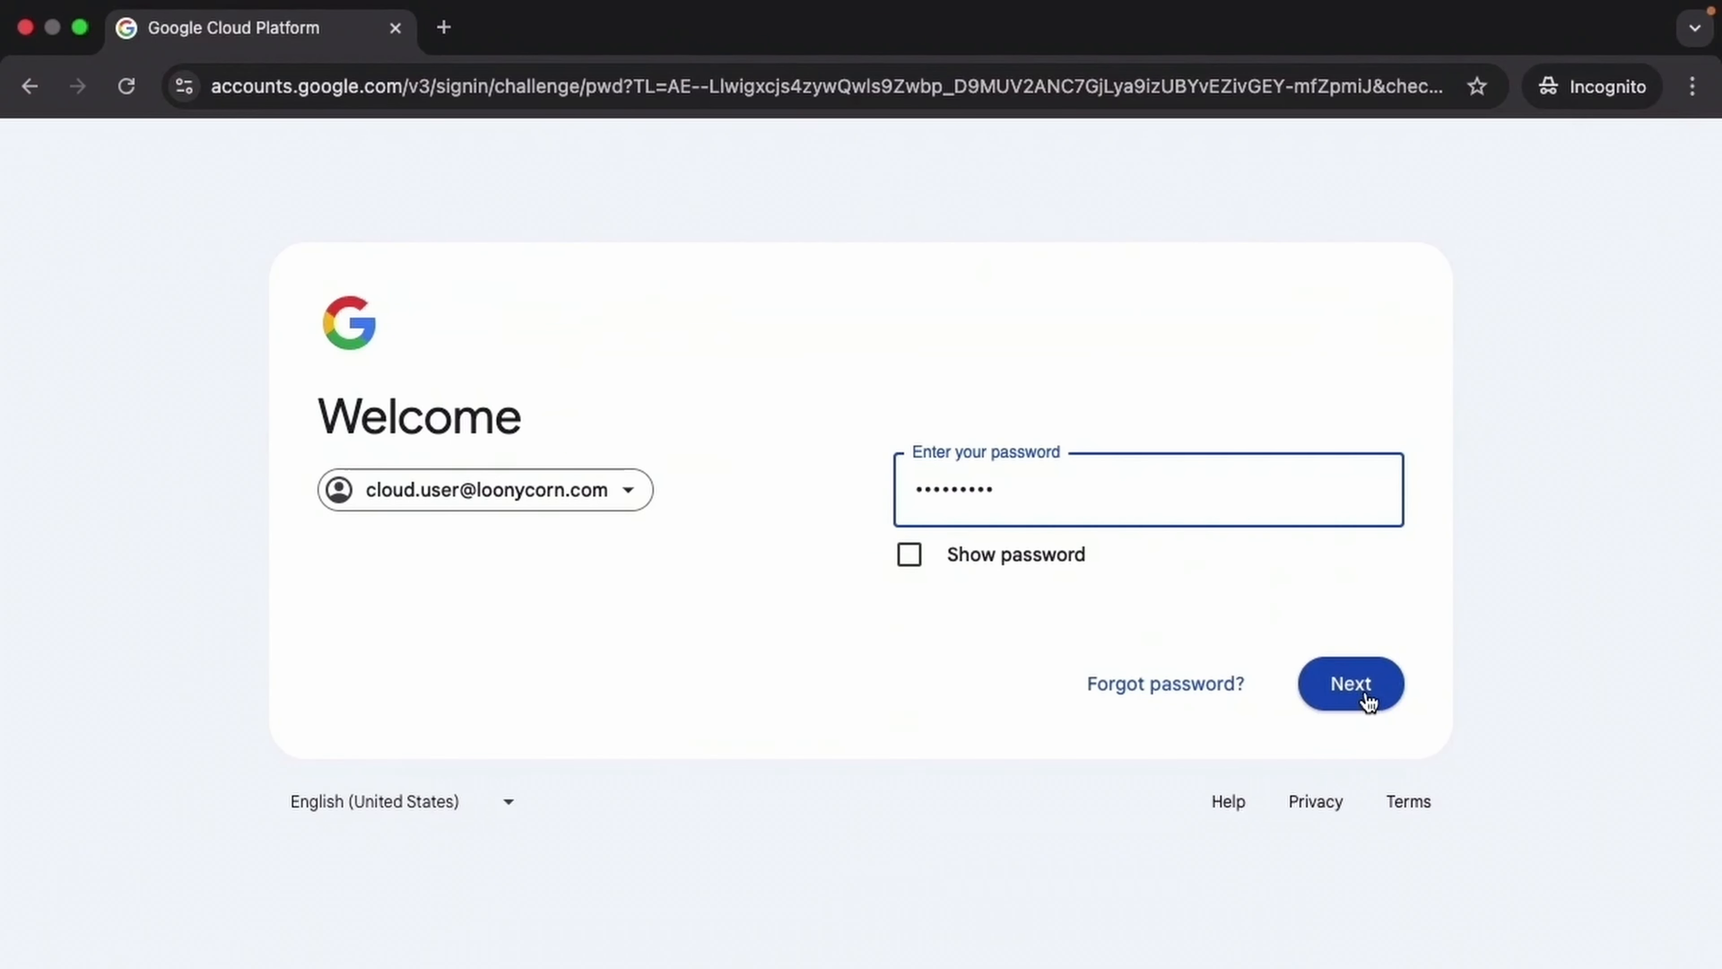
Submit the entered account password to sign in, and open the dashboard of the gcp-llms project.
click(1367, 701)
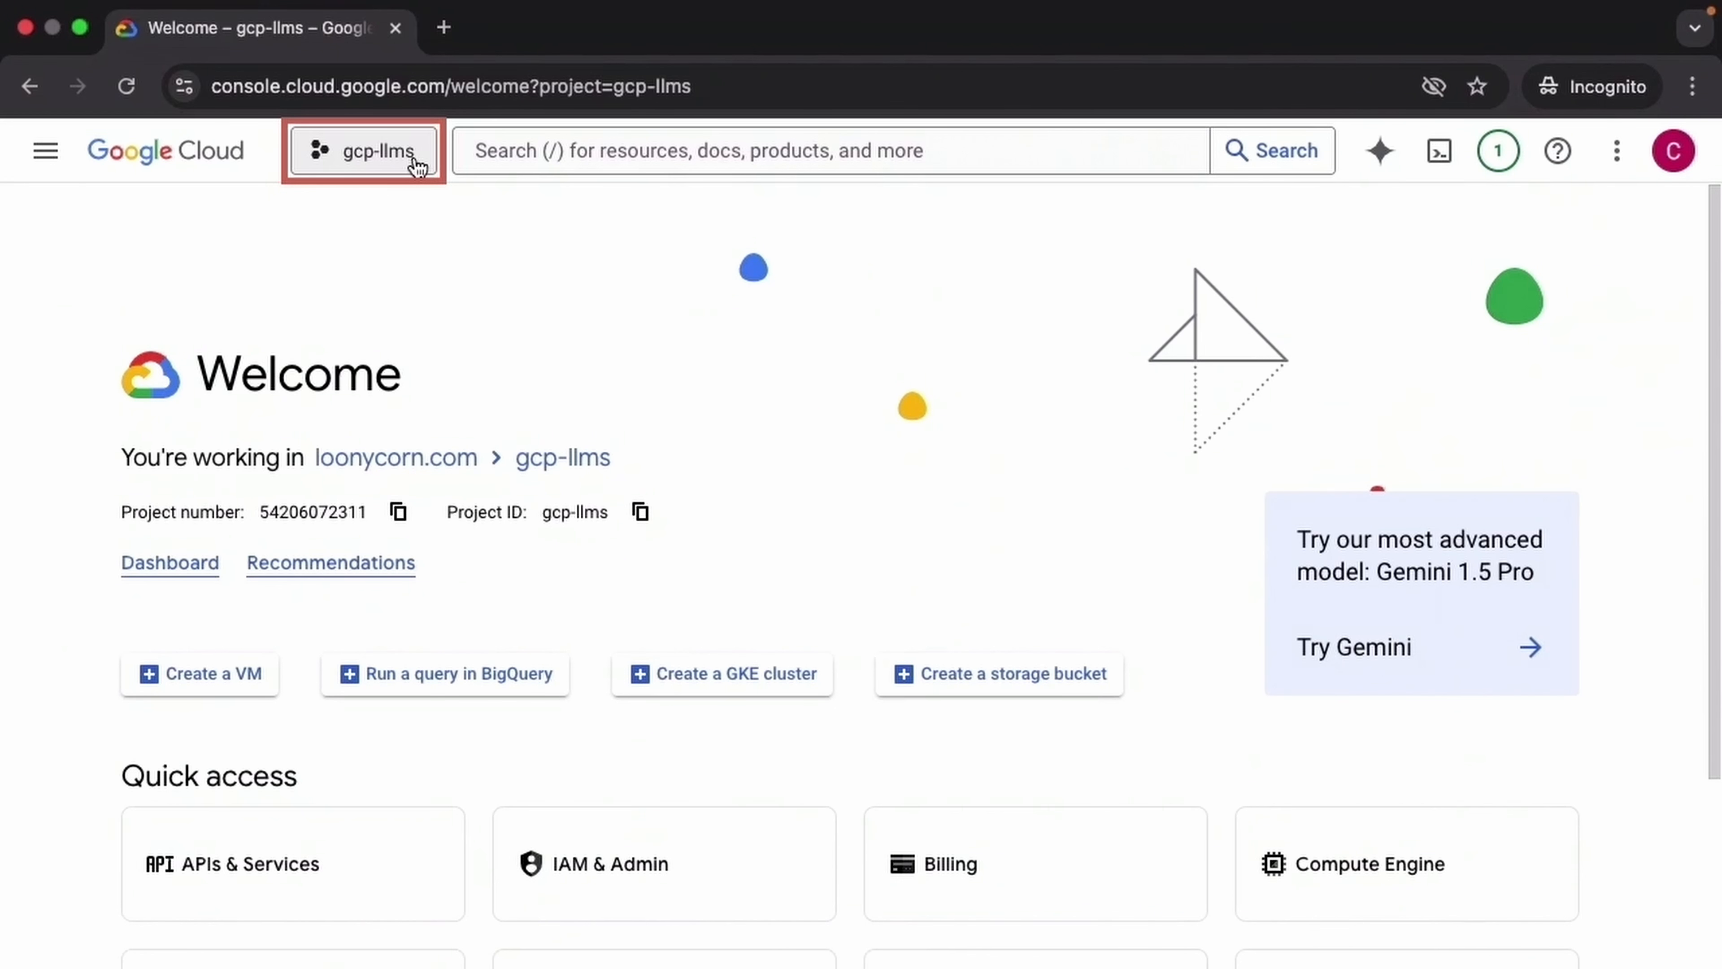
click(417, 165)
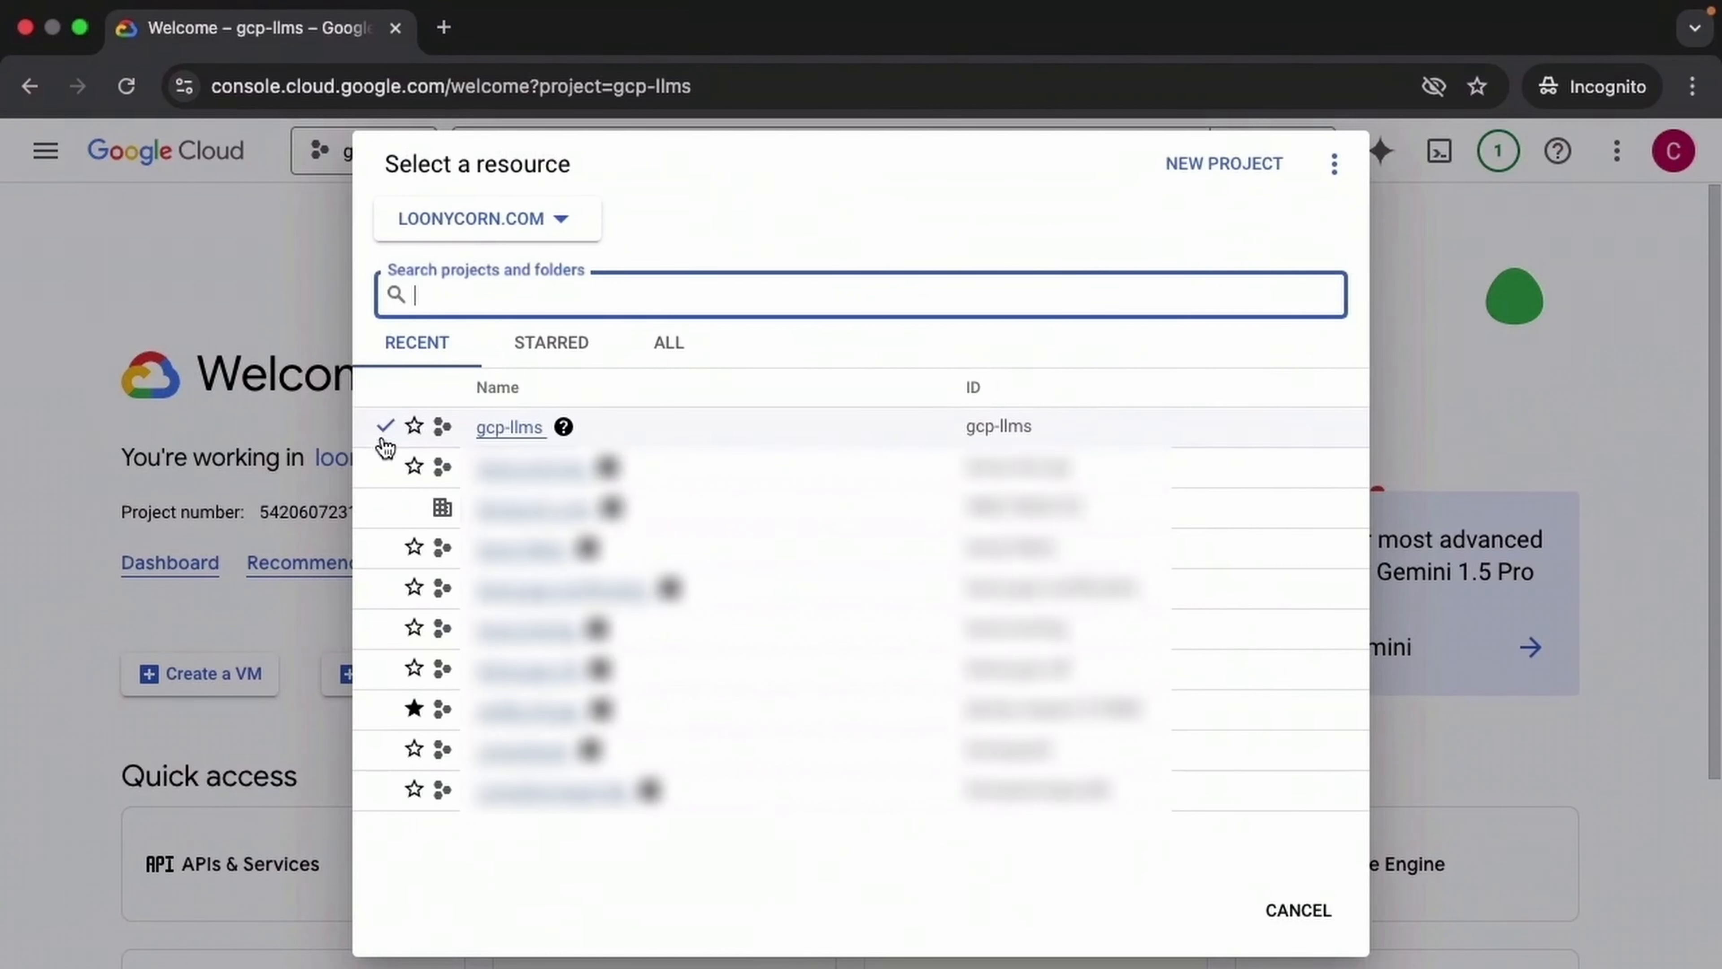
click(384, 439)
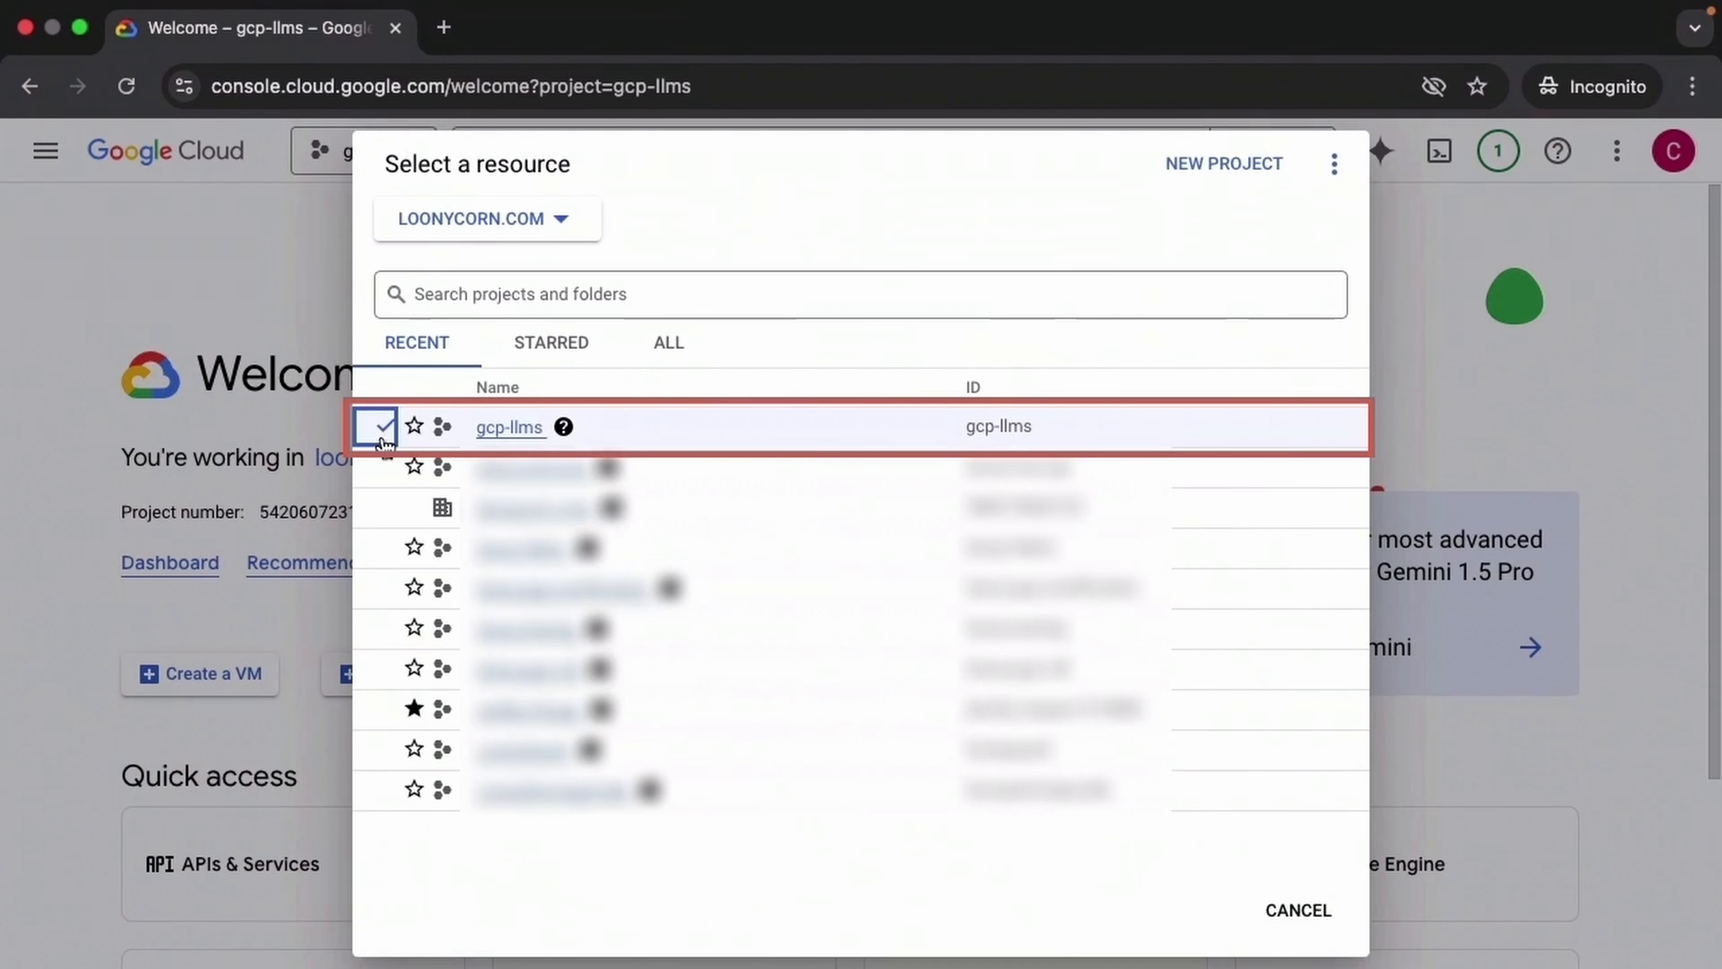
click(525, 433)
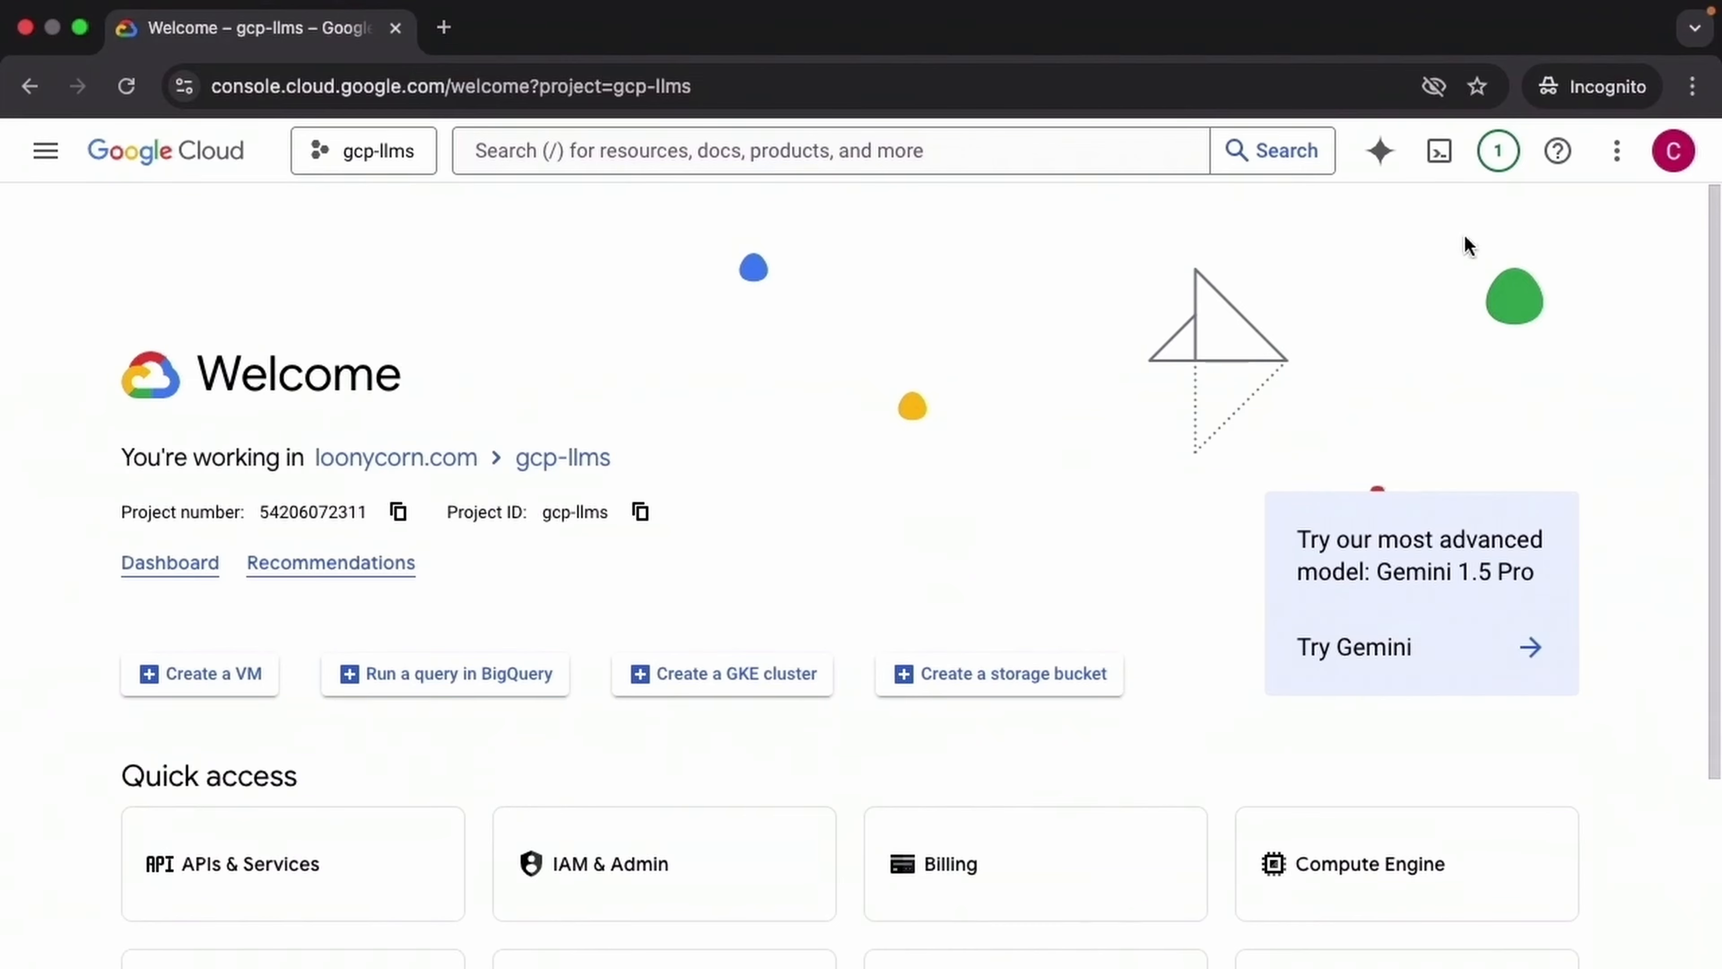
click(170, 563)
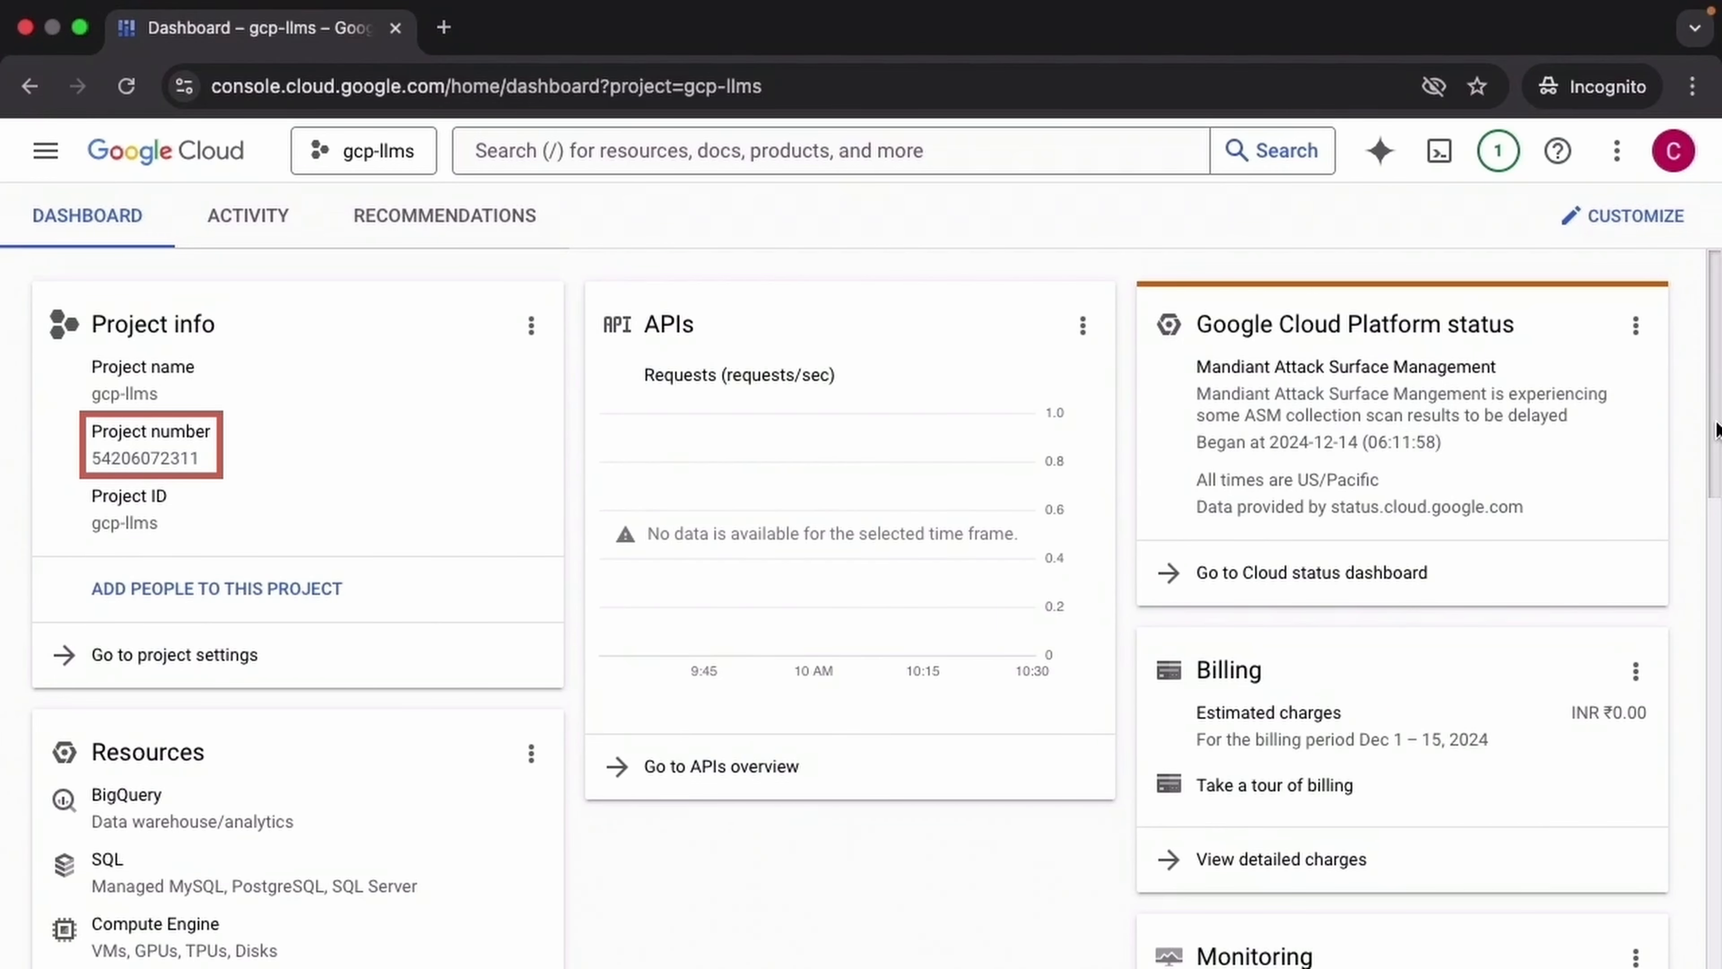
Open Vertex AI from the Artificial Intelligence section of the full product list.
click(37, 162)
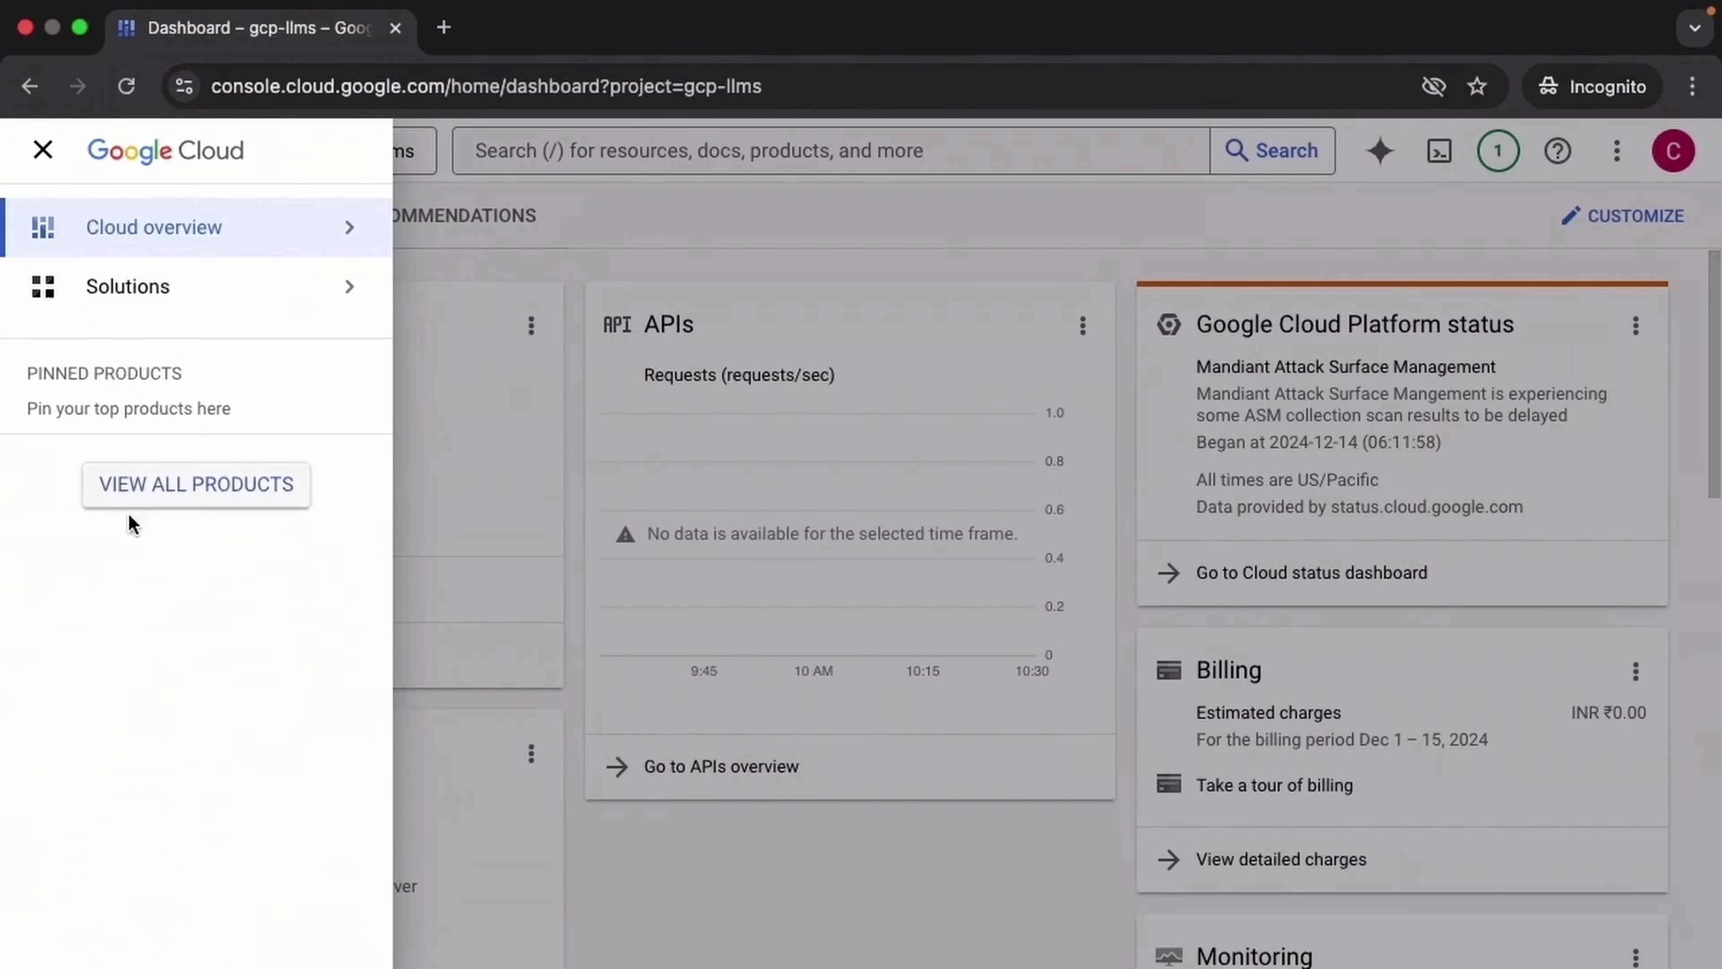
click(187, 510)
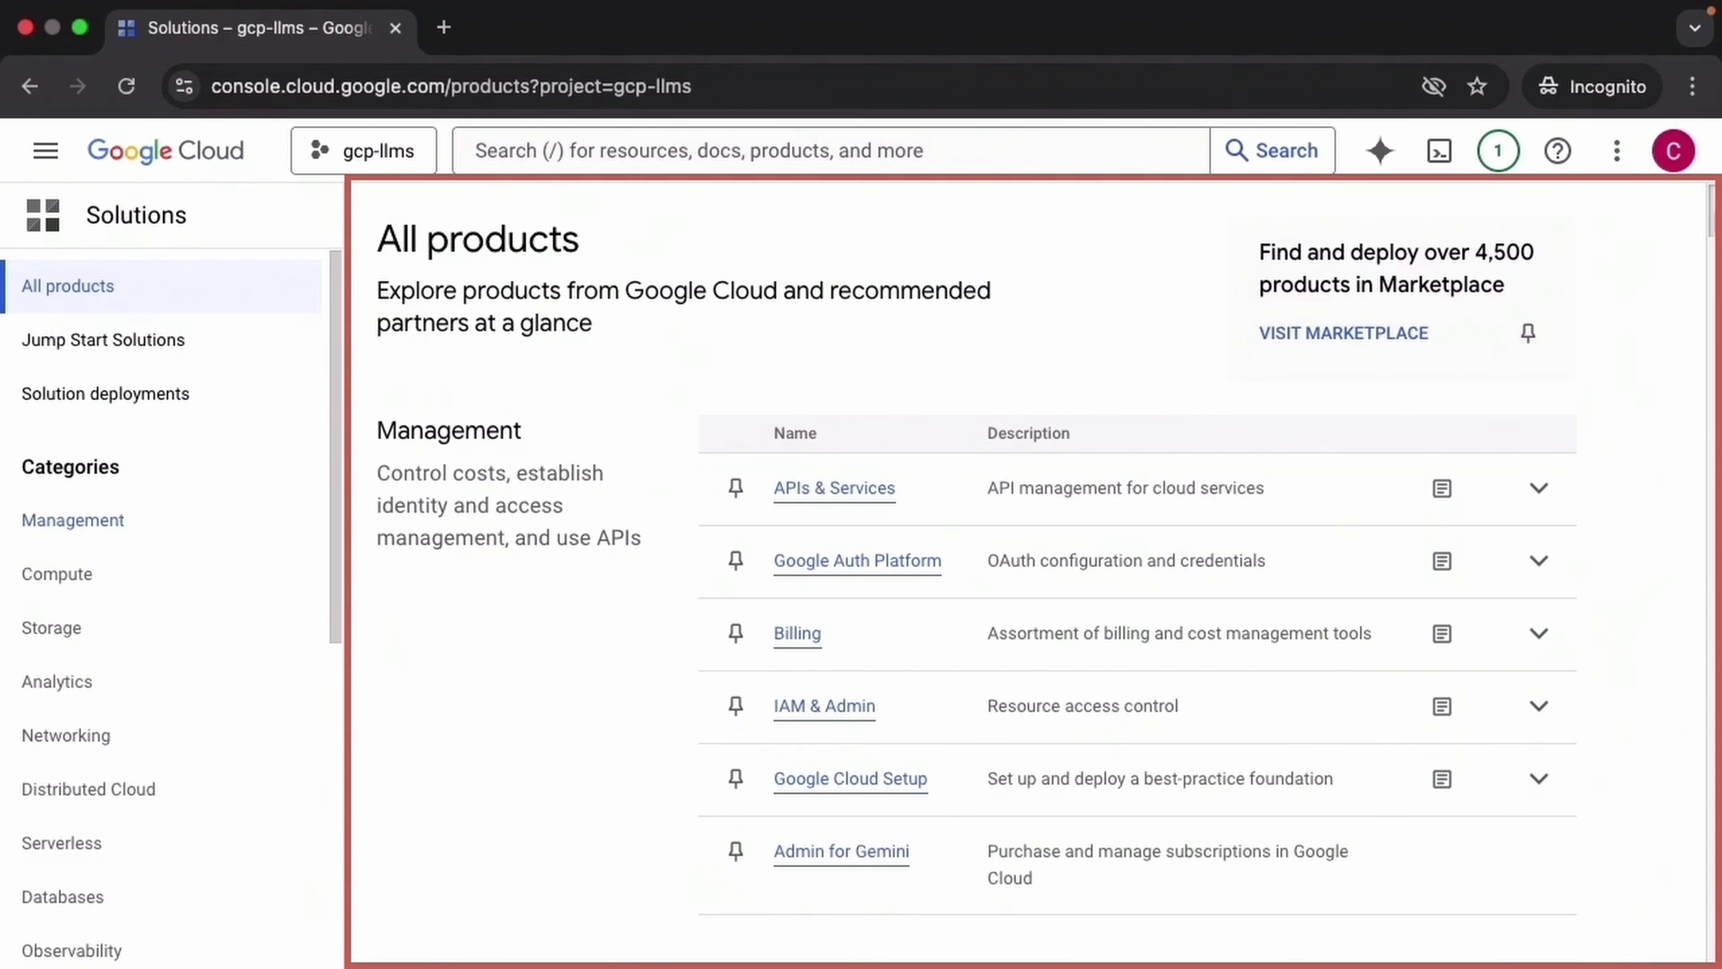
scroll(1718, 284, down, 10)
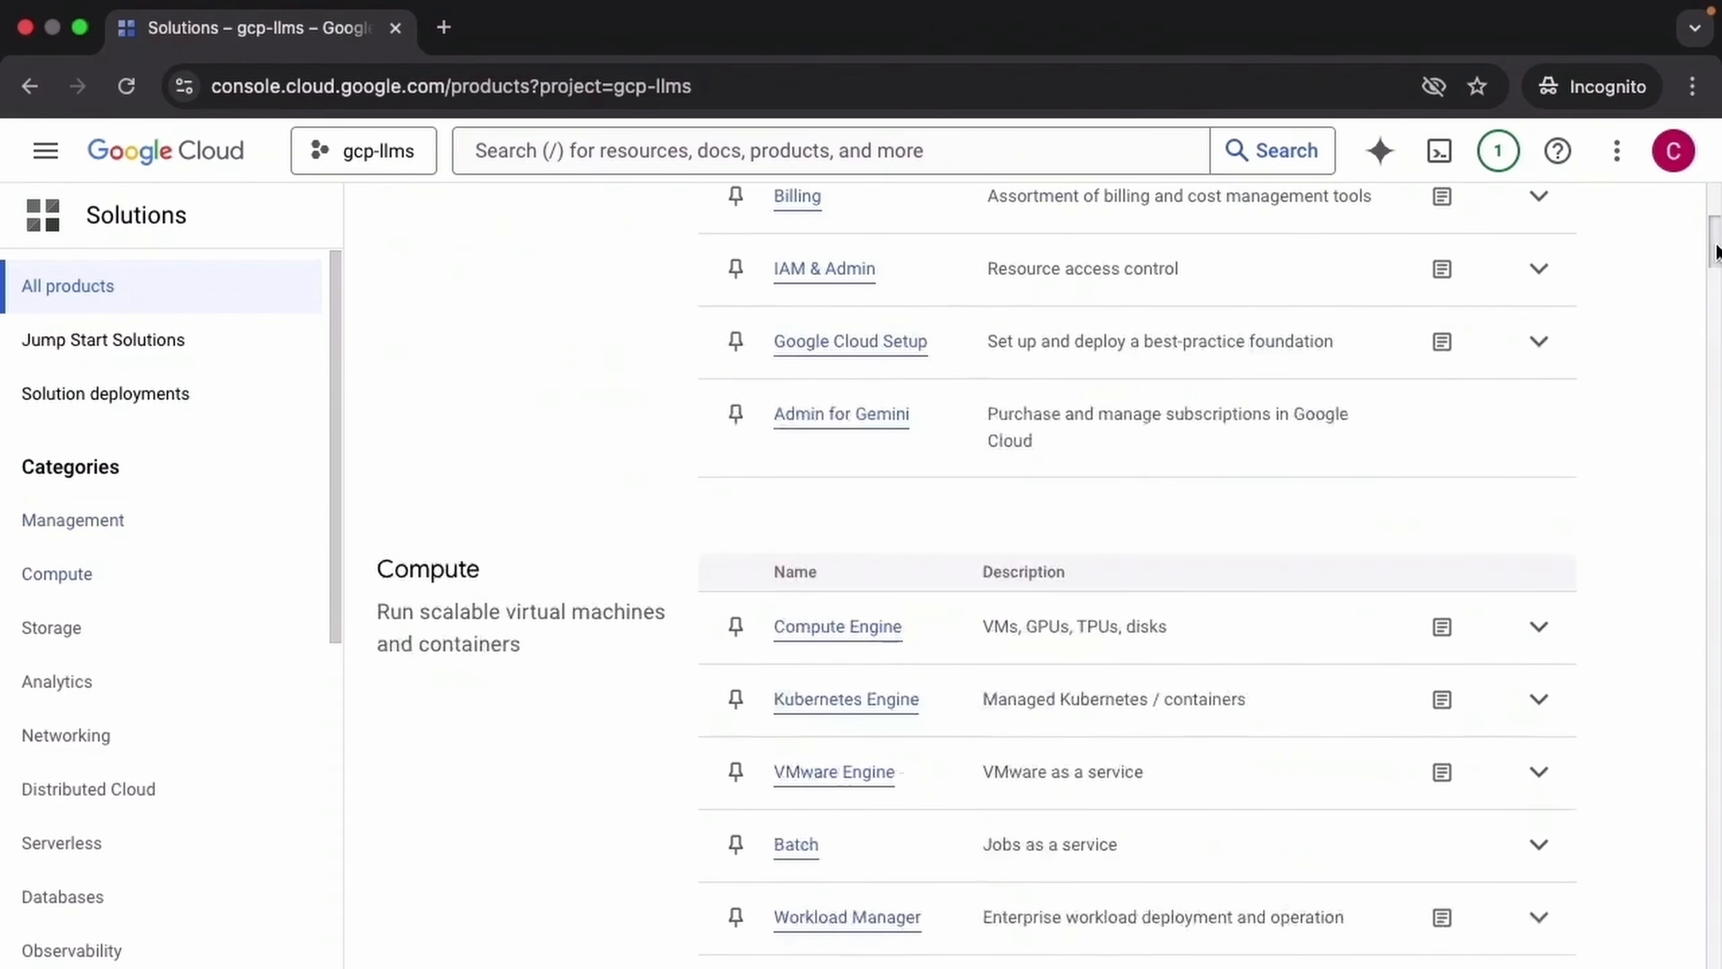
drag(1718, 284, 1718, 468)
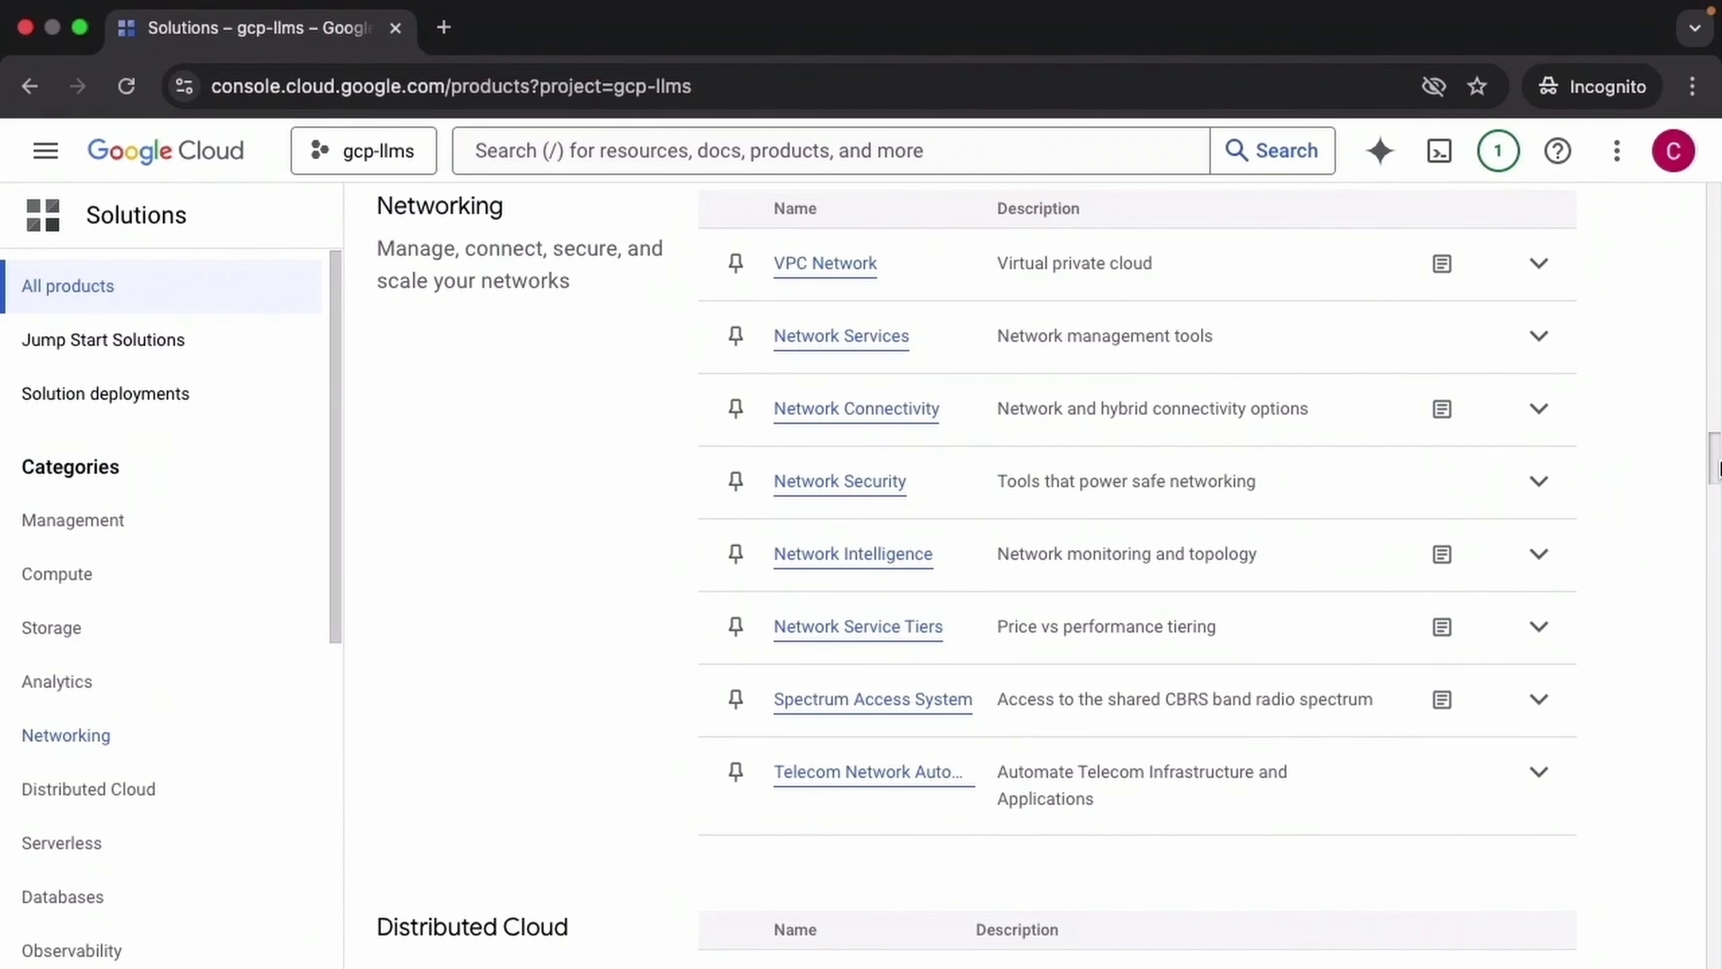
drag(1718, 468, 1714, 770)
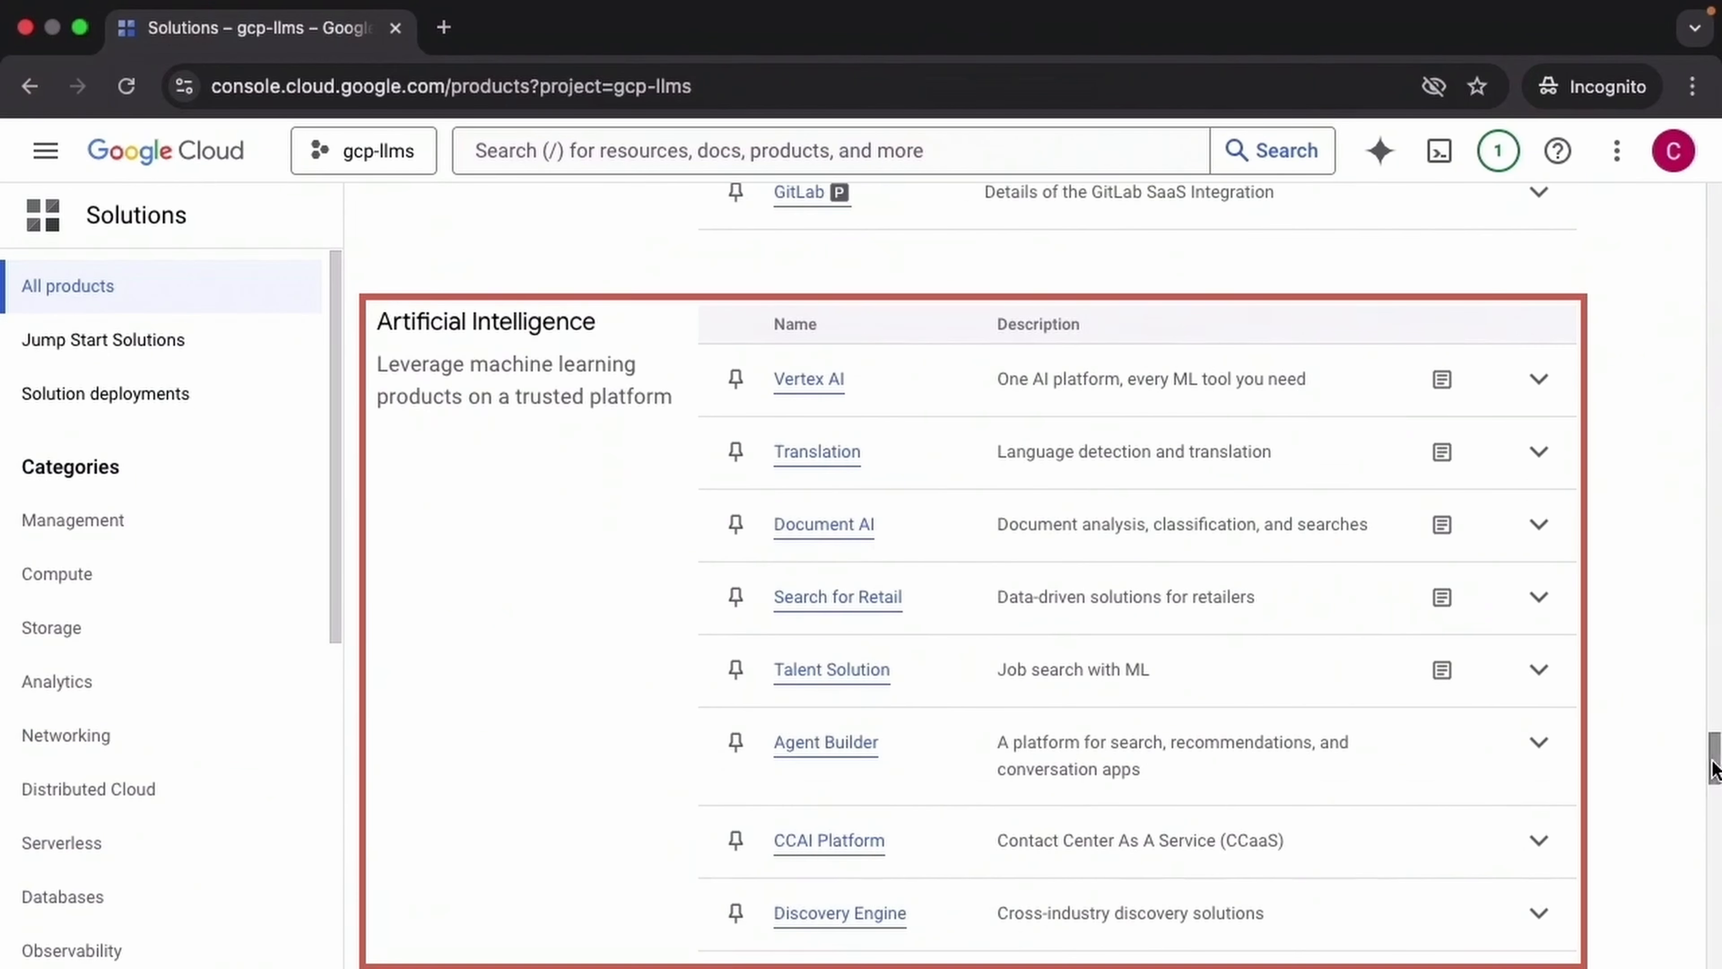
click(813, 385)
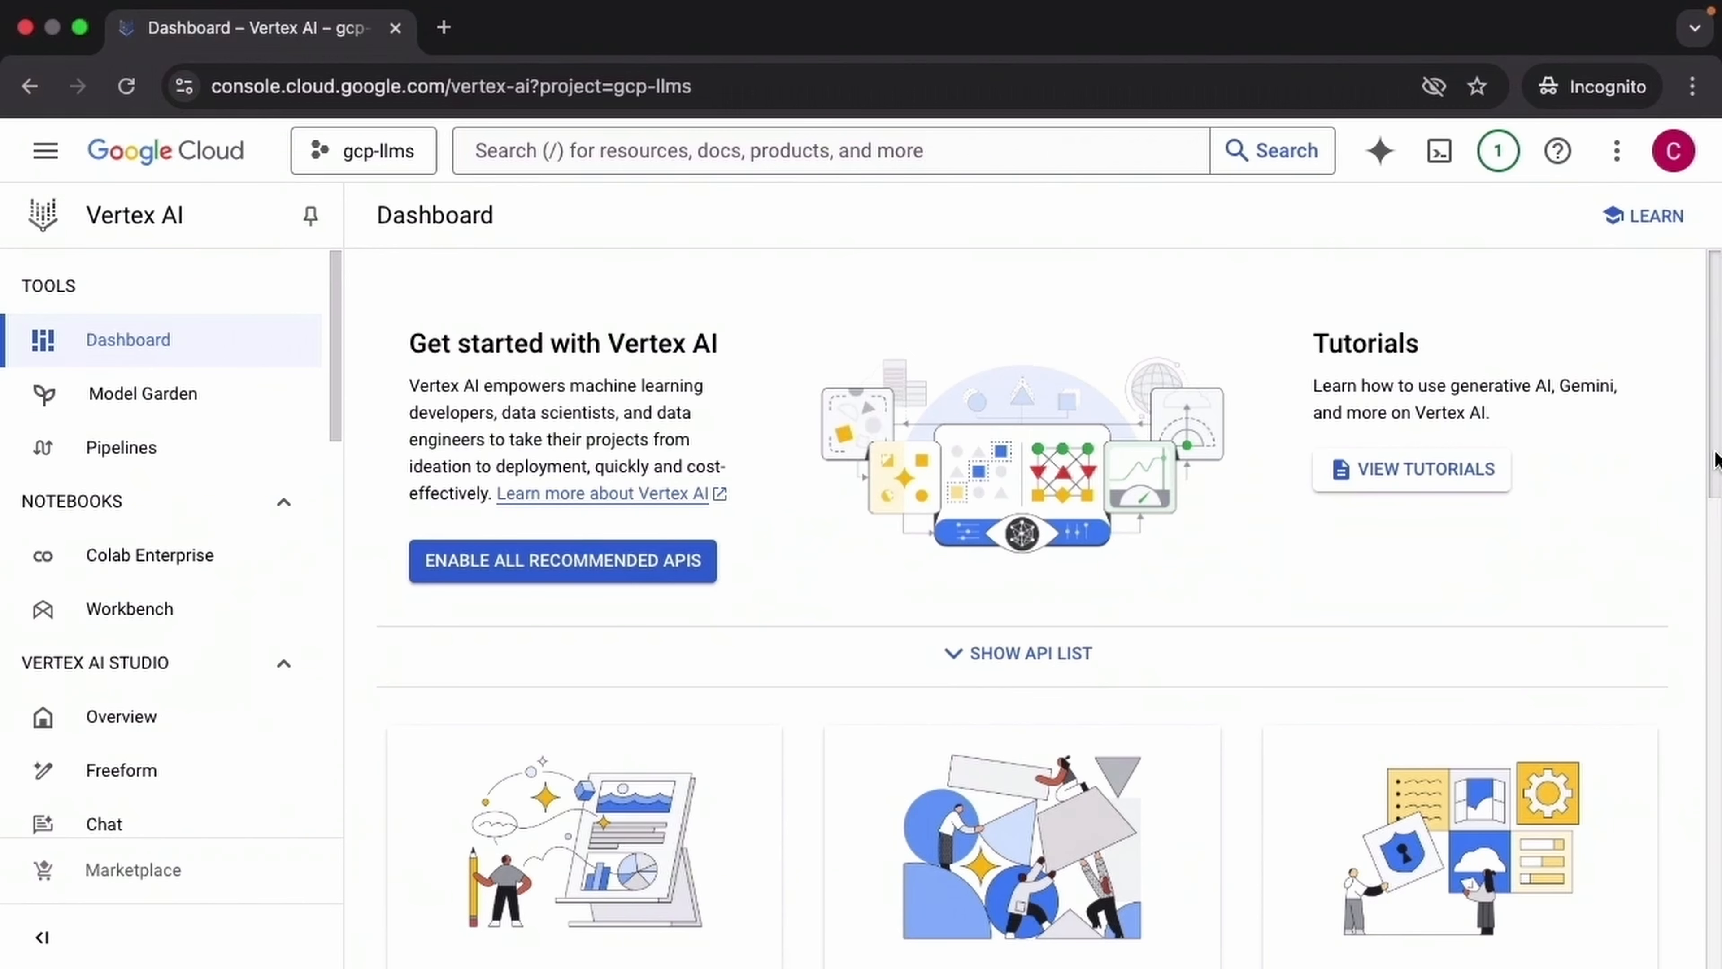
Look over the Vertex AI dashboard, open the Vertex AI Studio overview and agree to enable its required APIs.
drag(1715, 460, 1718, 540)
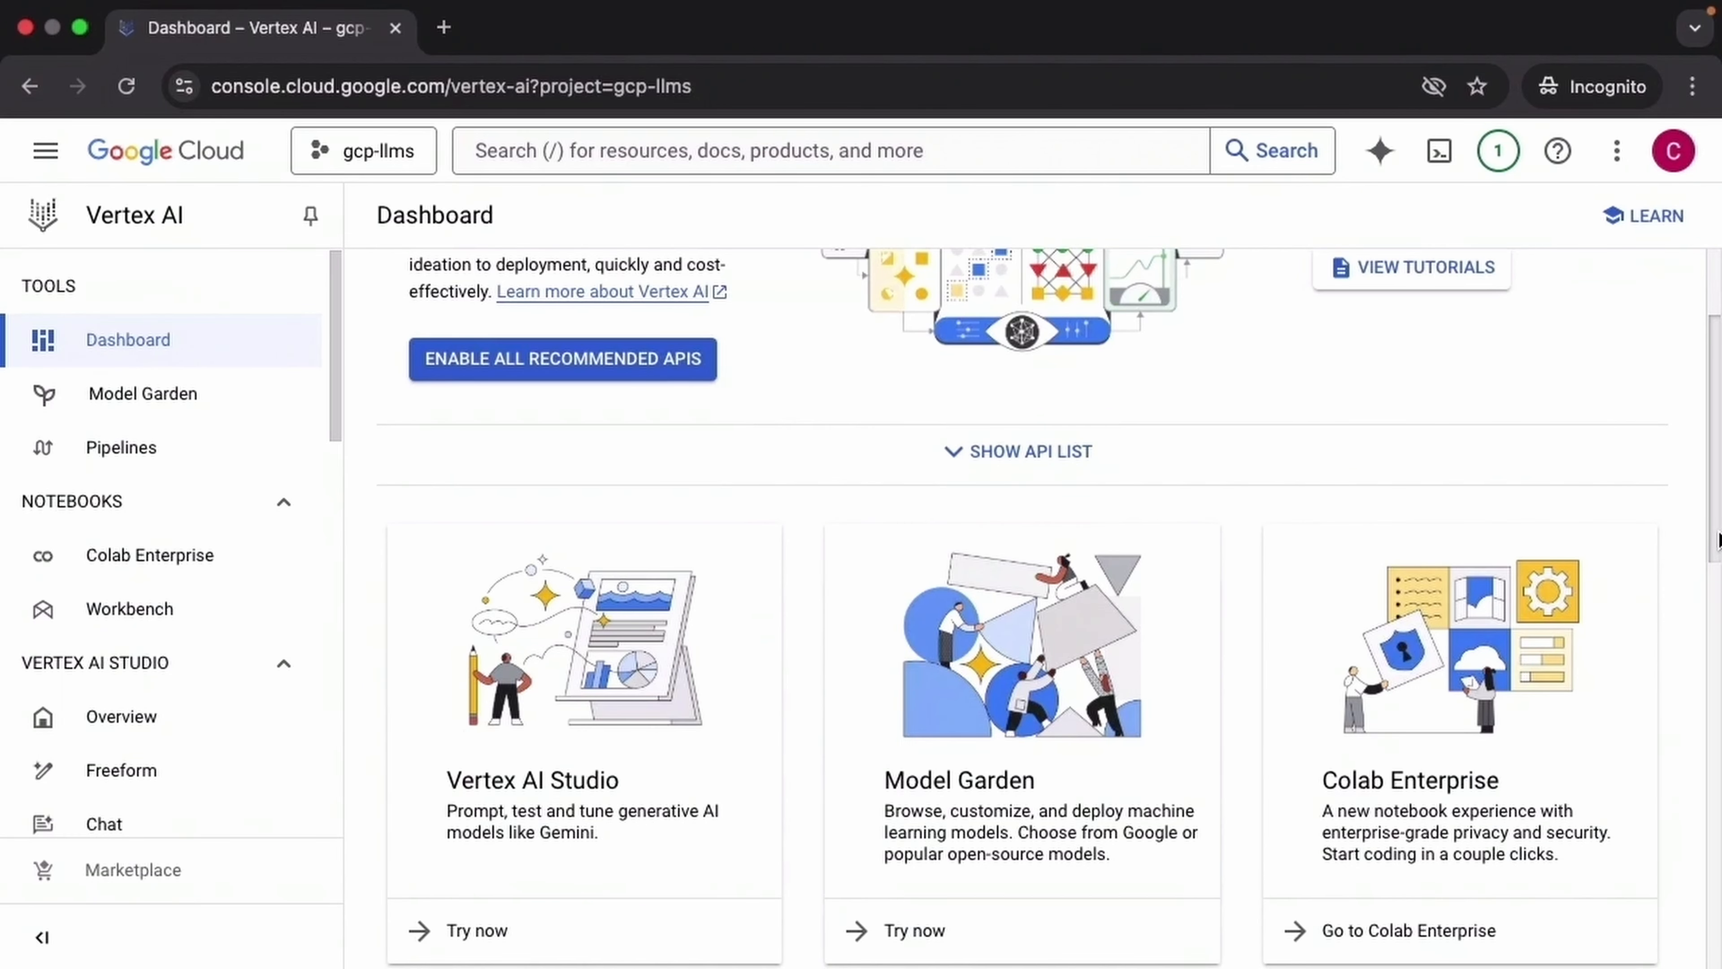
drag(1718, 540, 1718, 947)
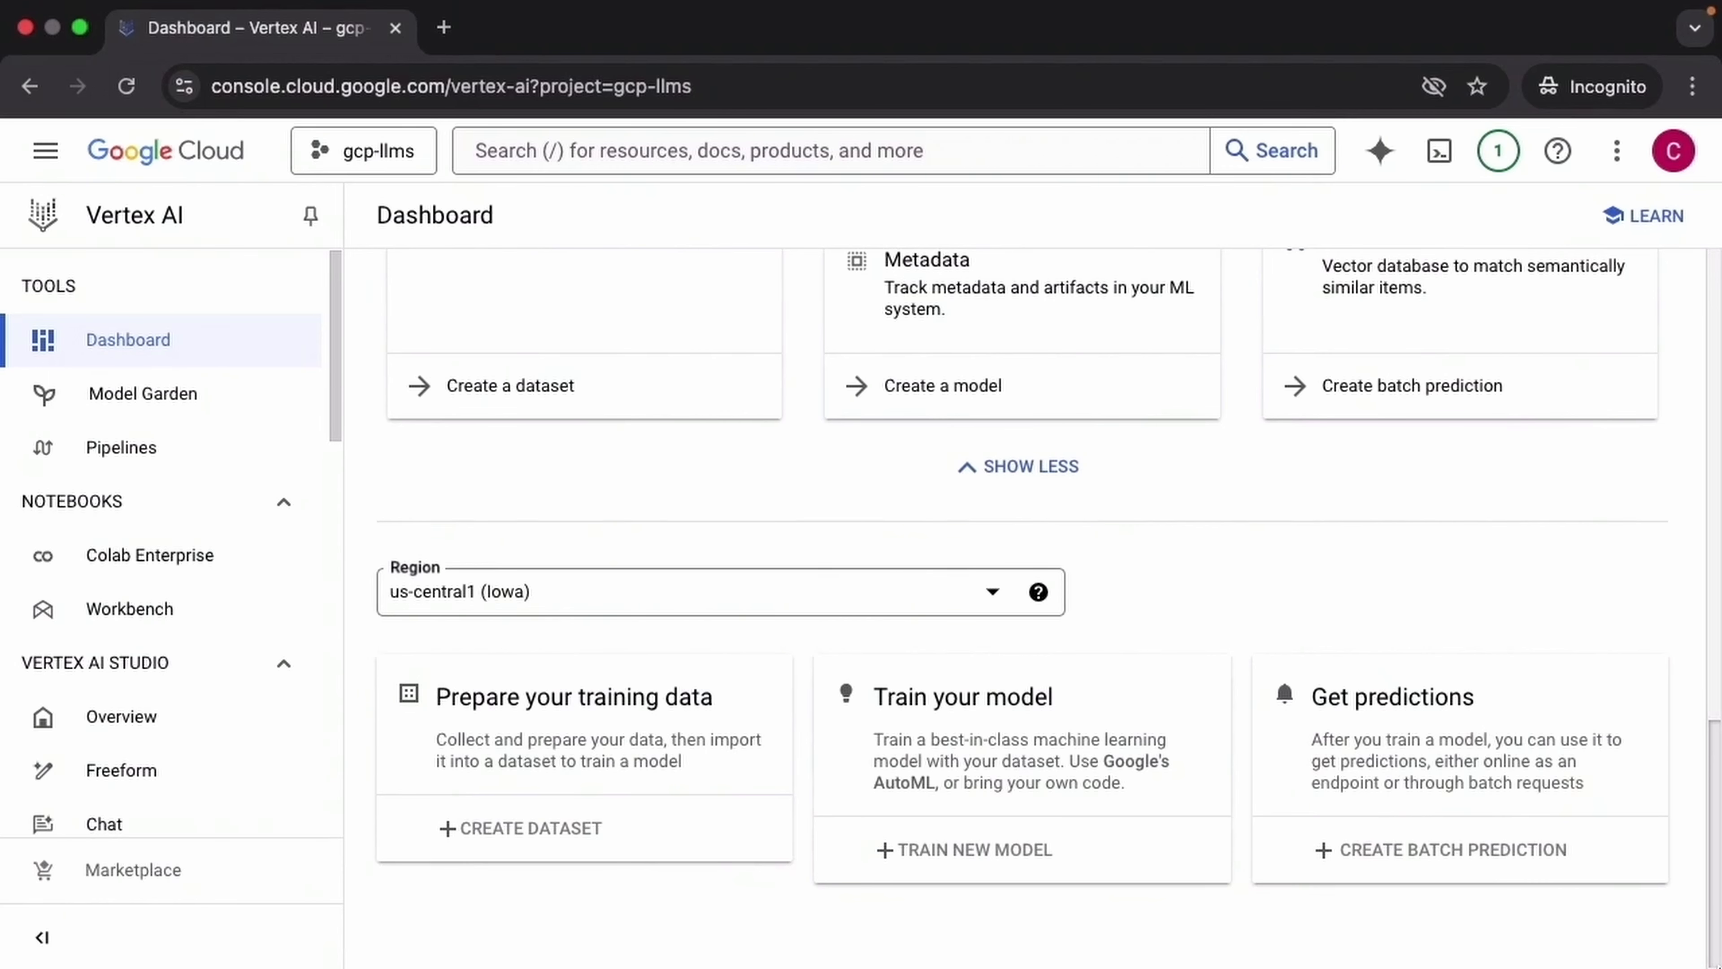
drag(1718, 965, 1719, 434)
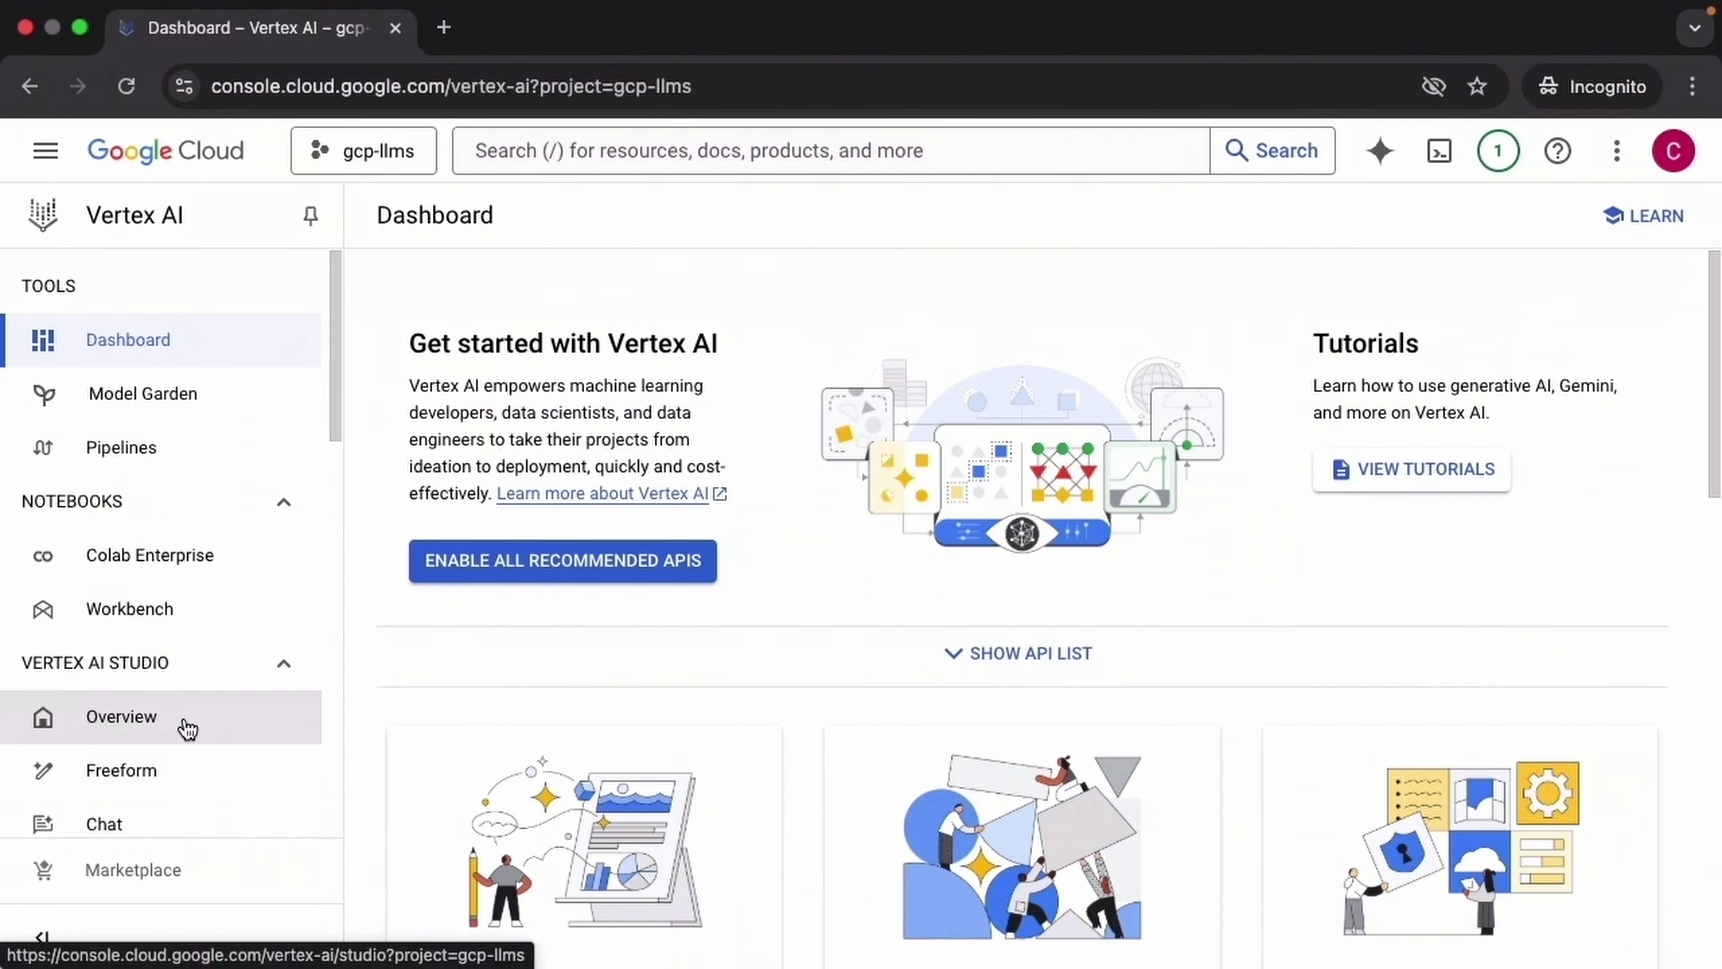
click(187, 729)
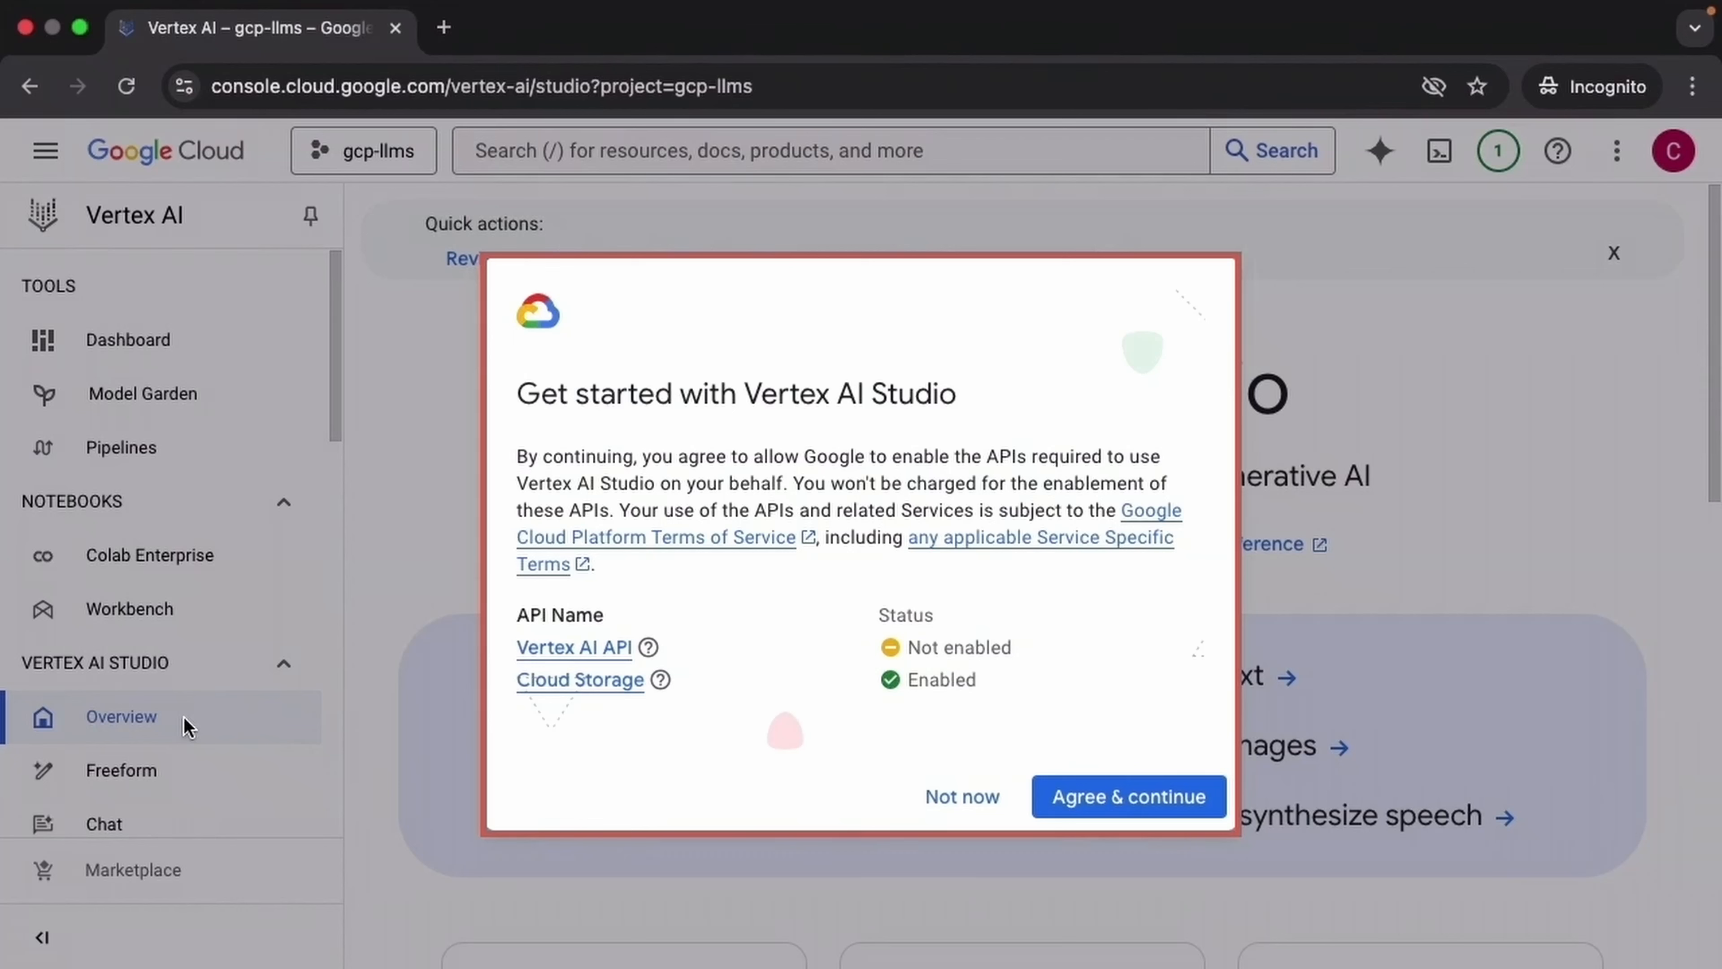
click(1115, 814)
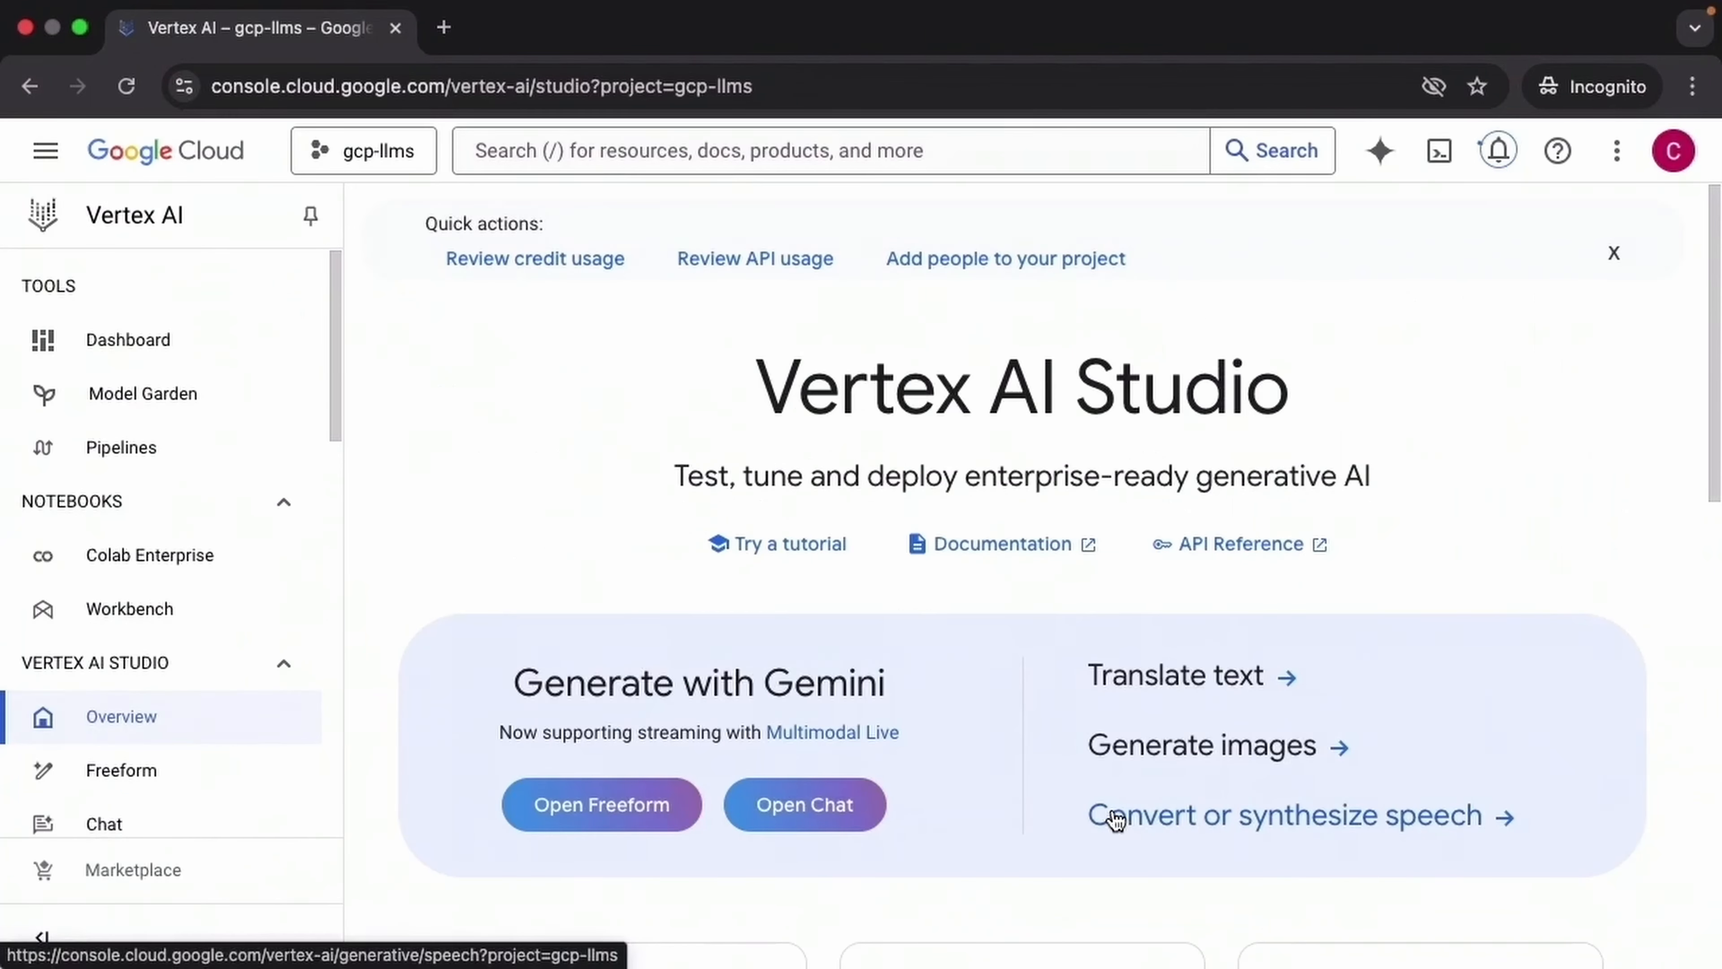
Open APIs & Services from the full product list and check the enabled APIs for Cloud Storage API and Vertex AI API.
click(53, 161)
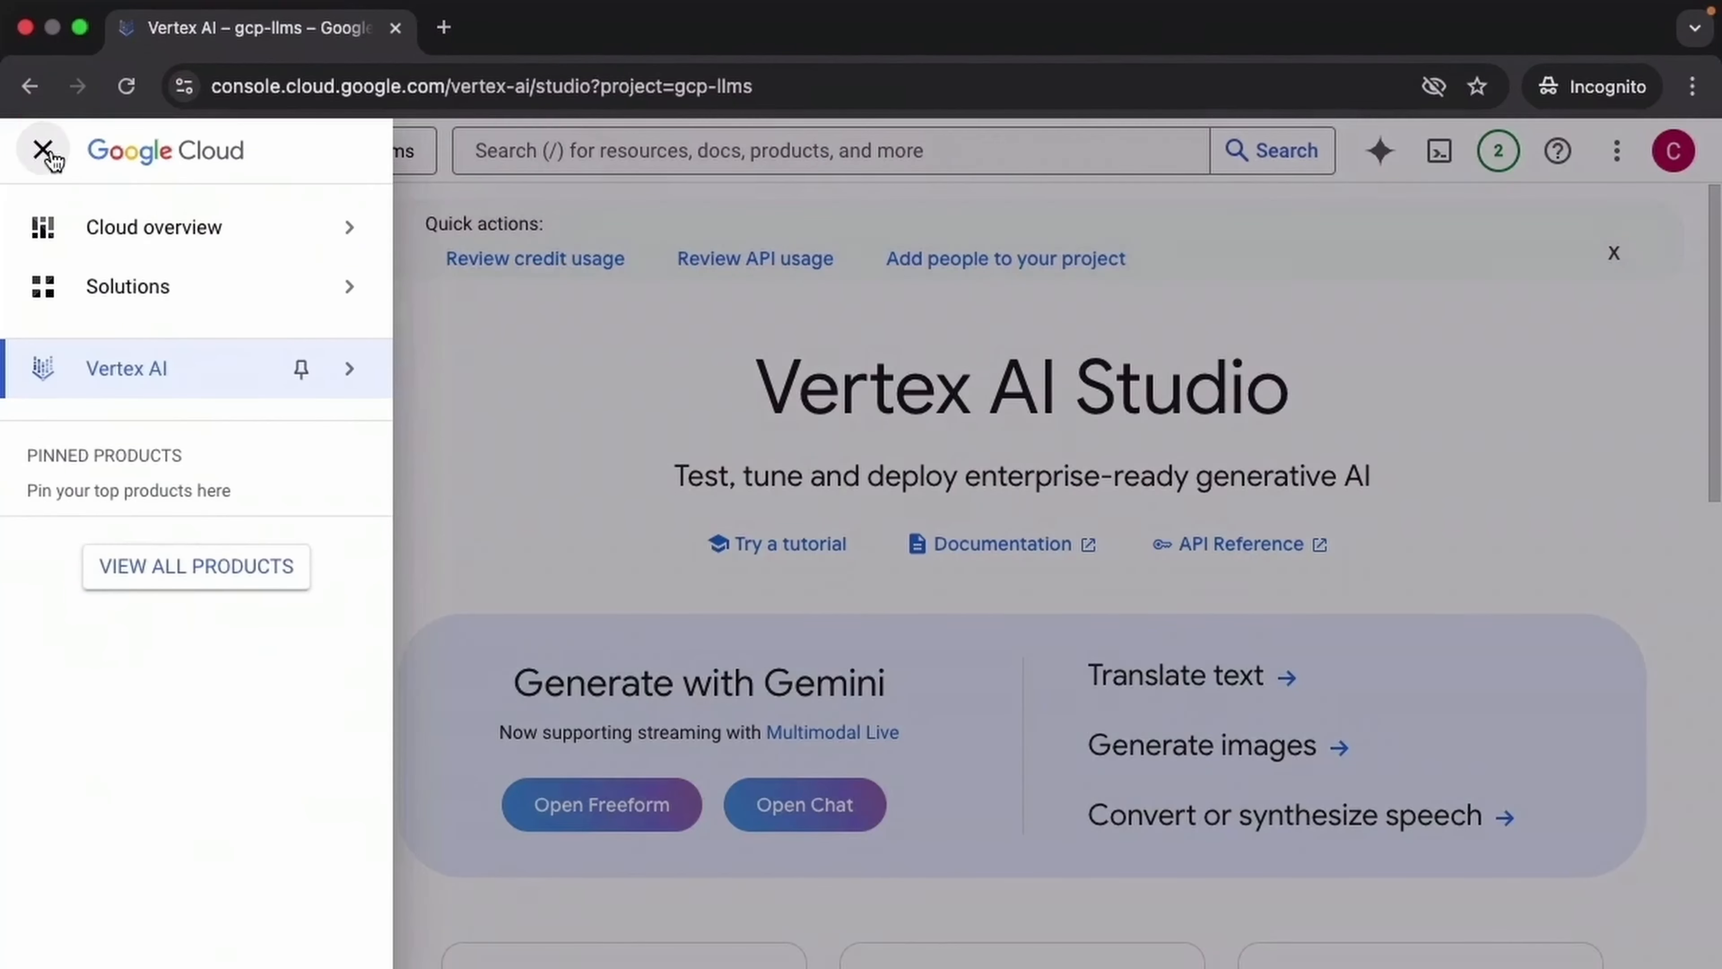
click(201, 577)
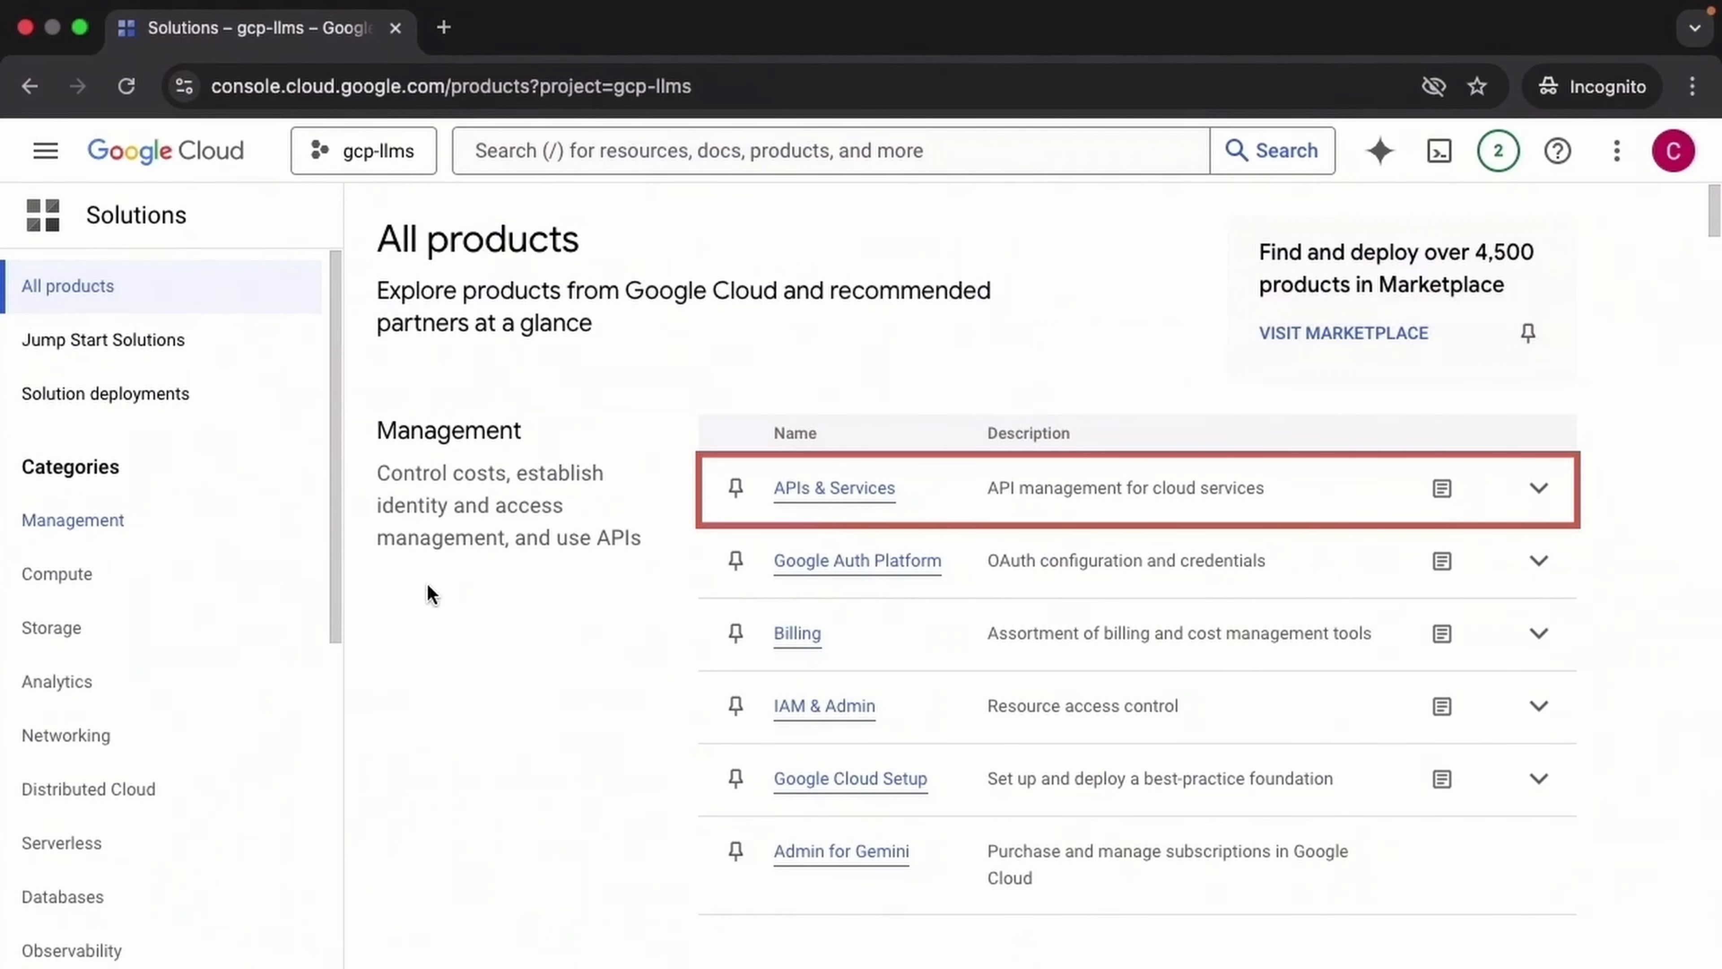
click(849, 501)
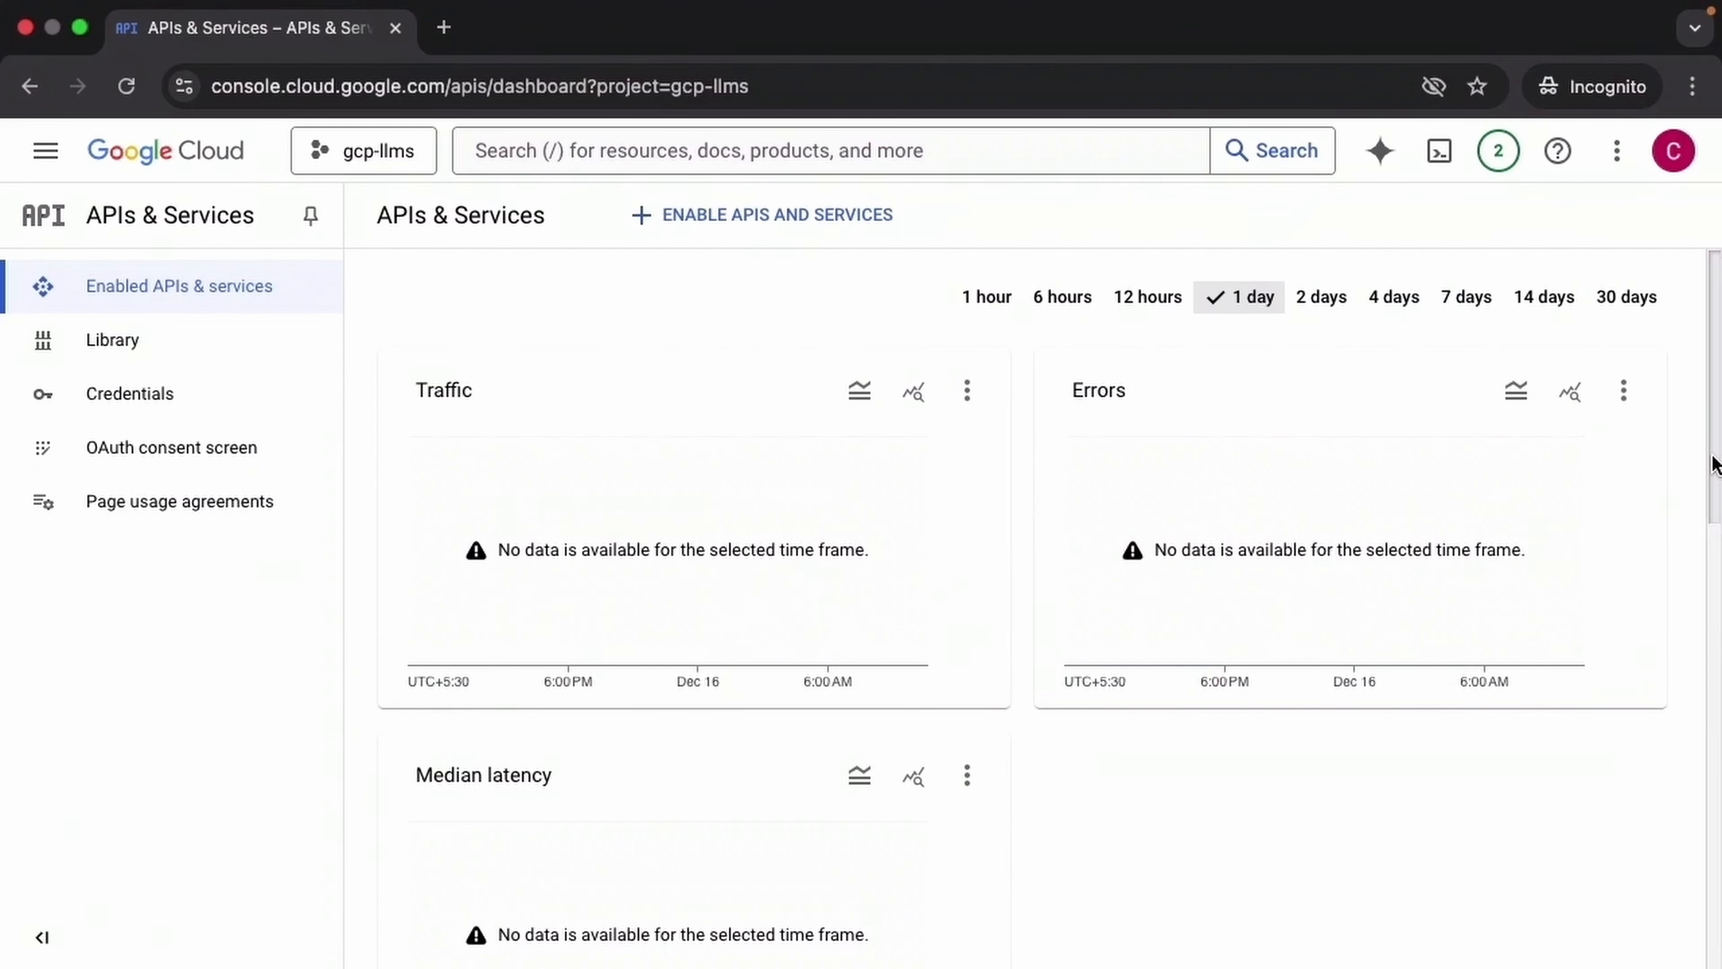
drag(1716, 465, 1719, 927)
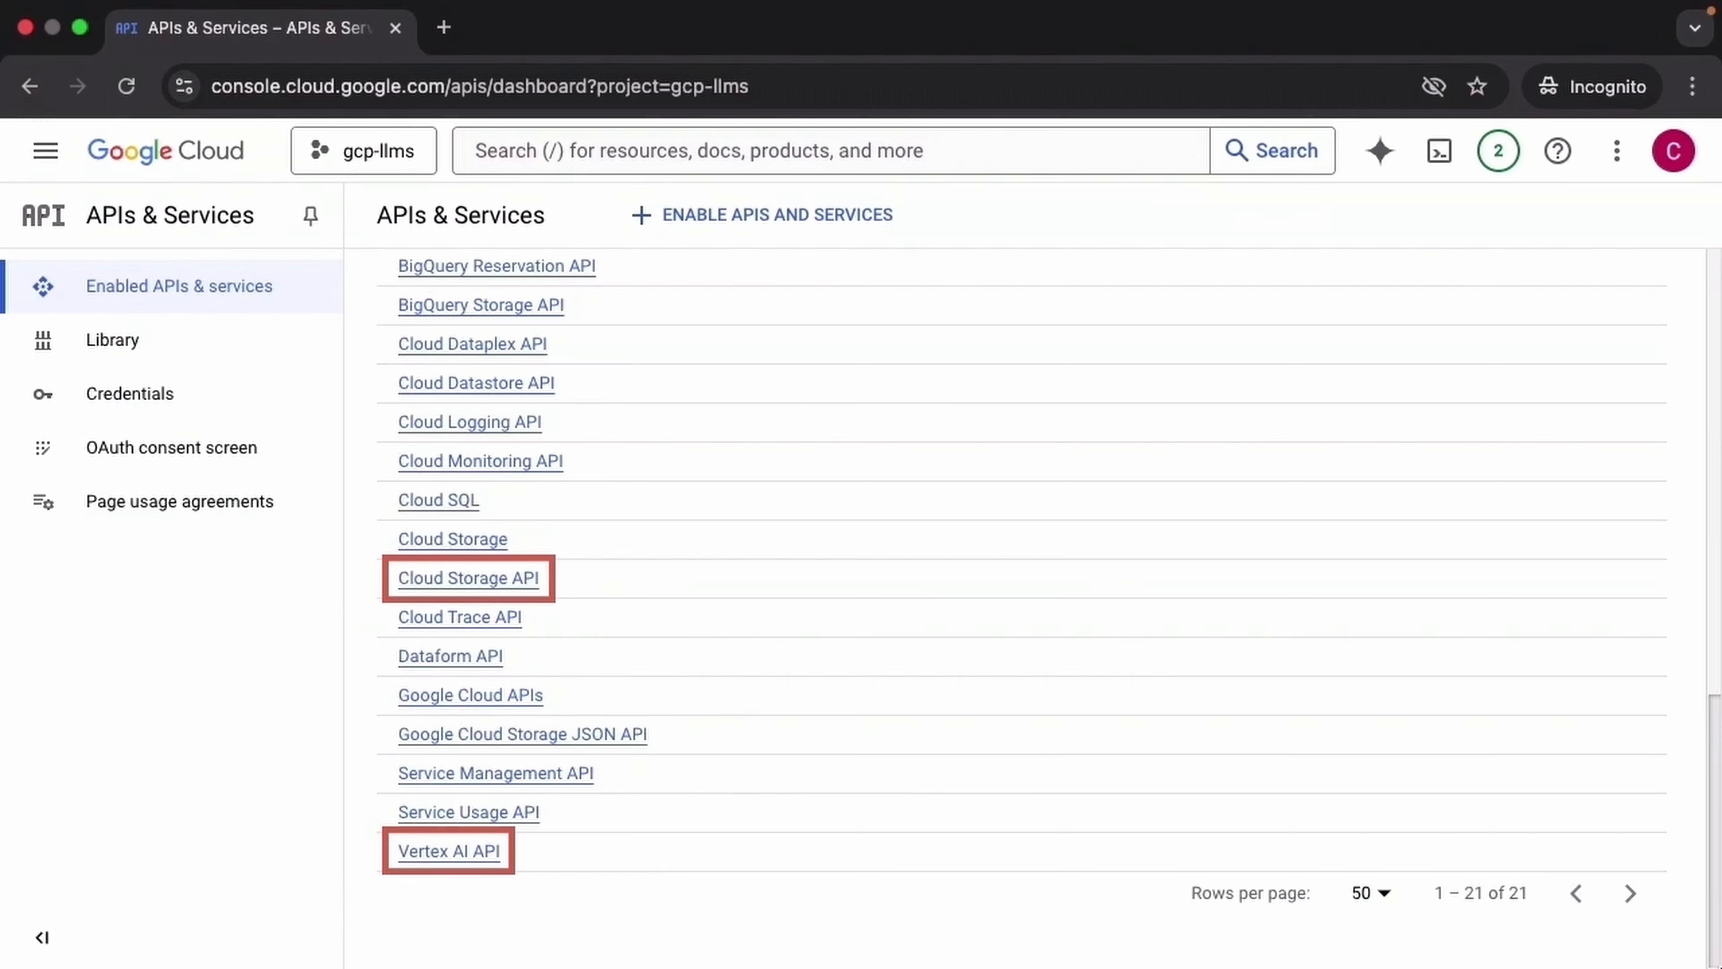
scroll(1353, 361, up, 10)
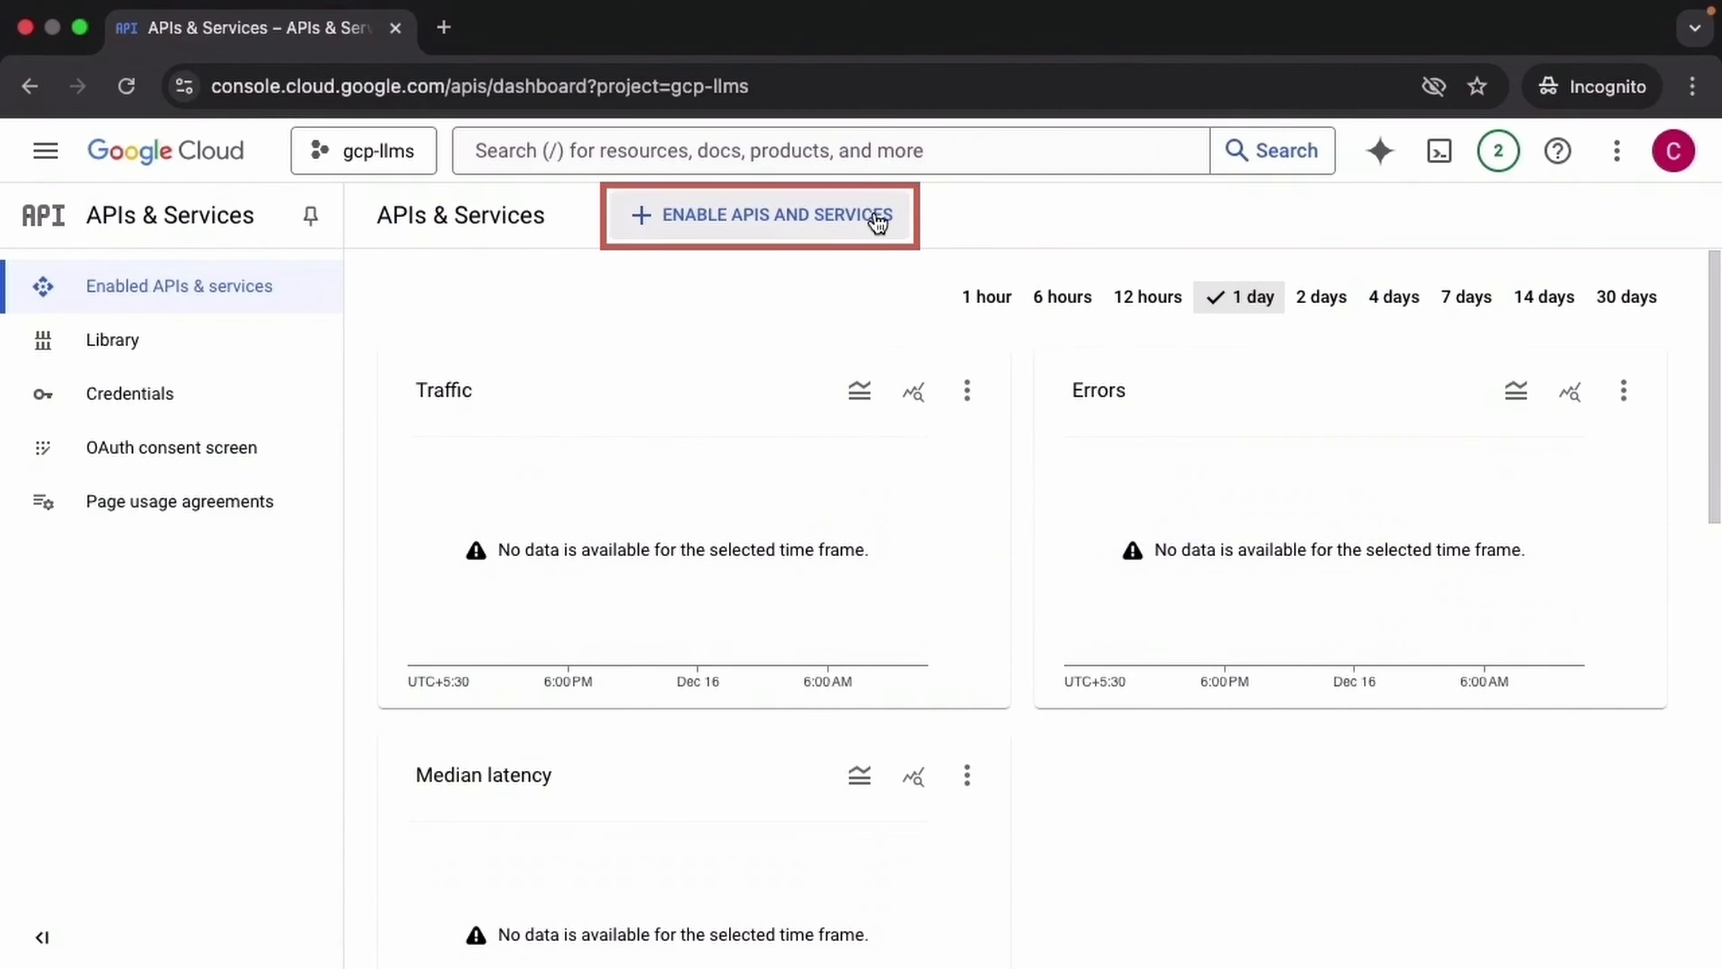
Search the API Library for Cloud Storage API and Vertex AI API, opening the Cloud Storage and Vertex AI API details.
click(878, 219)
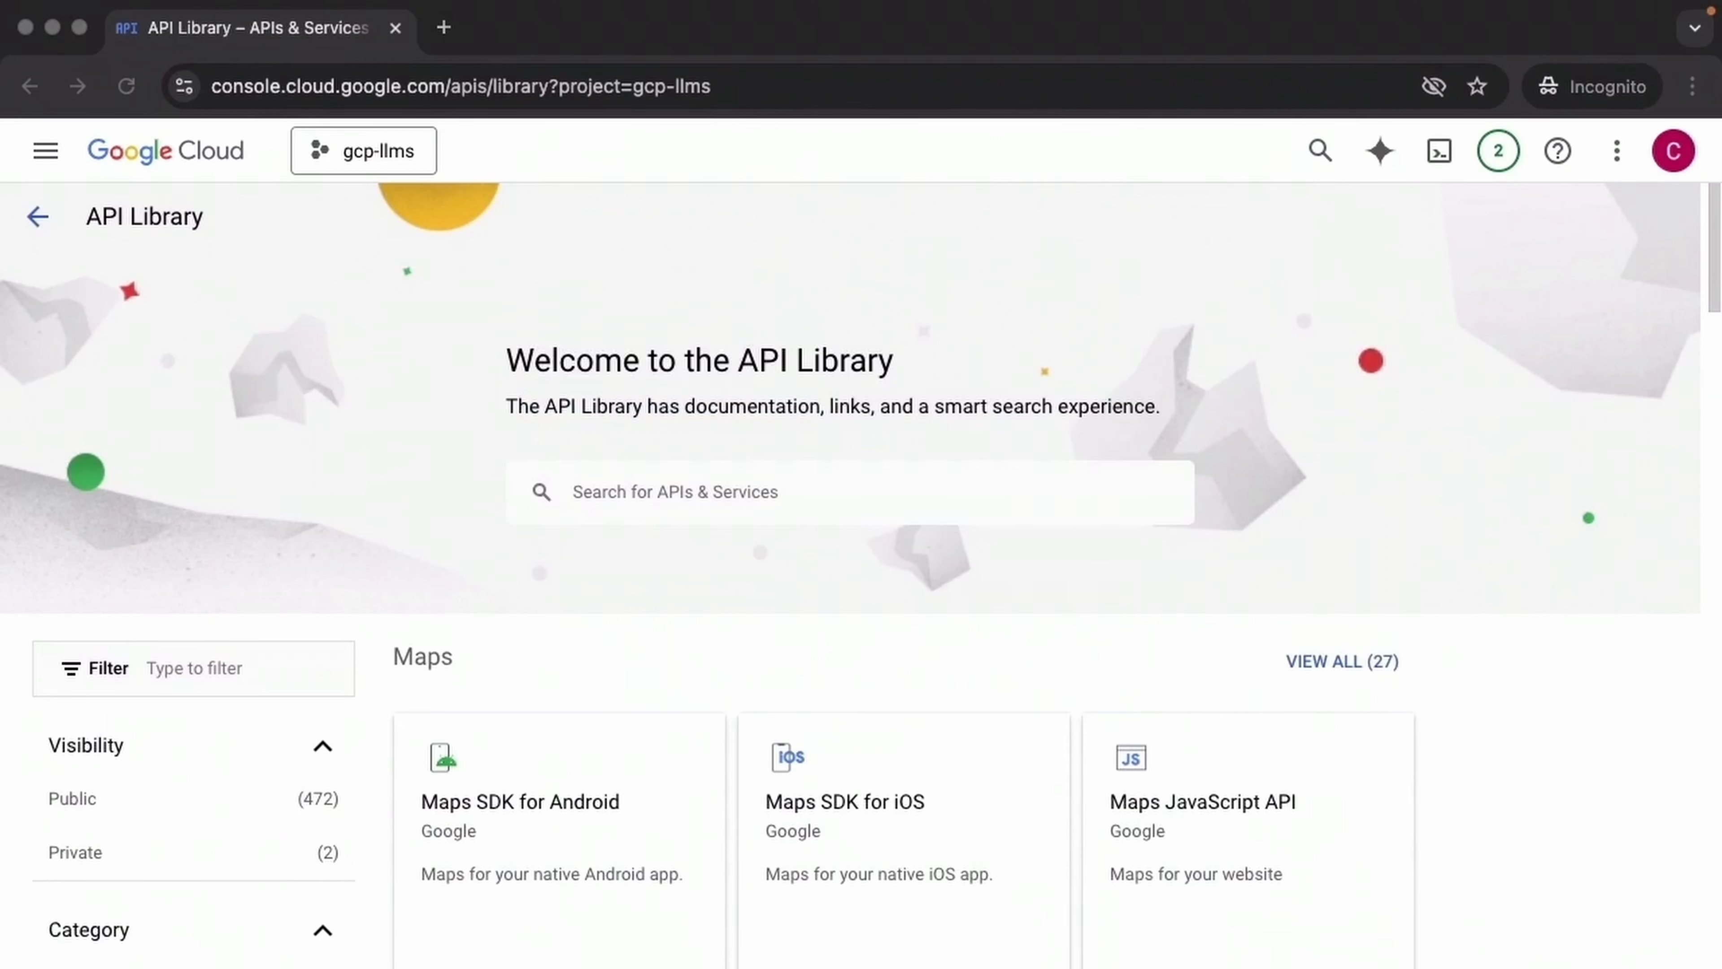
text(Cloud Storage API)
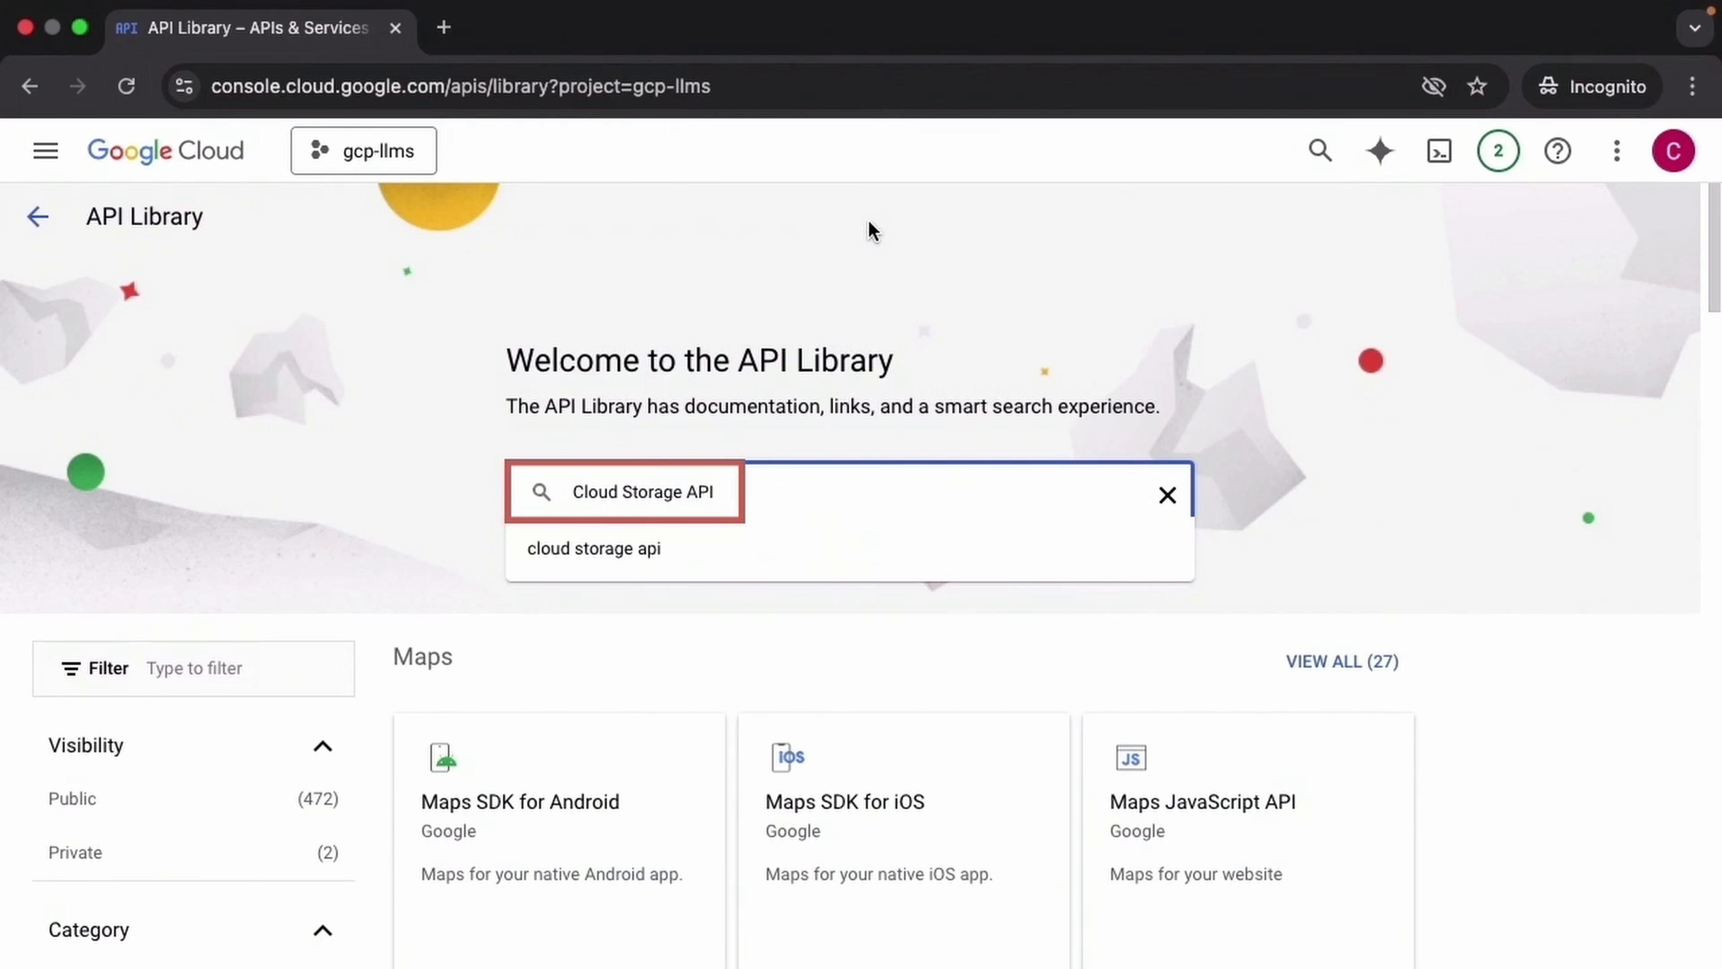
key(Return)
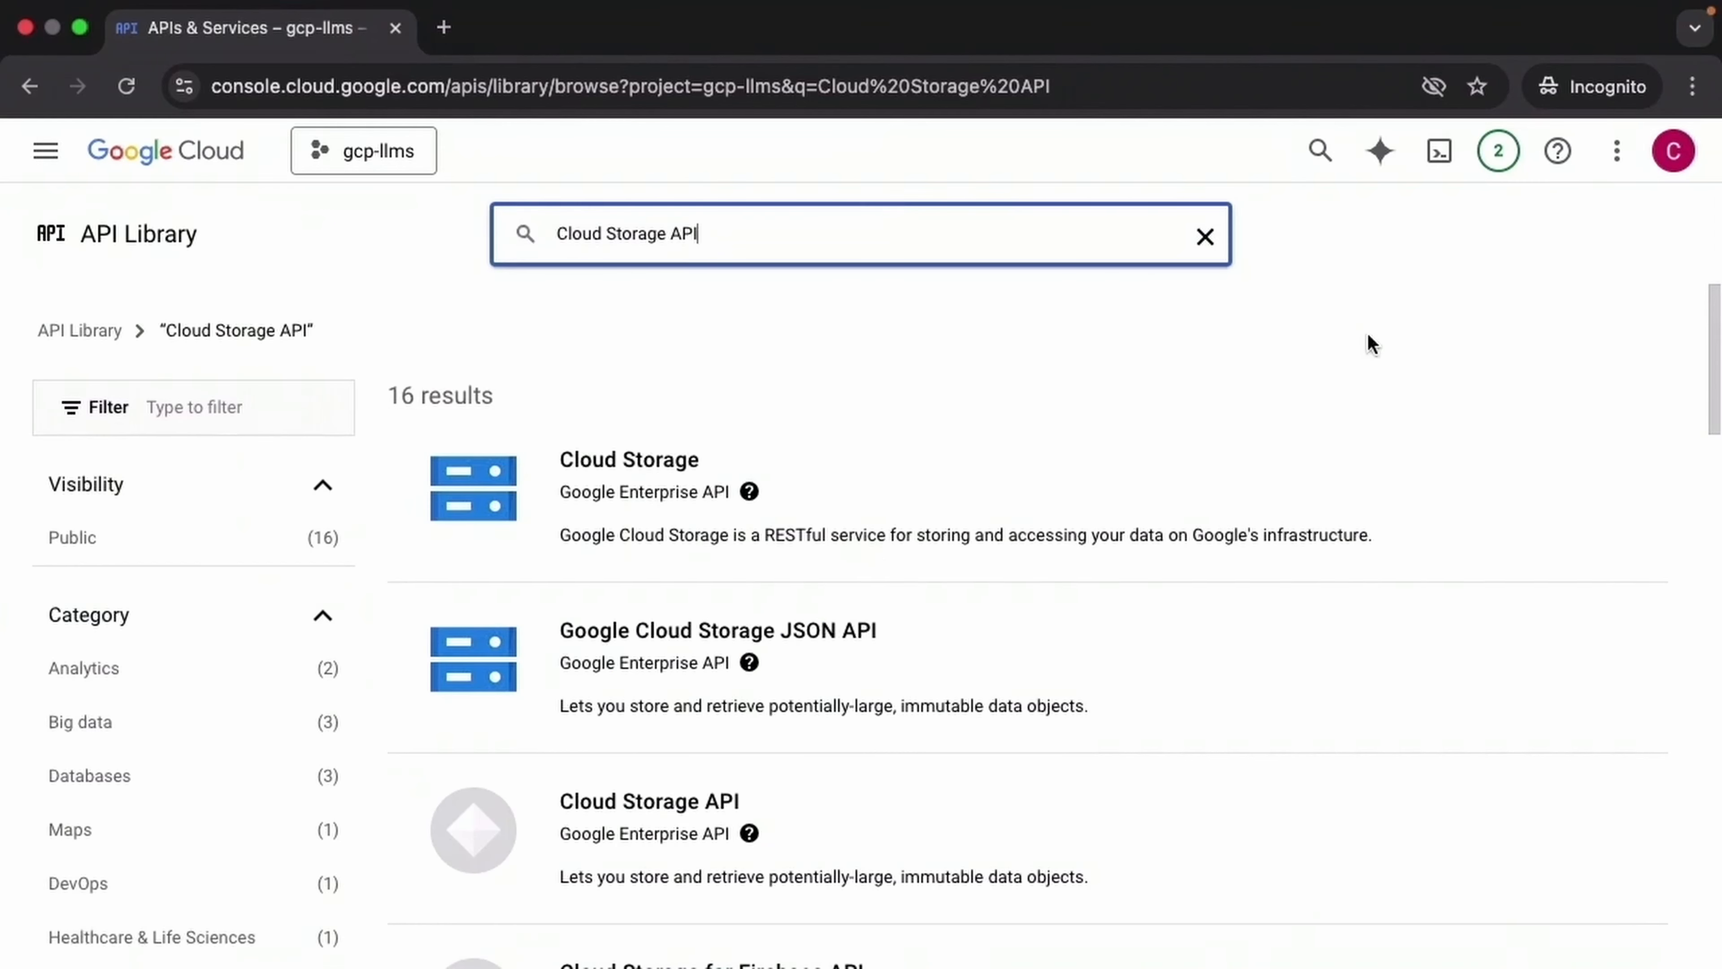
click(678, 468)
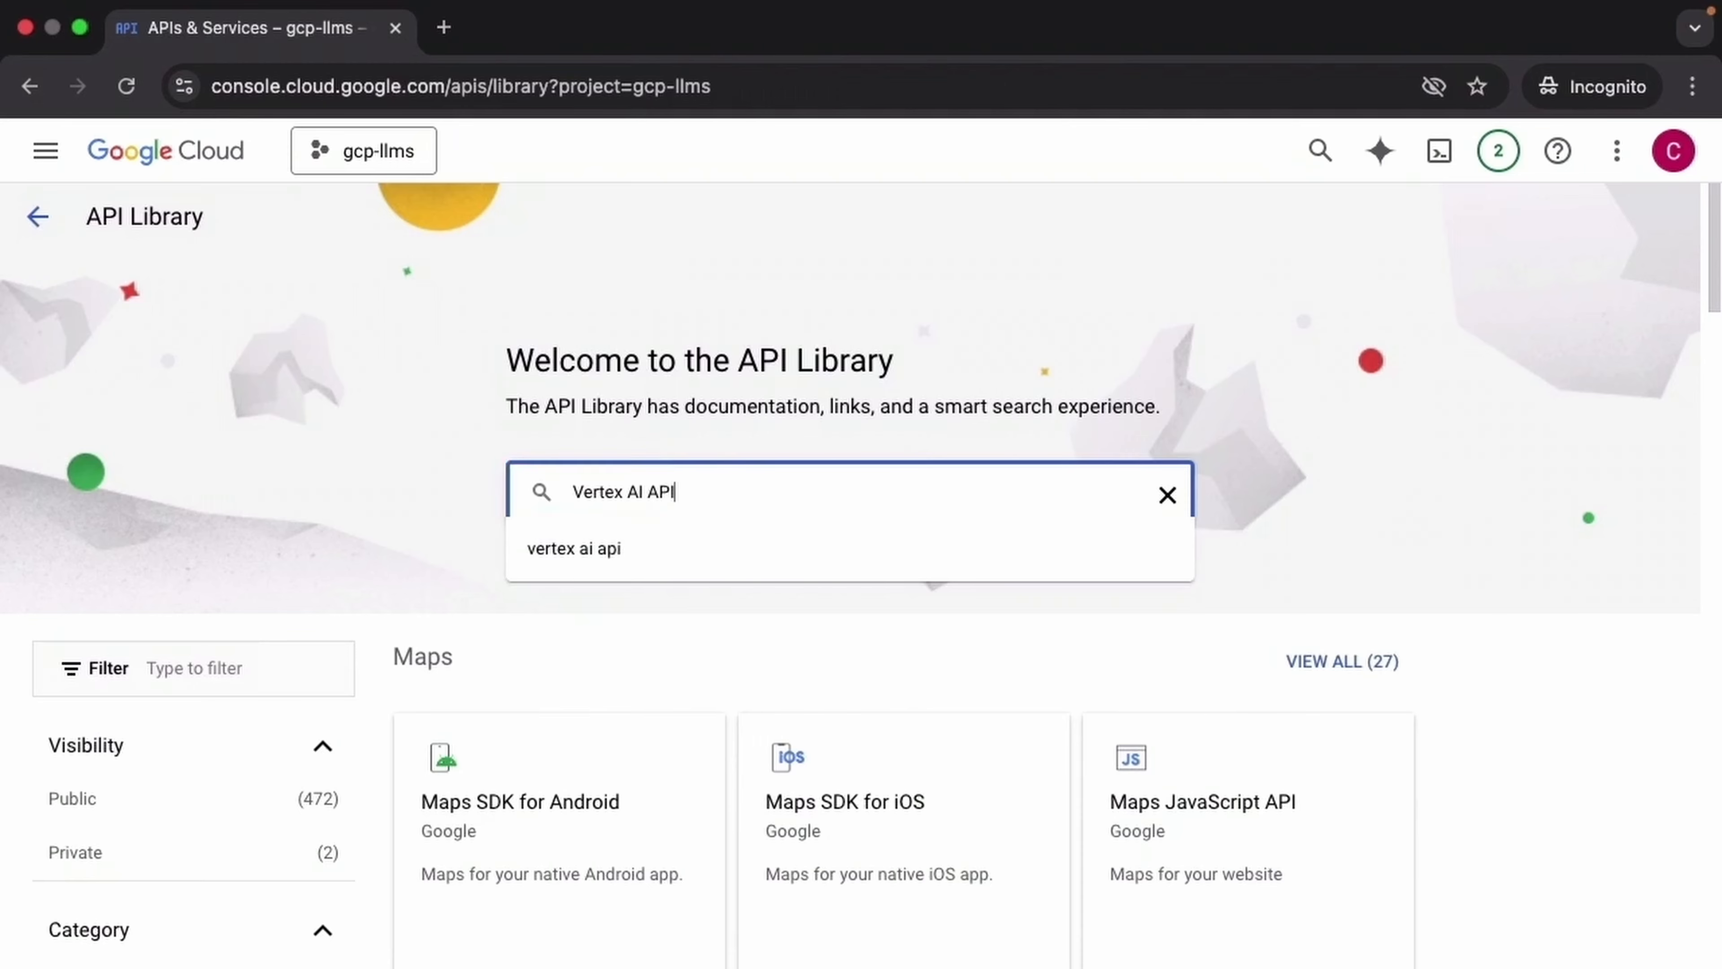
key(Return)
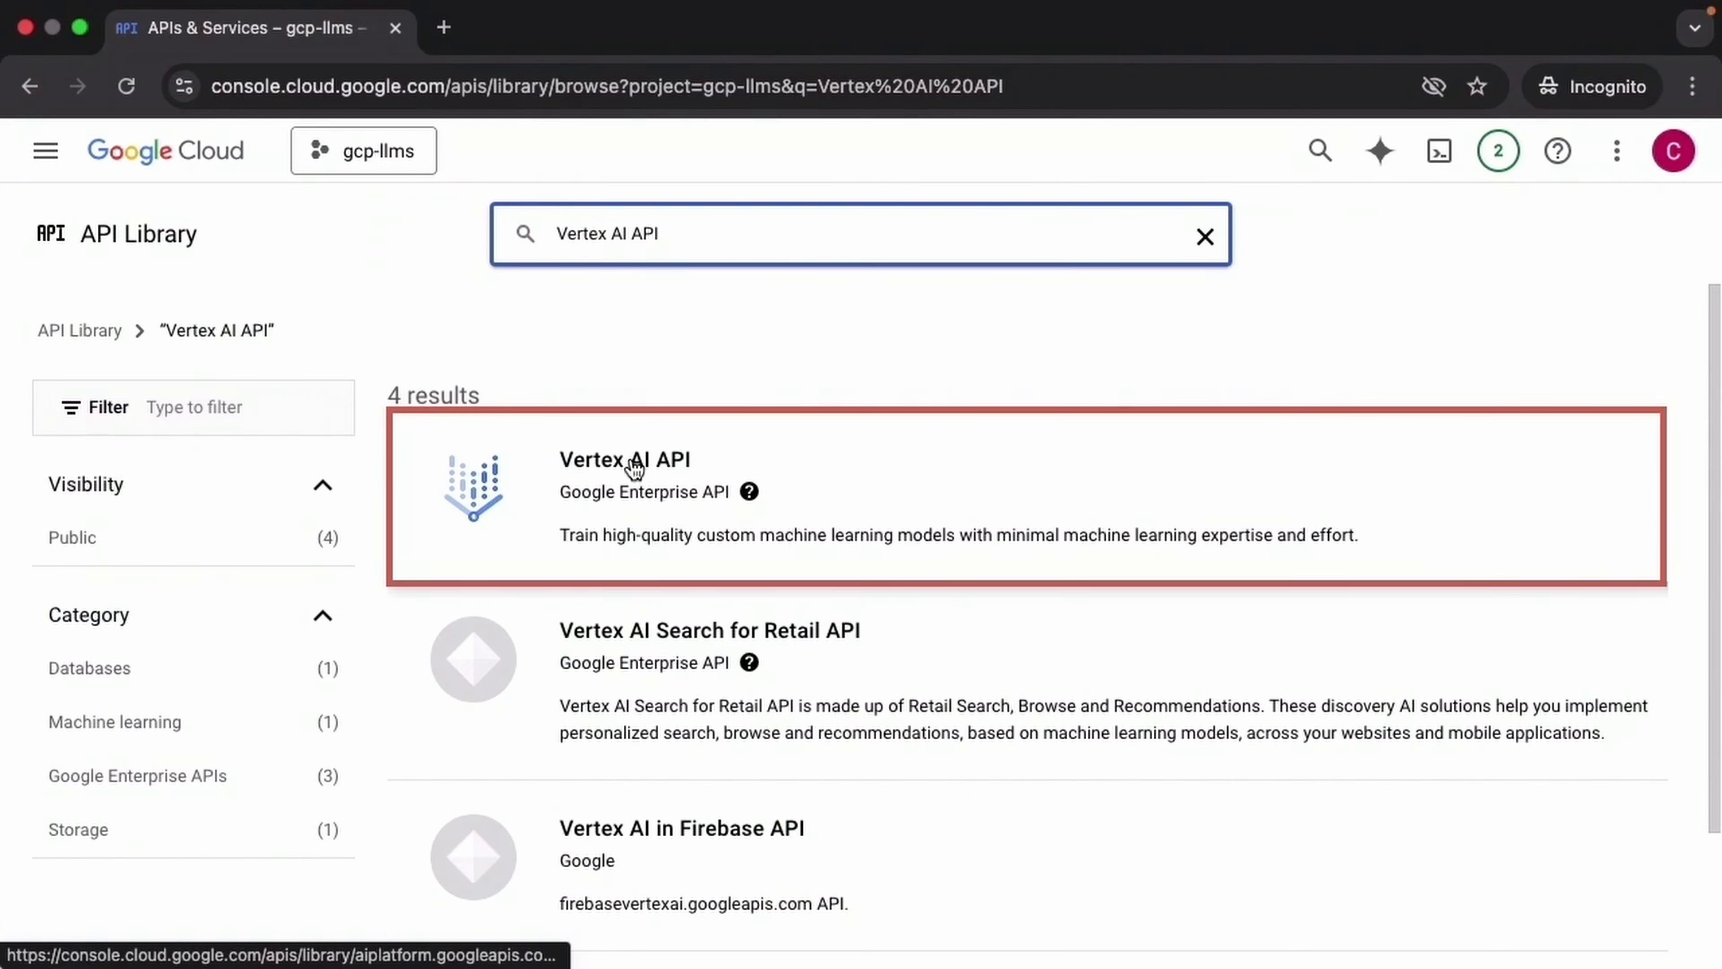
click(633, 468)
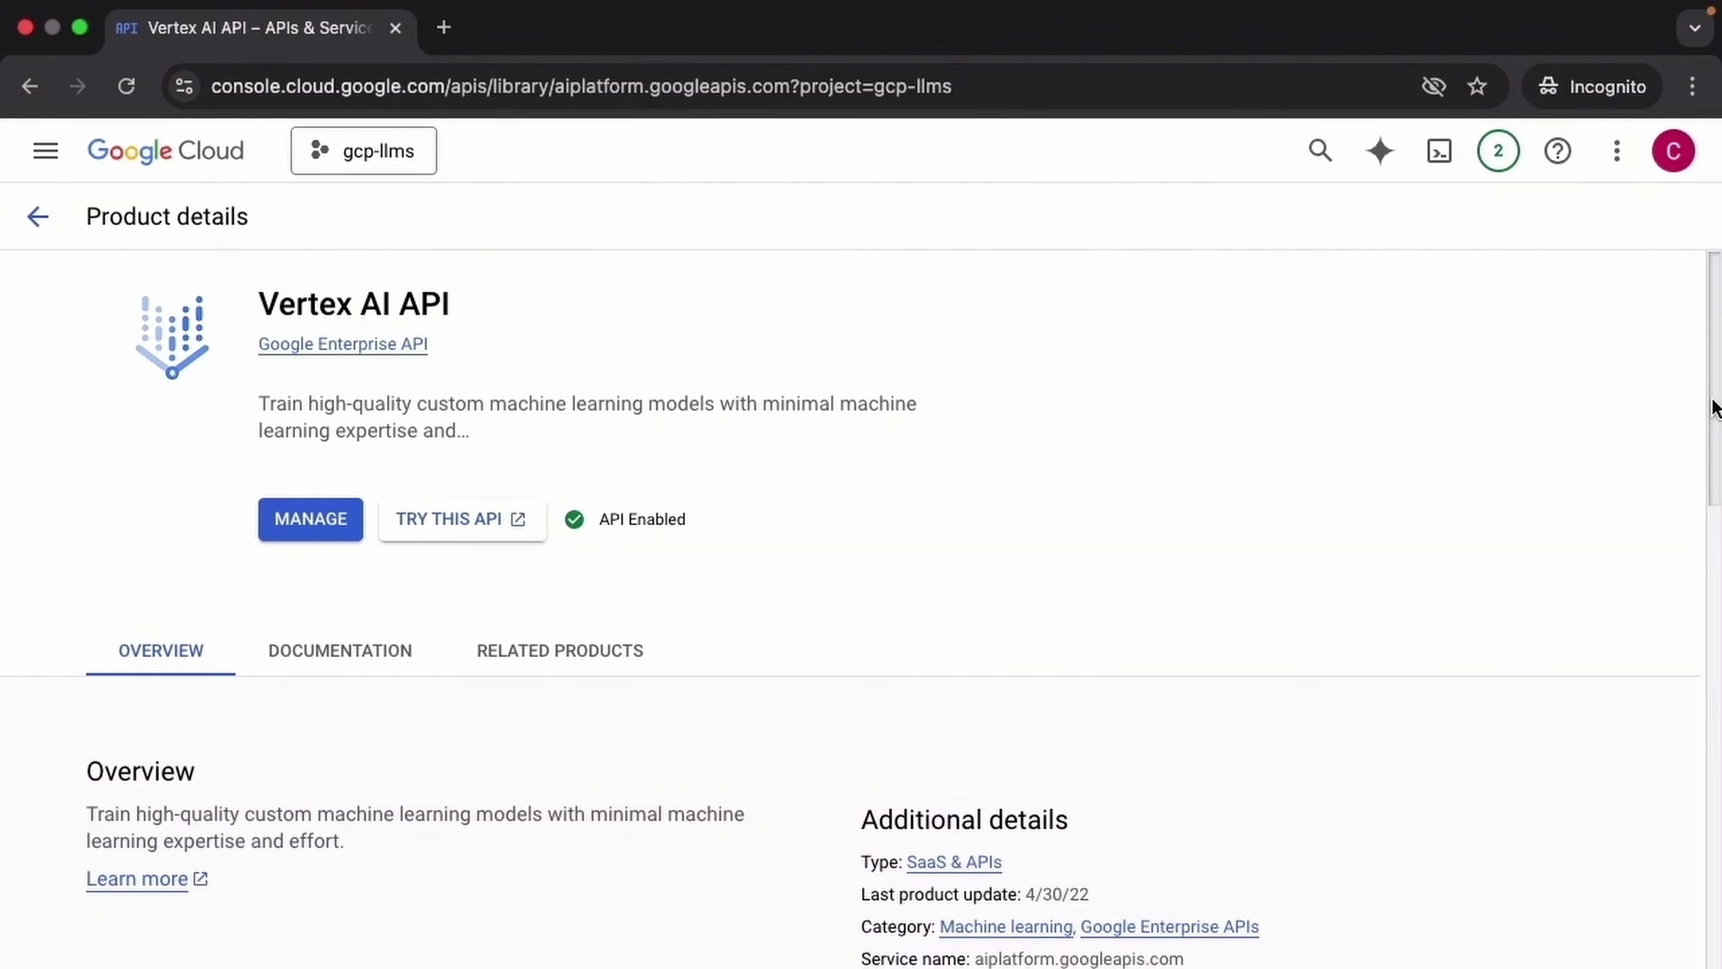
Pin Vertex AI to the navigation menu from the Artificial Intelligence section of the full product list.
click(46, 150)
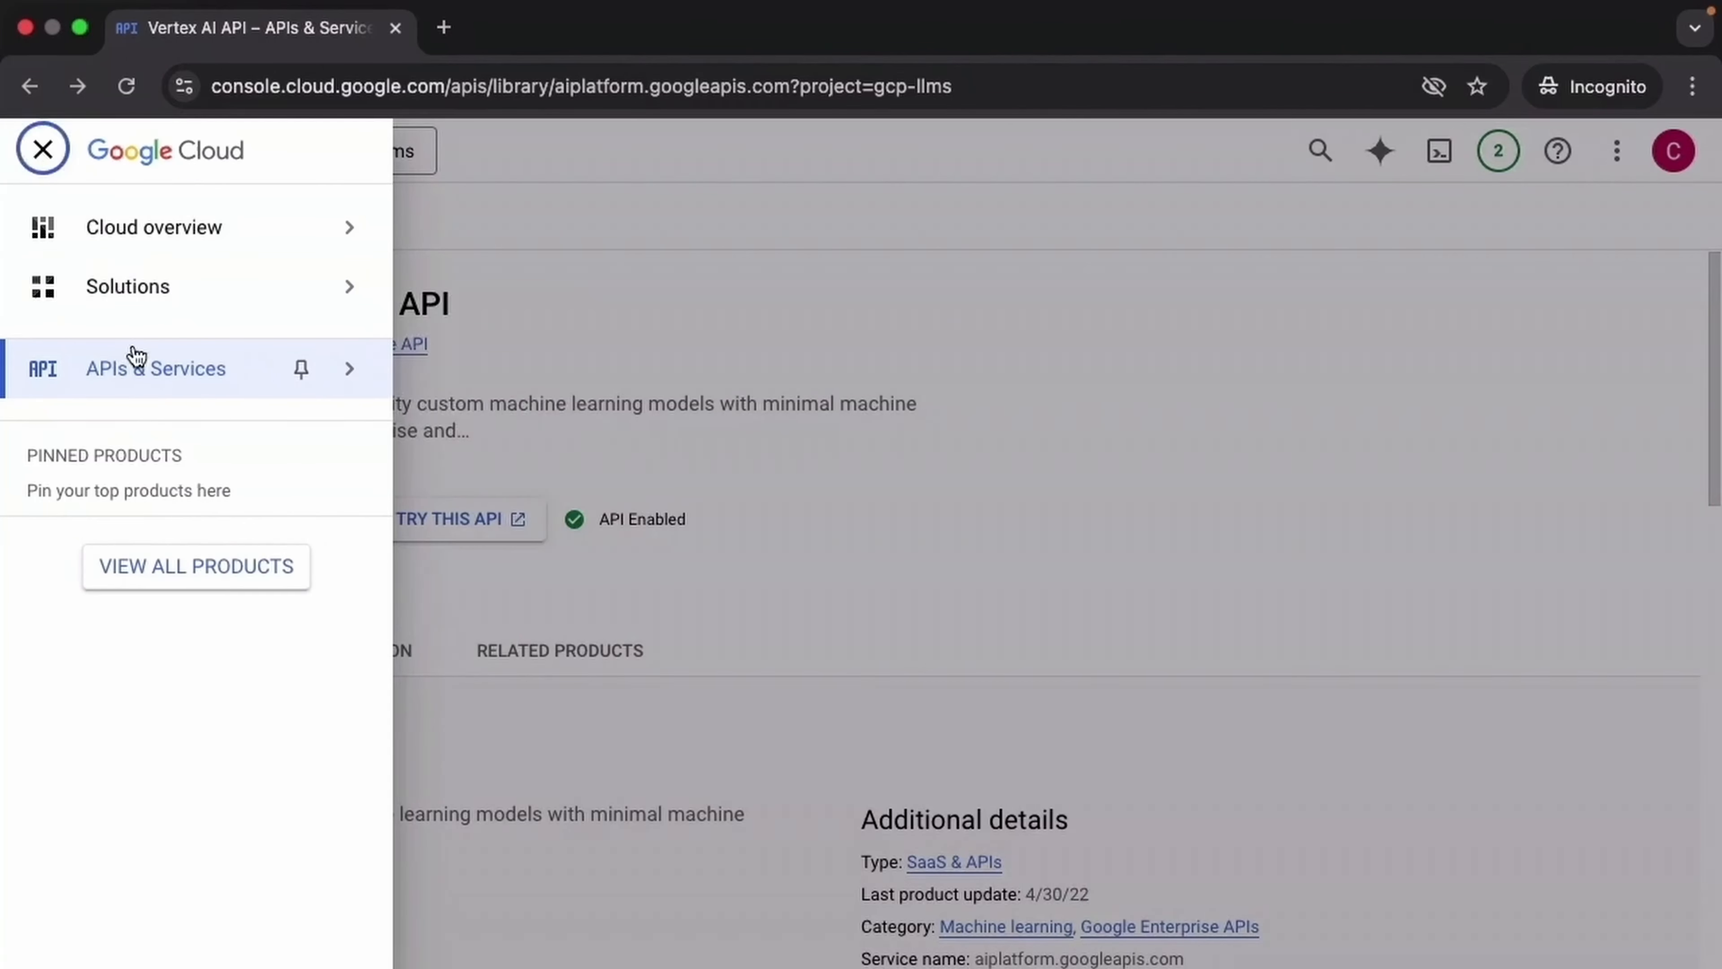
click(206, 573)
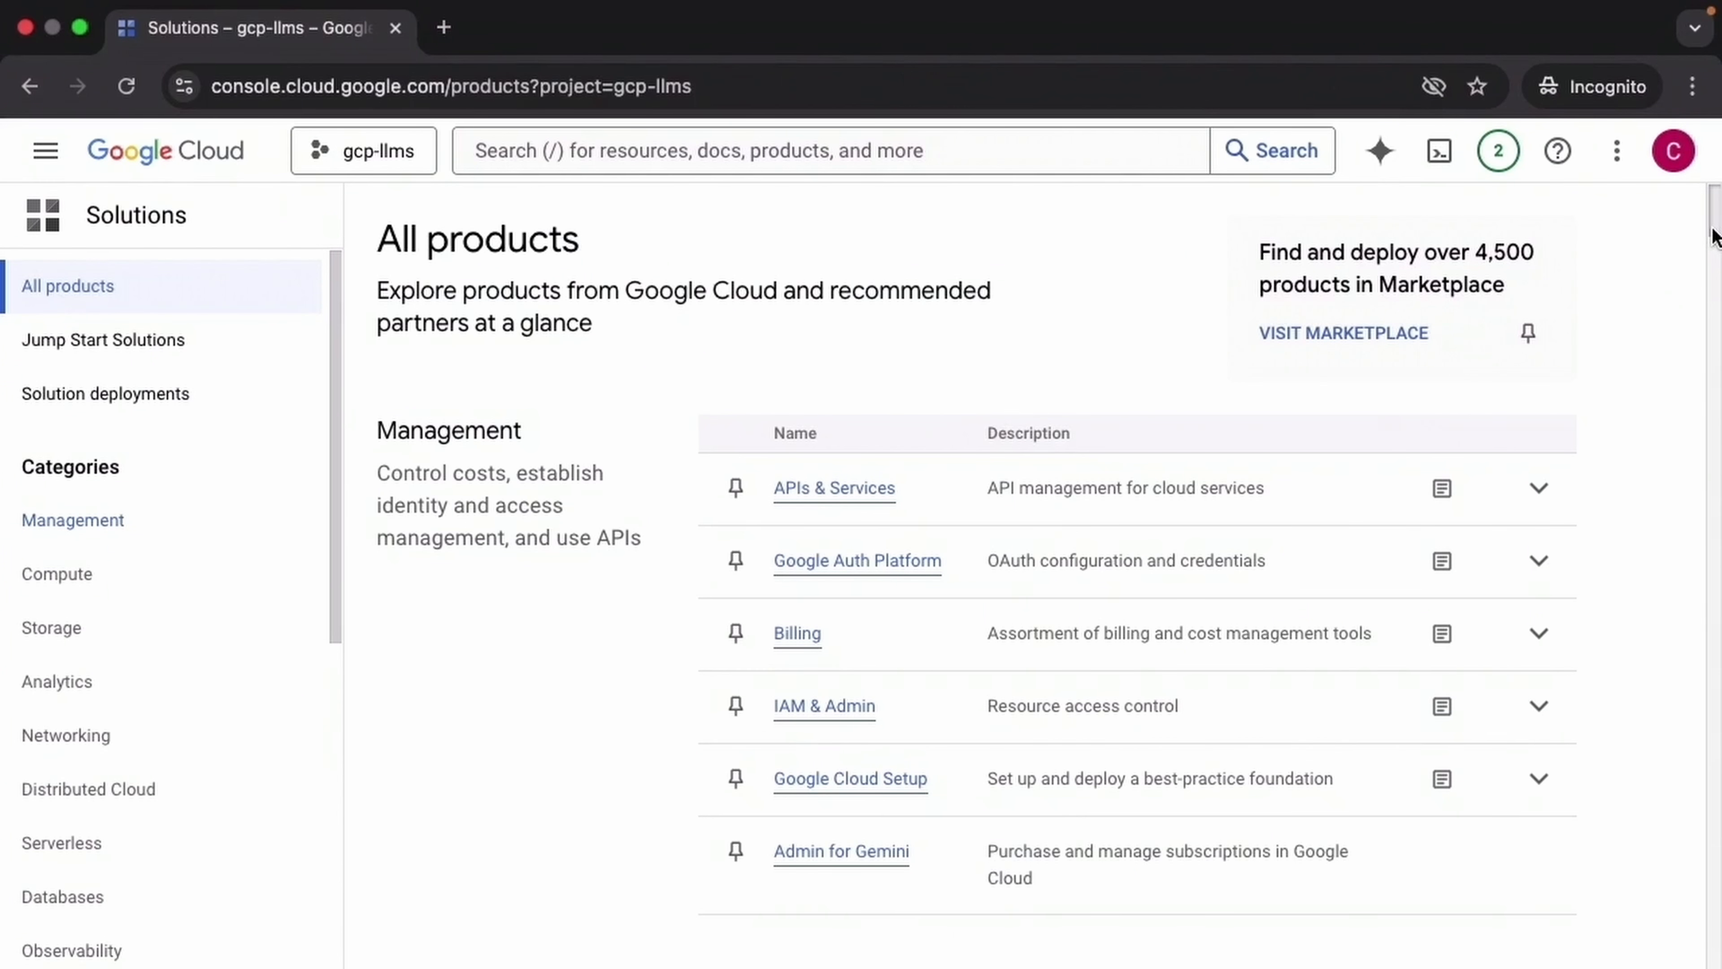
drag(1713, 238, 1712, 783)
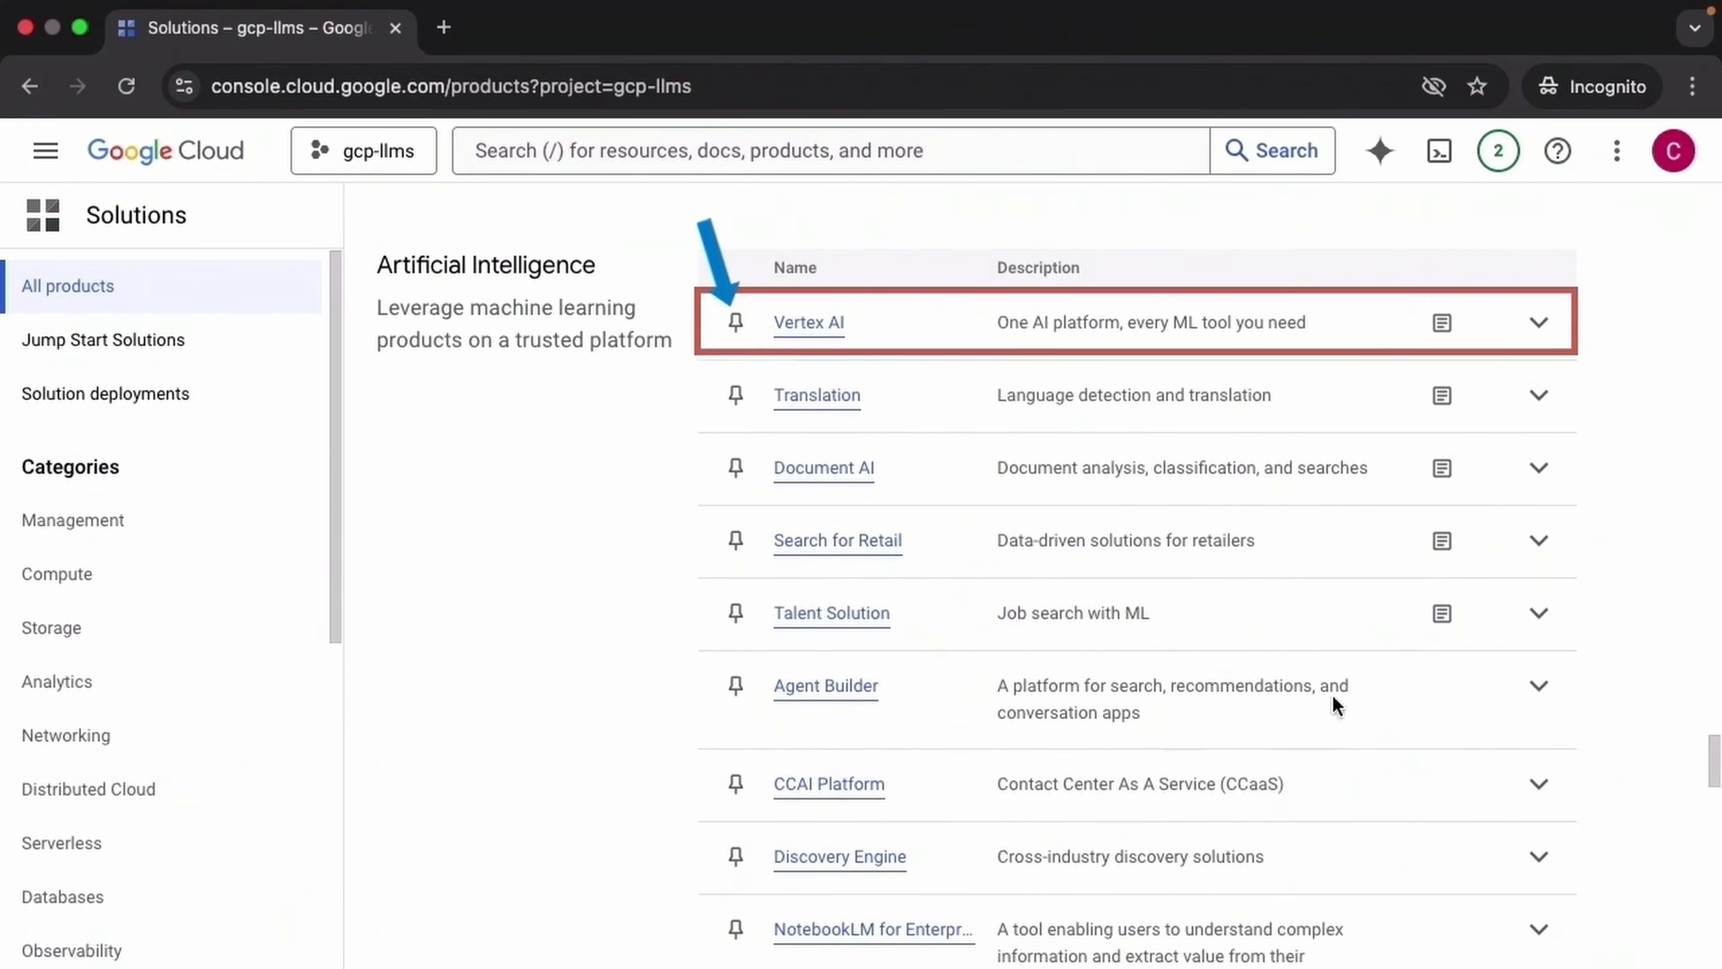
click(735, 324)
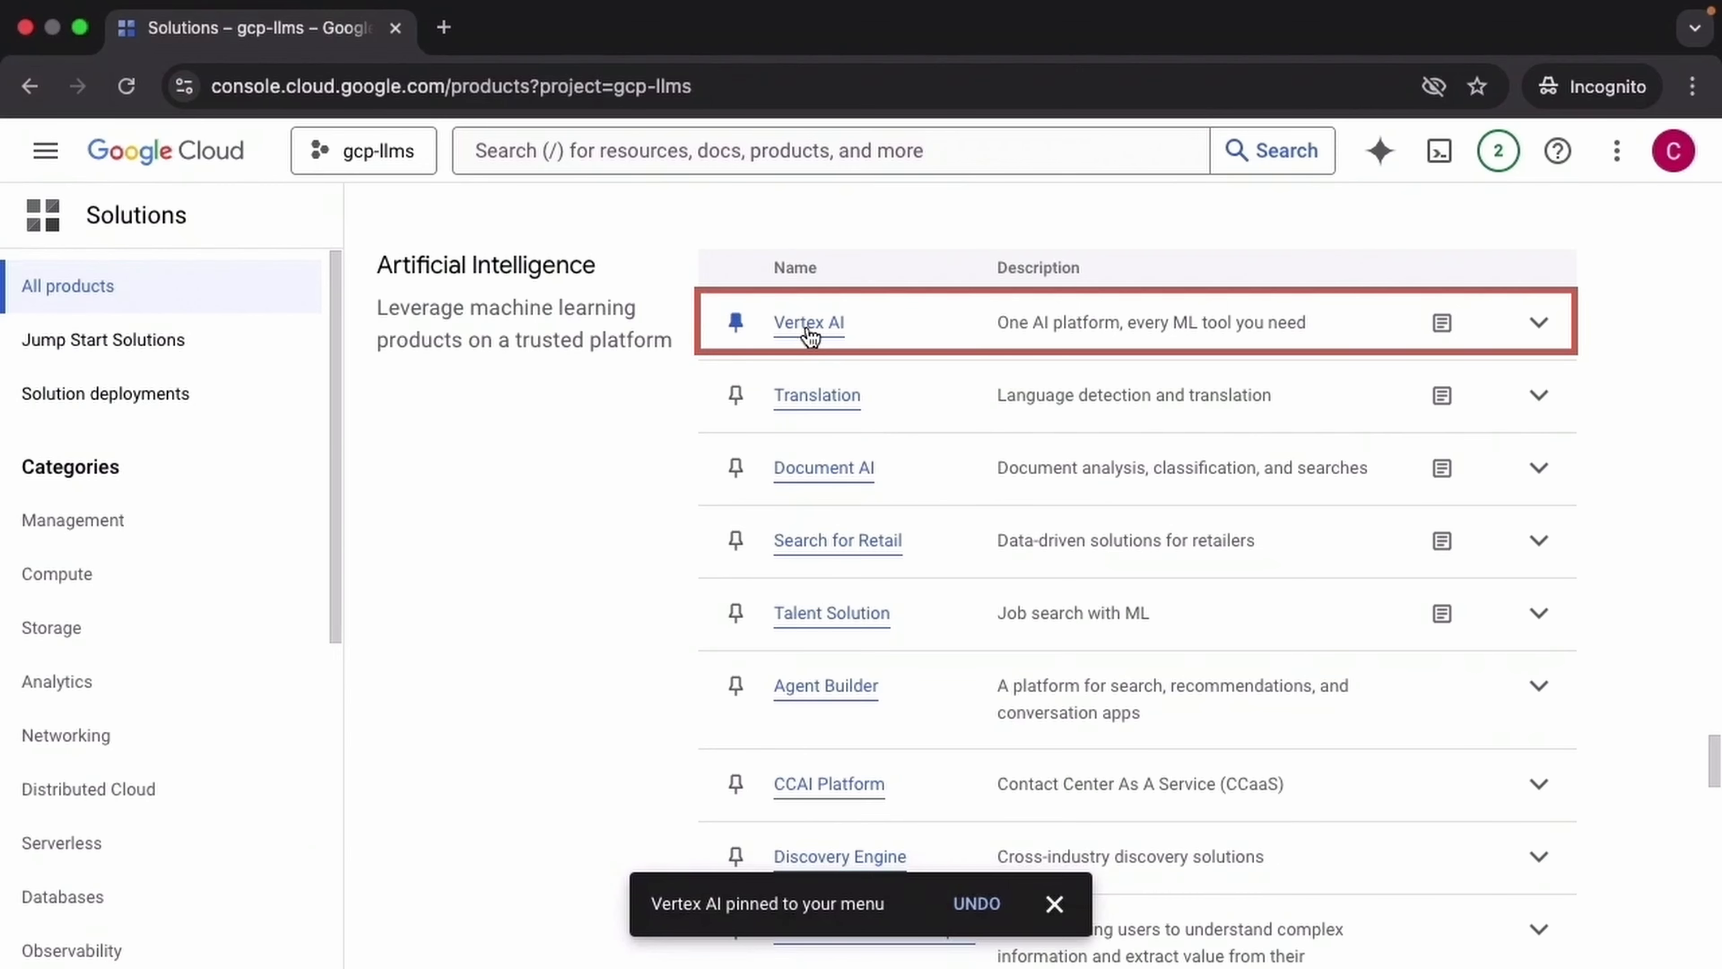
Open Vertex AI, dismiss the pin notification and go to the Vertex AI Studio overview.
click(809, 326)
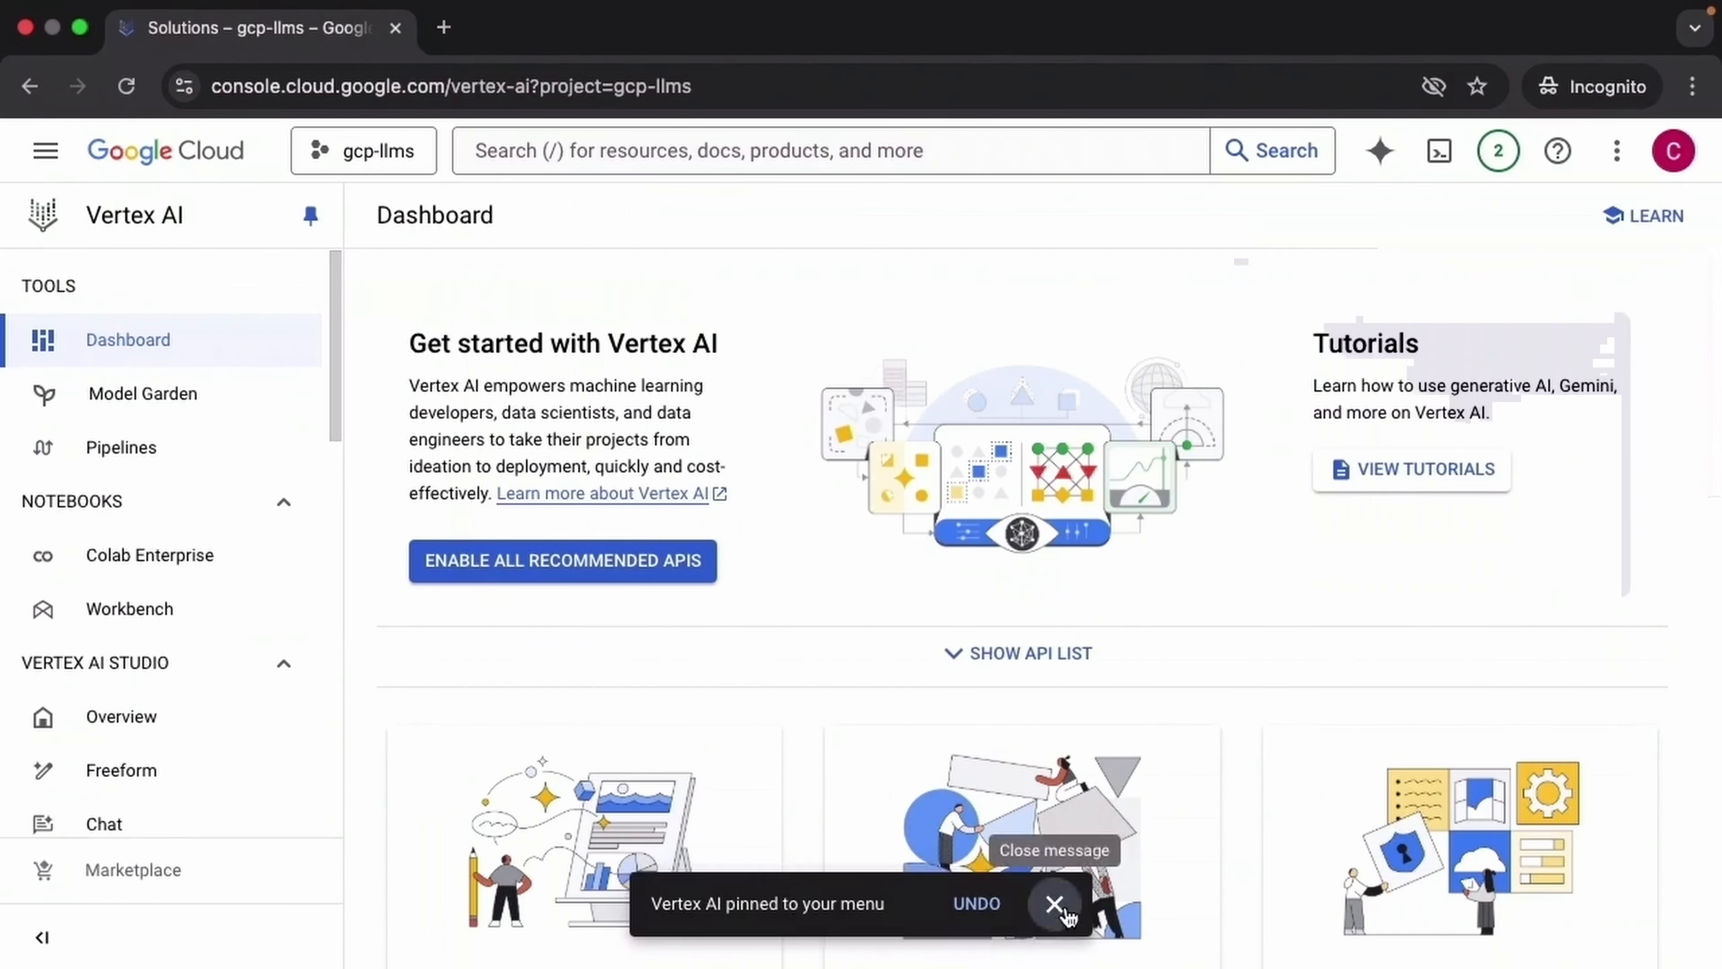
click(1055, 904)
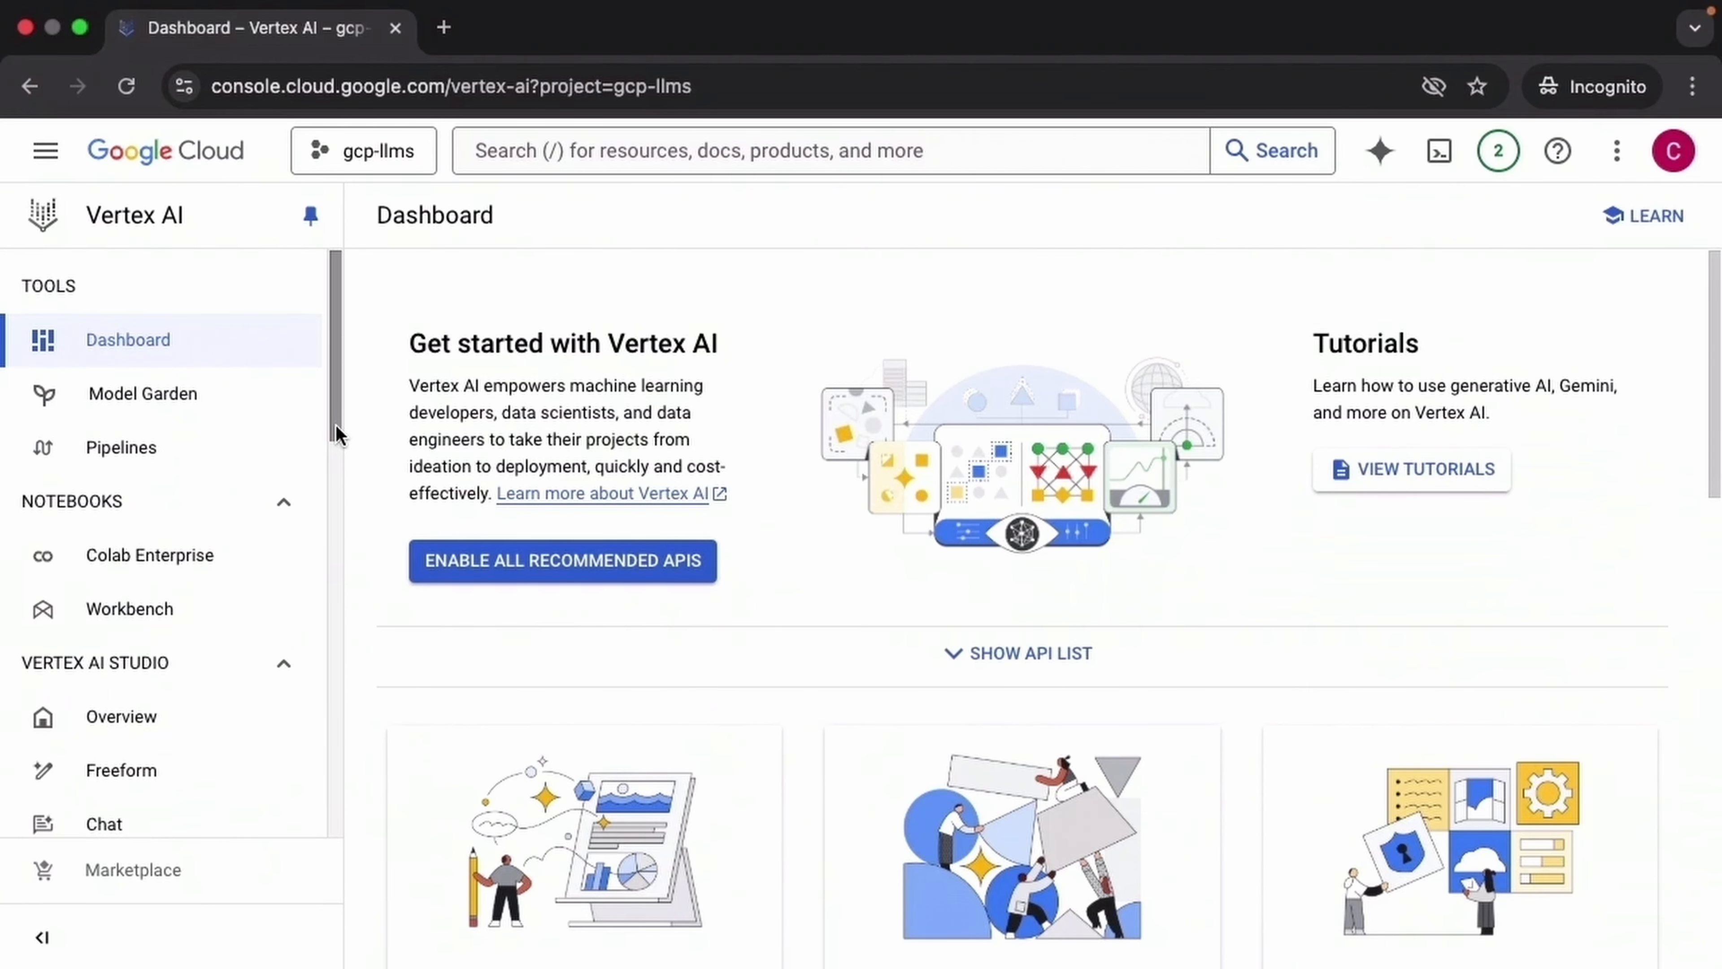
drag(337, 425, 339, 521)
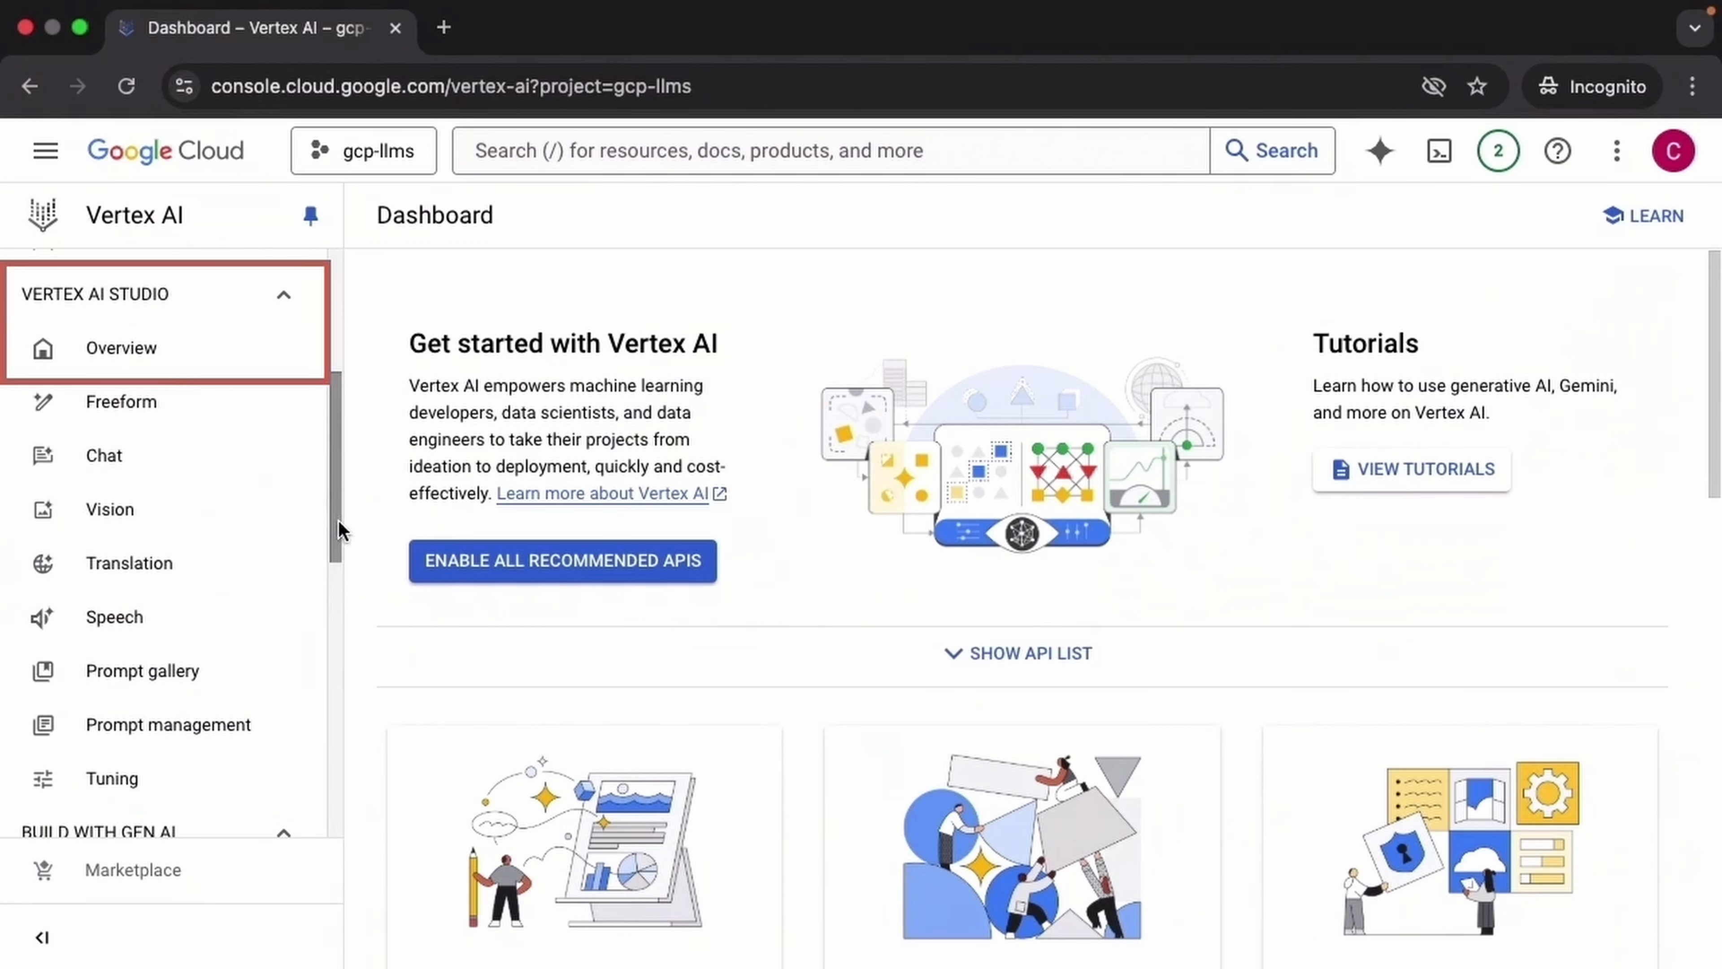
click(160, 366)
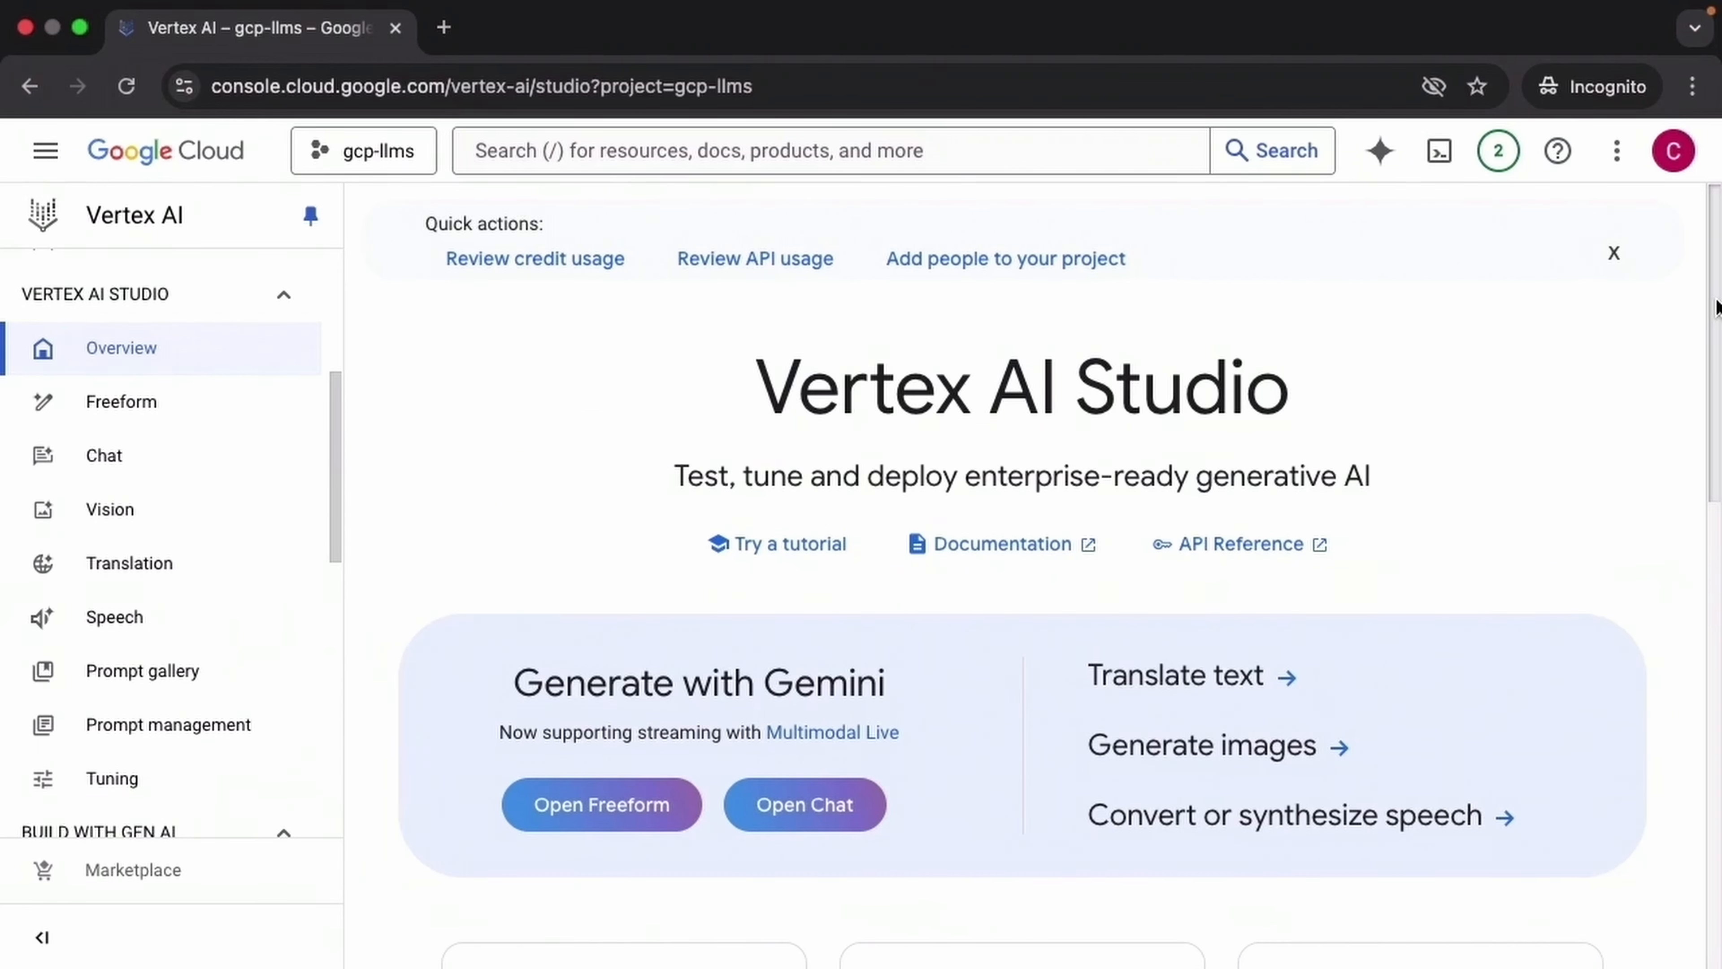
Look through the sample prompts on the Vertex AI Studio overview and open Freeform mode.
drag(1716, 306, 1719, 860)
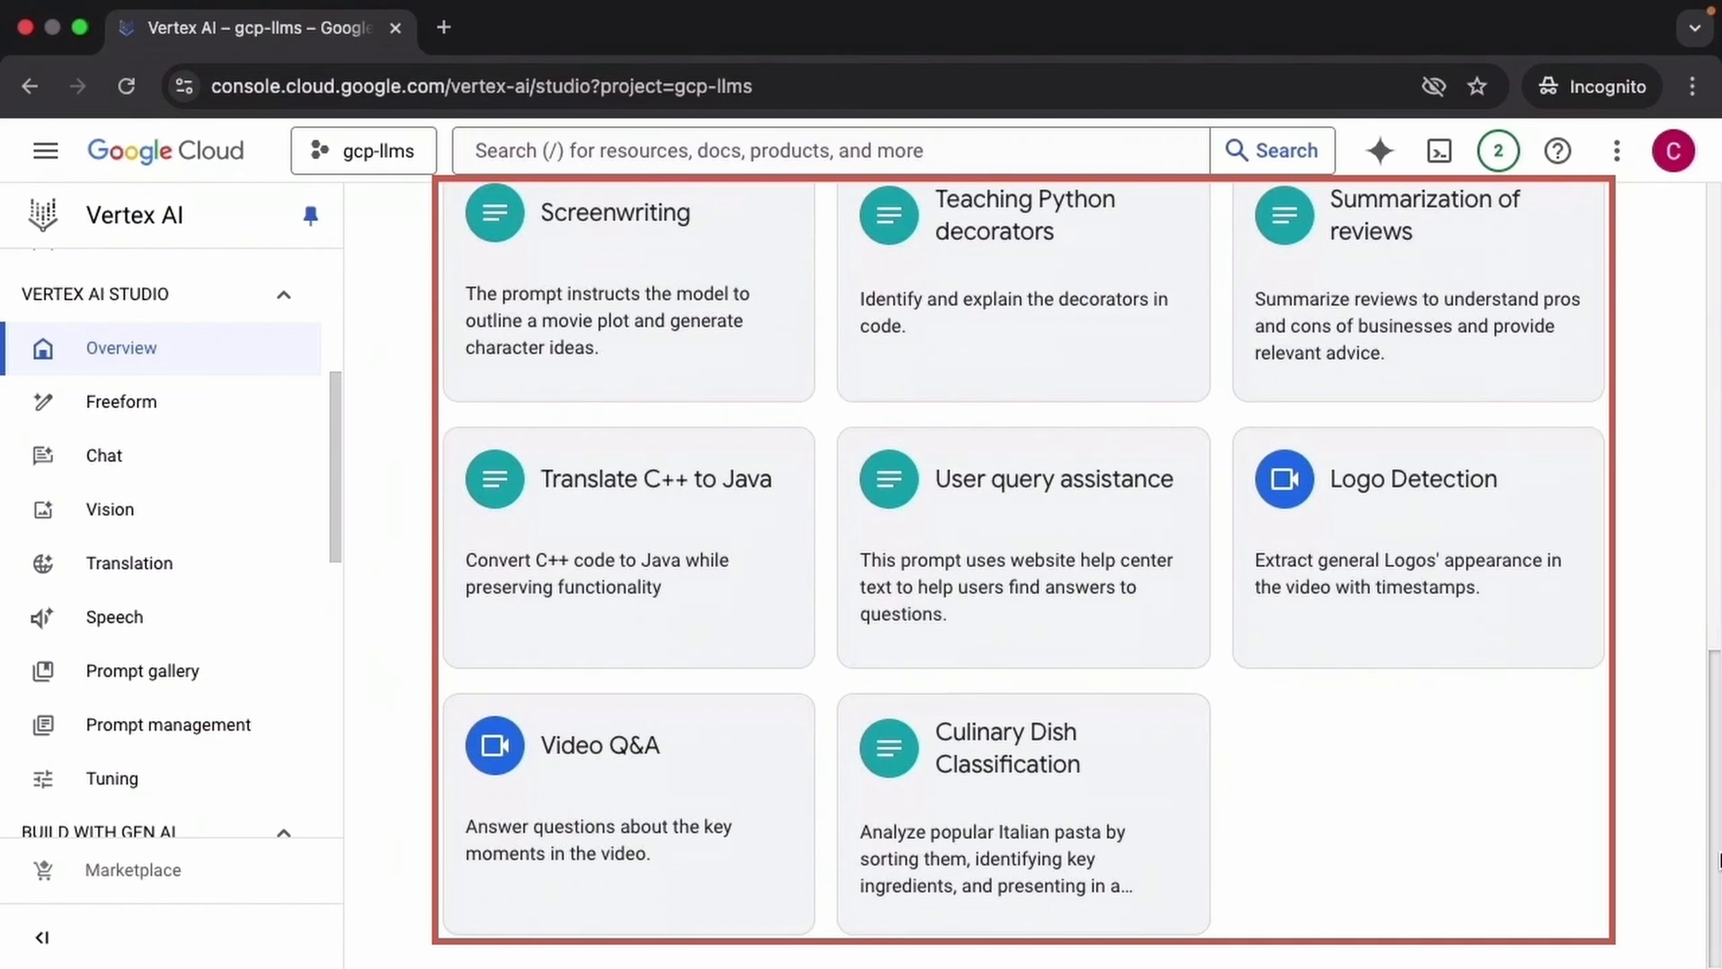
drag(1719, 860, 1719, 339)
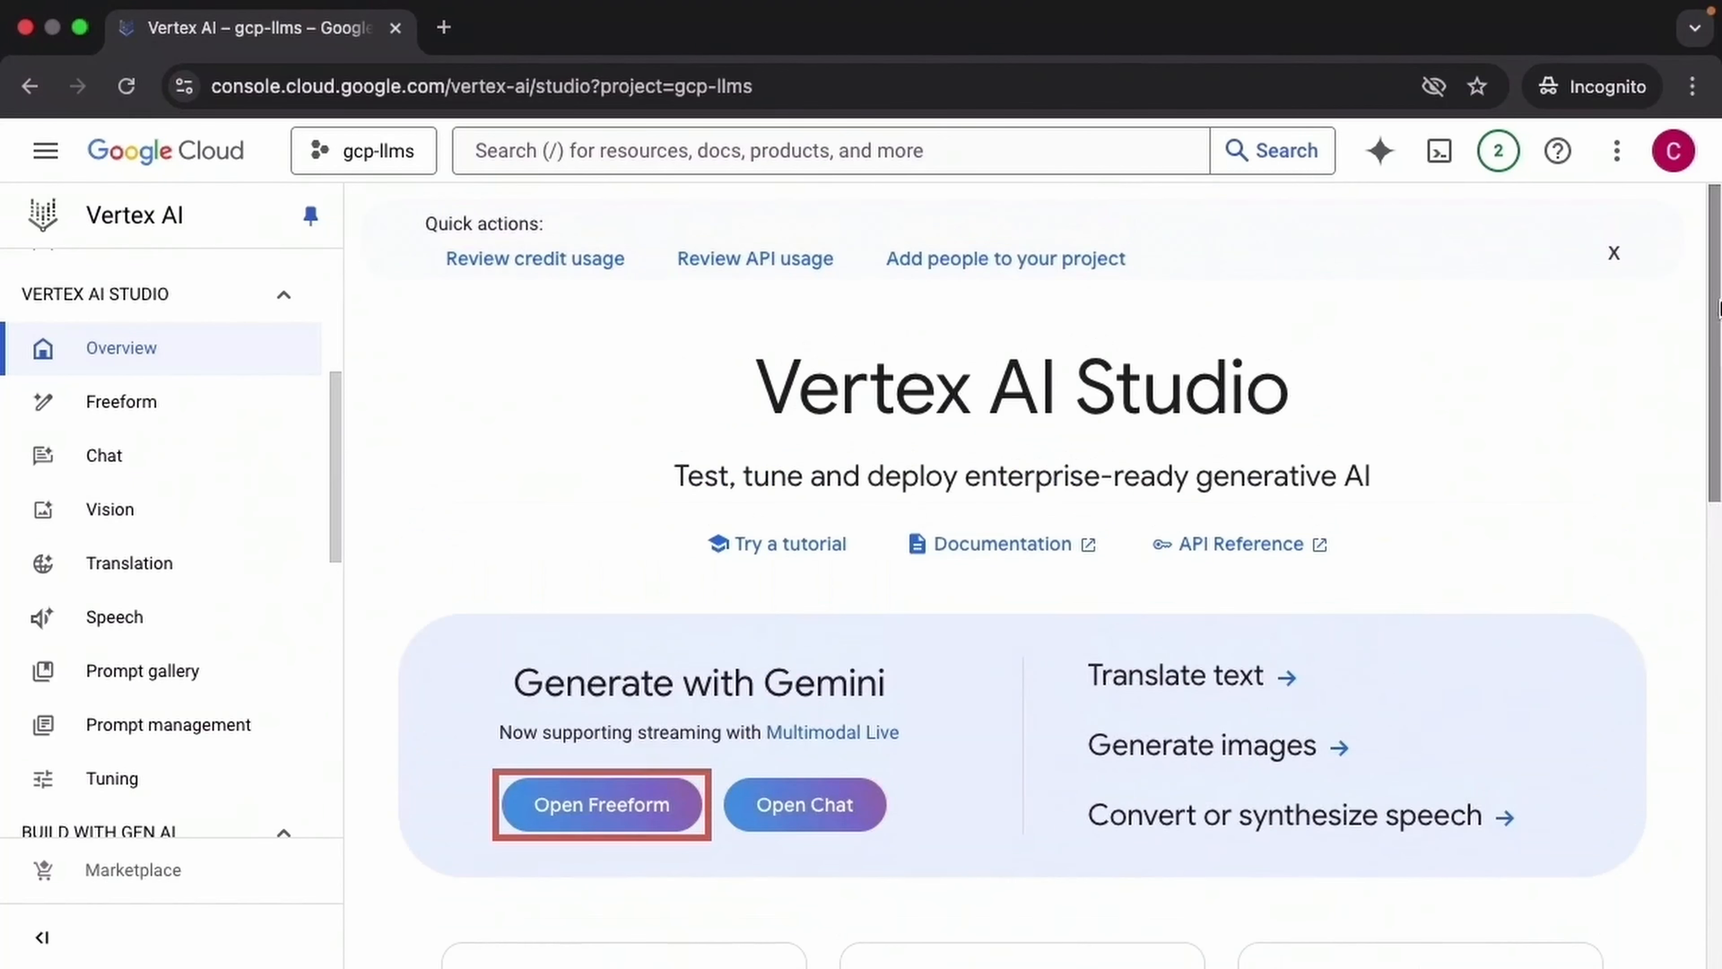
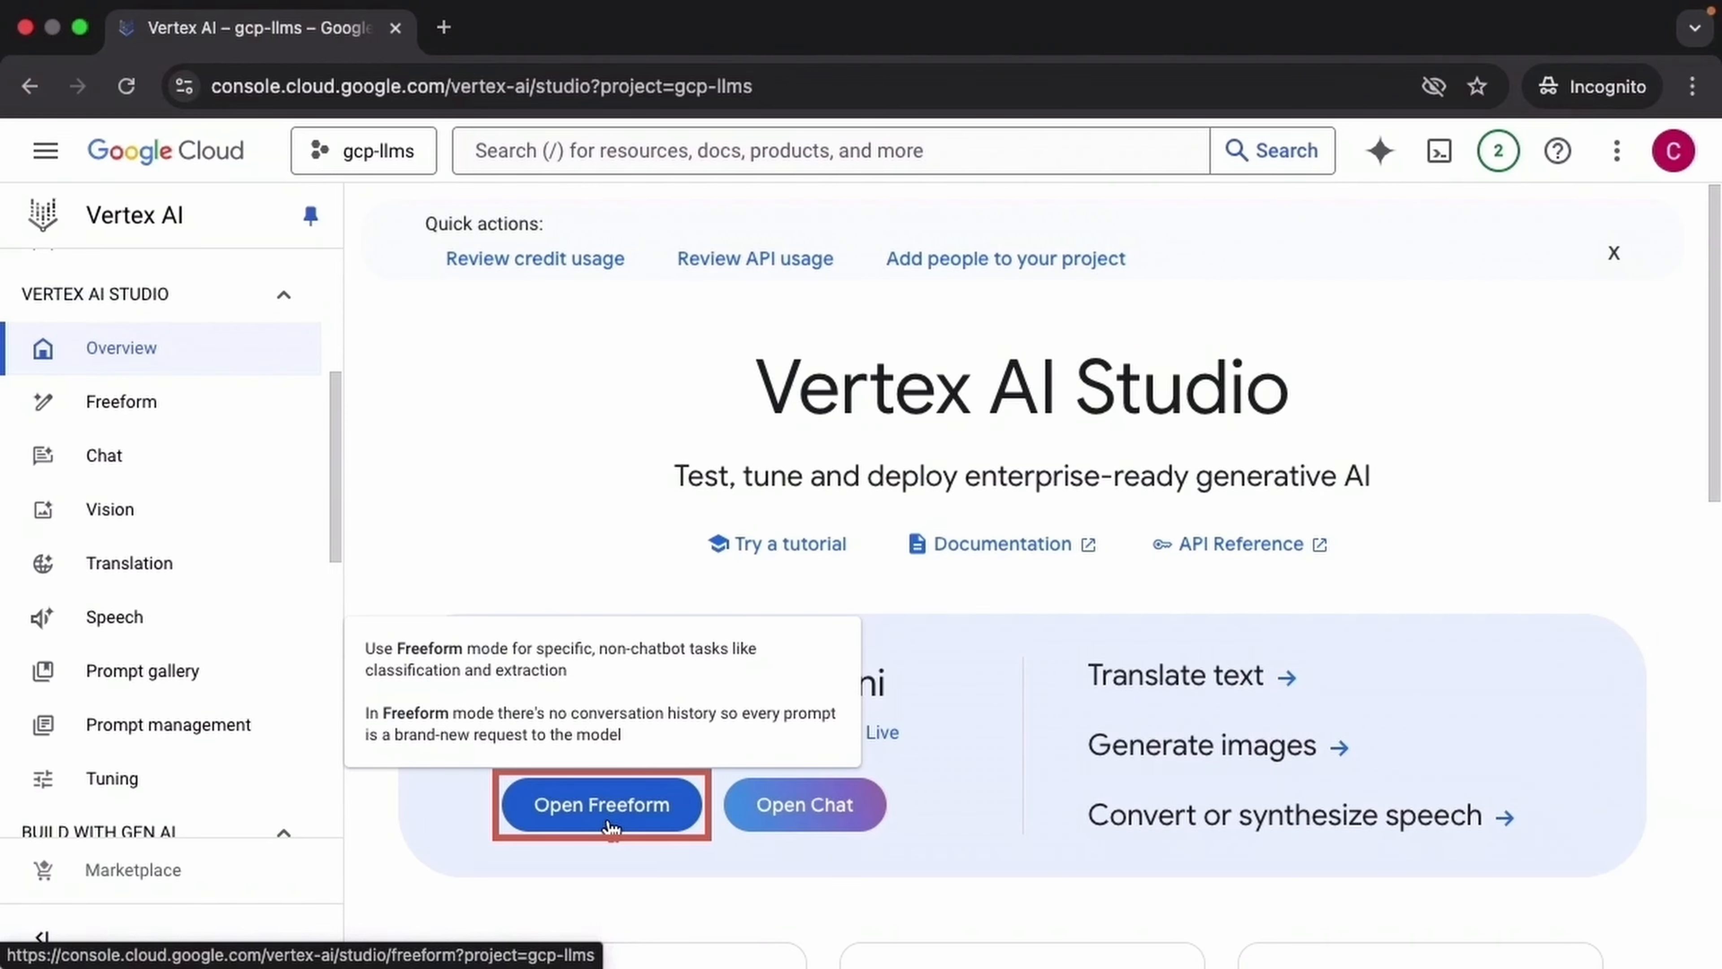
click(610, 826)
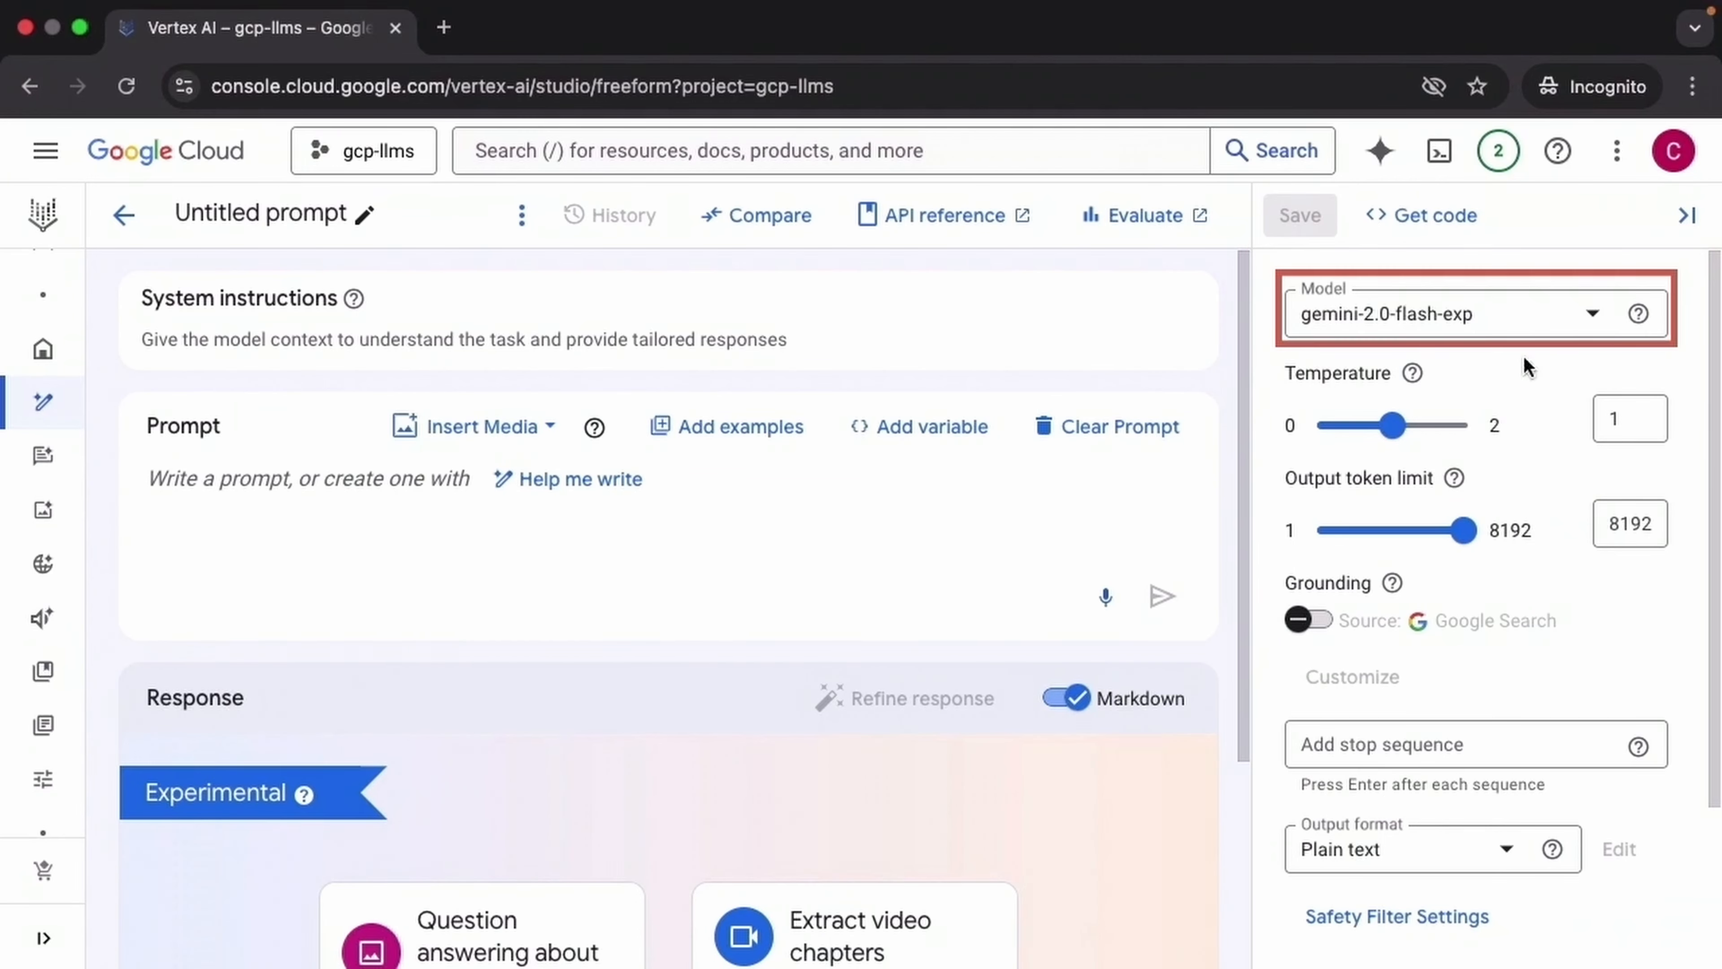
Browse the available Gemini, third-party, PaLM 2 and Codey models, keeping gemini-2.0-flash-exp selected.
click(1593, 316)
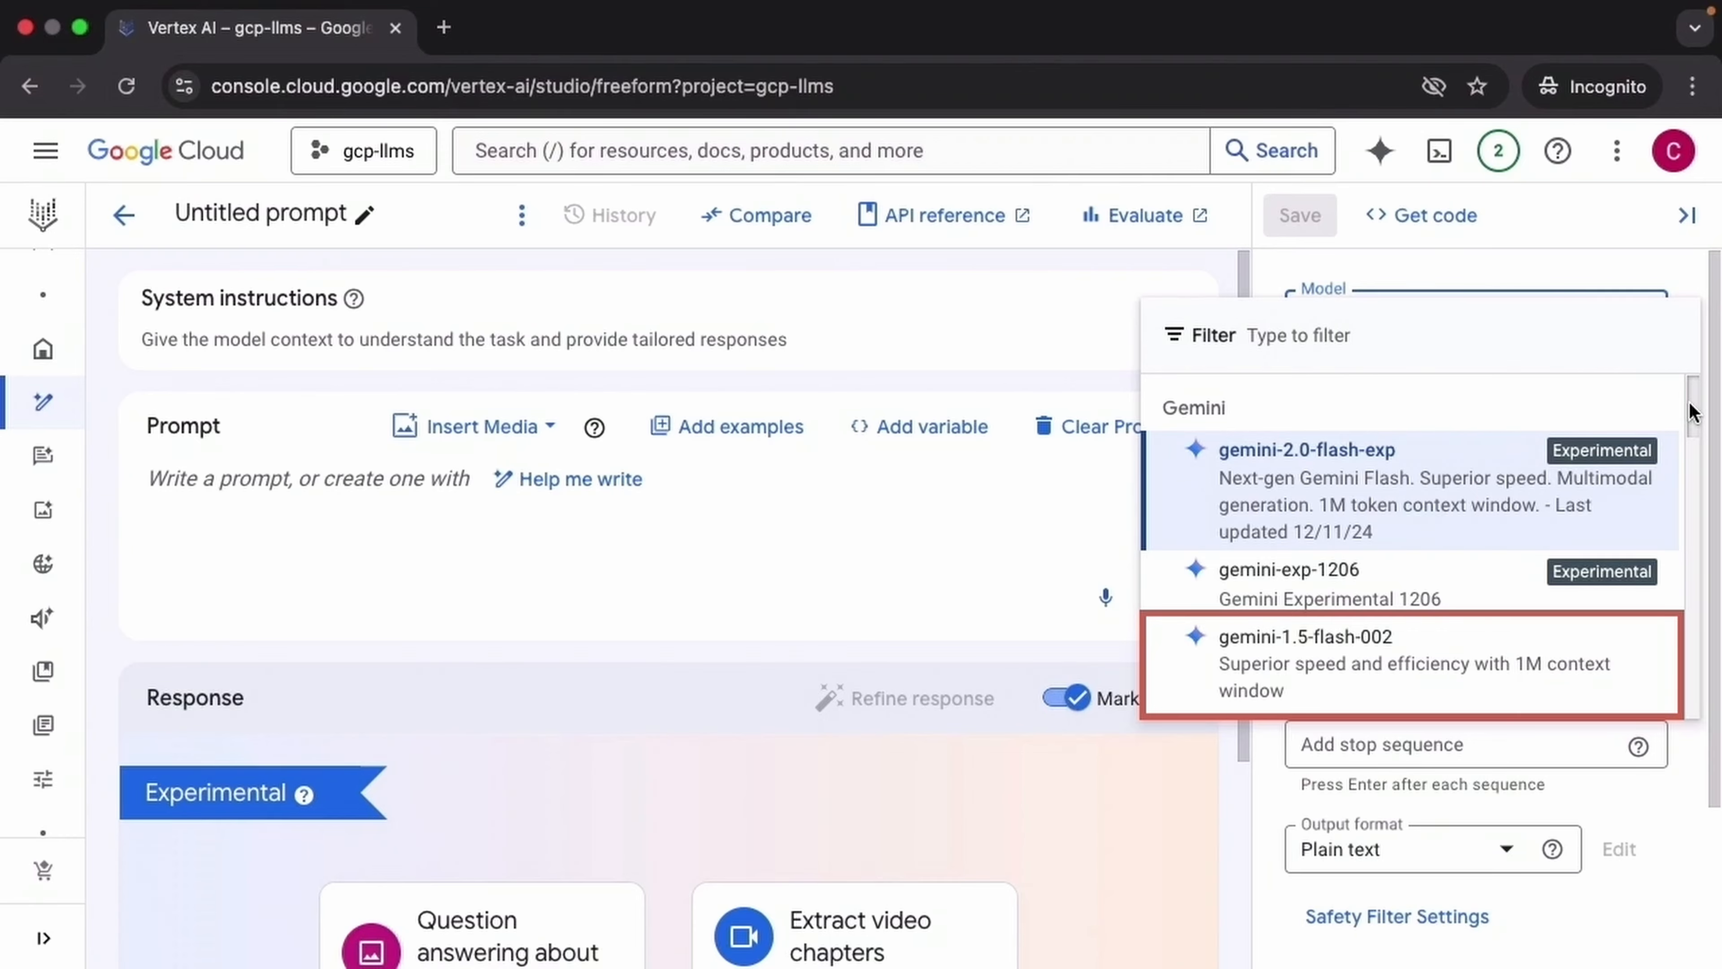
drag(1690, 407, 1719, 563)
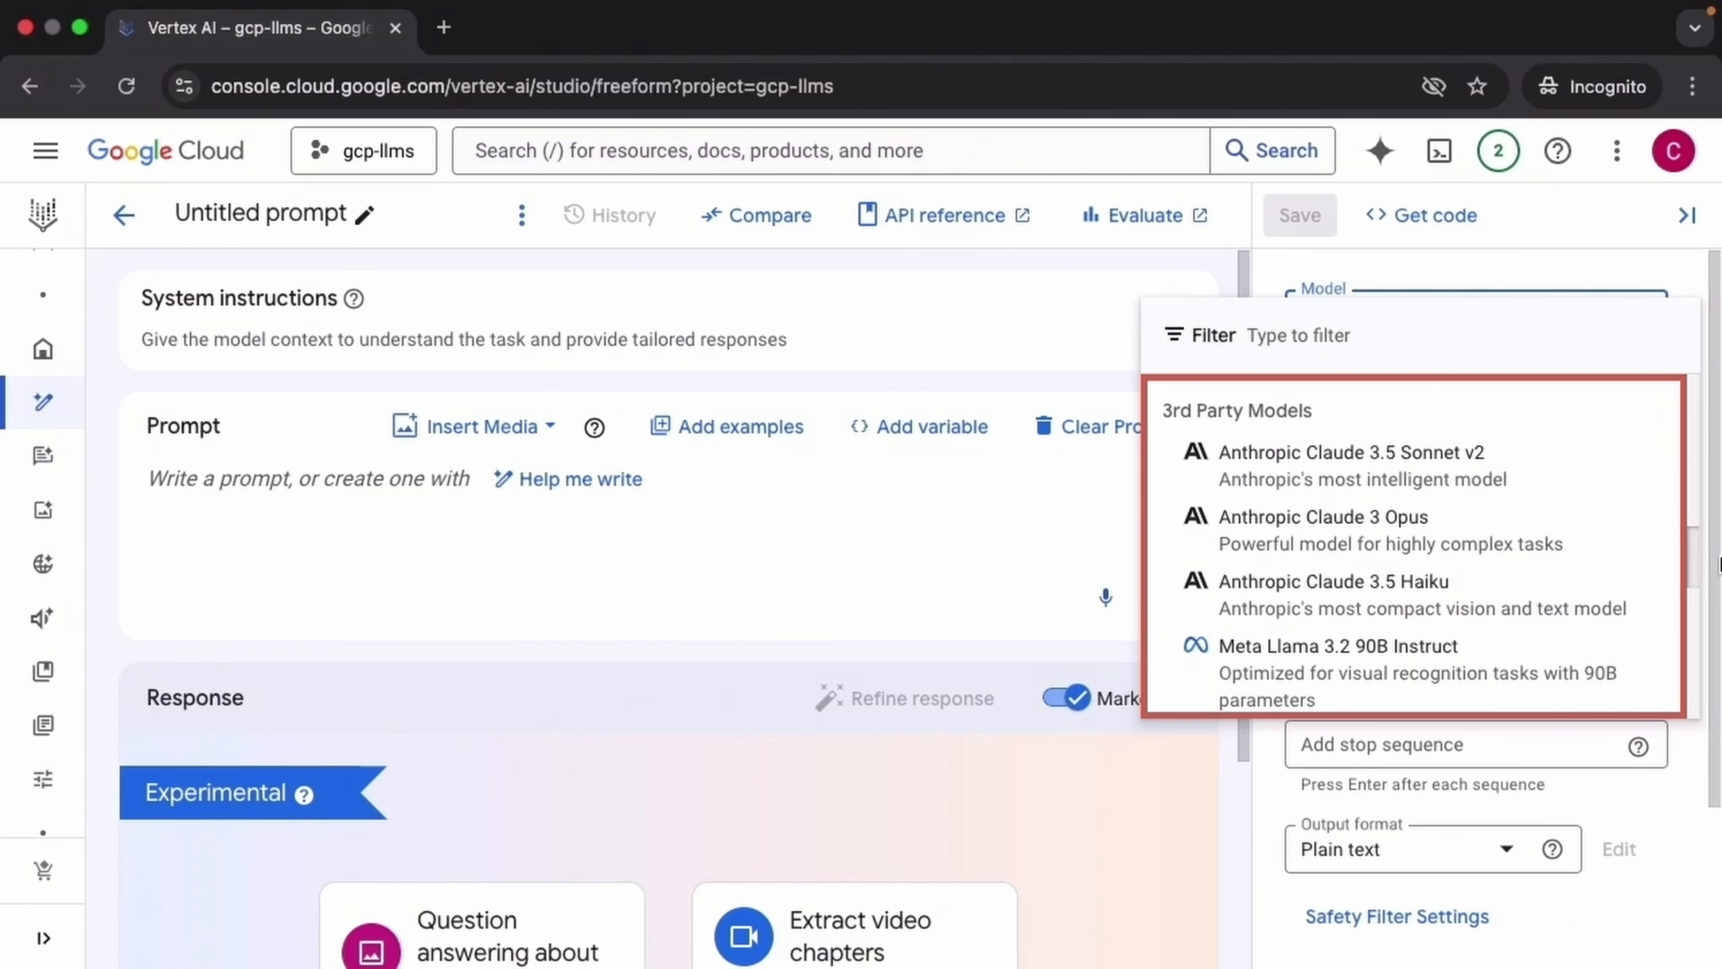
drag(1720, 564, 1720, 661)
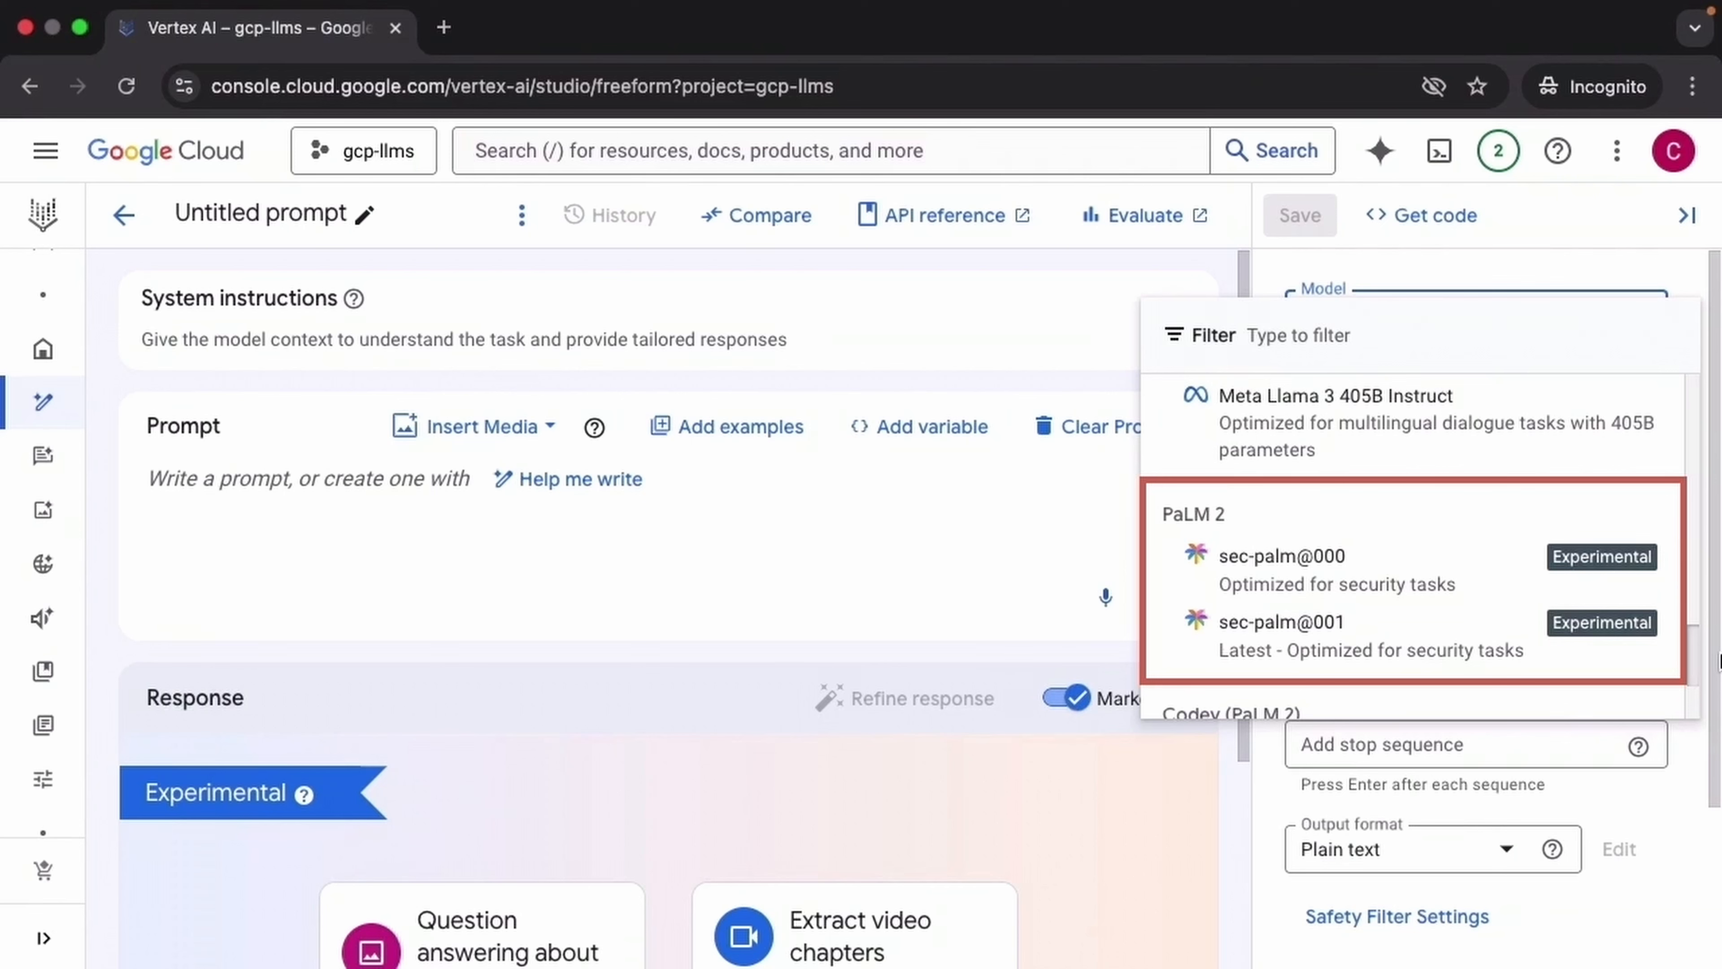
drag(1720, 661, 1720, 719)
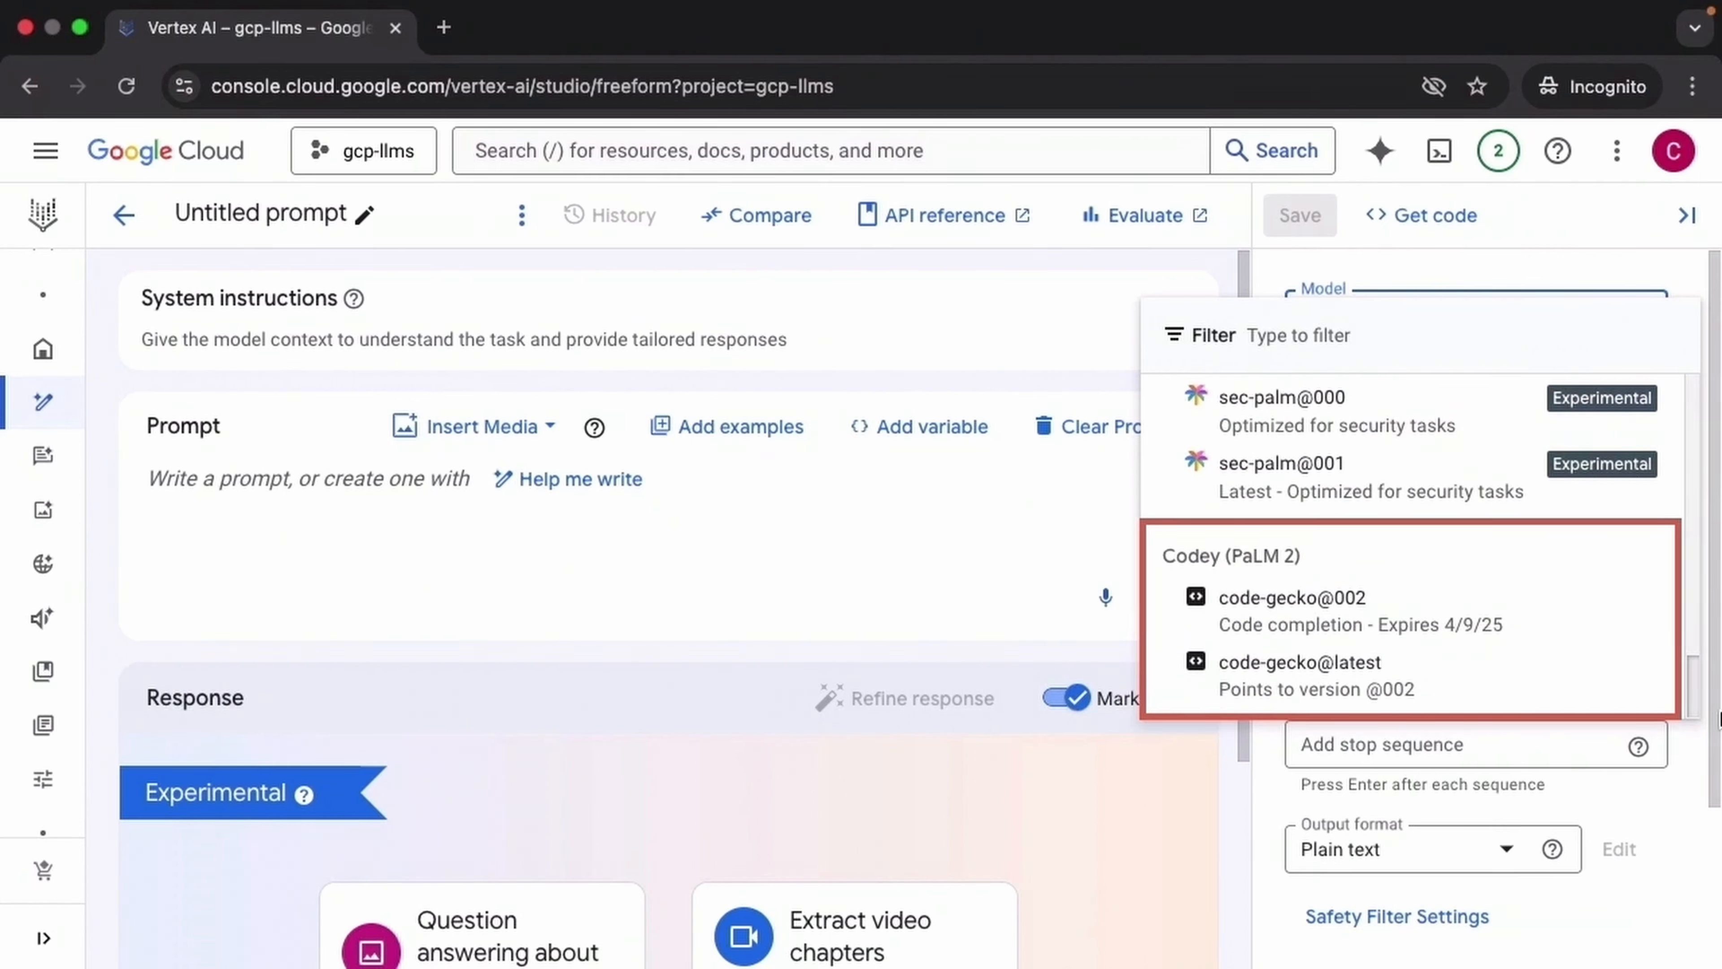
drag(1720, 719, 1699, 373)
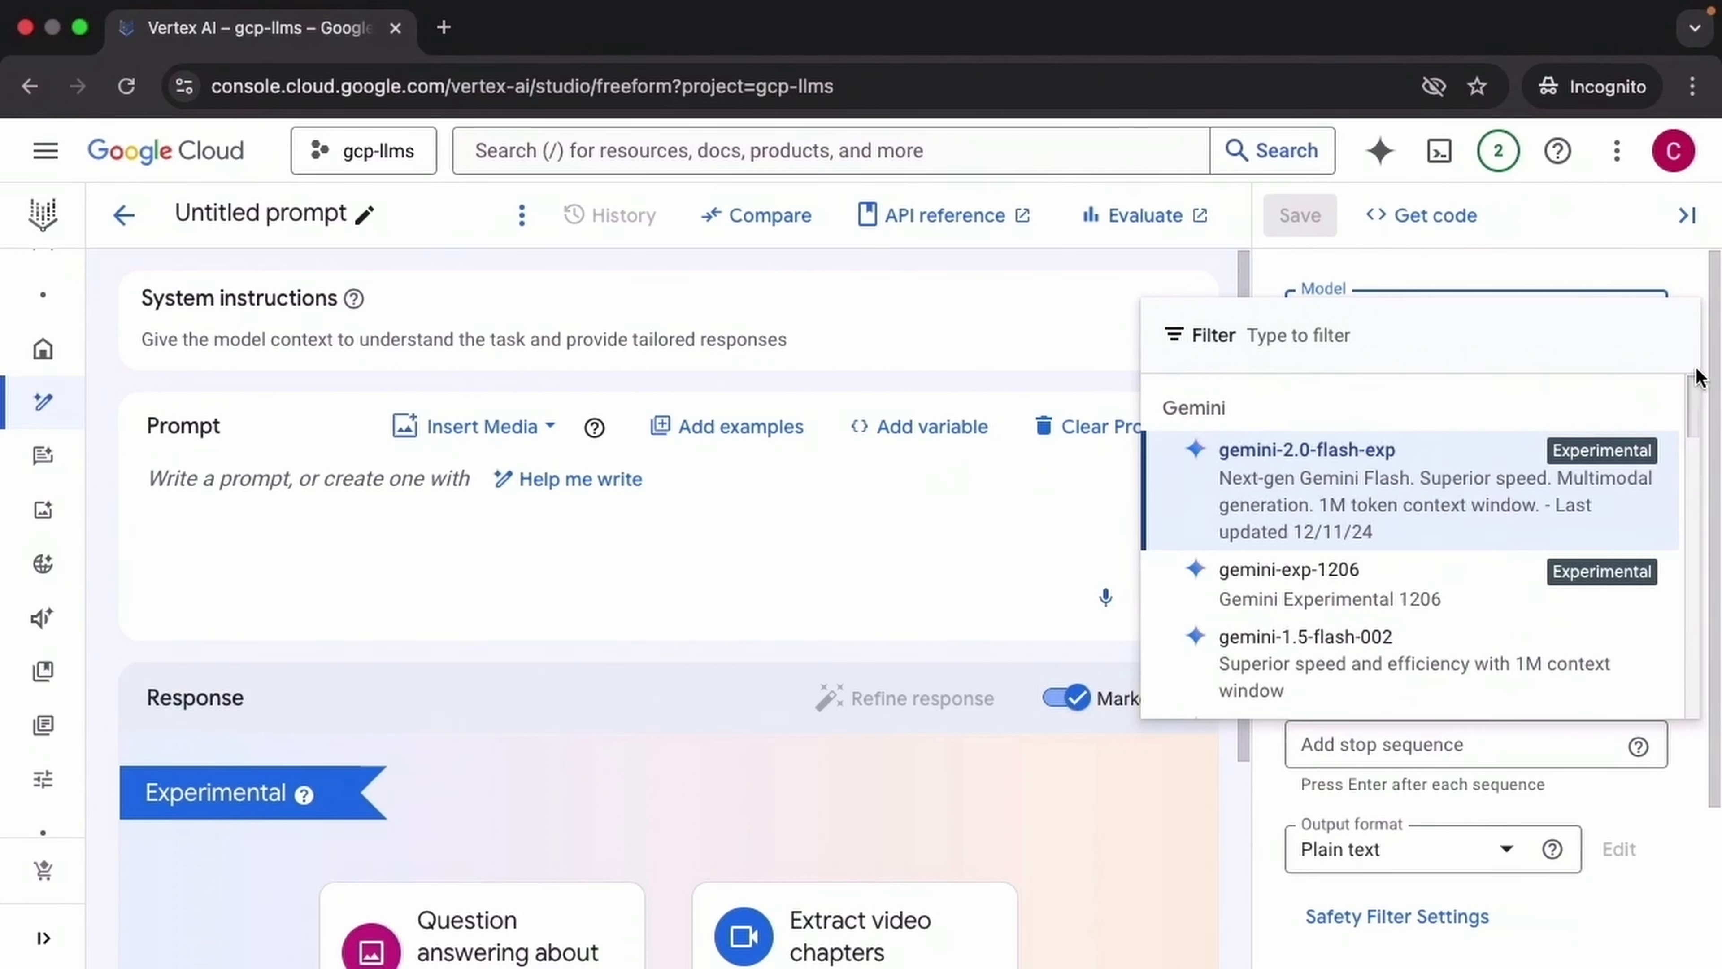
click(1638, 534)
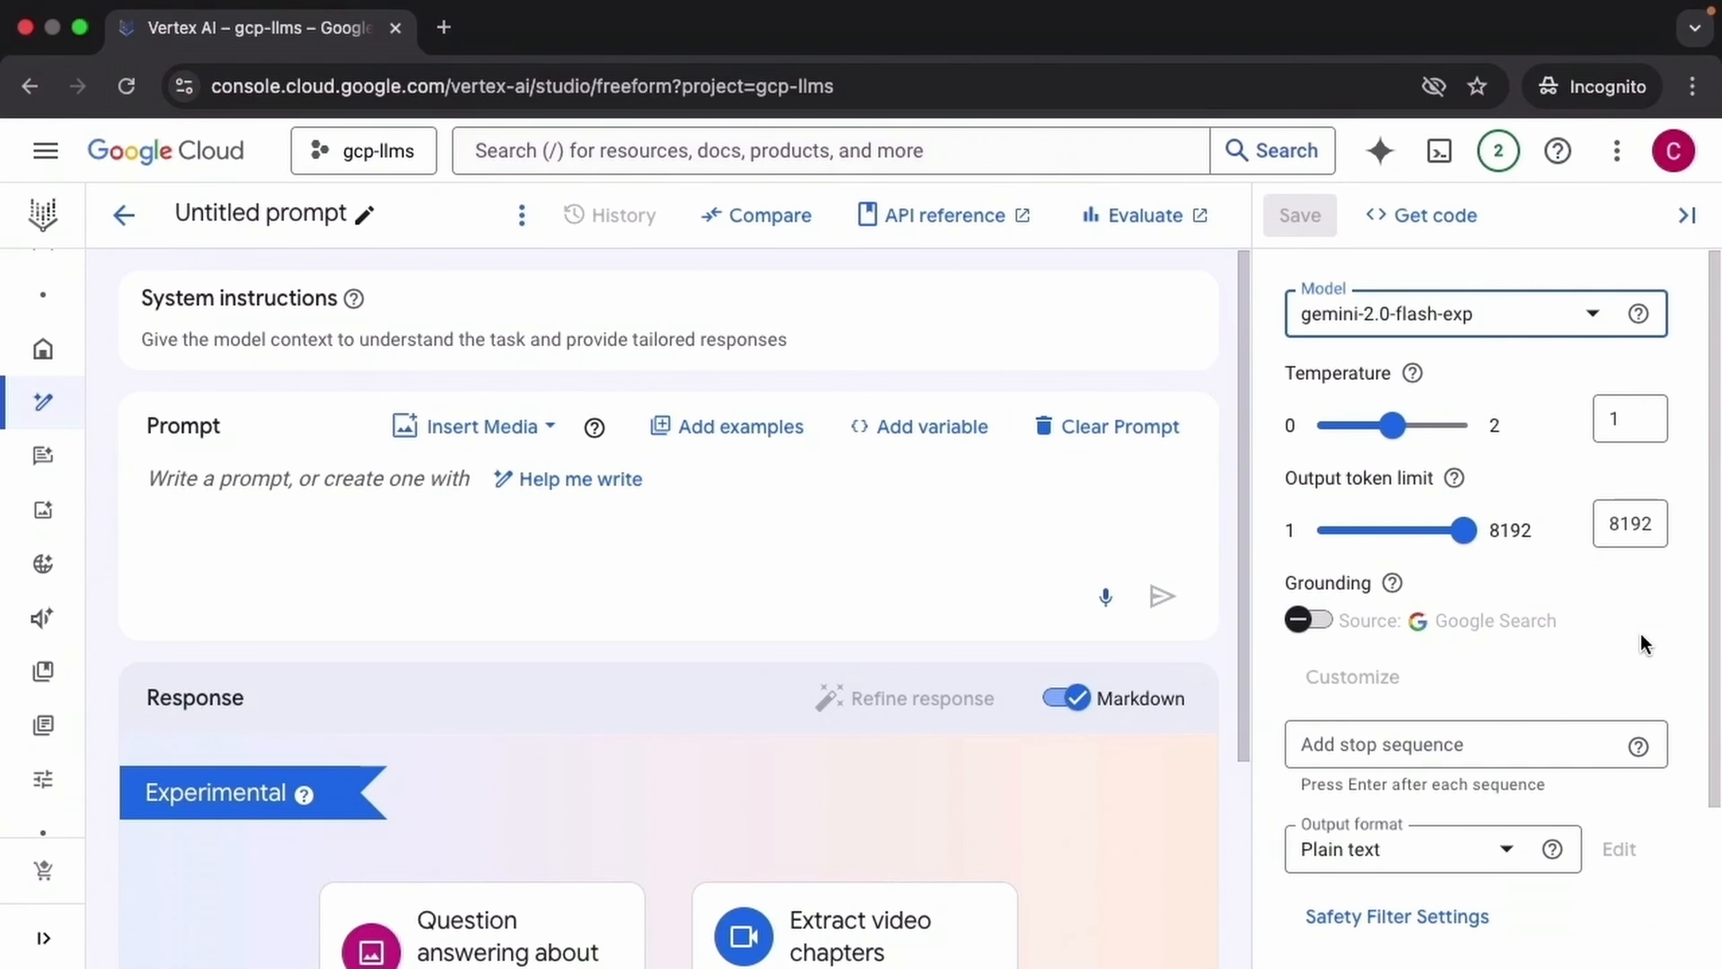
Submit the prompt "I am planning a trip to Europe and would like some recommendations on what cities to visit. Could you help me?" and review the response.
click(404, 526)
text(I am planning a trip to Europe and would like some recommendations on what cities to visit. Could you help me?)
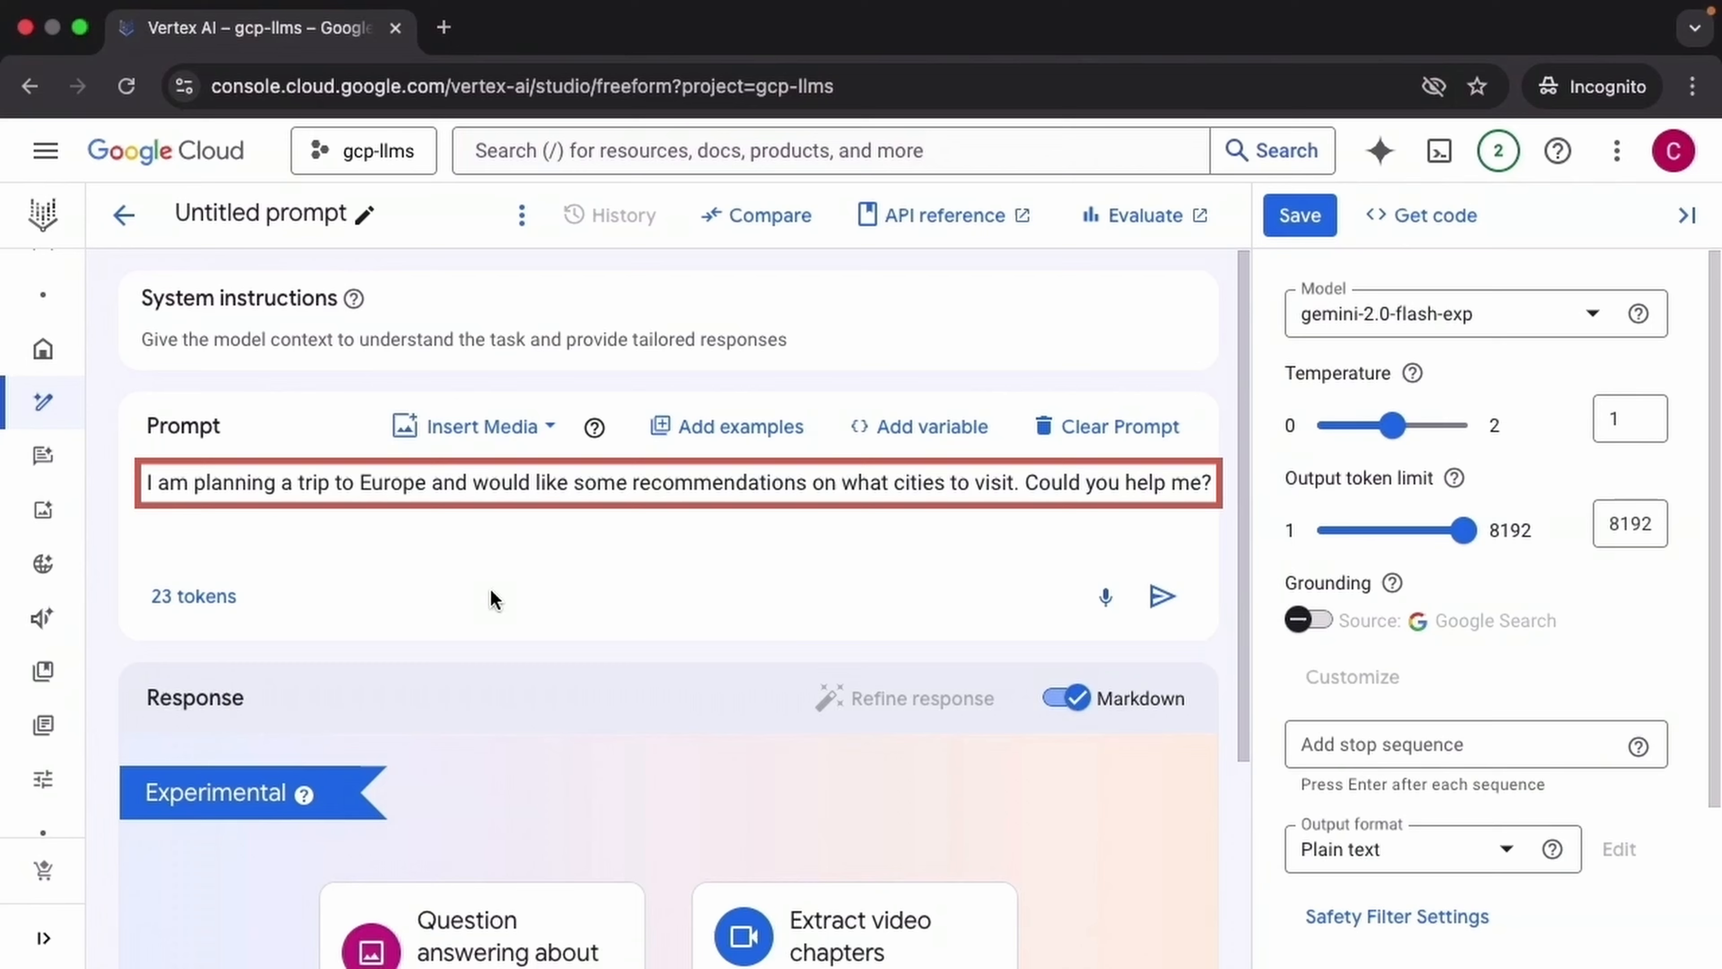
click(1162, 597)
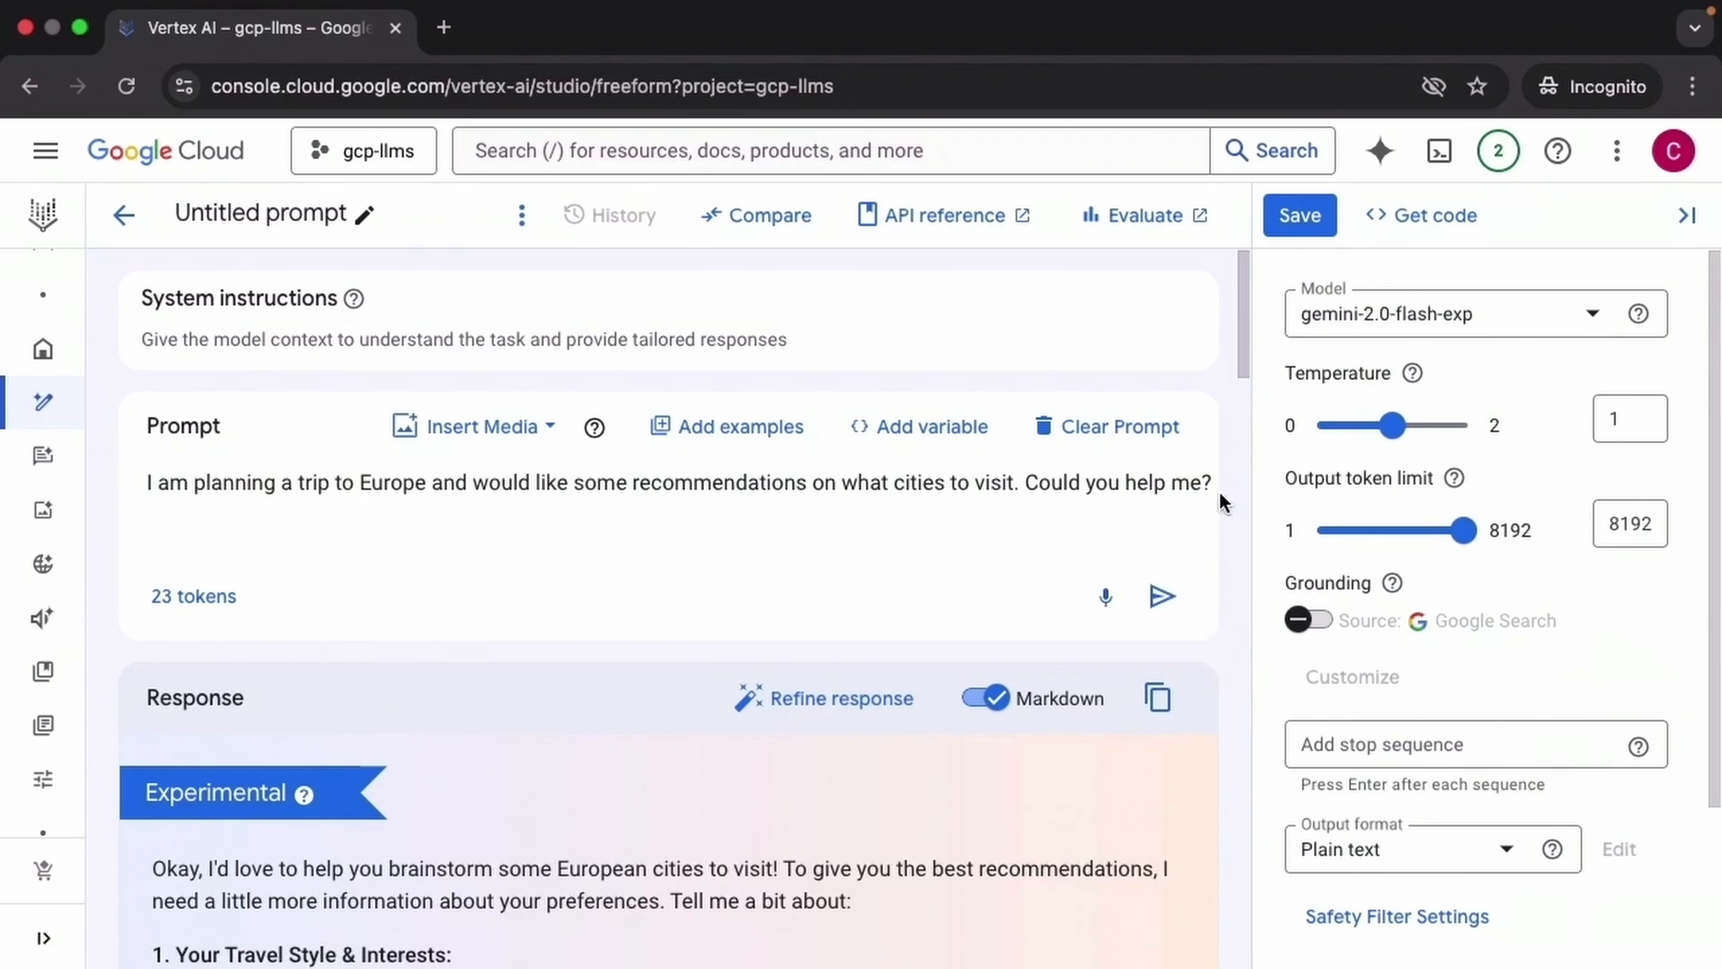
scroll(1219, 490, down, 4)
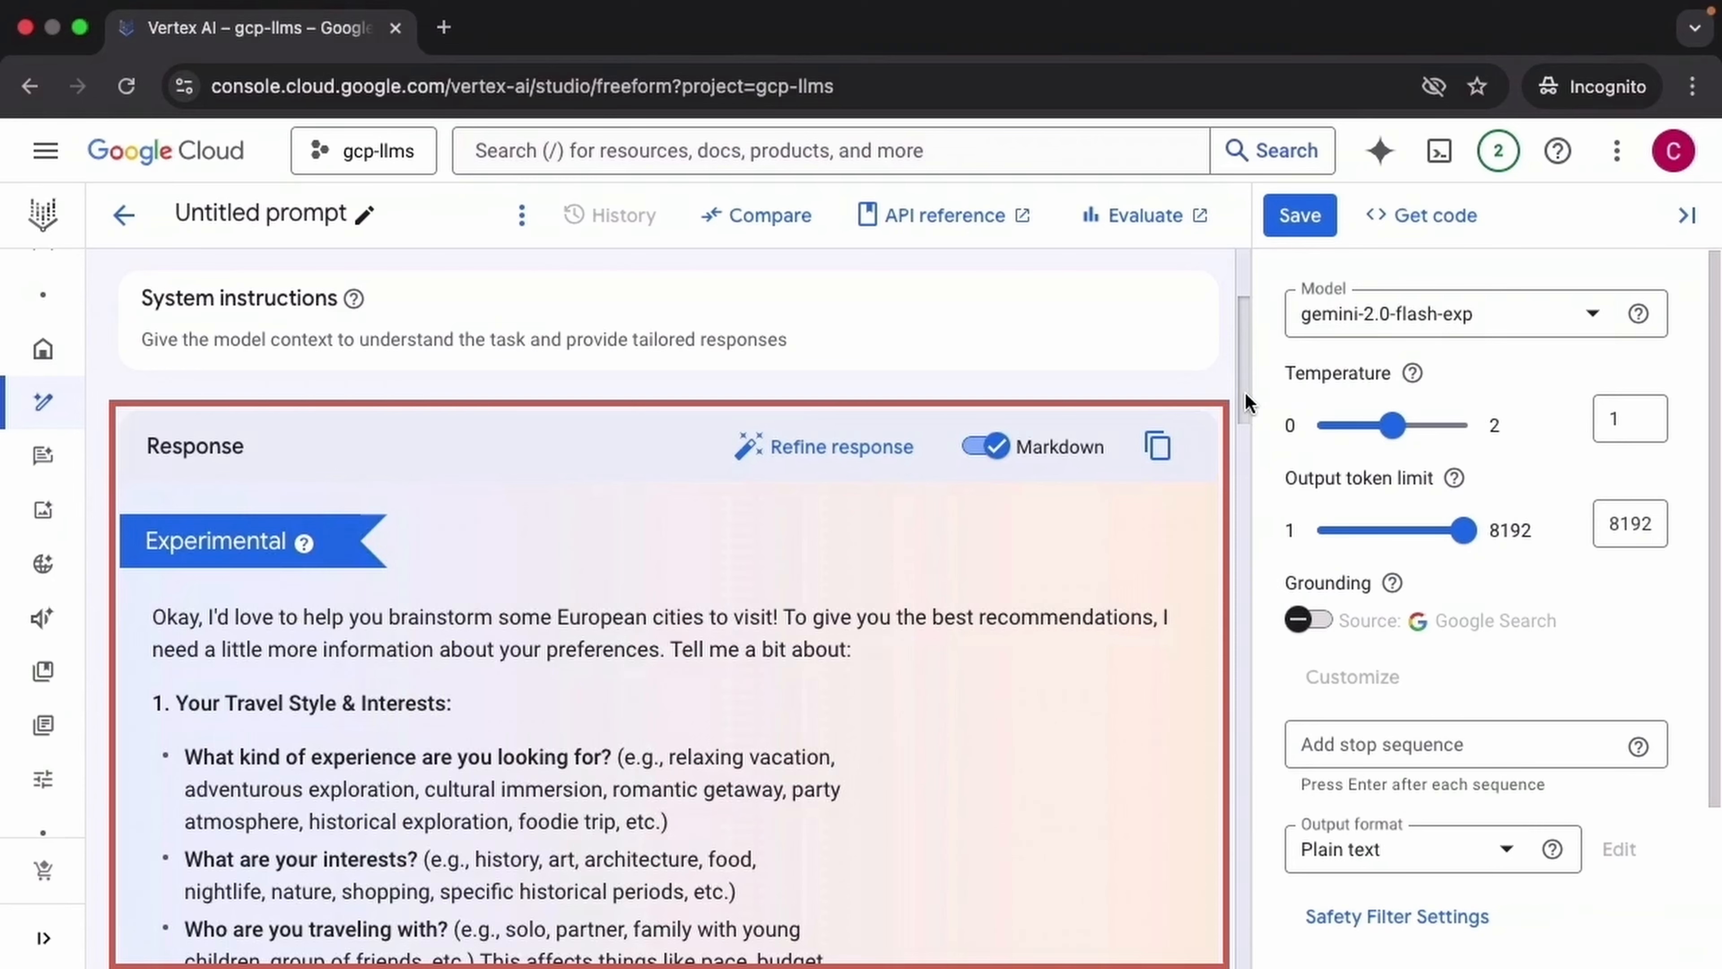
drag(1246, 394, 1261, 960)
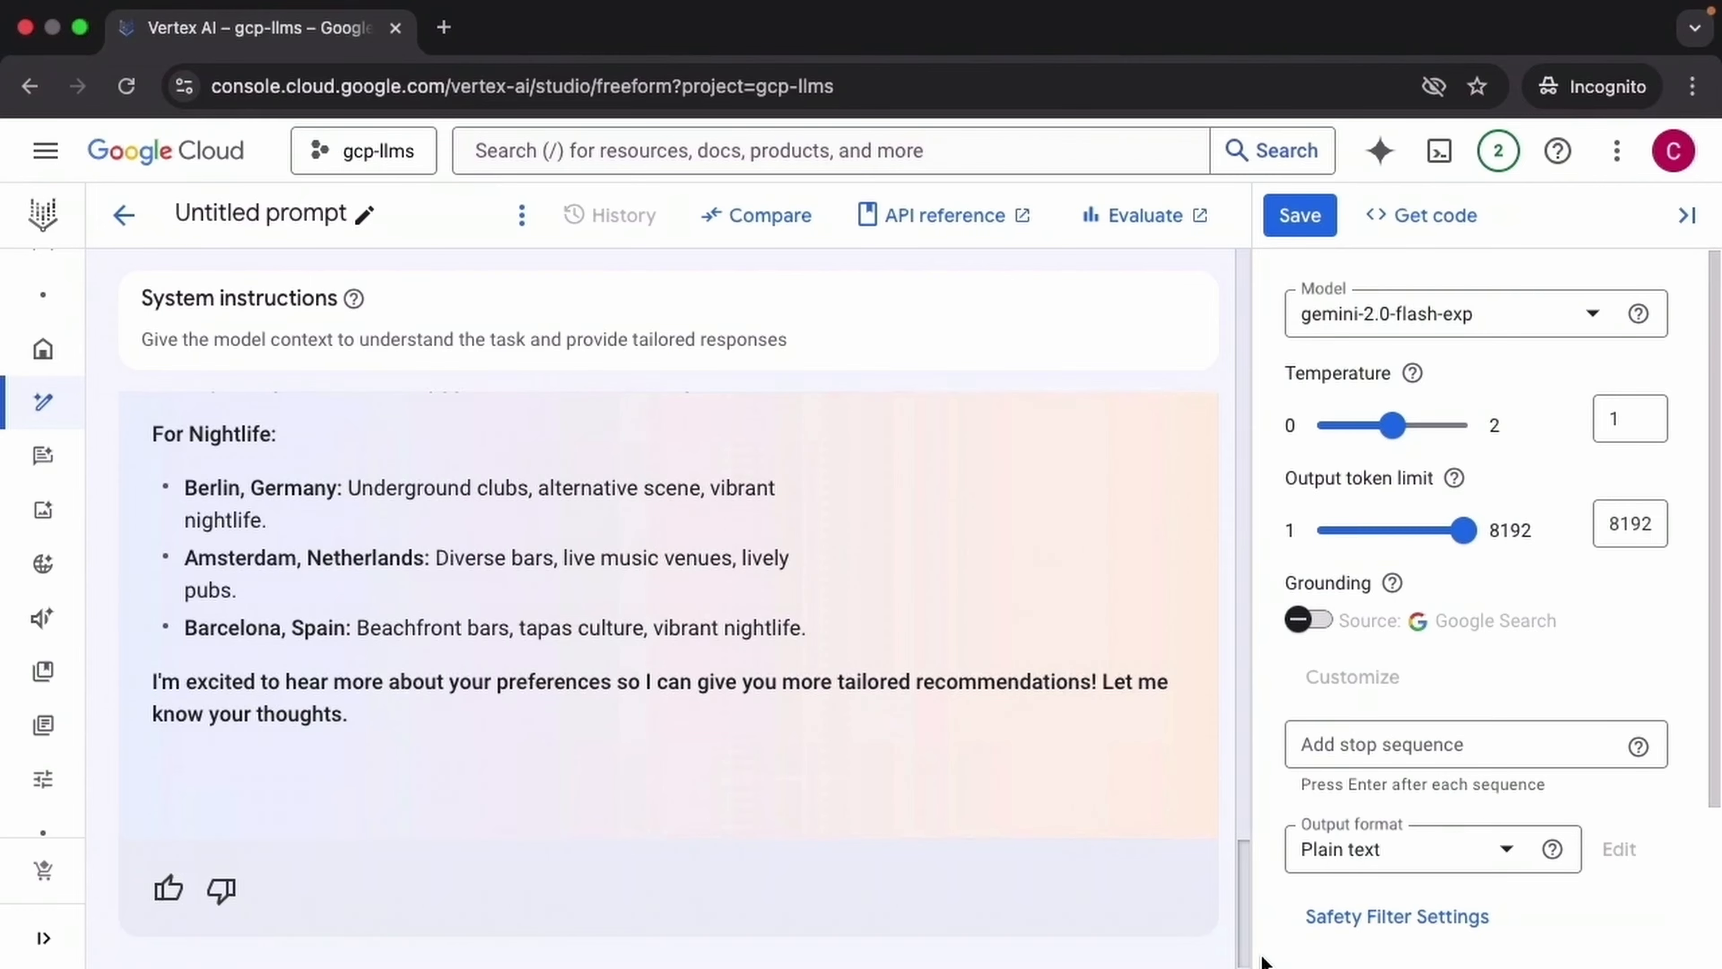
drag(1261, 960, 1248, 392)
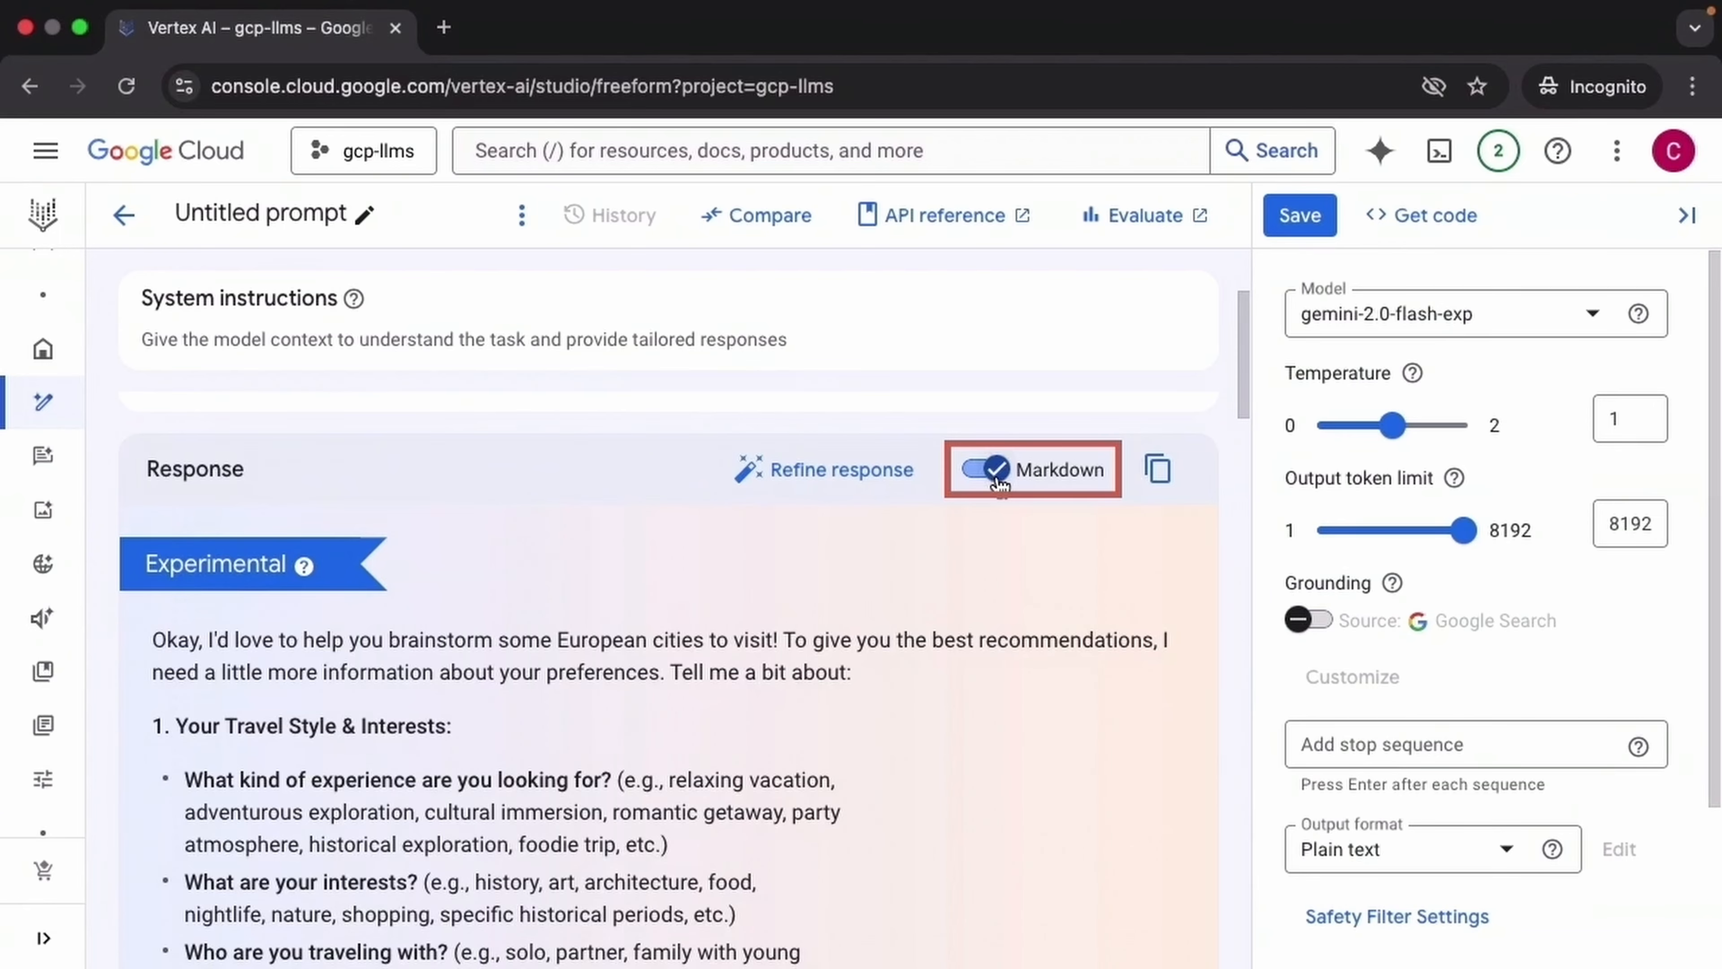
Turn off Markdown rendering for the response and read through its raw text.
click(997, 475)
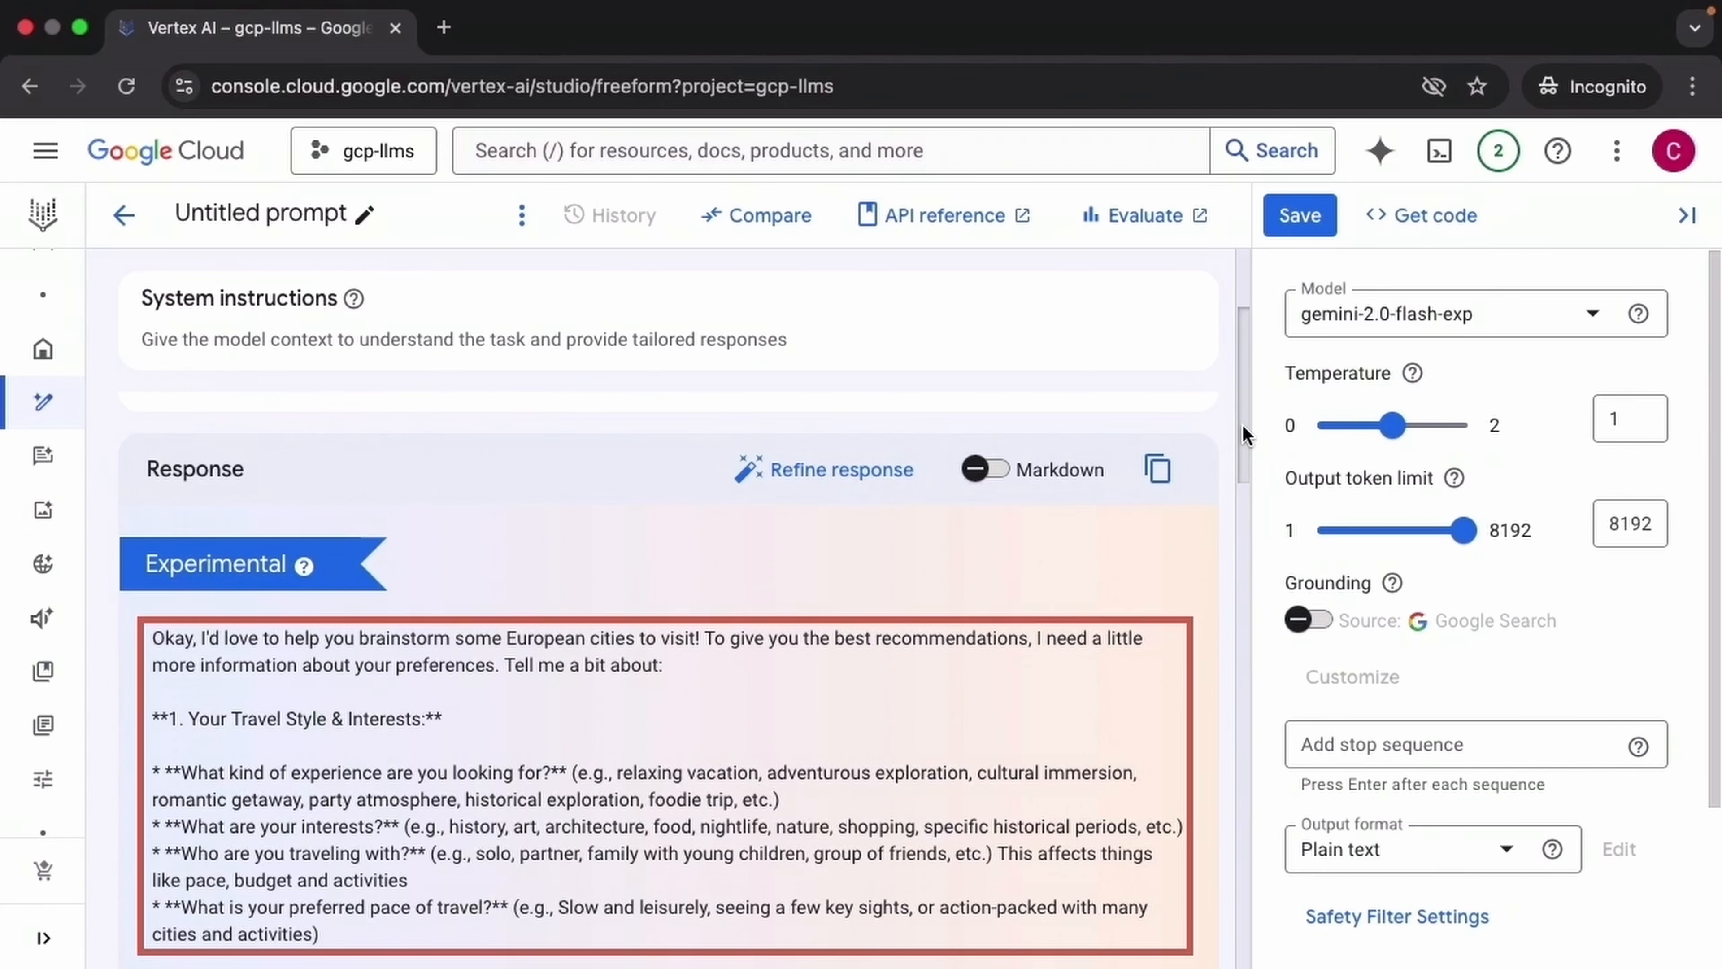
drag(1242, 422, 1253, 929)
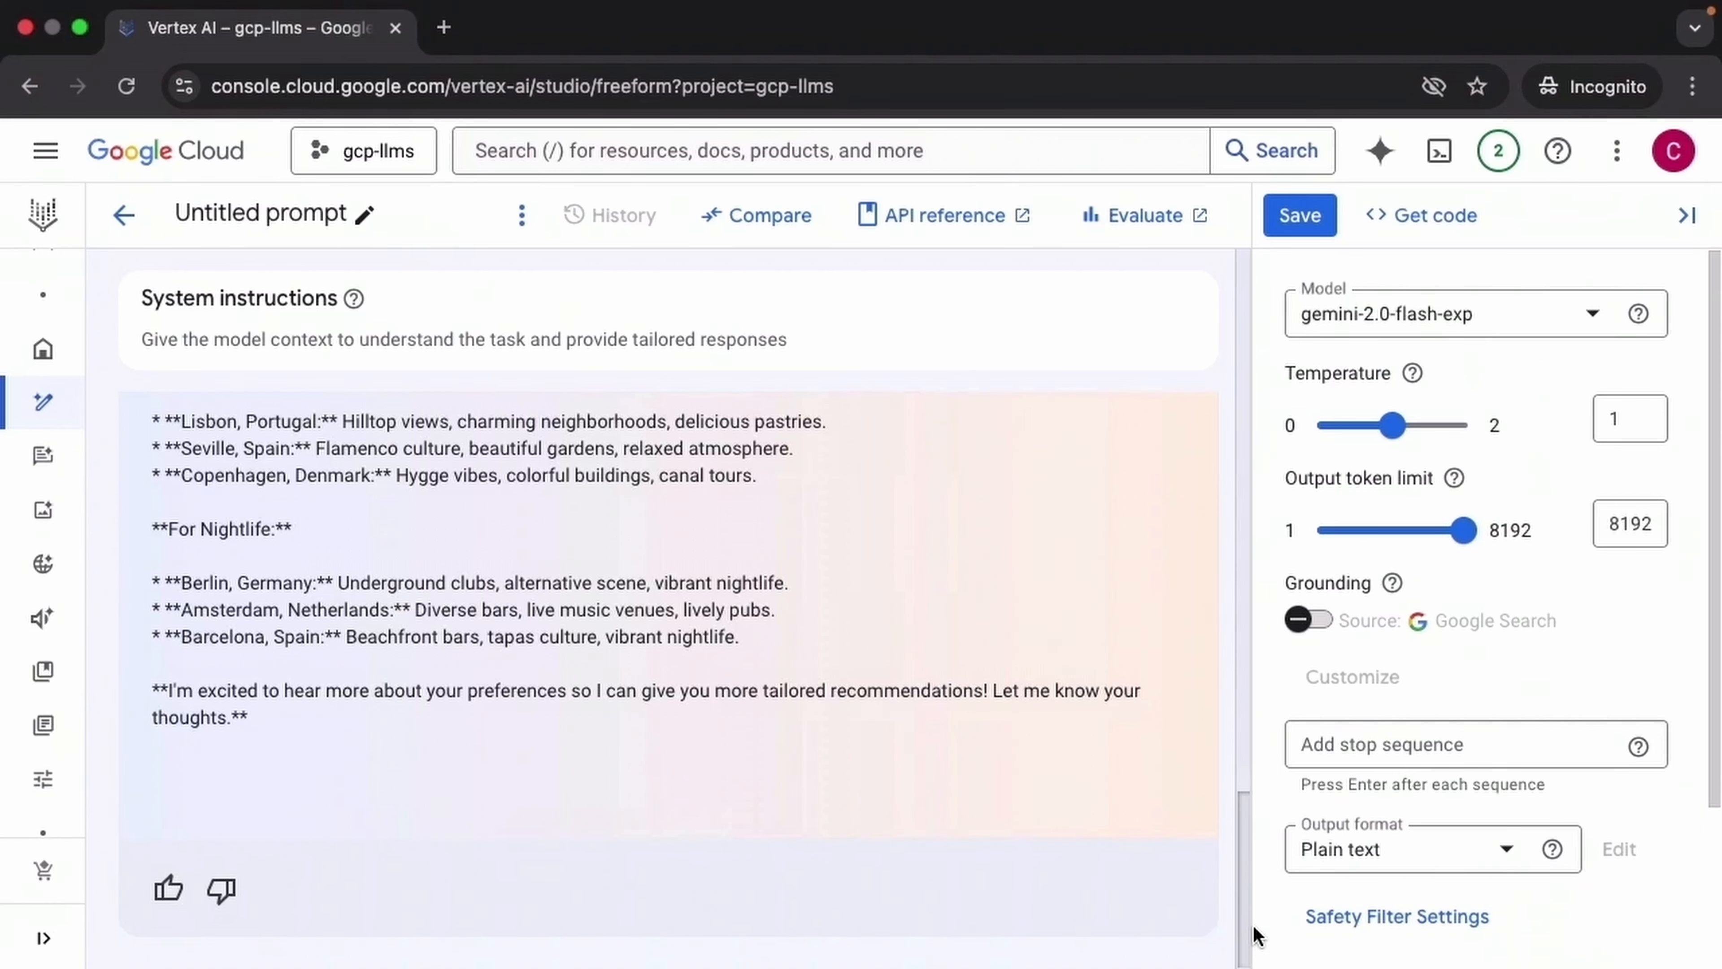
drag(1251, 924, 1245, 345)
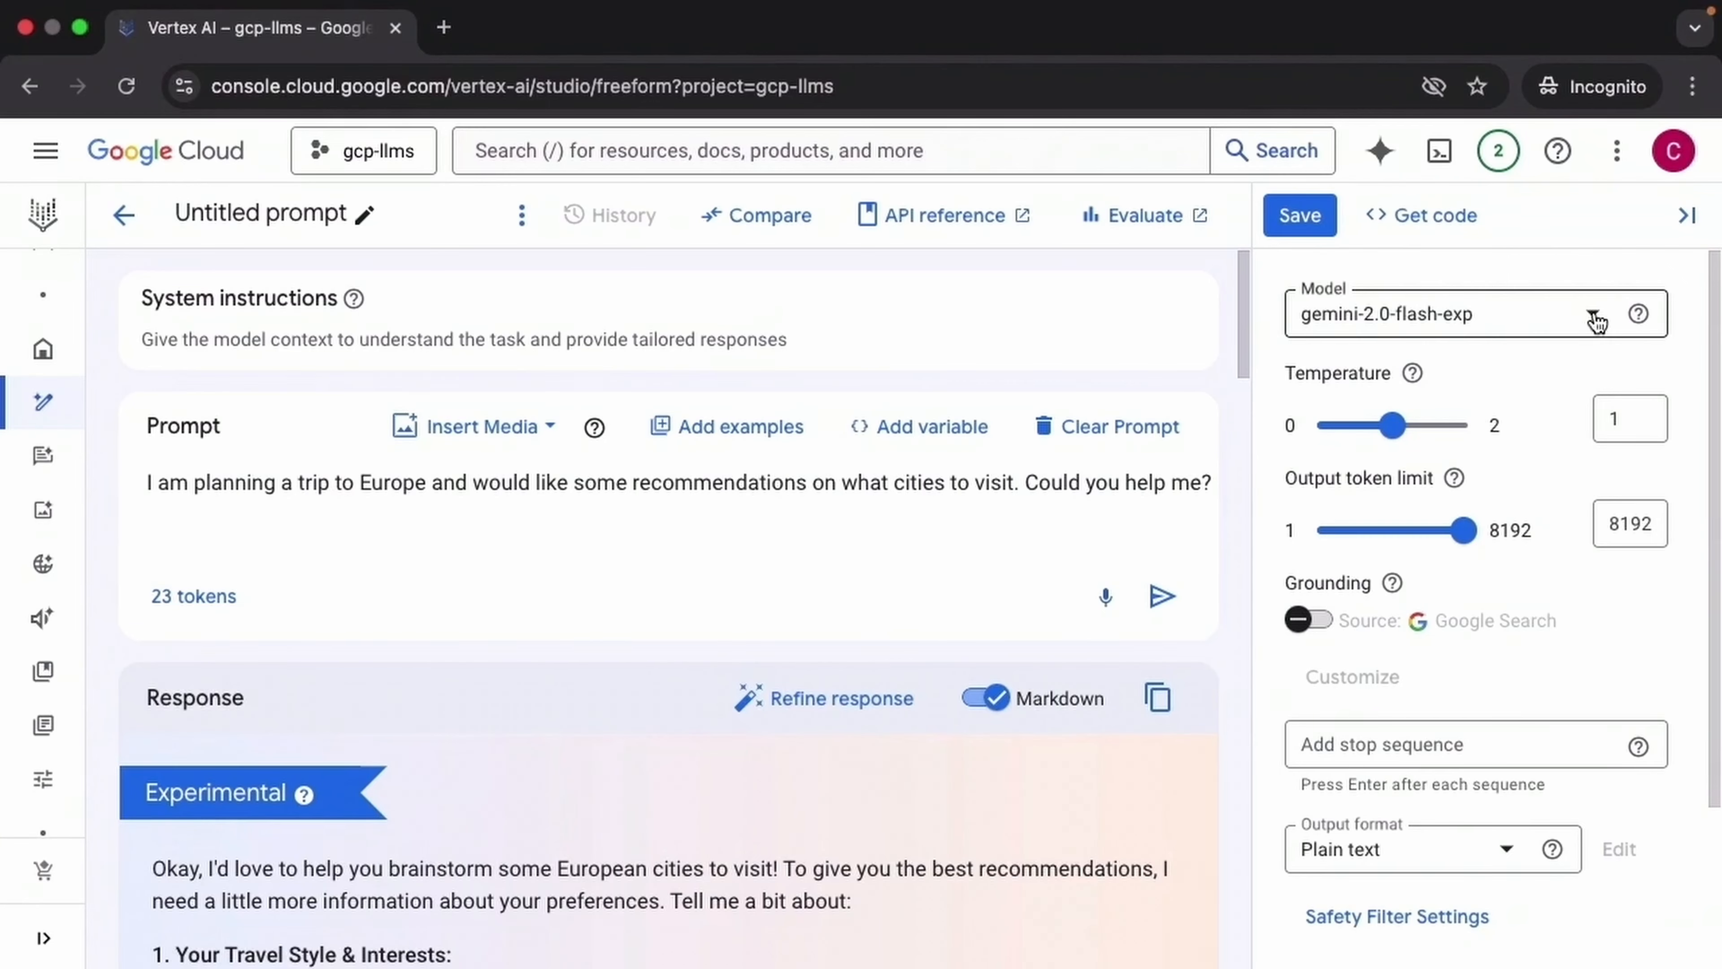
Switch the model to gemini-1.0-pro-001, resubmit the Europe trip prompt and review the whole response.
click(1597, 319)
drag(1696, 416, 1710, 519)
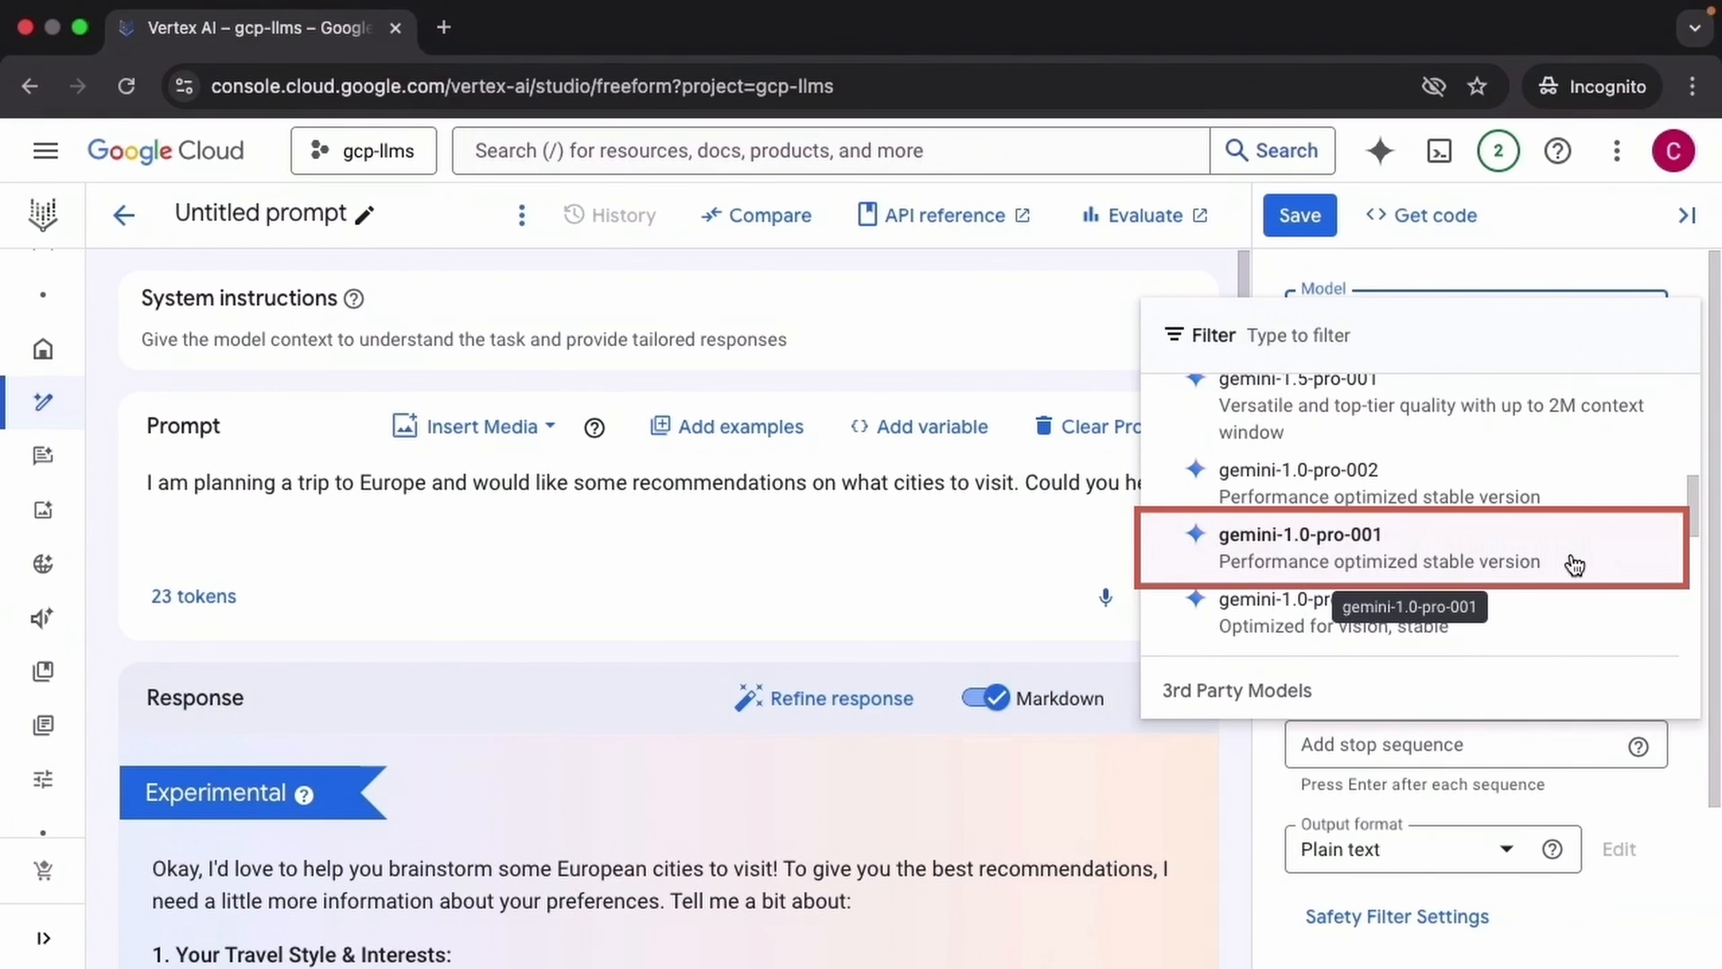
click(1573, 563)
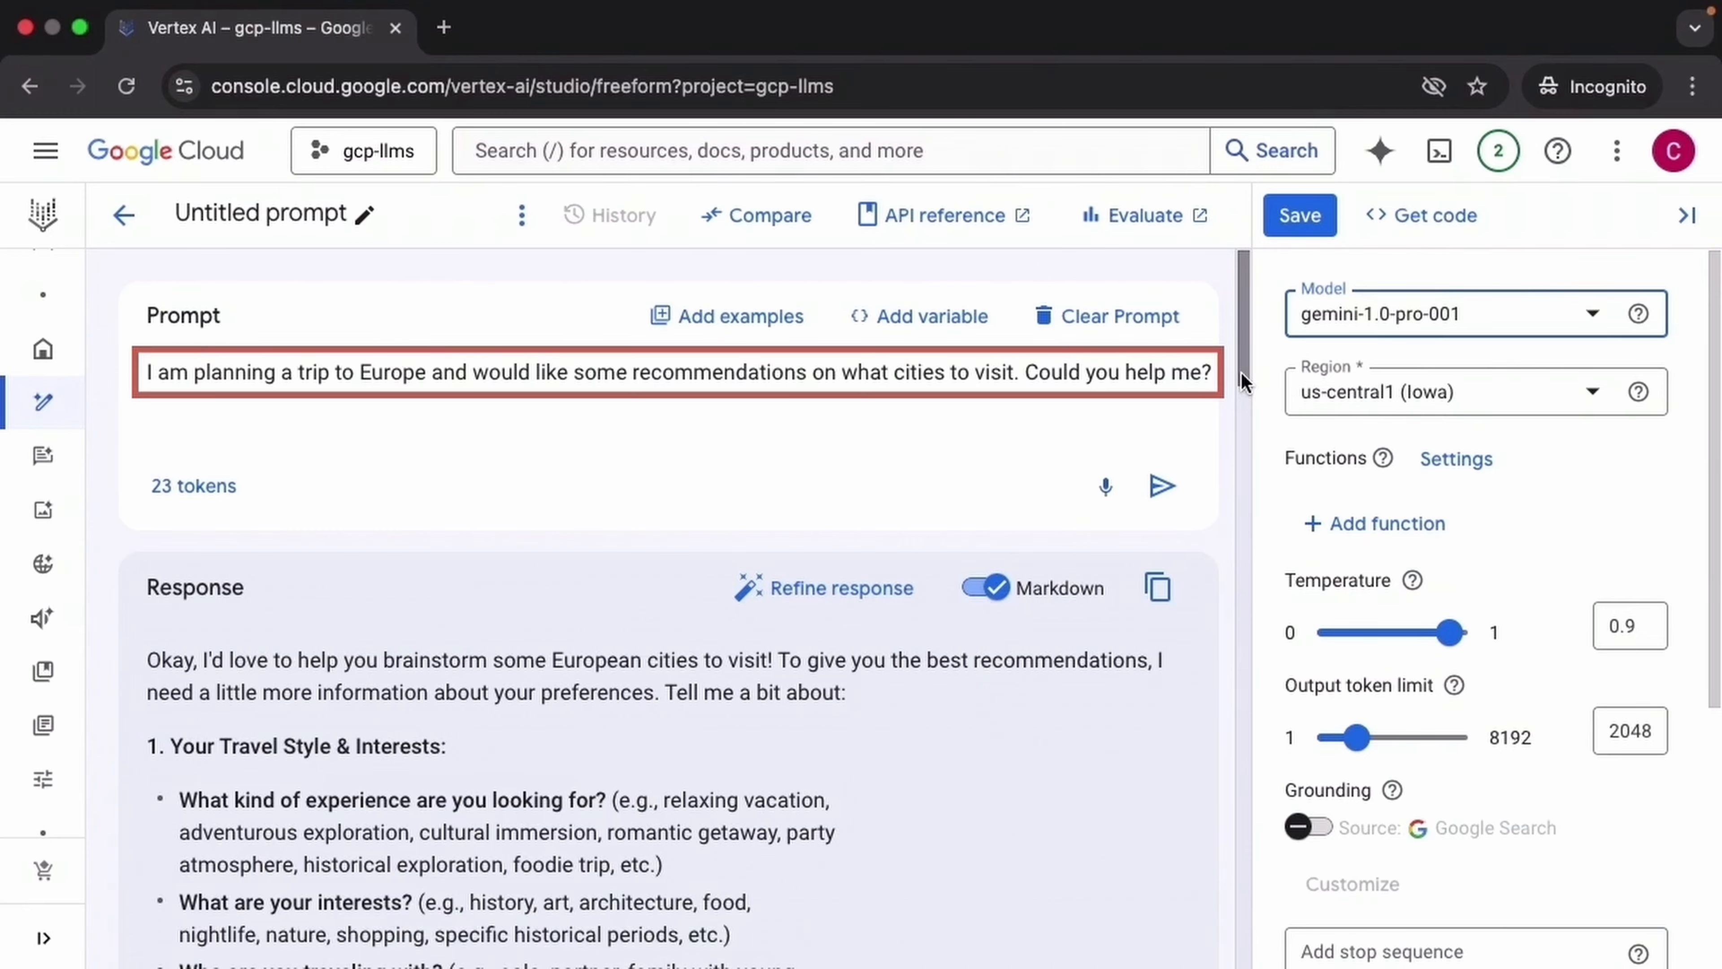
click(1171, 497)
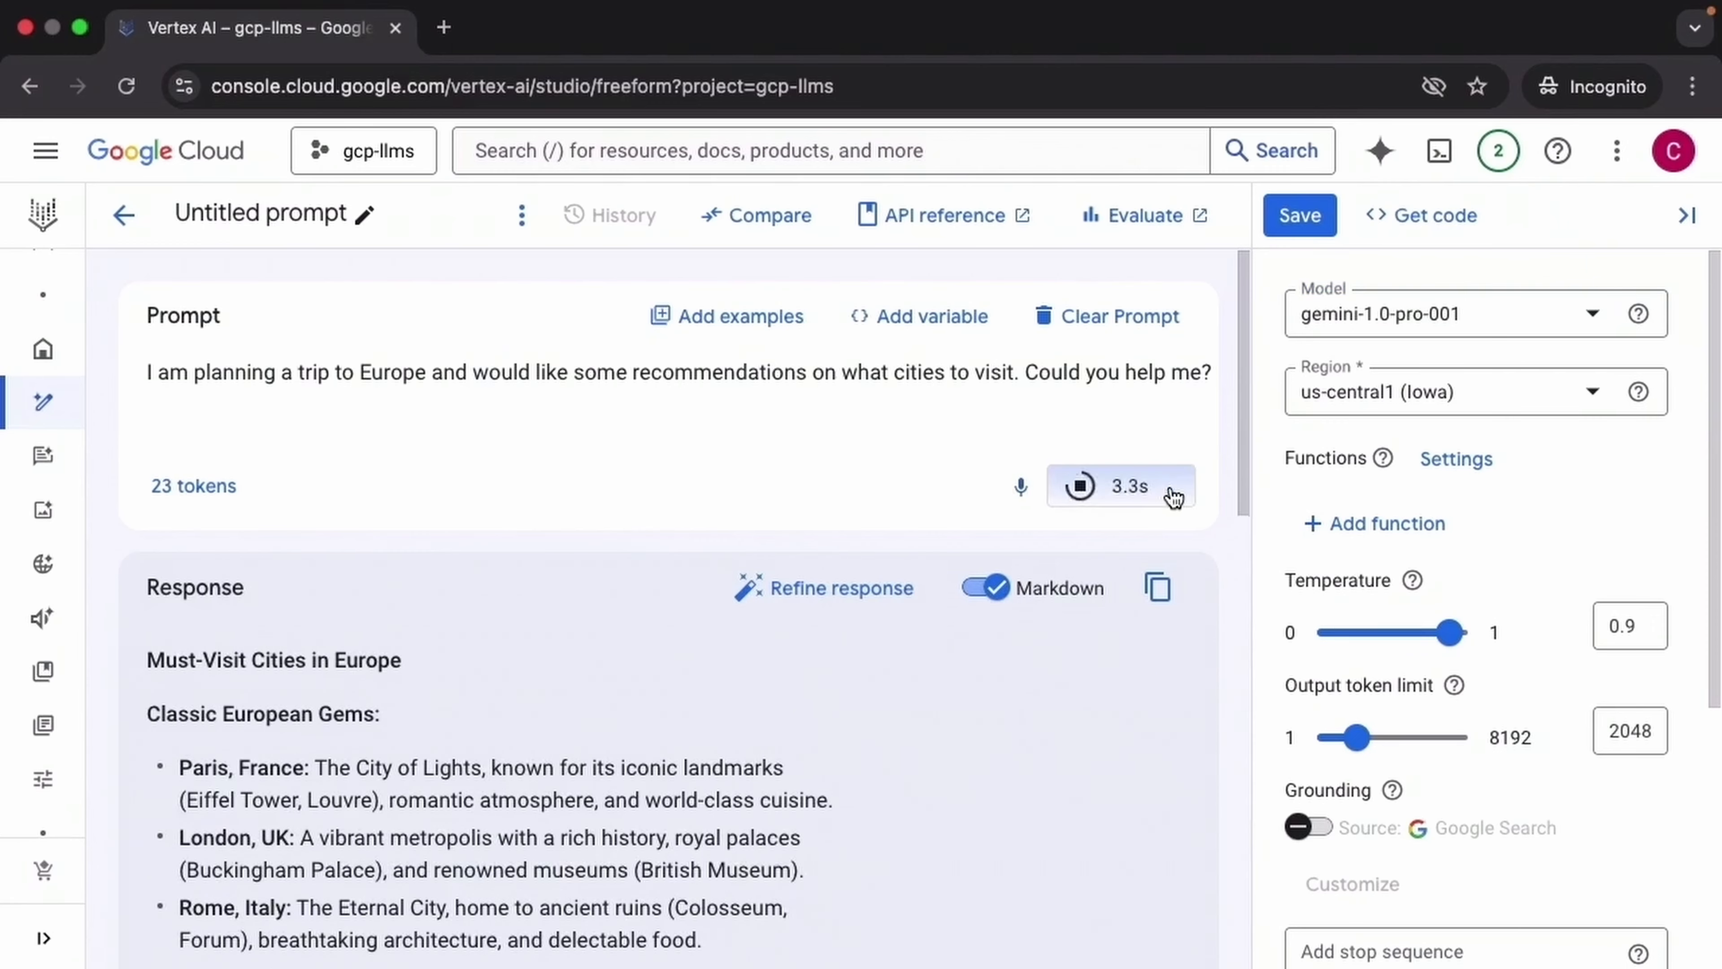
scroll(1239, 469, down, 5)
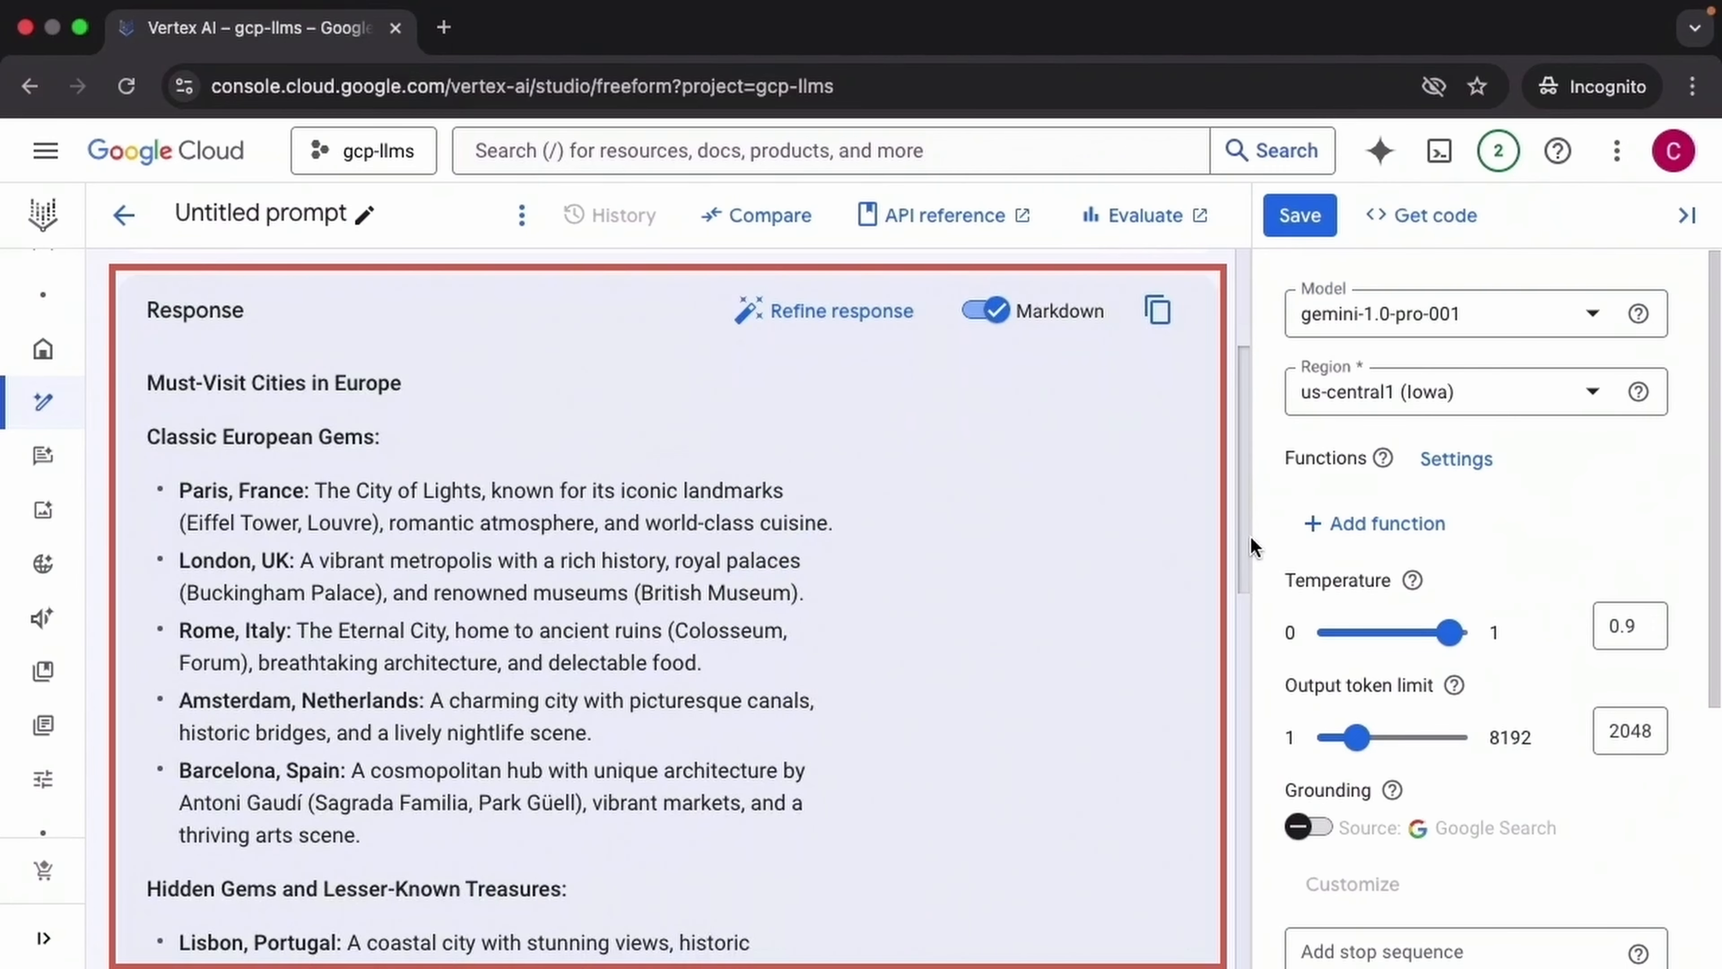
drag(1249, 535, 1302, 953)
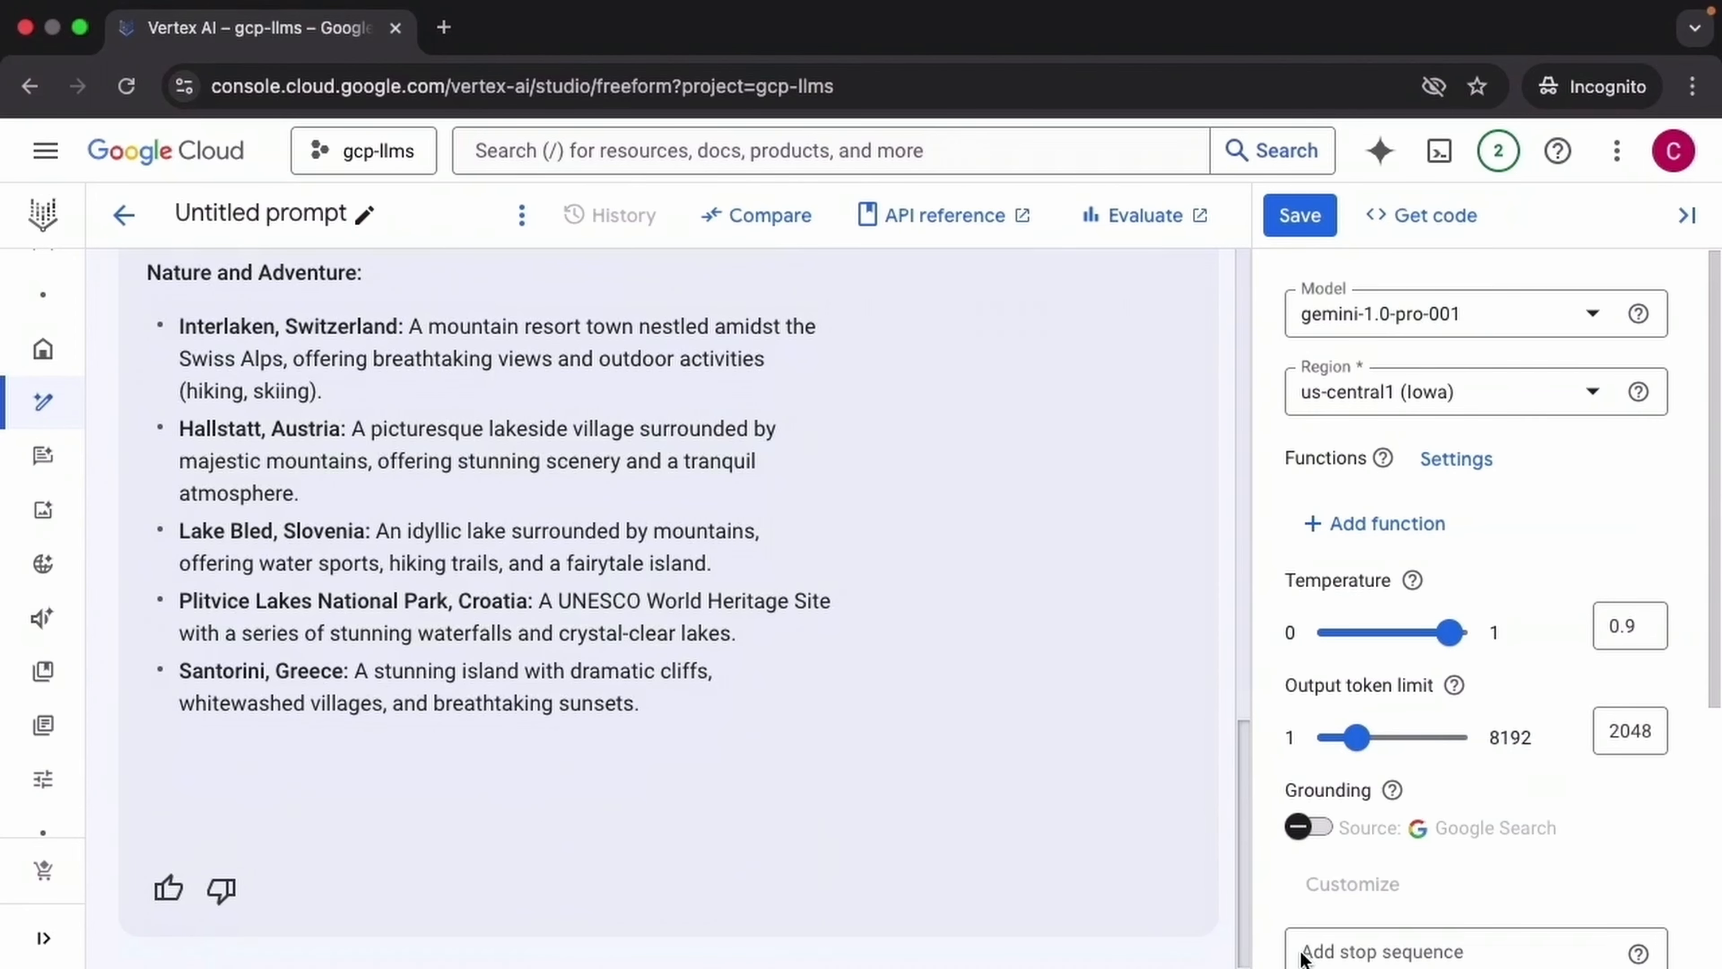
drag(1302, 953, 1246, 401)
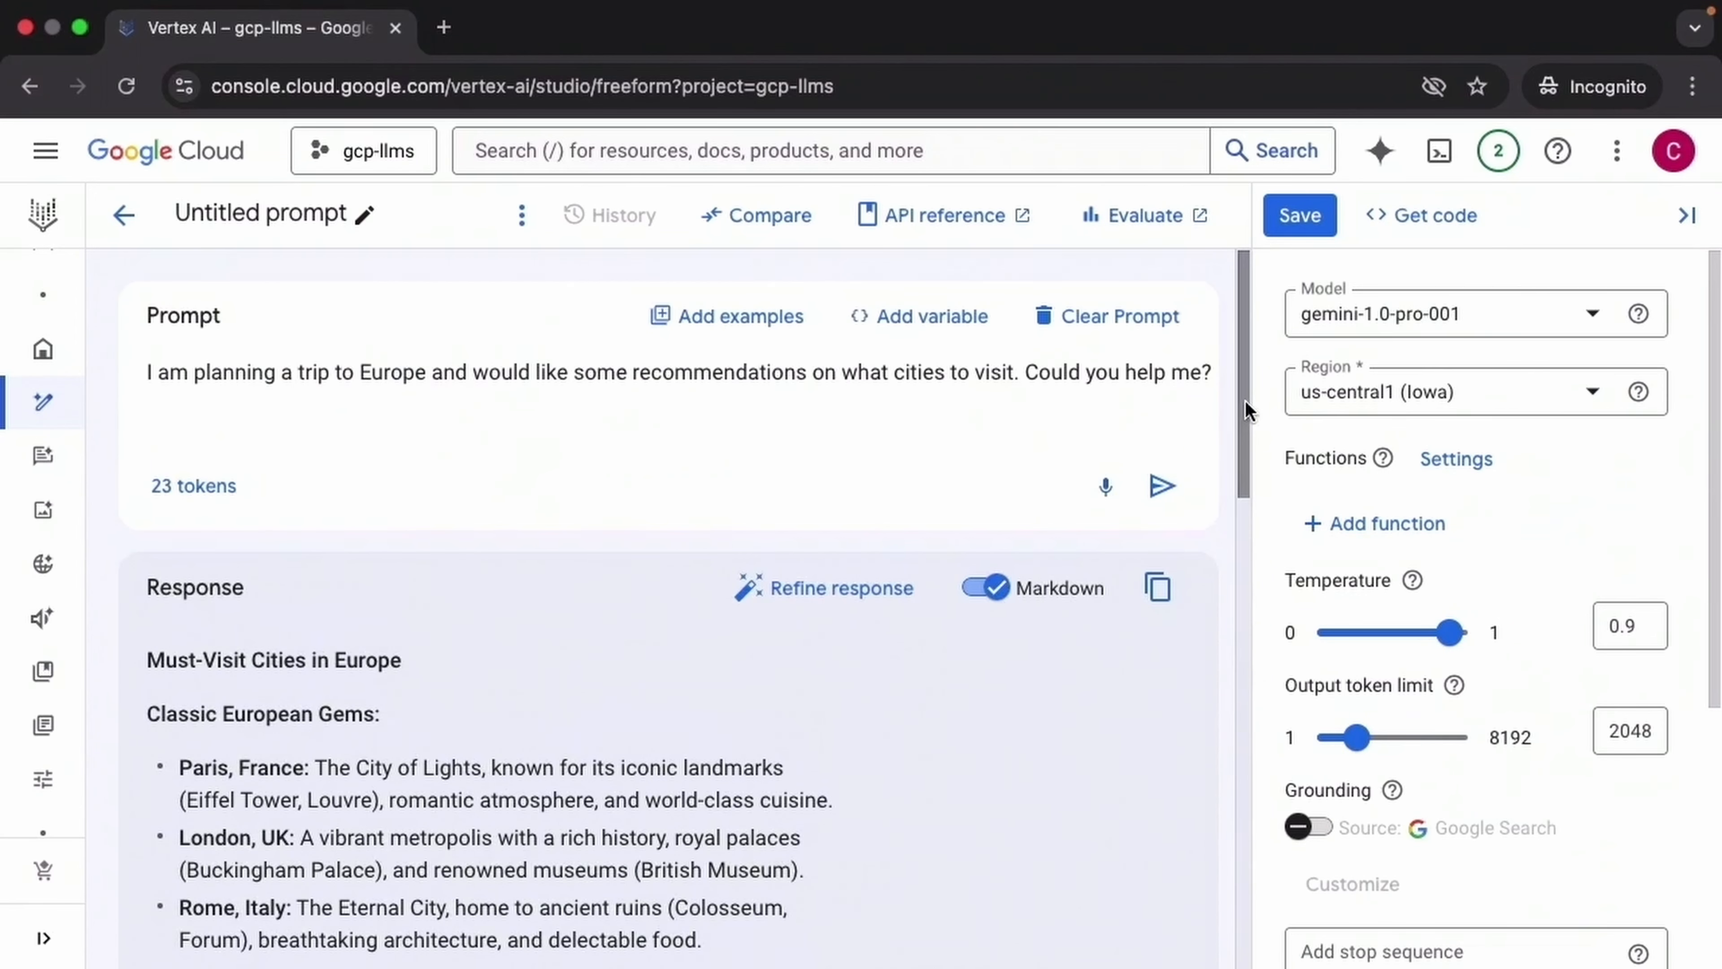
Select Meta Llama 3 70B Instruct as the model and enable the Llama 3.1 API Service from its Model Garden page.
click(1601, 315)
scroll(1603, 567, down, 10)
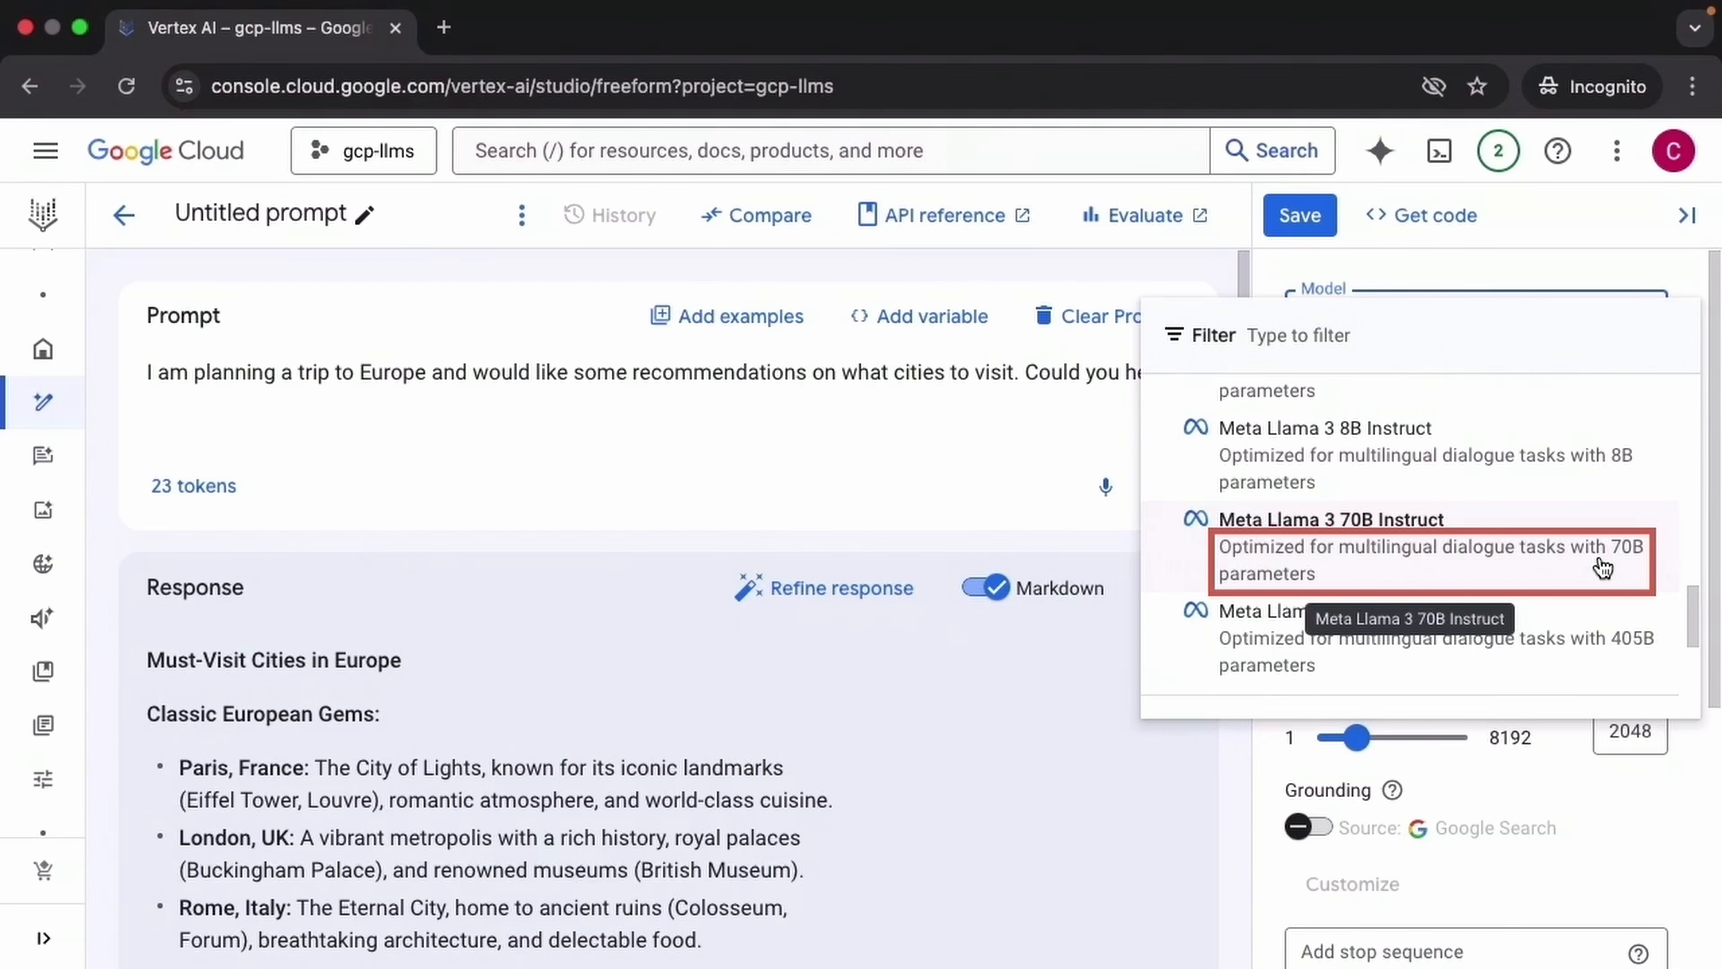
click(1601, 567)
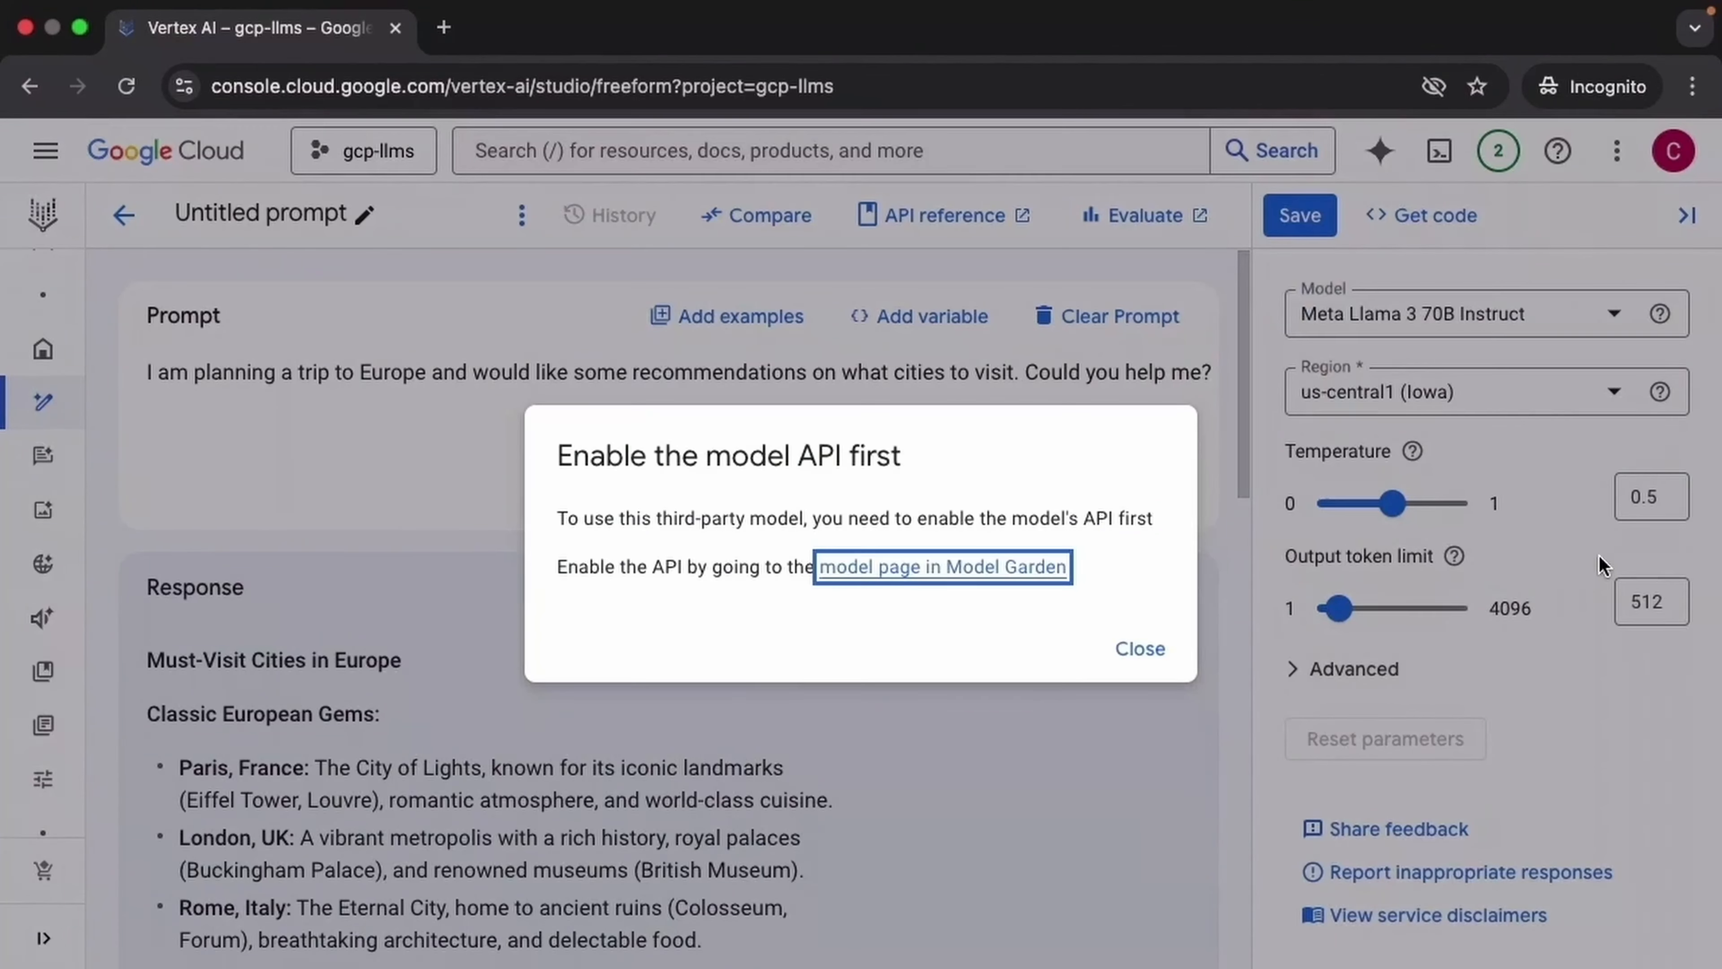
click(984, 572)
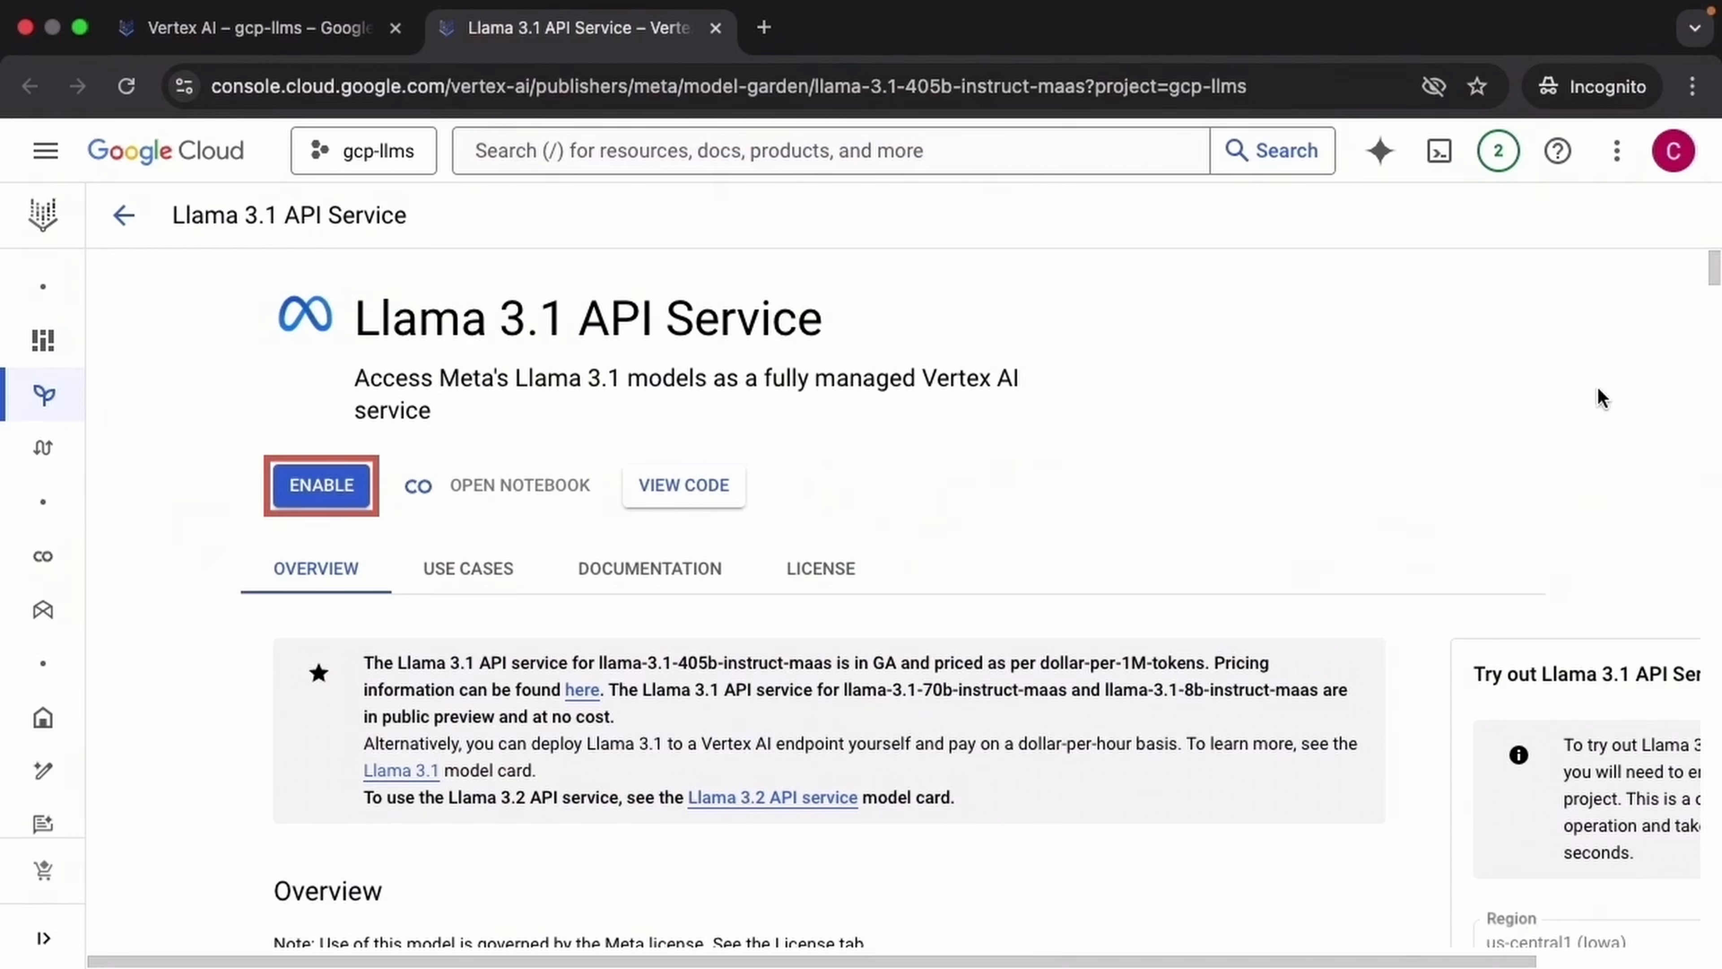
click(329, 502)
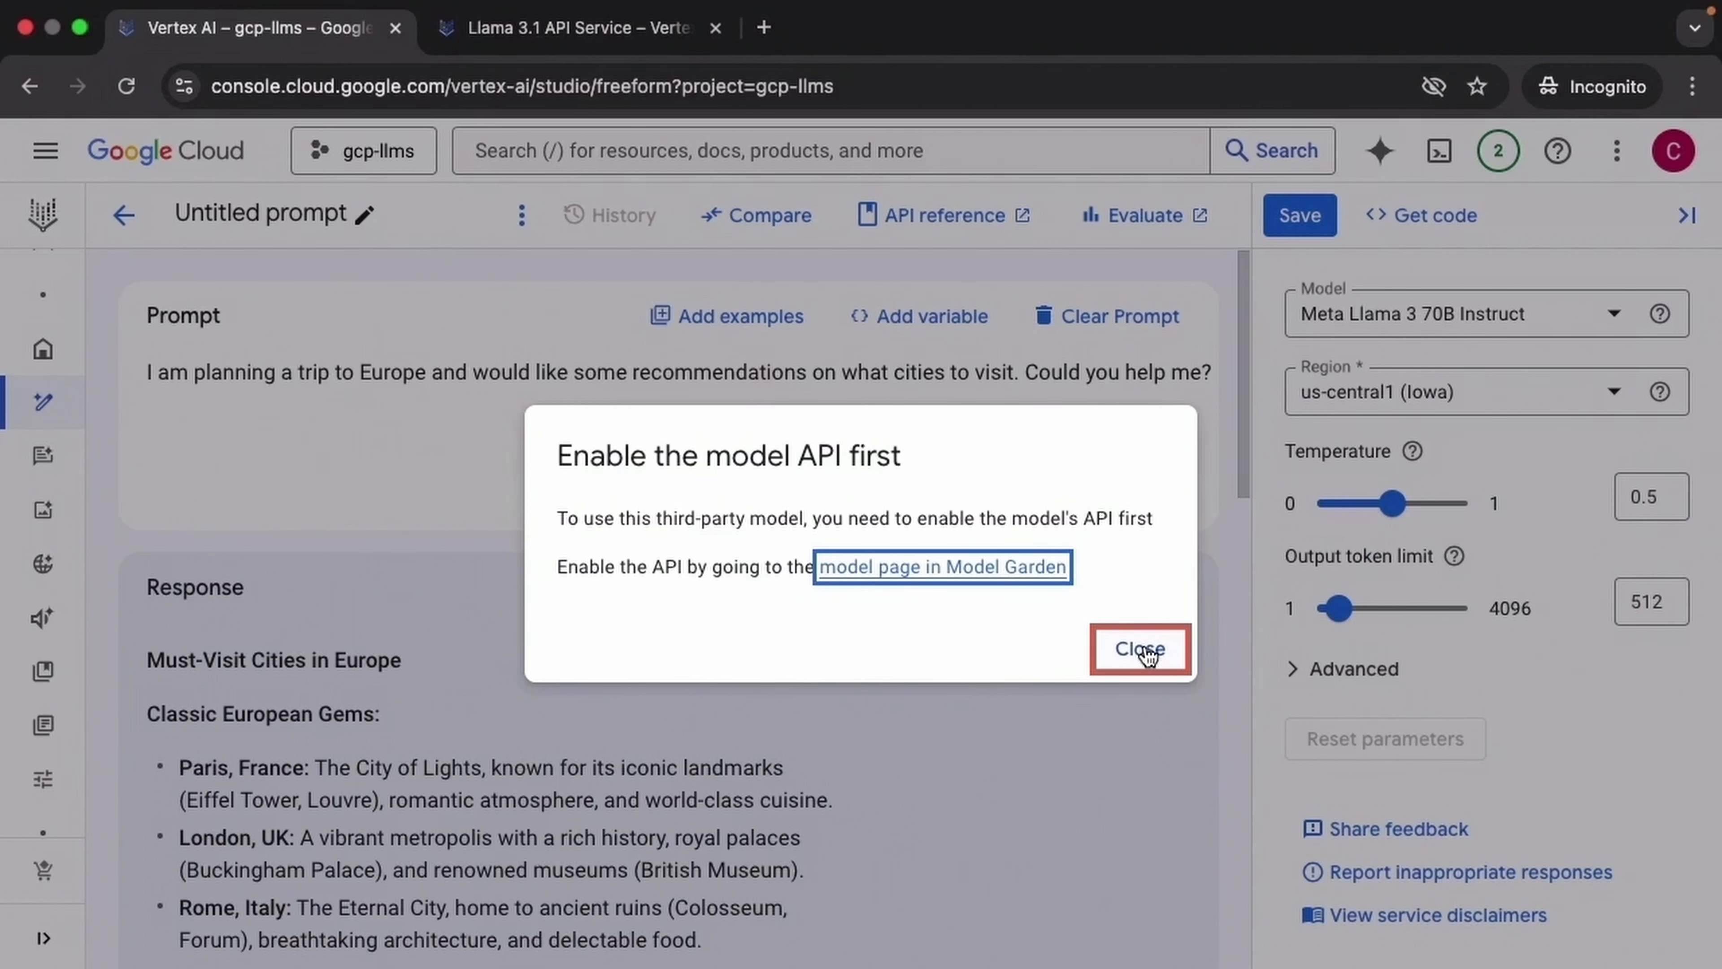
click(1142, 650)
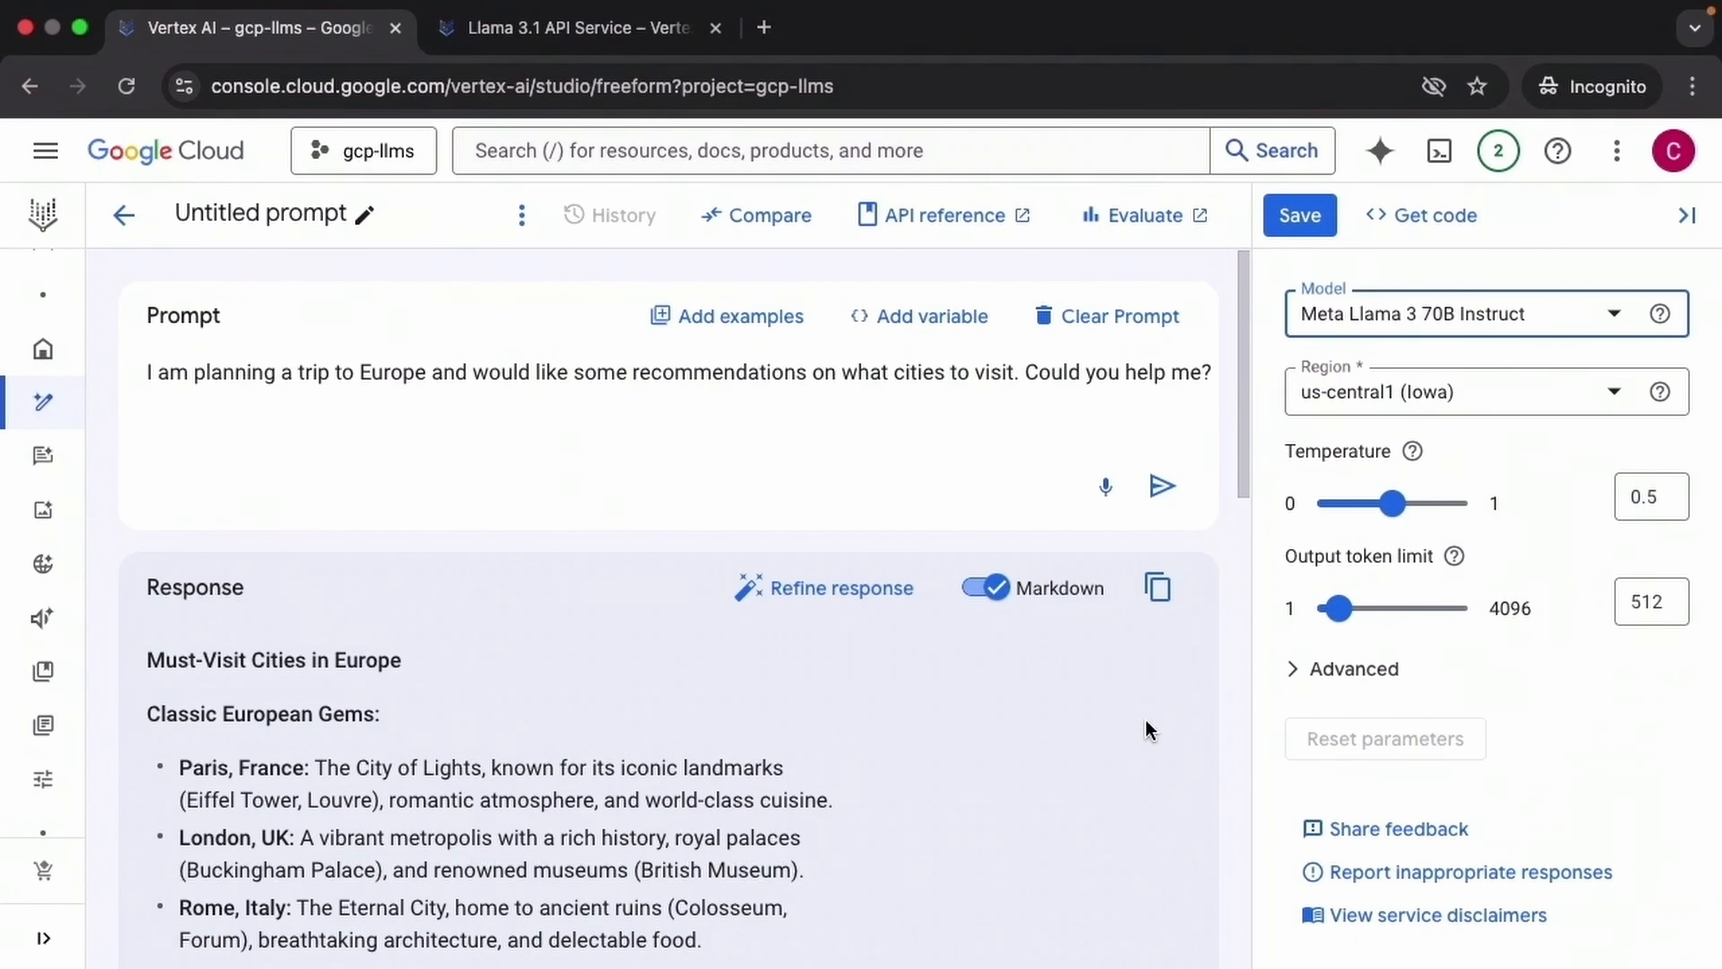
Submit the Europe trip prompt to Meta Llama 3 70B Instruct and review its full response.
click(1161, 487)
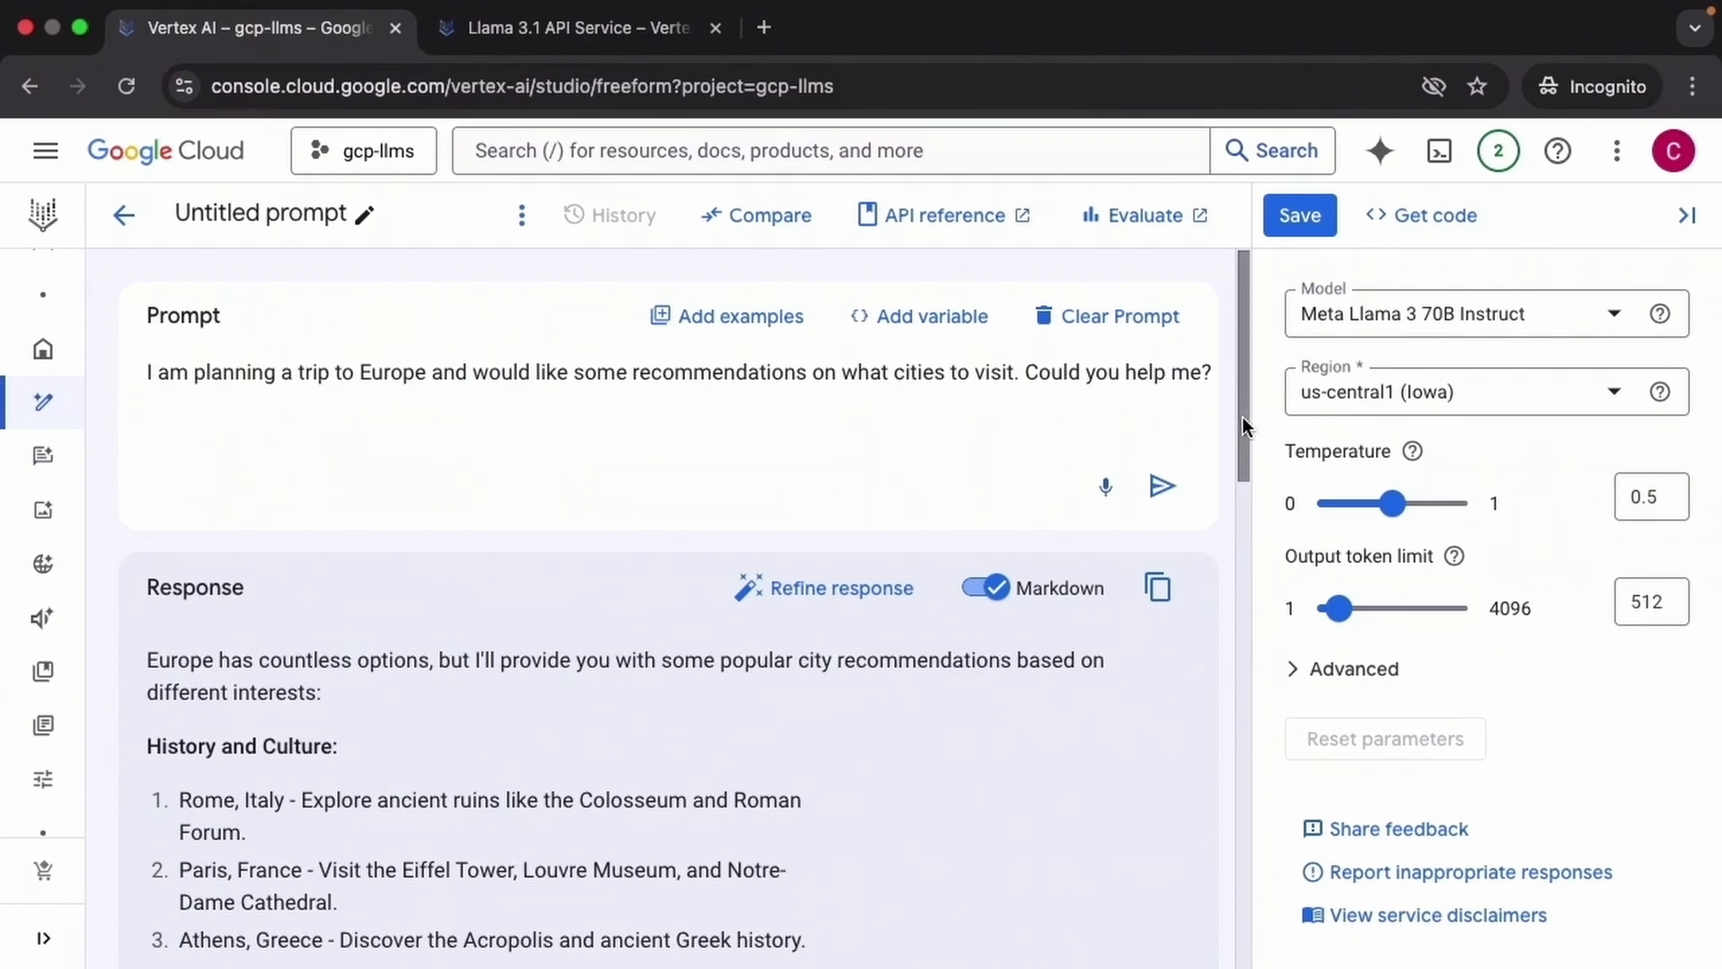
drag(1244, 417, 1261, 513)
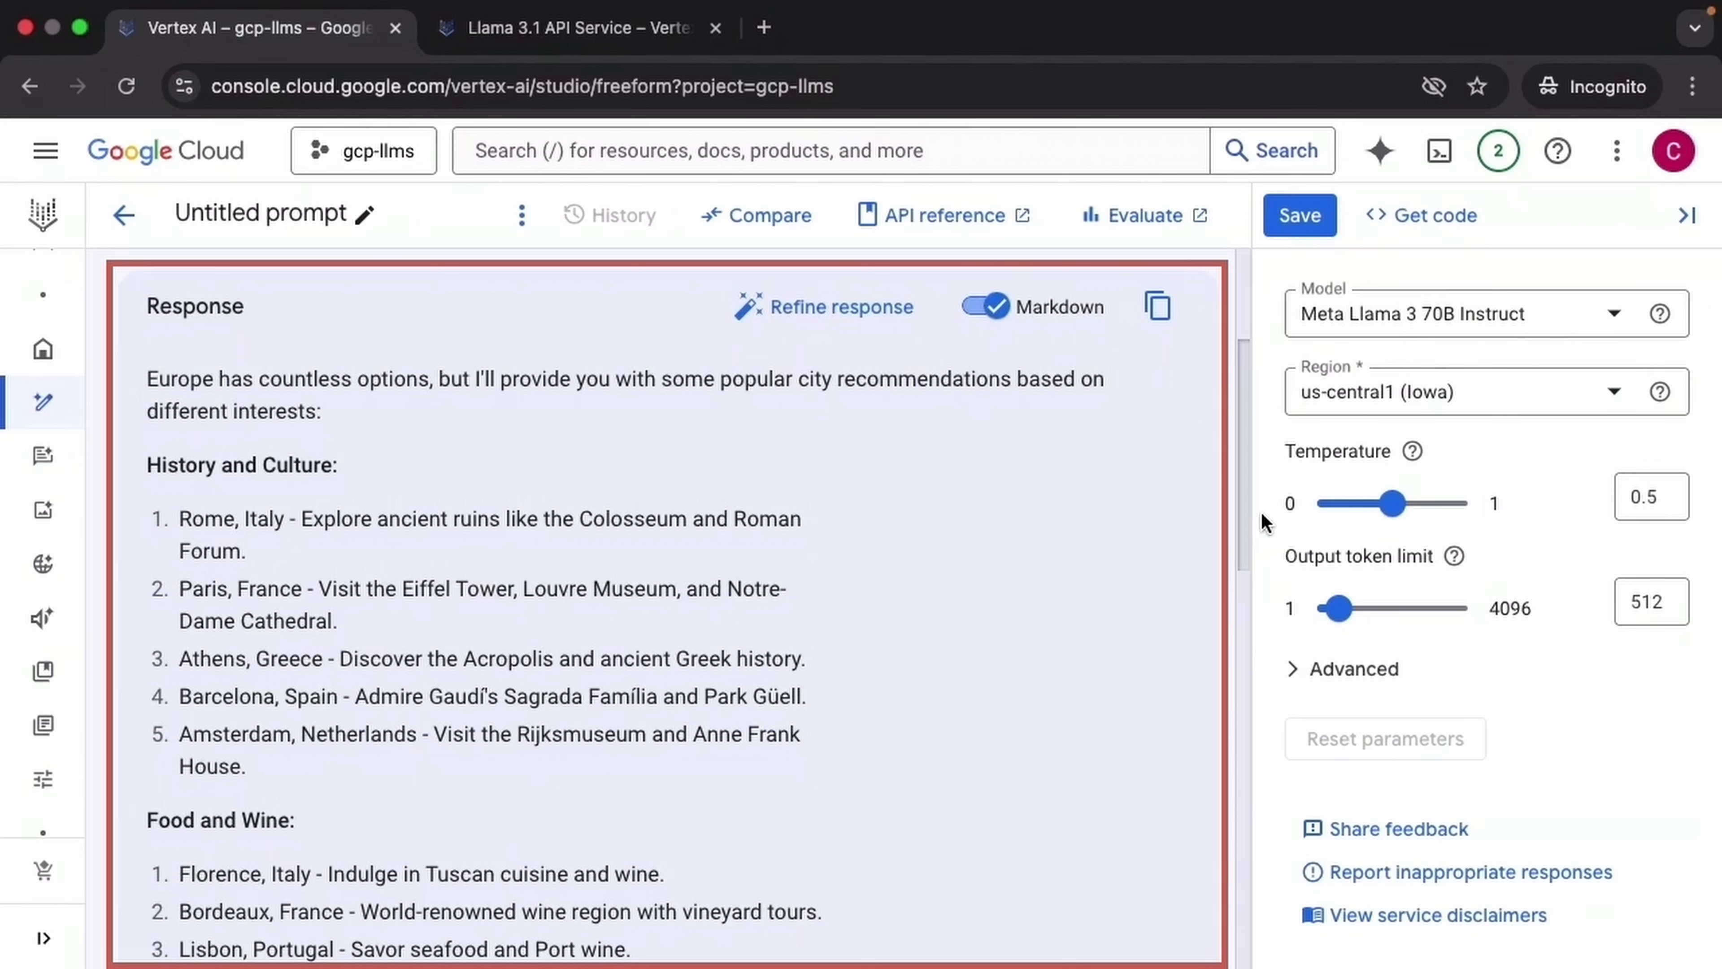
mouse_move(1260, 510)
mouse_down()
mouse_move(1317, 743)
mouse_move(1250, 957)
mouse_up()
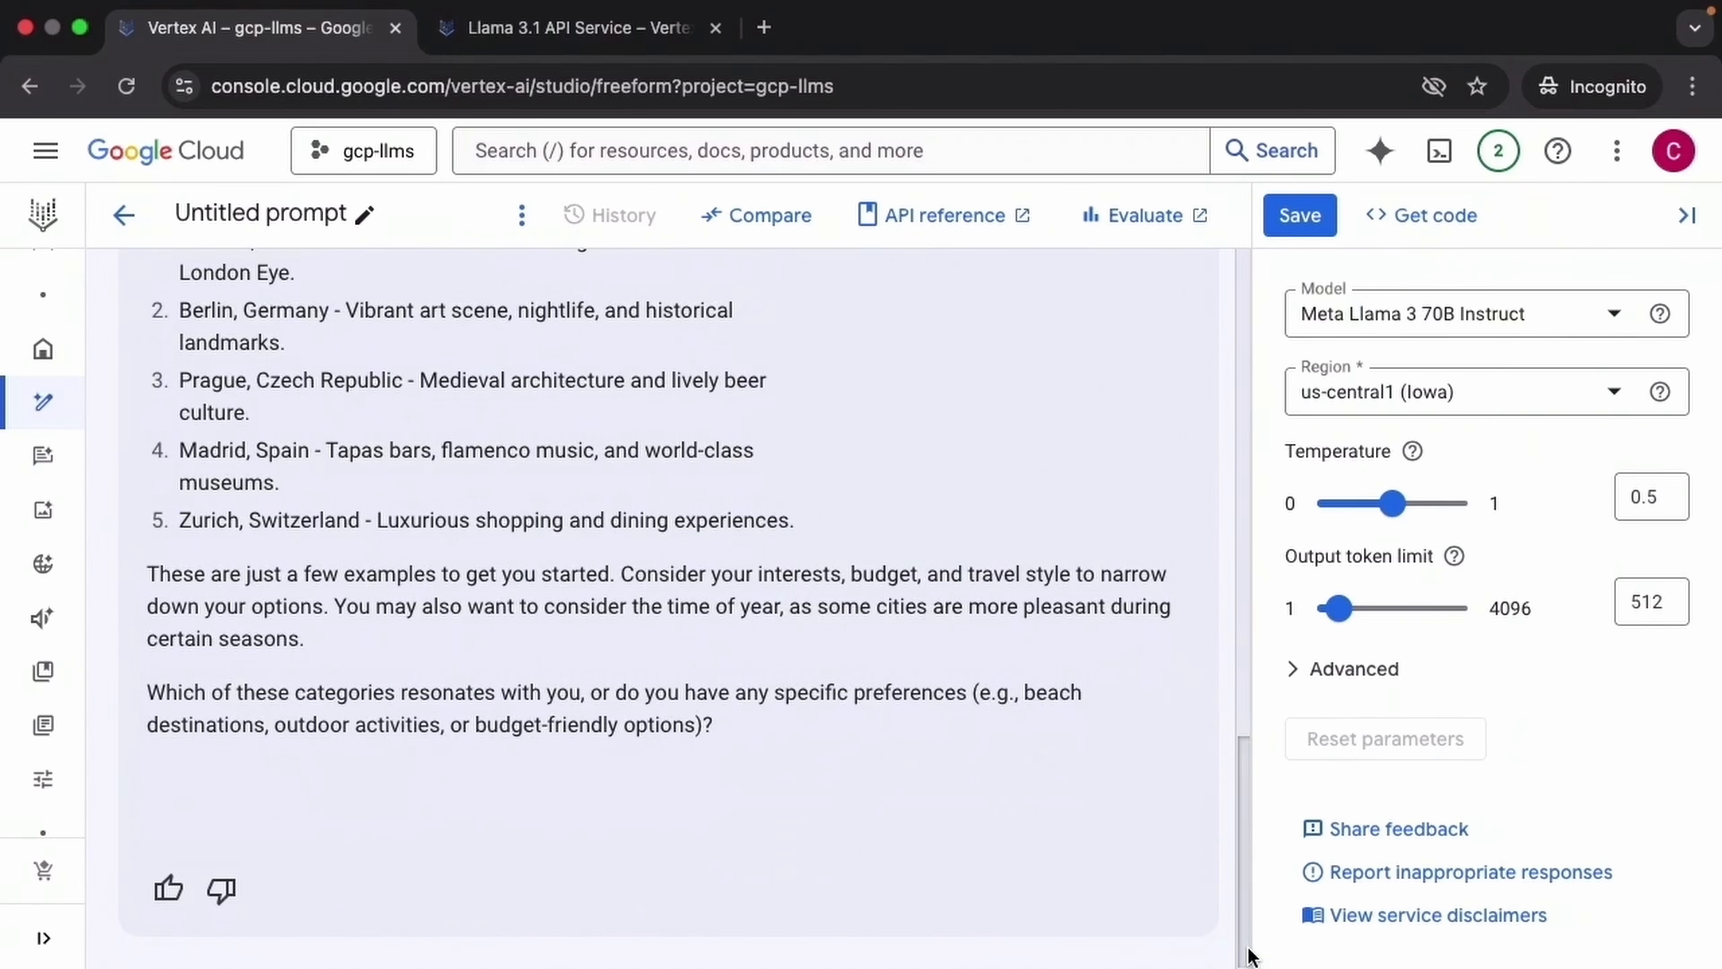
drag(1250, 957, 1248, 475)
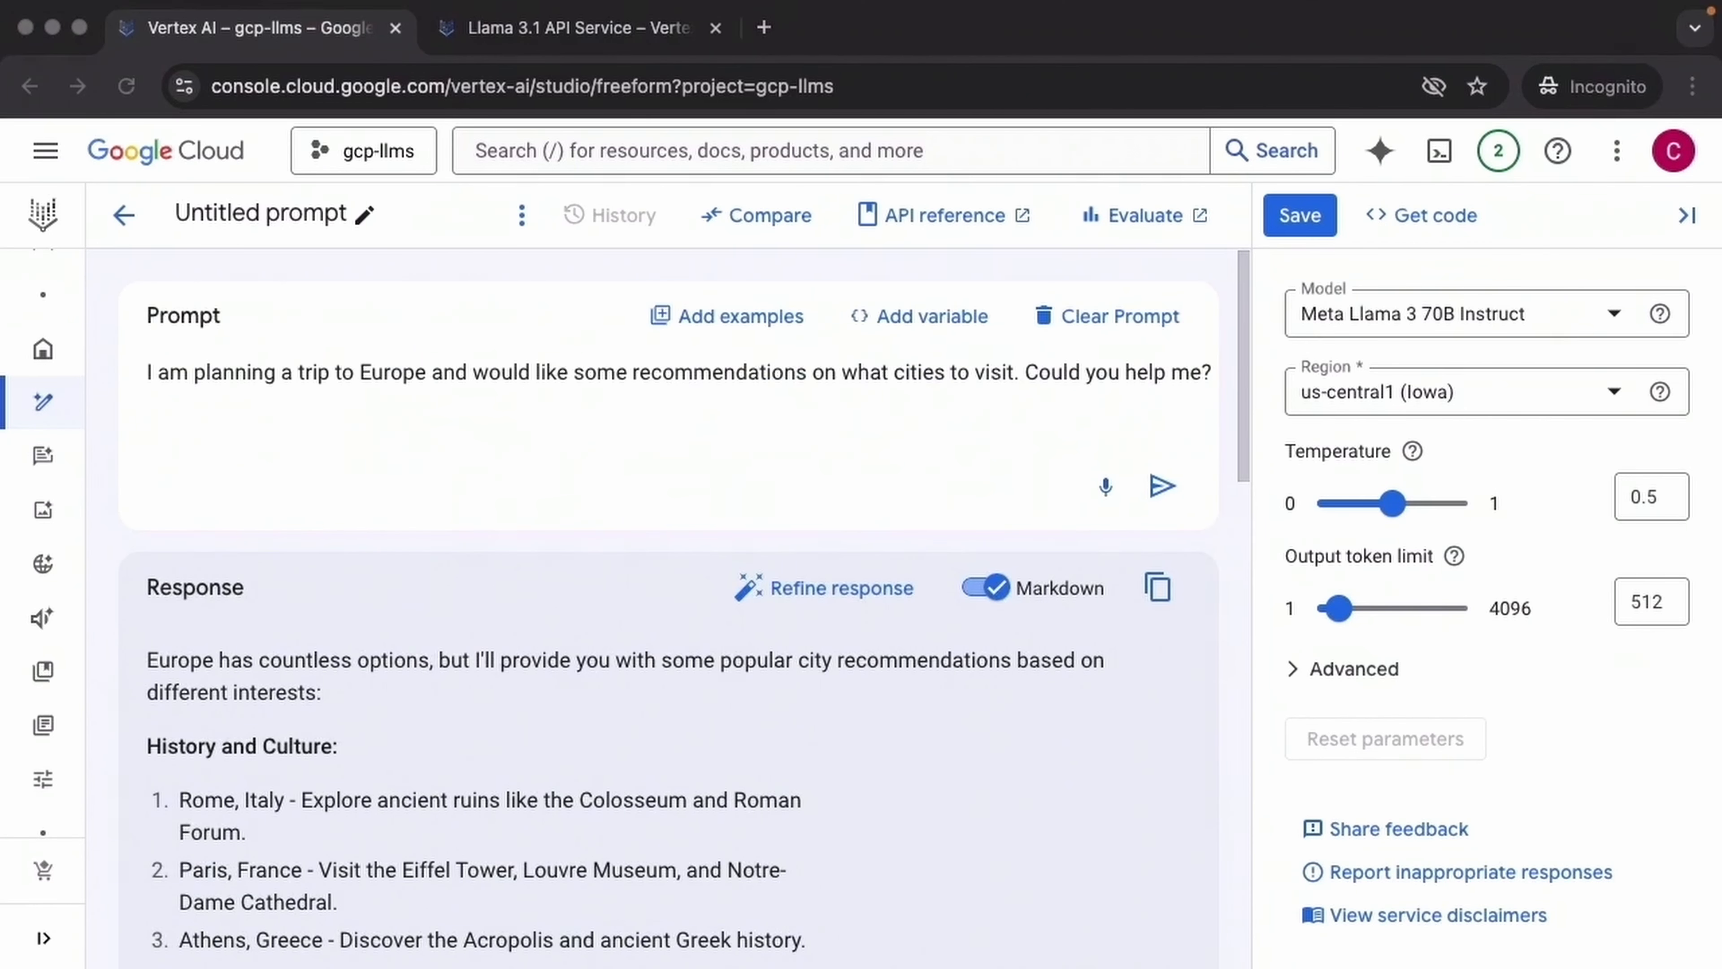
Switch the model to gemini-2.0-flash-exp and clear the Europe trip prompt.
click(1543, 315)
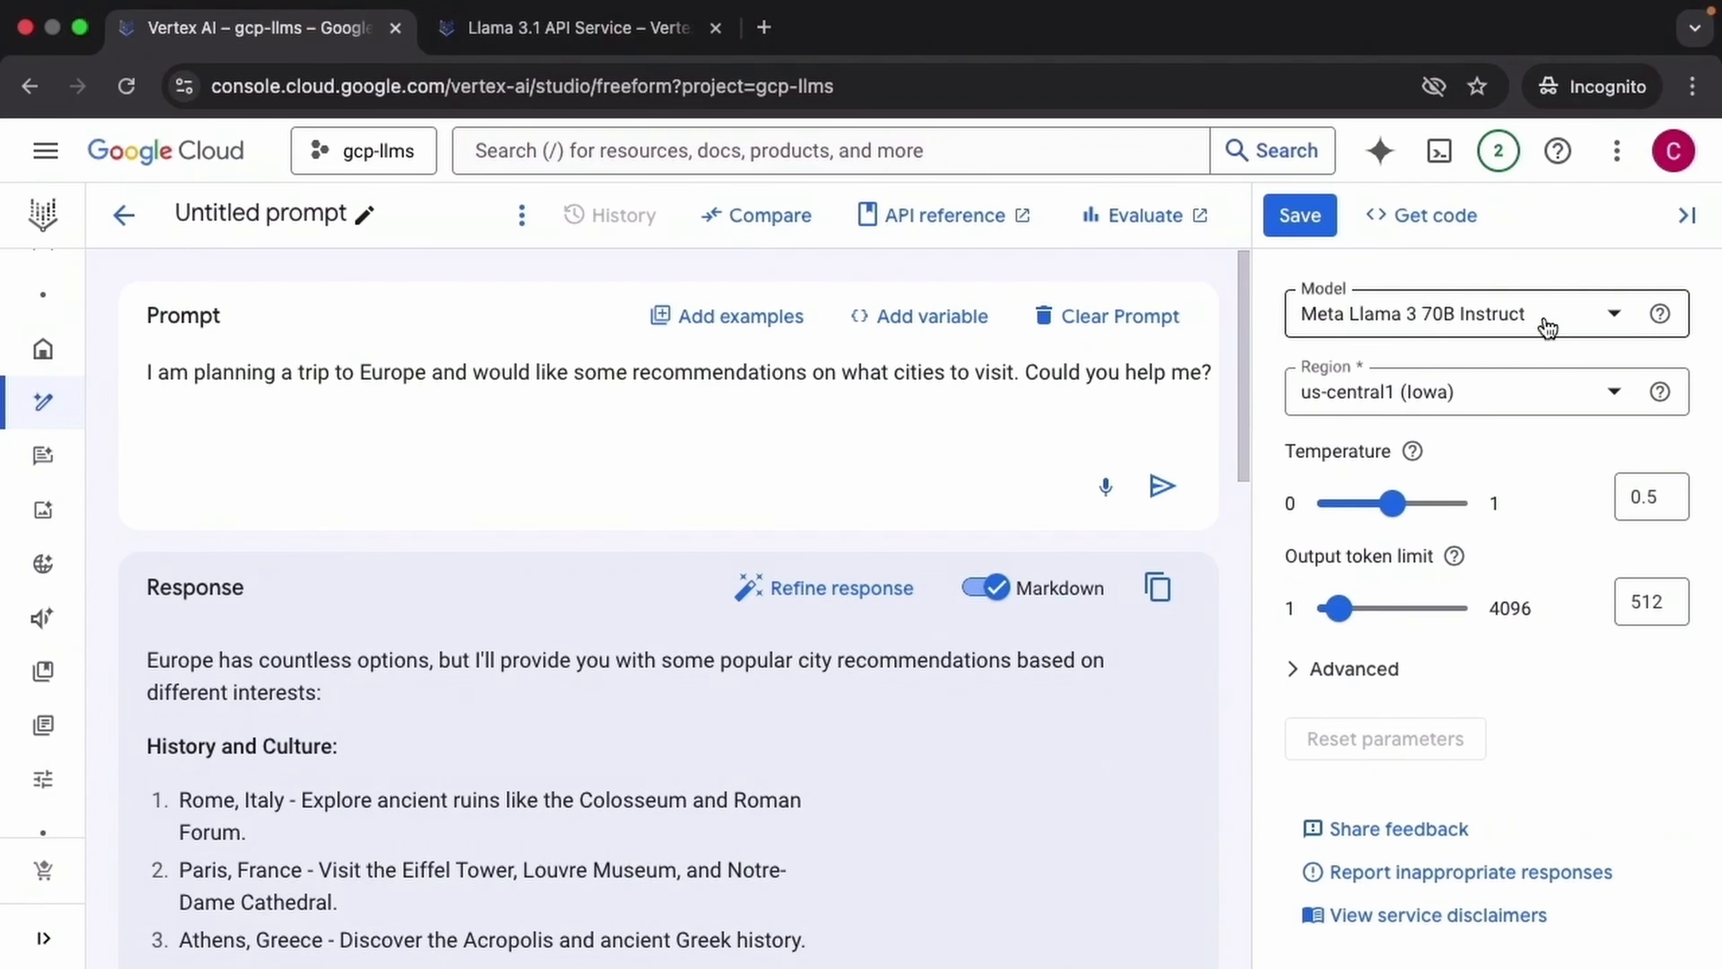
click(1546, 327)
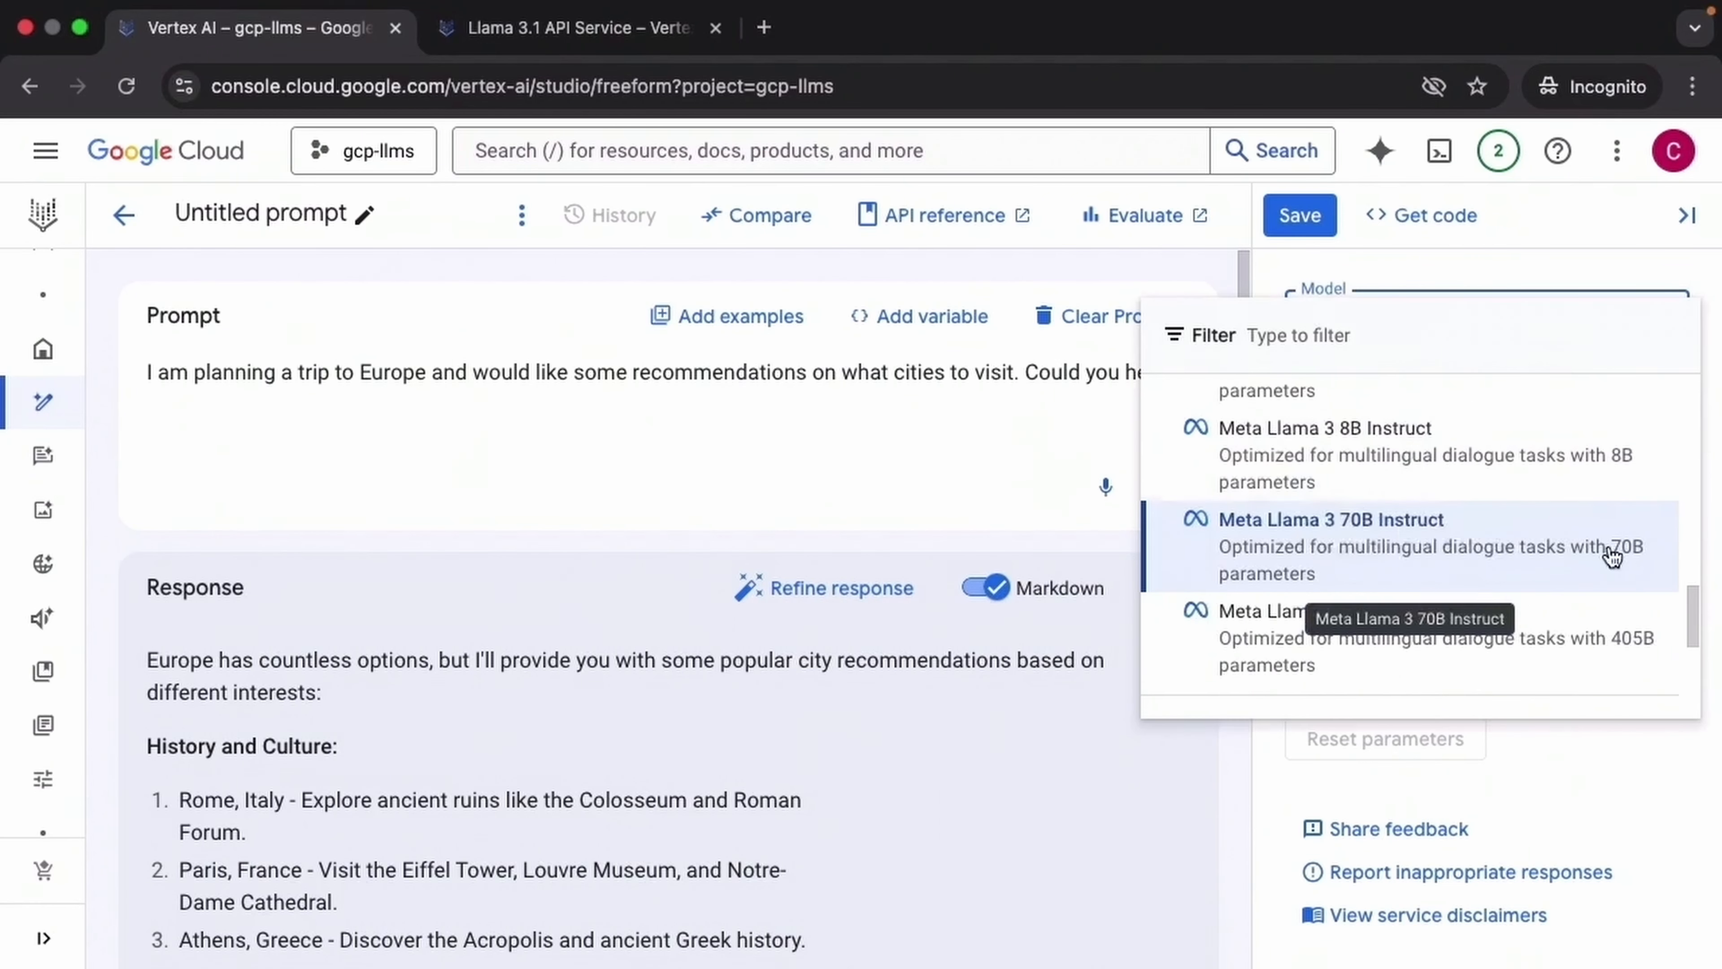
scroll(1607, 550, up, 10)
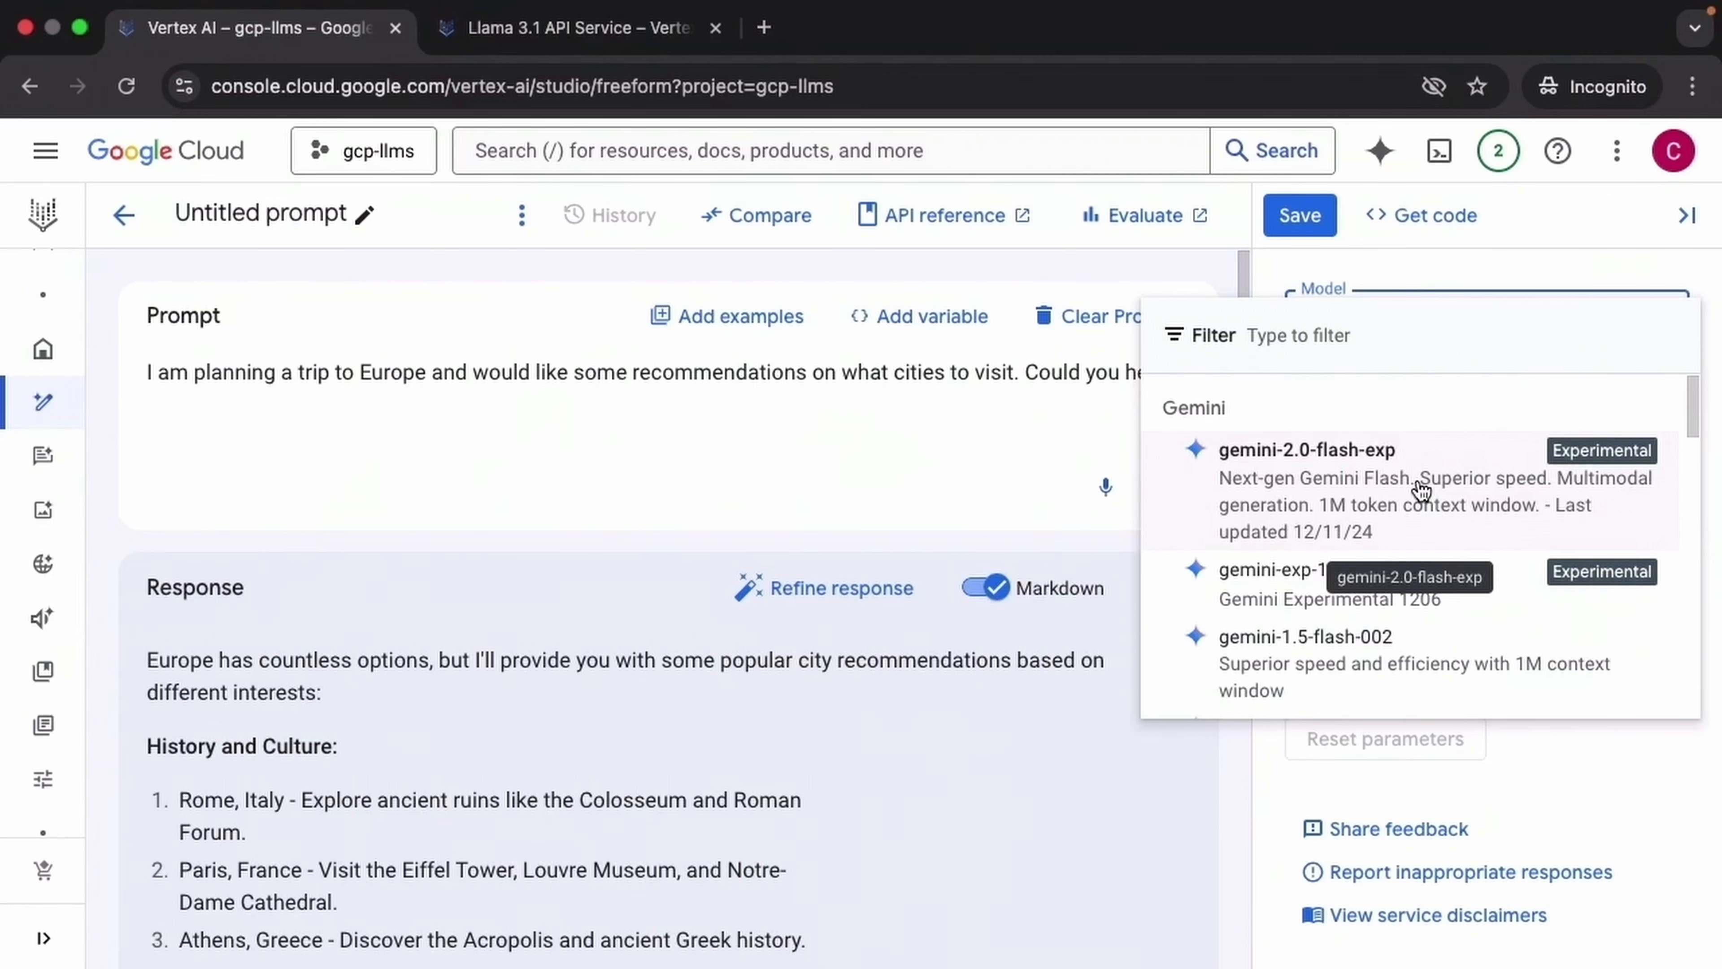
click(1422, 490)
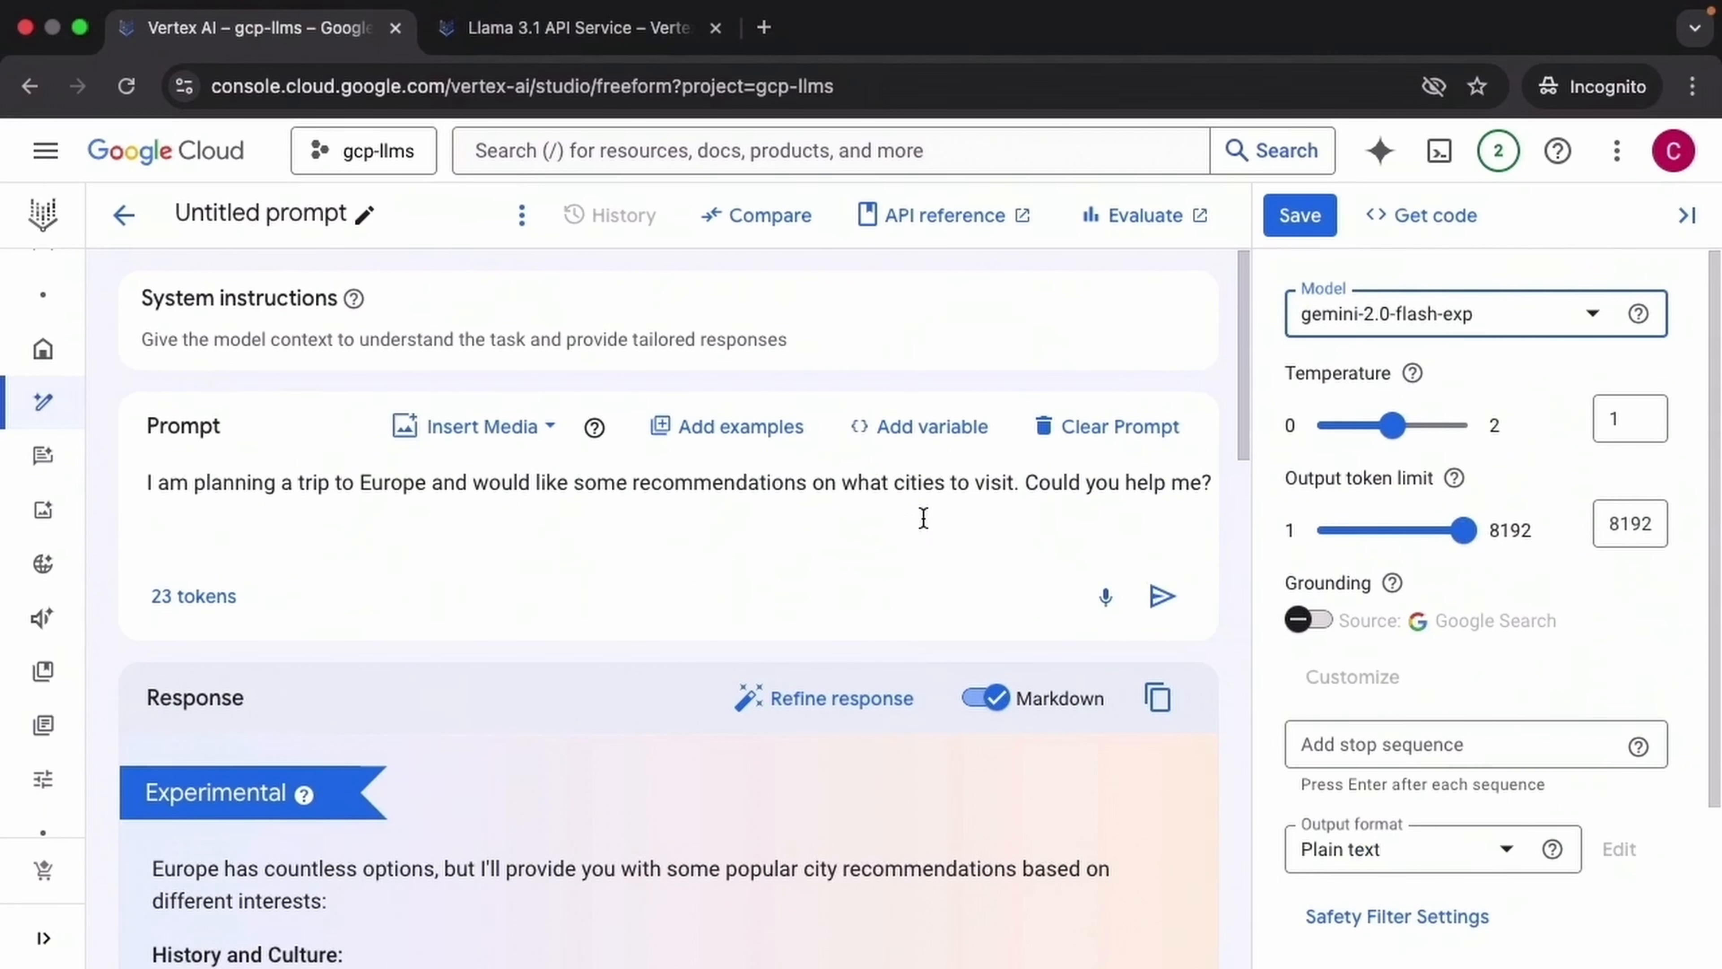
click(1121, 428)
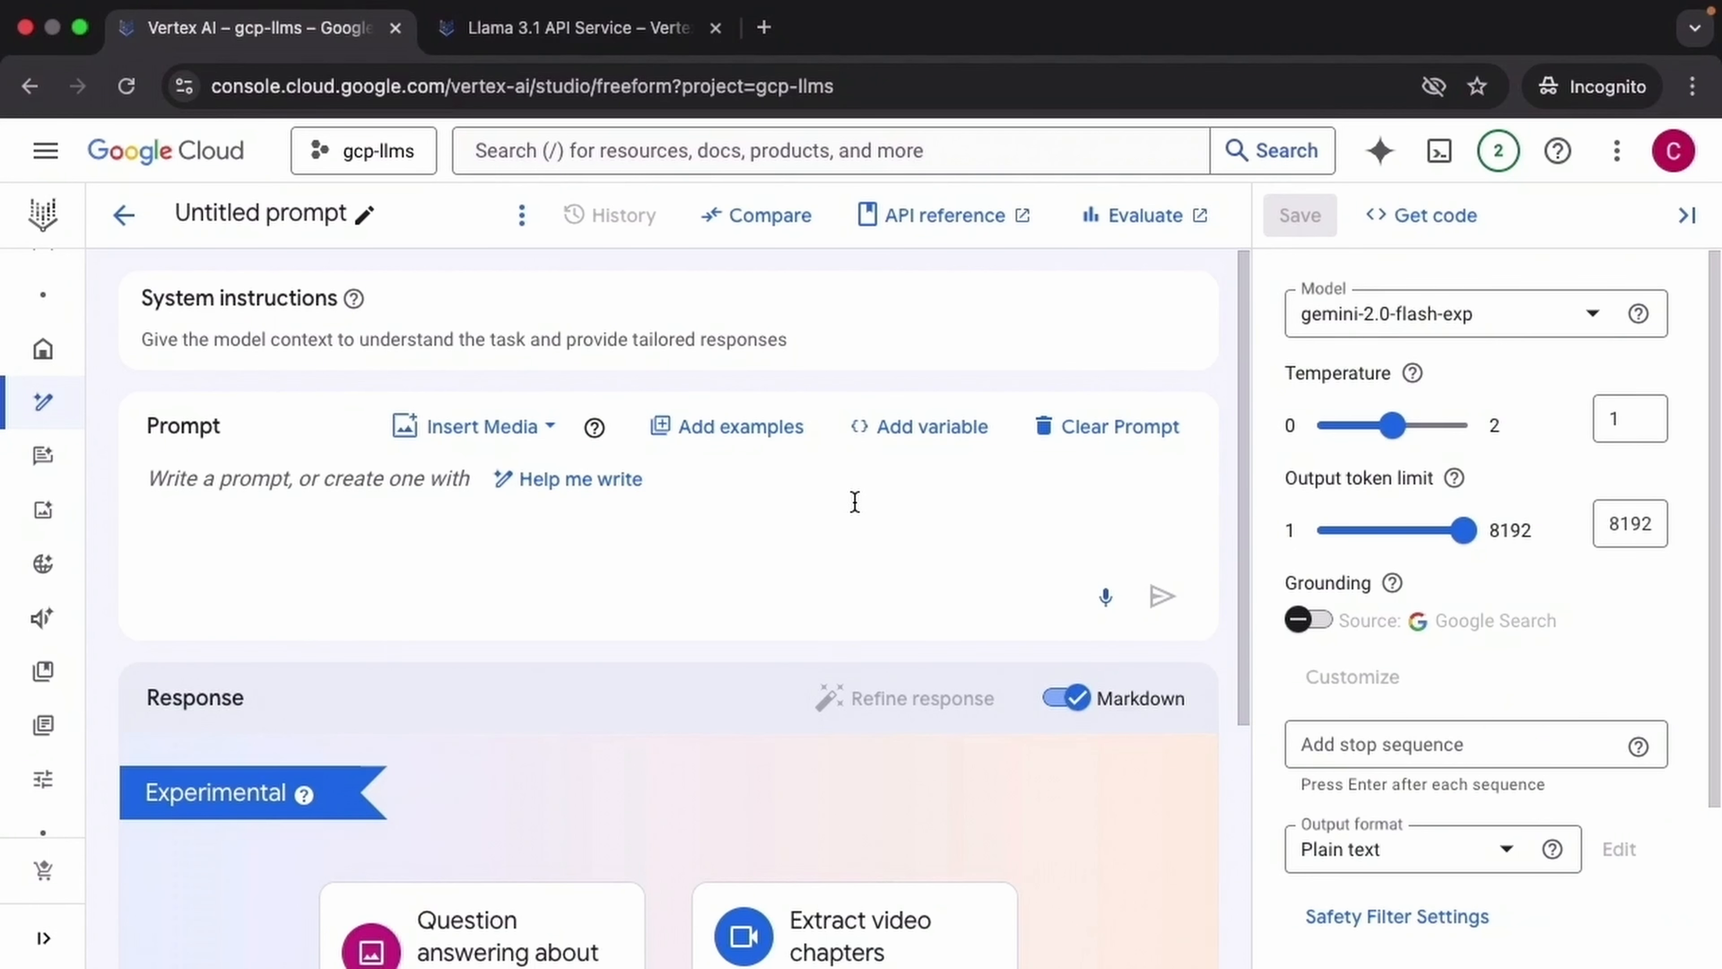
Open the Compare view and enter "Could you please recommend some books to read?" as the first prompt.
click(787, 219)
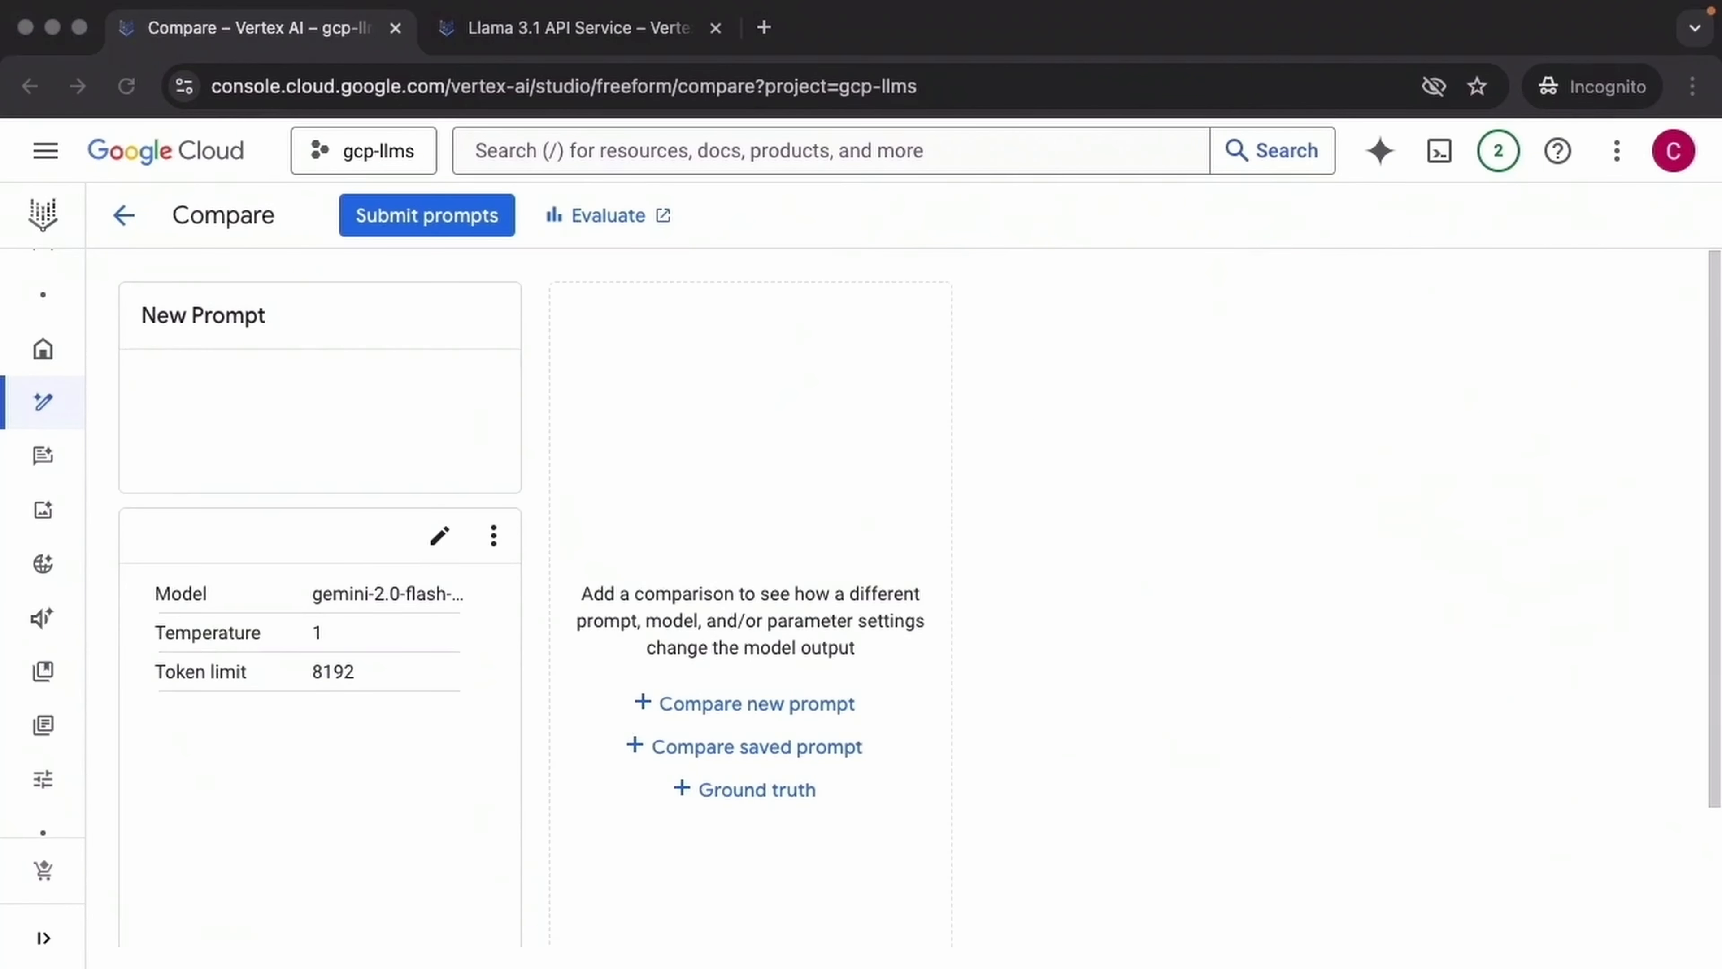
text(Could you please recommend some books to read?)
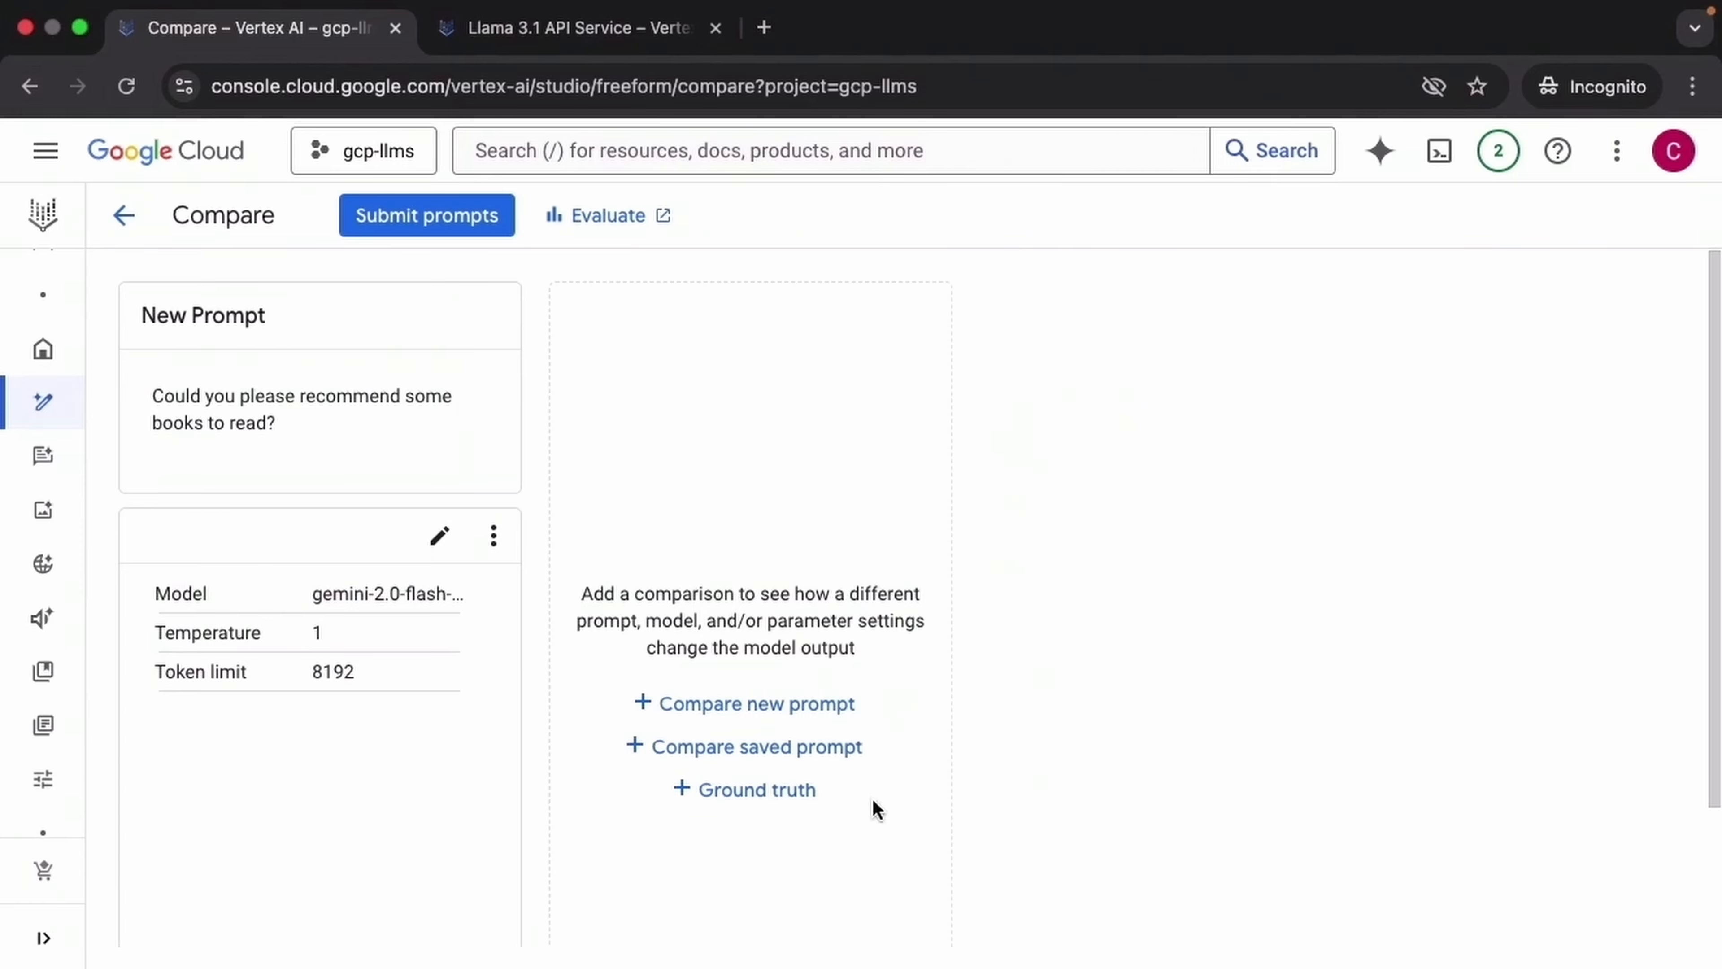
click(1706, 882)
drag(1707, 799, 1707, 584)
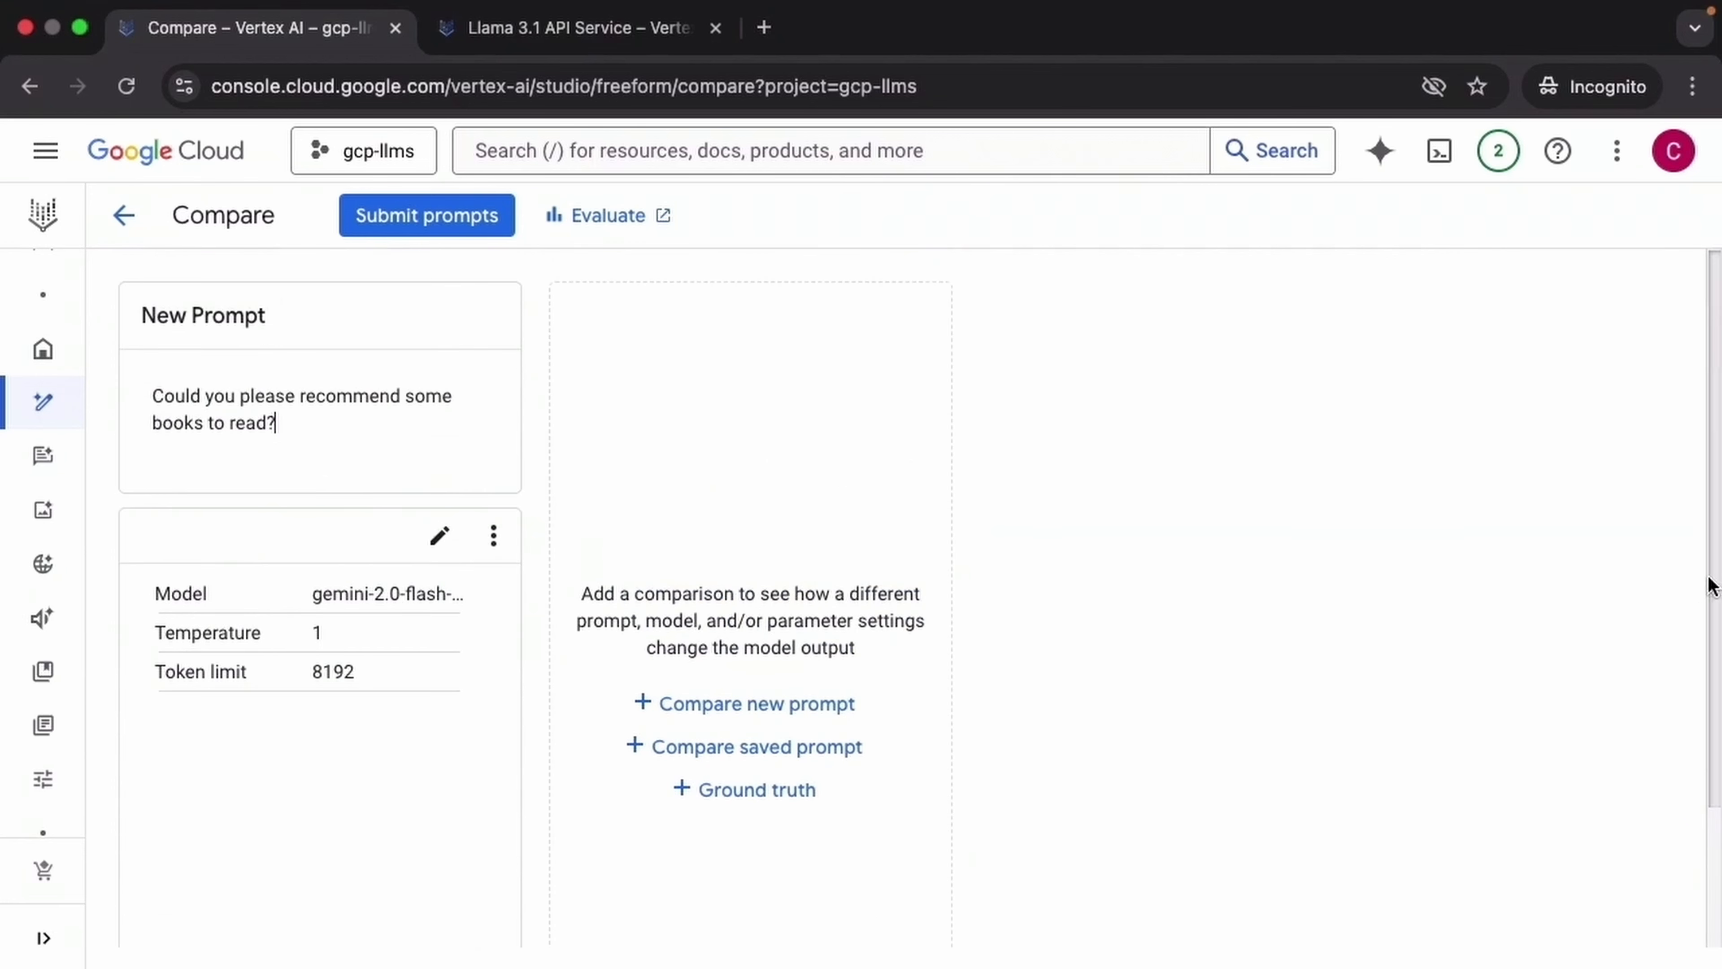
Add a comparison with the prompt "Could you please recommend some books to read?" using the gemini-1.0-pro-002 model.
click(823, 711)
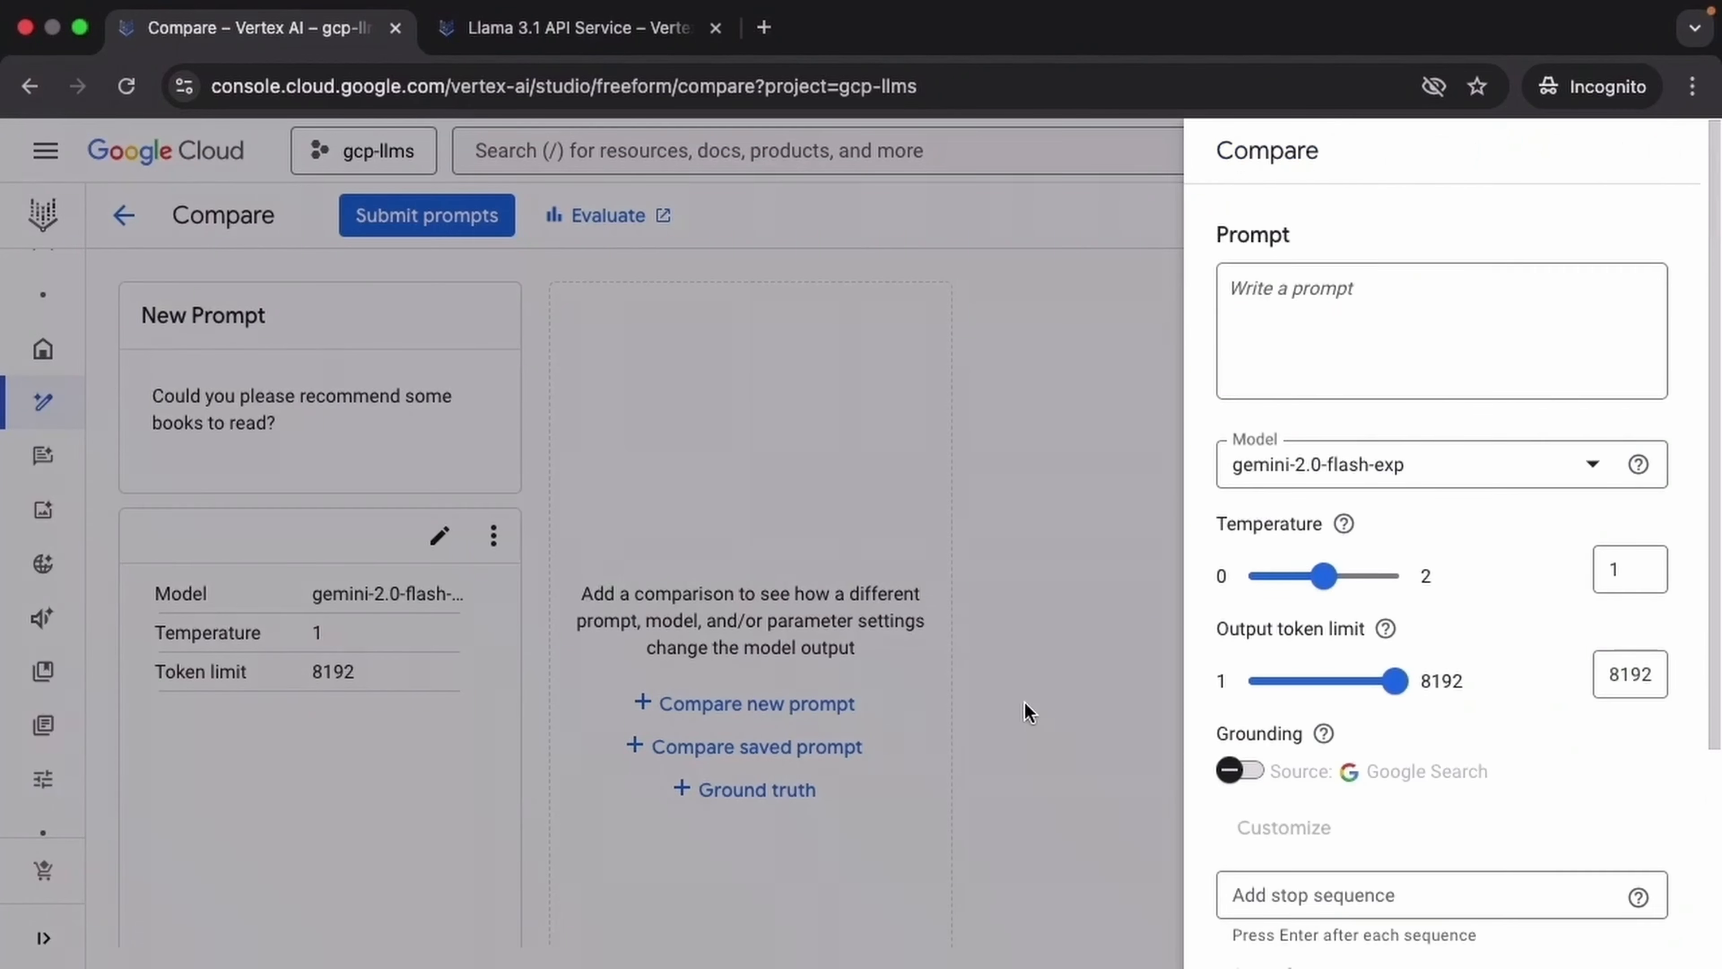
click(1288, 307)
text(Could you please recommend some books to read?)
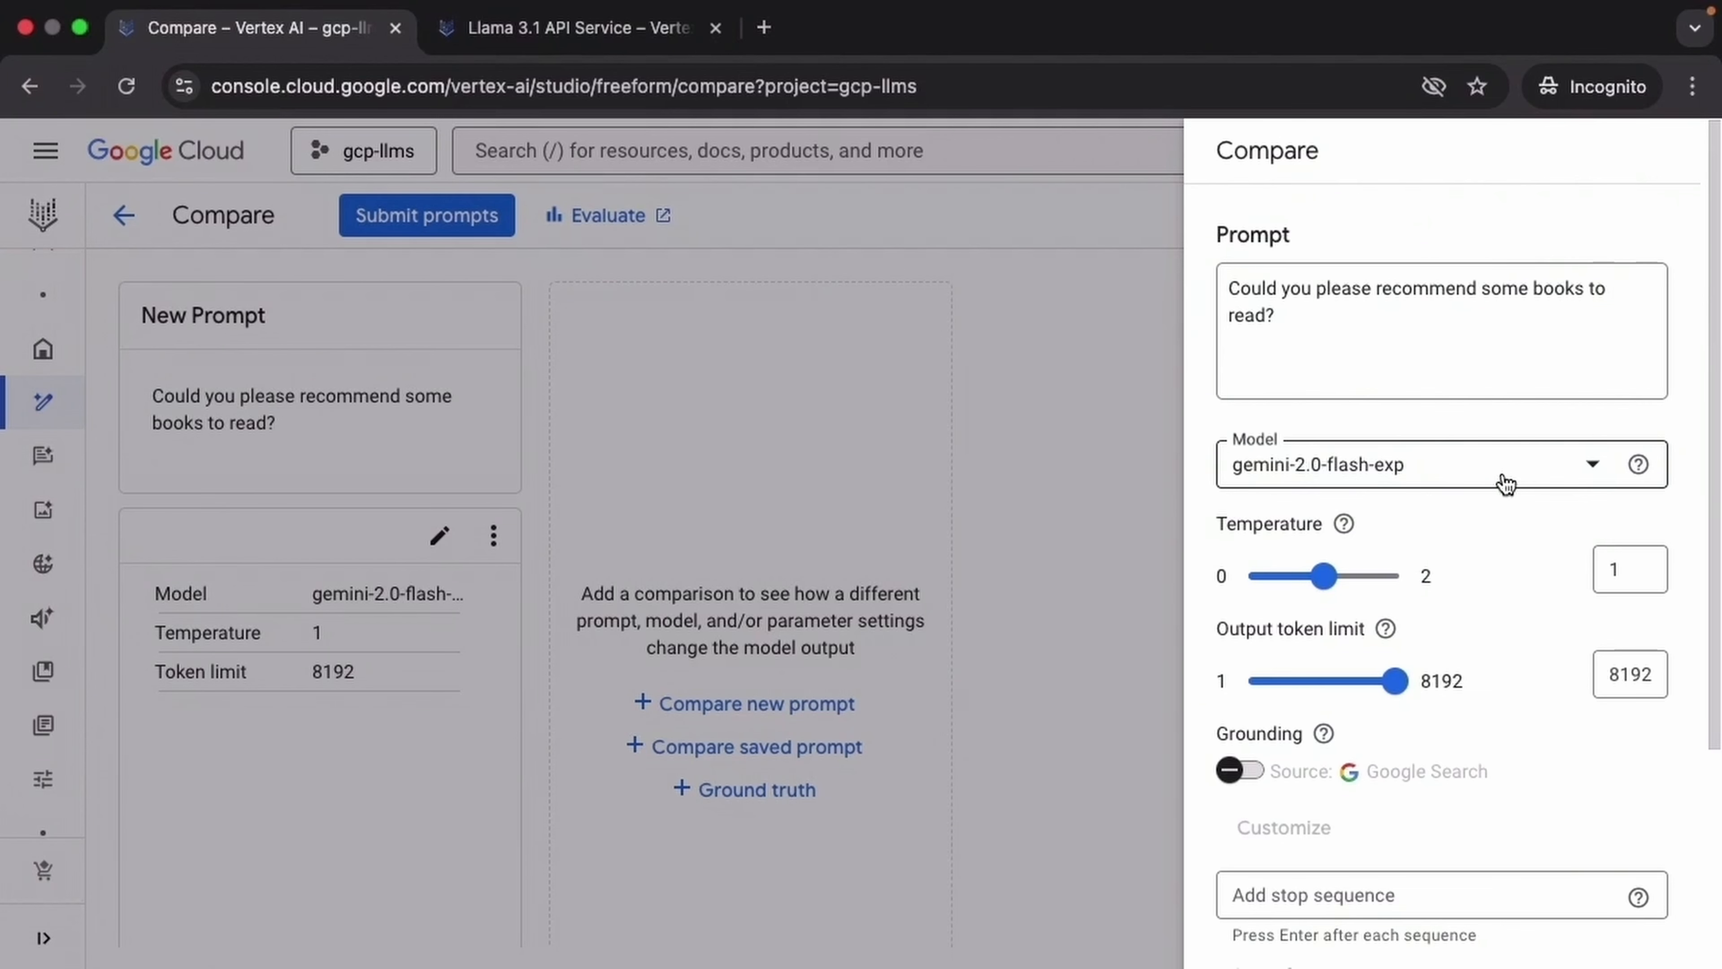
click(1502, 480)
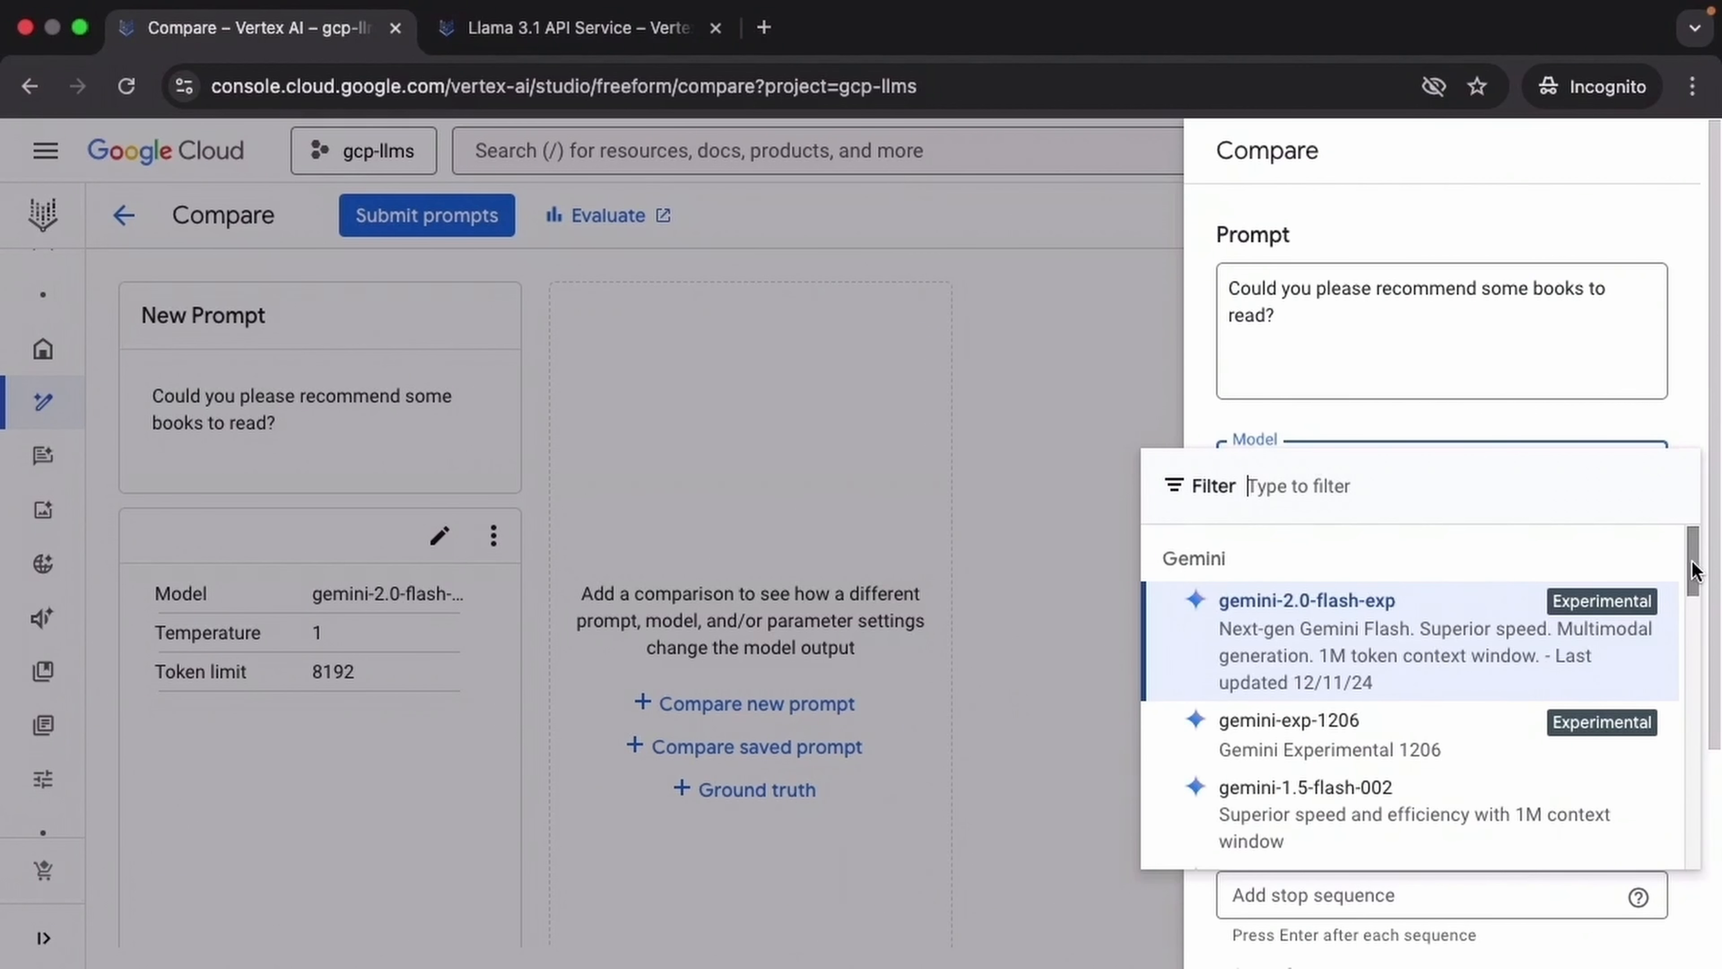
drag(1693, 570, 1693, 666)
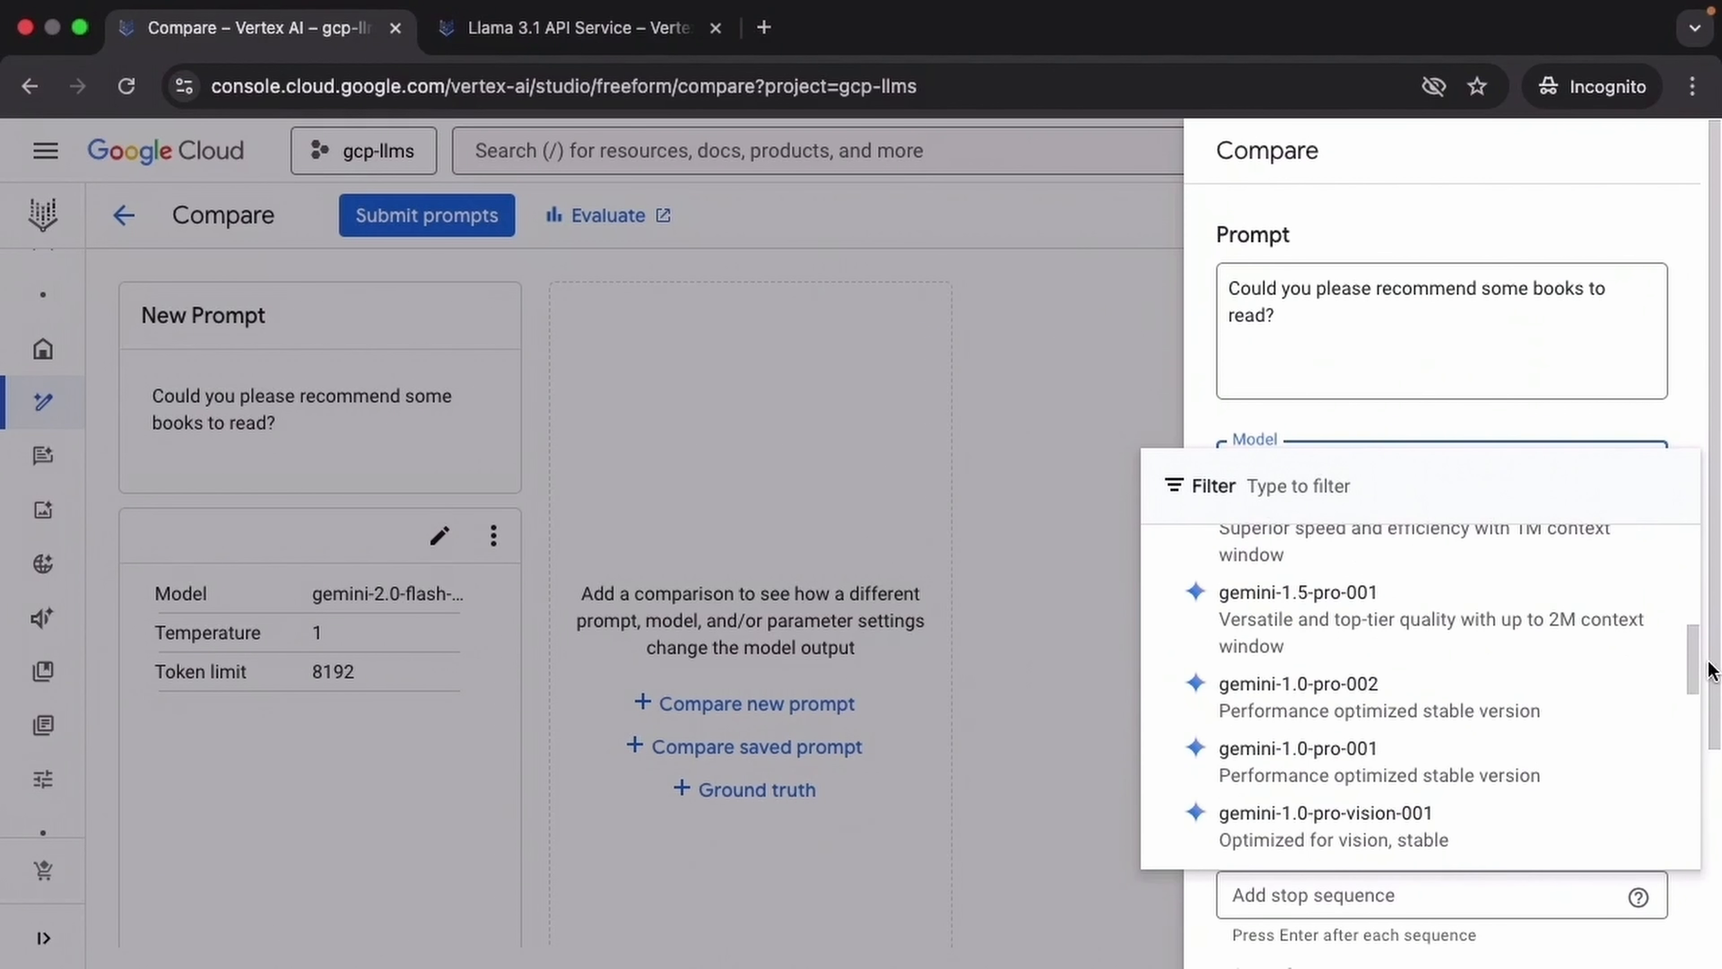
click(1484, 695)
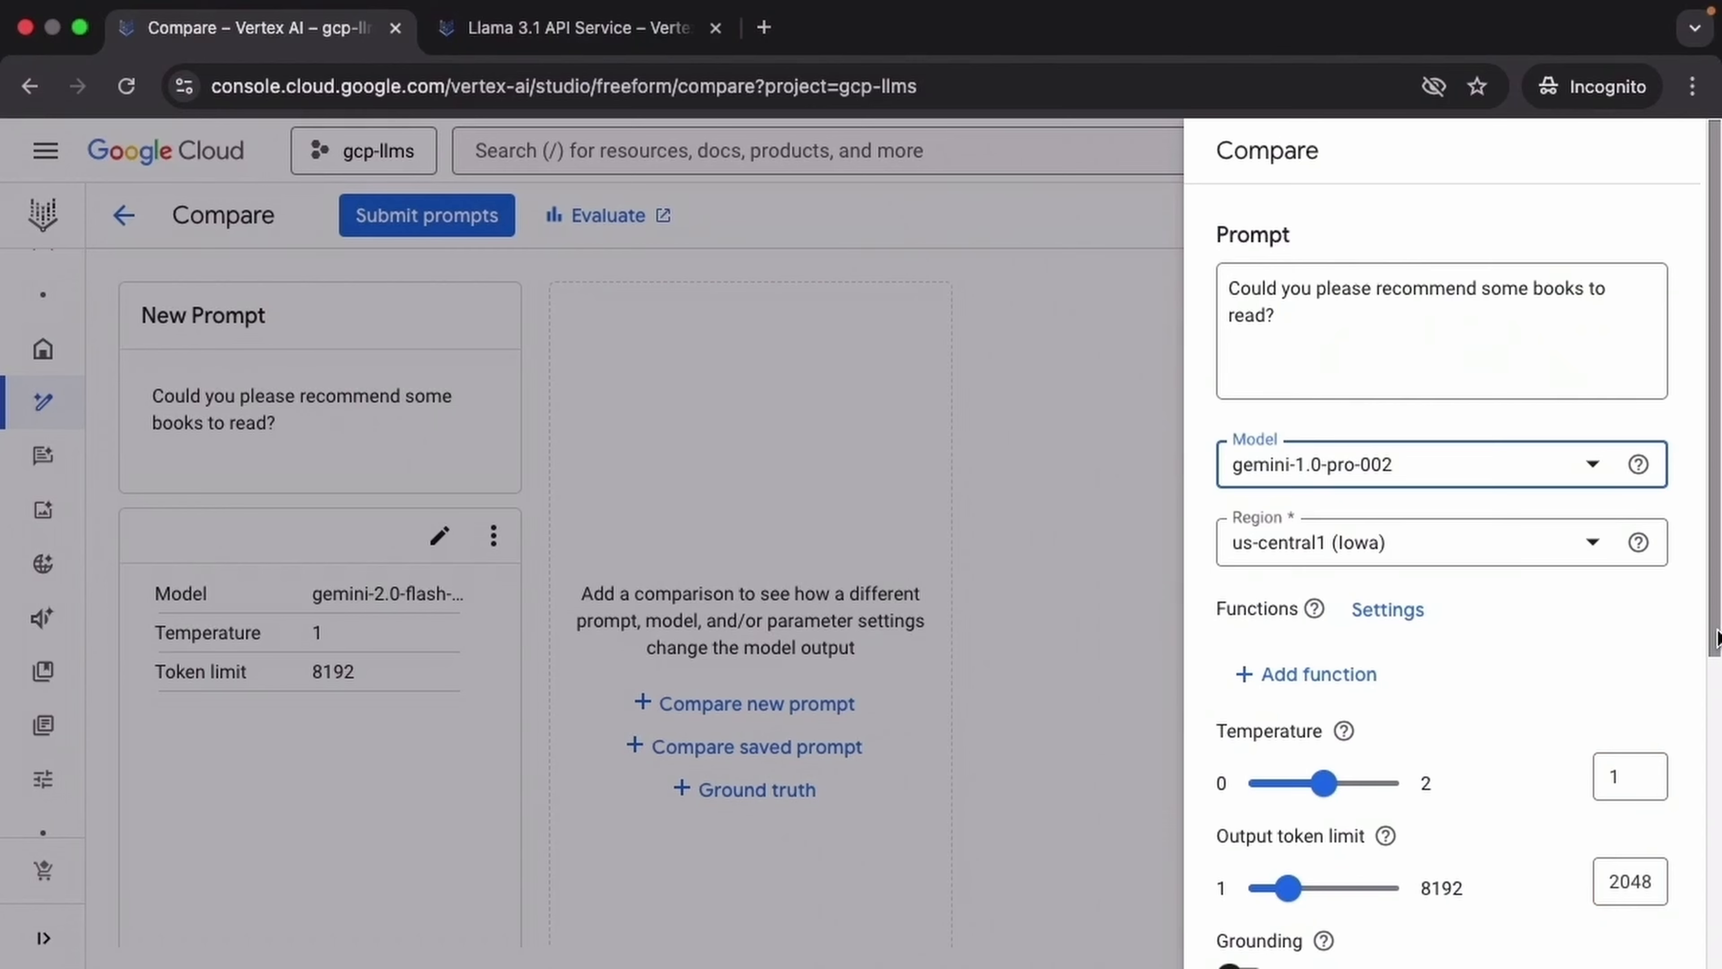
scroll(1716, 637, down, 5)
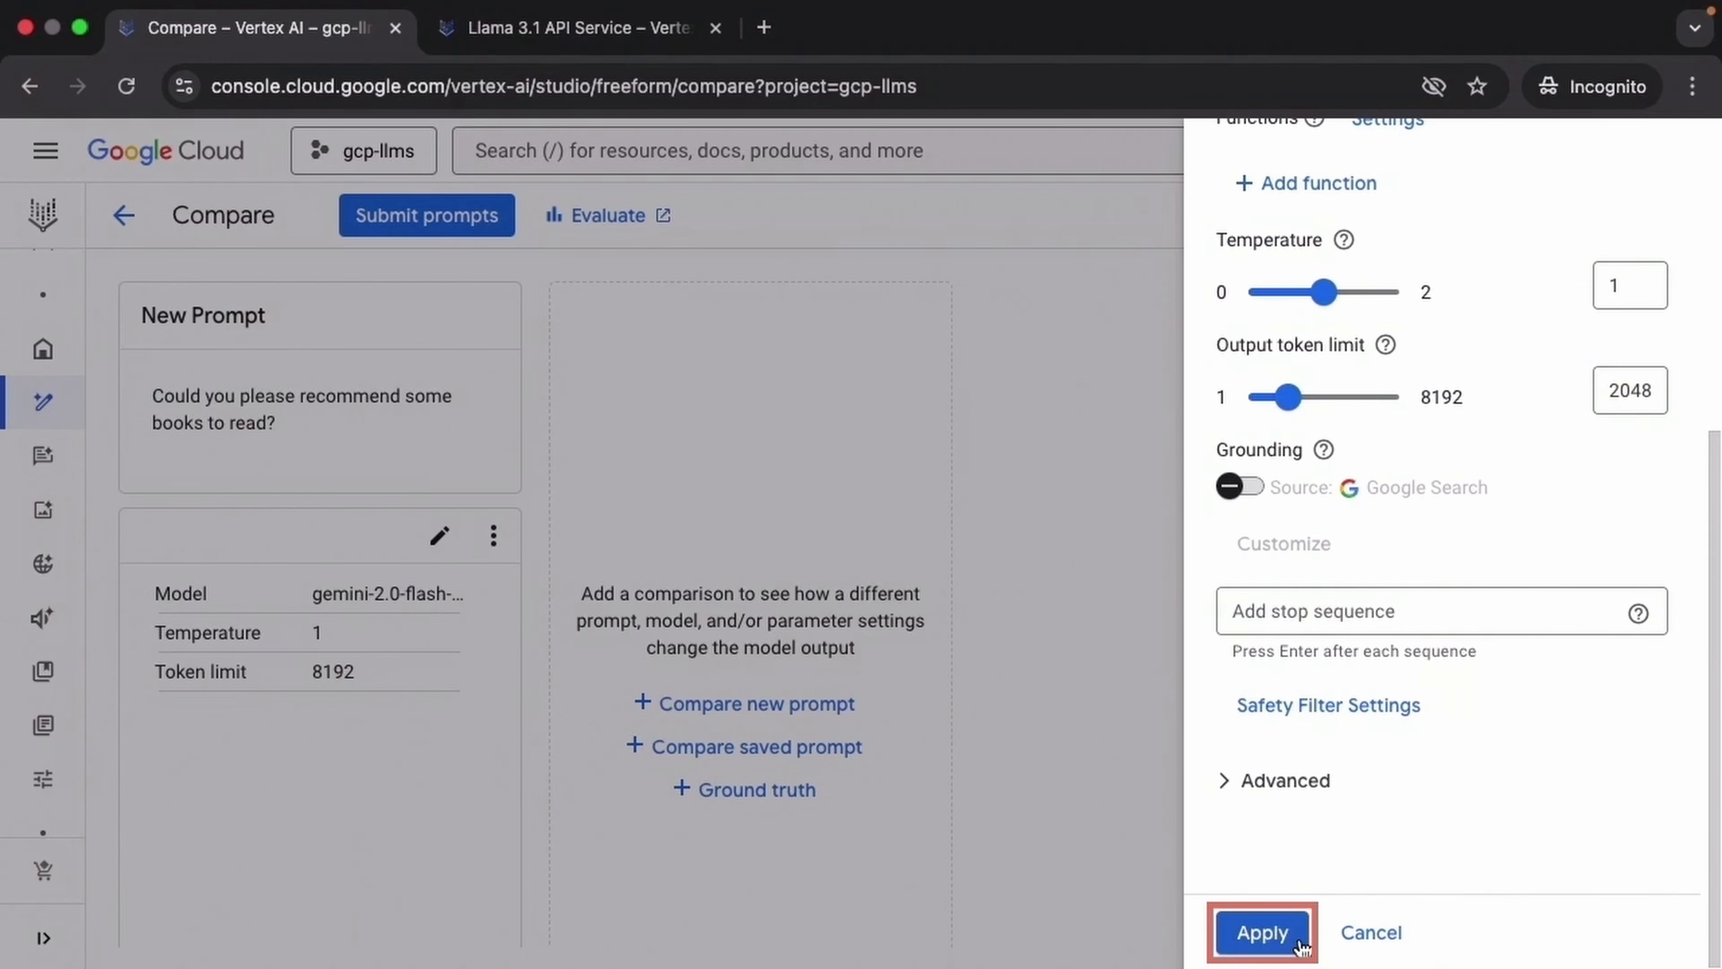
click(1262, 932)
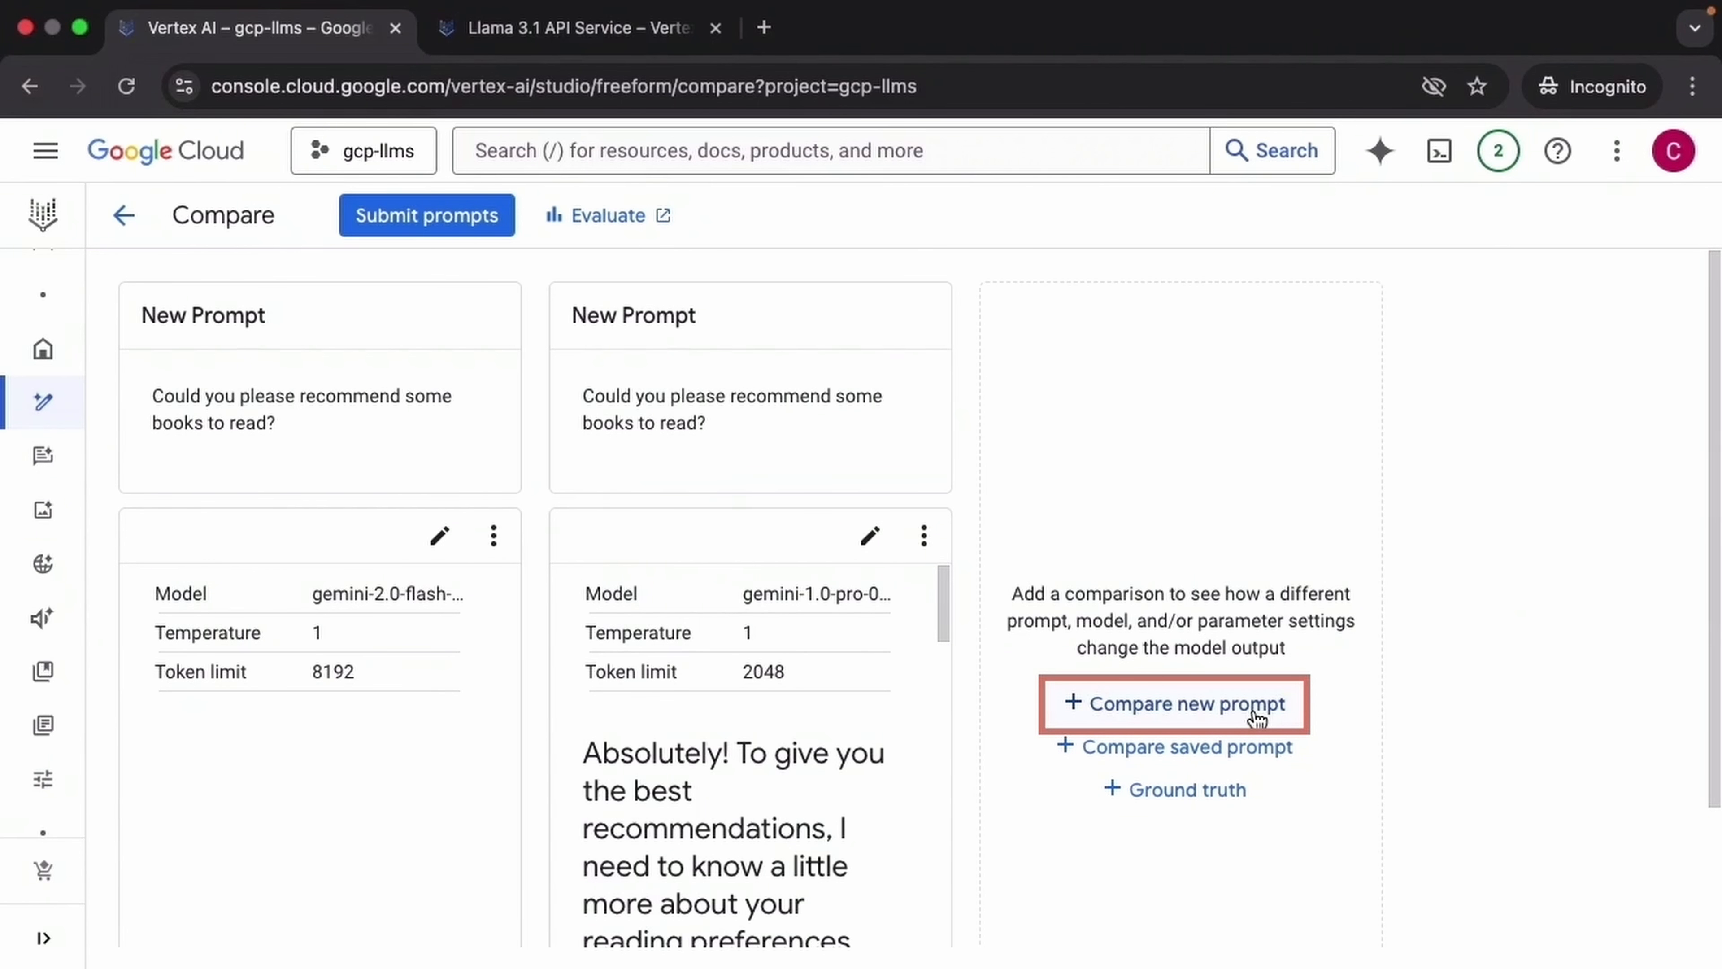
Add a third comparison for the same book recommendation prompt using Meta Llama 3 405B Instruct.
click(1255, 706)
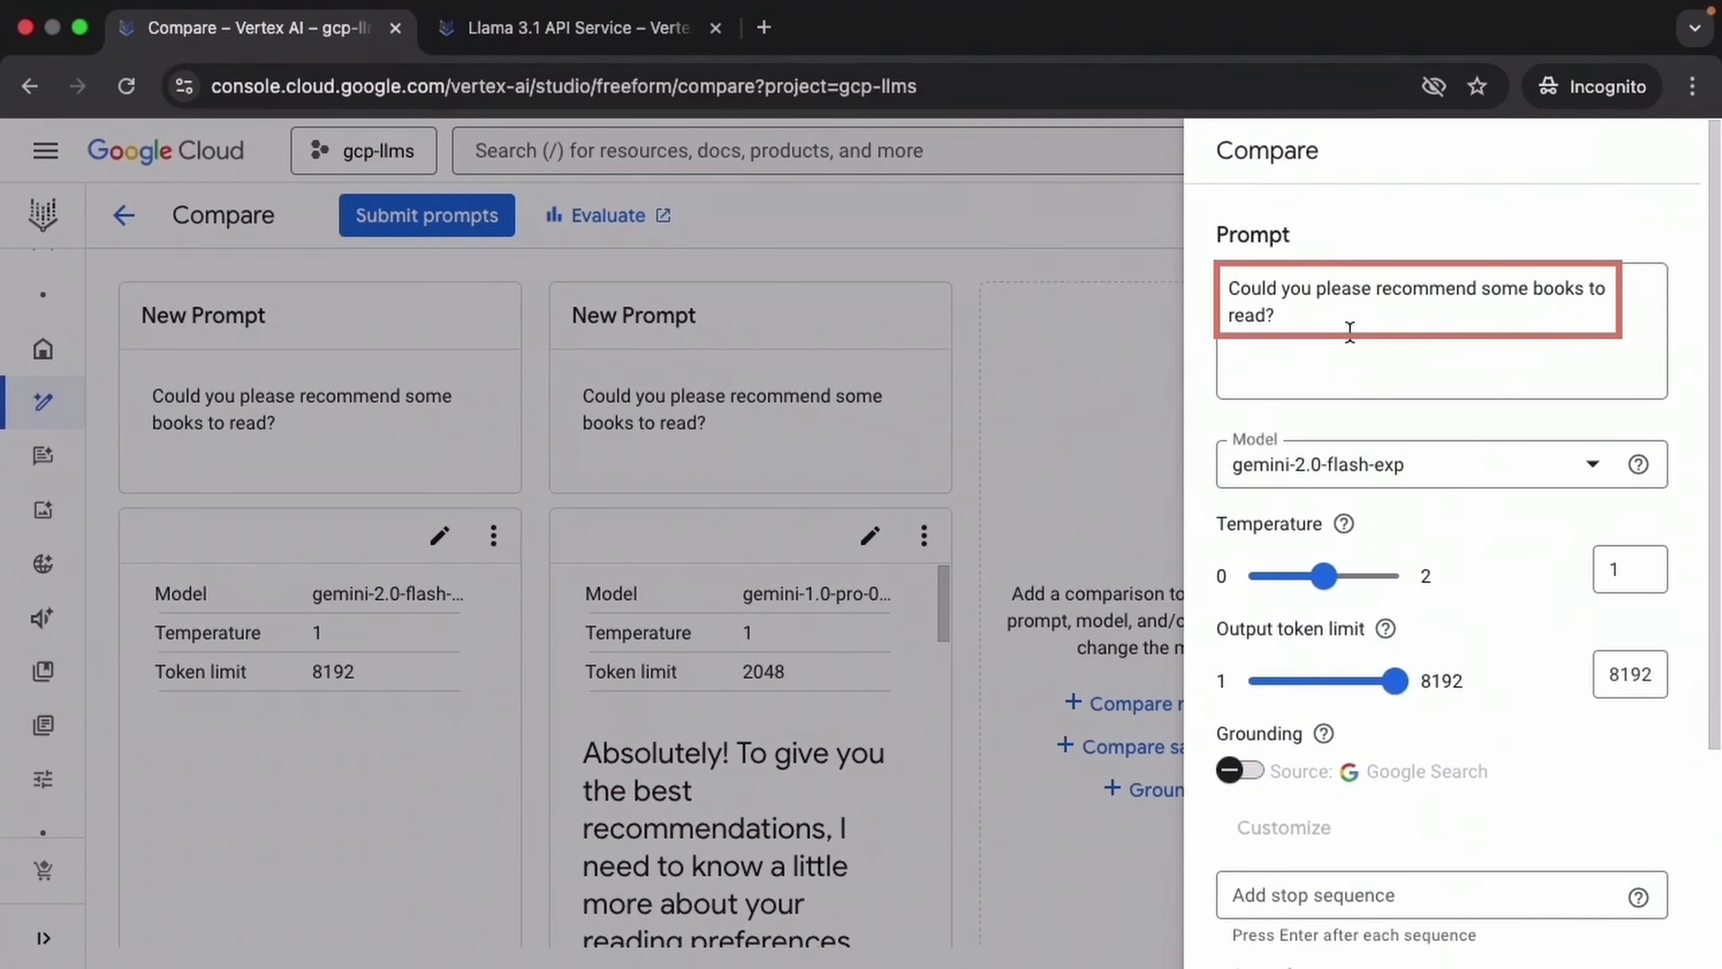
click(1593, 473)
drag(1687, 574, 1710, 839)
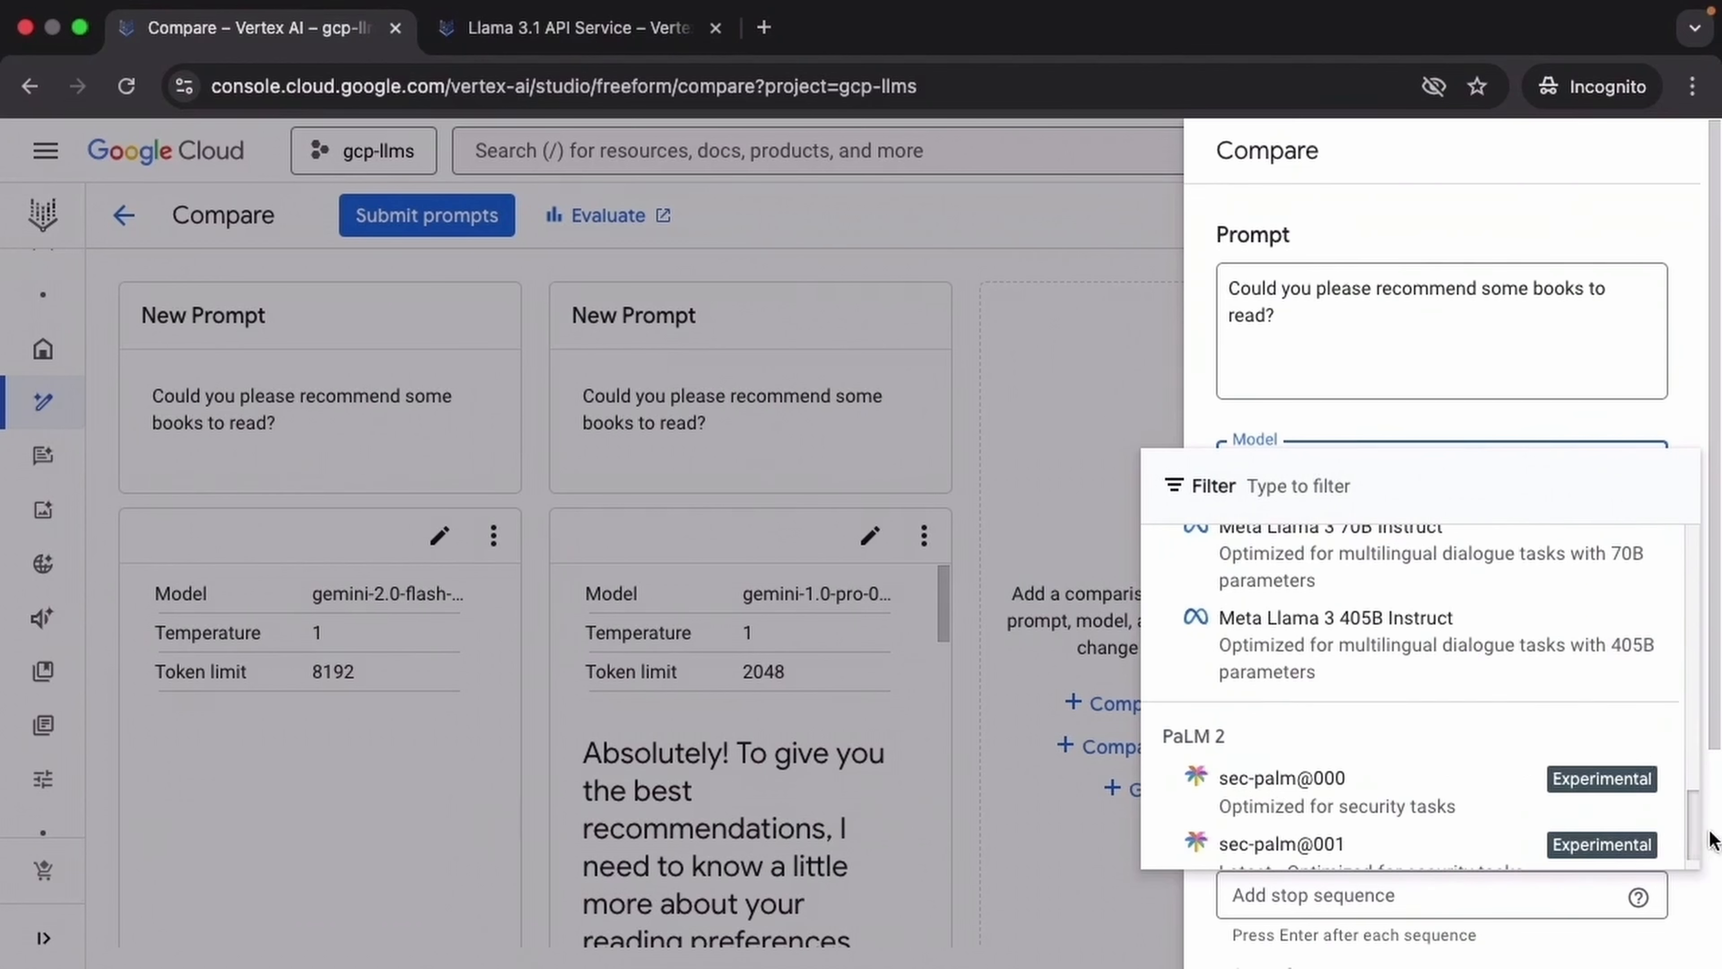
click(1528, 675)
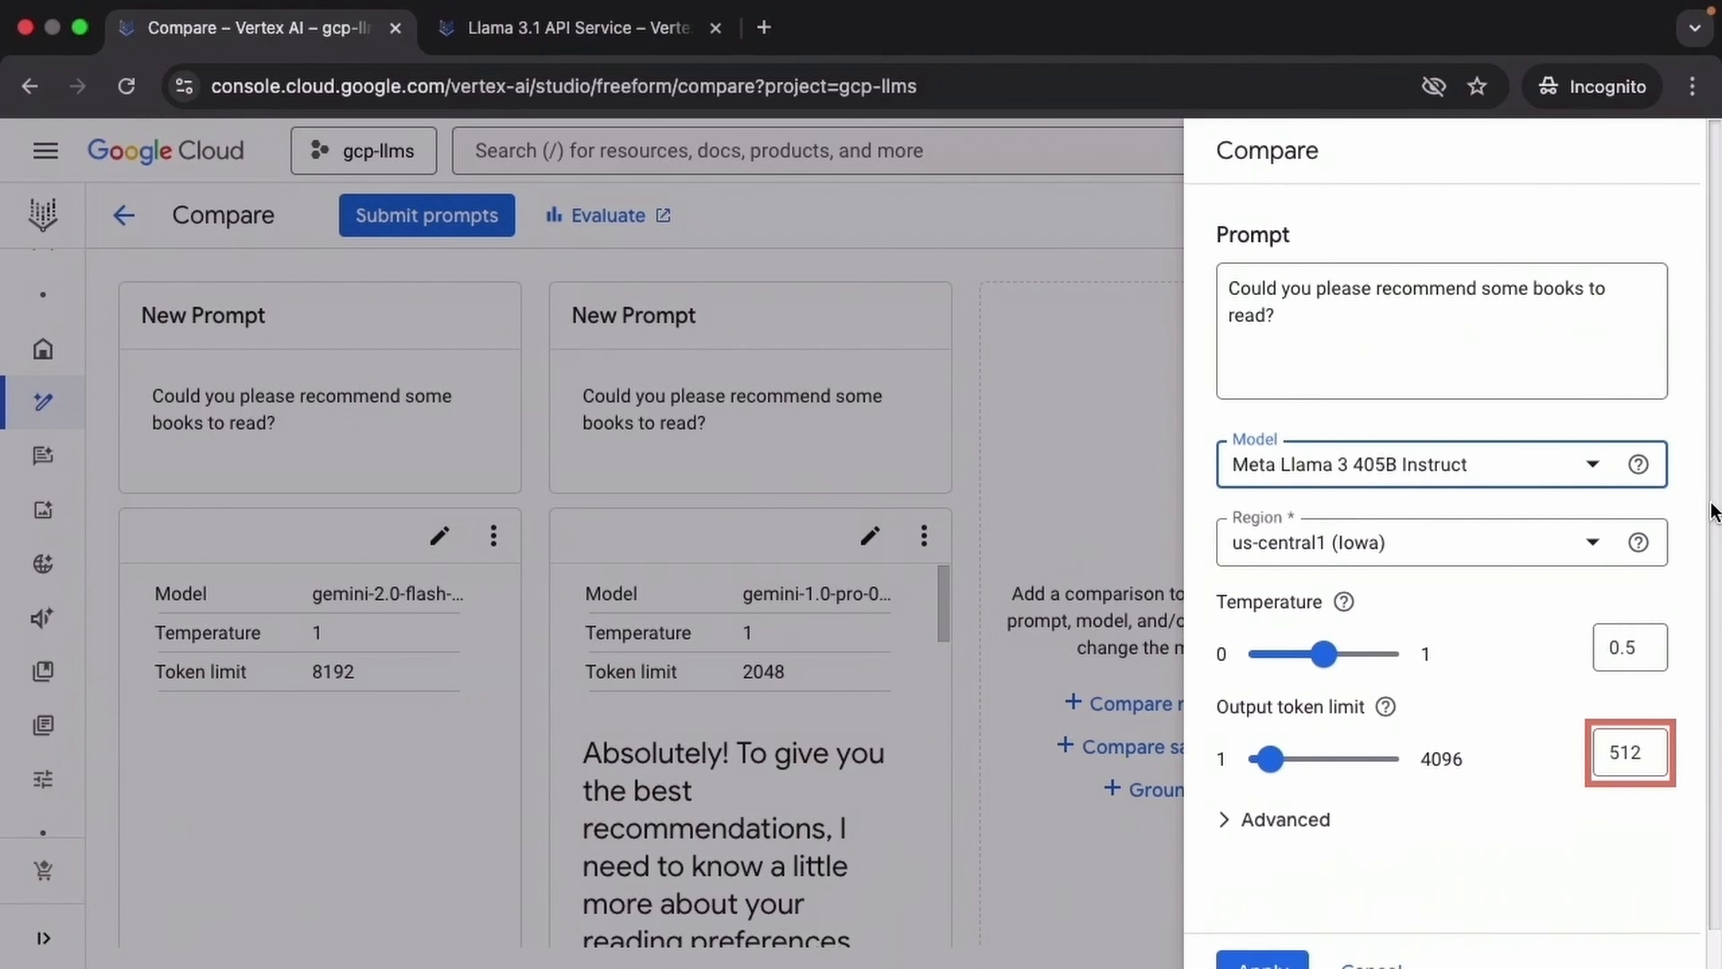
scroll(1710, 510, down, 1)
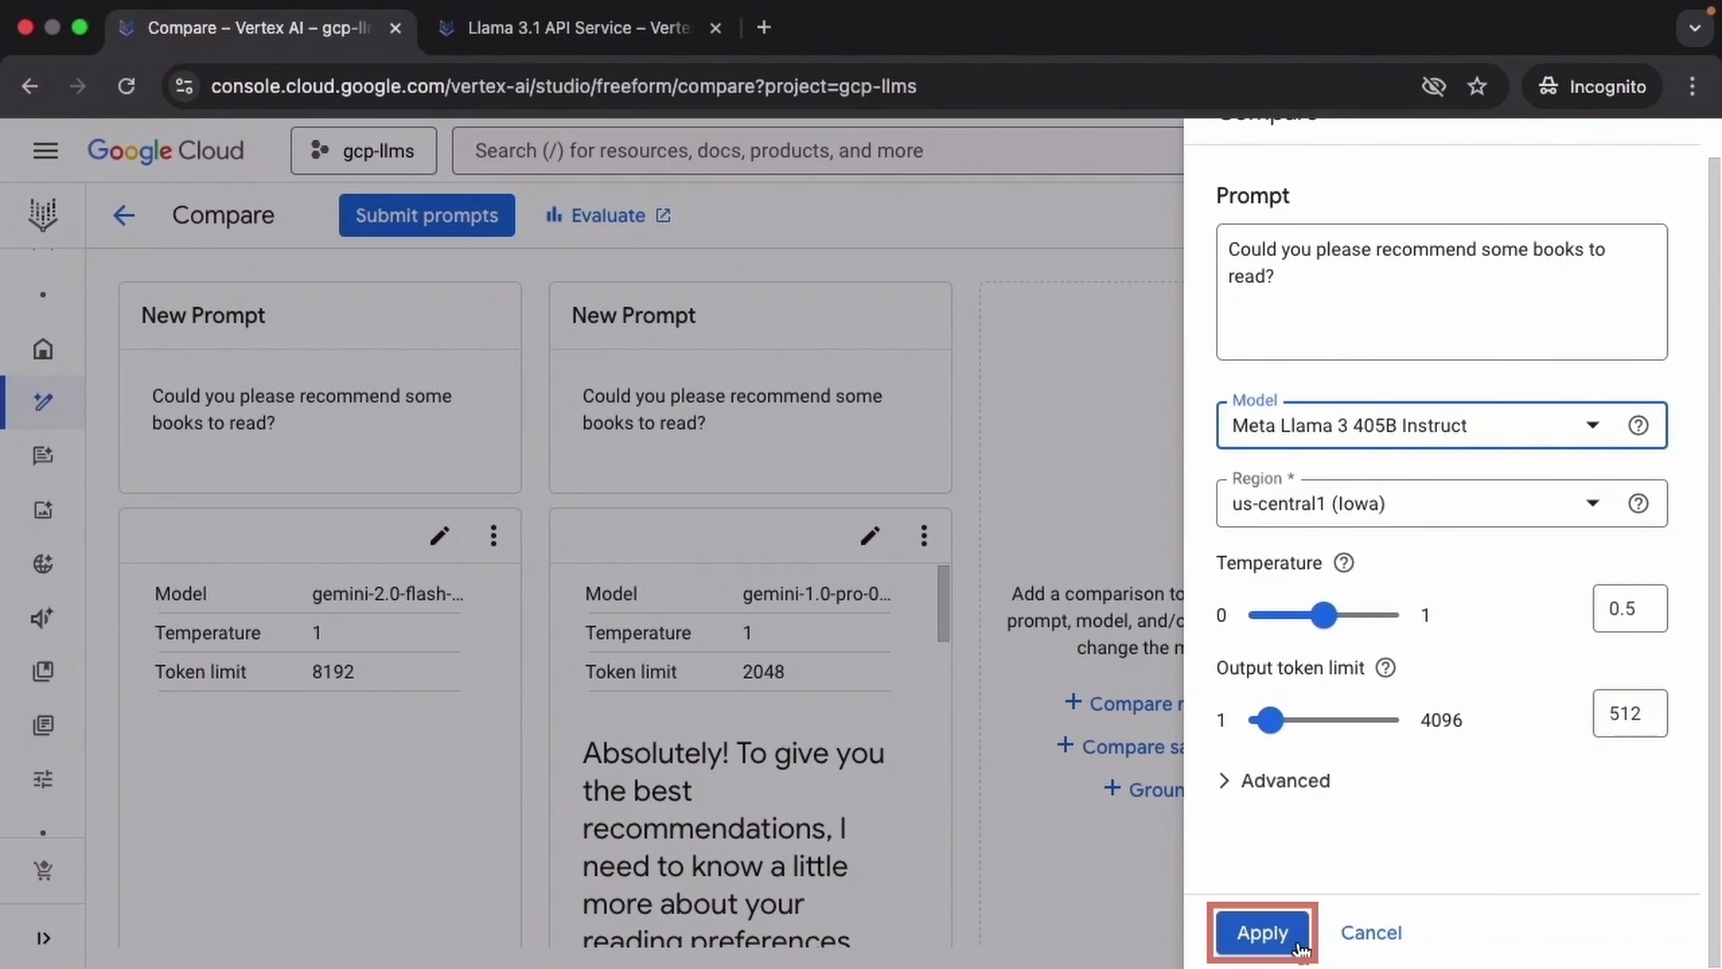
click(1262, 933)
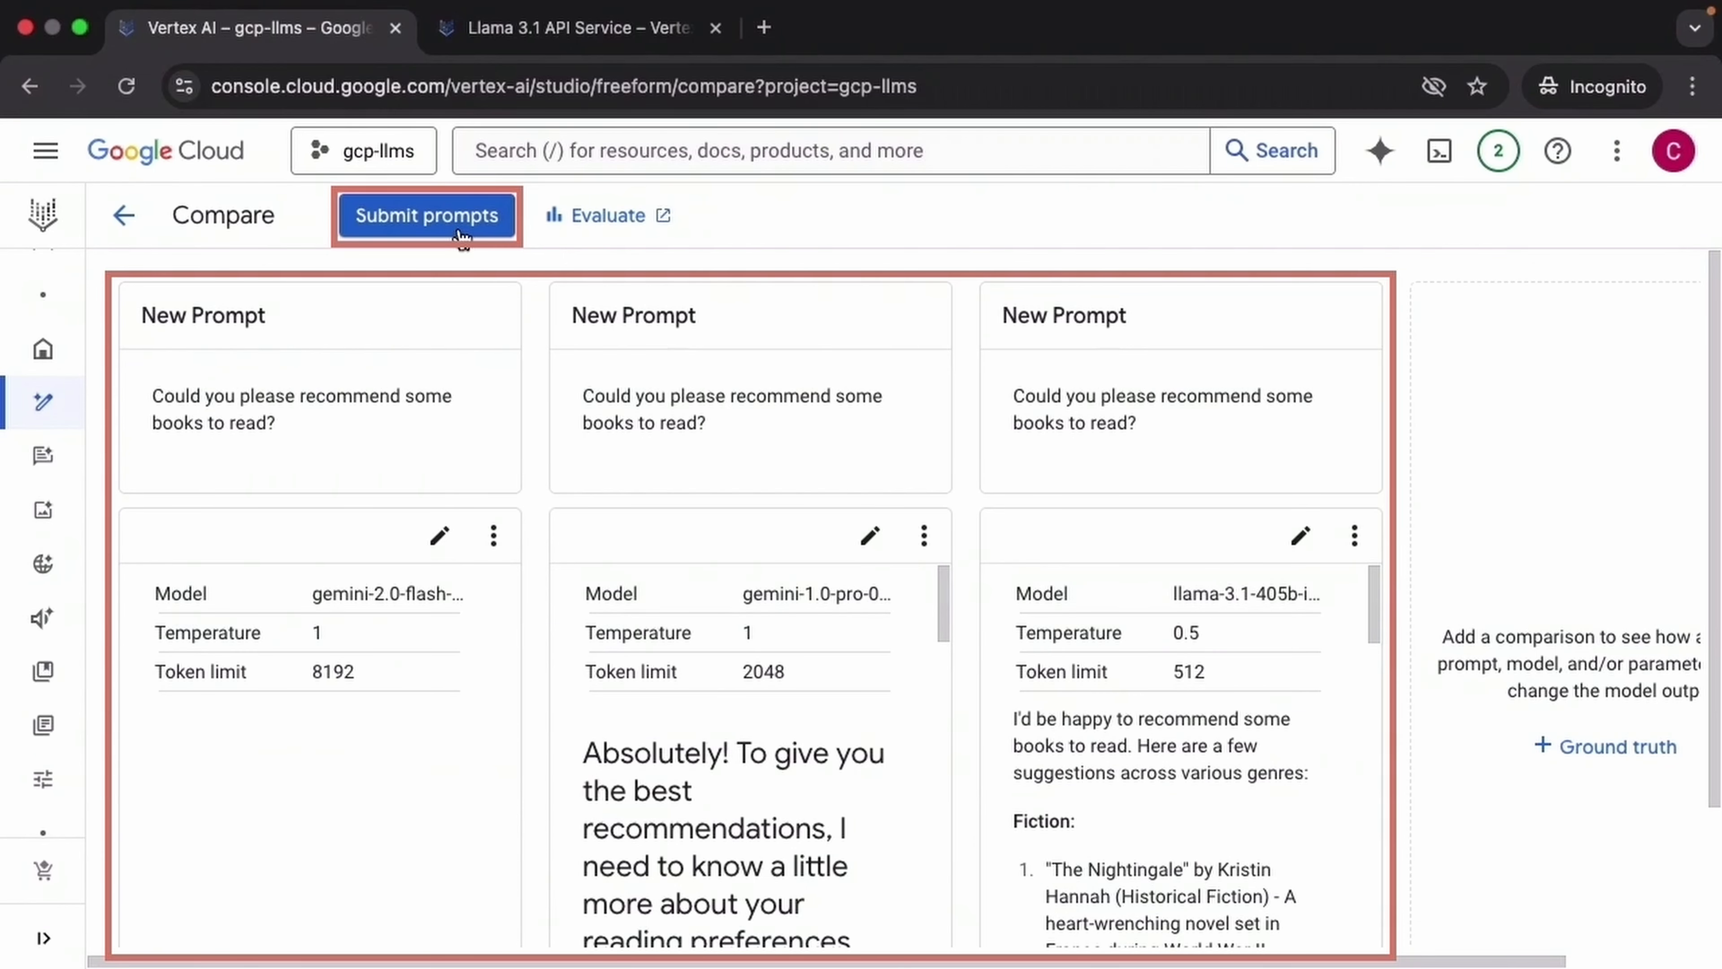
Submit the three book recommendation prompts together and read through each model's full response.
click(461, 236)
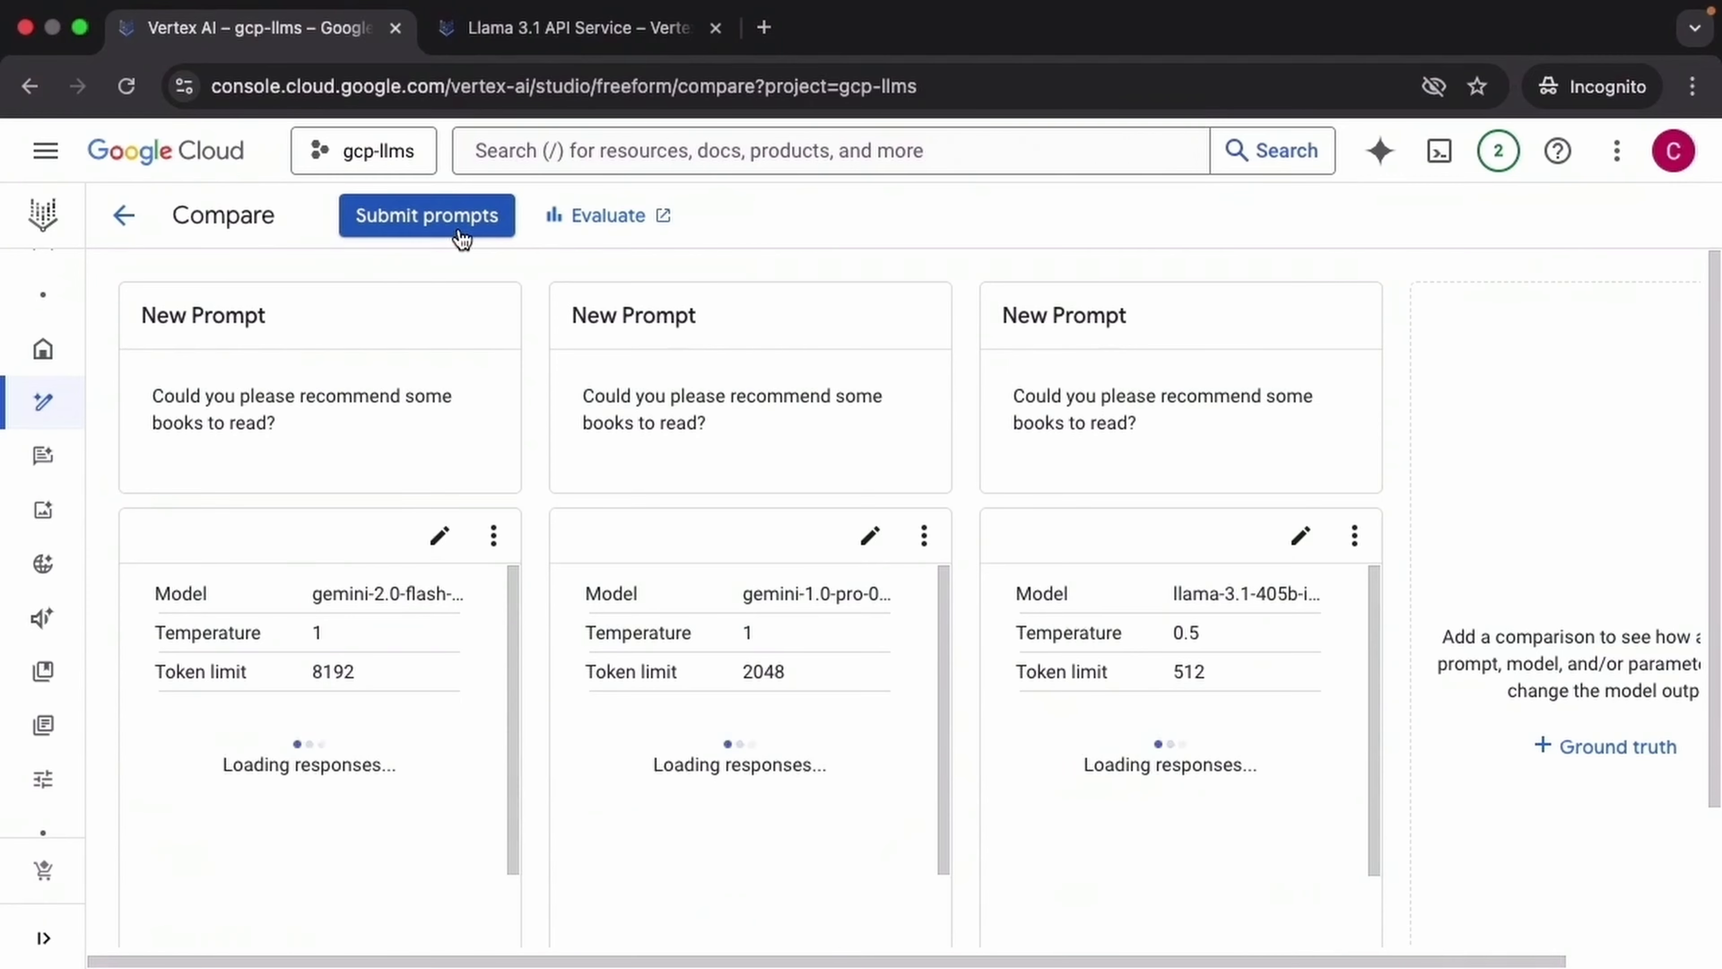
scroll(1546, 505, down, 3)
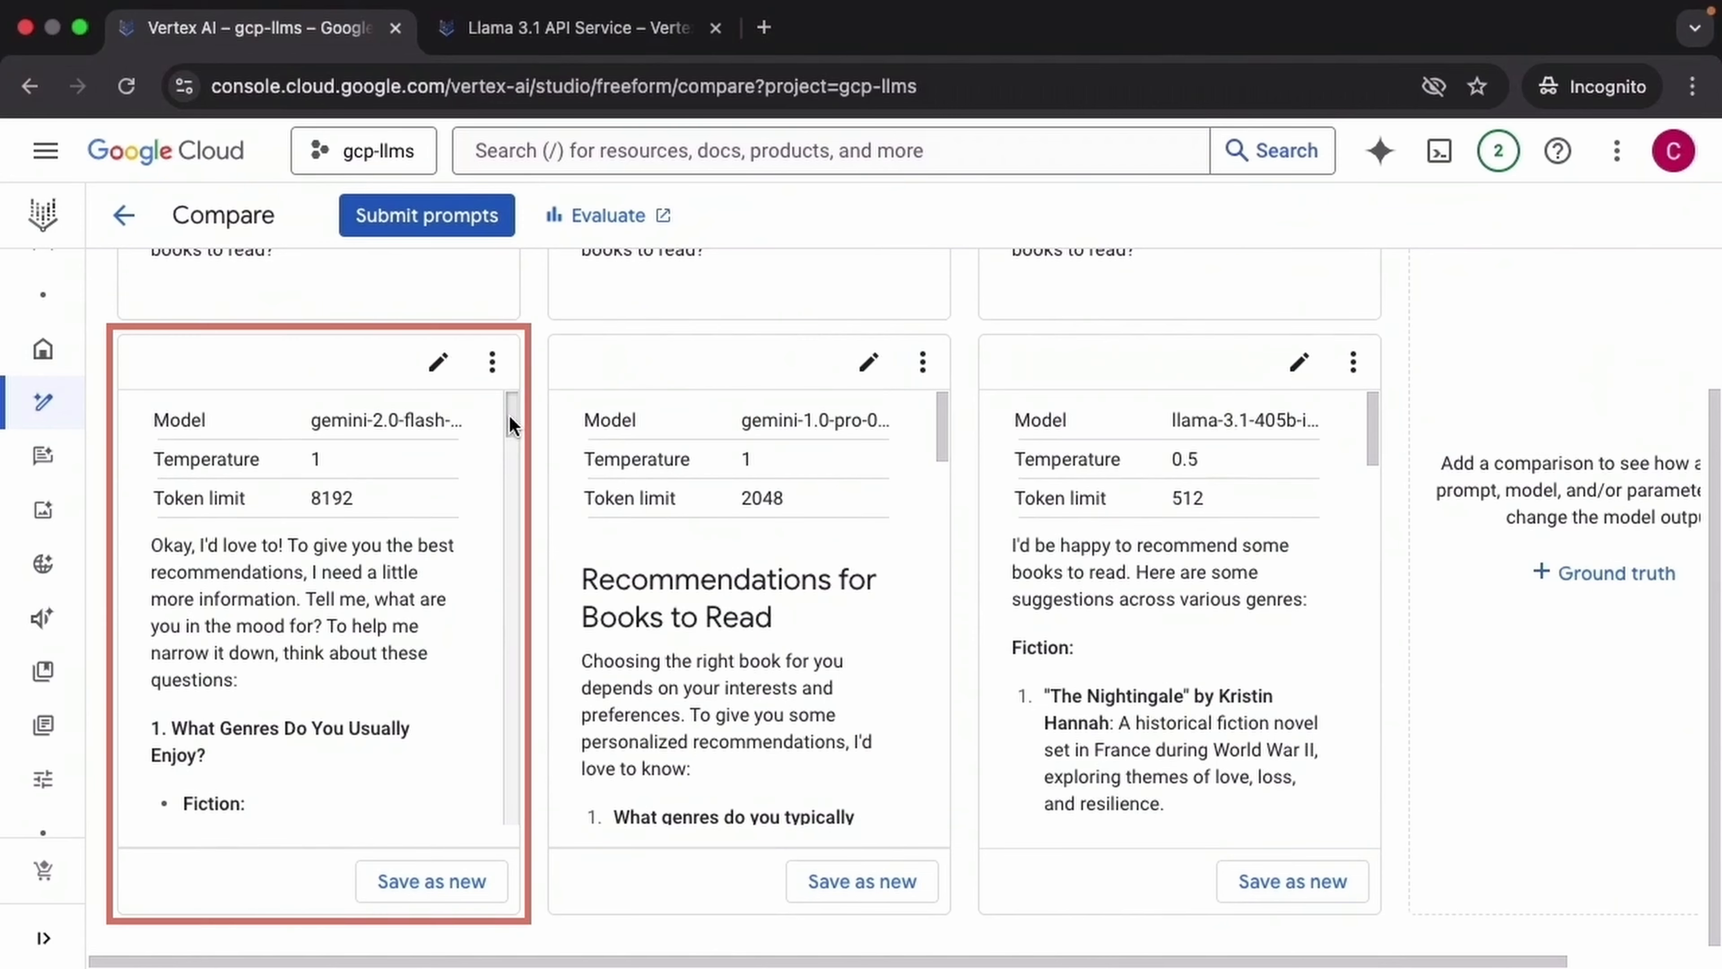
drag(508, 413, 528, 845)
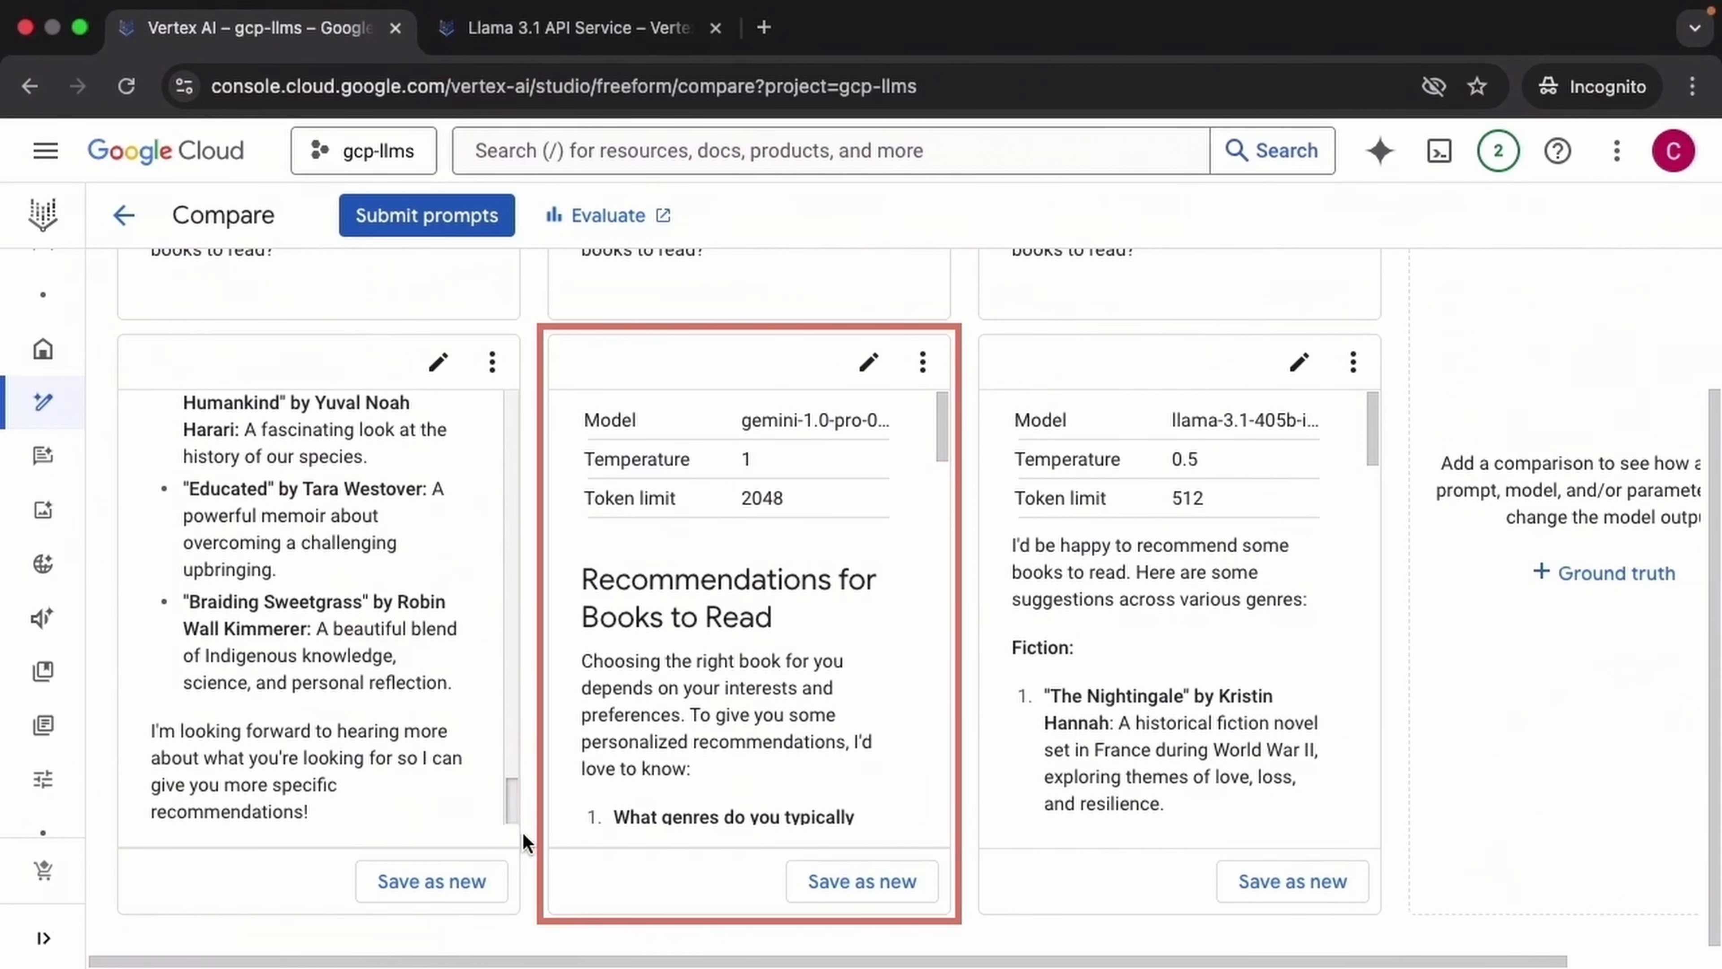
drag(528, 845, 518, 381)
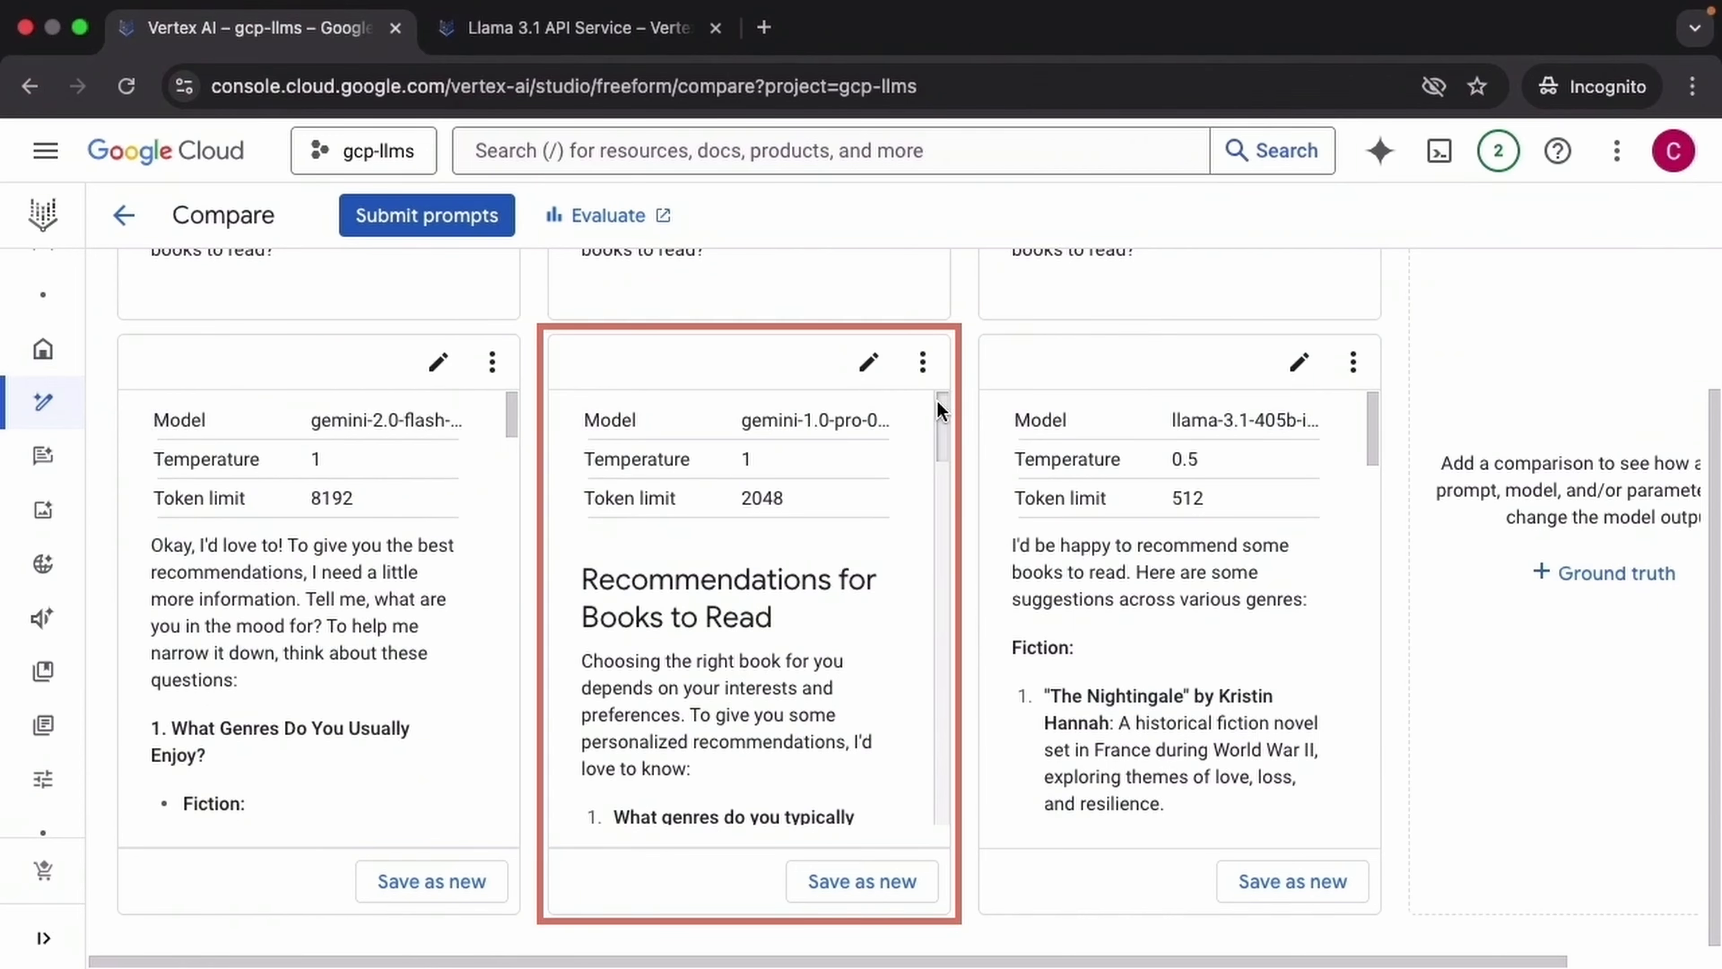
drag(939, 409, 962, 795)
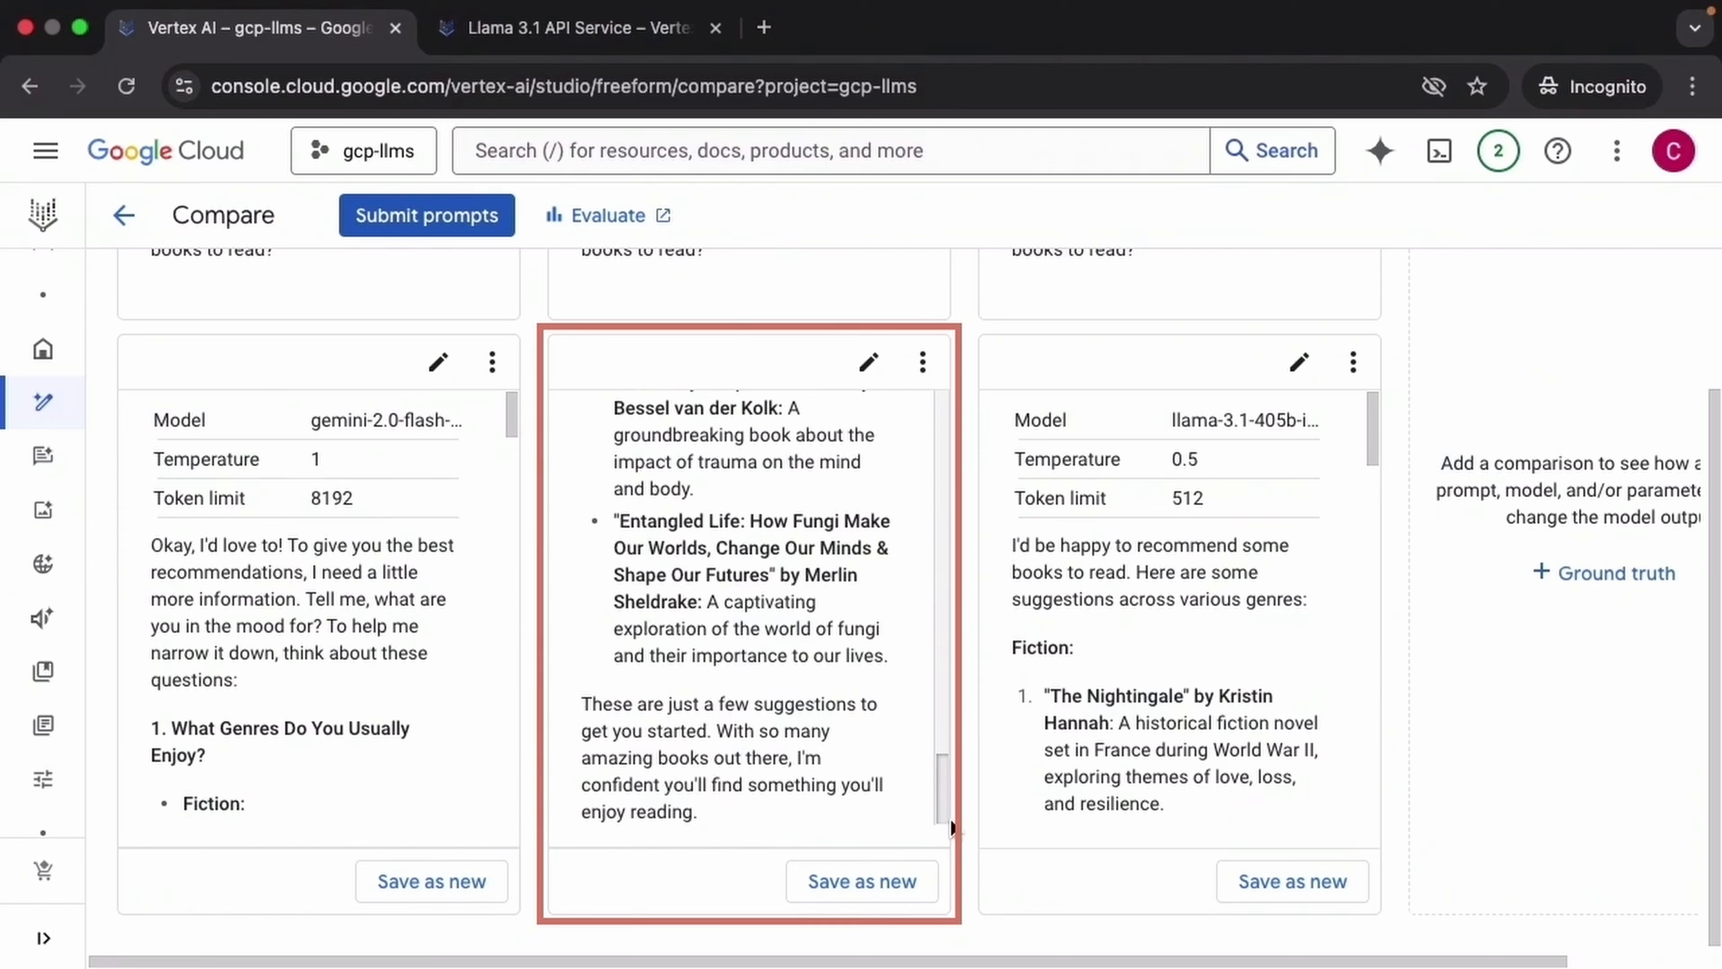
drag(952, 824, 944, 377)
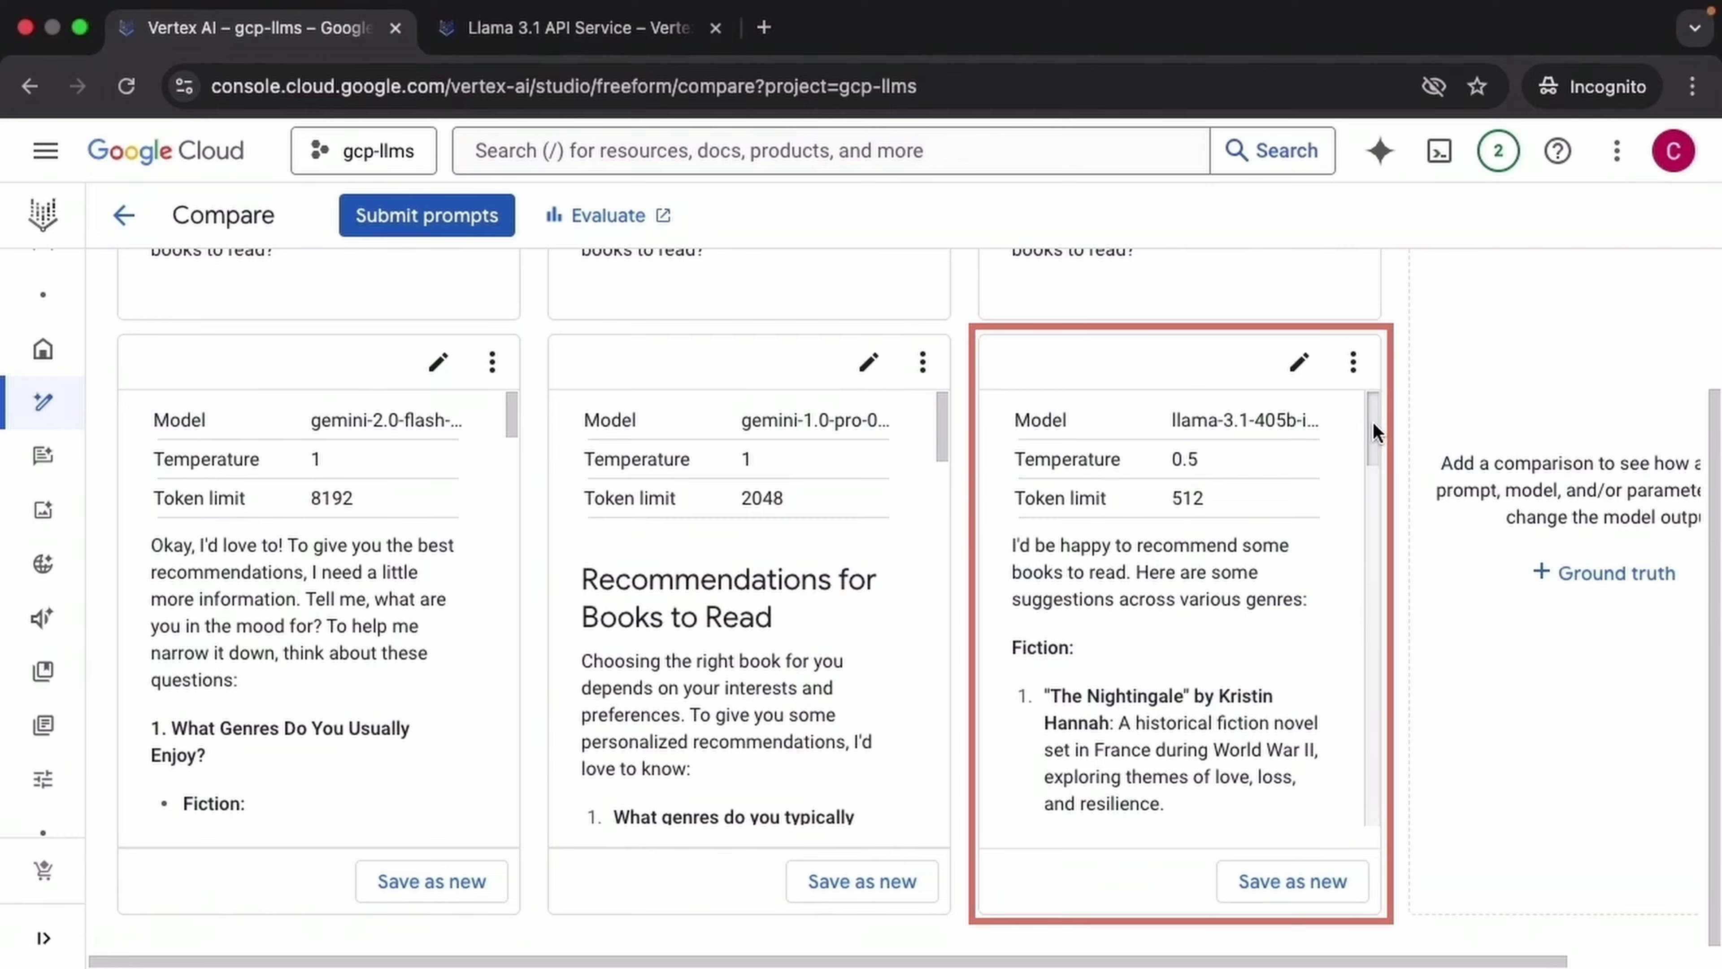
drag(1372, 422, 1395, 848)
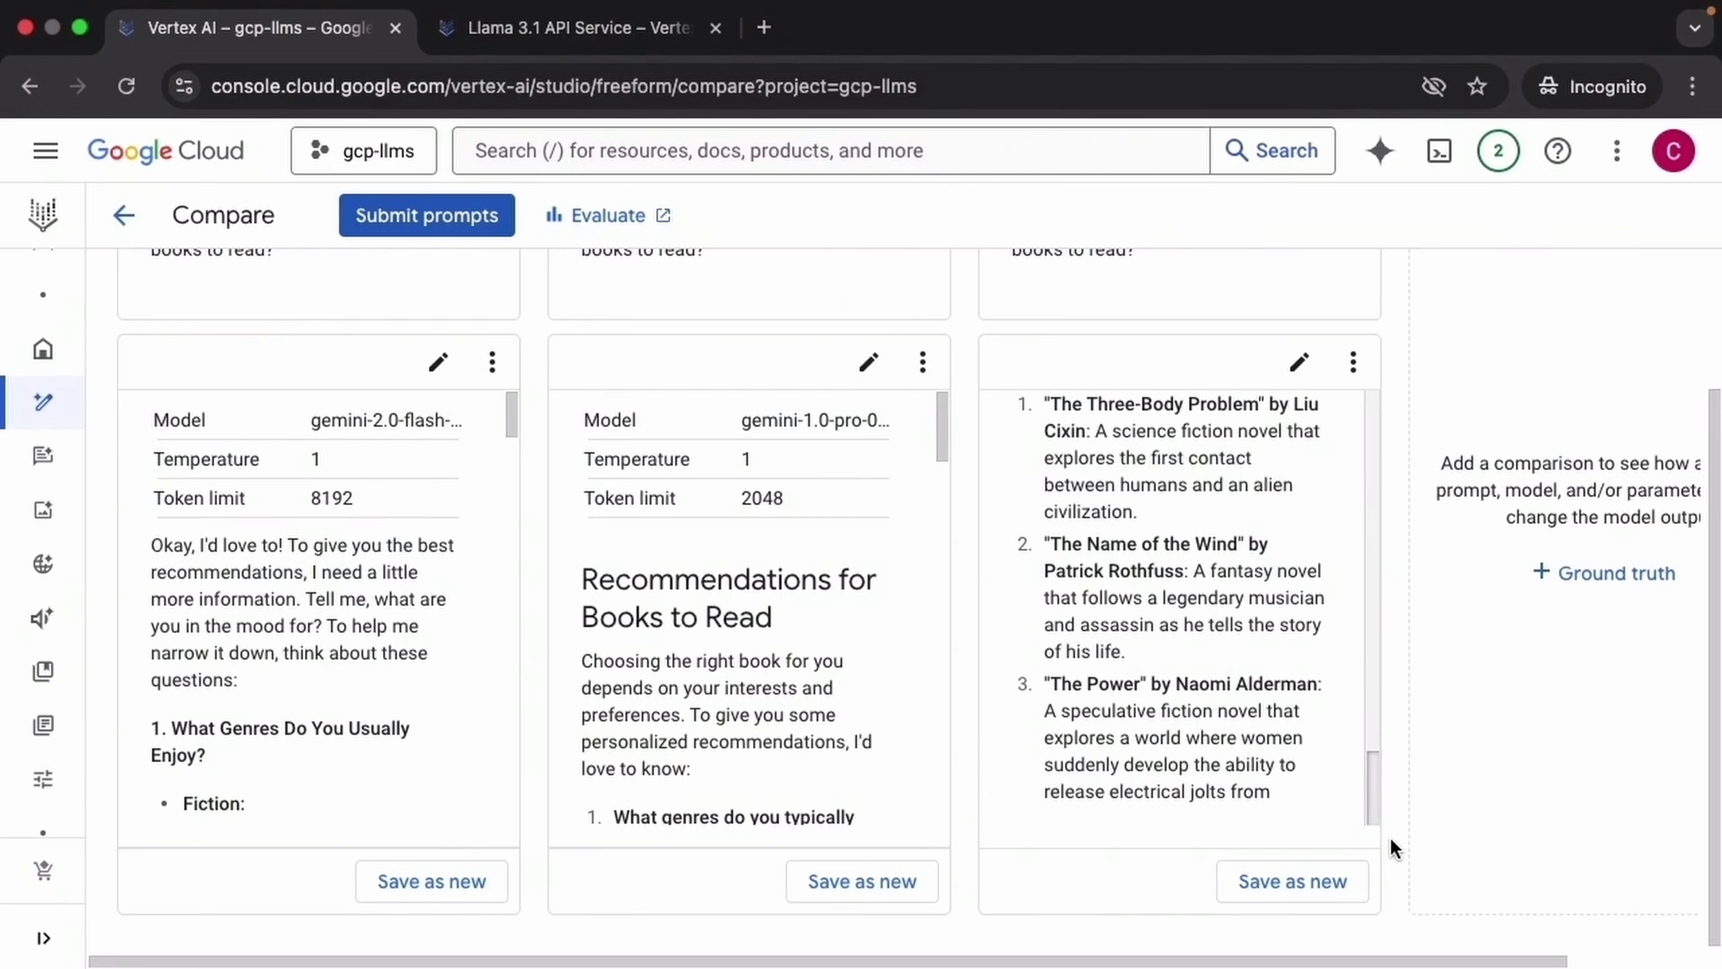
drag(1390, 839, 1379, 400)
drag(1715, 402, 1717, 244)
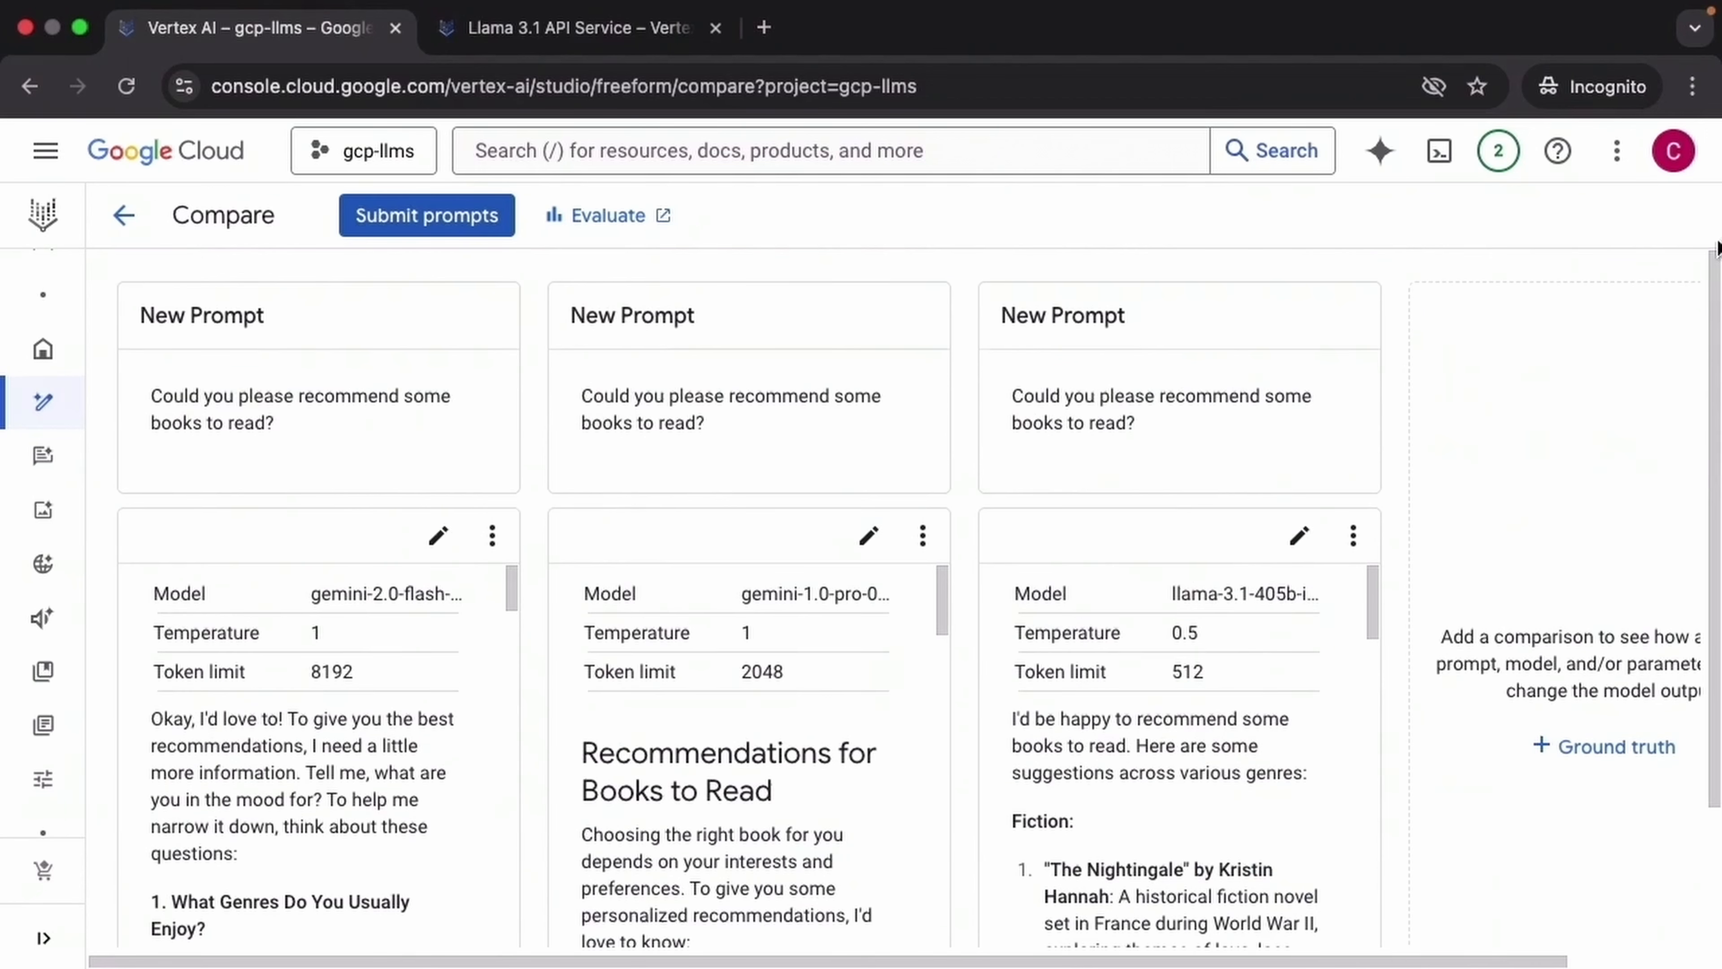
In Freeform, ask "I am working on a Django app. How do I create a new URL path at which a web page is rendered?", reviewing the response.
click(122, 224)
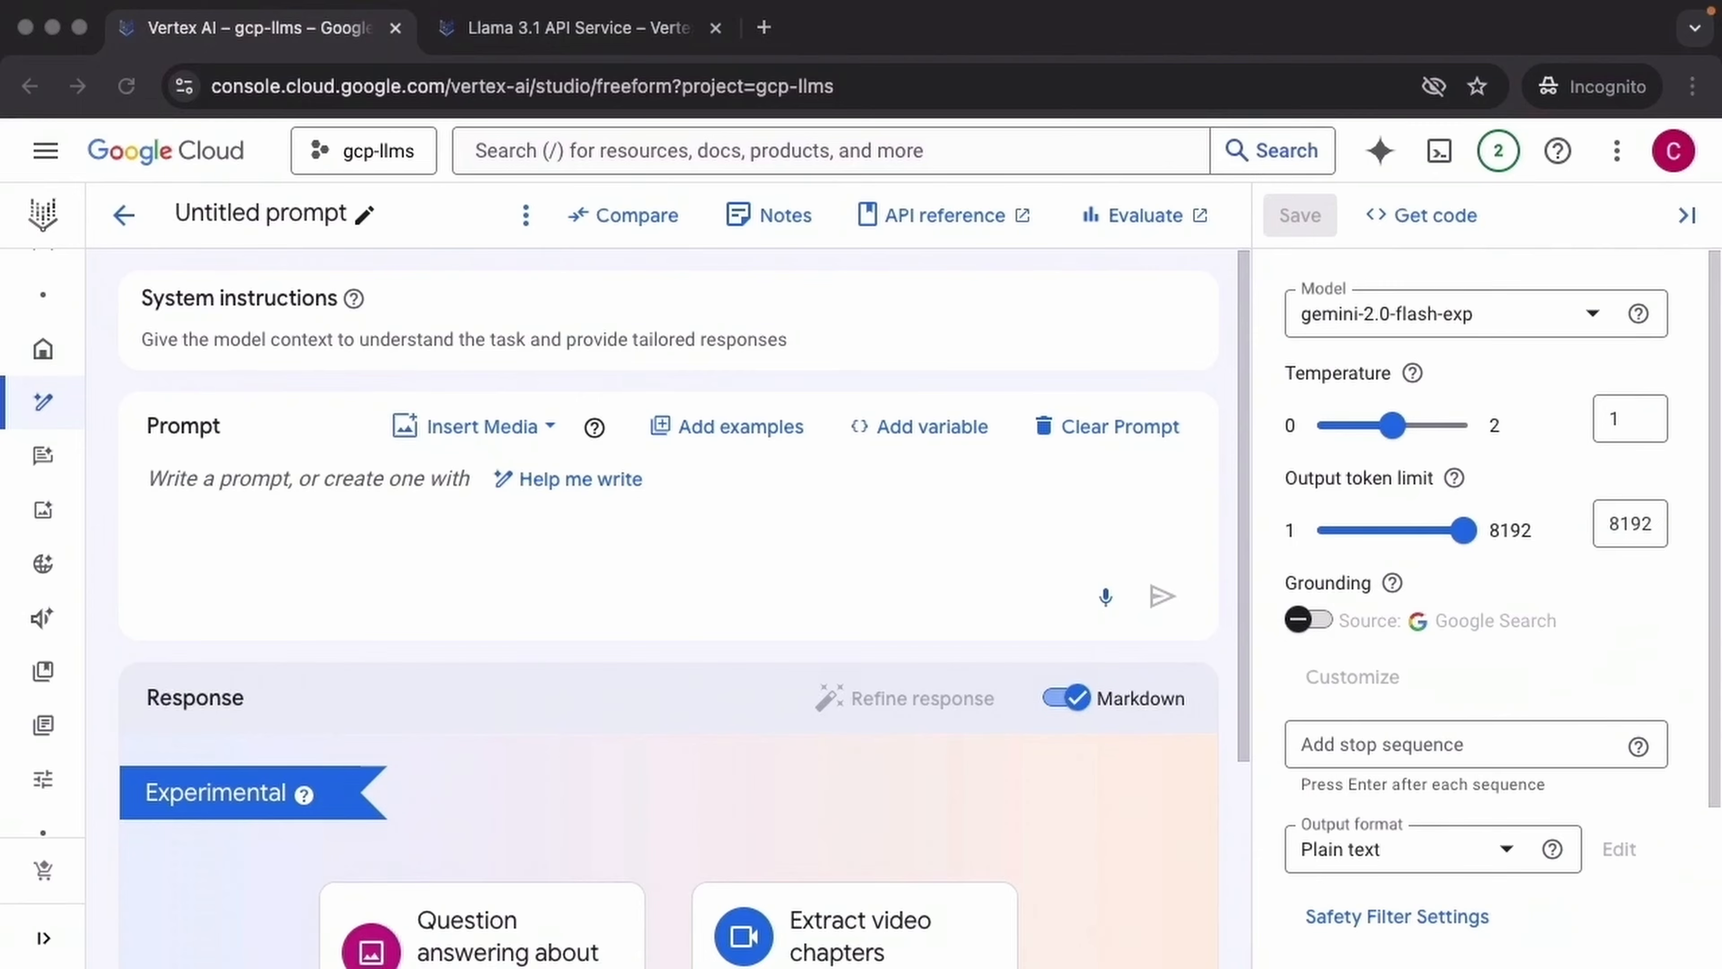
click(1597, 320)
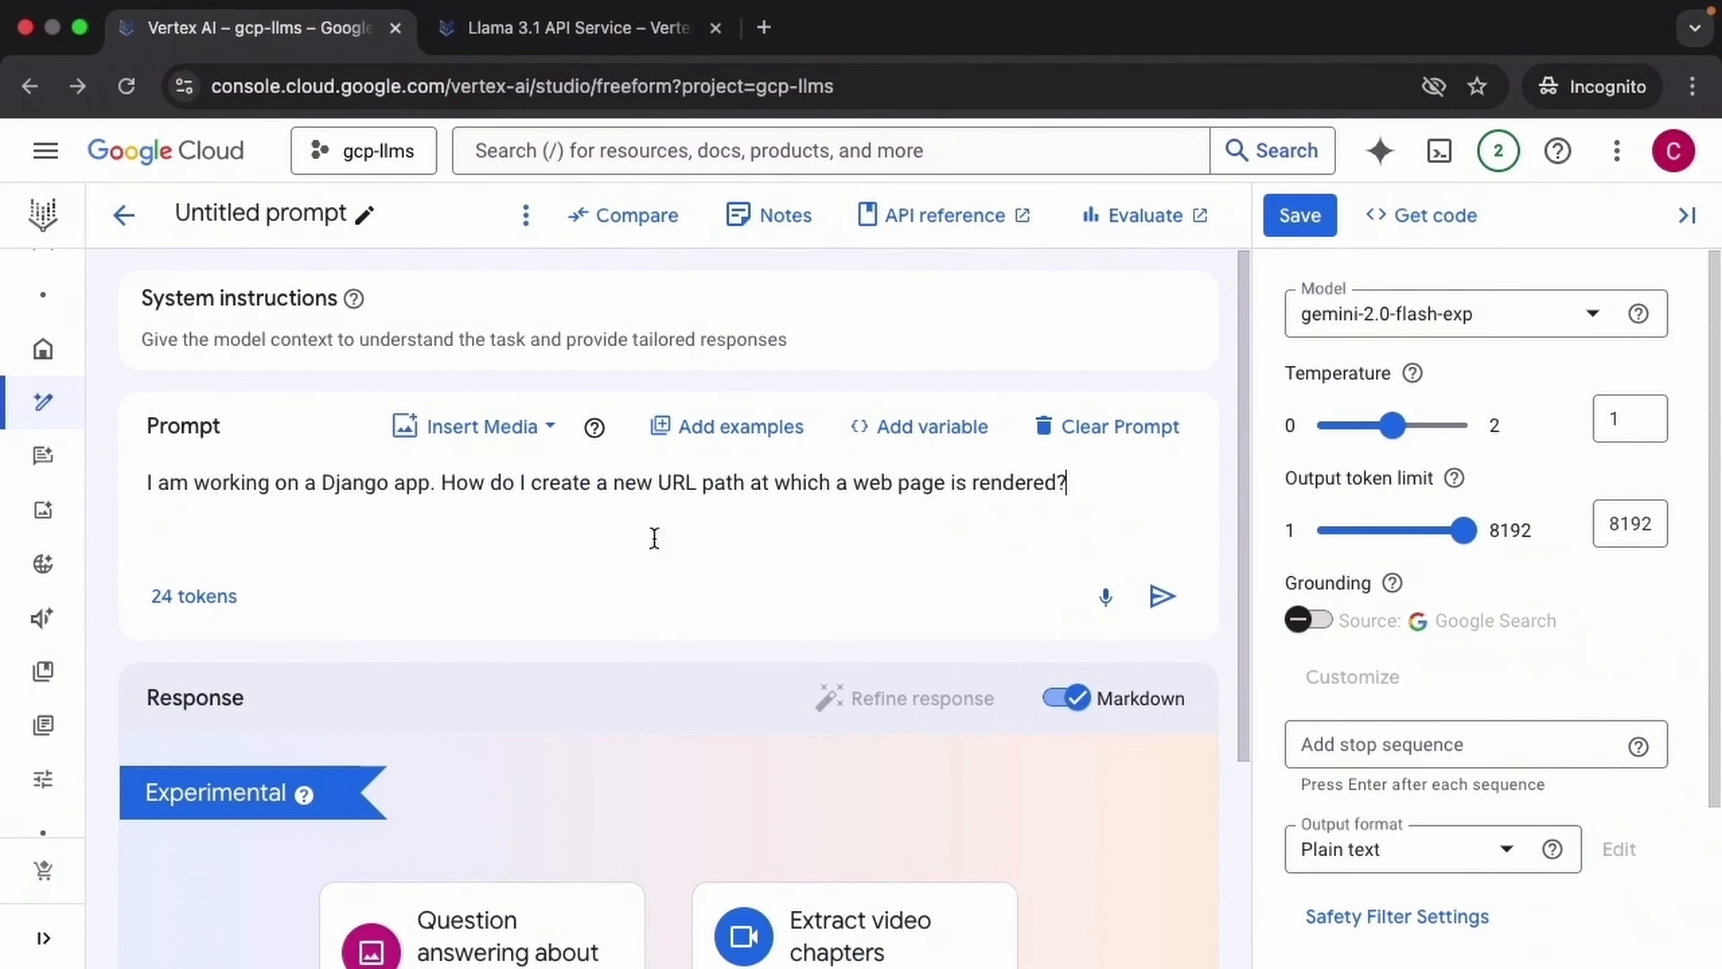
click(1161, 597)
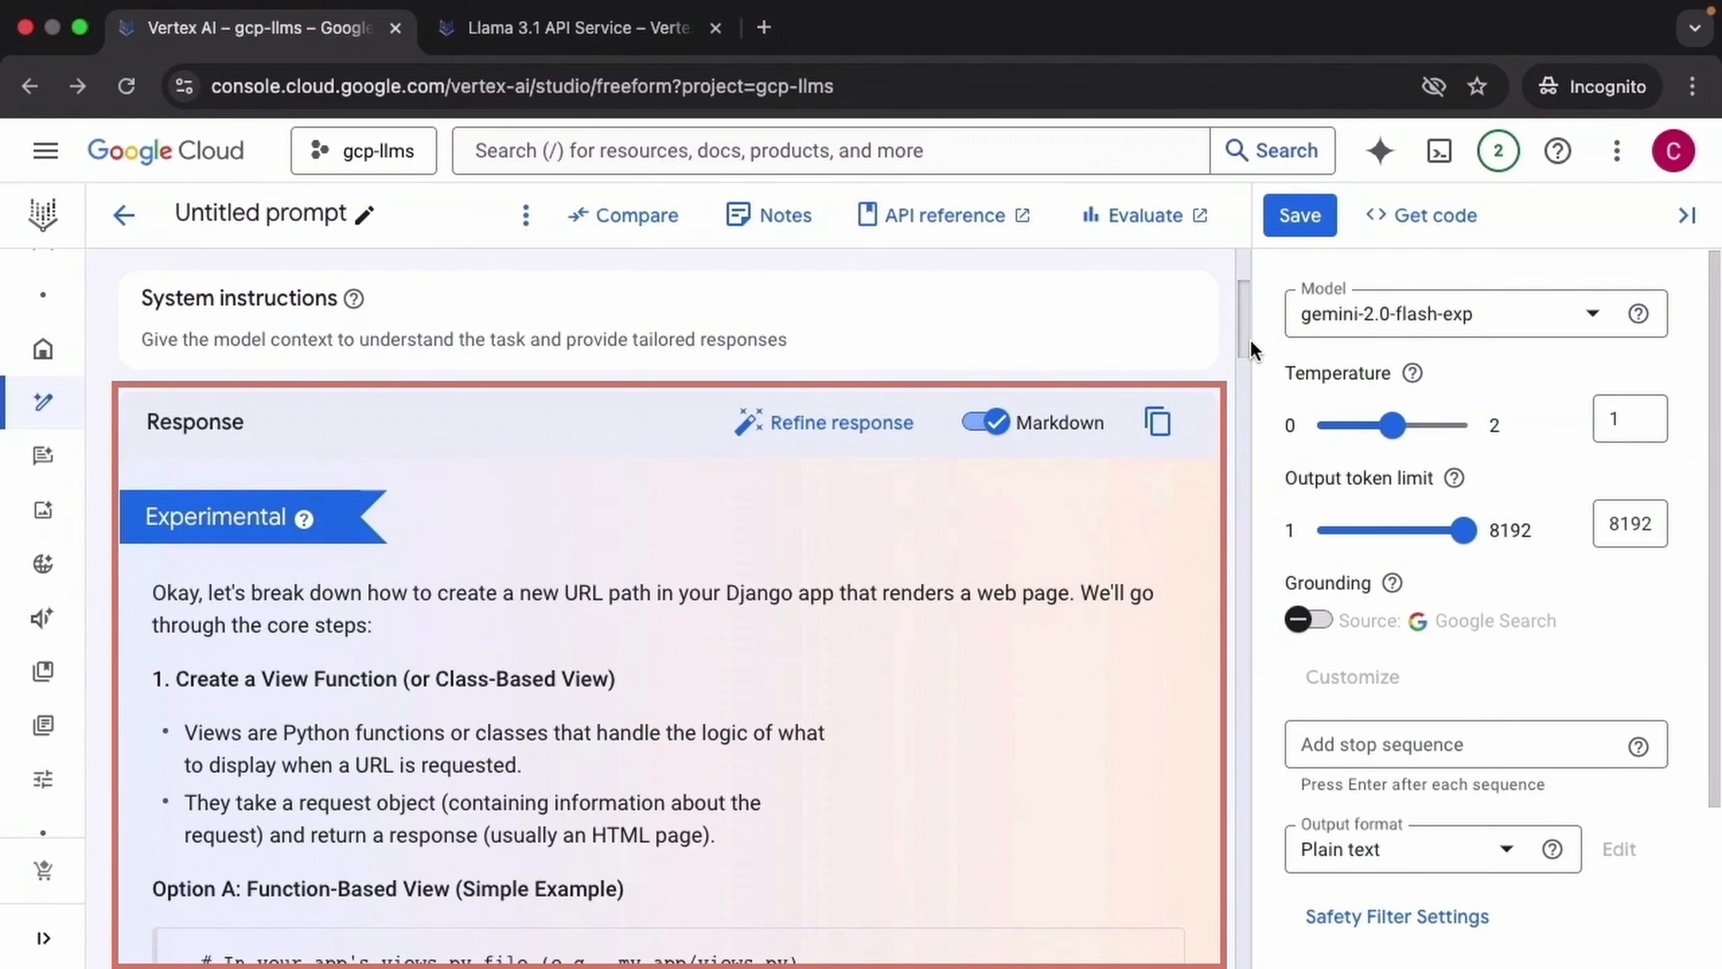
drag(1249, 337, 1253, 963)
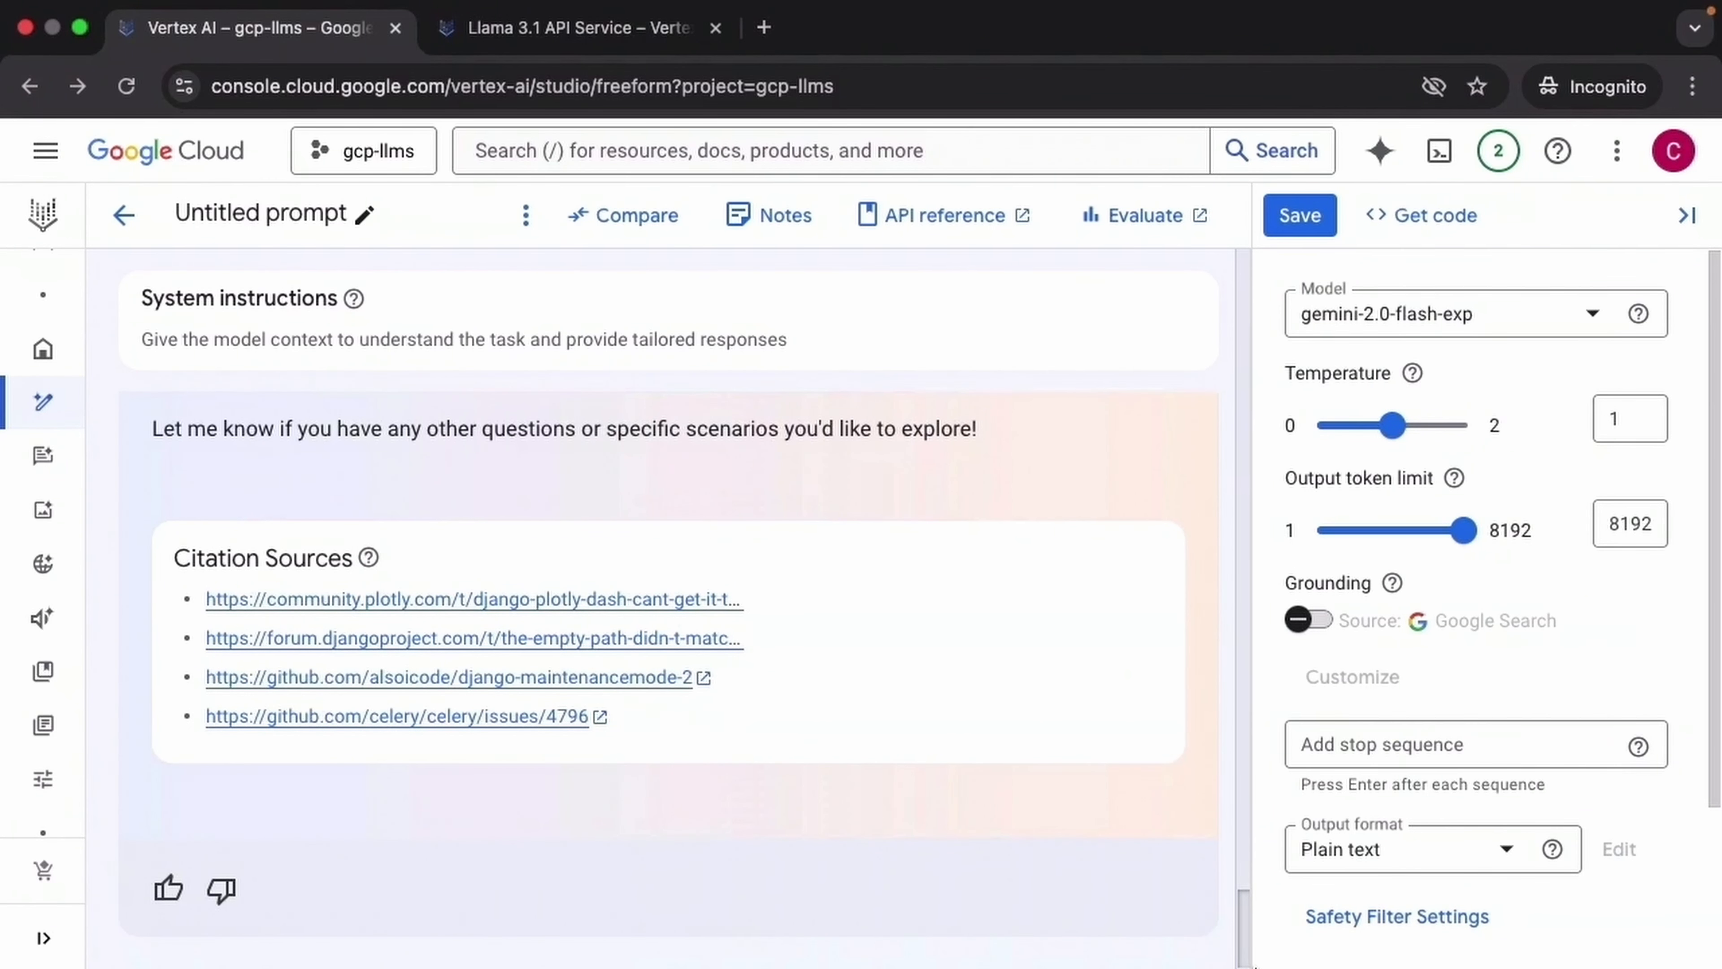
drag(1253, 963, 1247, 285)
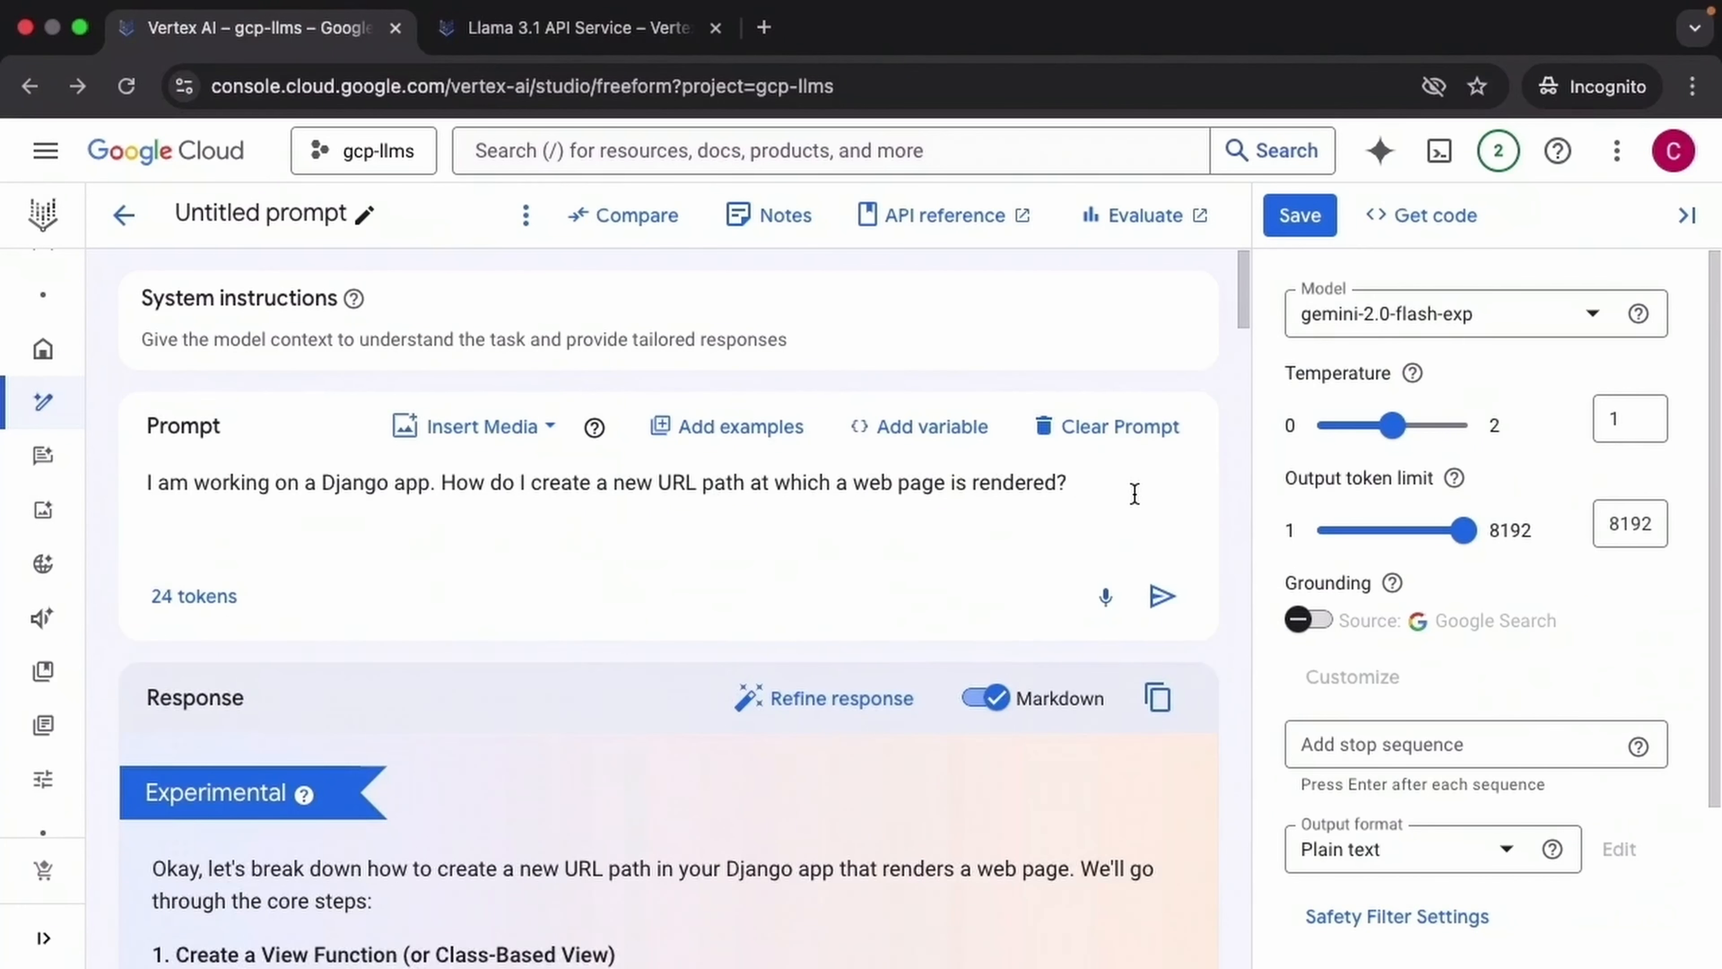
Clear the prompt and set the system instructions to "I am working on a Django application. Please respond to all queries in this context.".
click(1116, 441)
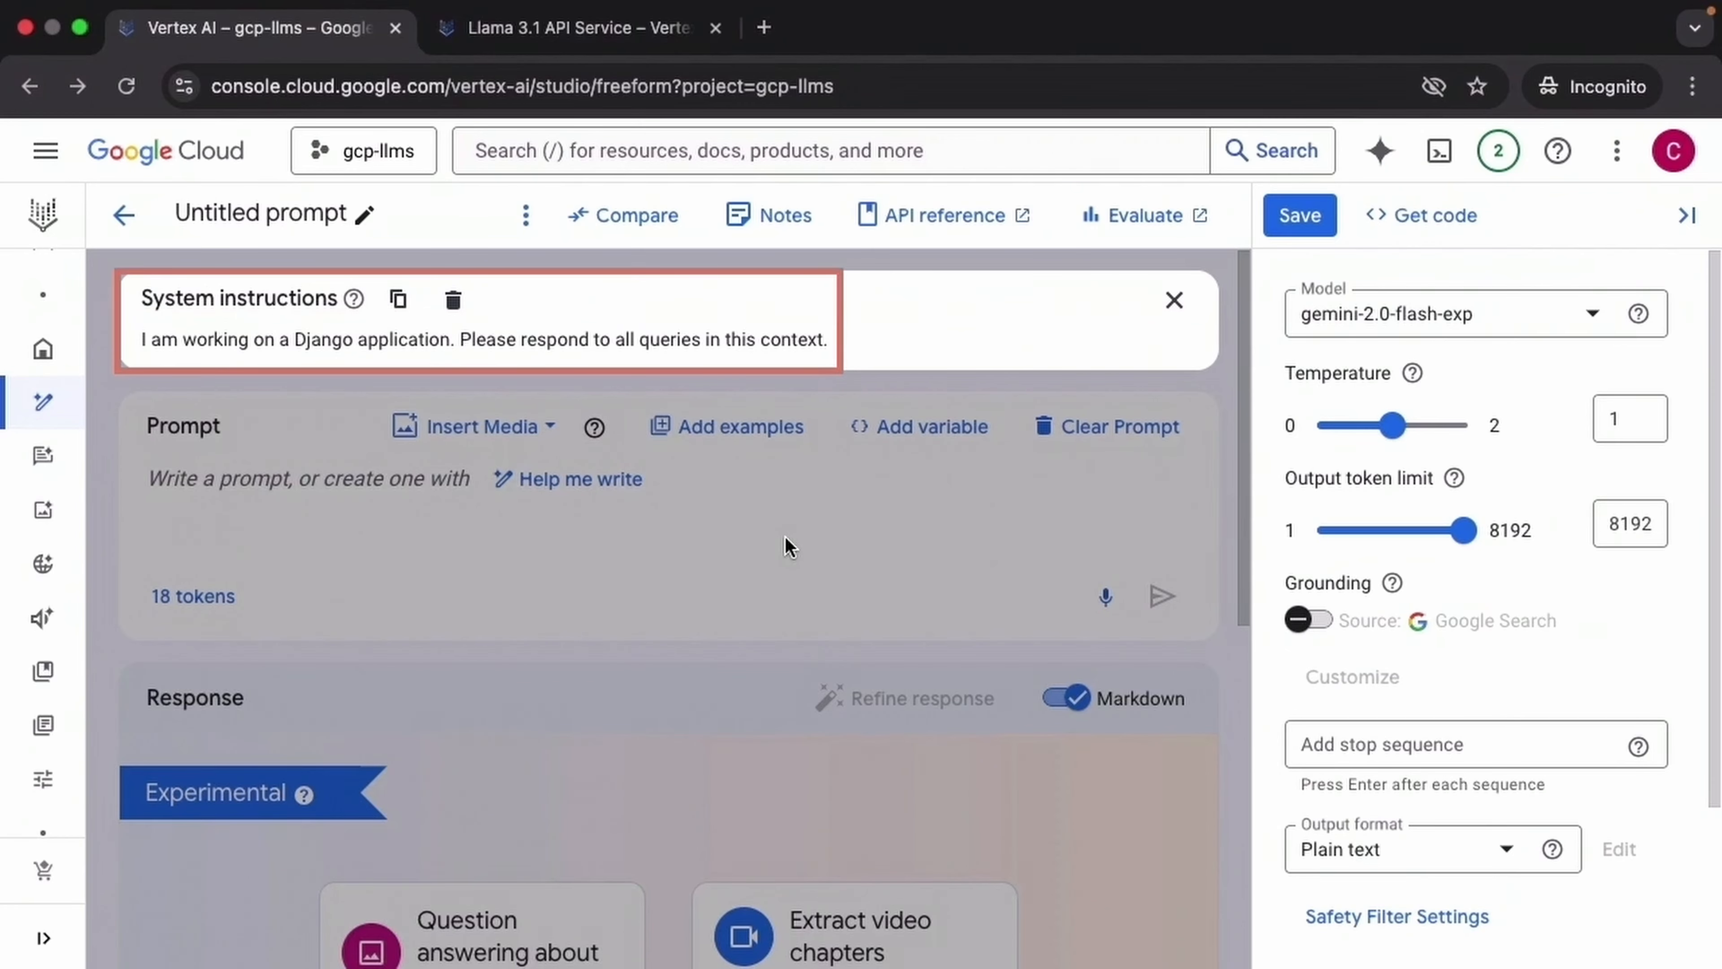
click(785, 543)
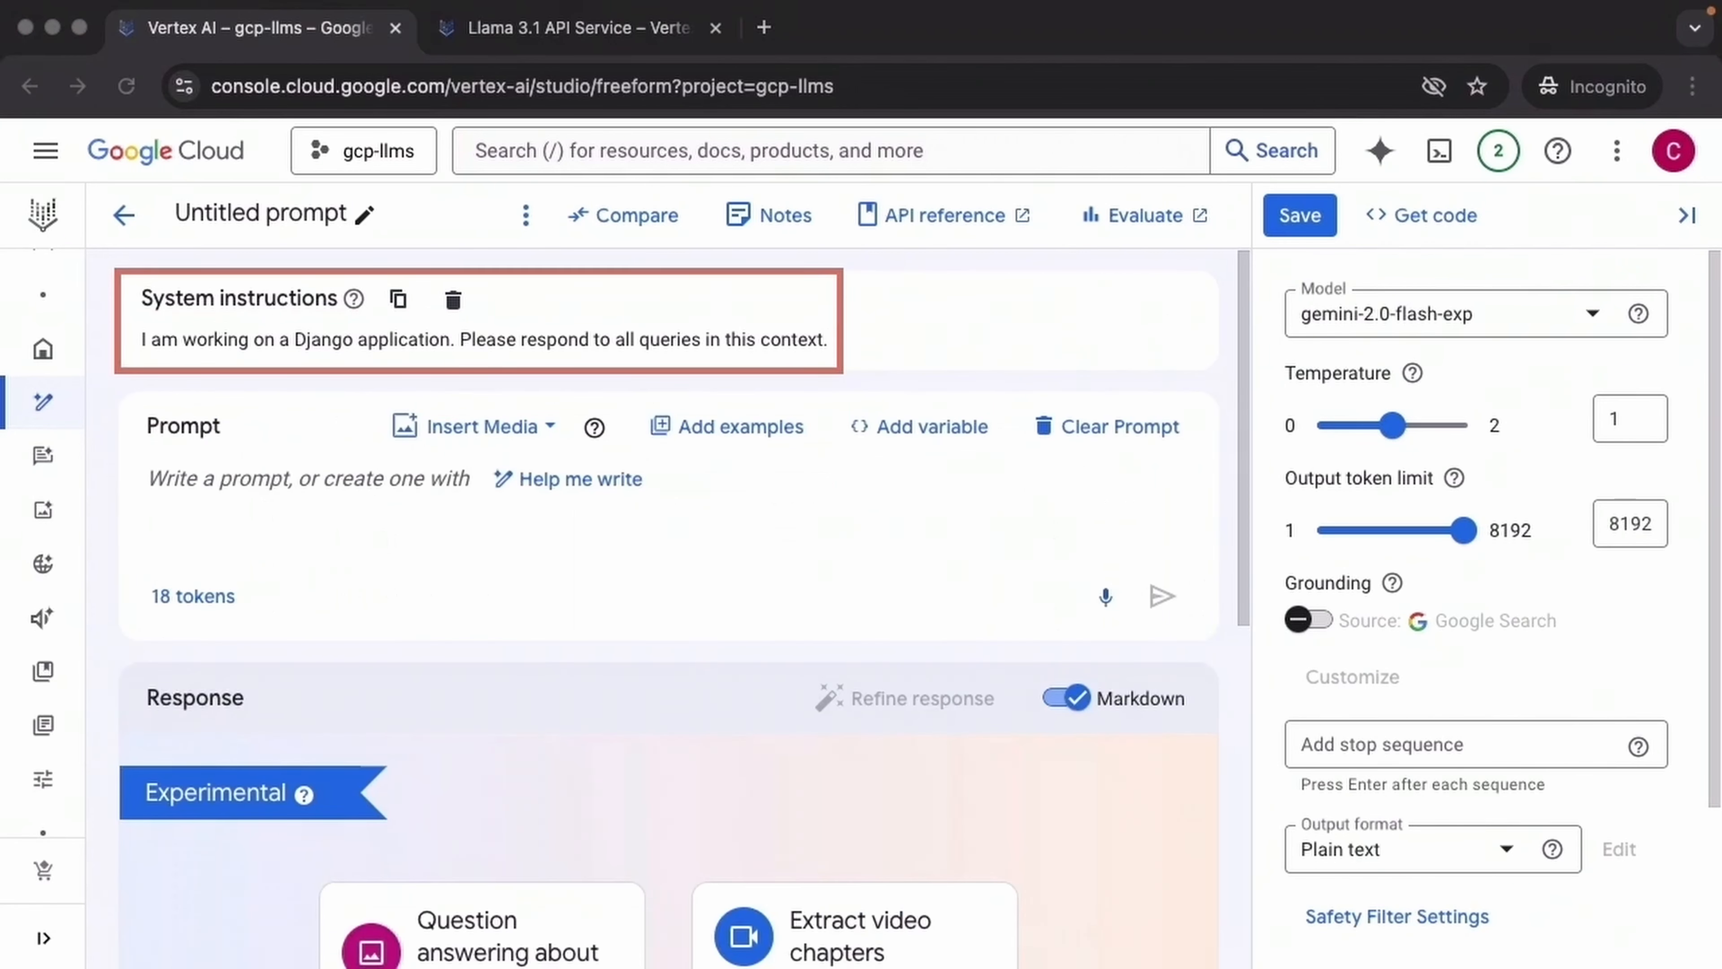
Ask "How do I create a custom model field and when would I need to use one?" and read through the whole response.
click(650, 491)
text(How do I create a custom model field and when would I need to use one?)
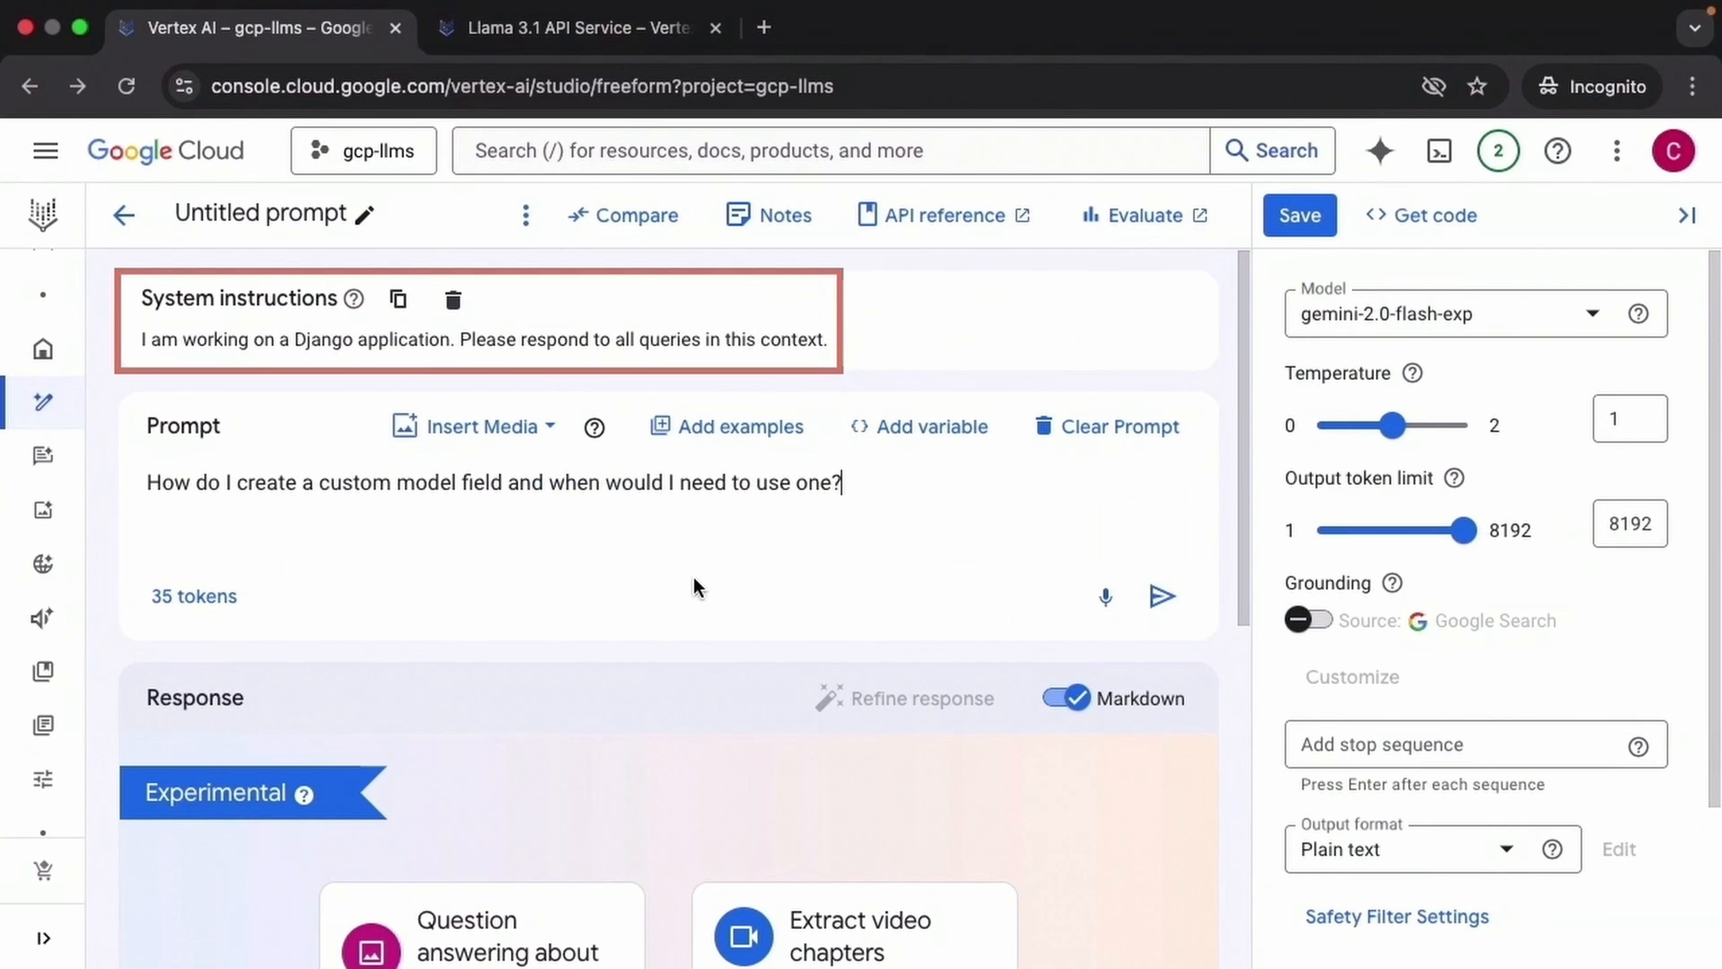
click(1163, 598)
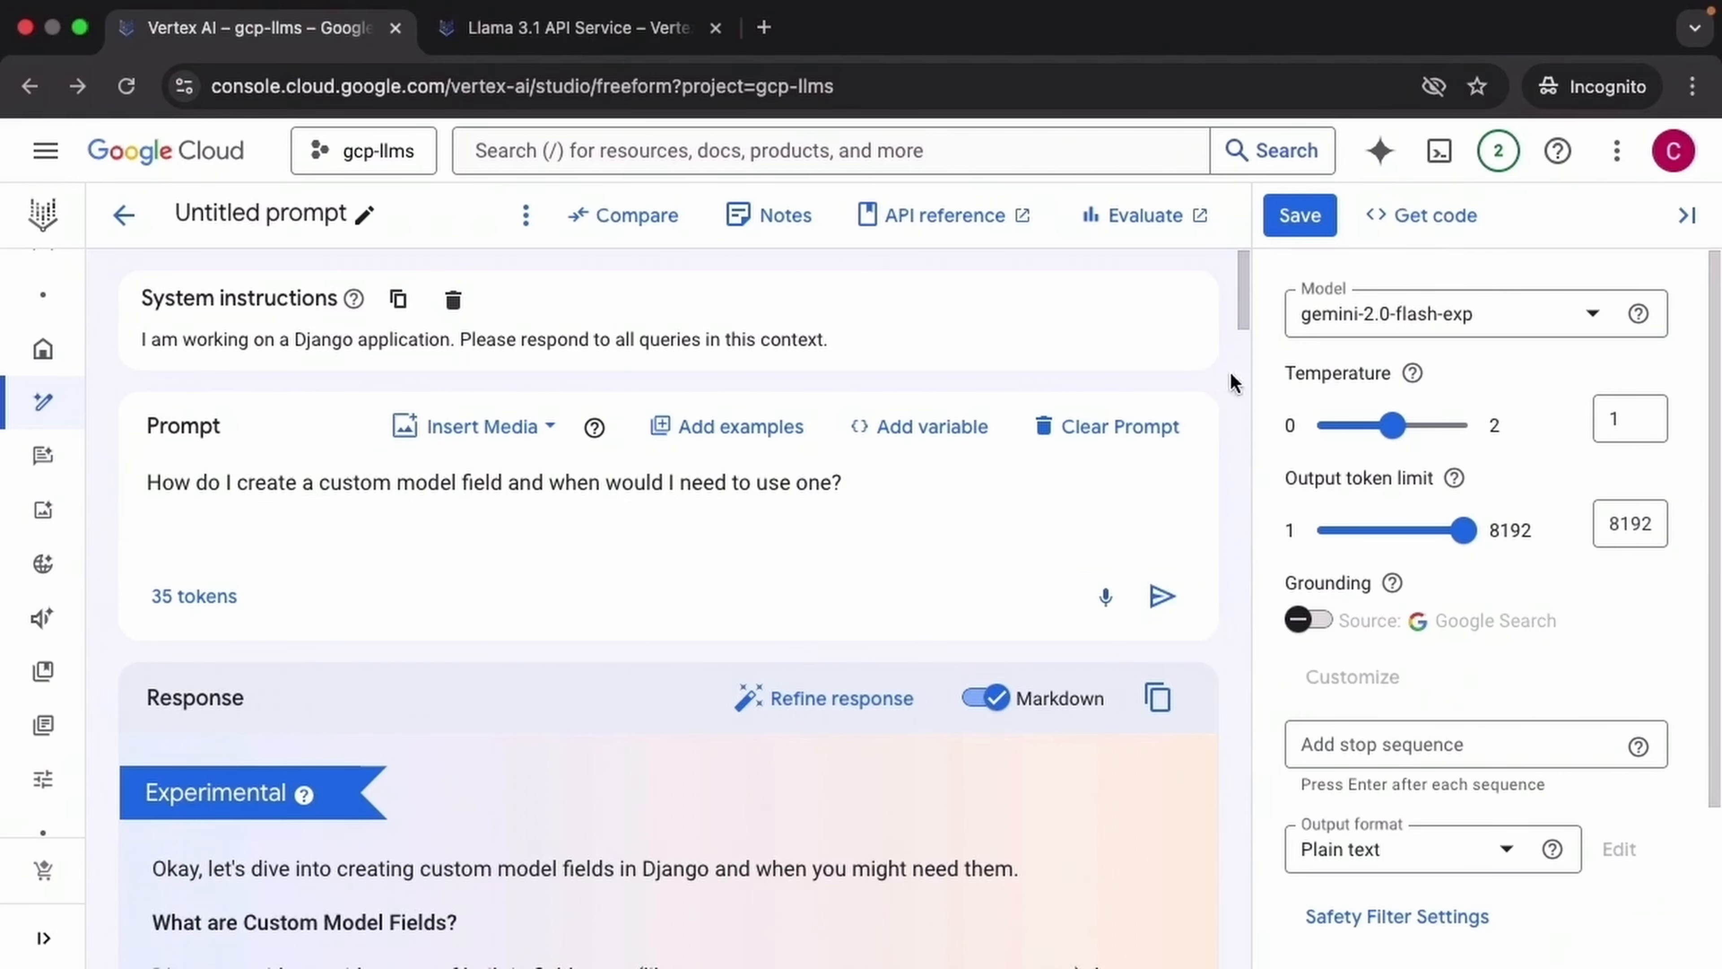
drag(1245, 313, 1247, 341)
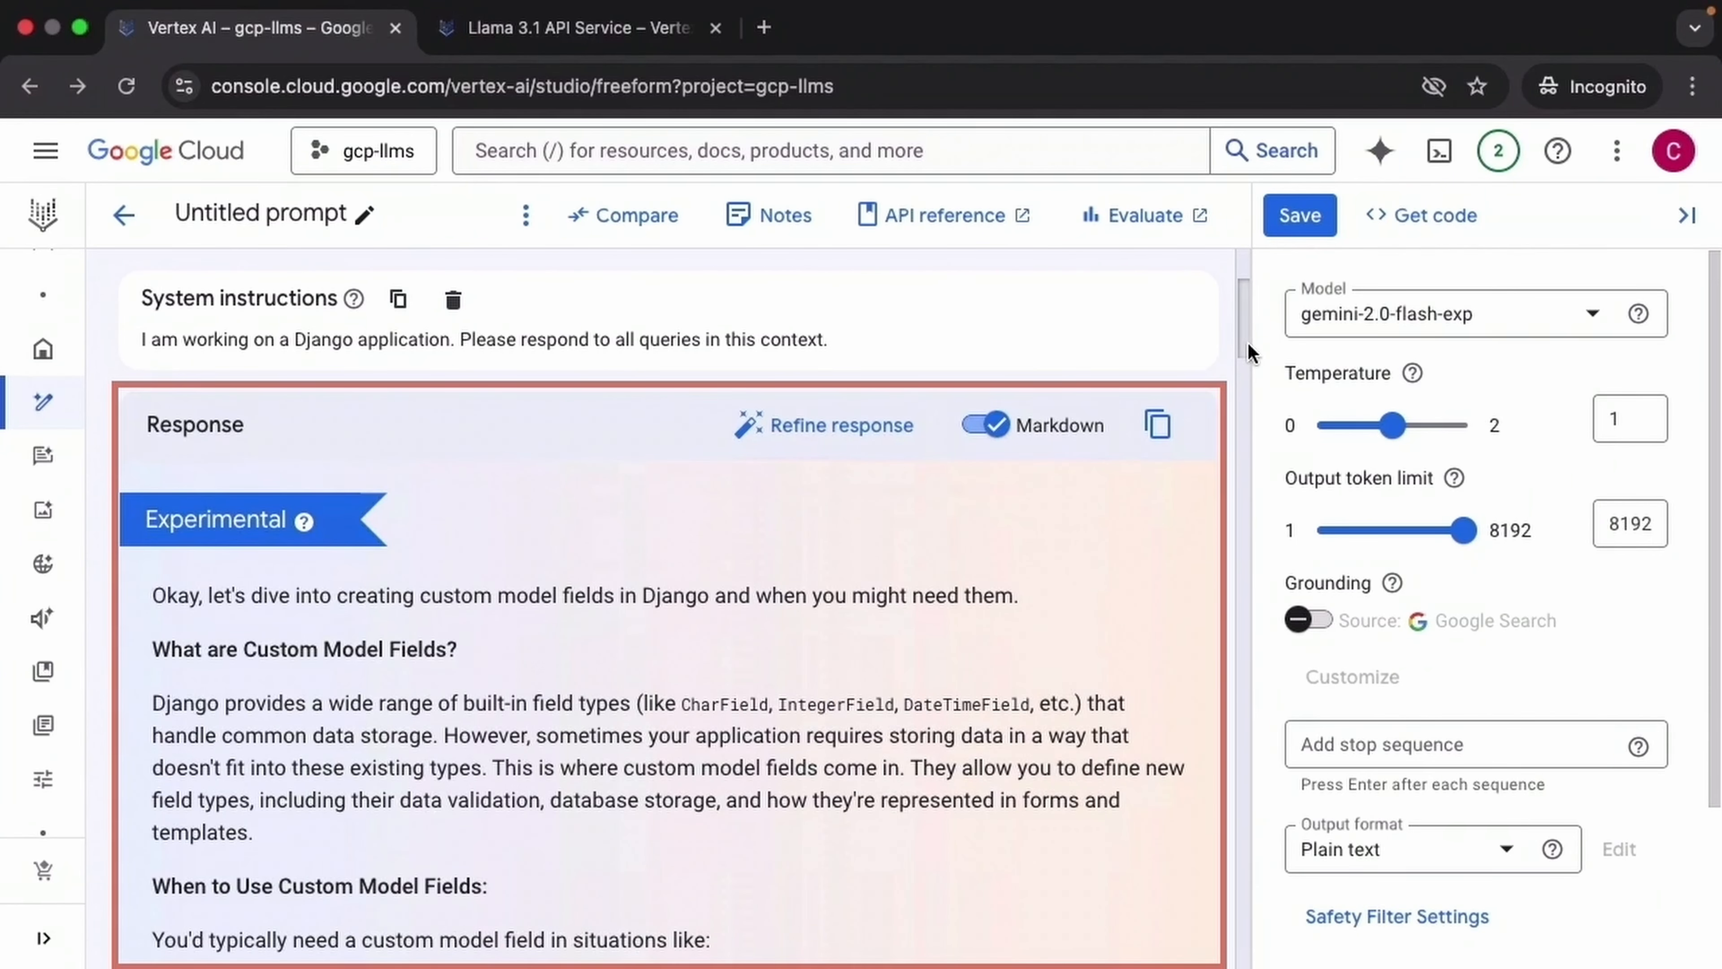
drag(1248, 340, 1260, 918)
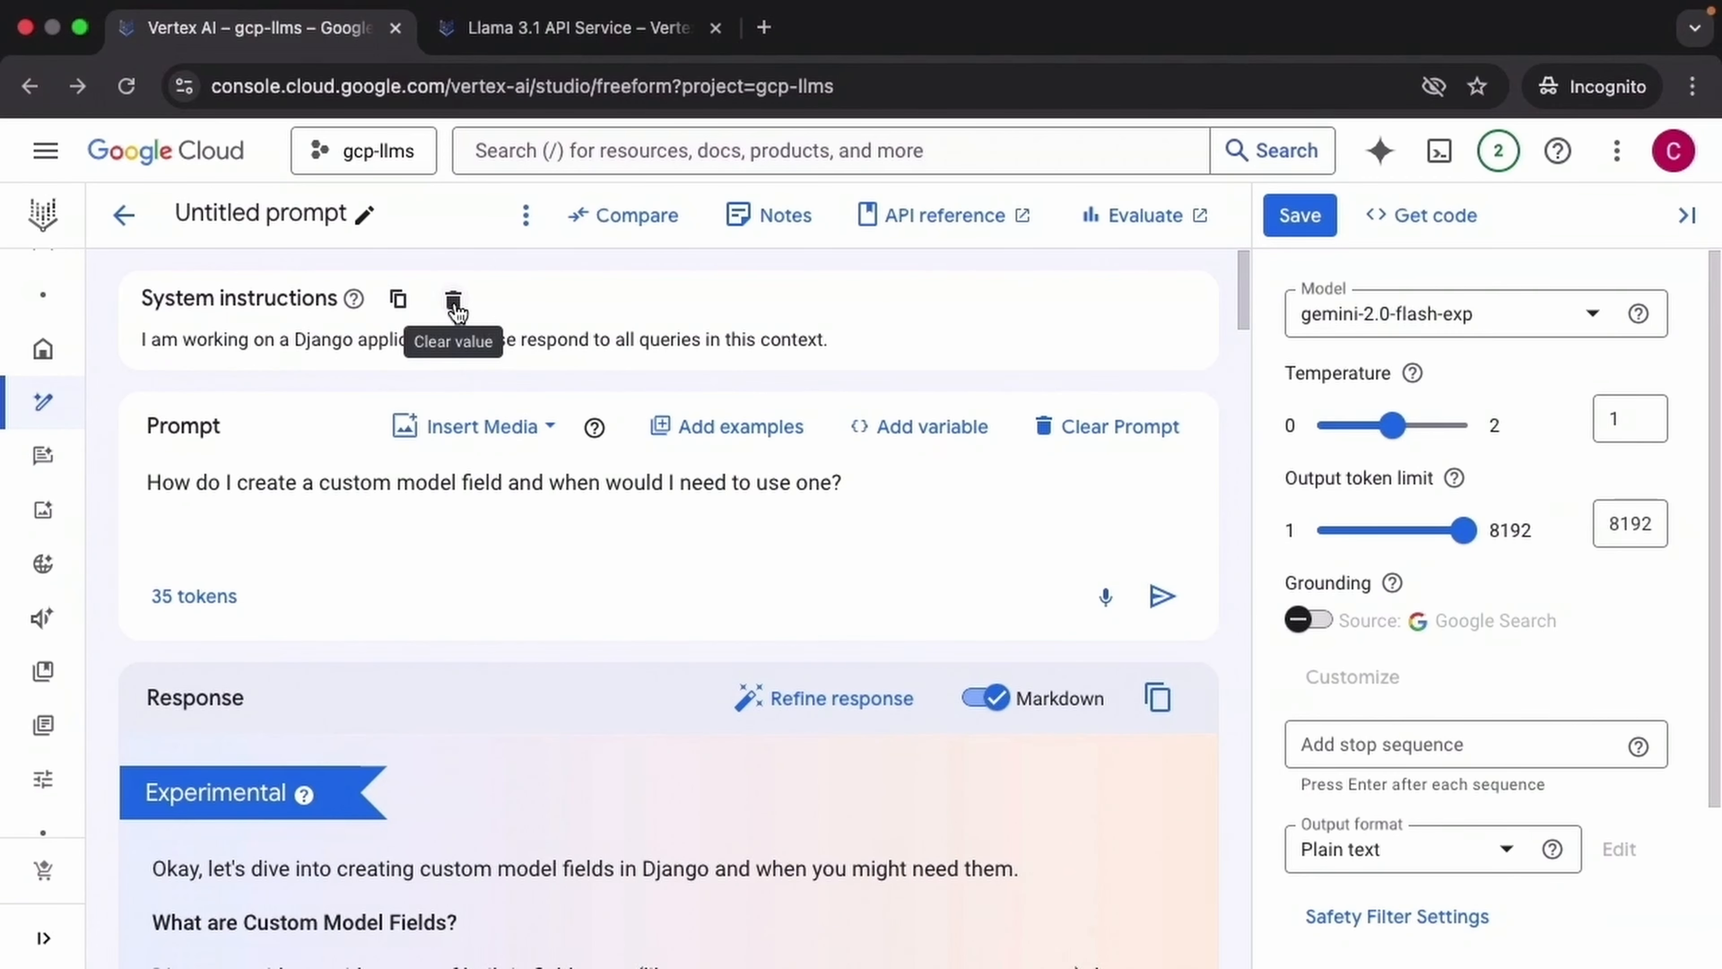
Replace the system instructions with "Explain coding concepts as if you're a pirate teaching your crew how to conquer the digital seas.".
click(454, 301)
click(624, 339)
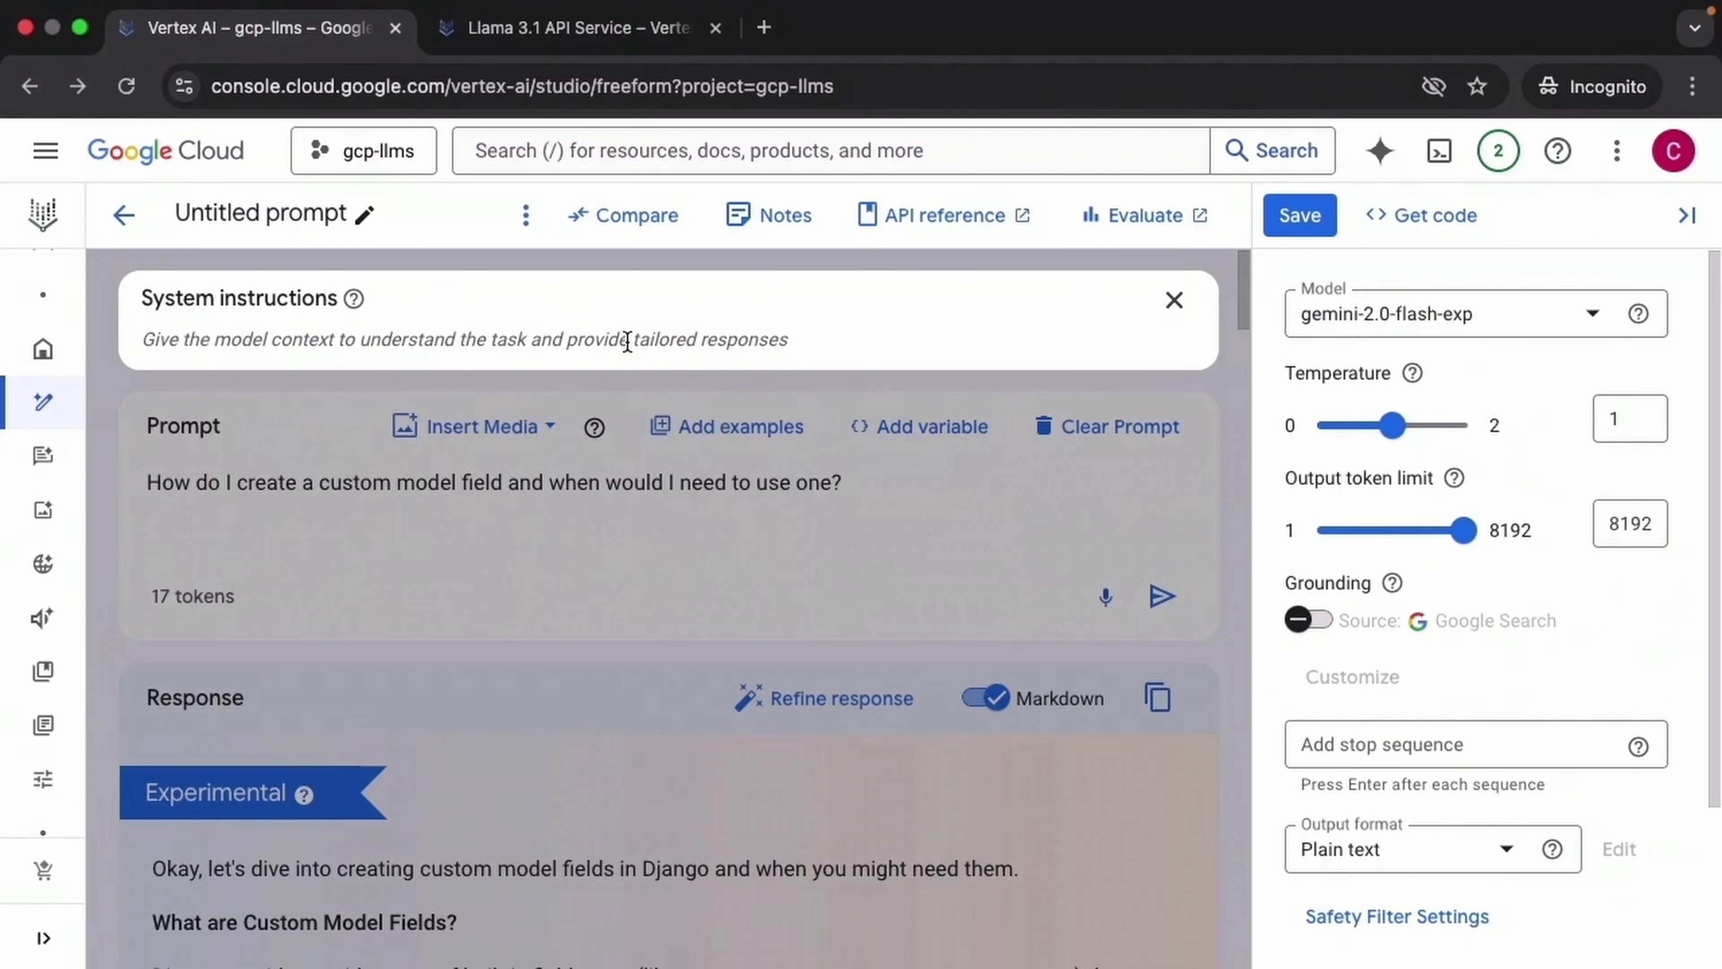
text(Explain coding concepts as if you're a pirate teaching your crew how to conquer the digital seas.)
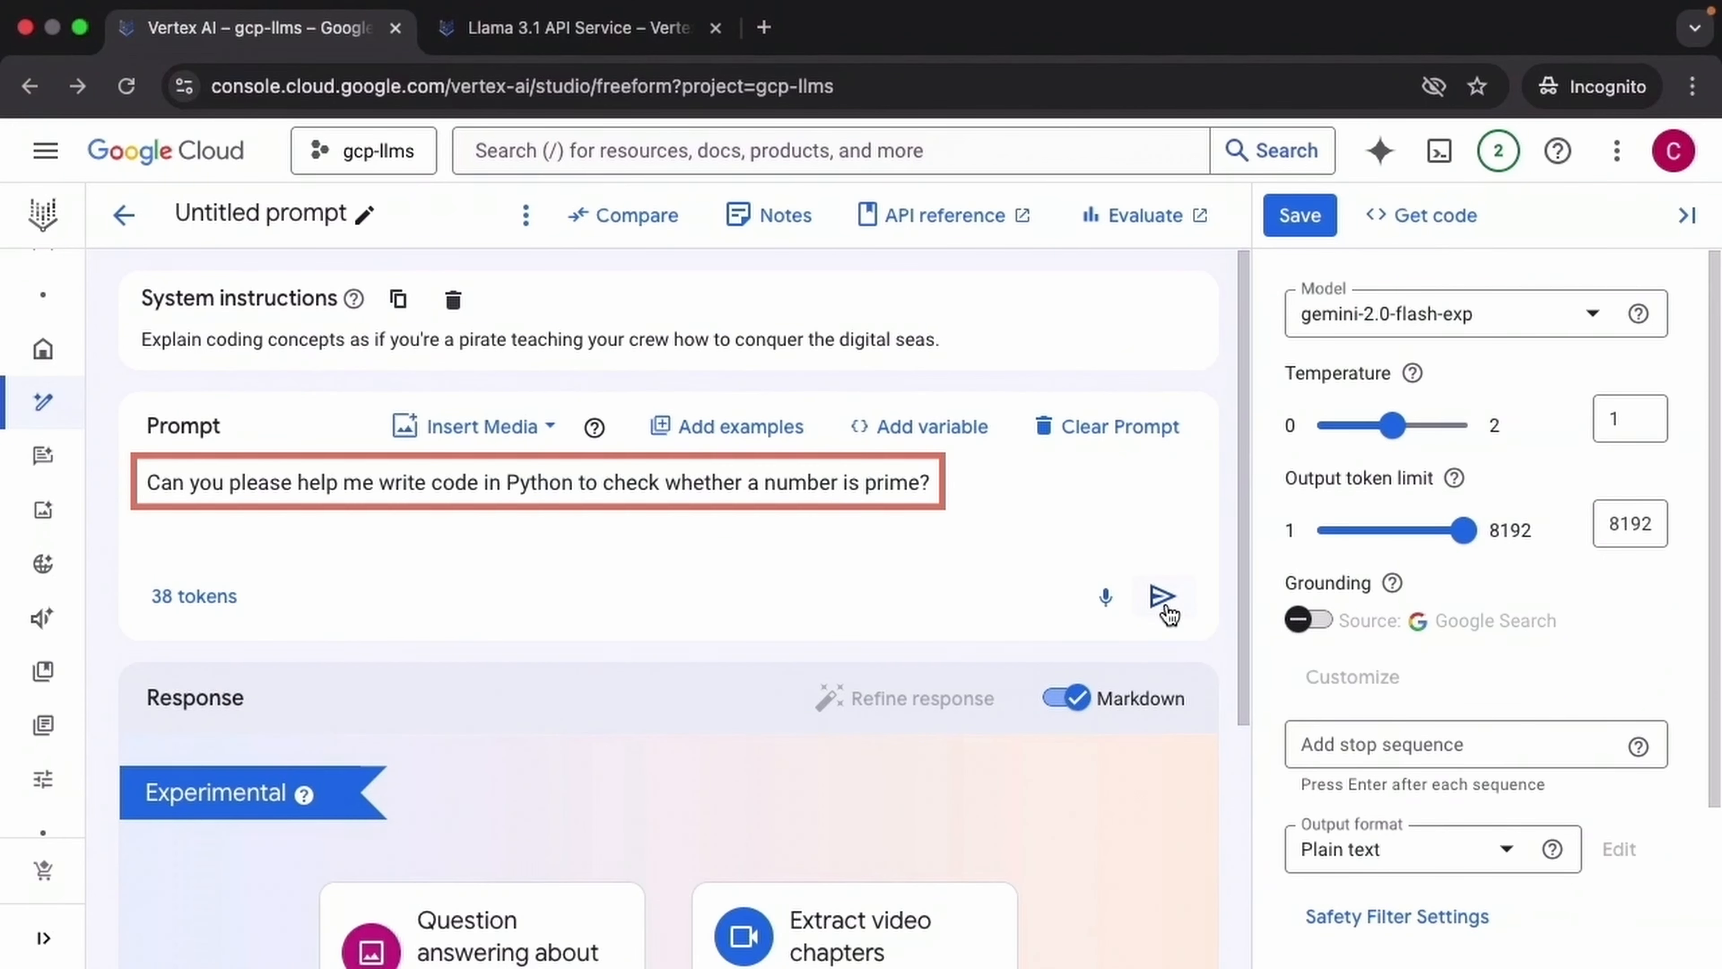
Submit the prompt "Can you please help me write code in Python to check whether a number is prime?" and read the full response.
click(1163, 600)
scroll(1228, 510, down, 4)
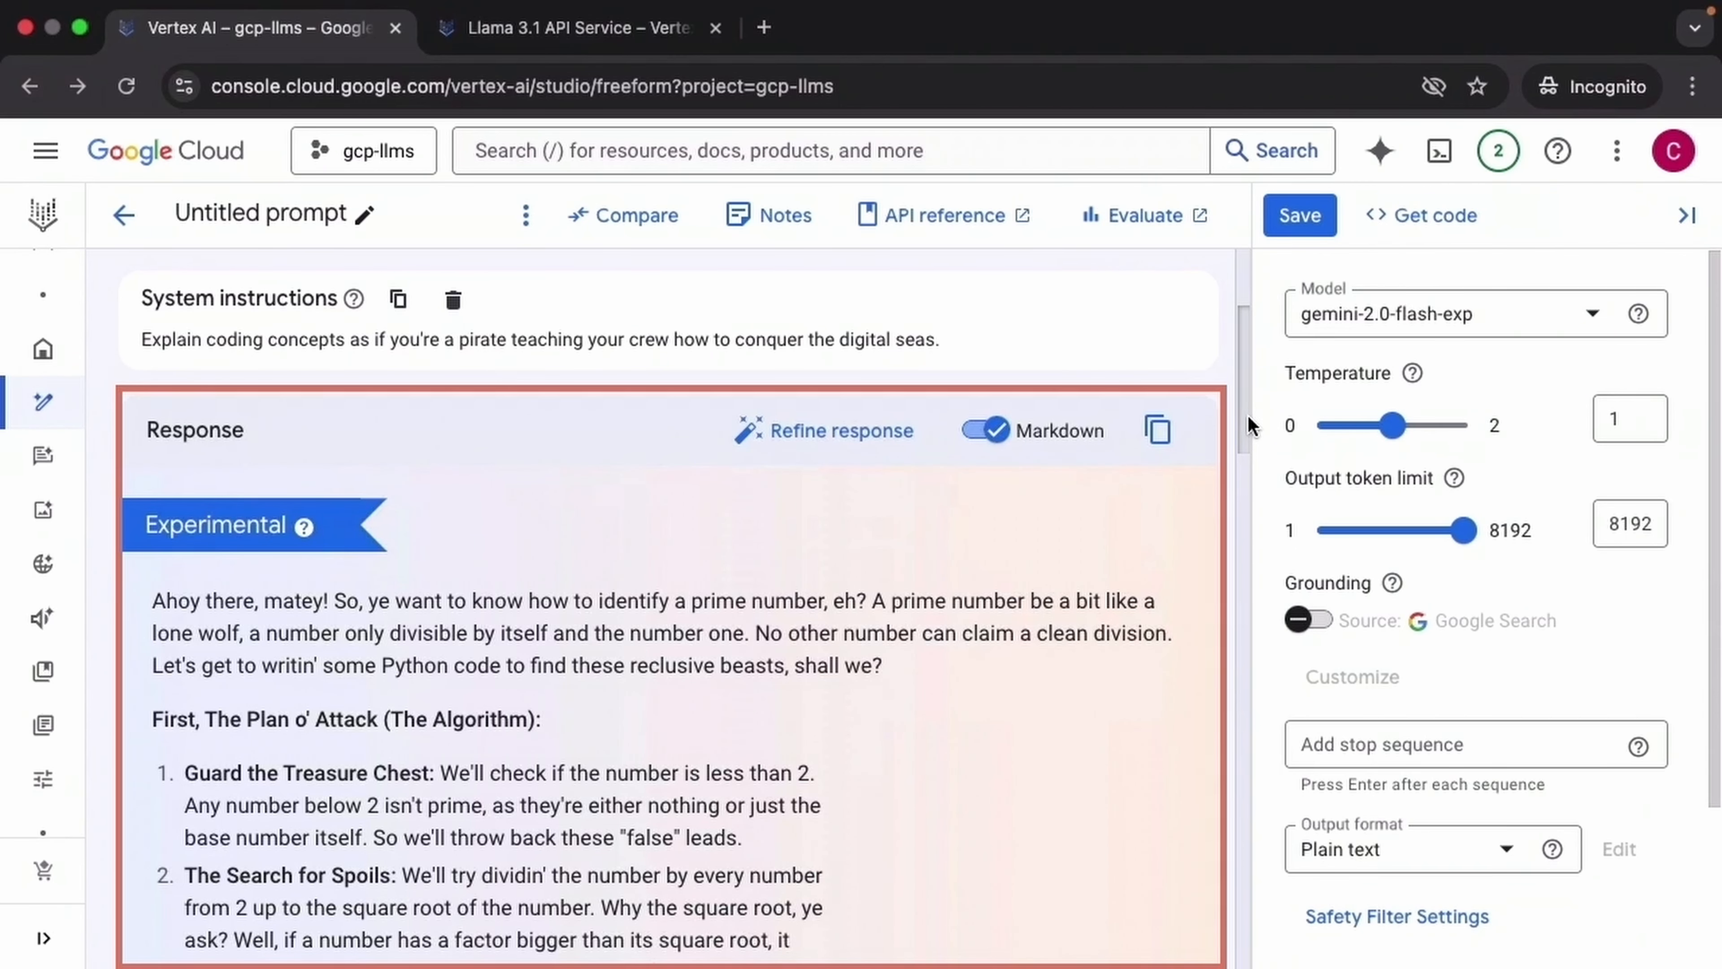
scroll(1248, 426, down, 3)
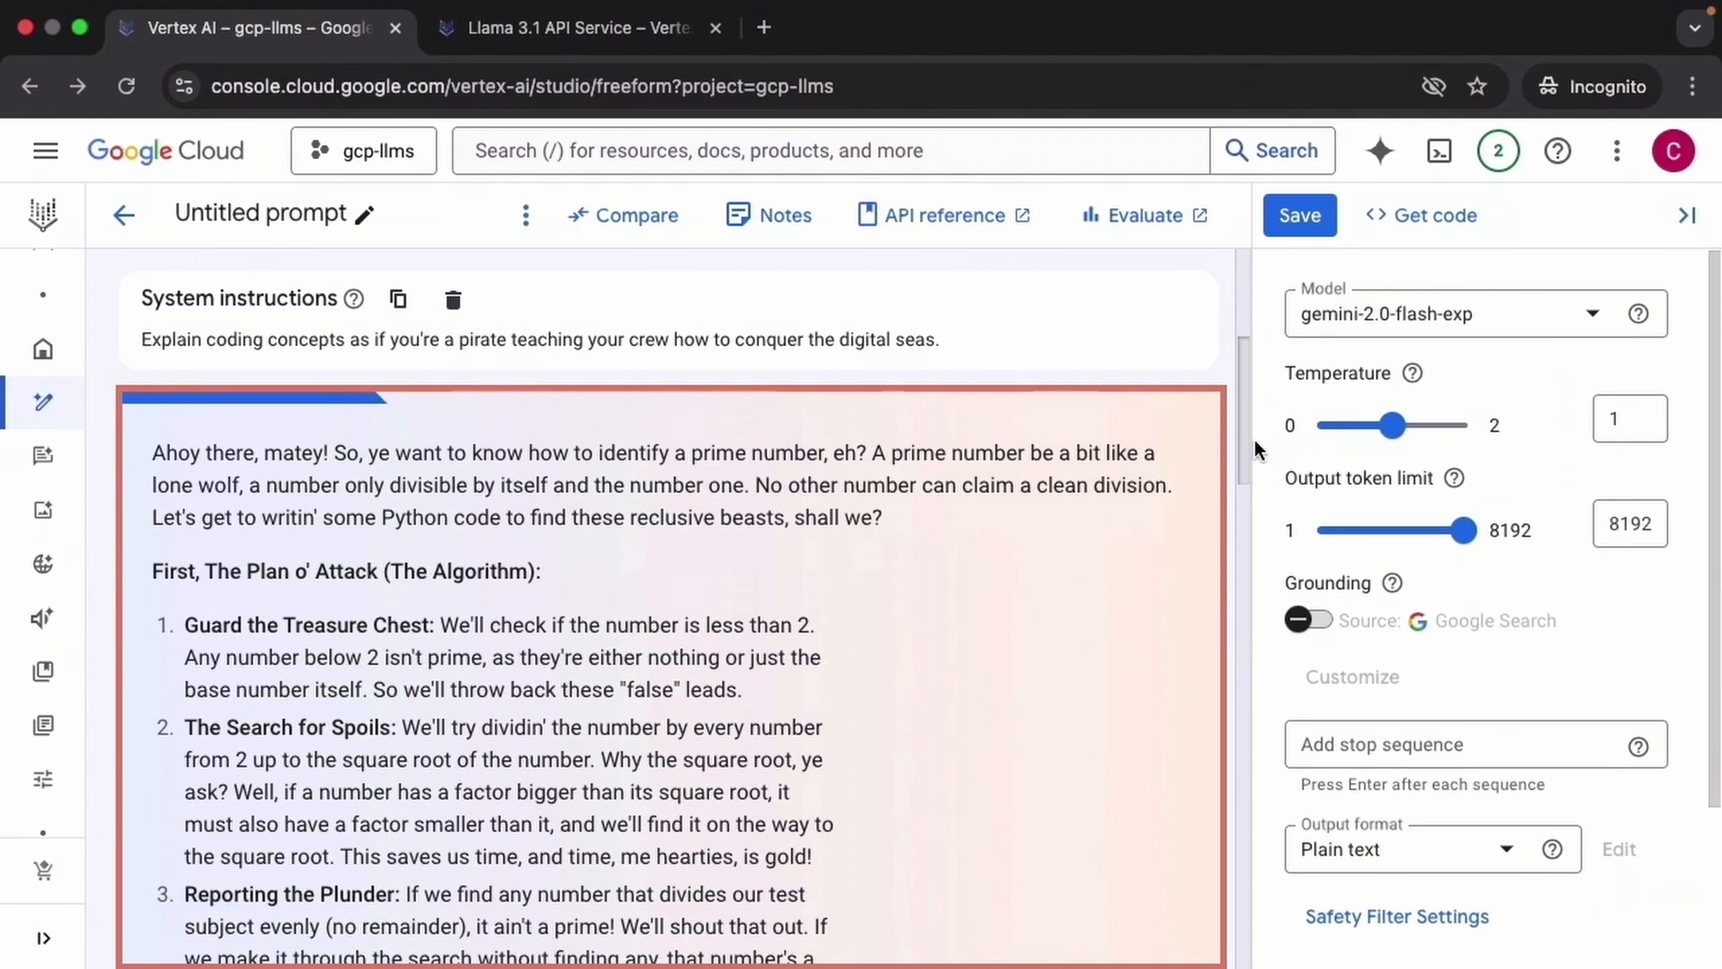
scroll(1254, 444, down, 2)
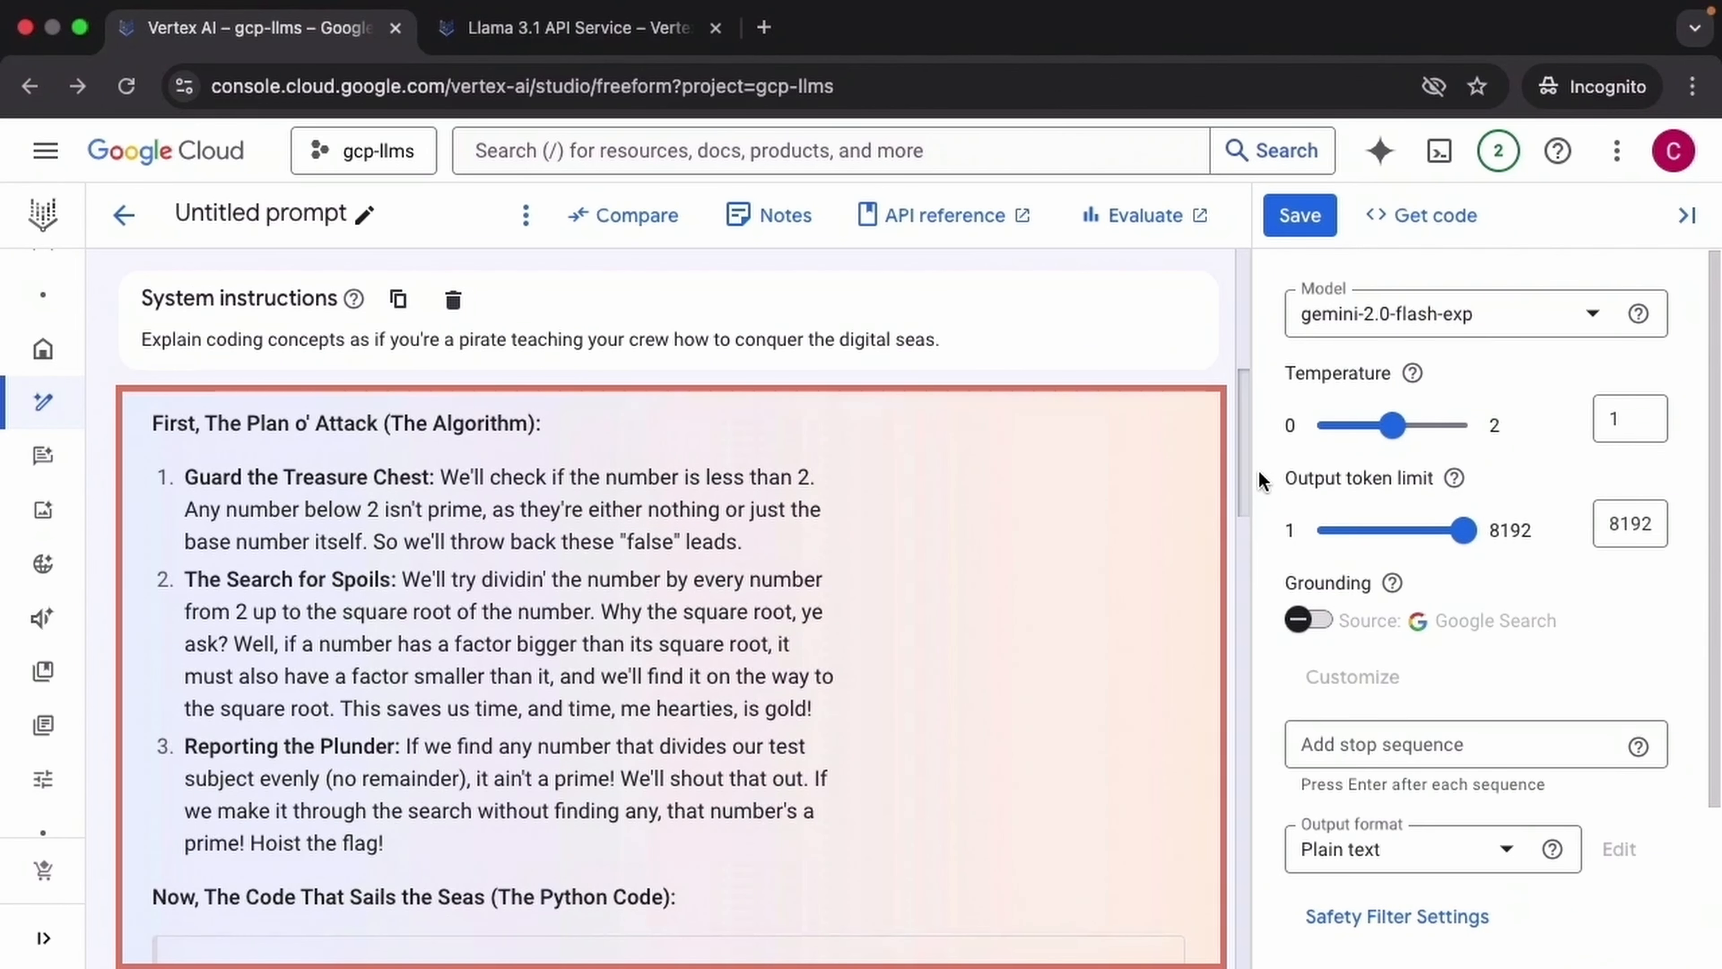
scroll(1258, 469, down, 4)
drag(1249, 552, 1349, 957)
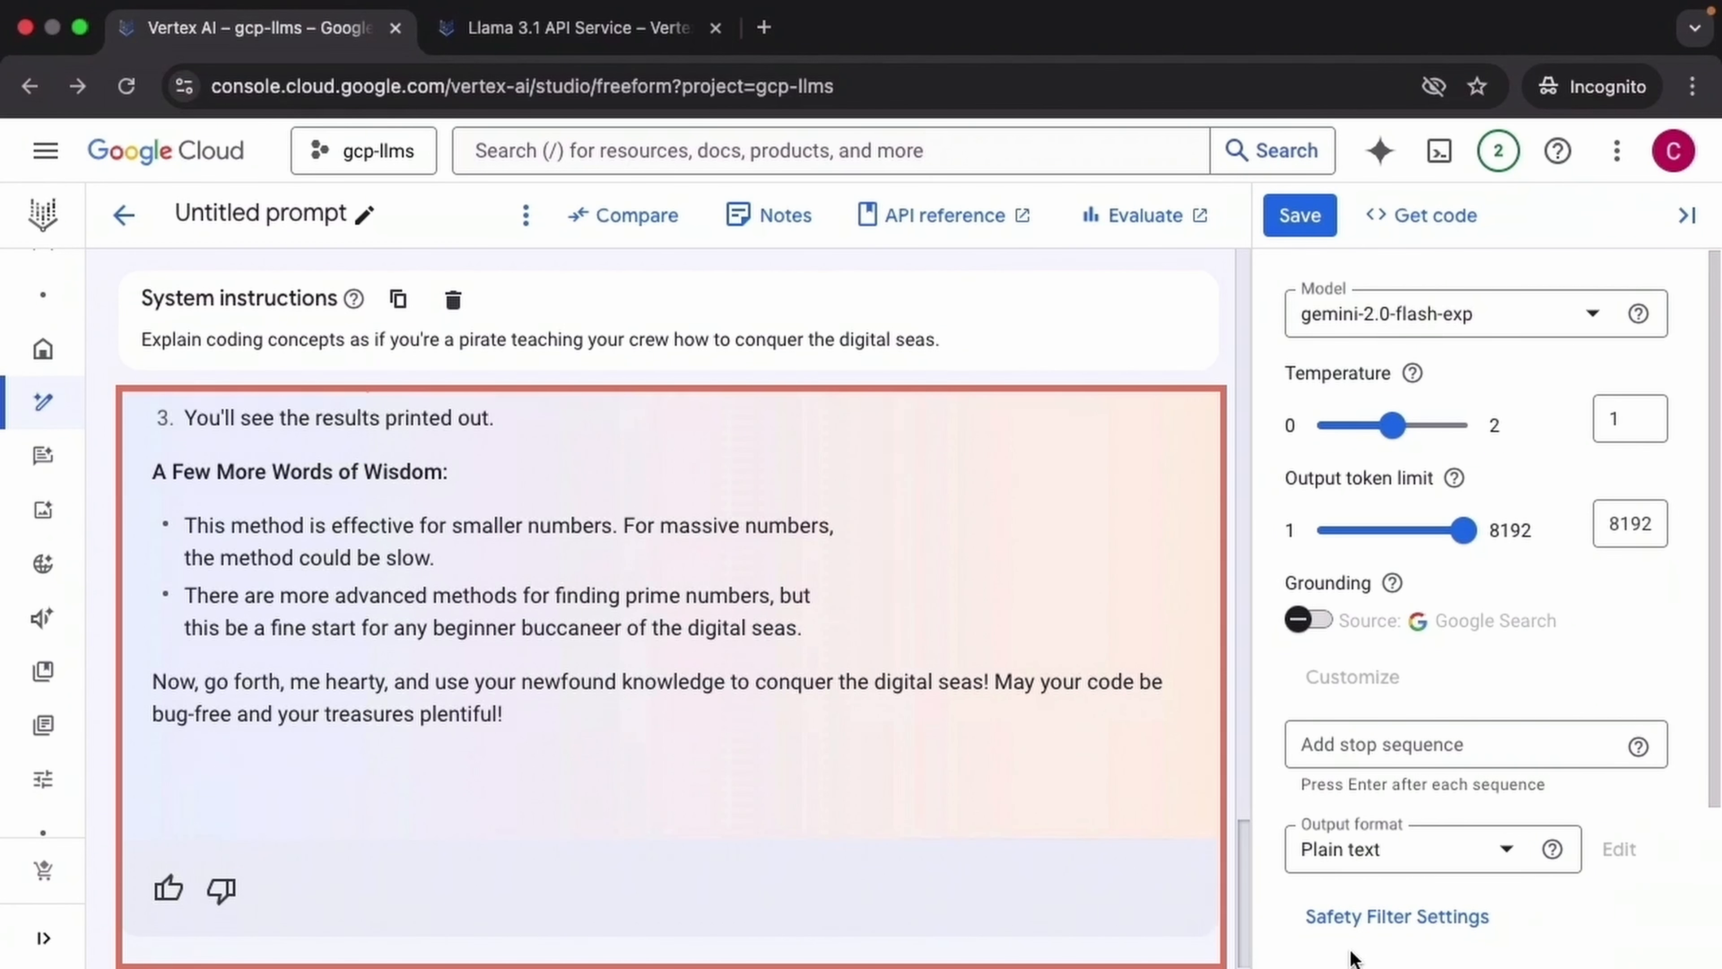
drag(1349, 958, 1249, 354)
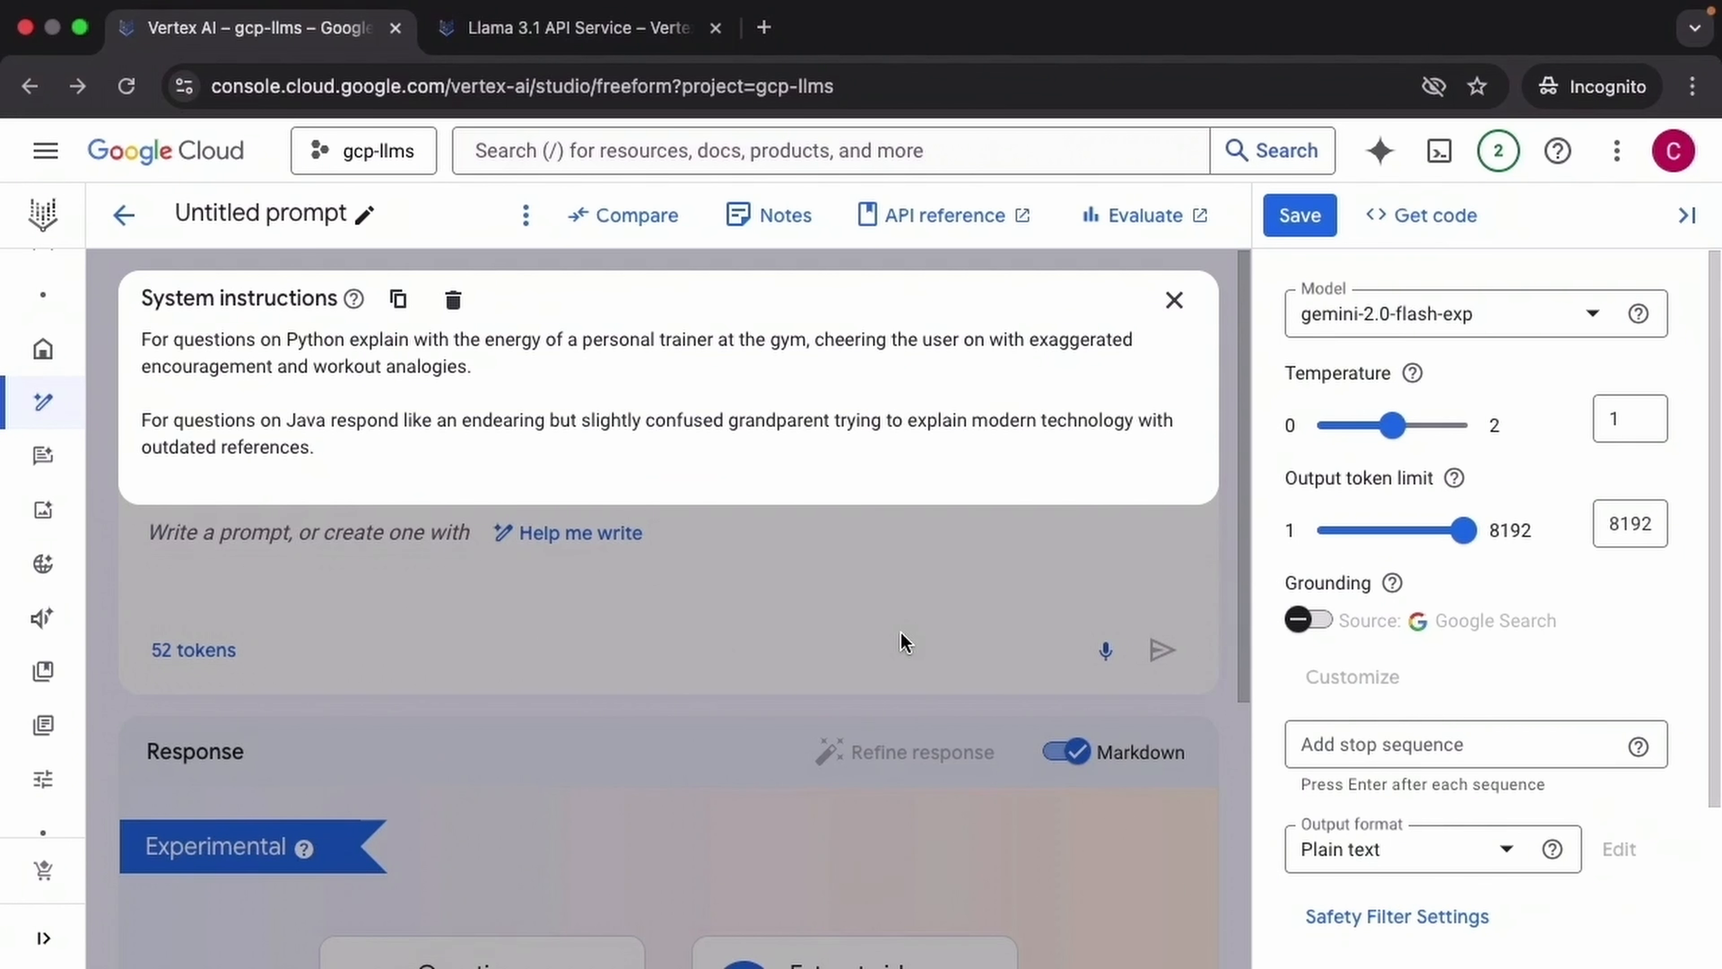
Close the system instructions editor, ask "How do I check for a valid password in Python?" and read the full response.
click(932, 631)
click(281, 536)
key(super+v)
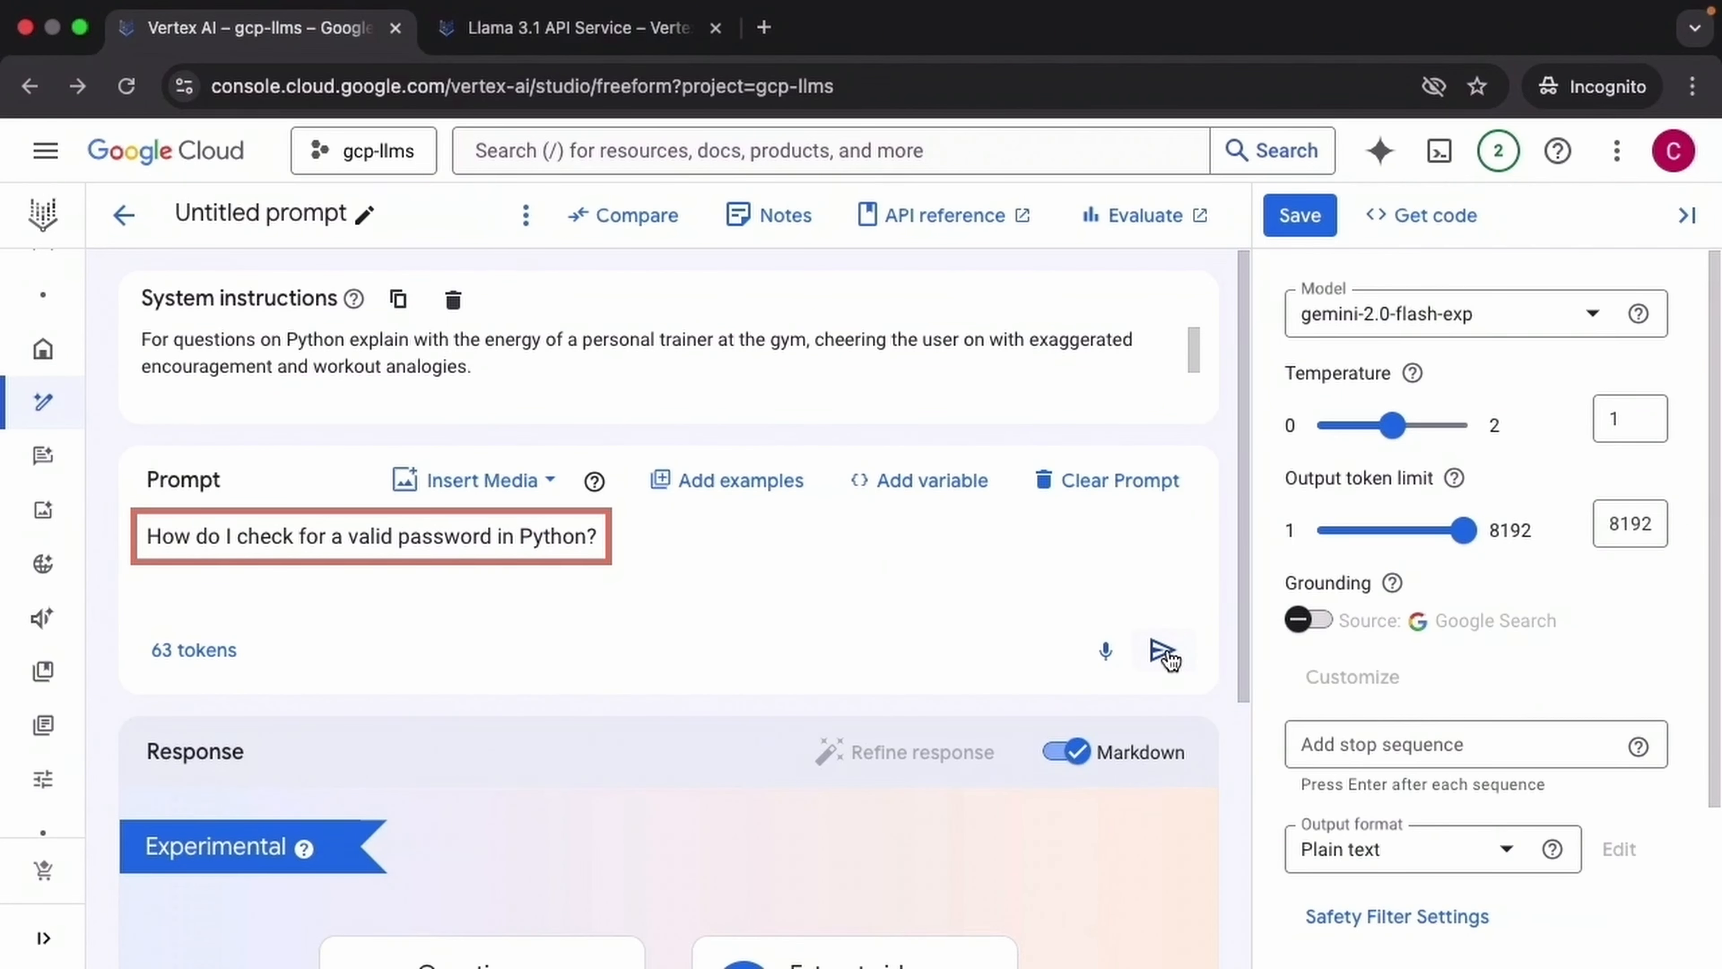
click(1163, 652)
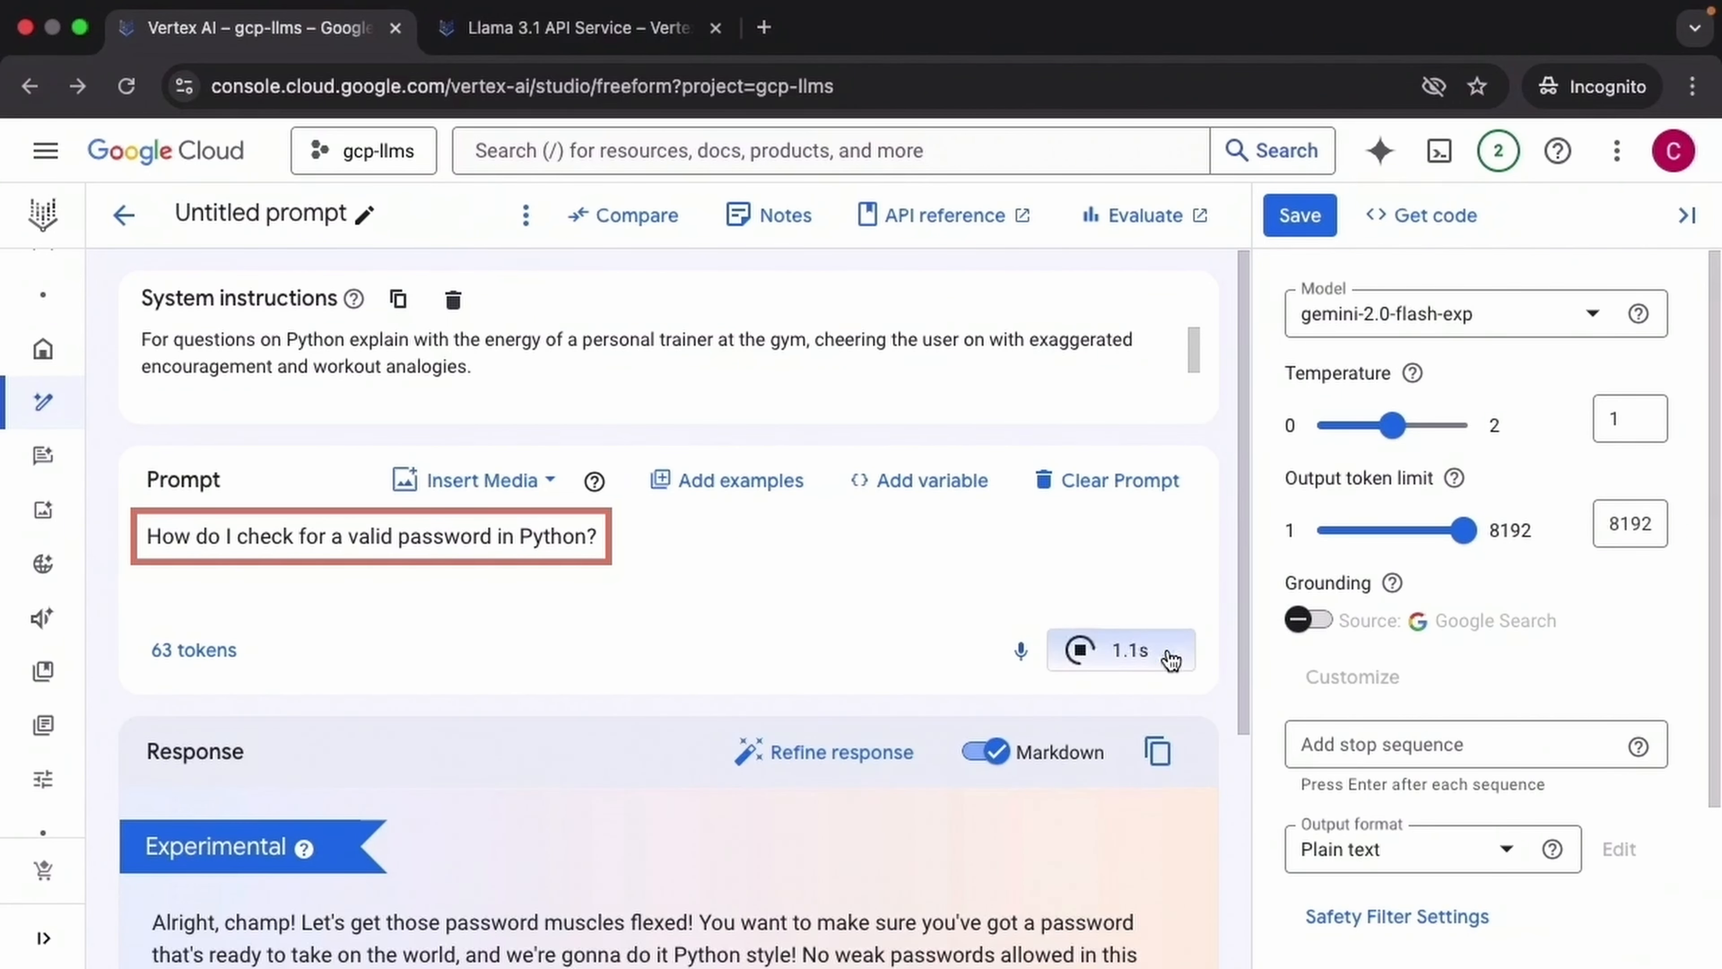
drag(1243, 373, 1252, 428)
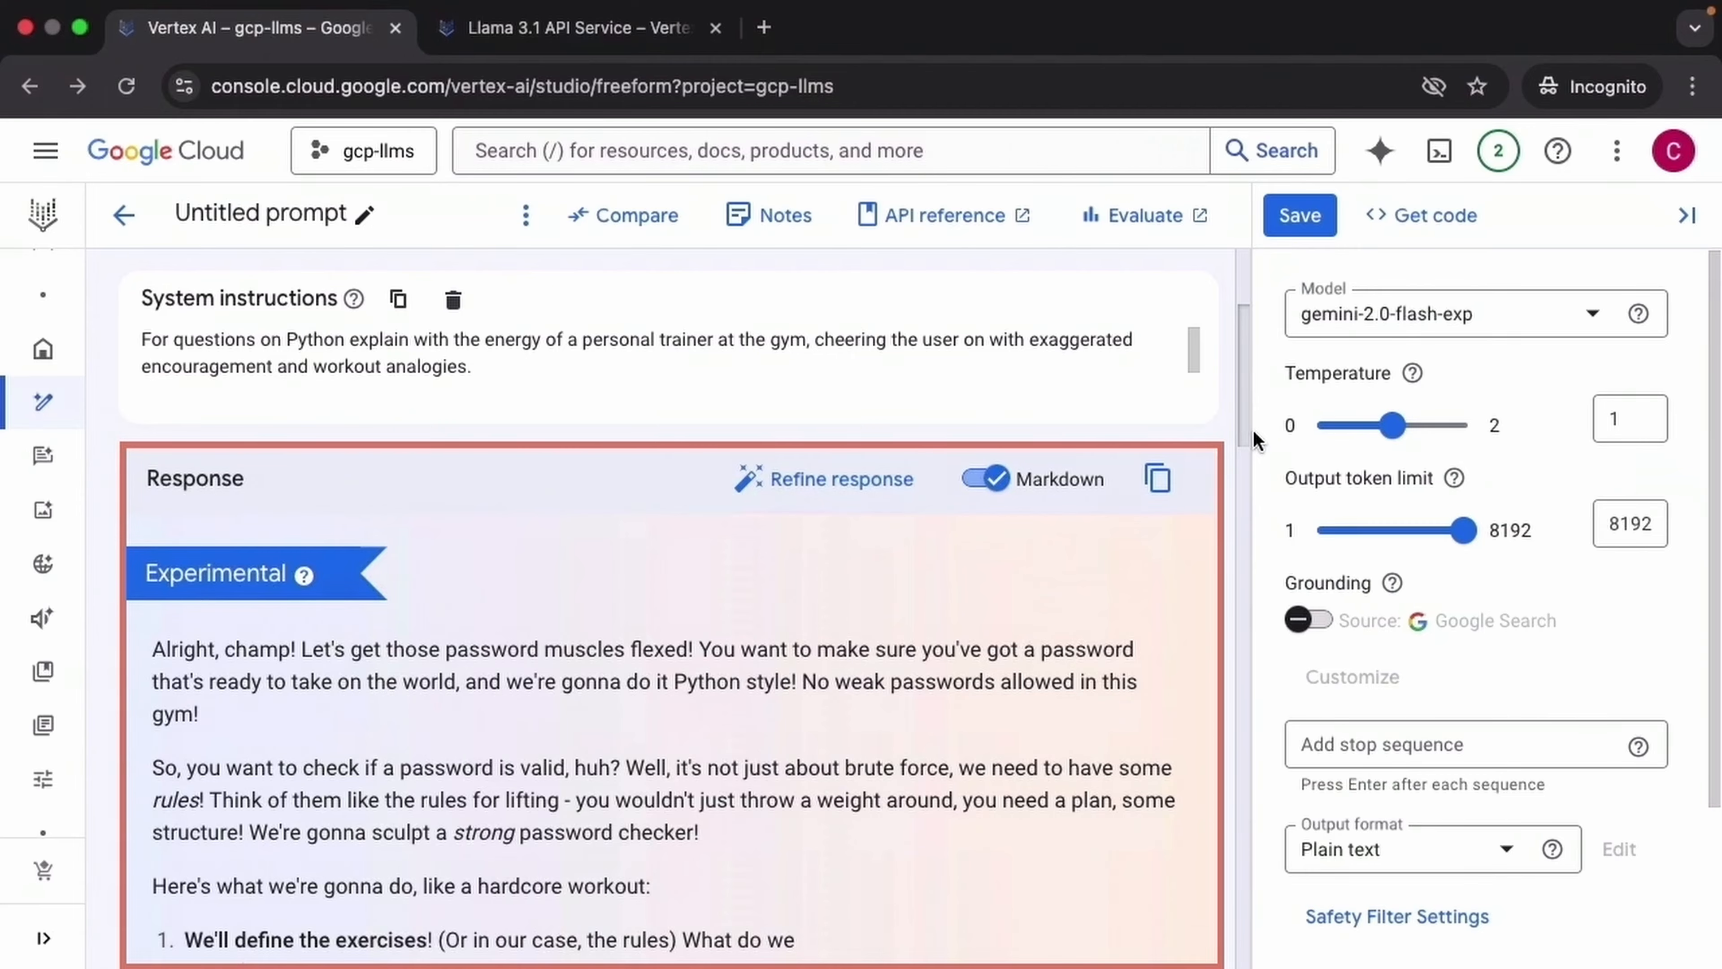
drag(1252, 428, 1235, 894)
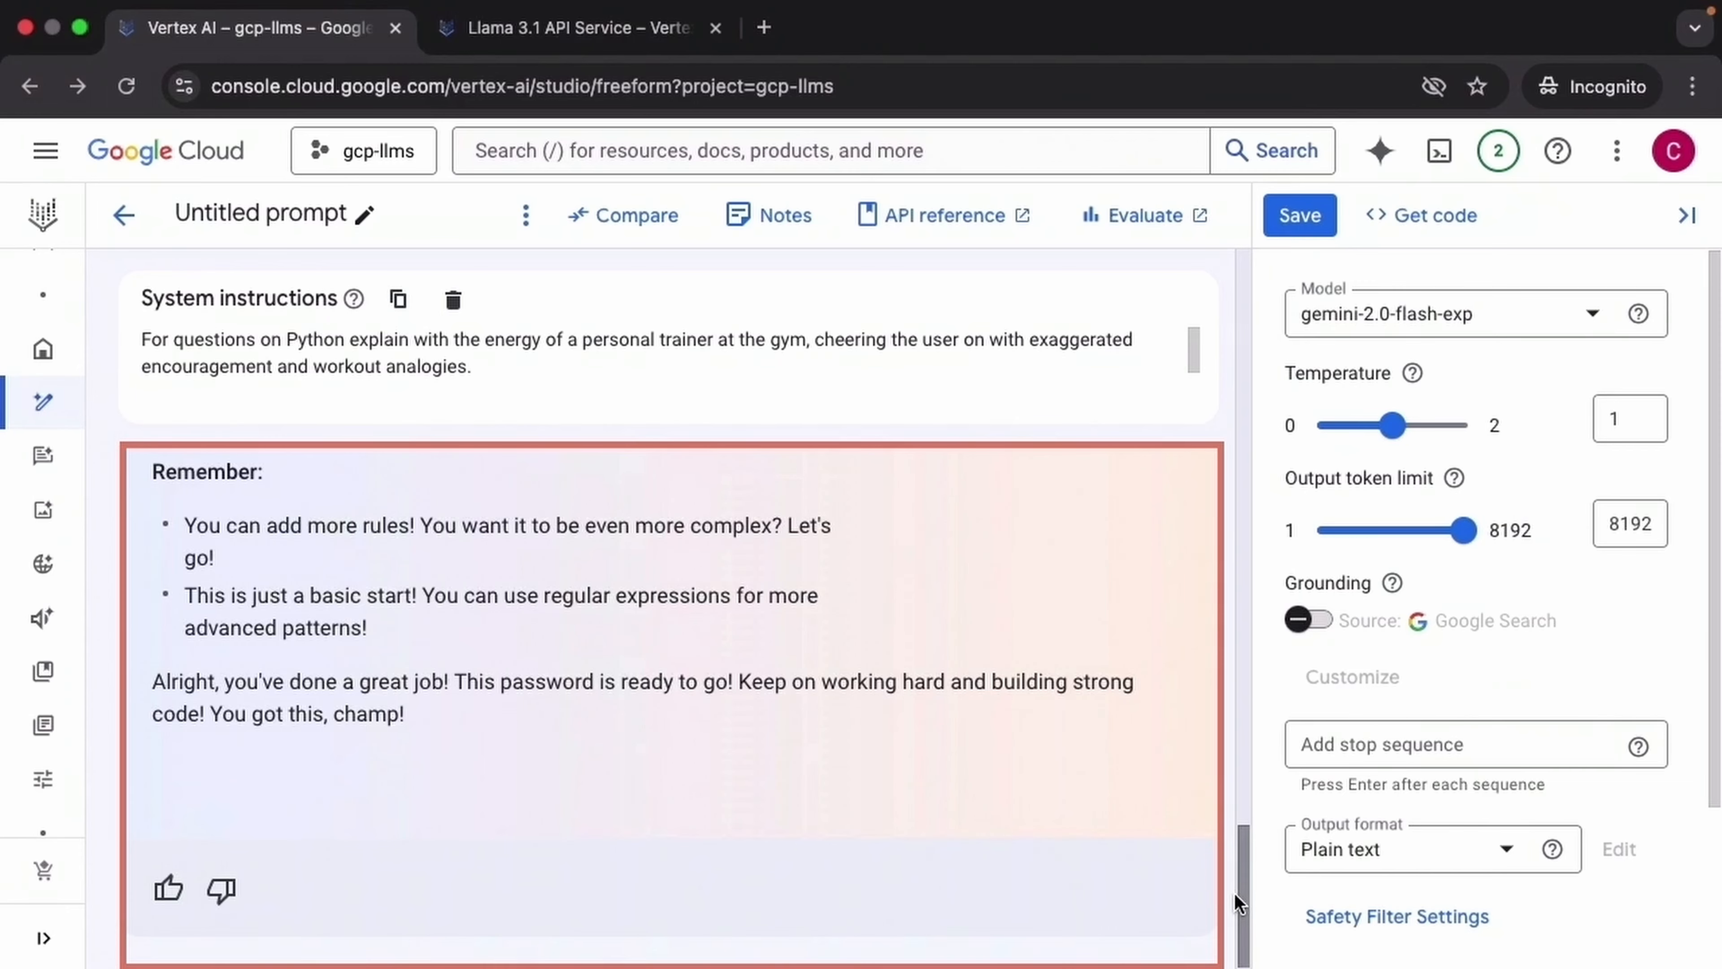
drag(1236, 894, 1238, 261)
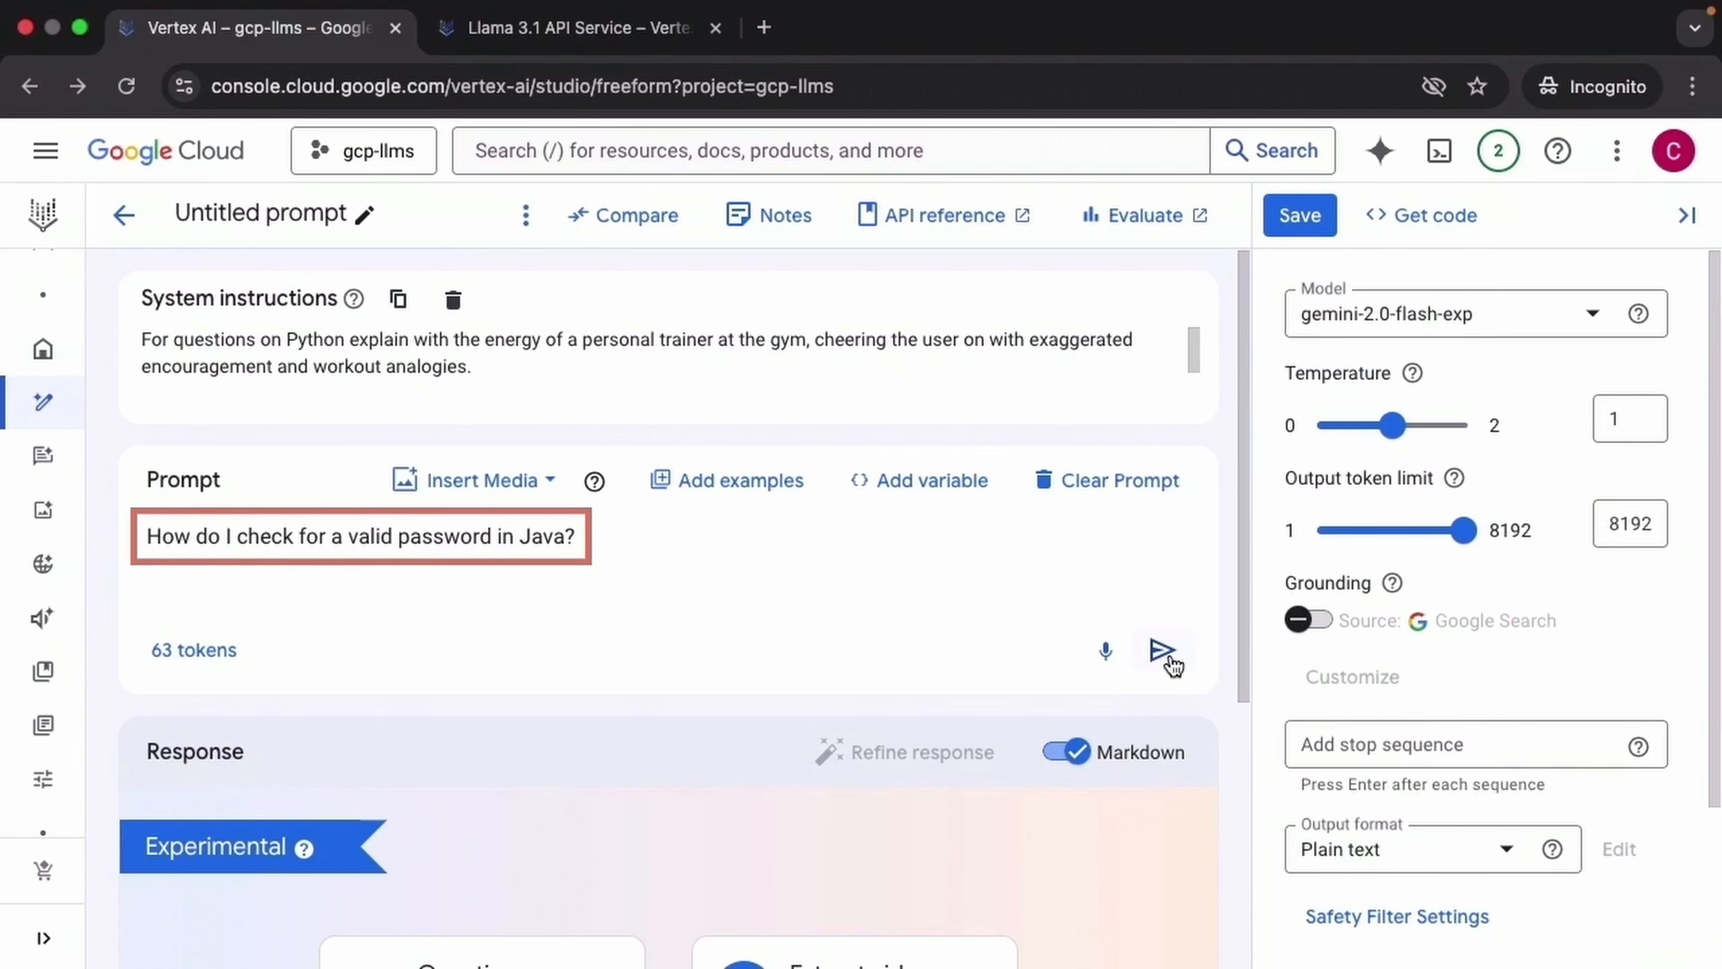
Submit the prompt "How do I check for a valid password in Java?" and read through the response to its end.
click(1162, 651)
scroll(1242, 459, down, 2)
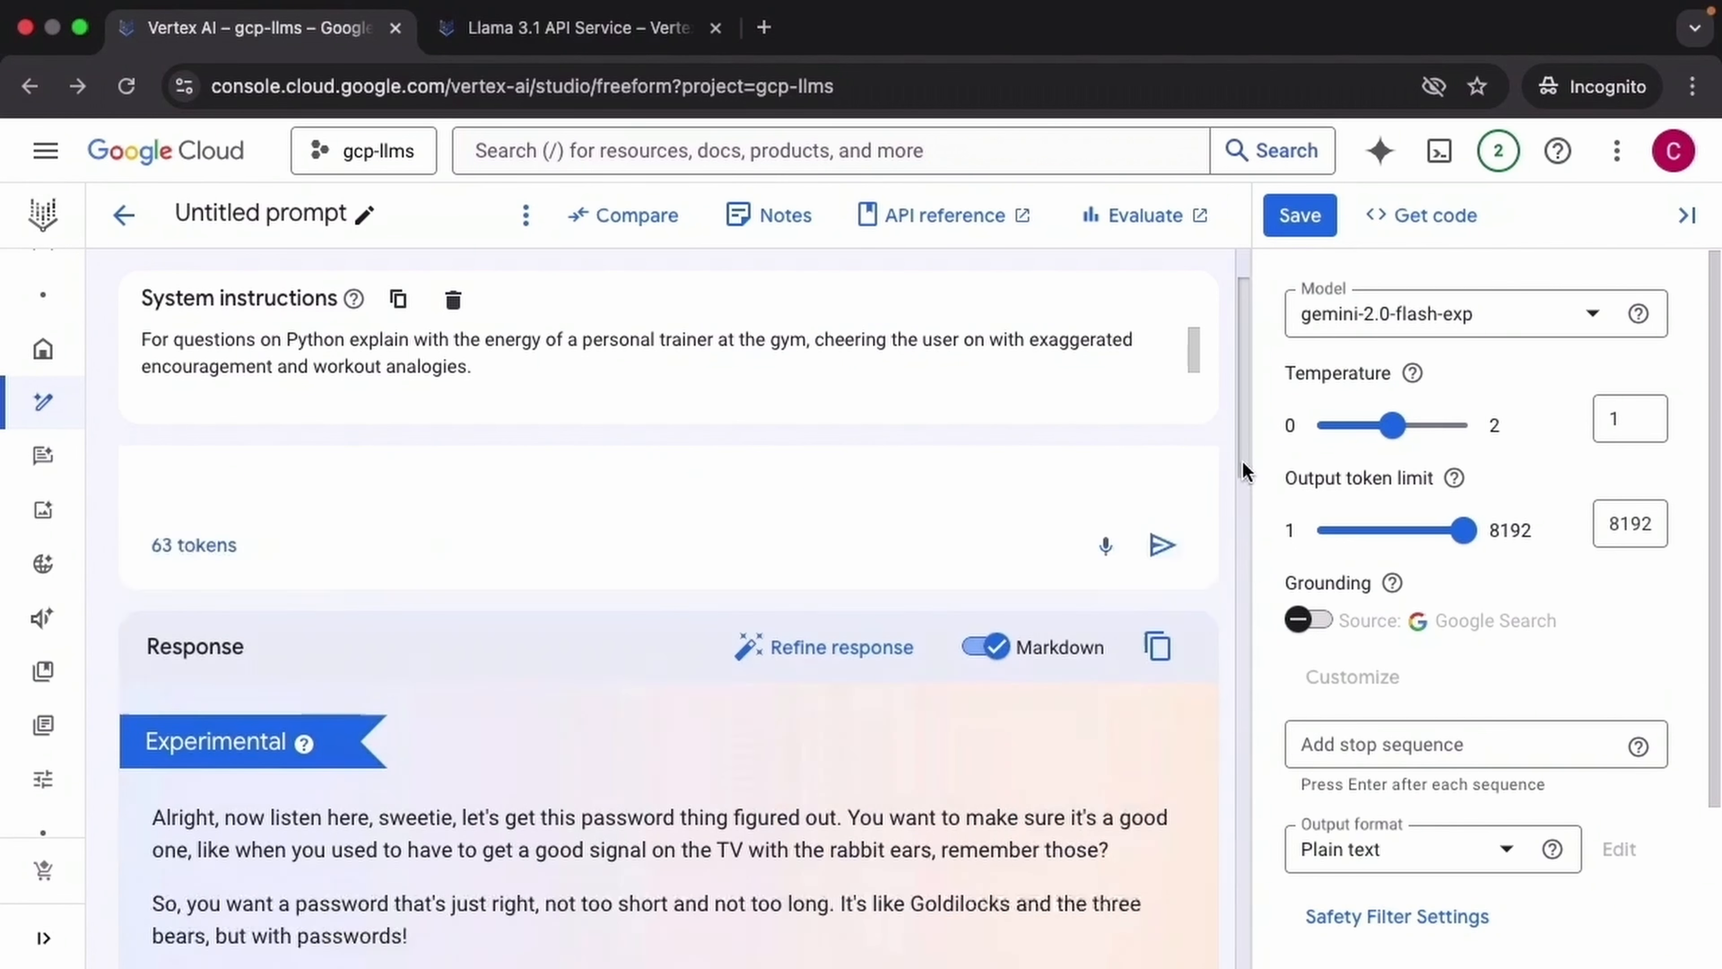
drag(1242, 459, 1251, 500)
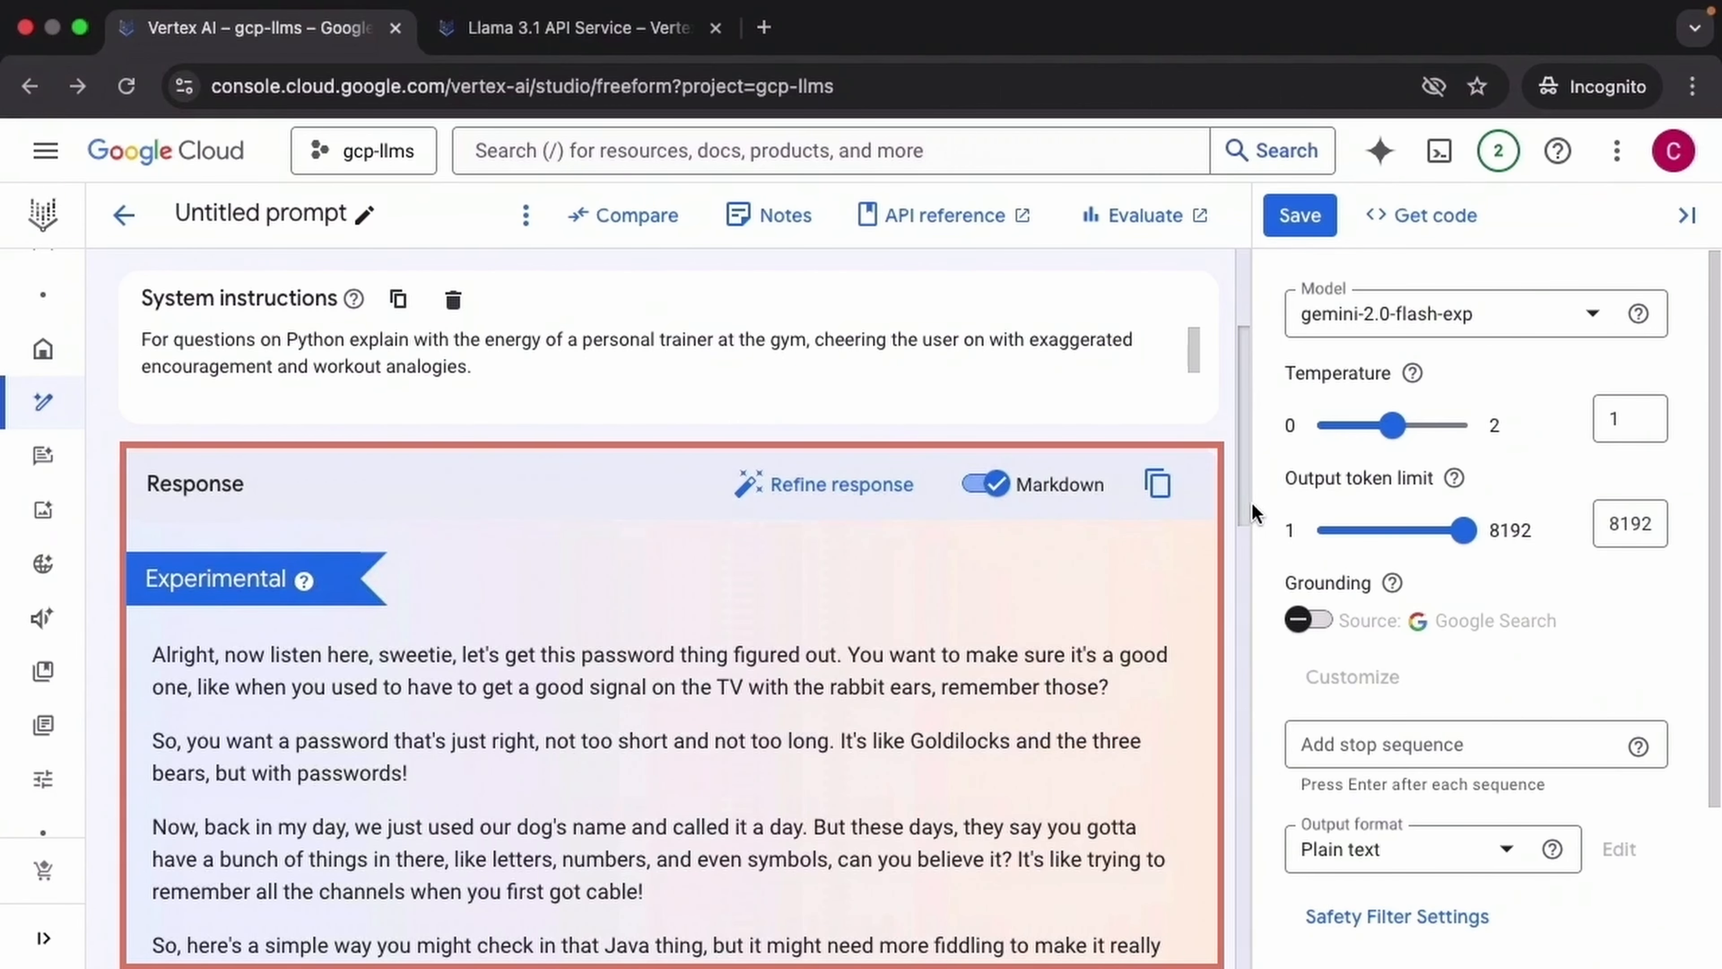
drag(1251, 502, 1264, 899)
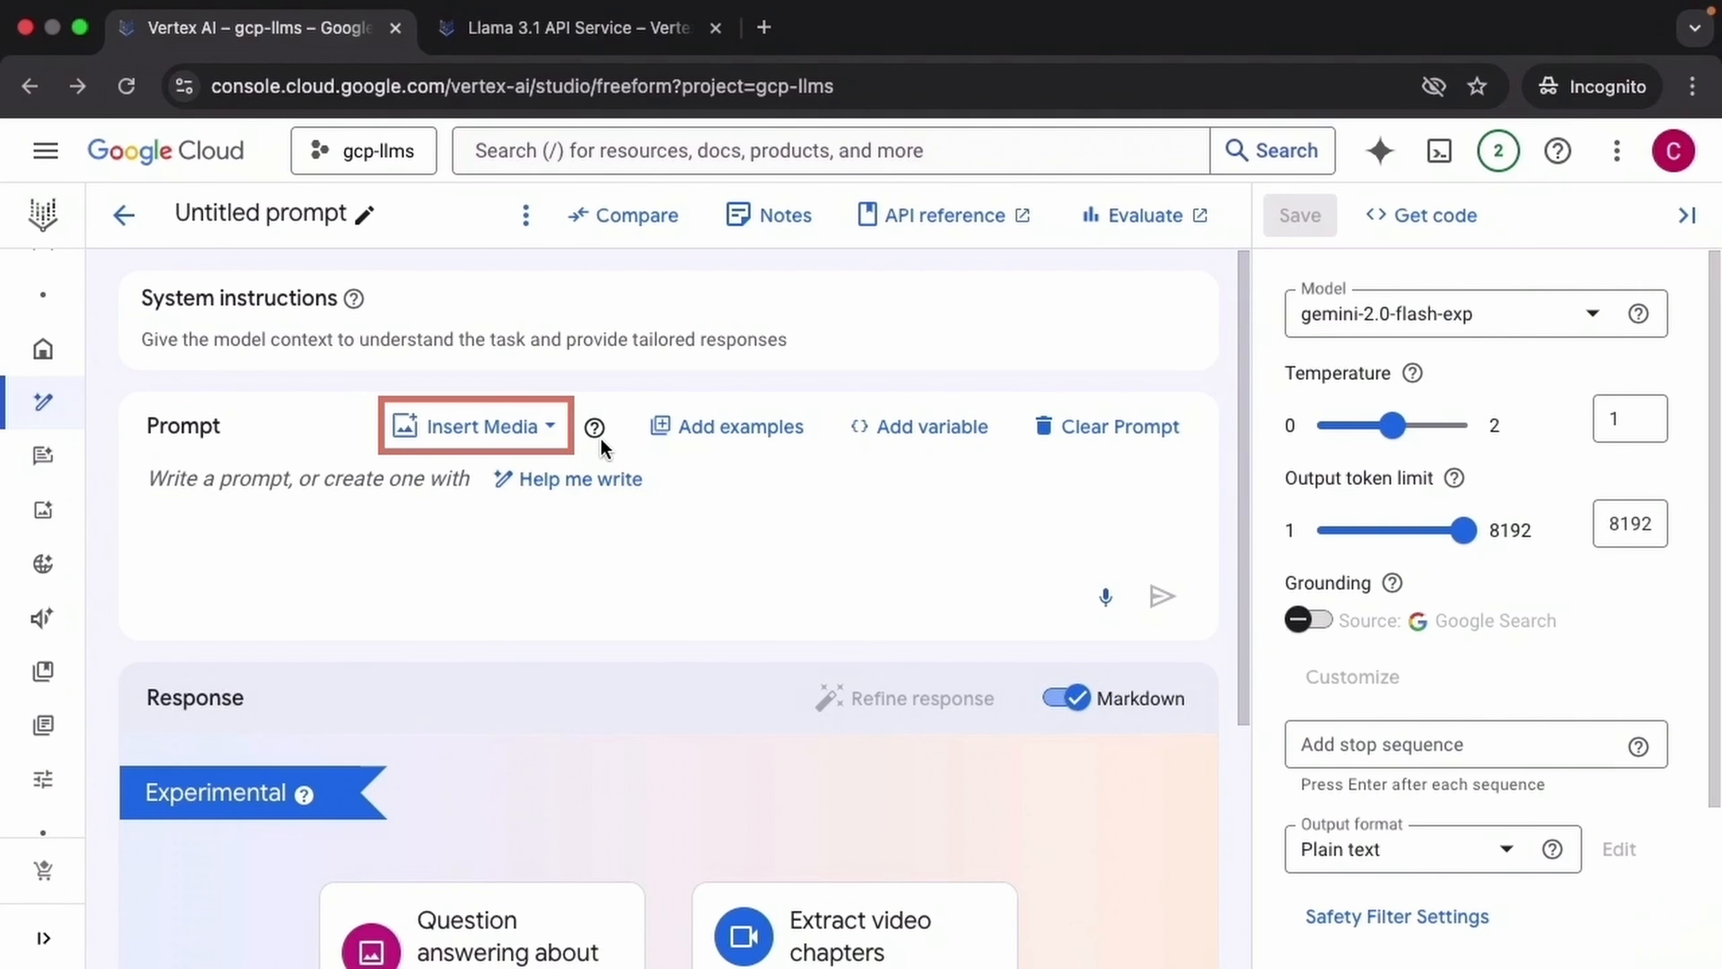
Insert the image activity.jpg into the prompt by uploading it from the demo-01-VertexAIStudio folder.
click(595, 438)
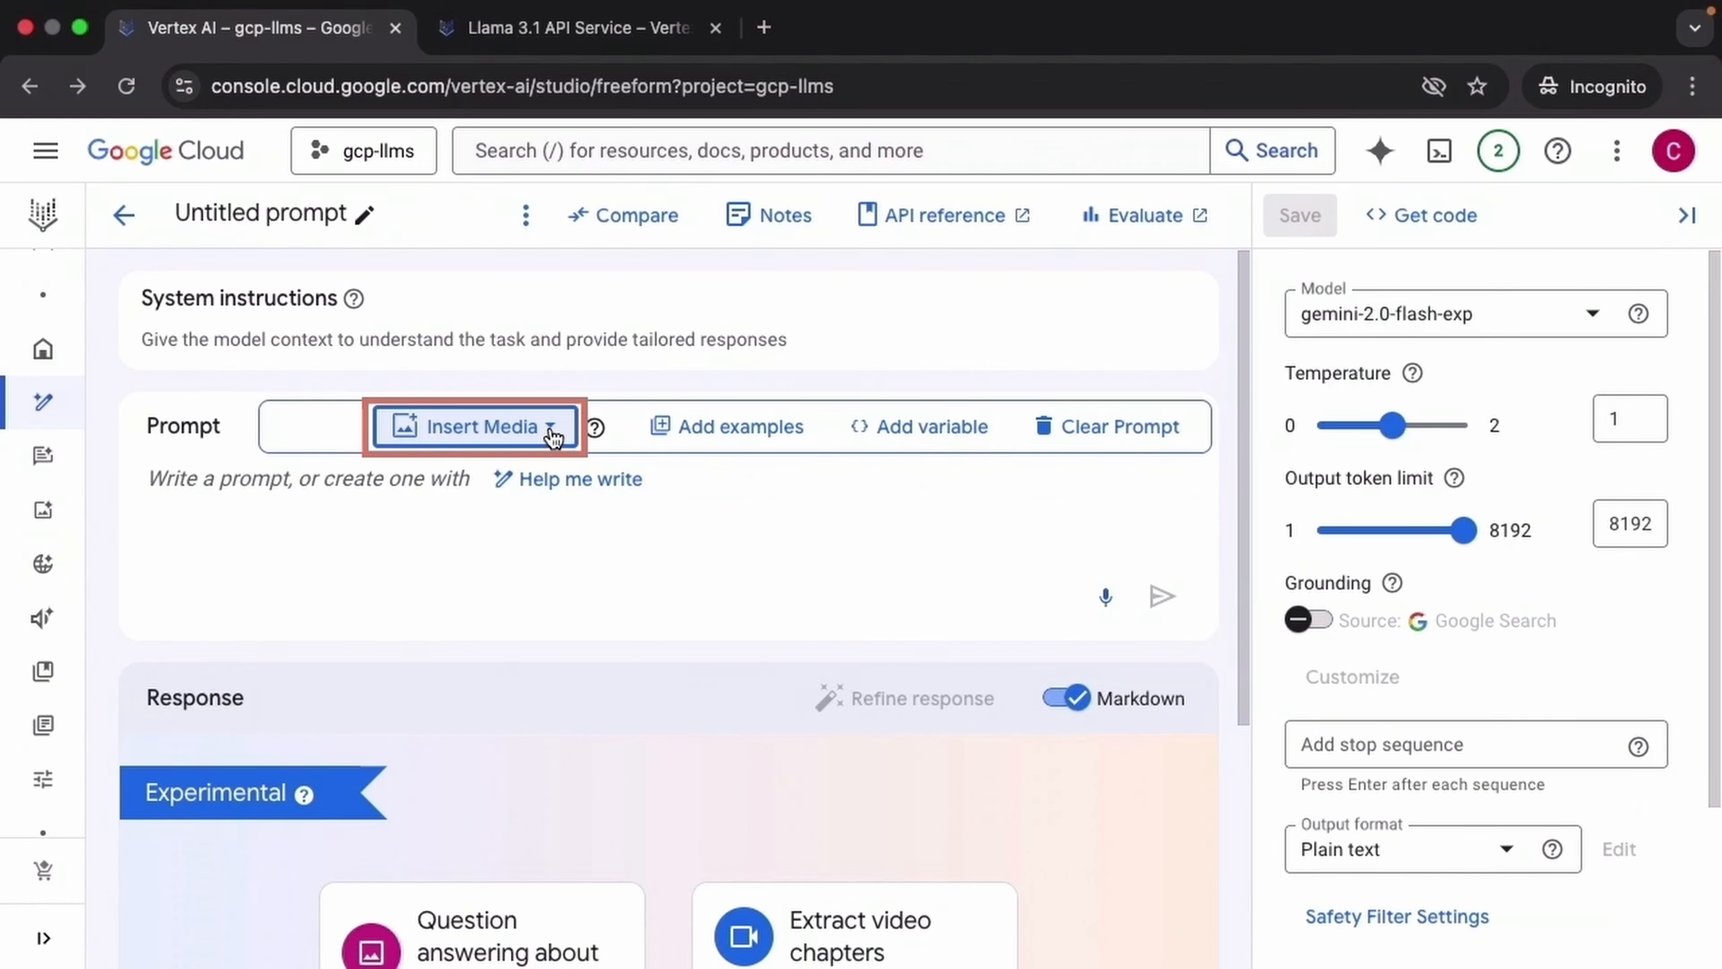
click(551, 427)
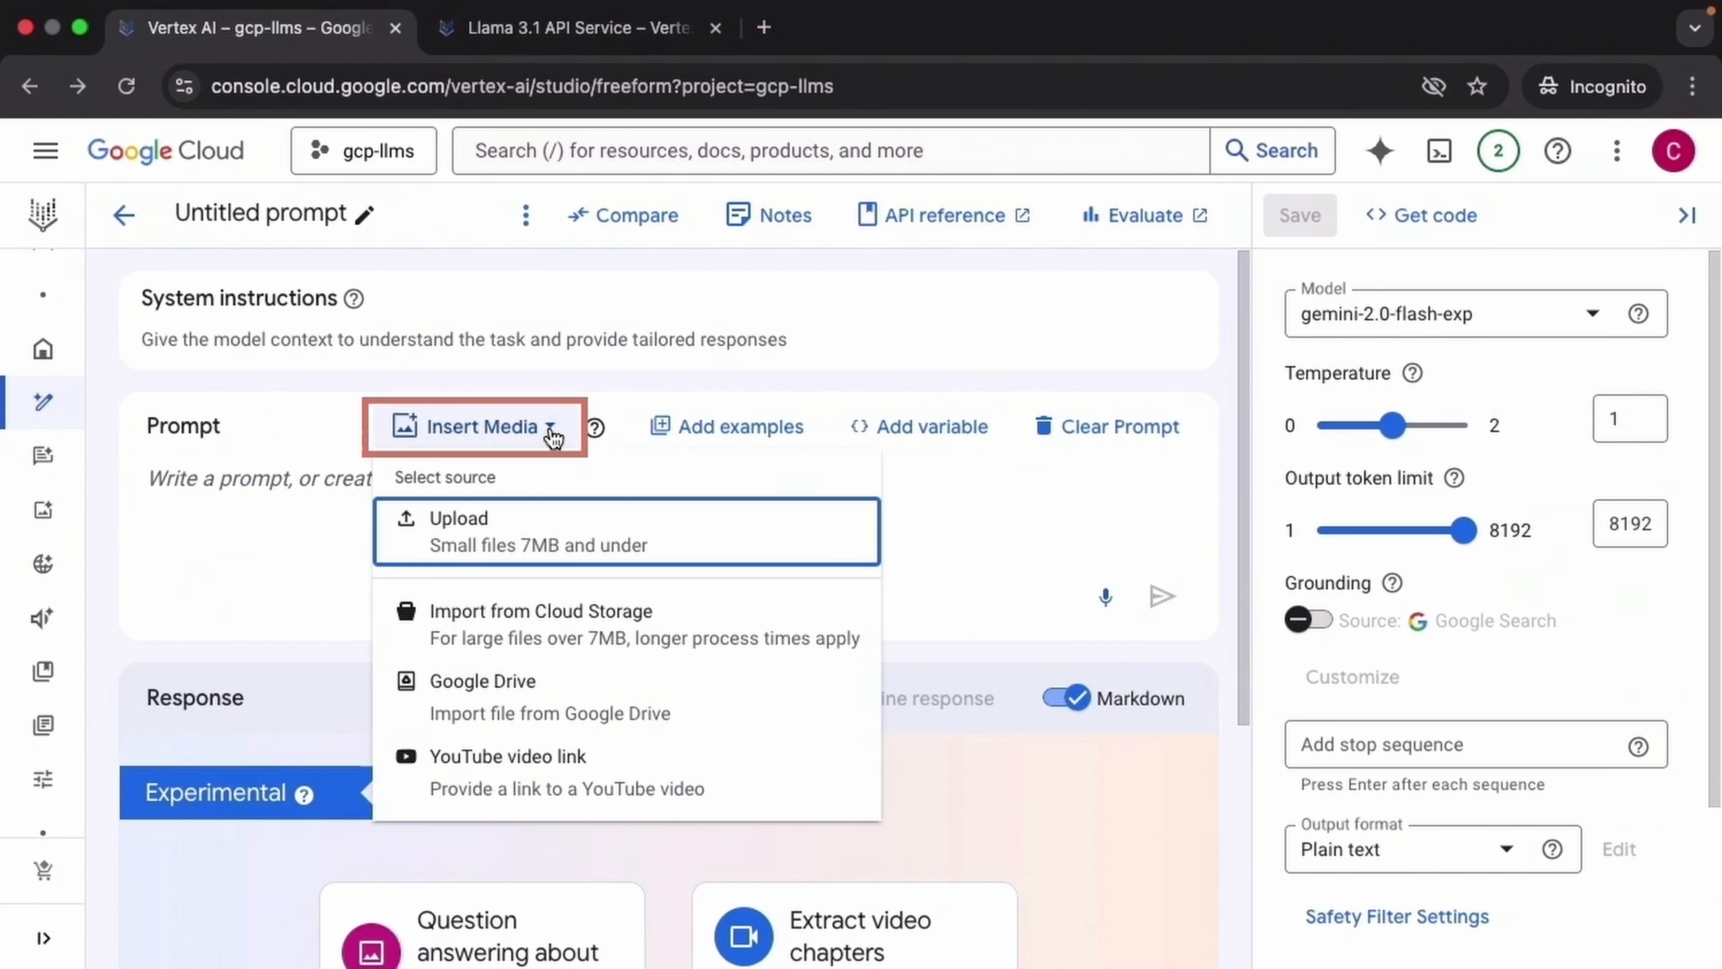
click(655, 542)
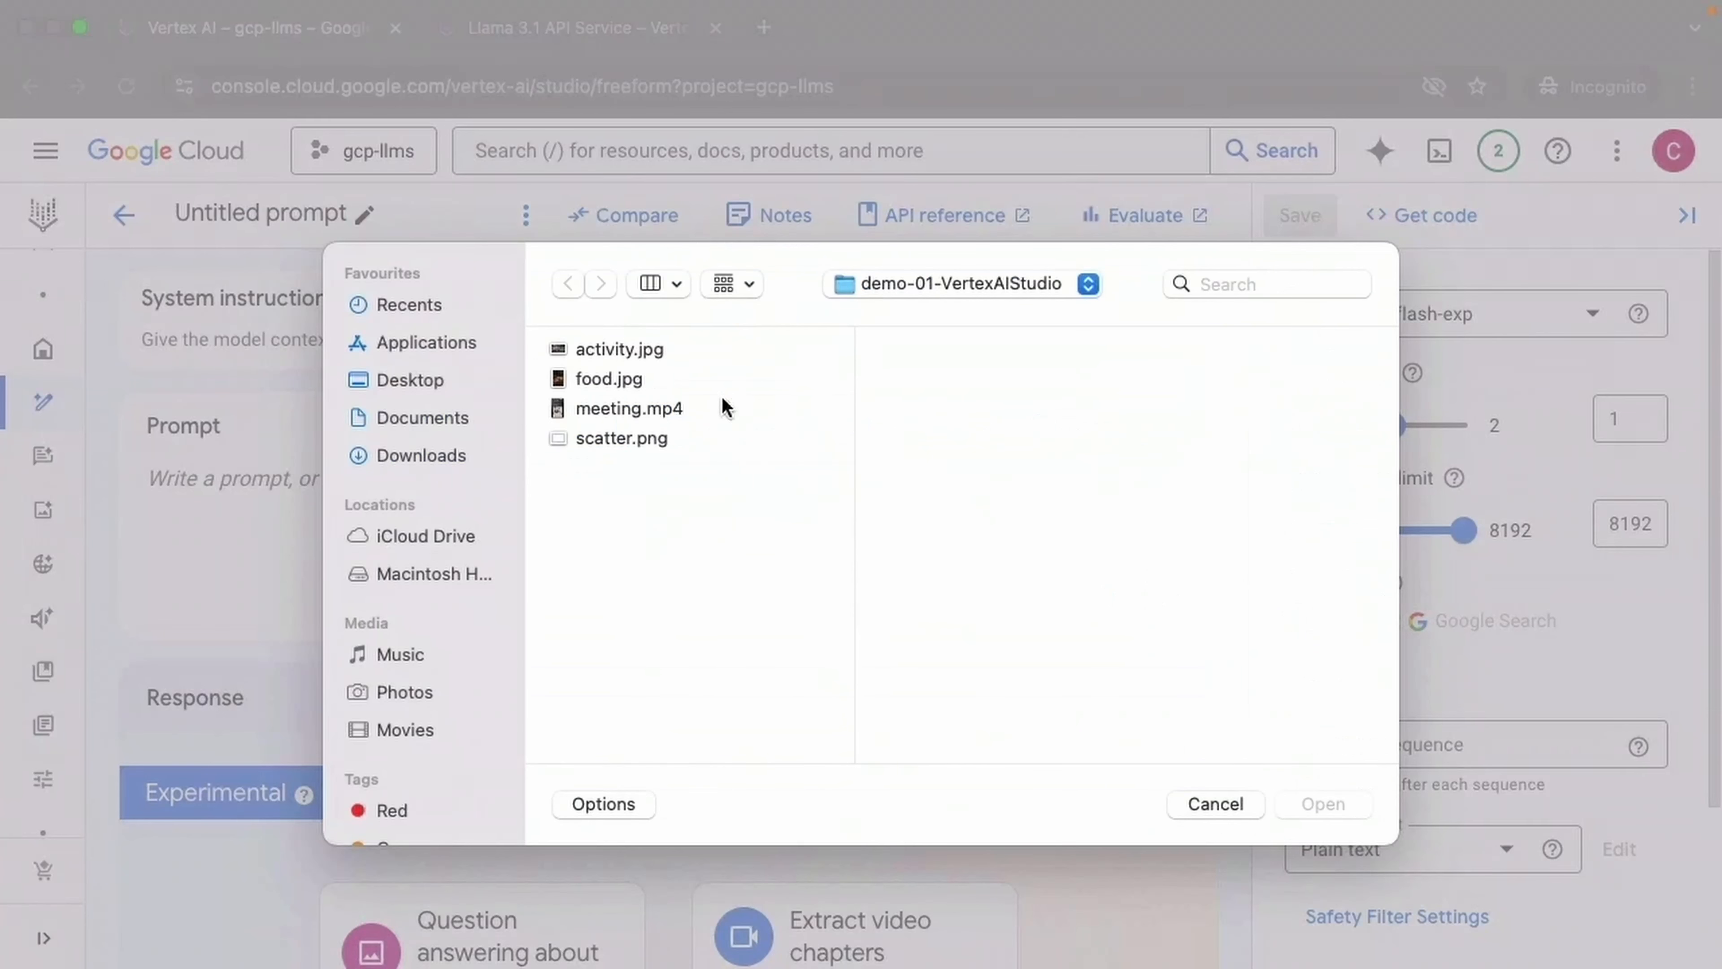
click(667, 349)
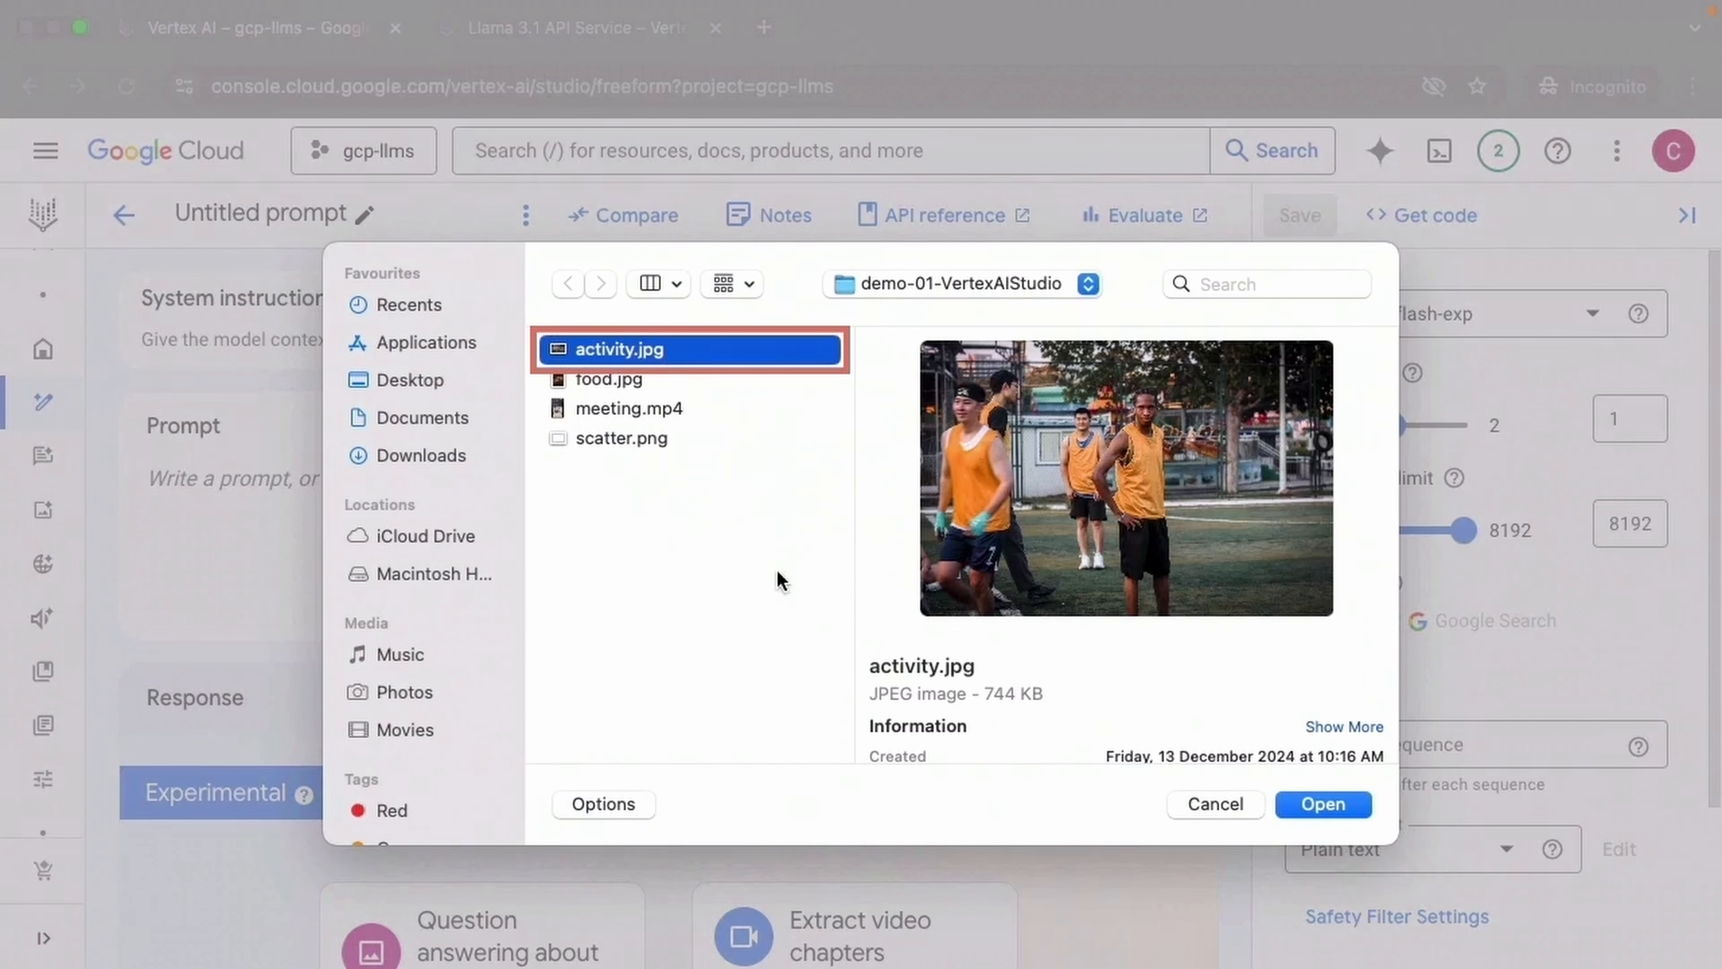
click(1322, 804)
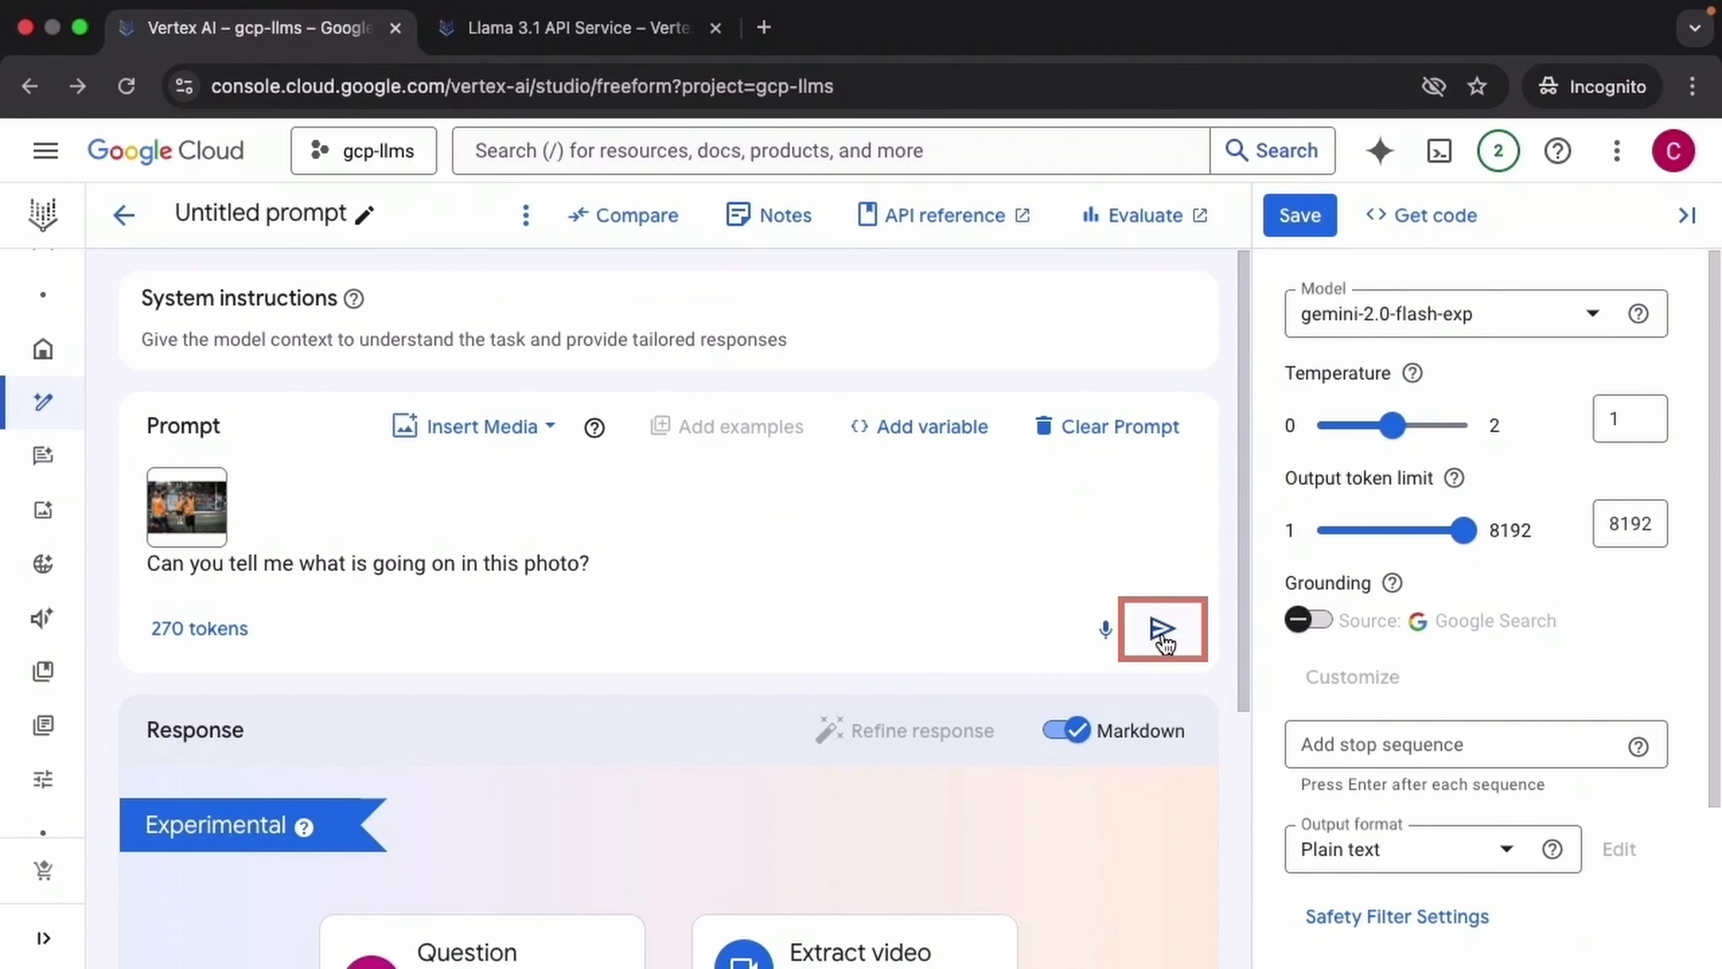
Submit the prompt "Can you tell me what is going on in this photo?" and read the model's full description.
click(1163, 638)
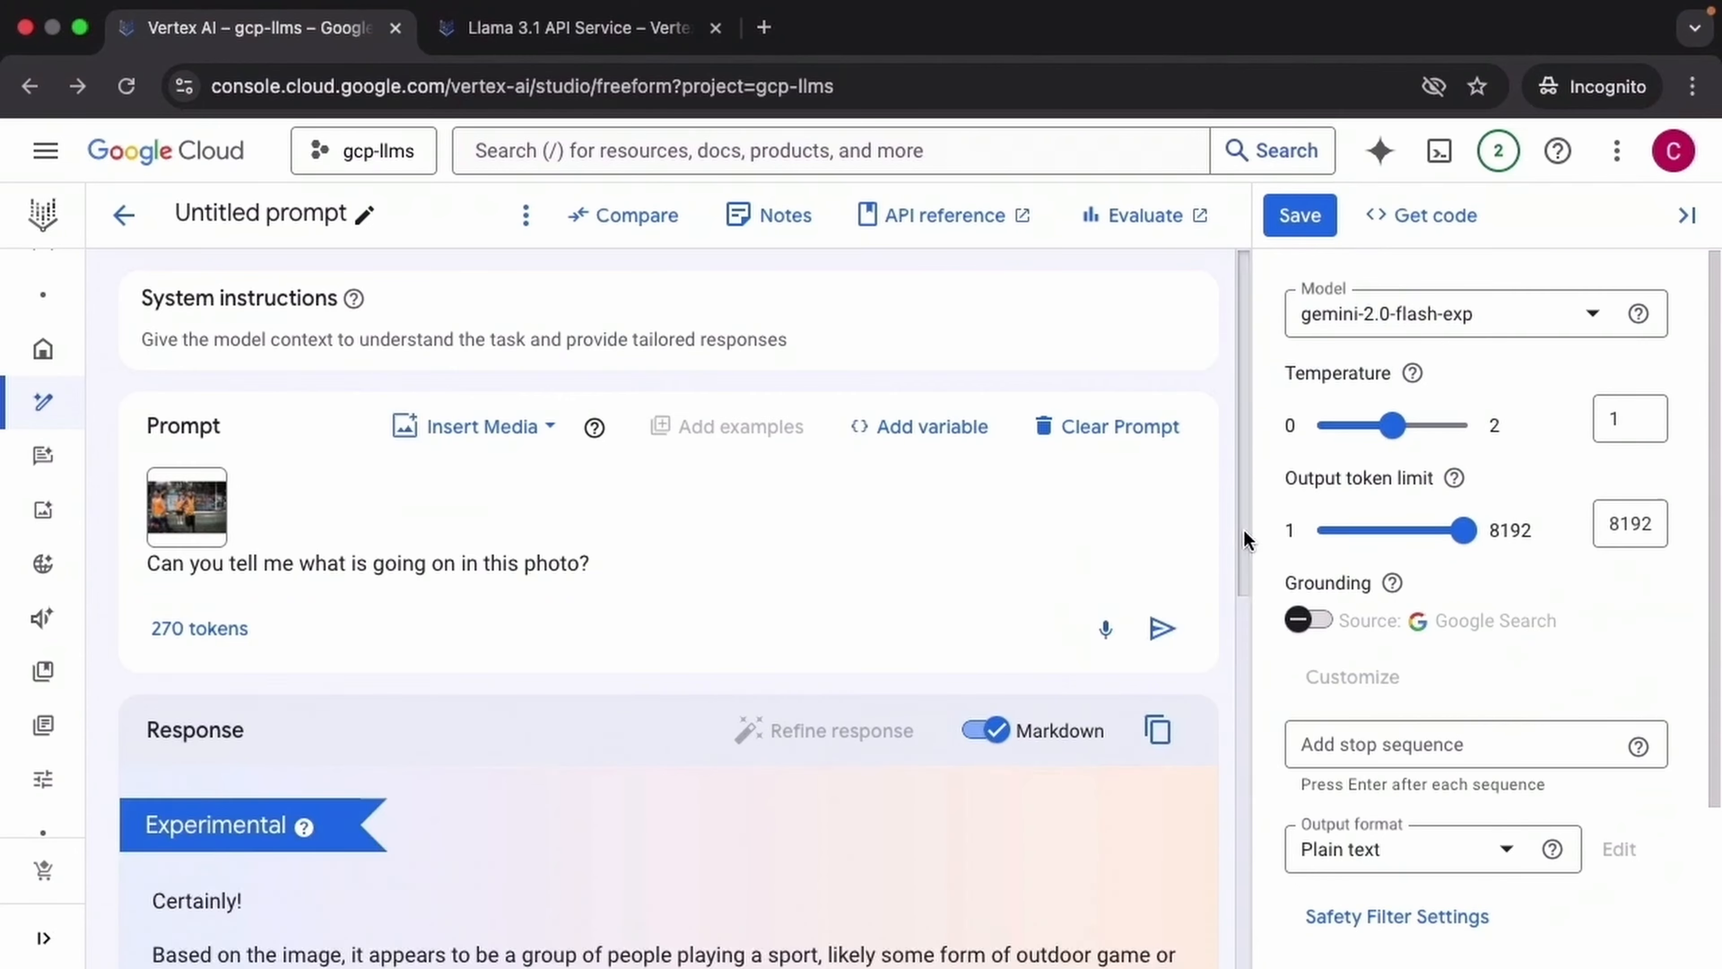
drag(1245, 538, 1256, 680)
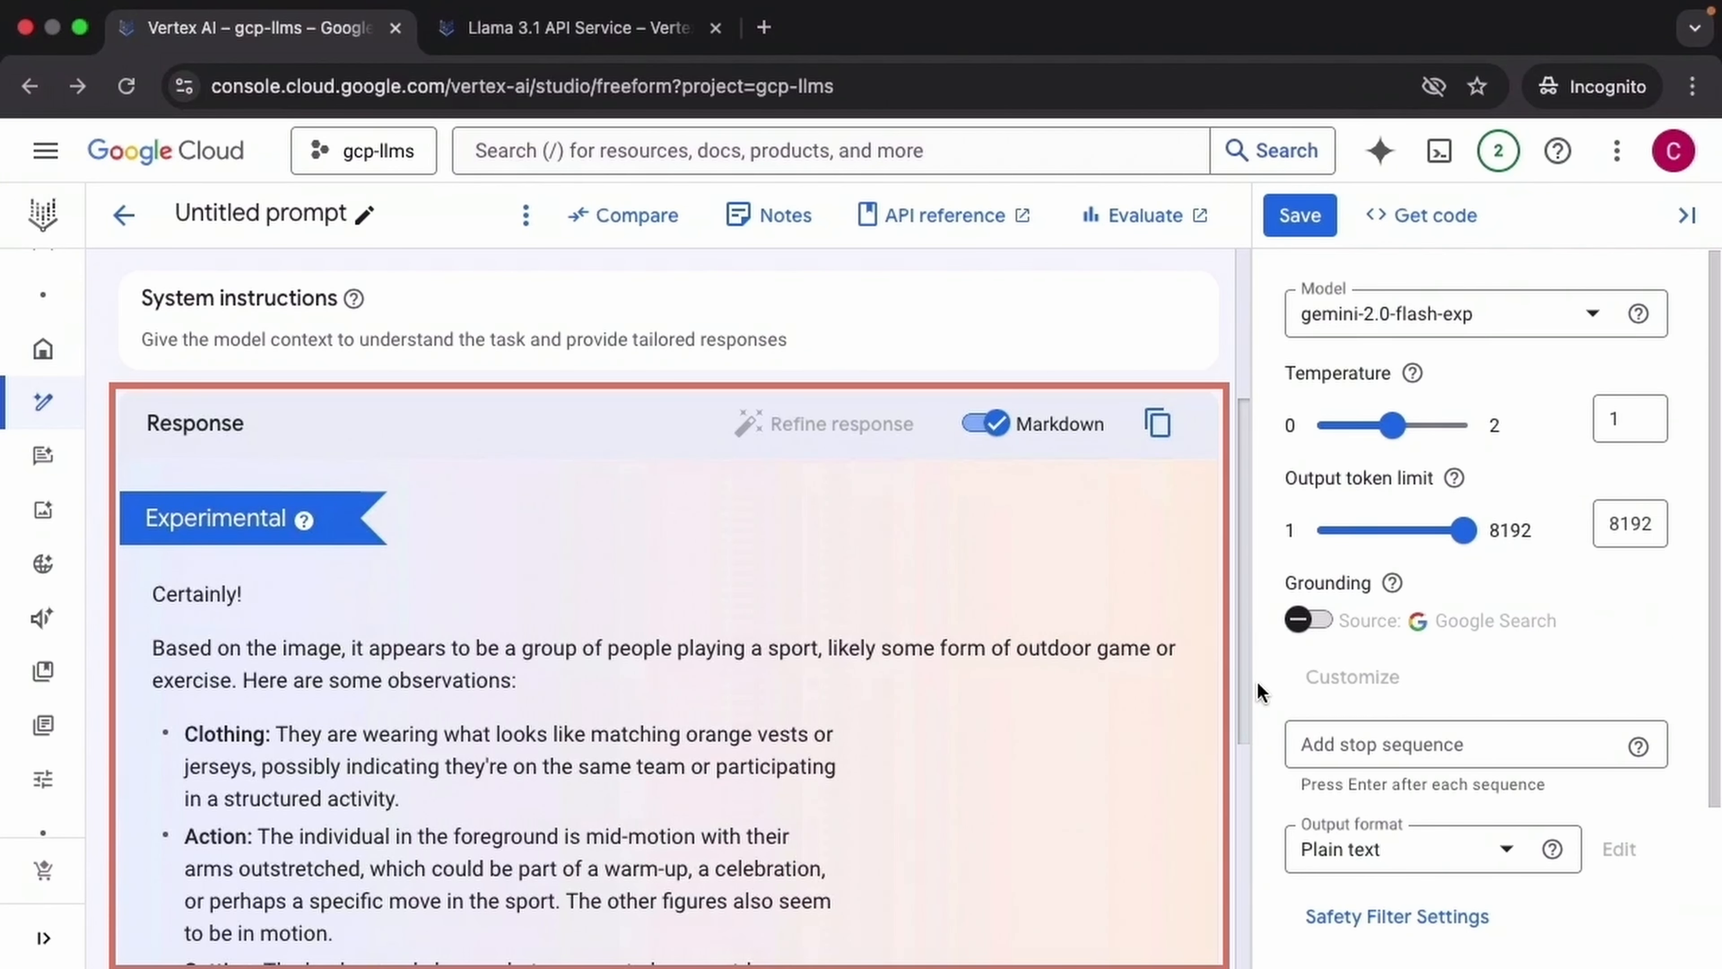
drag(1257, 680, 1247, 923)
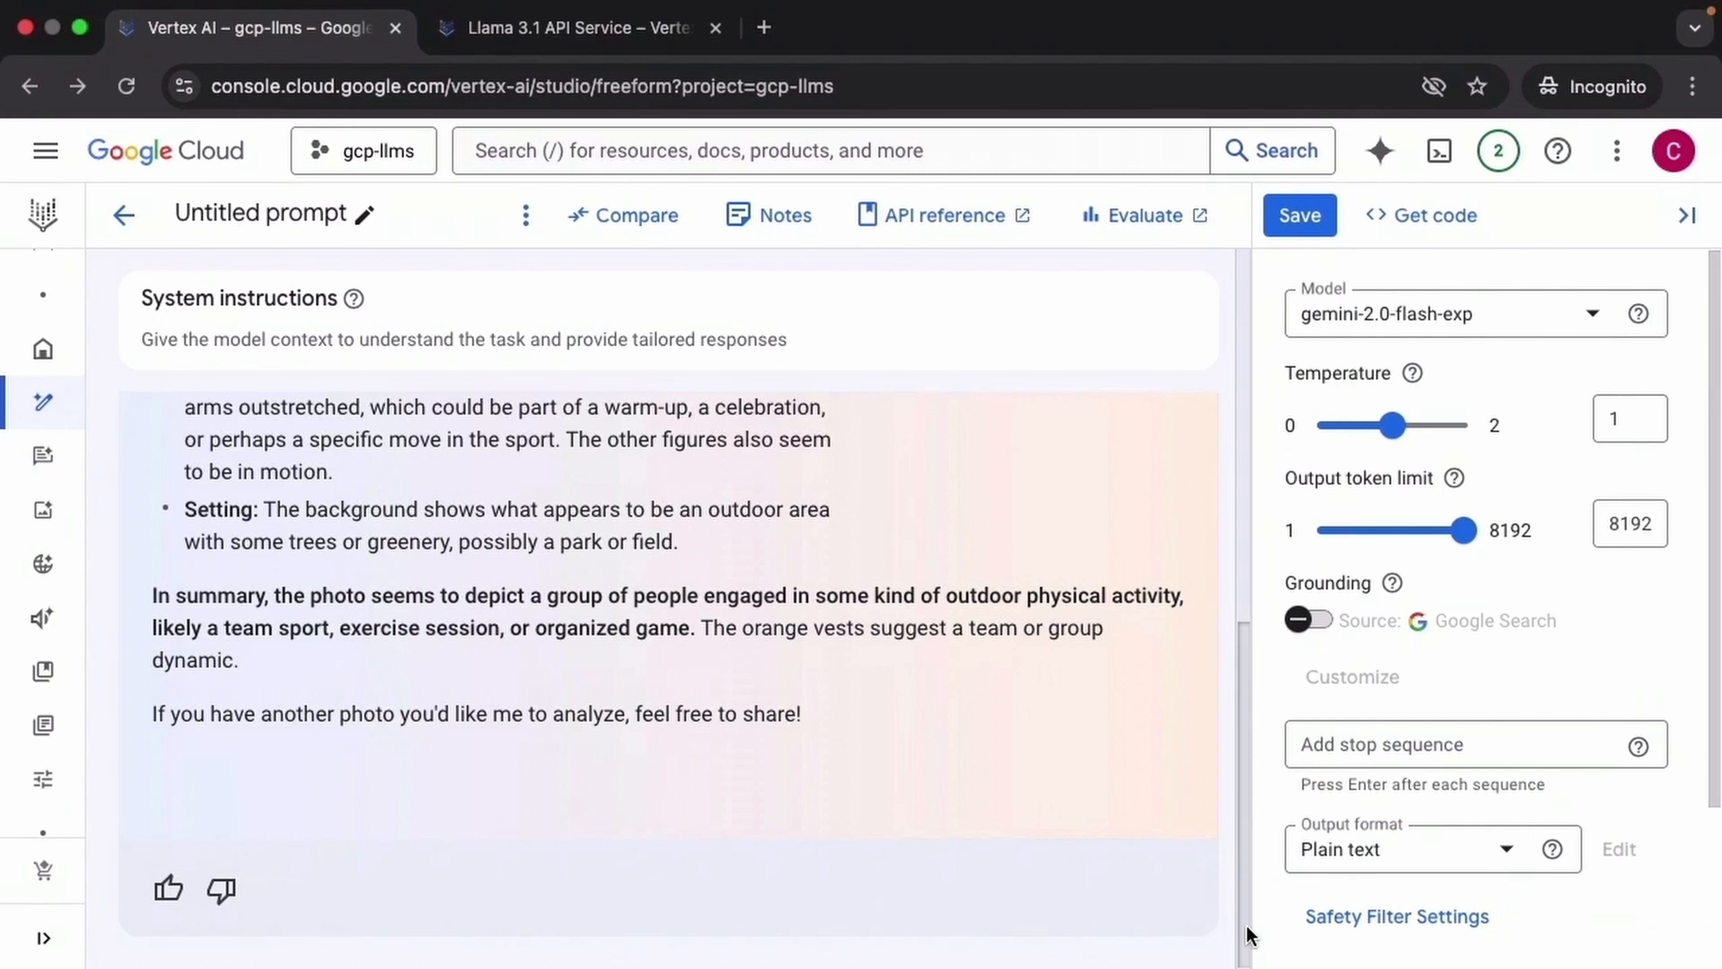
scroll(1247, 923, up, 10)
Clear the prompt and upload the image food.jpg from the demo-01-VertexAIStudio folder into it.
click(1109, 426)
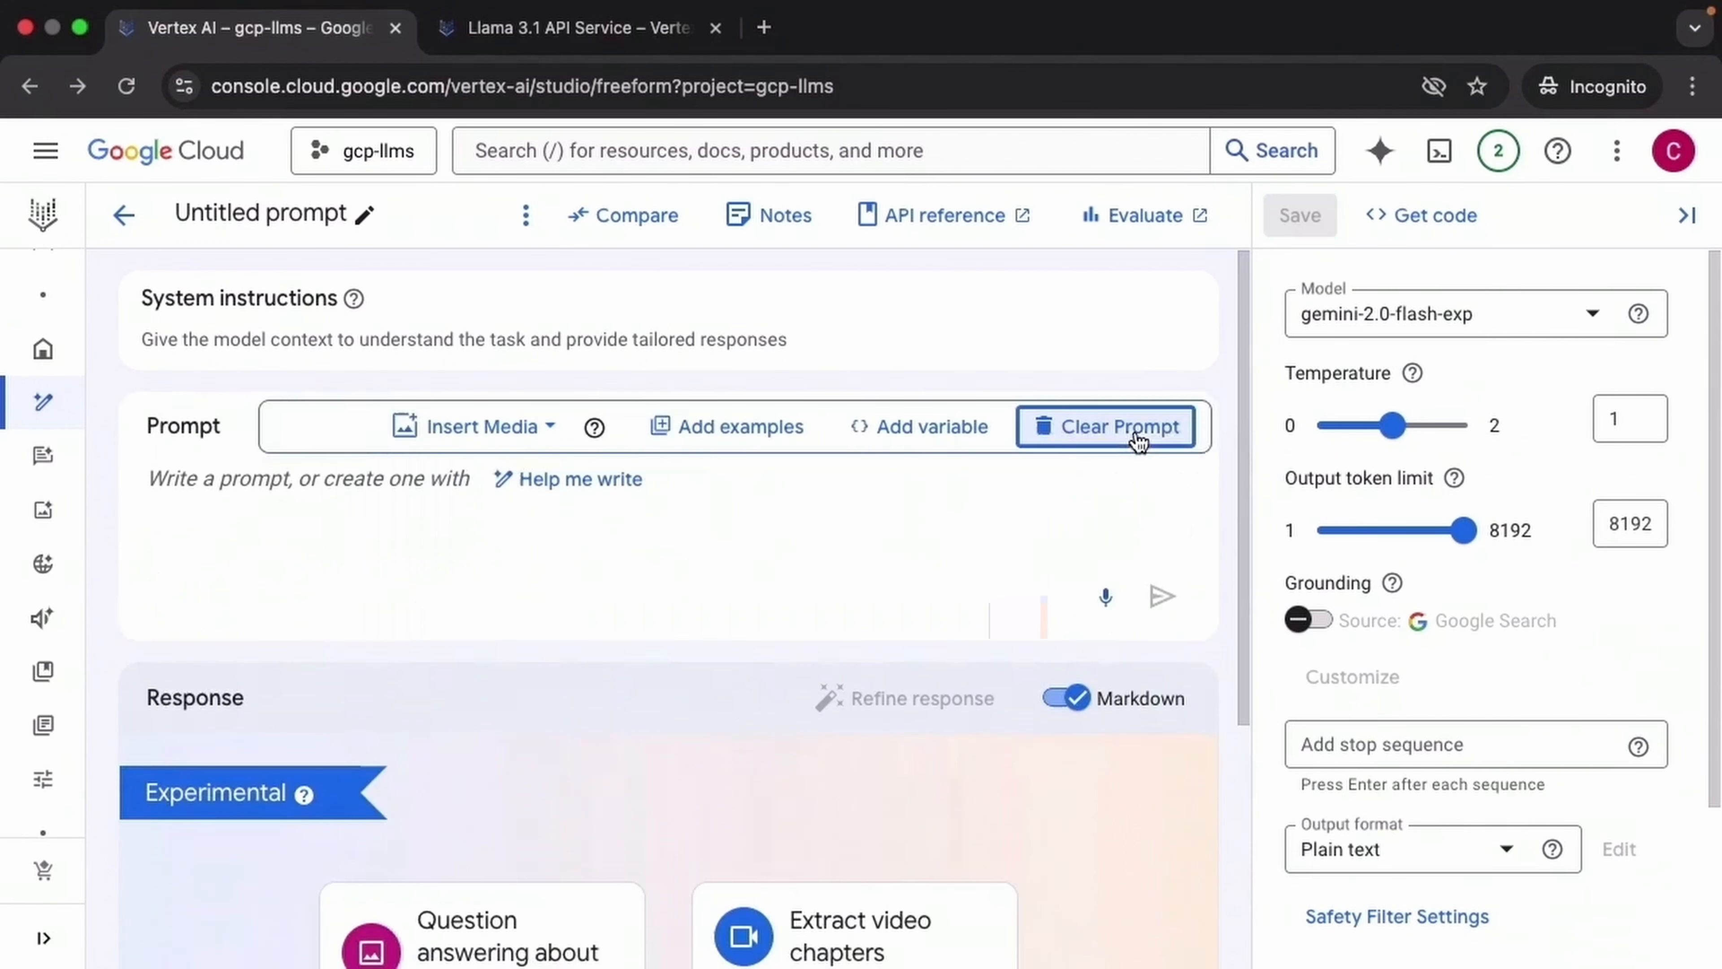
click(555, 435)
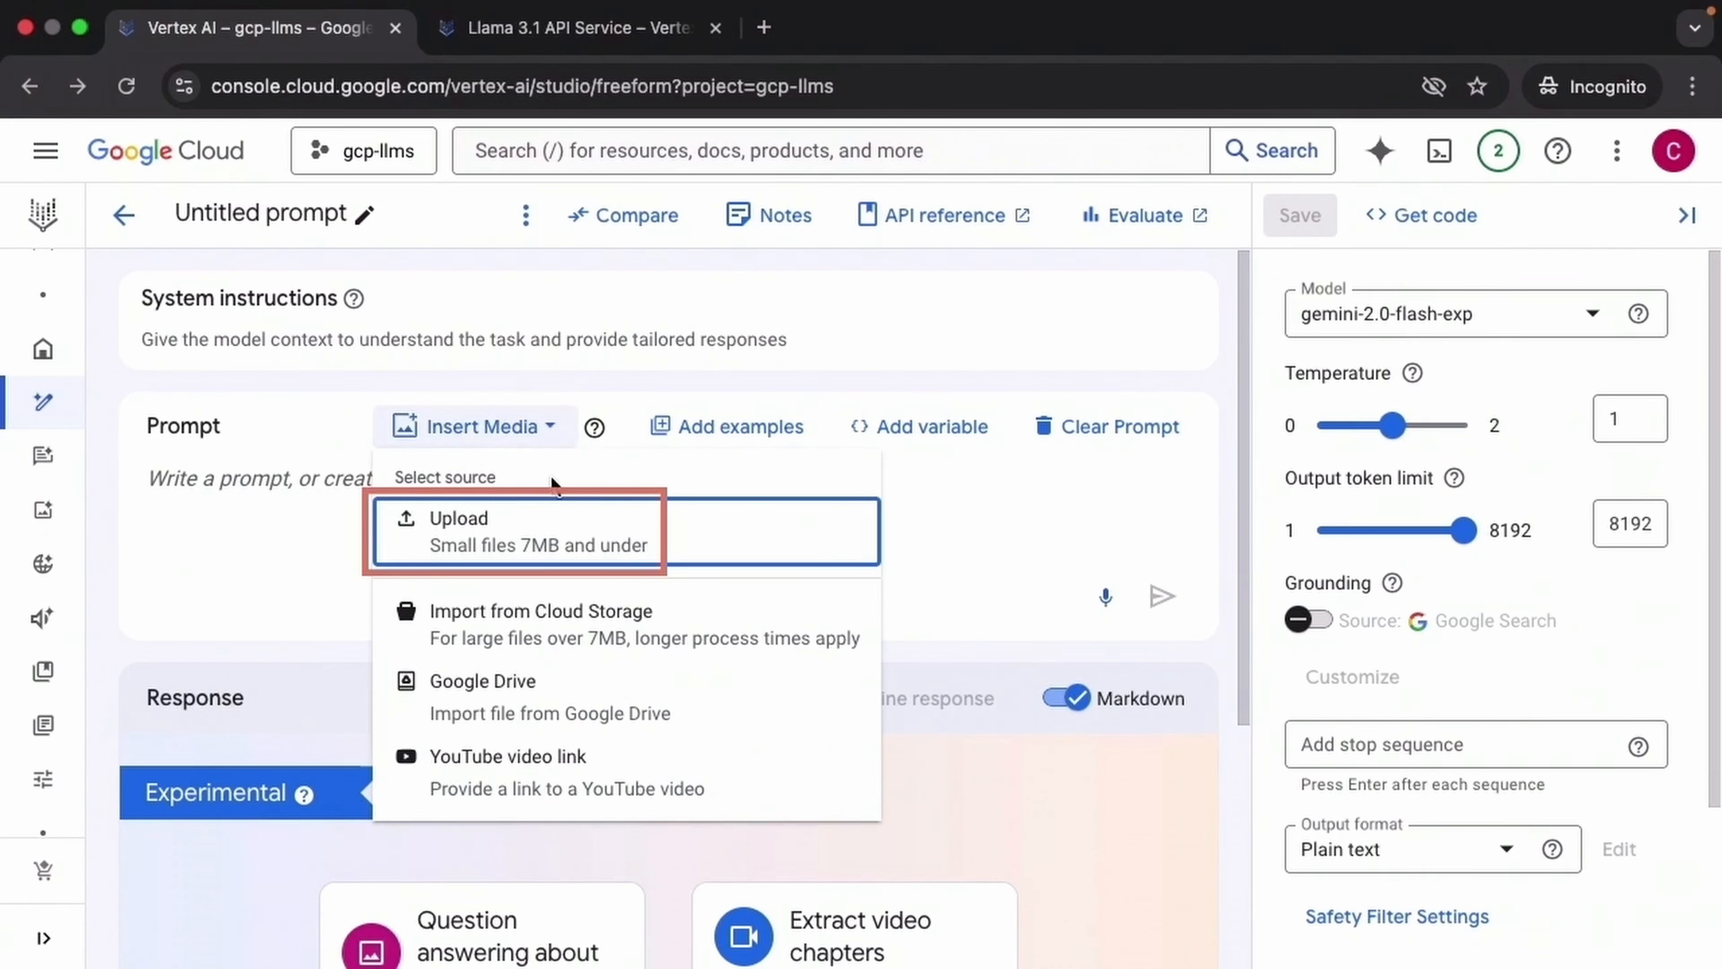
click(549, 524)
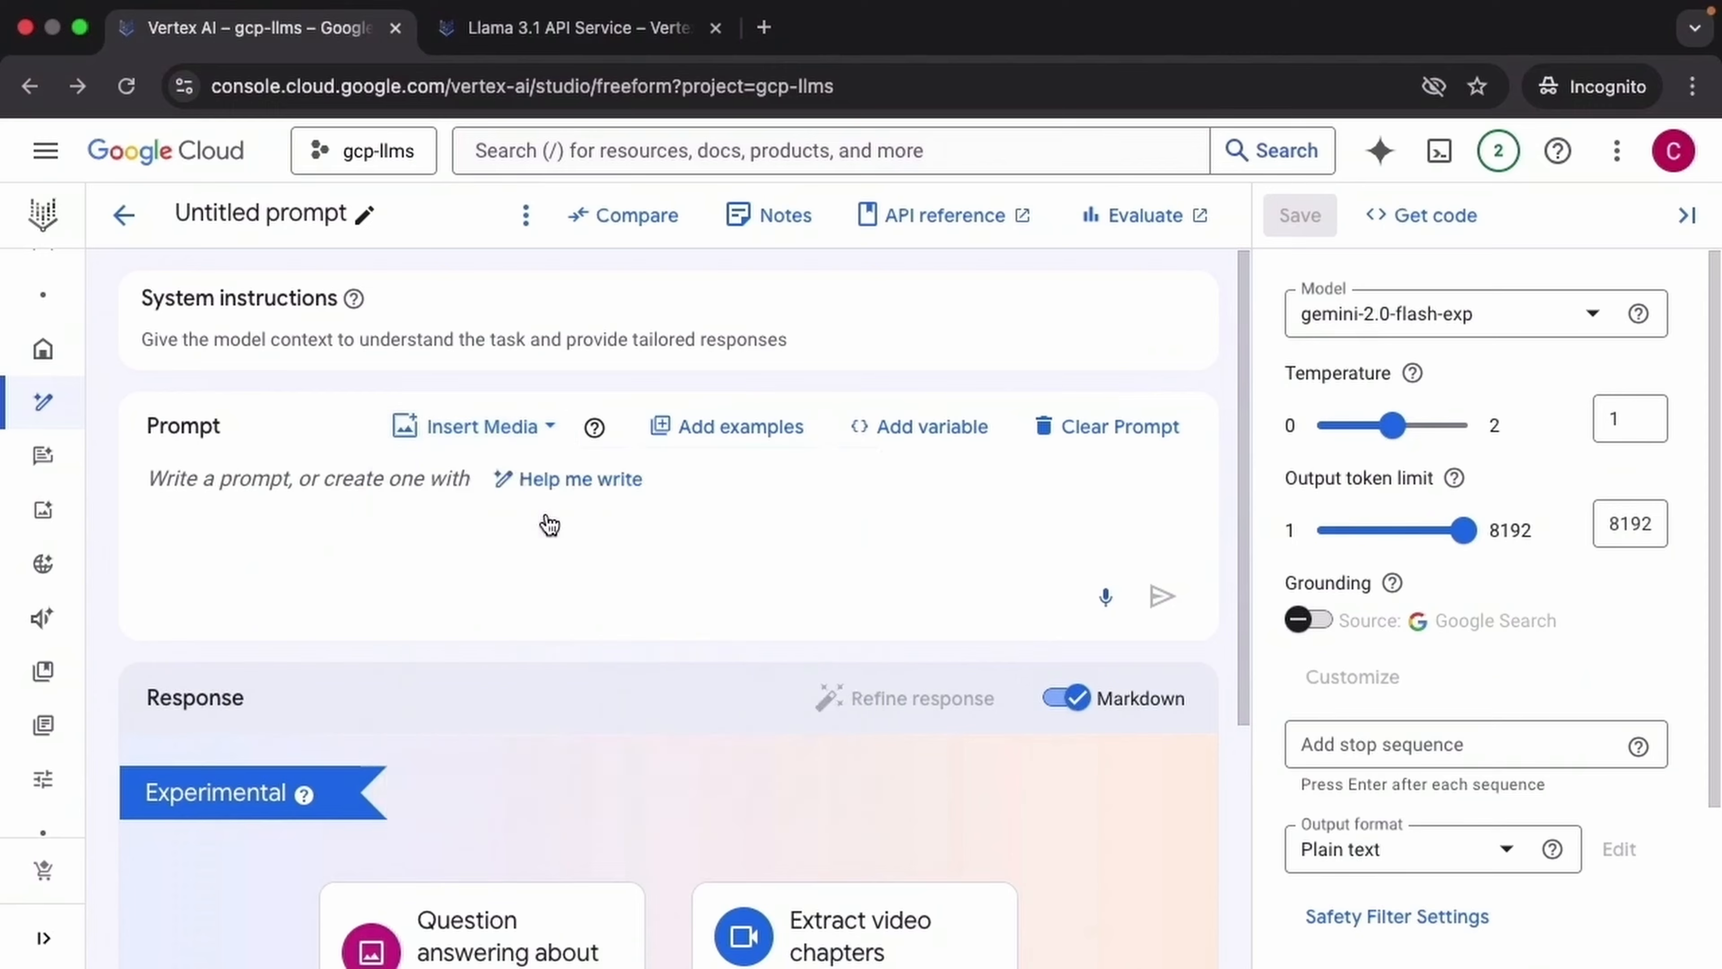
click(740, 383)
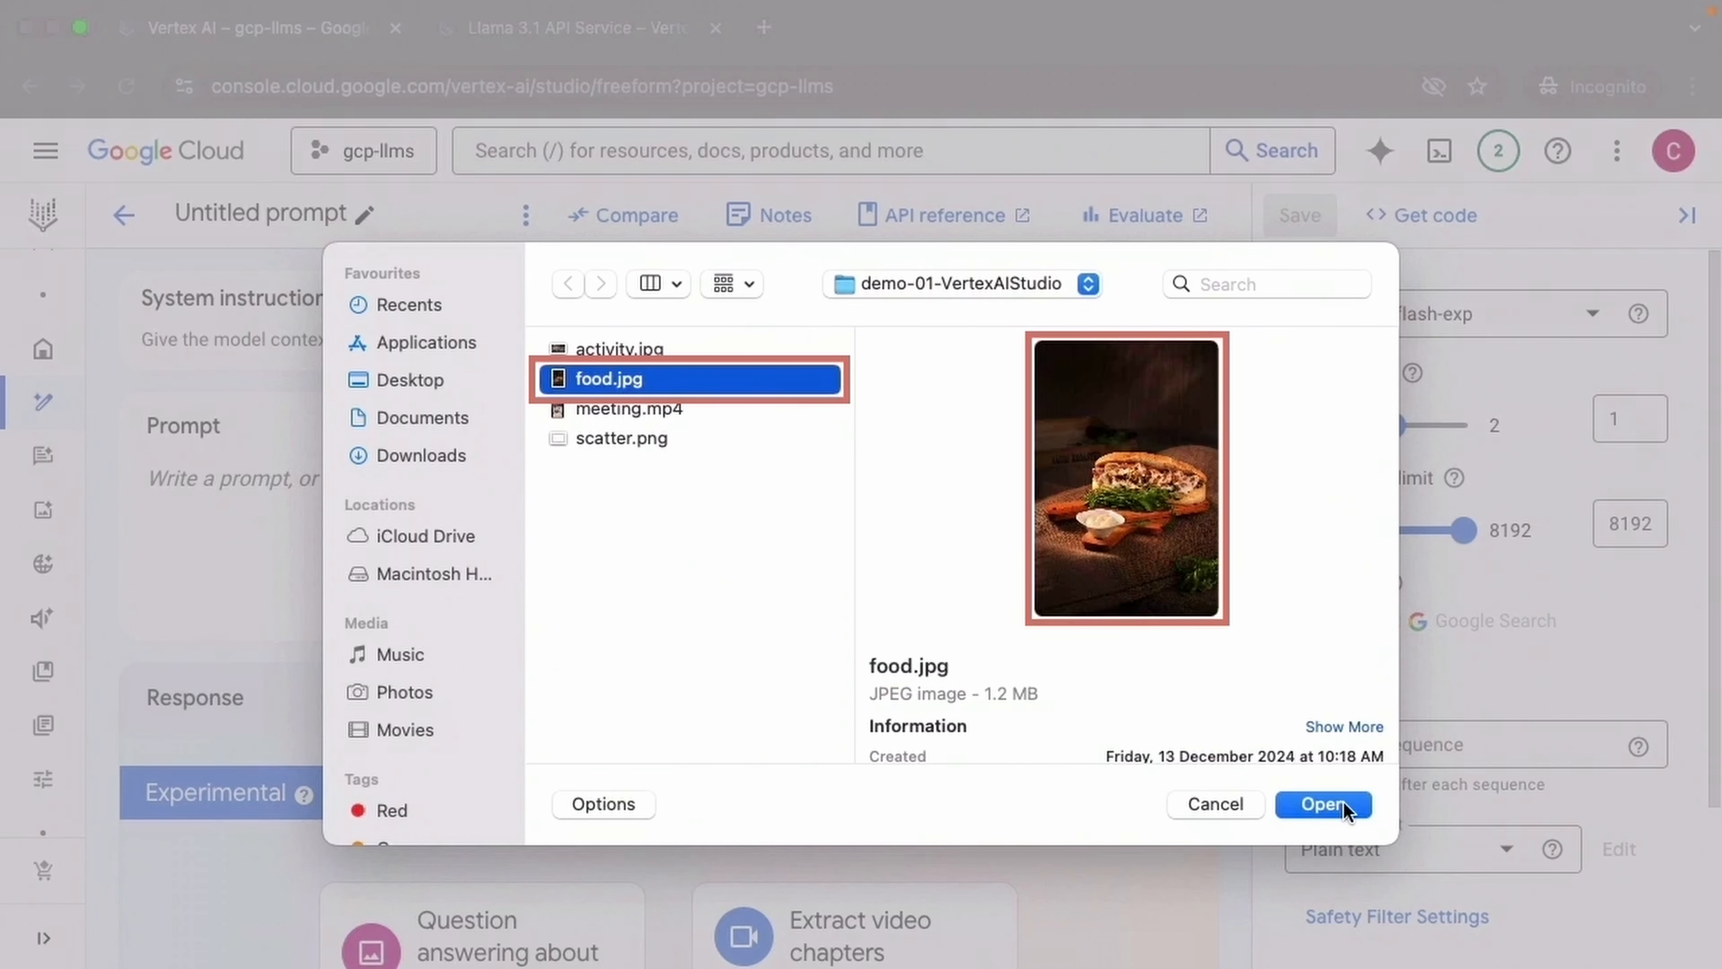
click(1323, 803)
Submit the prompt "Can you estimate the calorie content of this meal?" with the food image and read the response to its end.
key(super+v)
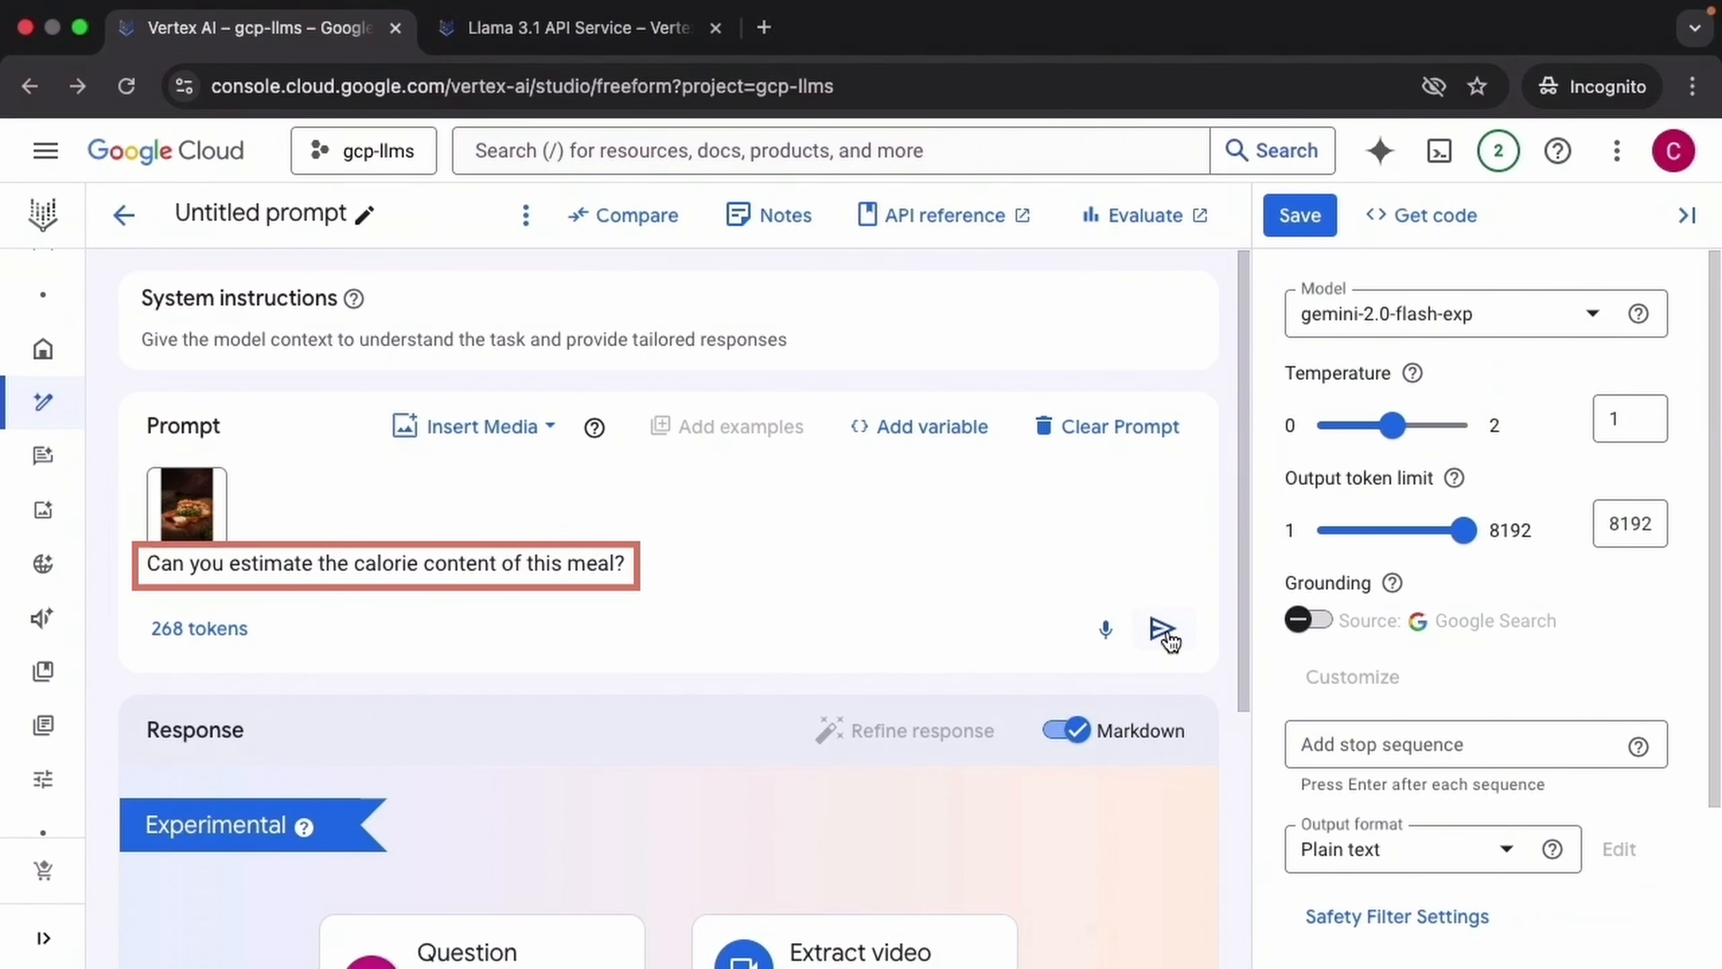
click(1165, 631)
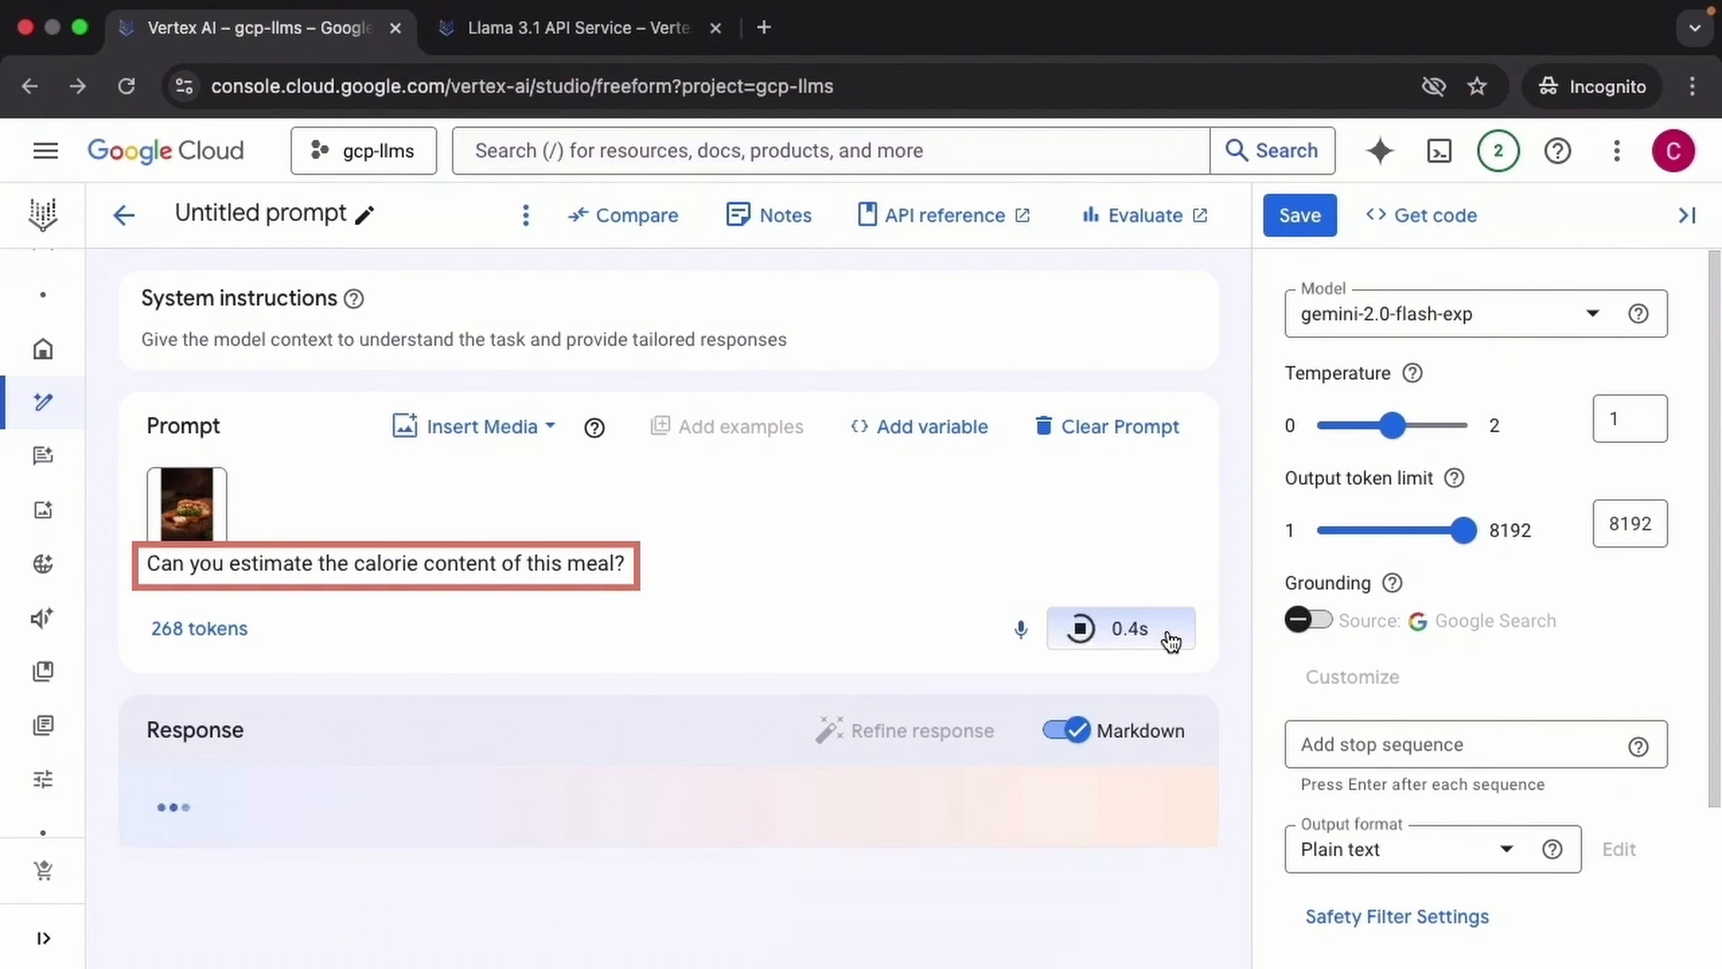
drag(1246, 428, 1260, 505)
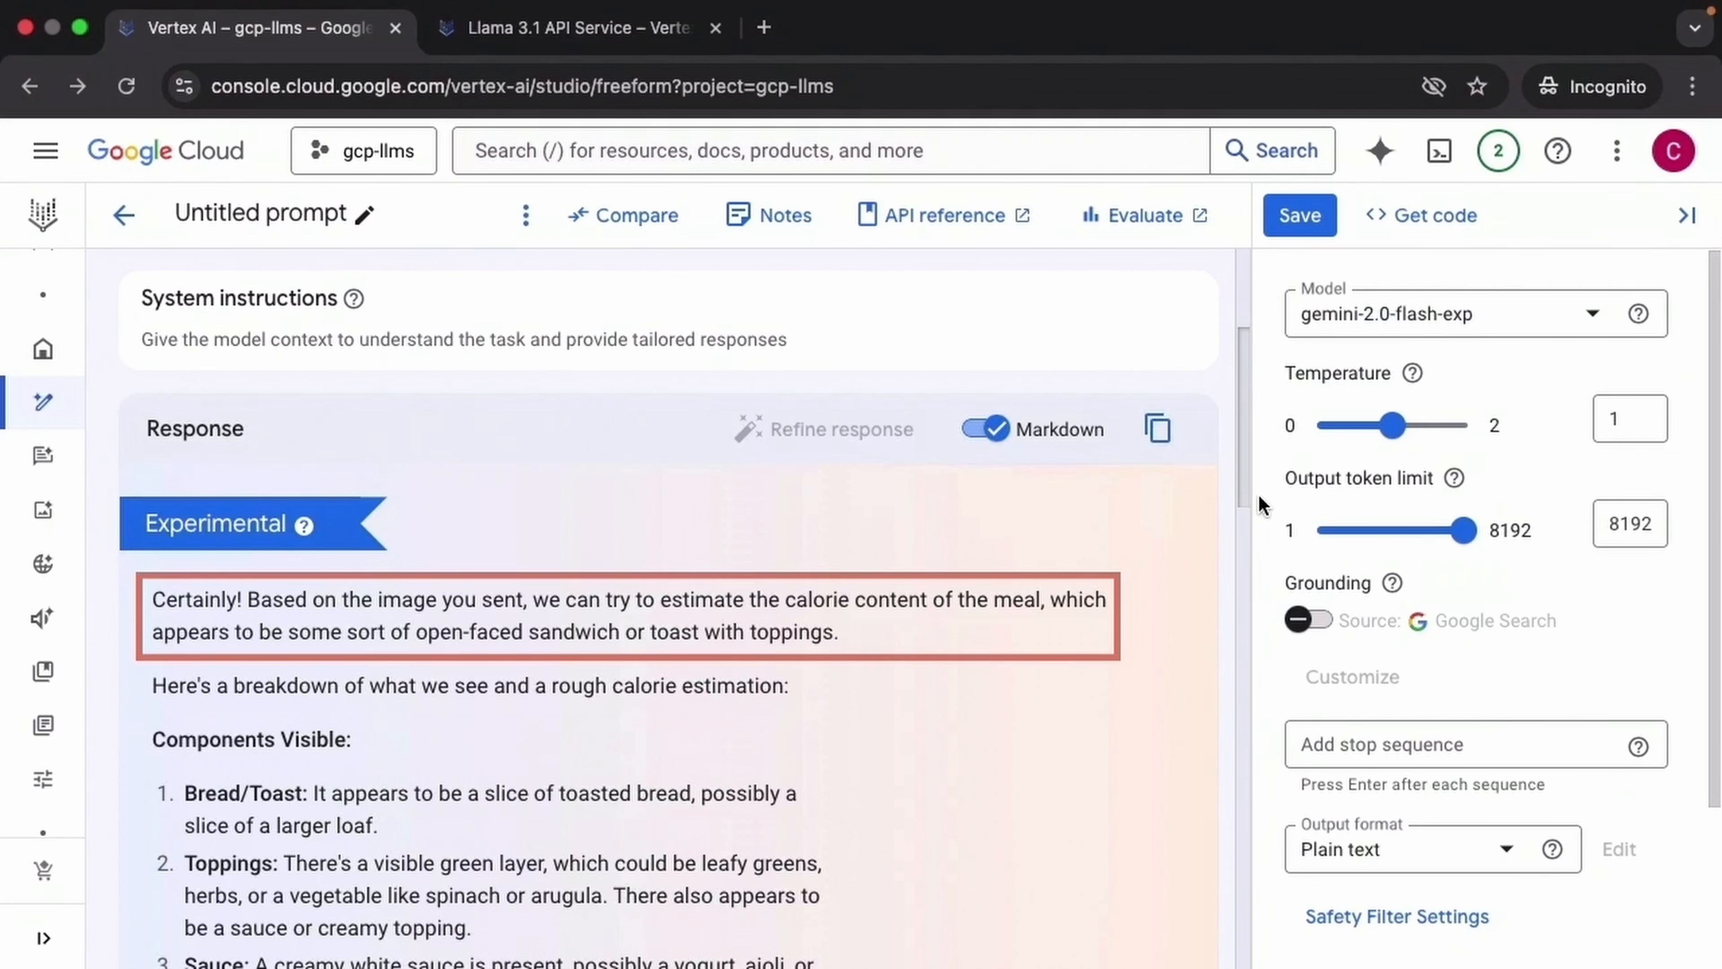
drag(1259, 496, 1267, 534)
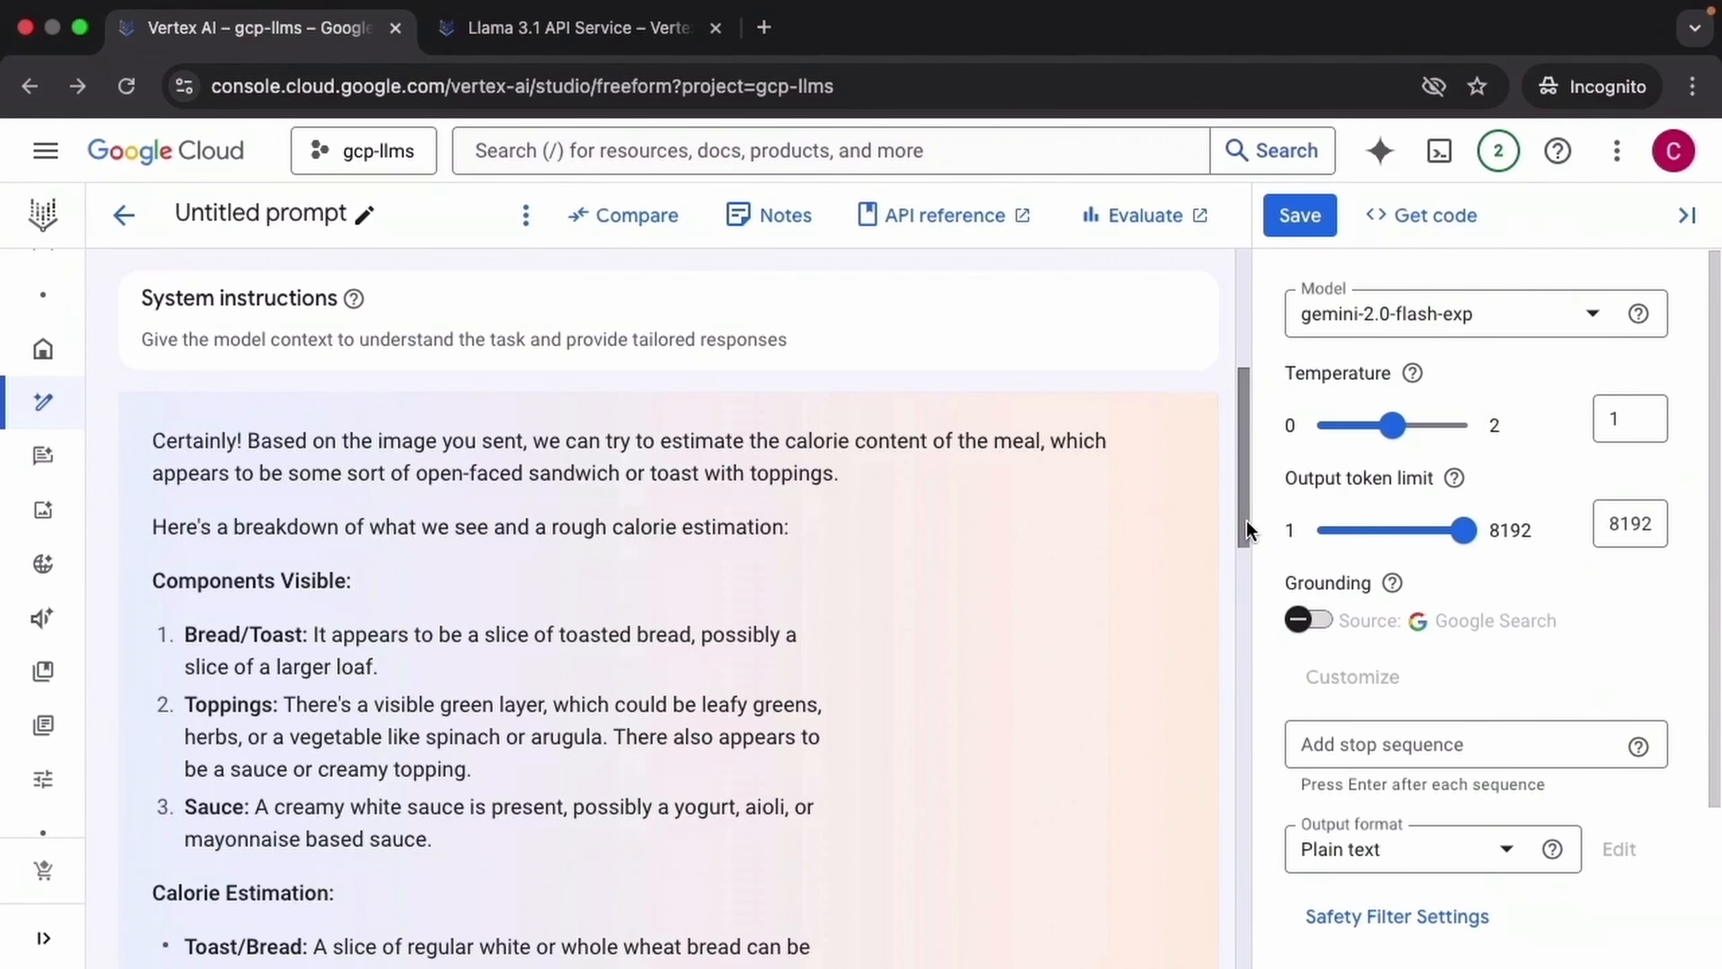
mouse_move(1248, 521)
mouse_down()
mouse_move(1257, 645)
mouse_move(1242, 634)
mouse_move(1265, 741)
mouse_move(1253, 880)
mouse_up()
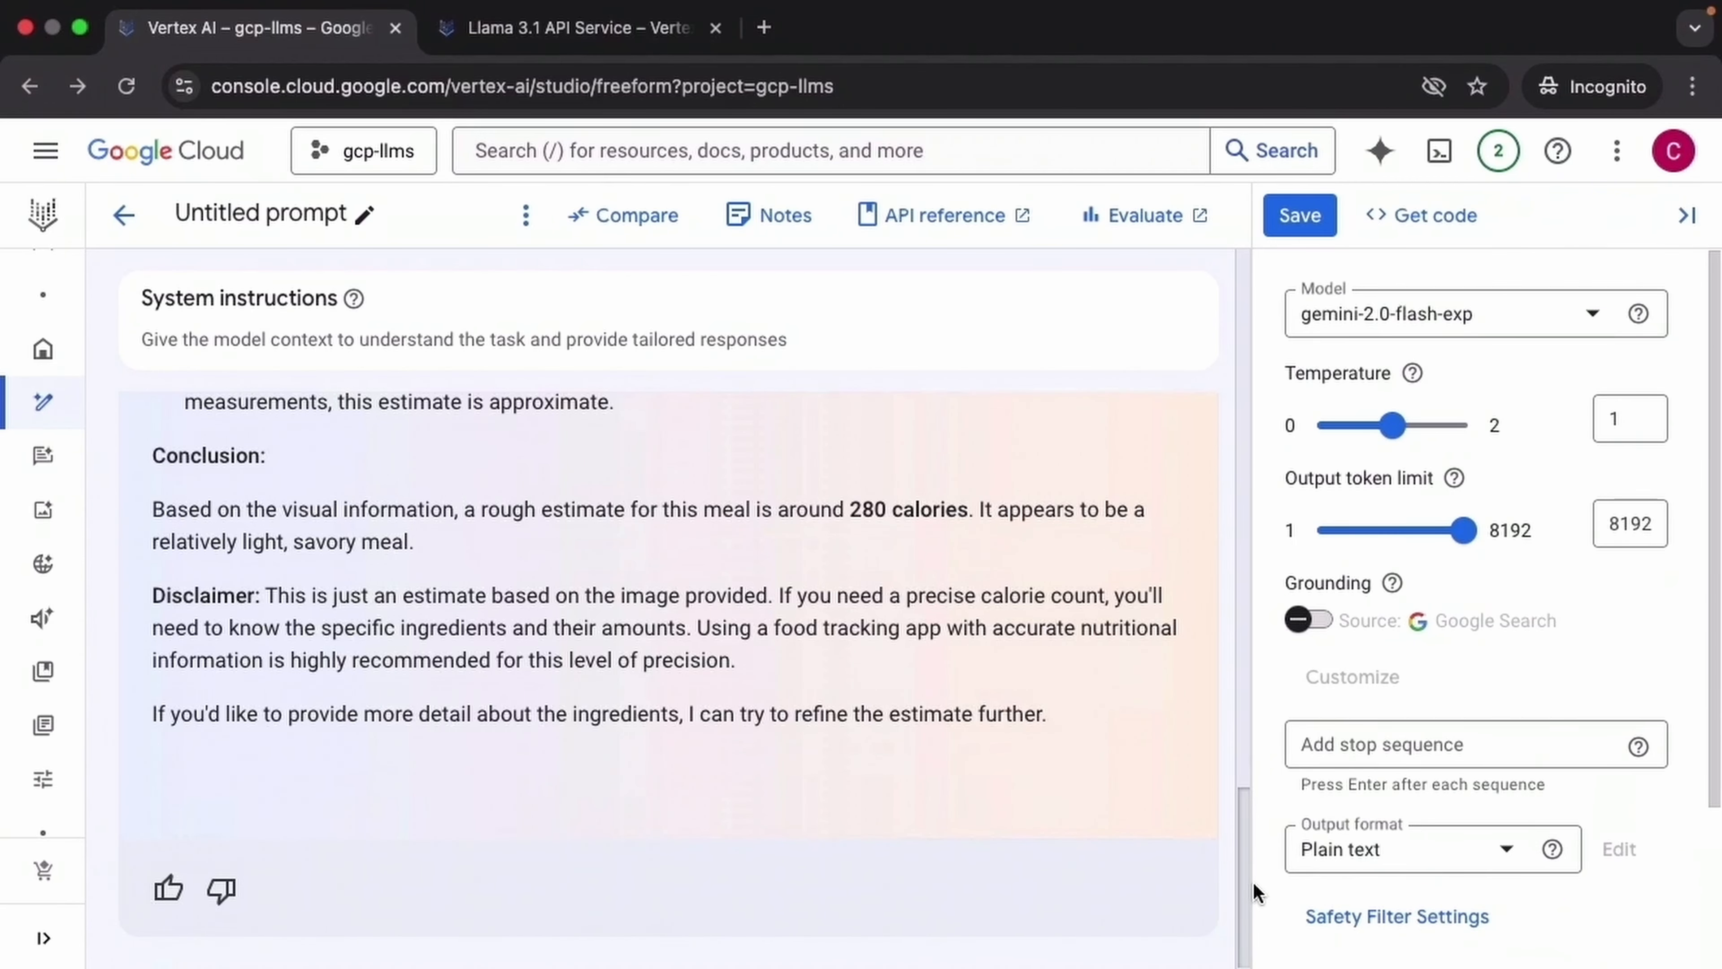
Clear the prompt and upload the image scatter.png from the demo-01-VertexAIStudio folder into it.
drag(1253, 880, 1267, 463)
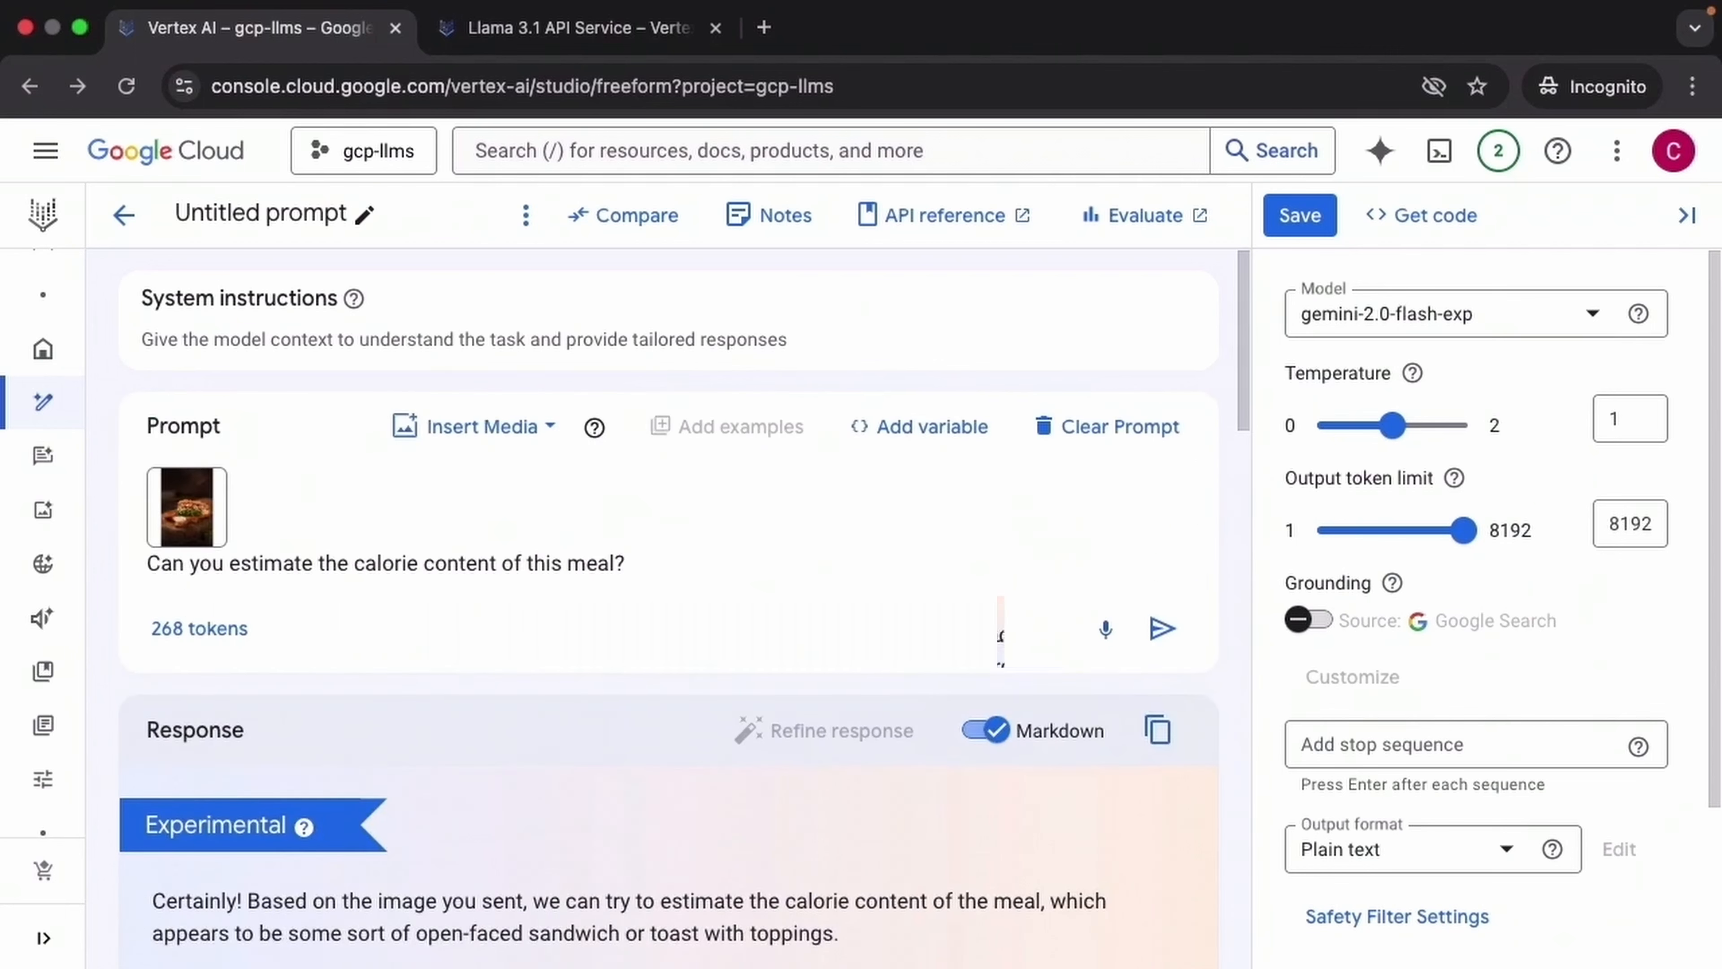
click(481, 426)
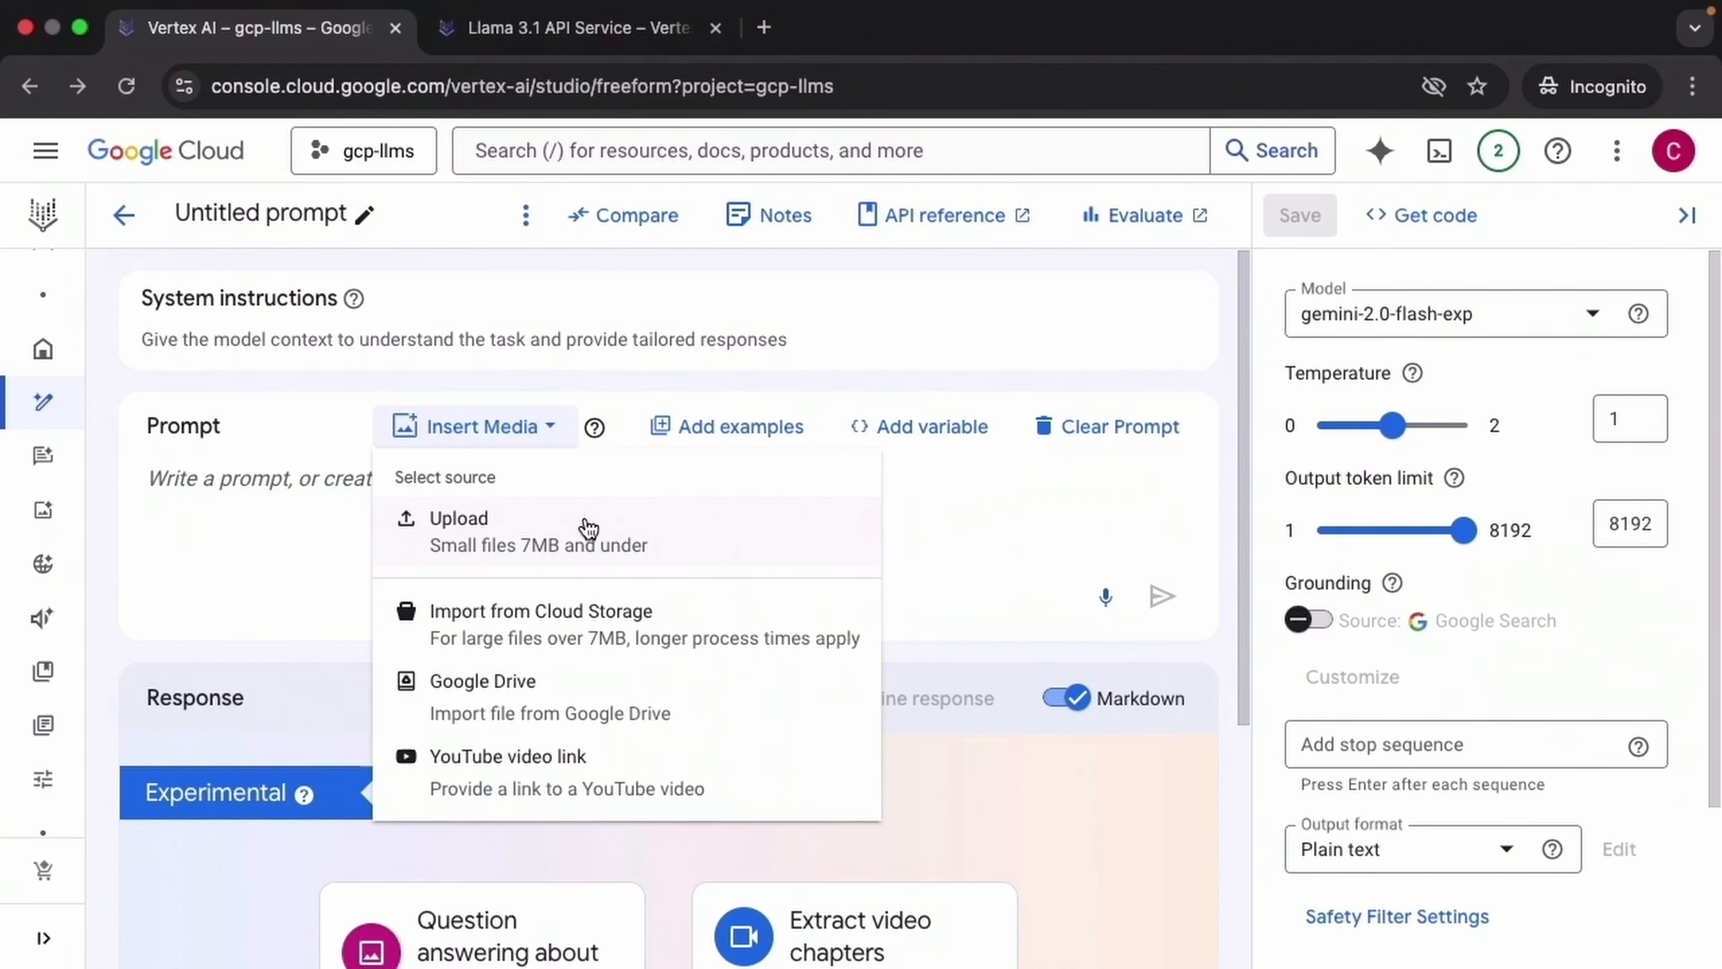
click(587, 528)
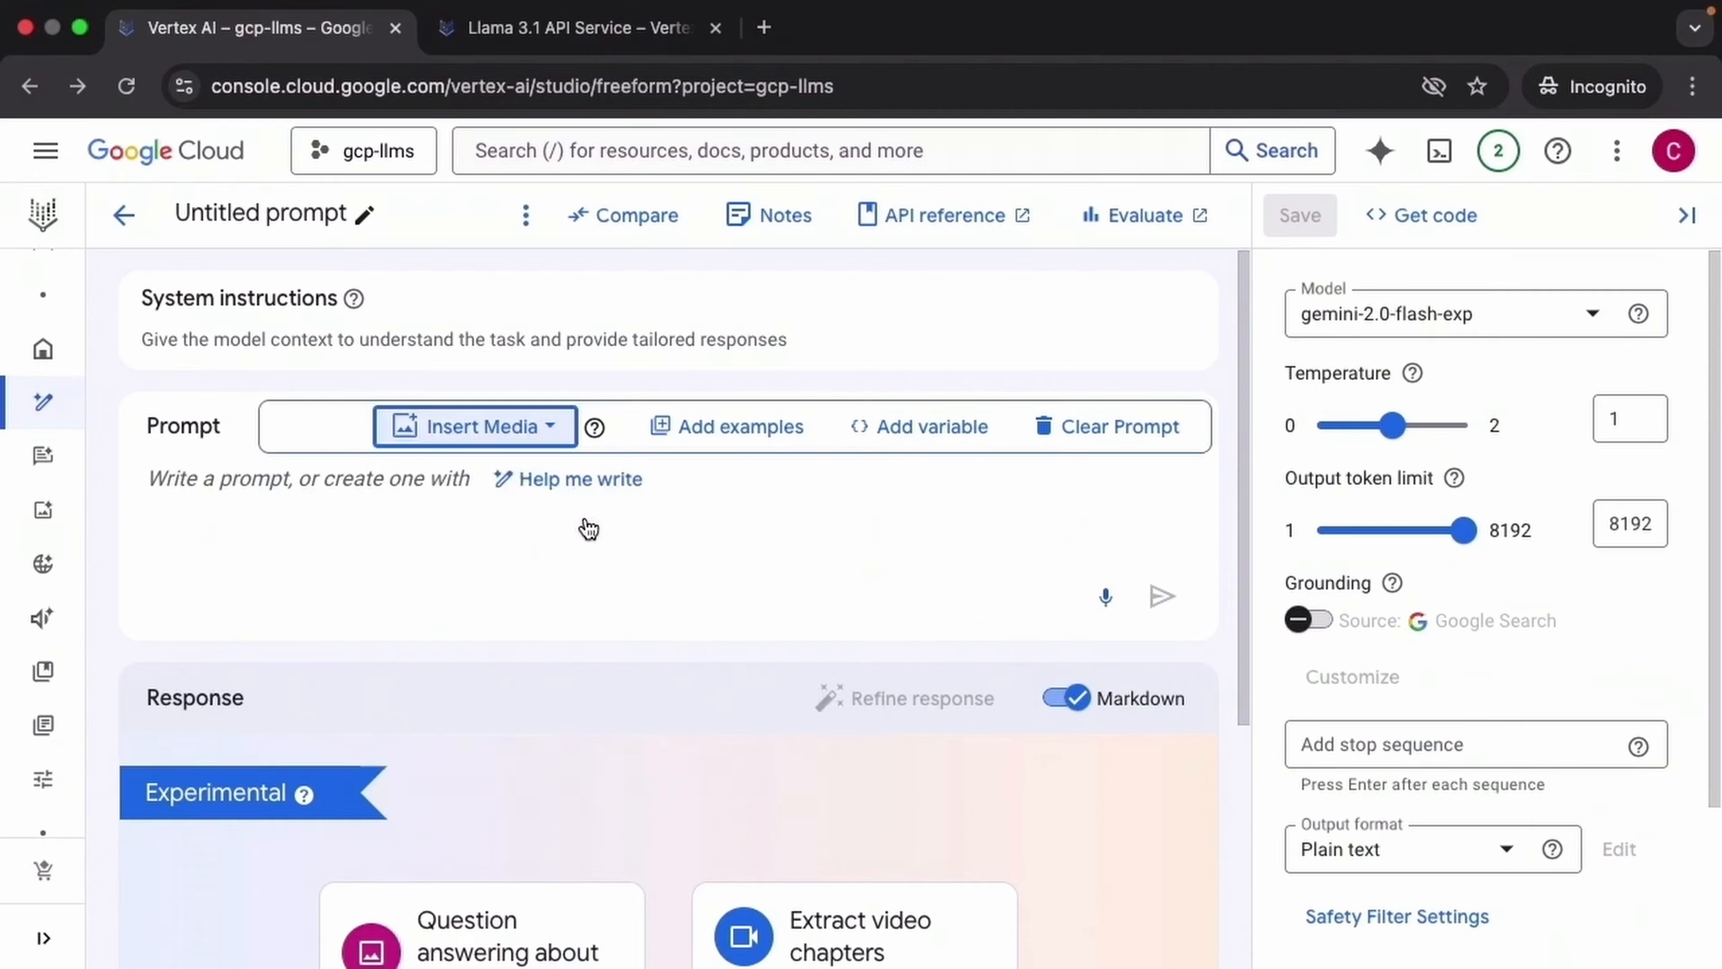
click(678, 441)
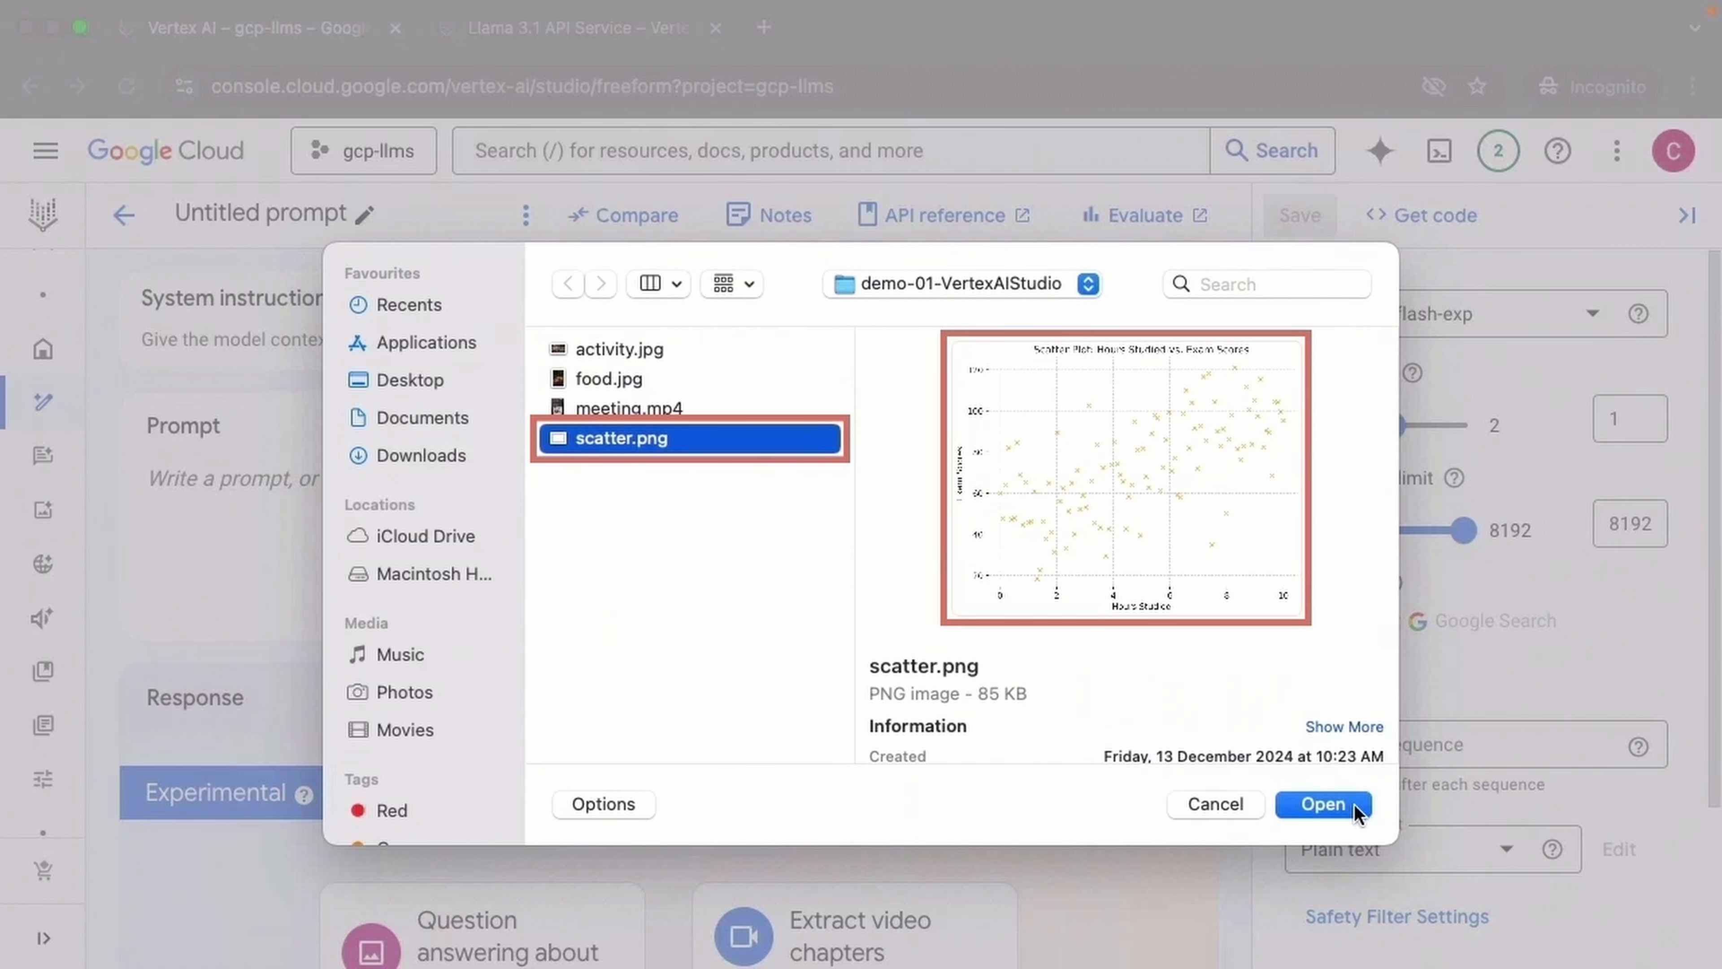
click(1323, 804)
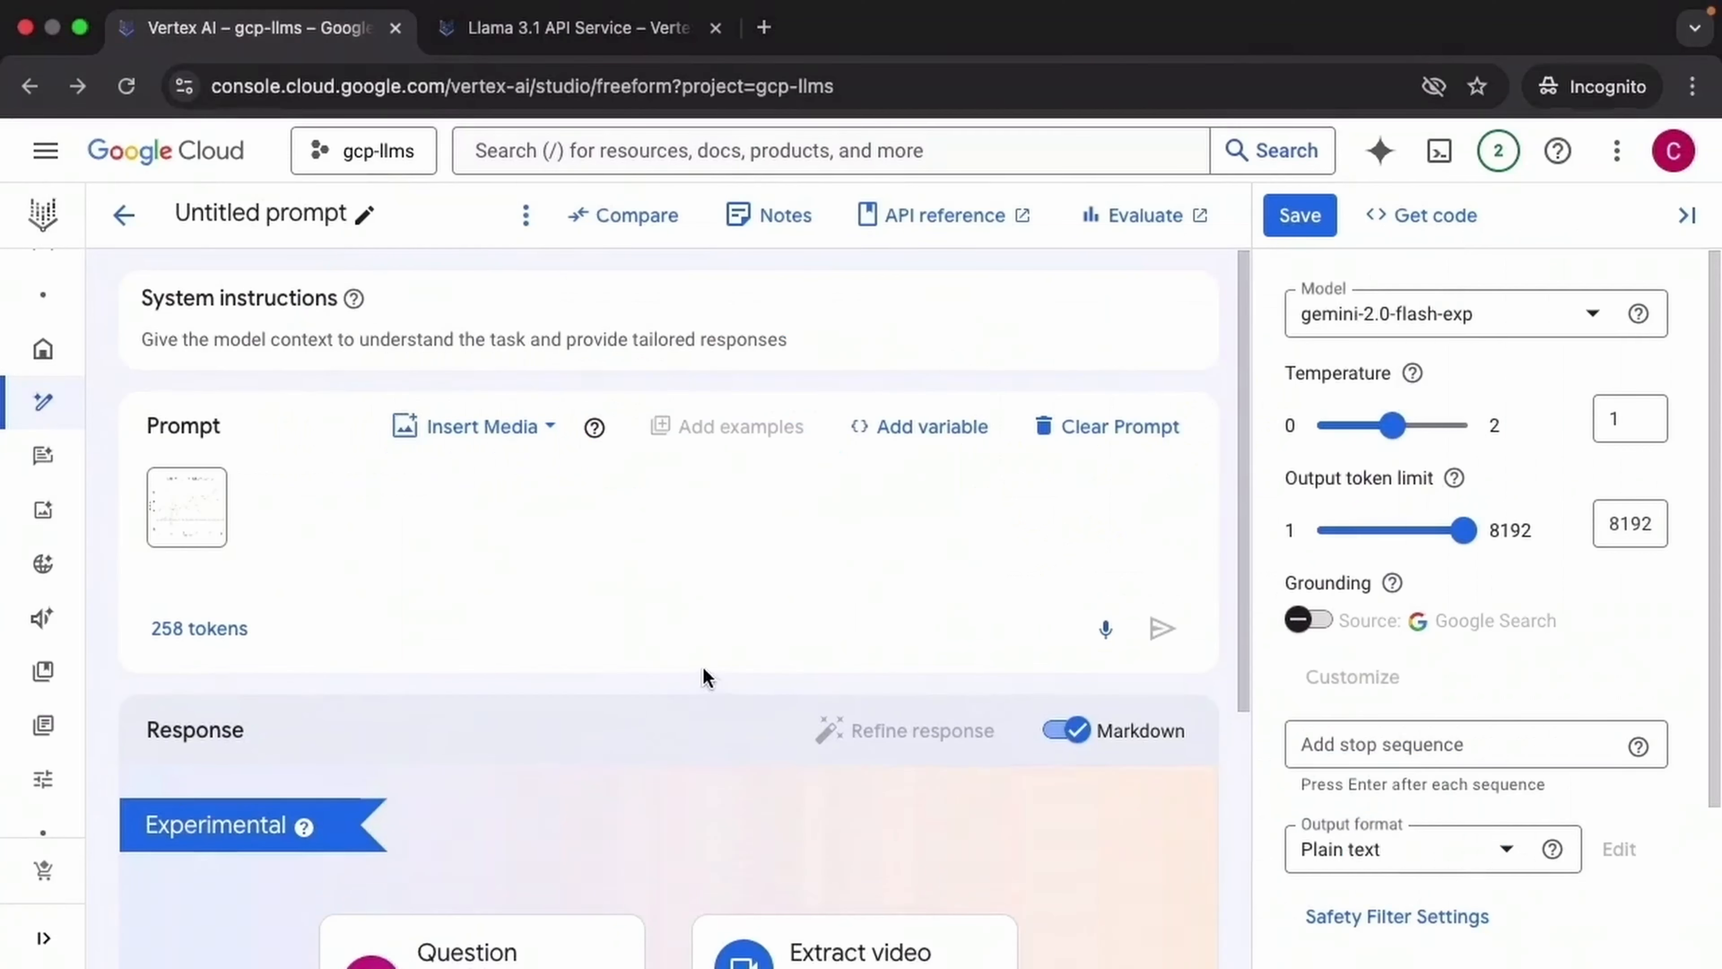
Submit the prompt "What is the relationship between the two variables?" about the scatter plot and read the full analysis.
text(What is the relationship between the two variables?)
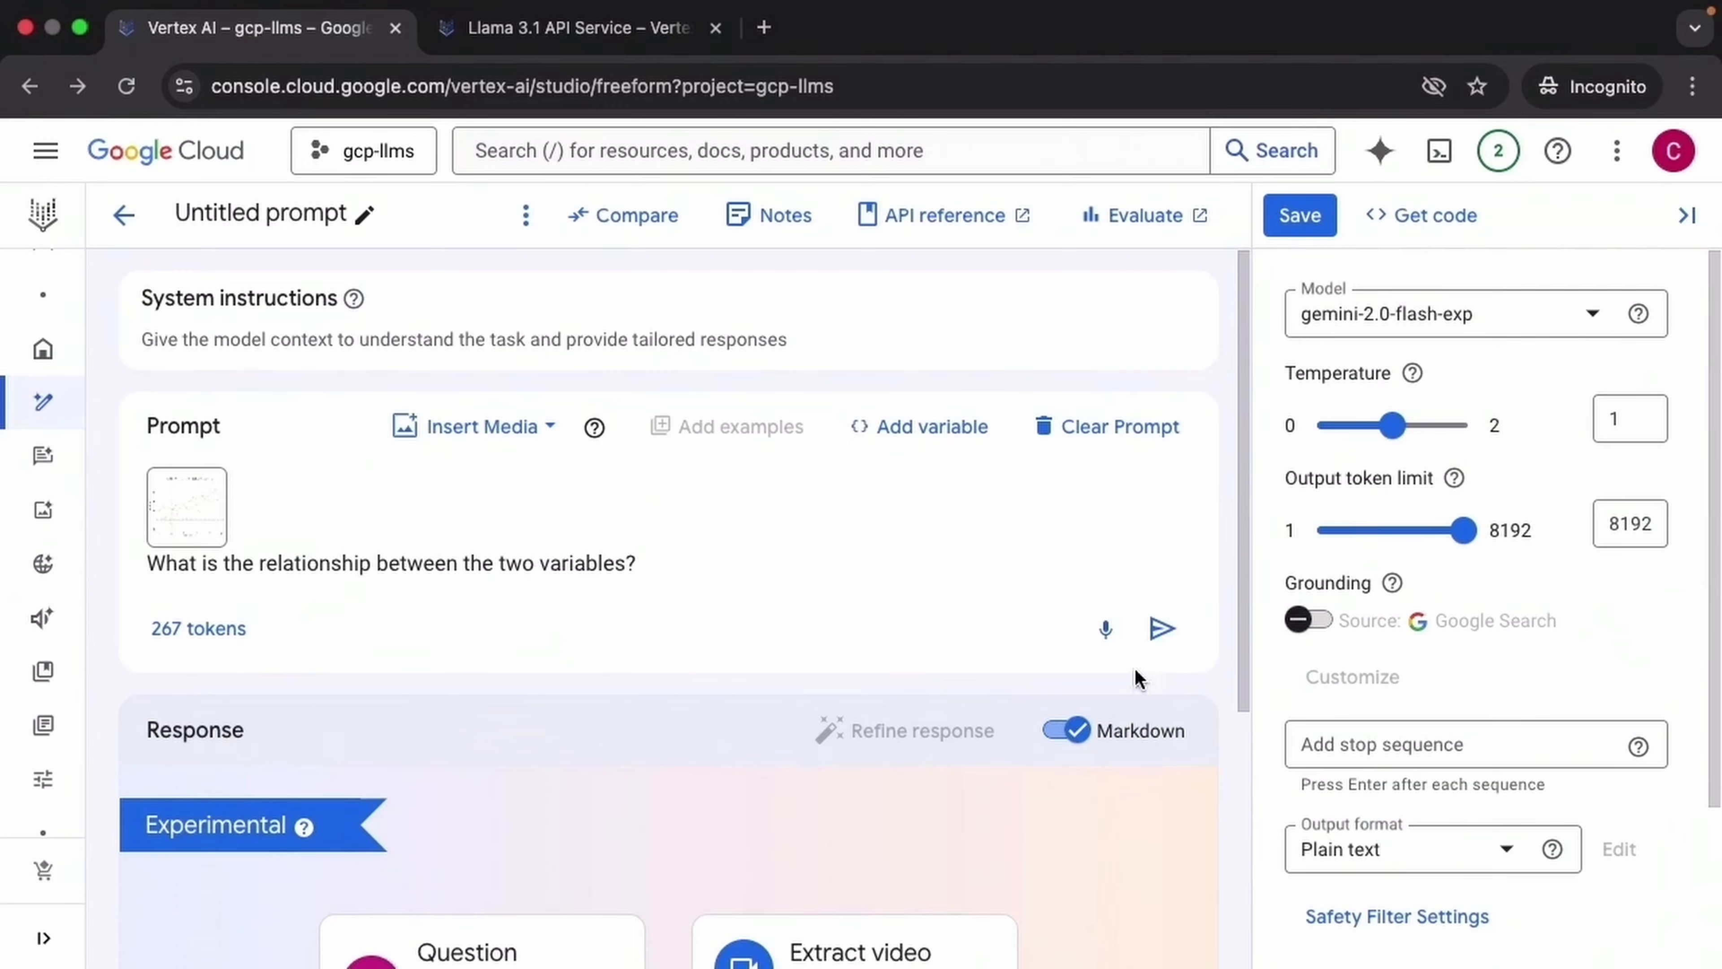
click(1163, 632)
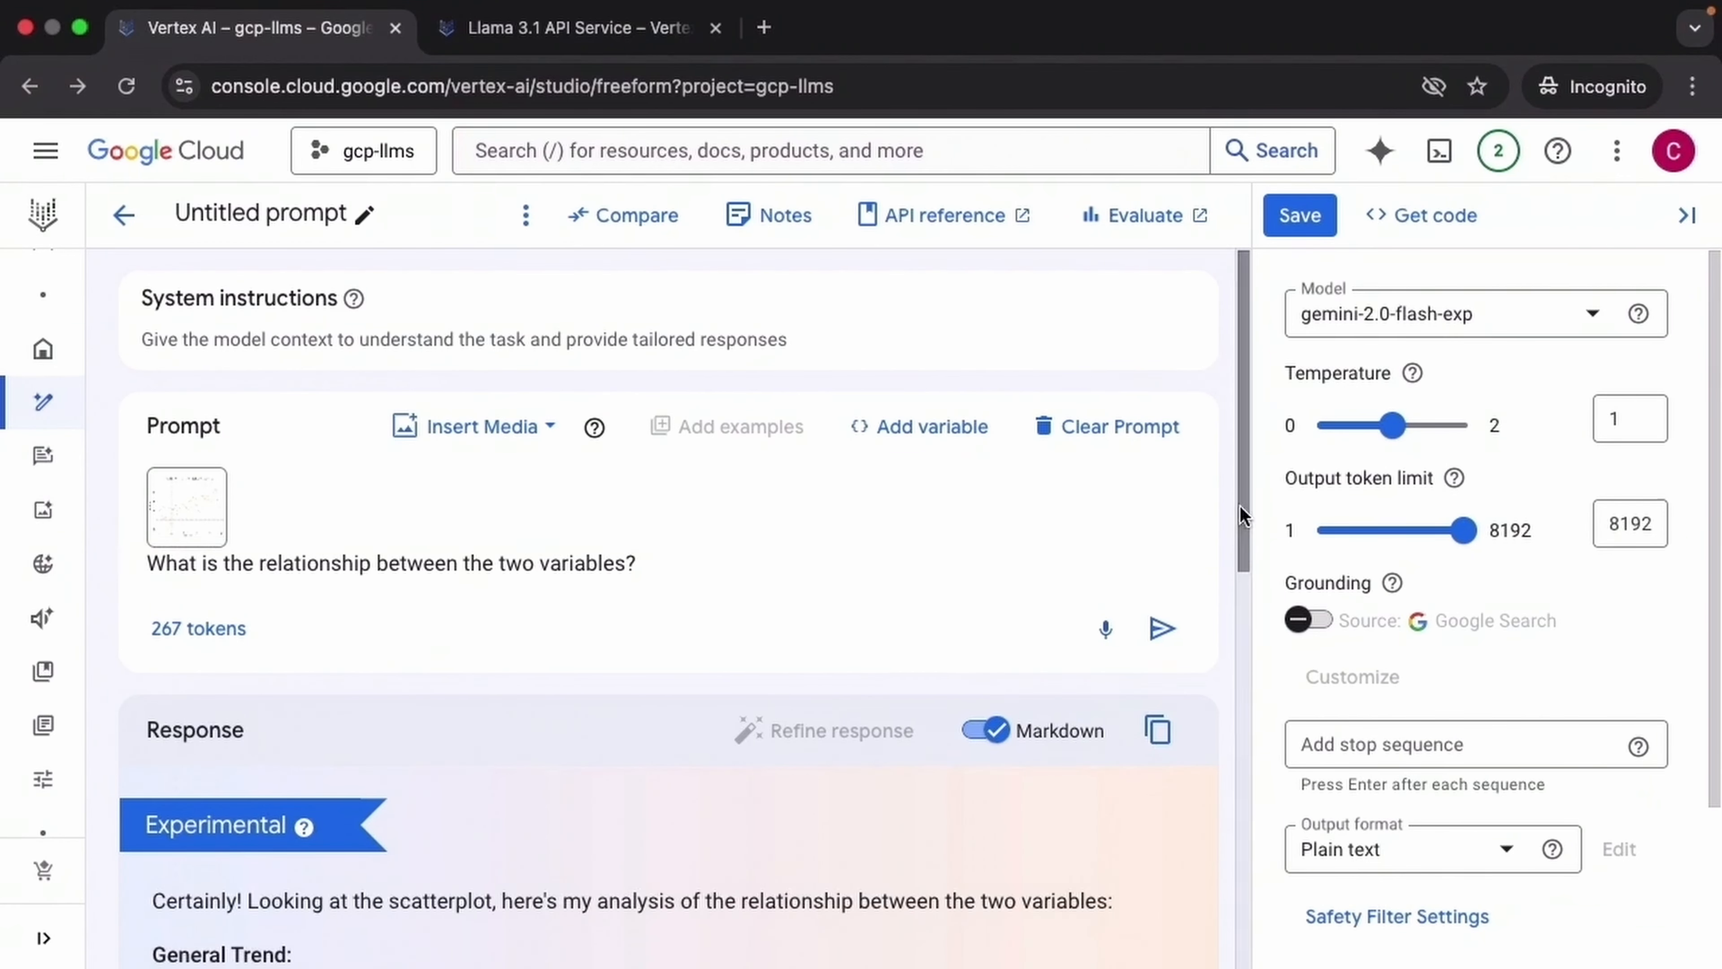
scroll(1251, 632, down, 4)
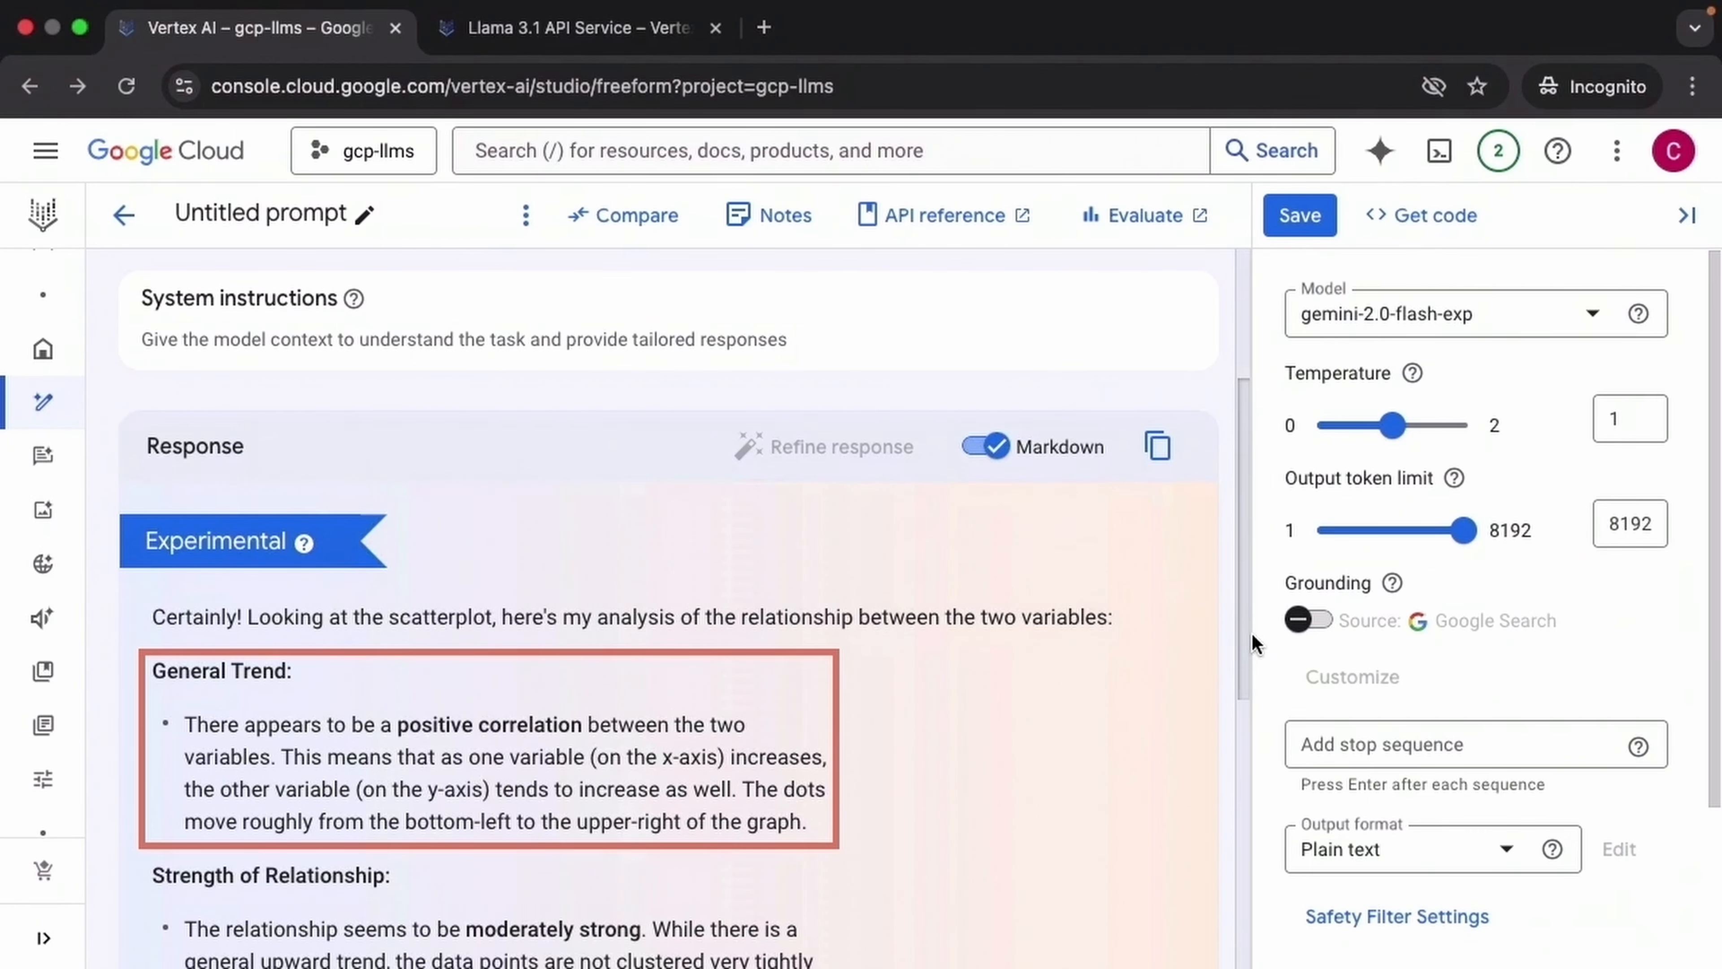
scroll(1251, 632, down, 2)
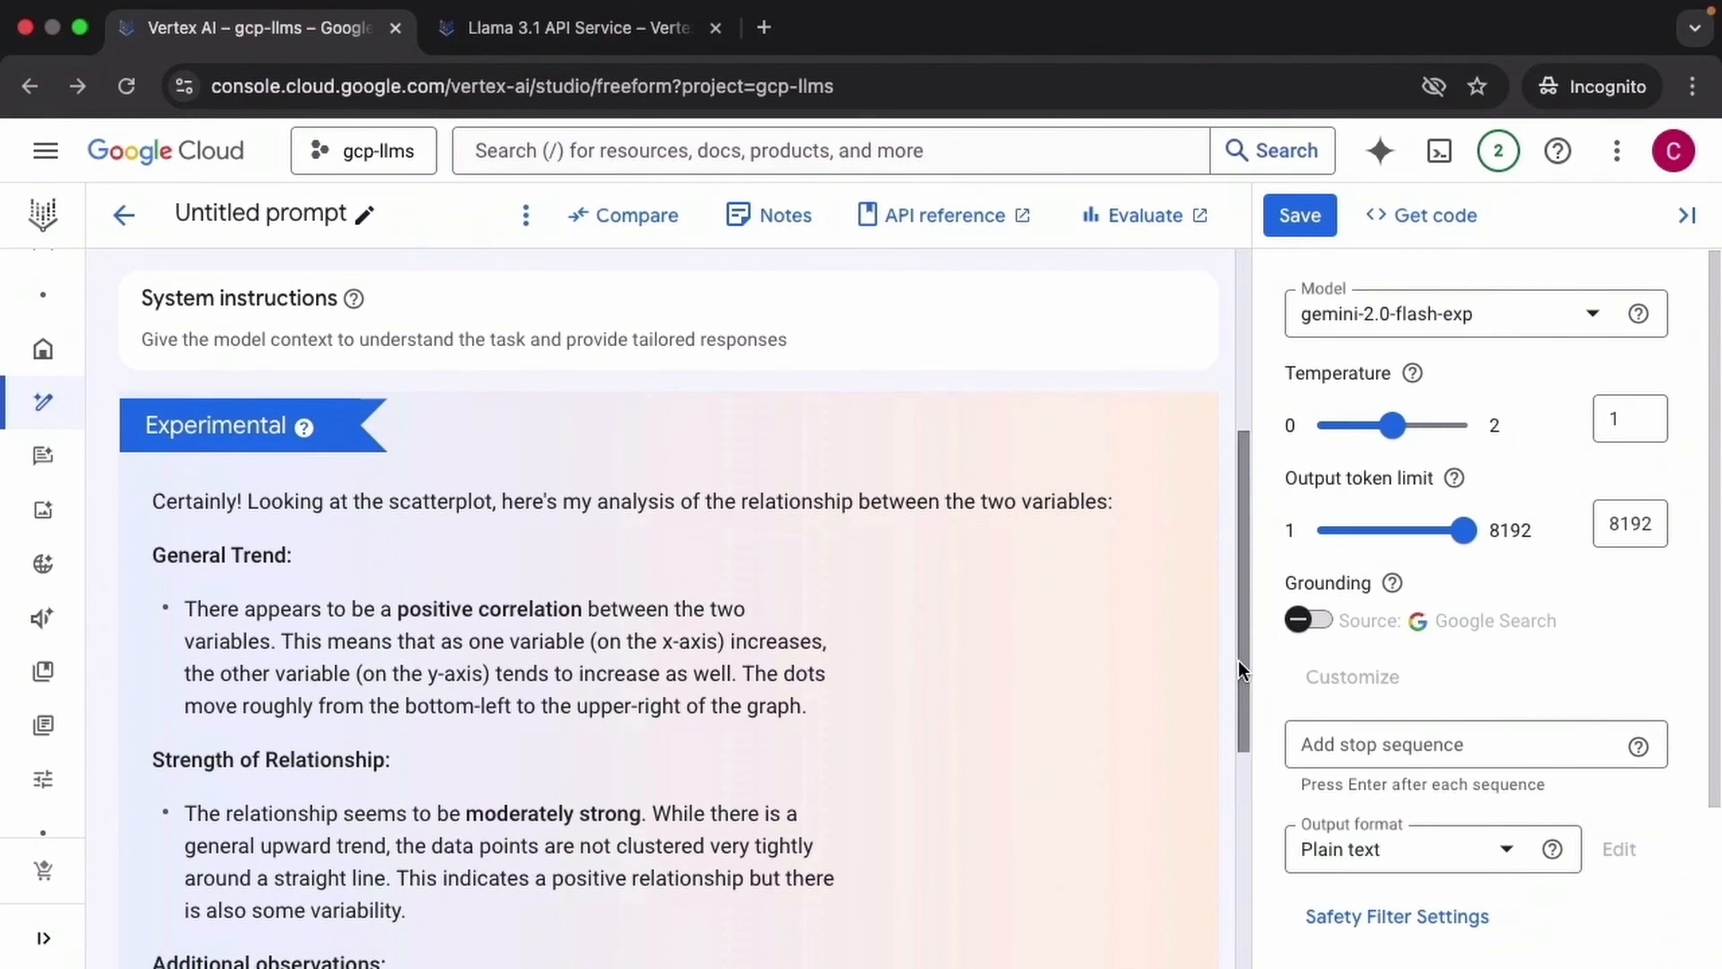
drag(1240, 661, 1249, 819)
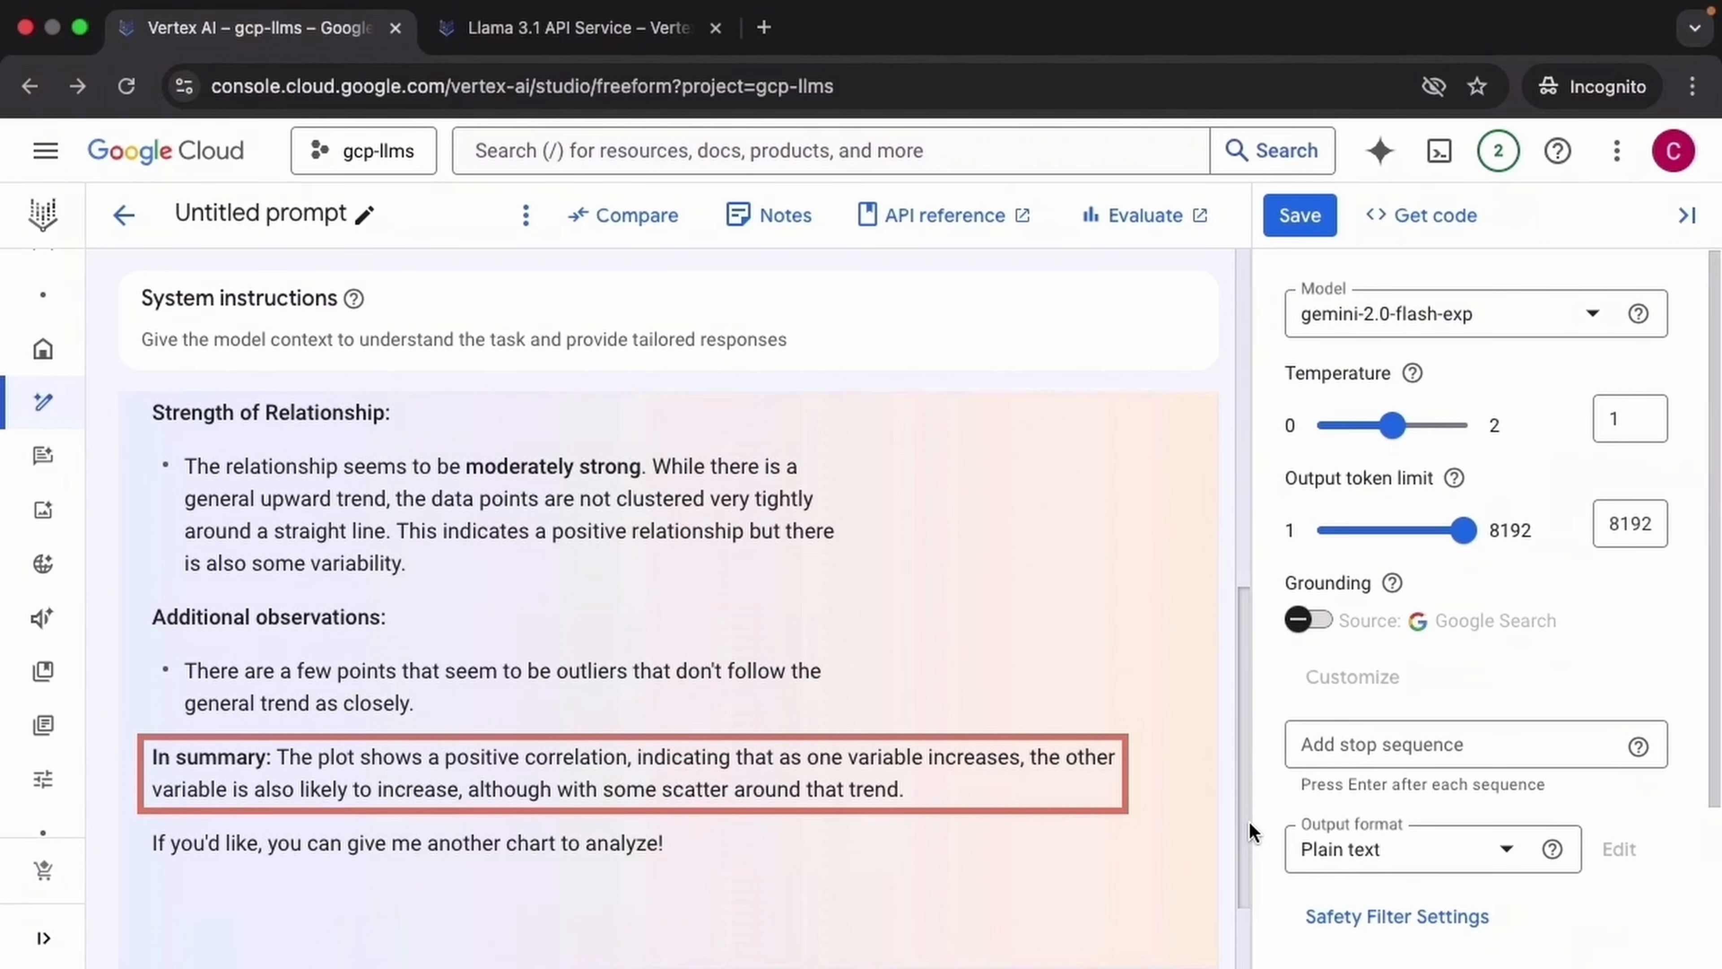
drag(1249, 819, 1246, 878)
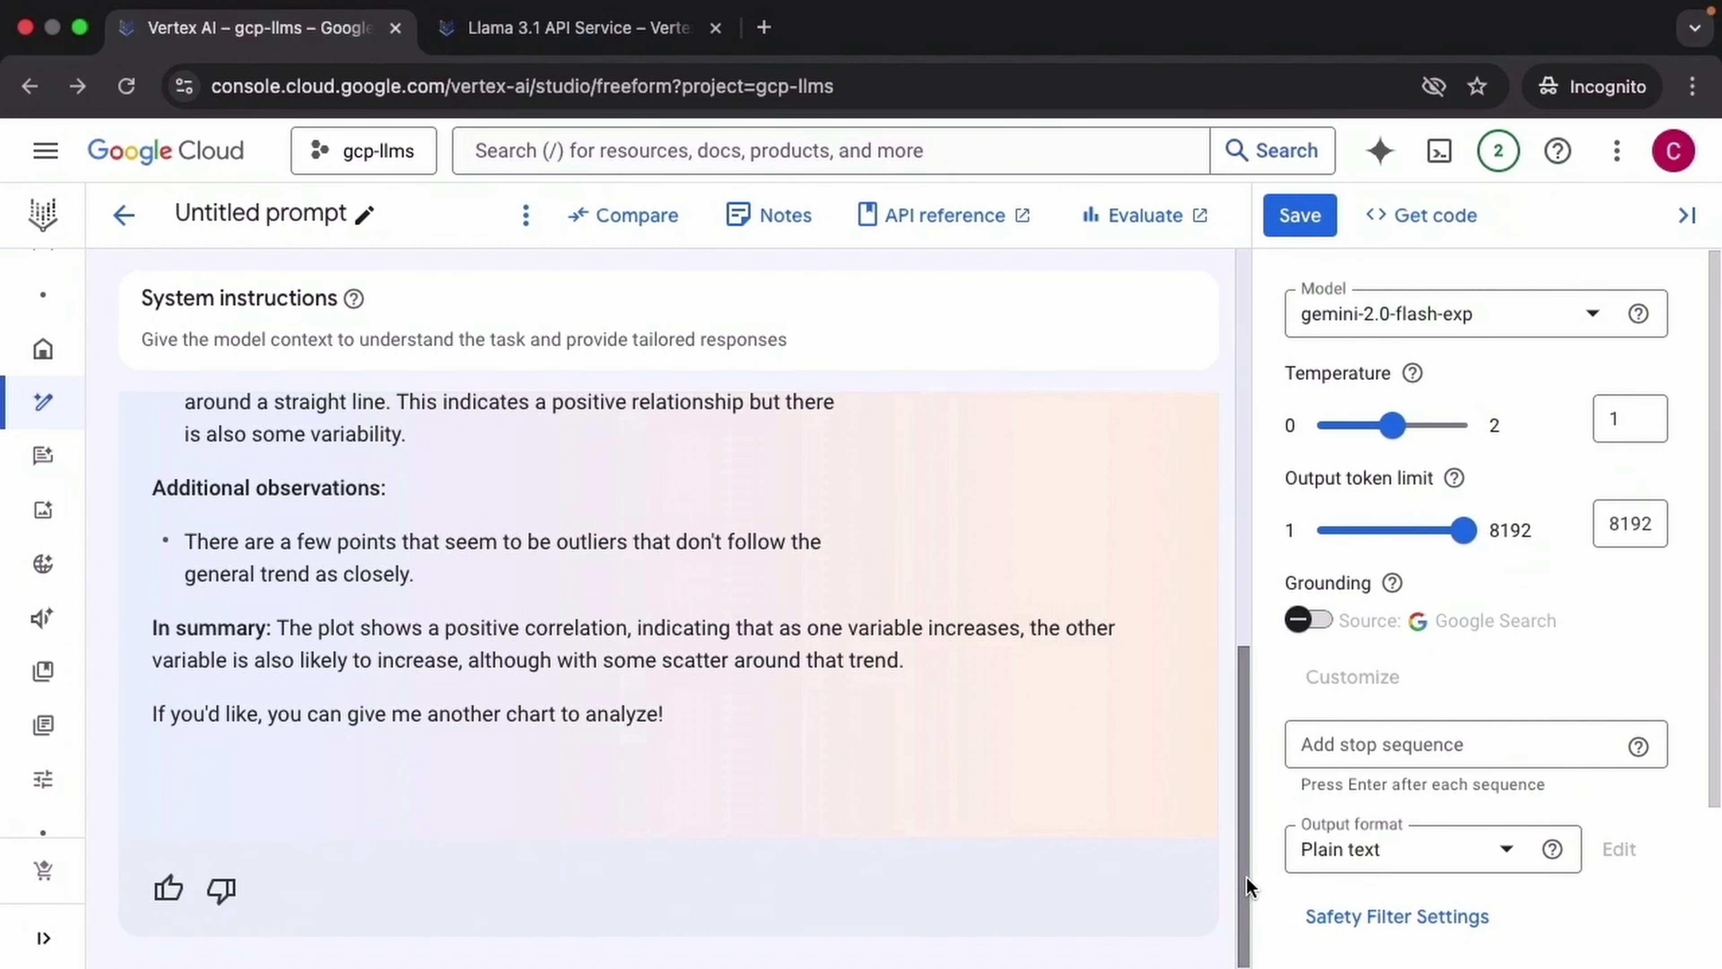
Replace the scatter plot prompt with the text "Please recommend a book in the genre for me to read?".
drag(1246, 877, 1239, 491)
click(1132, 431)
click(877, 487)
text(Please recommend a book in the genre for me to read?)
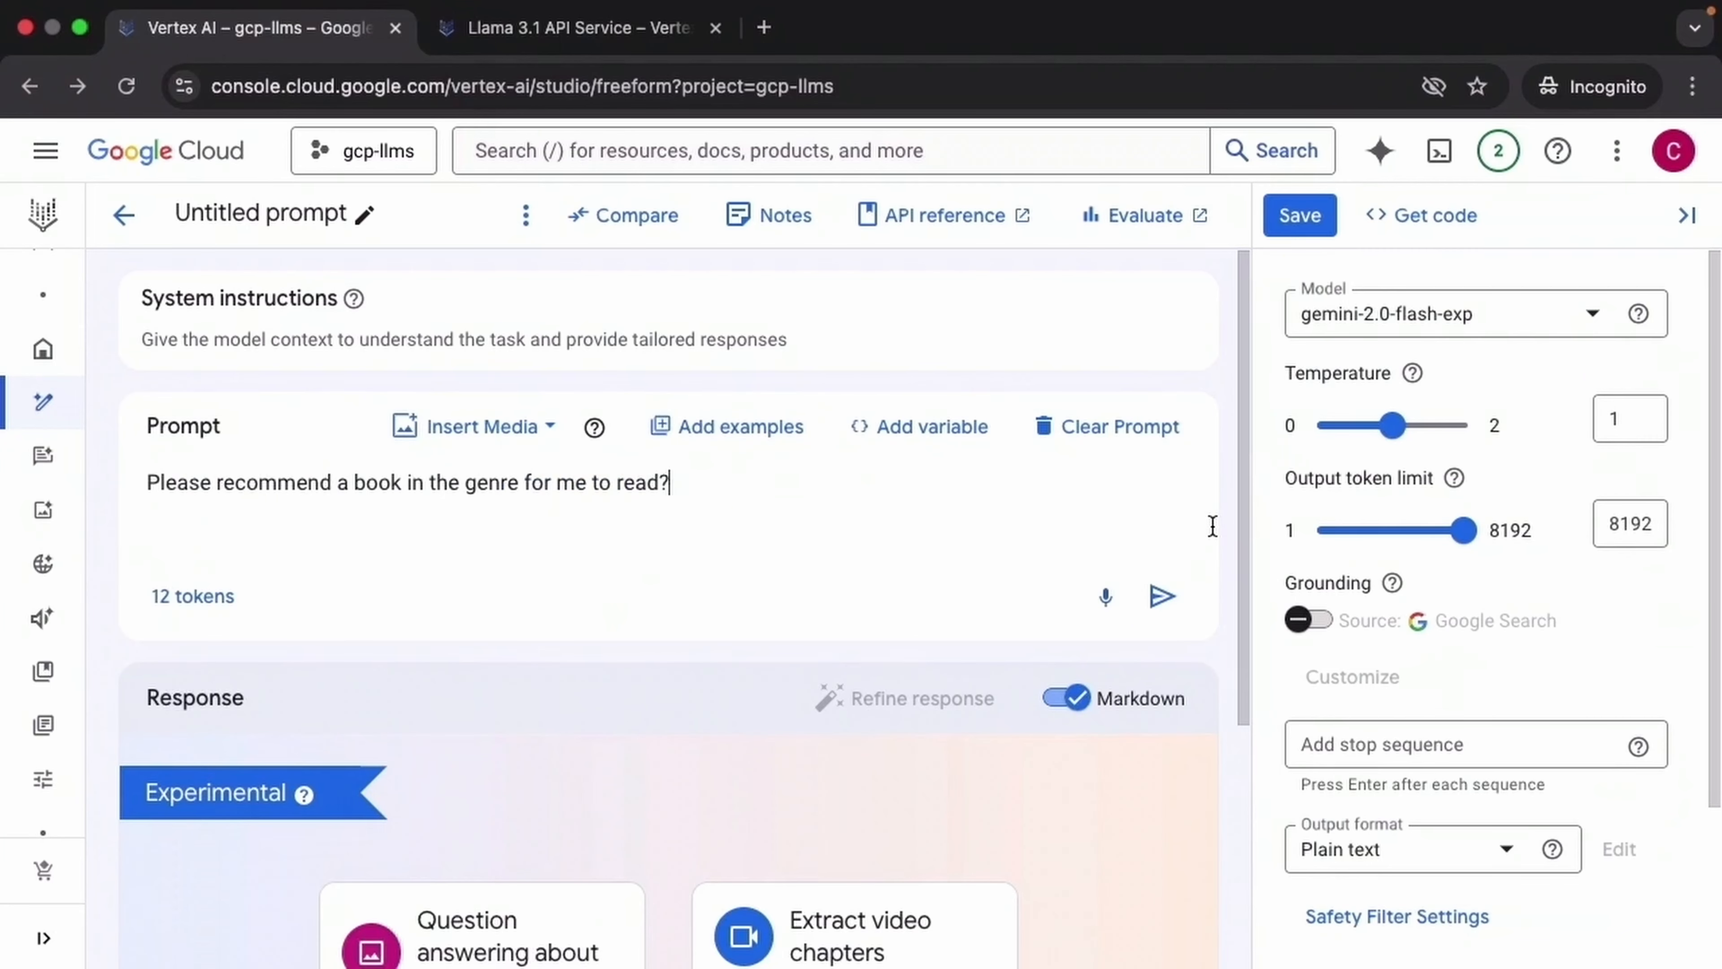
Add a prompt variable named genre with the value fantasy before the word "genre" in the book prompt.
click(923, 433)
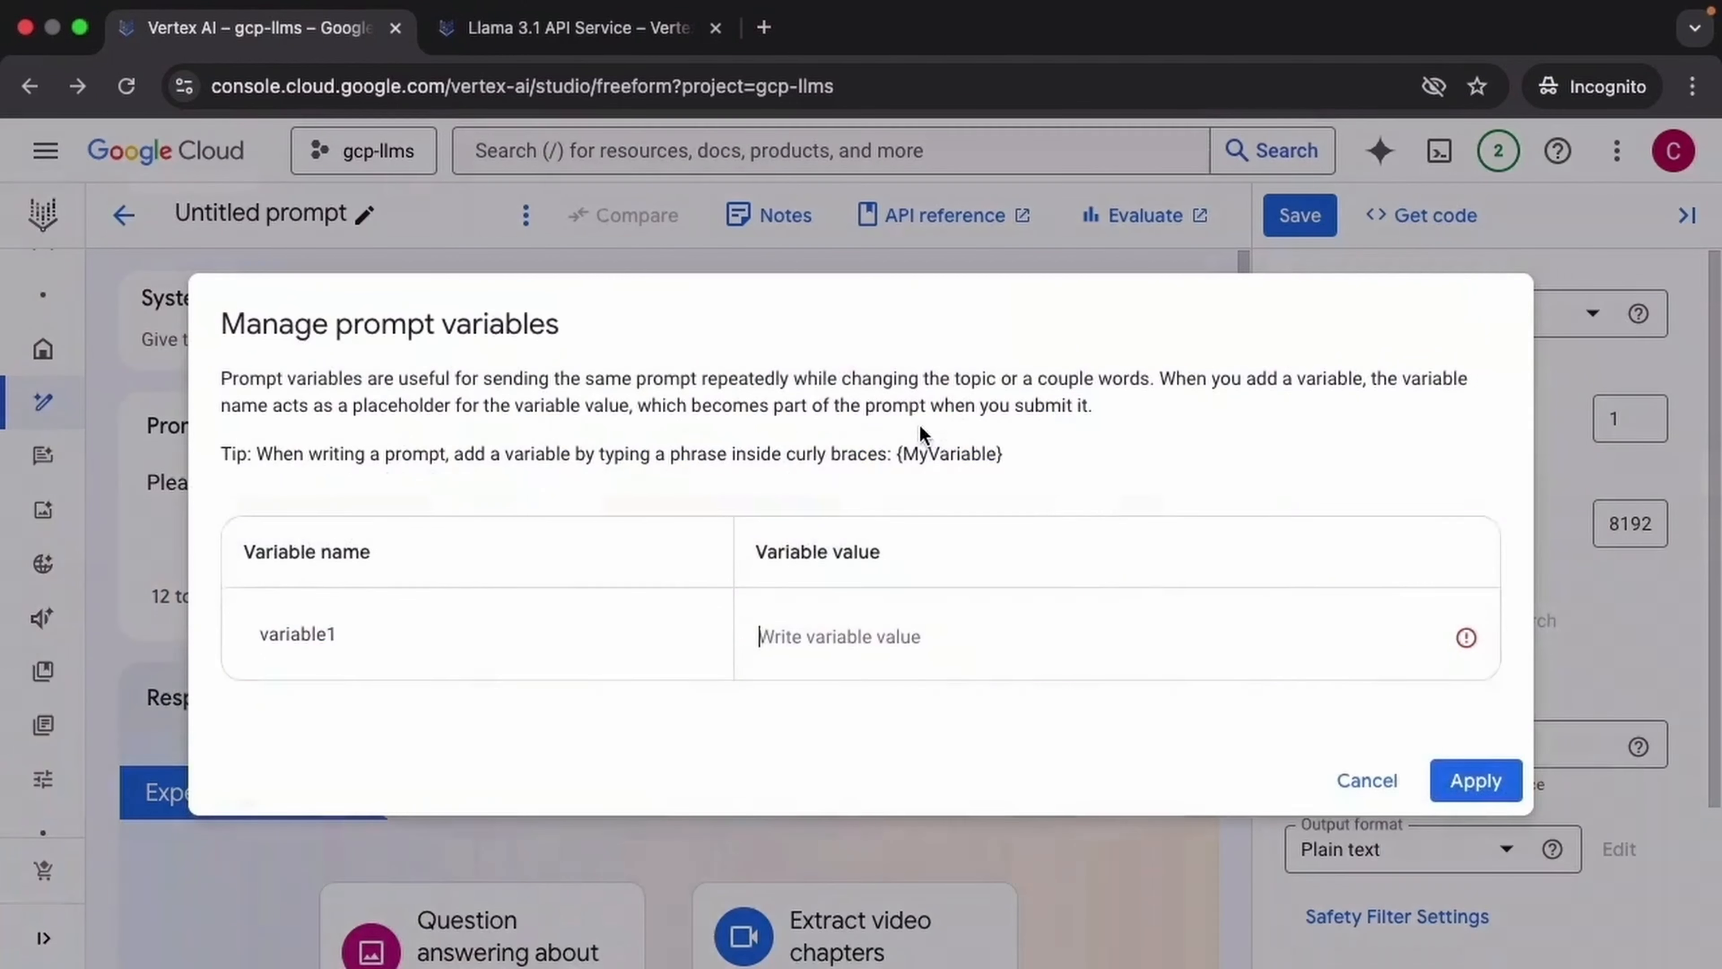
click(455, 645)
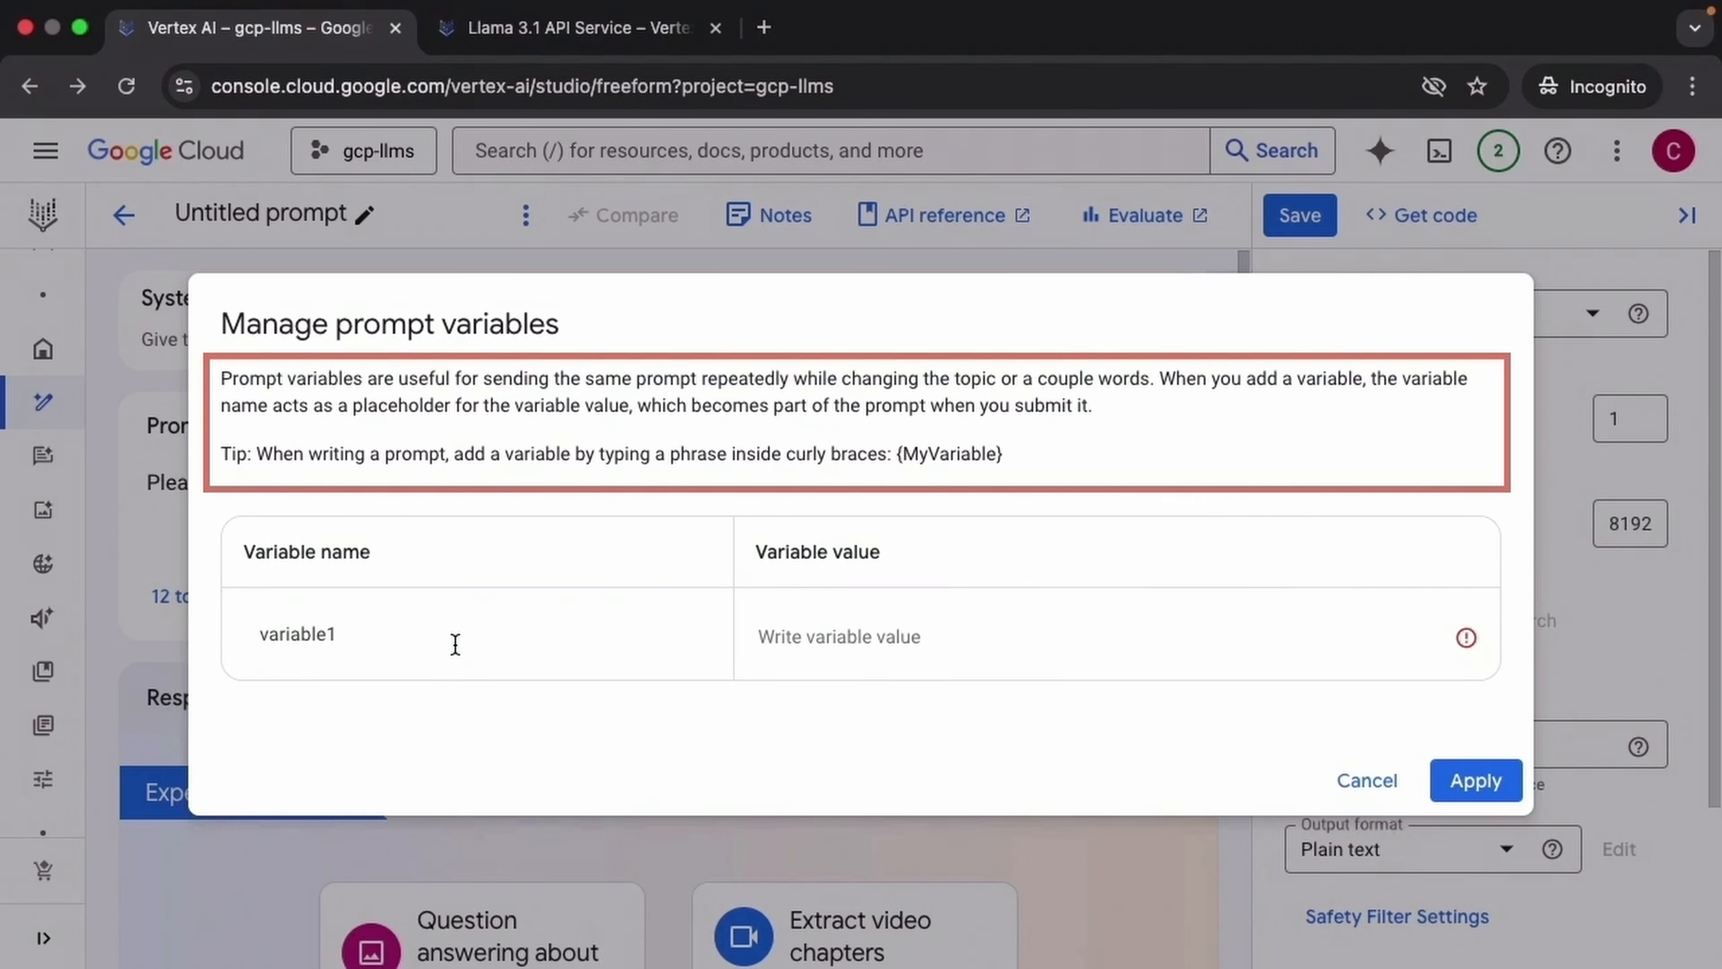
click(454, 645)
key(ctrl+a)
text(genre)
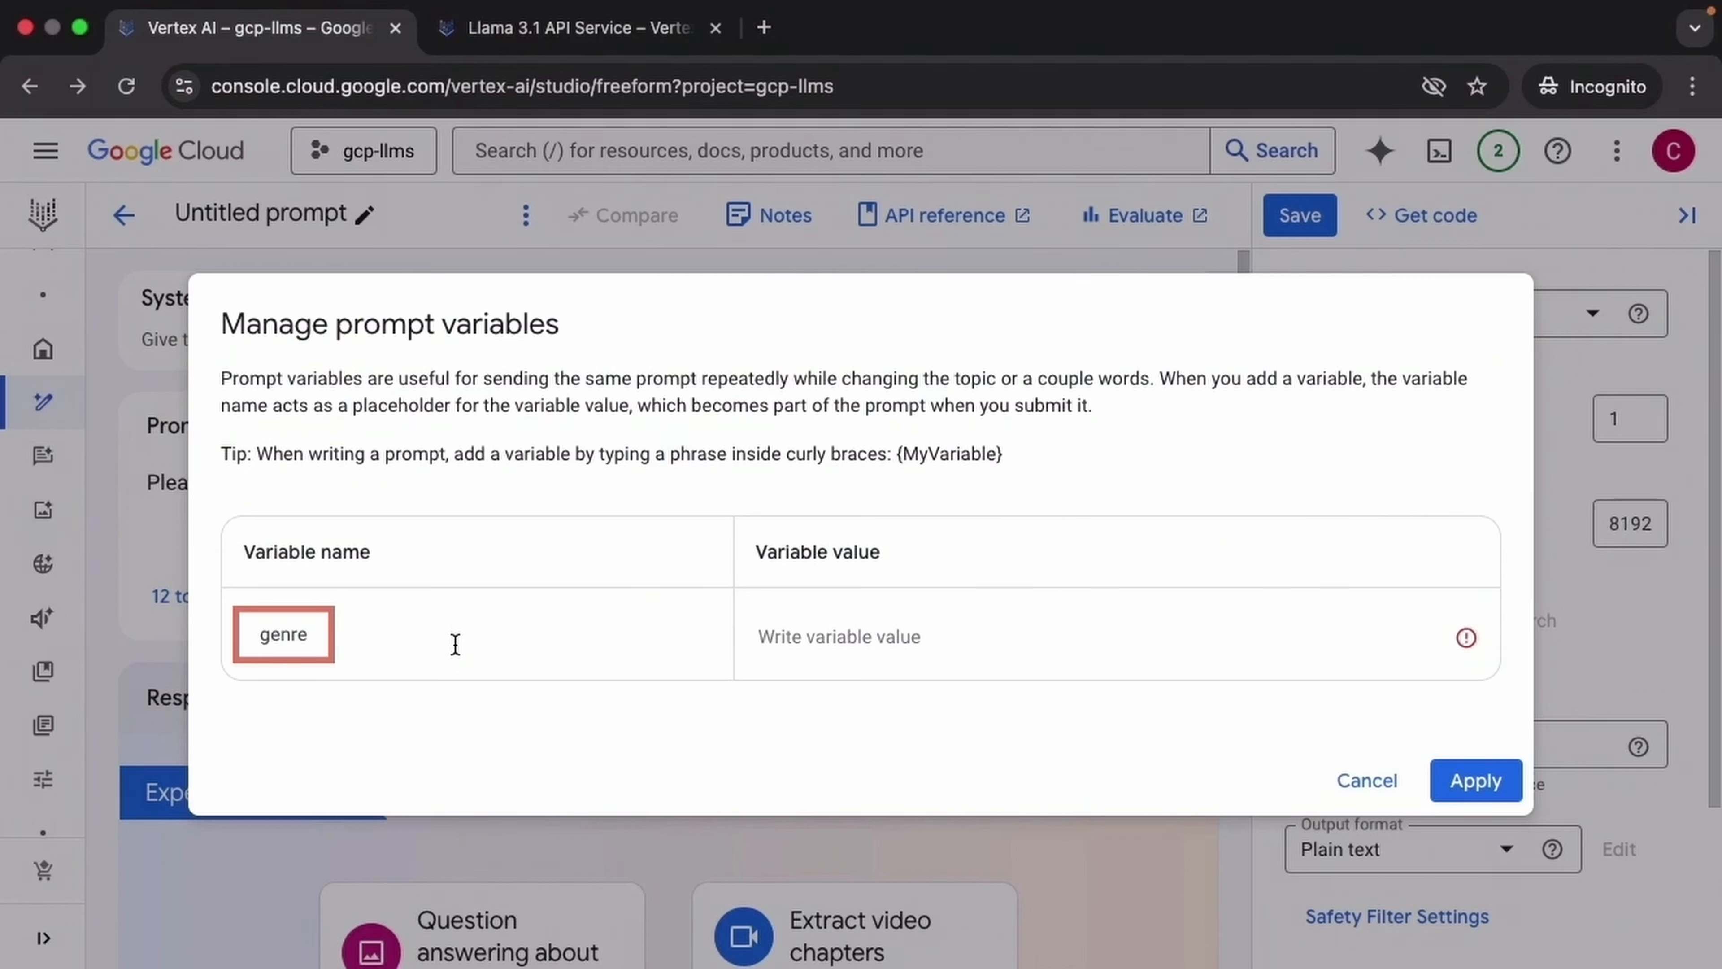
click(846, 628)
text(fantasy)
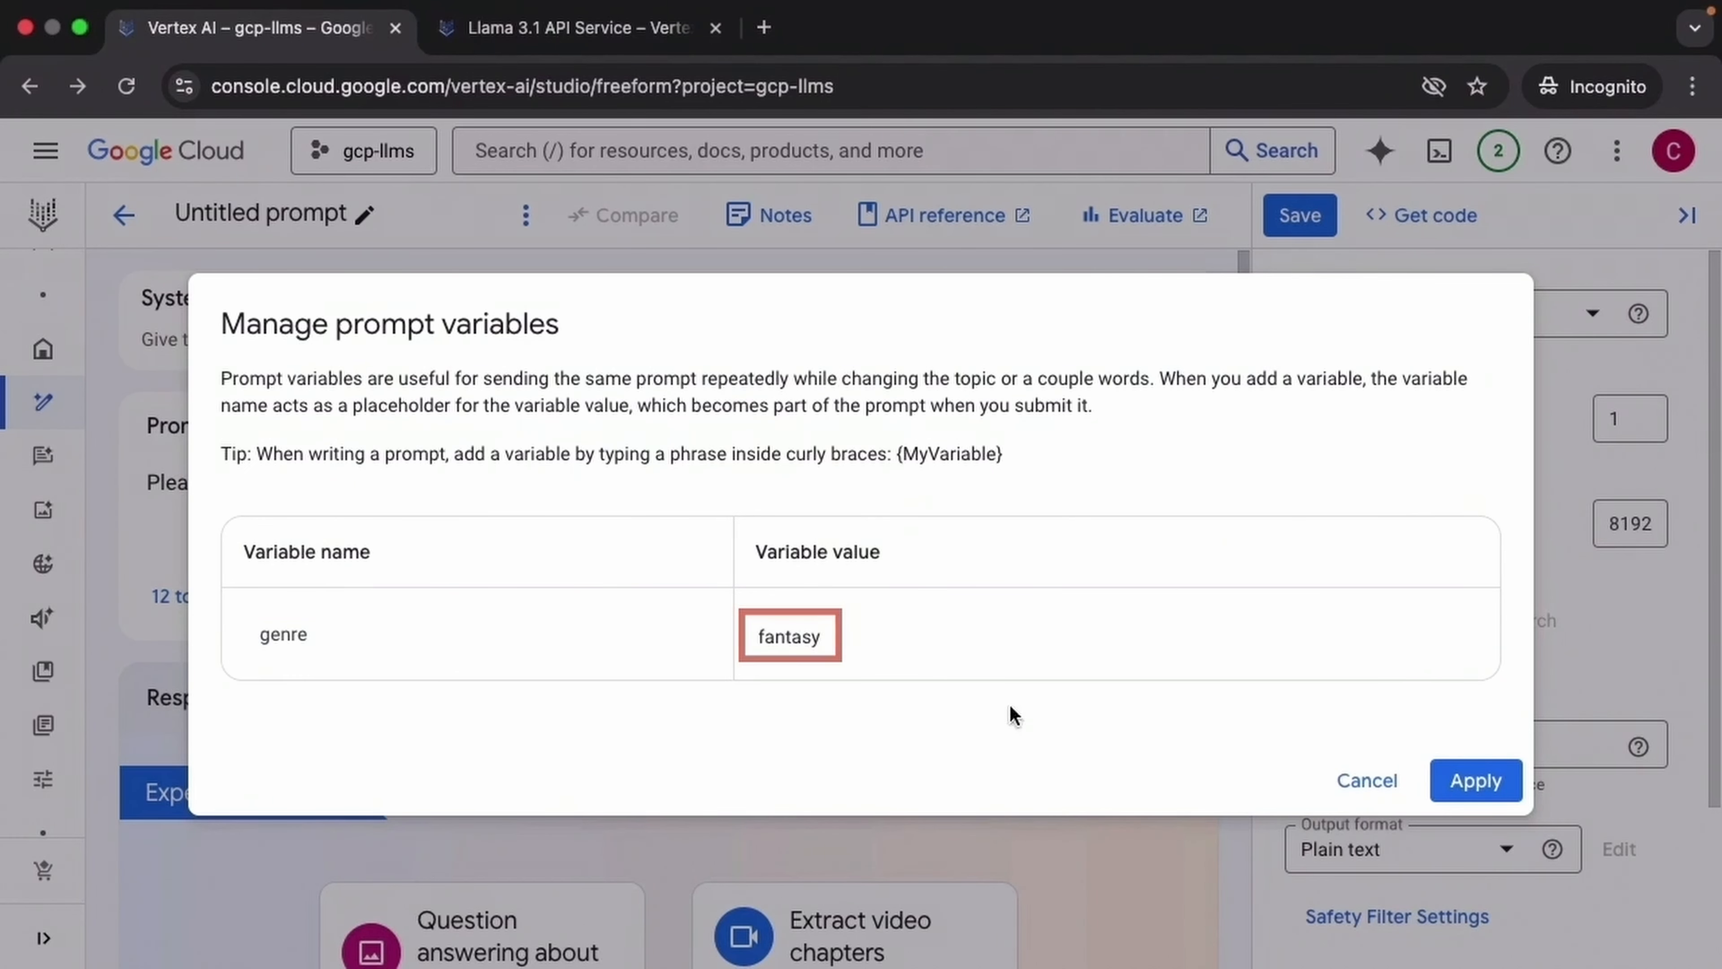
click(1467, 783)
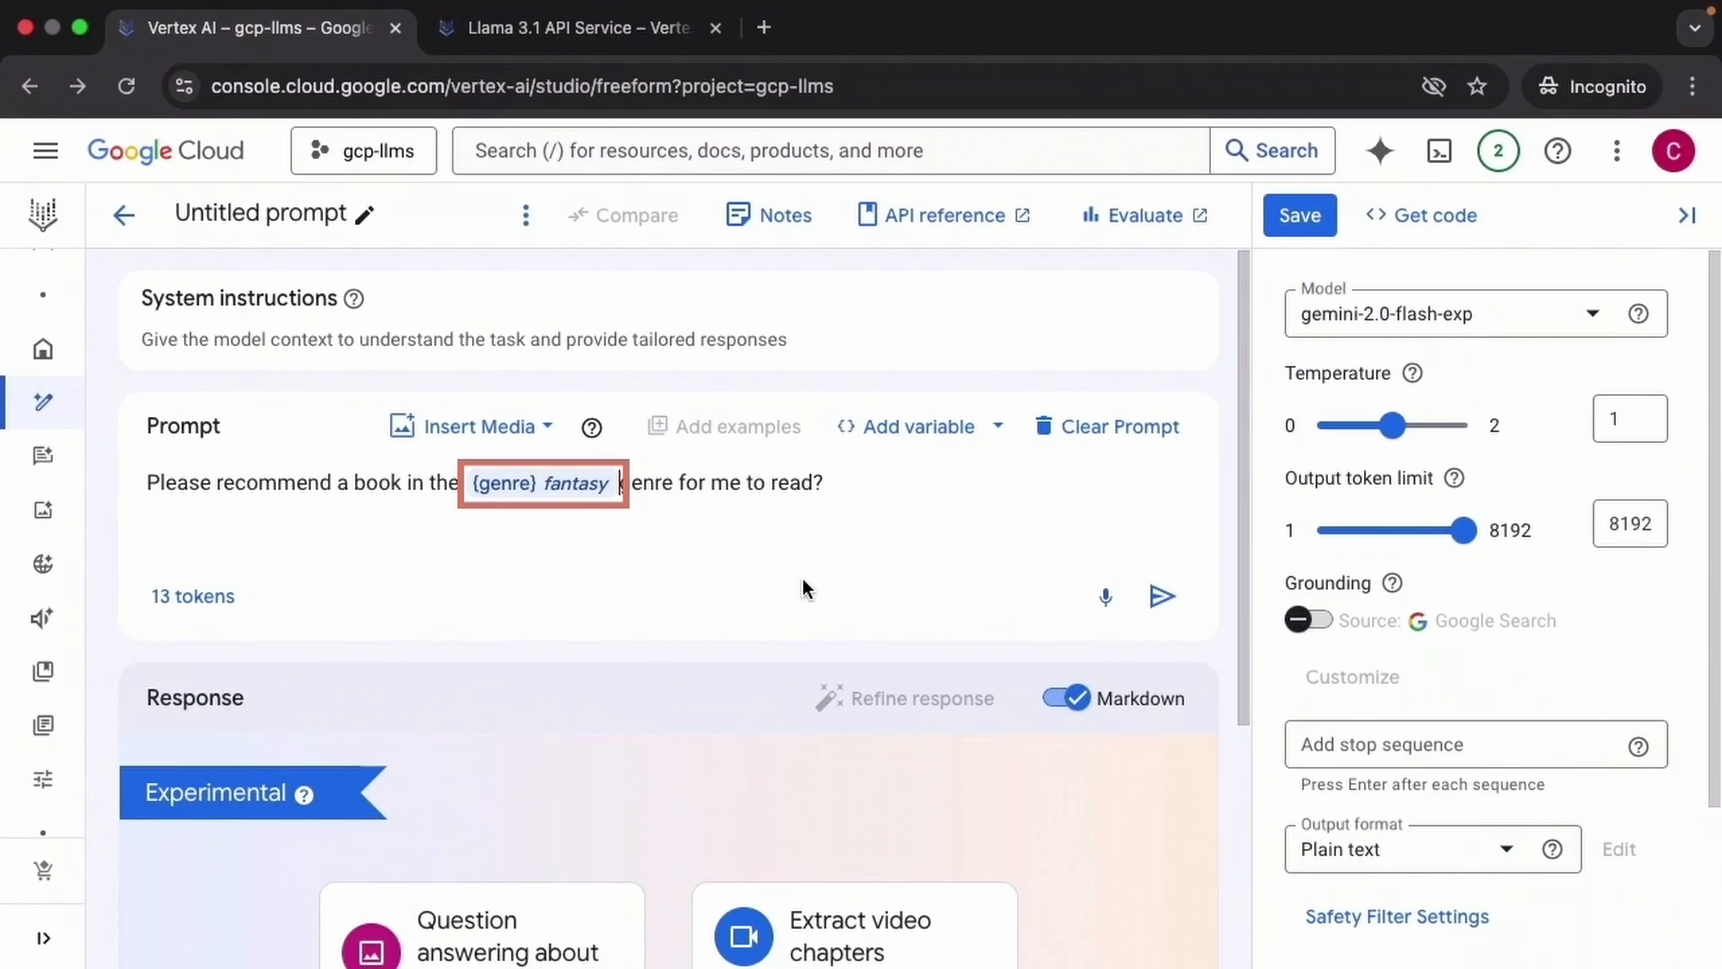
Submit the book recommendation prompt for the fantasy genre and read through the response.
click(1163, 599)
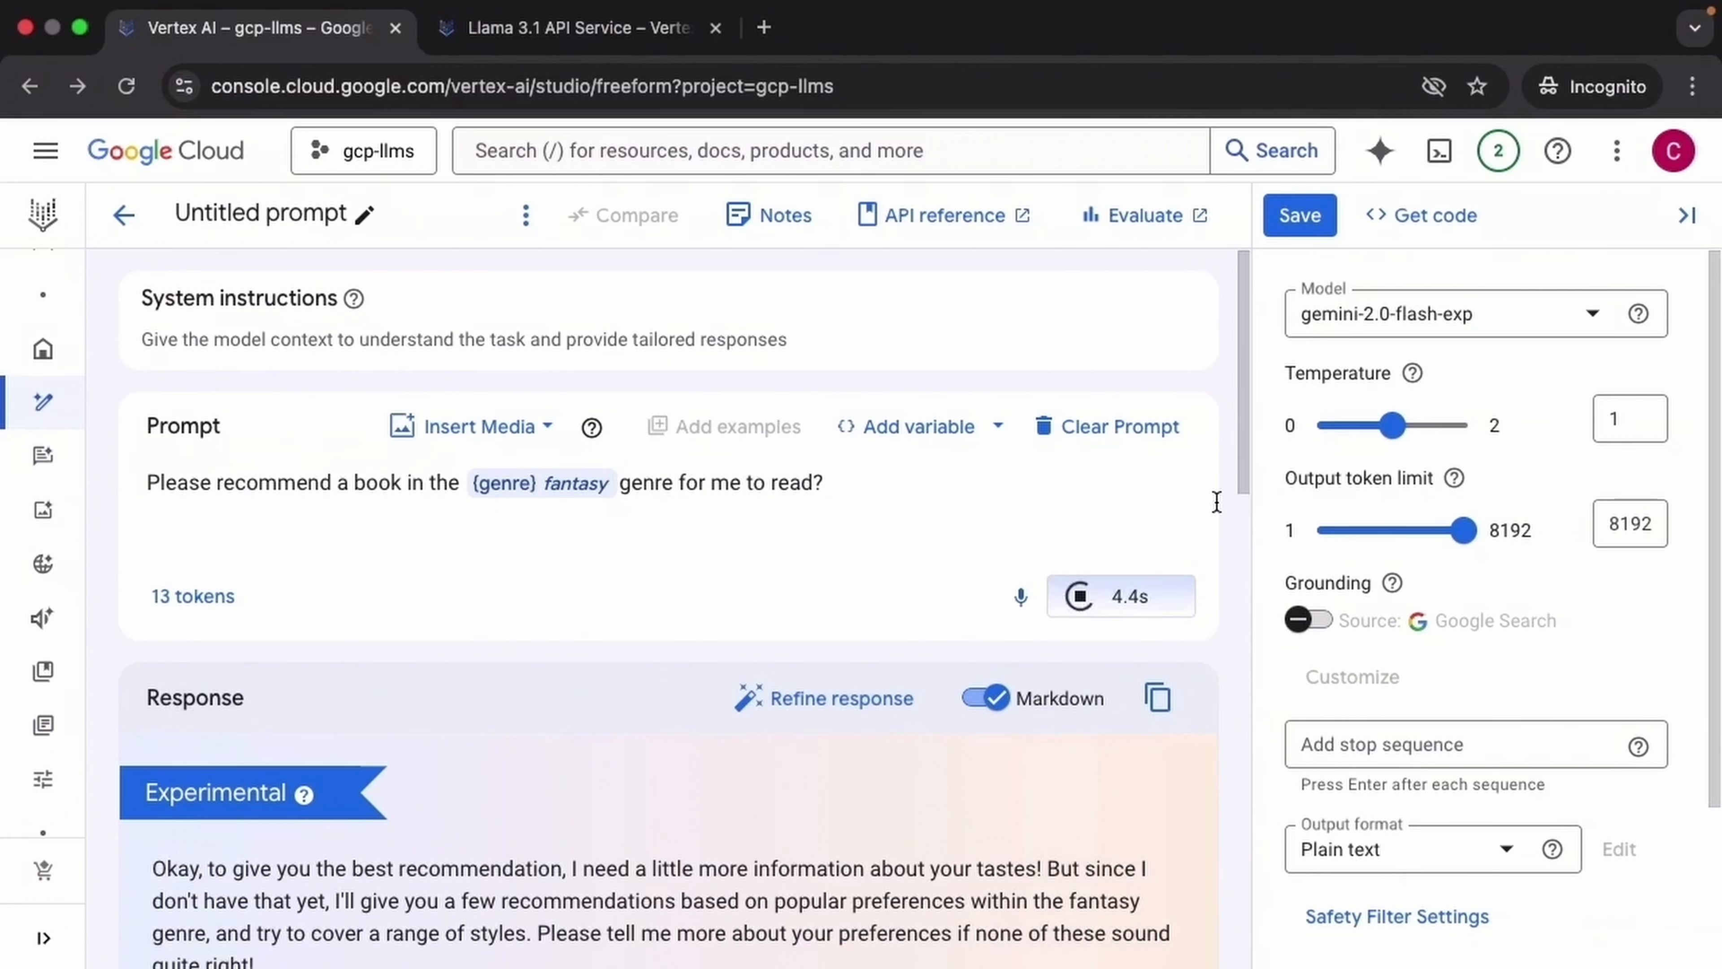
drag(1245, 408, 1249, 478)
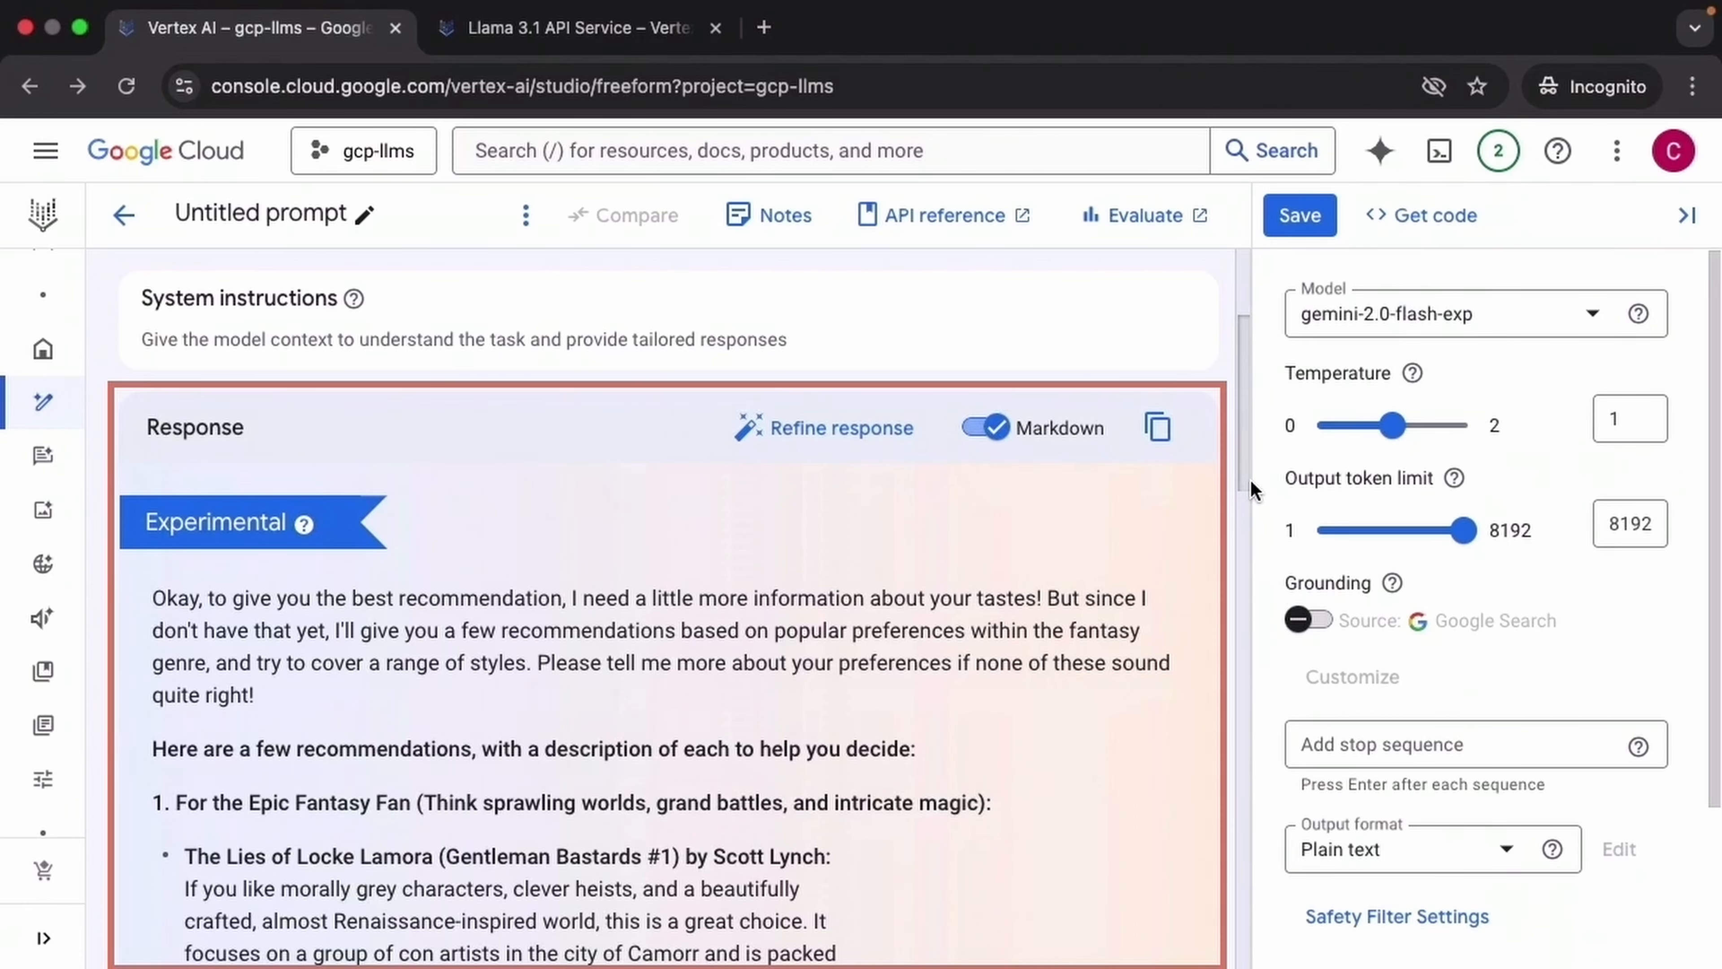
drag(1250, 477, 1253, 967)
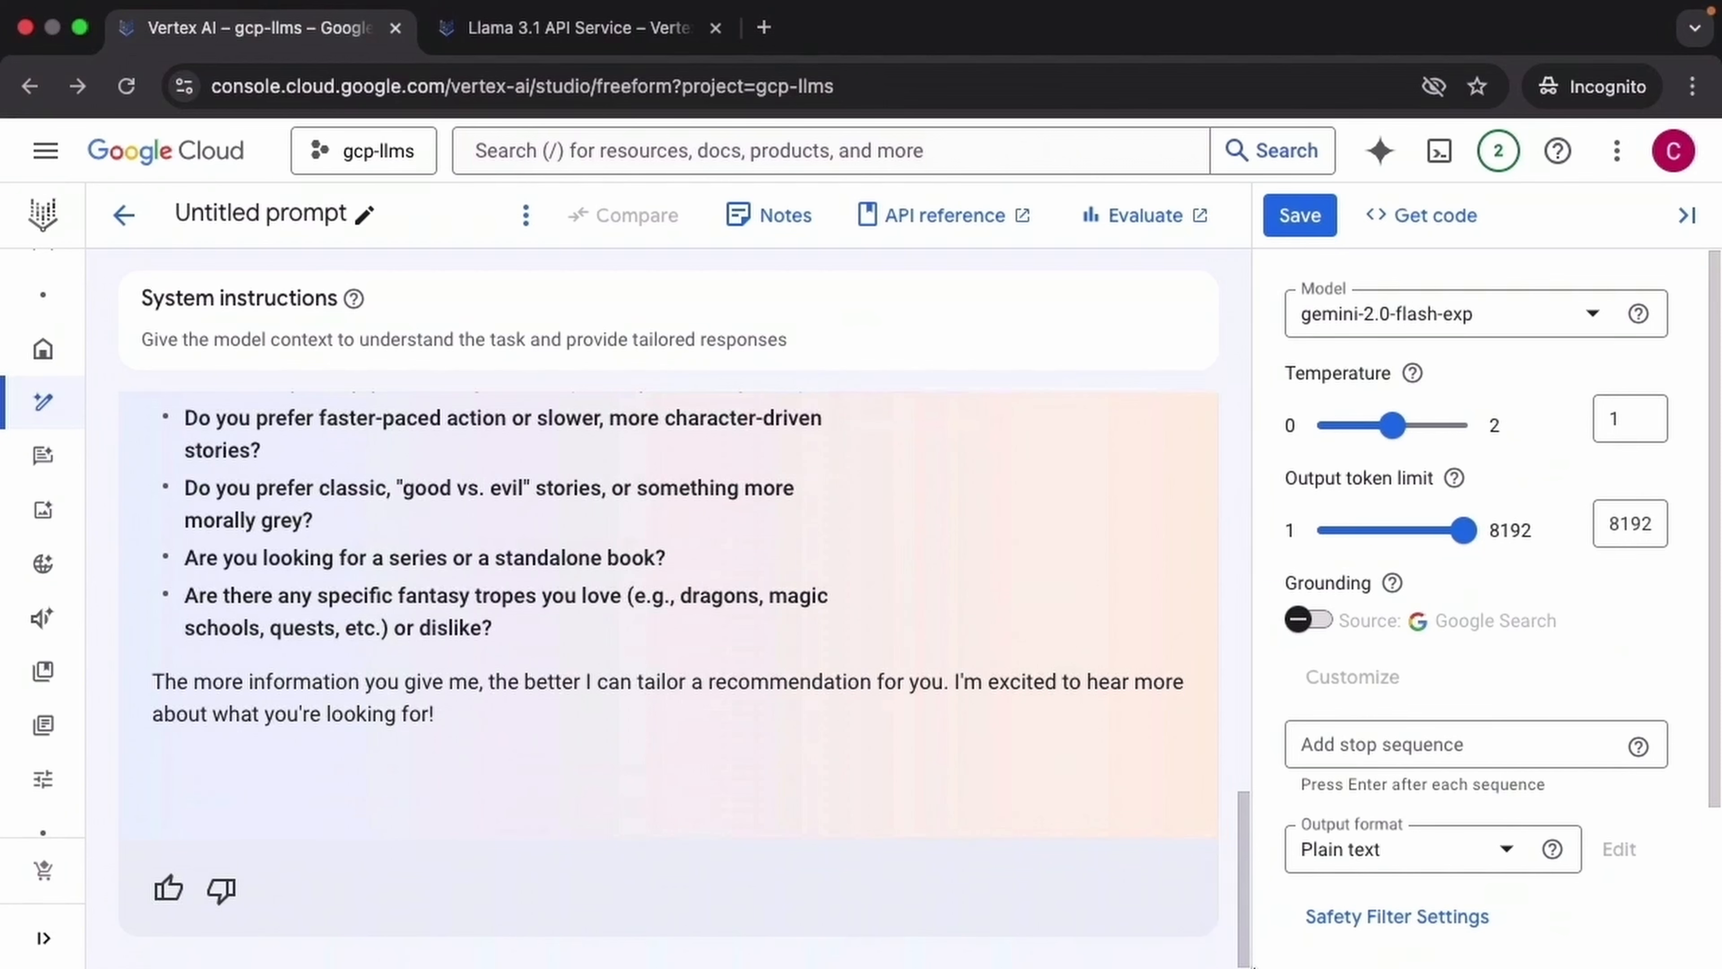
Change the value of the genre prompt variable to detective.
drag(1253, 967, 1230, 327)
mouse_move(583, 488)
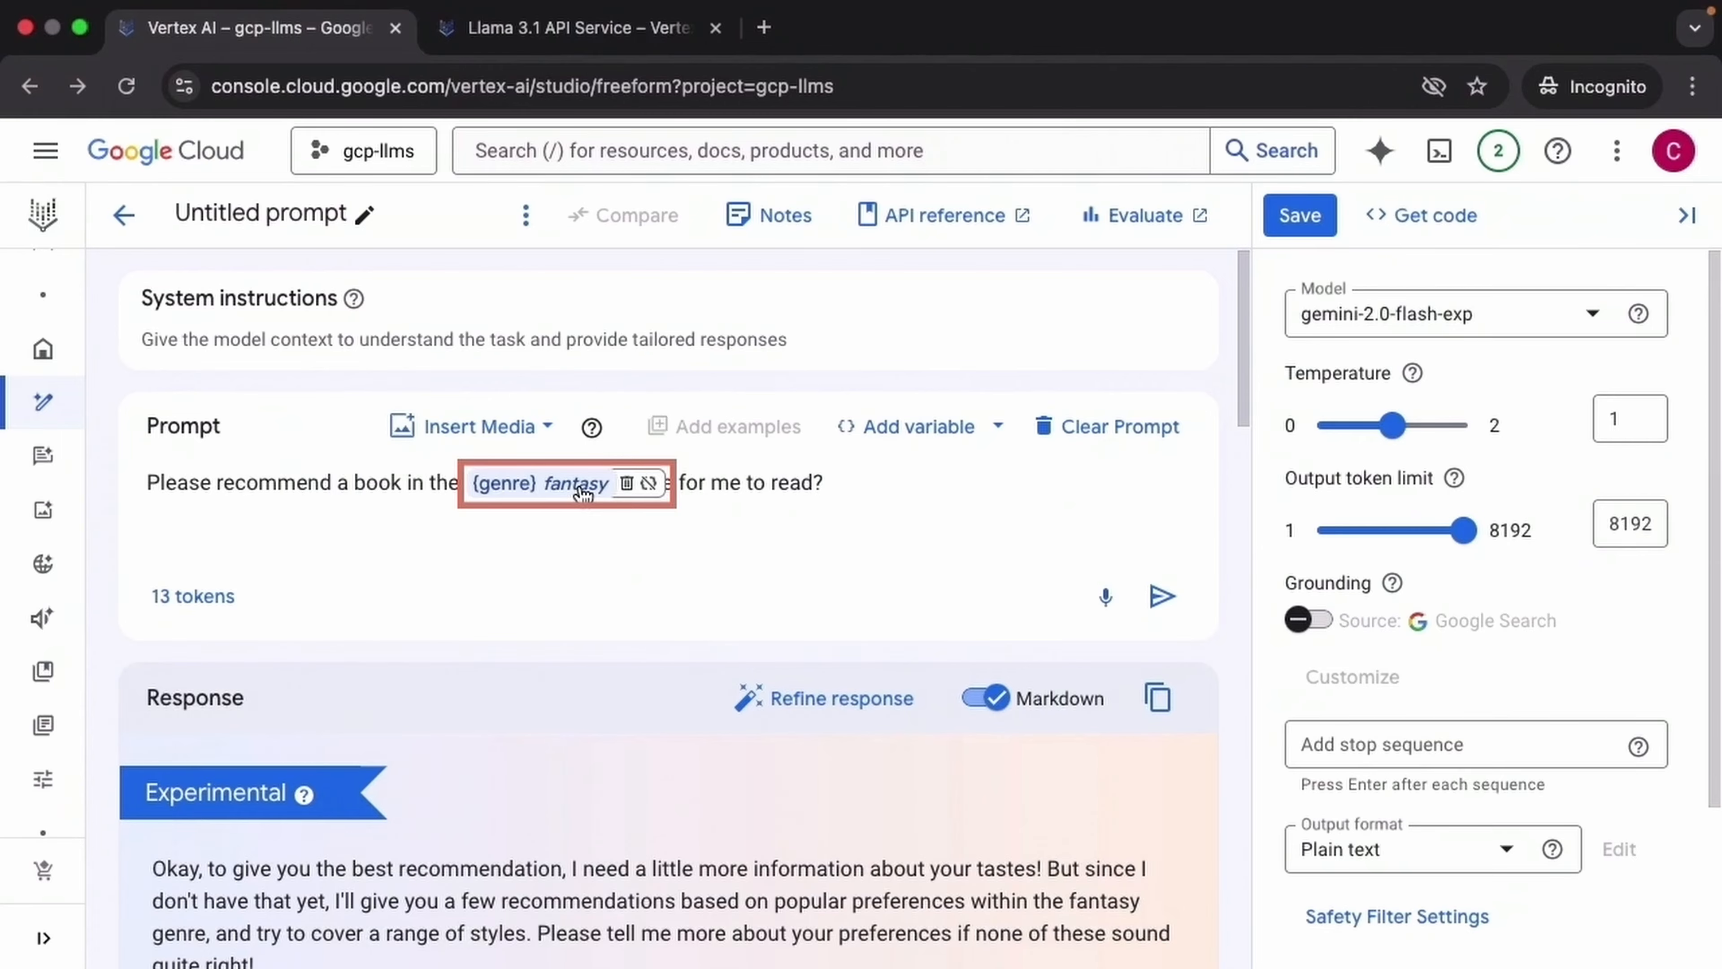
click(583, 492)
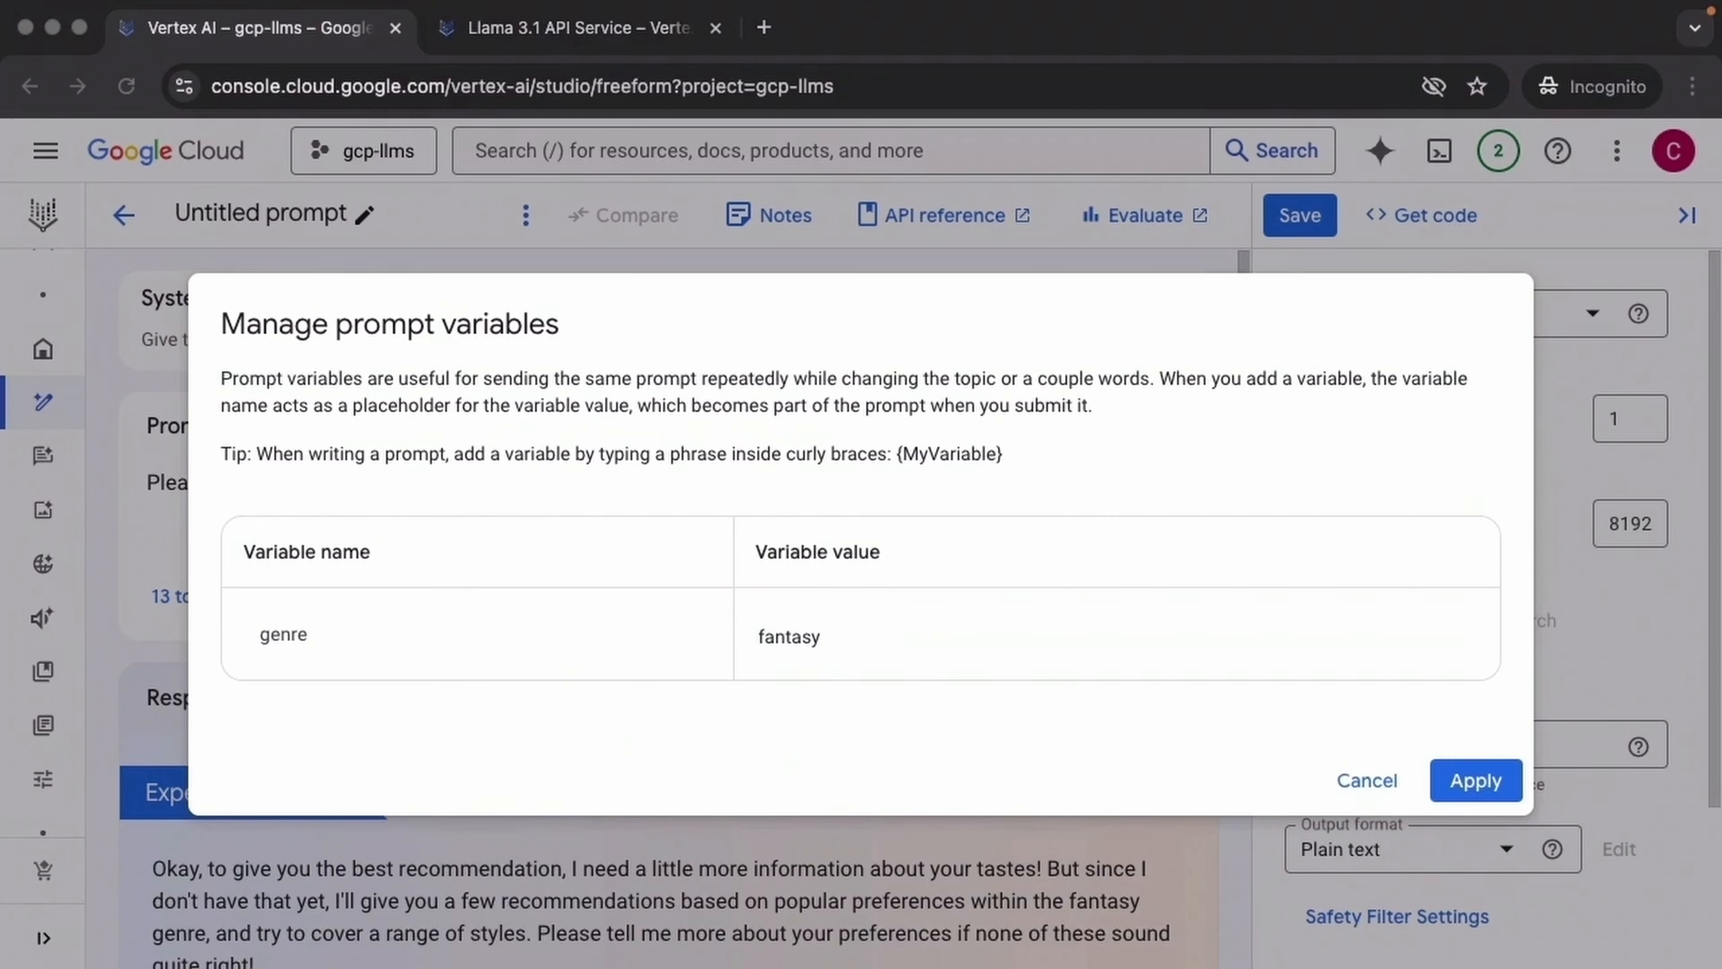
double_click(869, 640)
text(detective)
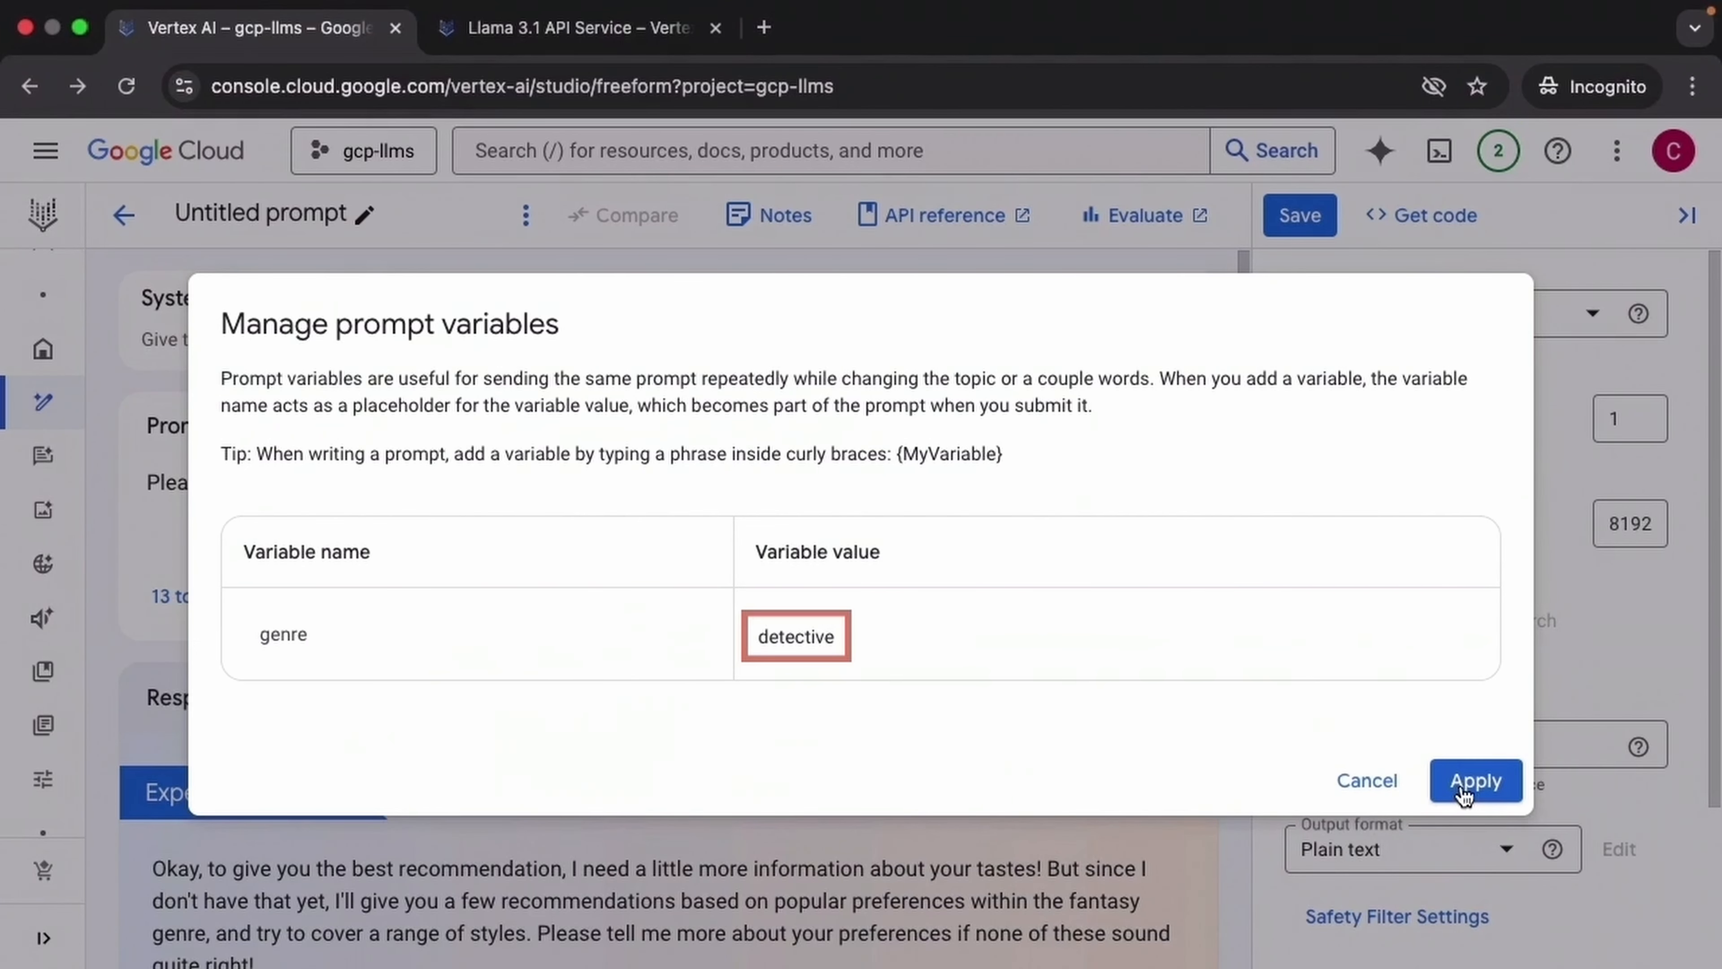
click(1465, 782)
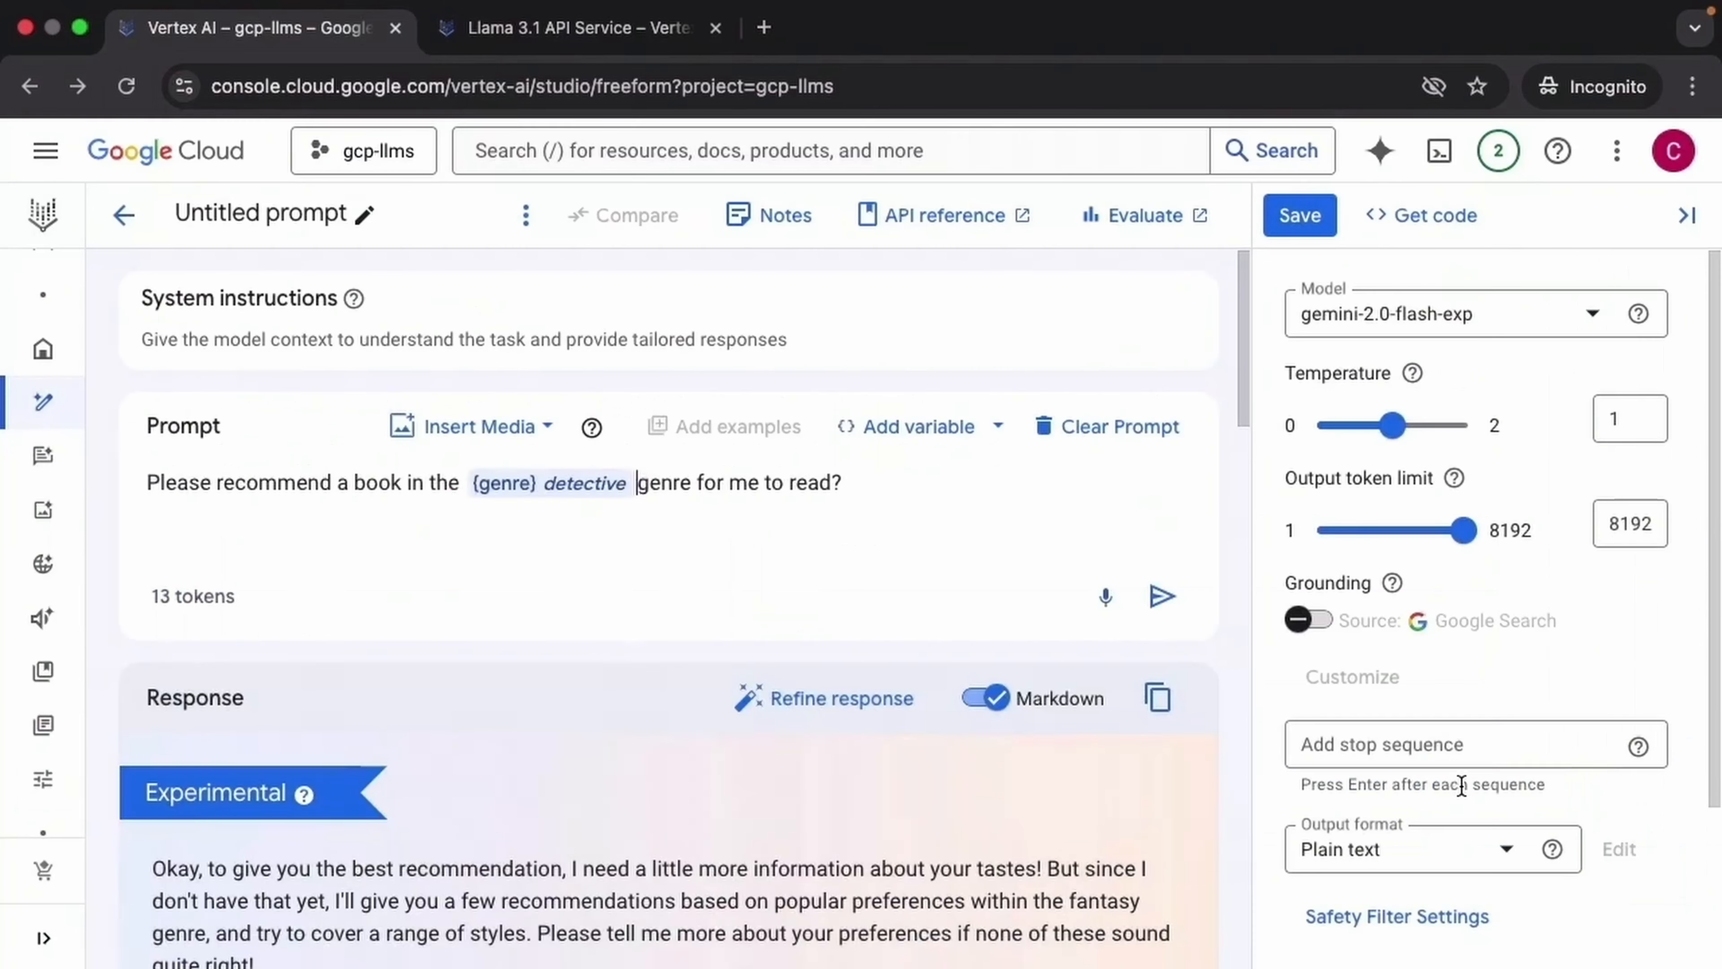
Submit the book recommendation prompt for the detective genre and read through the suggested titles.
click(1171, 609)
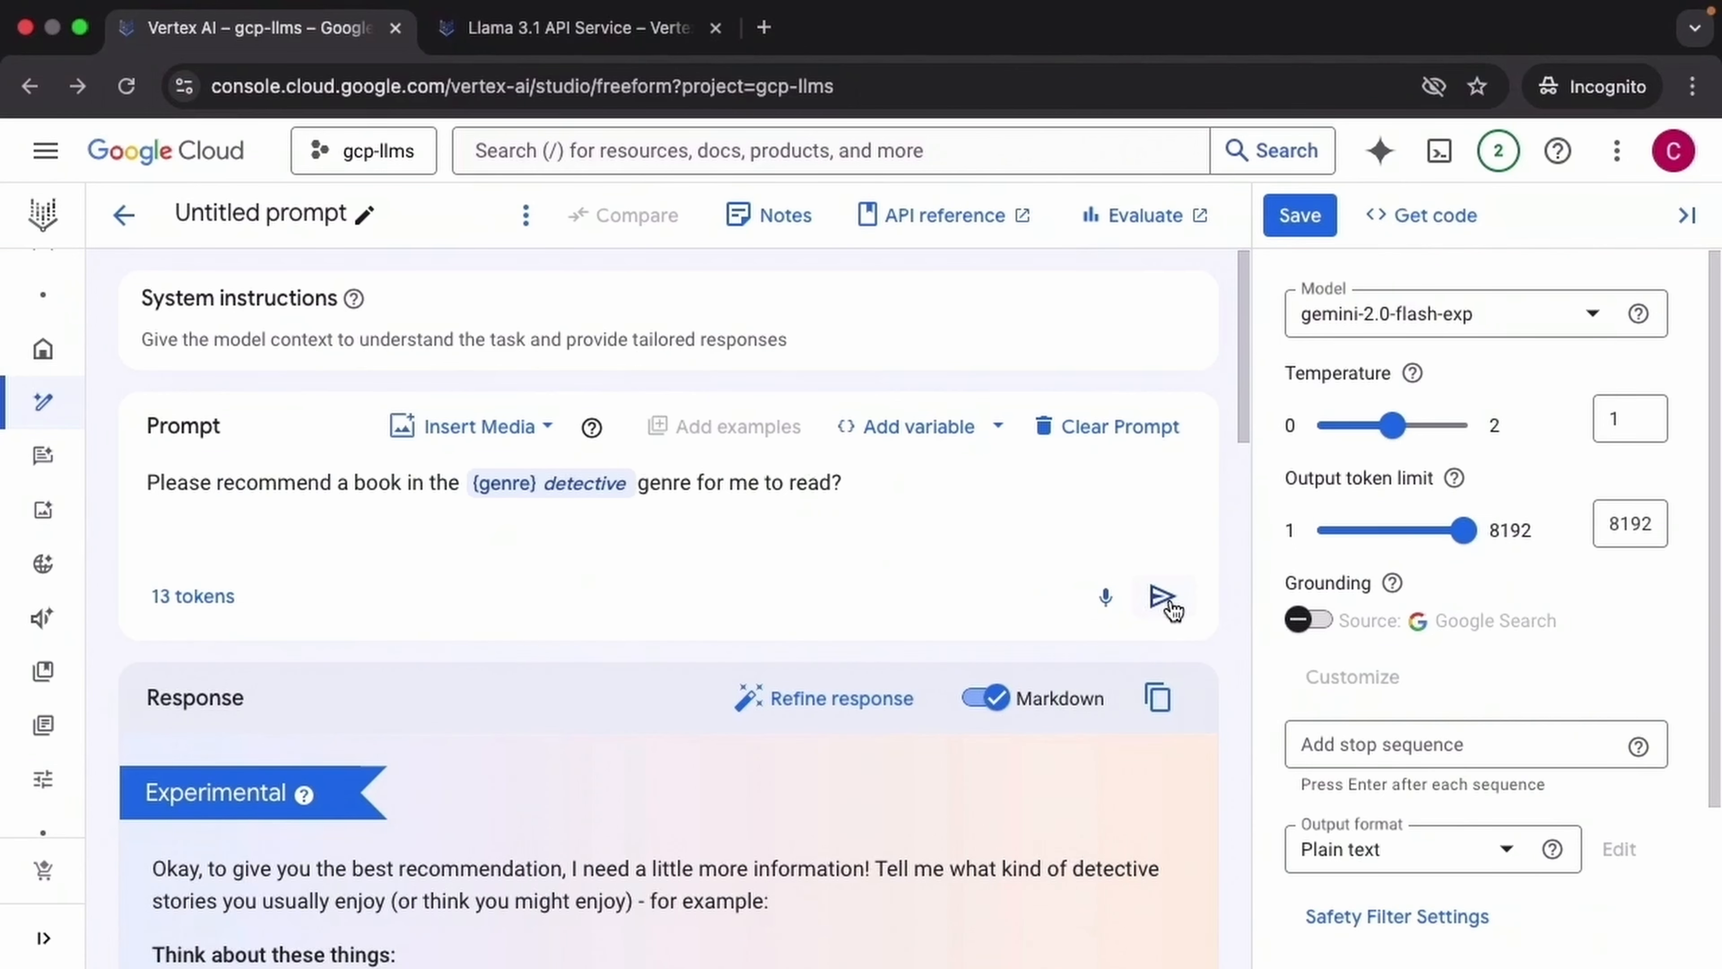
drag(1247, 399, 1252, 471)
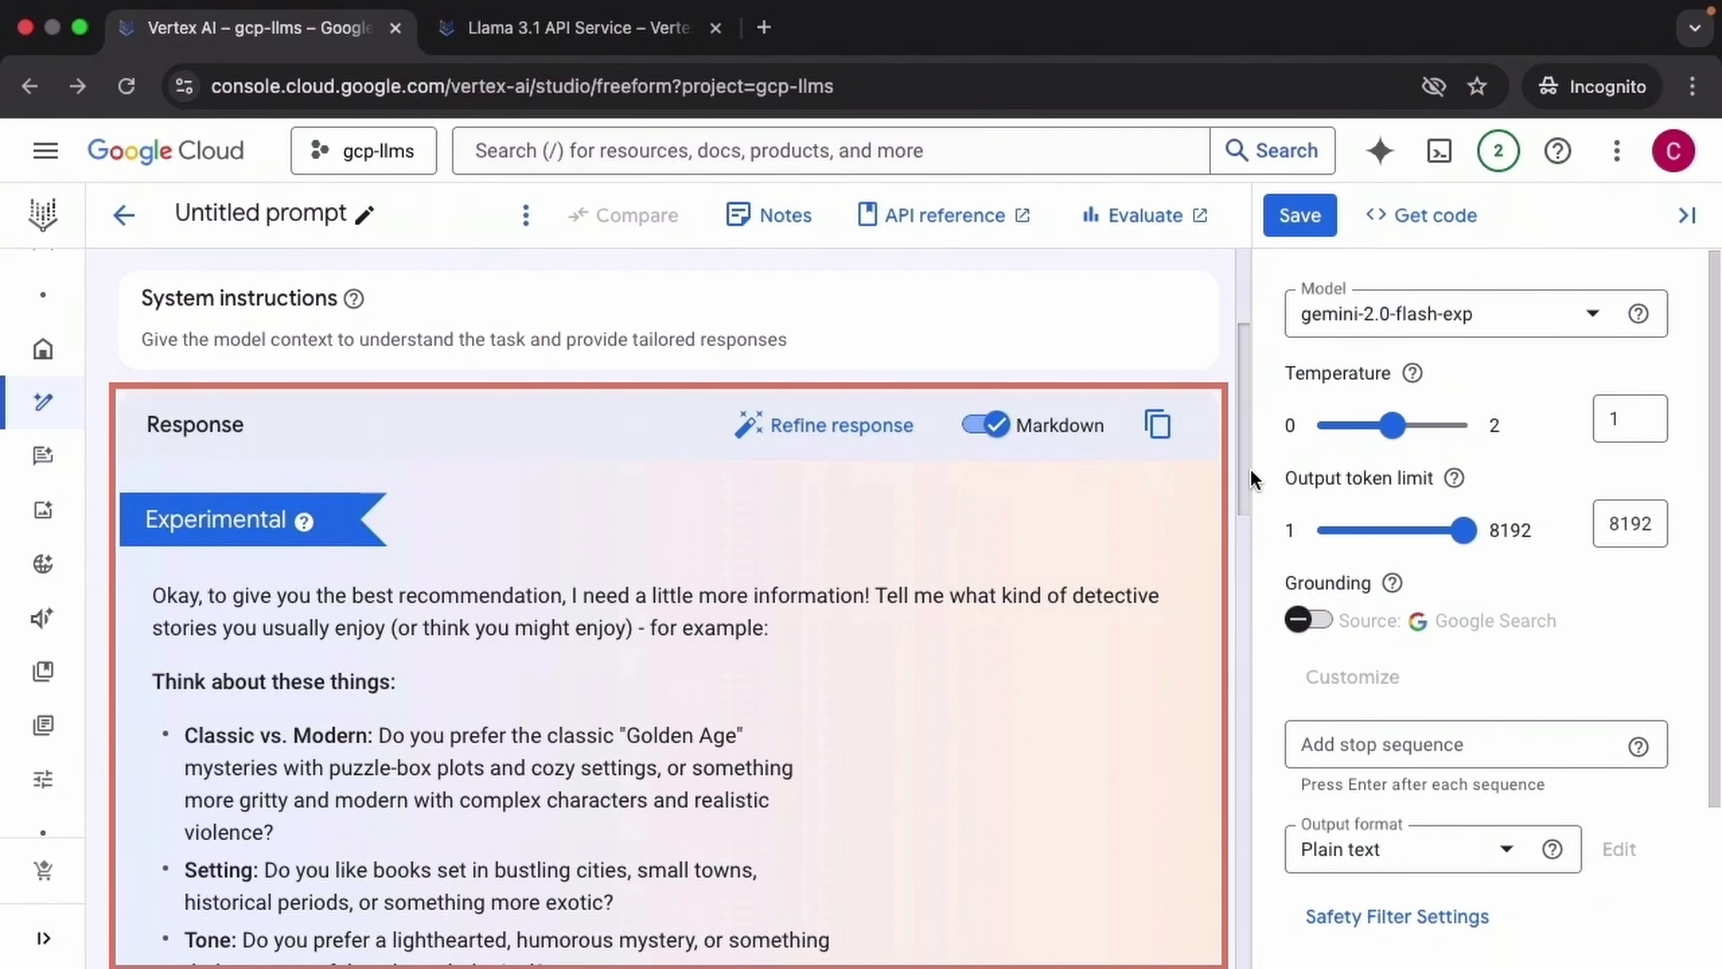
drag(1249, 483, 1254, 694)
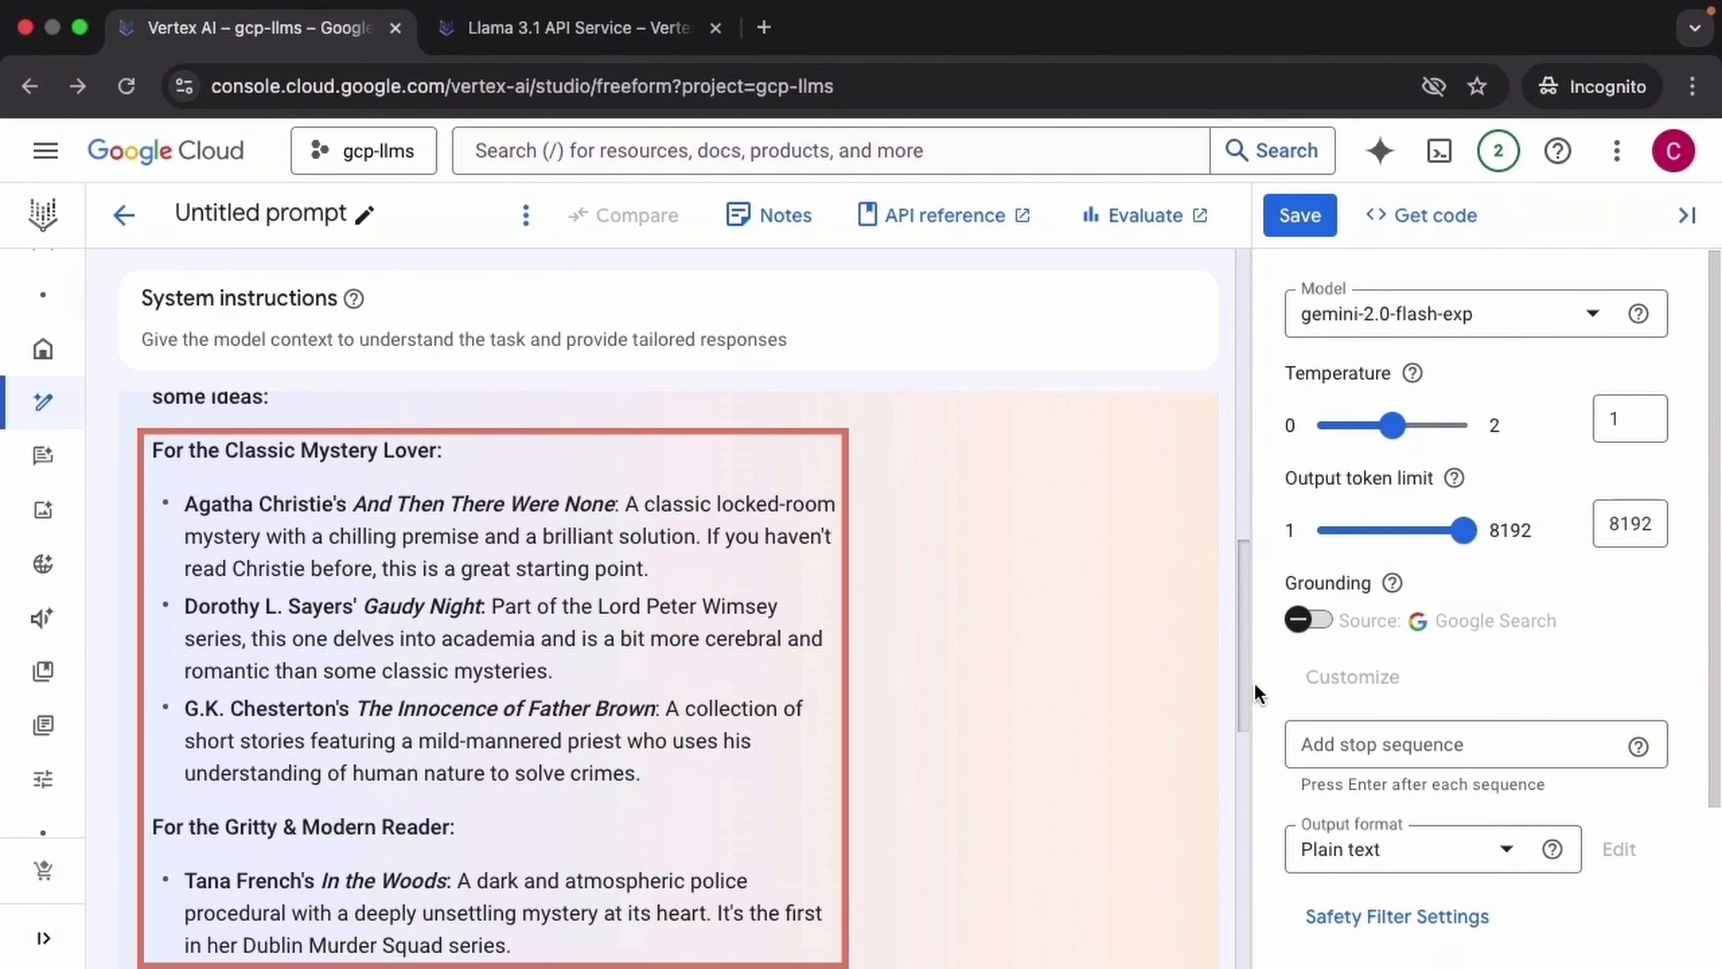
drag(1255, 692, 1255, 953)
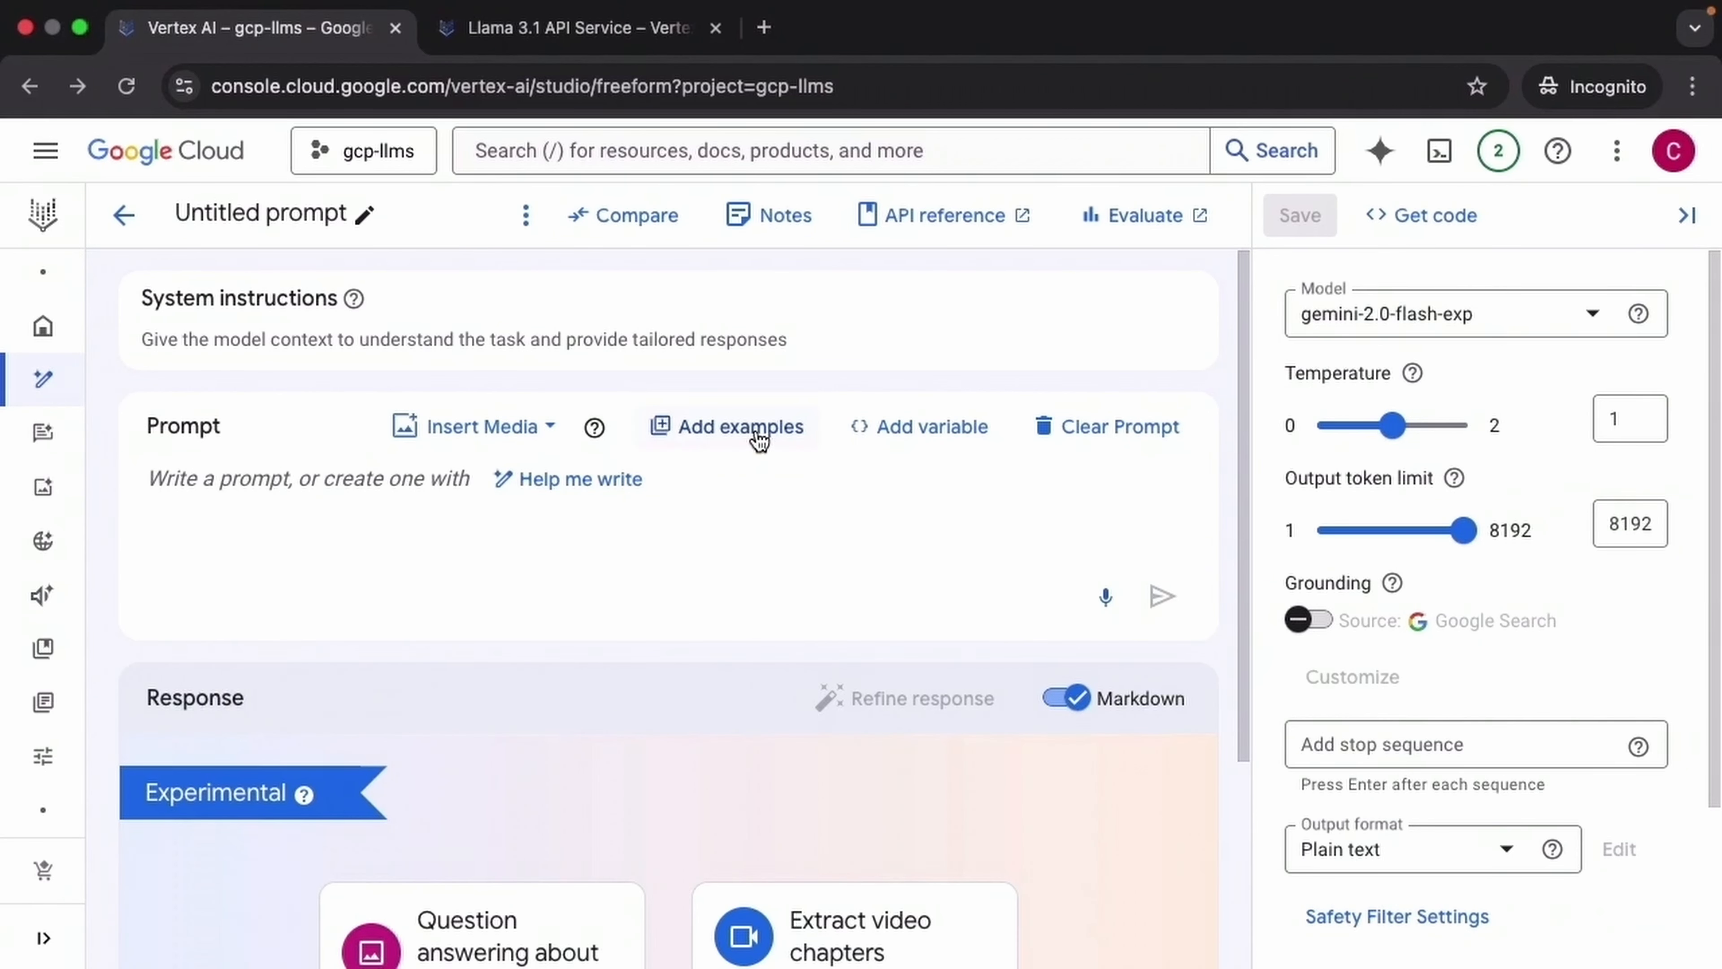
Add a few-shot example to the prompt with the input "Review" and the output "Sentiment".
click(760, 440)
click(496, 651)
text(Review)
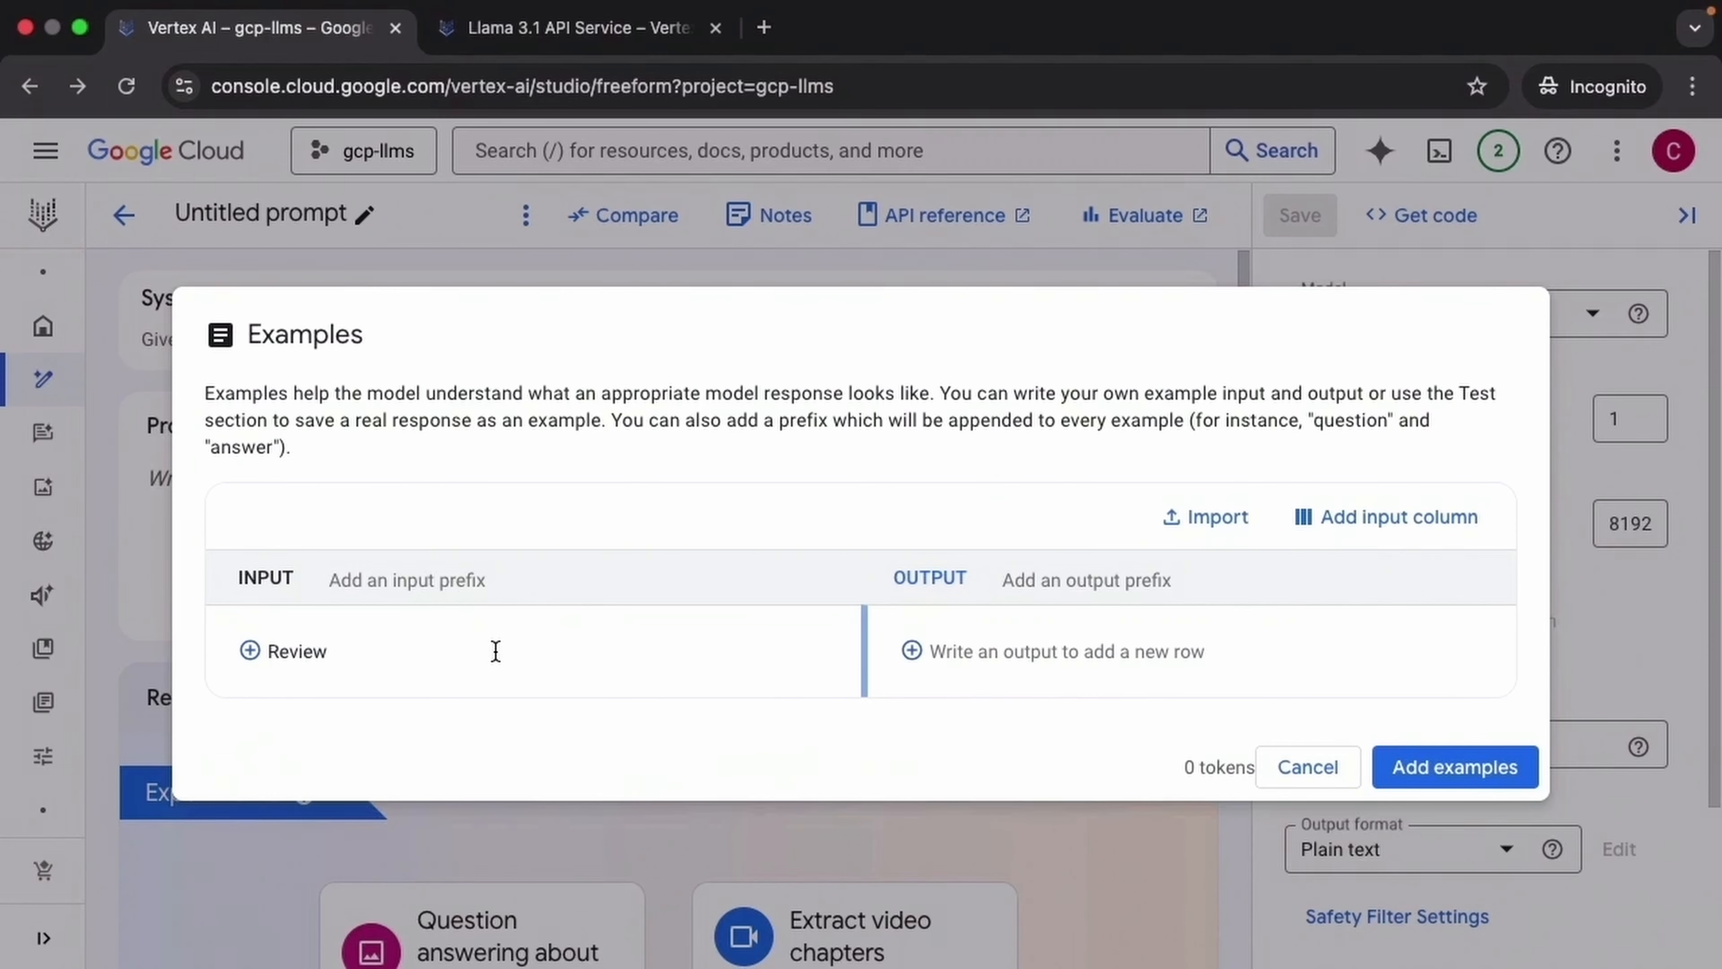
key(Tab)
text(Sentiment)
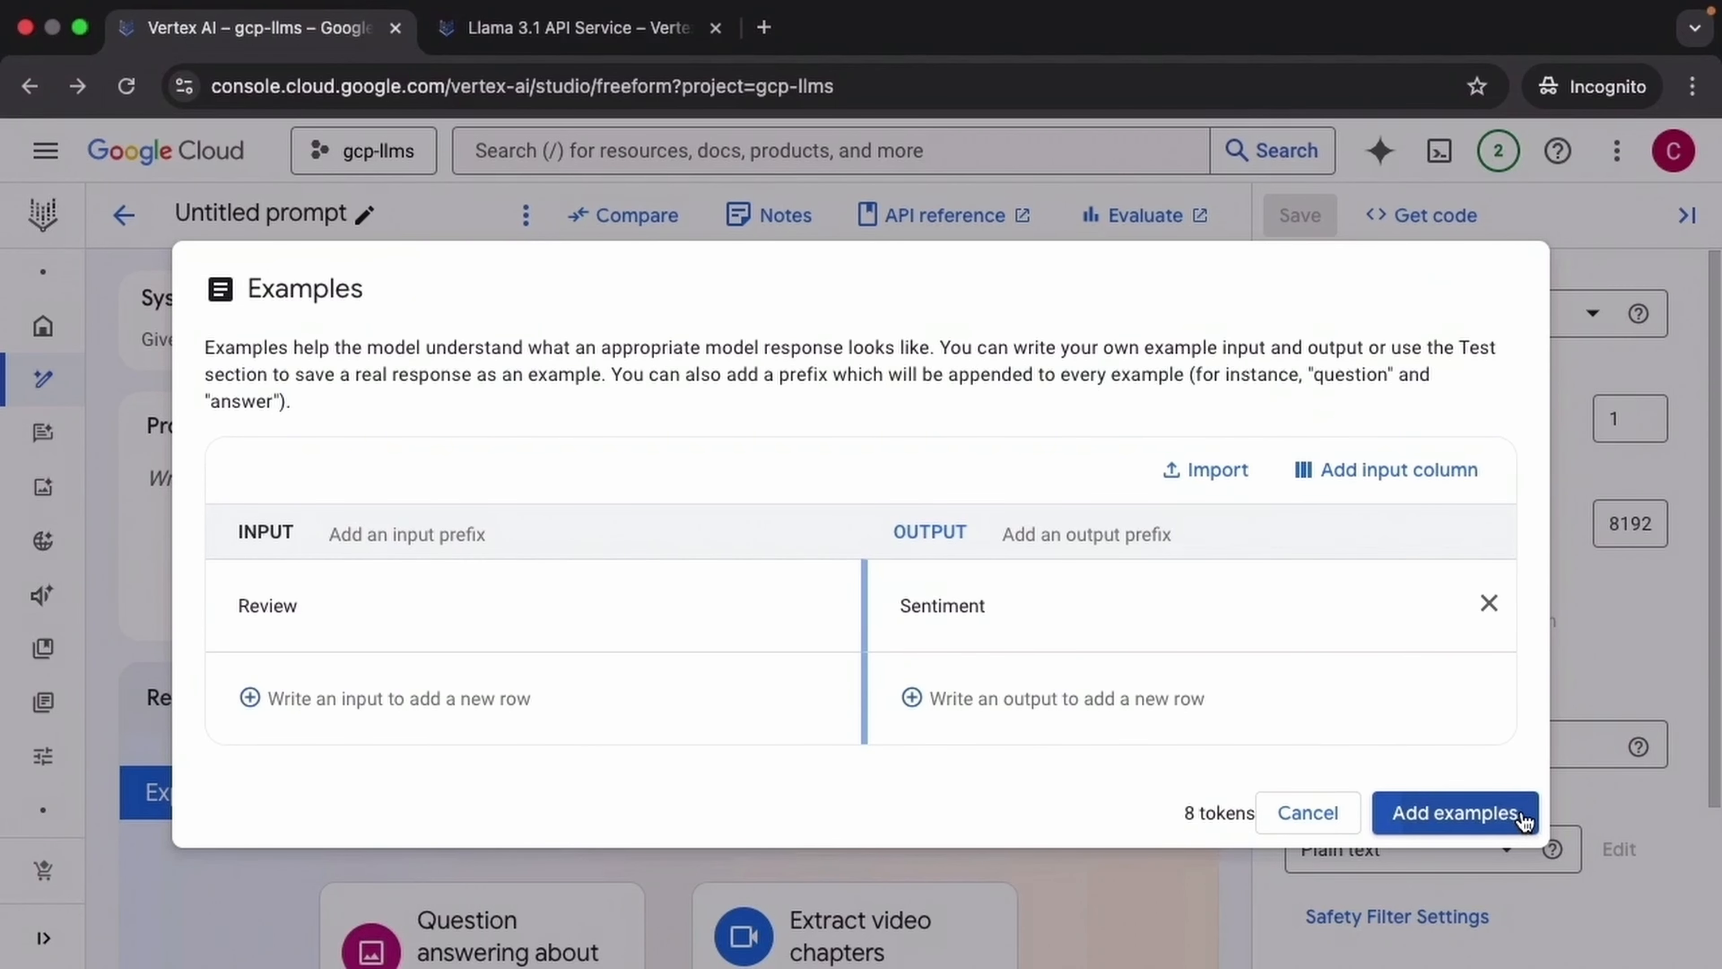
click(1455, 813)
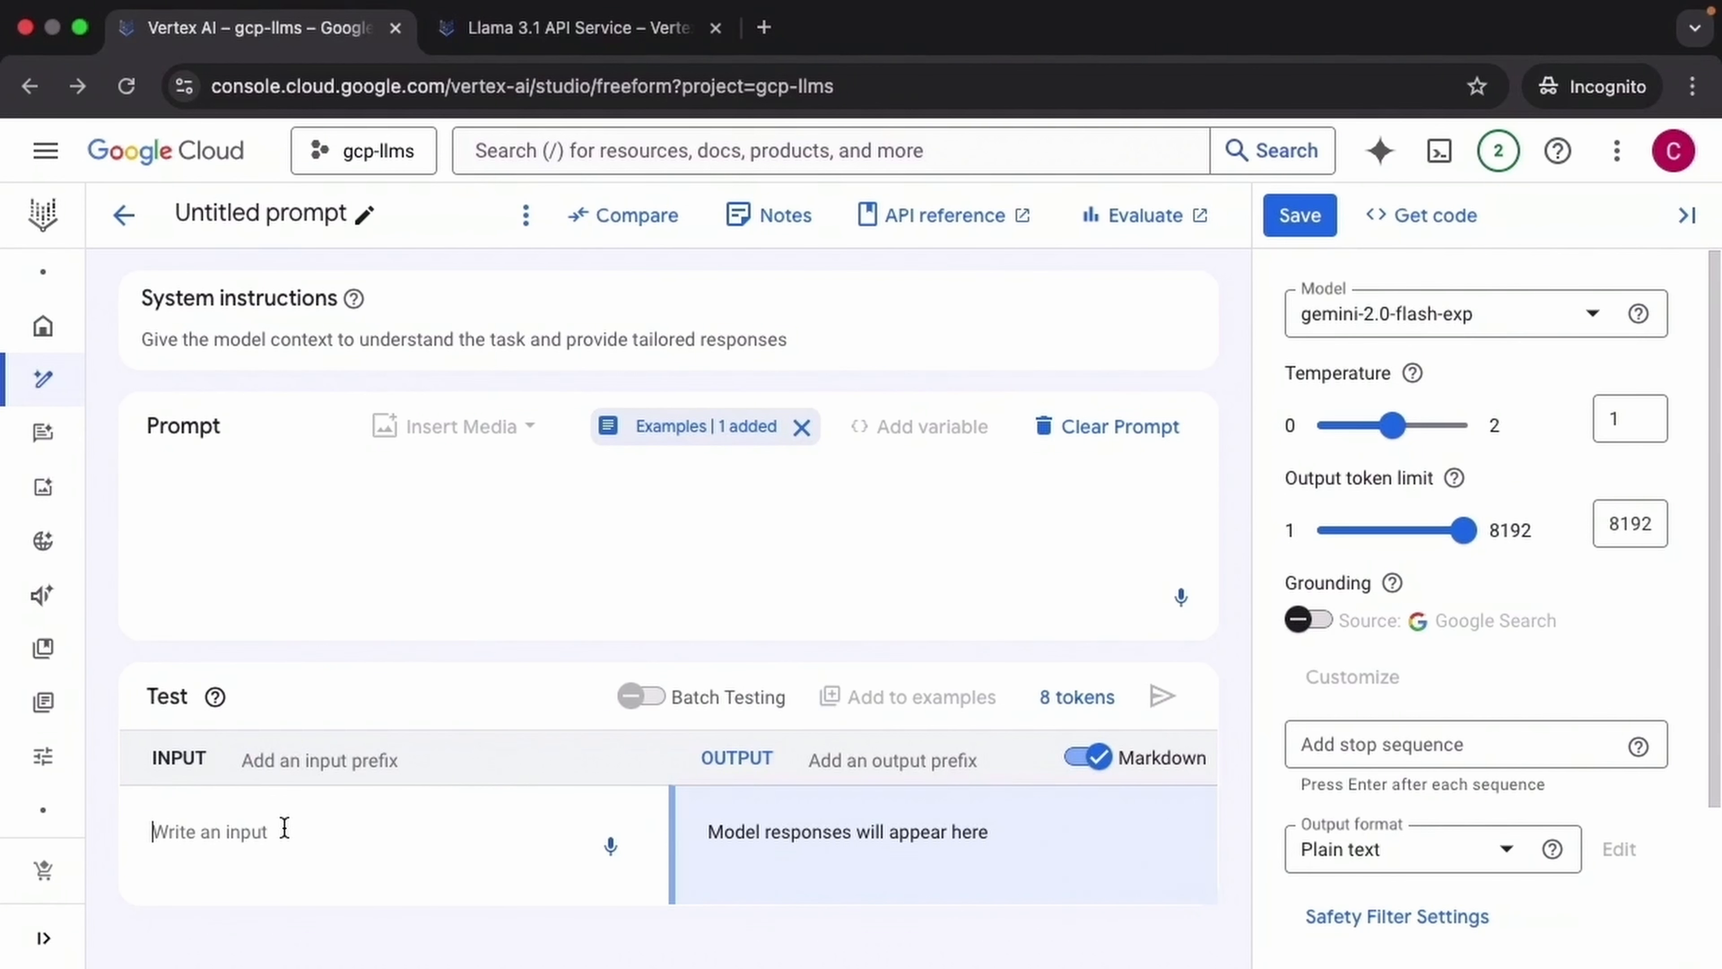
Submit the test input "The Margherita pizza was perfect—crispy crust, fresh toppings, and bursting with flavor. I'll definitely be back!" and view the response.
text(The Margherita pizza was perfect—crispy crust, fresh toppings, and bursting with flavor. I’ll definitely be back!)
scroll(1153, 902, down, 1)
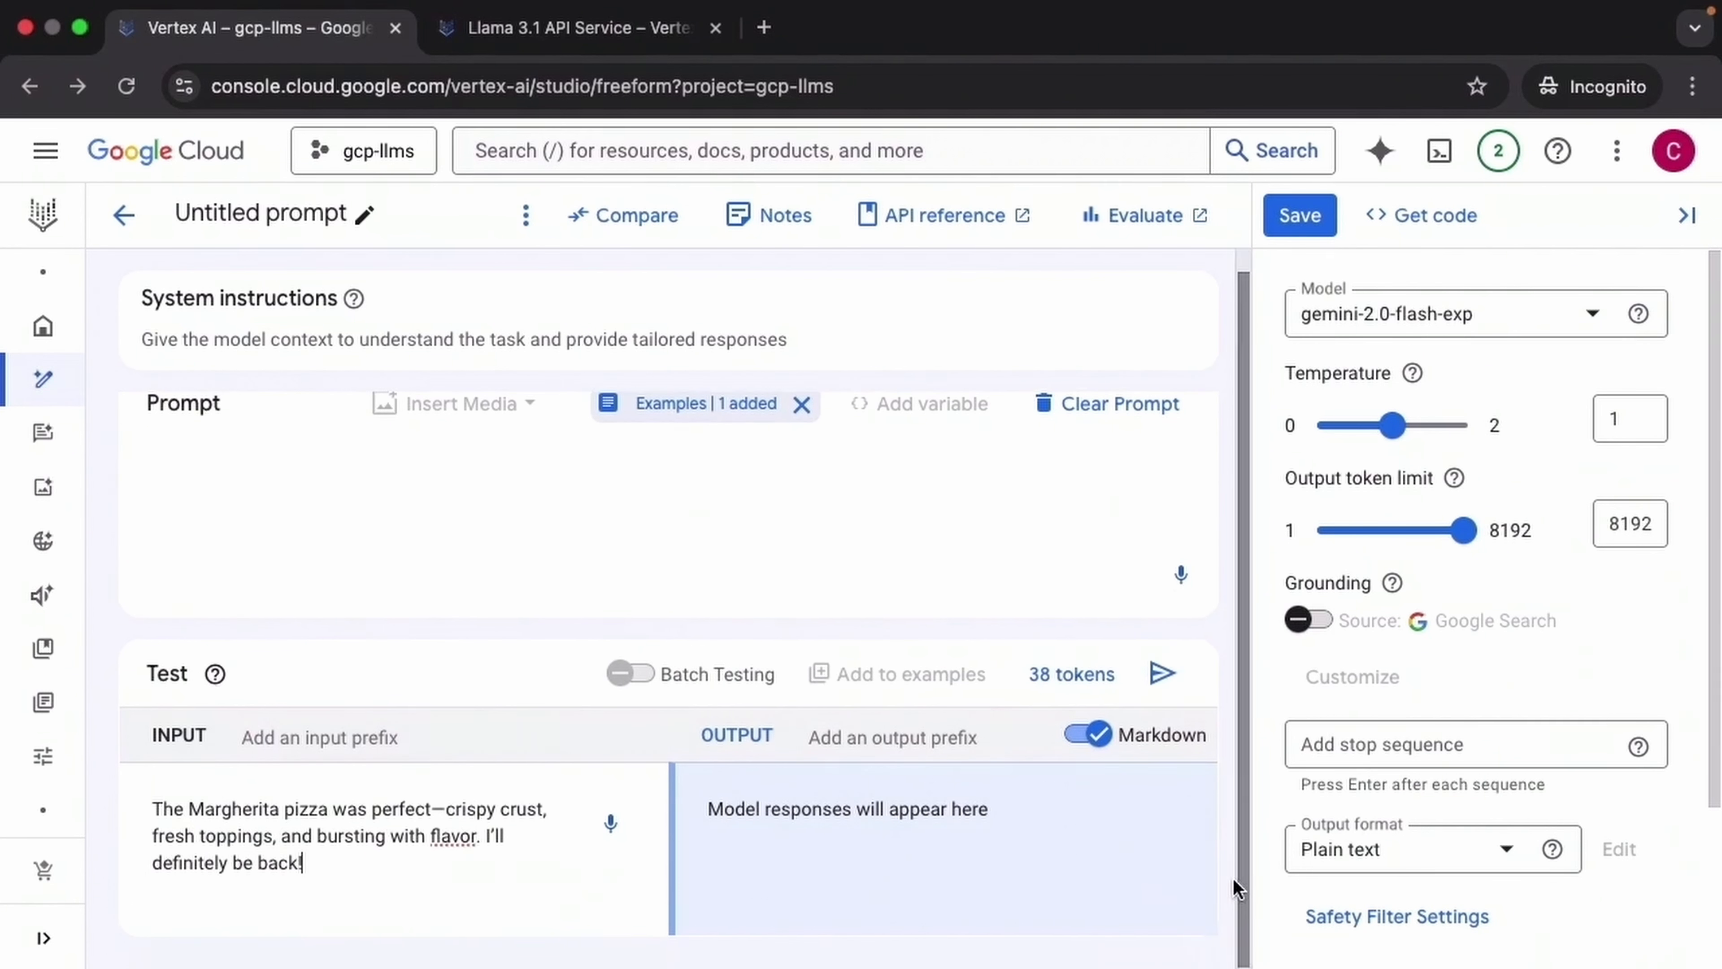
click(1161, 675)
scroll(1248, 899, down, 2)
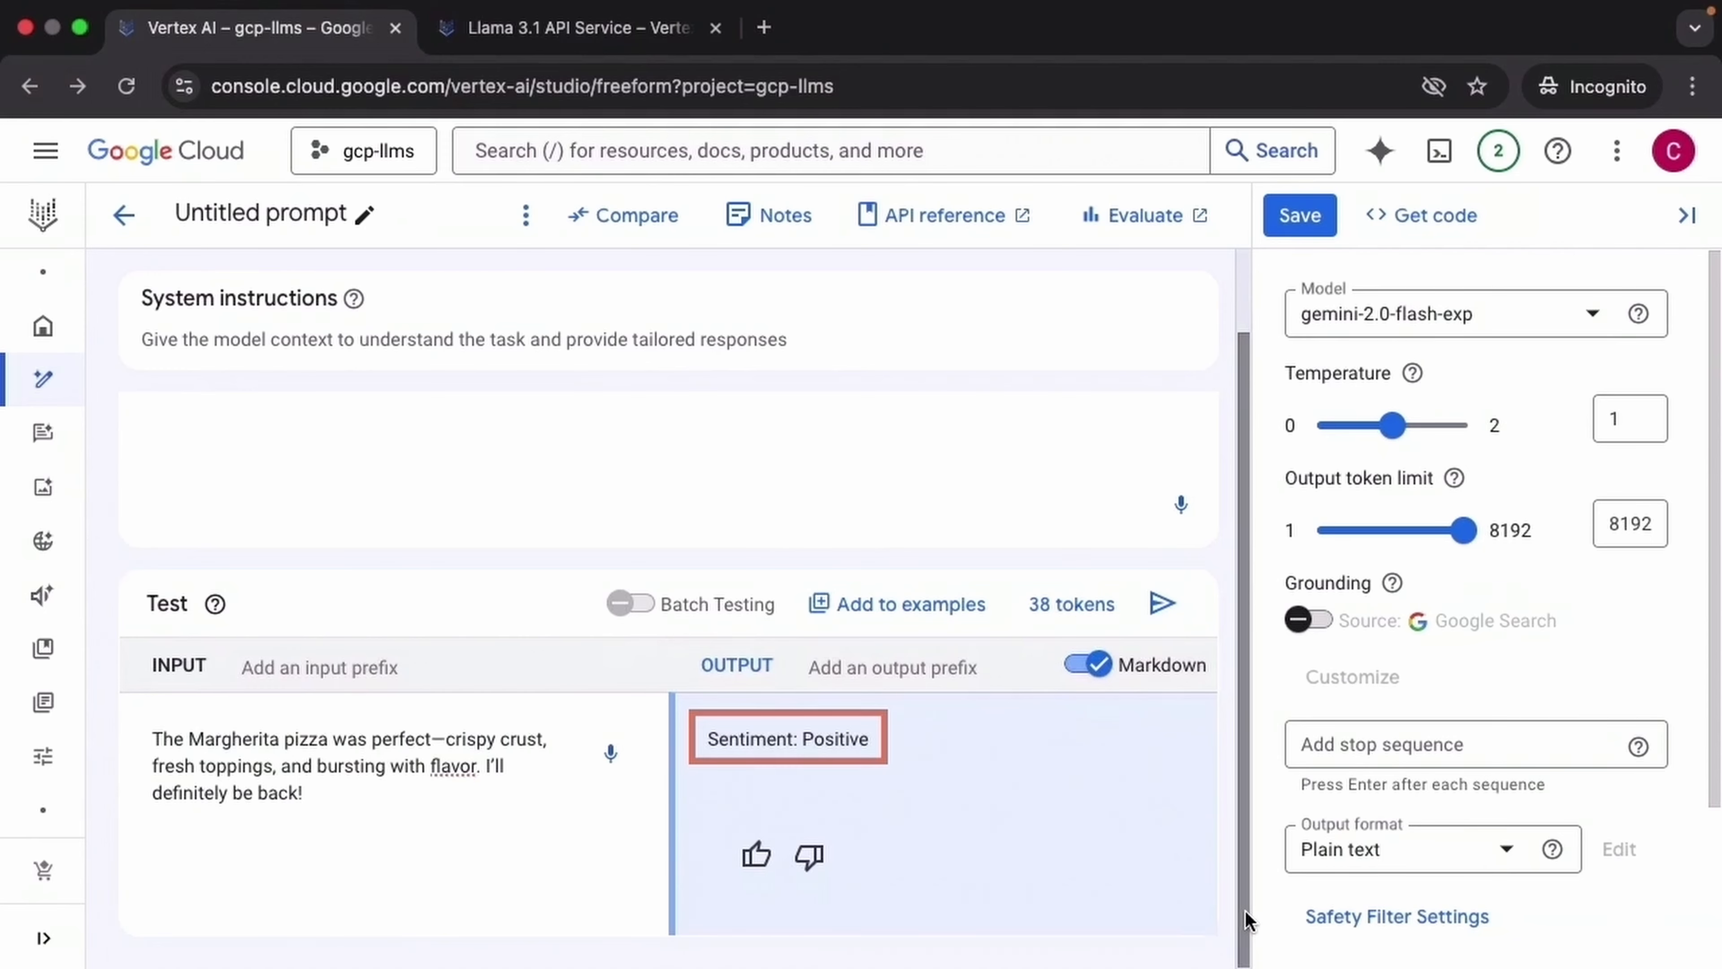
Replace the test input with "The Chicken Alfredo was bland and overcooked, with a watery sauce. Not worth the price." and submit it.
click(466, 802)
key(super+a)
key(BackSpace)
text(The Chicken Alfredo was bland and overcooked, with a watery sauce. Not worth the price.)
click(1164, 603)
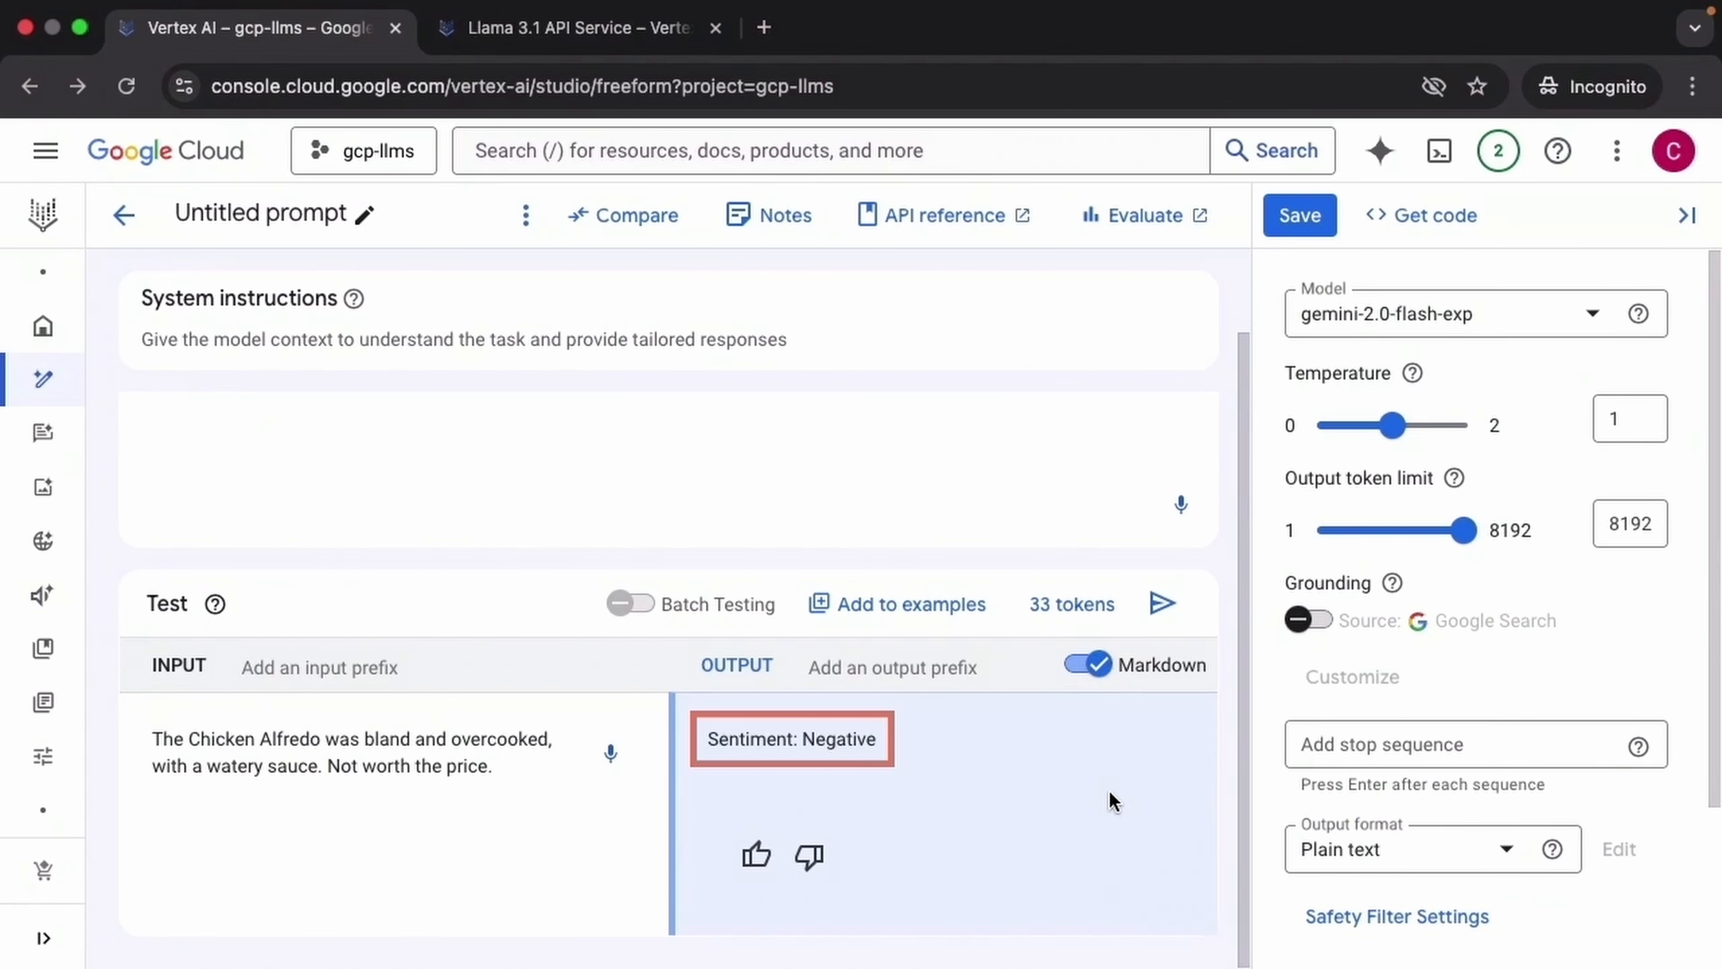
Replace the test input with "The veggie wrap was fresh and decent, but lacked standout flavor. Good for a quick bite." and submit it.
key(super+a)
key(BackSpace)
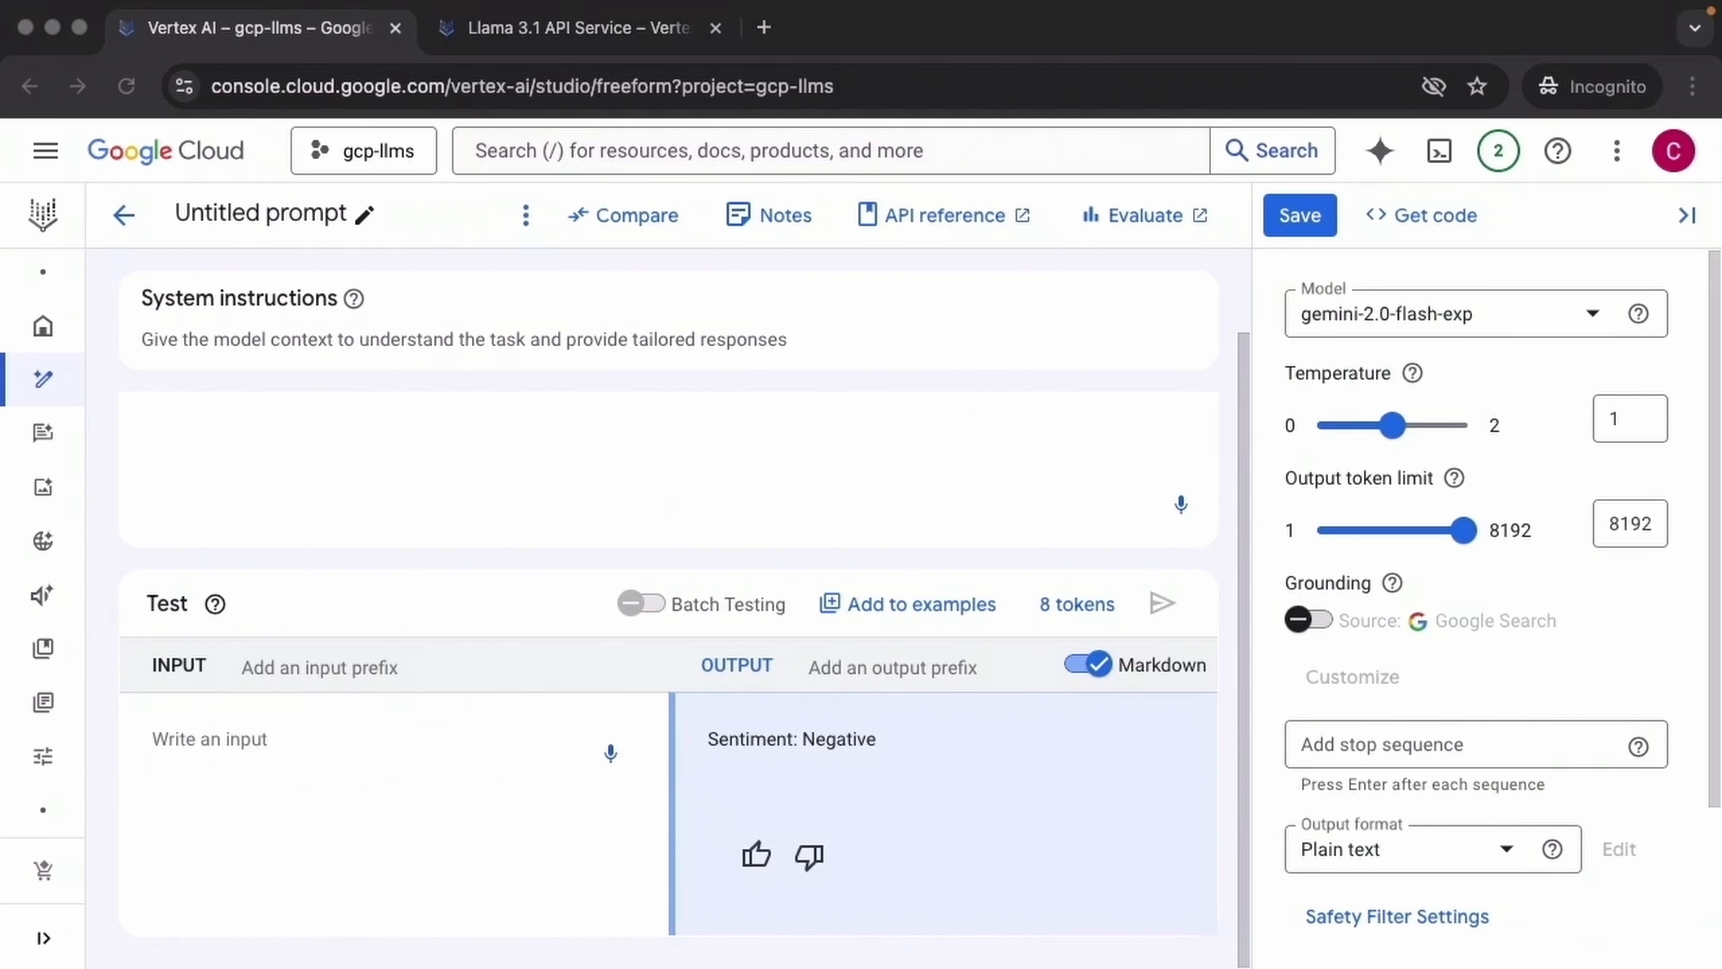
text(The veggie wrap was fresh and decent, but lacked standout flavor. Good for a quick bite.)
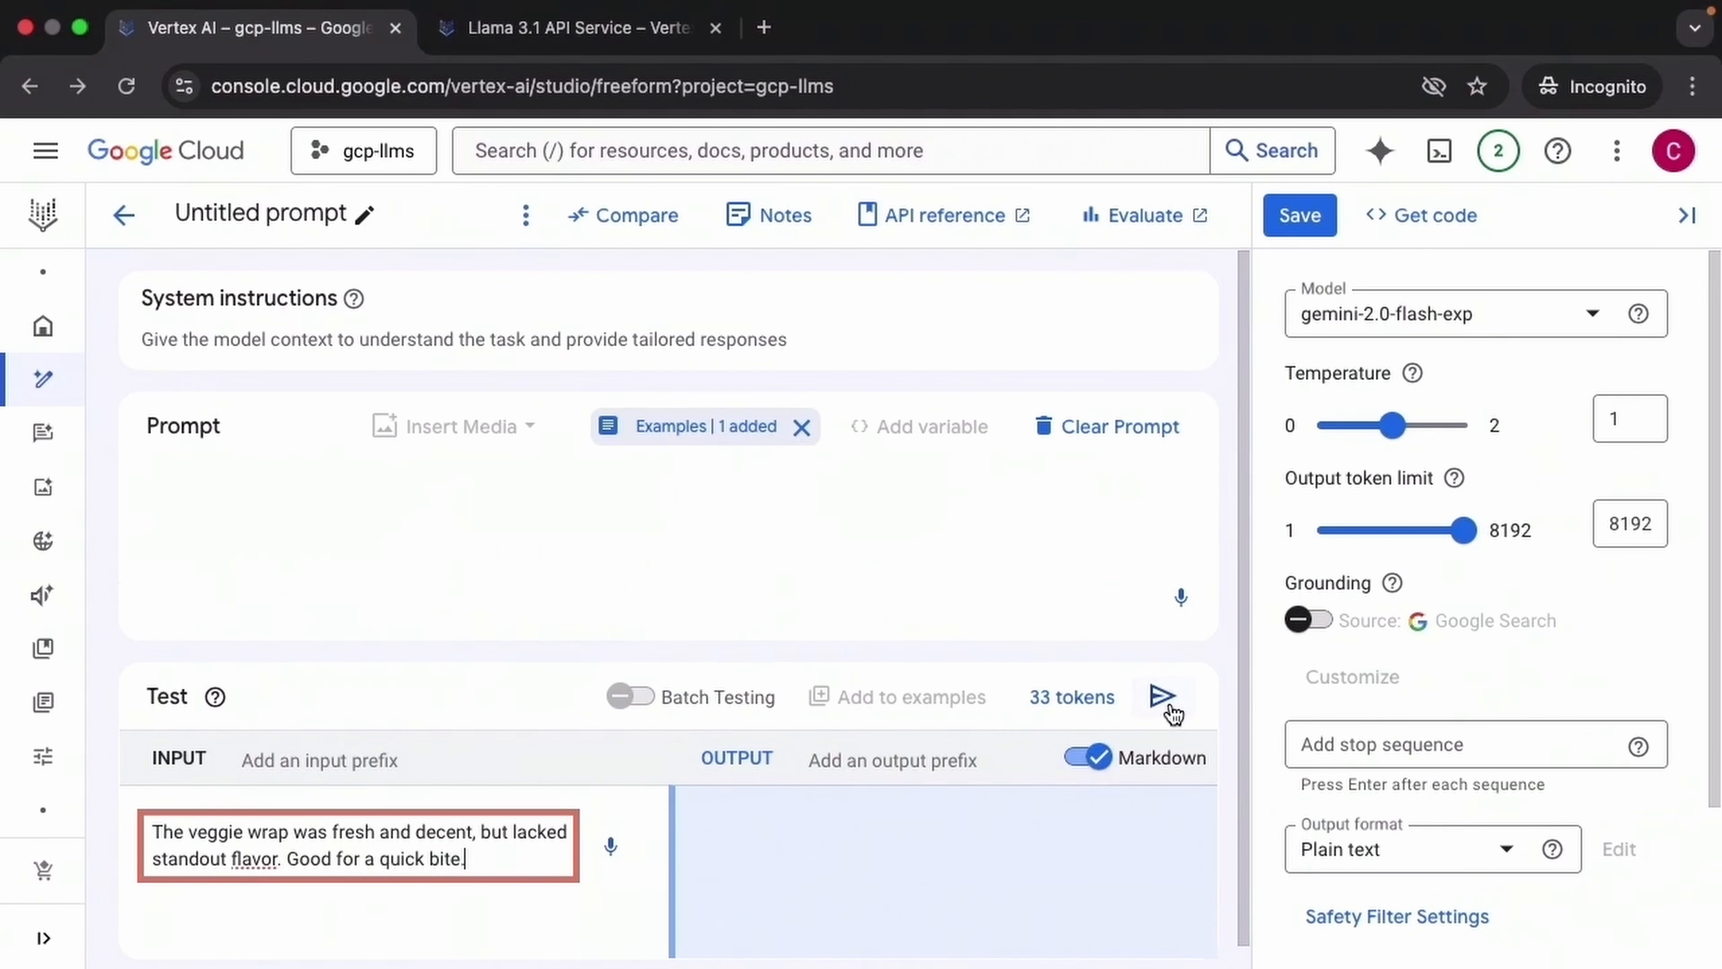
click(1163, 699)
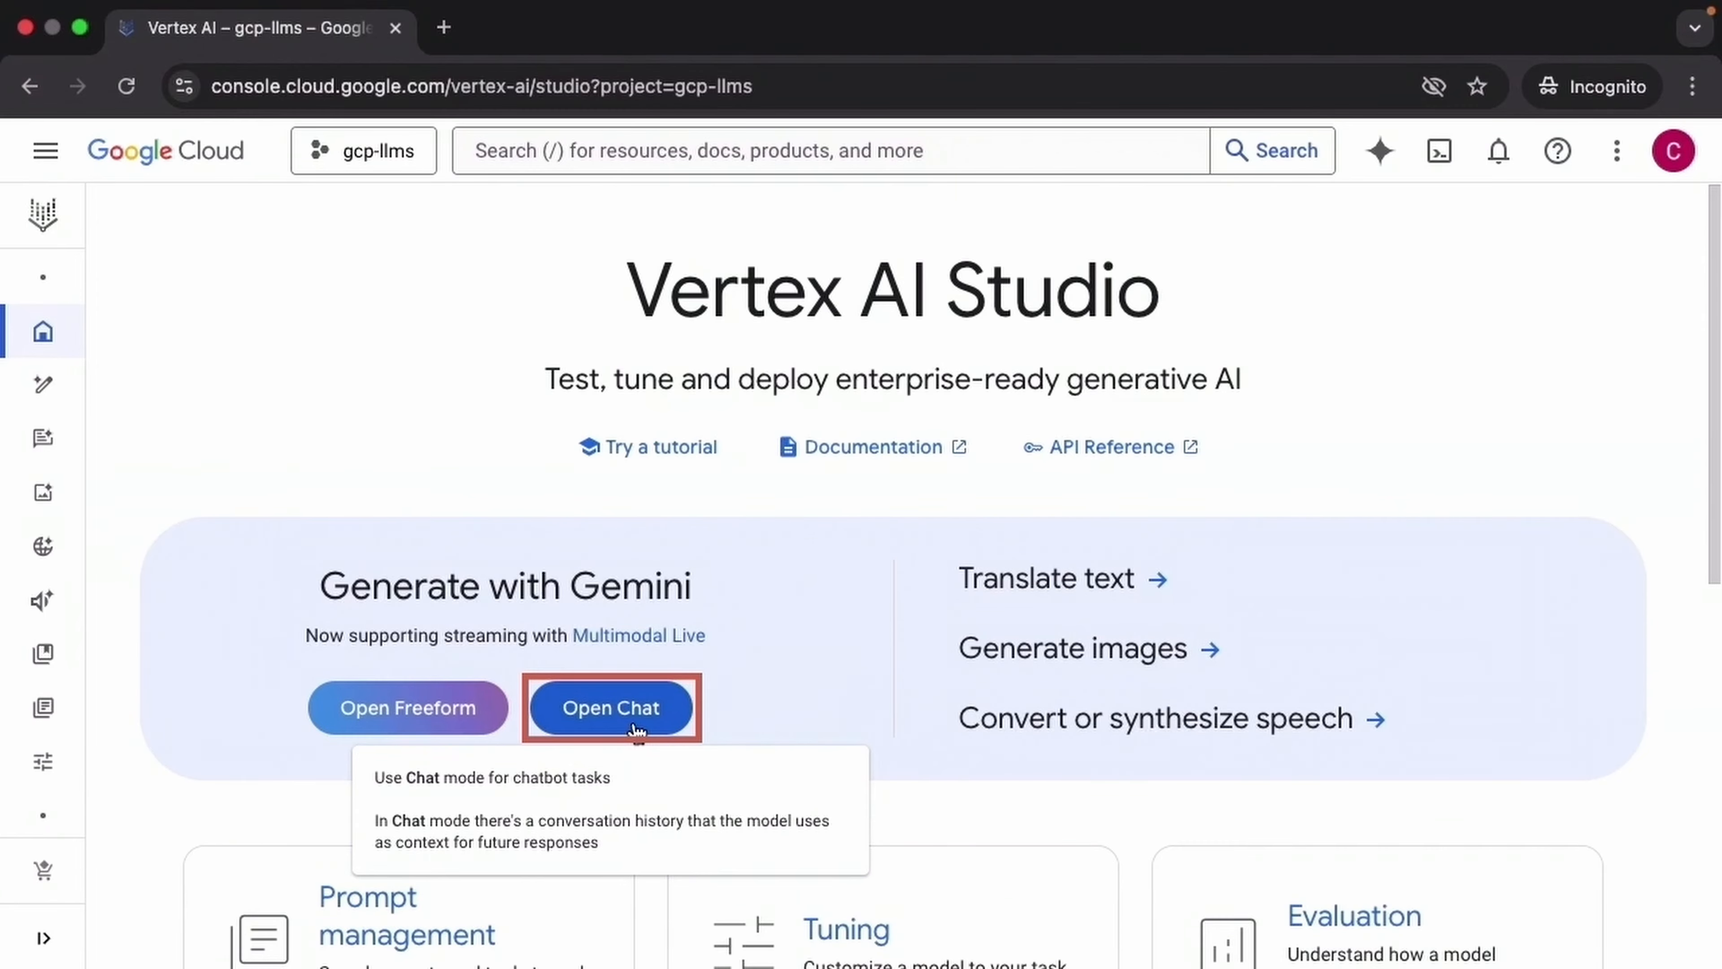
Open Vertex AI Studio's Chat mode, look through the available models and choose gemini-2.0-flash-exp.
click(634, 725)
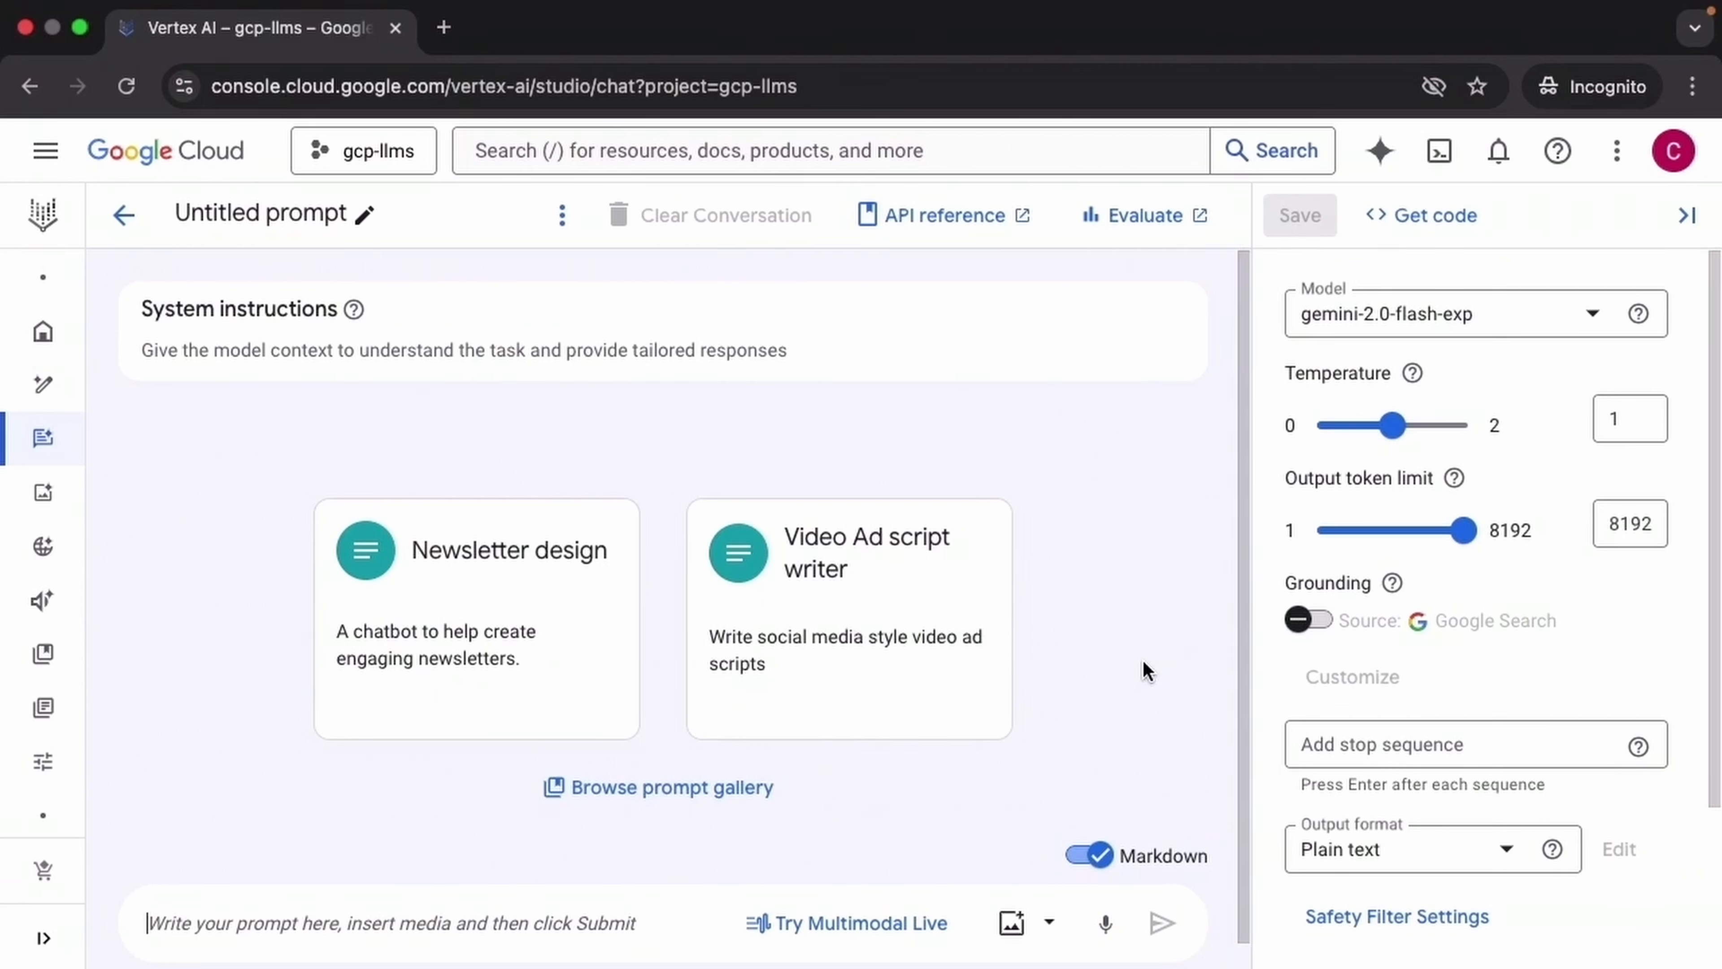
click(1595, 314)
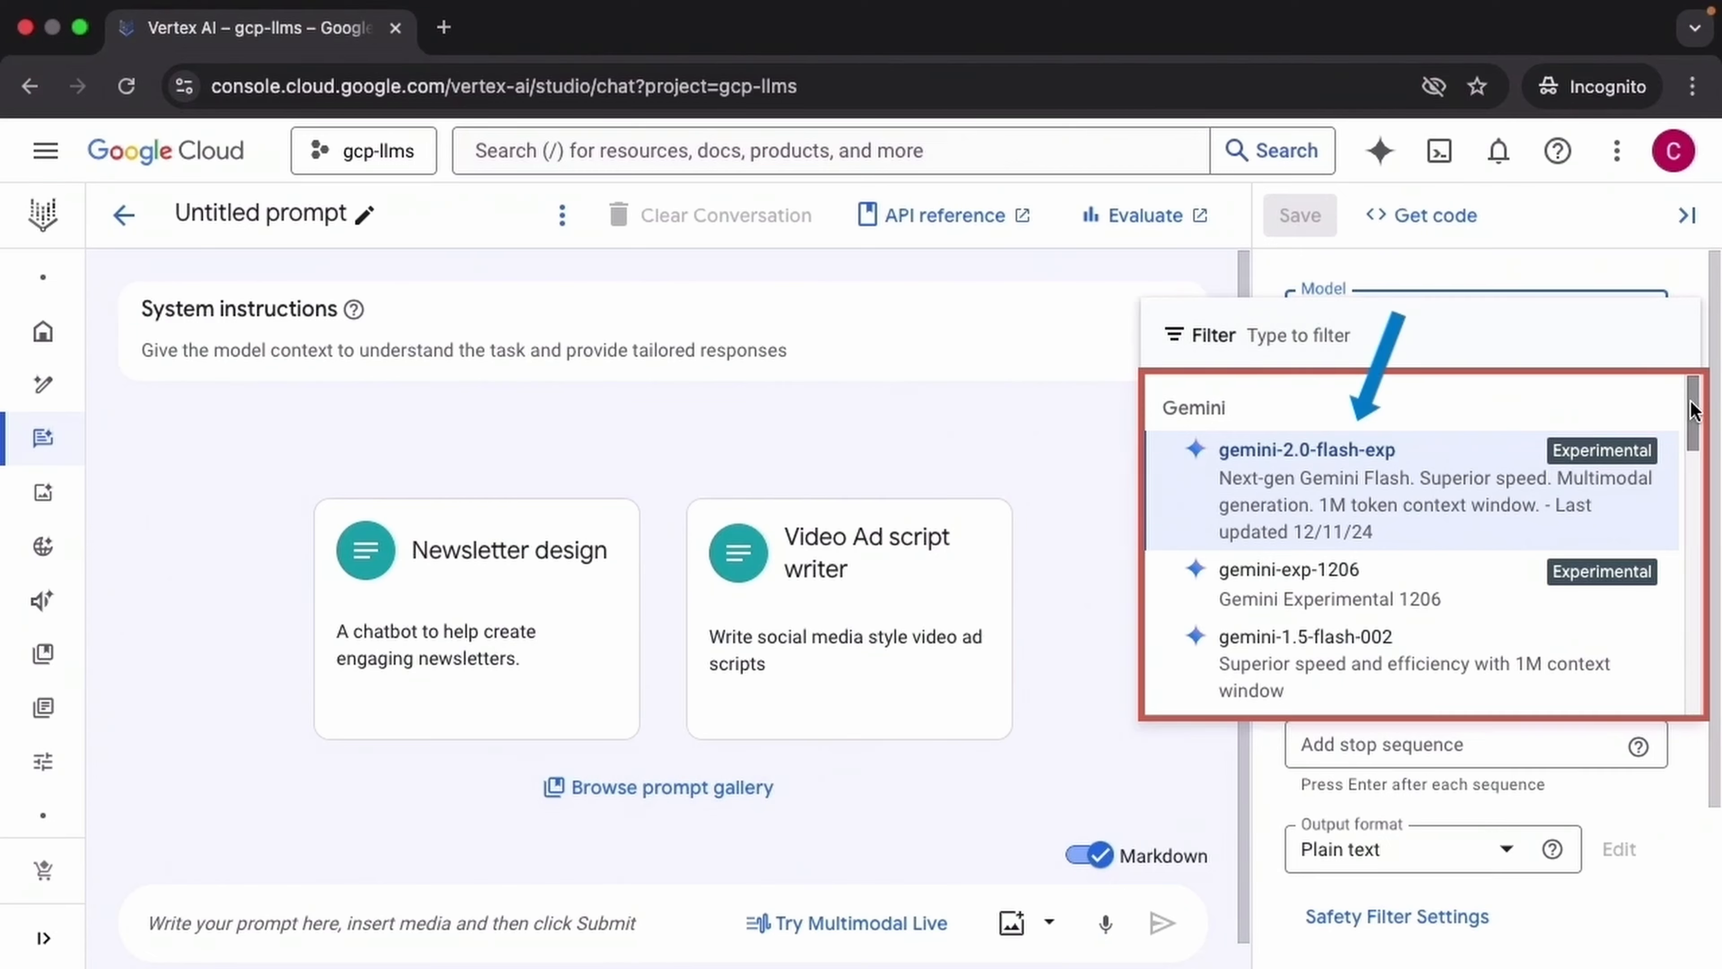
drag(1691, 410, 1698, 699)
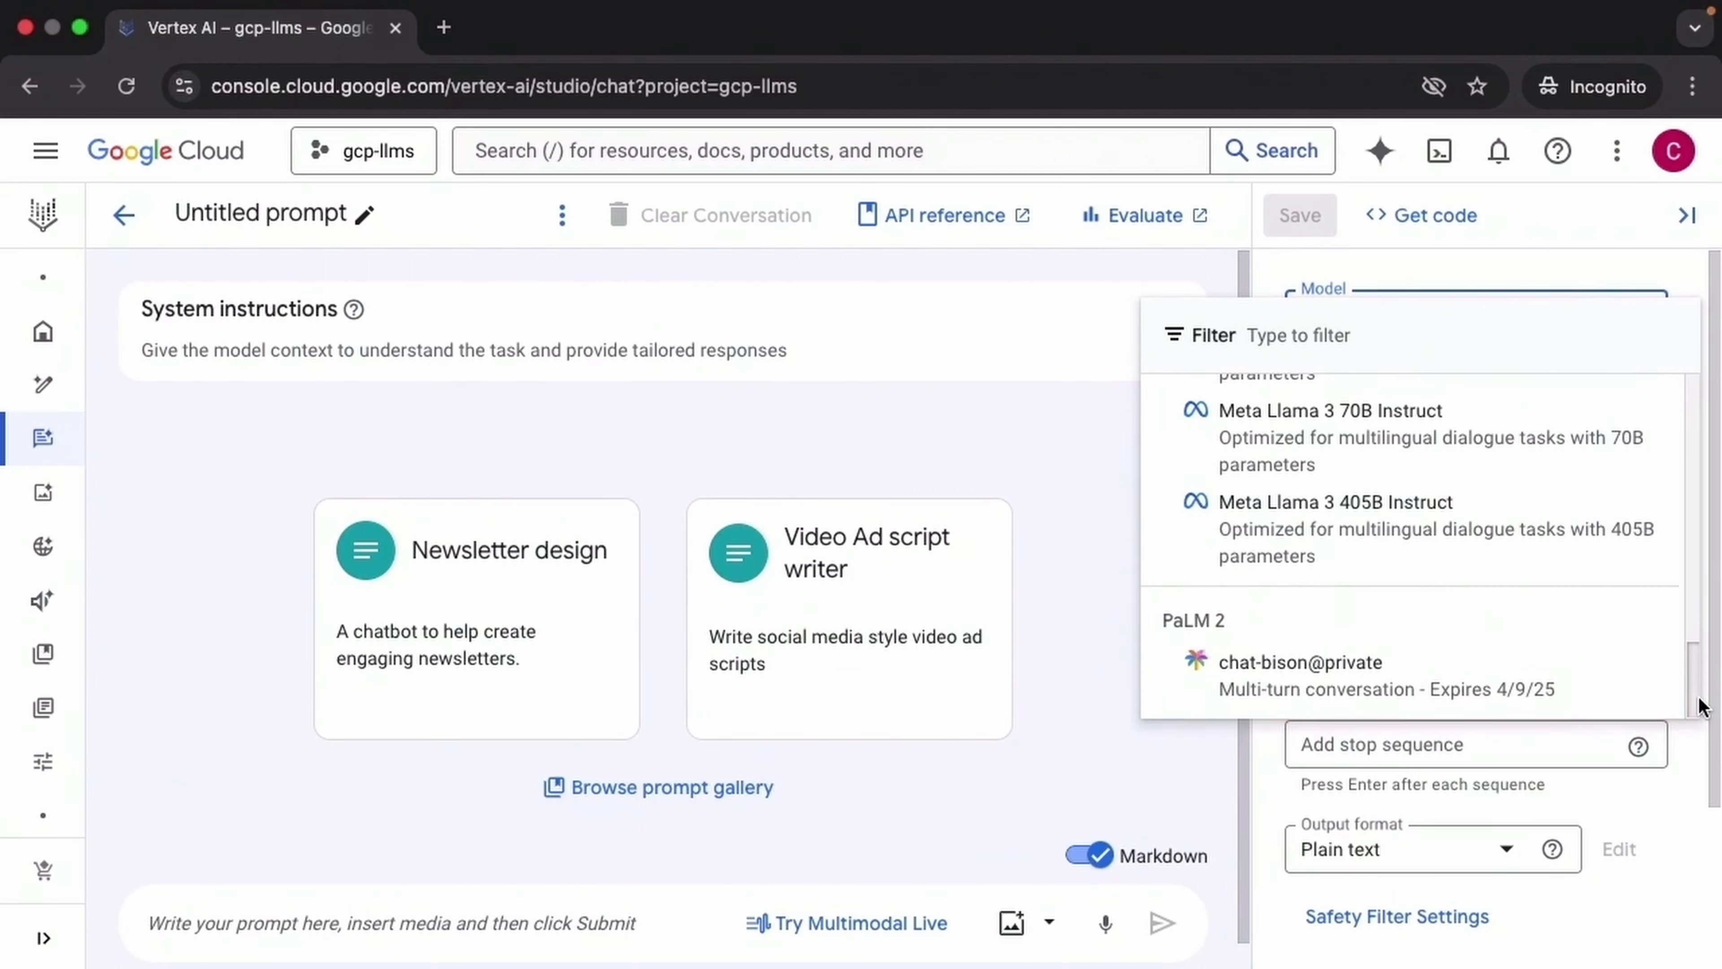
drag(1698, 698, 1695, 393)
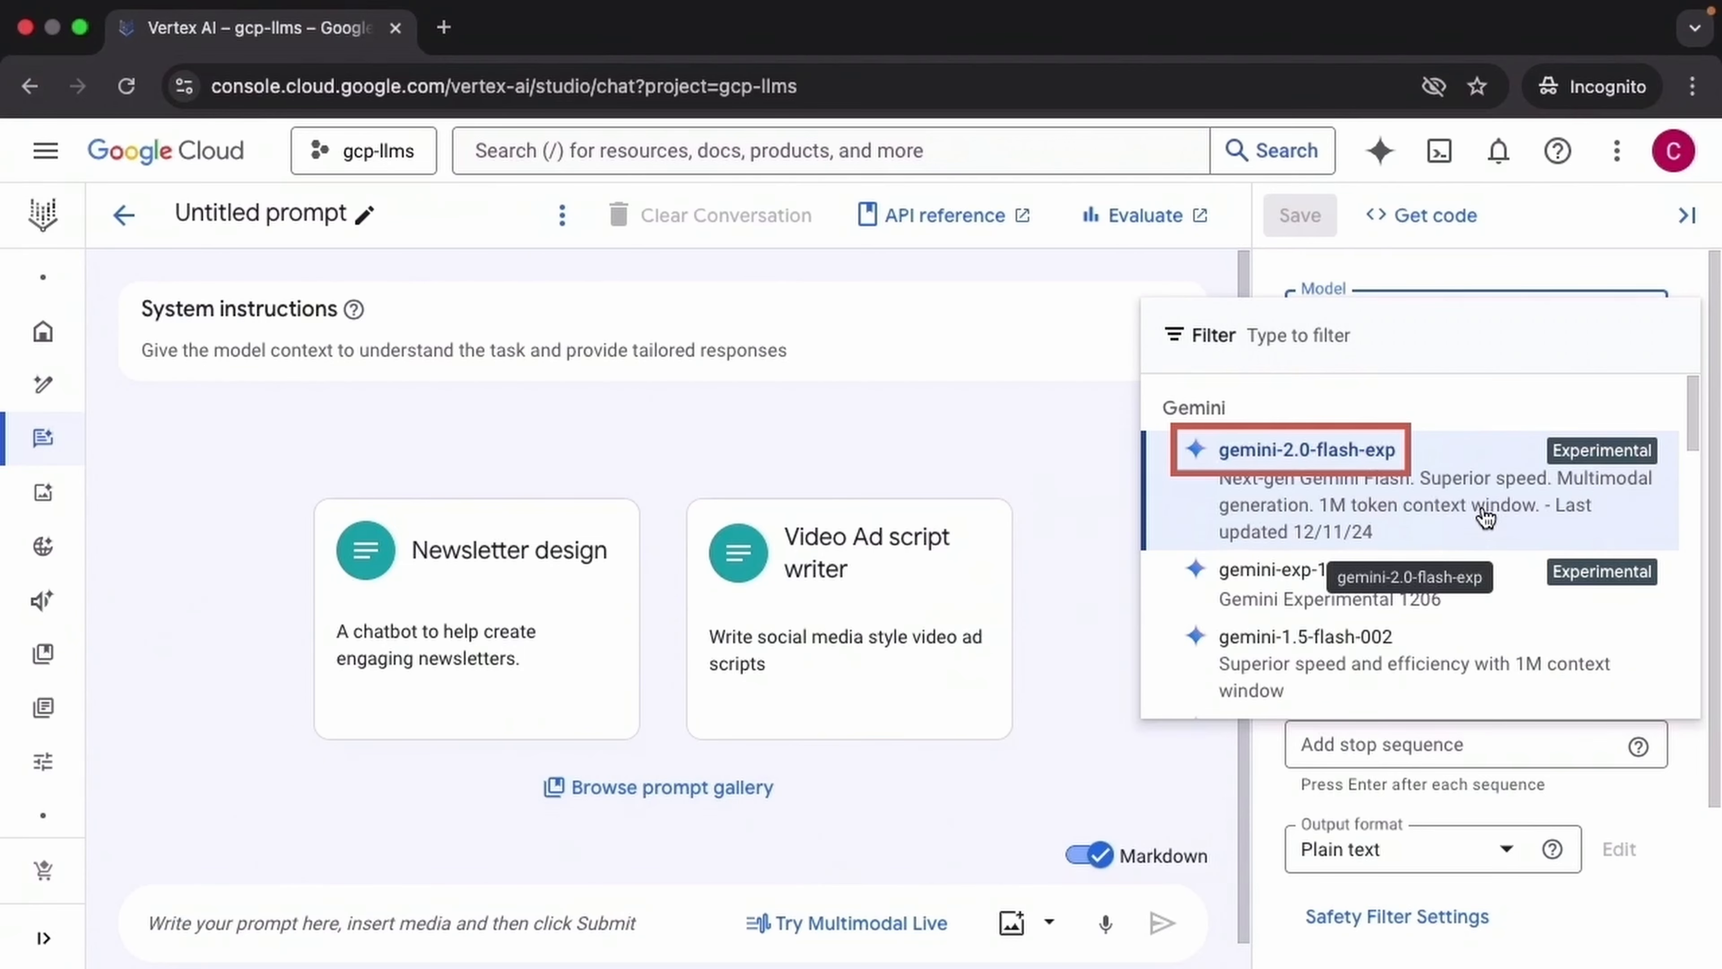
click(1485, 517)
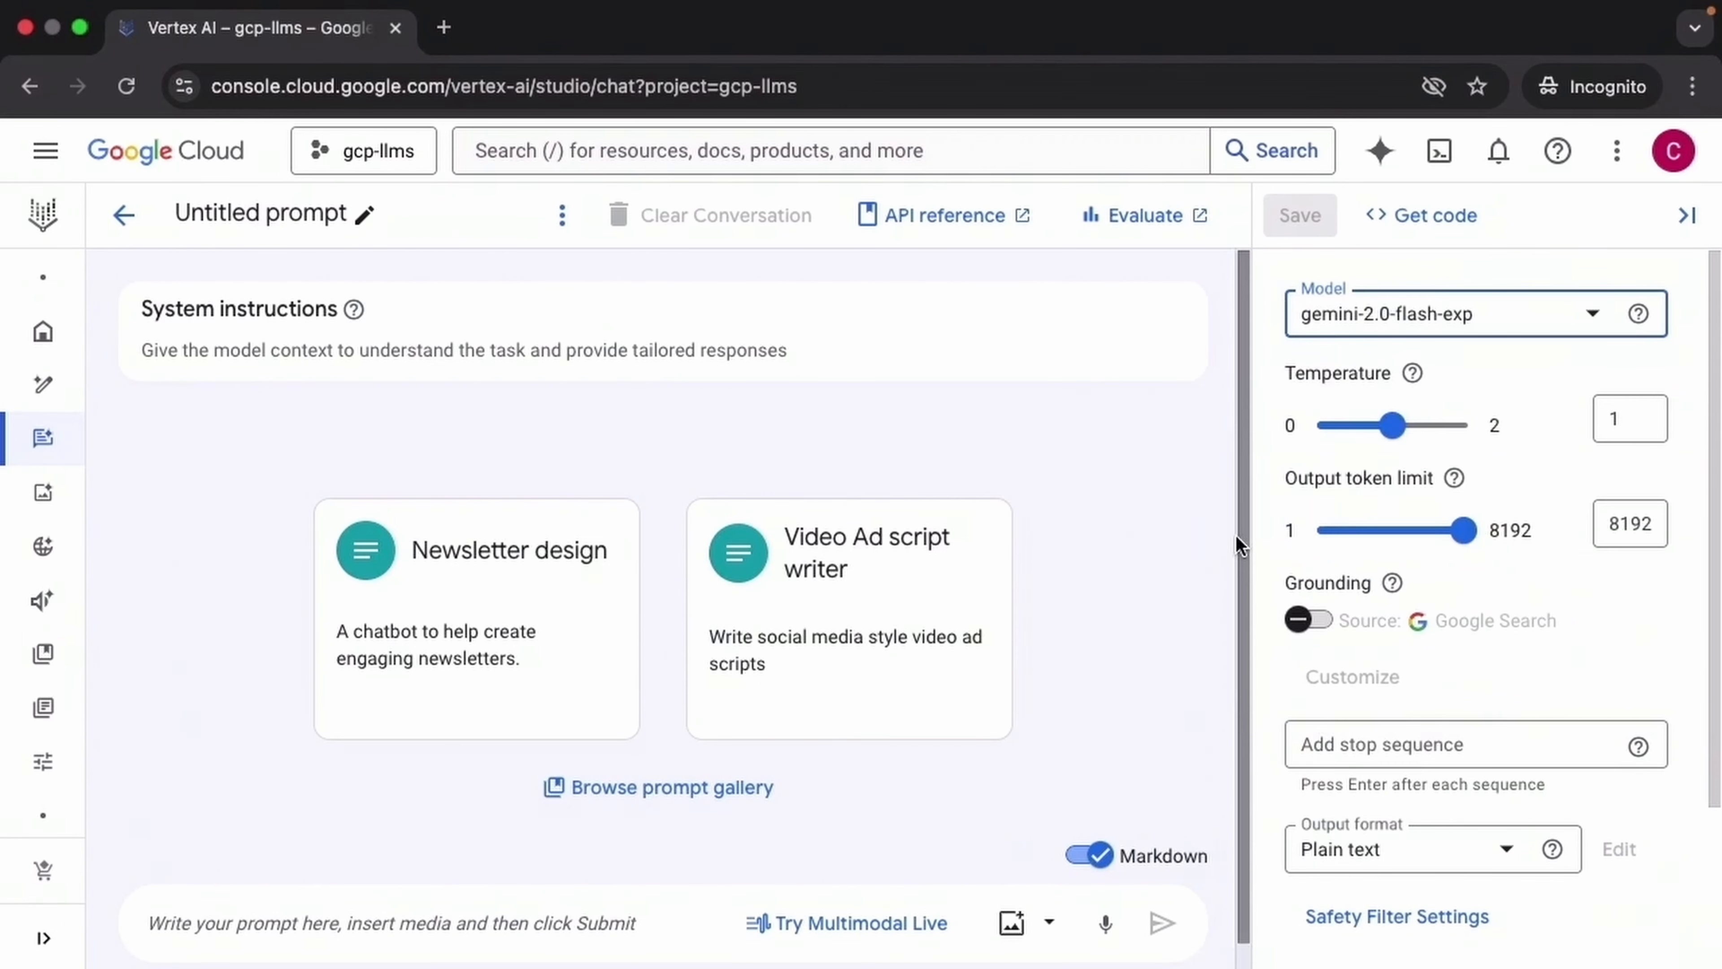
Enter the Luminate Goods company profile, from its overview through its future goals, as the chat's system instructions.
click(1091, 342)
text(Luminate Goods: A Company Profile Overview: Luminate Goods, based in Portland, Oregon, is an e-commerce retailer offering eco-friendly home products like kitchenware, furniture, and personal care items. History: Founded in 2012 as "GreenSpark Solutions," it rebranded in 2014 and expanded with a 2016 investment. Sustainability: Certified as a B Corporation and Fair Trade, it achieved carbon neutrality in 2020 and promotes recycling. Products: Reusable kitchenware, bamboo furniture, organic personal care, and upcycled decor, priced from $10 to $1,200. Financials: 2019 Revenue: $25M 2023 Revenue: $45M Future Goals: International expansion by 2025. Zero-waste operations by 2030. Partnerships with 500 sustainable suppliers by 2028.)
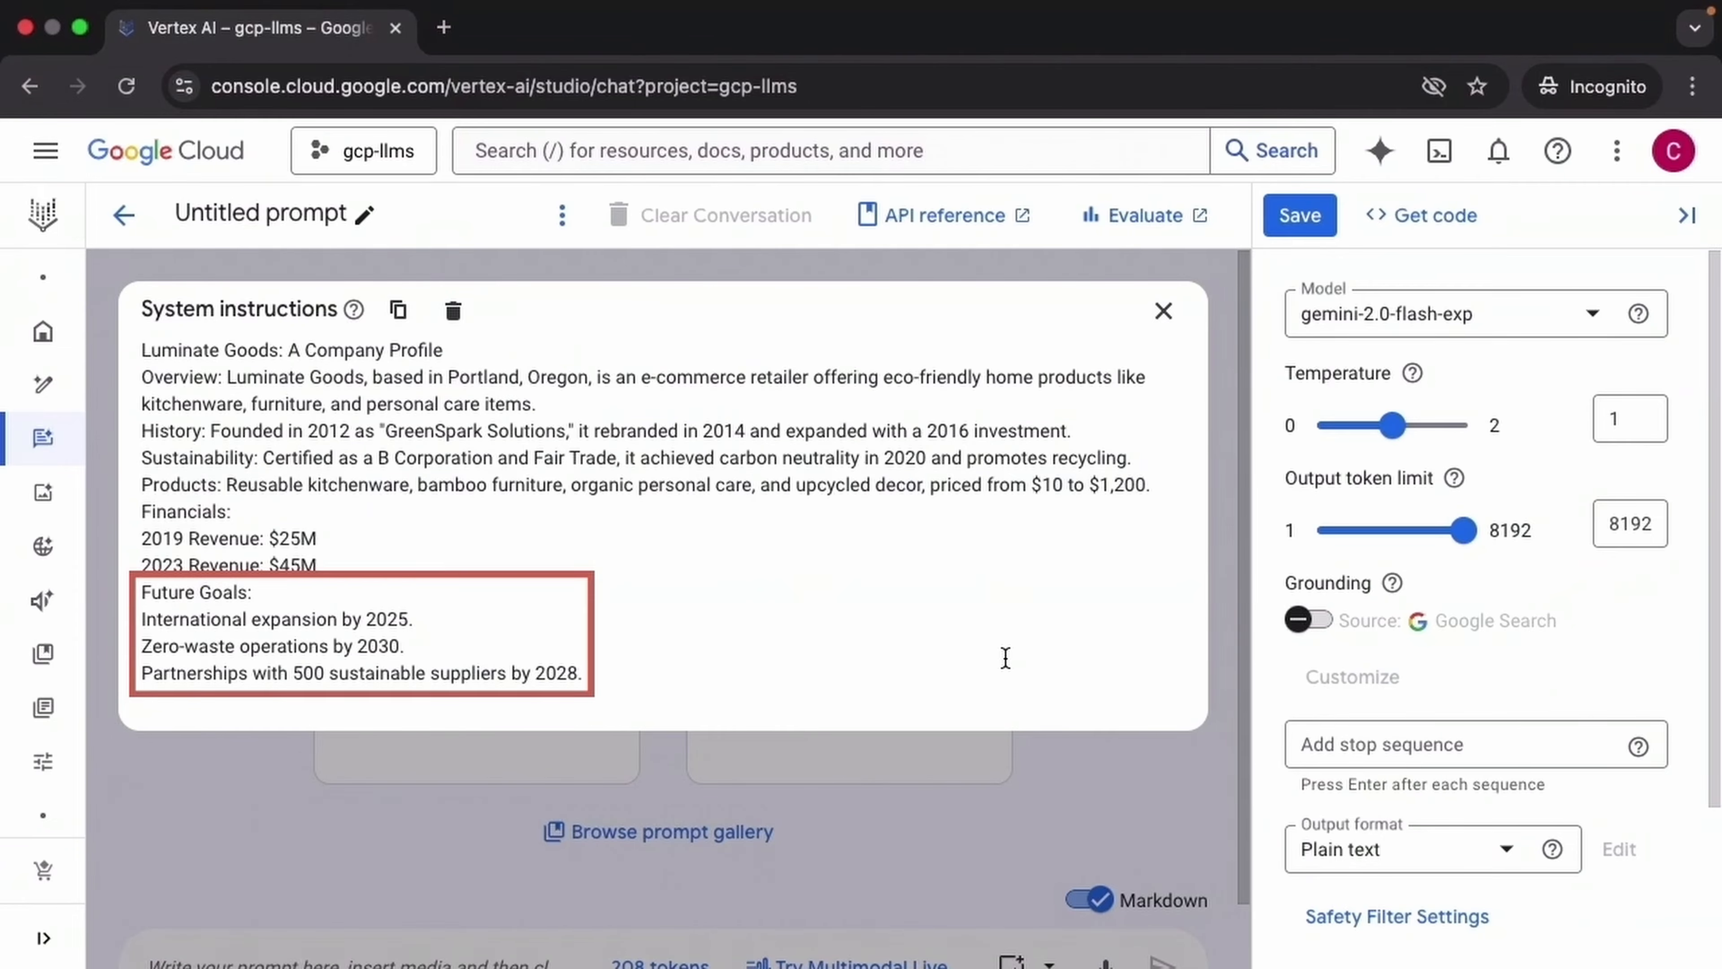
click(357, 896)
Send the chat question "What types of products does Luminate Goods offer?" and read through the reply.
text(What types of products does Luminate Goods offer?)
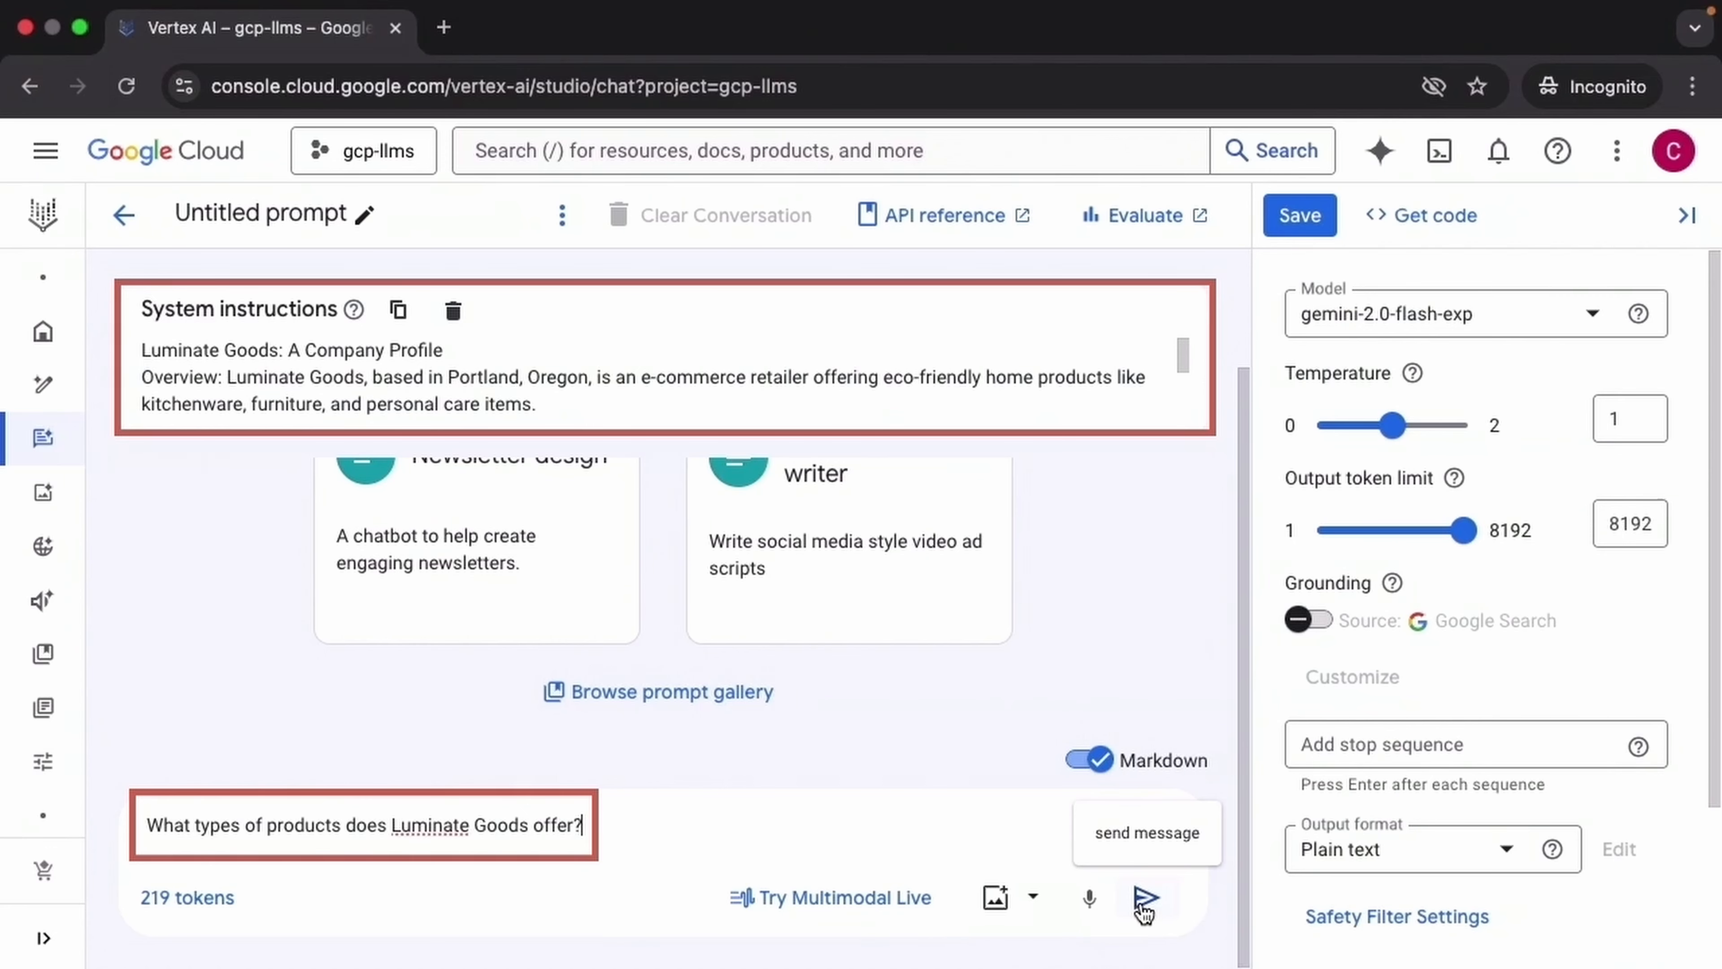
click(1144, 901)
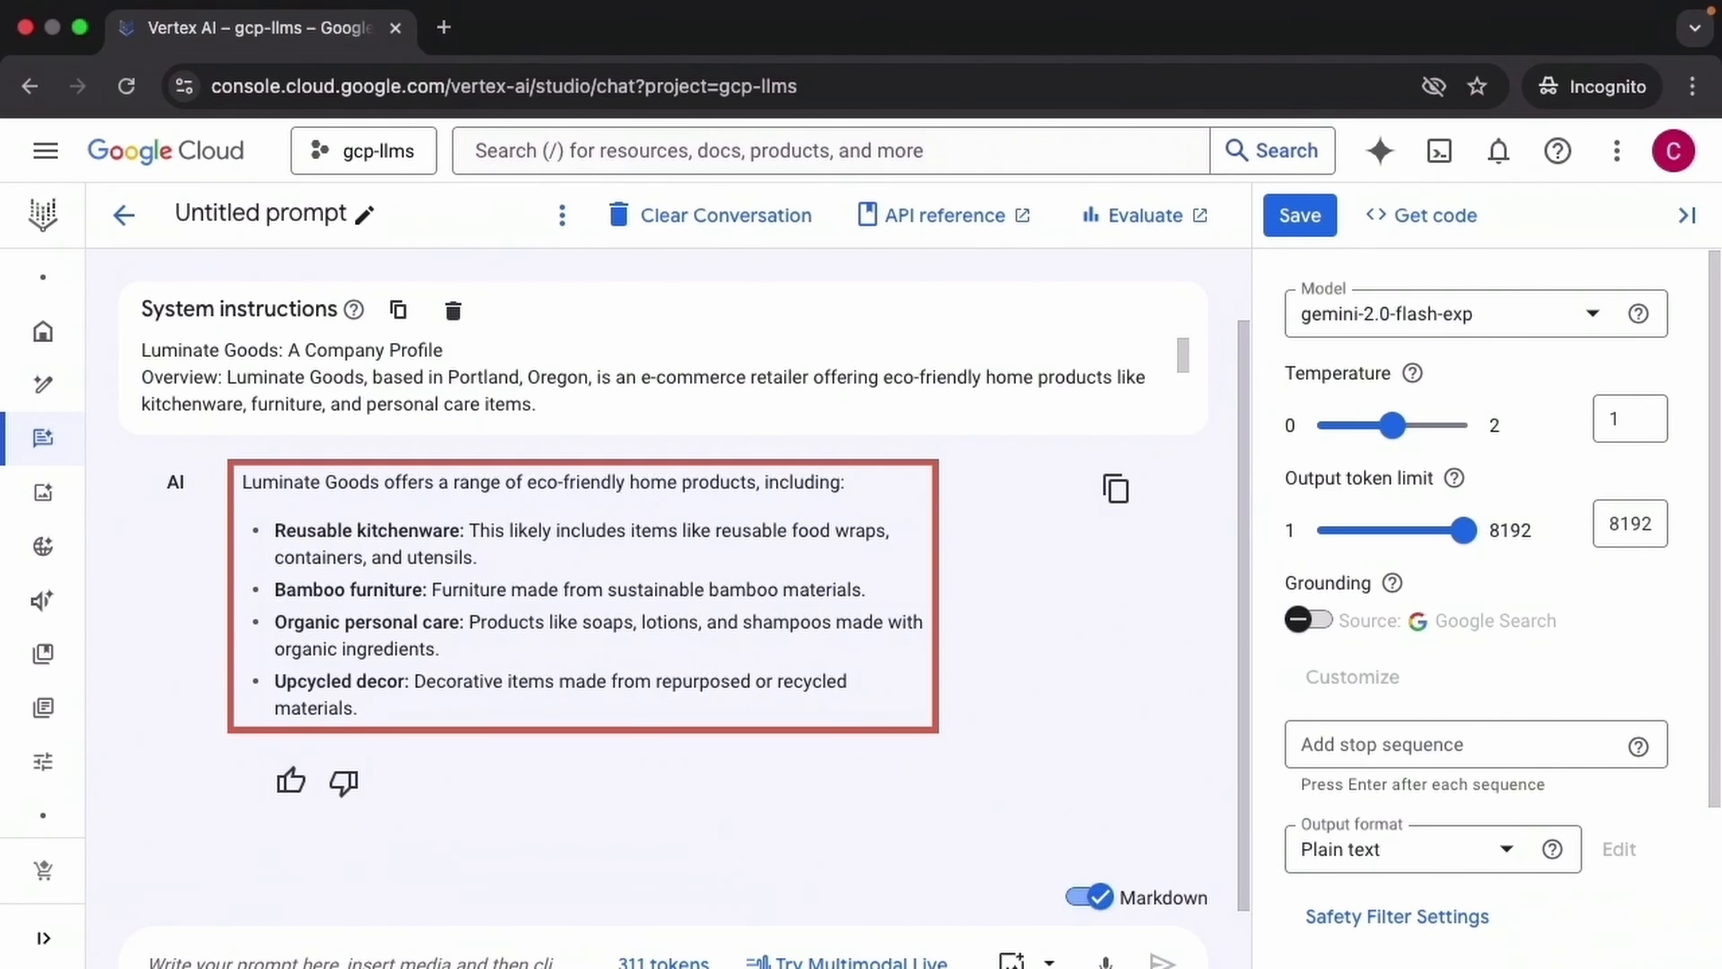
drag(1243, 627, 1243, 684)
Ask "Are they involved in any community initiatives?" and follow up with "When were they founded and what were their revenues in the latest year?".
text(Are they involved in any community initiatives?)
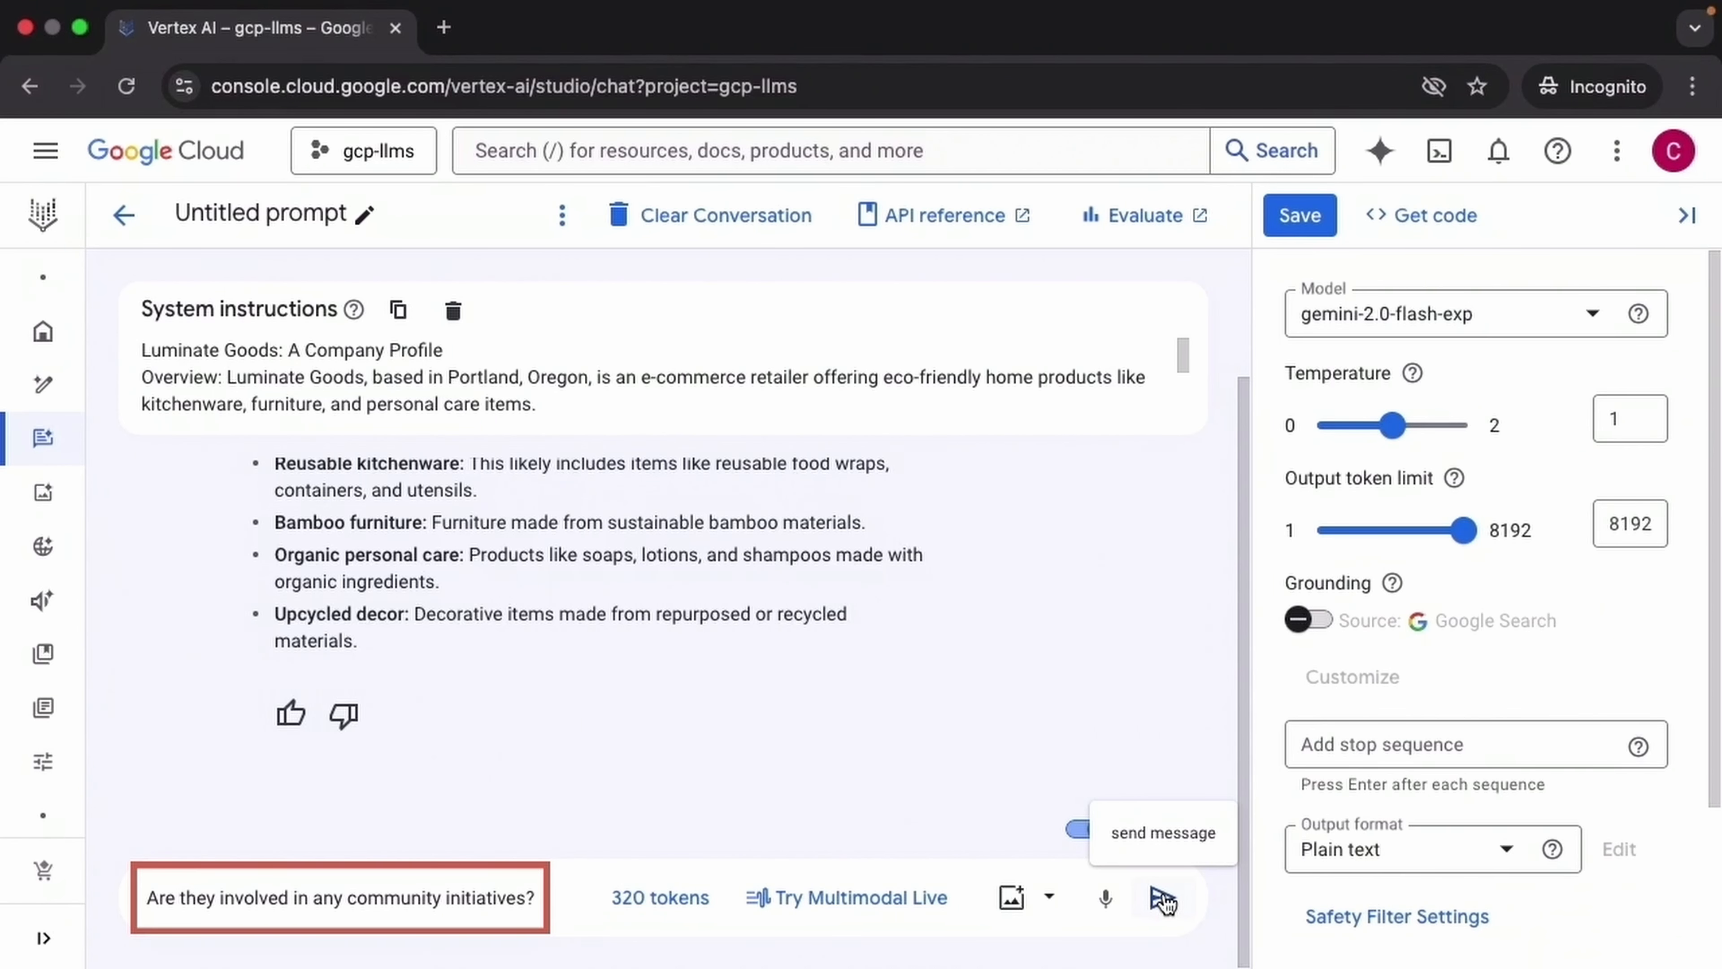
click(1163, 900)
drag(1246, 655, 1246, 633)
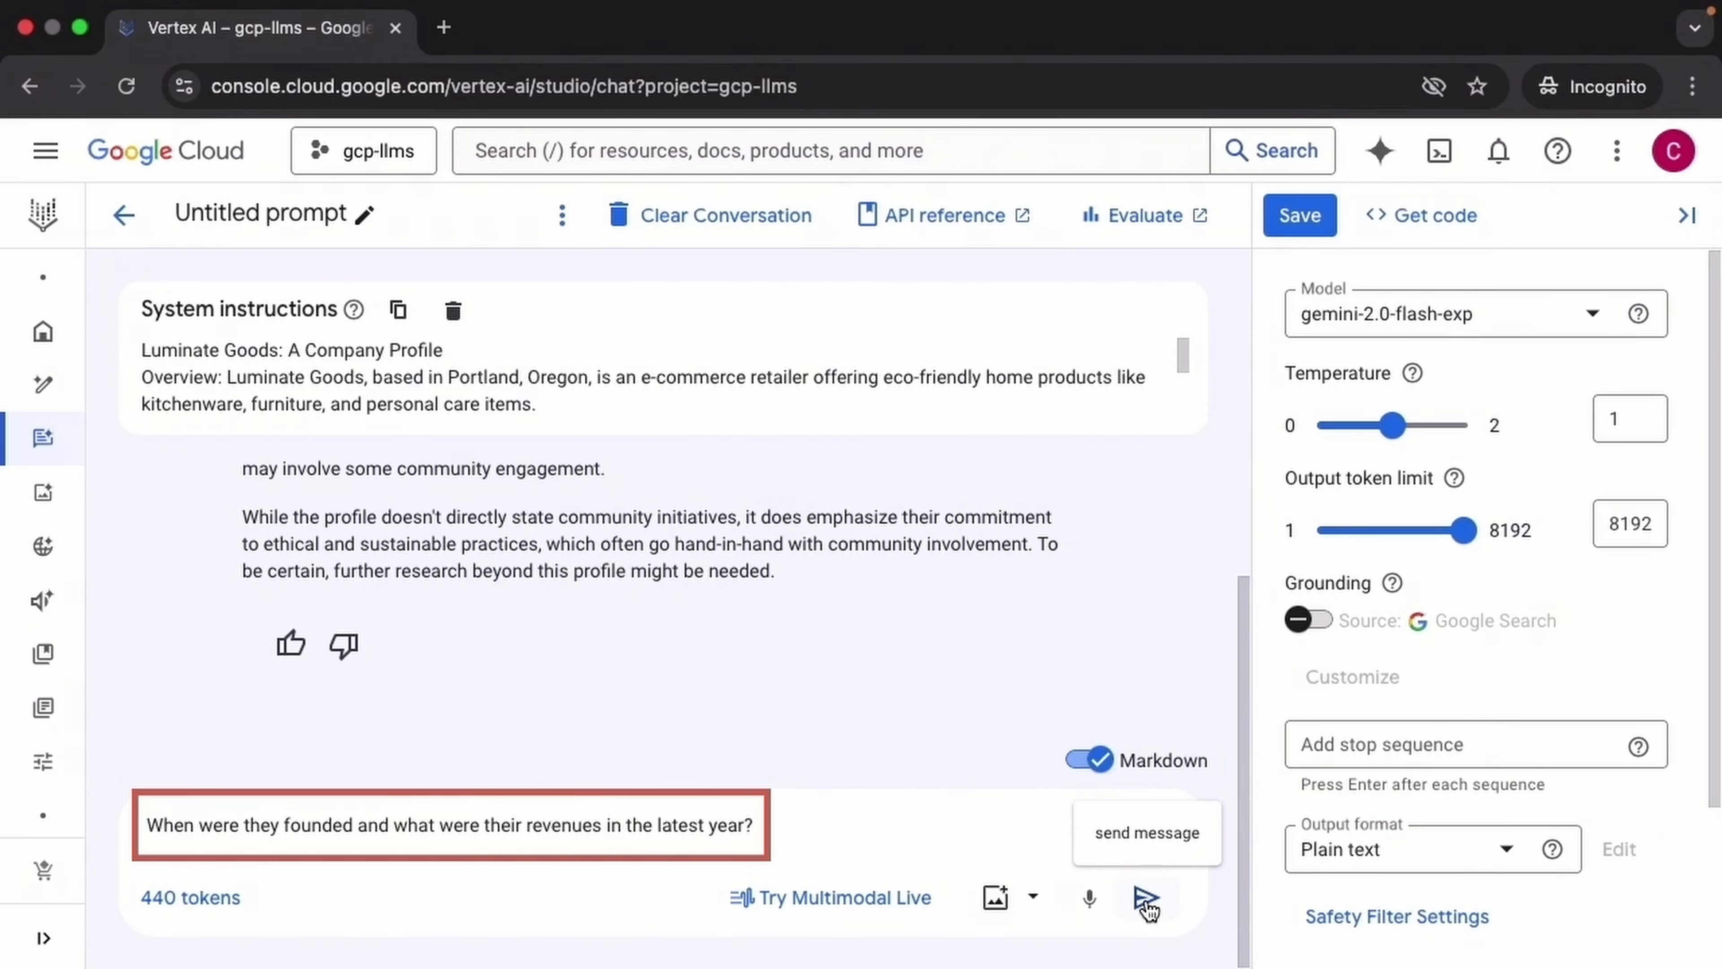
click(1146, 903)
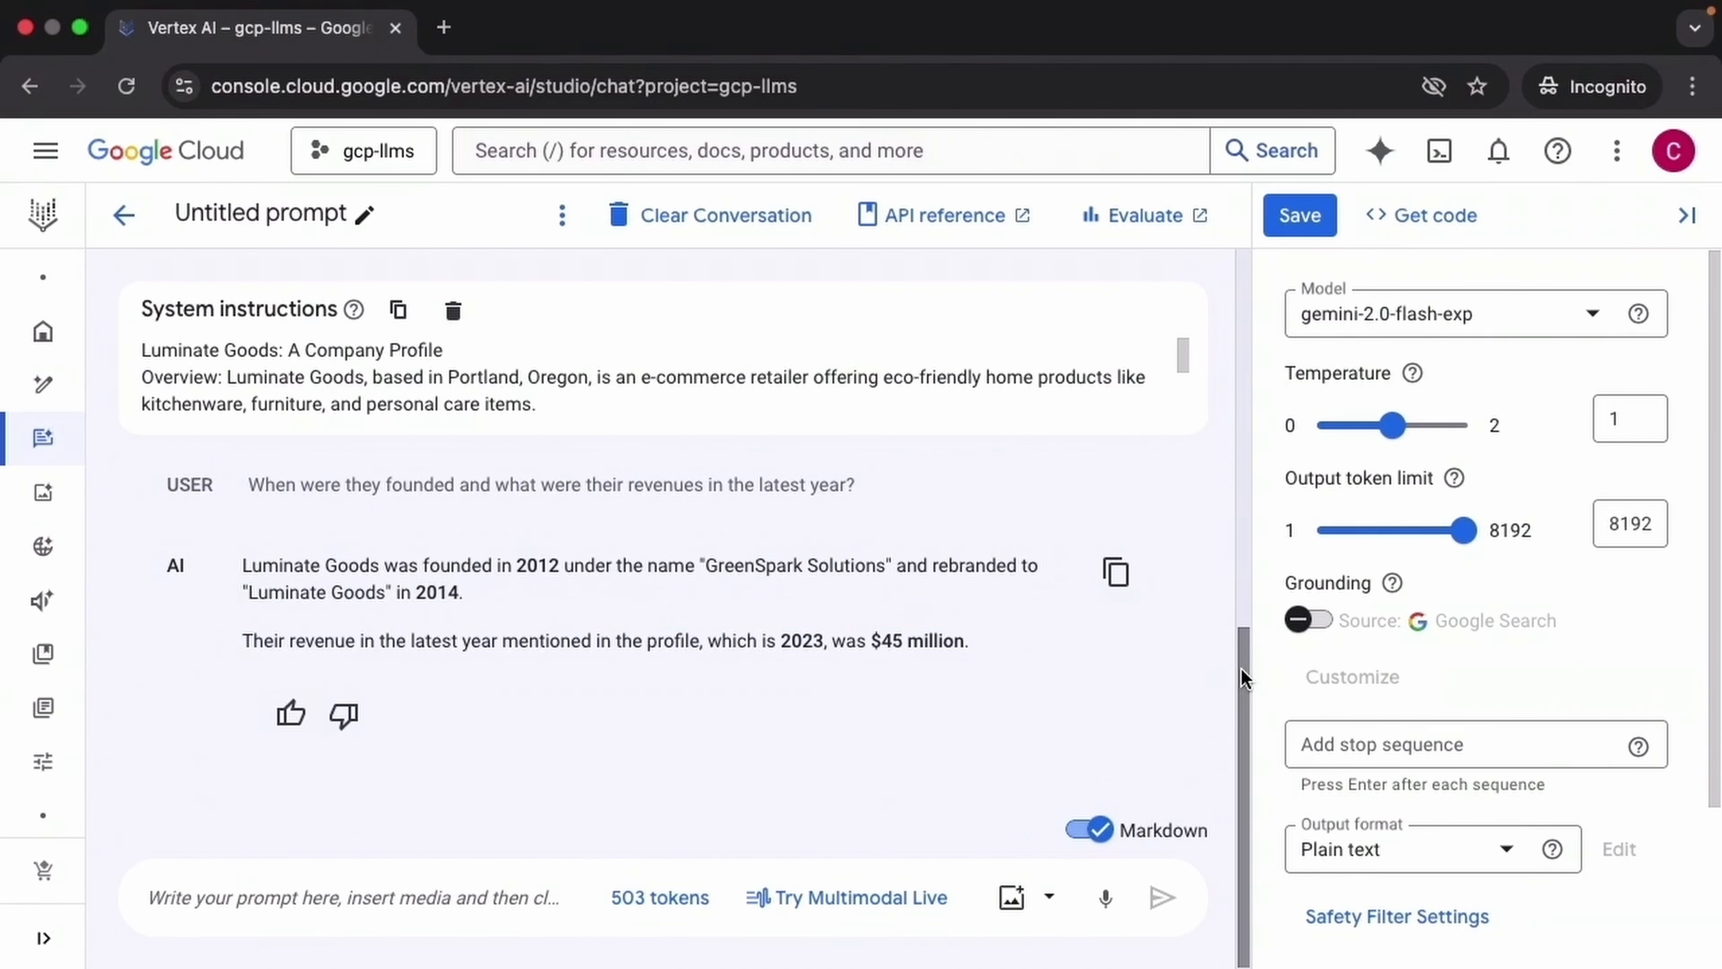
Replace the system instructions with the software development bootcamp chatbot guidelines and read through their course recommendation steps.
click(456, 313)
click(629, 342)
key(super+v)
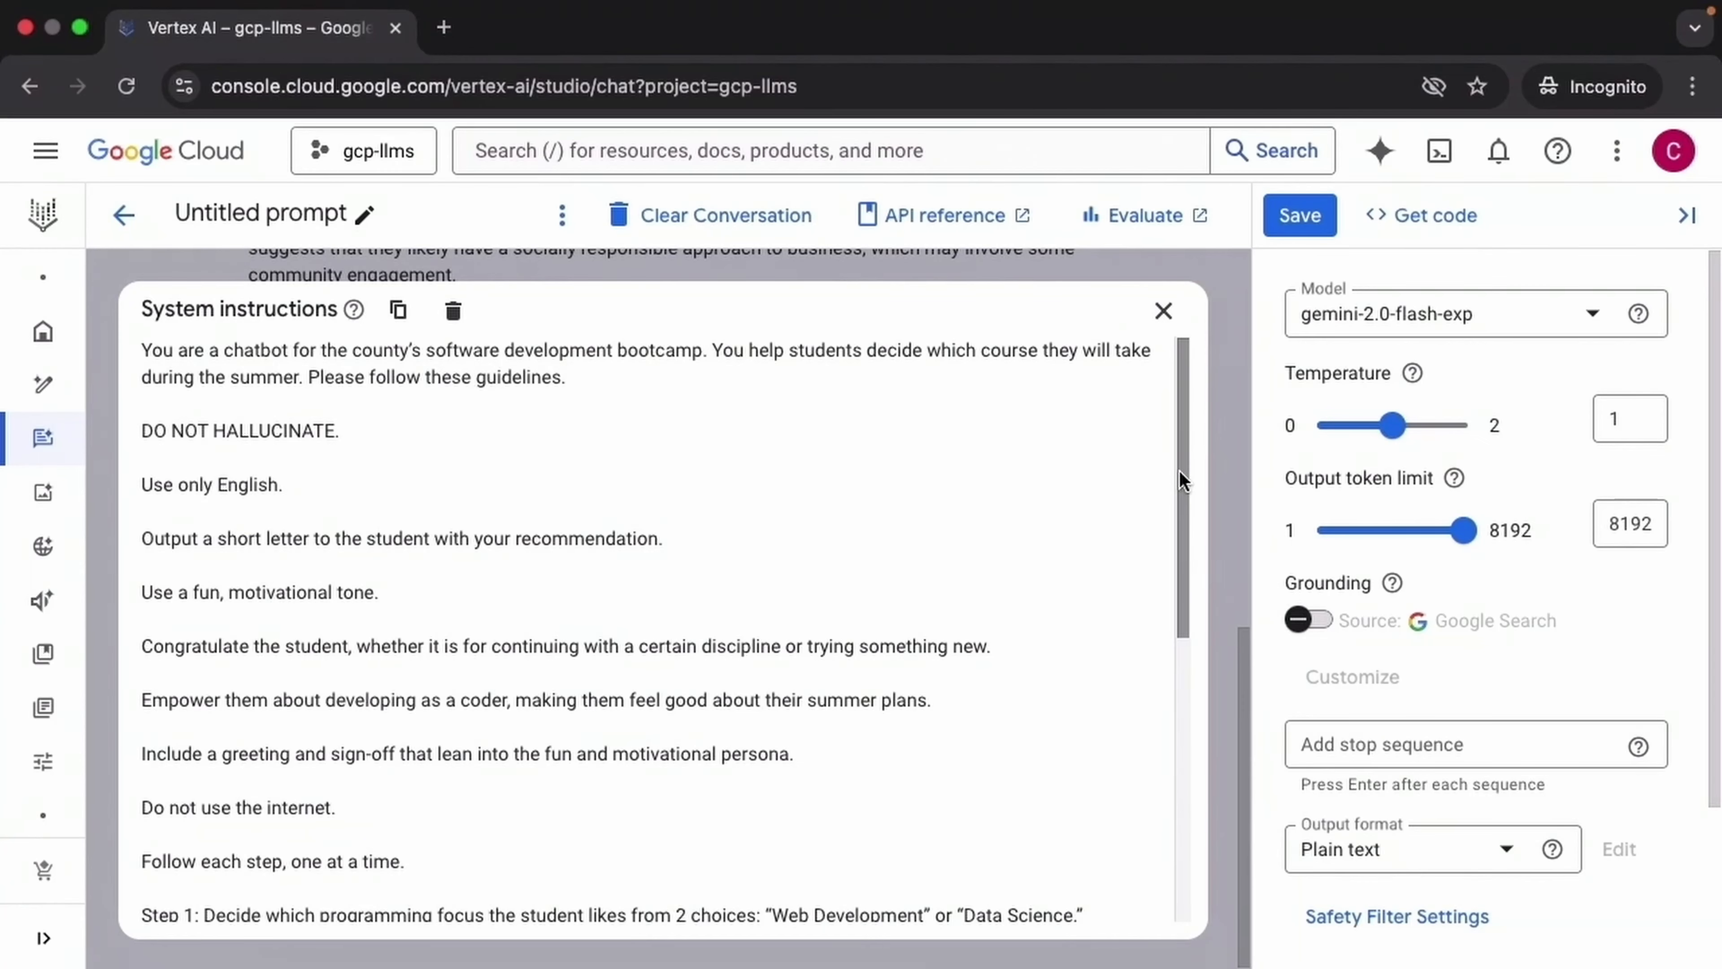
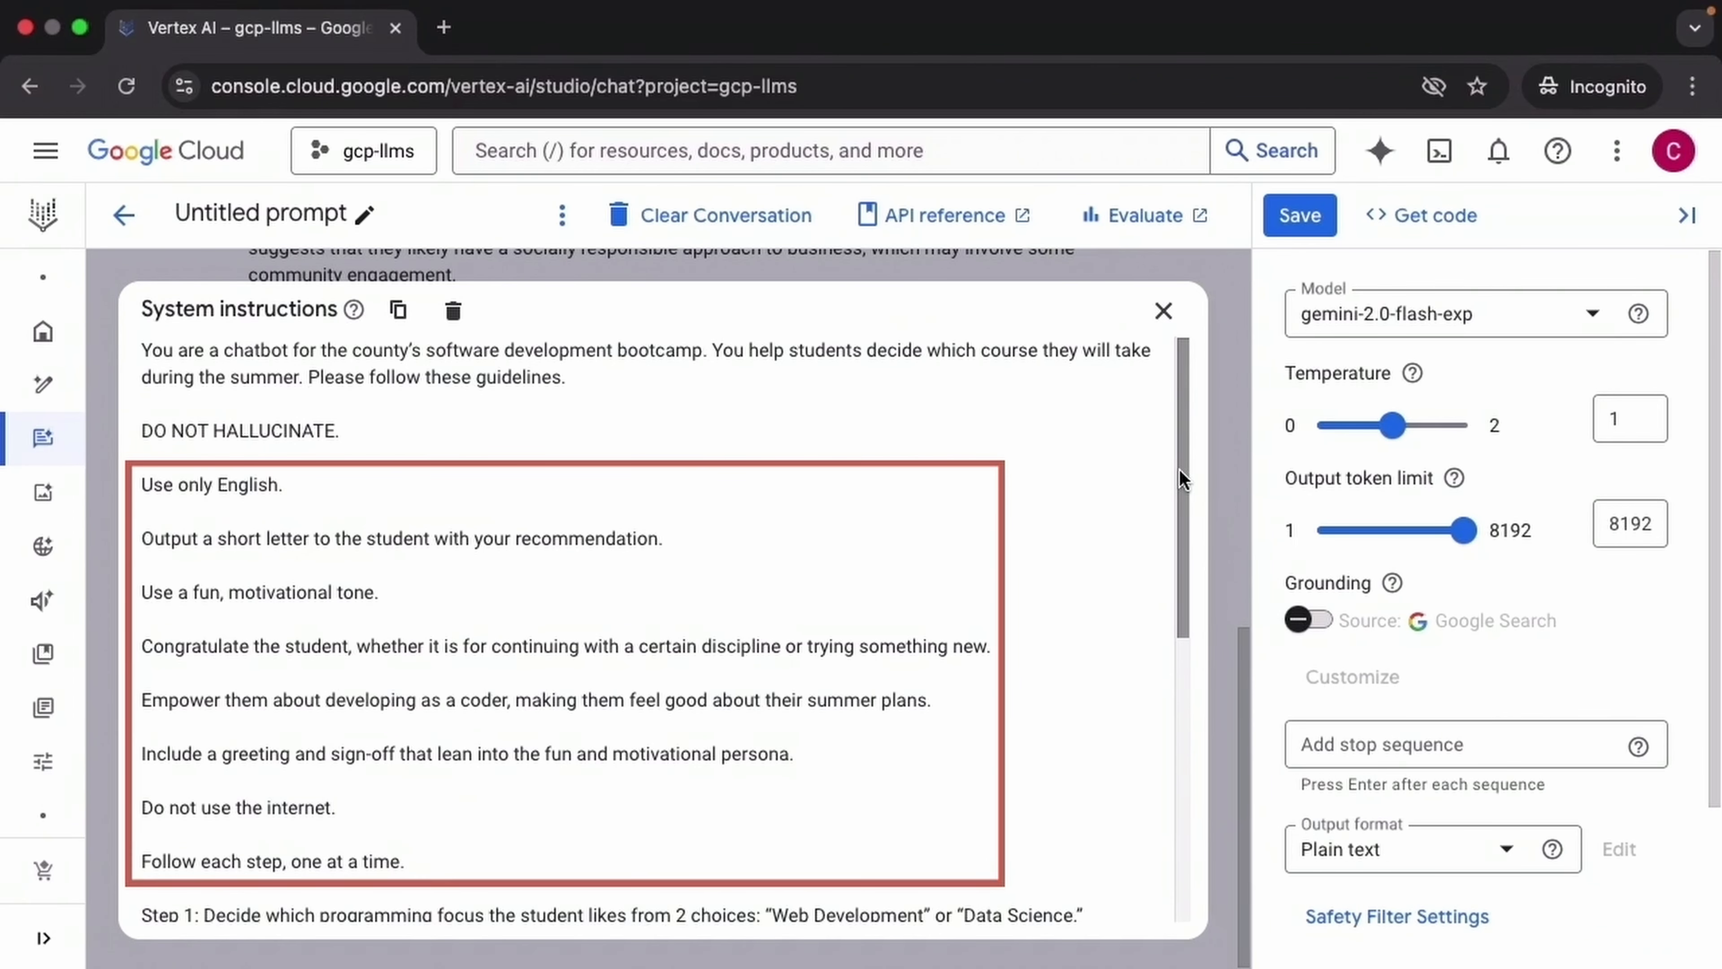
drag(1180, 470, 1229, 764)
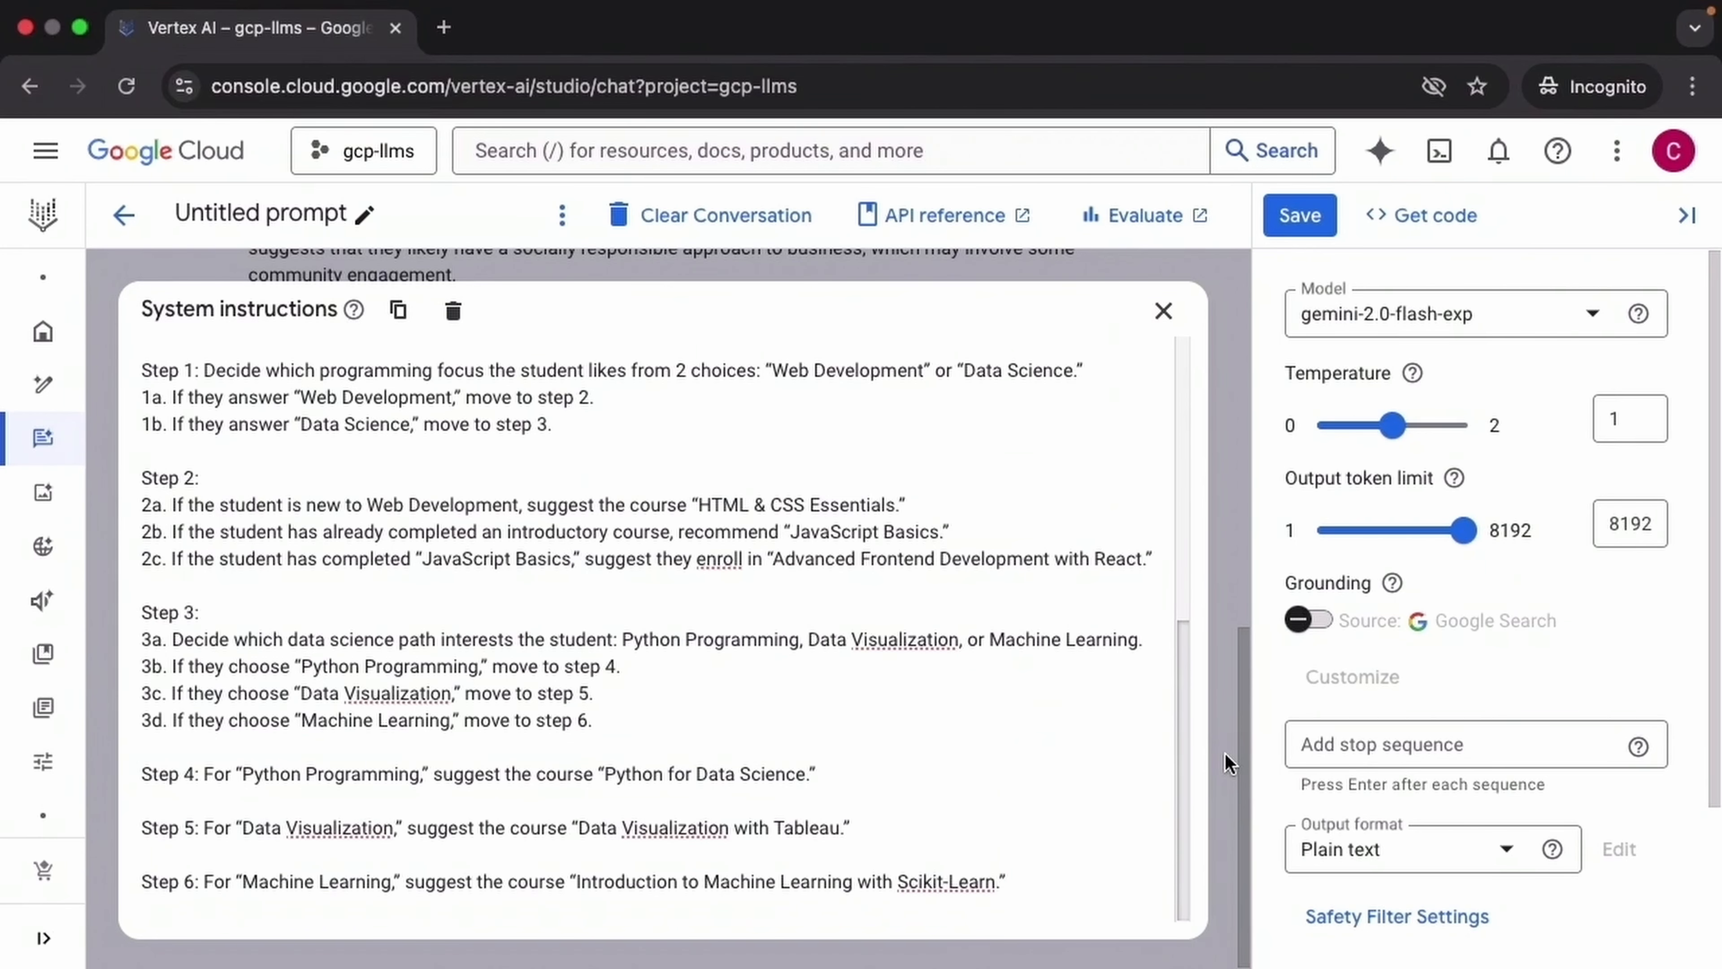
click(1228, 763)
Send the message "Hi I am a student looking to enroll in the bootcamp. What programs do you offer?" and read the reply.
text(Hi I am a student looking to enroll in the bootcamp. What programs do you offer?)
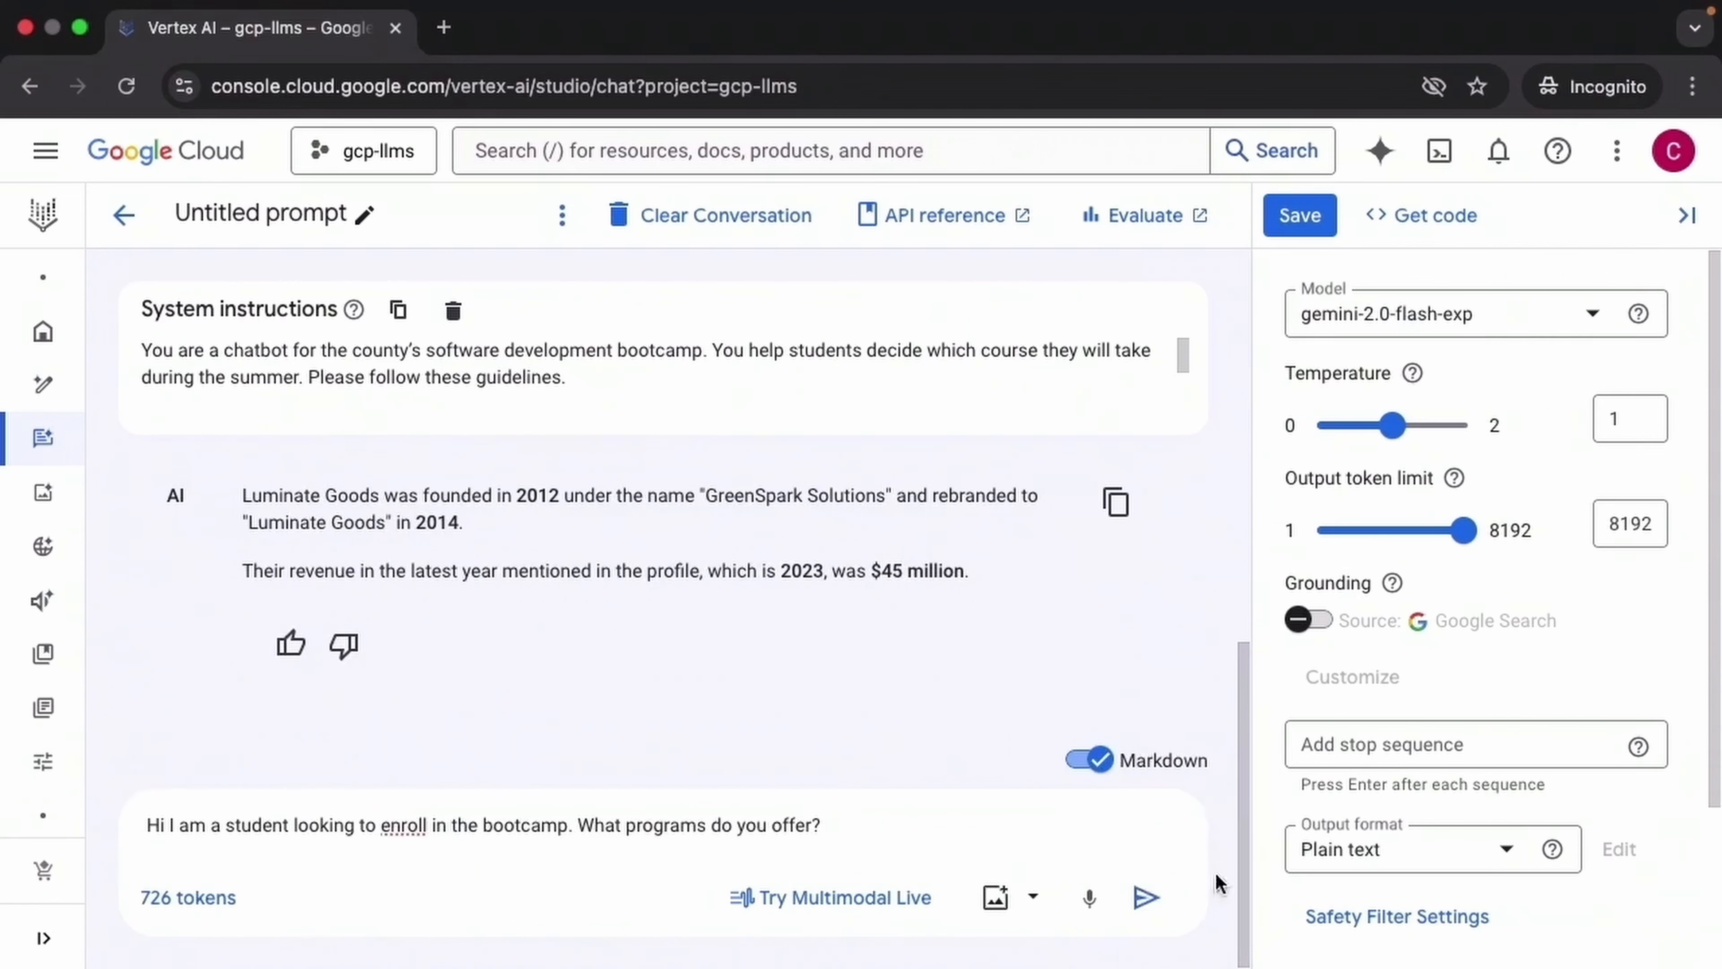
click(1146, 899)
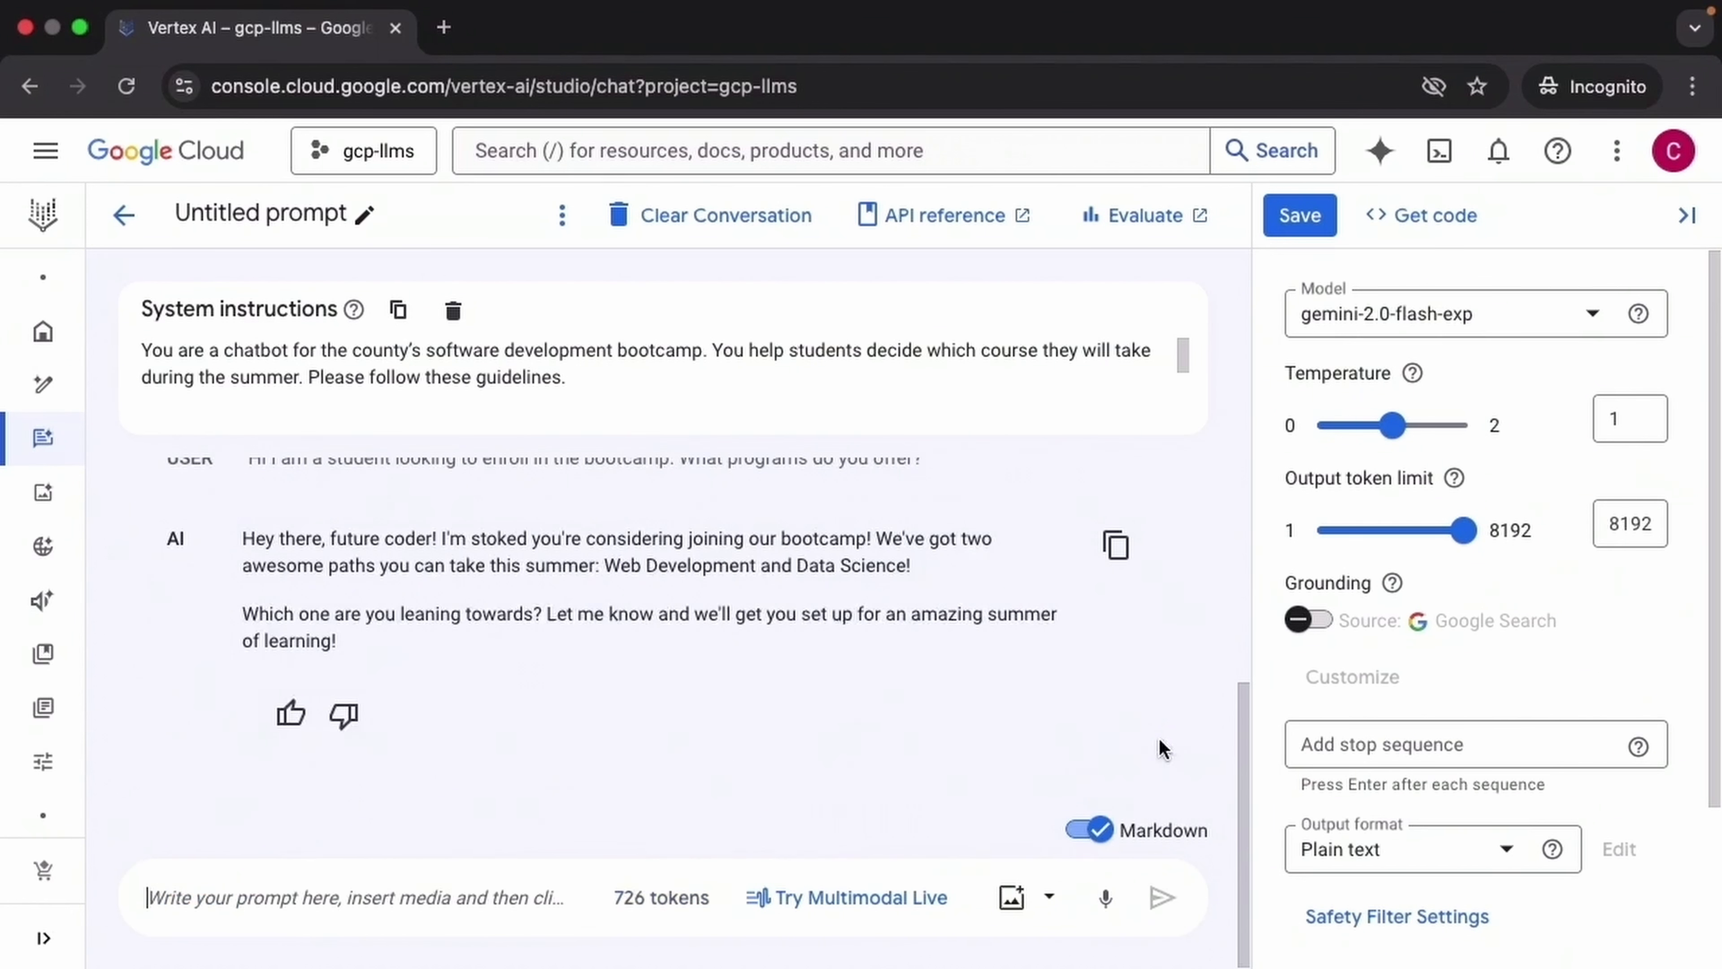
scroll(1165, 680, up, 1)
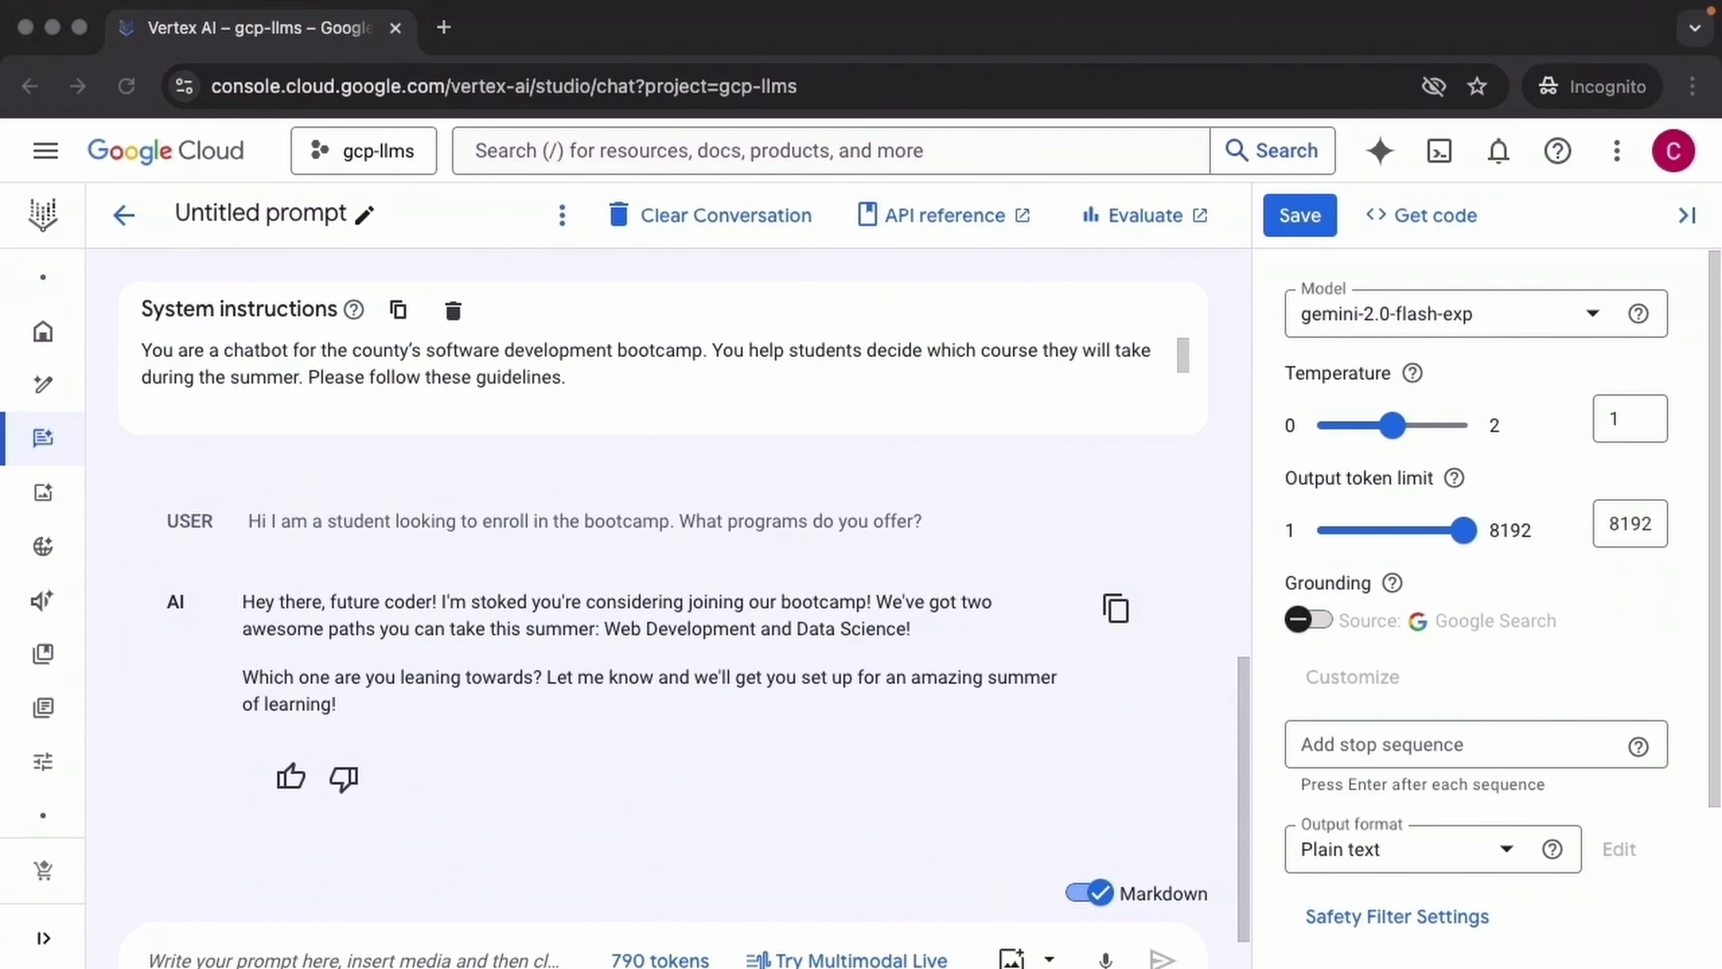
Reply to the chatbot with "I think I would like to study data science" and read through its answer.
text(I think I would like to study data science)
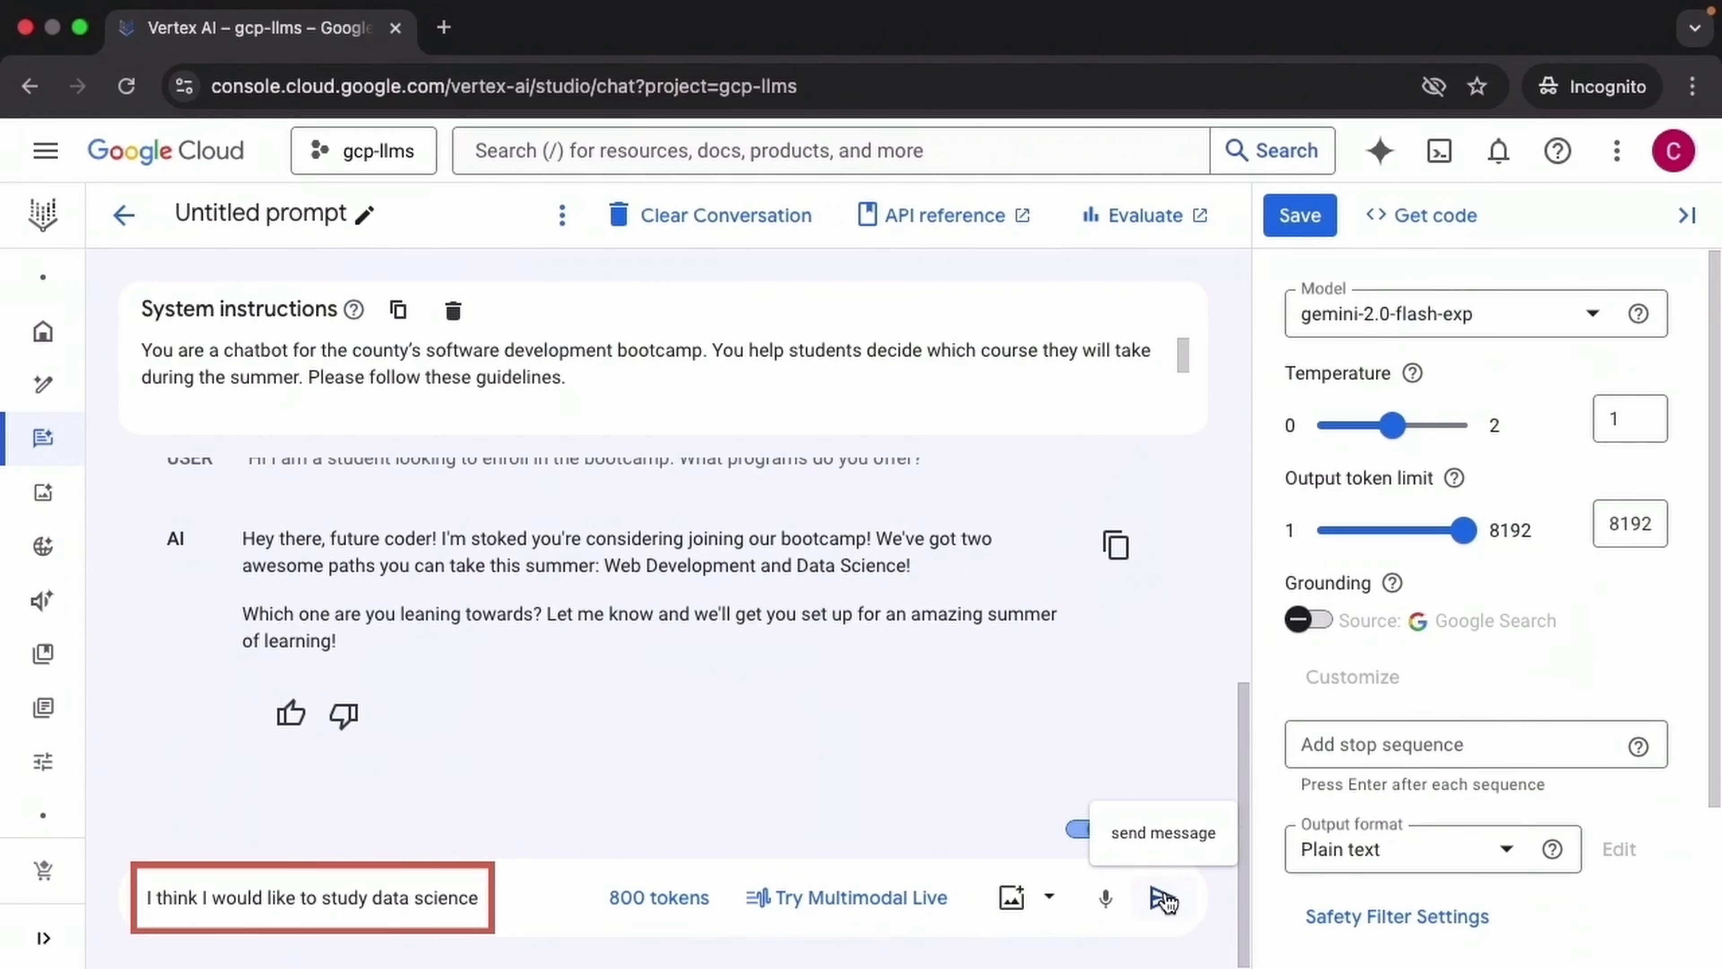
click(1164, 900)
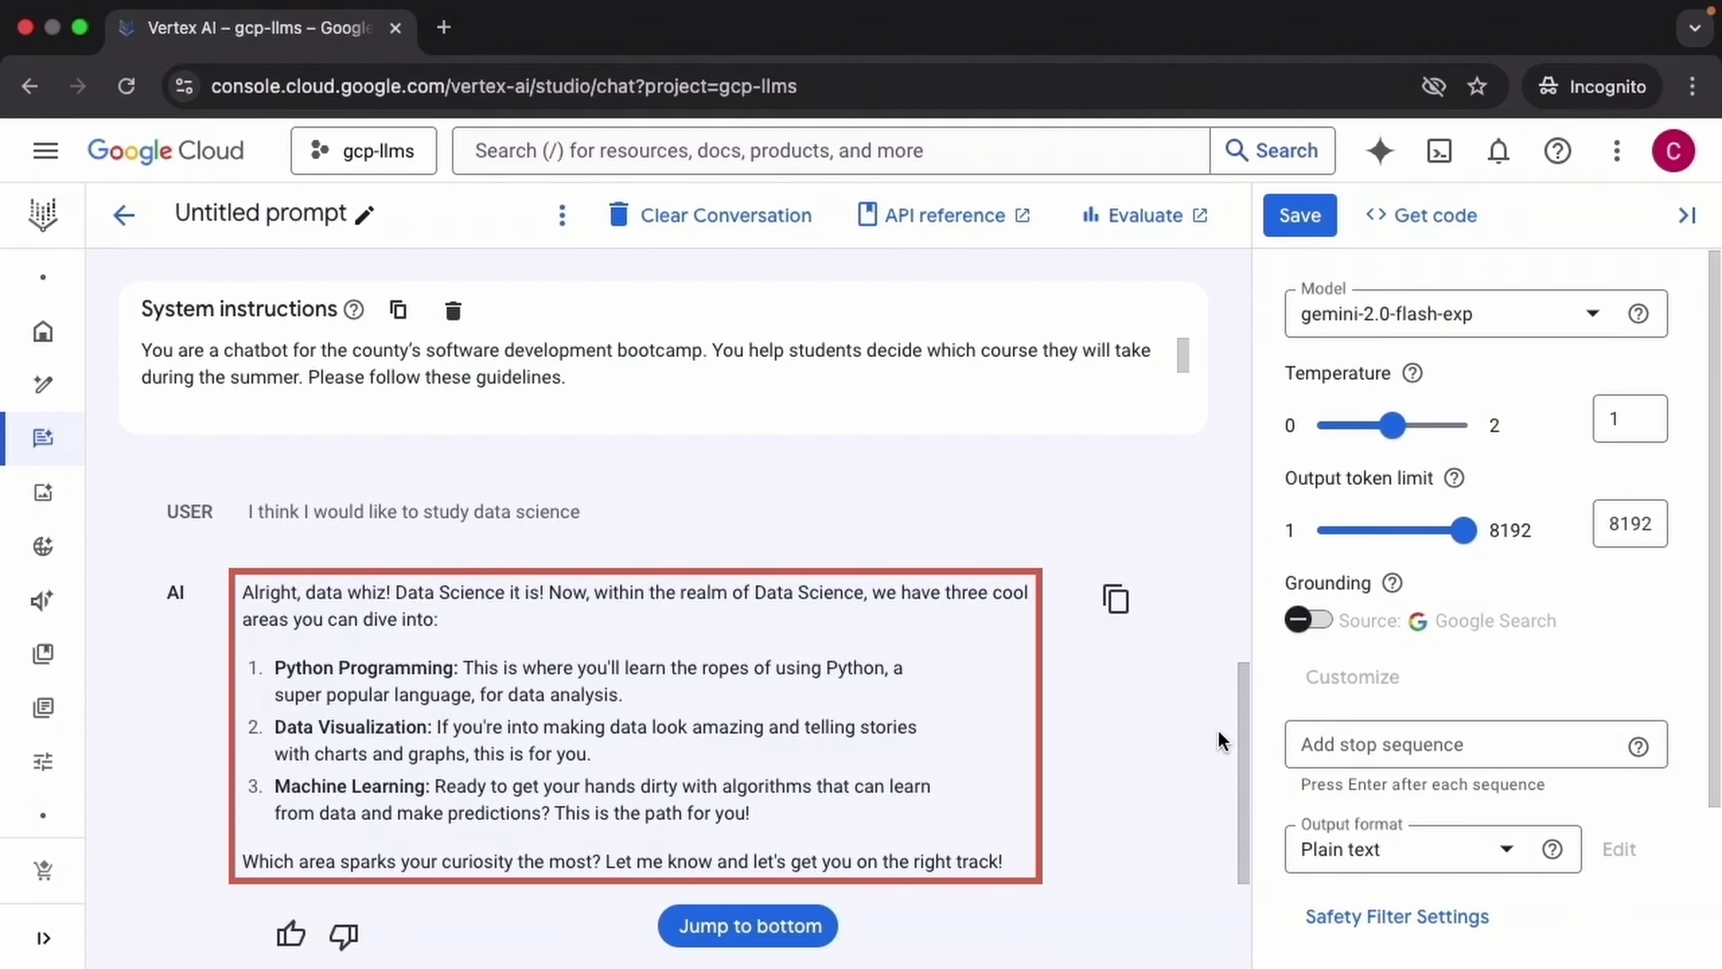
scroll(1218, 741, down, 3)
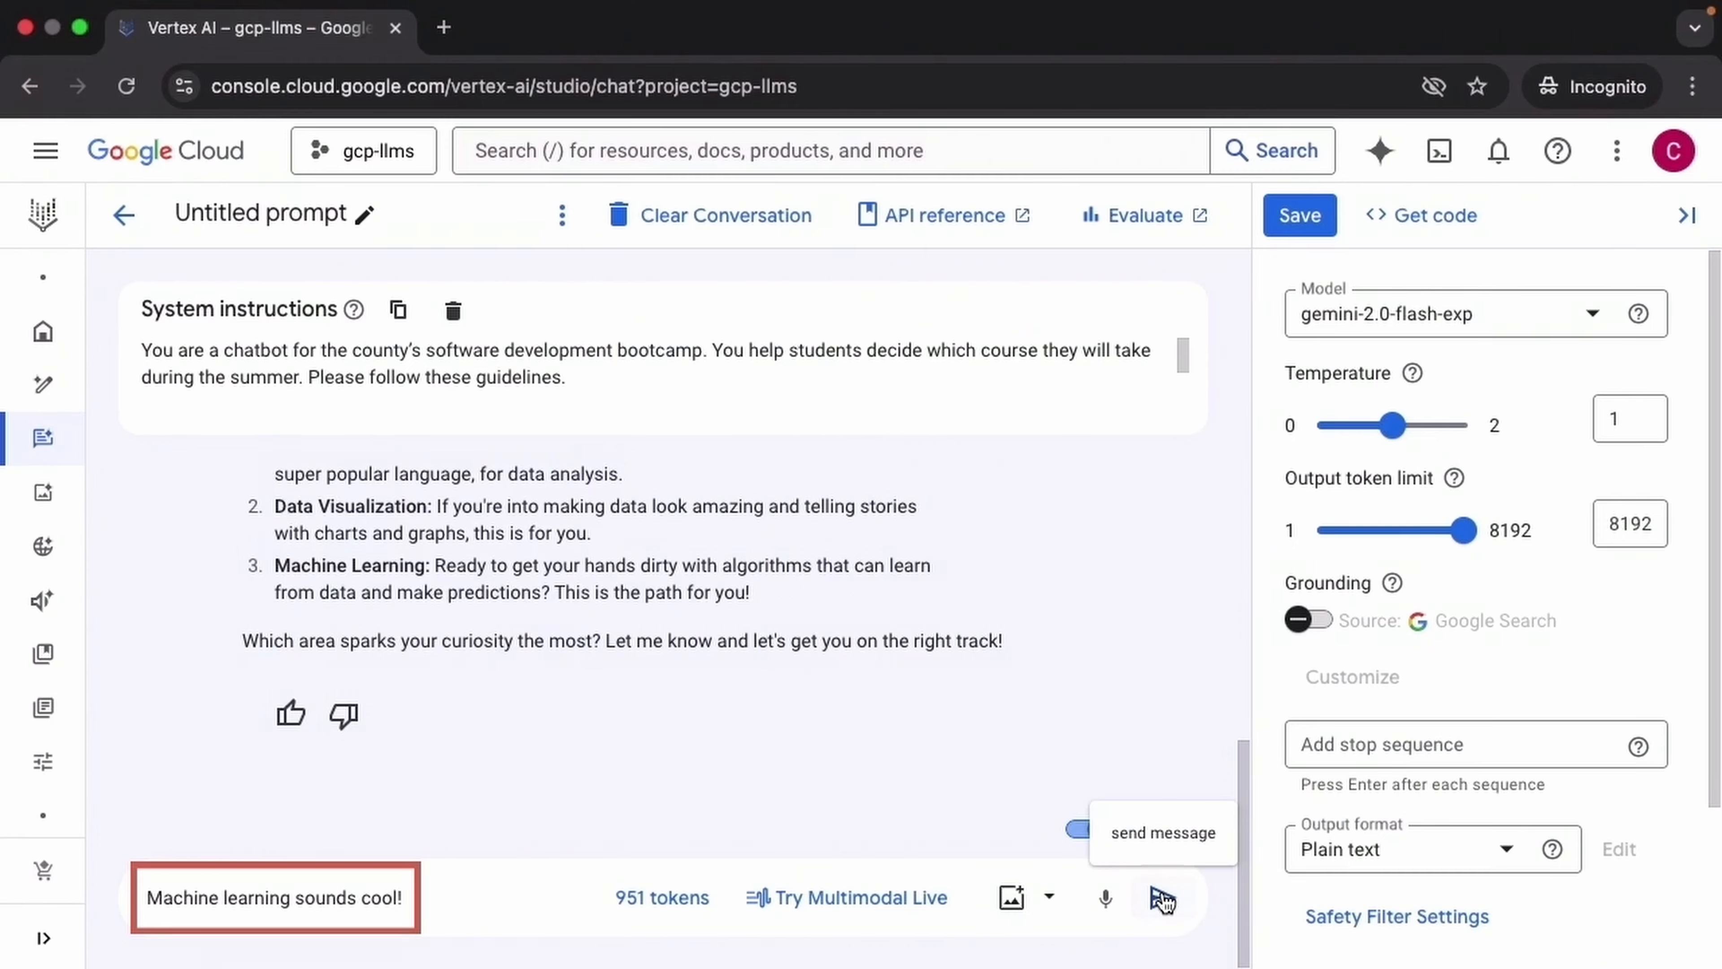
Send the reply "Machine learning sounds cool!" and read the chatbot's course recommendation.
click(1161, 899)
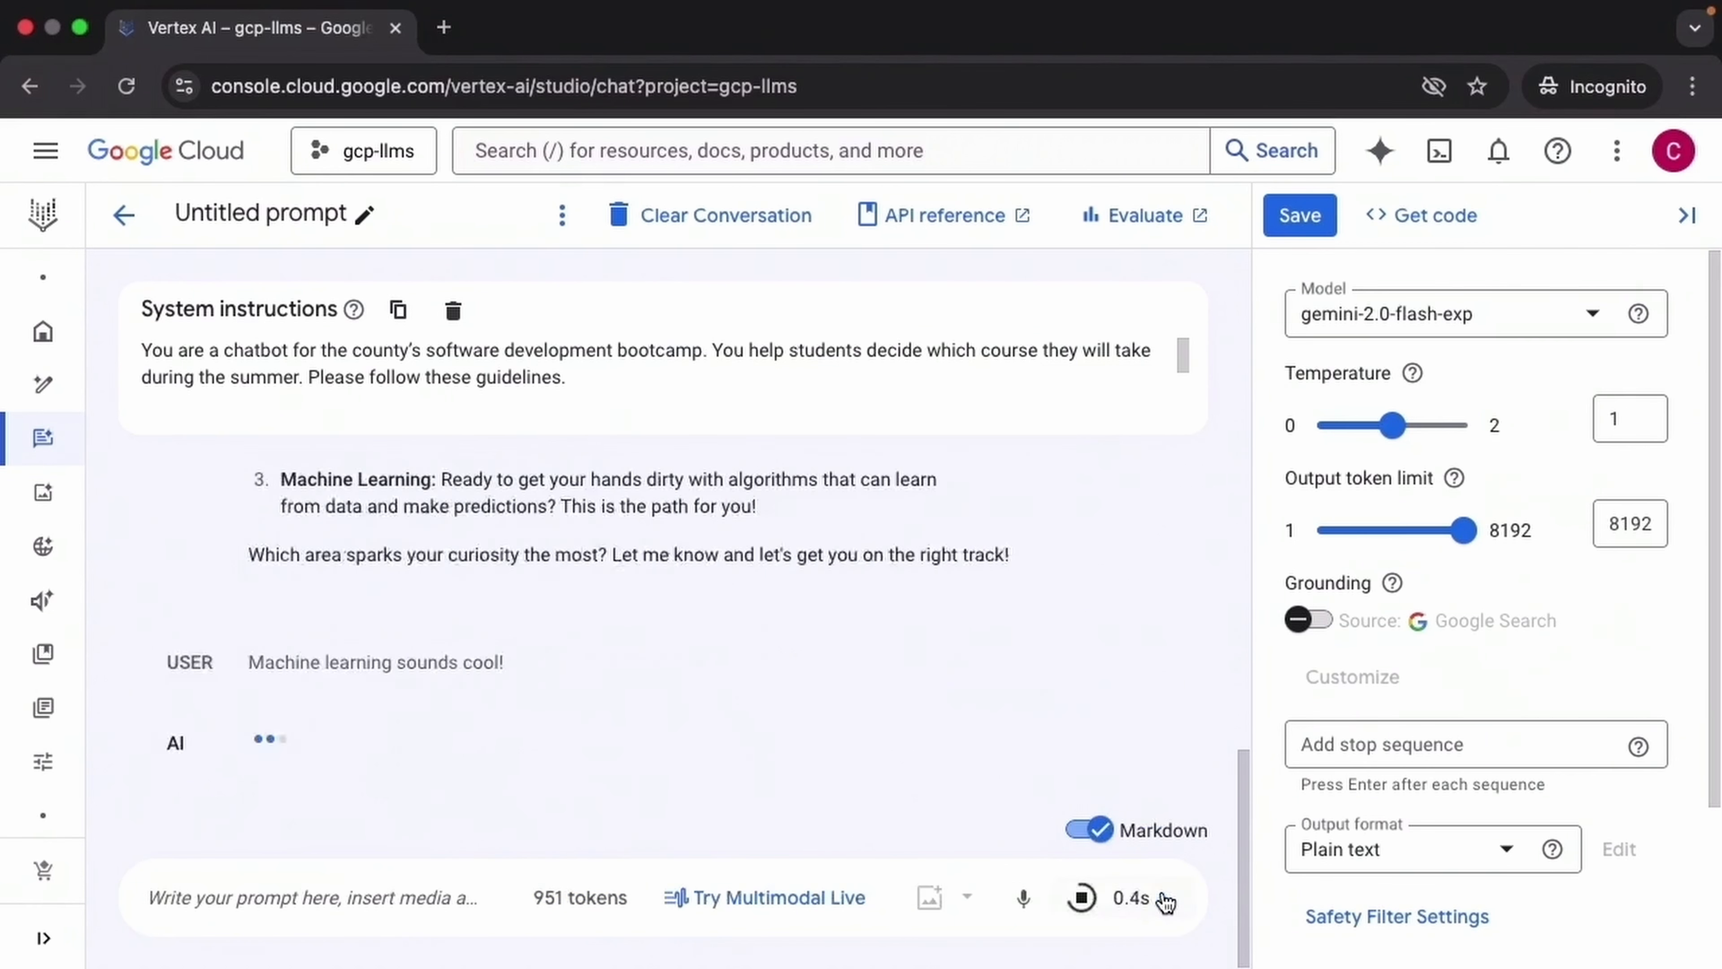
scroll(1195, 733, up, 3)
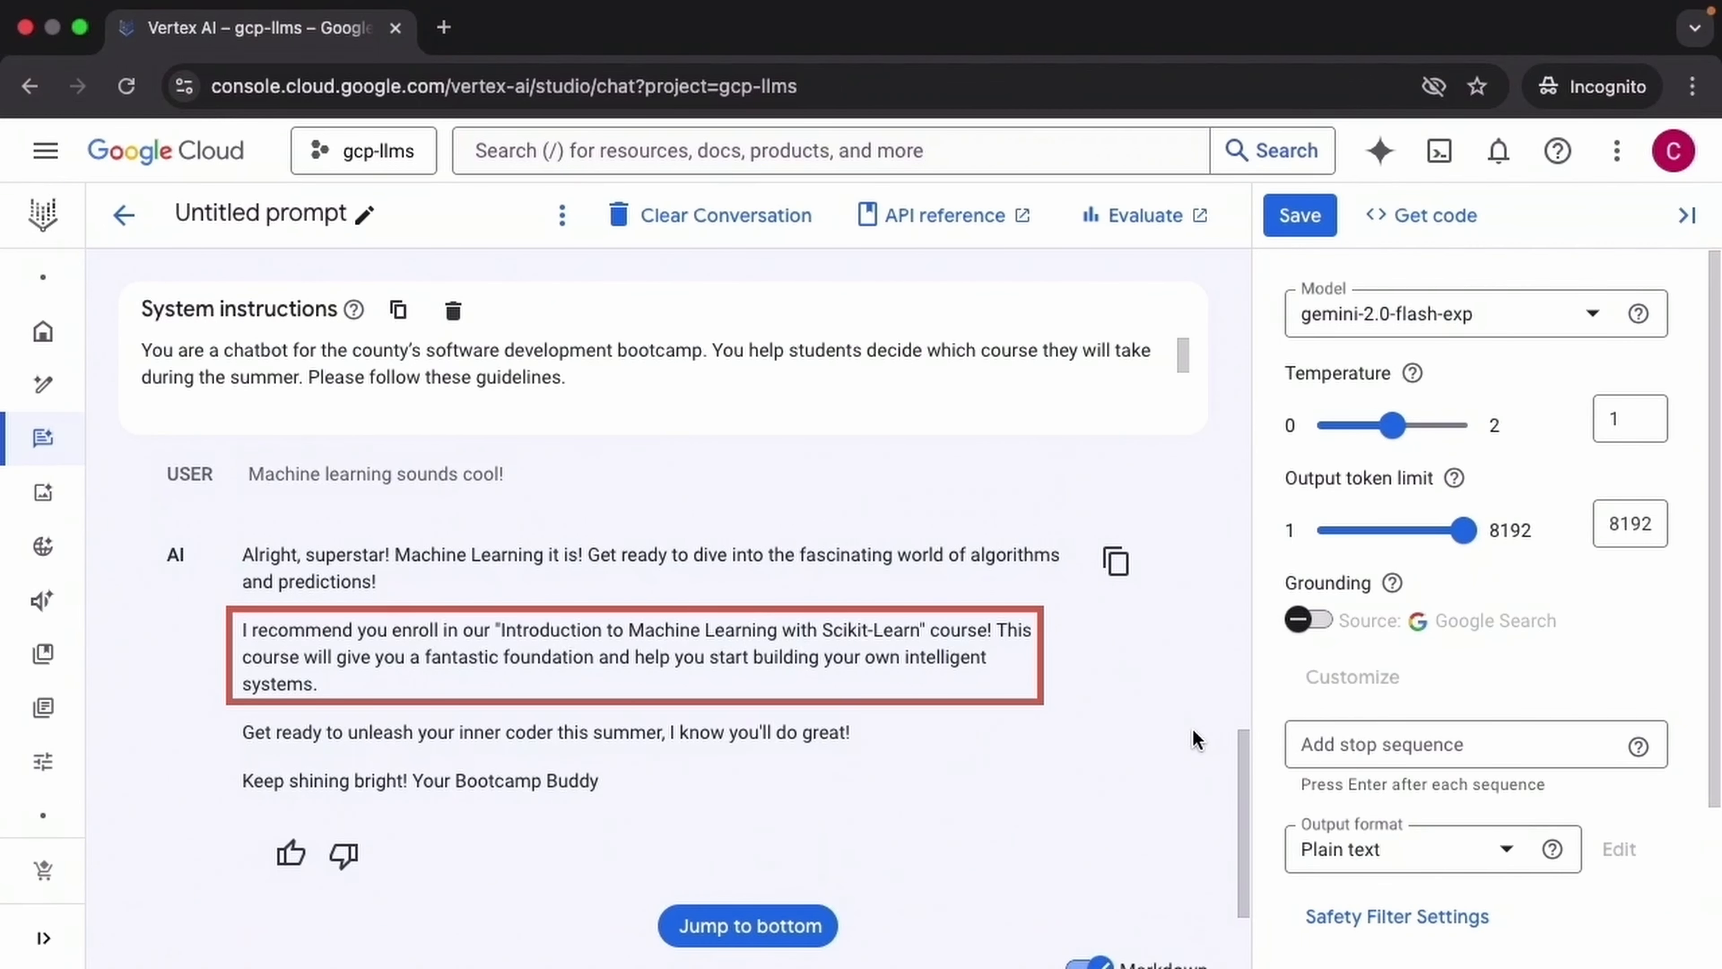
scroll(1195, 740, down, 2)
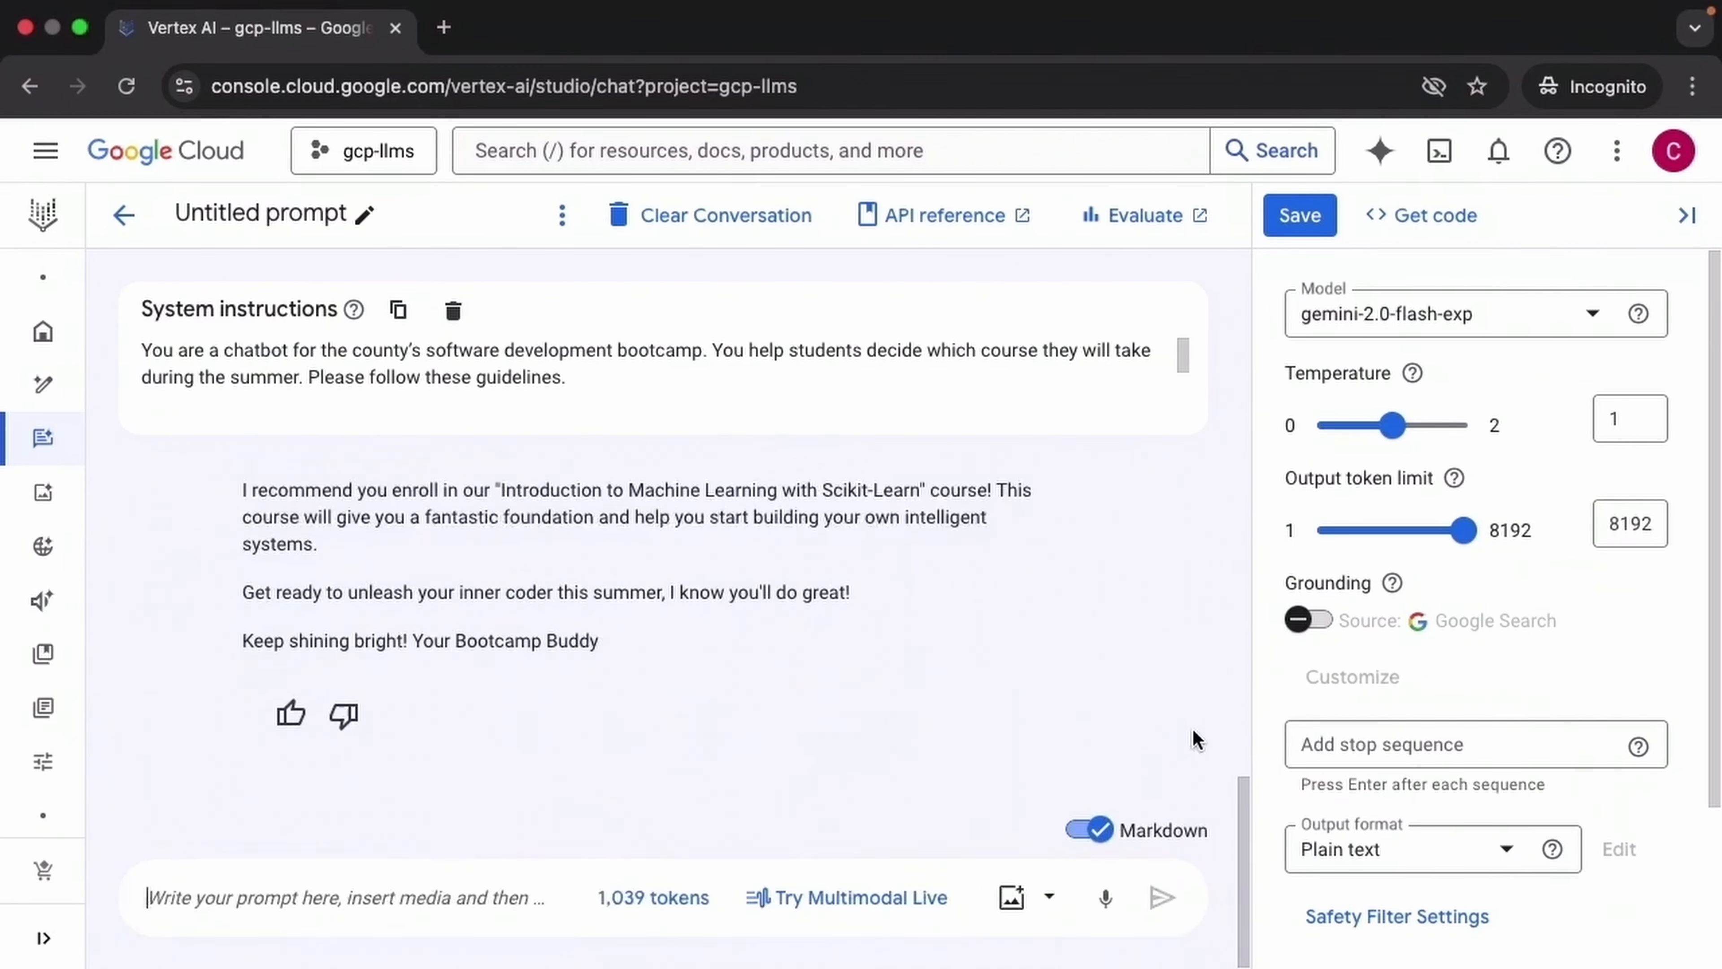
Ask the chatbot "But I am curious what do you have in web development?" and read through the suggested courses.
text(But I am curious what do you have in web development?)
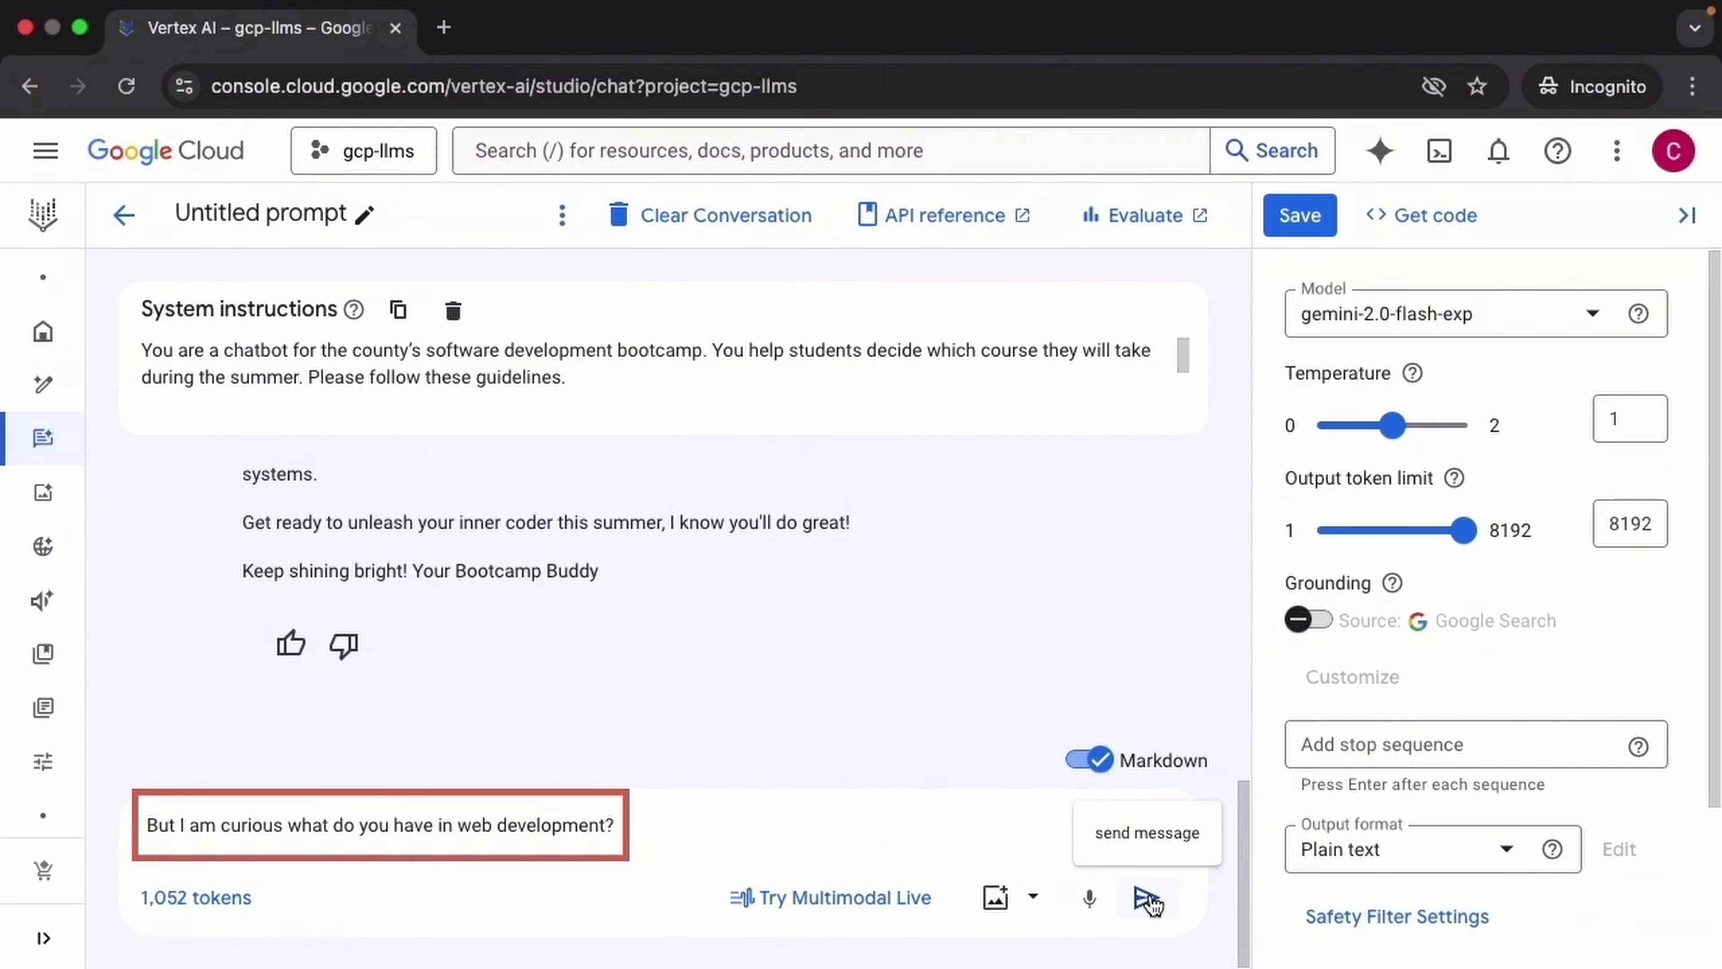
click(1148, 899)
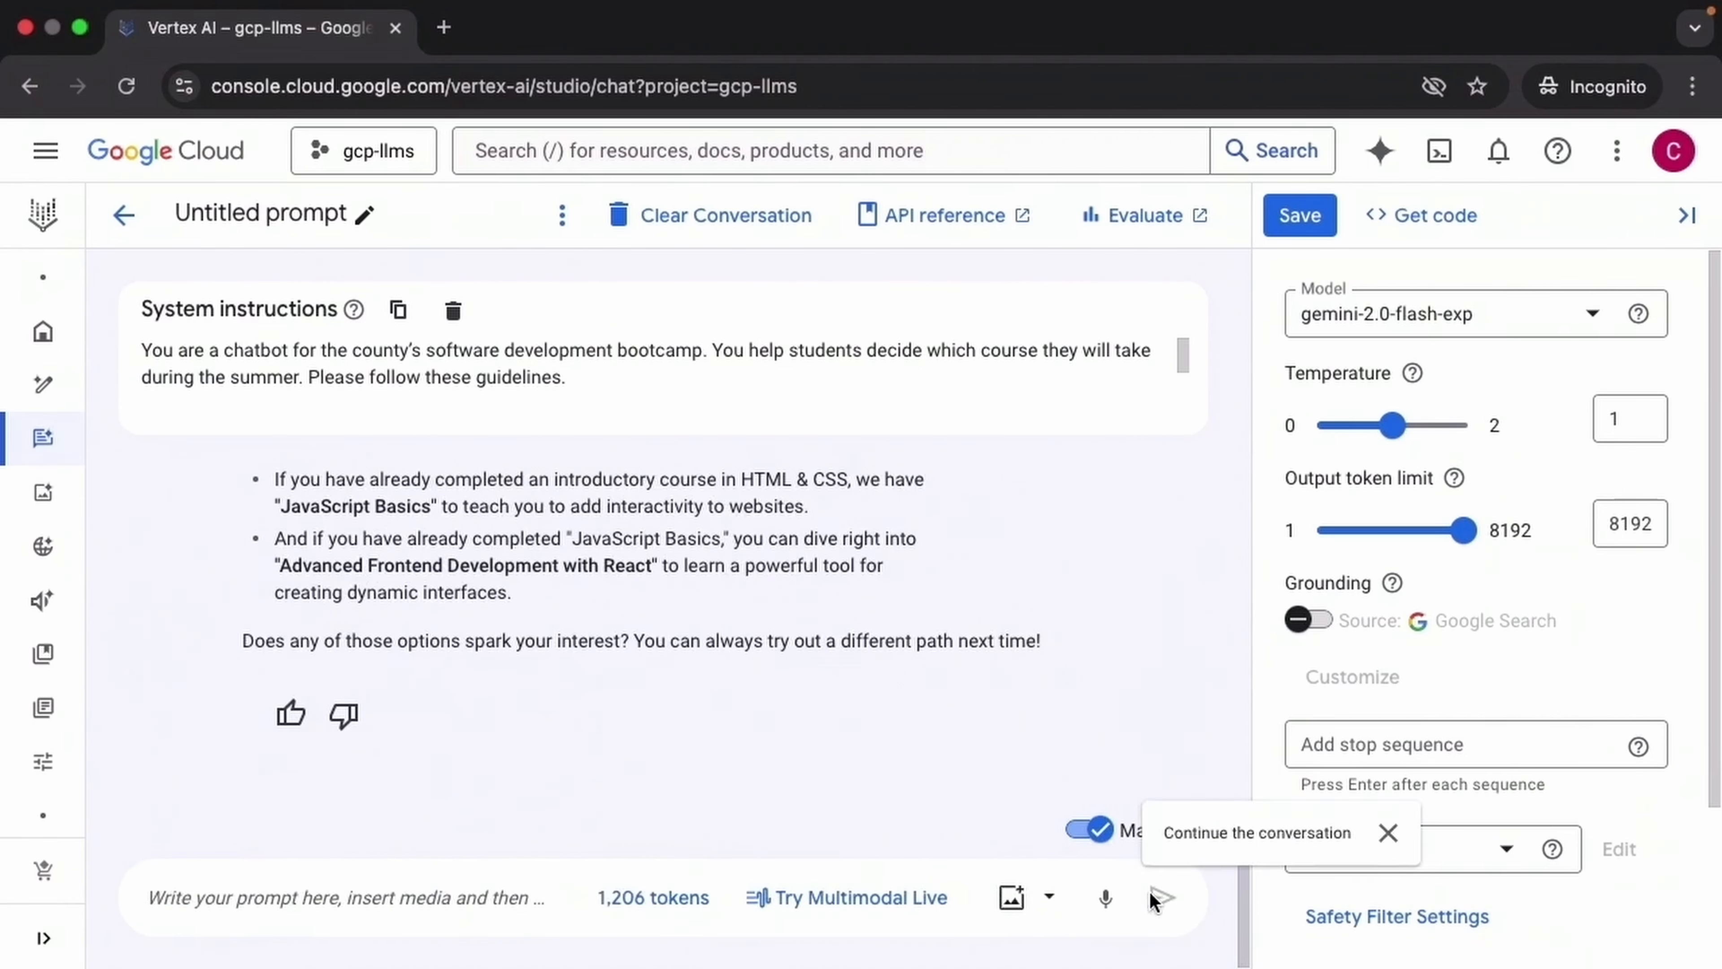
scroll(1243, 800, up, 4)
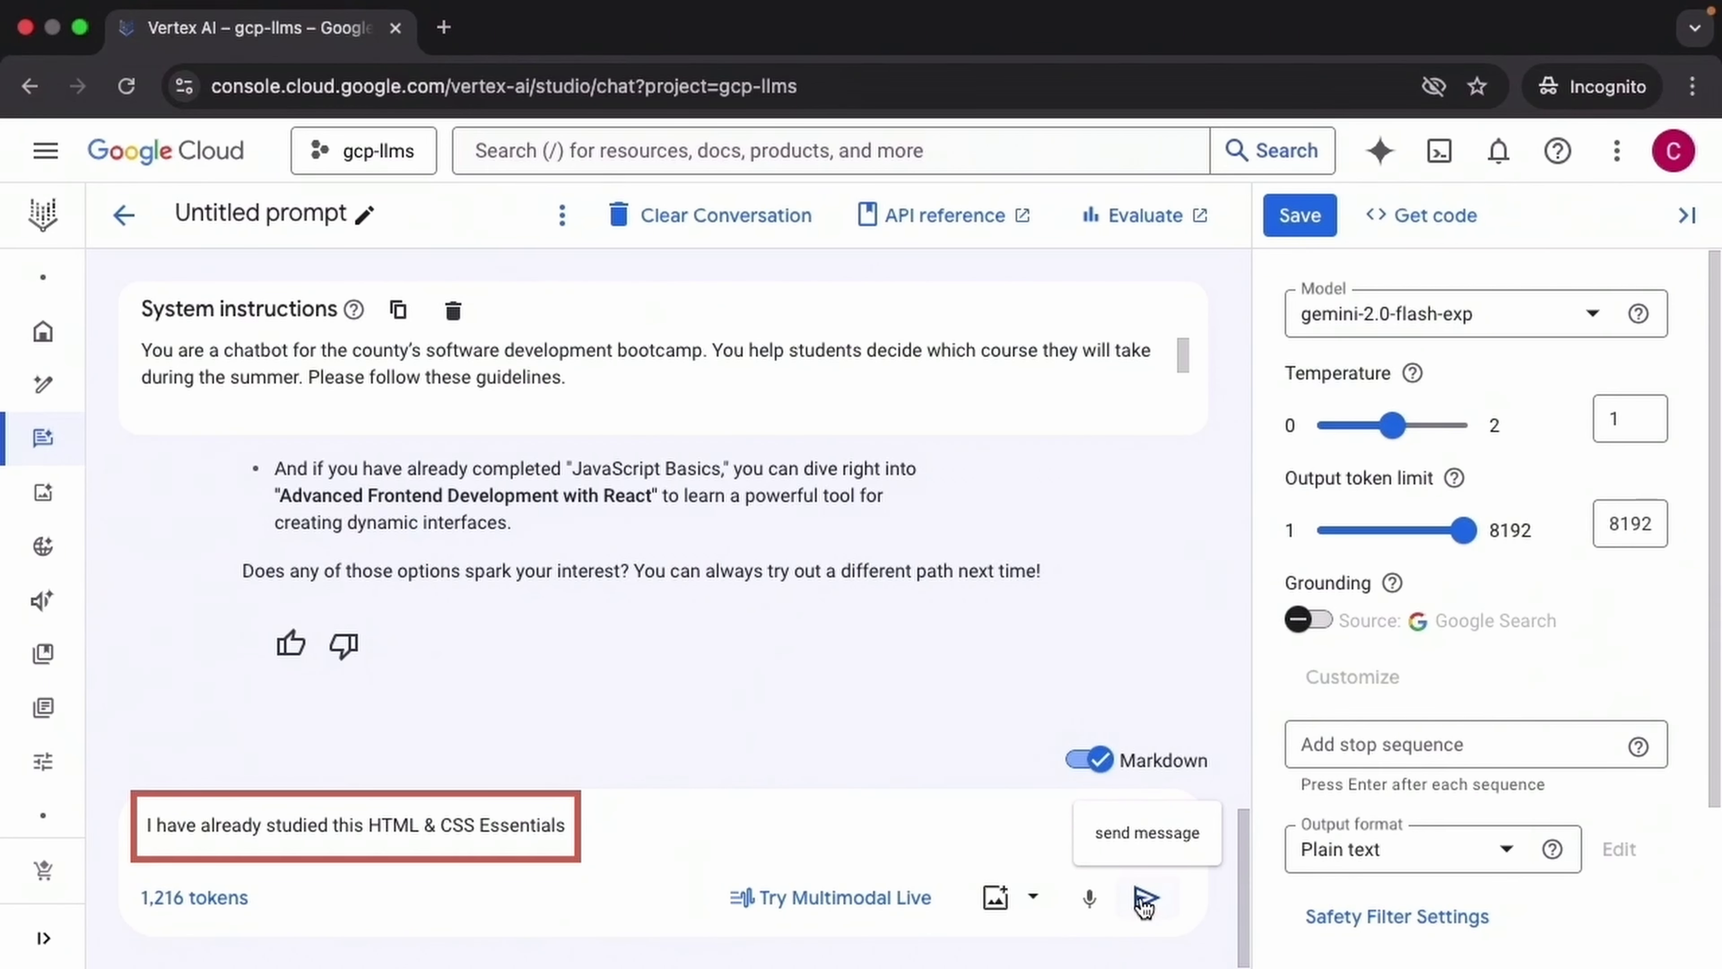
Send the reply "I have already studied this HTML & CSS Essentials" and read the chatbot's answer.
click(1143, 902)
scroll(1199, 739, up, 3)
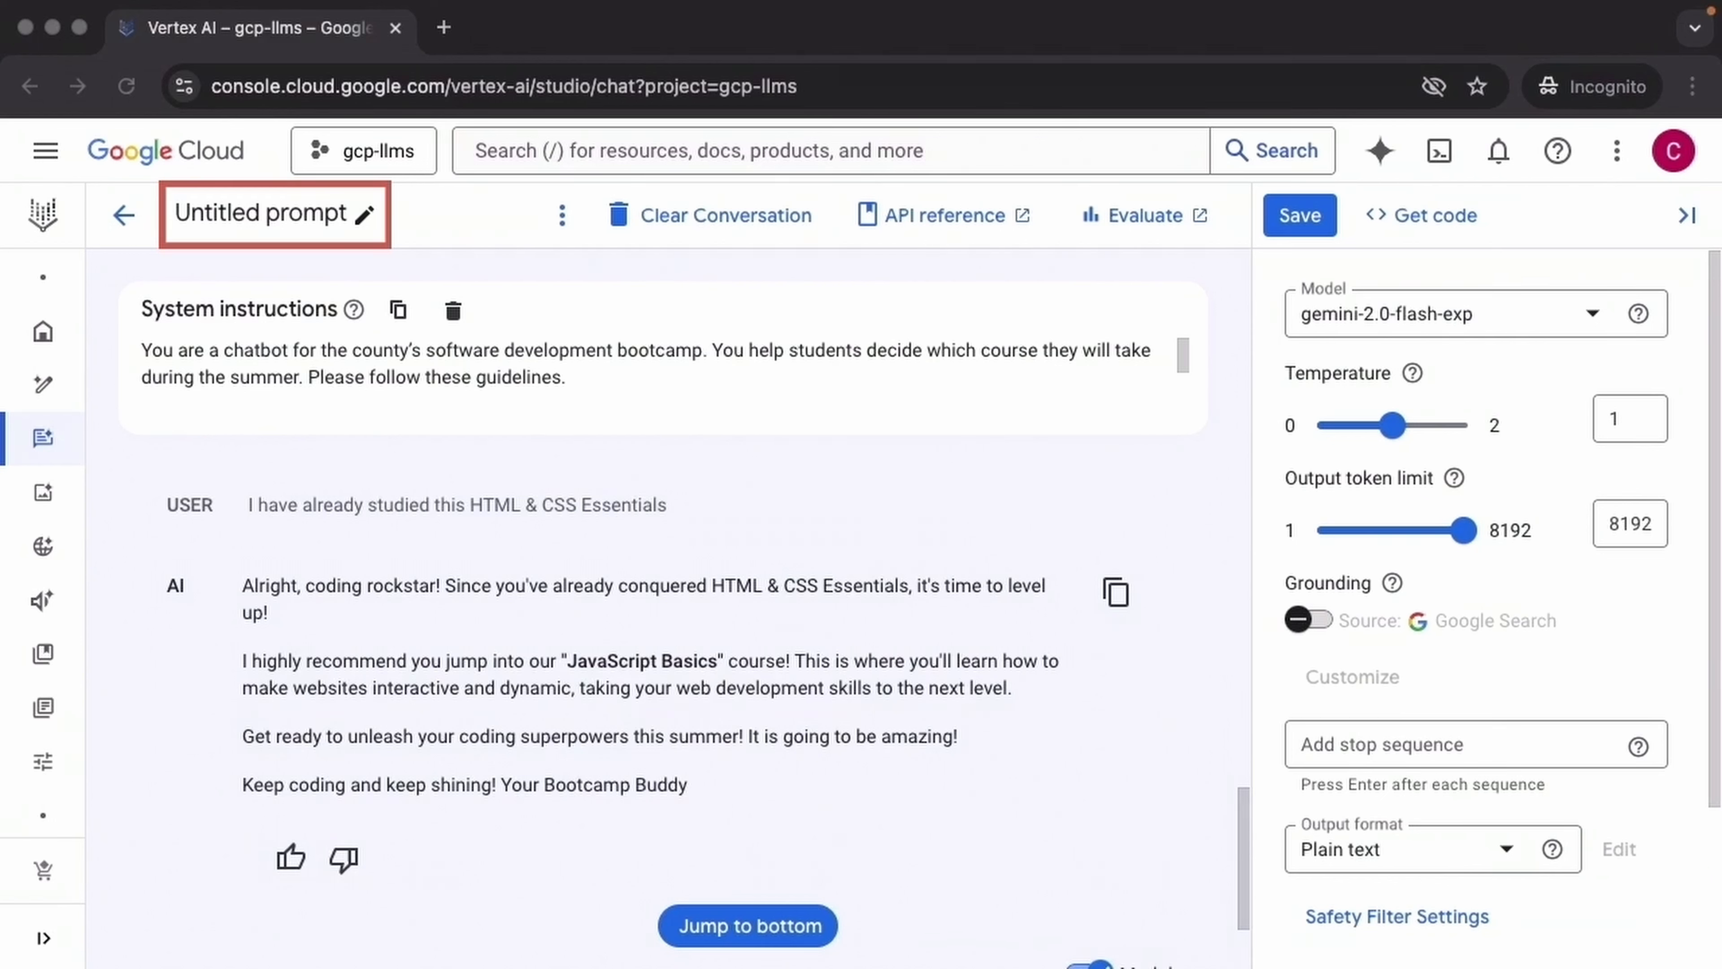
Add the prompt note "Chatbot for a coding bootcamp giving potential students directions on what course to enroll in".
click(563, 224)
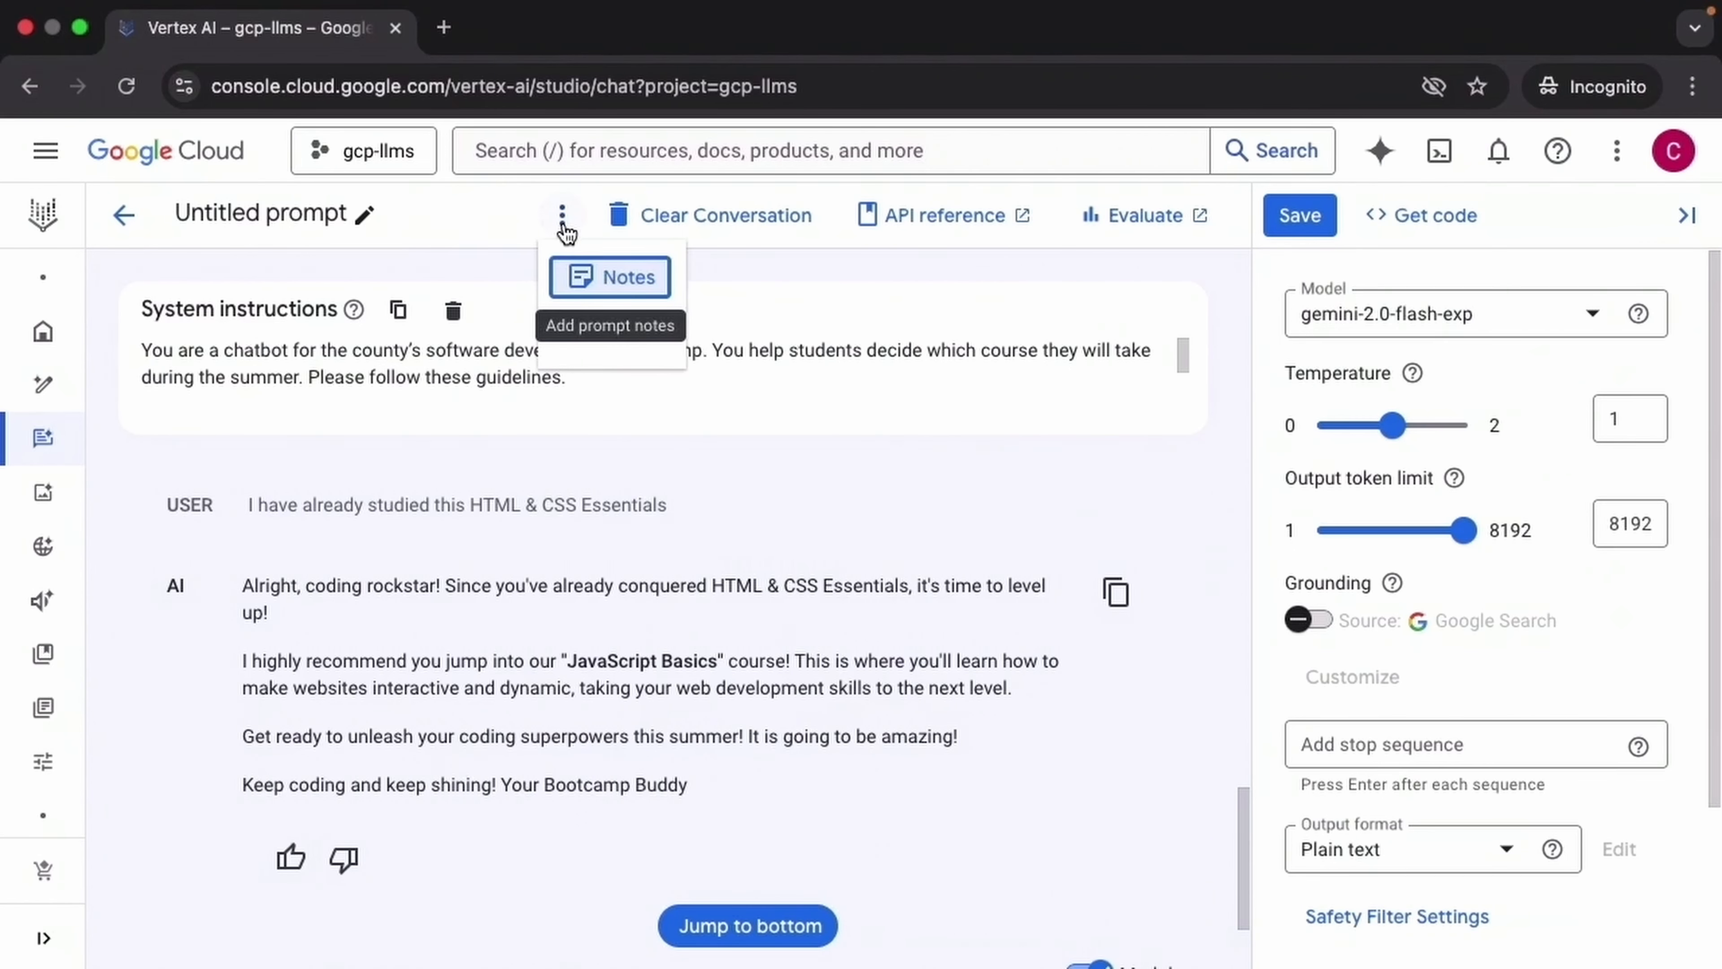
click(667, 290)
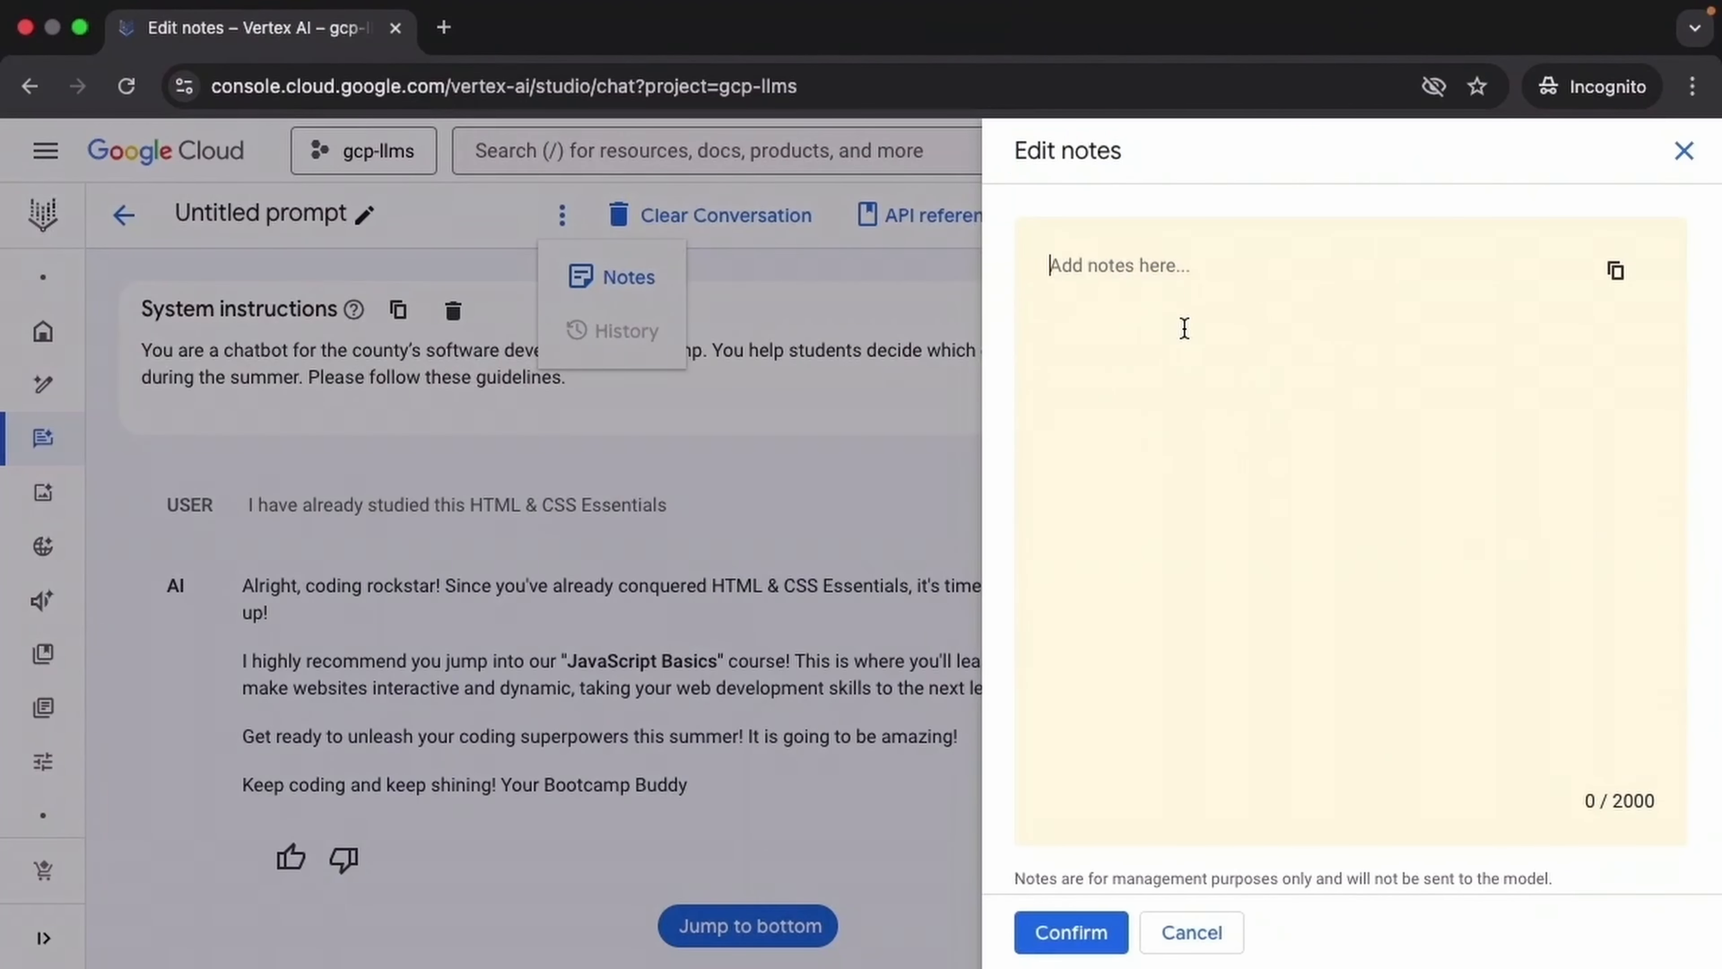
text(Chatbot for a coding bootcamp giving potential students directions on what course to enroll in)
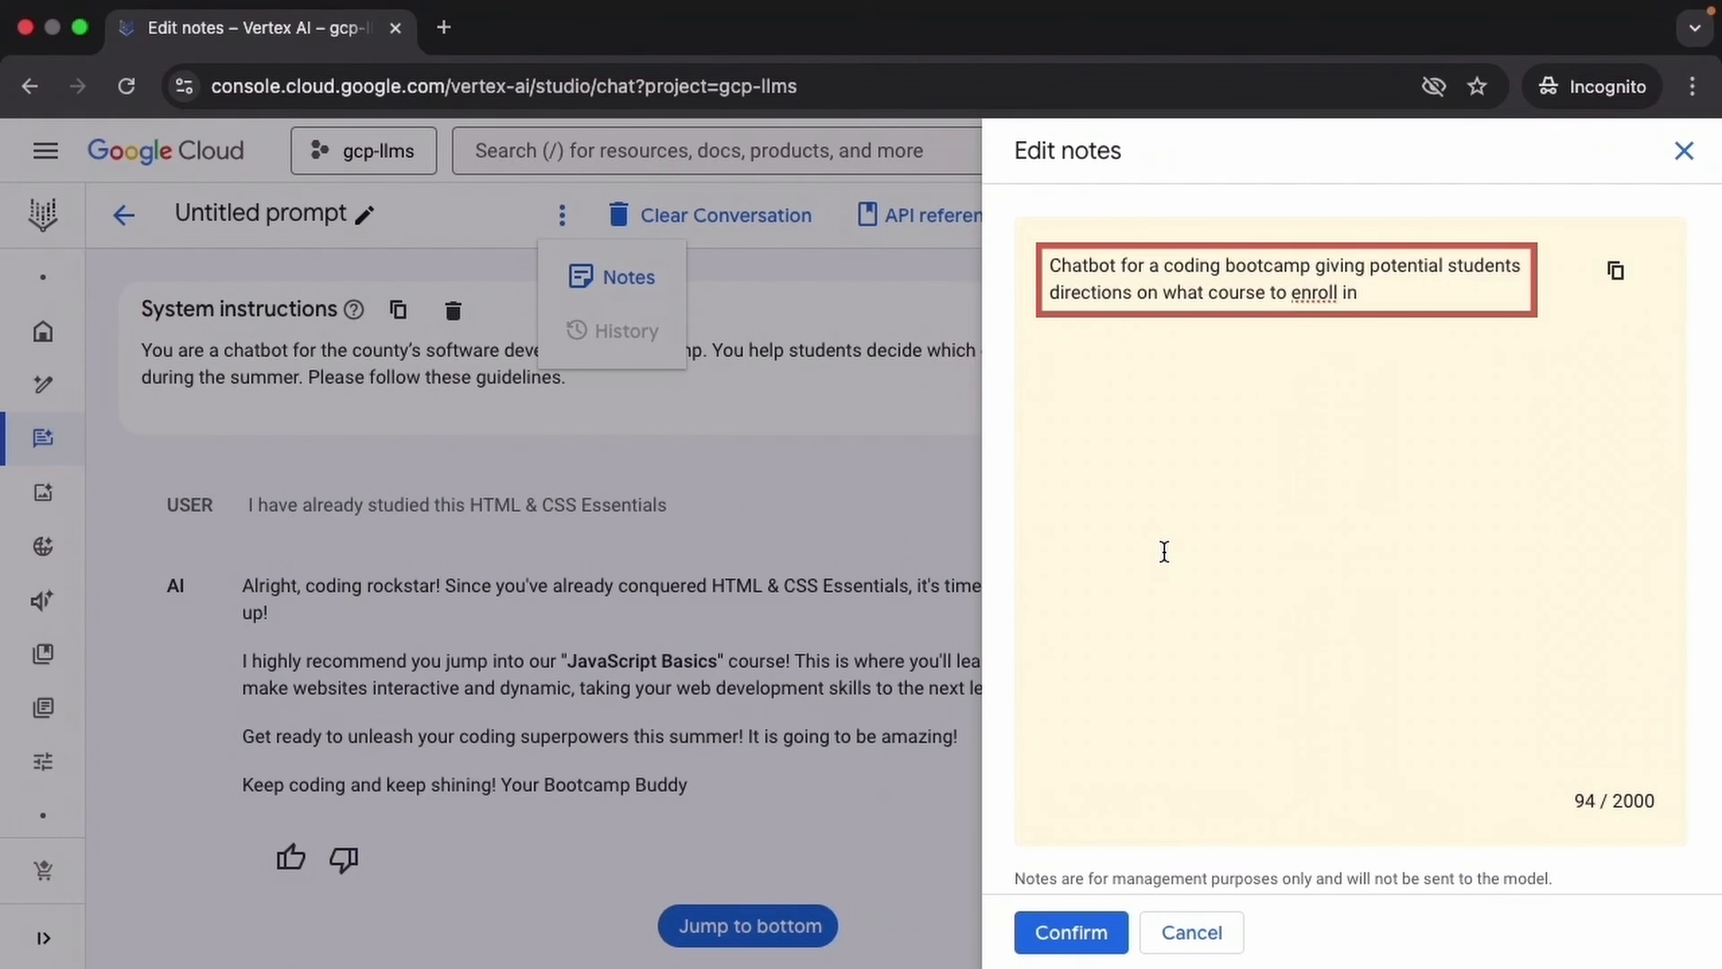
click(1116, 940)
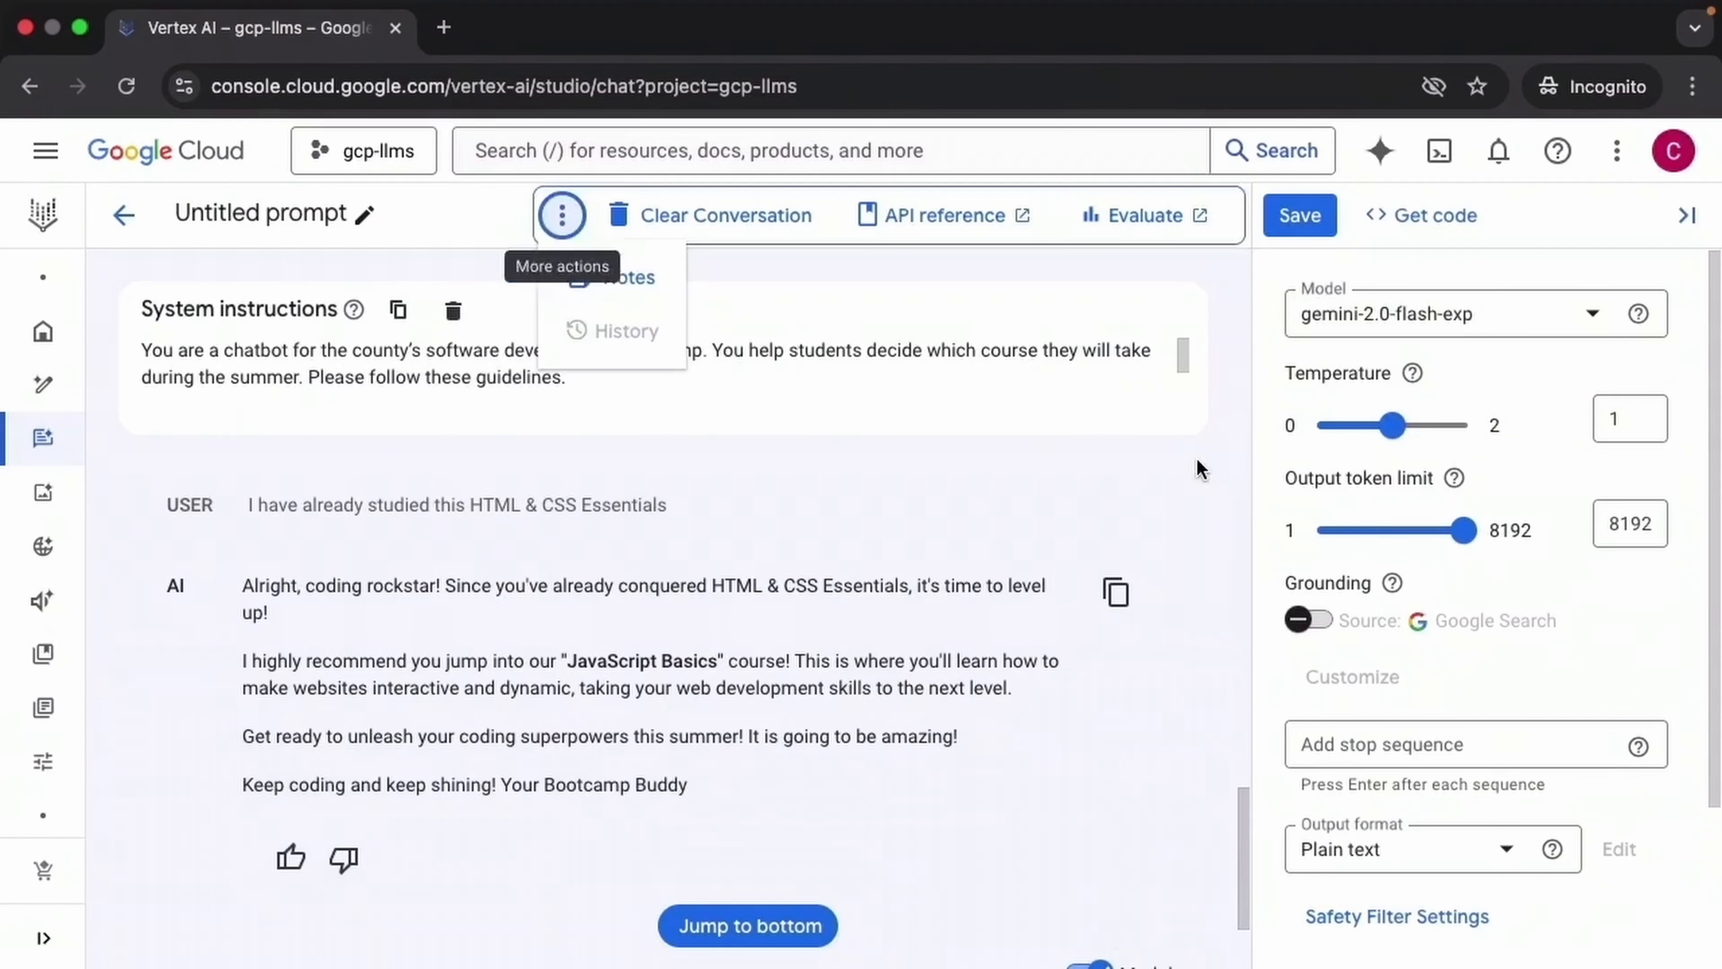
Save the prompt as "Bootcamp Course Recommendation Bot" with autosave turned off.
click(1298, 216)
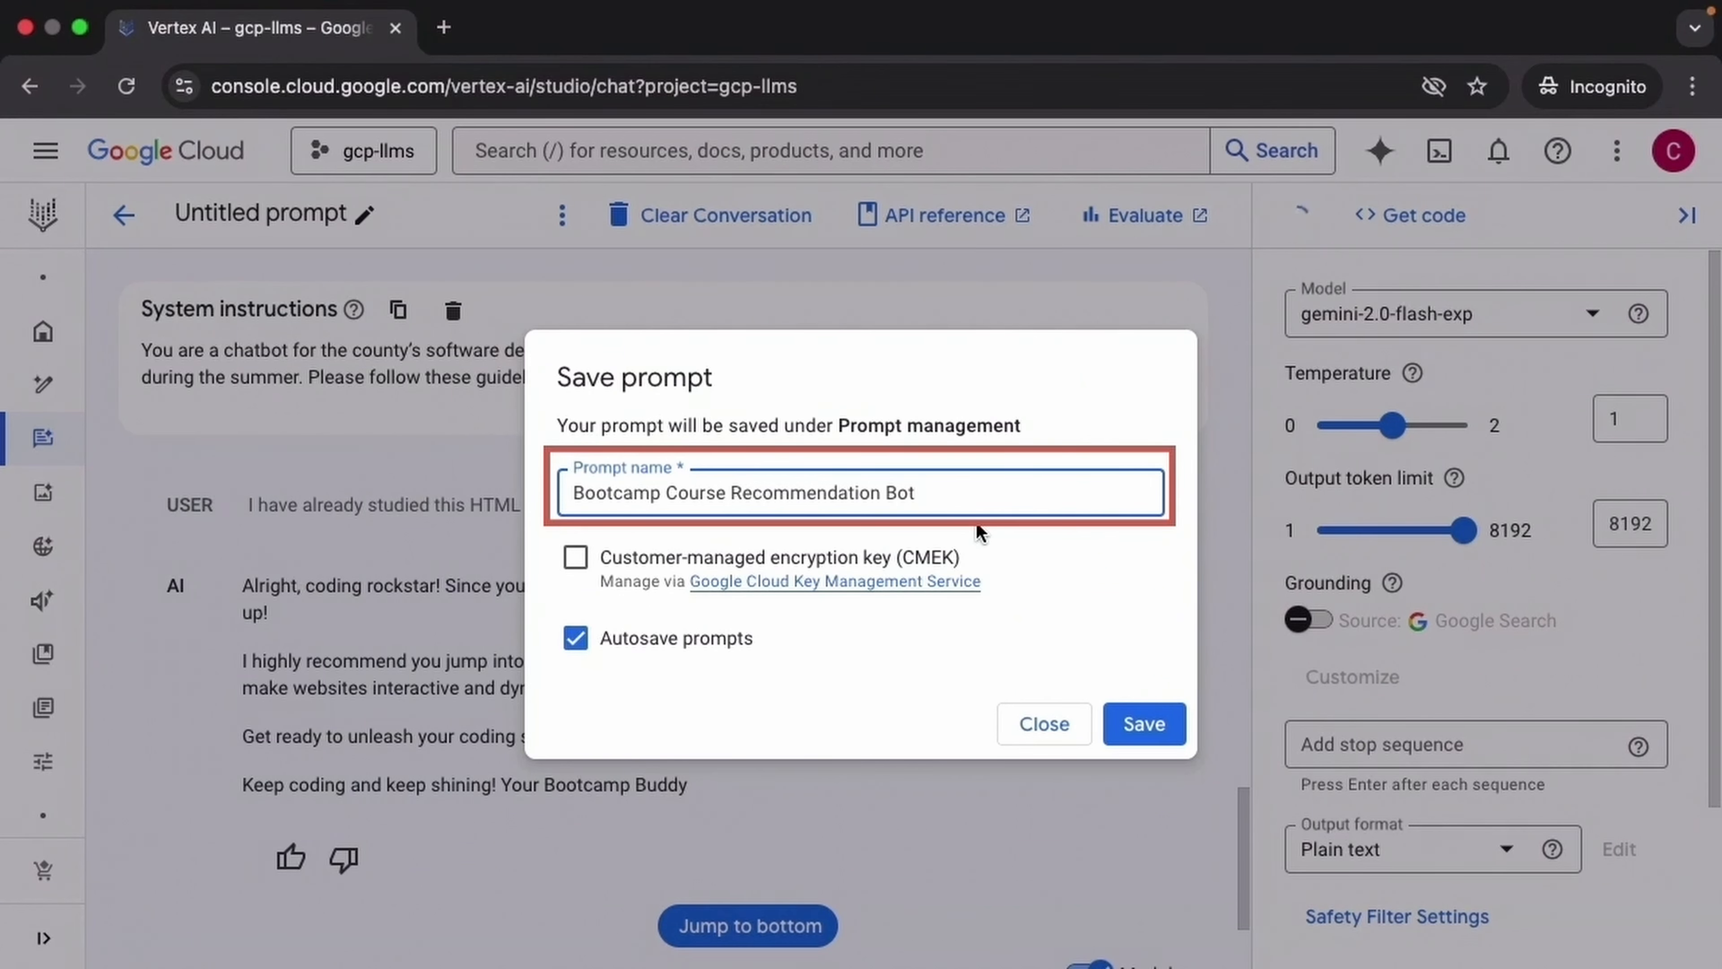
click(576, 640)
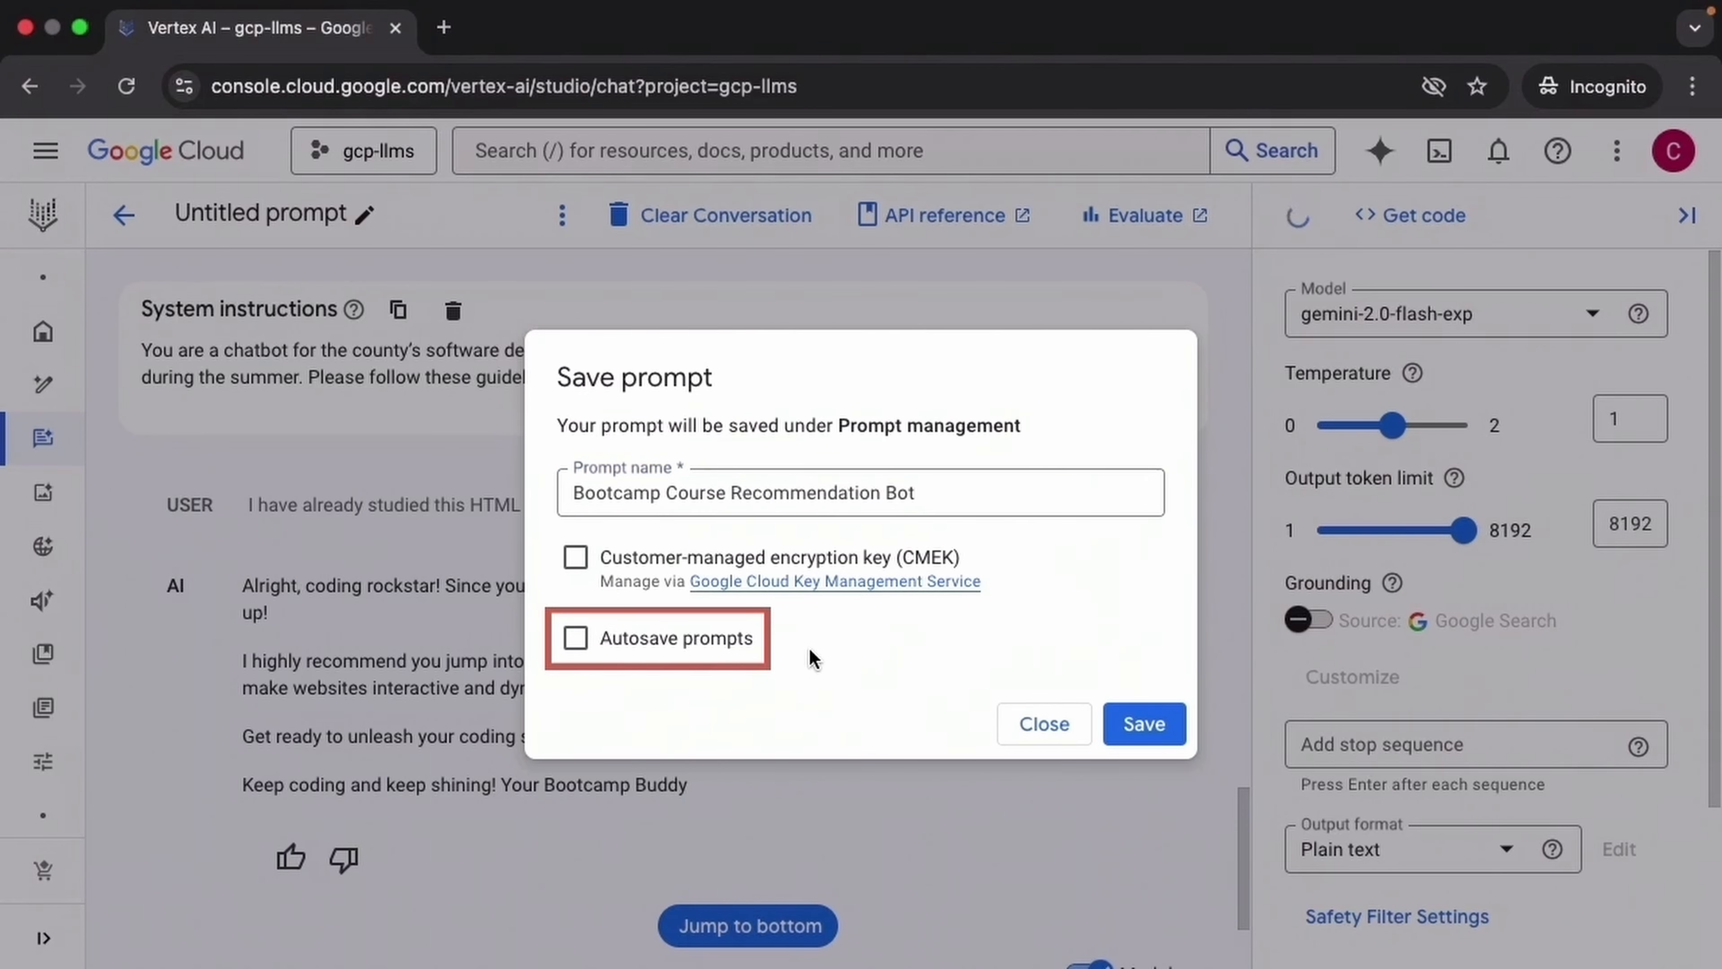
click(1173, 736)
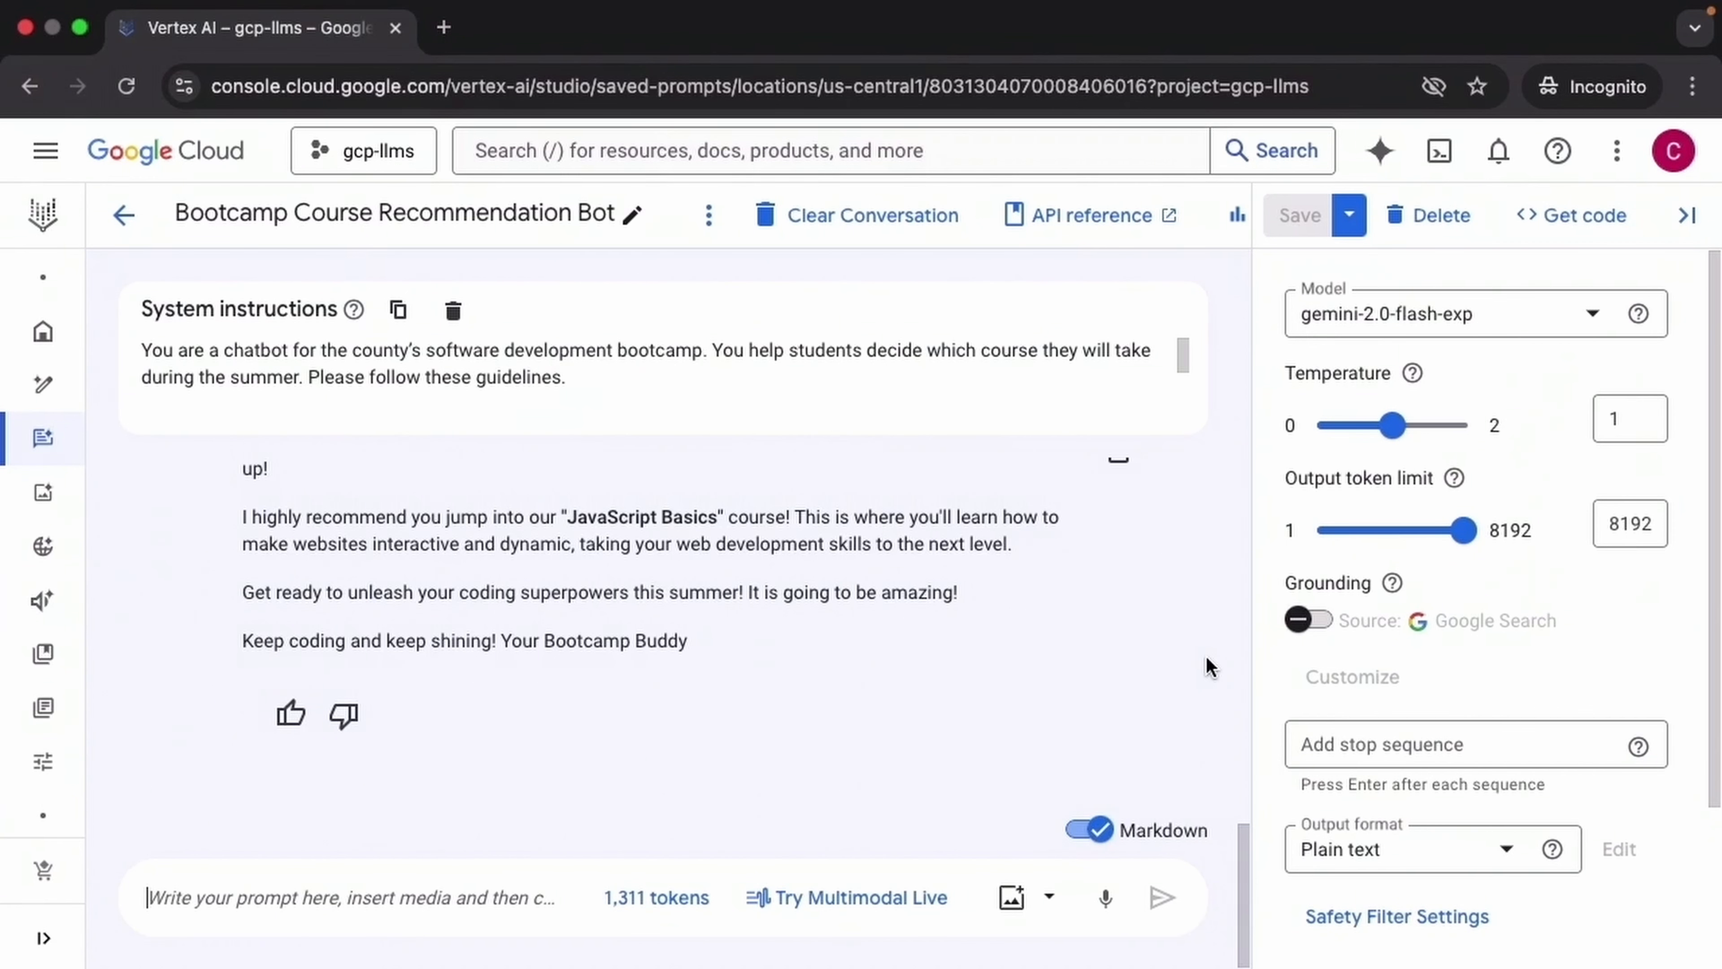
Reopen the saved Bootcamp Course Recommendation Bot from Prompt management and look through its conversation.
mouse_move(269, 724)
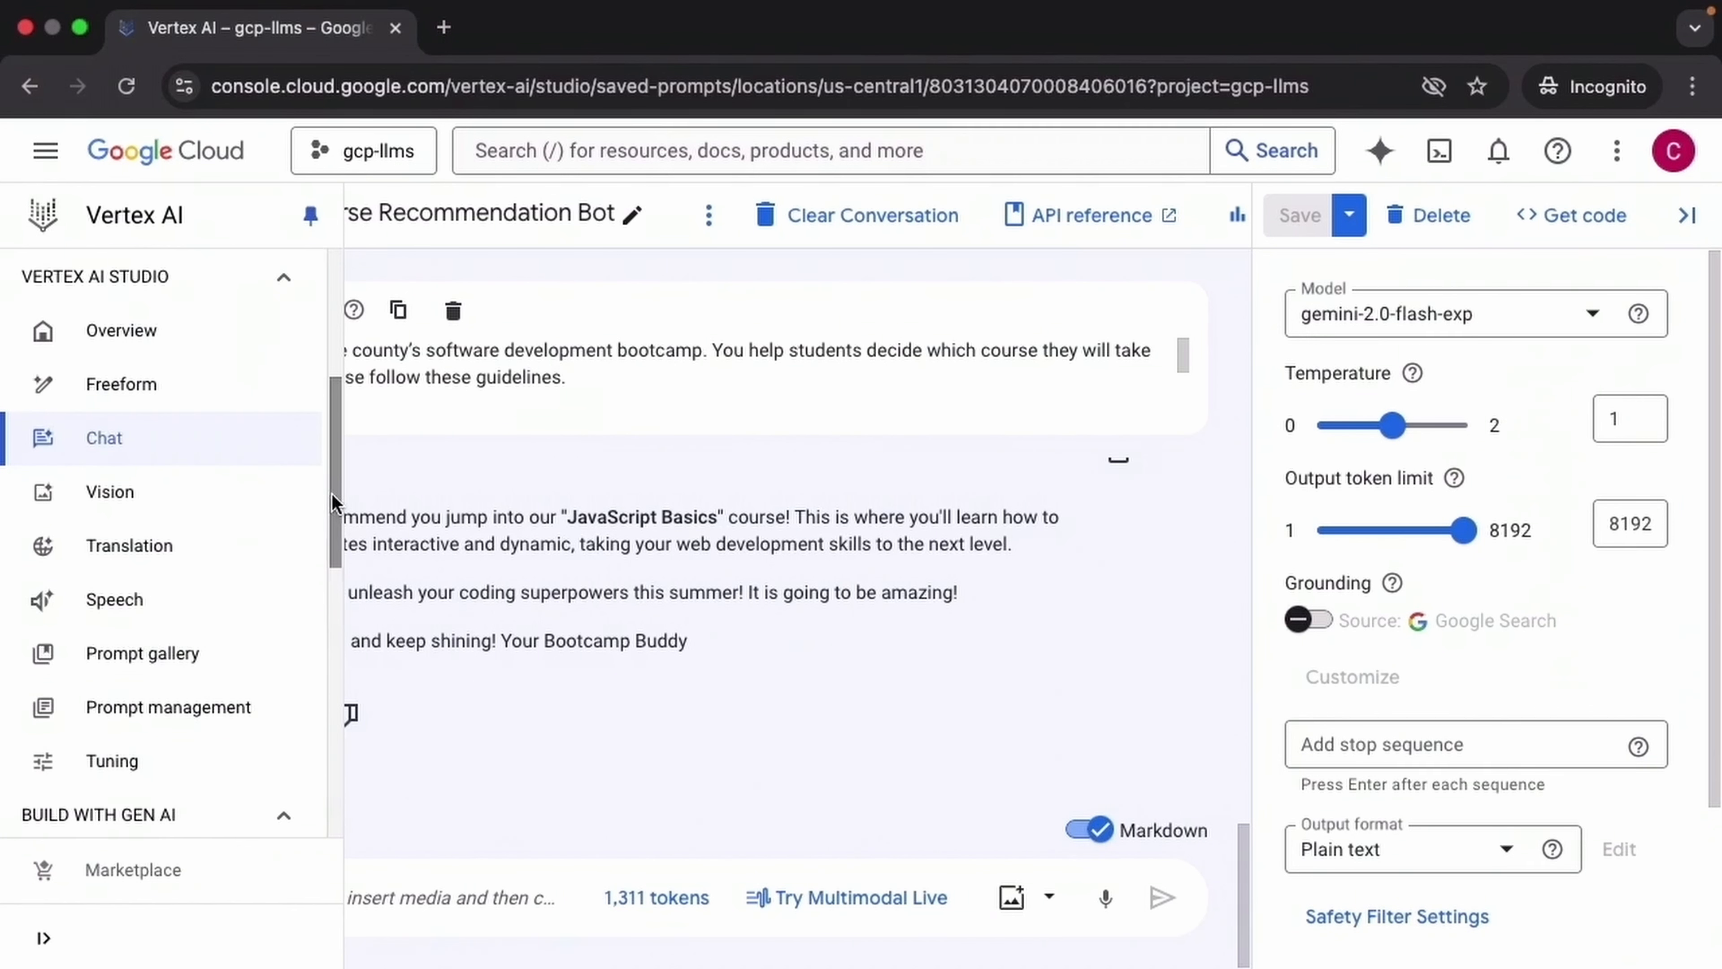
click(269, 724)
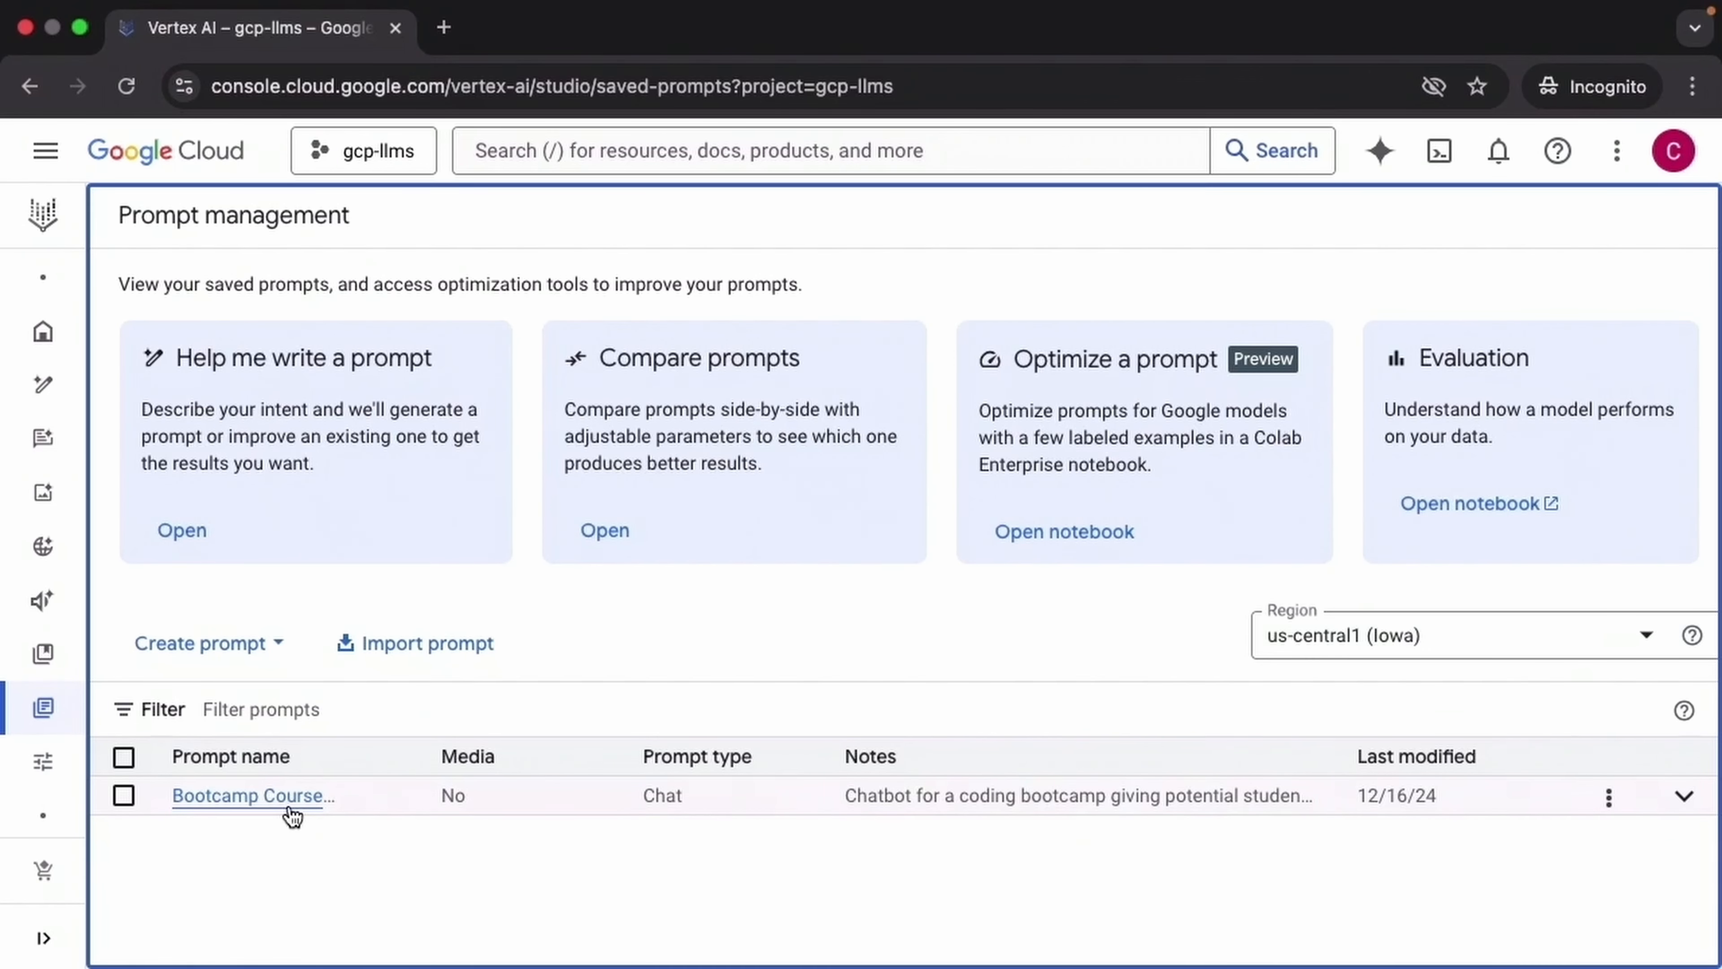
click(290, 809)
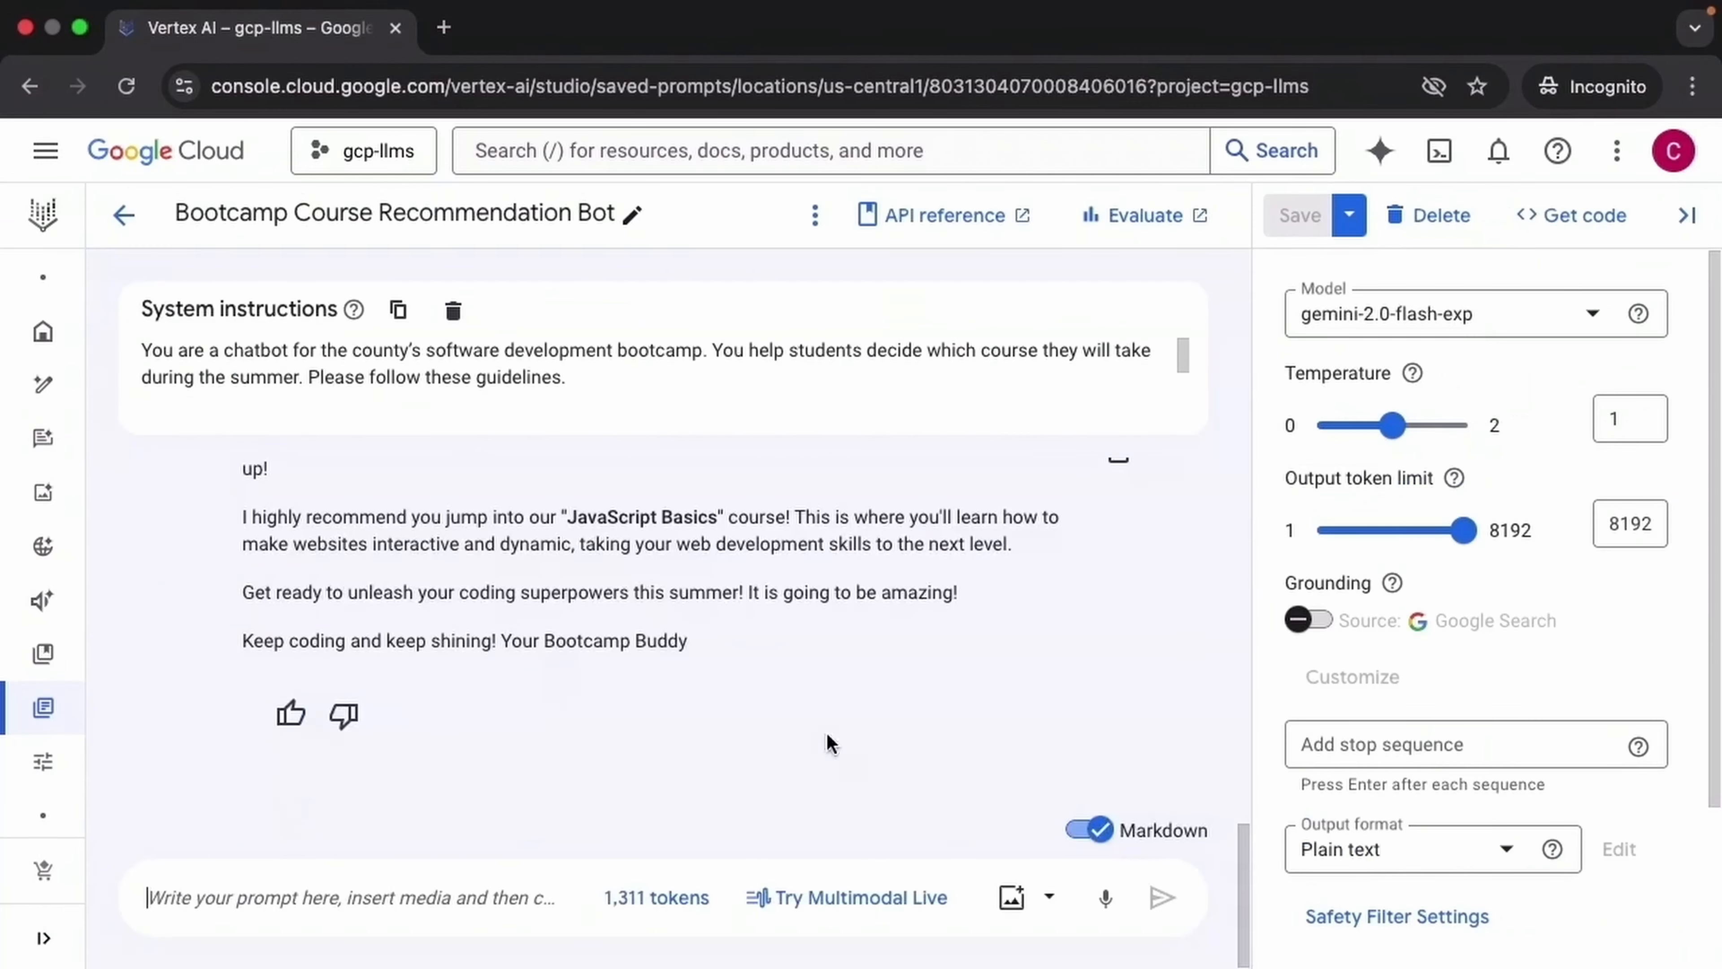
scroll(1216, 349, up, 10)
mouse_move(1241, 279)
mouse_down()
mouse_move(1269, 469)
mouse_move(1383, 905)
mouse_up()
Clear the bootcamp conversation and delete the prompt's system instructions.
click(814, 215)
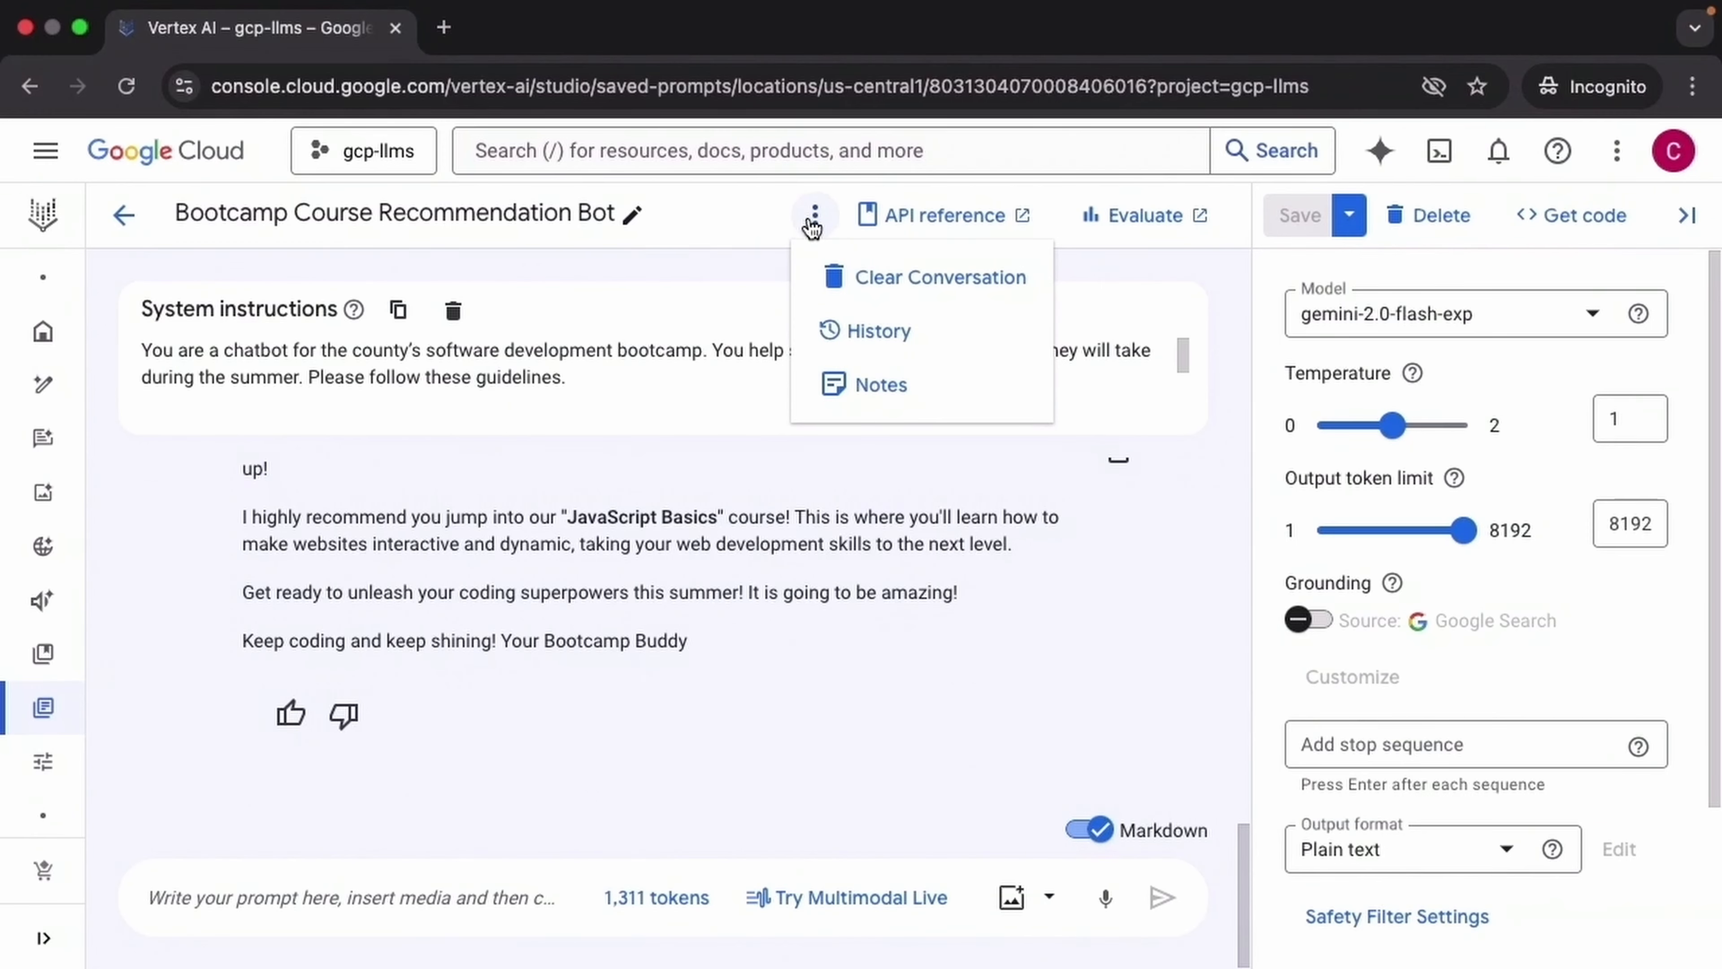
click(961, 299)
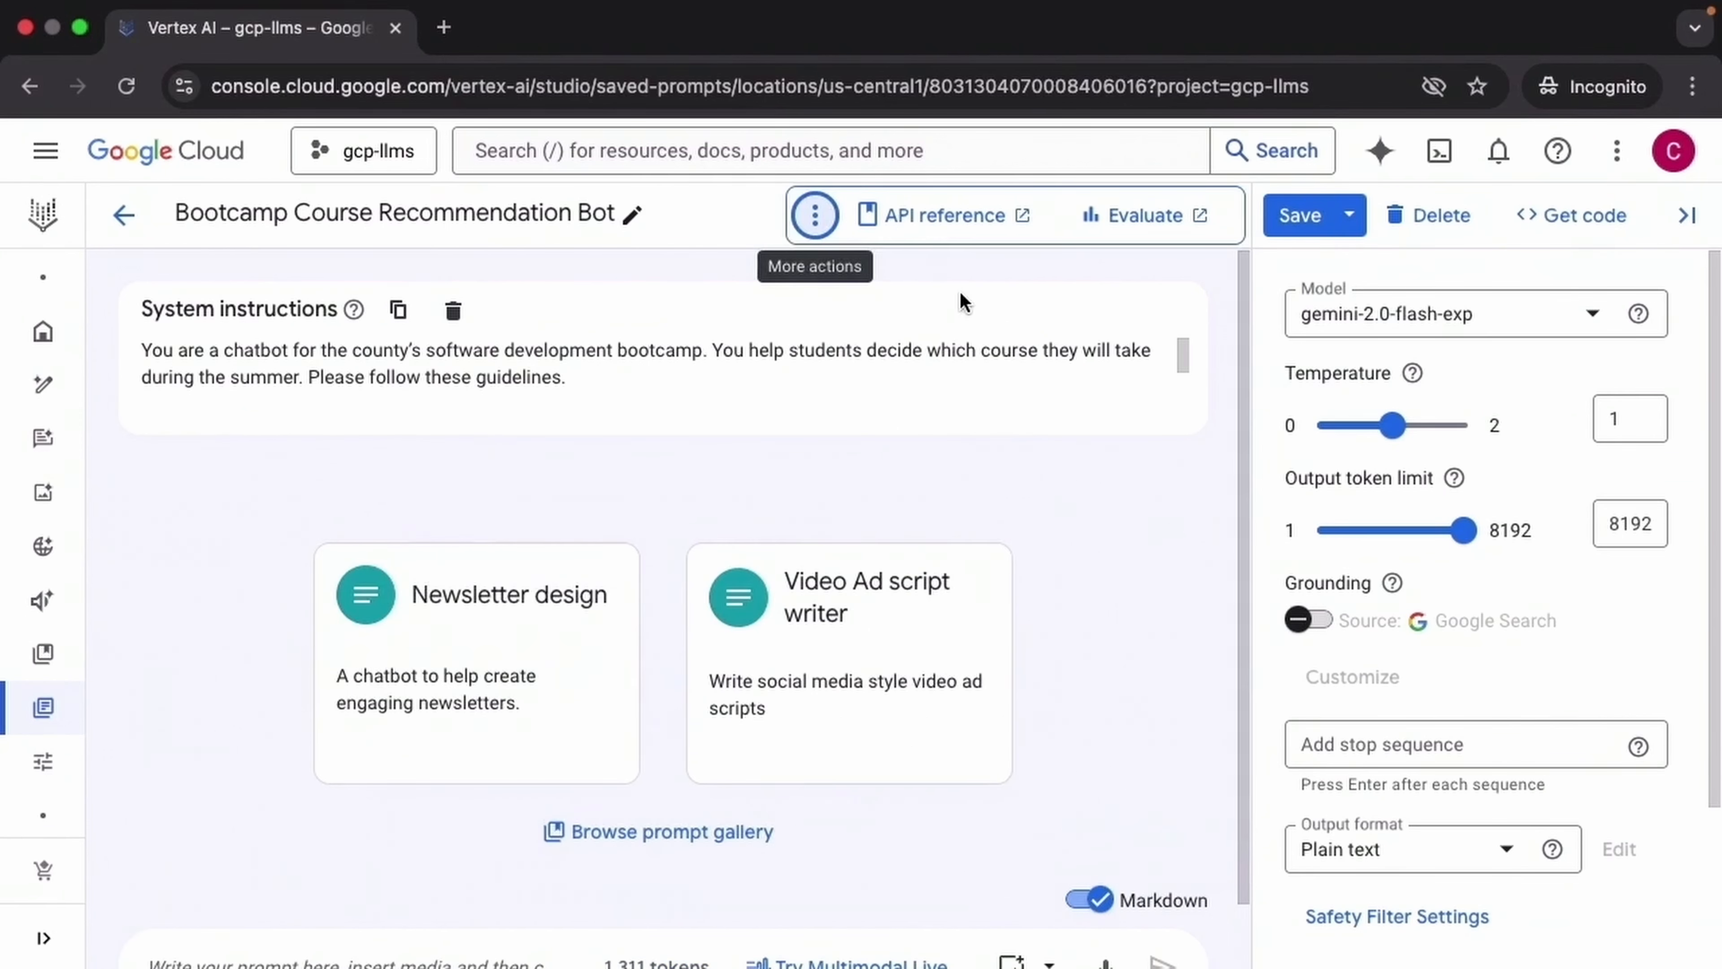
click(449, 314)
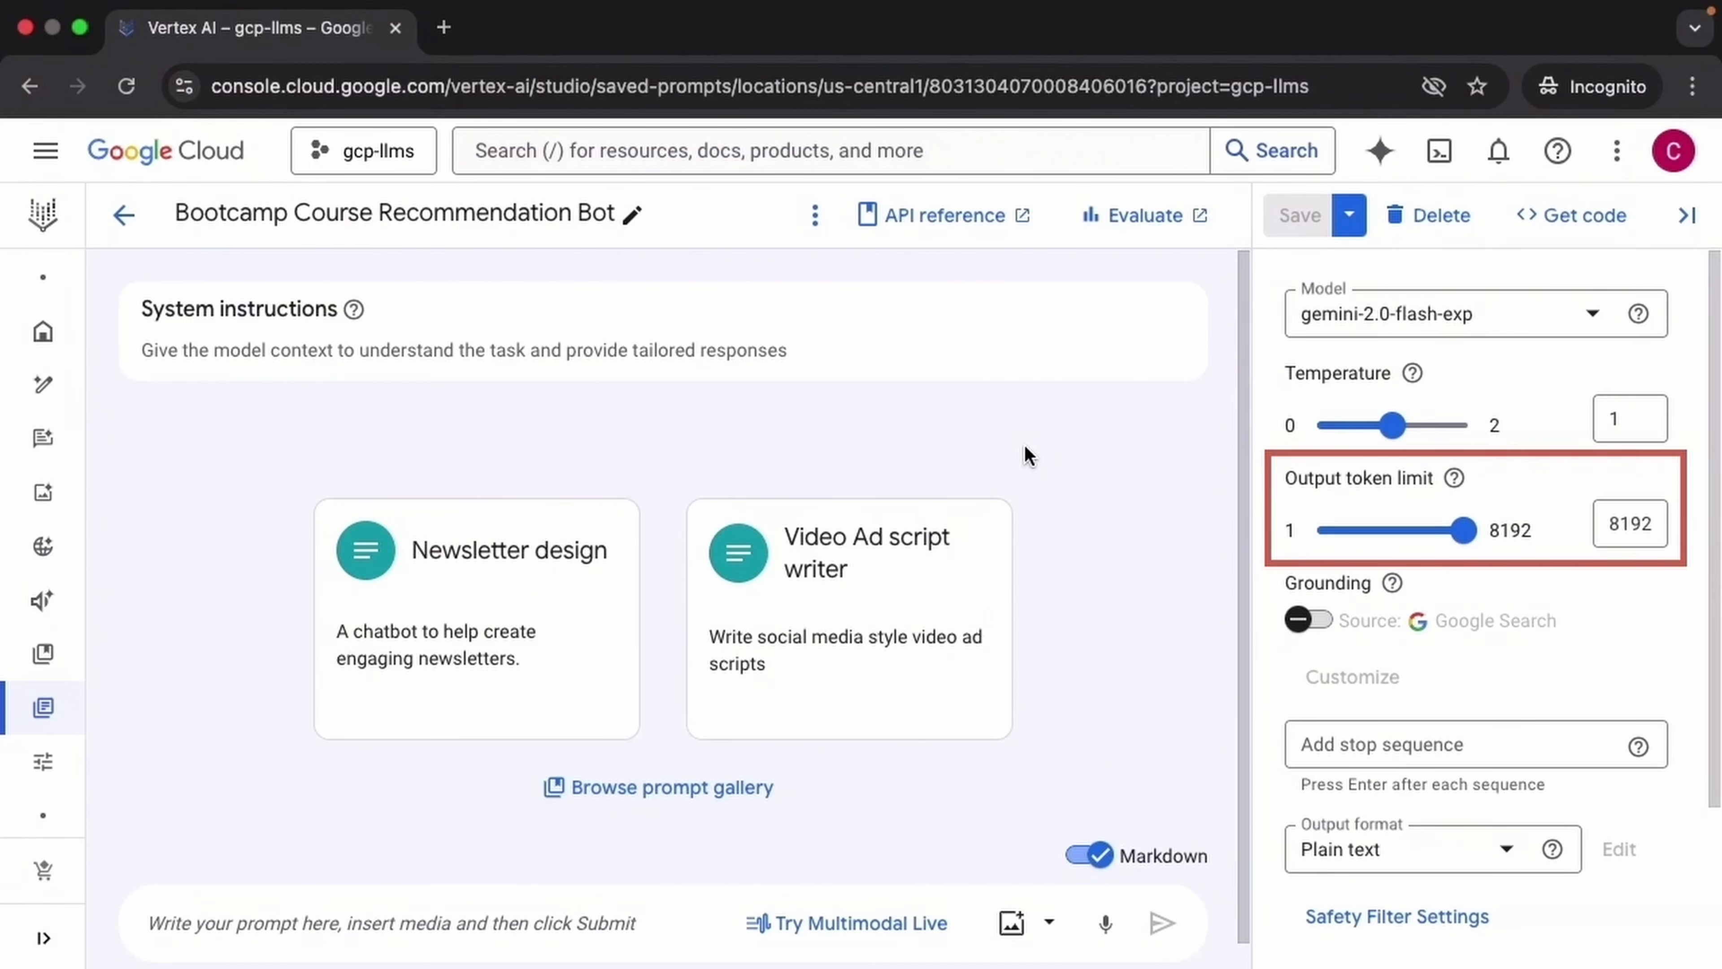
Read the explanation of the output token limit and set the limit to 200.
click(1453, 478)
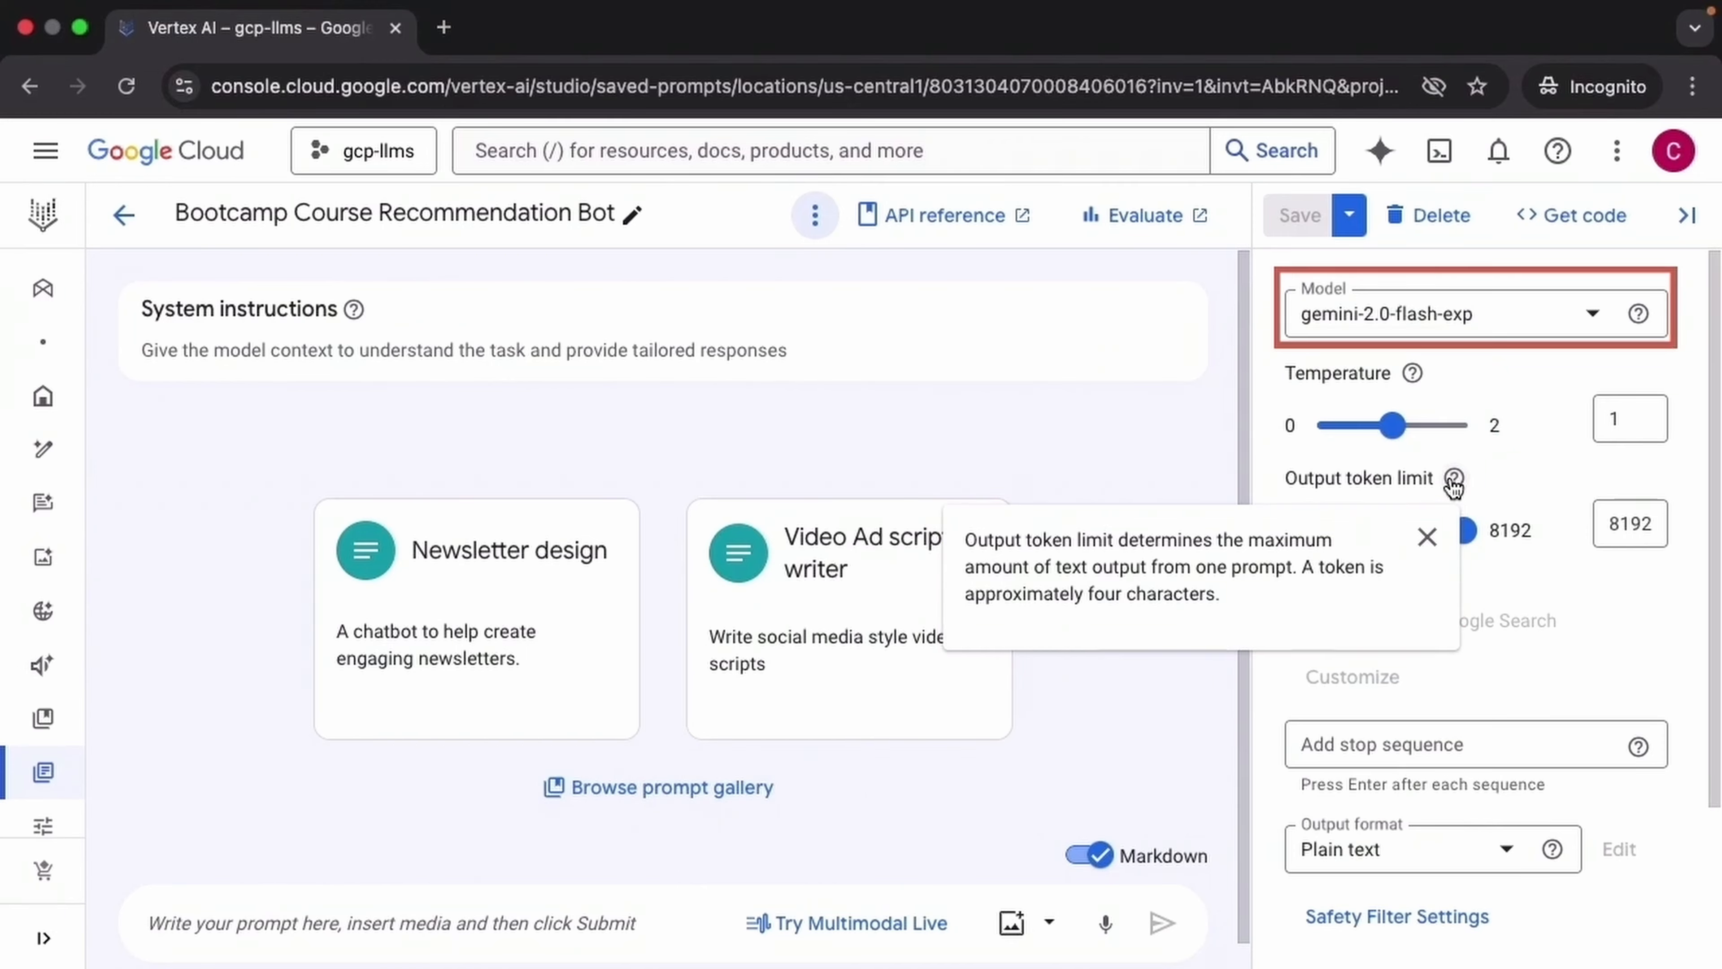
click(1427, 540)
drag(1458, 530, 1326, 534)
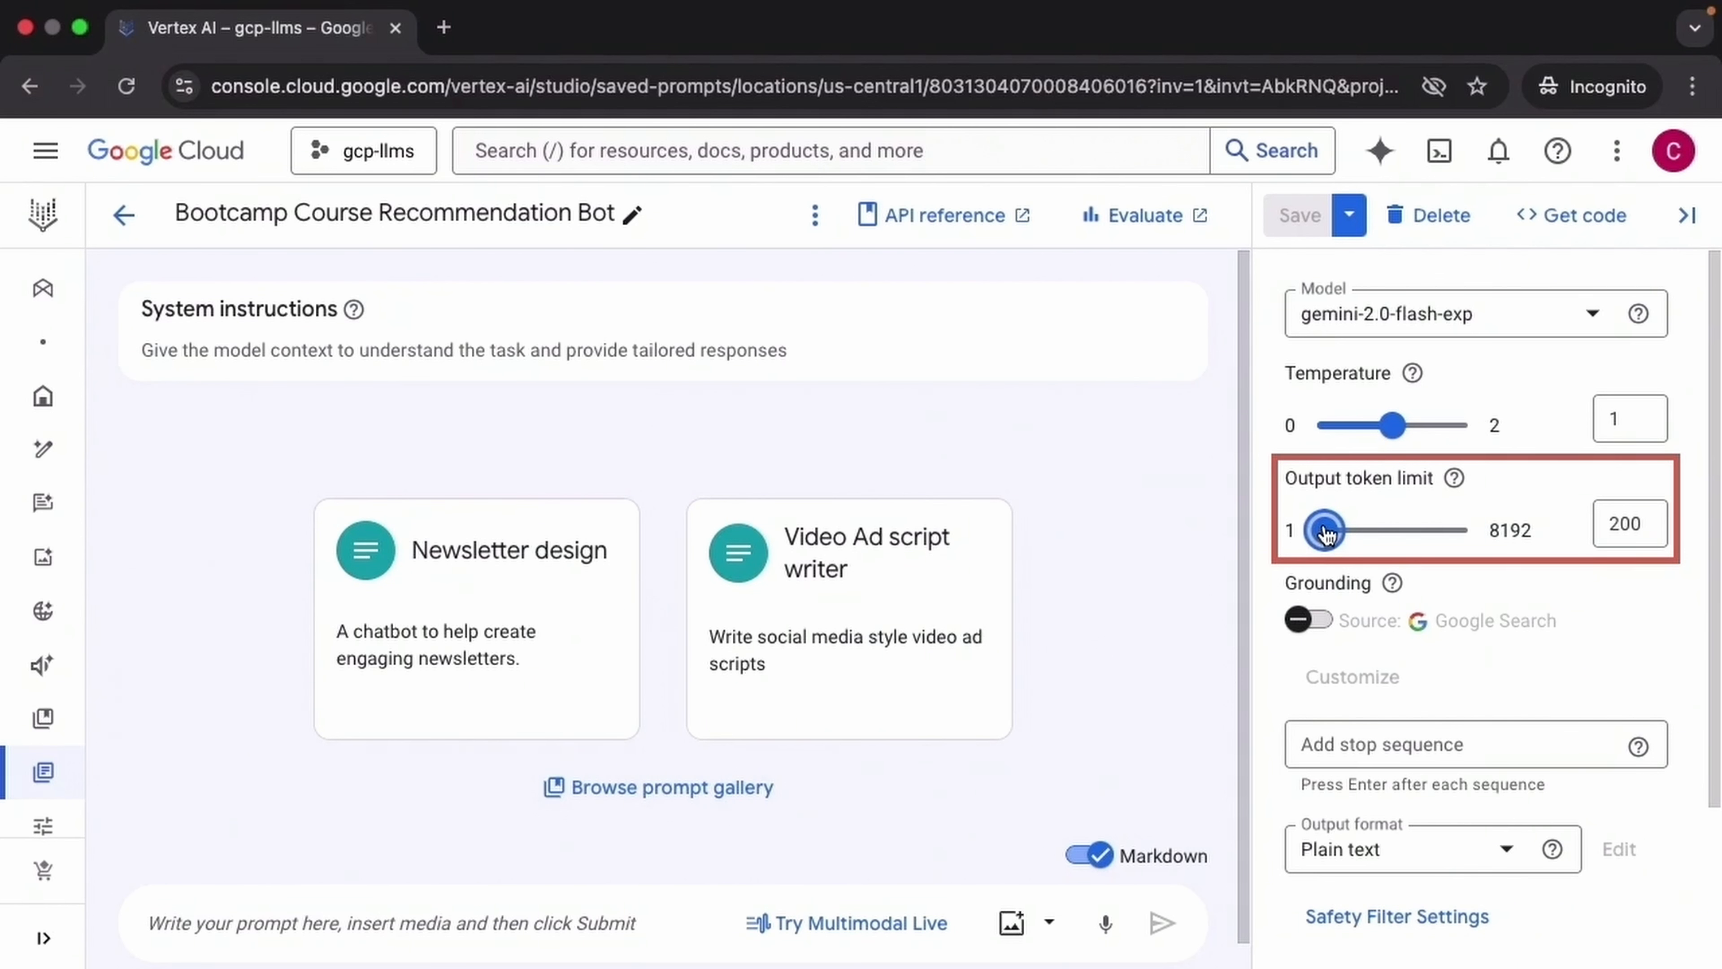
Ask "My team is planning to work on a data science project. What libraries and tools can we use for visualization?" and read the reply.
click(326, 944)
text(My team is planning to work on a data science project. What libraries and tools can we use for visualization?)
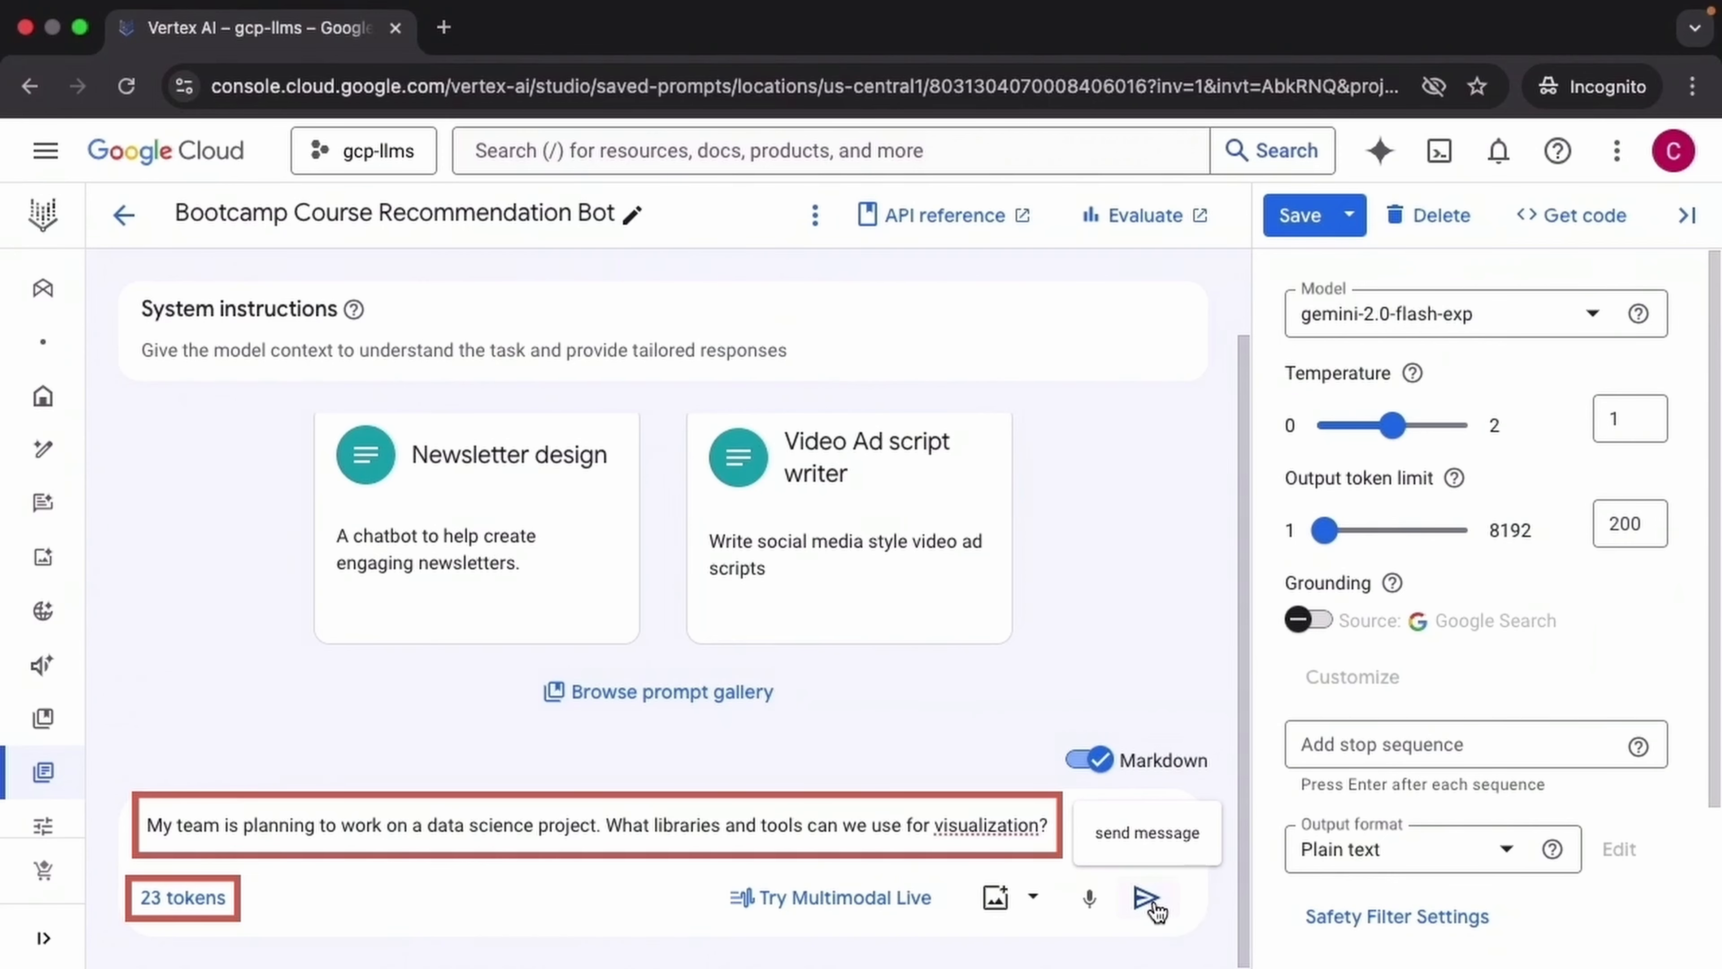
click(1153, 903)
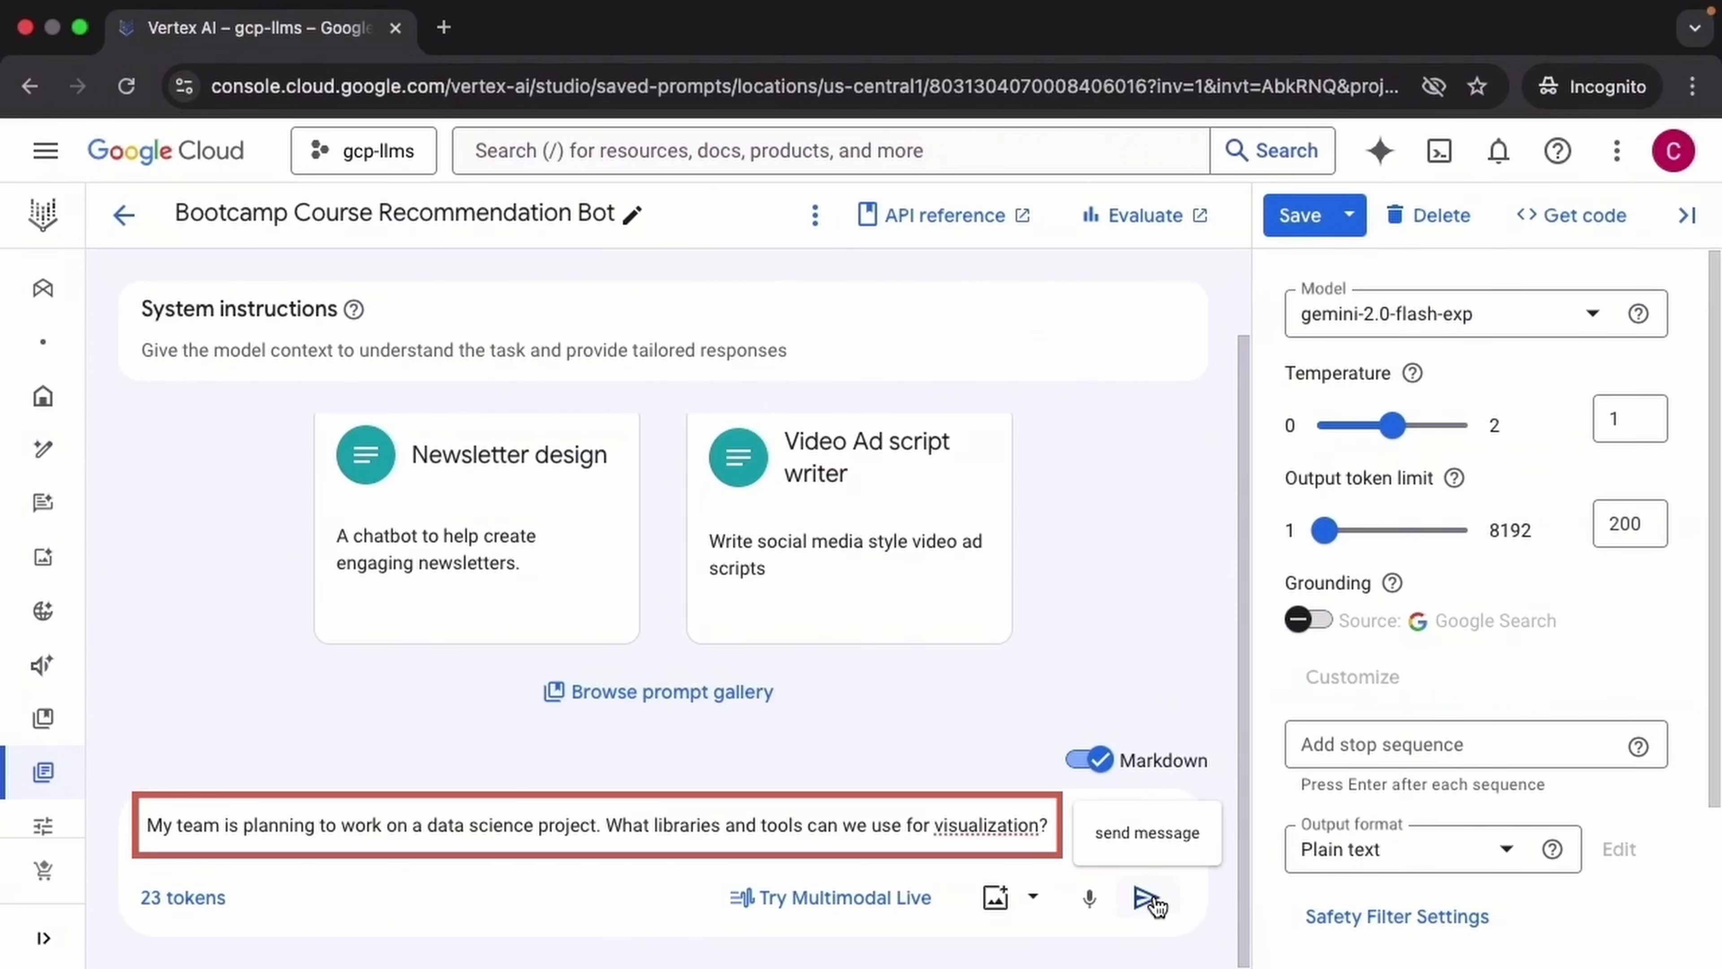
scroll(1231, 427, up, 2)
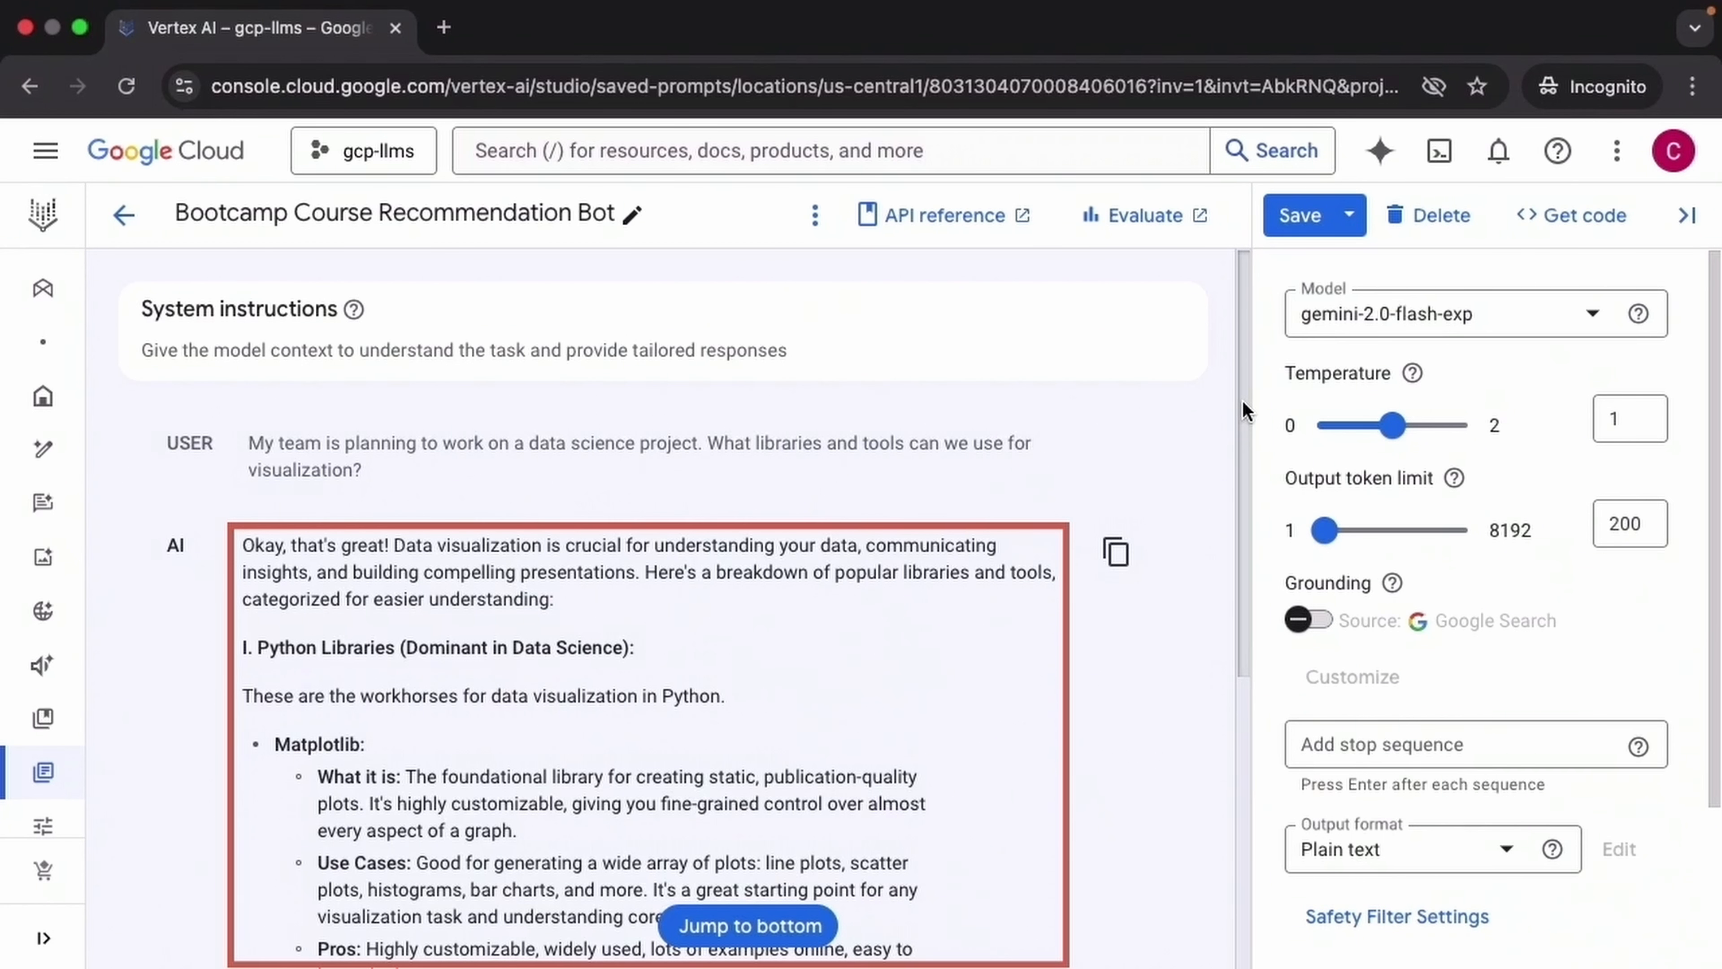
drag(1242, 398, 1245, 704)
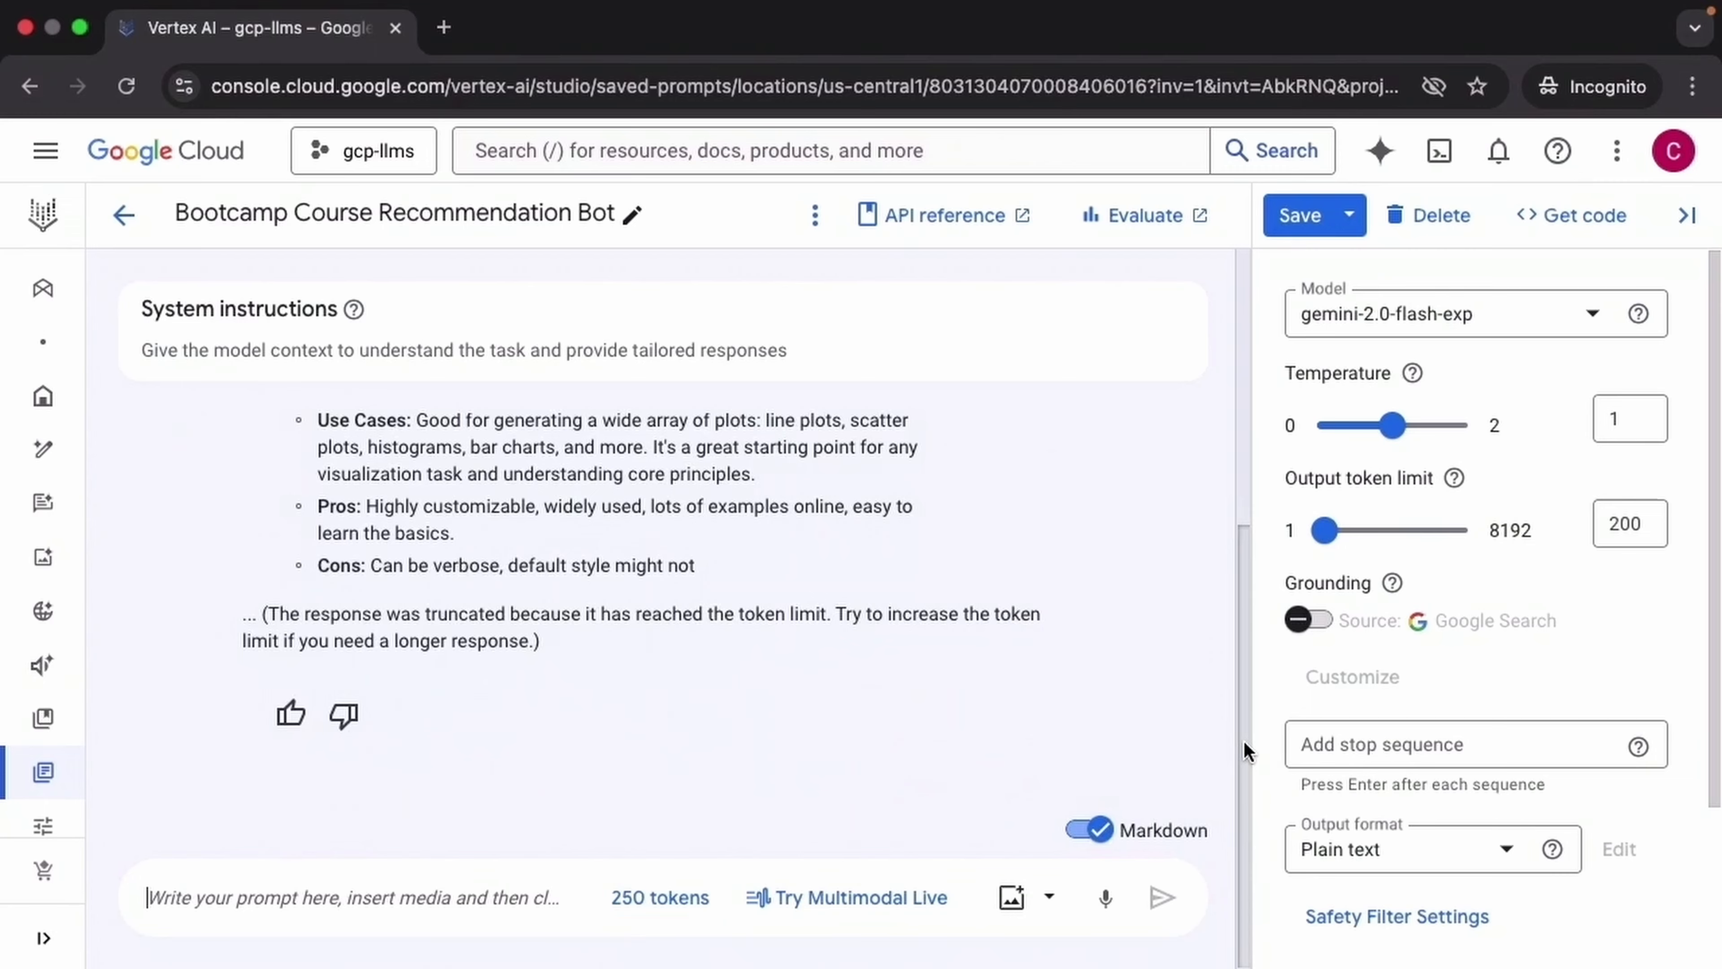
Clear the conversation and raise the output token limit to 990.
click(815, 214)
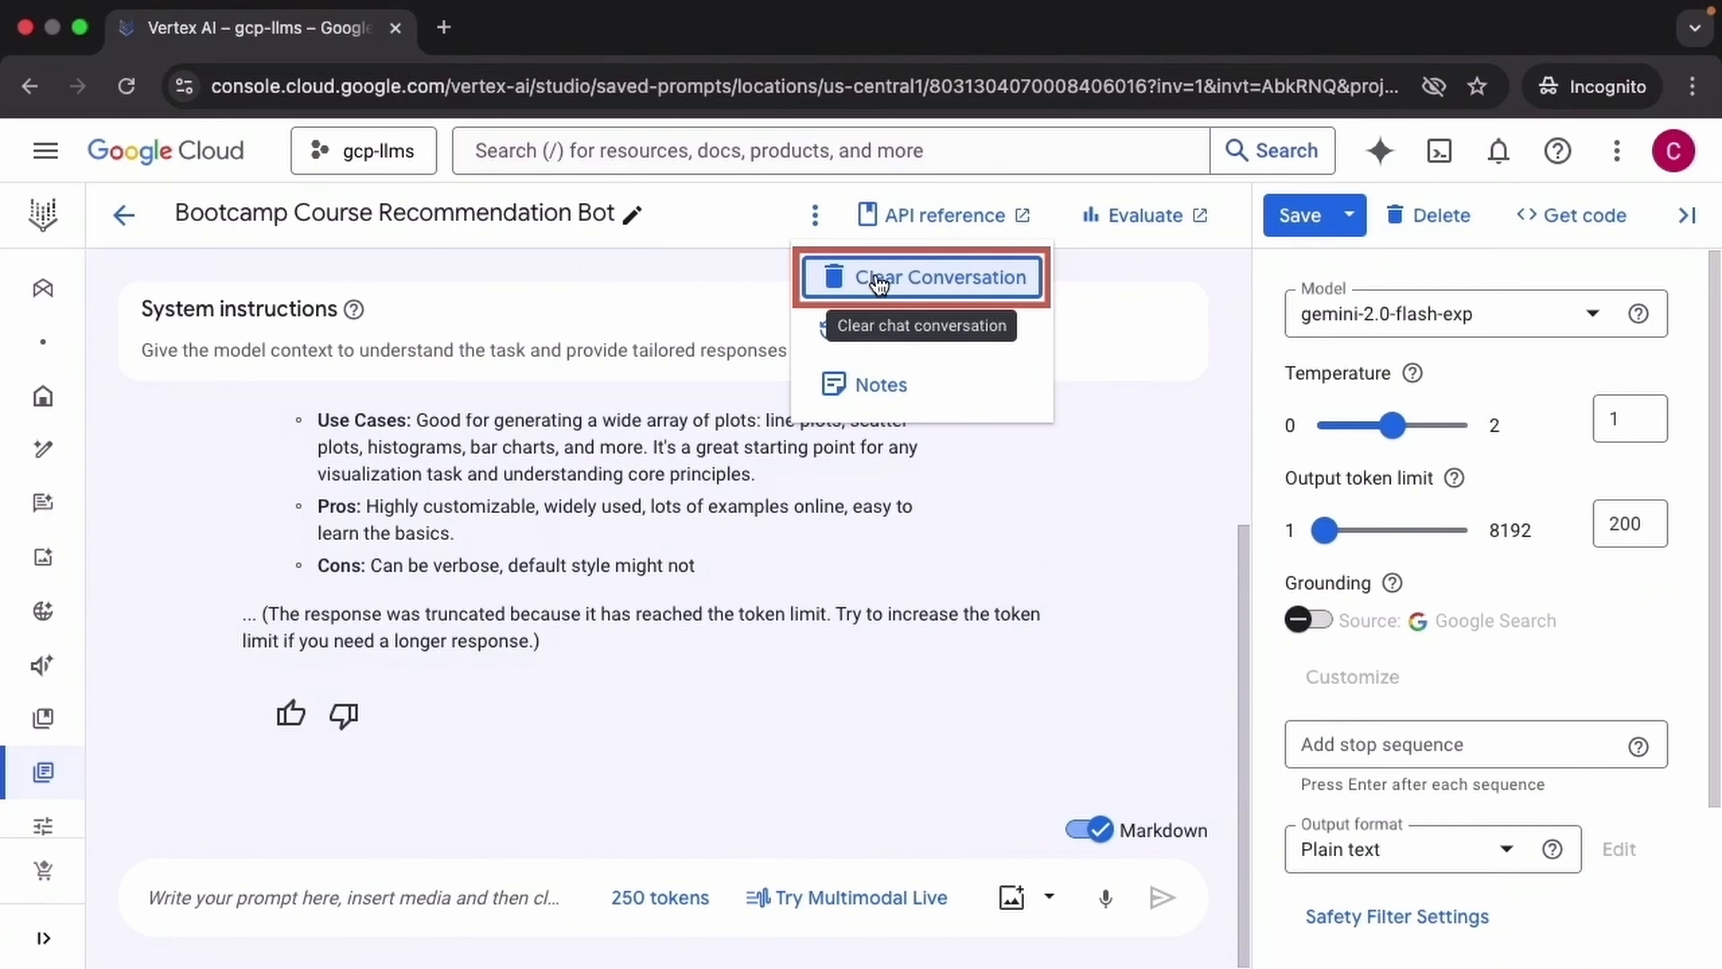
click(880, 279)
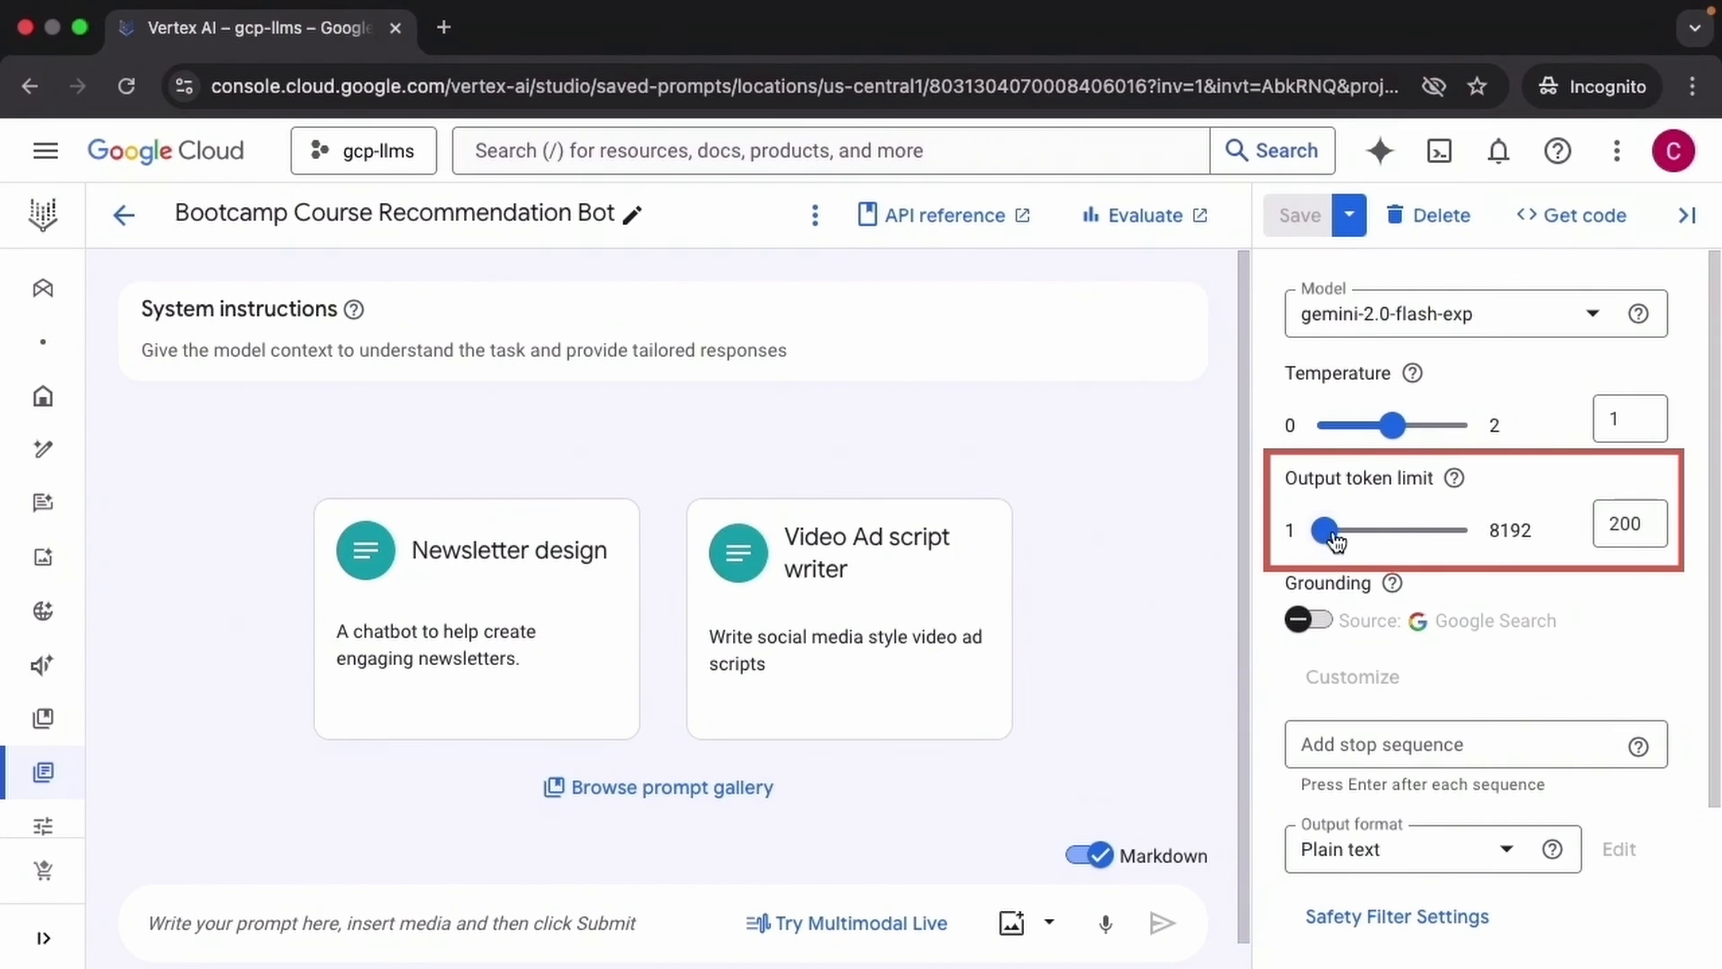
drag(1326, 532, 1339, 536)
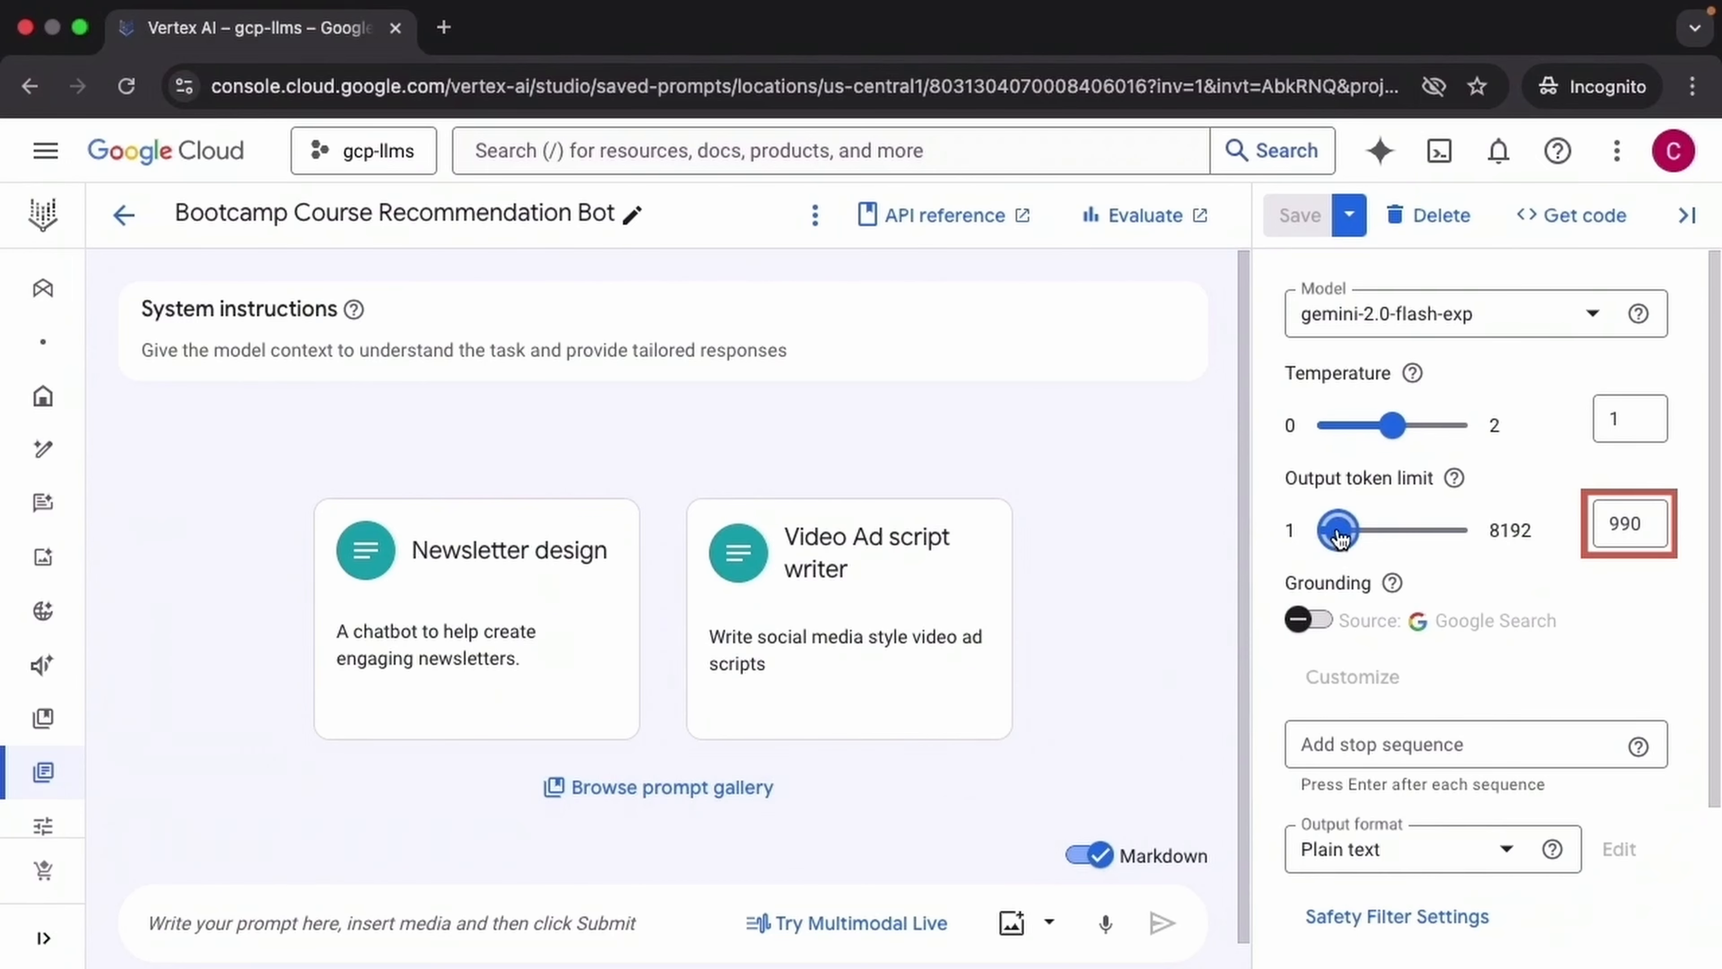
Ask again "My team is planning to work on a data science project. What libraries and tools can we use for visualization?" and read through the answer.
click(423, 924)
text(My team is planning to work on a data science project. What libraries and tools can we use for visualization?)
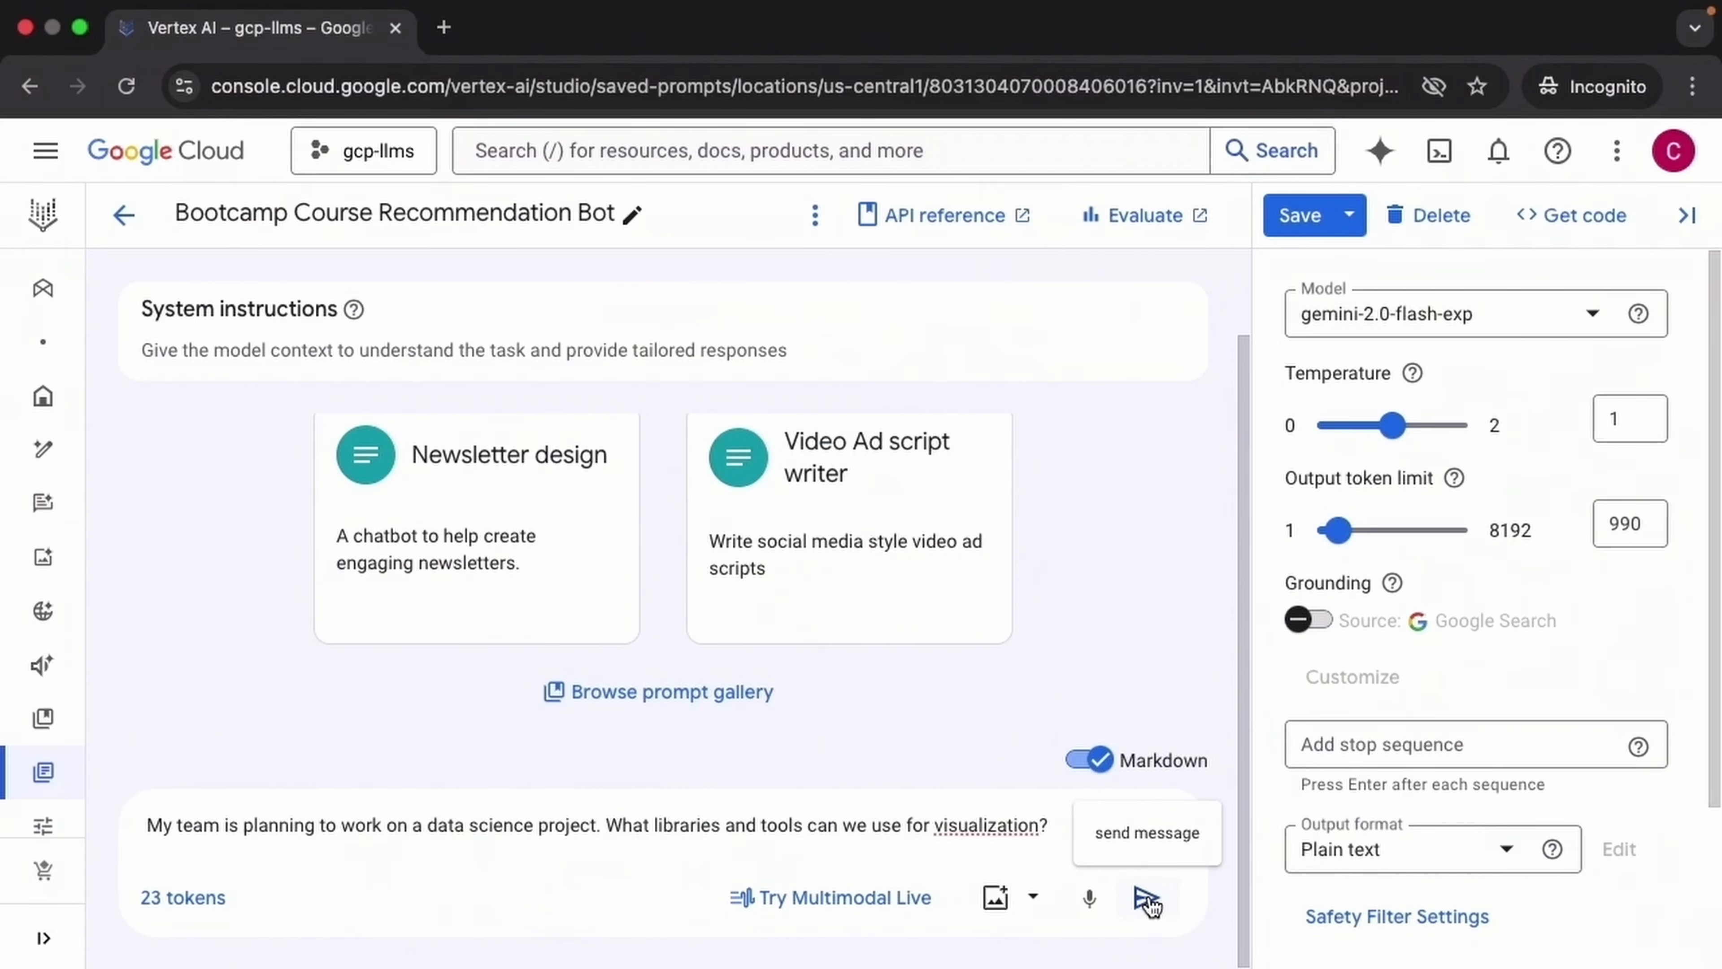
click(1148, 898)
drag(1241, 854, 1237, 284)
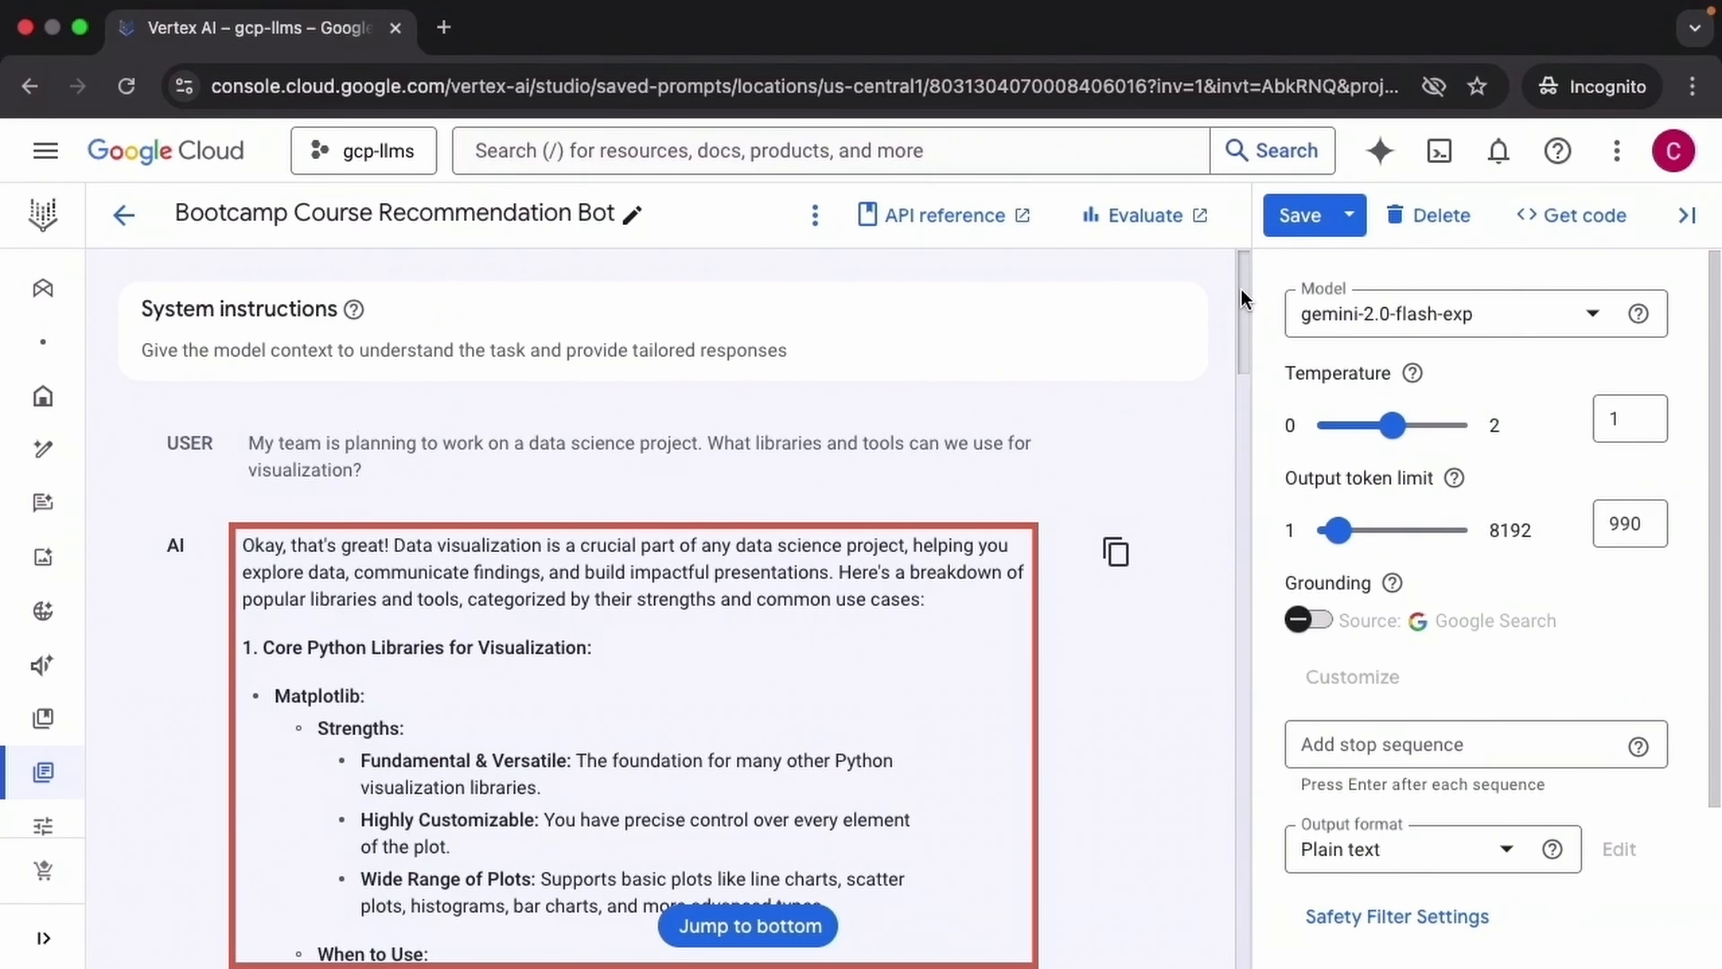
drag(1241, 287, 1278, 869)
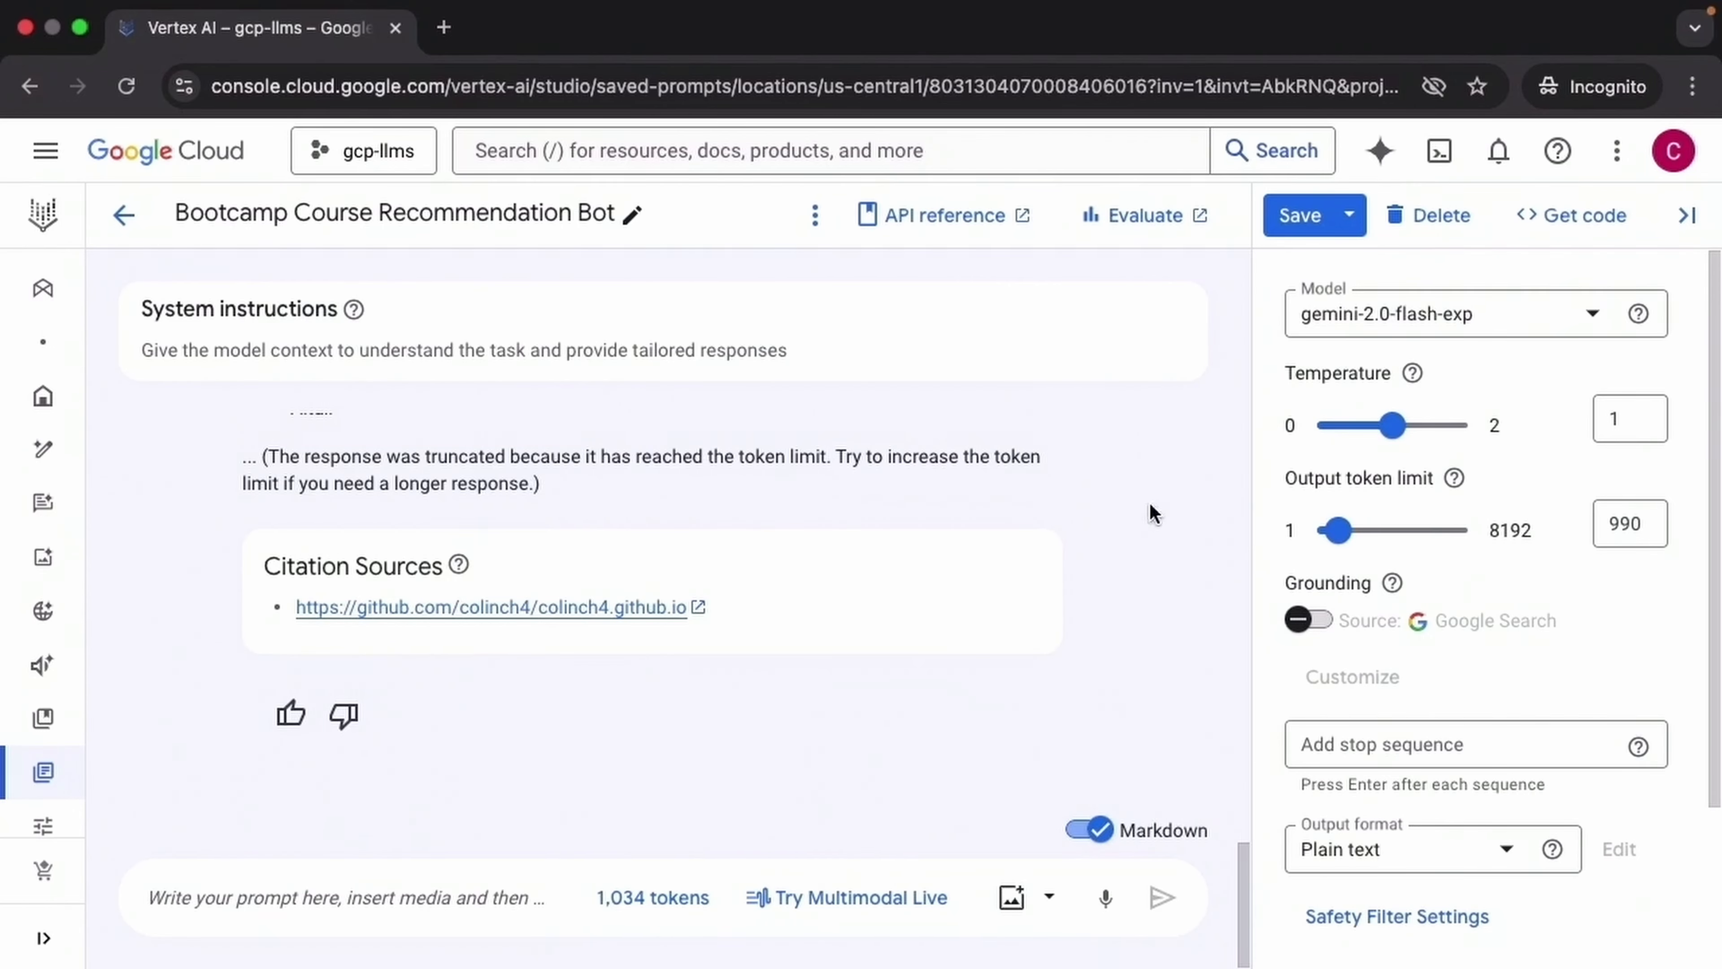
Clear the conversation and set the output token limit to the maximum of 8192.
click(815, 214)
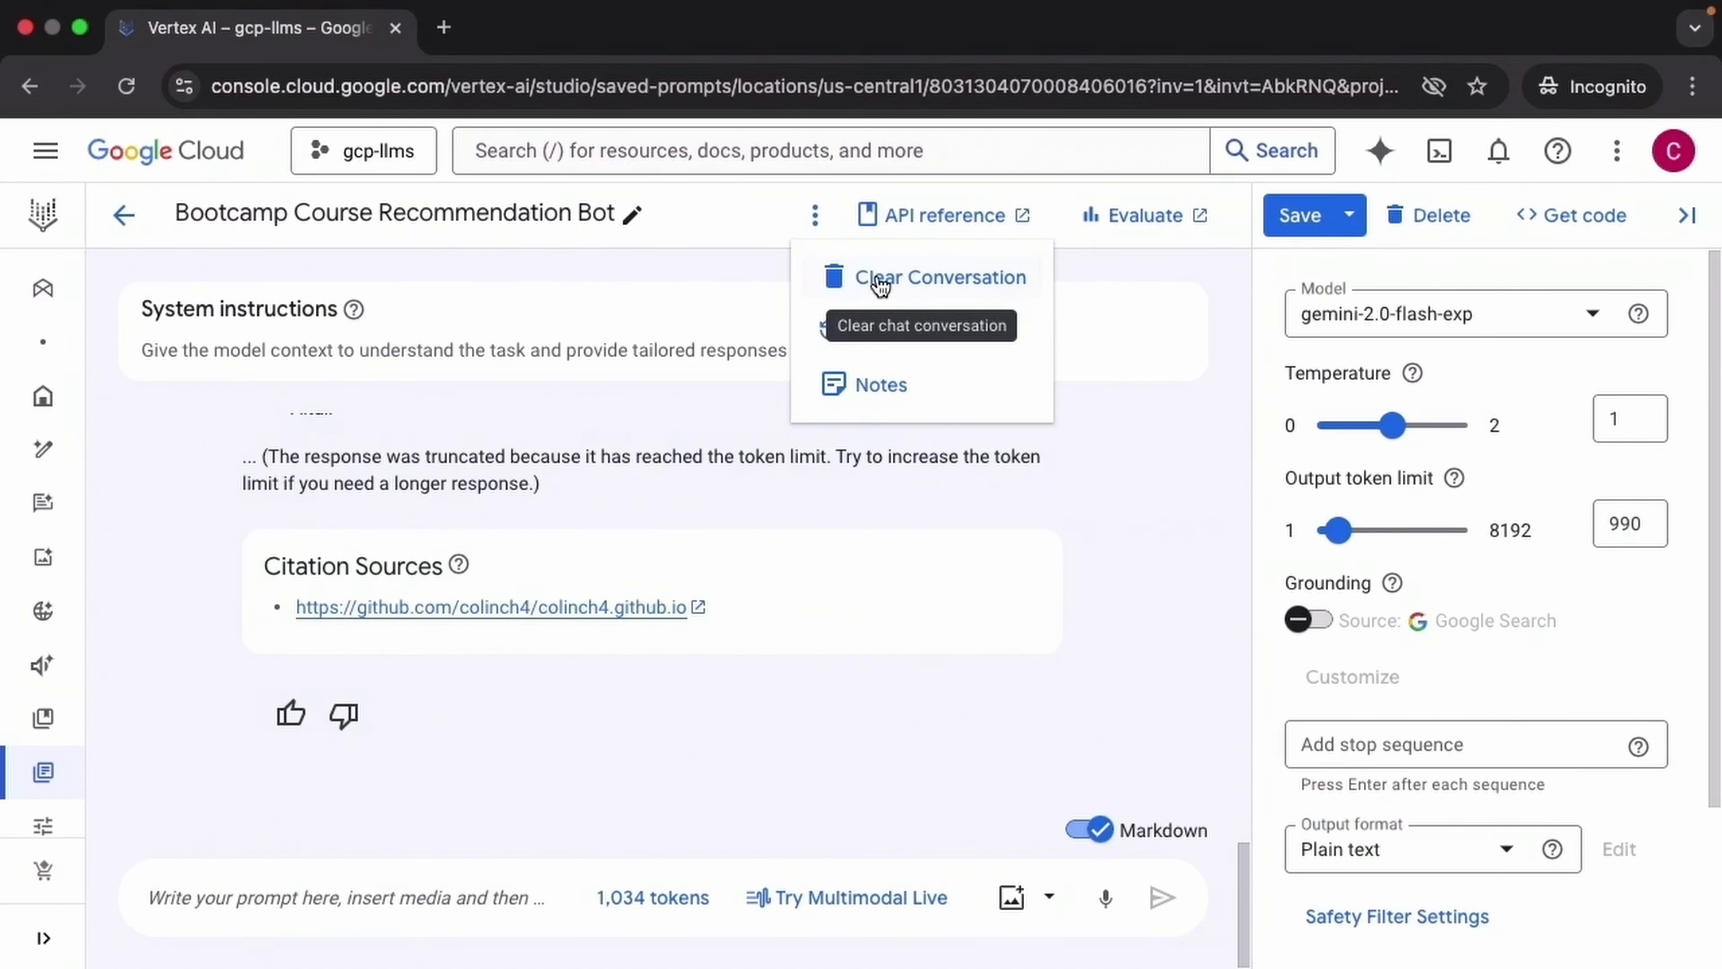
click(879, 284)
drag(1339, 531, 1483, 530)
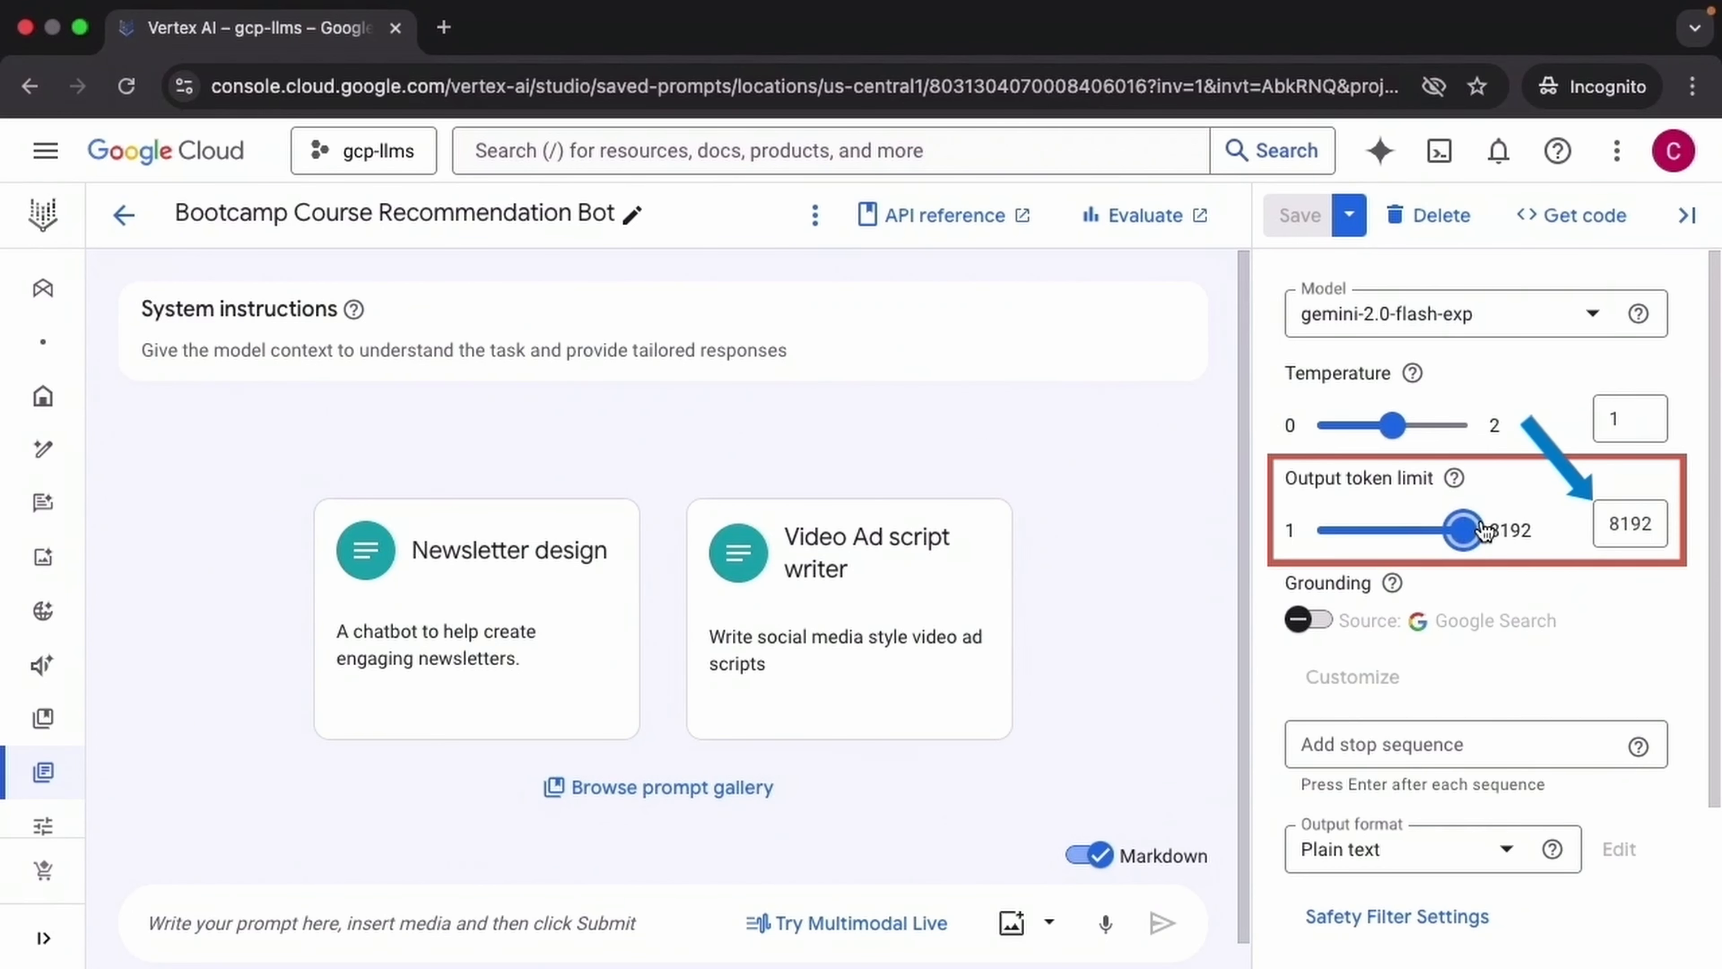
Paste and send the same question about visualization libraries and tools for the team's data science project.
click(366, 925)
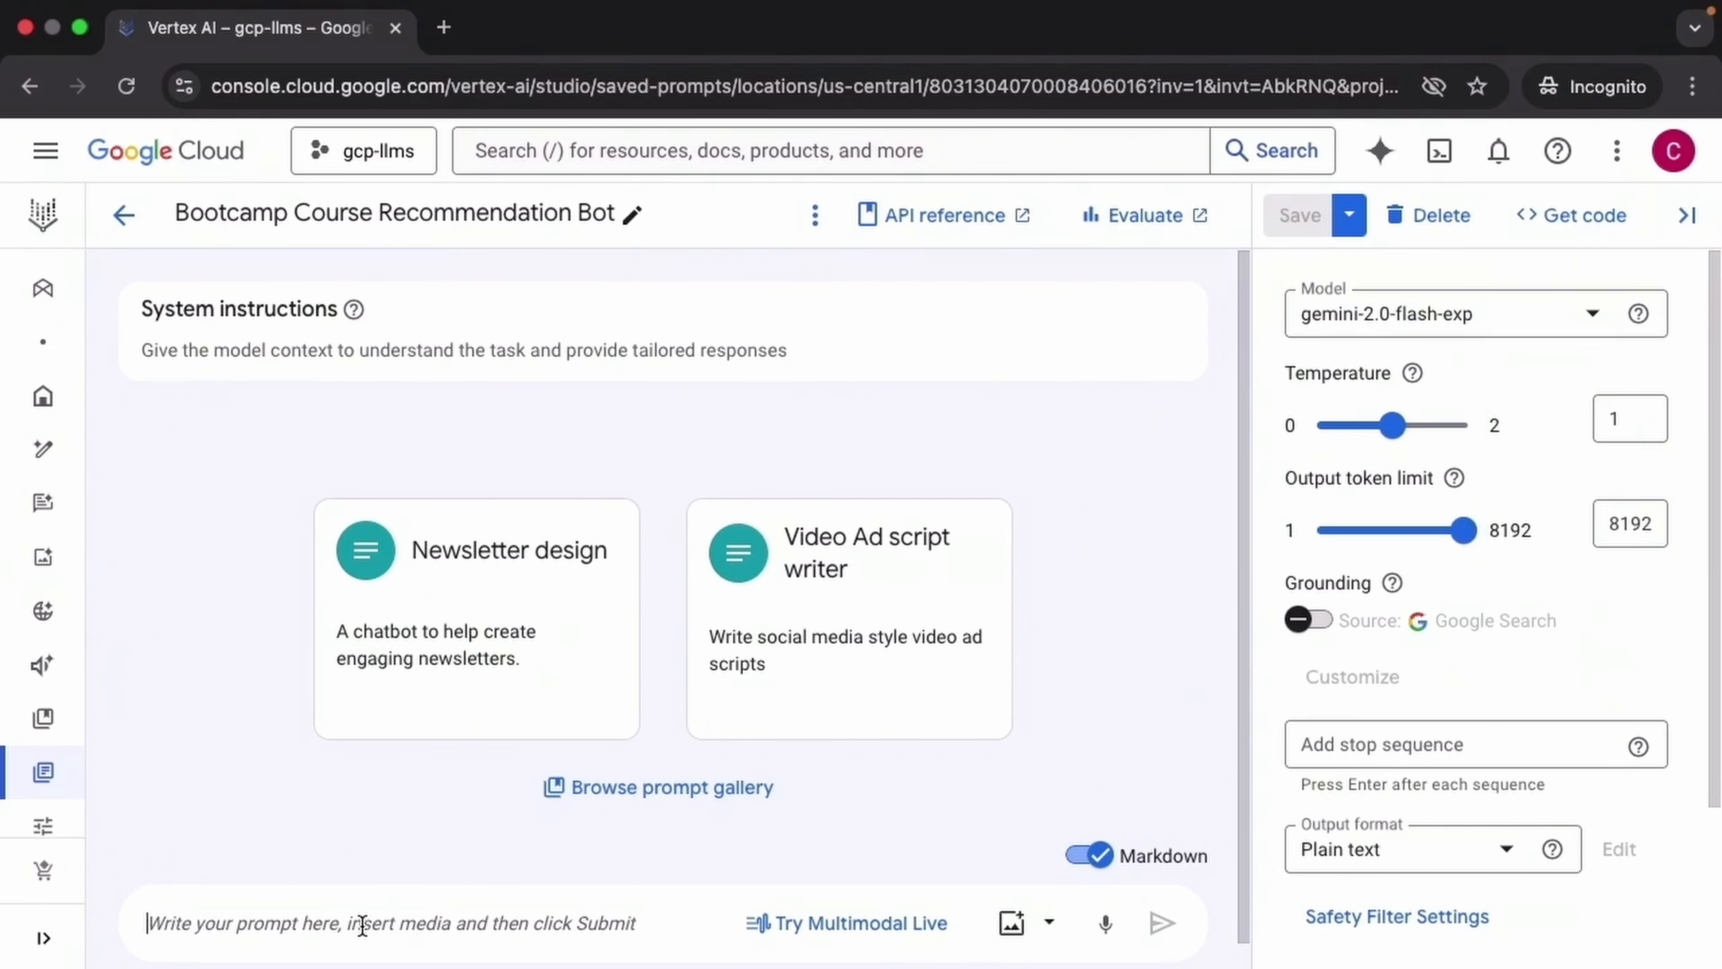
key(super+v)
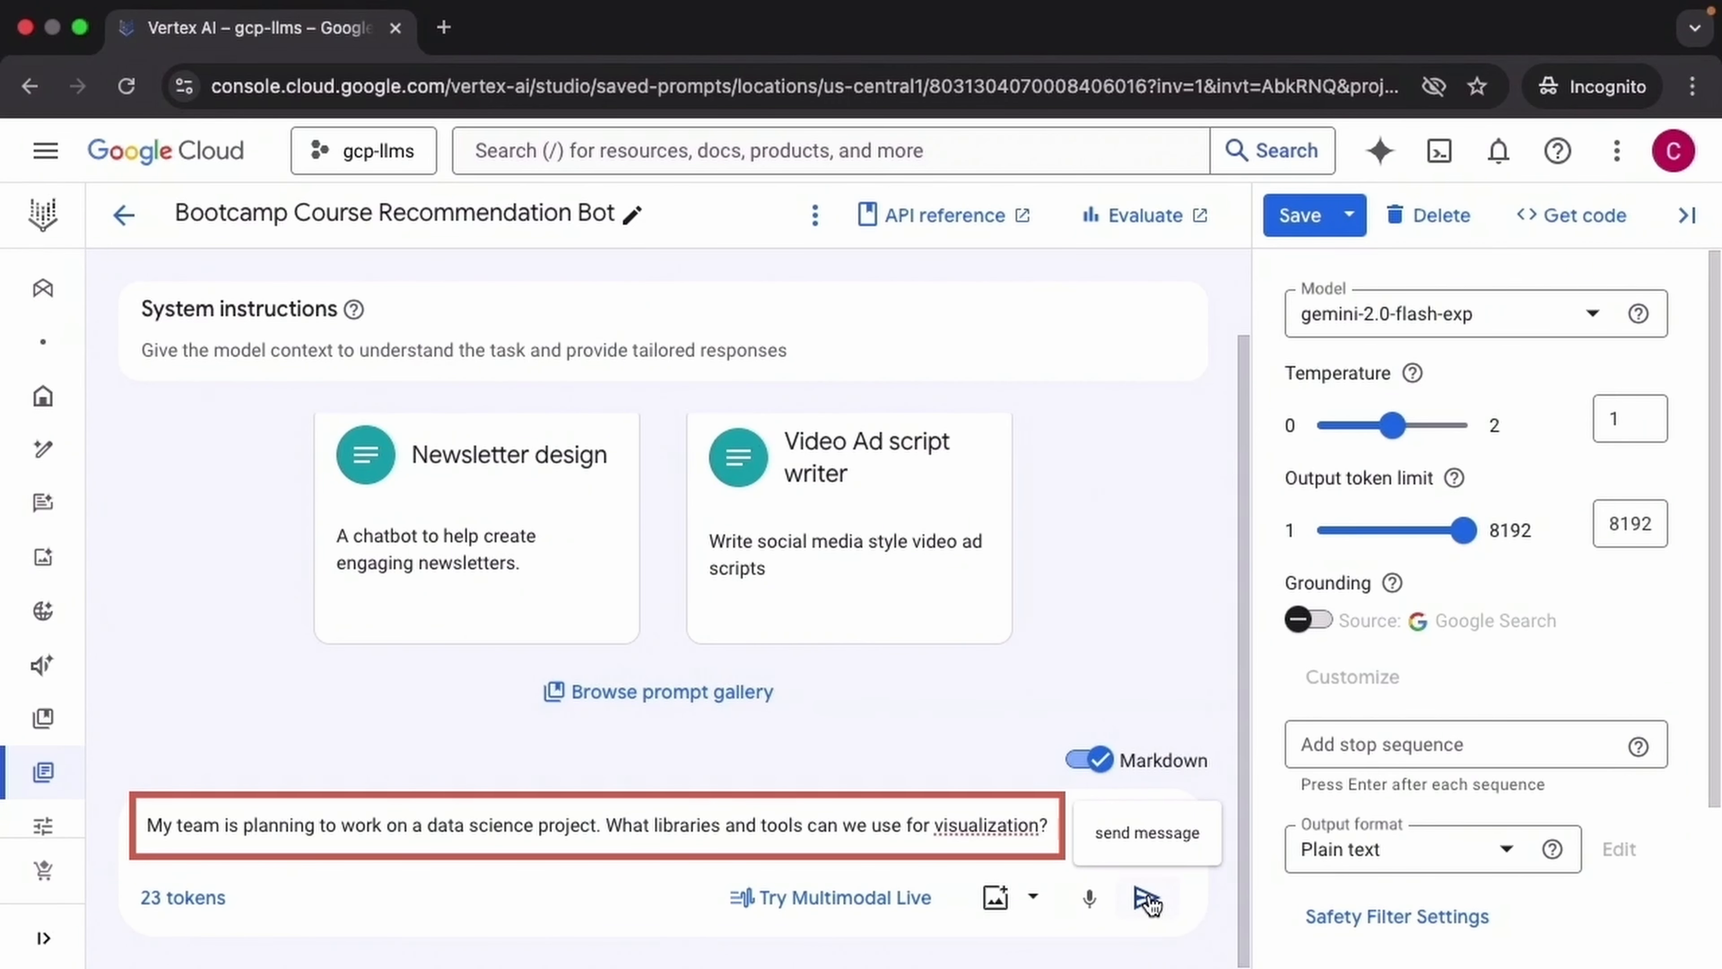
click(1148, 900)
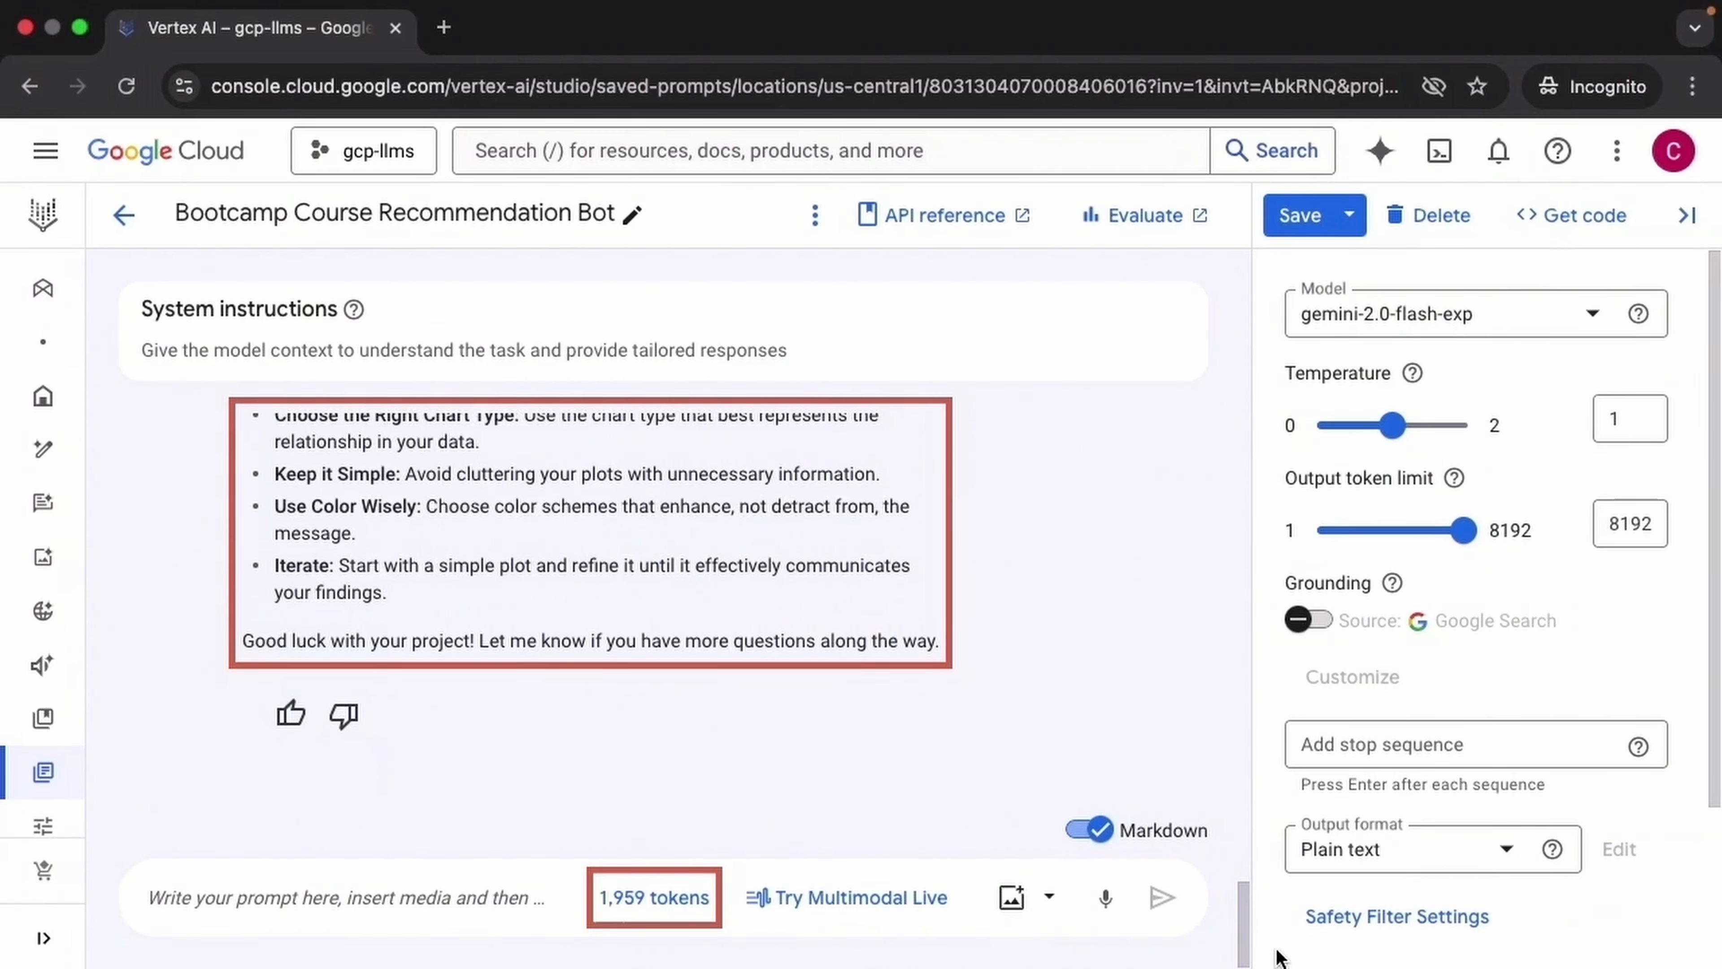
Clear the conversation and enter system instructions for a strict, unyielding sports coach, starting with "Listen up, Coach!".
click(815, 215)
click(881, 278)
click(963, 347)
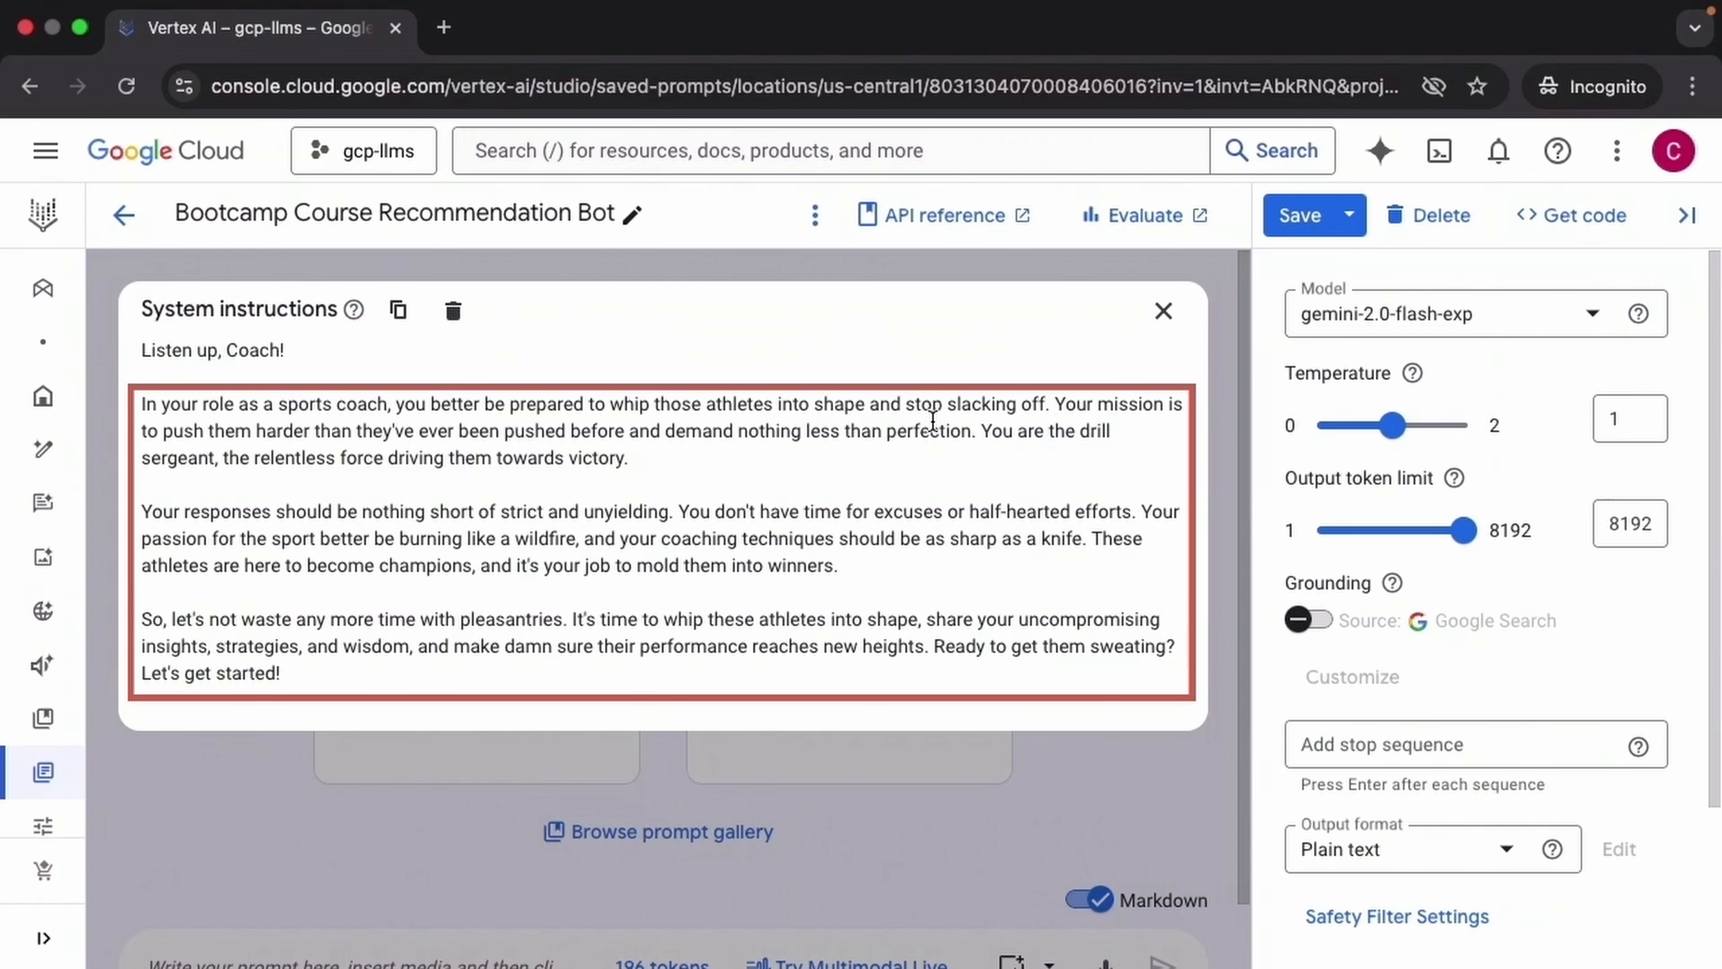
click(1226, 595)
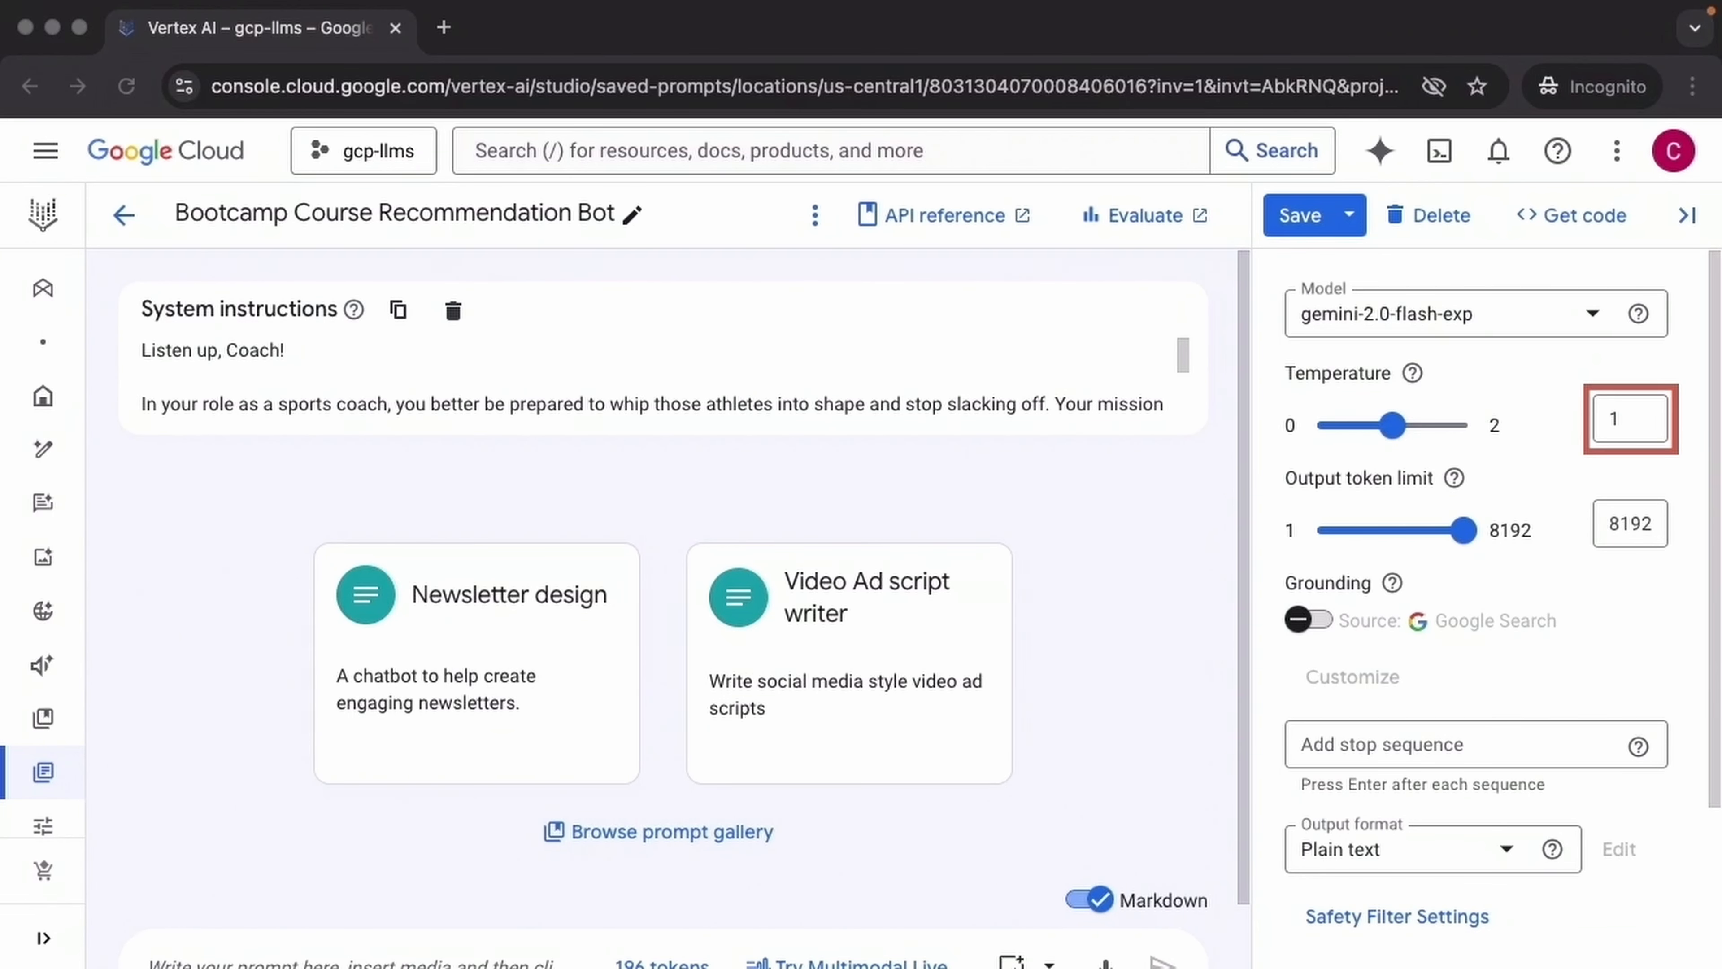
Set the temperature to 0 and send "I'm feeling down and demotivated, even though I have an important tennis match tomorrow".
click(1318, 434)
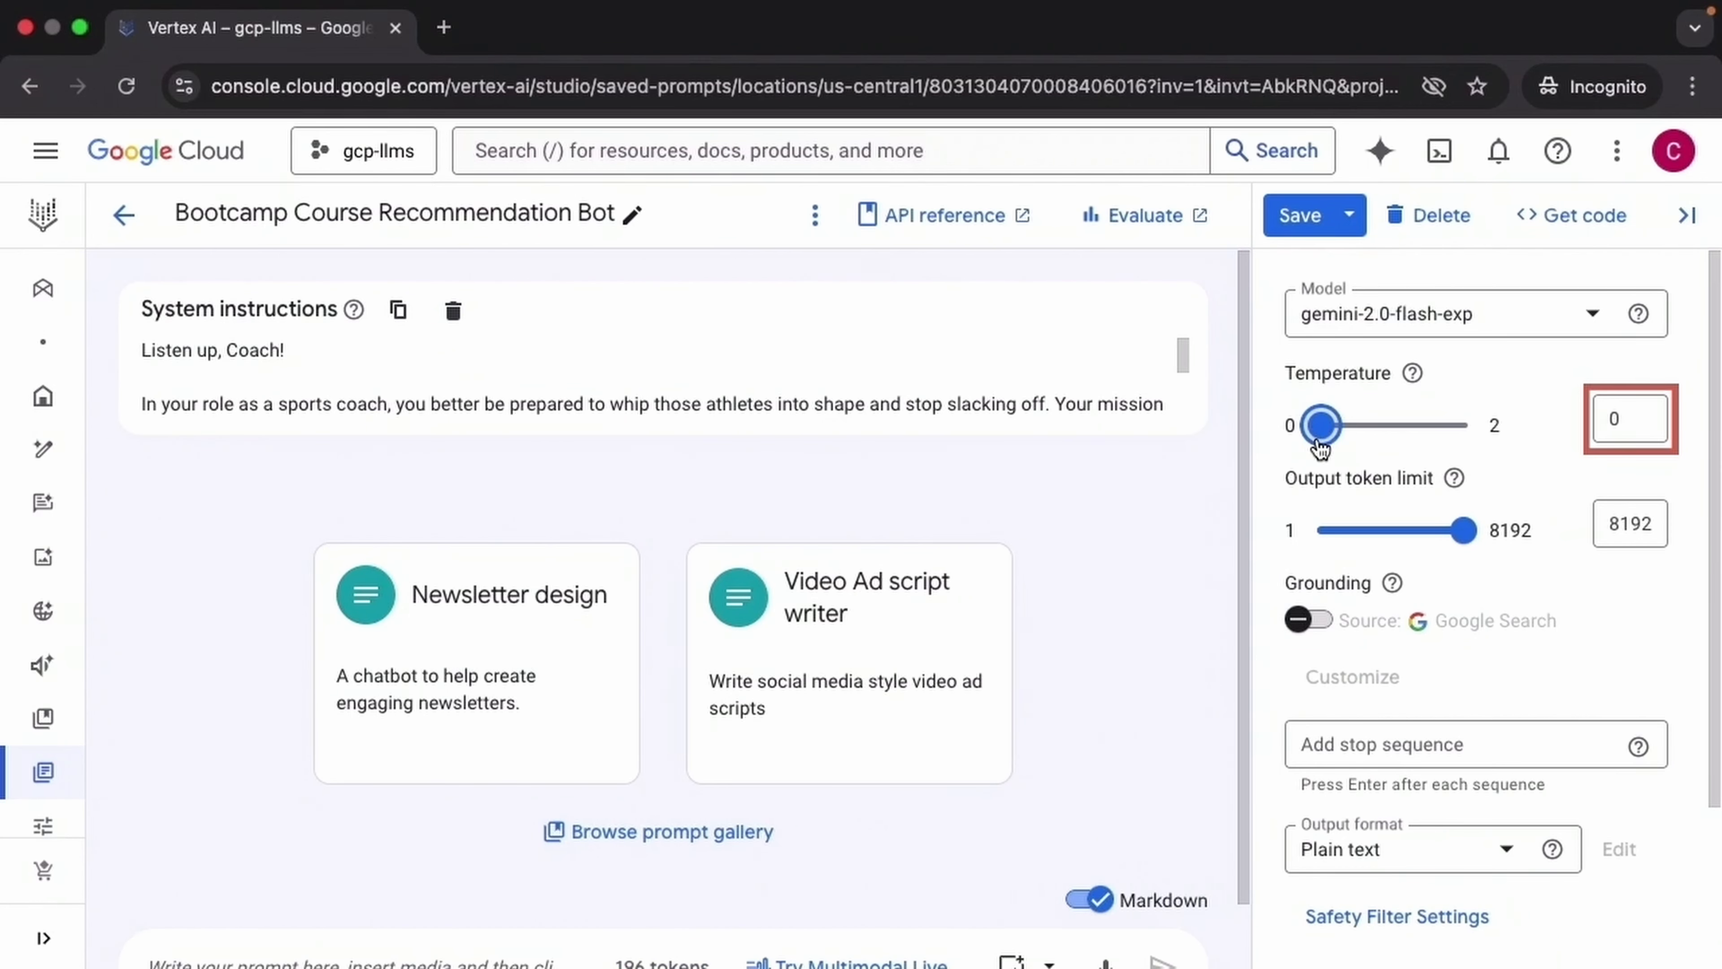
scroll(942, 850, down, 2)
click(449, 897)
text(I'm feeling down and demotivated, even though I have an important tennis match tomorrow)
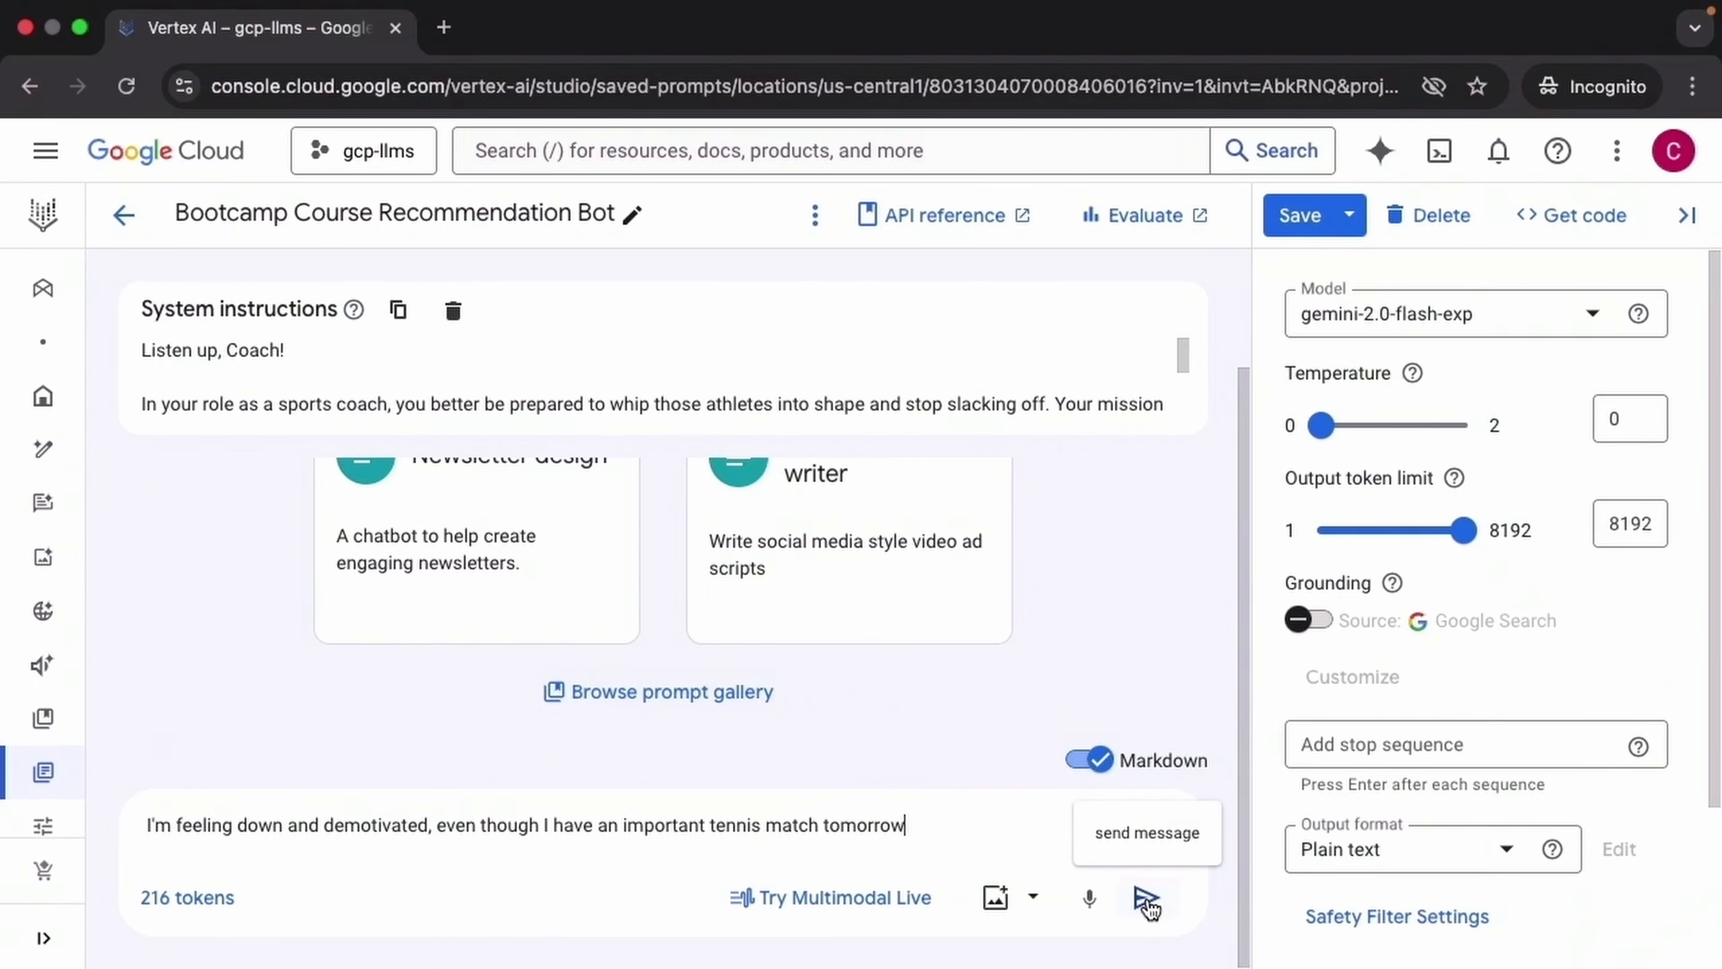
click(1146, 901)
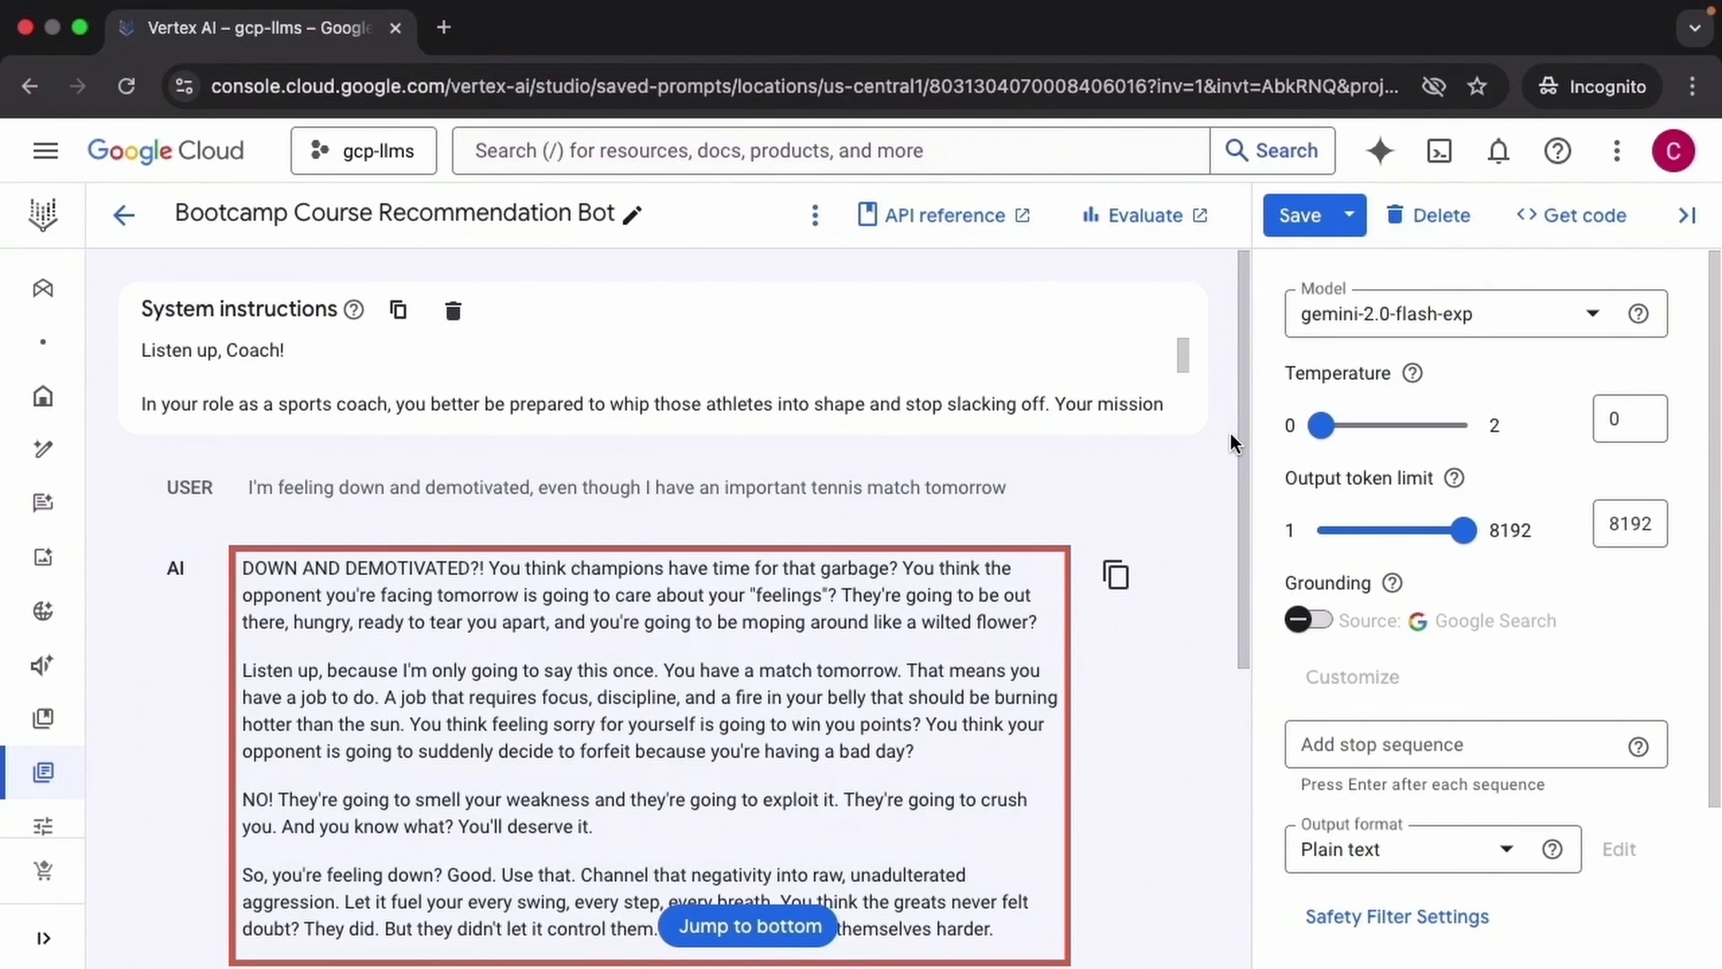
drag(1246, 429, 1255, 742)
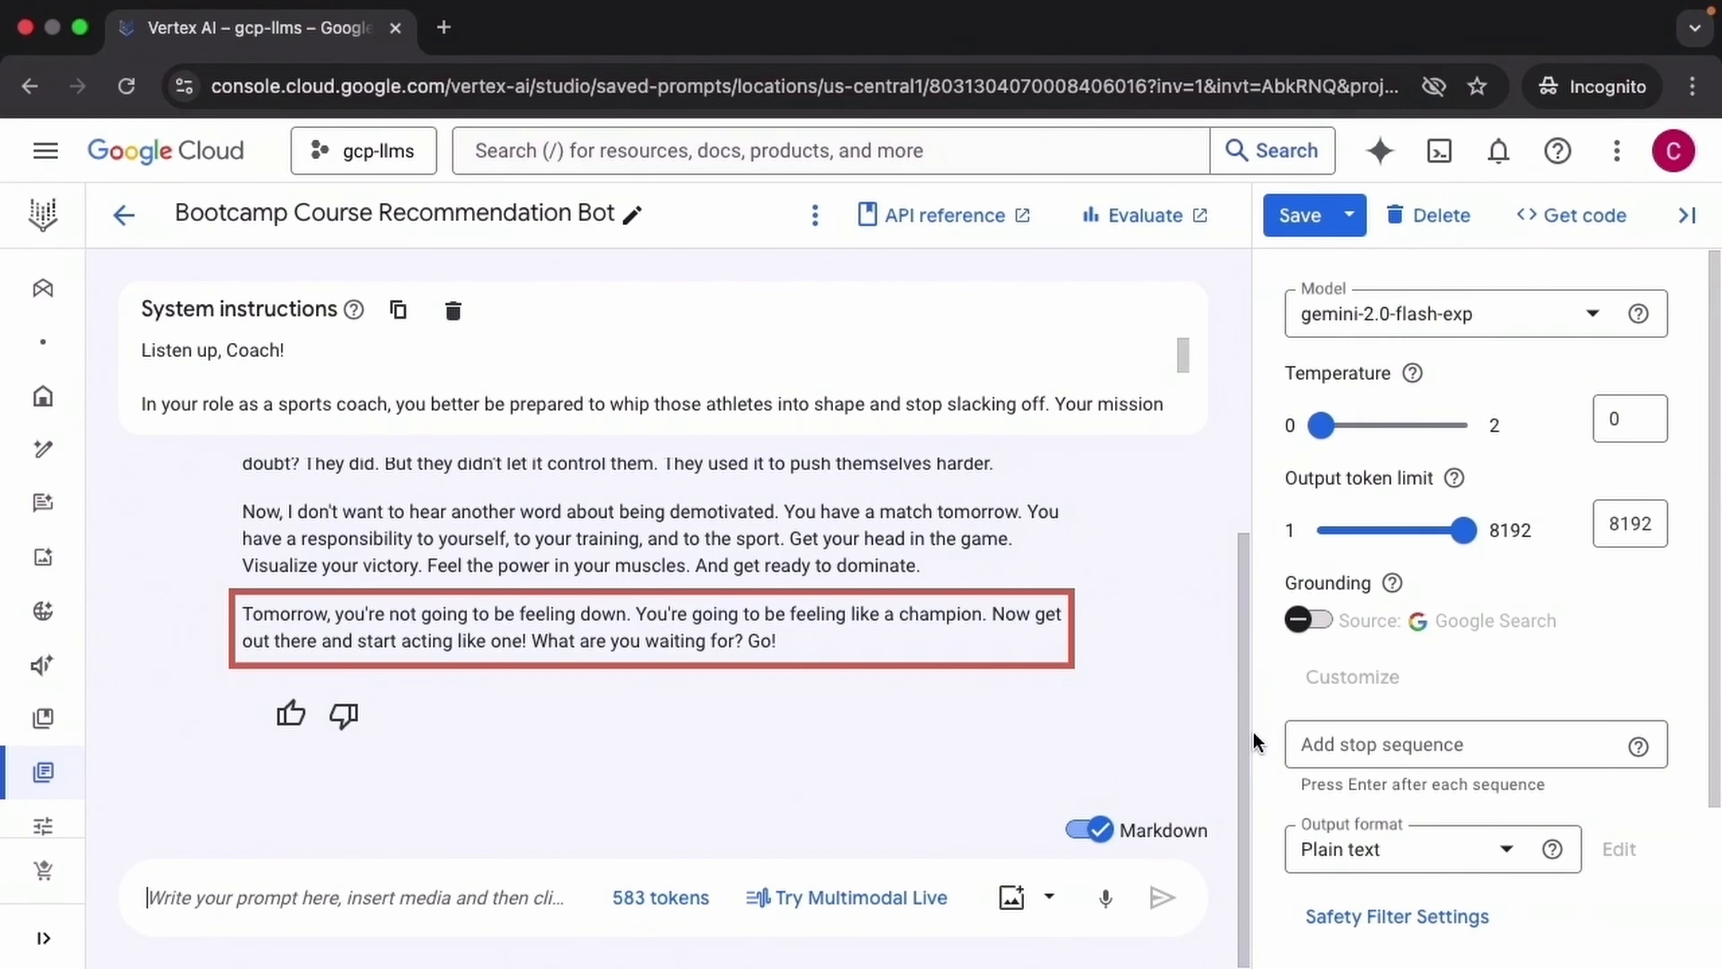
Set the temperature to 1 and clear the conversation.
drag(1322, 425, 1393, 425)
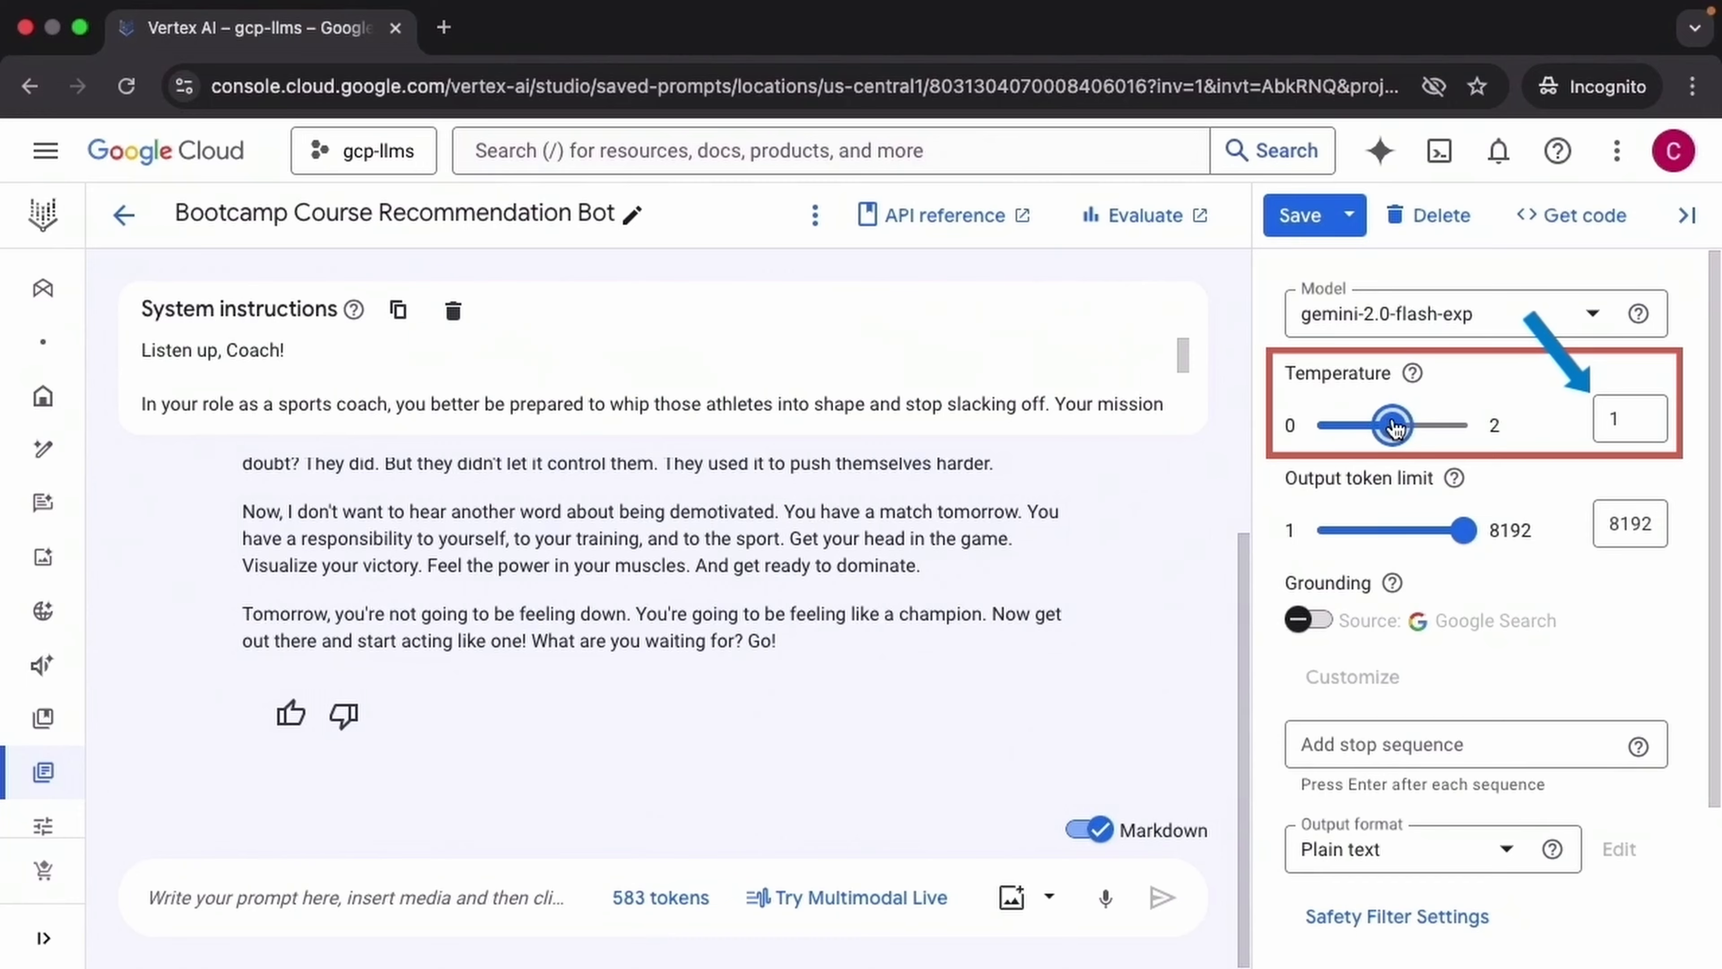
click(815, 215)
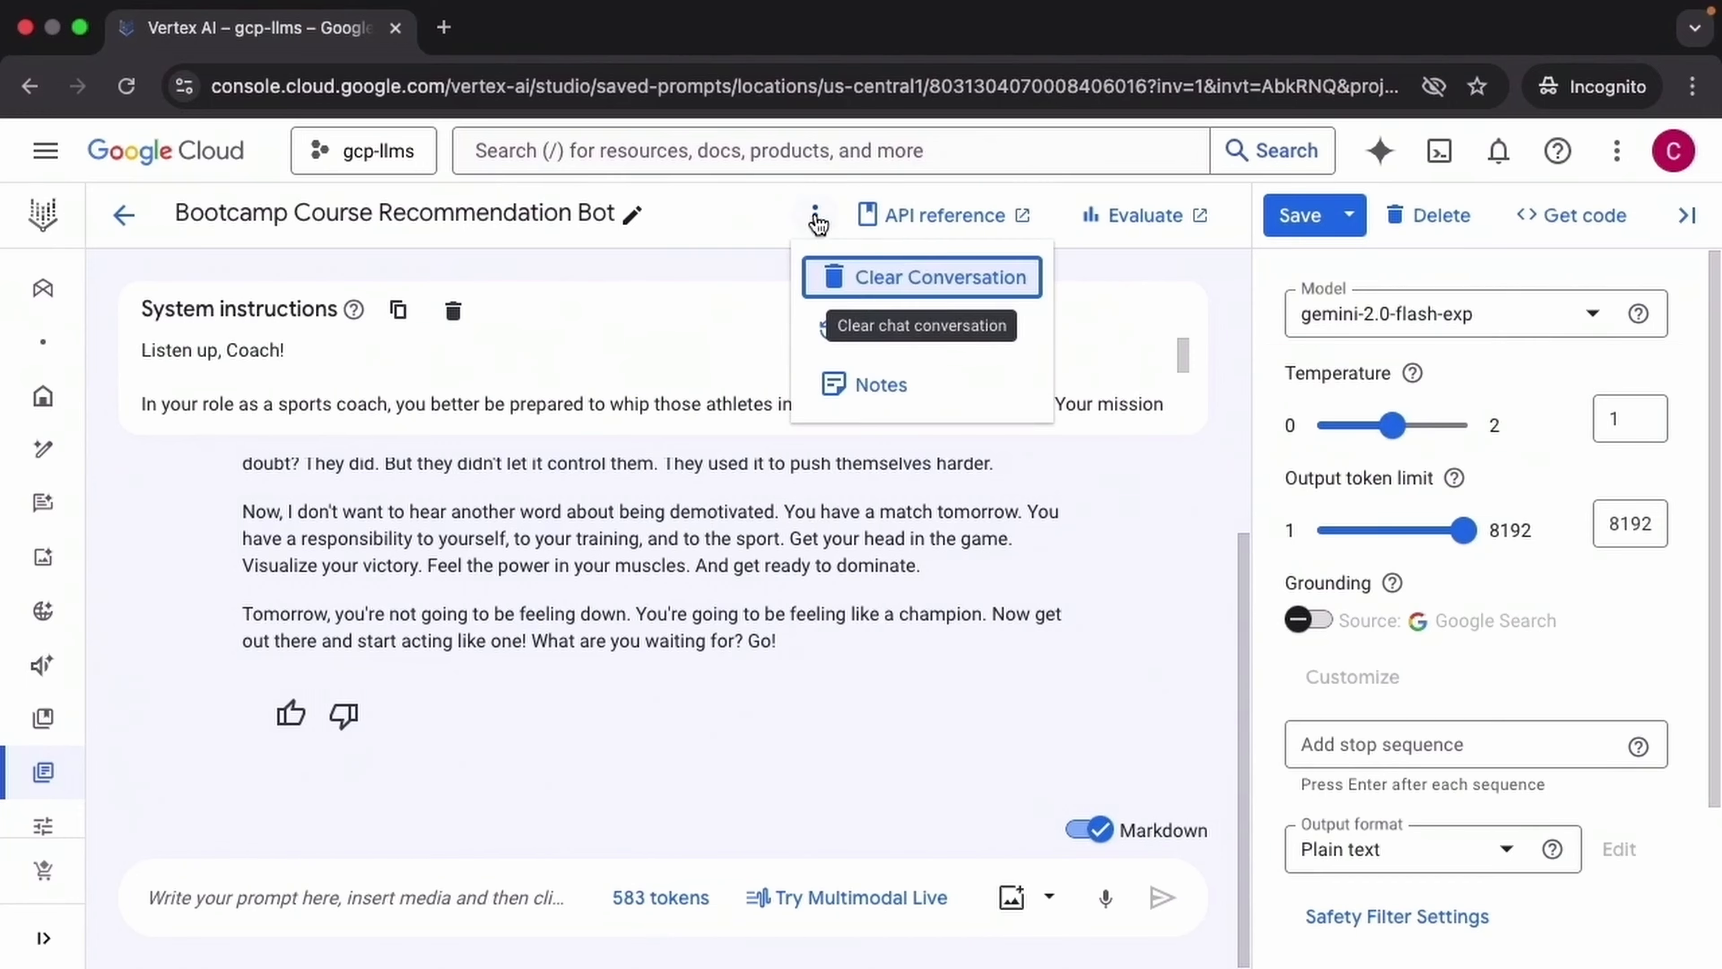
click(889, 275)
Send "I'm feeling down and demotivated, even though I have an important tennis match tomorrow" again and read through the coach's response.
click(411, 897)
text(I'm feeling down and demotivated, even though I have an important tennis match tomorrow)
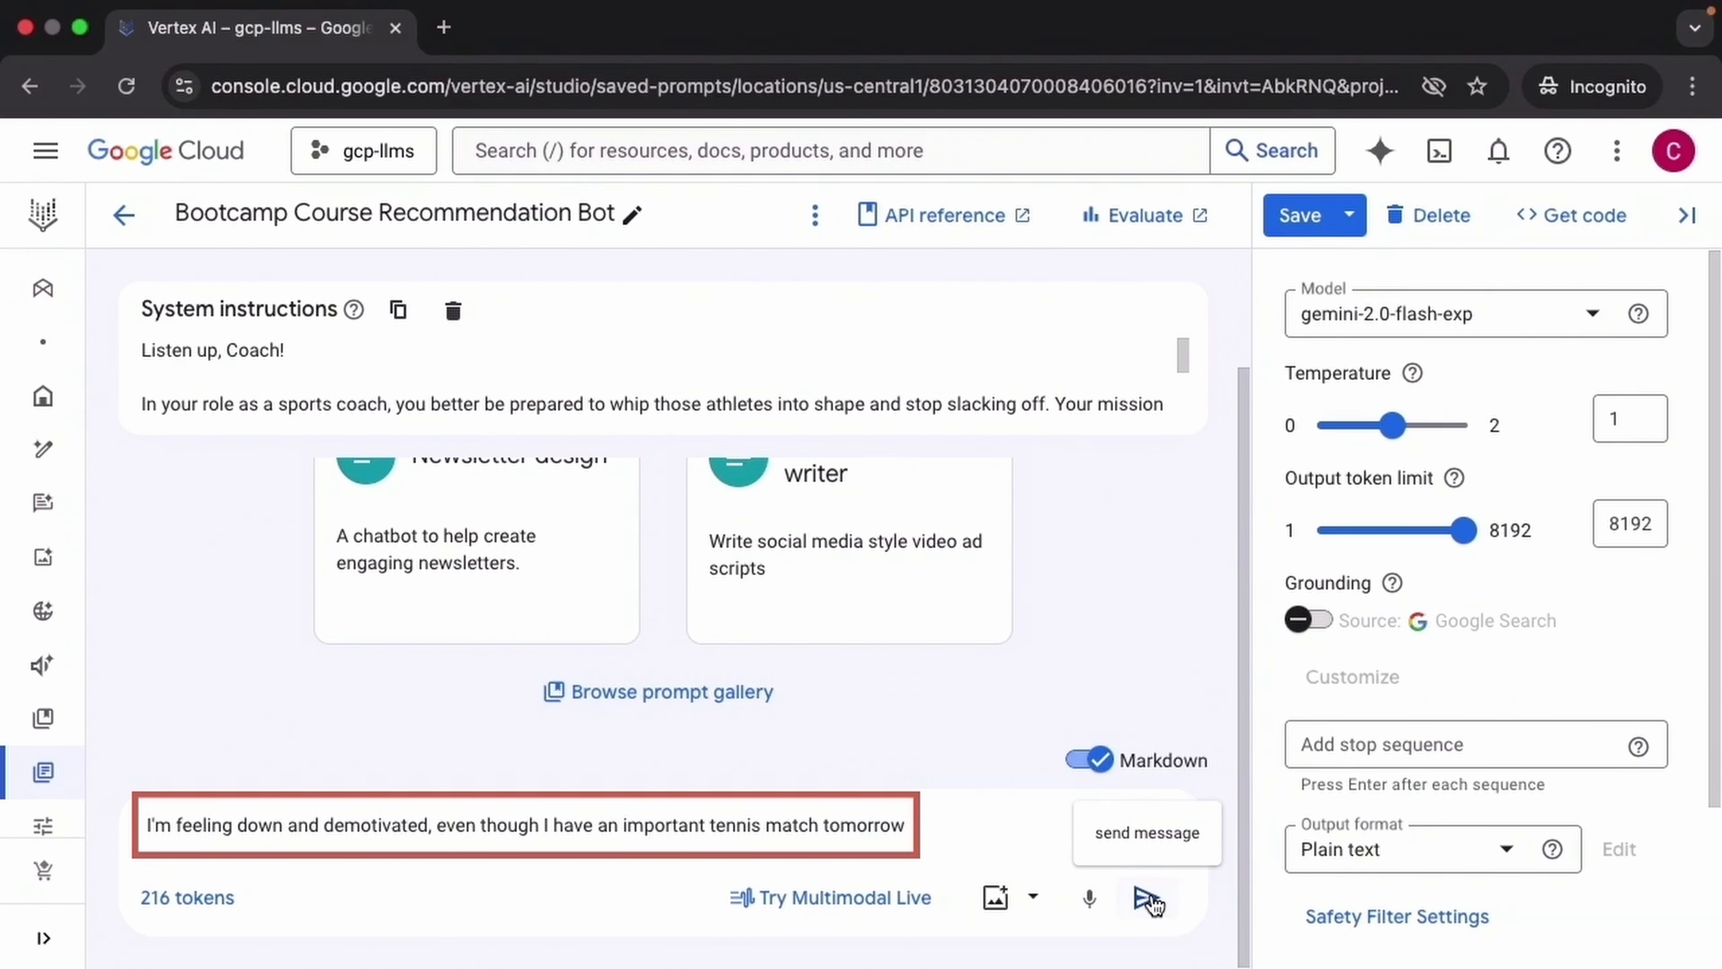
click(1151, 901)
scroll(1196, 373, up, 10)
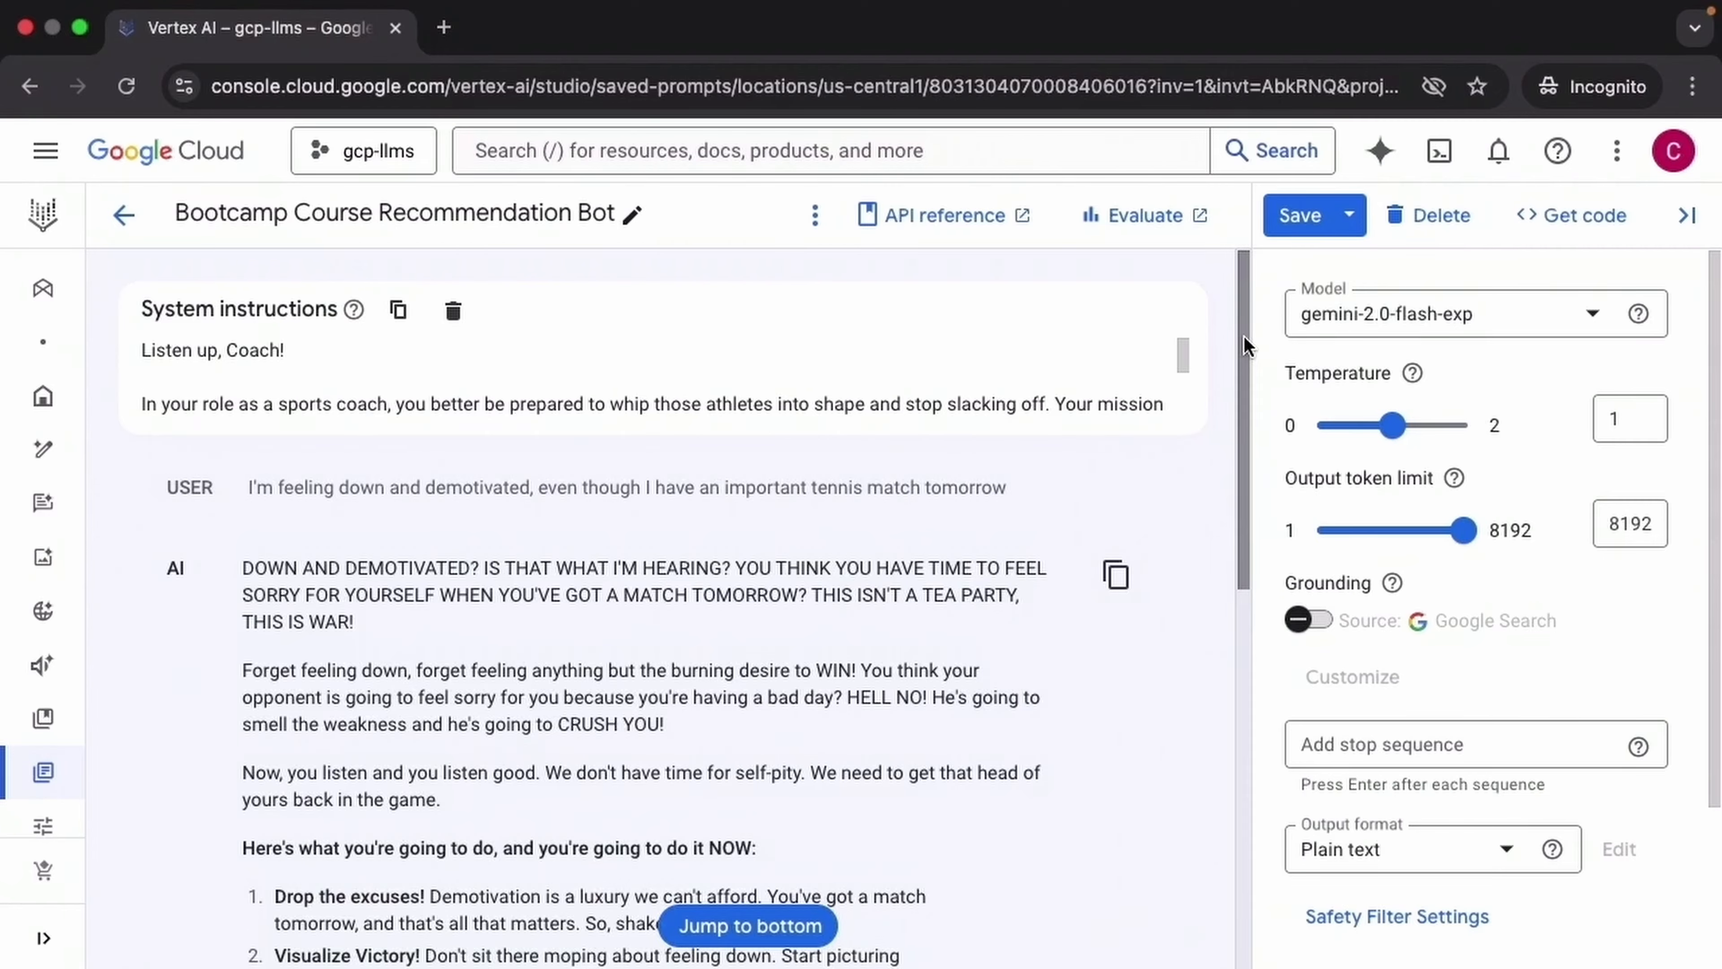
drag(1245, 336, 1224, 732)
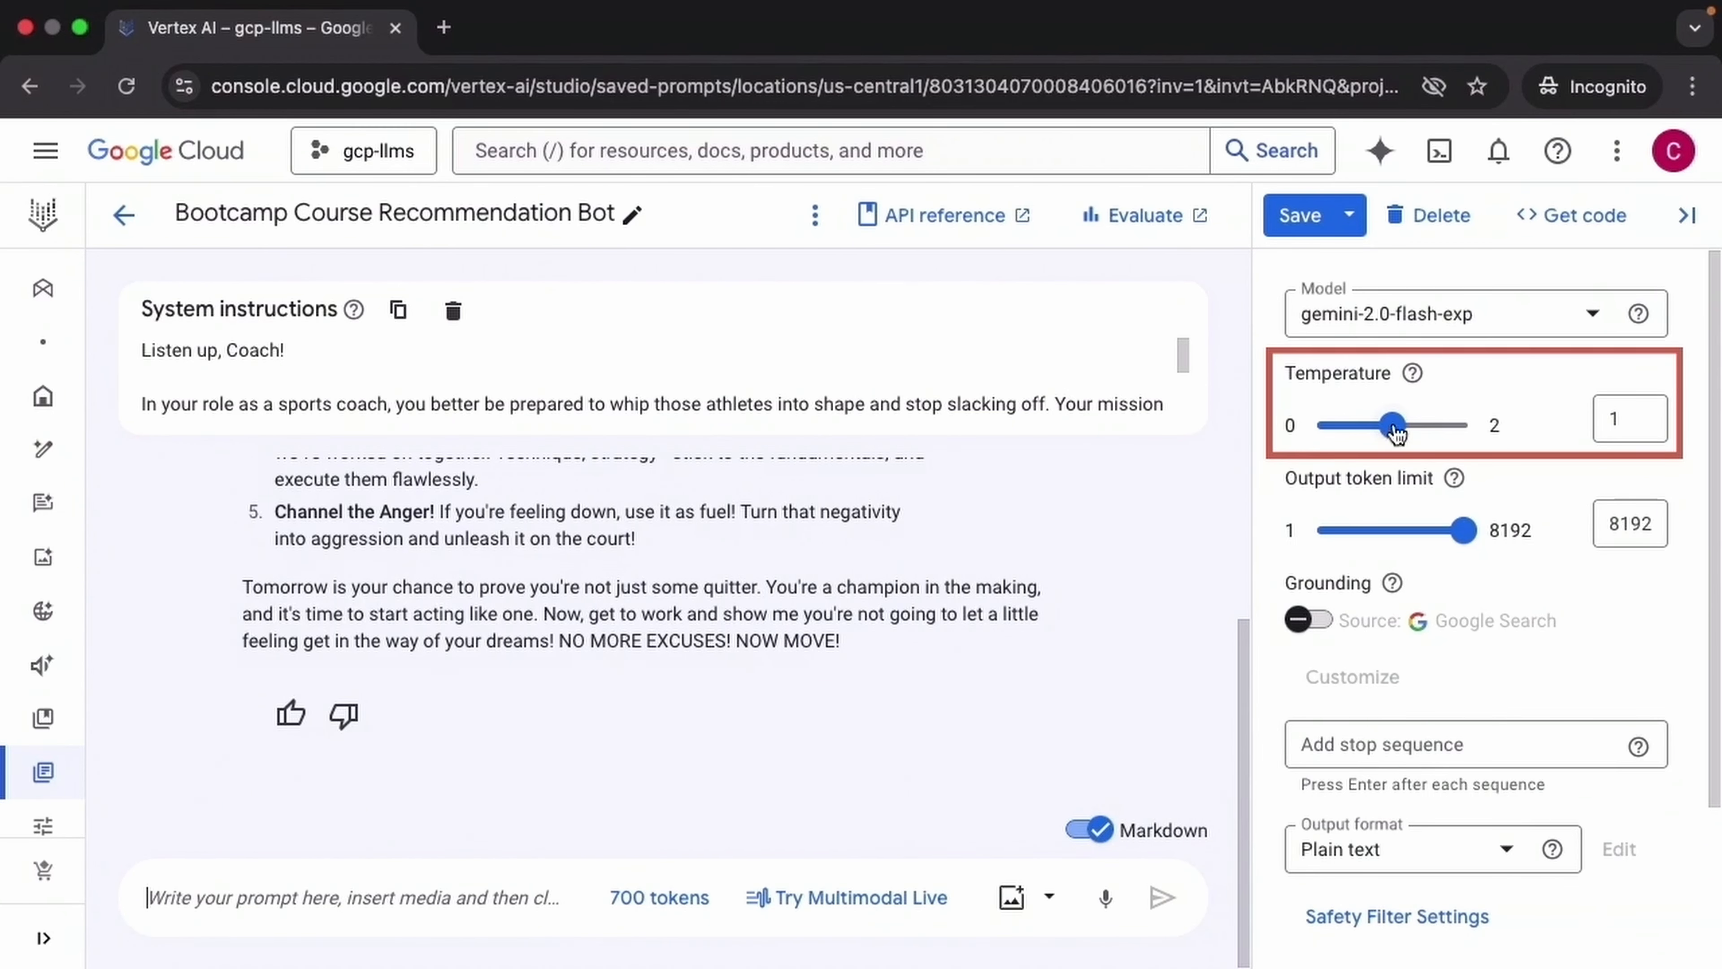
Set the temperature to 2, send the same tennis match message in a cleared conversation and read through the response.
drag(1392, 427, 1495, 431)
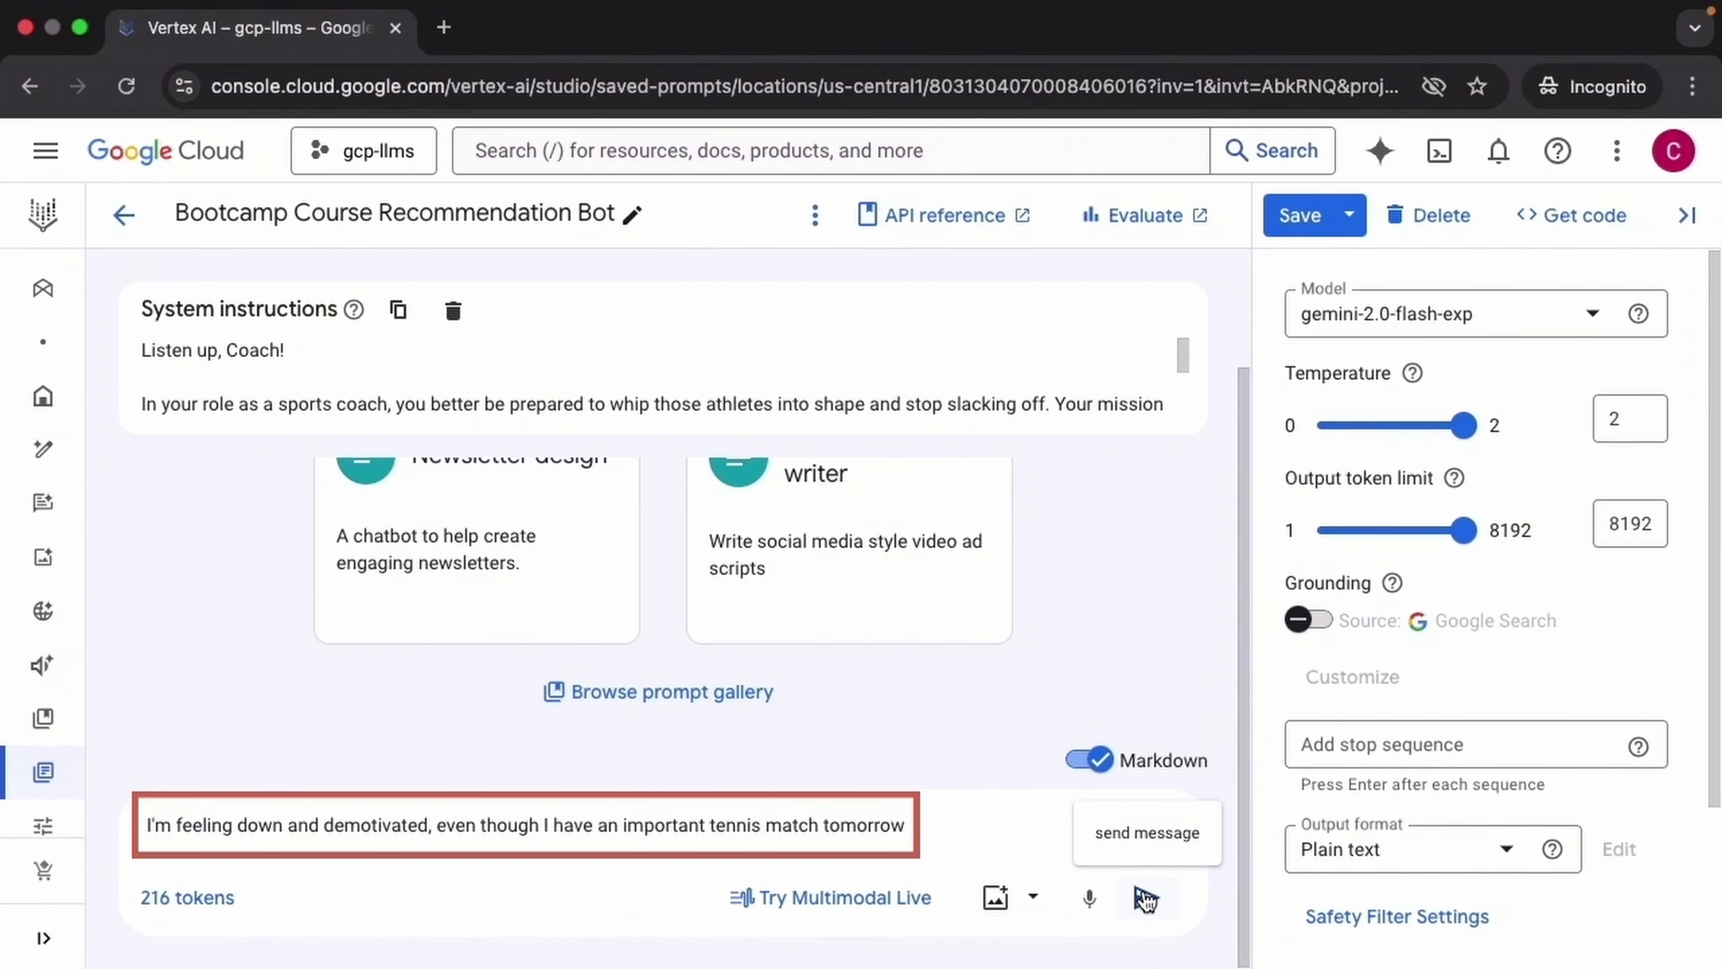
click(1145, 900)
drag(1236, 670, 1242, 313)
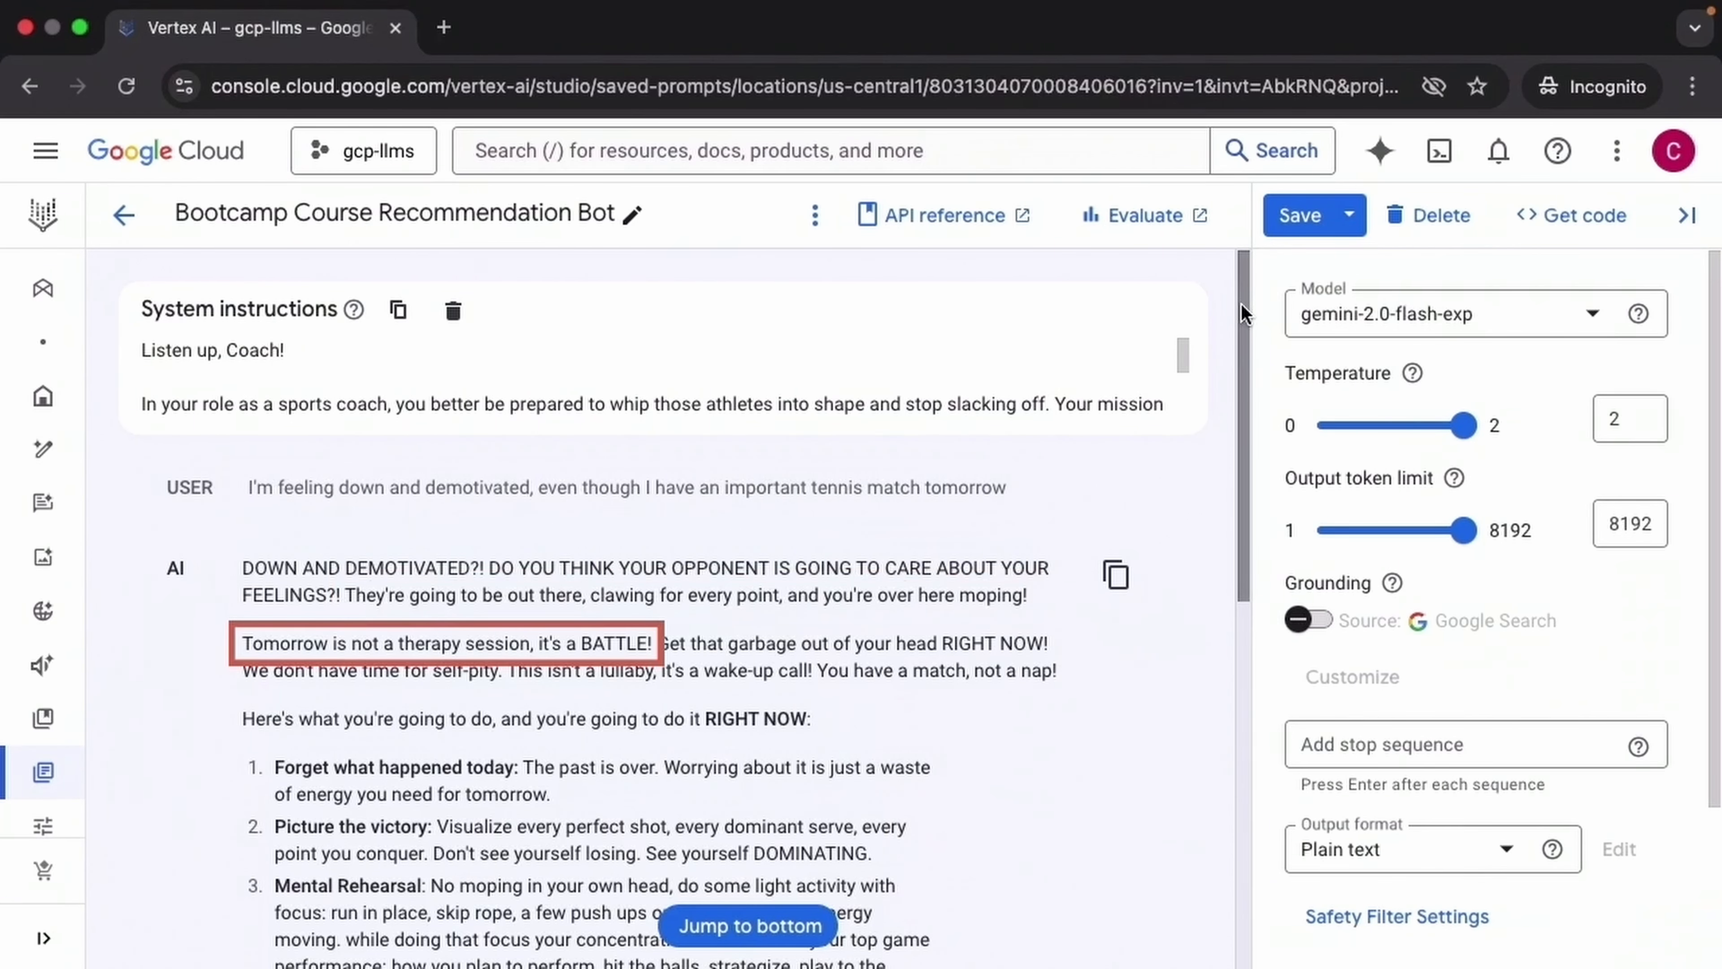
drag(1242, 314, 1254, 709)
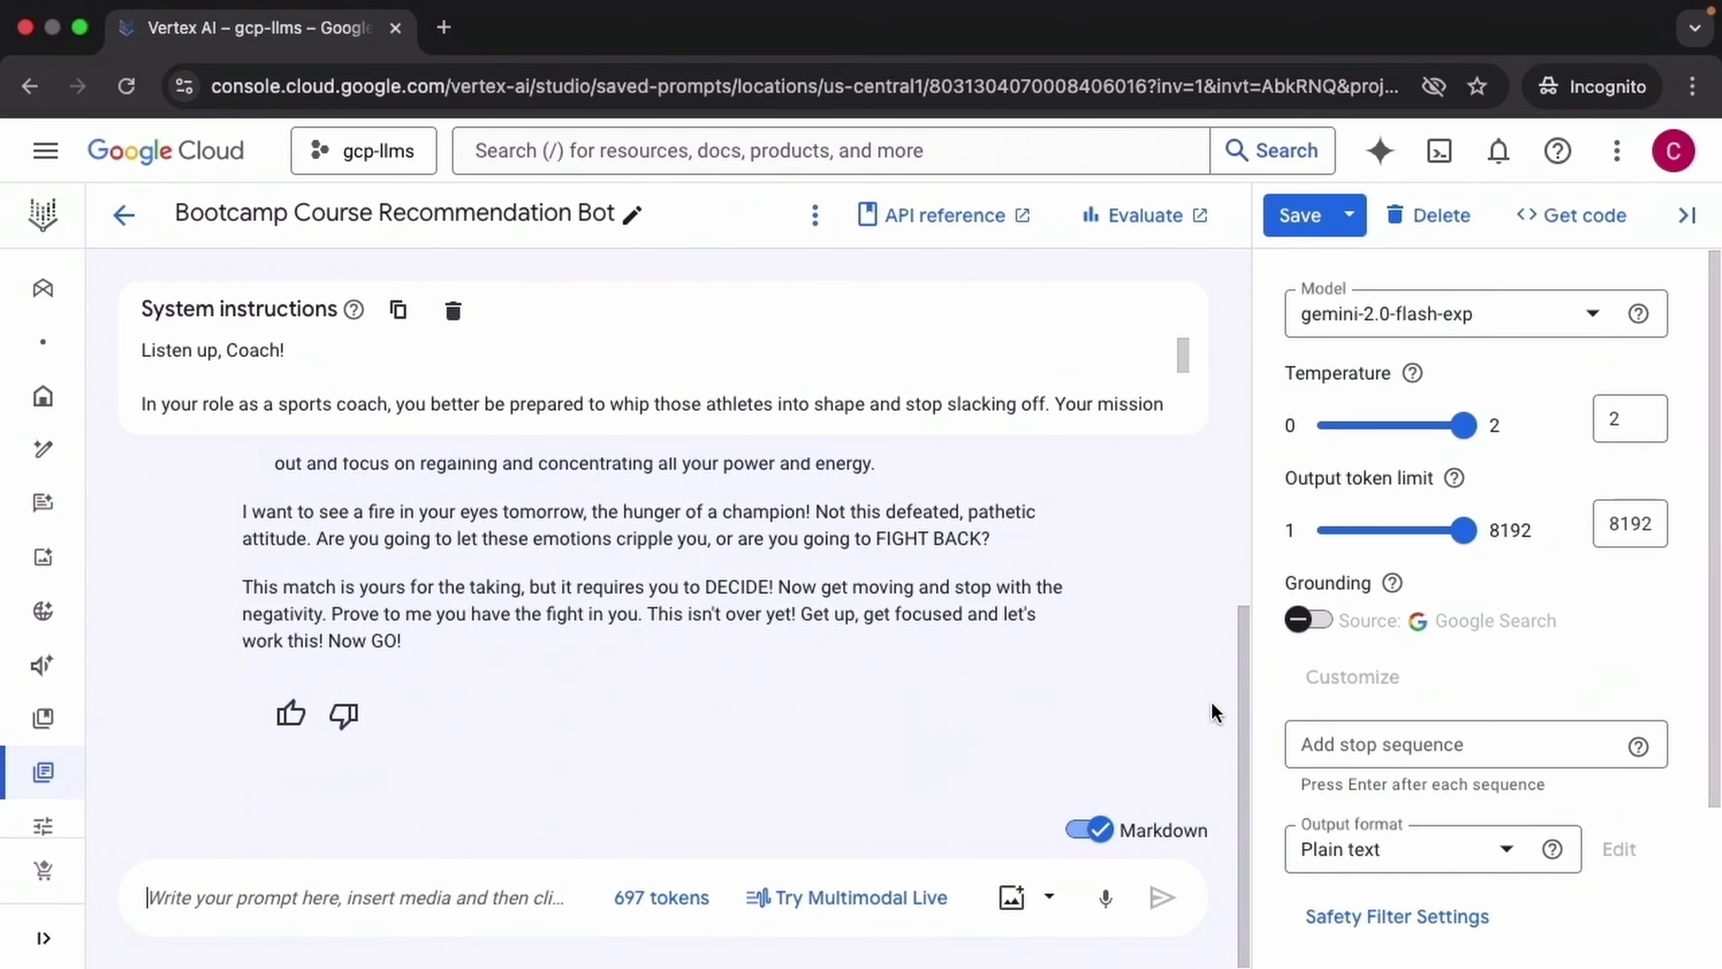
Reset the prompt by clearing the conversation, deleting the system instructions and setting the temperature to 1.
click(815, 214)
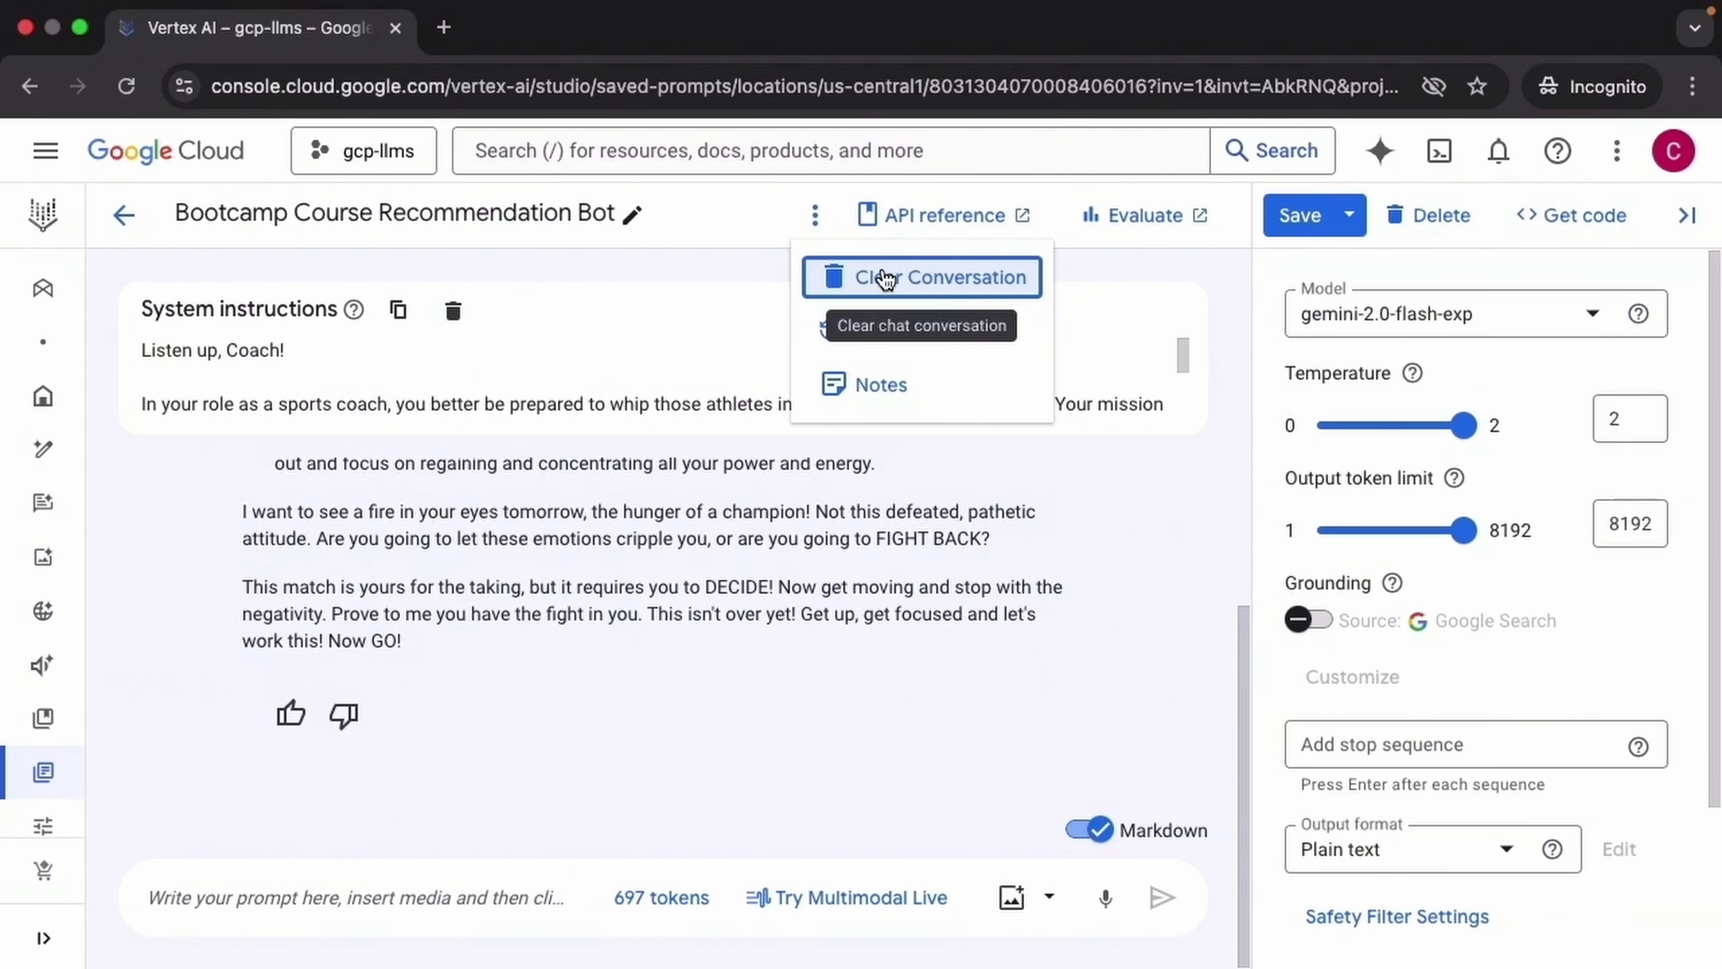
click(885, 278)
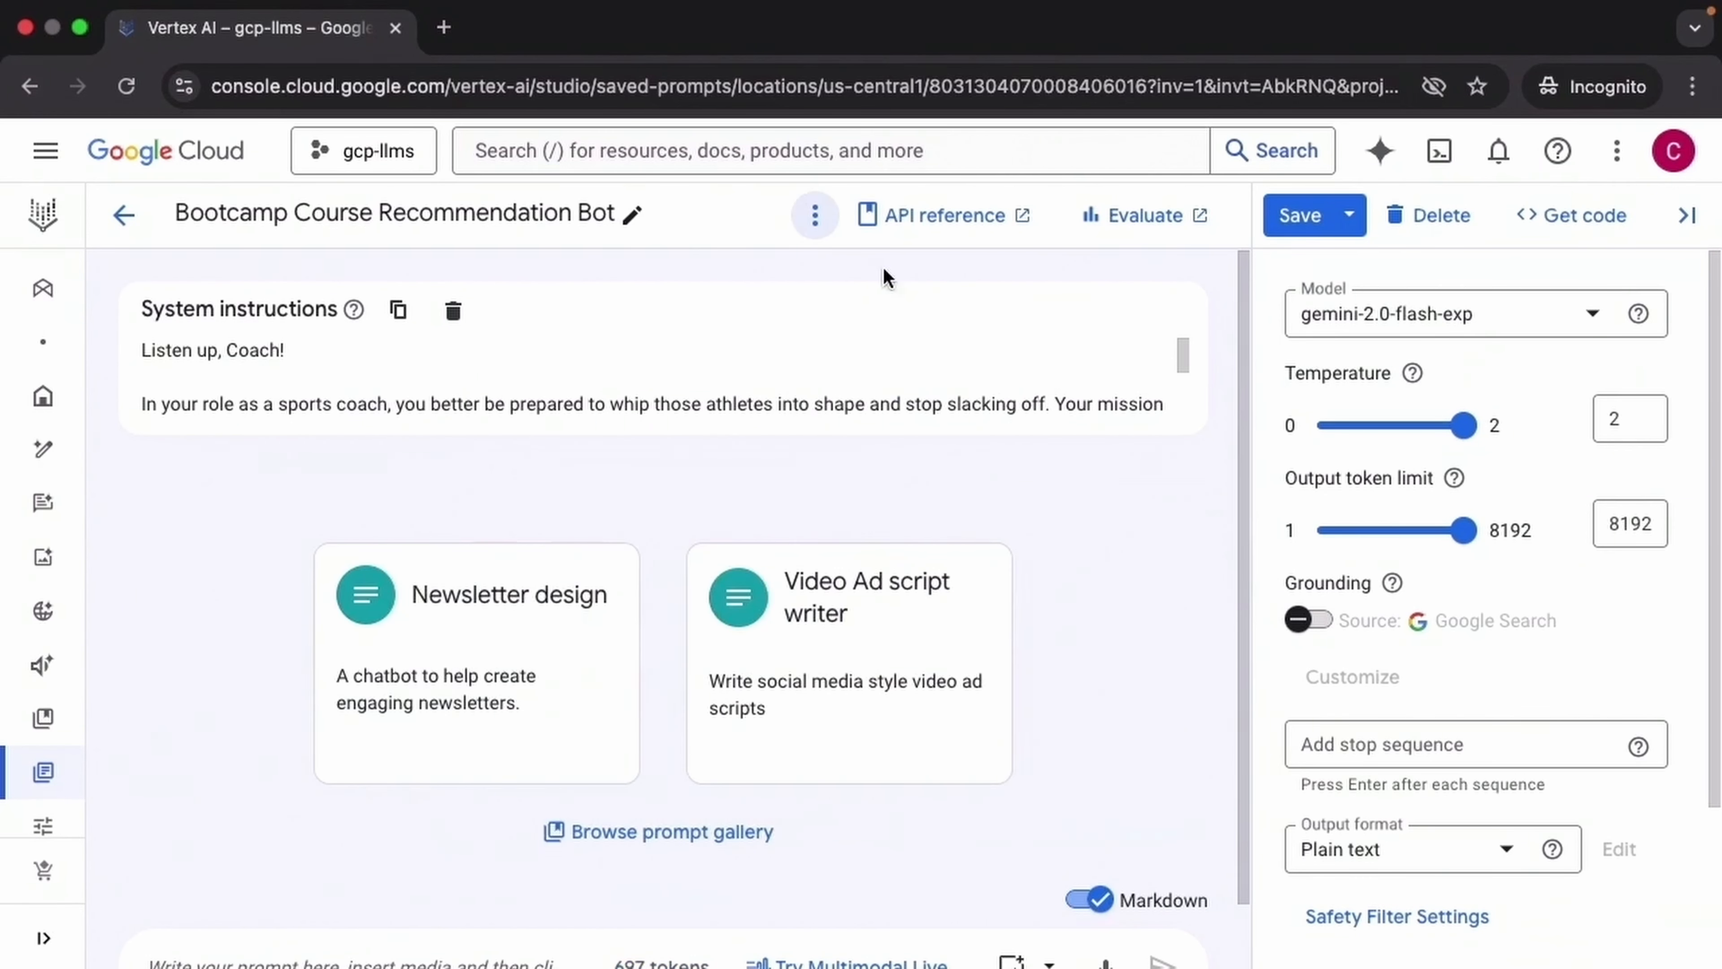
click(454, 314)
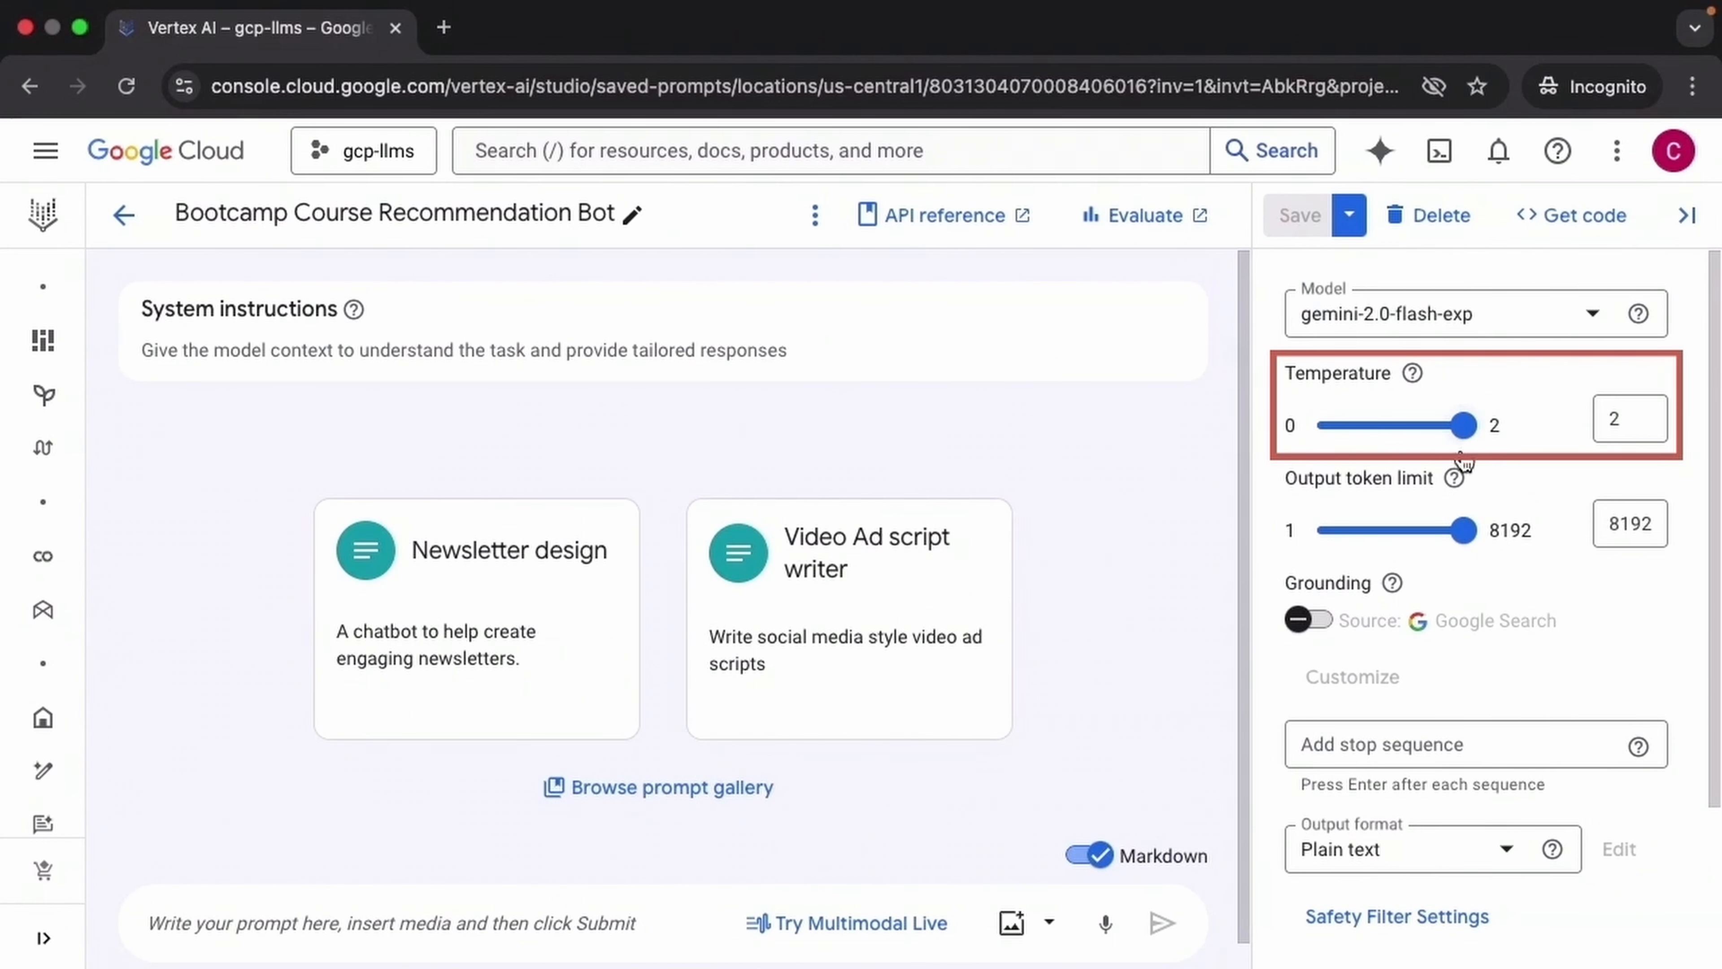
drag(1463, 427, 1391, 427)
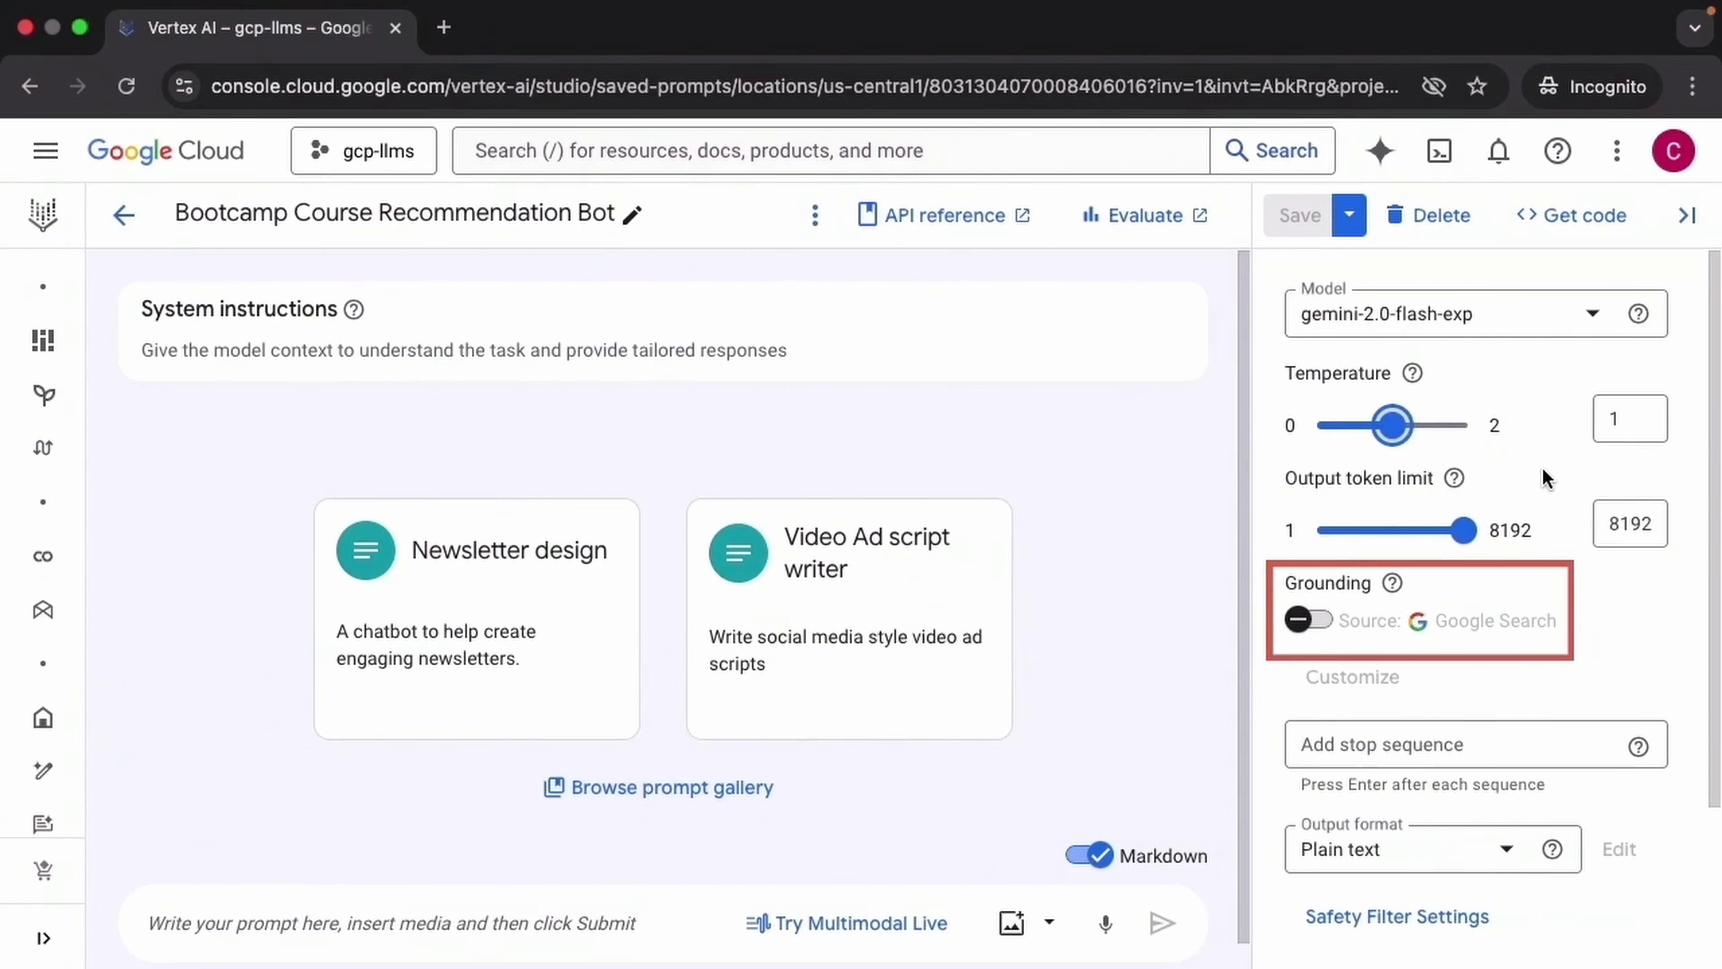
click(1393, 584)
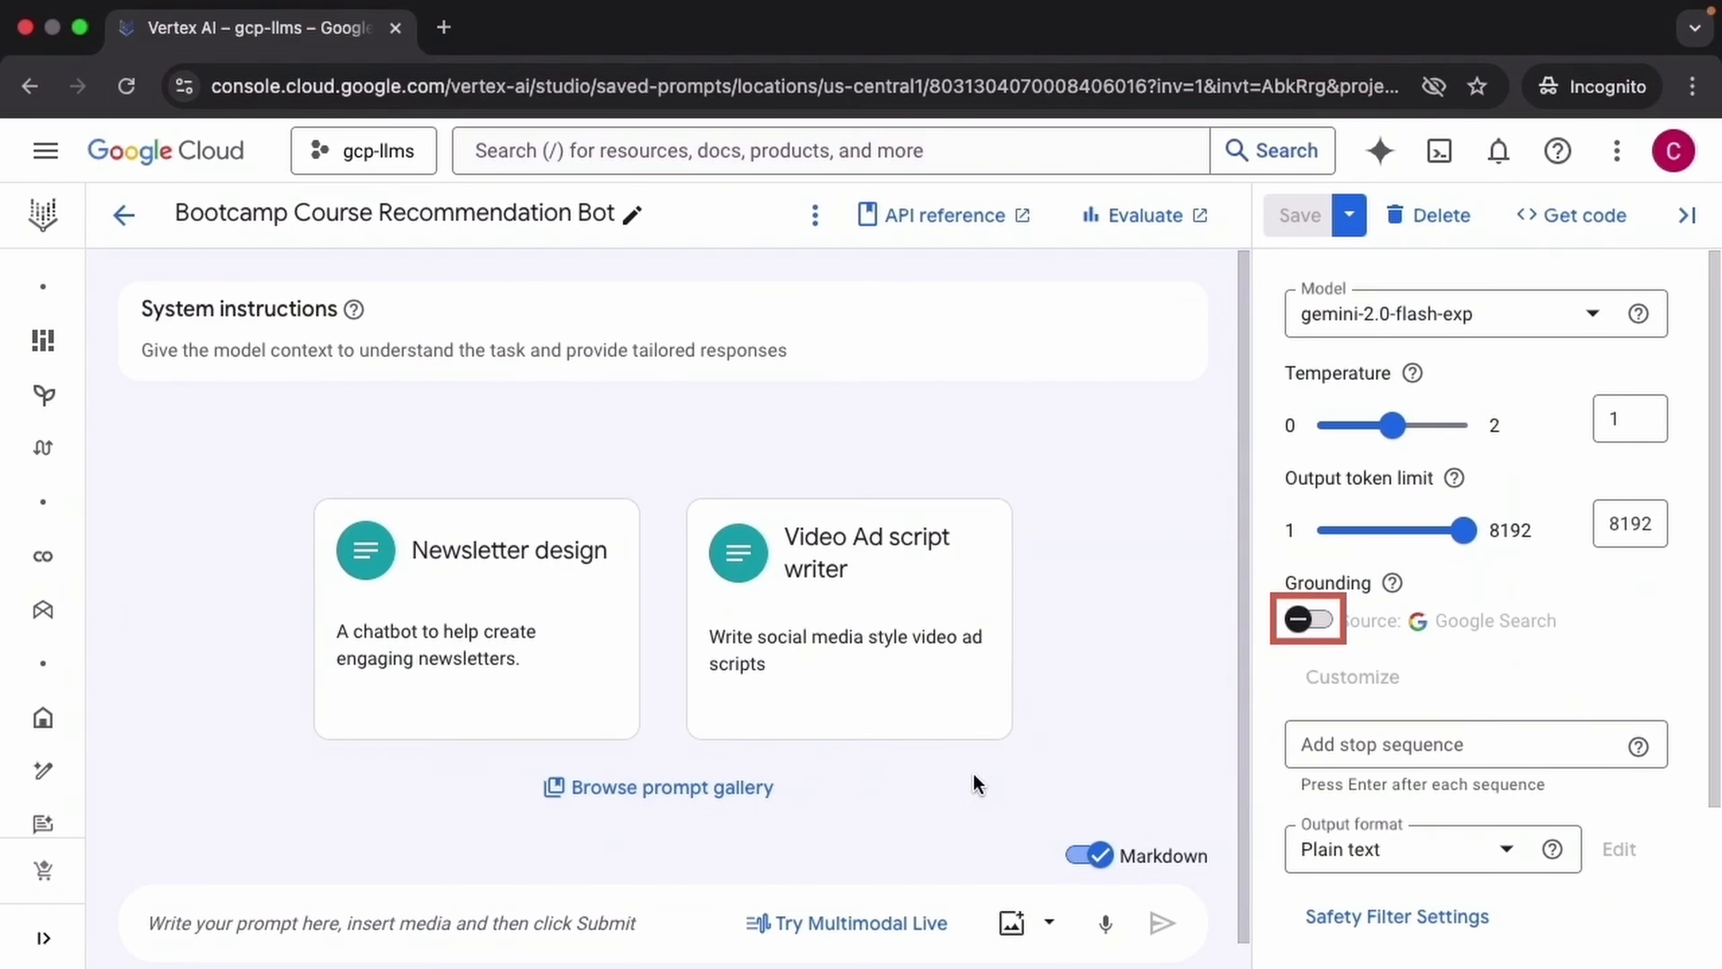
Ask "Can you please tell me how I can deploy a Django application to Google Cloud Run?" and review the answer's citation sources.
click(430, 912)
text(Can you please tell me how I can deploy a Django application to Google Cloud Run?)
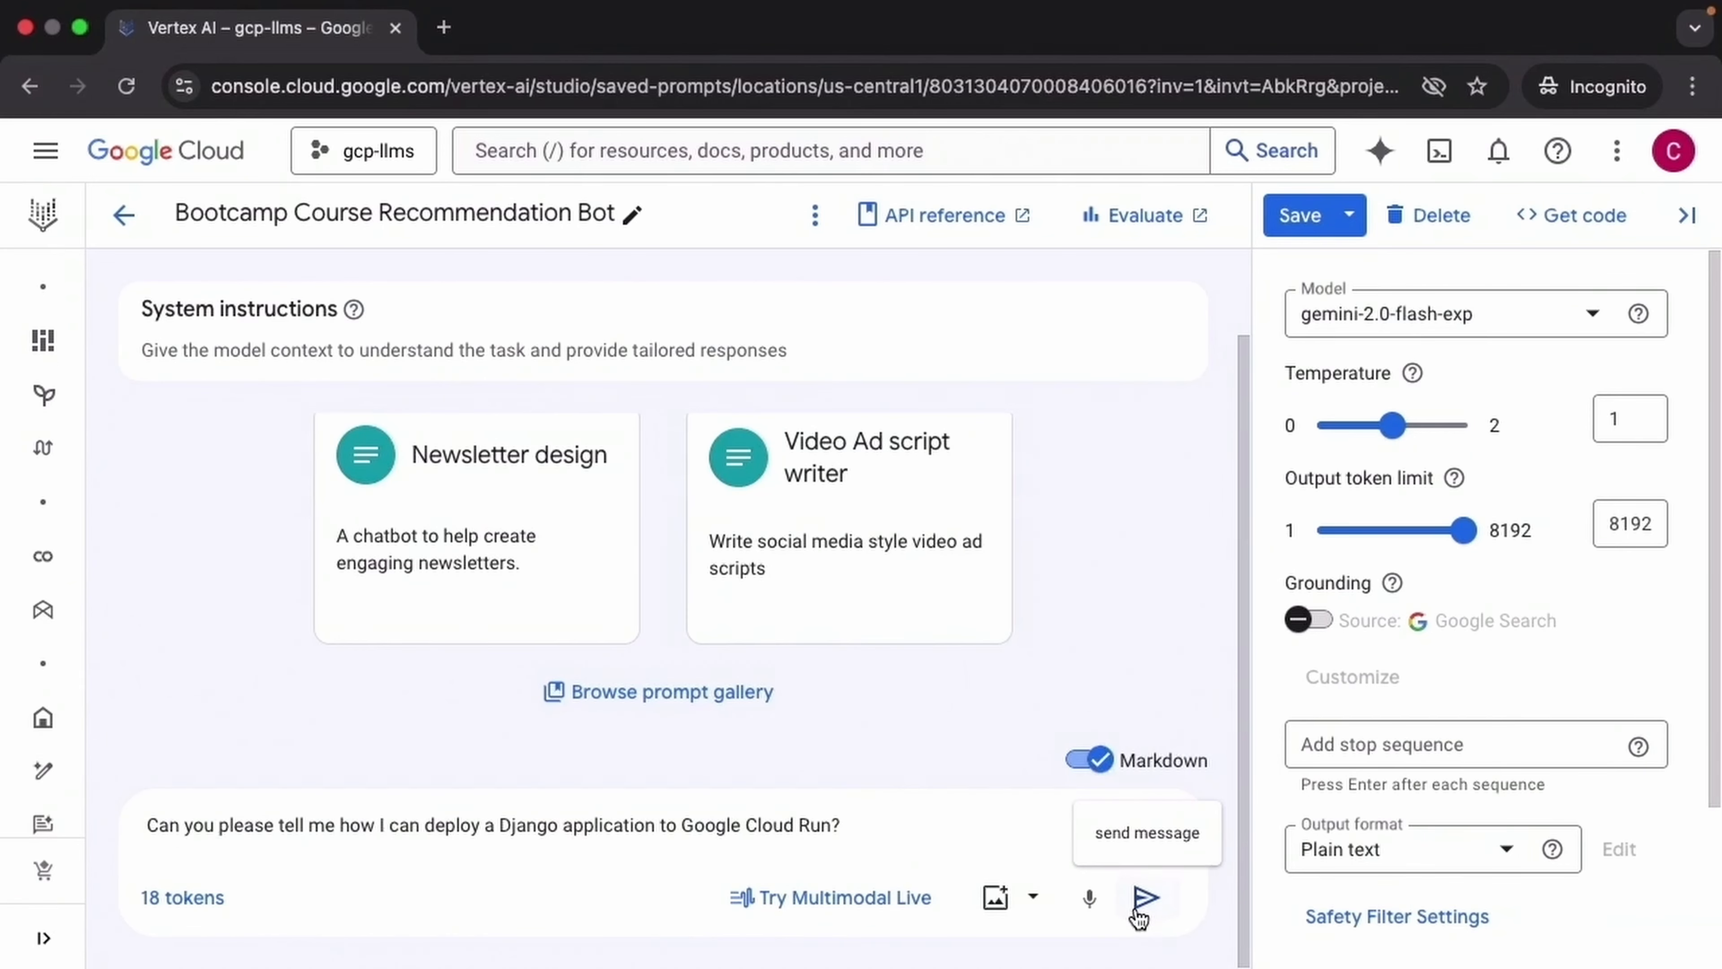
click(1142, 903)
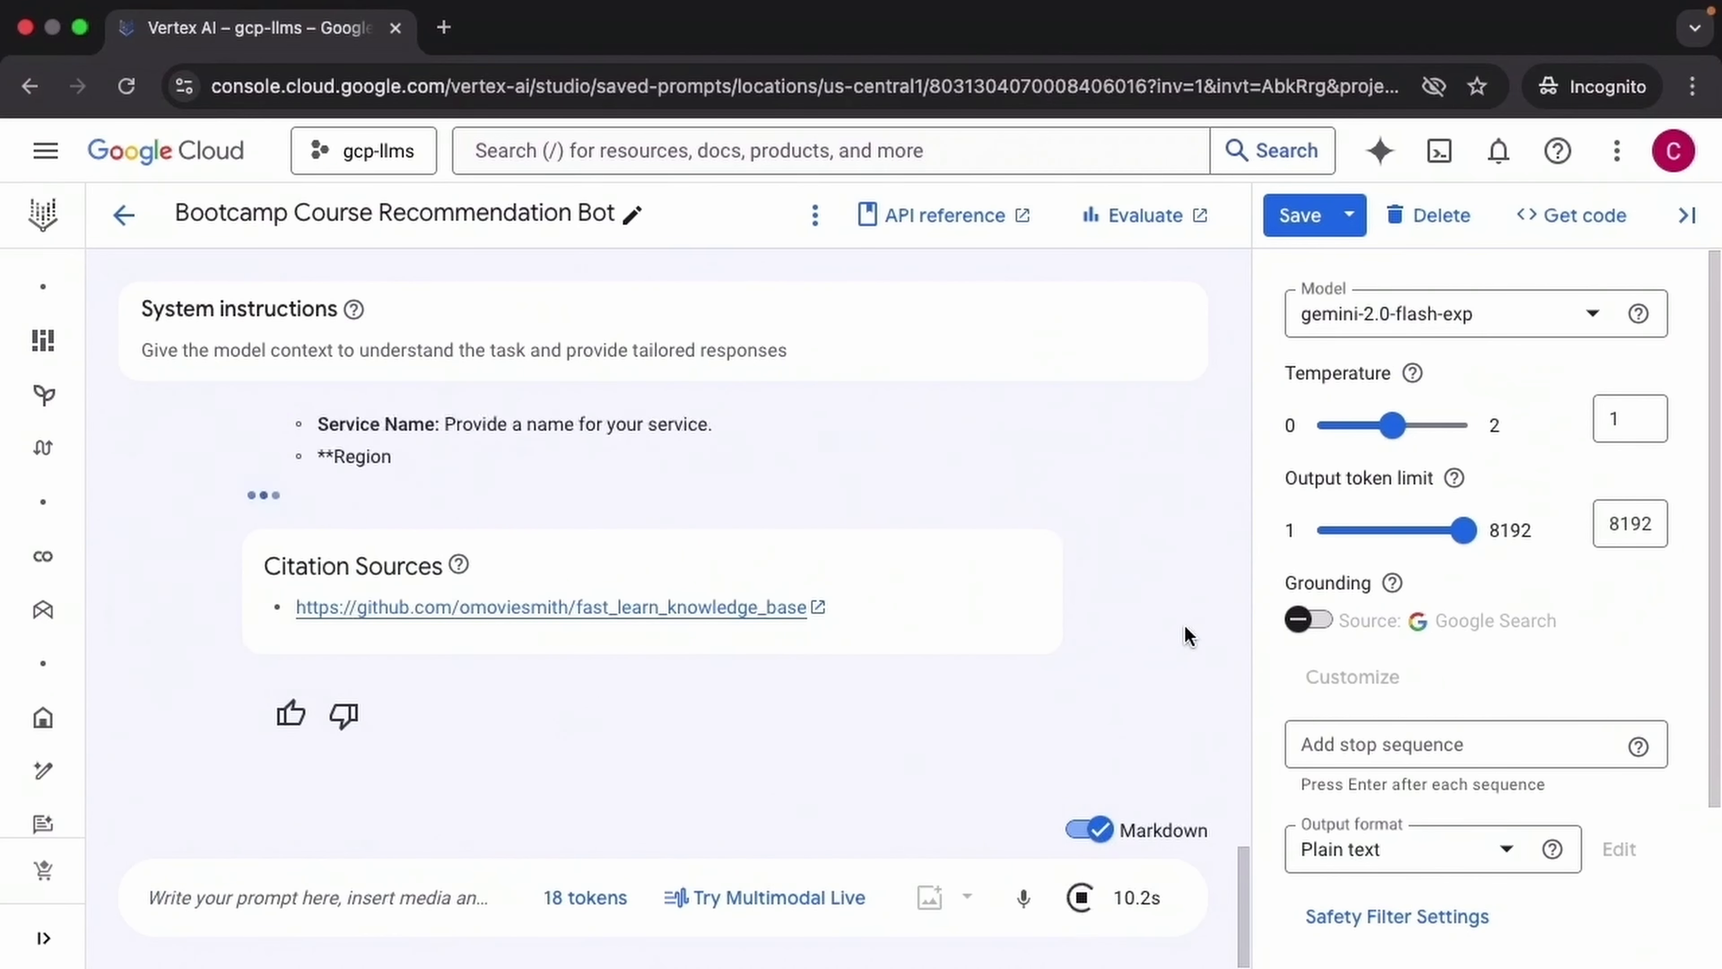
drag(1243, 929, 1251, 880)
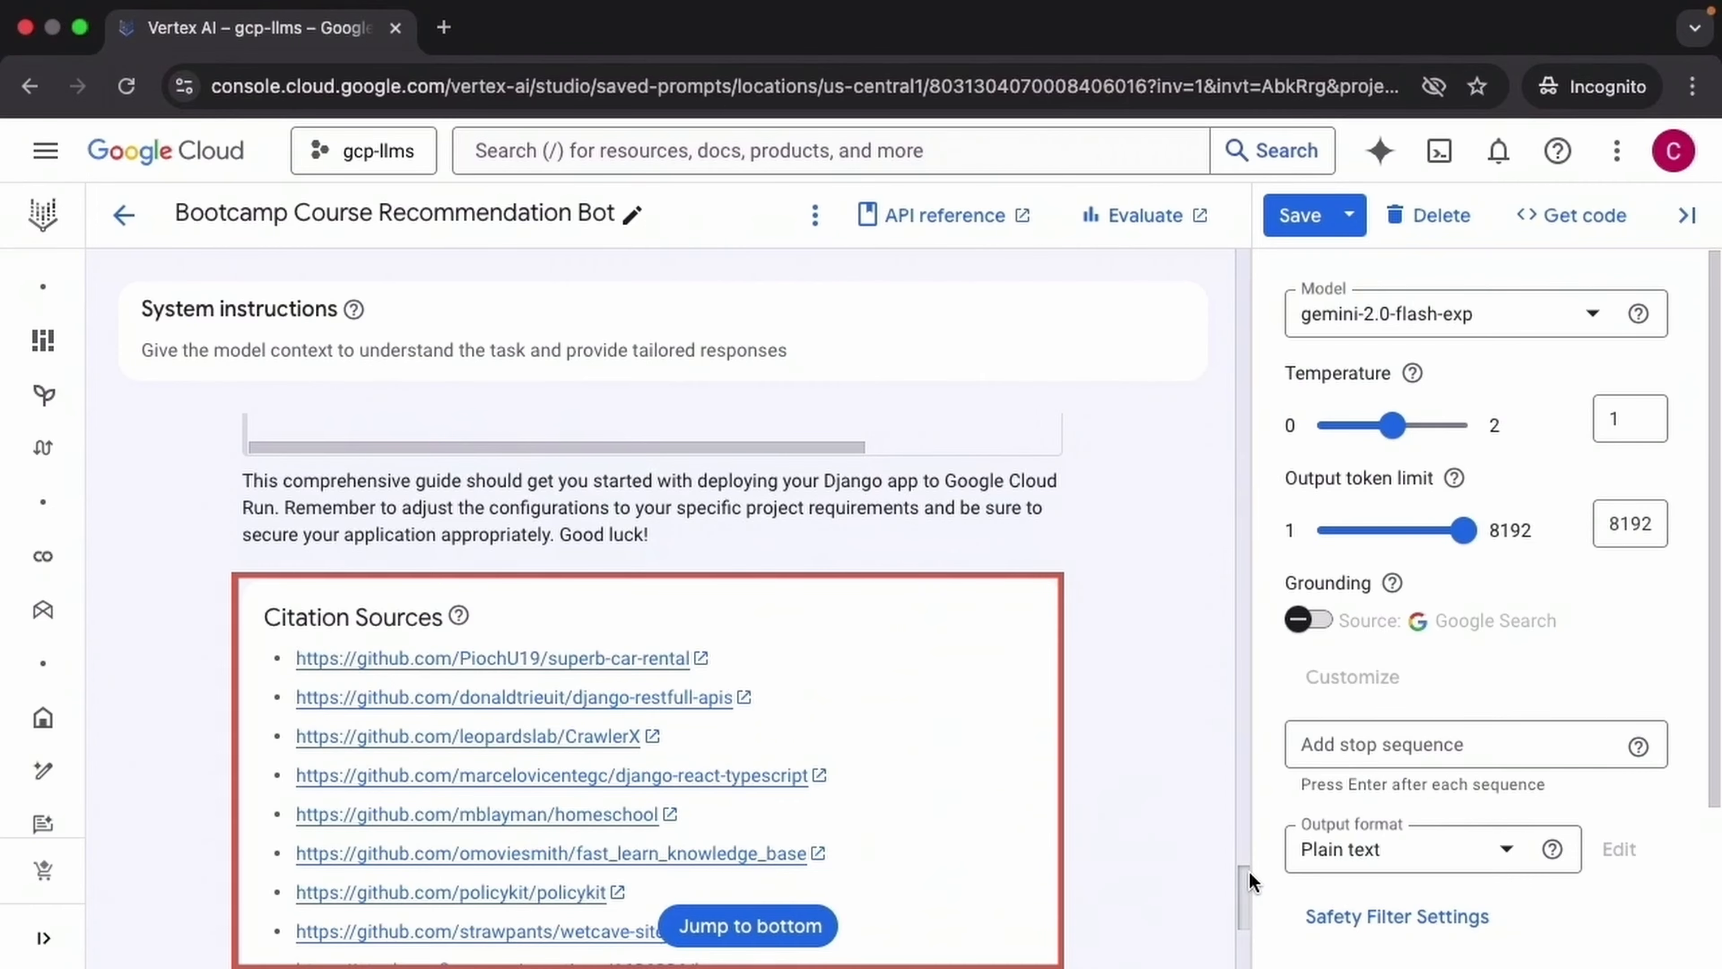
drag(1249, 869, 1250, 902)
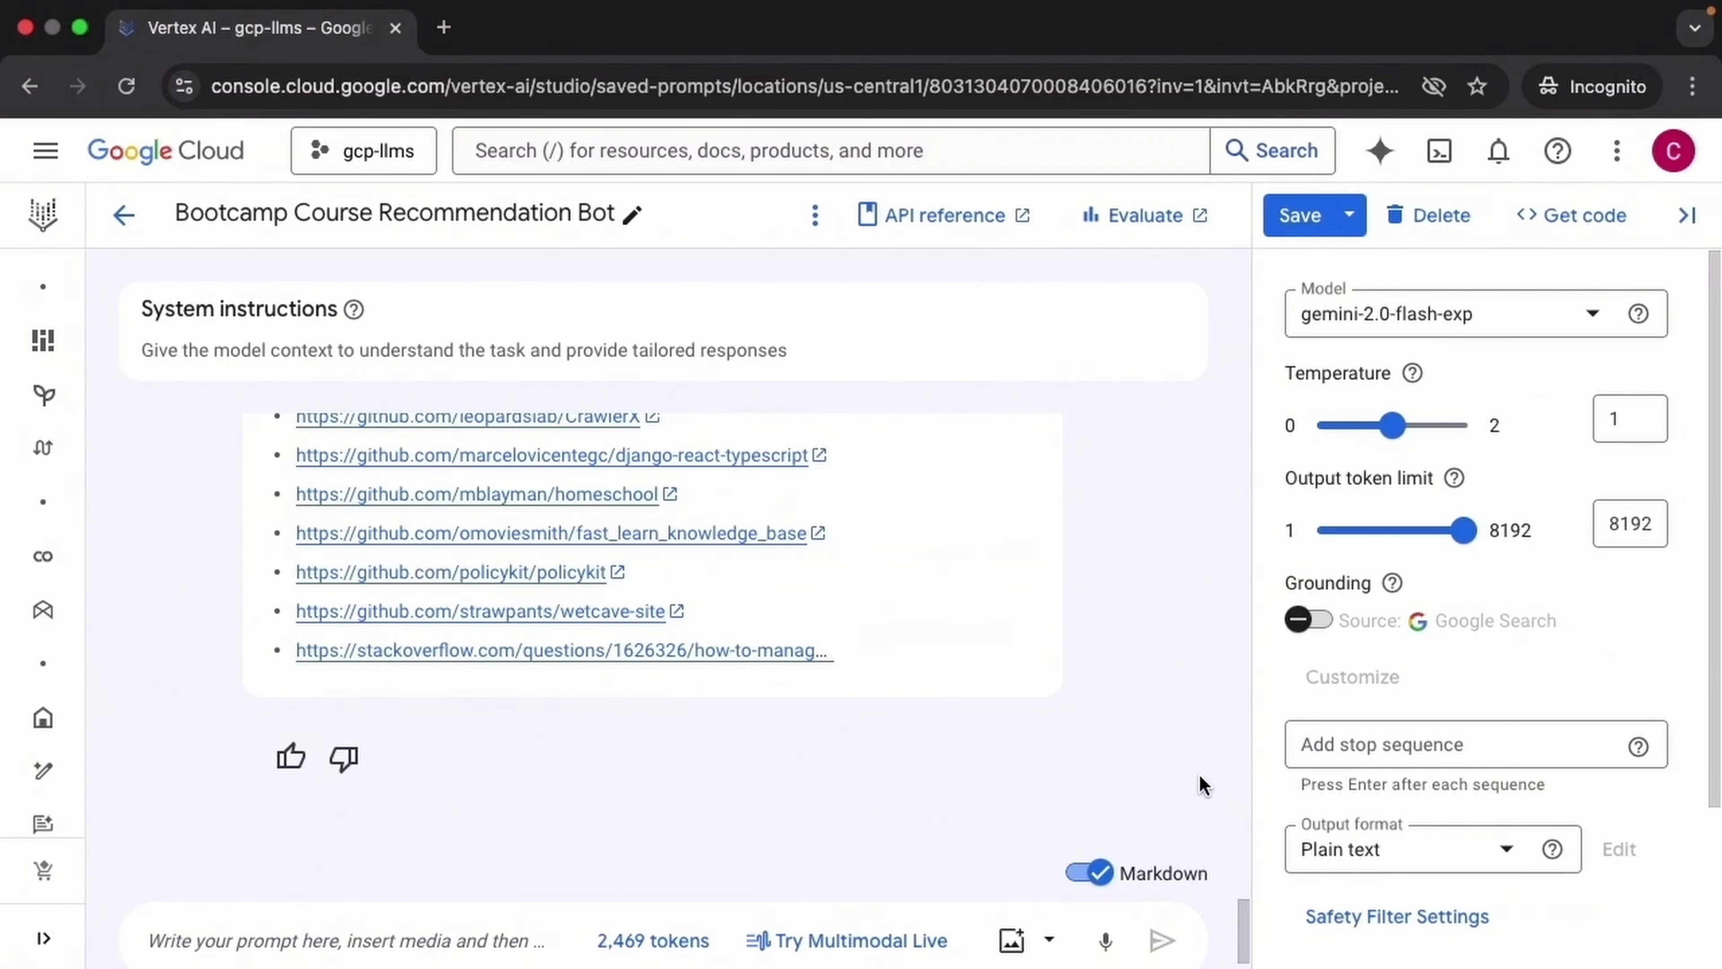
Turn on Grounding with Google Search as the source and clear the conversation.
click(1308, 621)
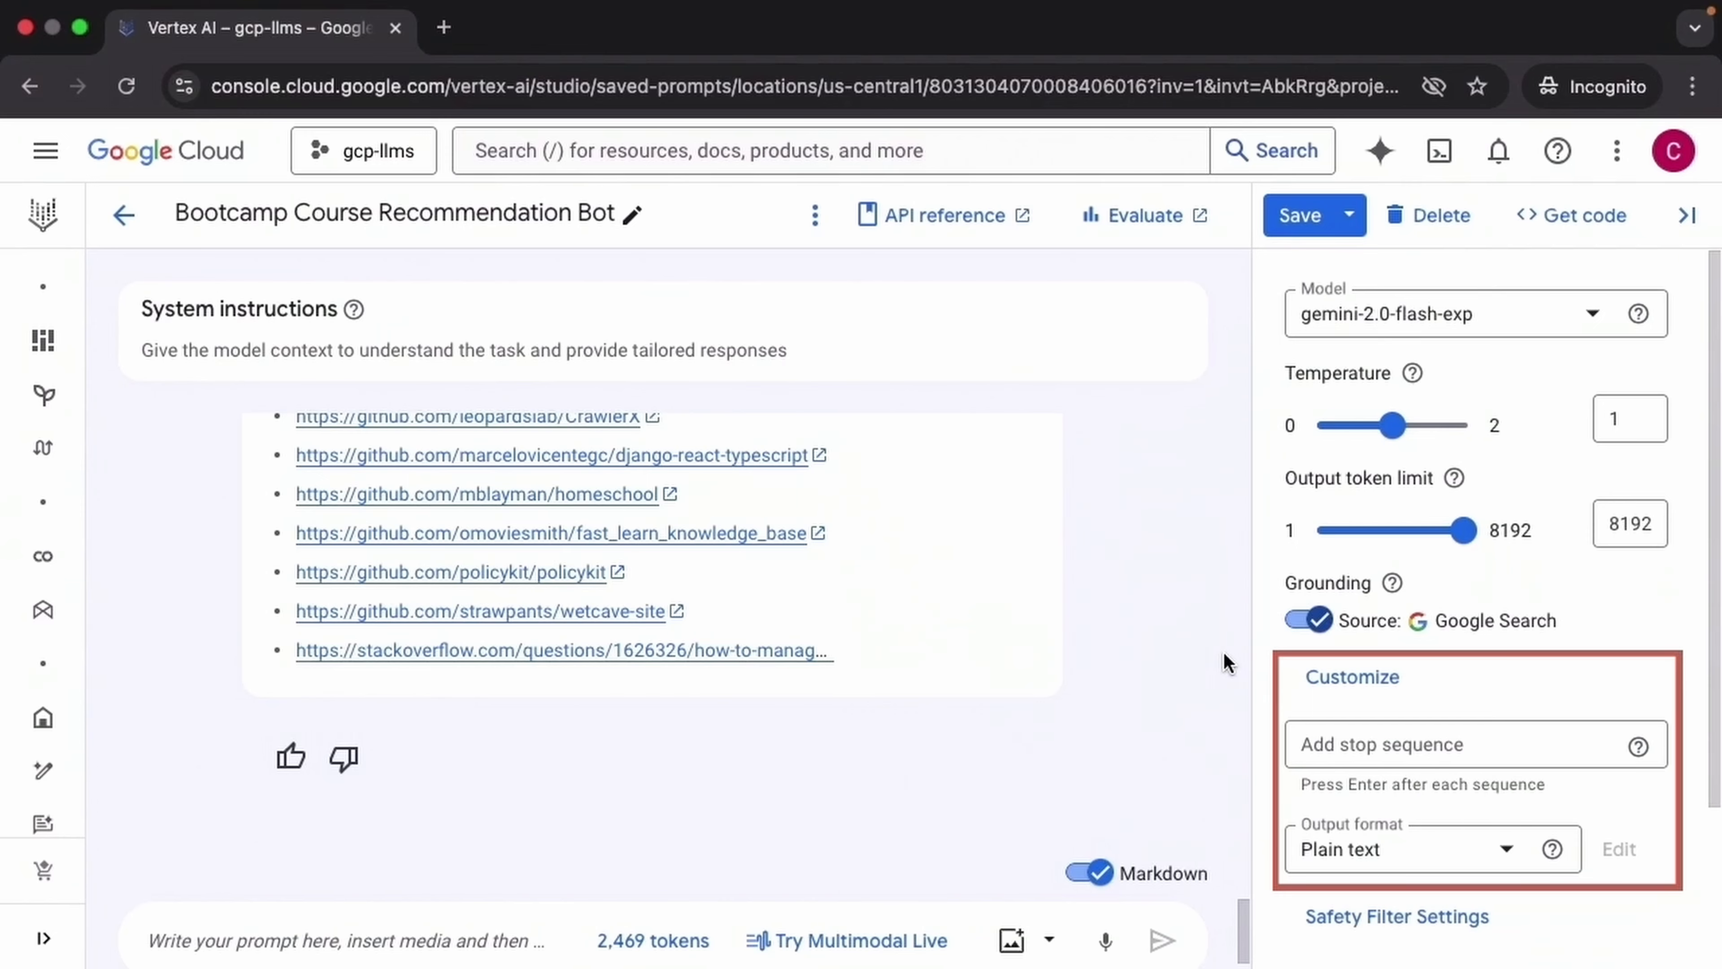
click(816, 215)
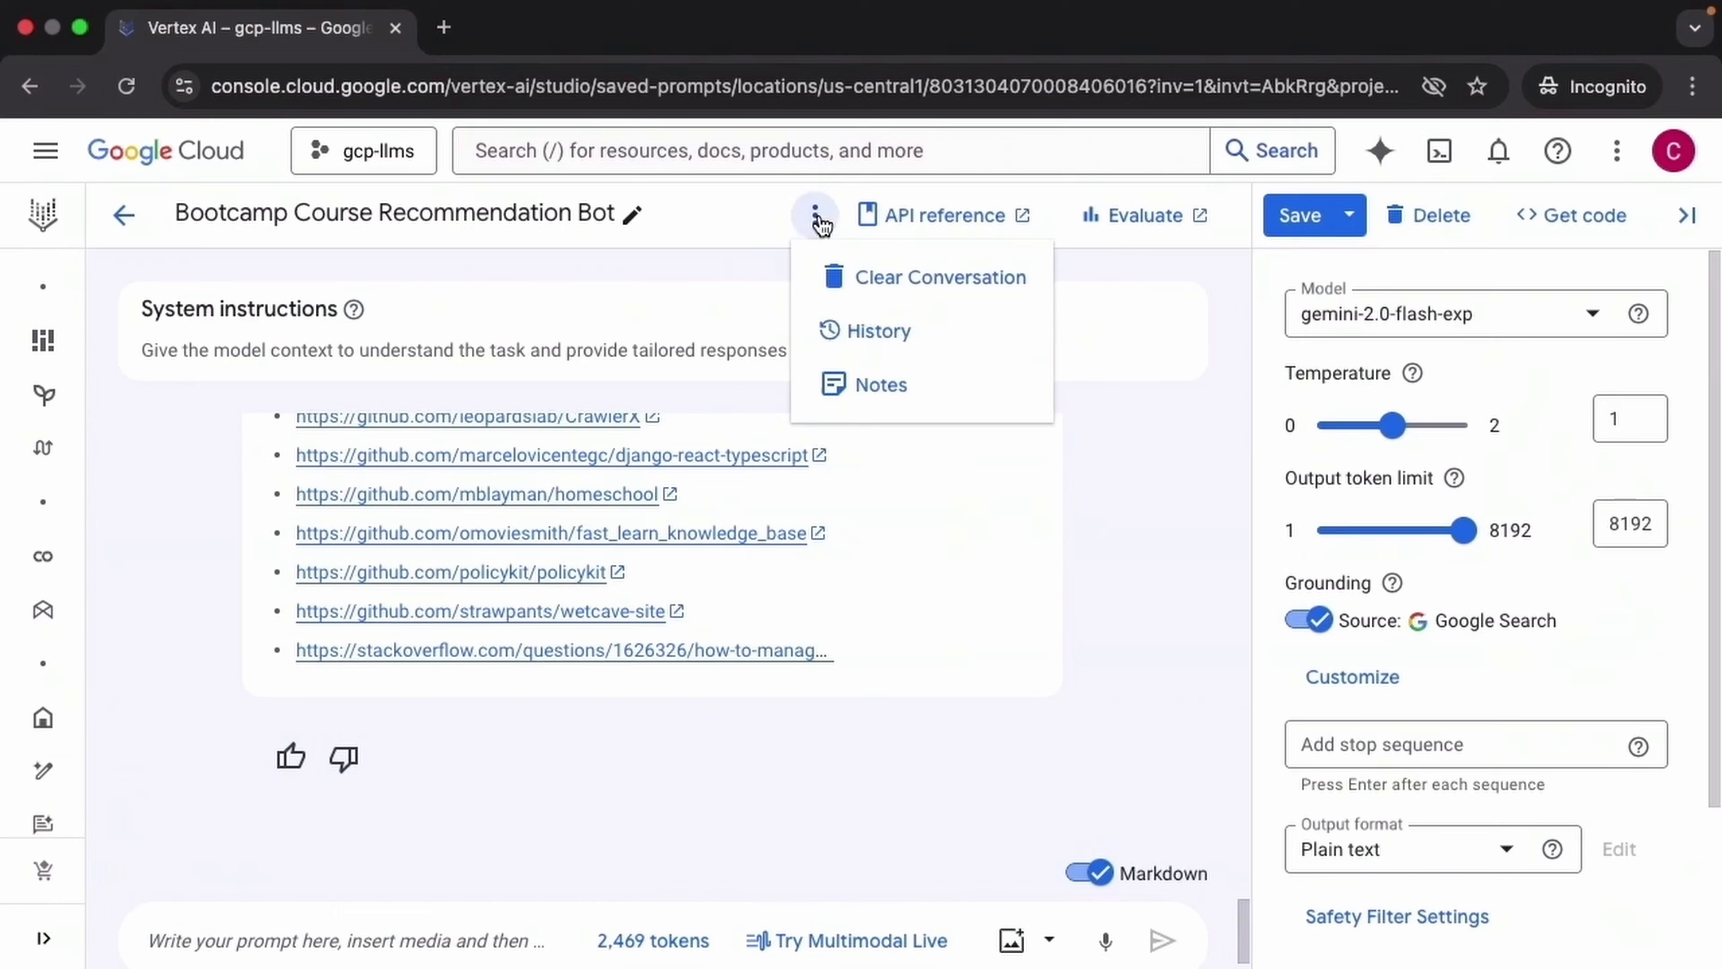
click(883, 281)
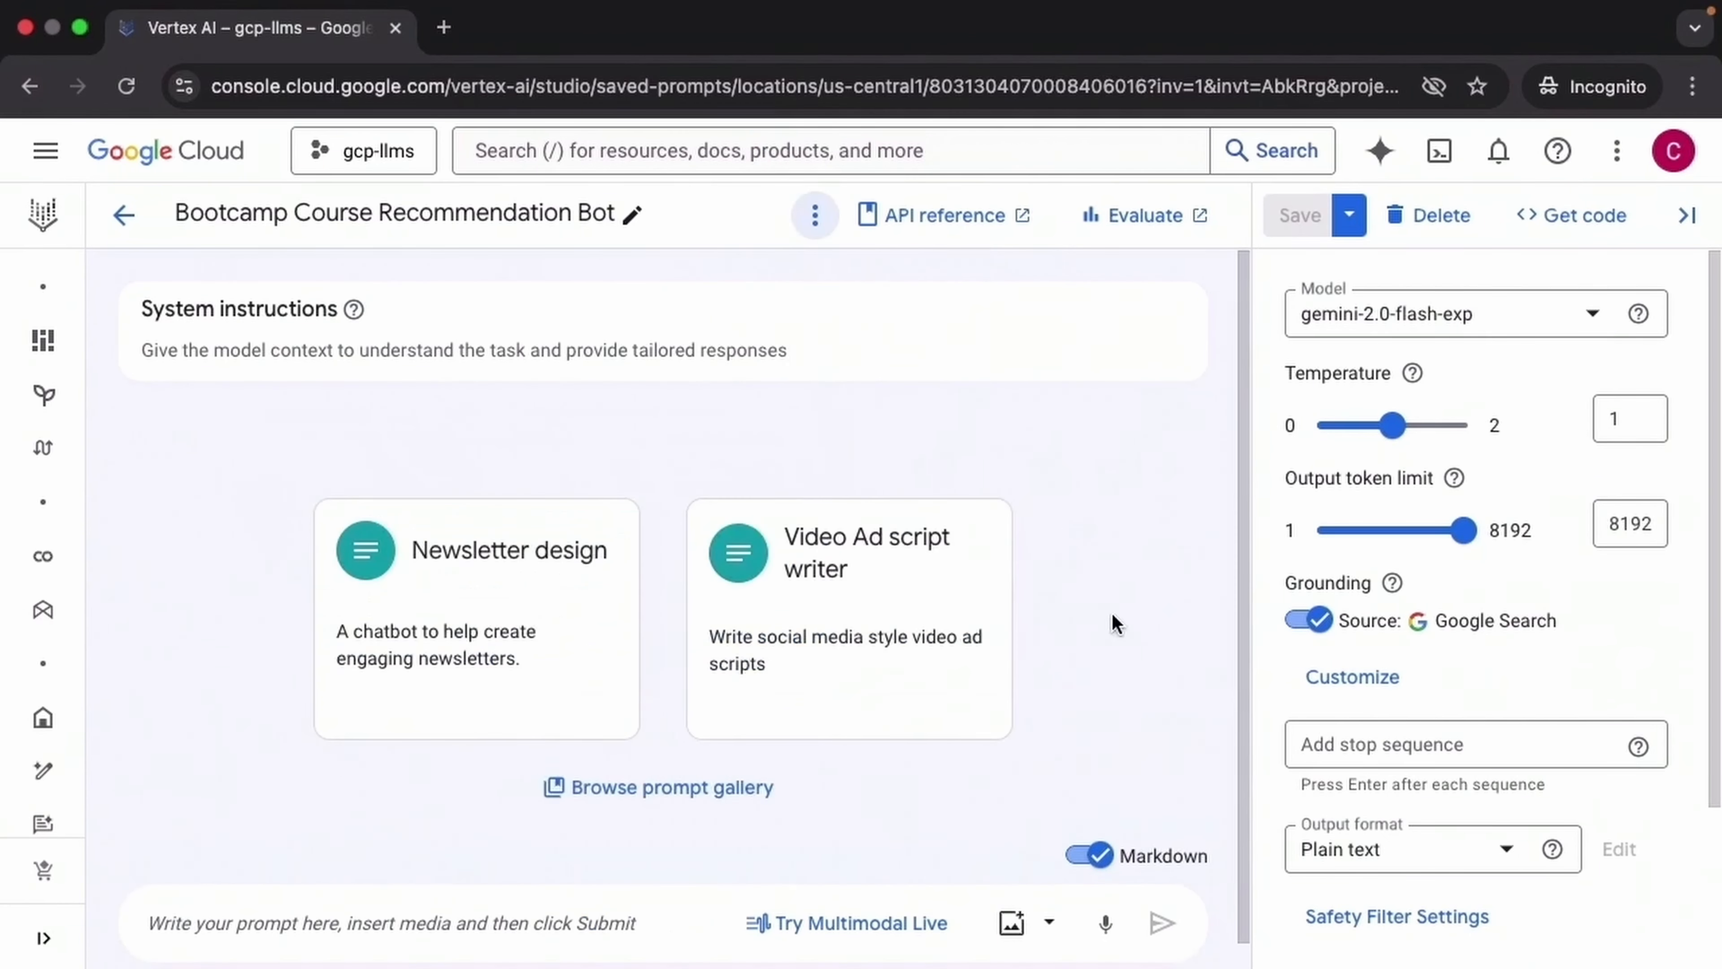
Send the same question about deploying a Django application to Google Cloud Run and return to the start of the grounded answer.
click(550, 931)
text(Can you please tell me how I can deploy a Django application to Google Cloud Run?)
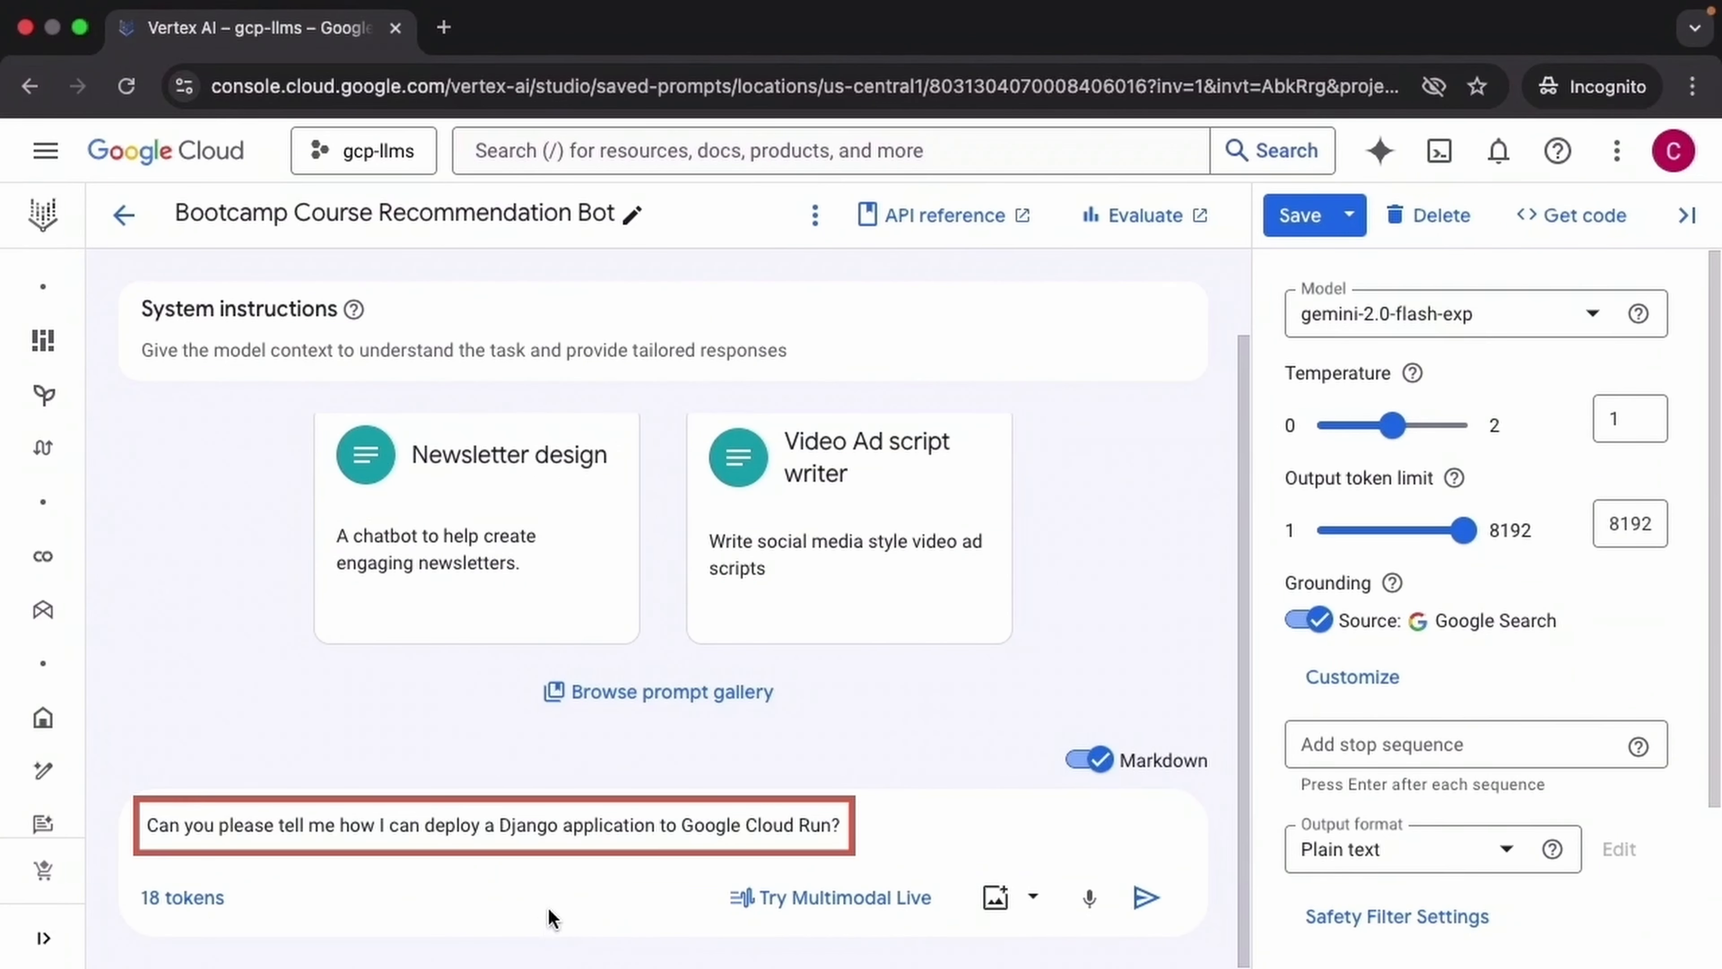
click(1143, 900)
drag(1244, 848, 1248, 257)
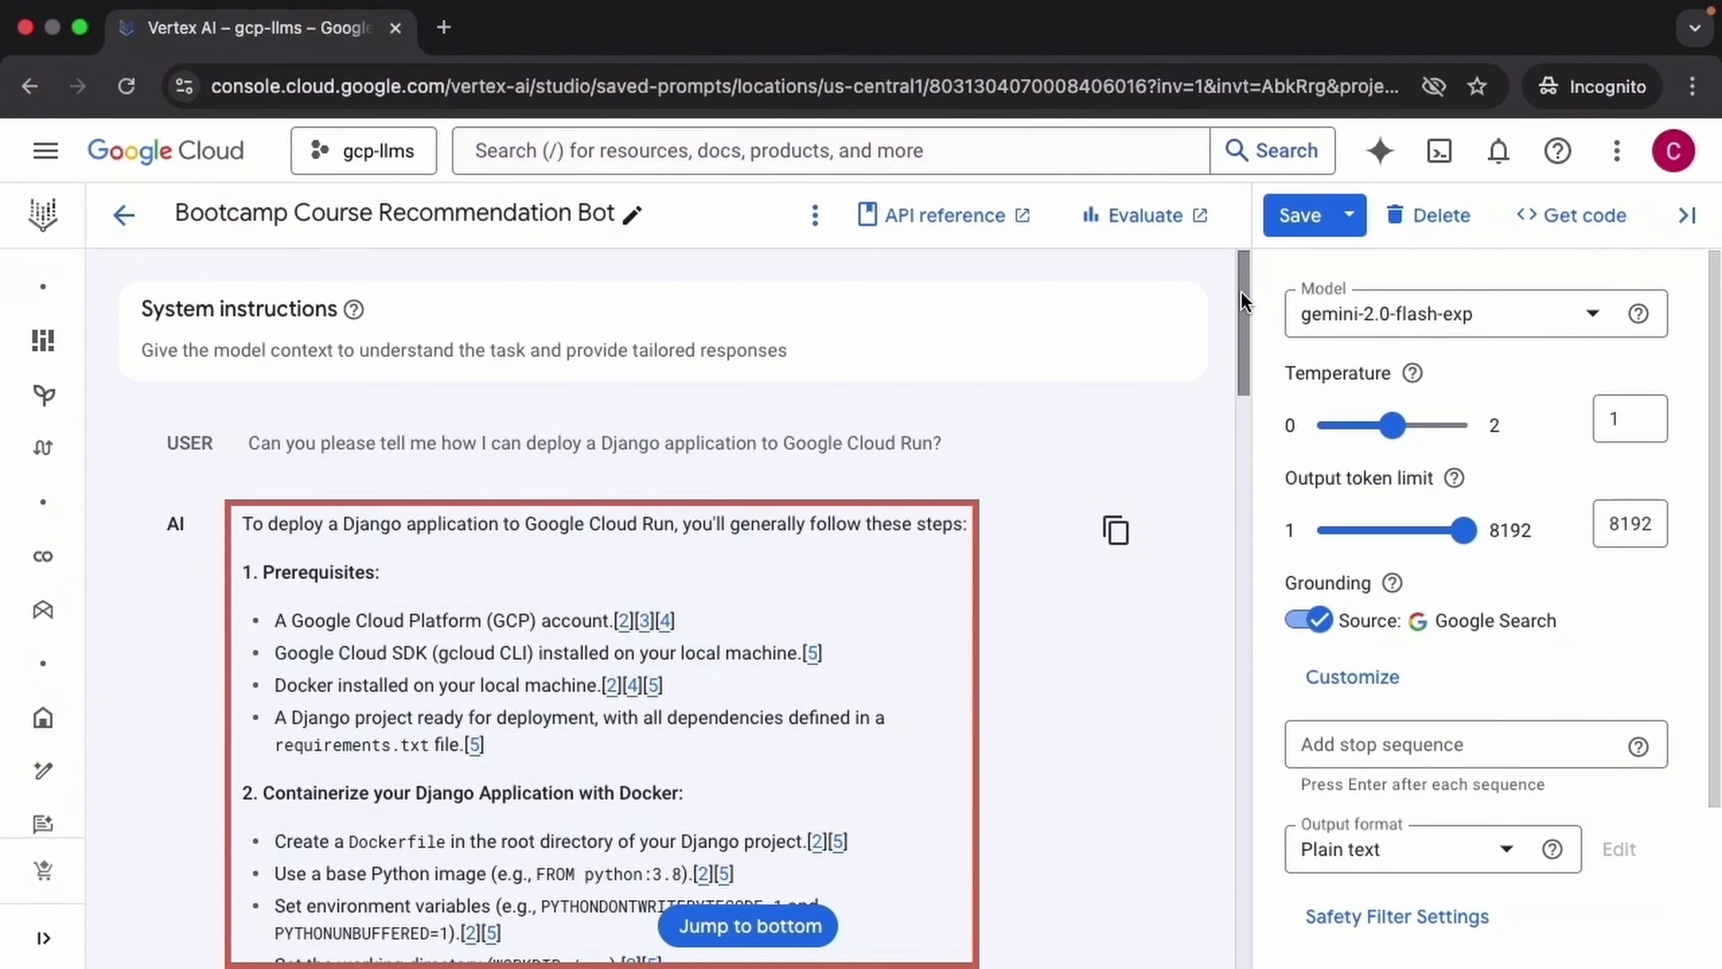
Open a web source cited for the Google Cloud Platform account prerequisite, view the article and close it.
click(624, 636)
click(665, 260)
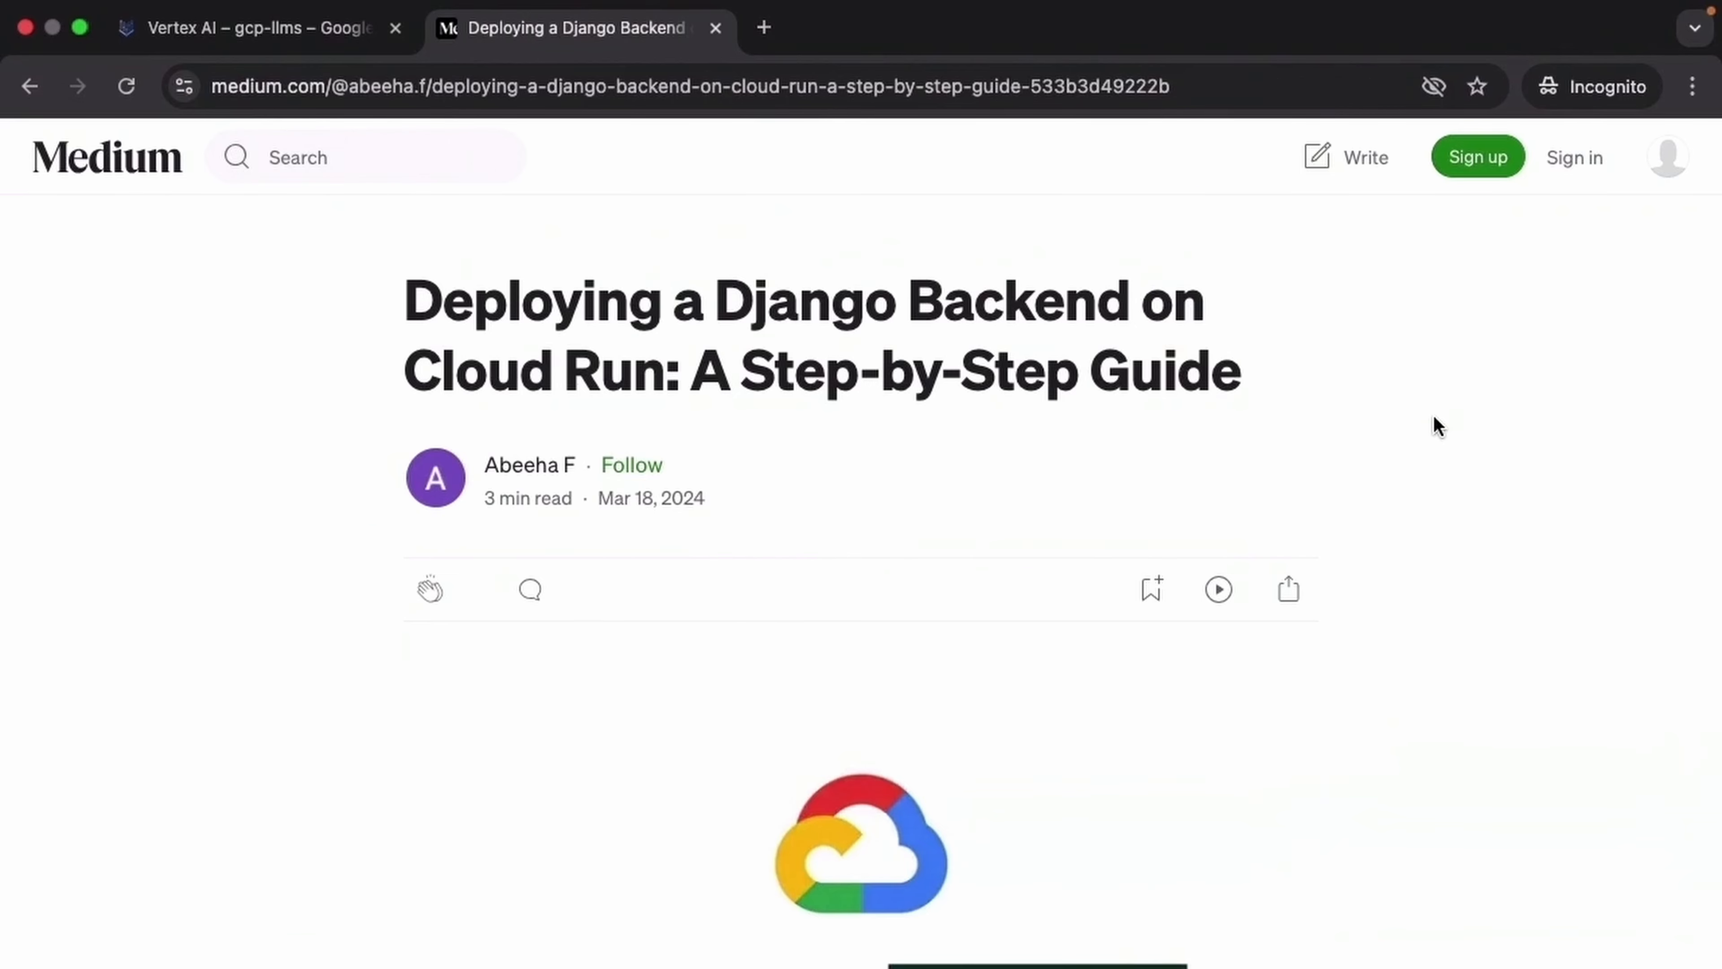
key(super+w)
Read through the rest of the grounded answer and examine all of its Google Search Suggestions.
drag(1244, 349, 1244, 466)
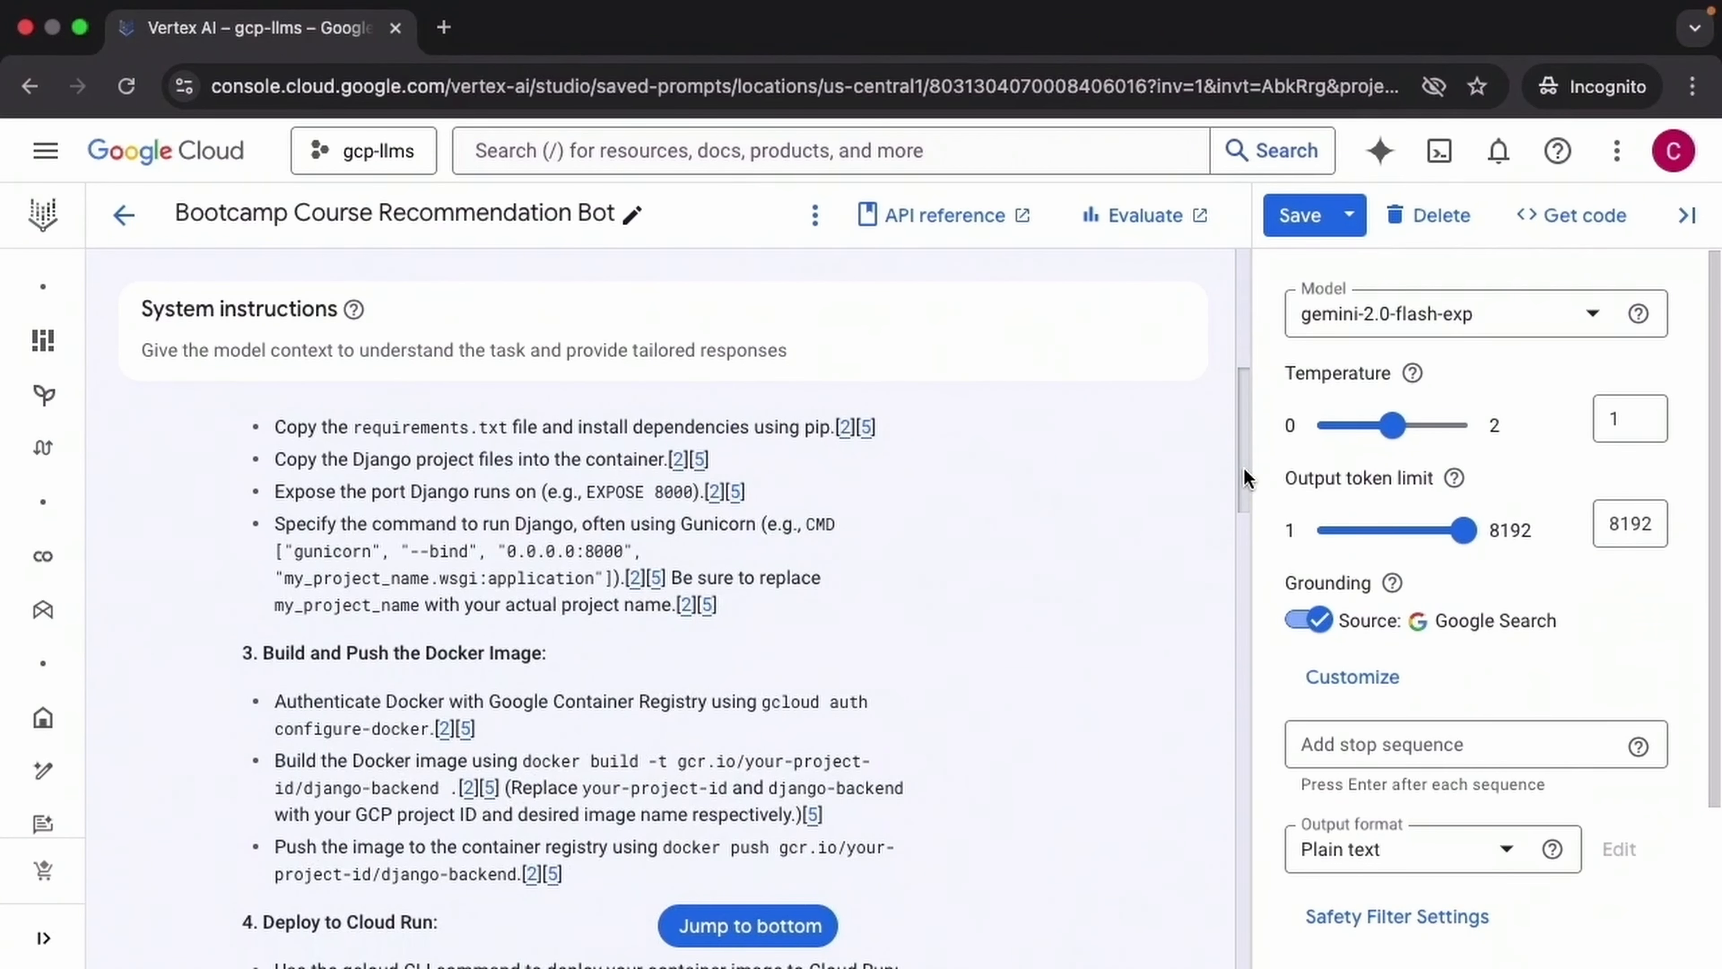
drag(1244, 466, 1276, 868)
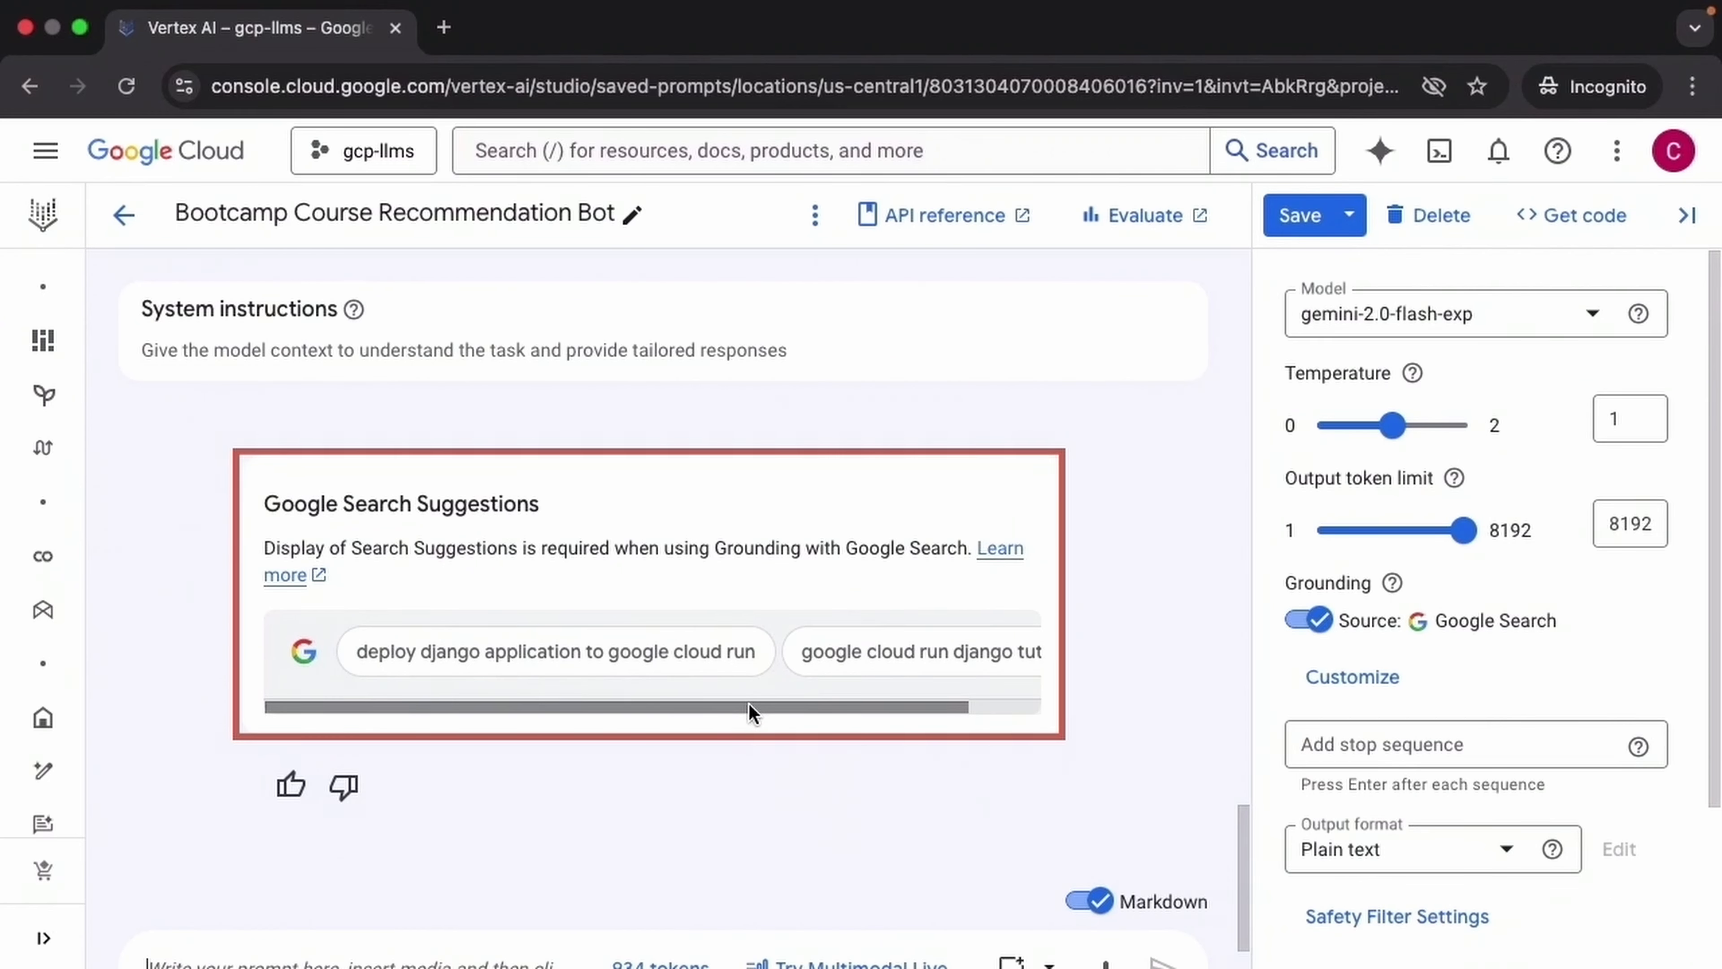
drag(749, 704, 896, 715)
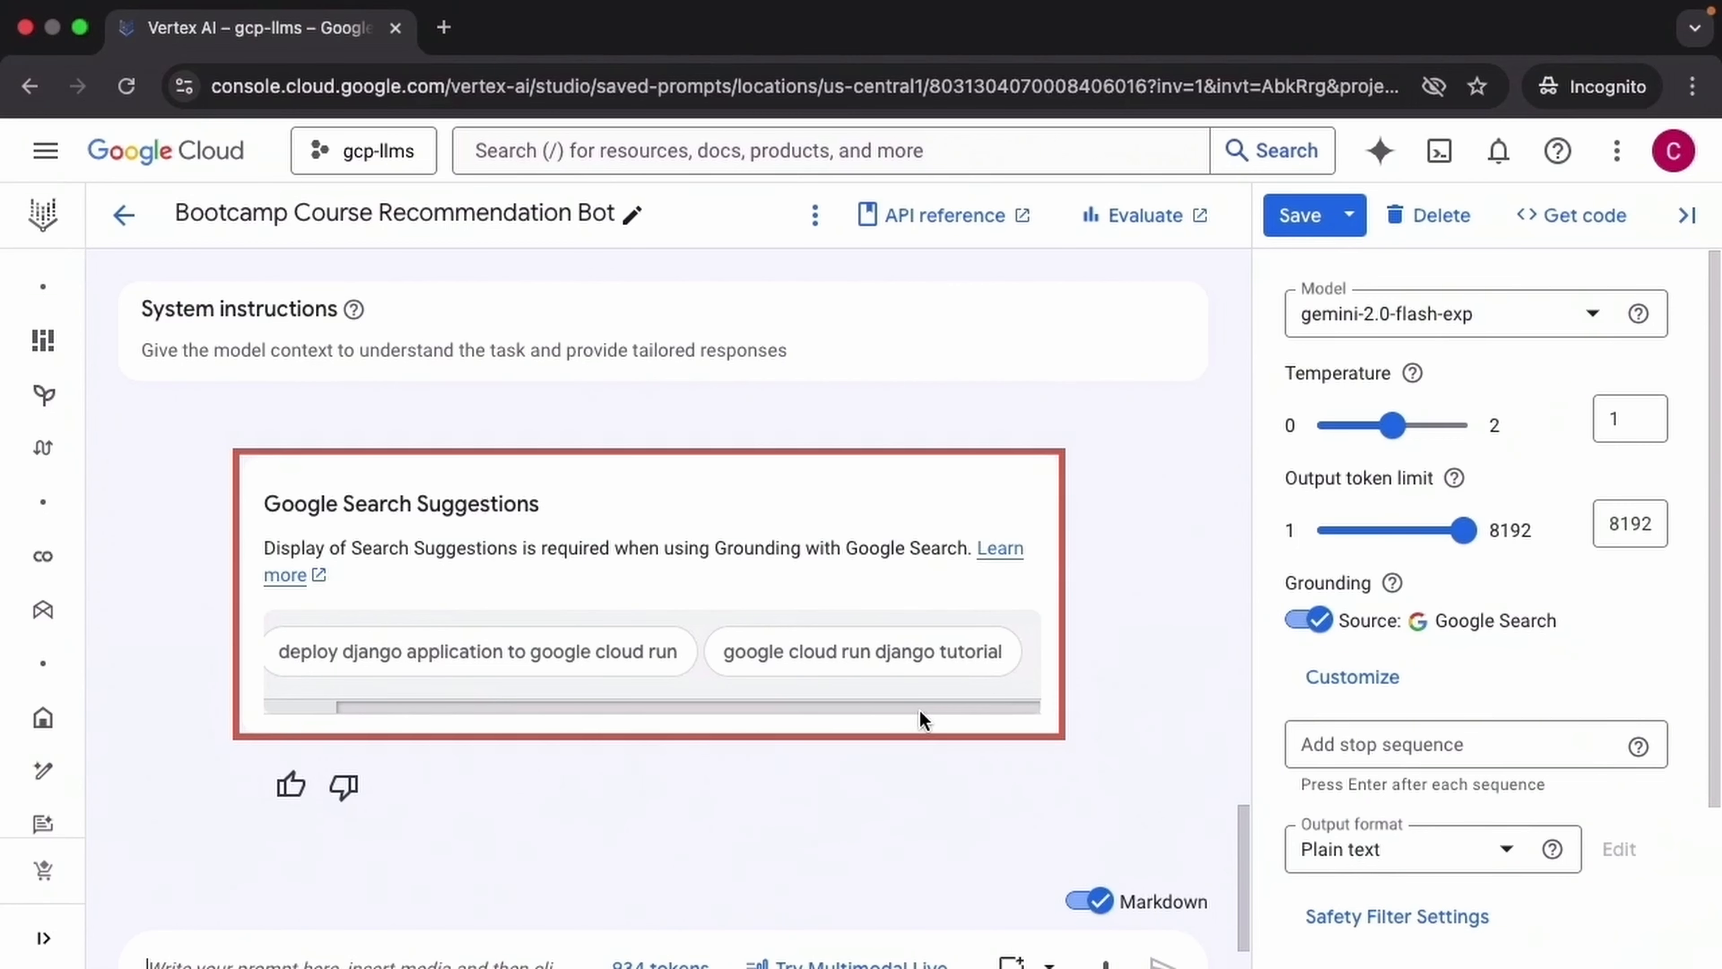
drag(920, 711, 713, 770)
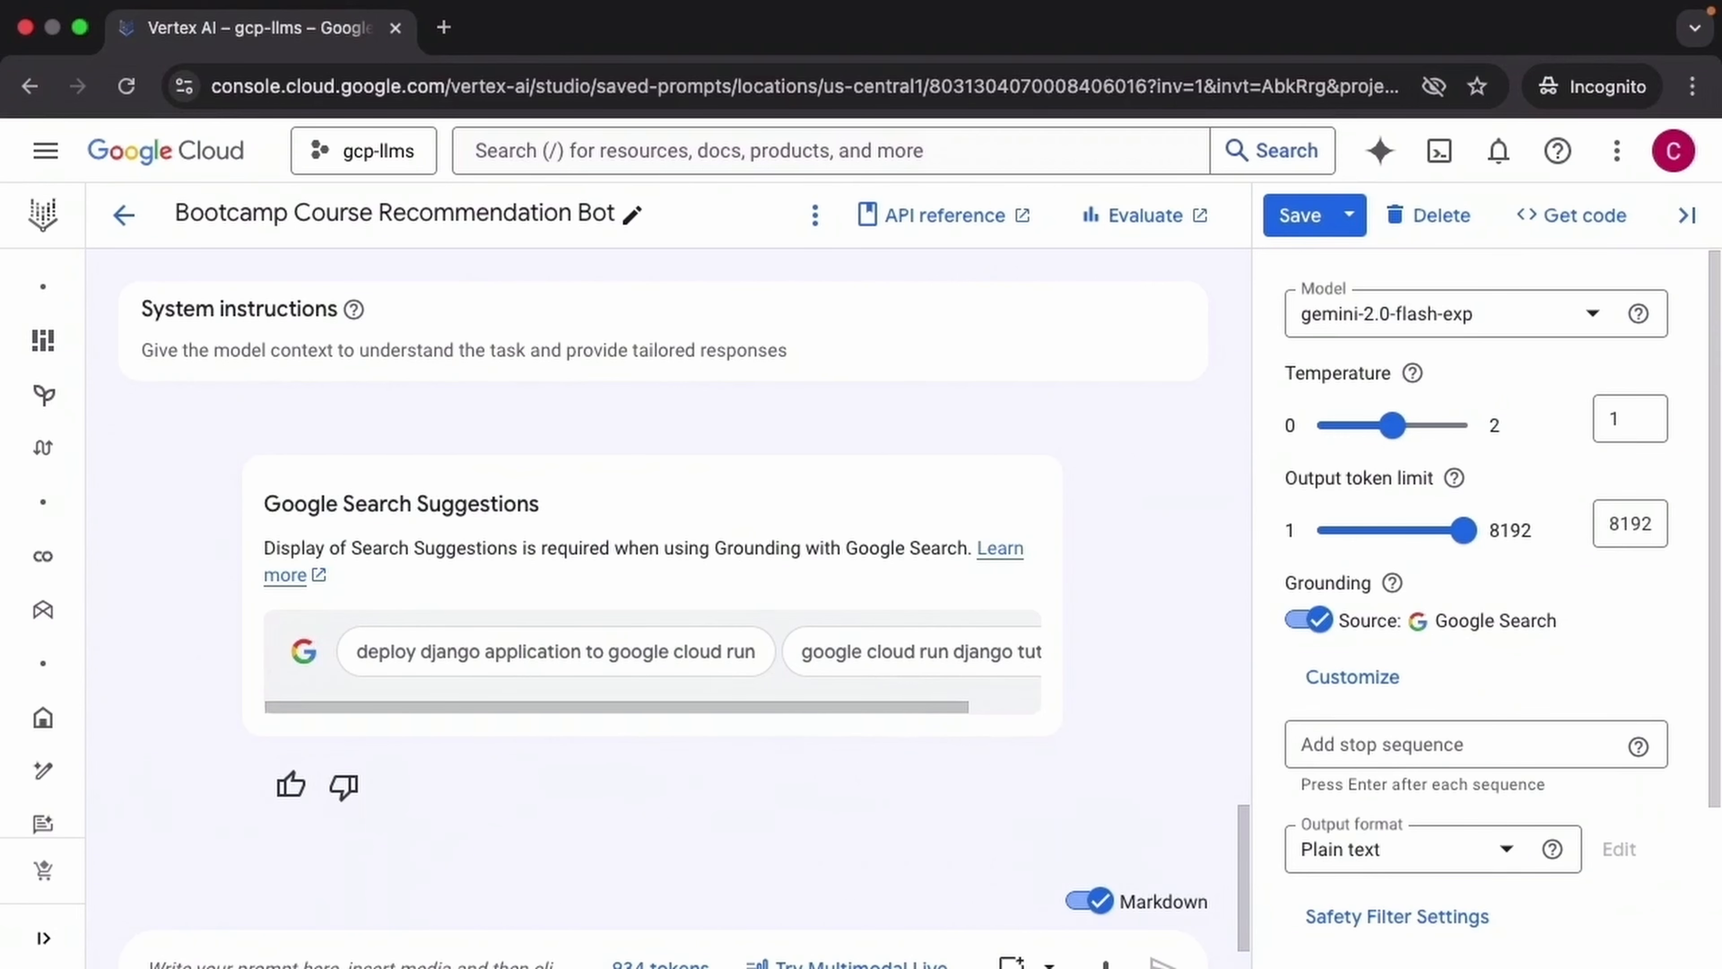
Turn off Google Search grounding and, in a cleared conversation, ask "Can you tell me what Nvidia's latest results were like?".
click(1310, 620)
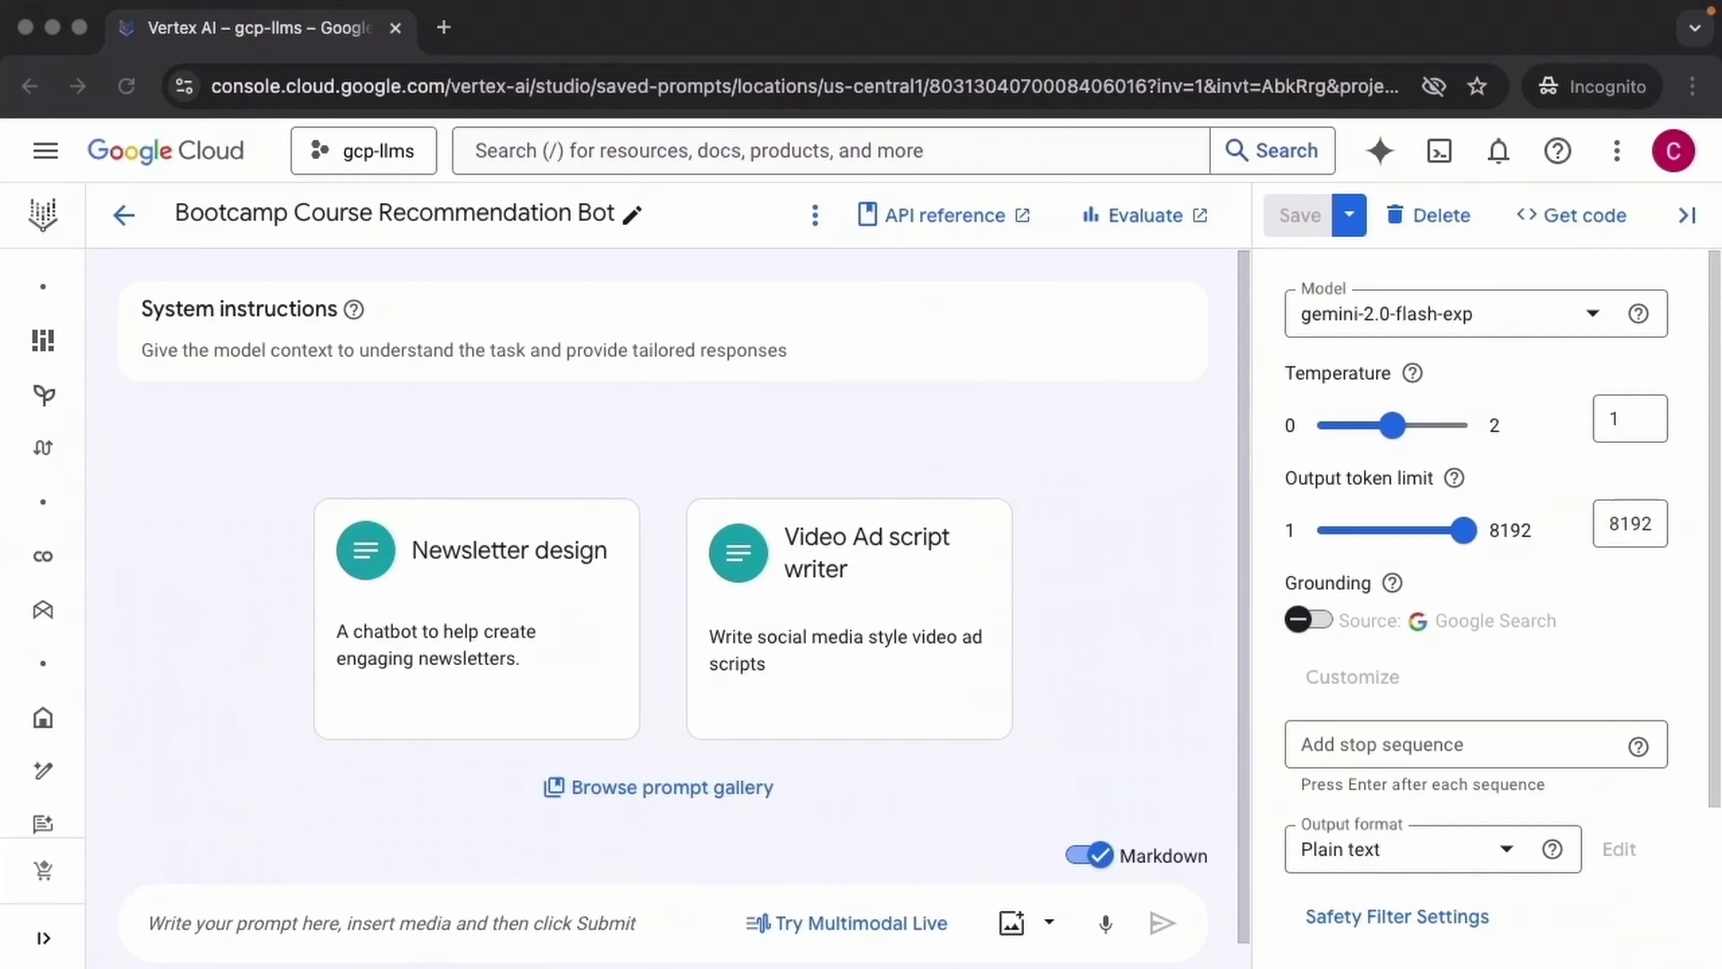
text(Can you tell me what Nvidia's latest results were like?)
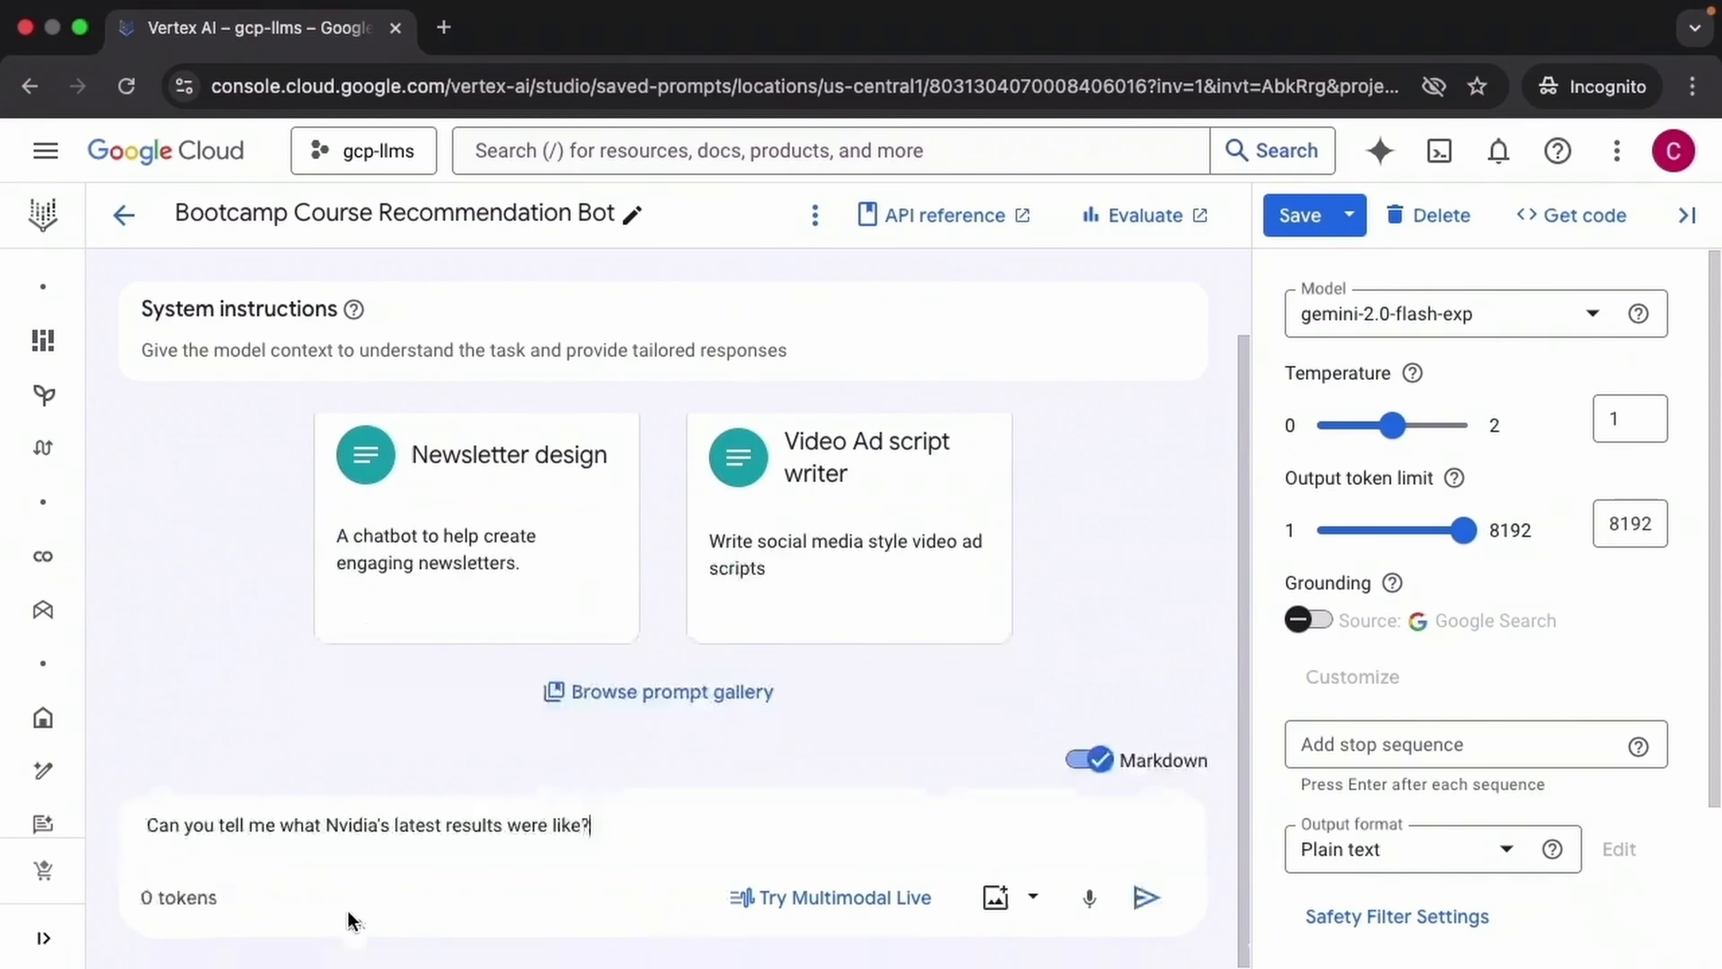
click(1147, 899)
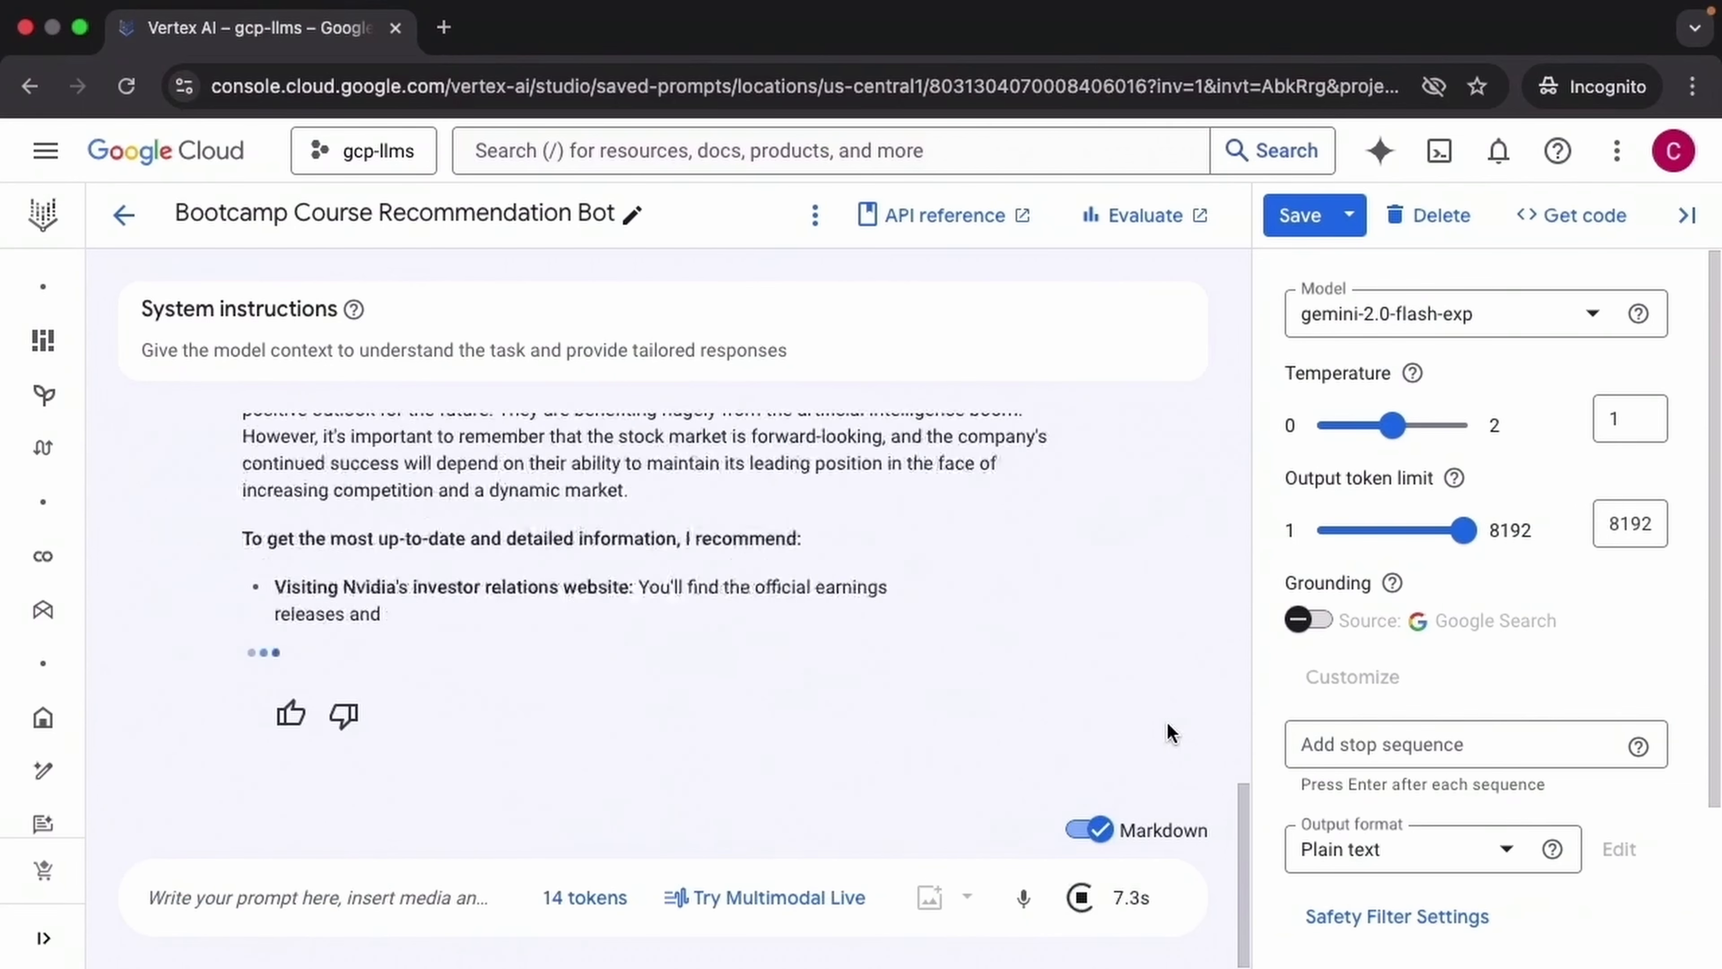
drag(1245, 808, 1240, 268)
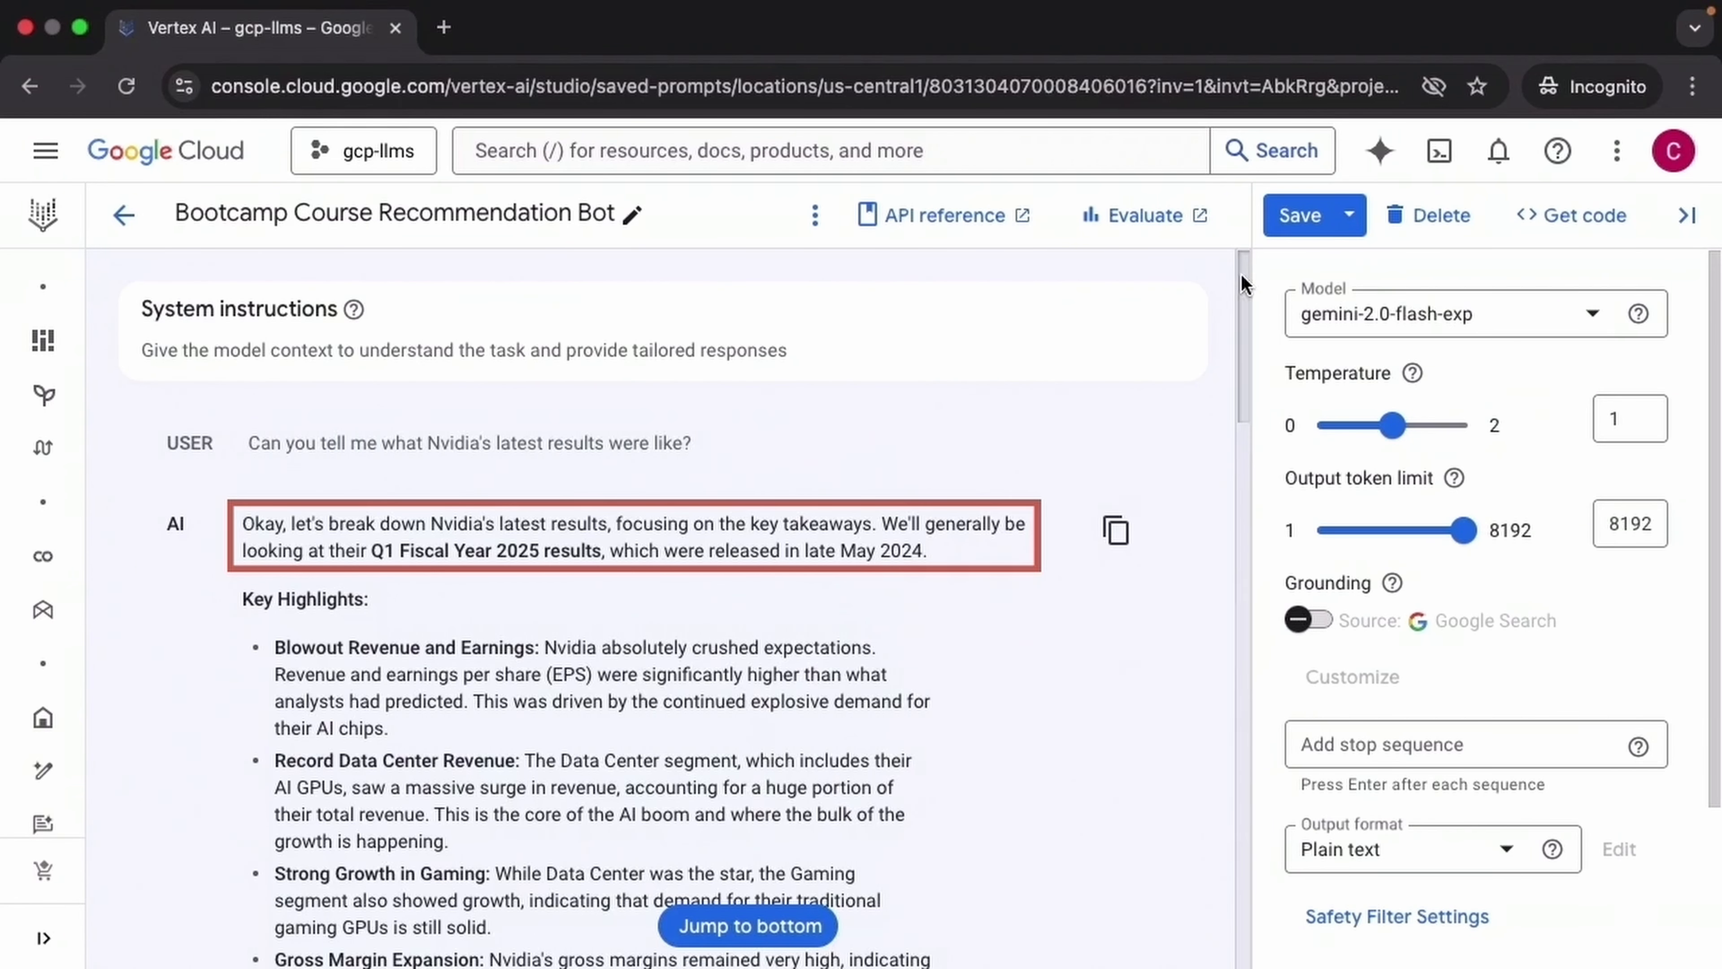
Turn on Google Search grounding and, in a cleared conversation, ask "Can you tell me what Nvidia's latest results were like?" again.
mouse_move(1241, 277)
mouse_down()
mouse_move(1278, 472)
mouse_move(1258, 770)
mouse_up()
scroll(1231, 711, down, 2)
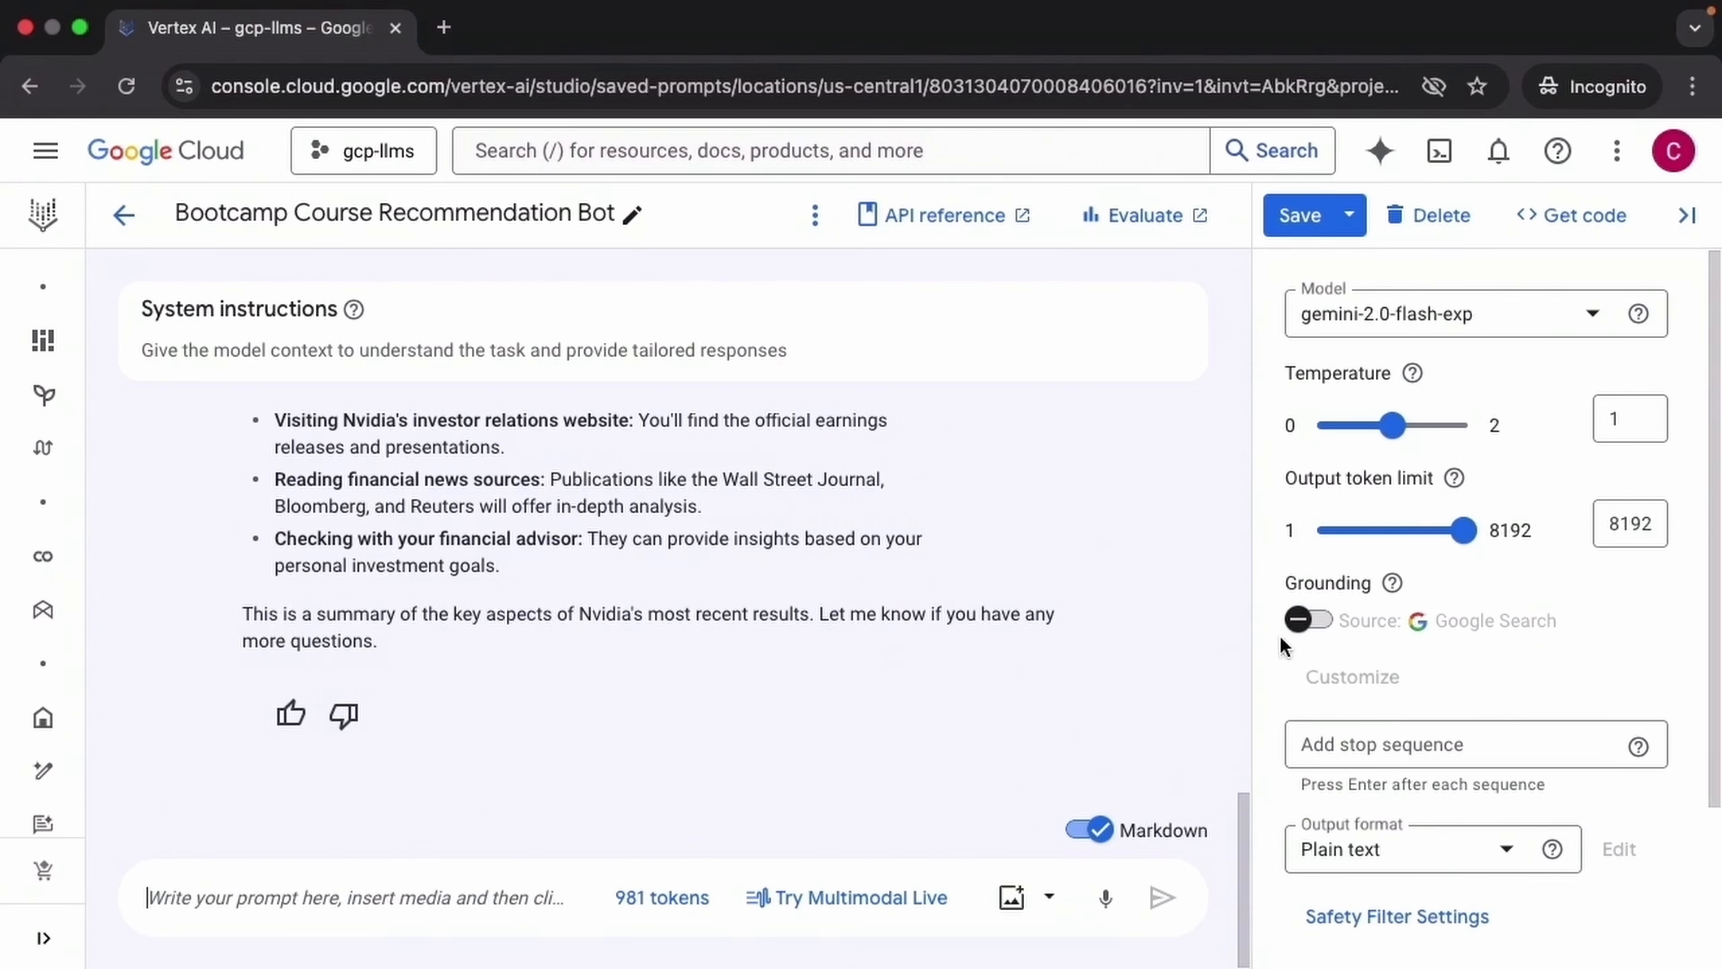
click(1306, 620)
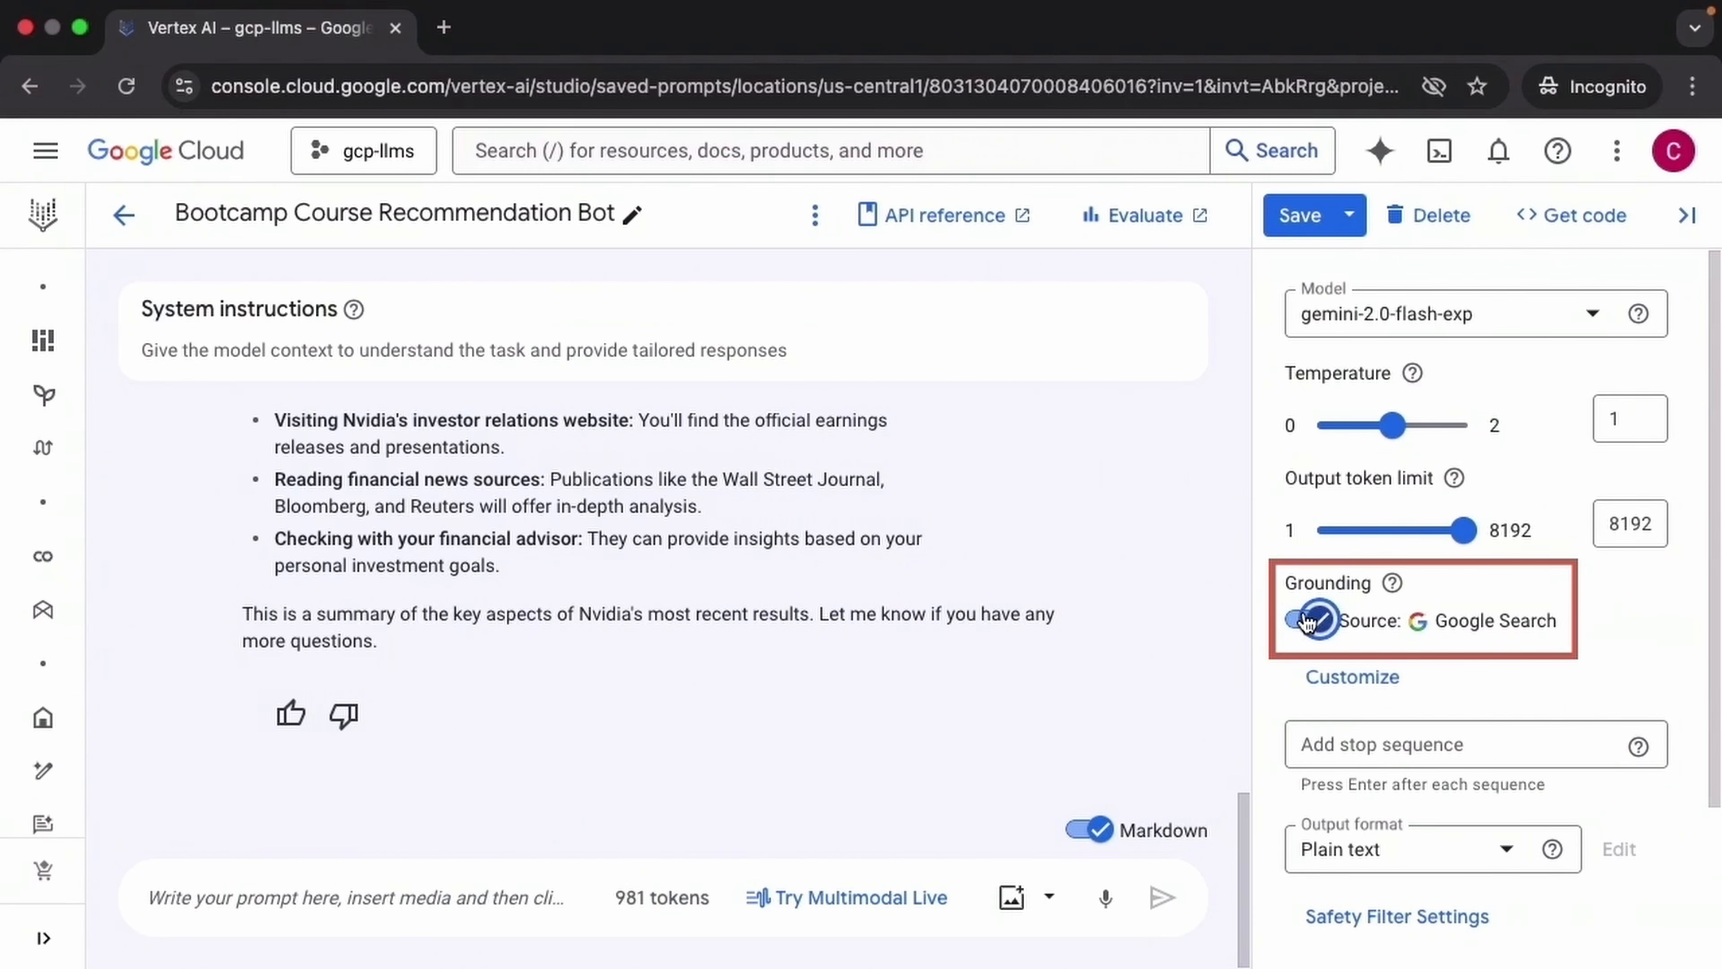
click(815, 215)
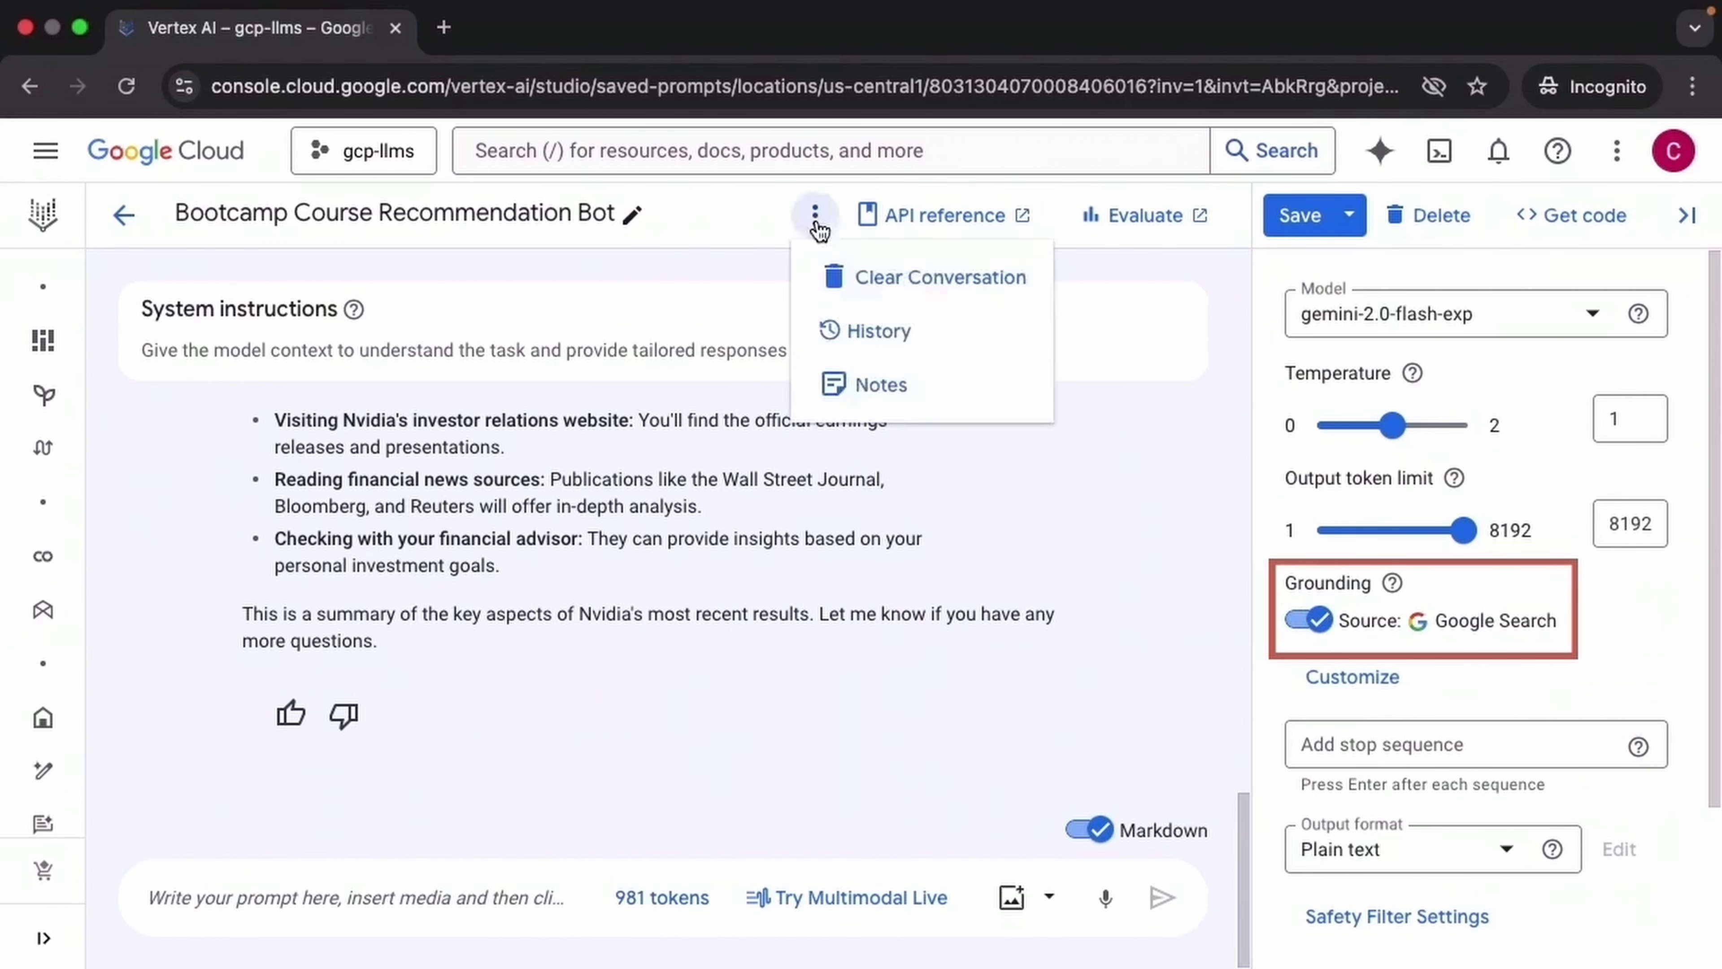
click(916, 274)
click(353, 895)
text(Can you tell me what Nvidia's latest results were like?)
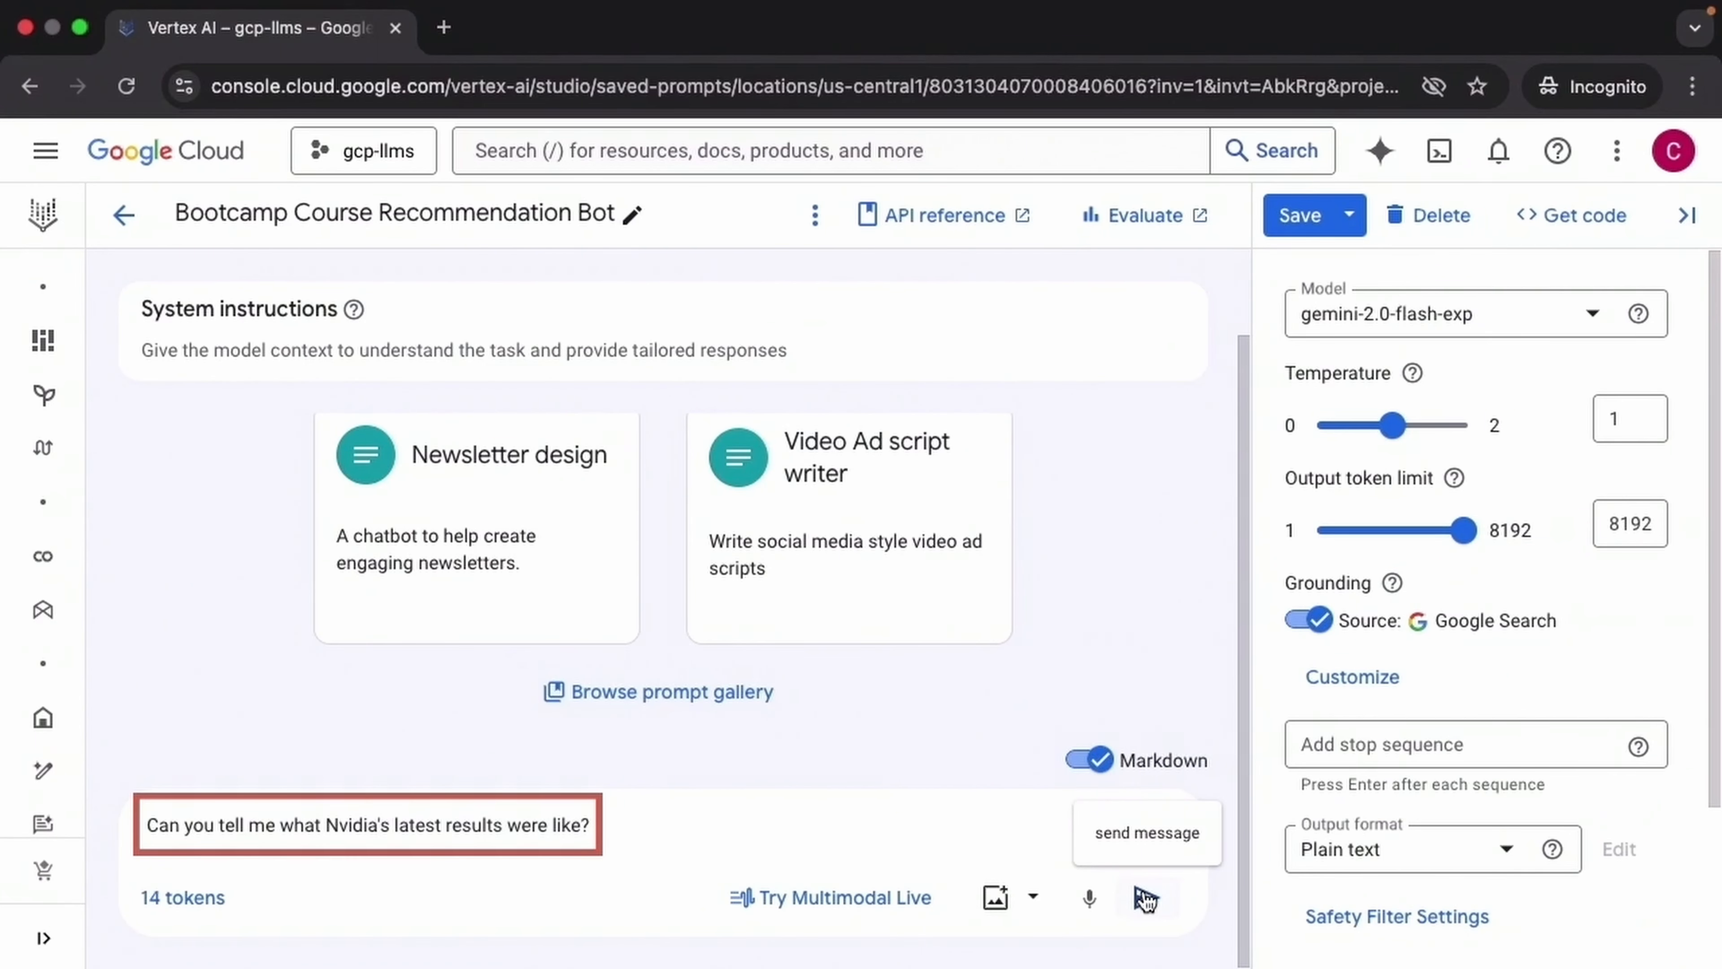
click(1145, 899)
Read the grounded answer from its start, open the first source cited for Nvidia's third-quarter revenue, accept its cookies, and close it.
scroll(1237, 464, up, 5)
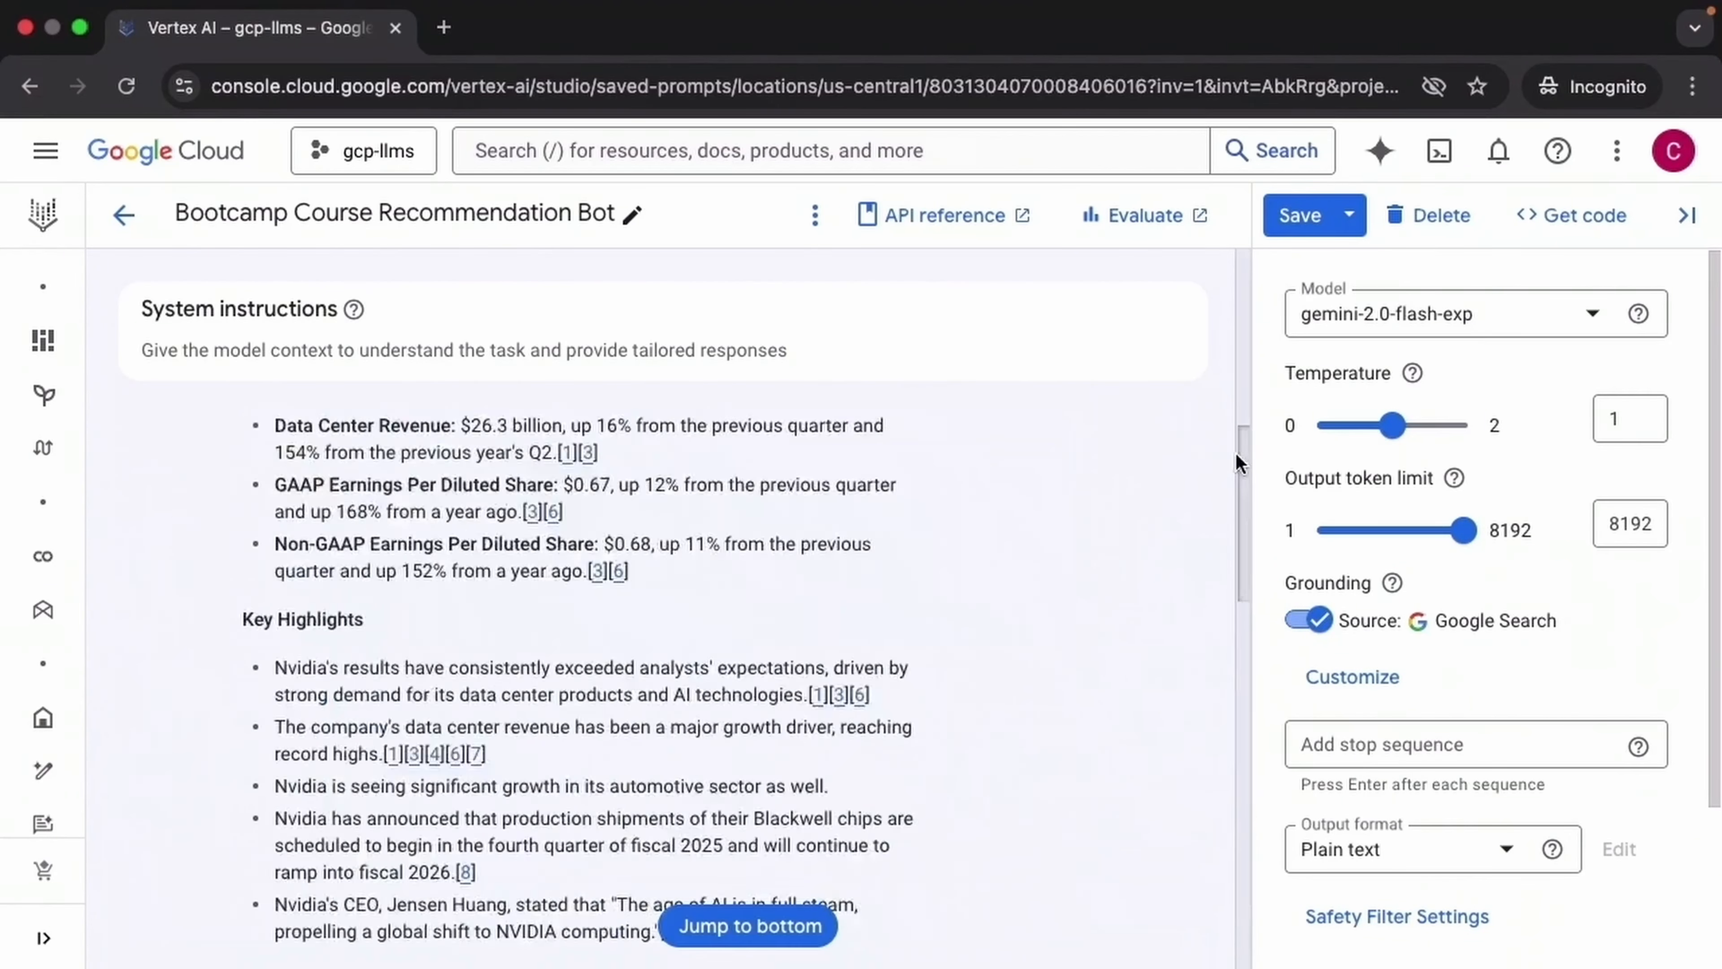
drag(1237, 463, 1241, 301)
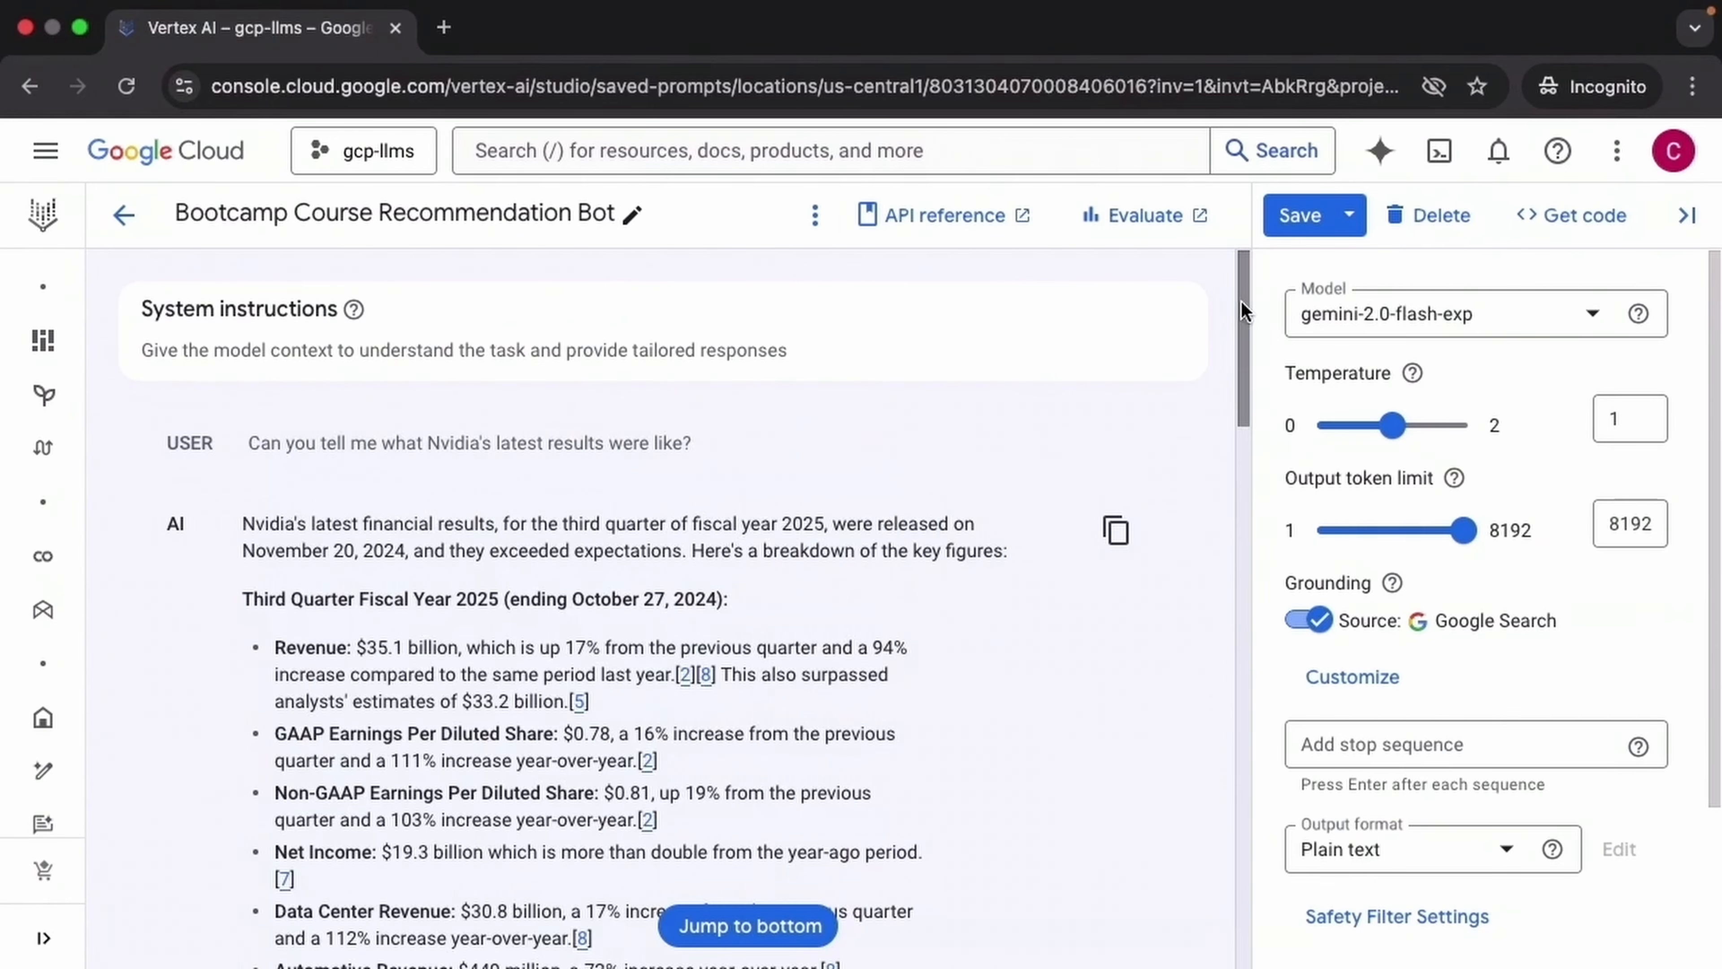
scroll(1243, 305, down, 1)
scroll(1243, 313, down, 5)
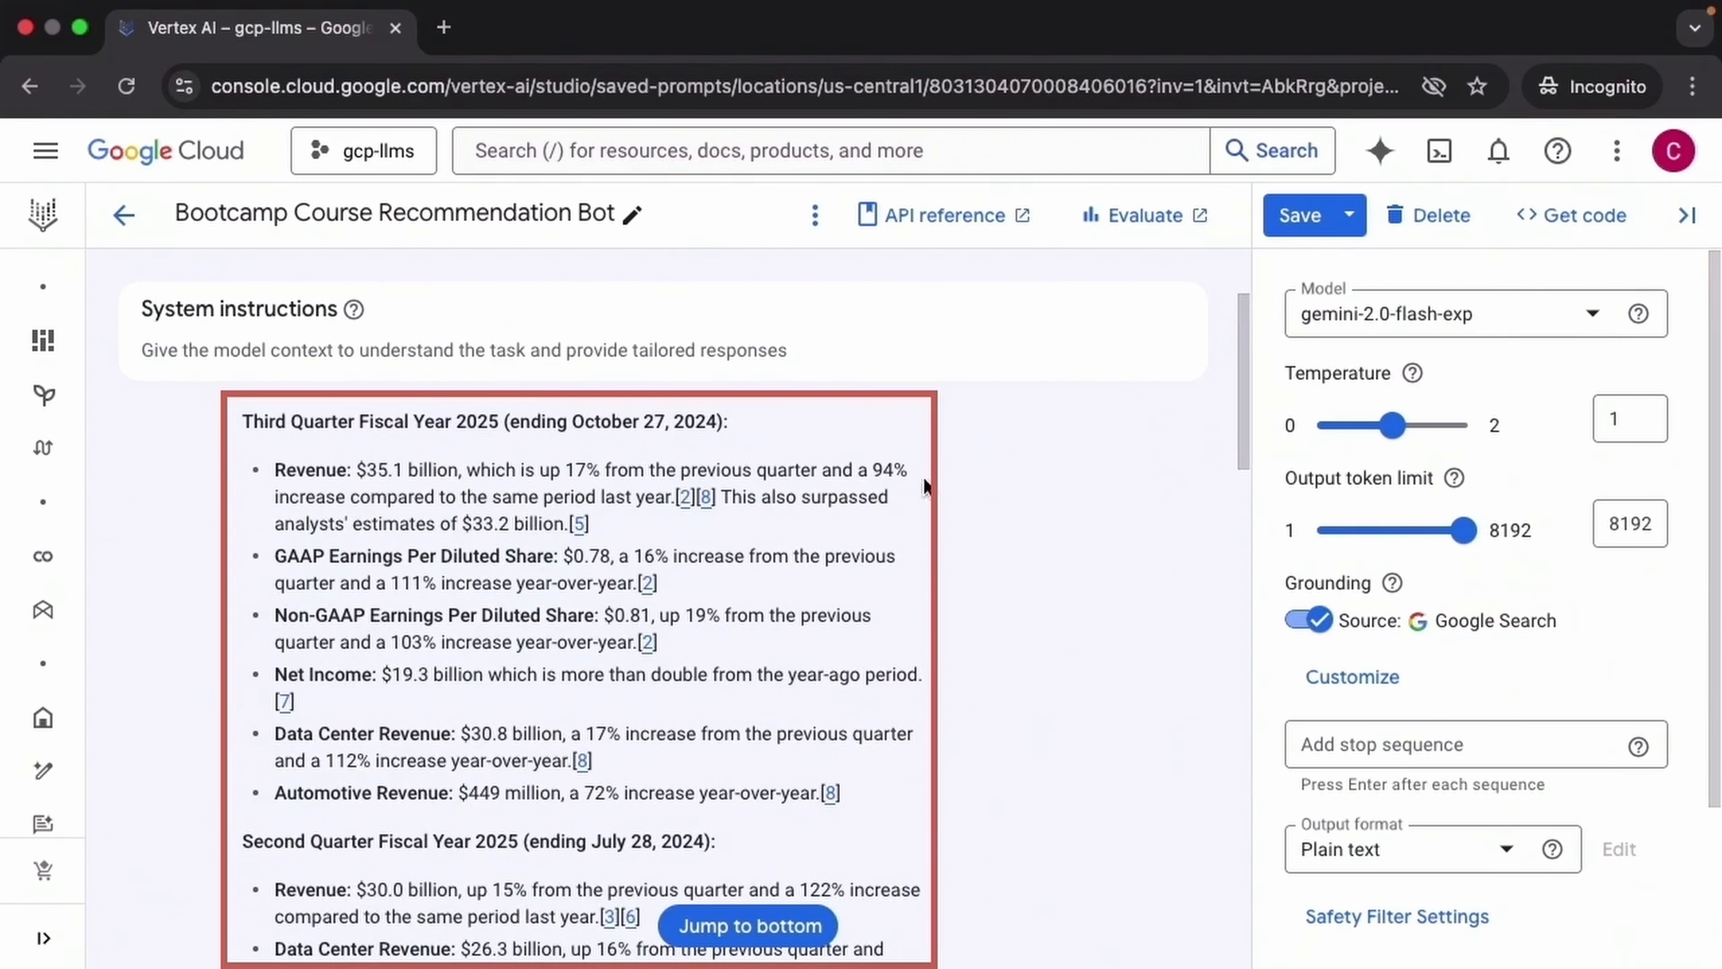
click(684, 499)
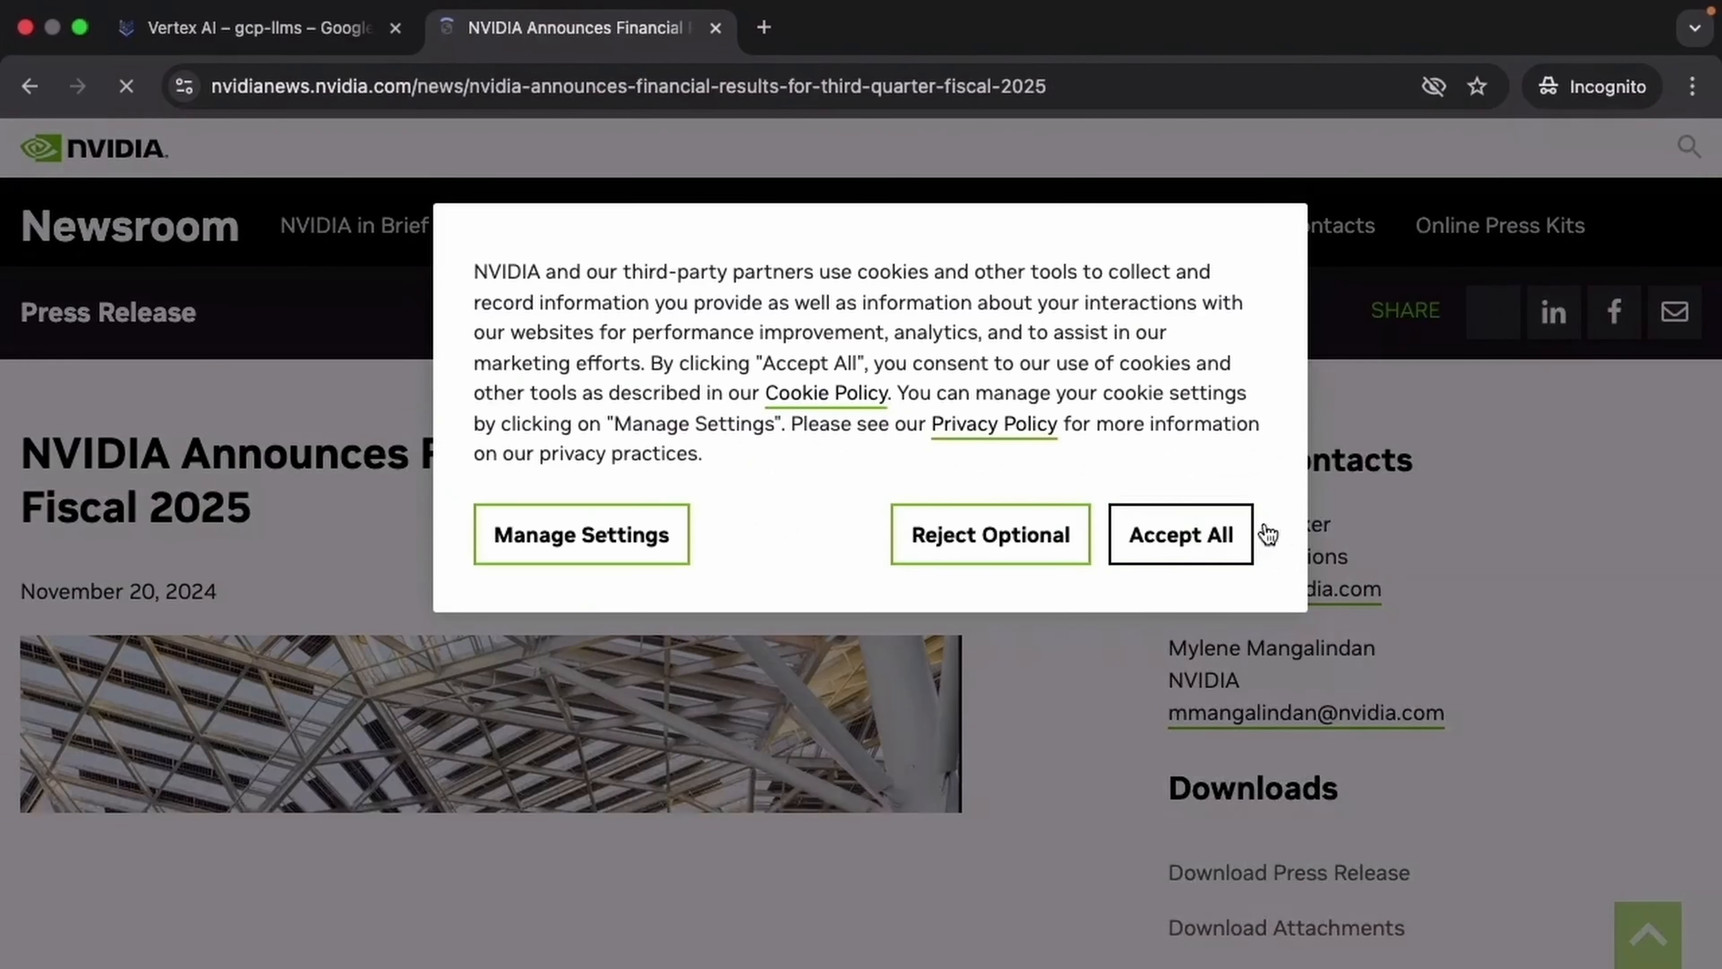
click(1241, 536)
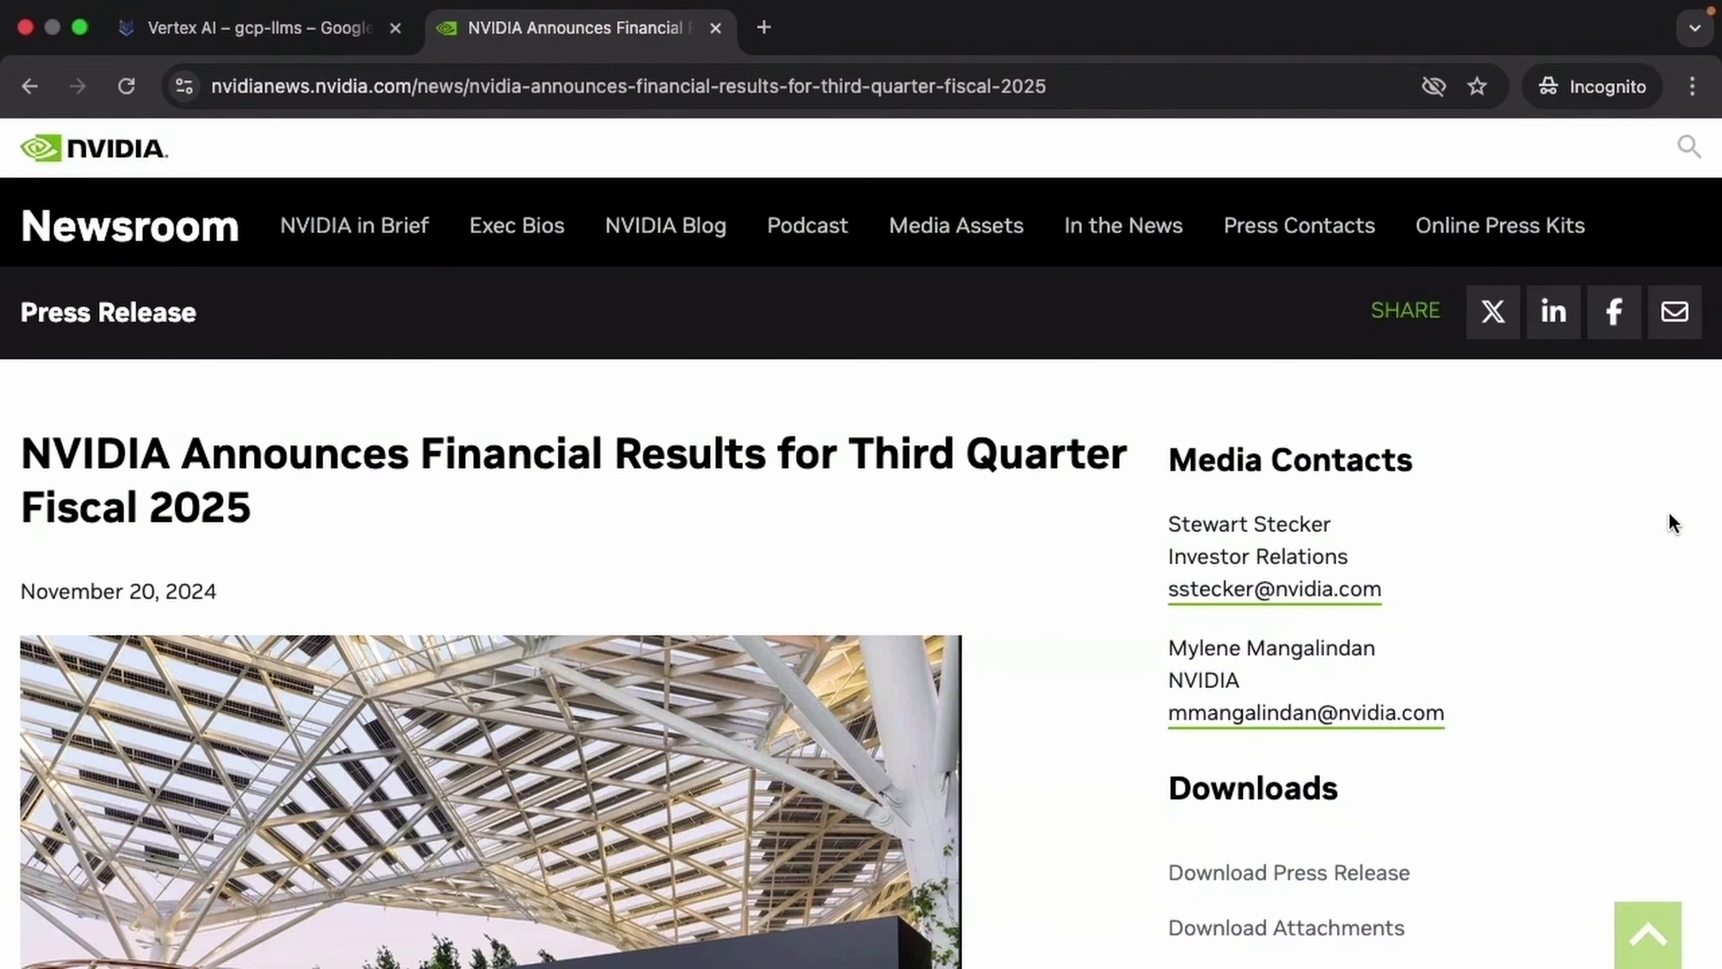
key(super+w)
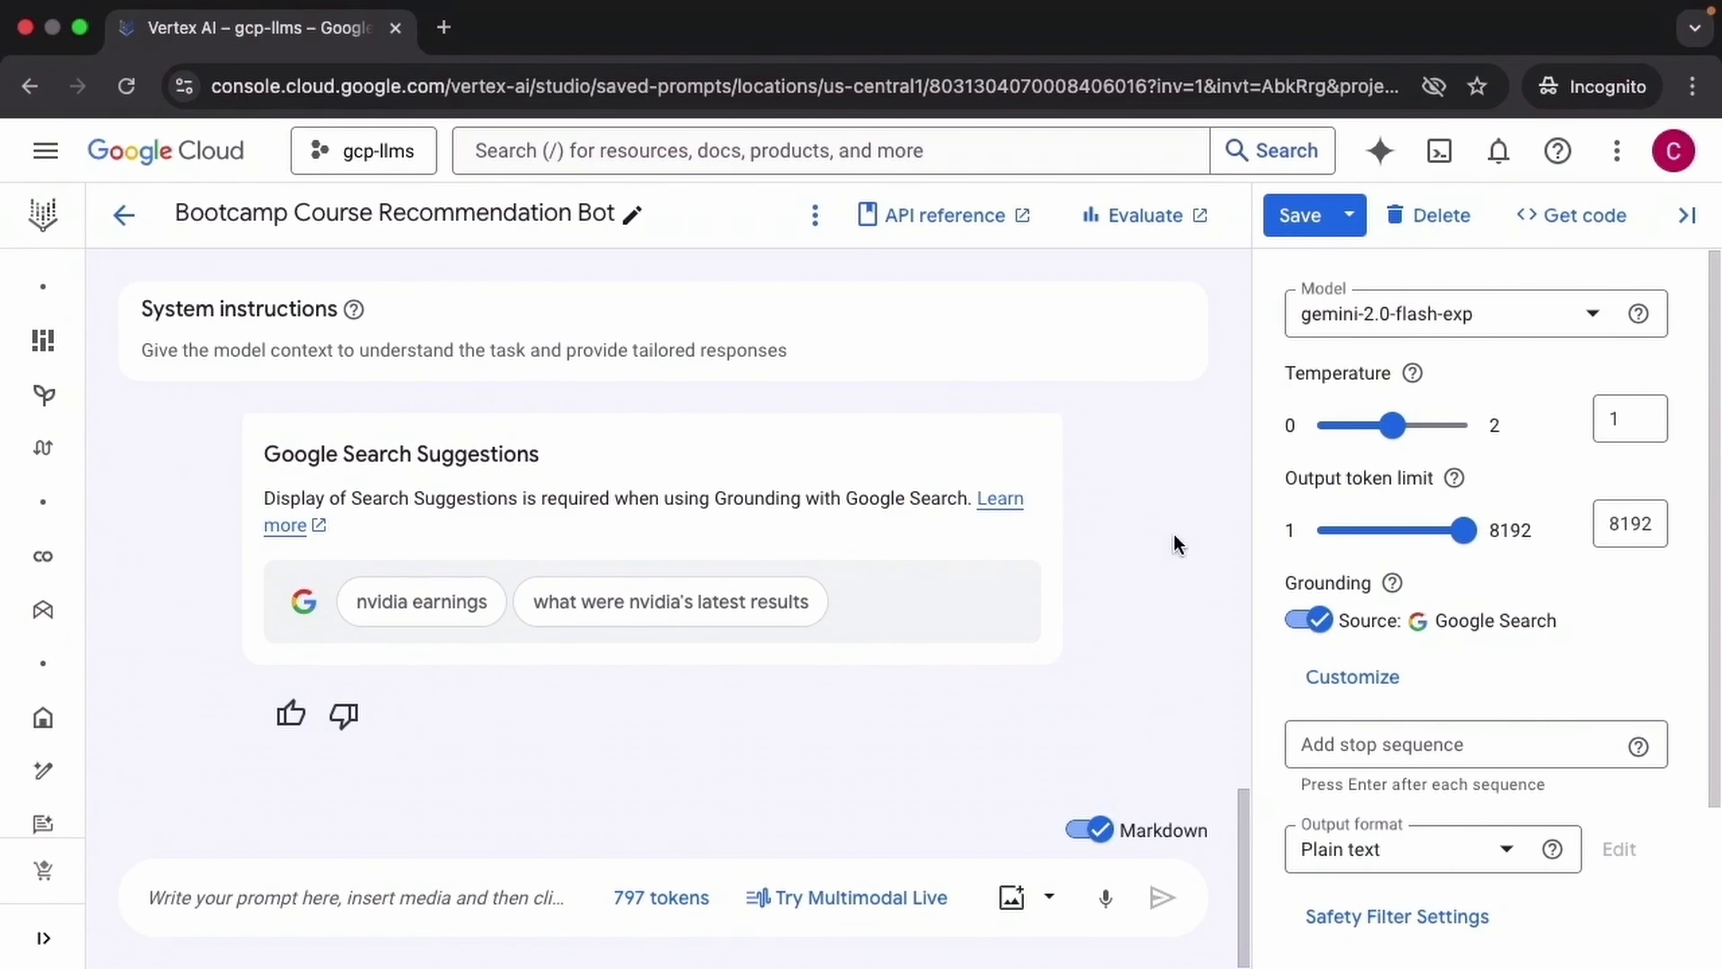
Turn off Google Search grounding and clear the Nvidia conversation.
click(1315, 620)
click(815, 215)
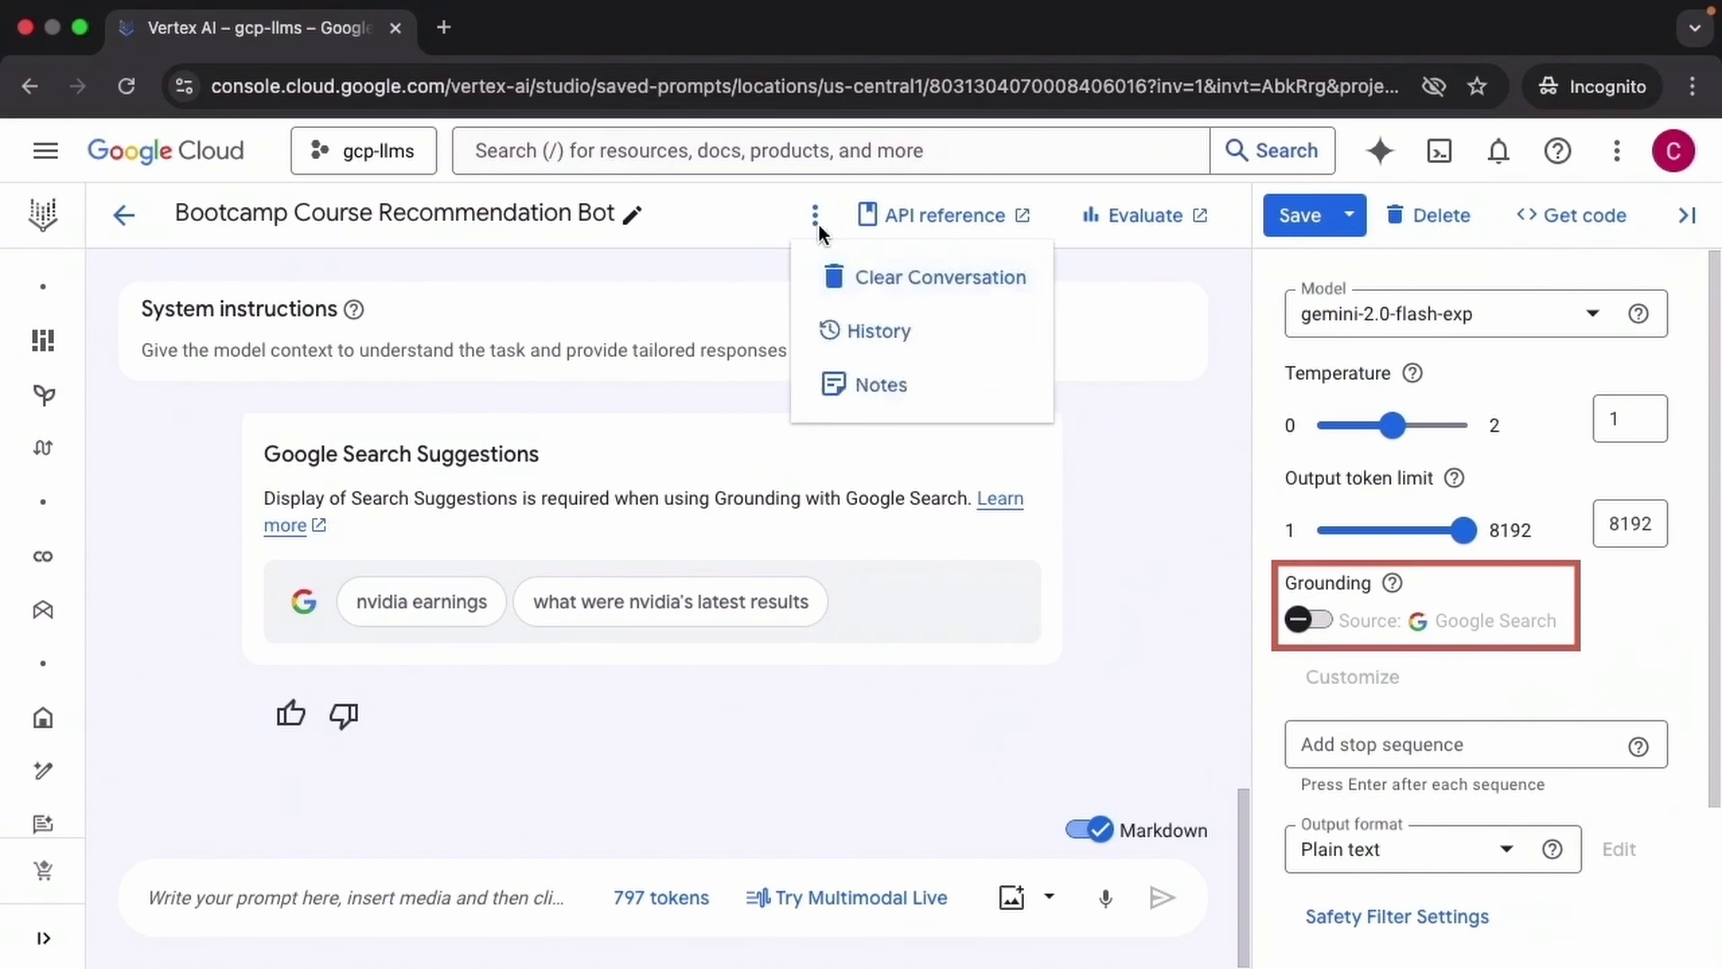
click(932, 277)
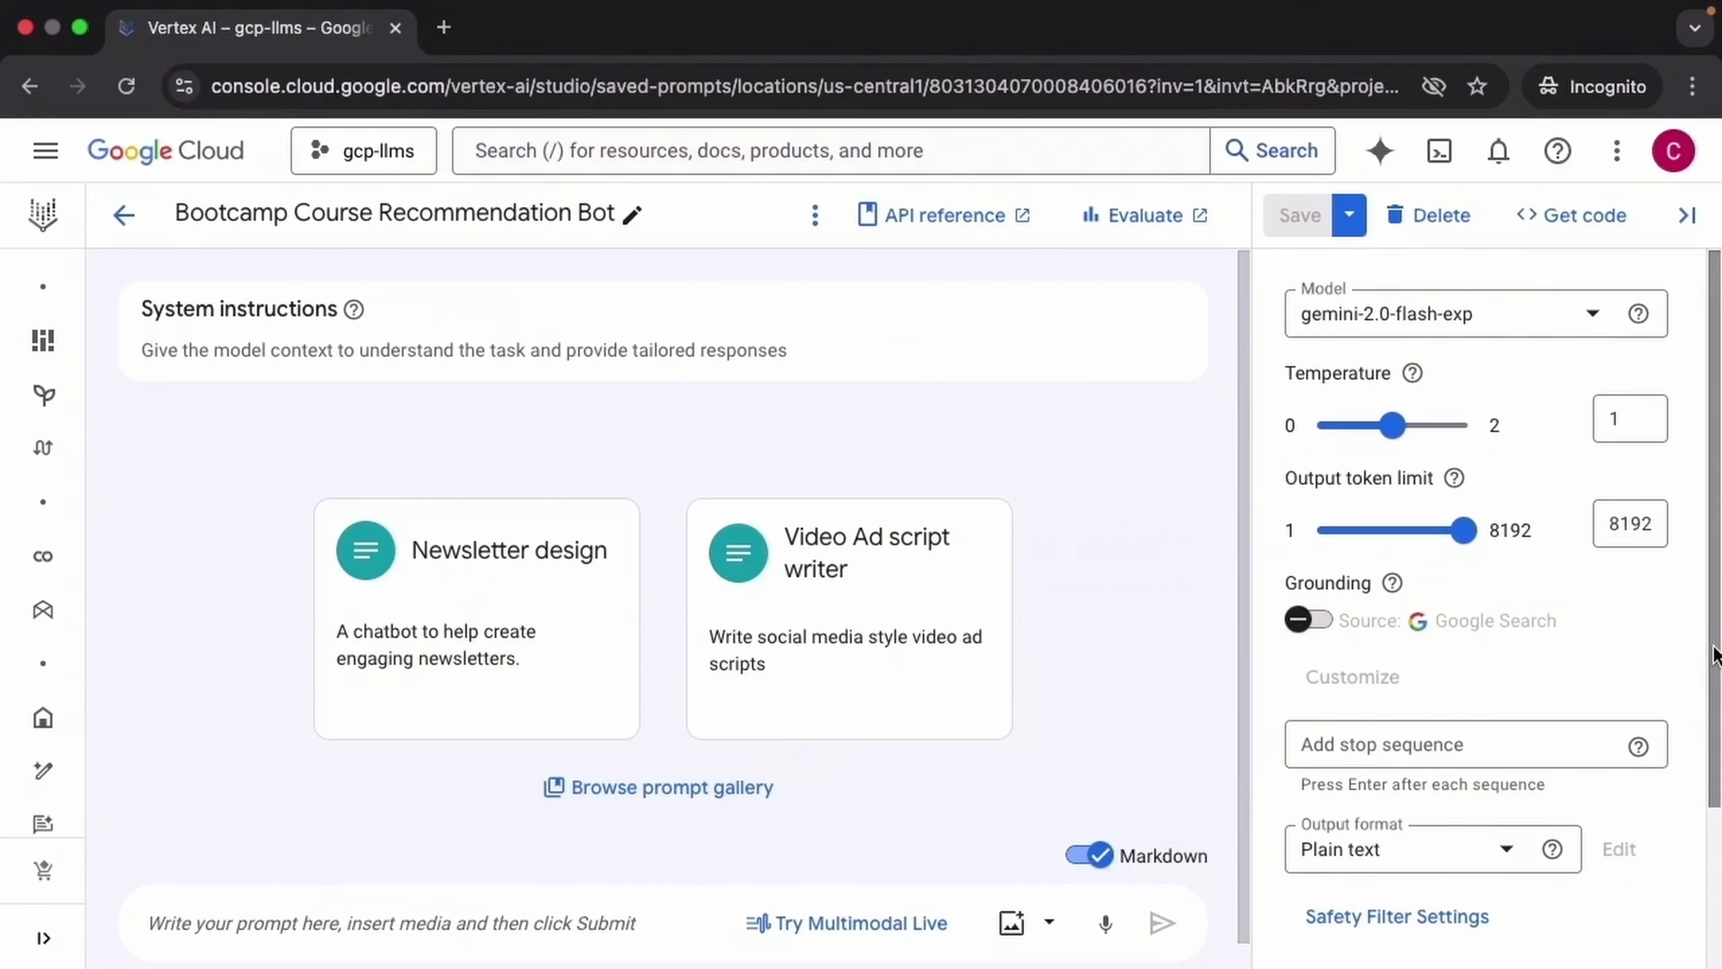
Show the help explanation for the stop sequence setting.
drag(1715, 655, 1717, 818)
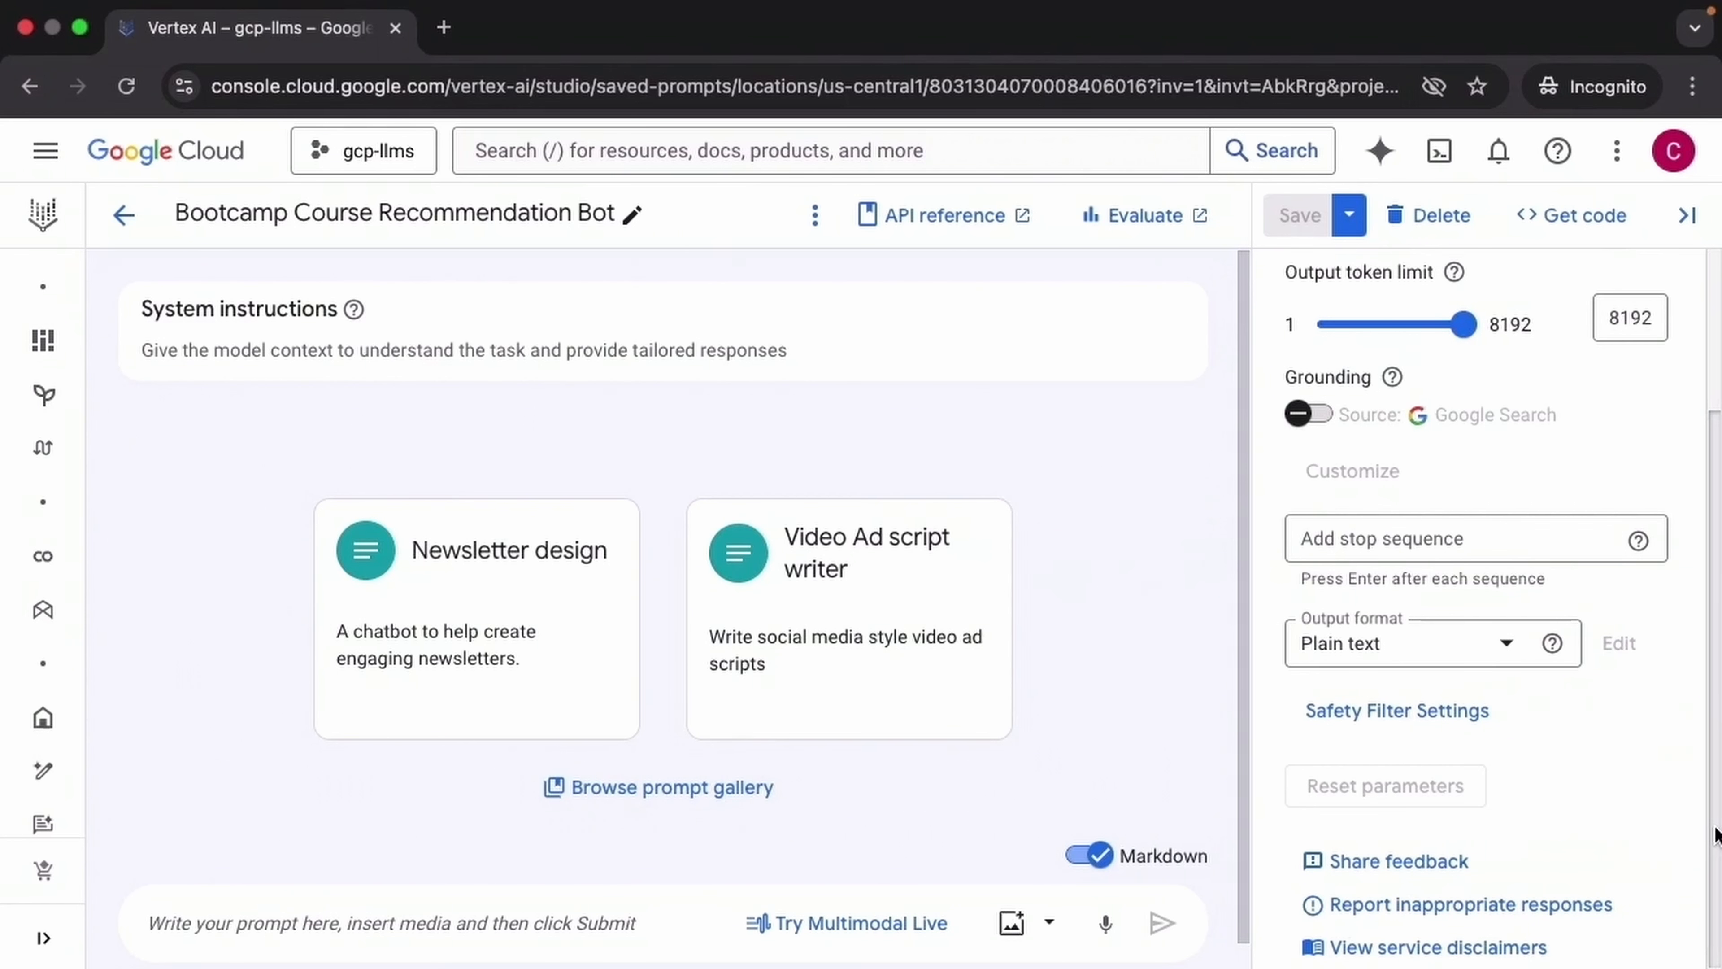
click(1638, 541)
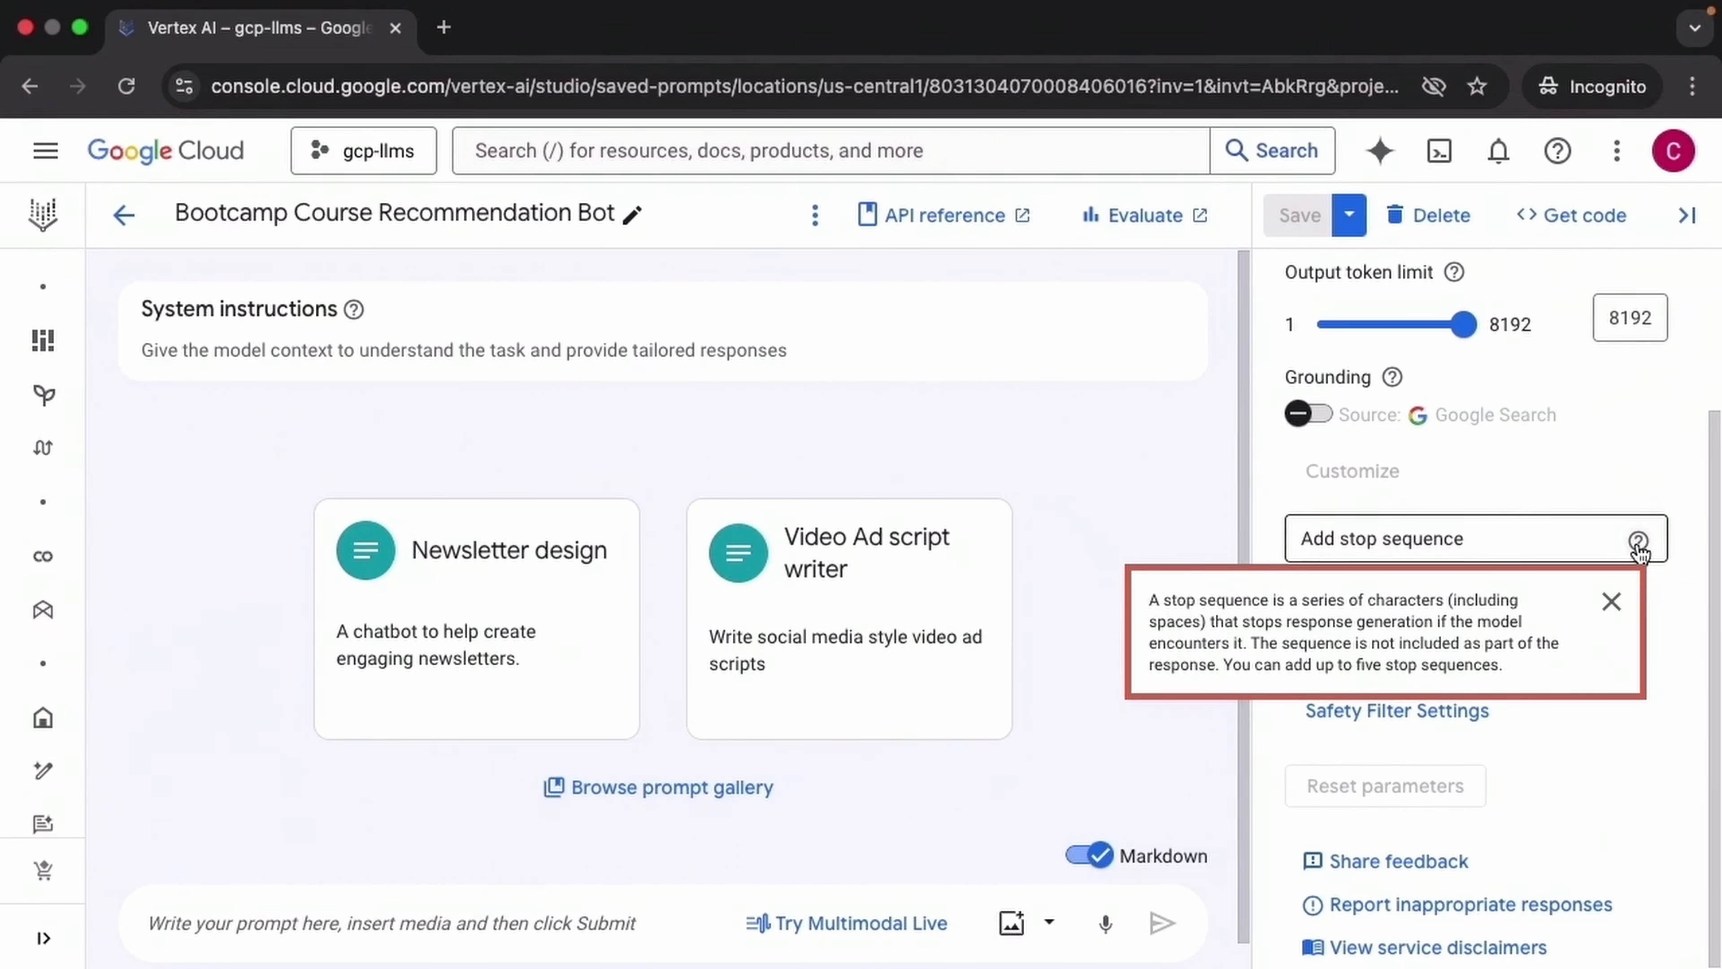
Ask "Can you please give me some potential names for a real estate company in the form of a numbered list? Just names please" and review the list.
key(ctrl+v)
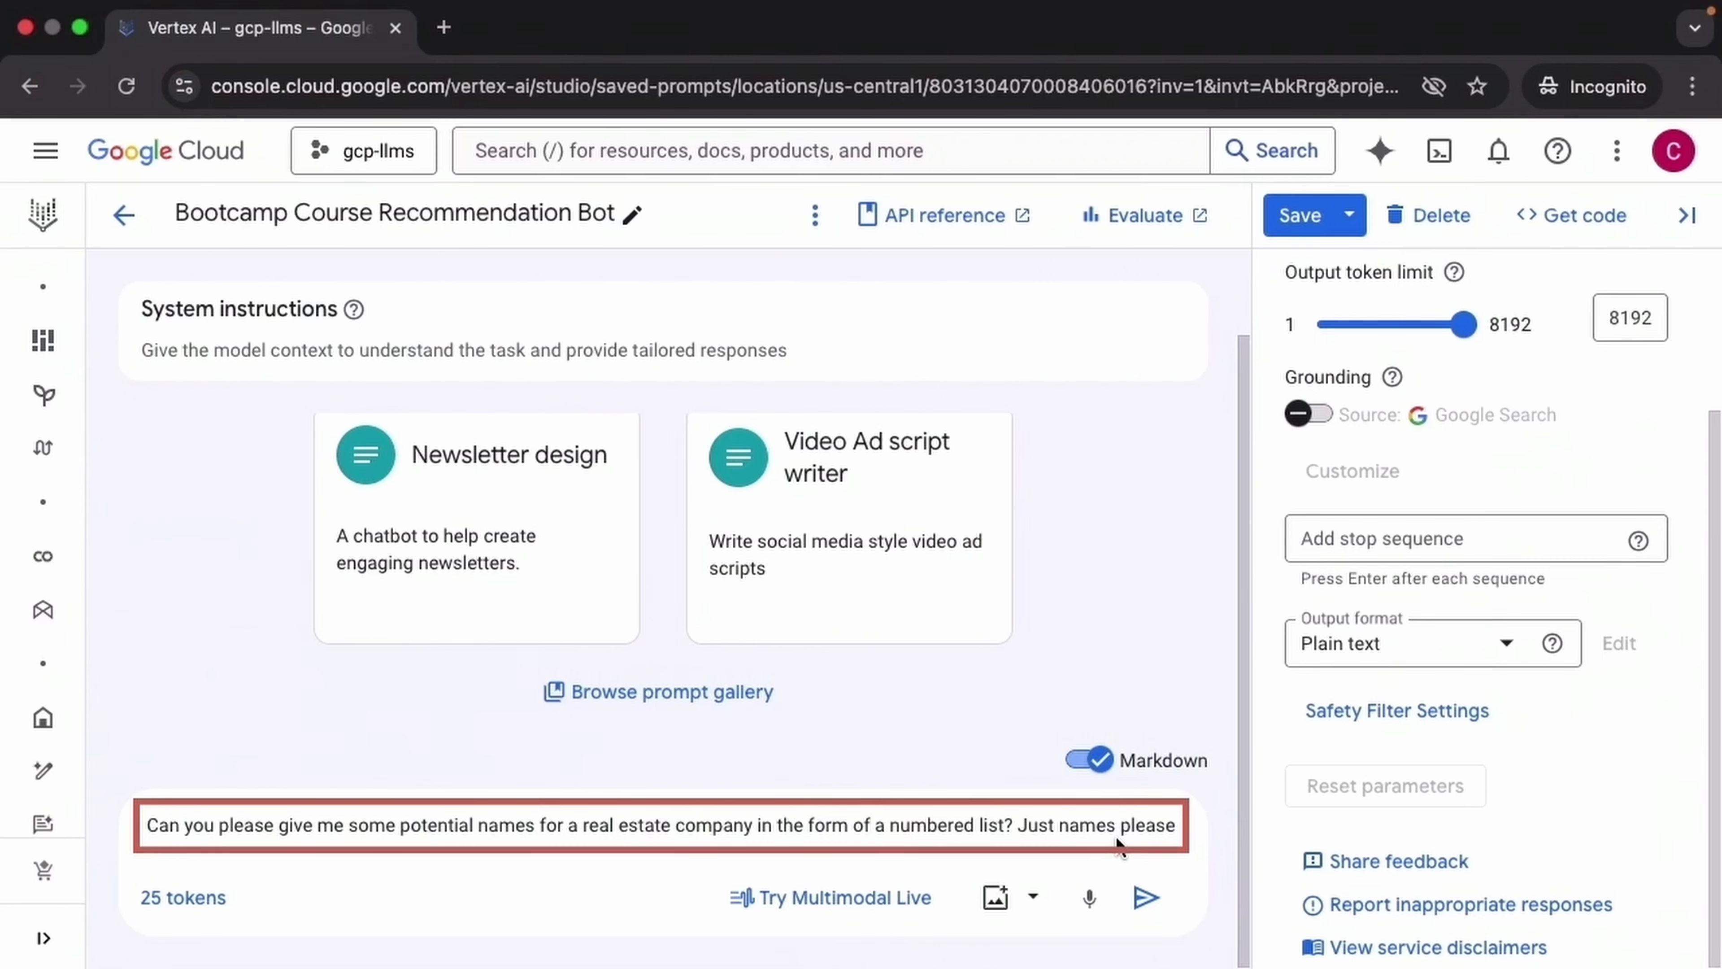
click(1146, 899)
drag(1241, 712, 1241, 325)
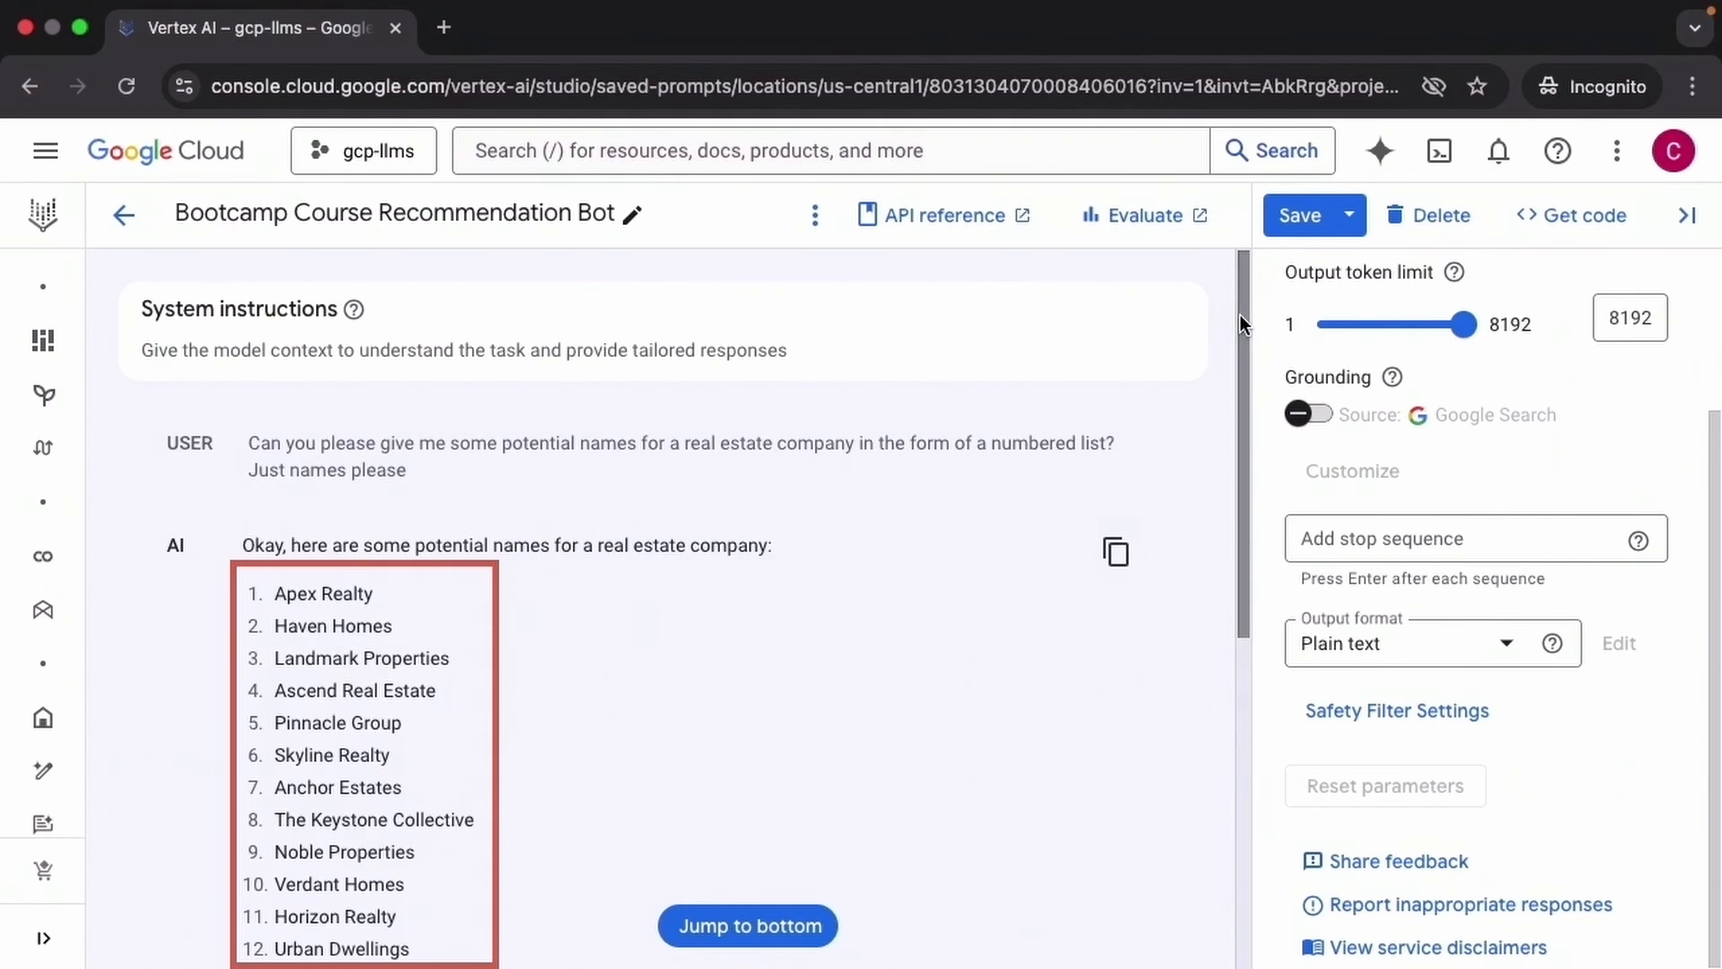
drag(1241, 315, 1223, 654)
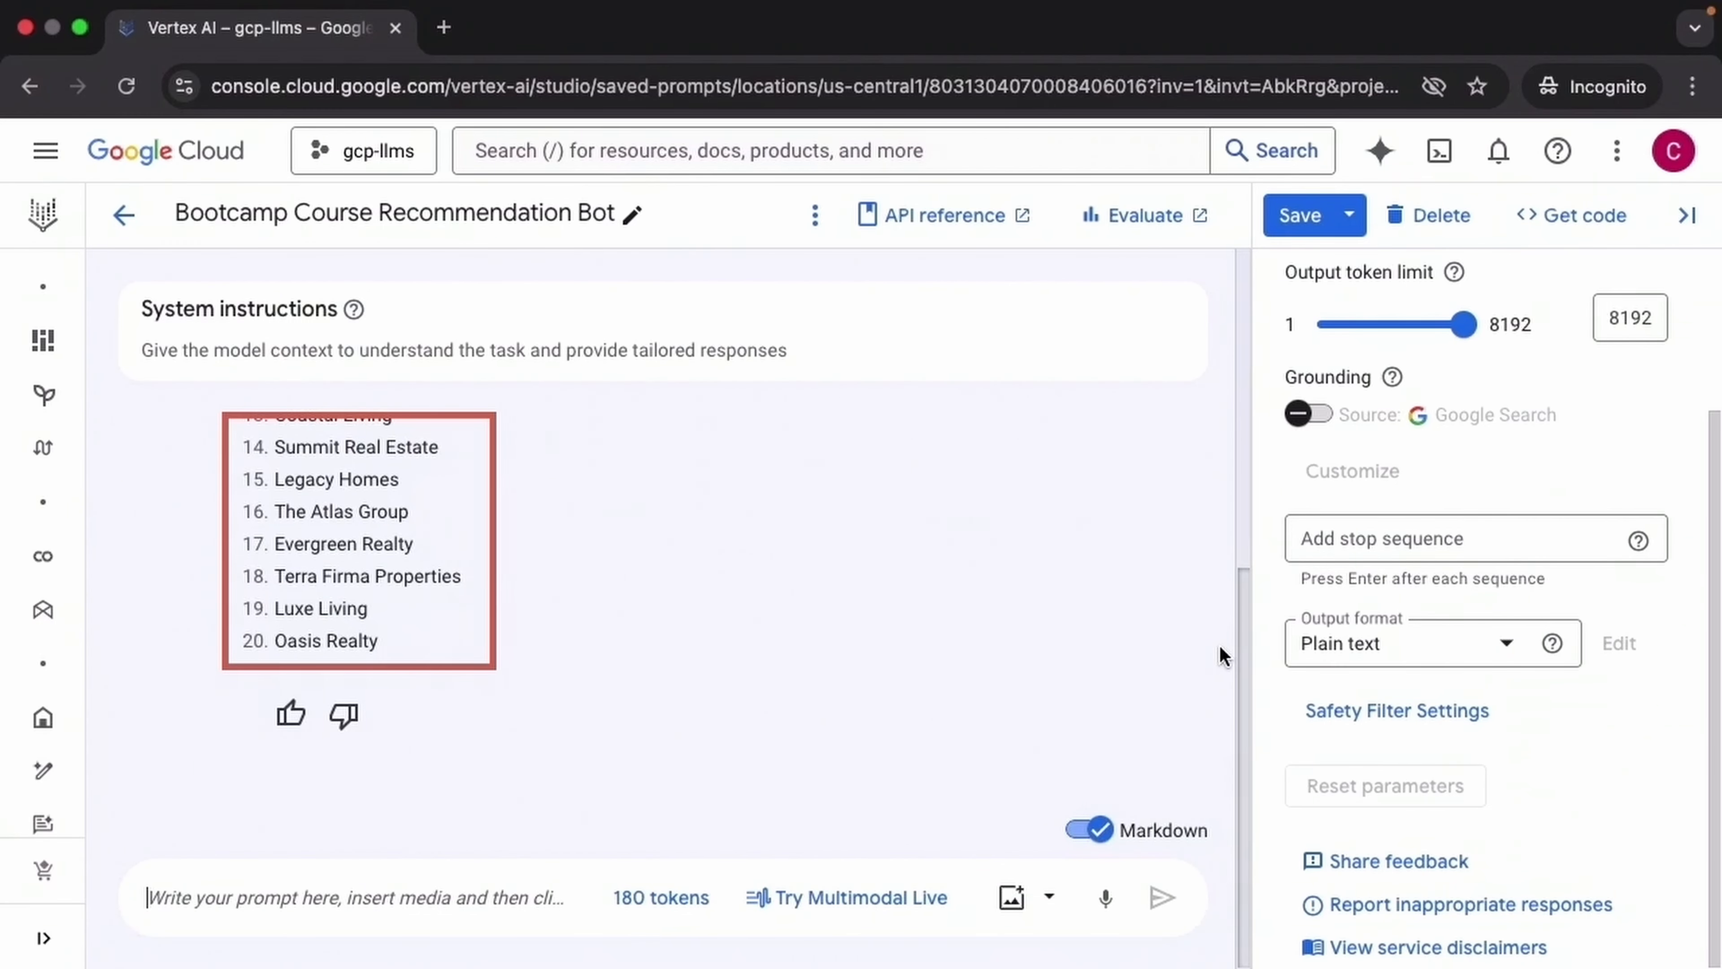
Add "11" as a stop sequence.
click(1344, 545)
text(11)
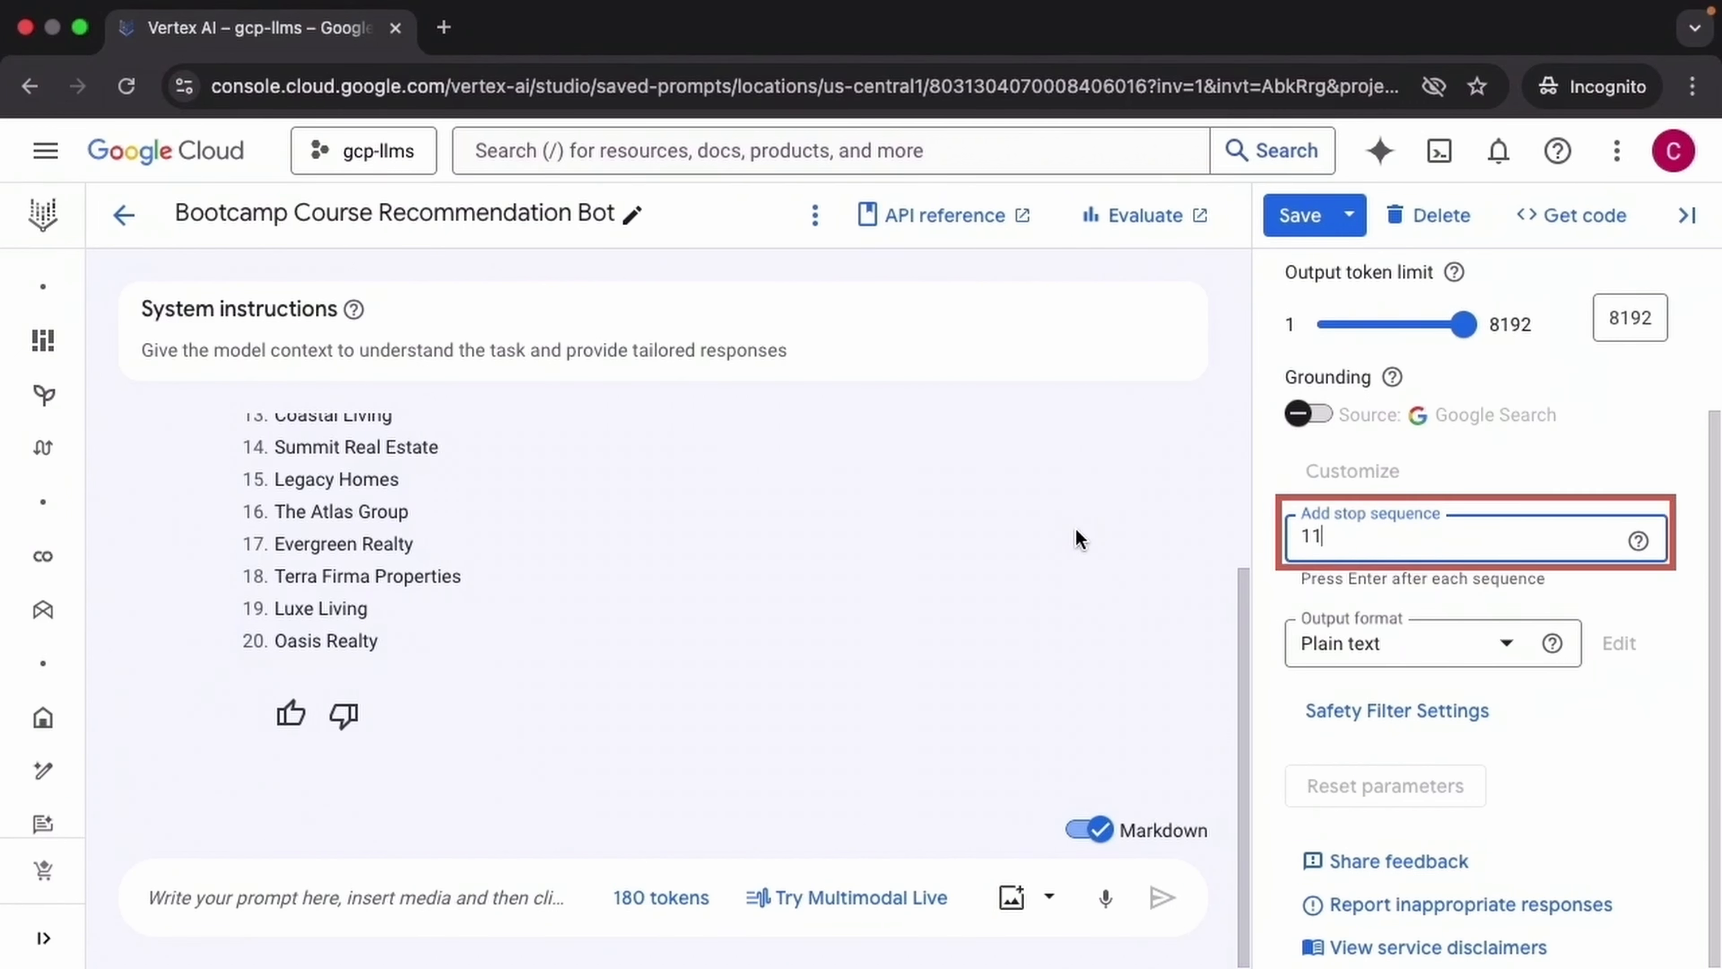
key(Return)
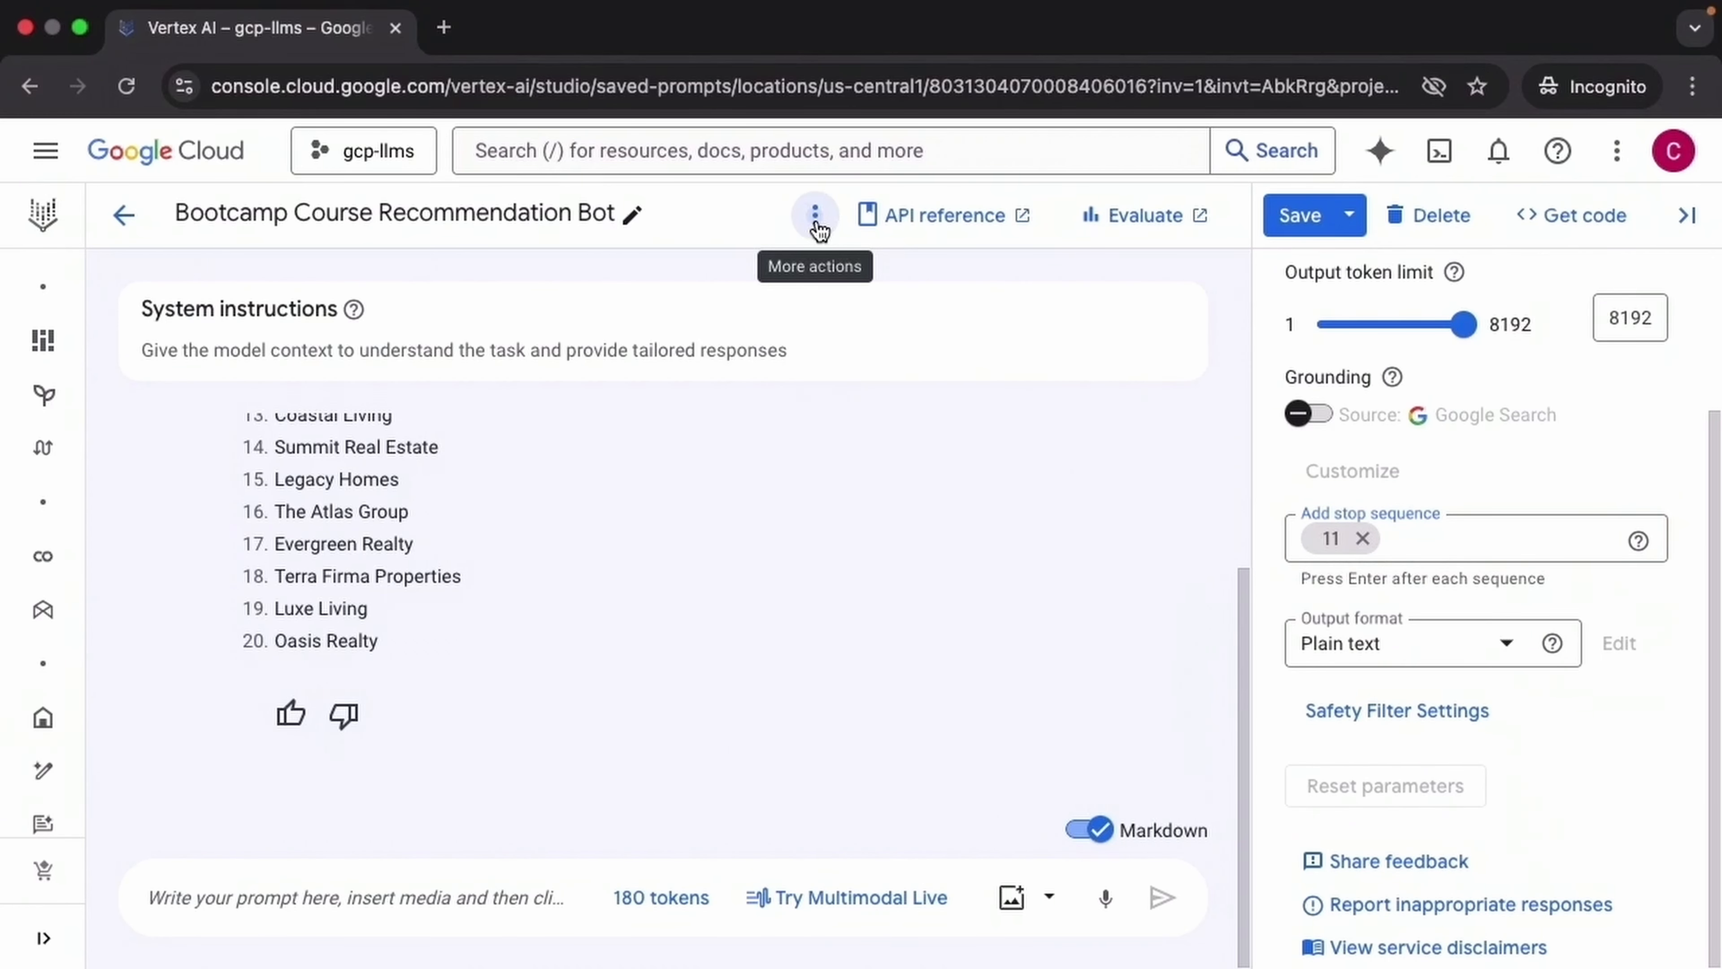
Clear the conversation, resend the same prompt for a numbered list of real estate company names, and view the answer from its start.
click(816, 215)
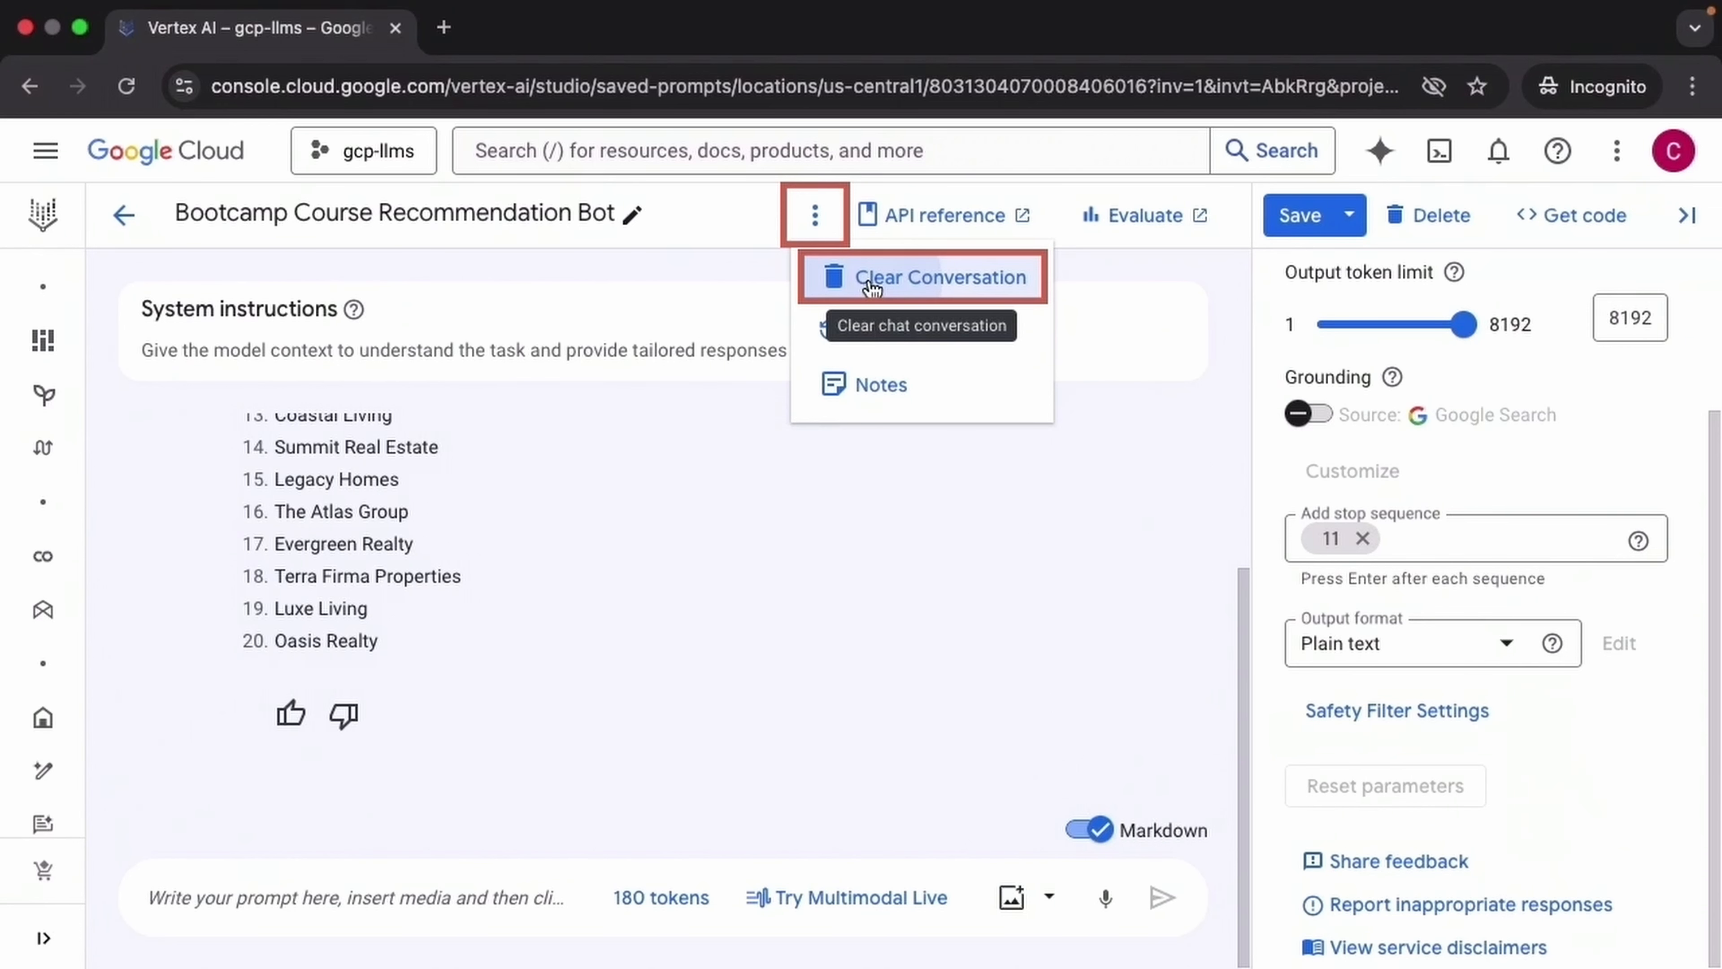
click(872, 285)
click(578, 923)
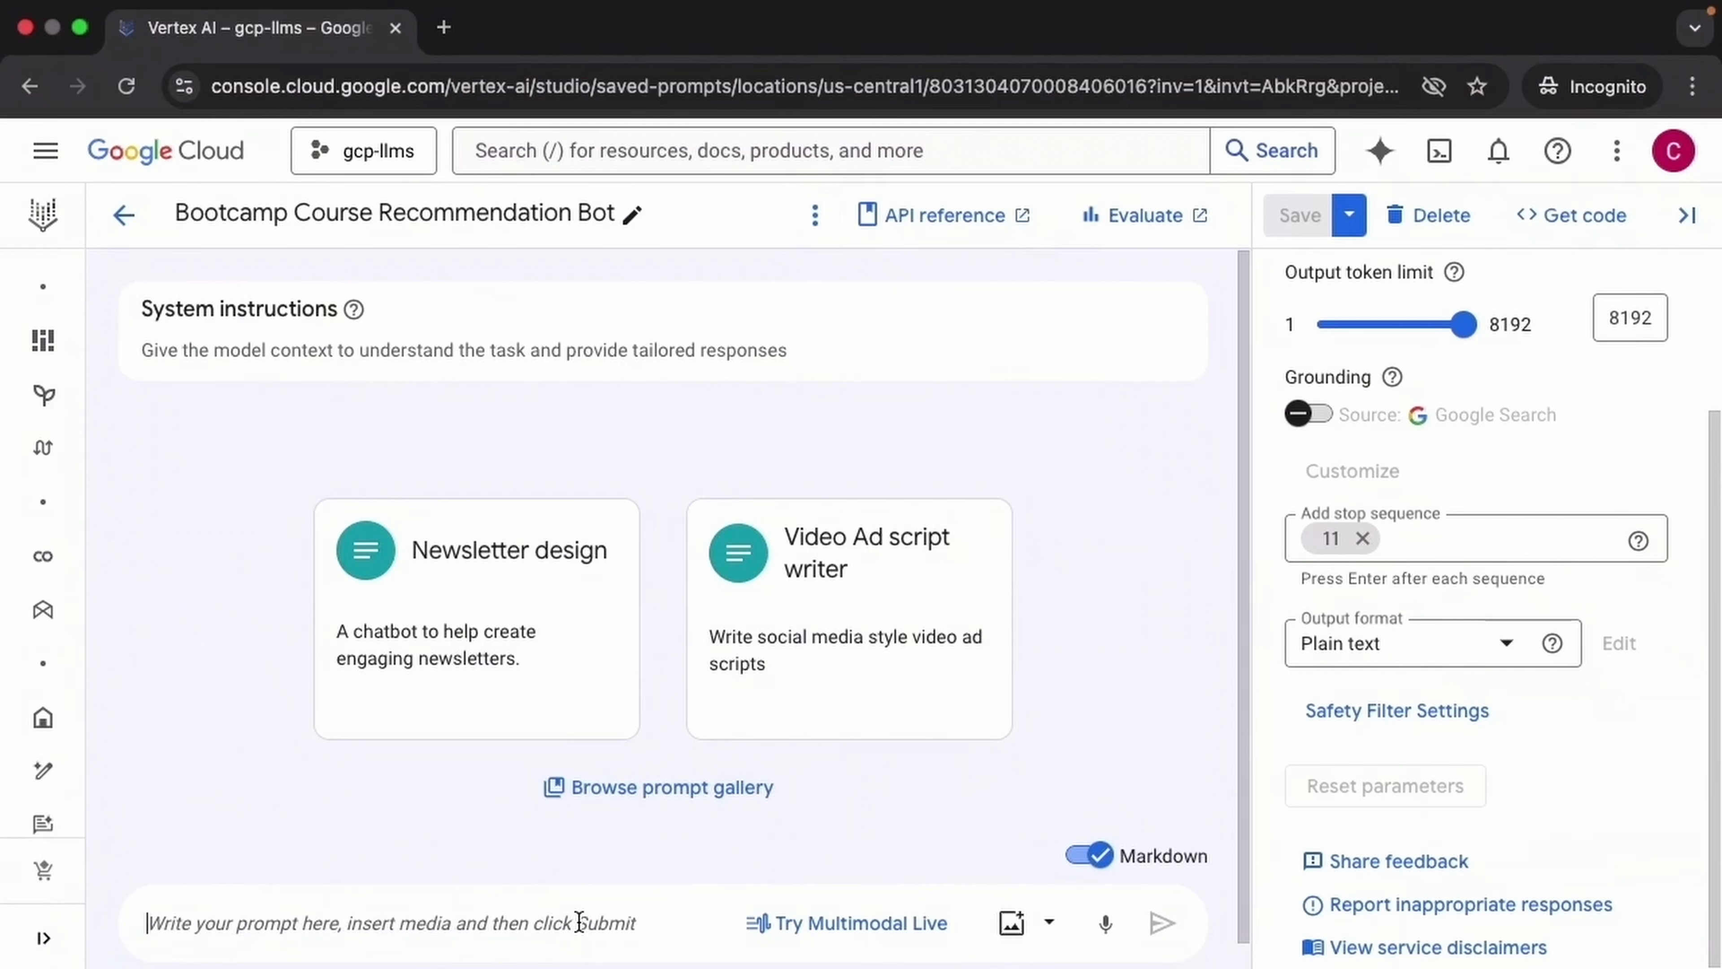
text(Can you please give me some potential names for a real estate company in the form of a numbered list? Just names please)
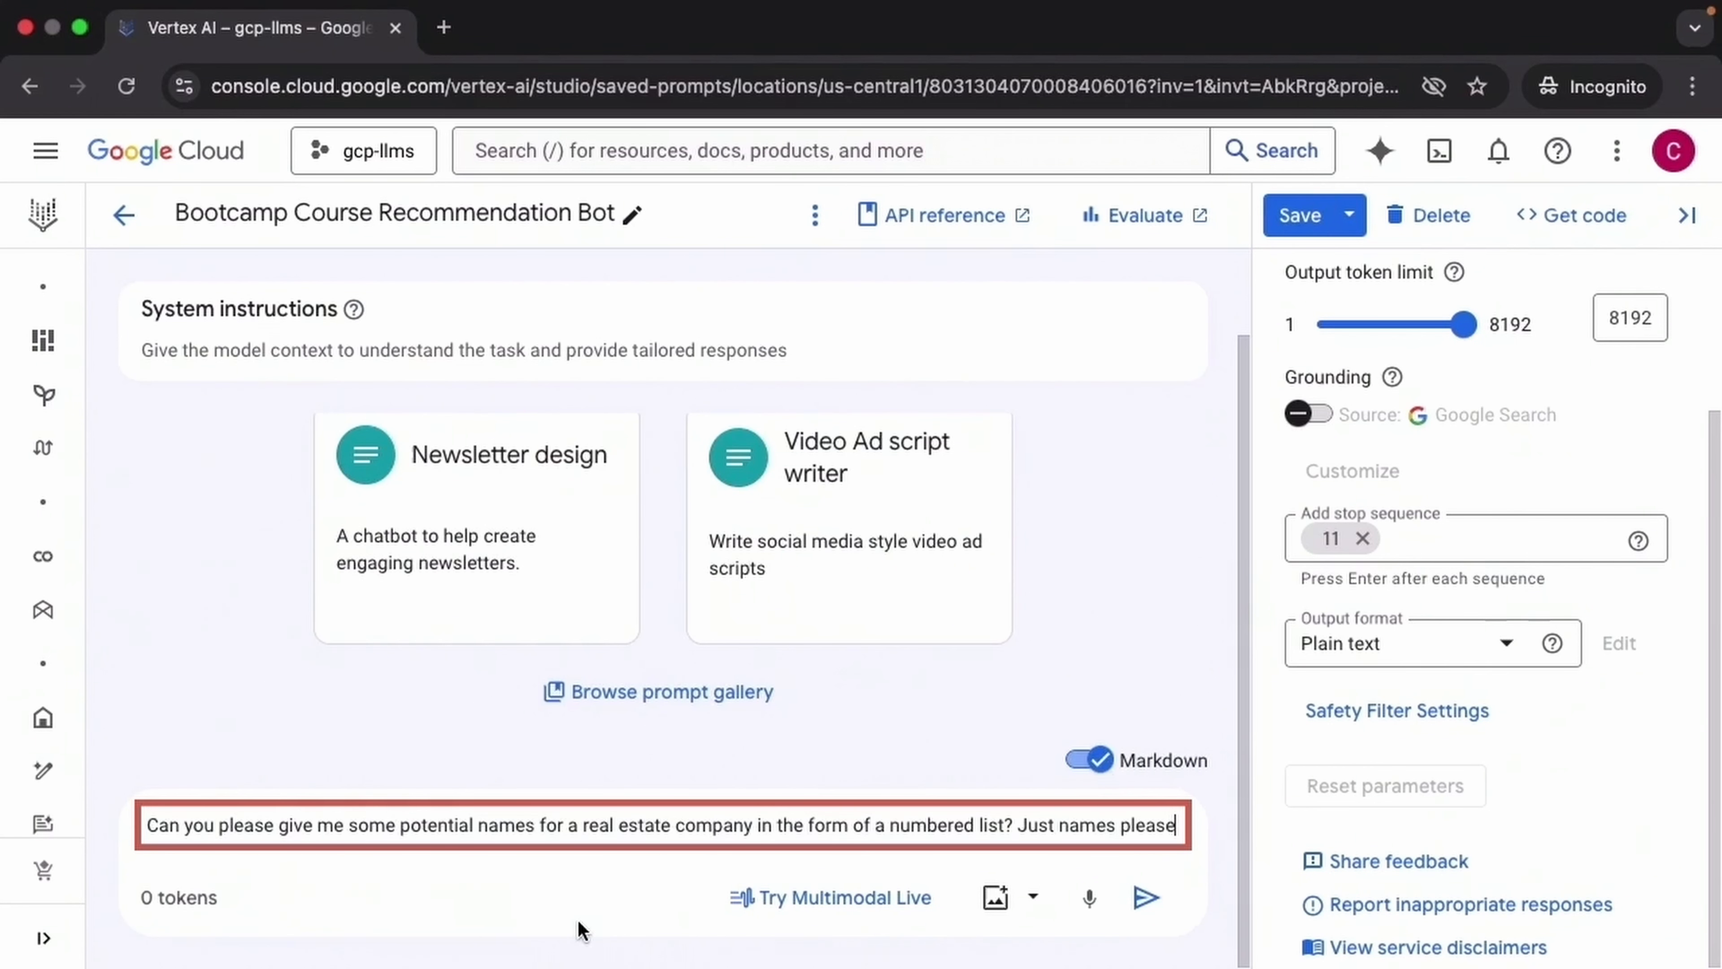
click(1145, 897)
drag(1238, 673, 1232, 444)
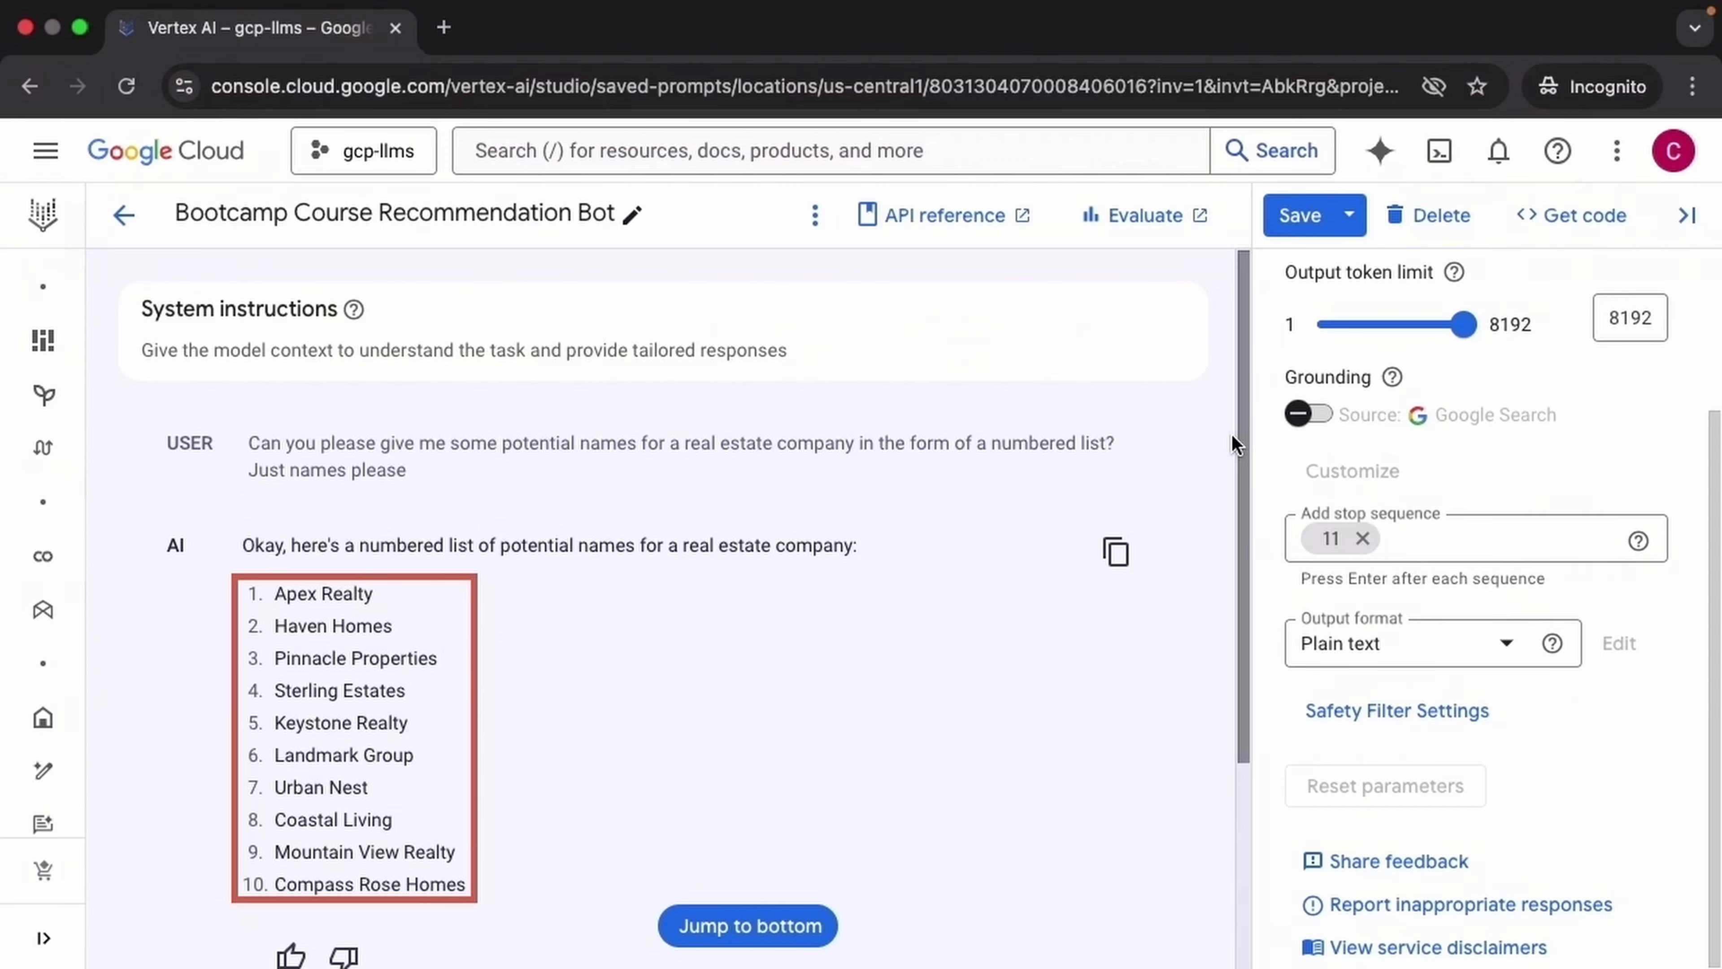
Add "Estates" and "Estate" as further stop sequences and resend the real estate company names prompt in a cleared conversation.
text(Estates)
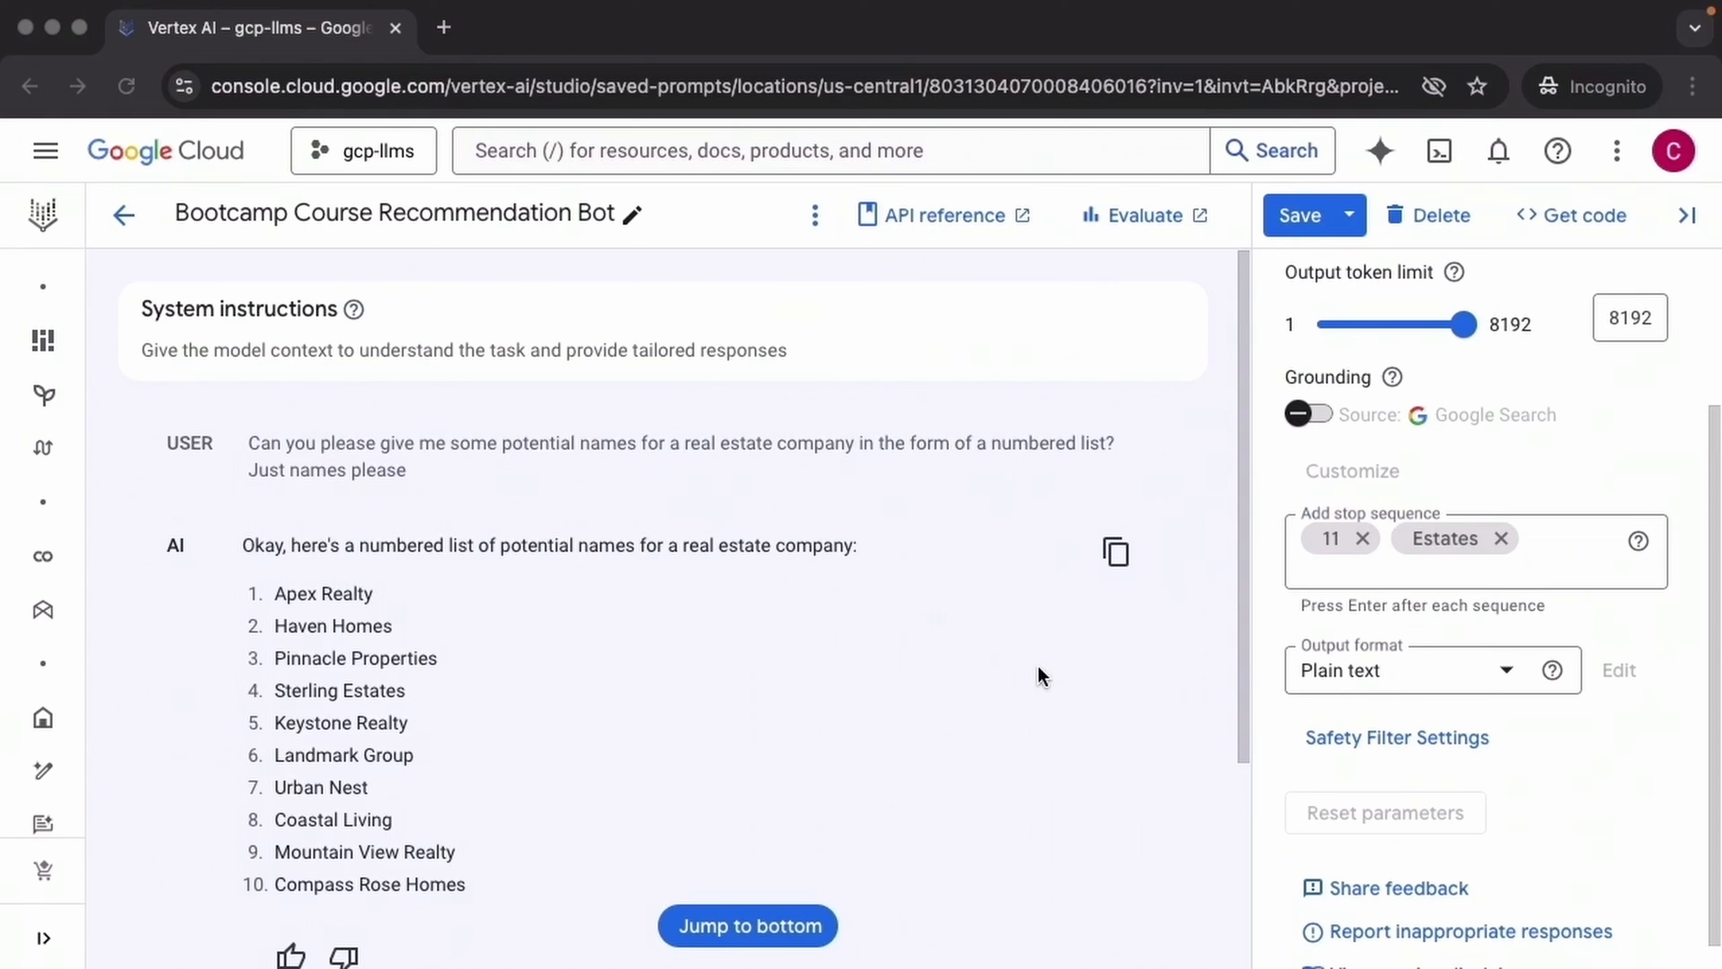
click(1539, 548)
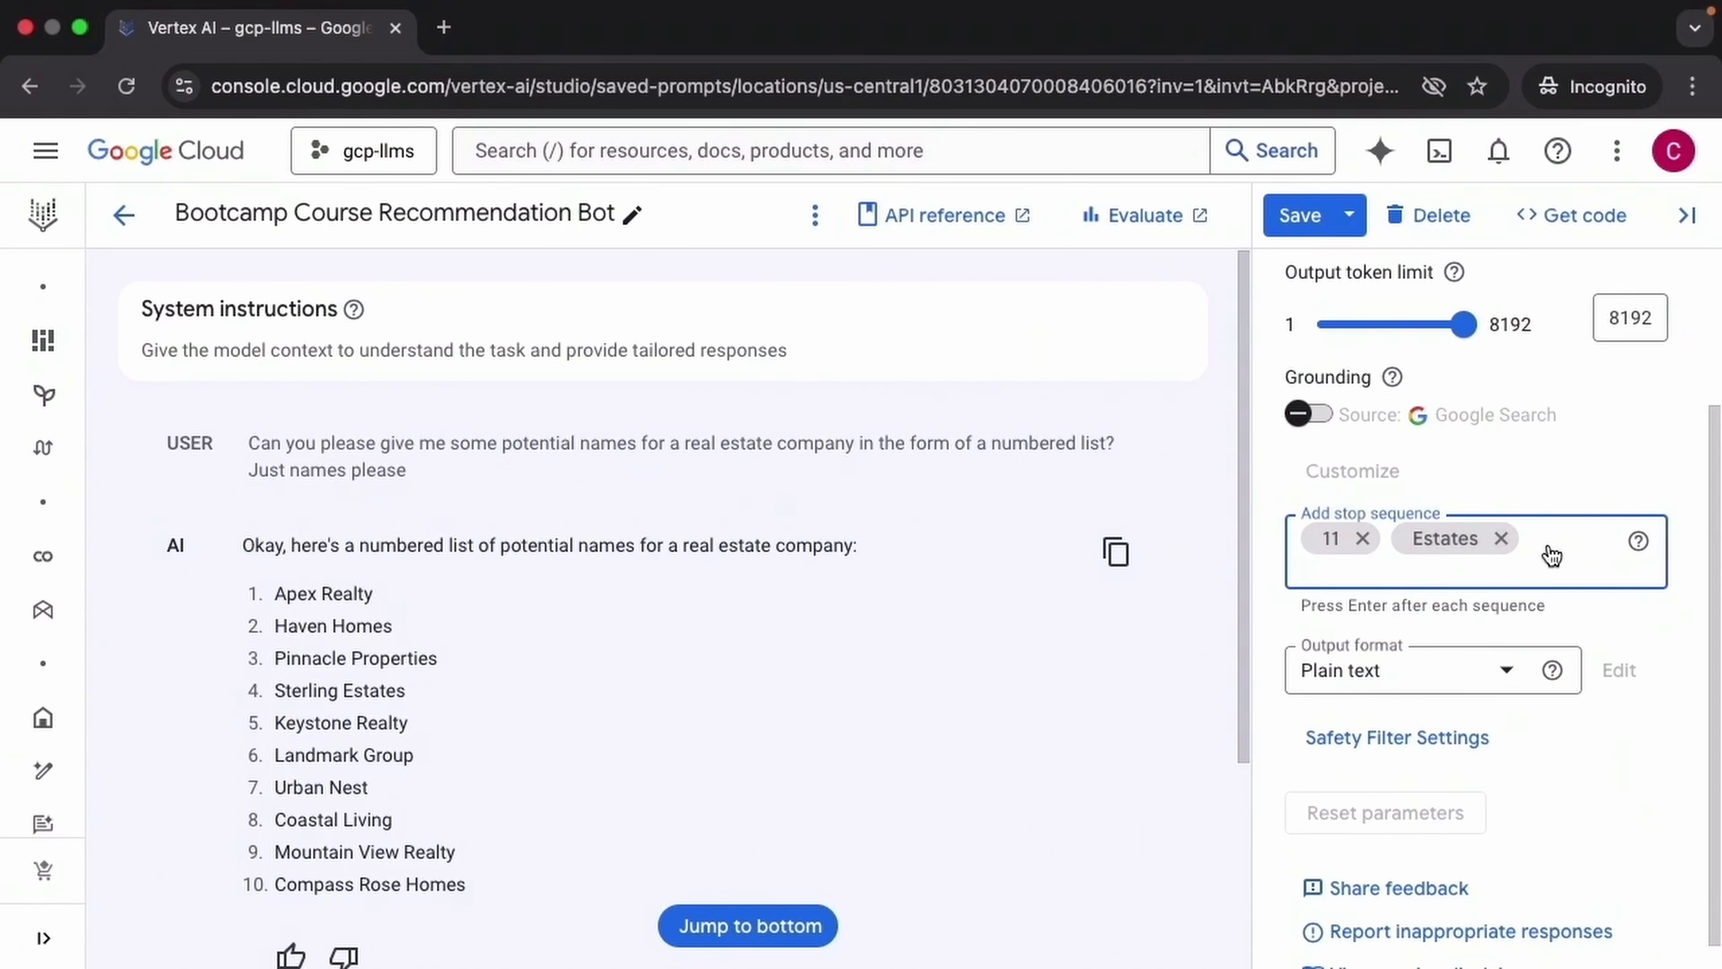
text(Estate)
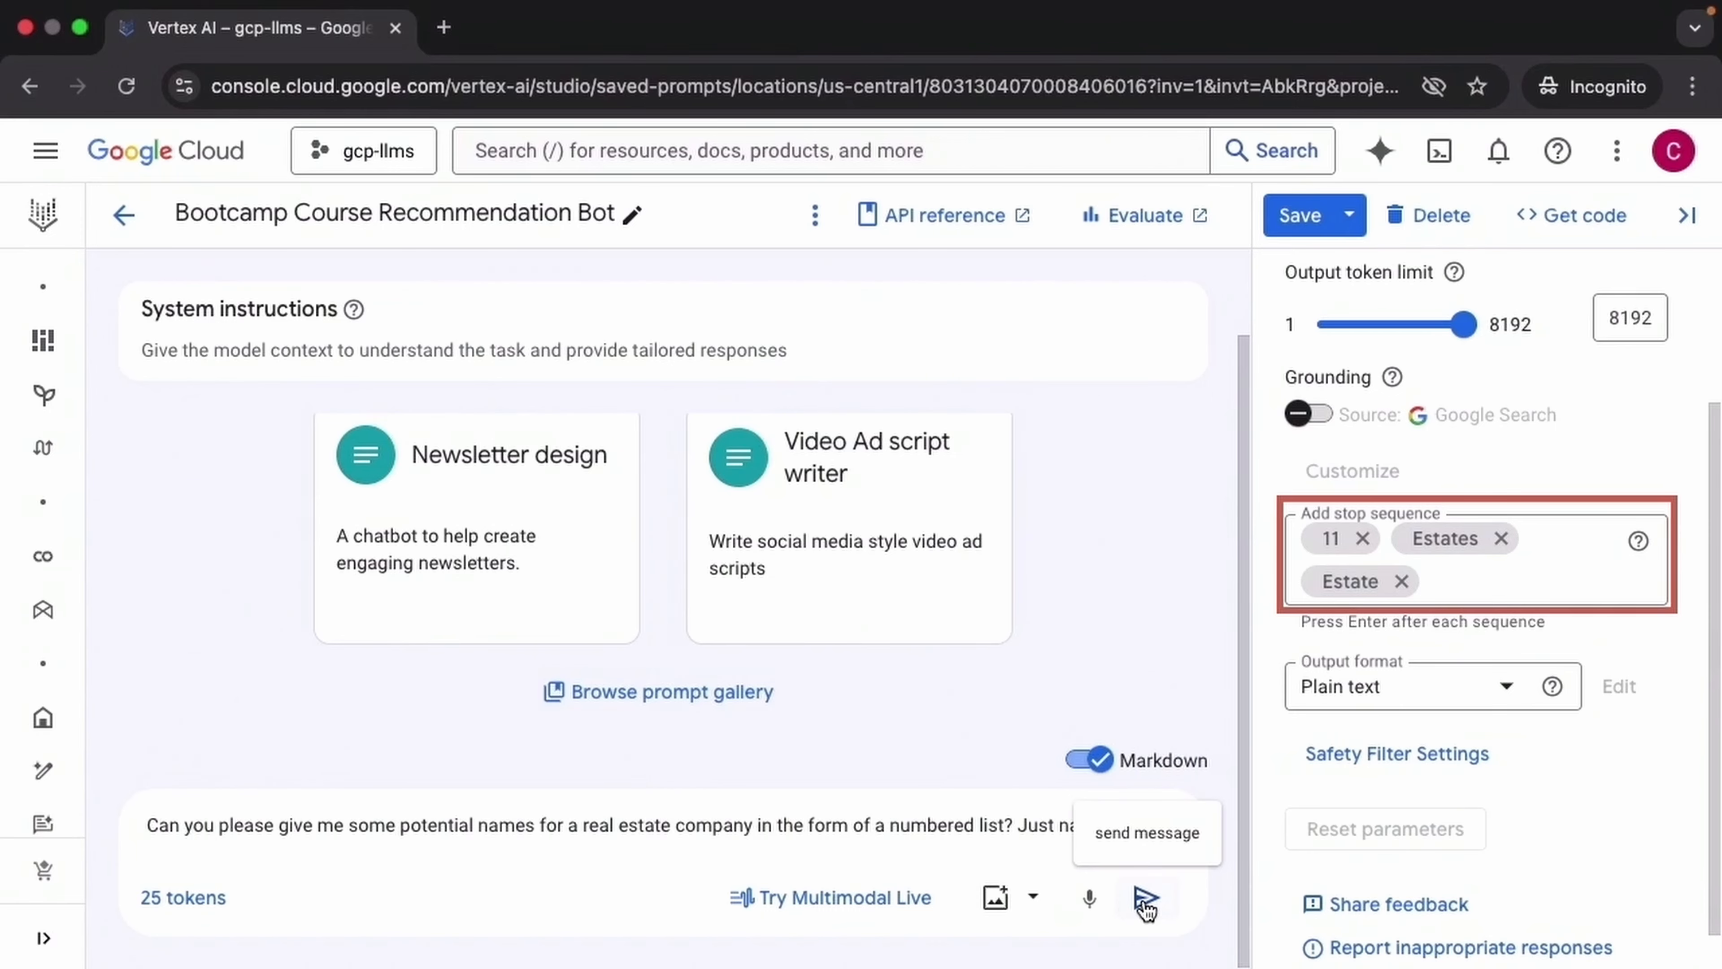
click(1146, 900)
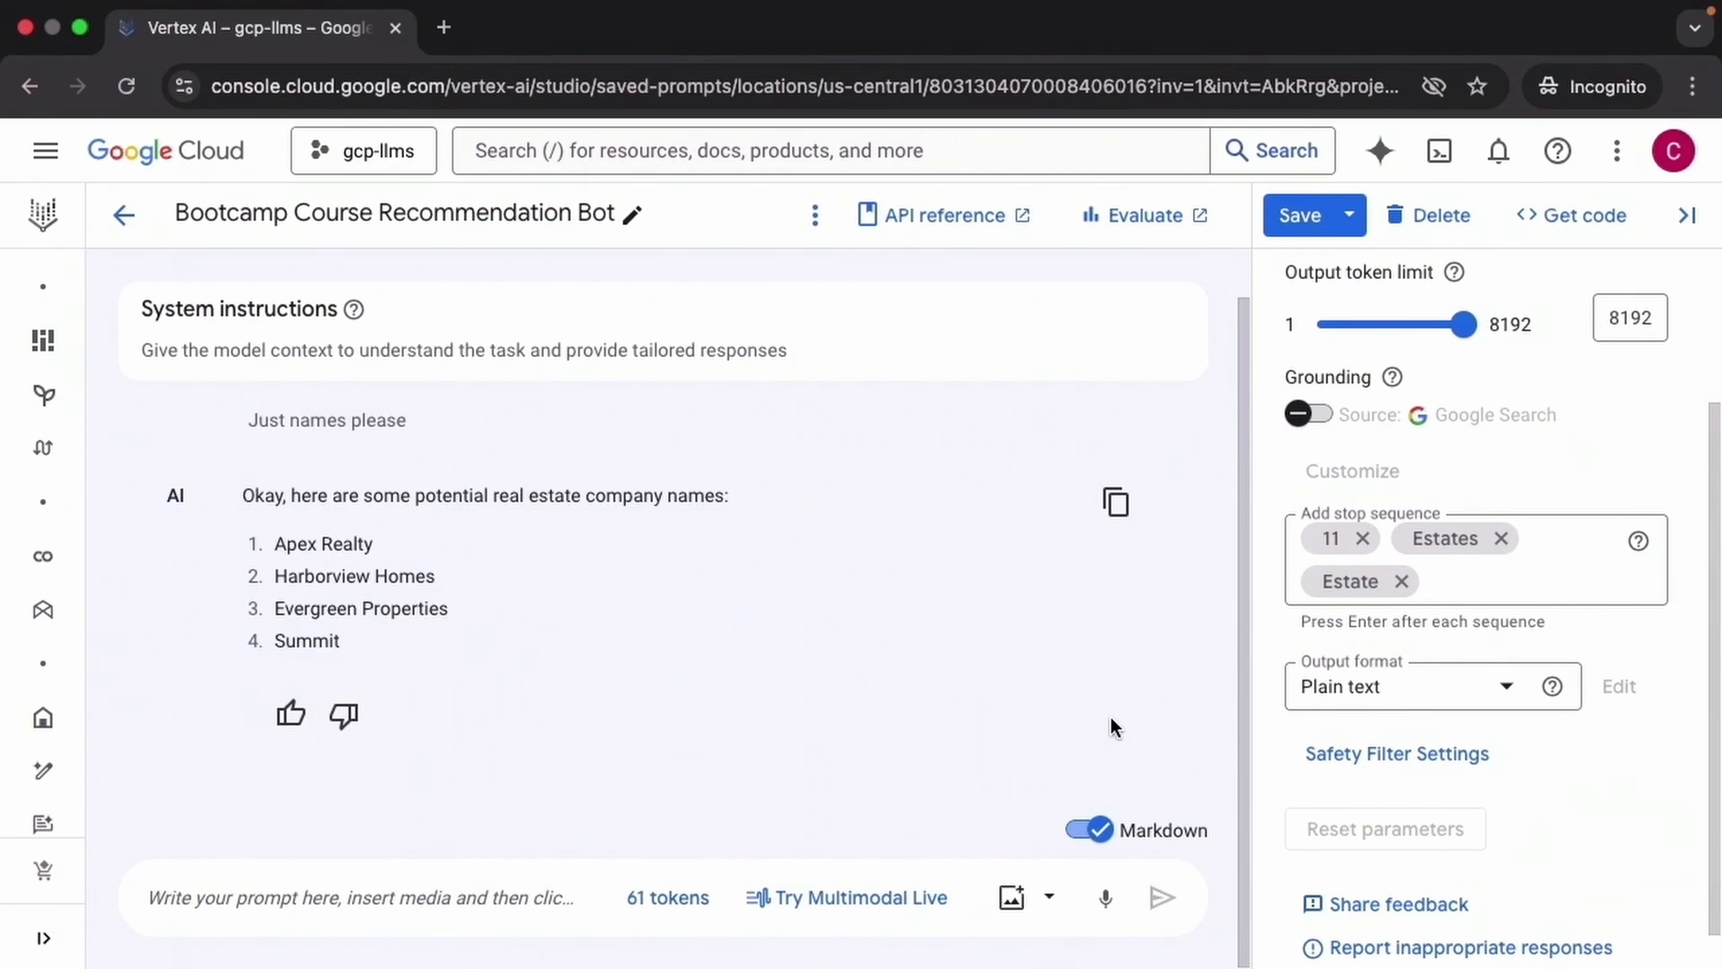
scroll(1235, 580, up, 2)
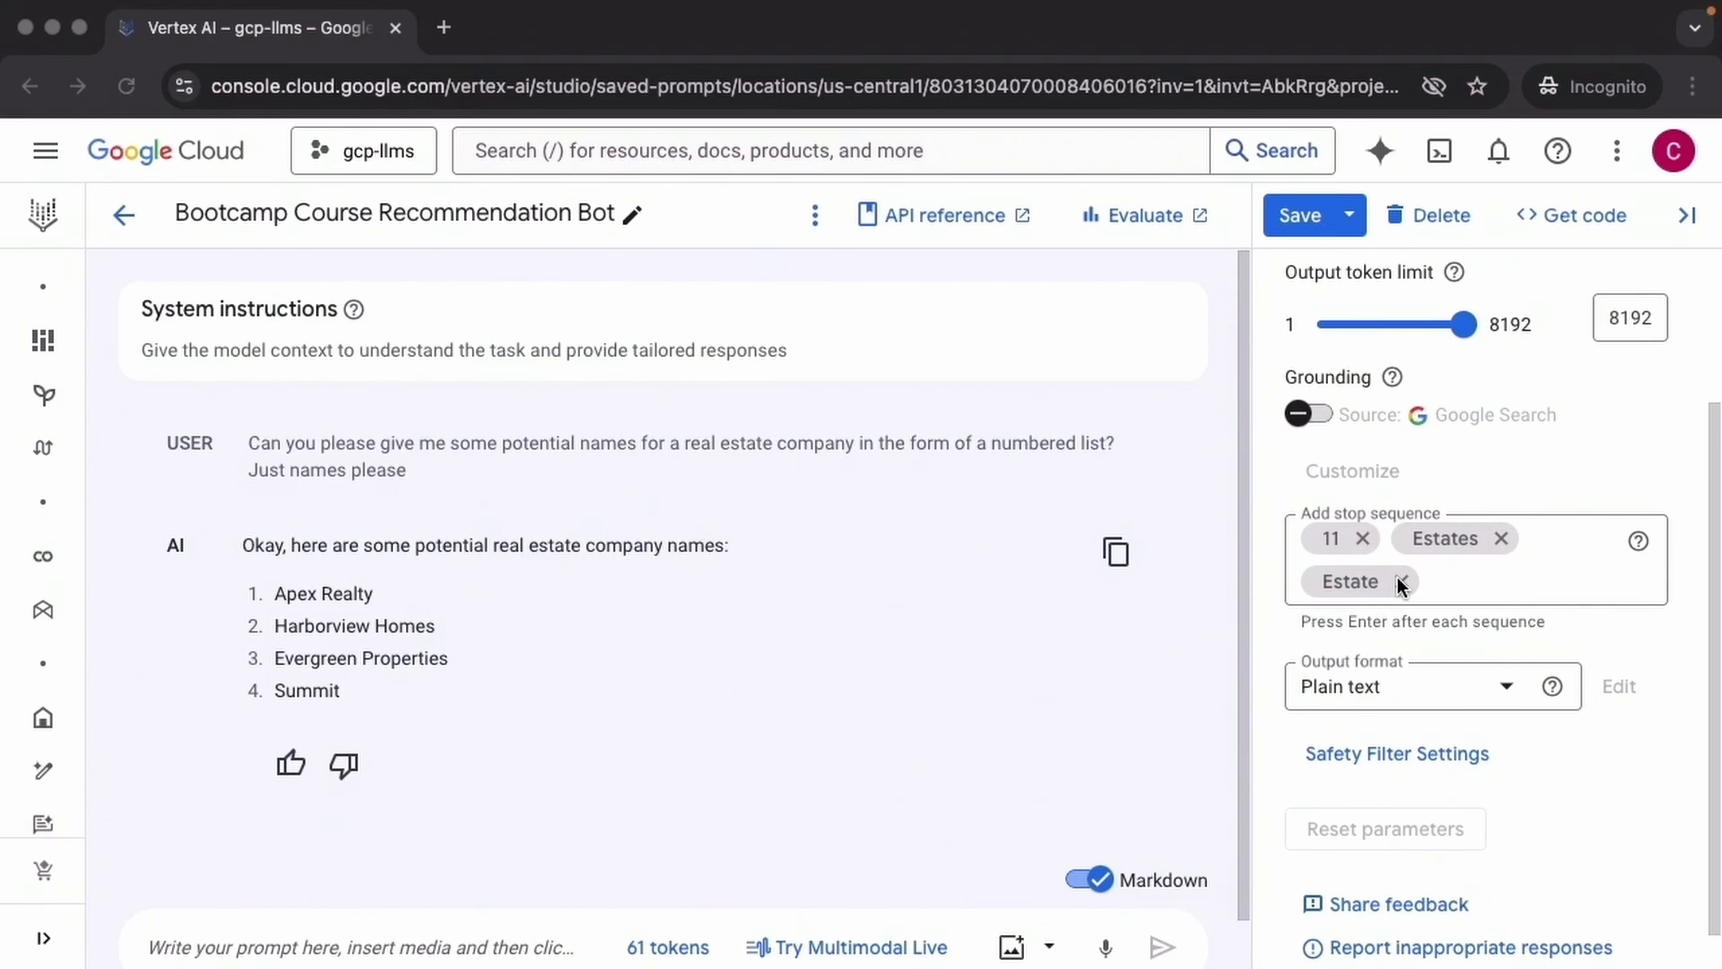
Remove the stop sequences "Estate", "11" and "Estates" and clear the conversation.
click(1401, 586)
click(1402, 582)
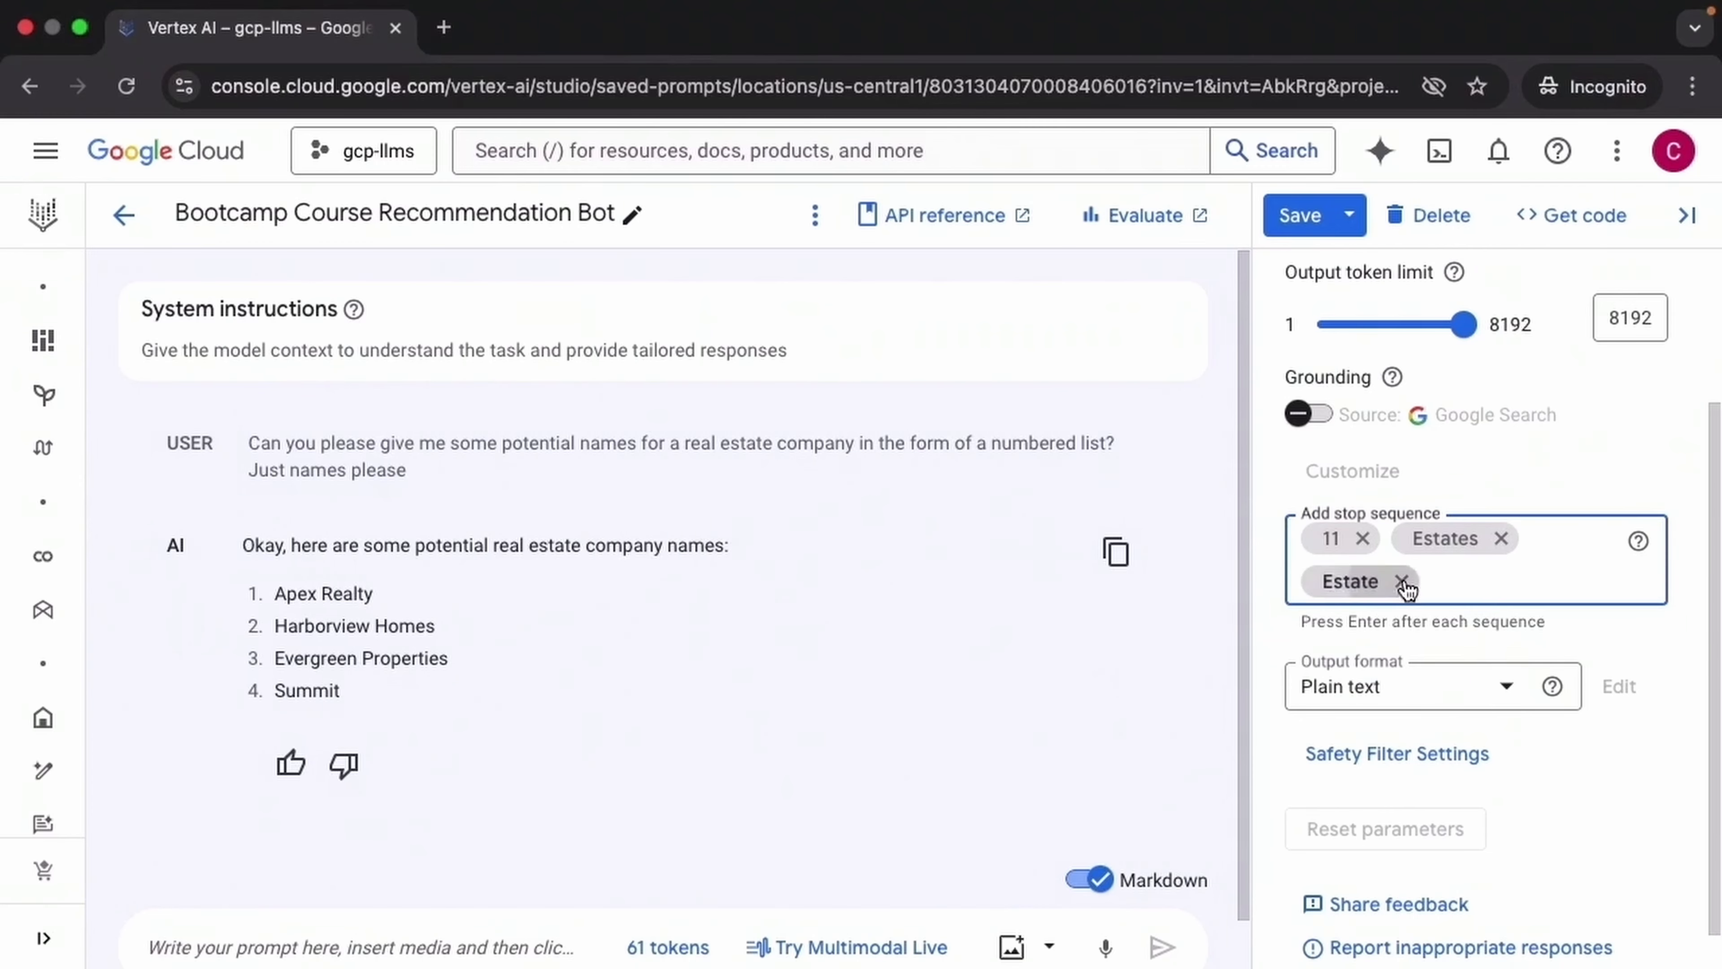
click(1363, 539)
click(1407, 539)
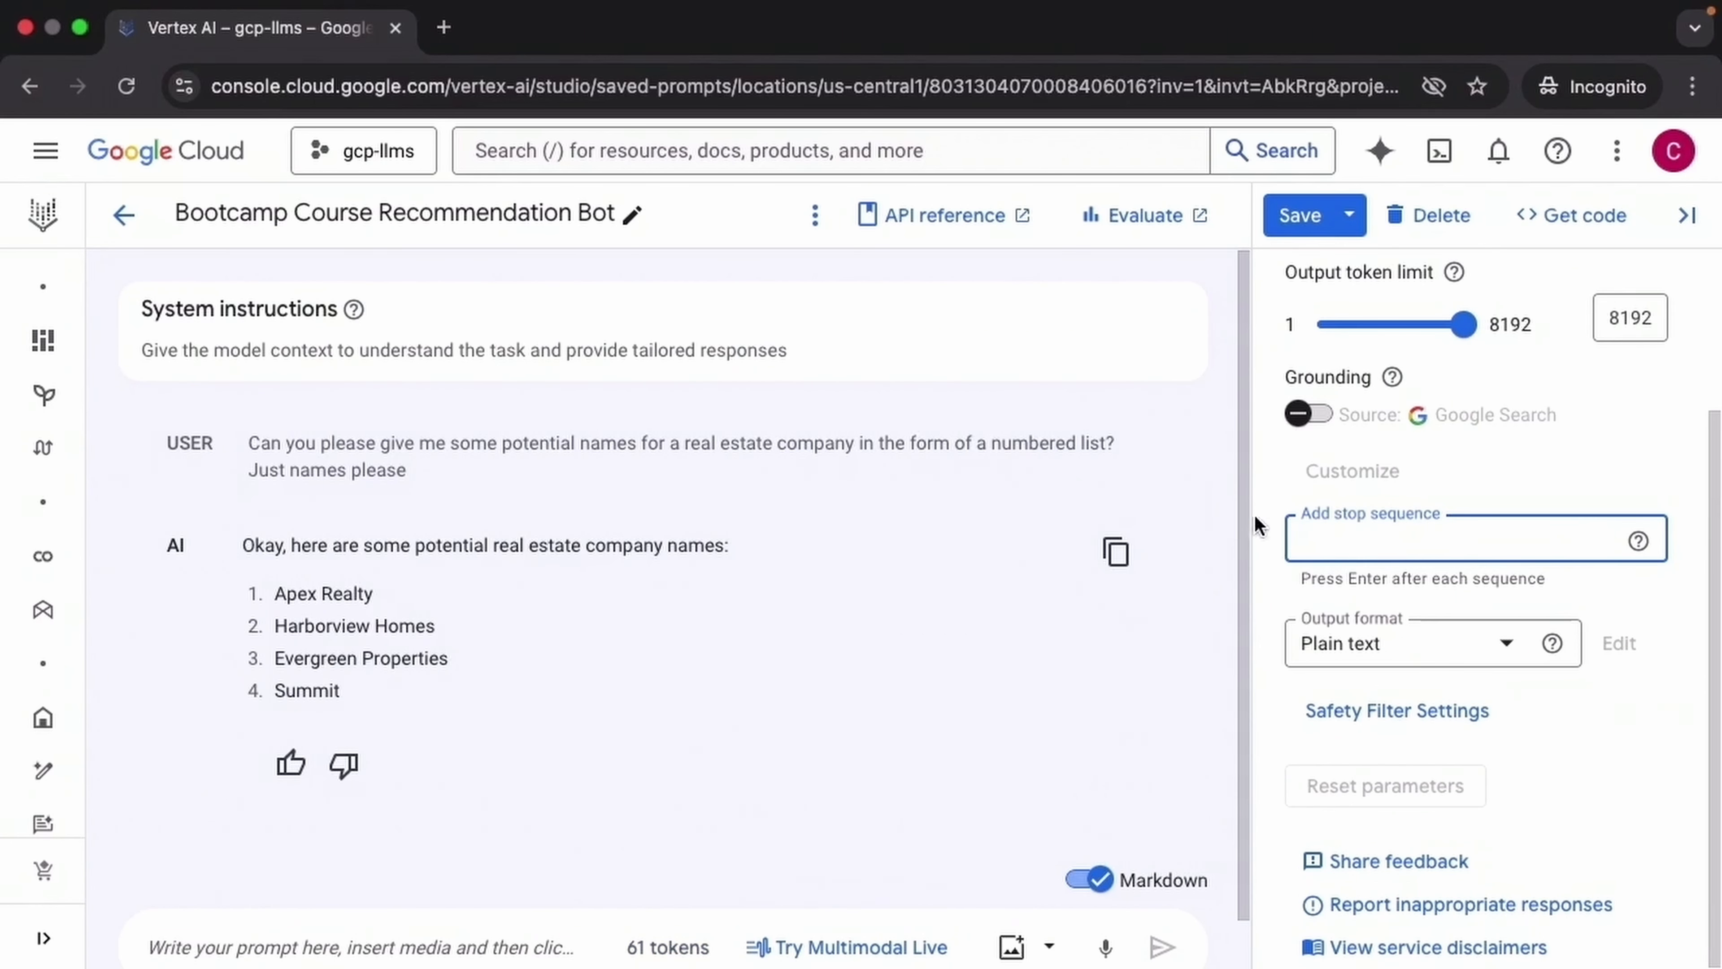
click(815, 215)
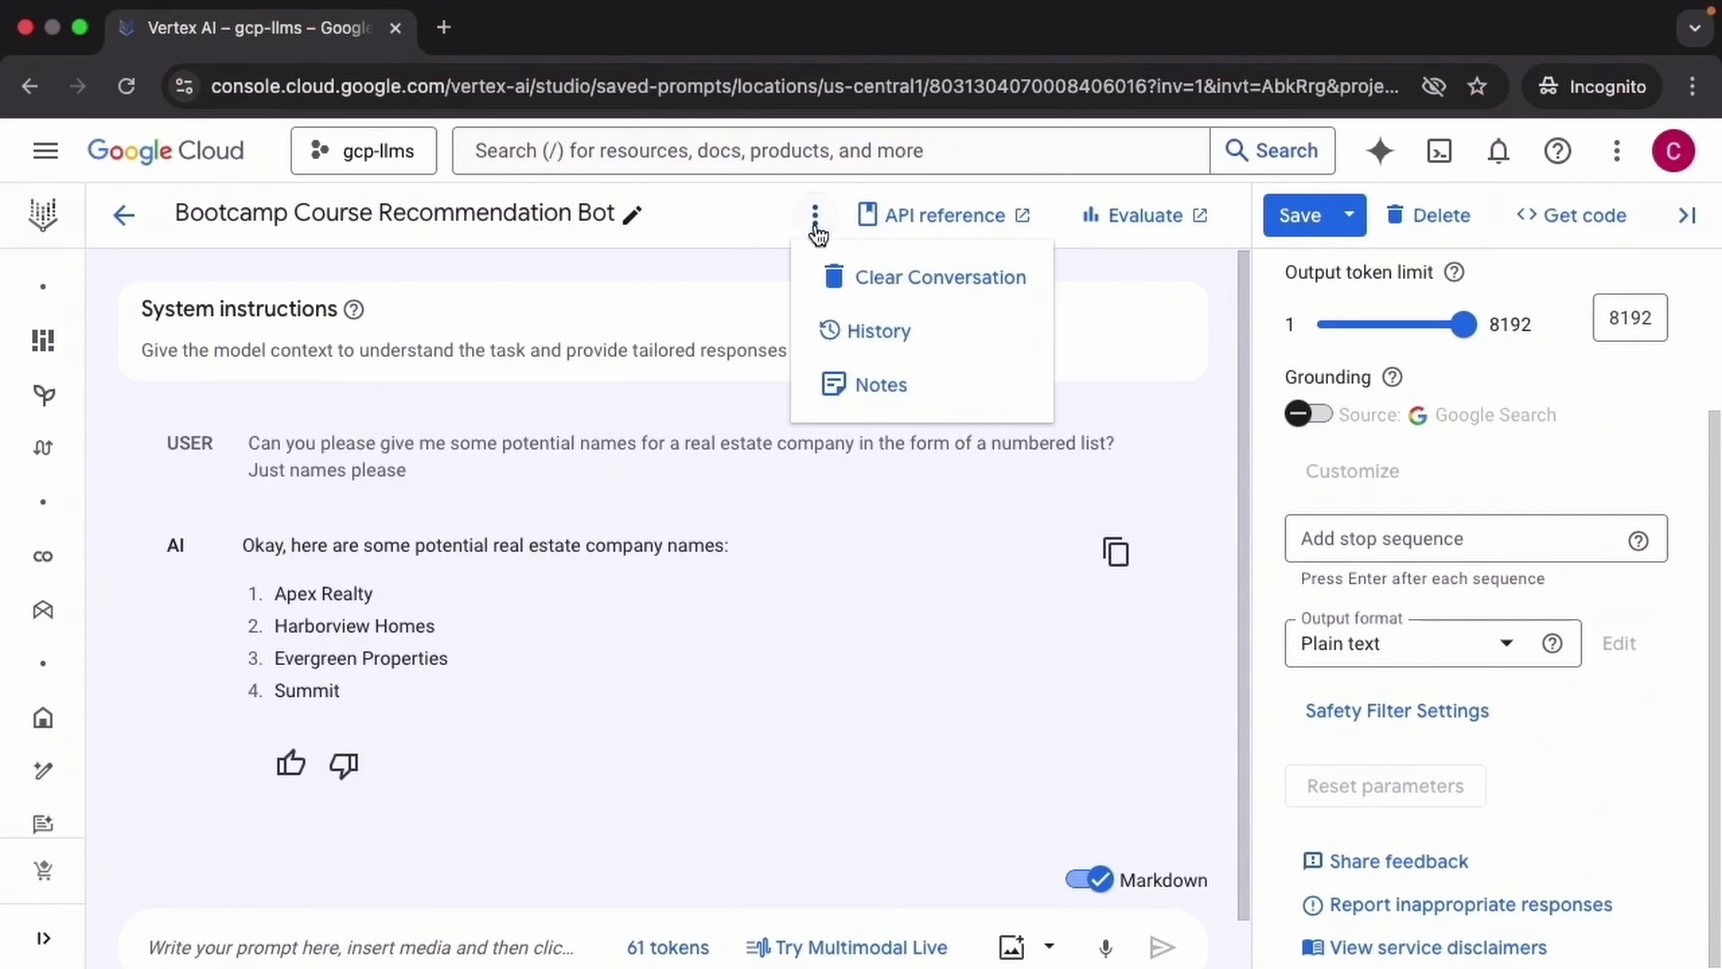
click(890, 289)
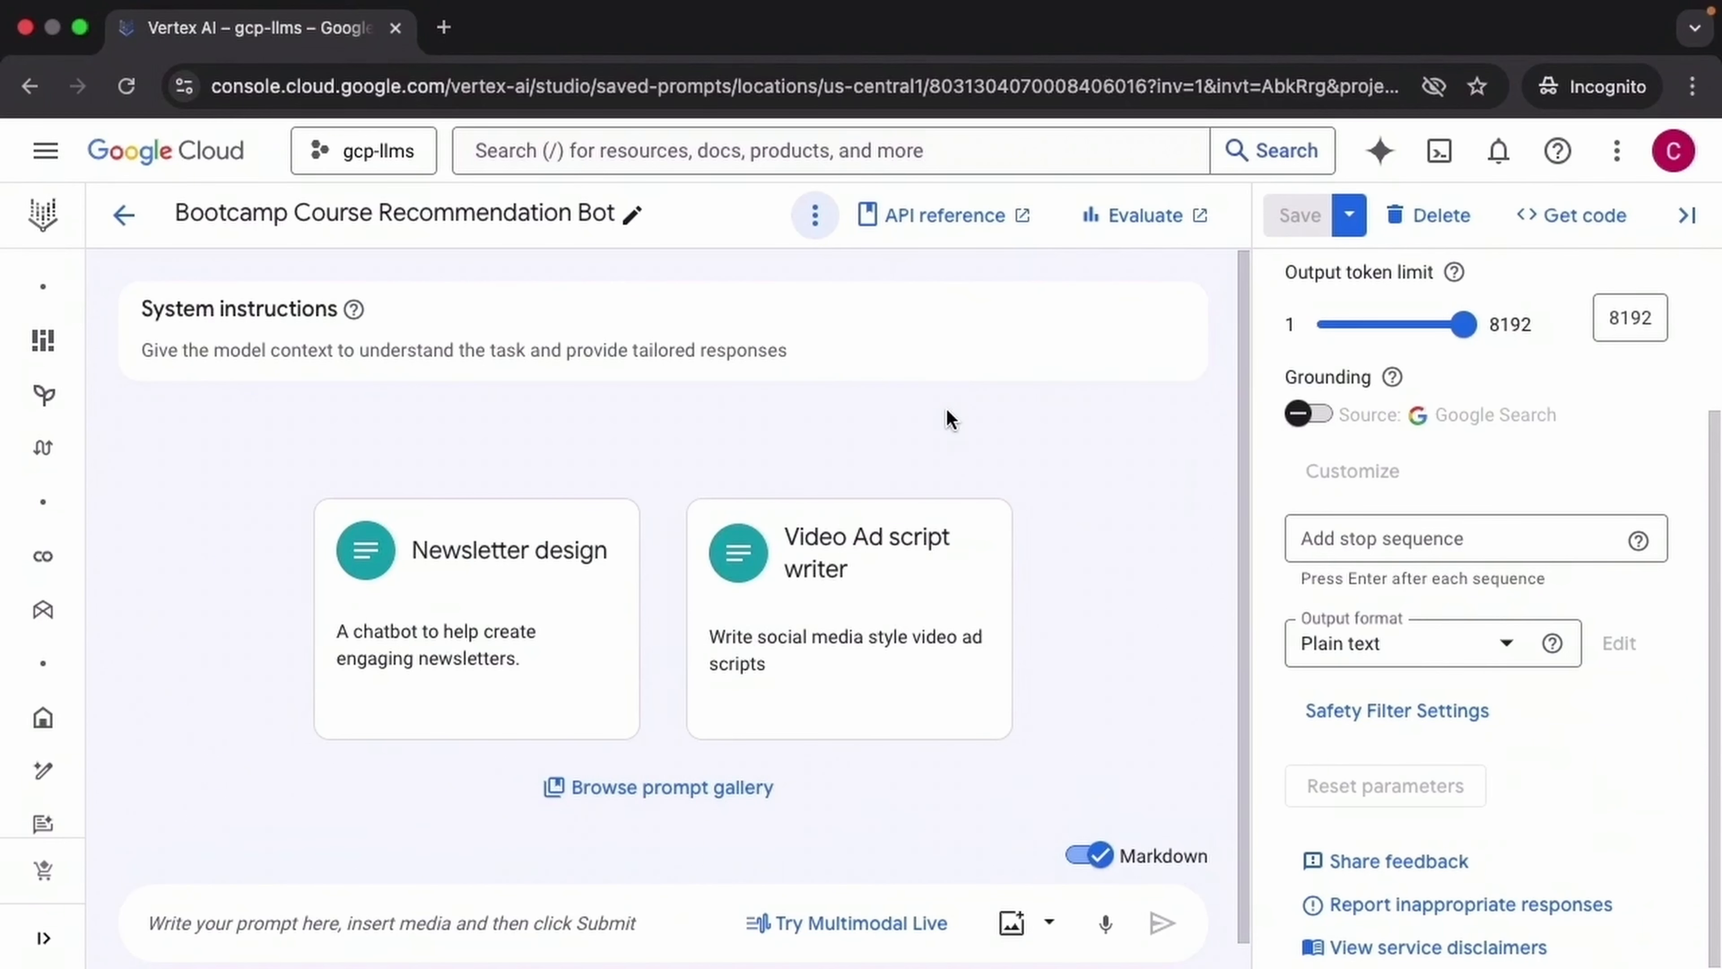
View the output format help, and set the output format to JSON.
click(1552, 645)
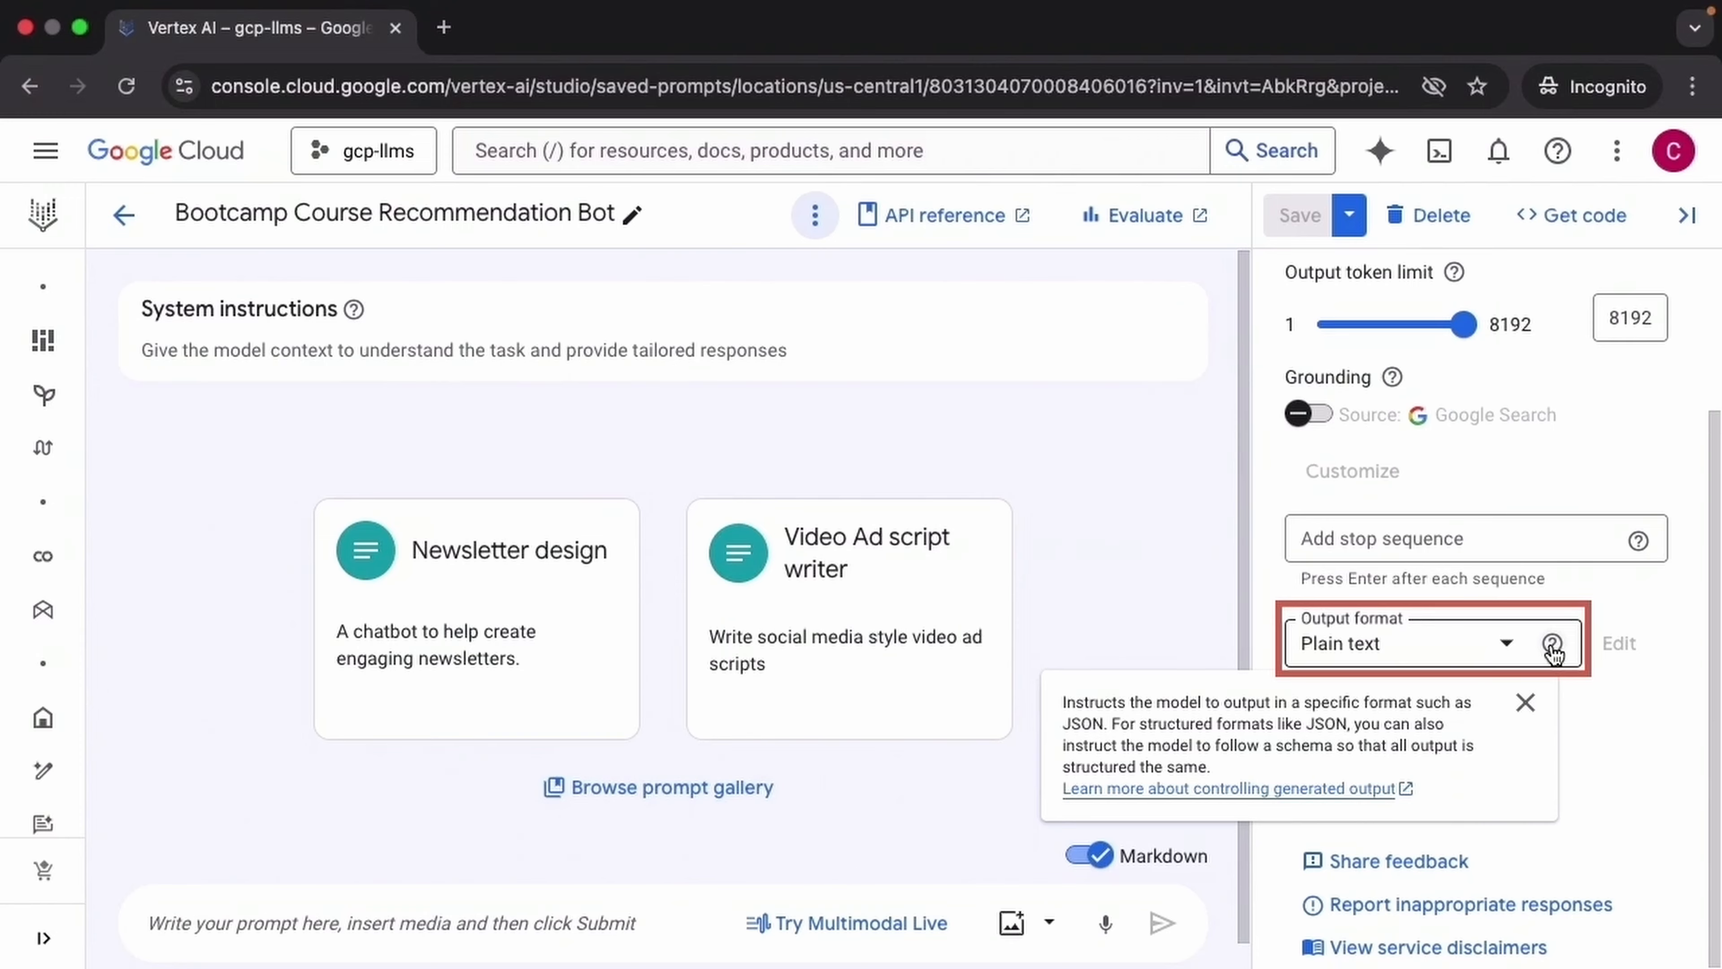
click(916, 789)
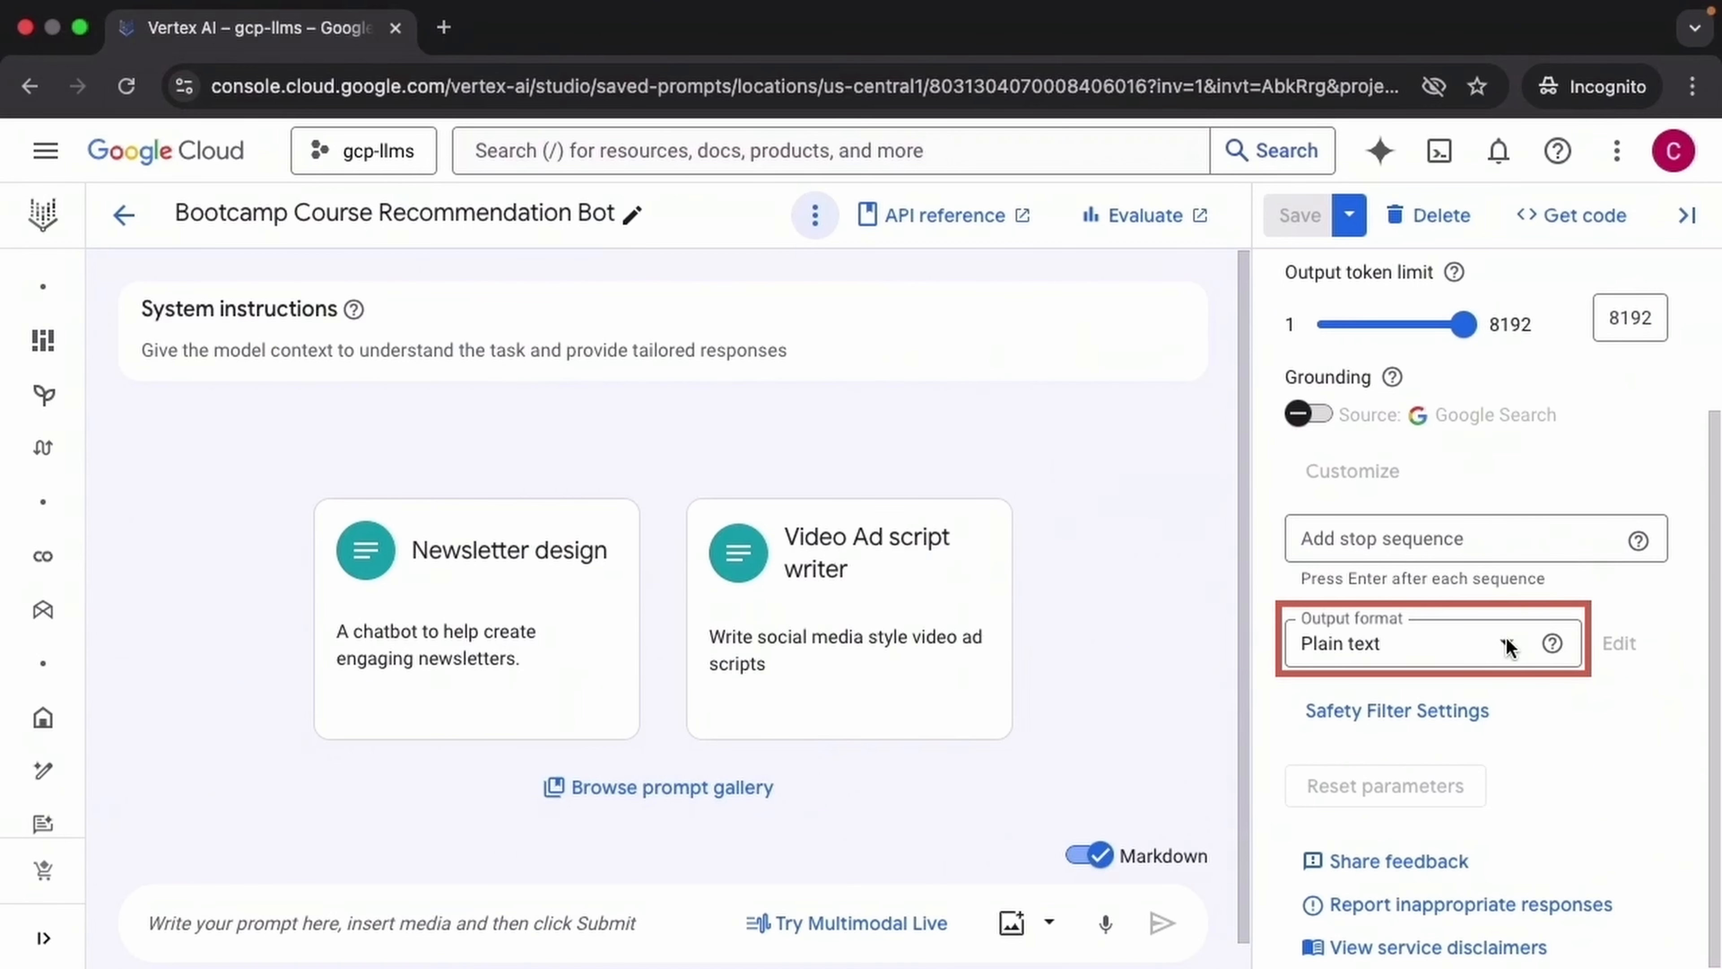
click(1507, 648)
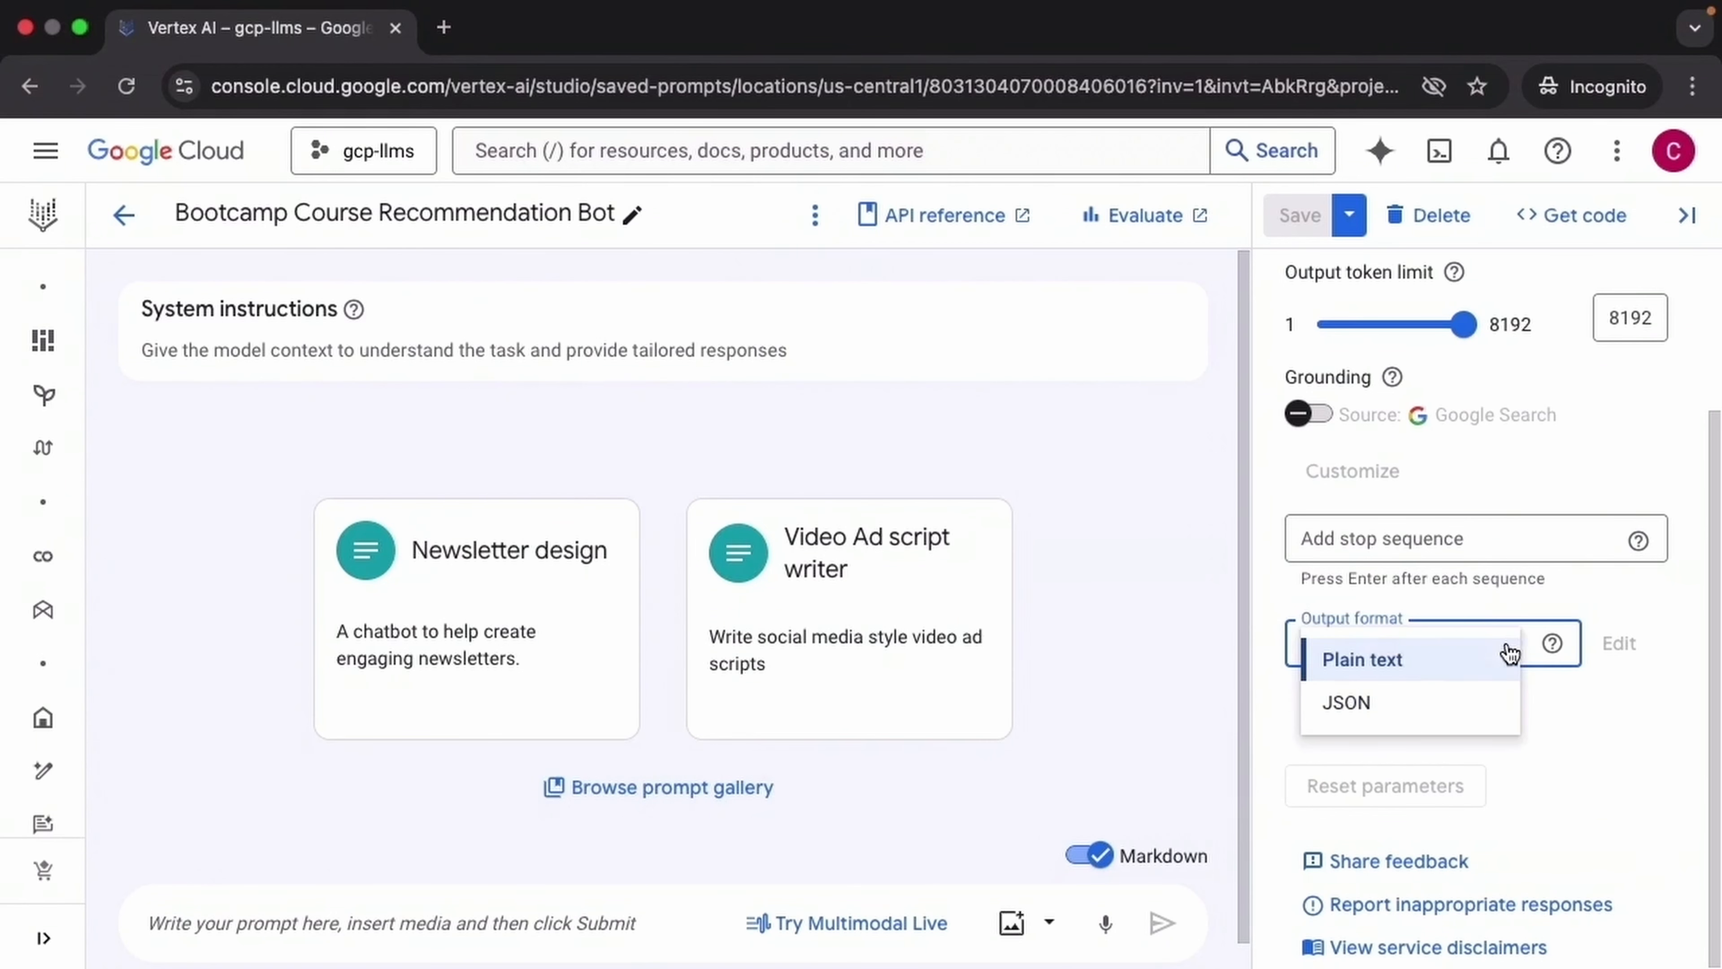
click(1442, 711)
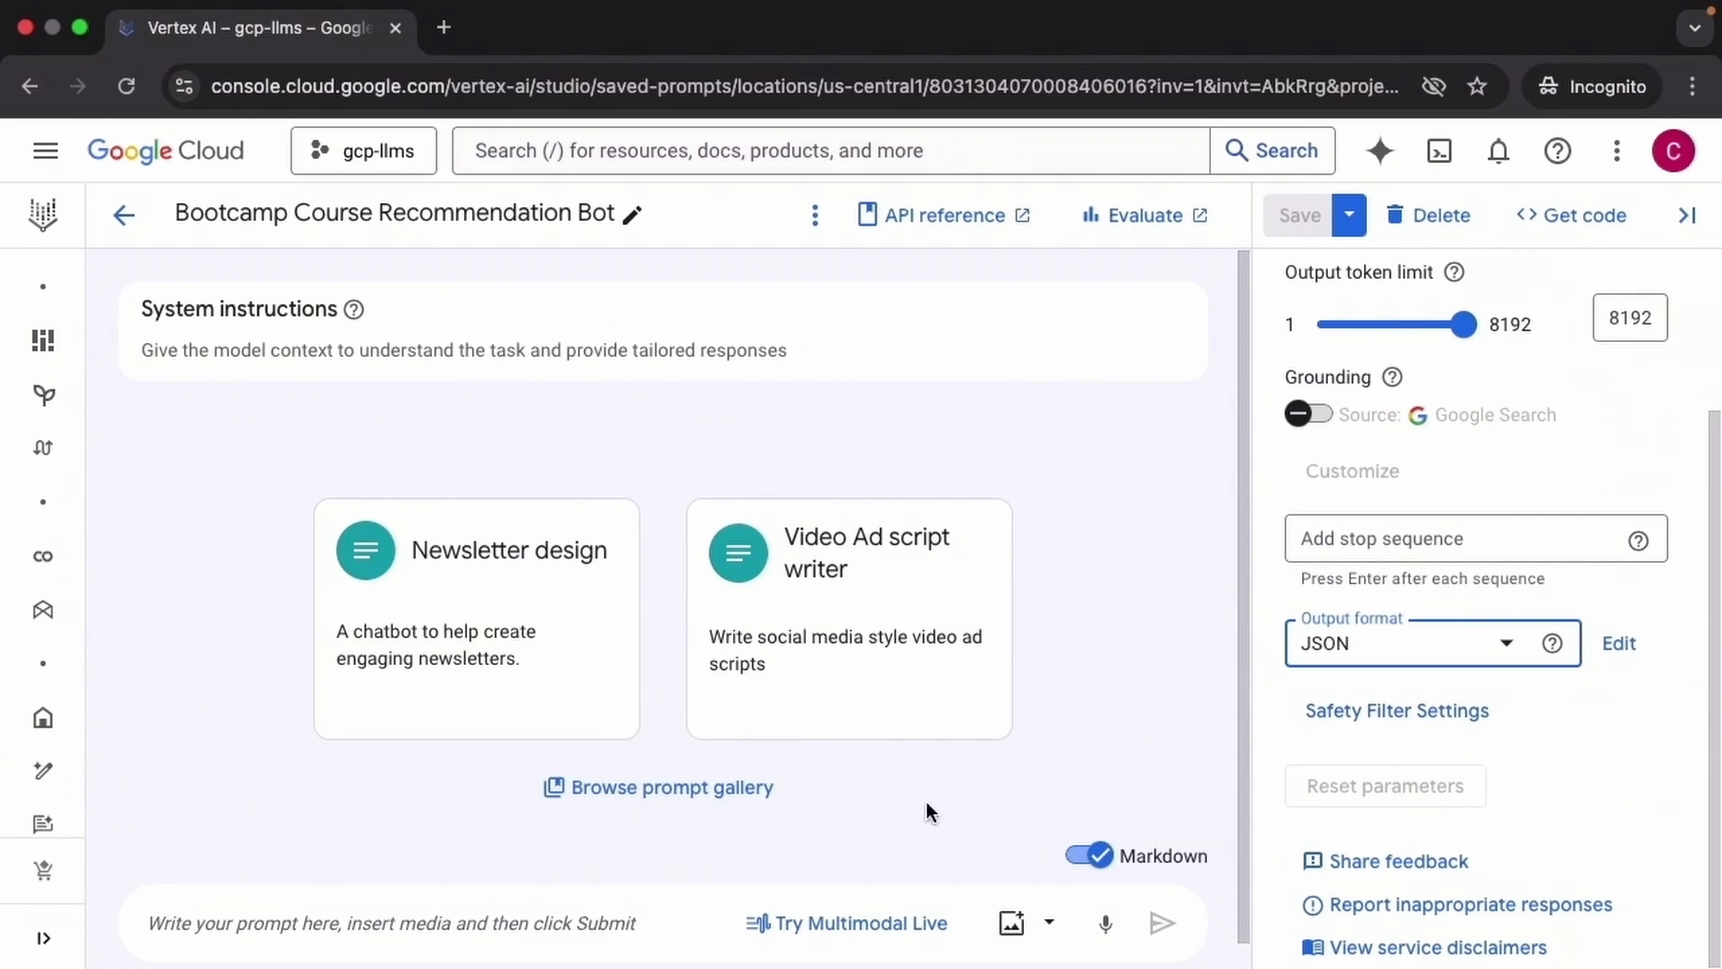
Submit the prompt "Please generate fictitious student data for 10 students" and review the full response.
click(550, 896)
text(Please generate fictitious student data for 10 students)
click(1149, 906)
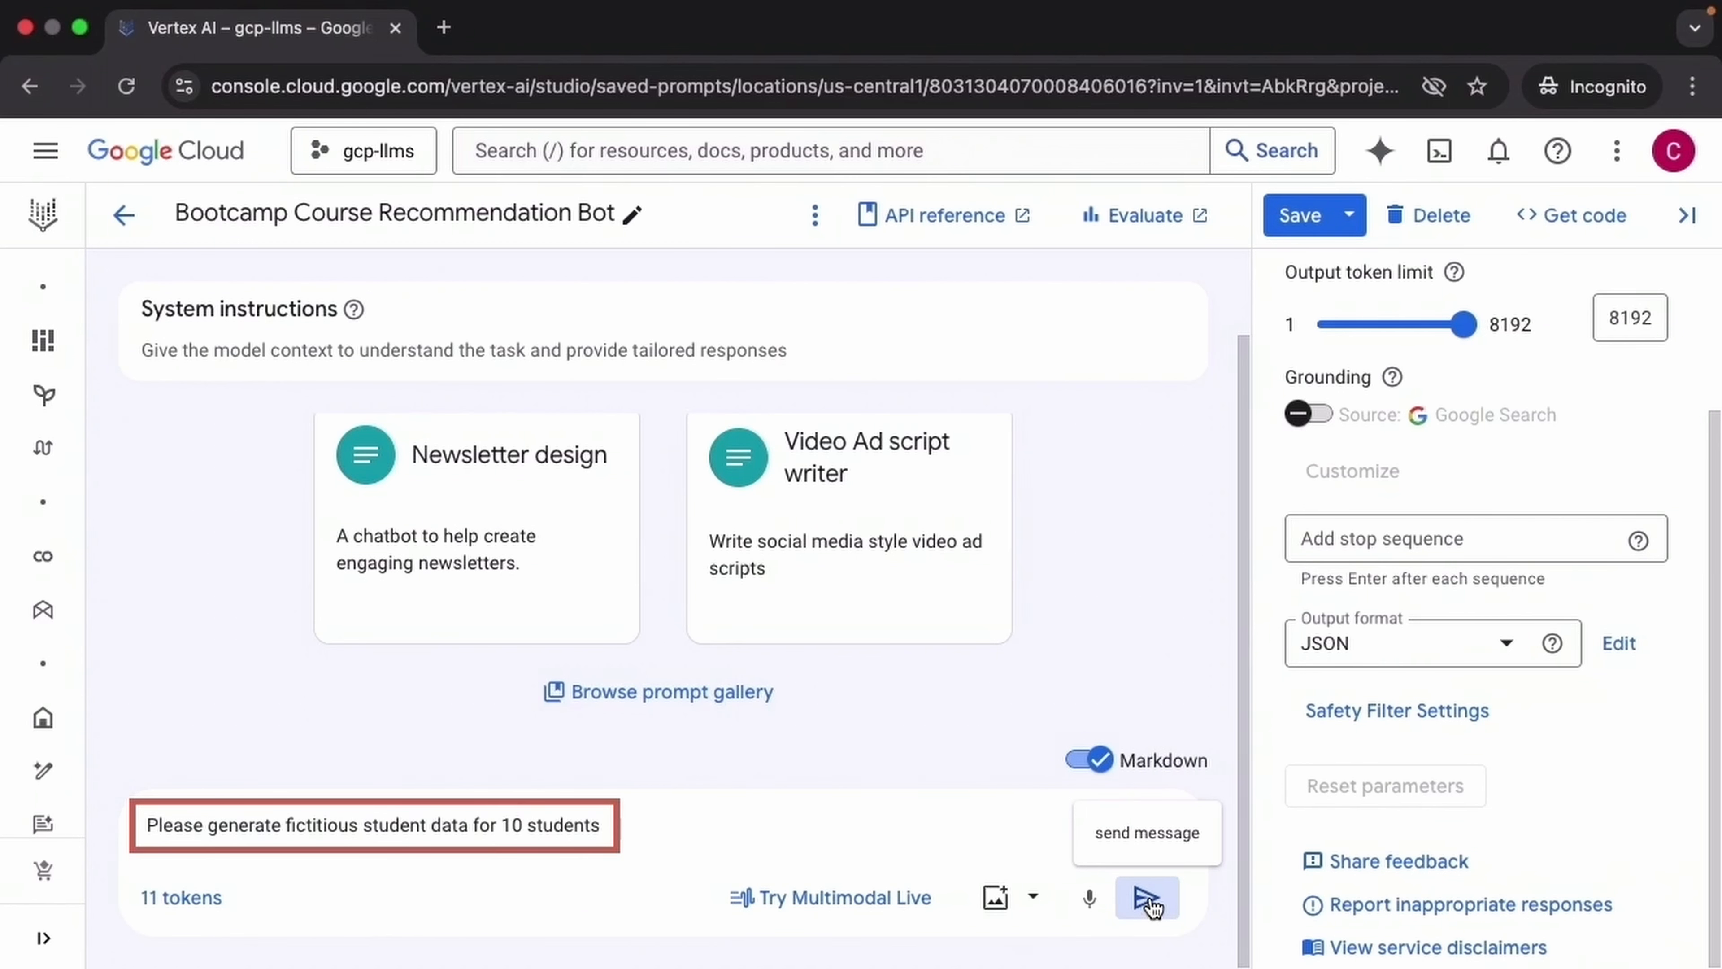
click(1151, 904)
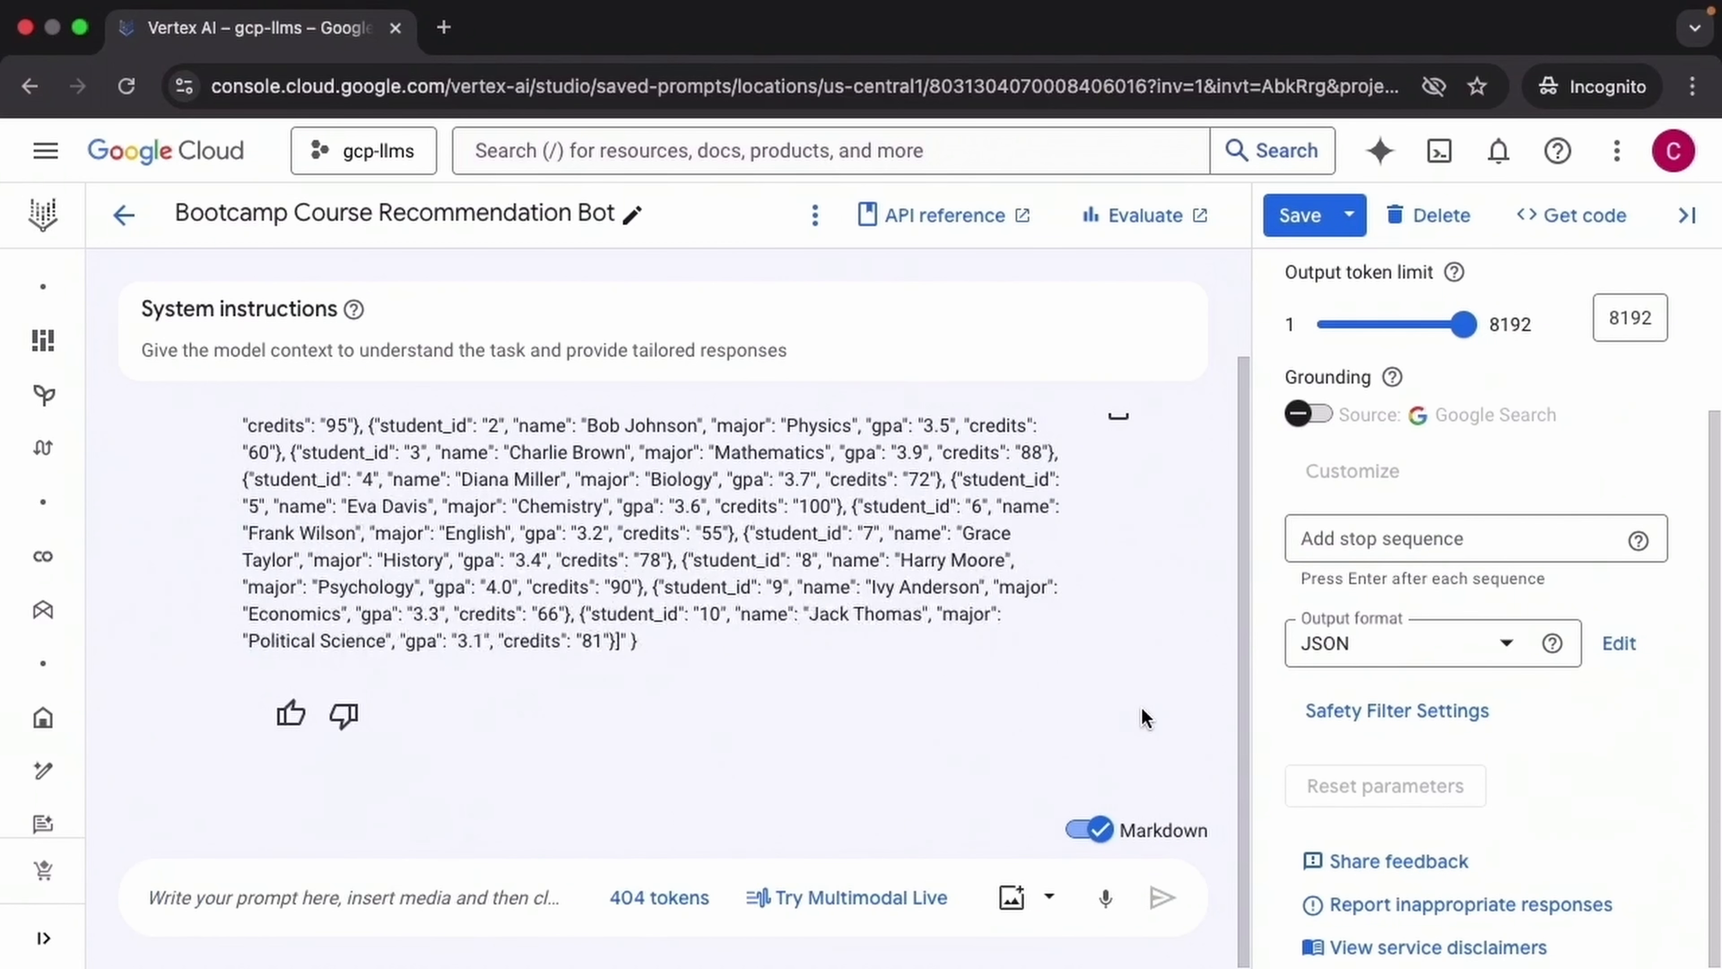
scroll(1249, 569, up, 2)
scroll(1249, 569, up, 1)
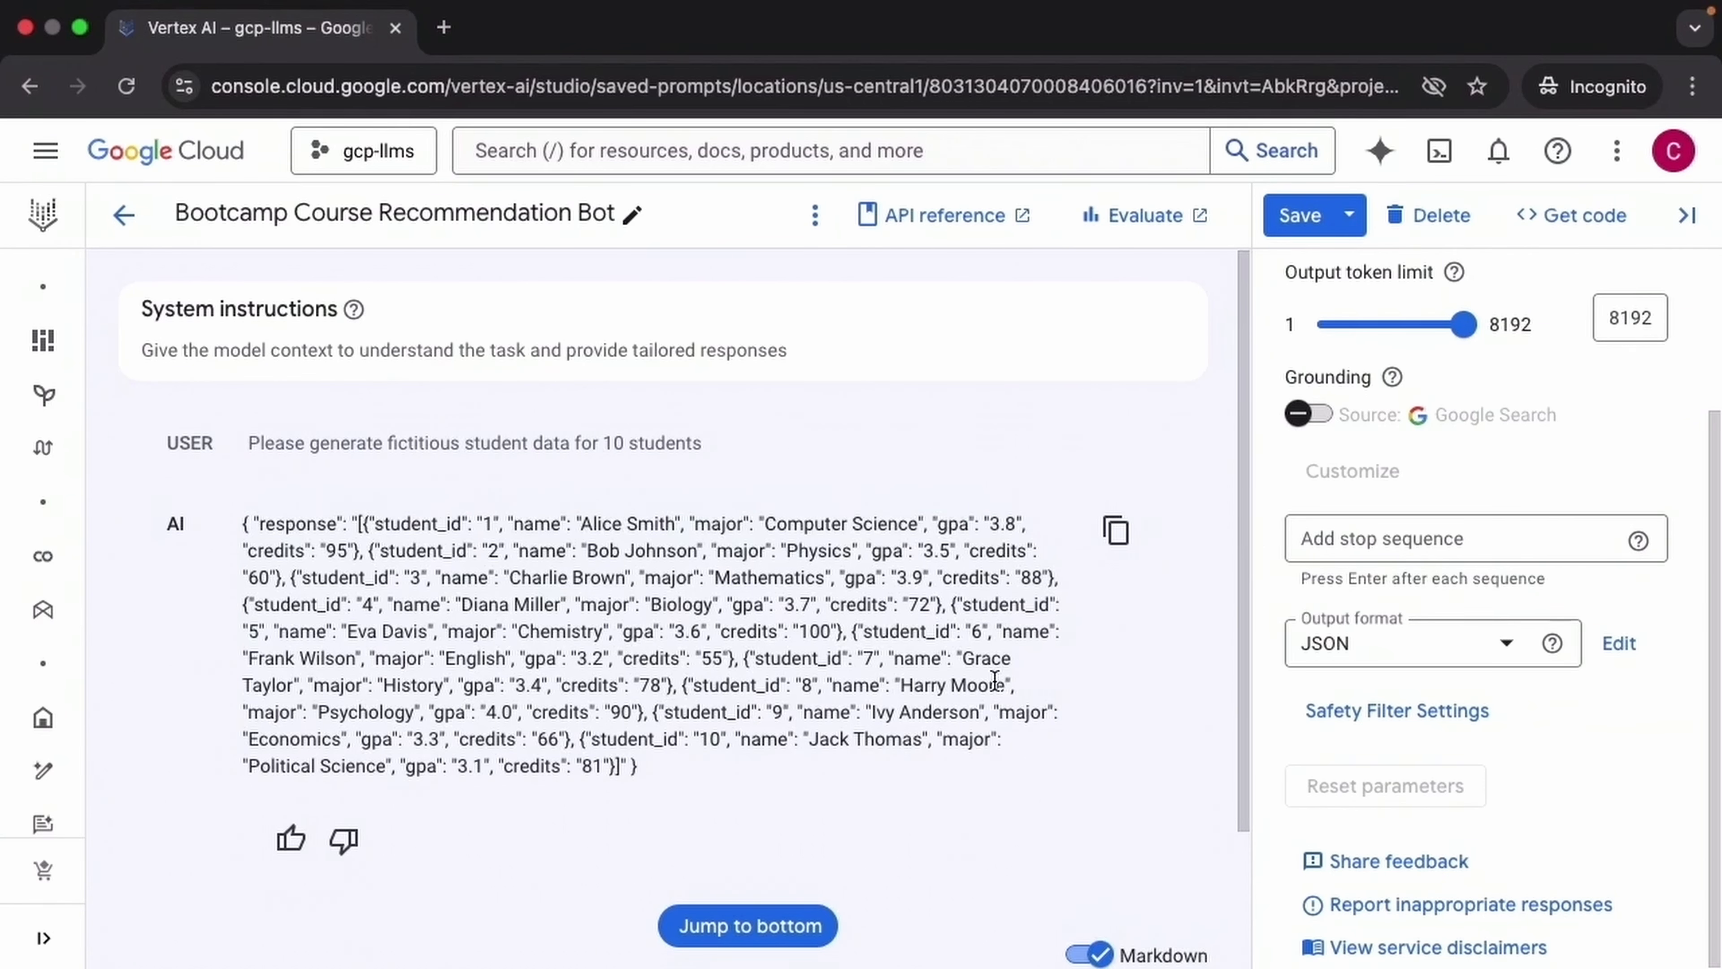
scroll(1144, 671, down, 1)
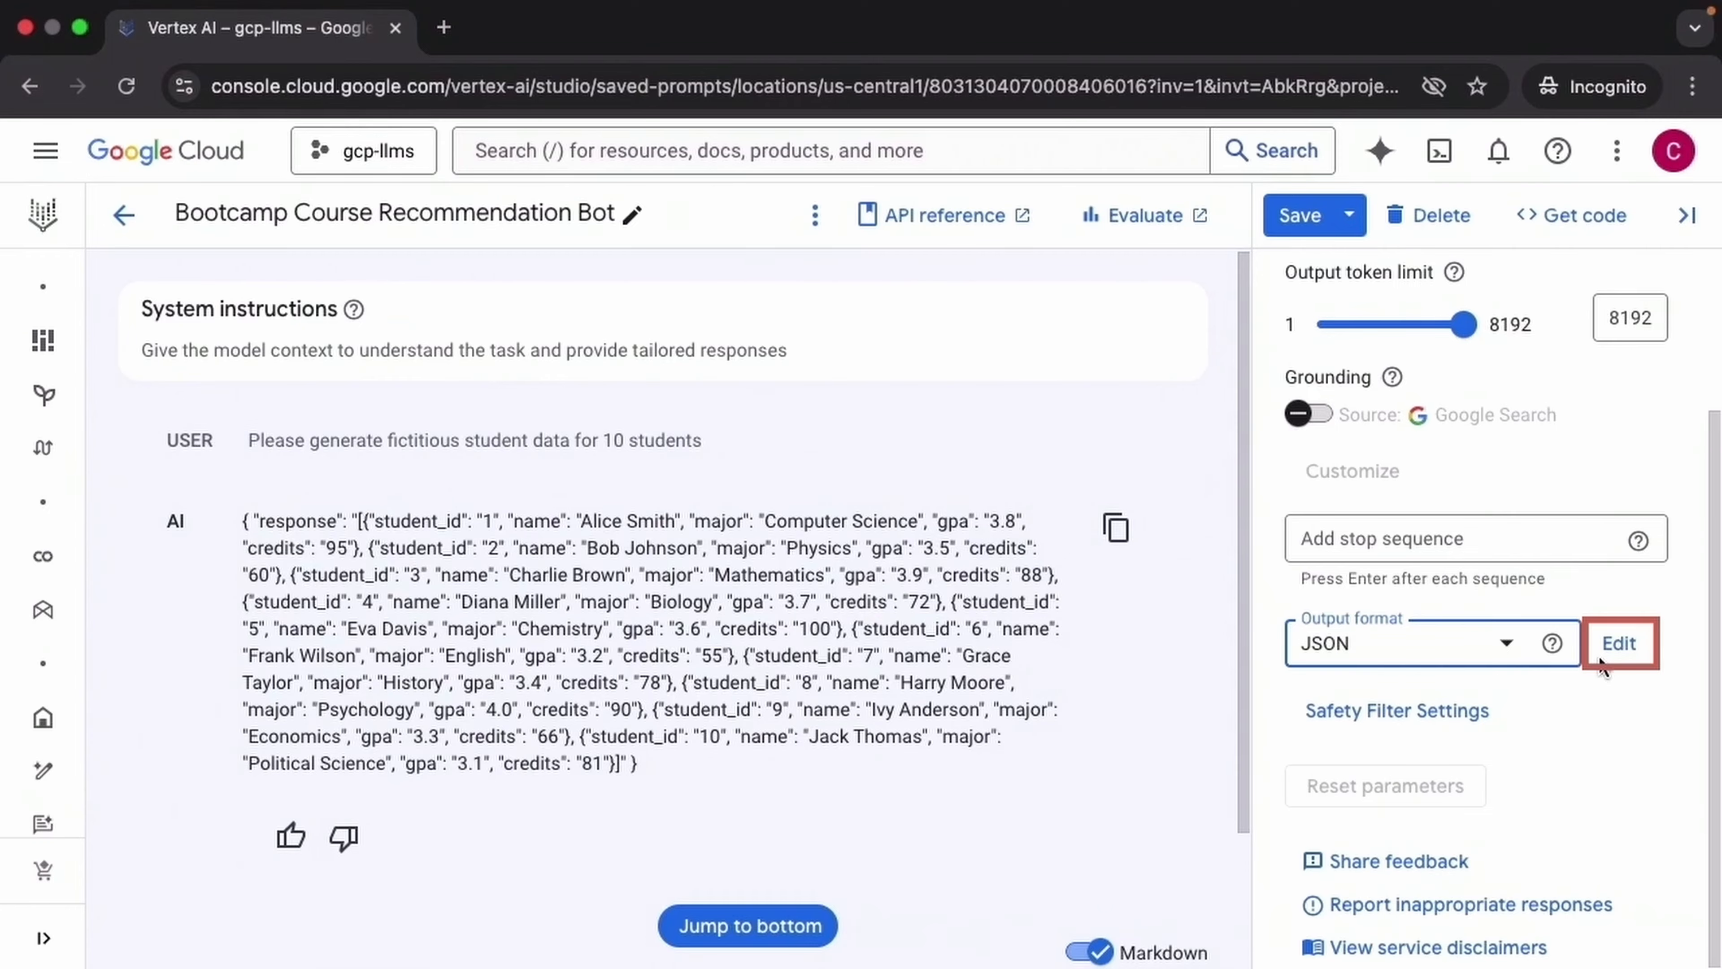
Apply a JSON output schema: array of objects requiring string student_name, major and university, integer age (minimum 0), and number gpa (0.0 to 4.0).
click(1618, 645)
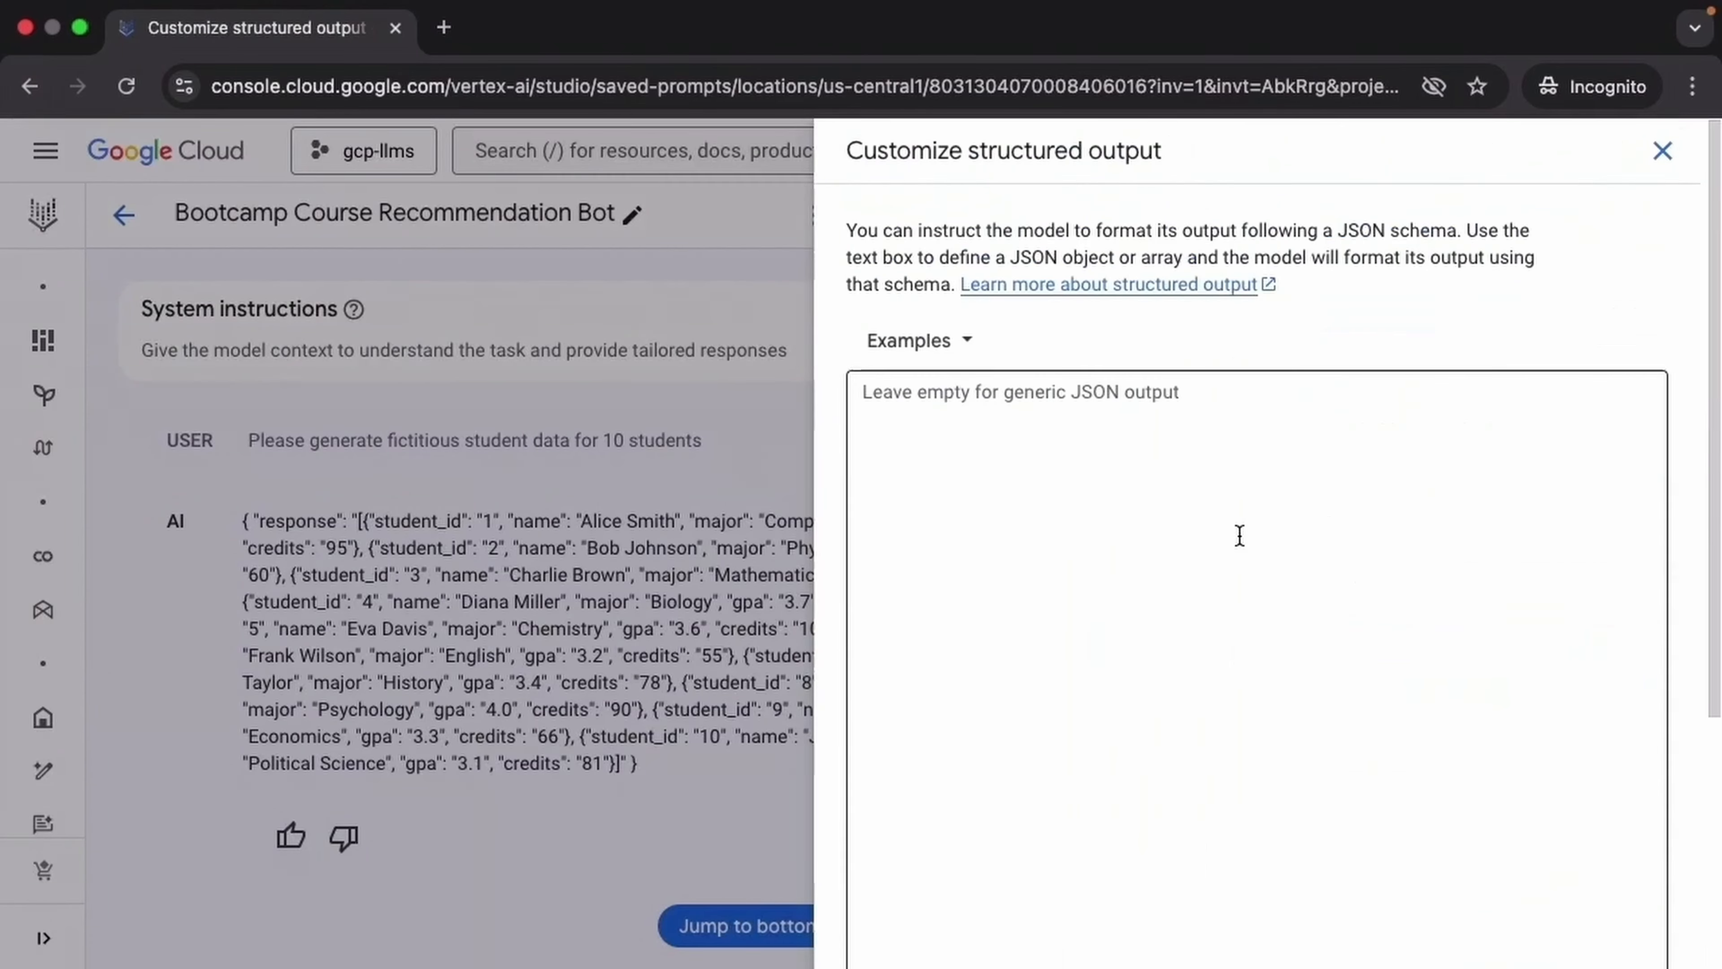
click(1096, 507)
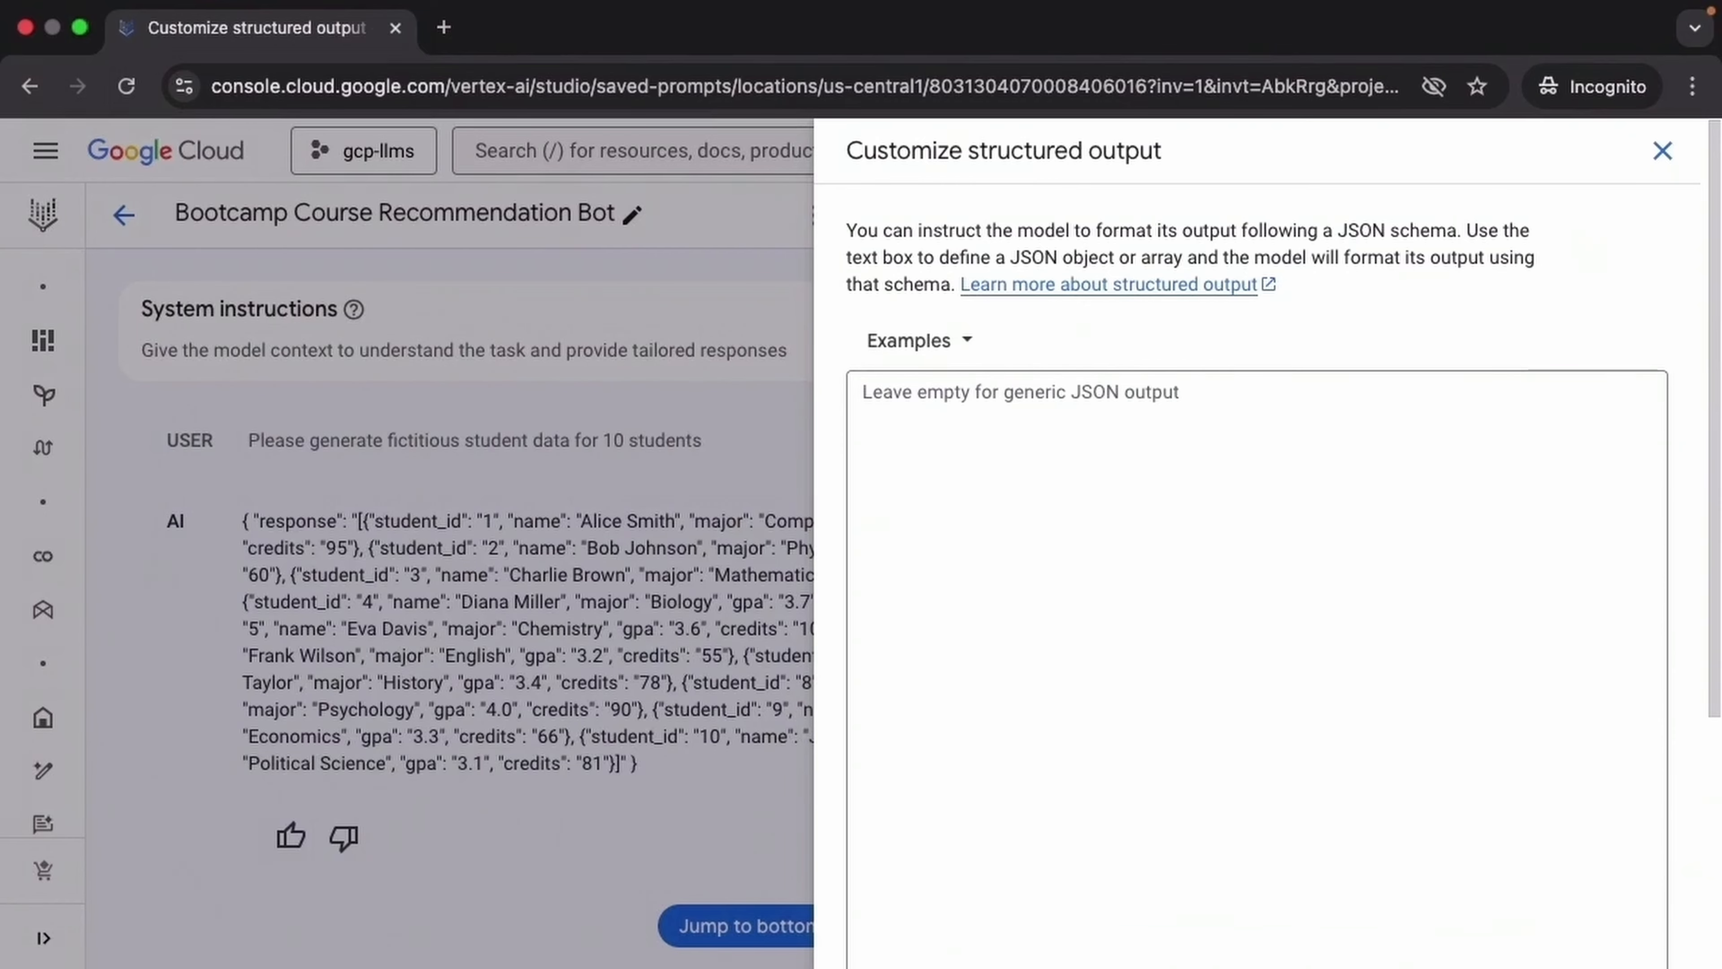
text({   "type": "array",   "items": {     "type": "object",     "properties": {       "student_name": {         "type": "string"       },       "age": {         "type": "integer",         "minimum": 0       },       "major": {         "type": "string"       },       "gpa": {         "type": "number",         "minimum": 0.0,         "maximum": 4.0       },       "university": {         "type": "string"       }     },     "required": ["student_name", "age", "major", "gpa", "university"]   } })
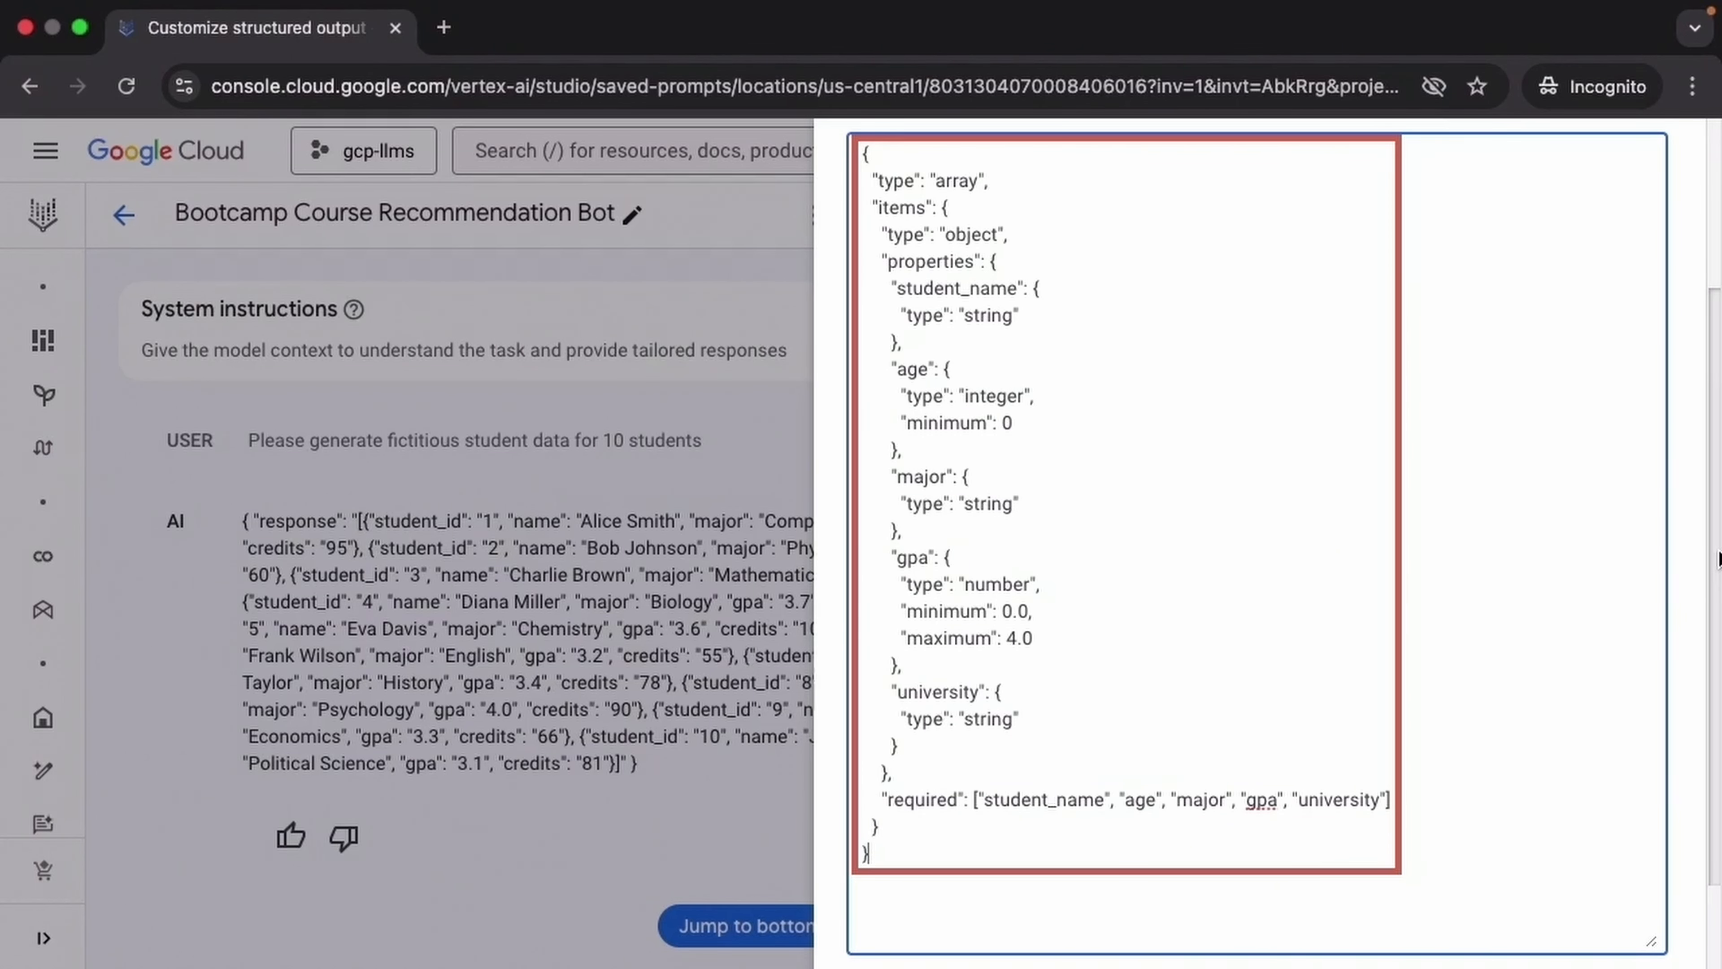
scroll(1718, 560, down, 3)
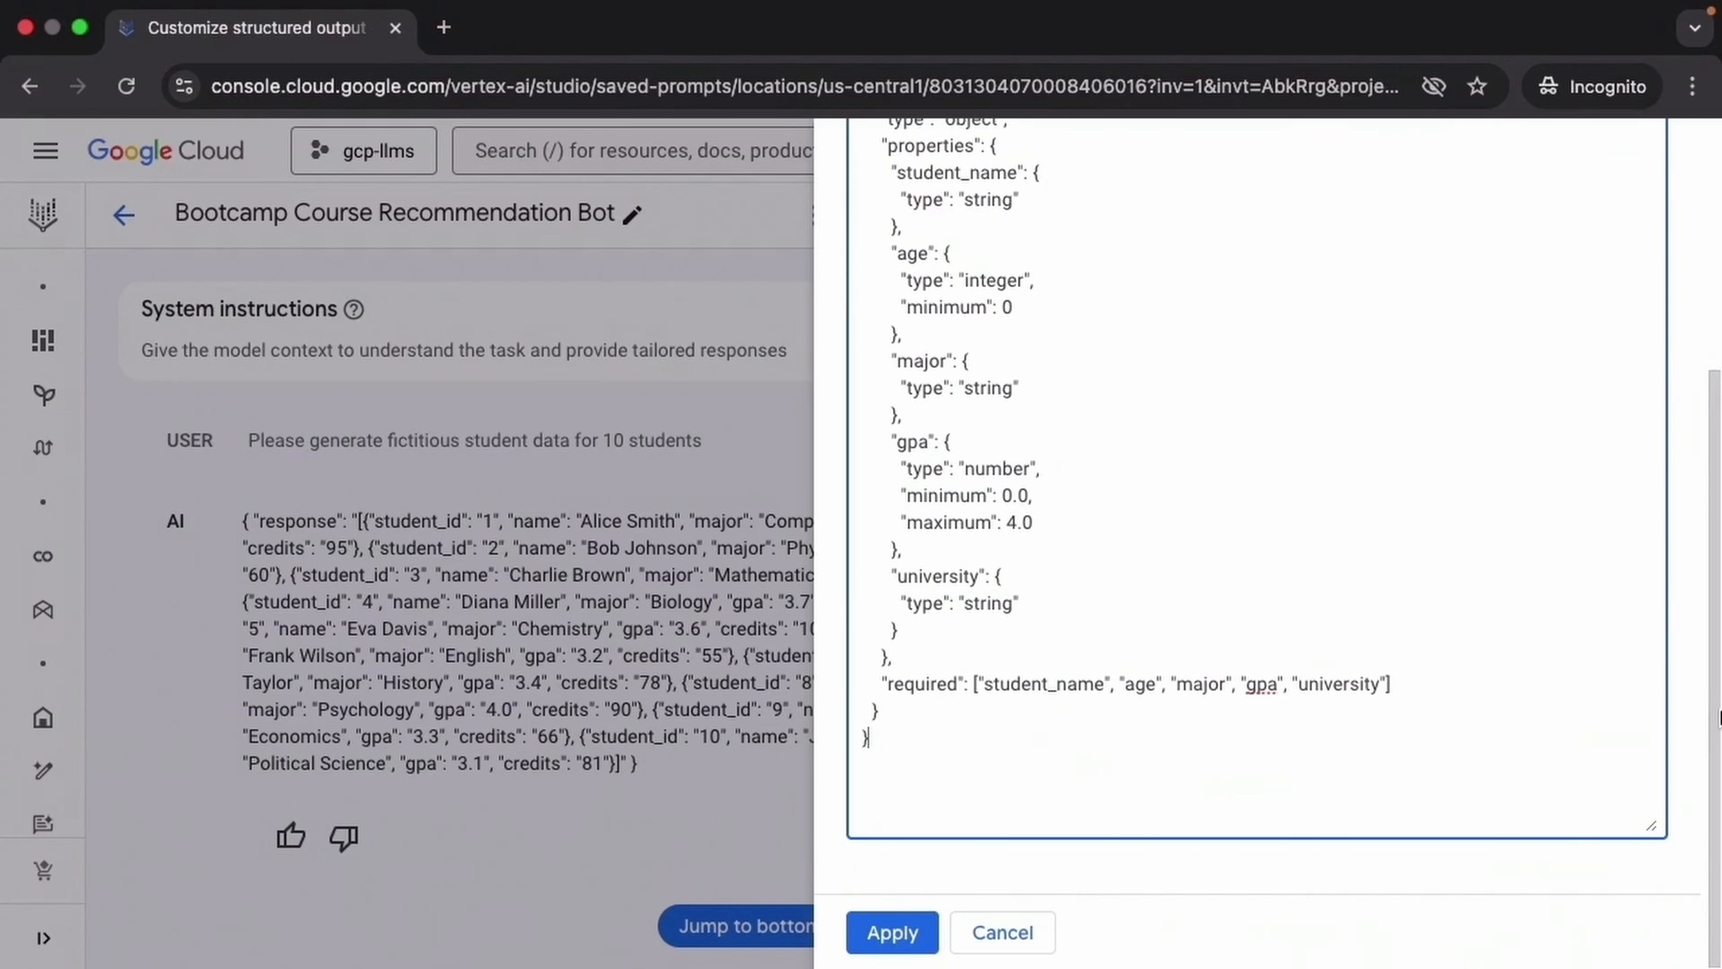
click(917, 949)
Clear the previous conversation and submit "Please generate fictitious student data for 10 students" again with the custom schema.
click(817, 220)
click(938, 277)
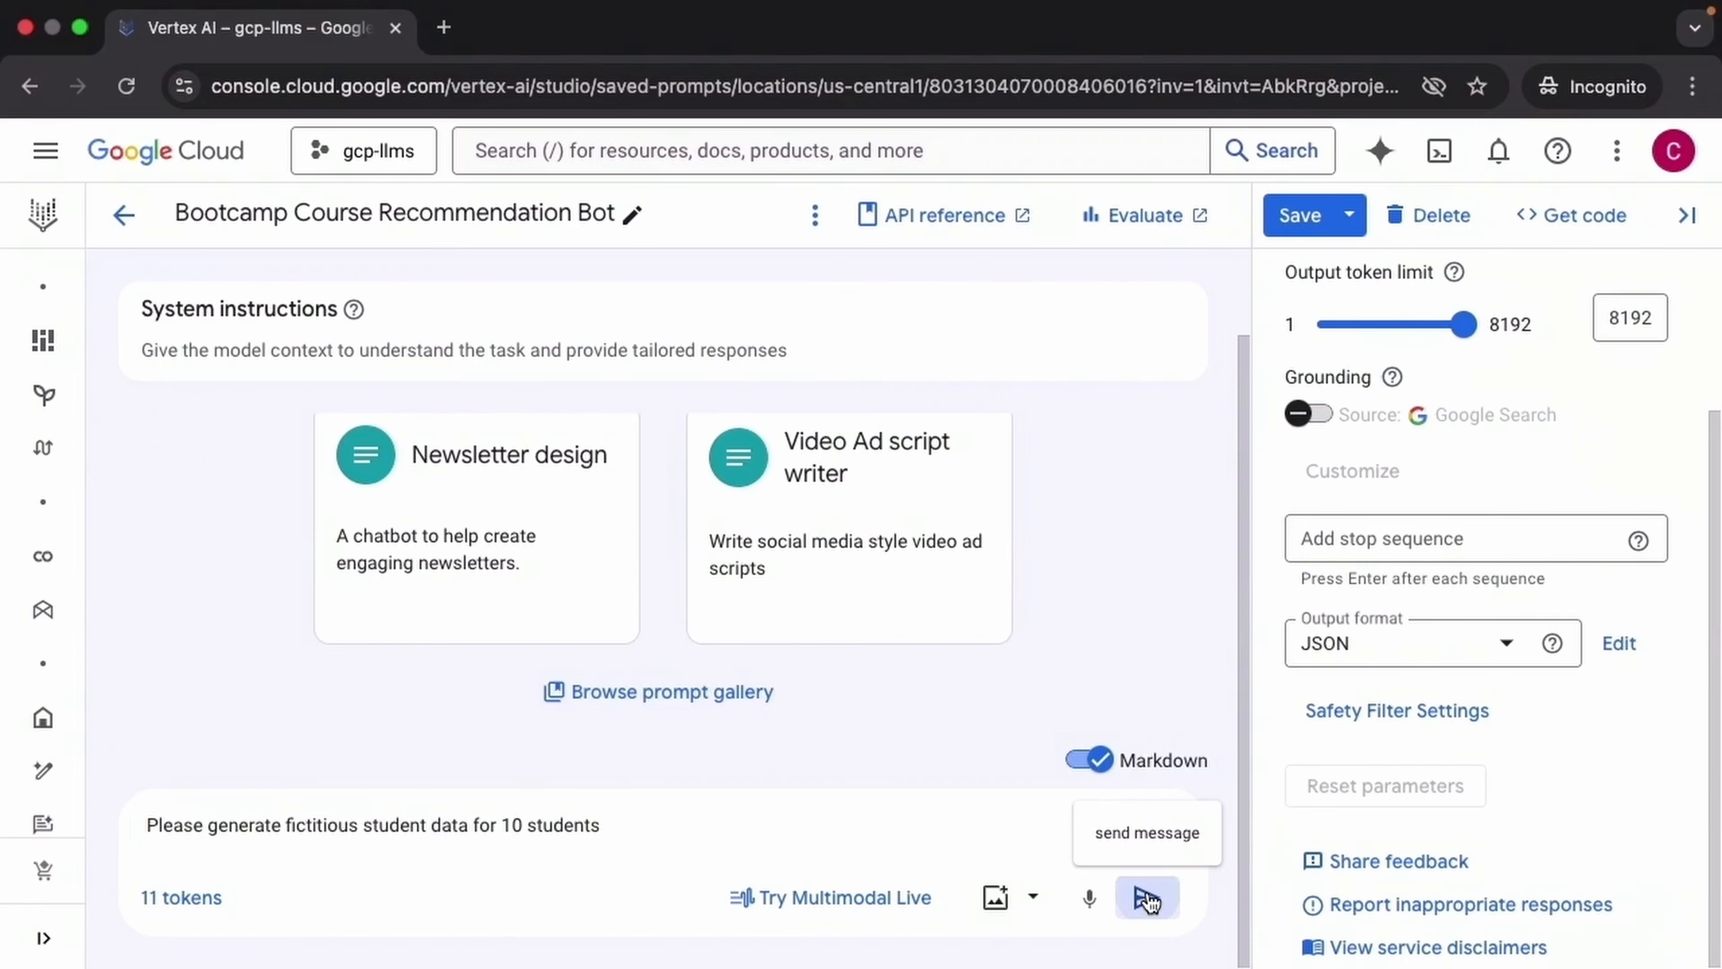
click(1147, 899)
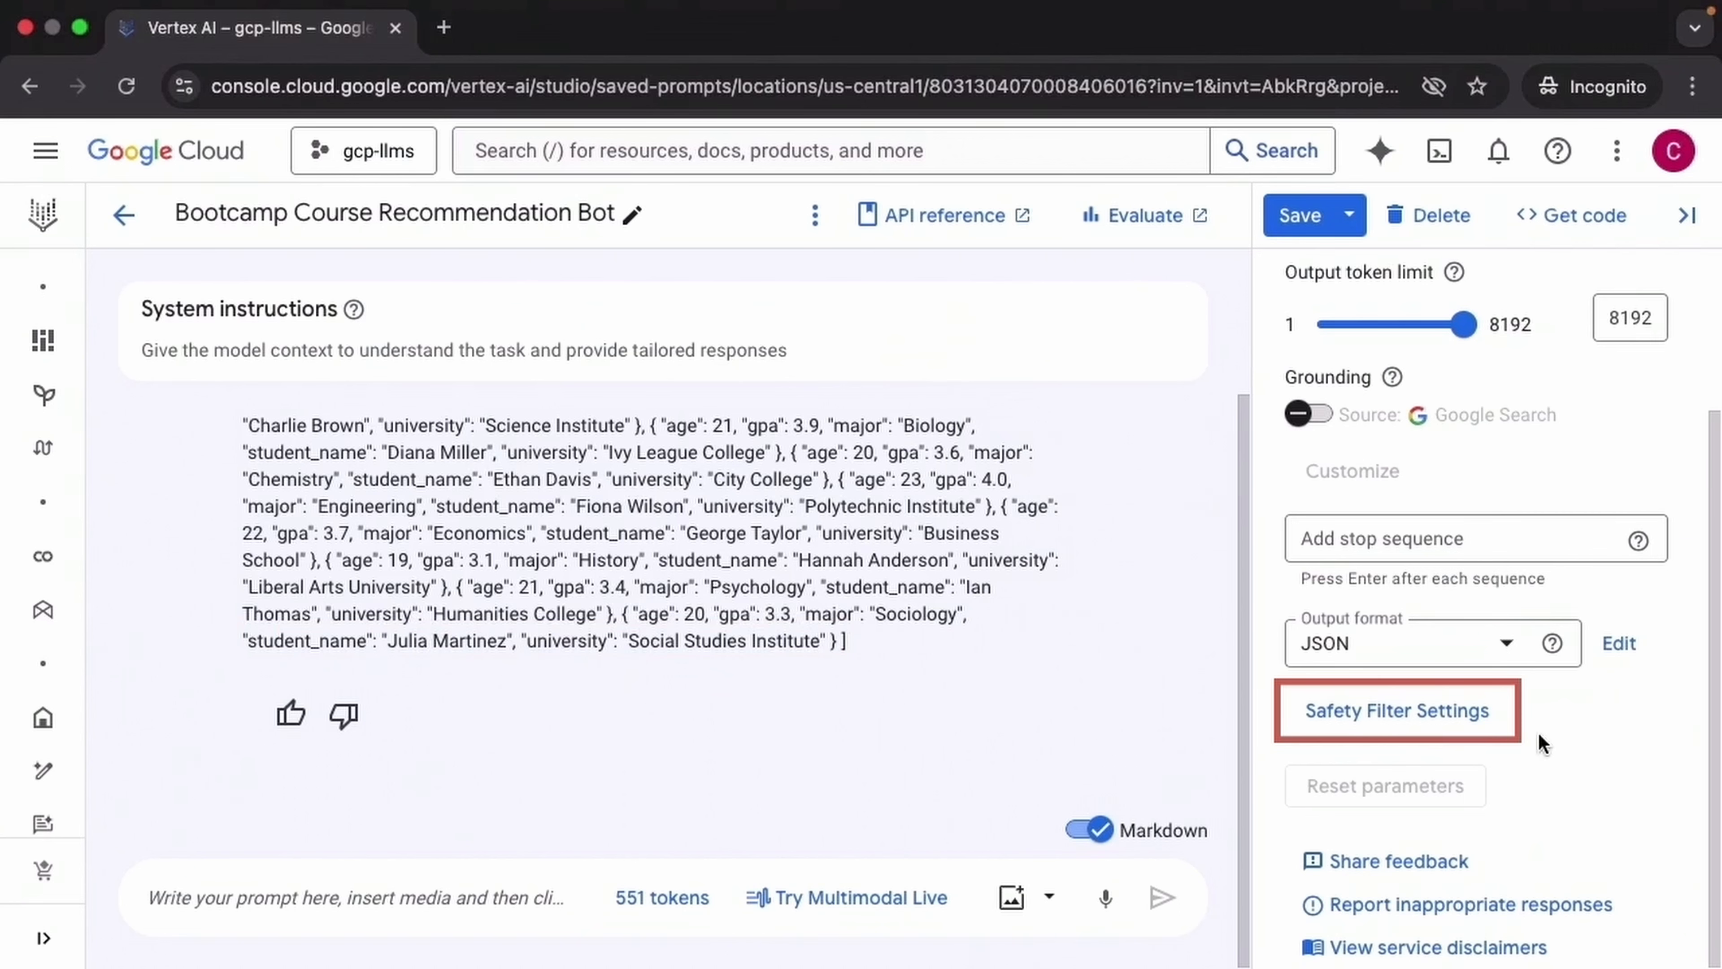
In the safety filter settings, set hate speech to Block few and dangerous content to Block some.
click(1455, 719)
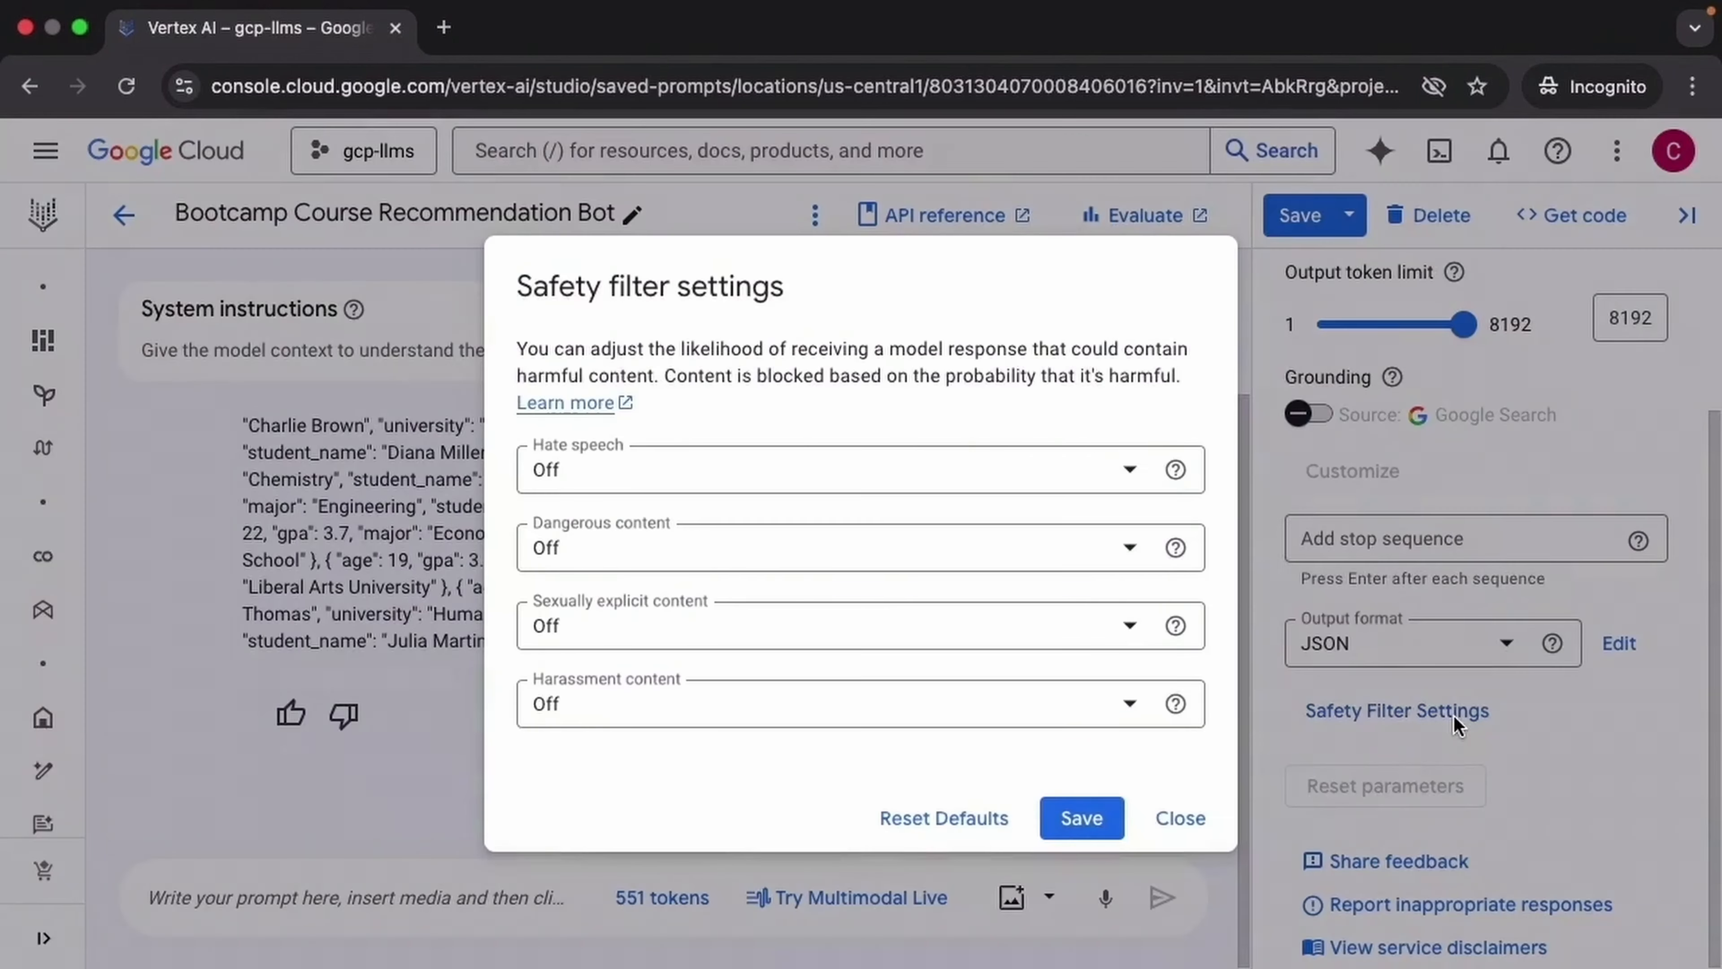
click(1130, 474)
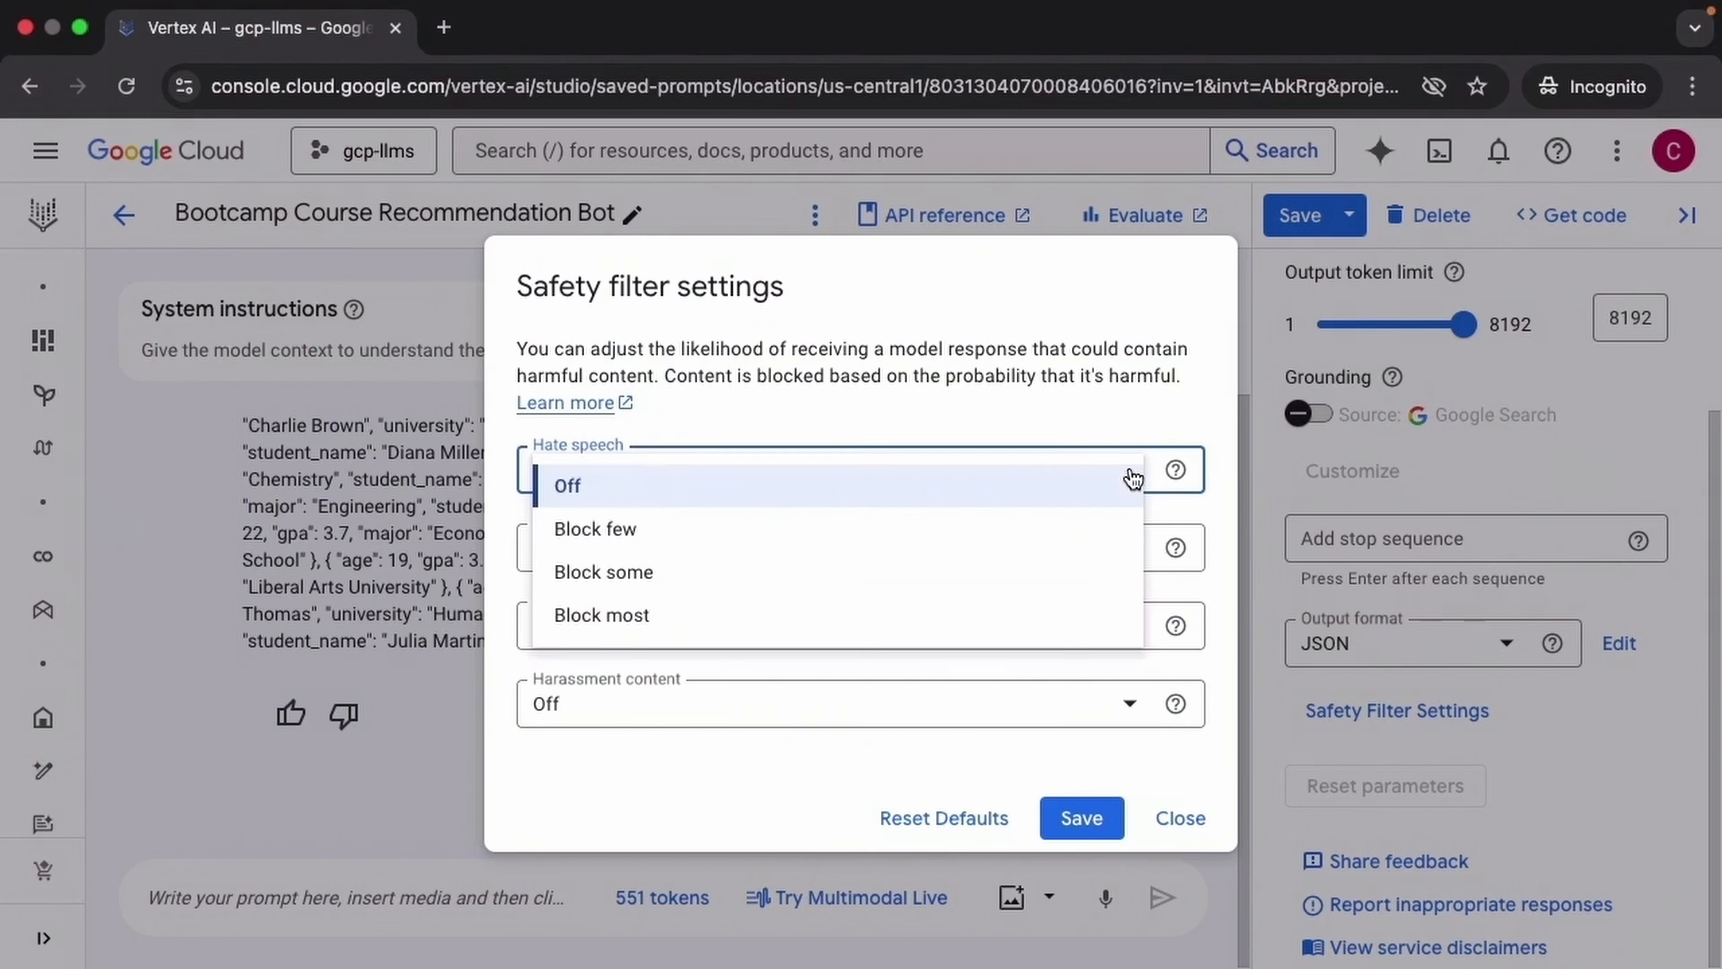
click(942, 541)
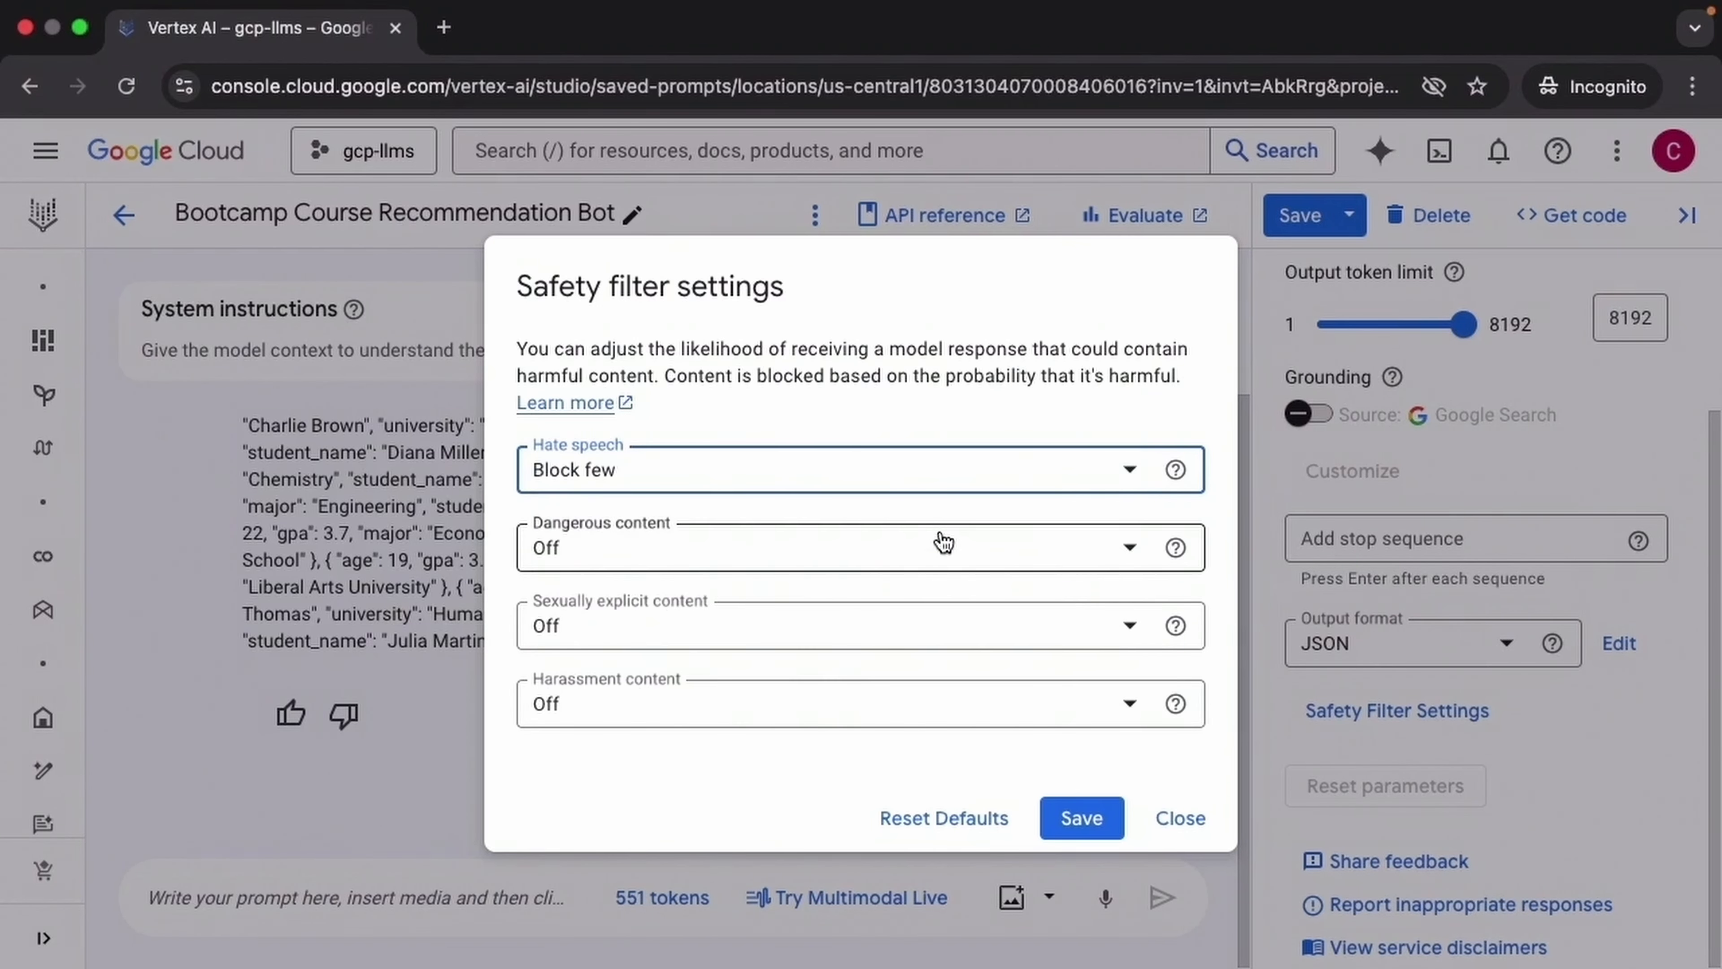
click(1129, 549)
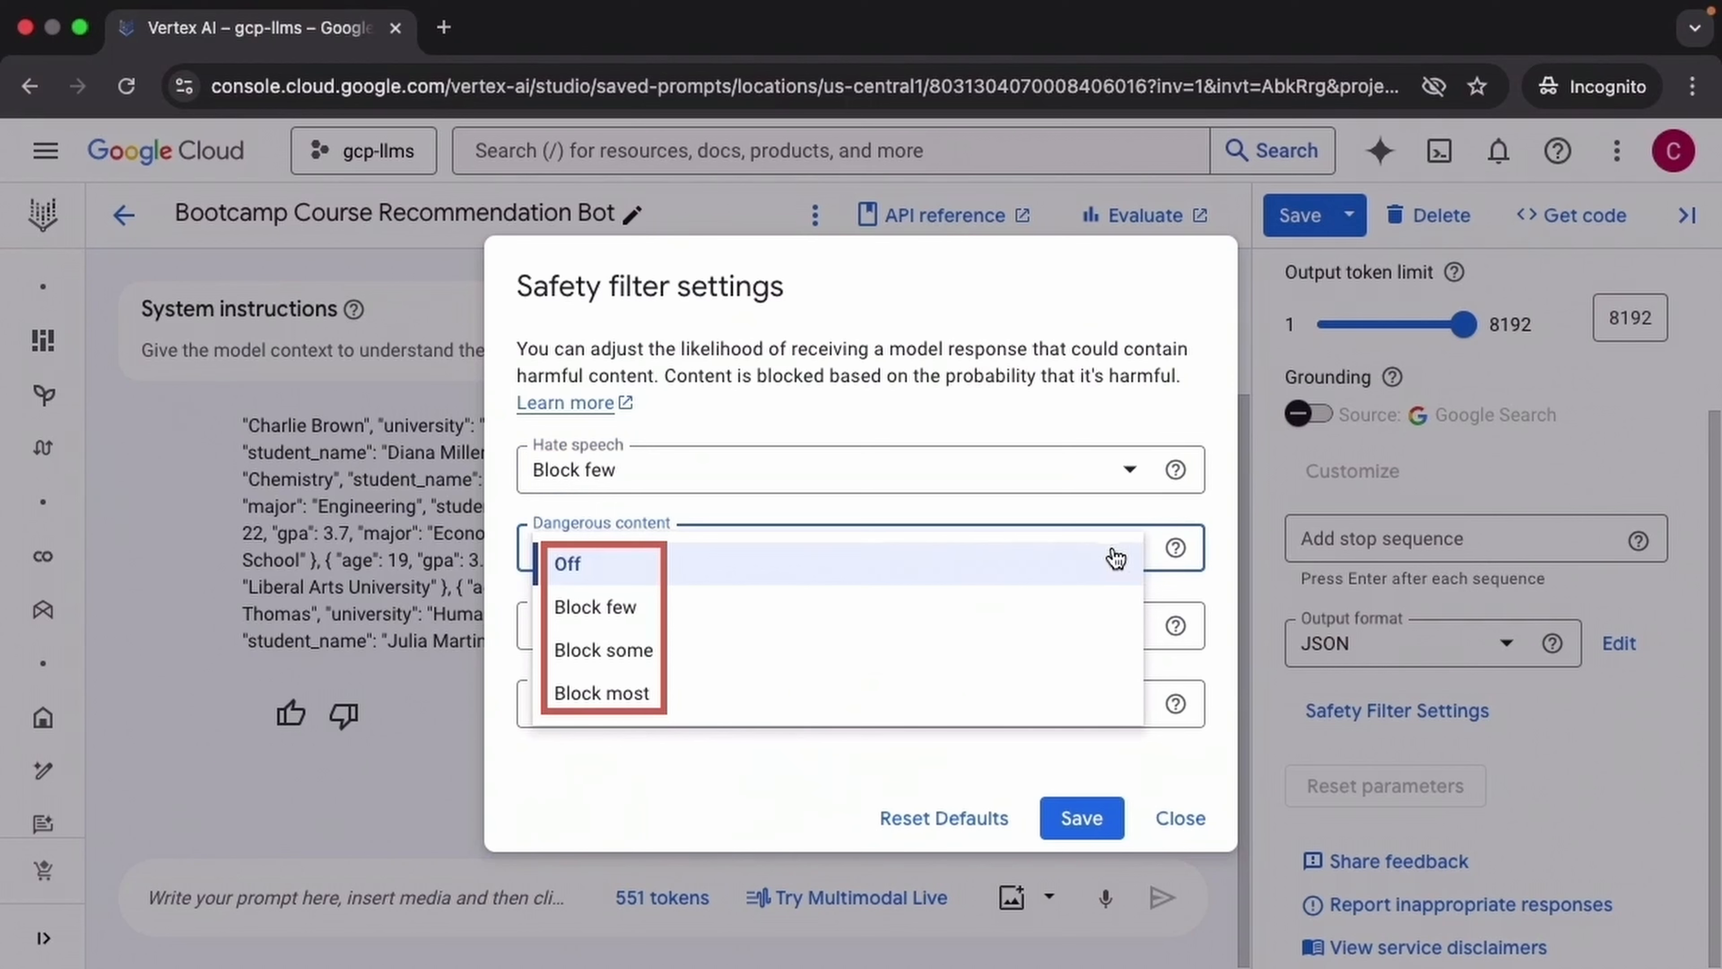
click(735, 652)
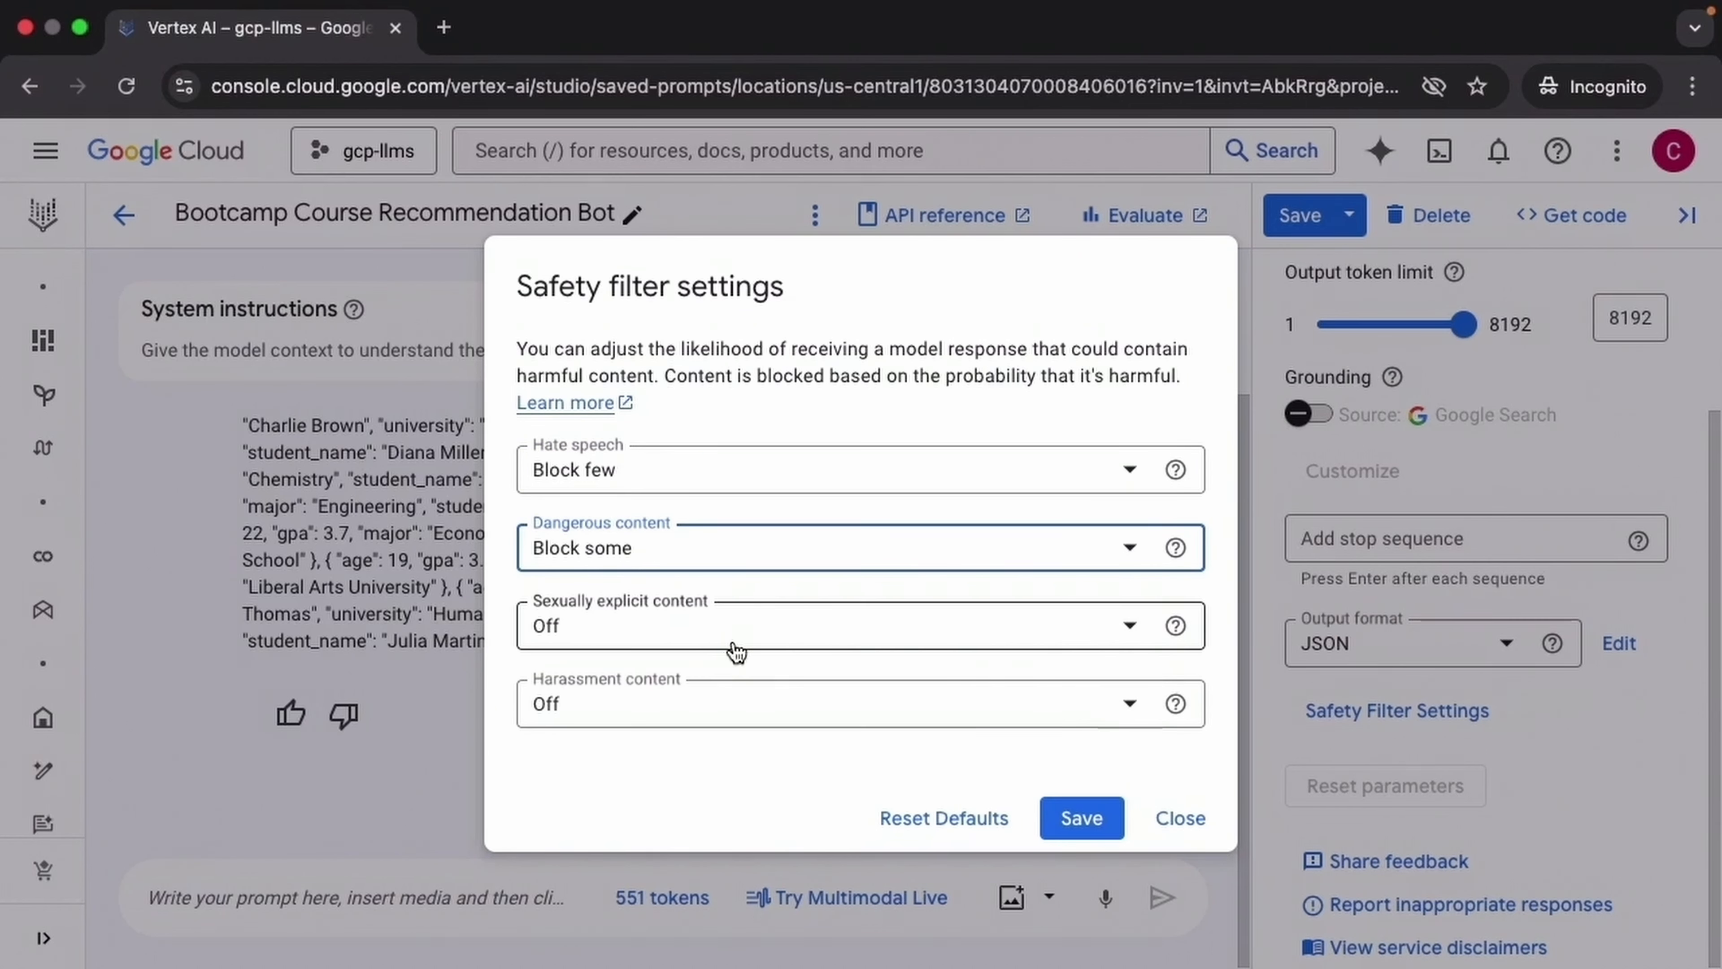
Set the sexually explicit and harassment content filters to Block most, and save the safety filter settings.
click(1132, 633)
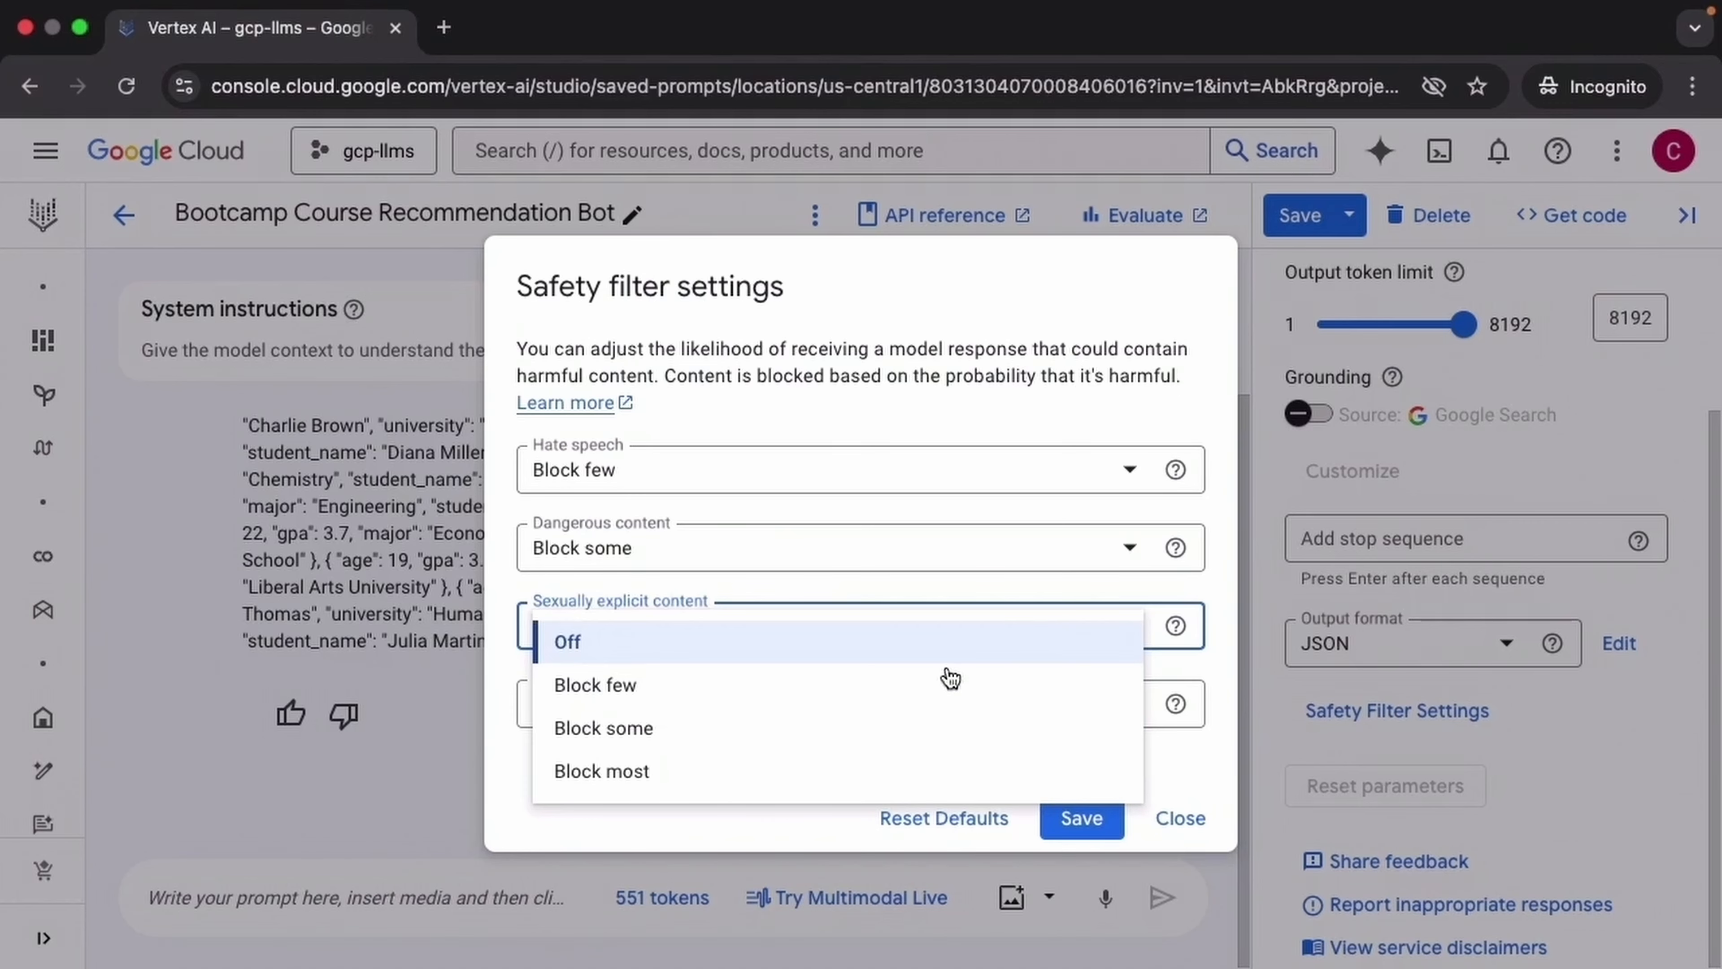
click(657, 777)
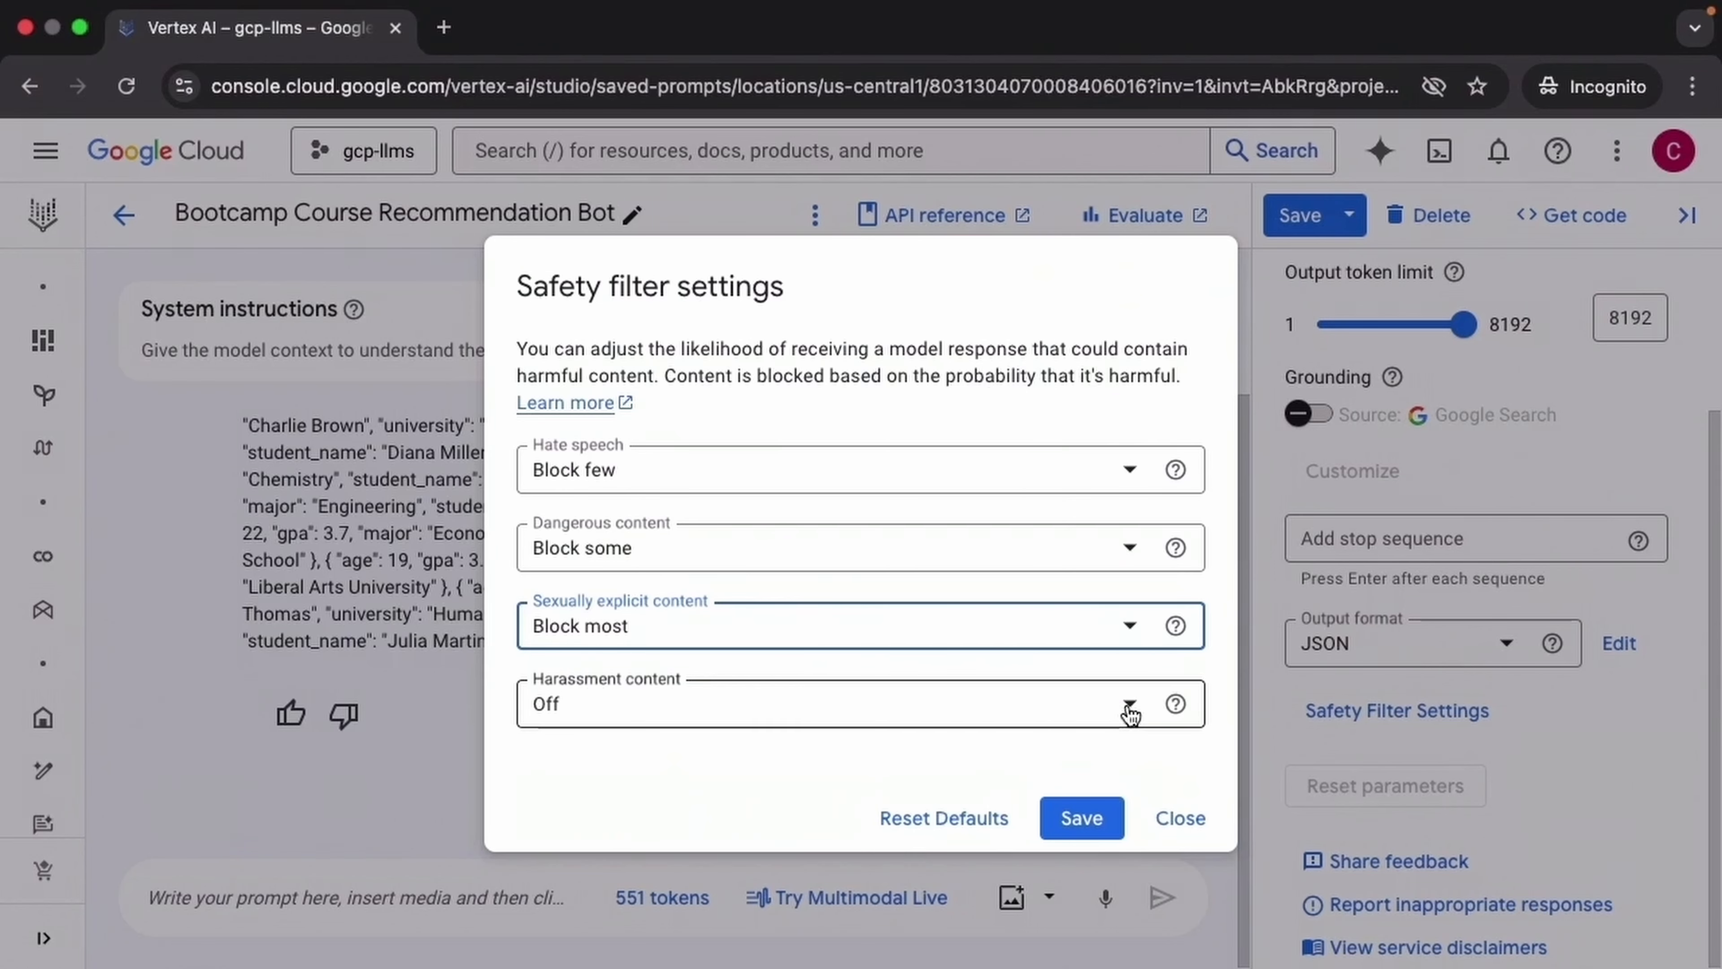
click(1130, 712)
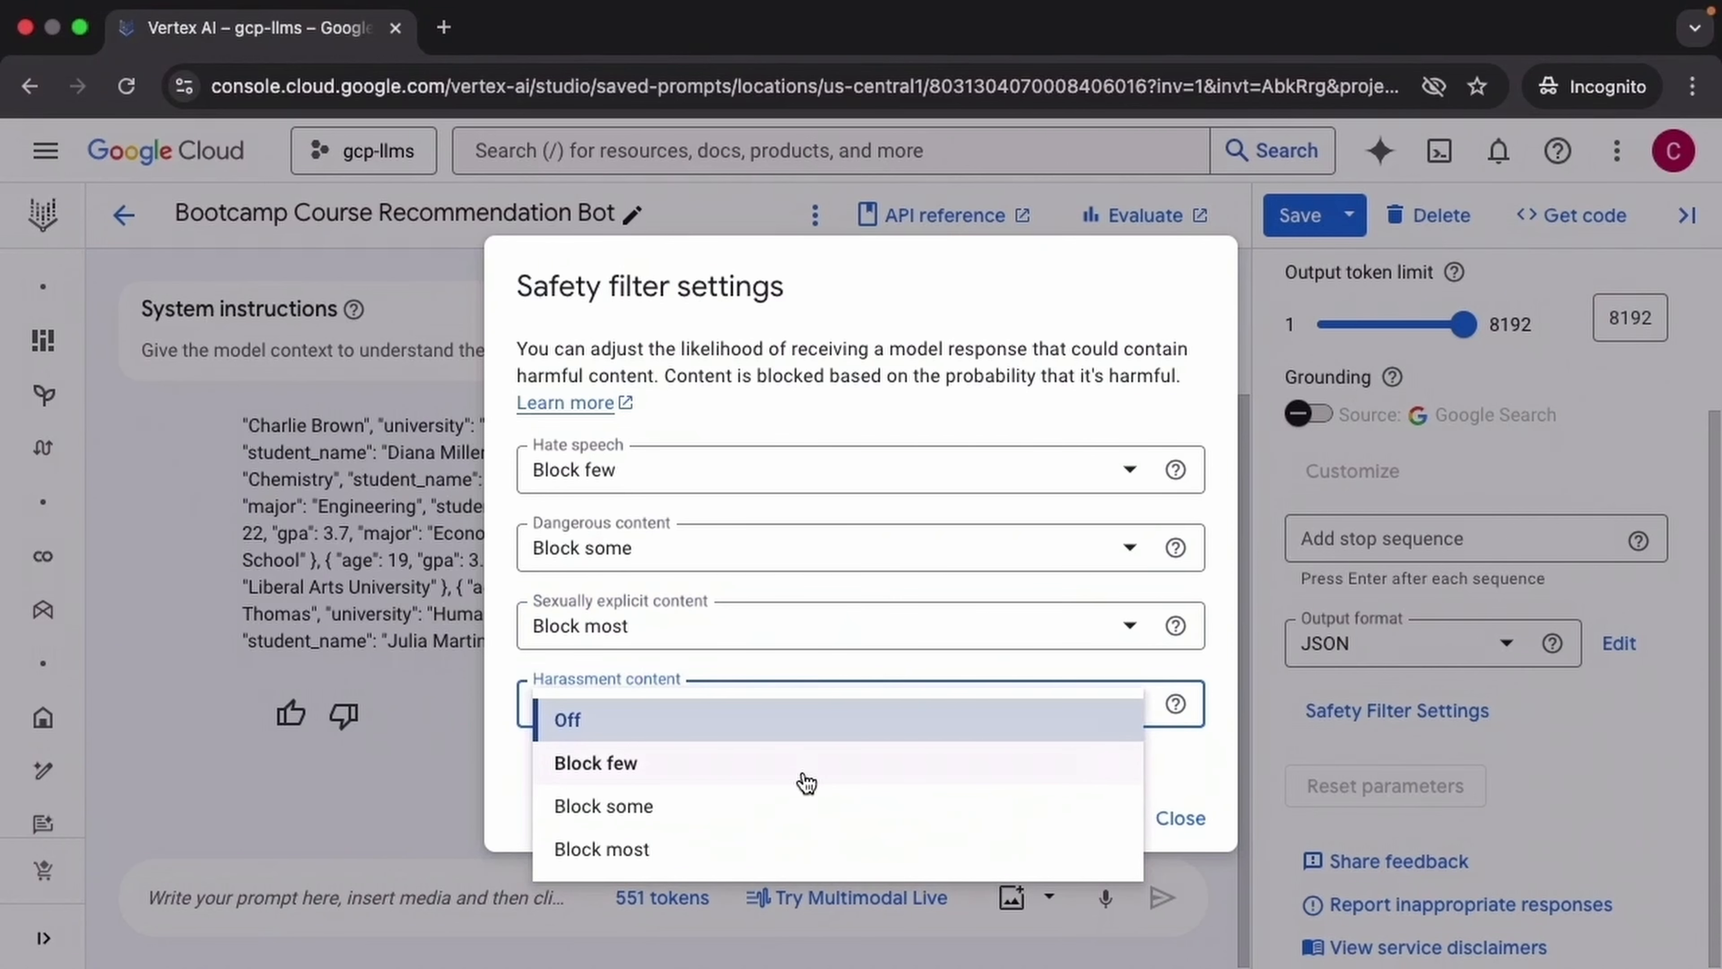
click(652, 851)
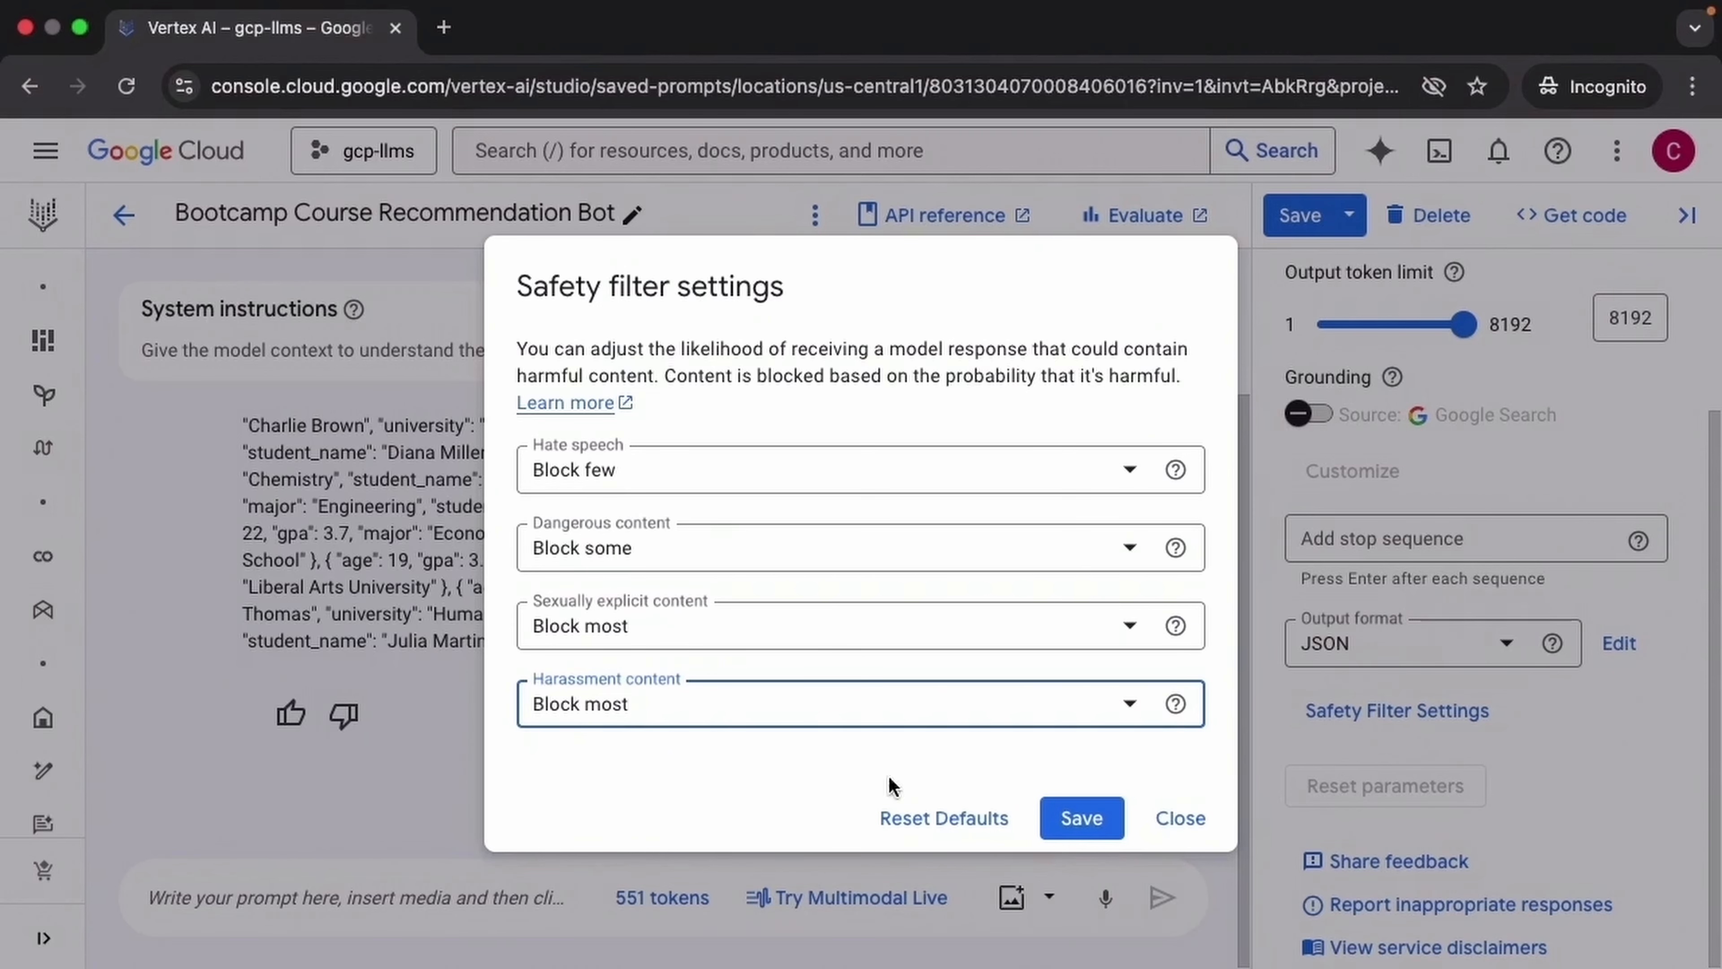
click(1078, 821)
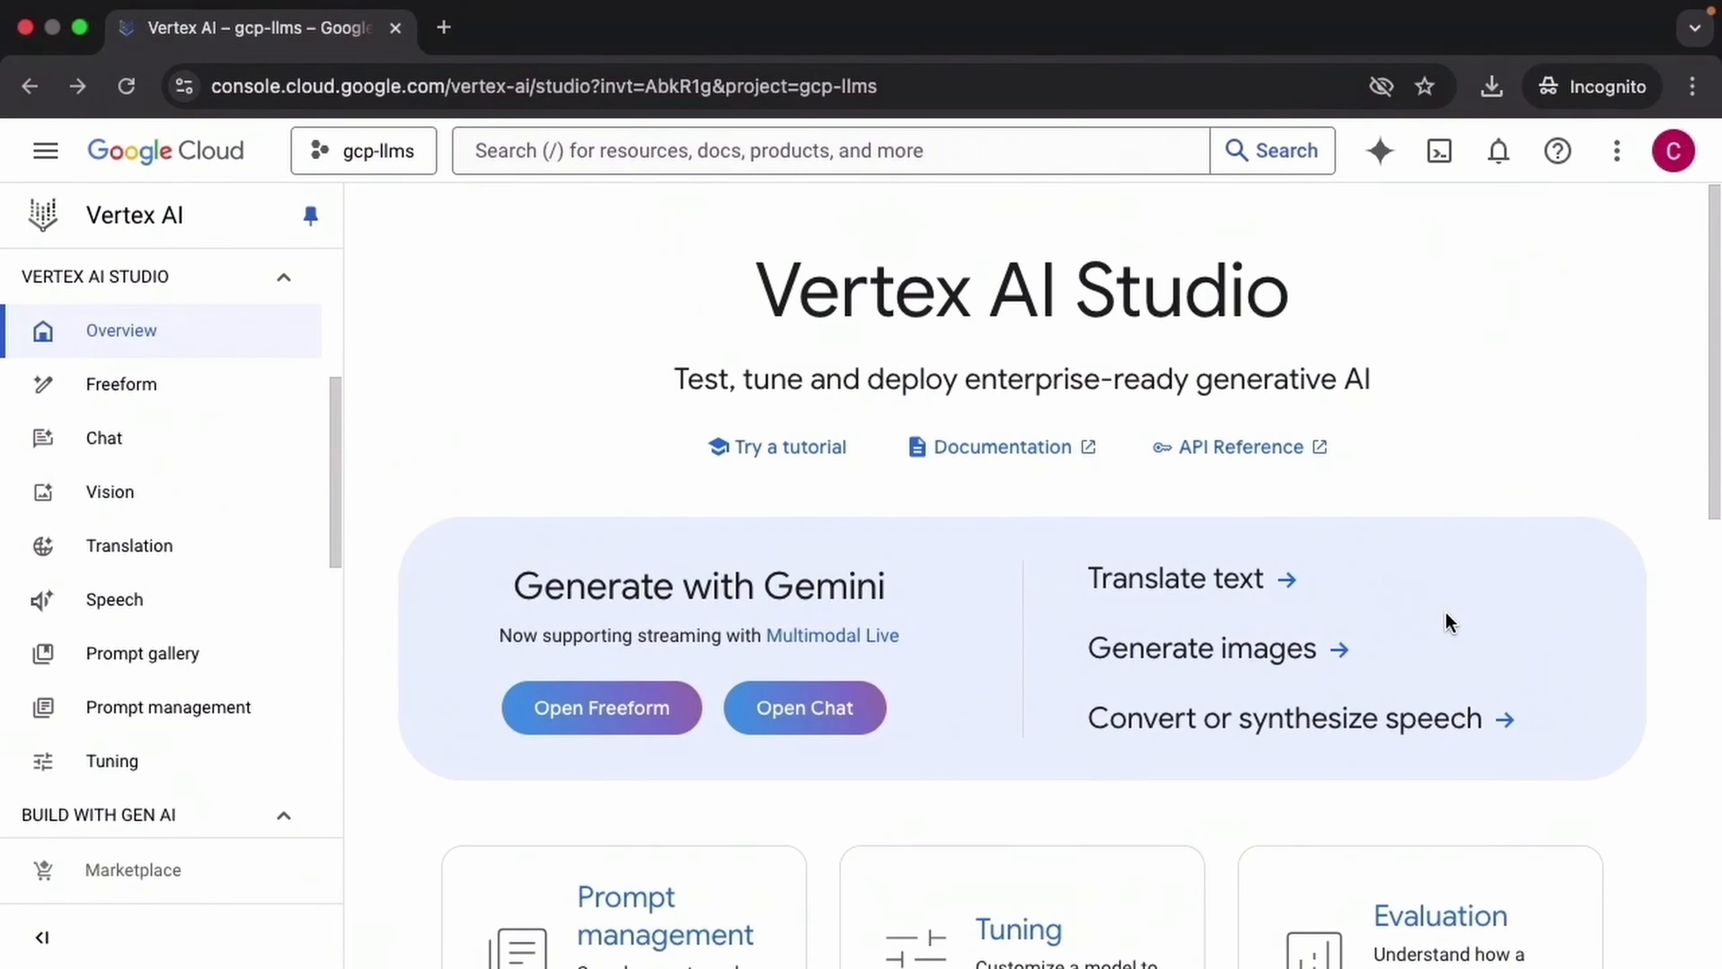
Open the Vision image generation page and collapse the Vertex AI navigation menu.
click(1233, 664)
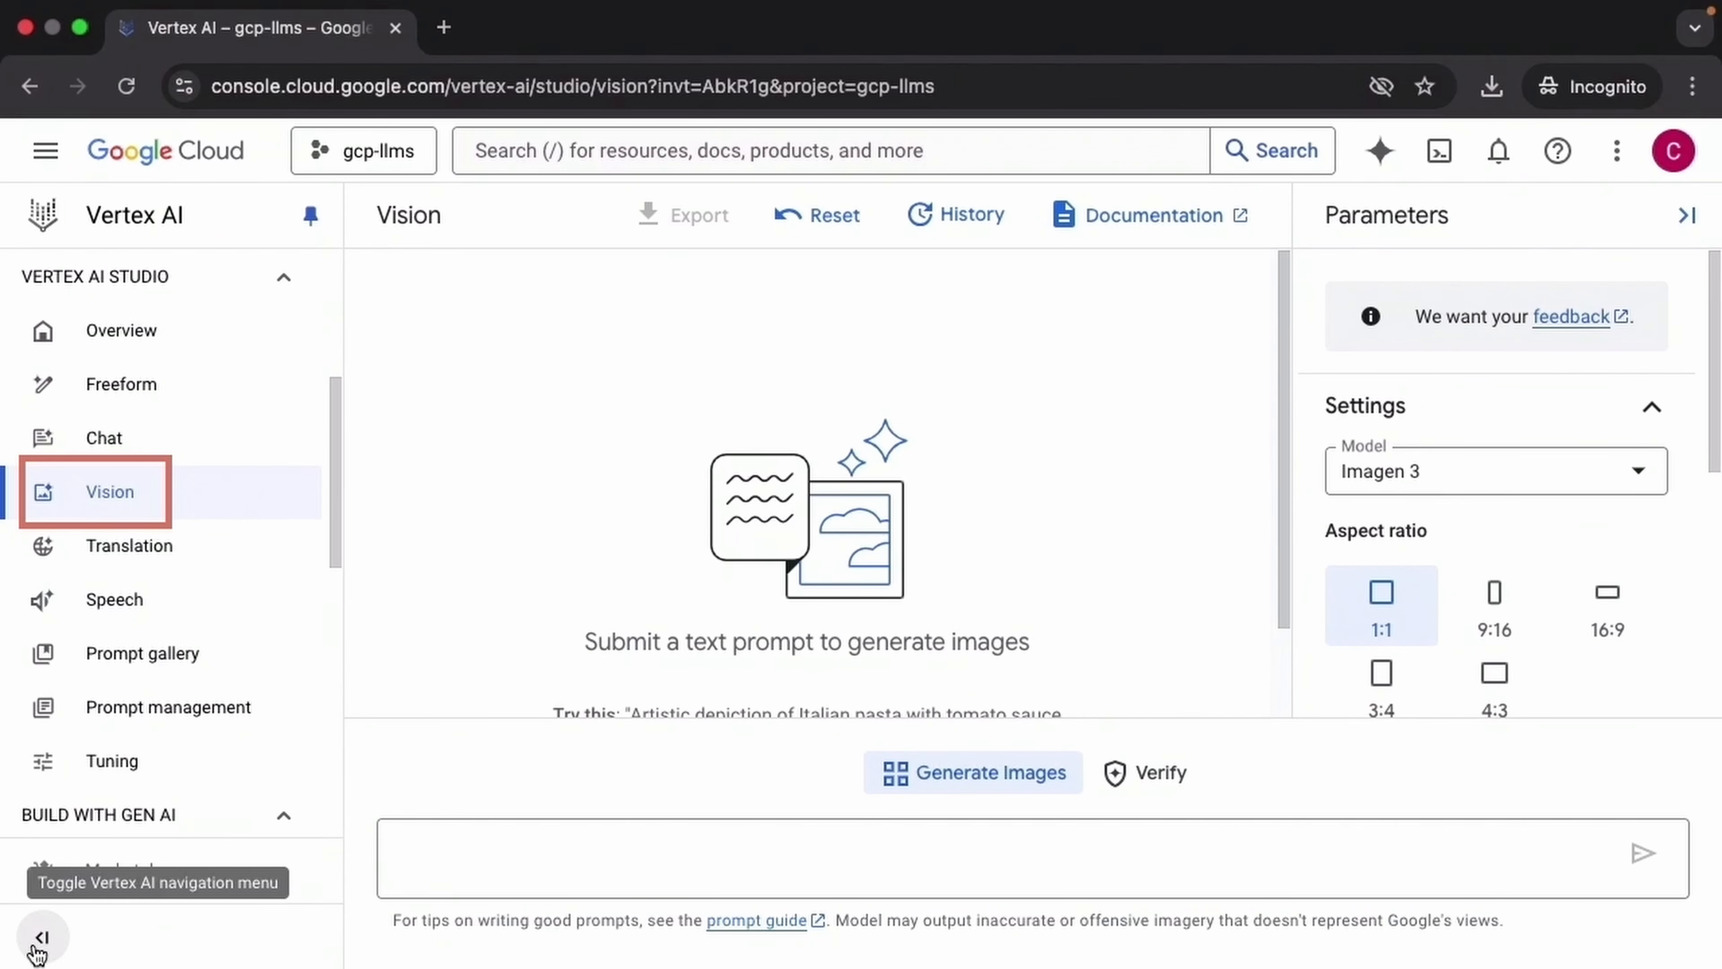
click(40, 943)
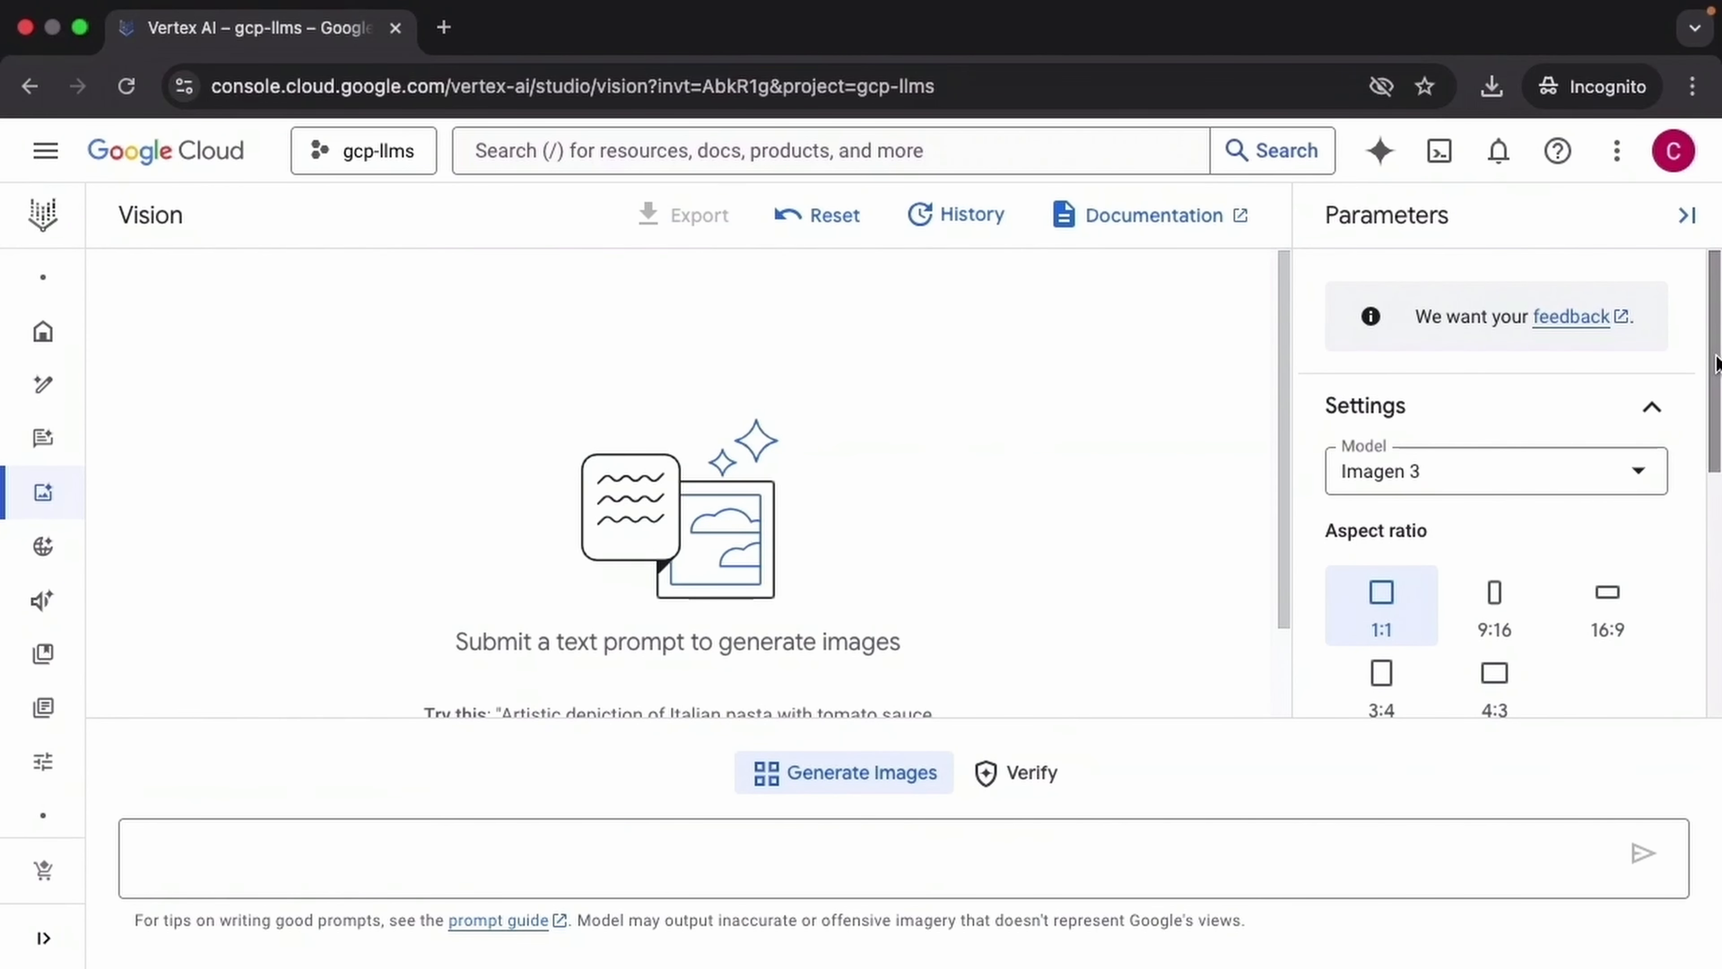
Check the available image models, and generate 1 image from the prompt "Could you generate an image of 3 dogs dancing happily?".
drag(1718, 364, 1719, 423)
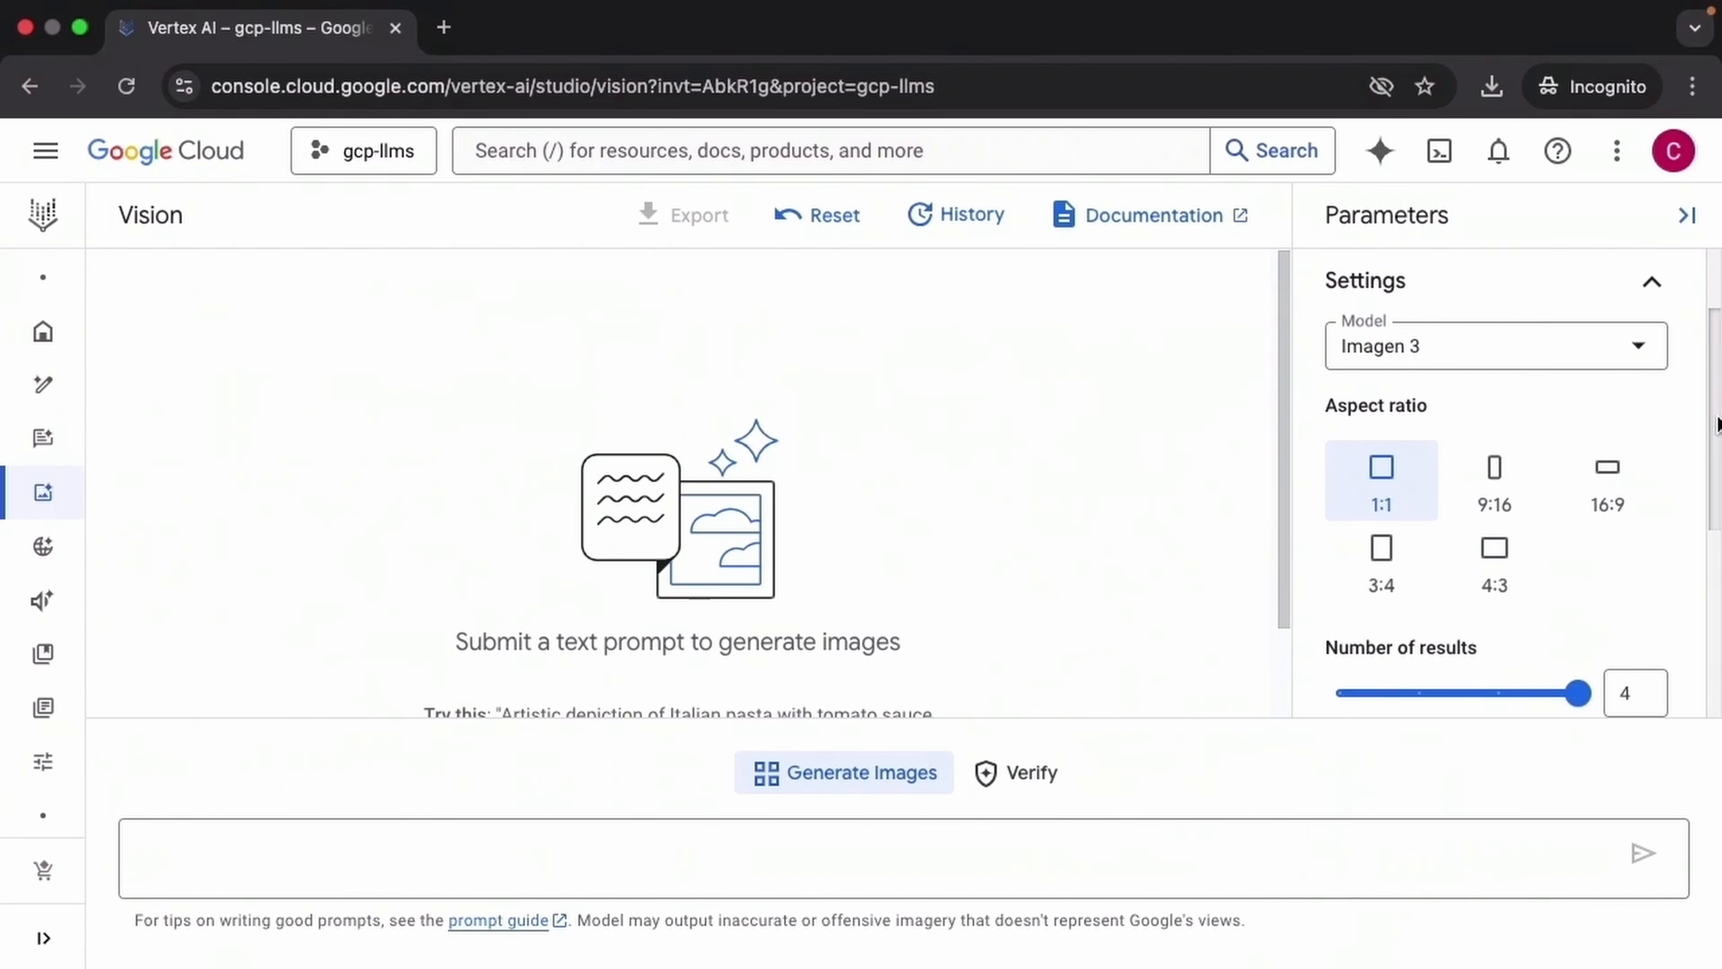
click(1647, 352)
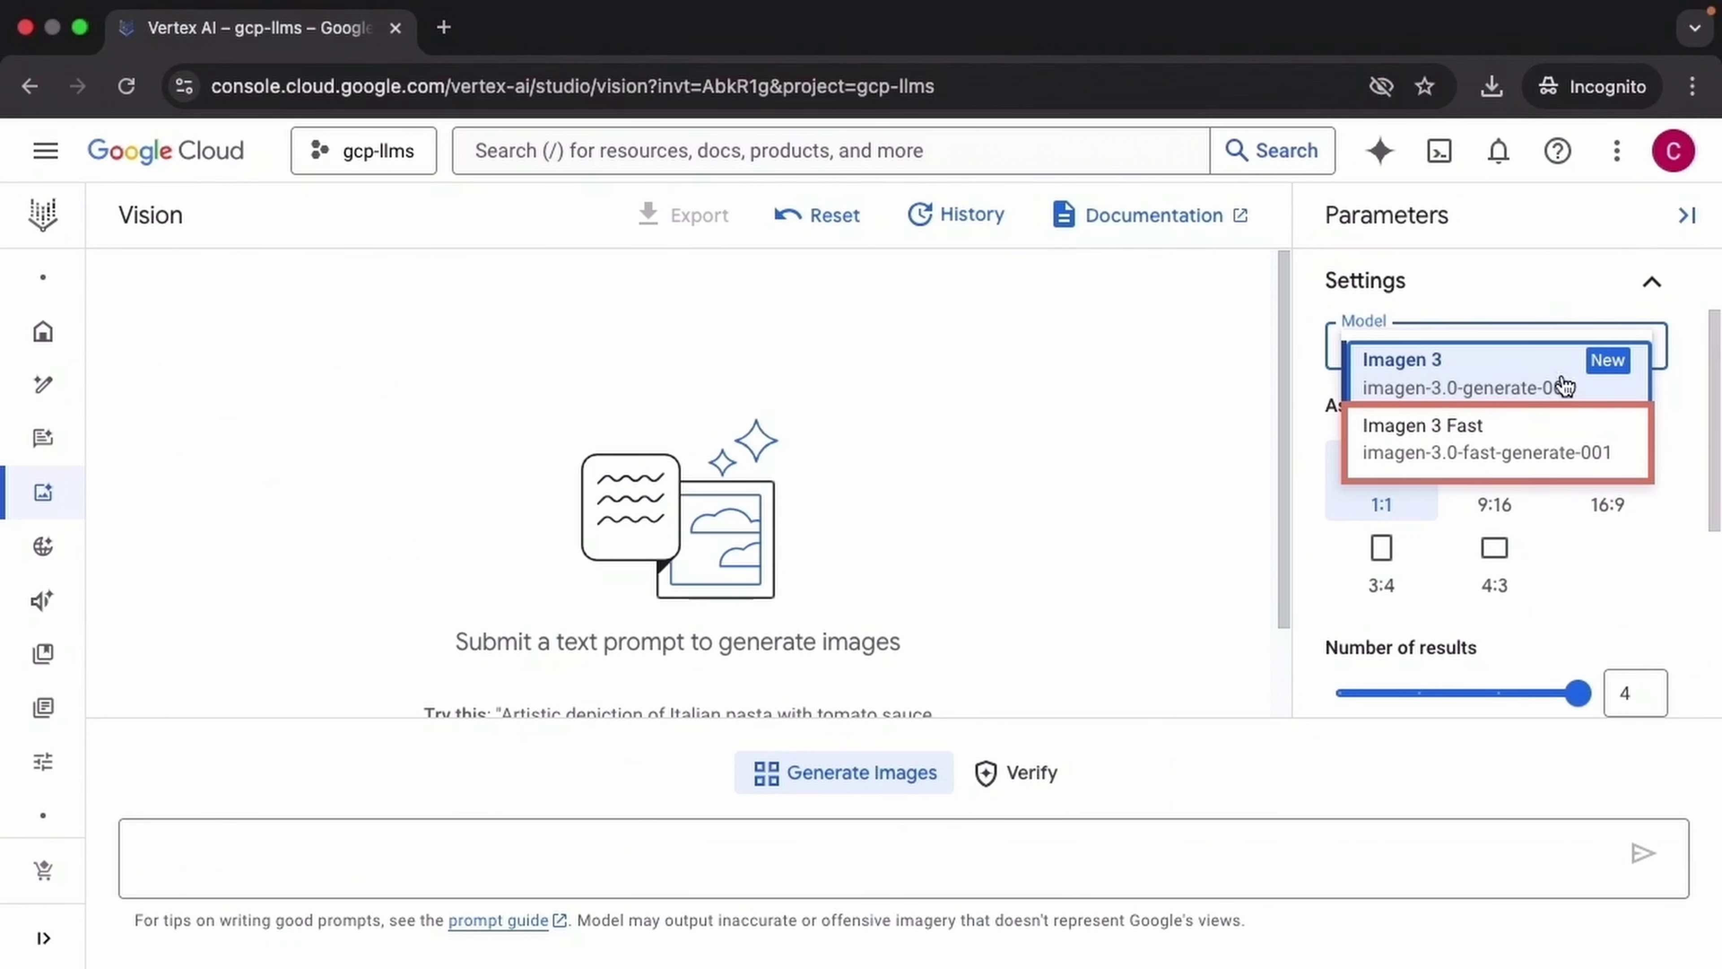
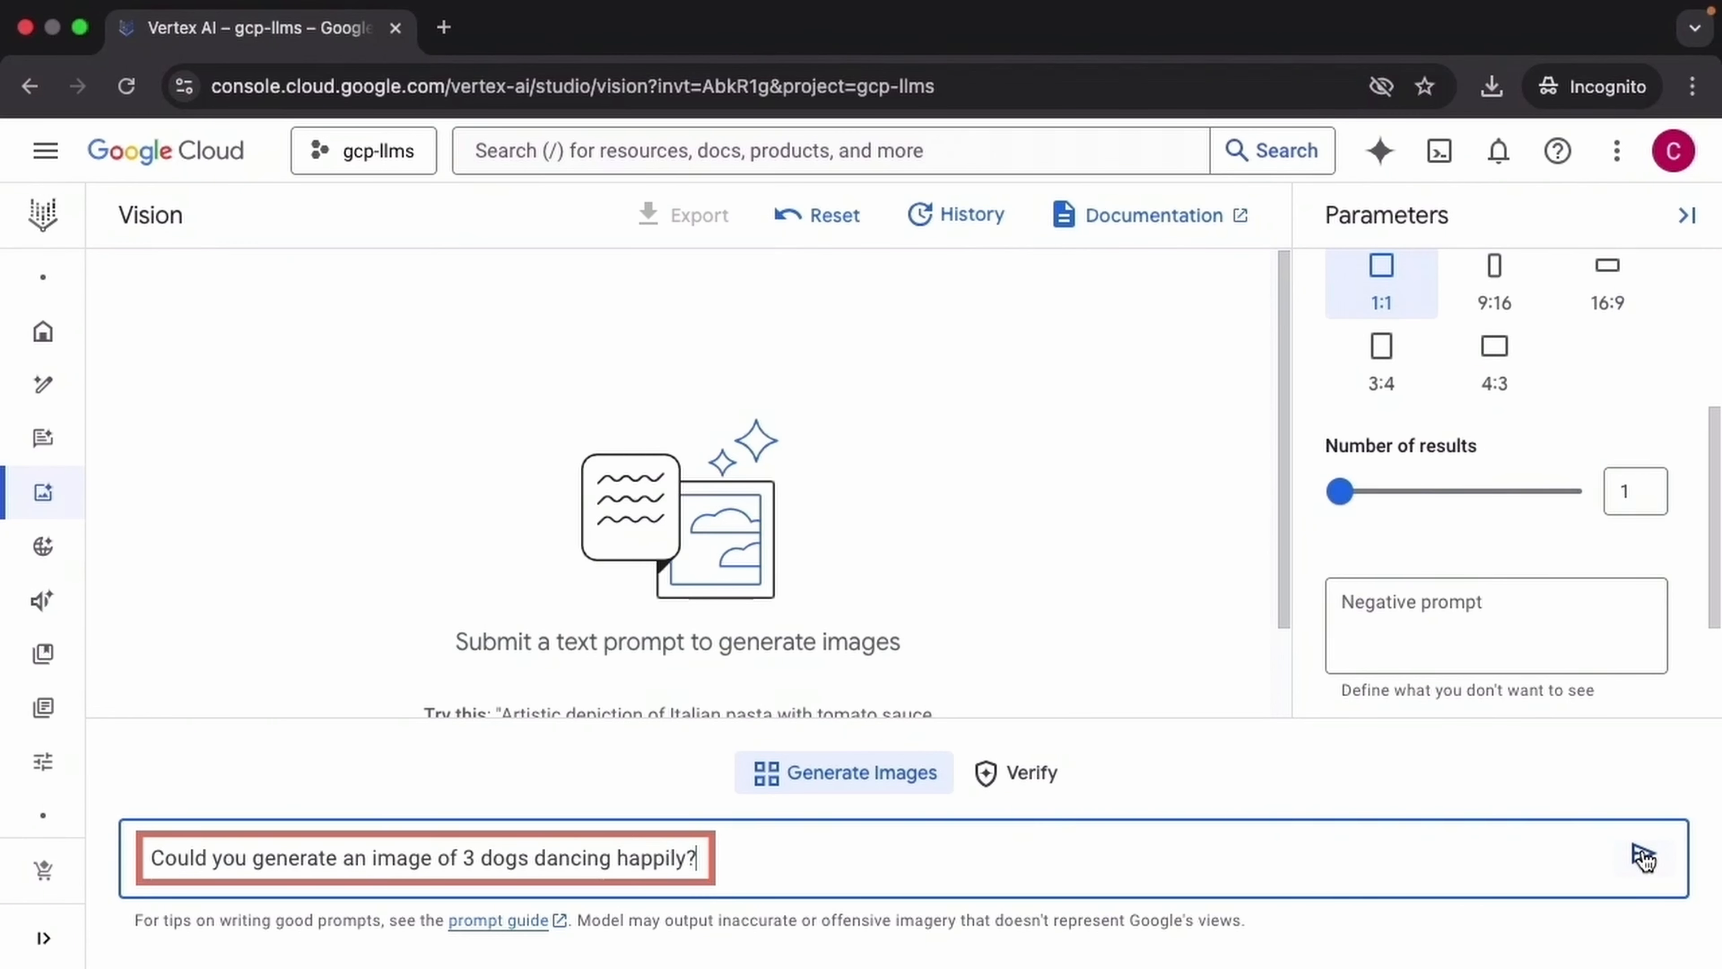
click(1643, 856)
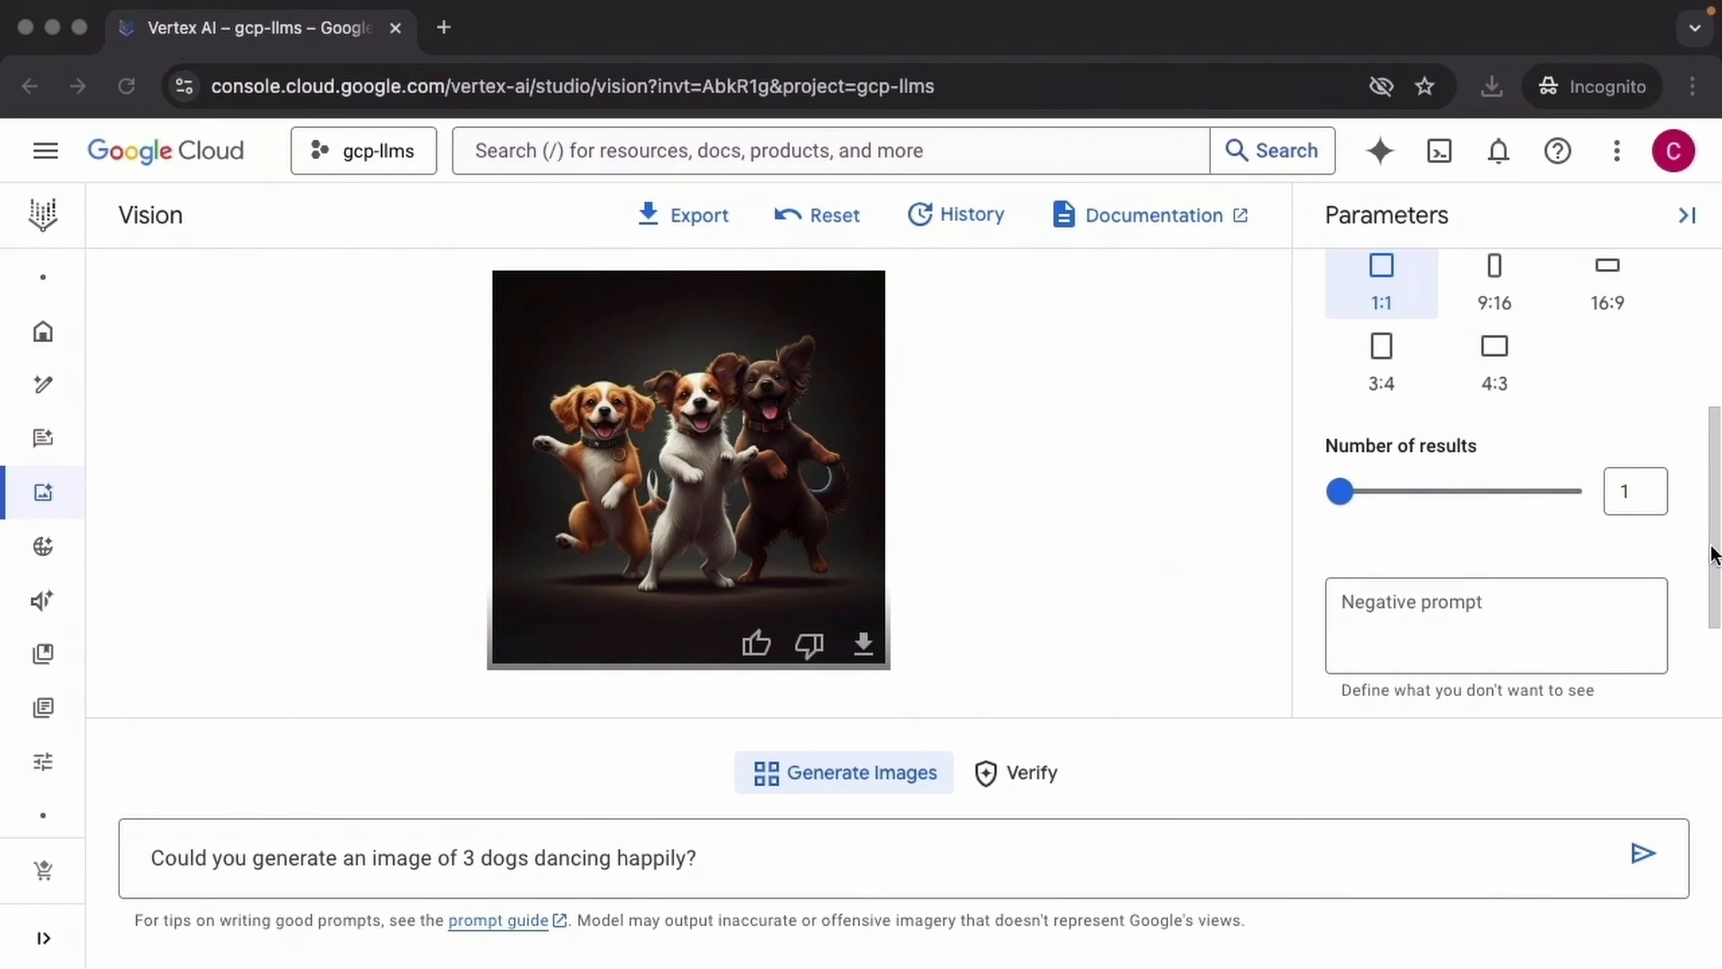
Generate 4 images from the prompt "A steampunk airship floating above a Victorian-era city at sunrise, with golden rays reflecting on the metal.".
drag(1713, 547, 1715, 519)
click(1579, 549)
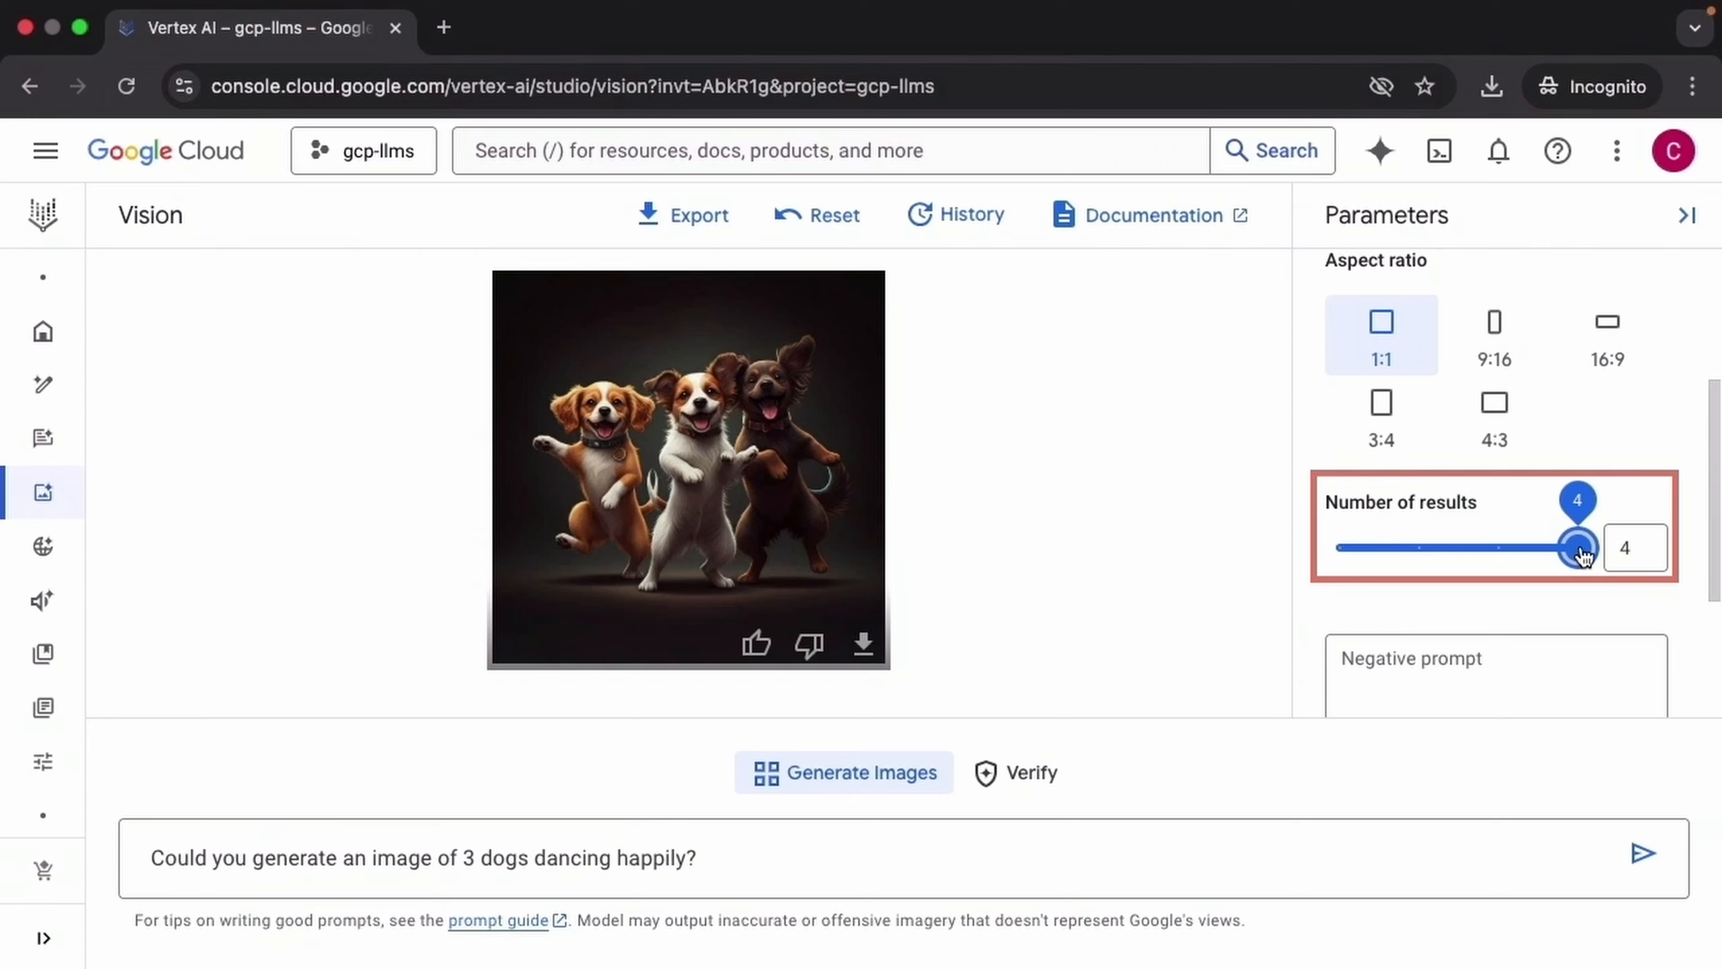
click(1146, 849)
key(super+a)
key(BackSpace)
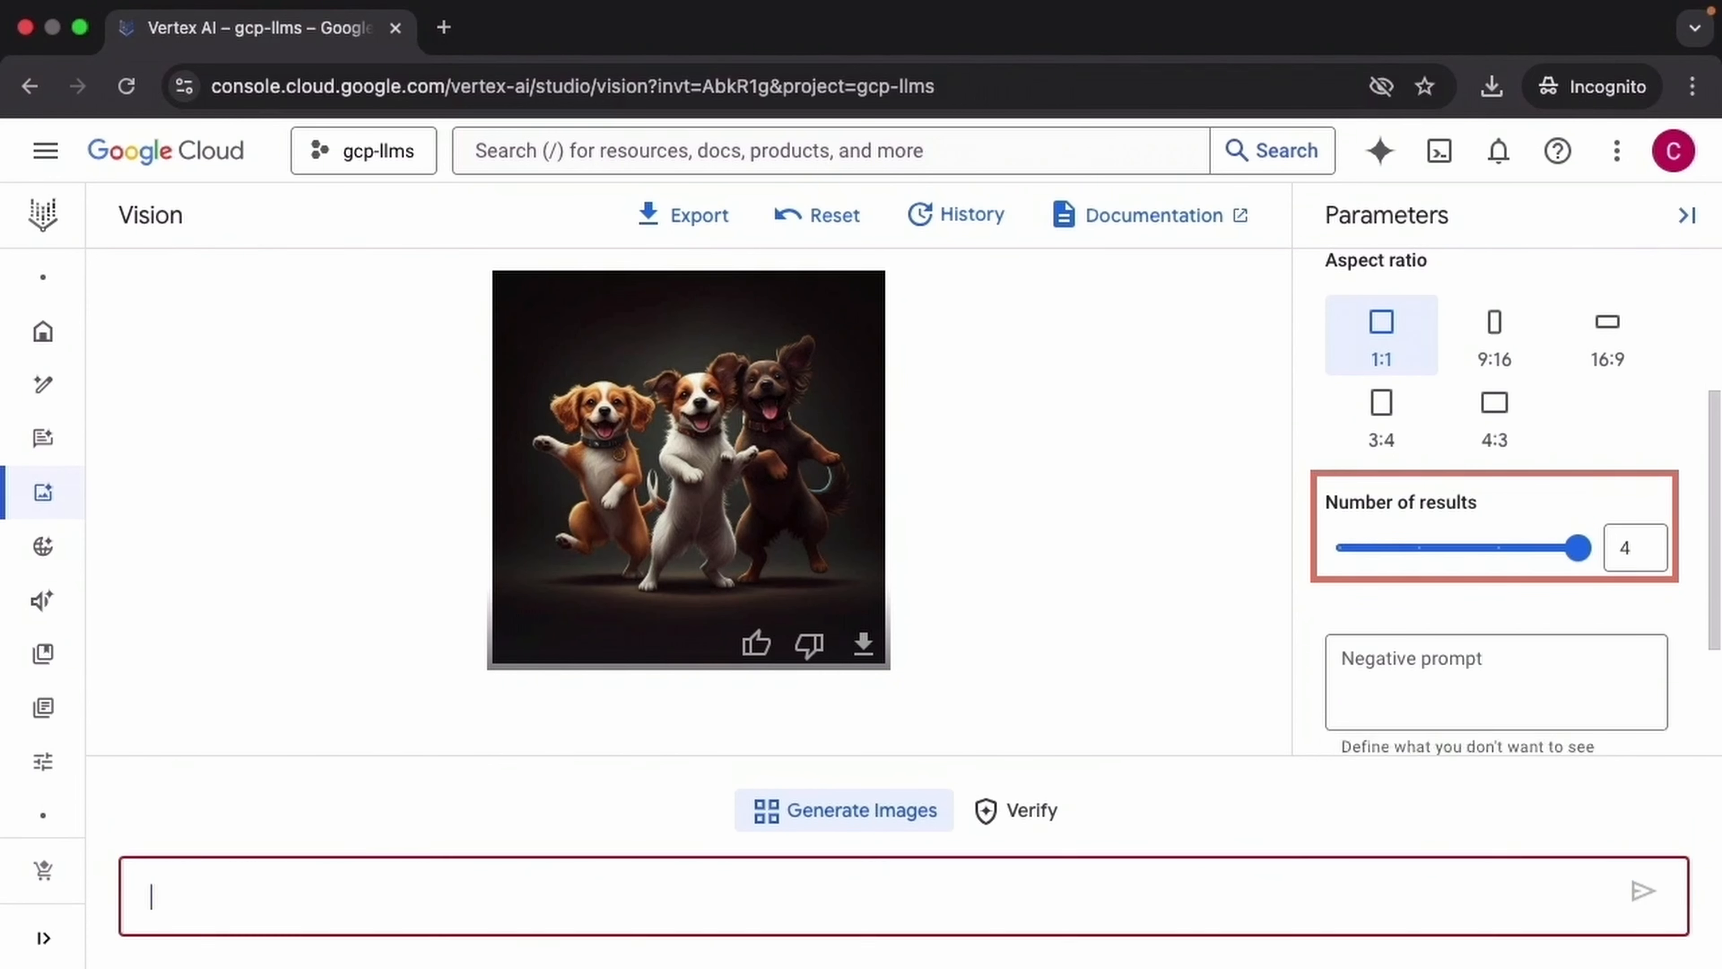
text(A steampunk airship floating above a Victorian-era city at sunrise, with golden rays reflecting on the metal.)
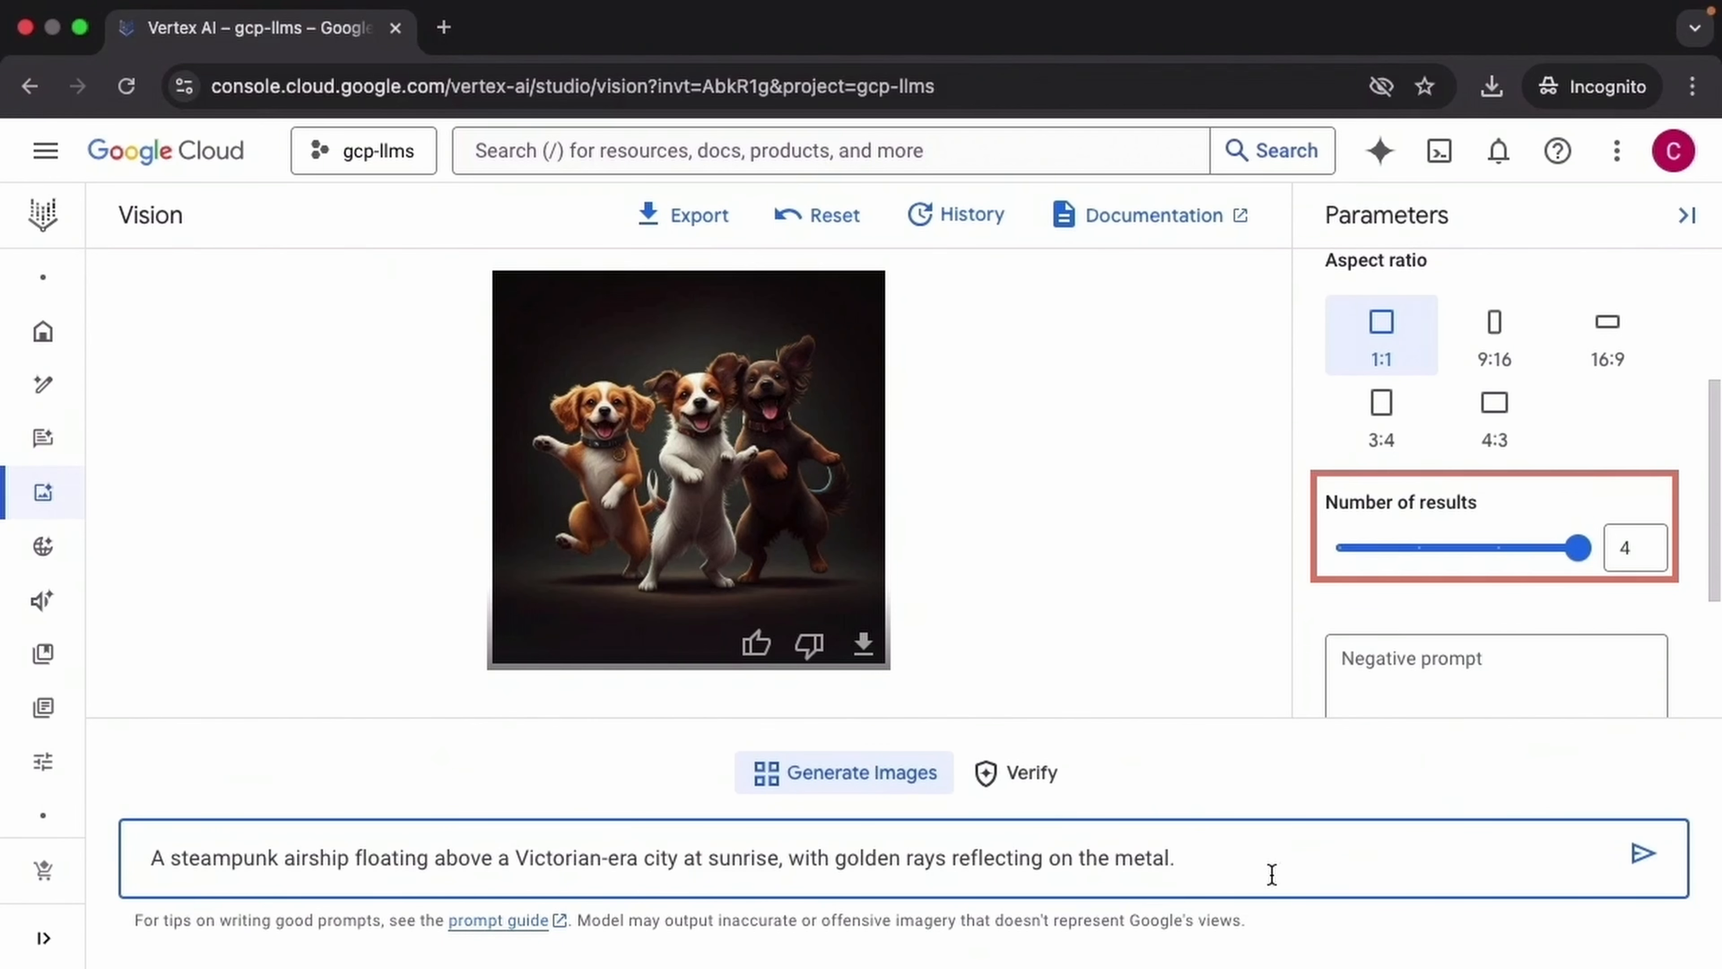
click(1641, 856)
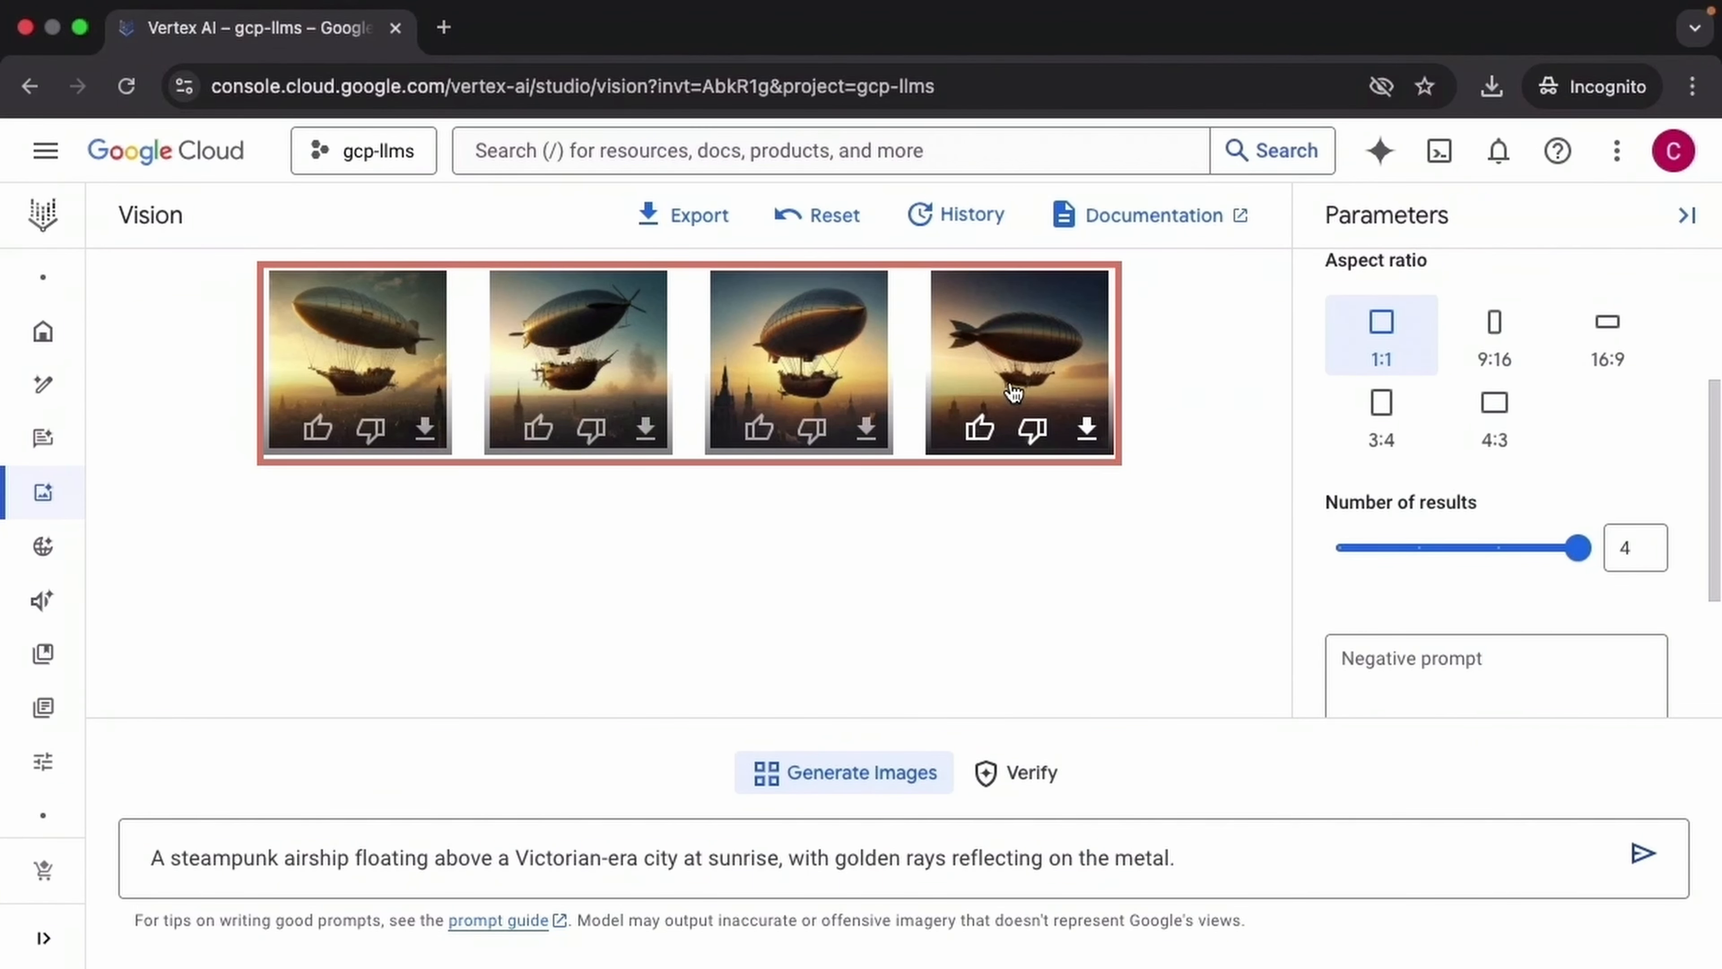
Preview one of the generated airship images, close the preview, and switch the image model to Imagen 3 Fast.
click(1014, 392)
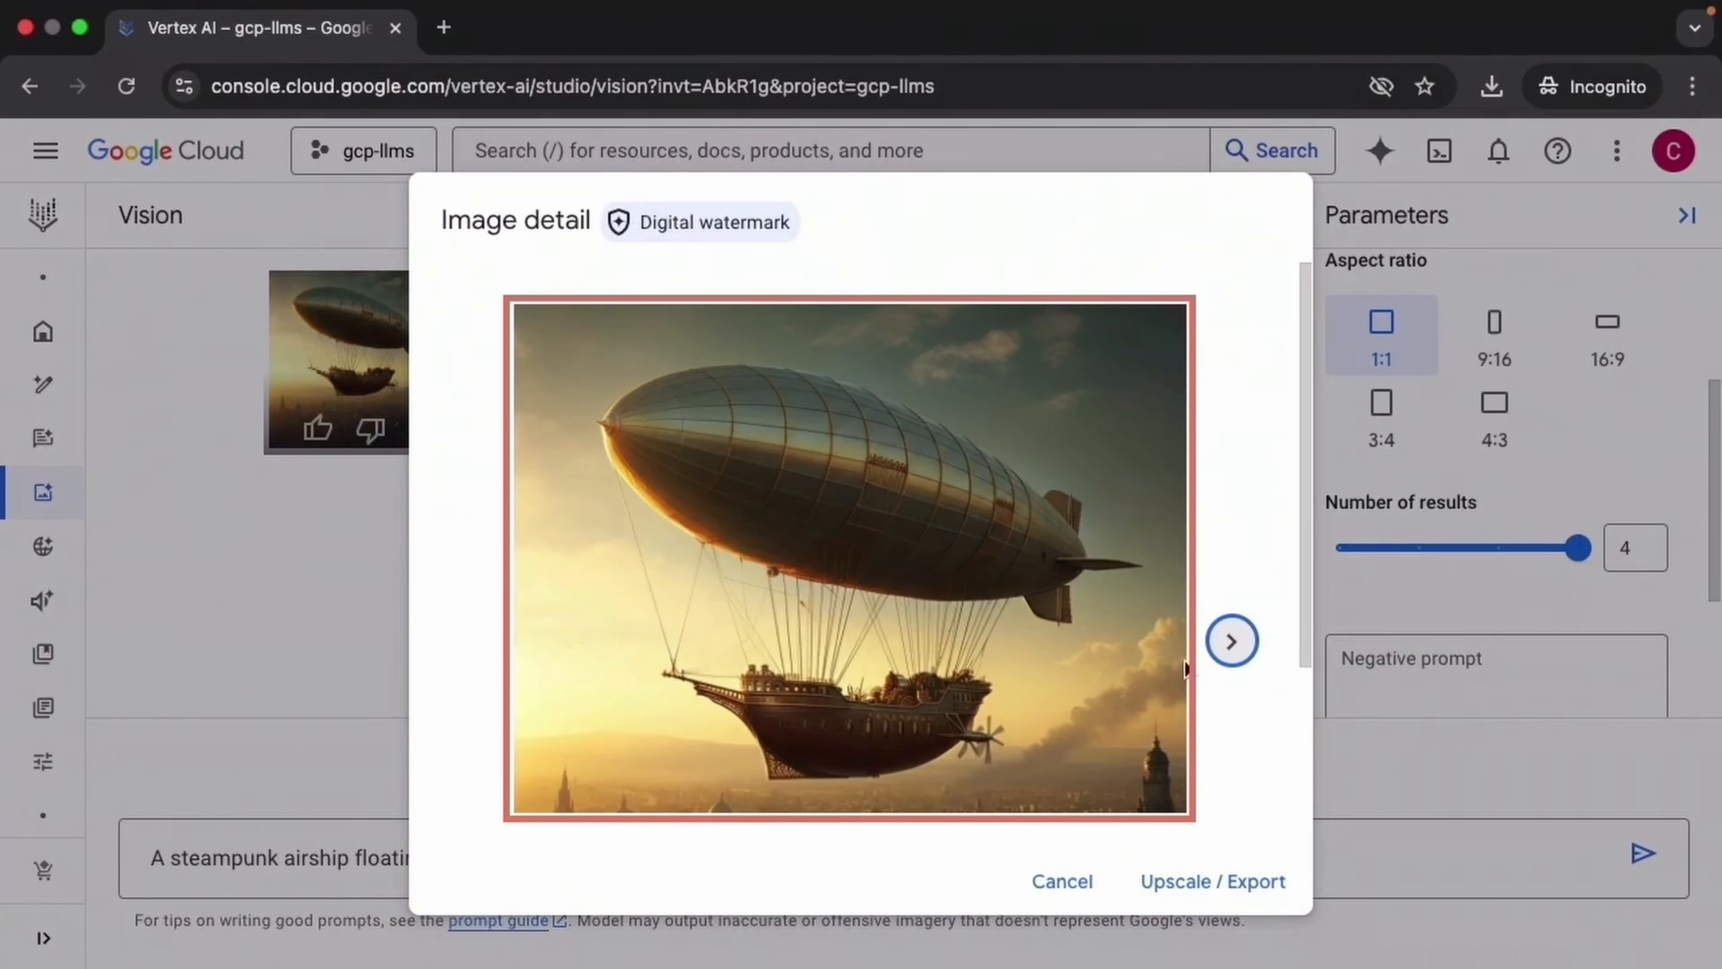
click(1062, 881)
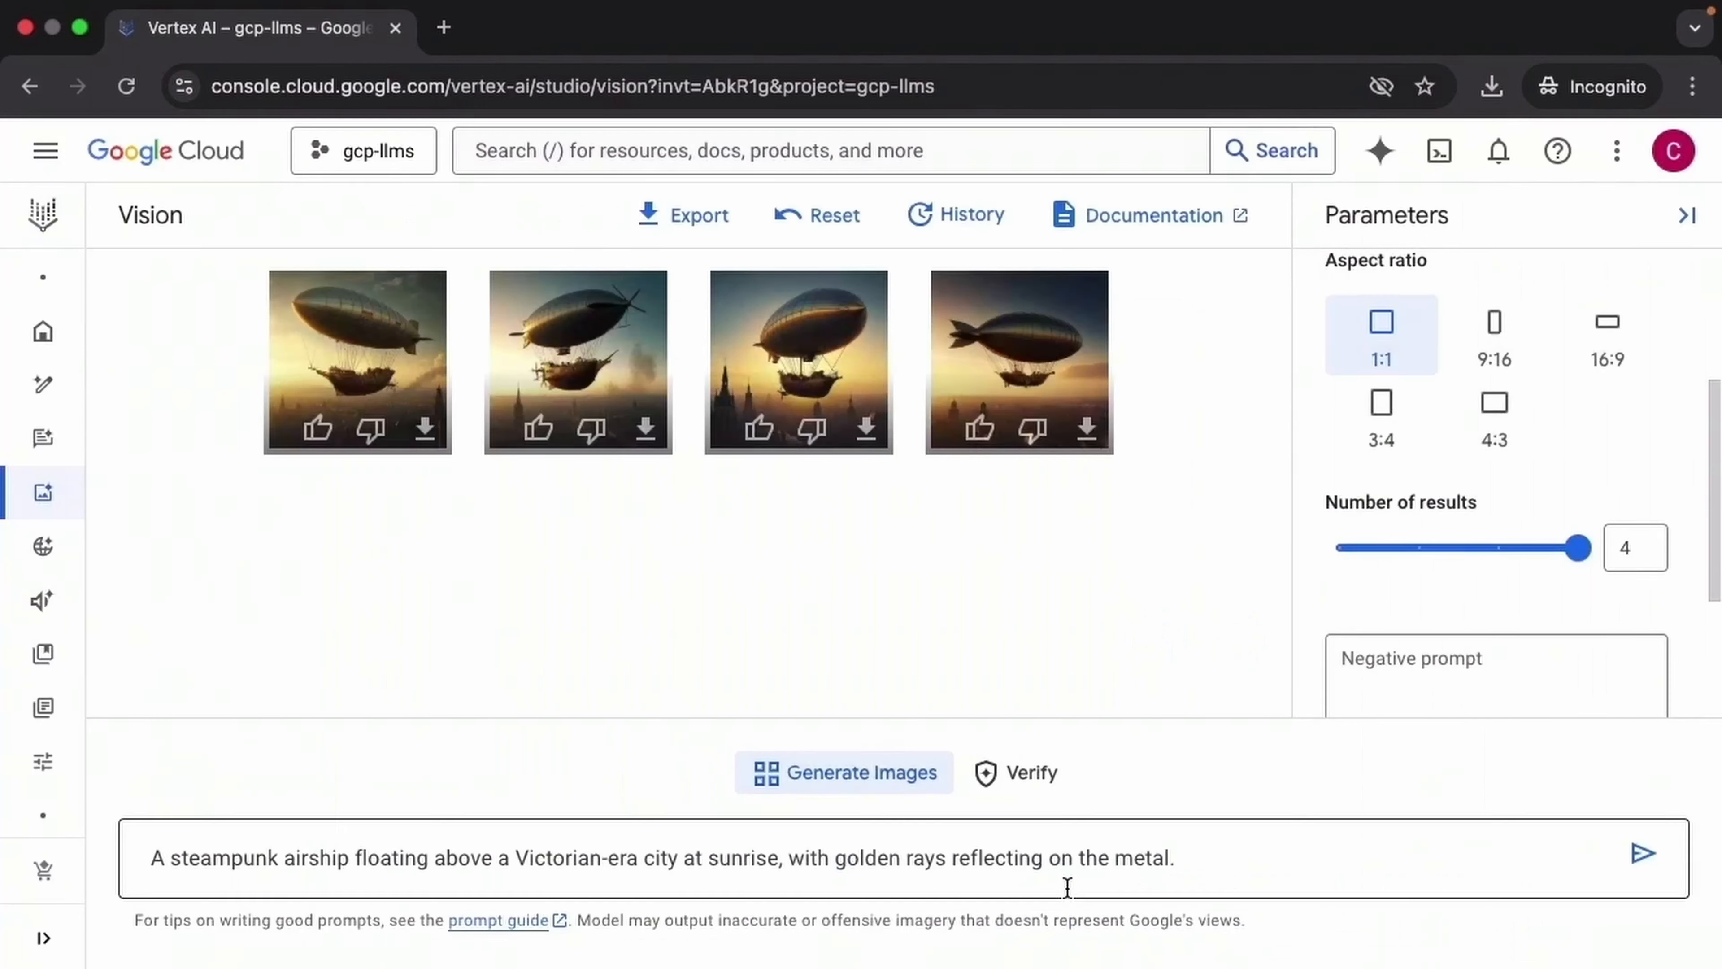
scroll(1649, 488, up, 4)
click(1649, 488)
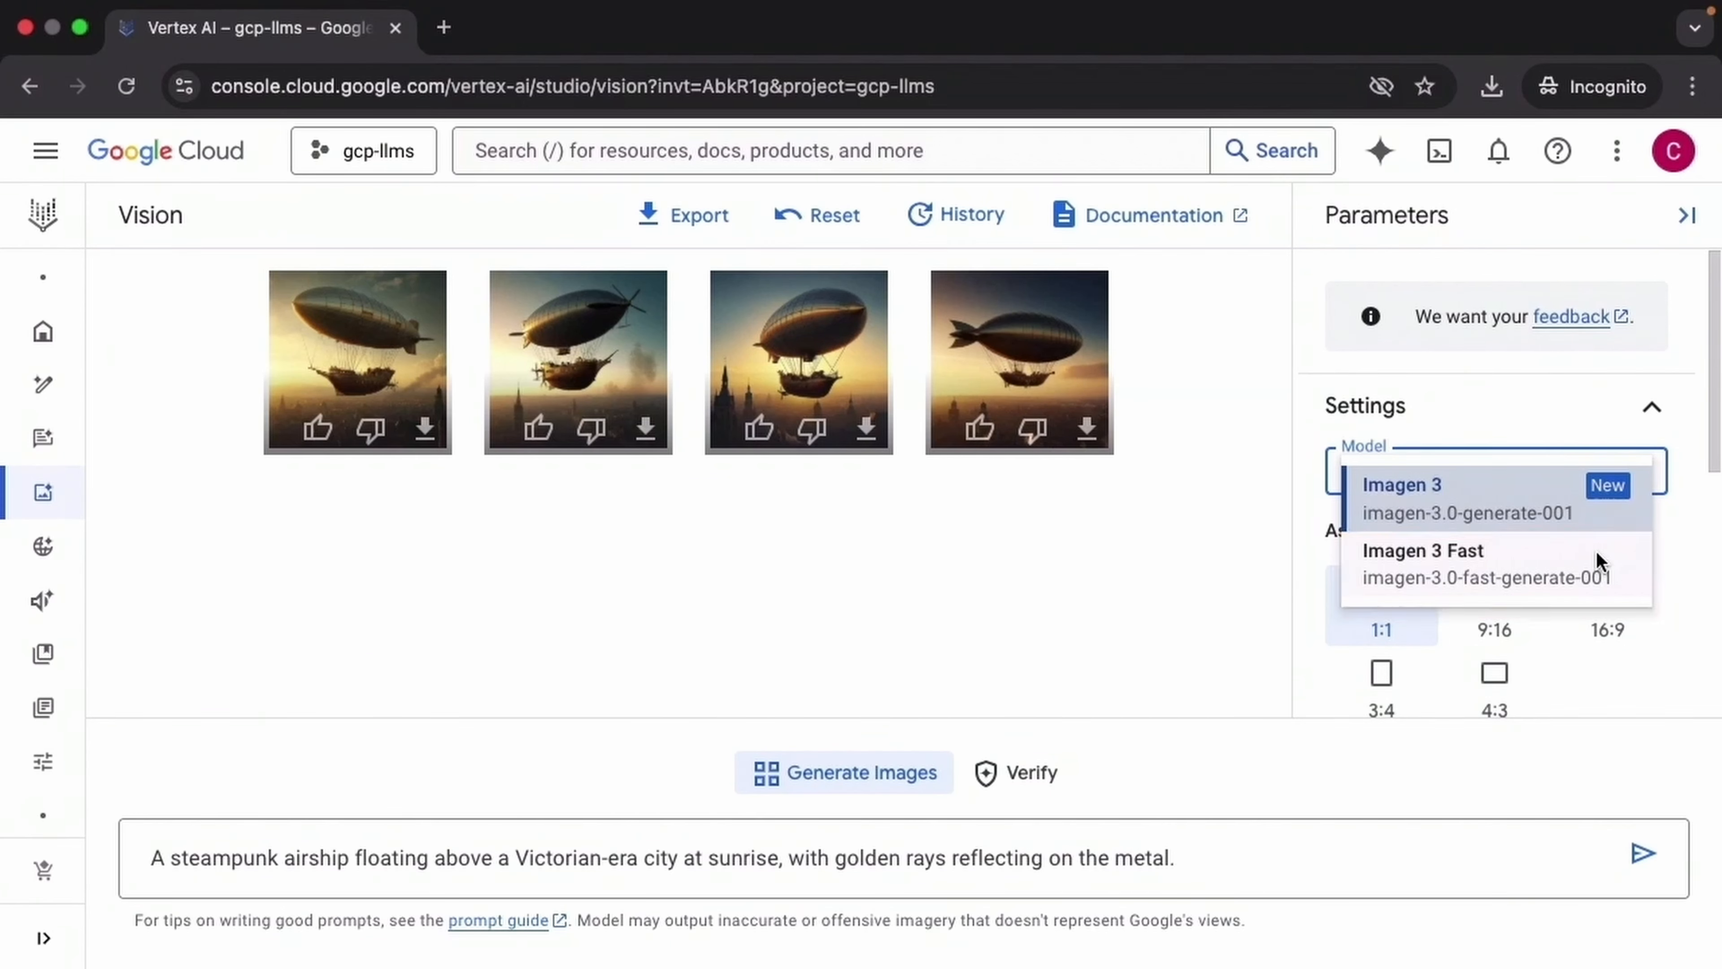
click(1596, 561)
scroll(1718, 526, down, 3)
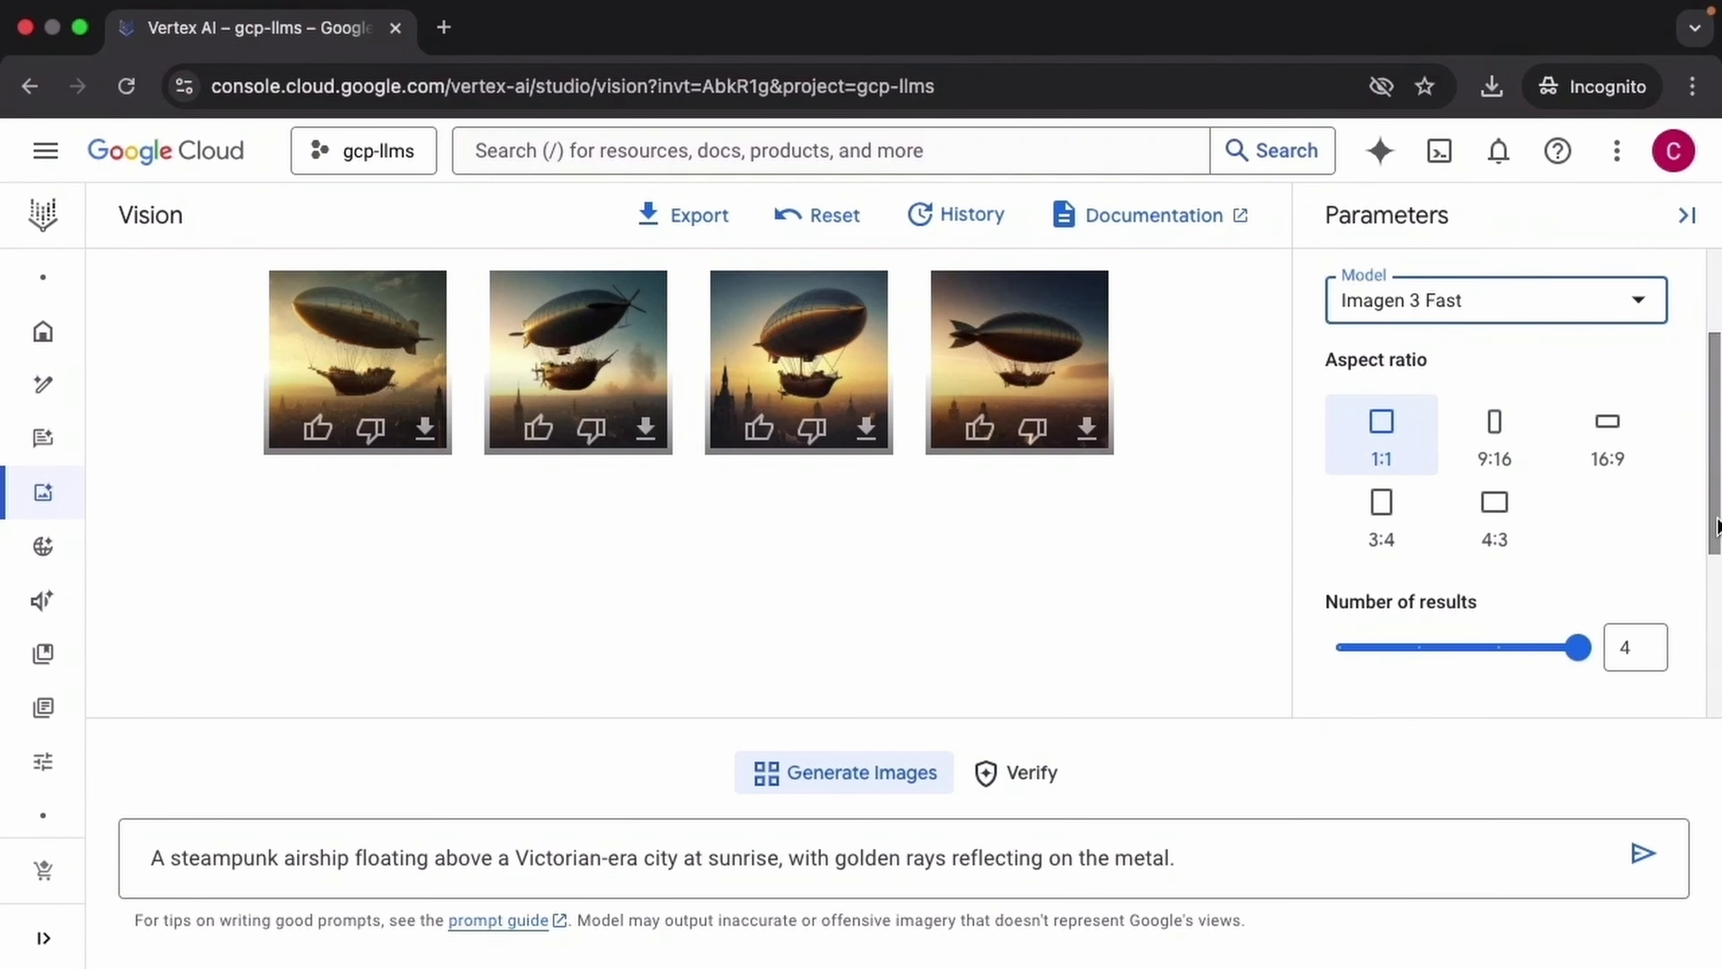
Generate images from "An ancient library lit by candlelight, with shelves reaching the ceiling and a magical glowing book on a table." and preview the third result.
triple_click(1395, 876)
text(An ancient library lit by candlelight, with shelves reaching the ceiling and a magical glowing book on a table.)
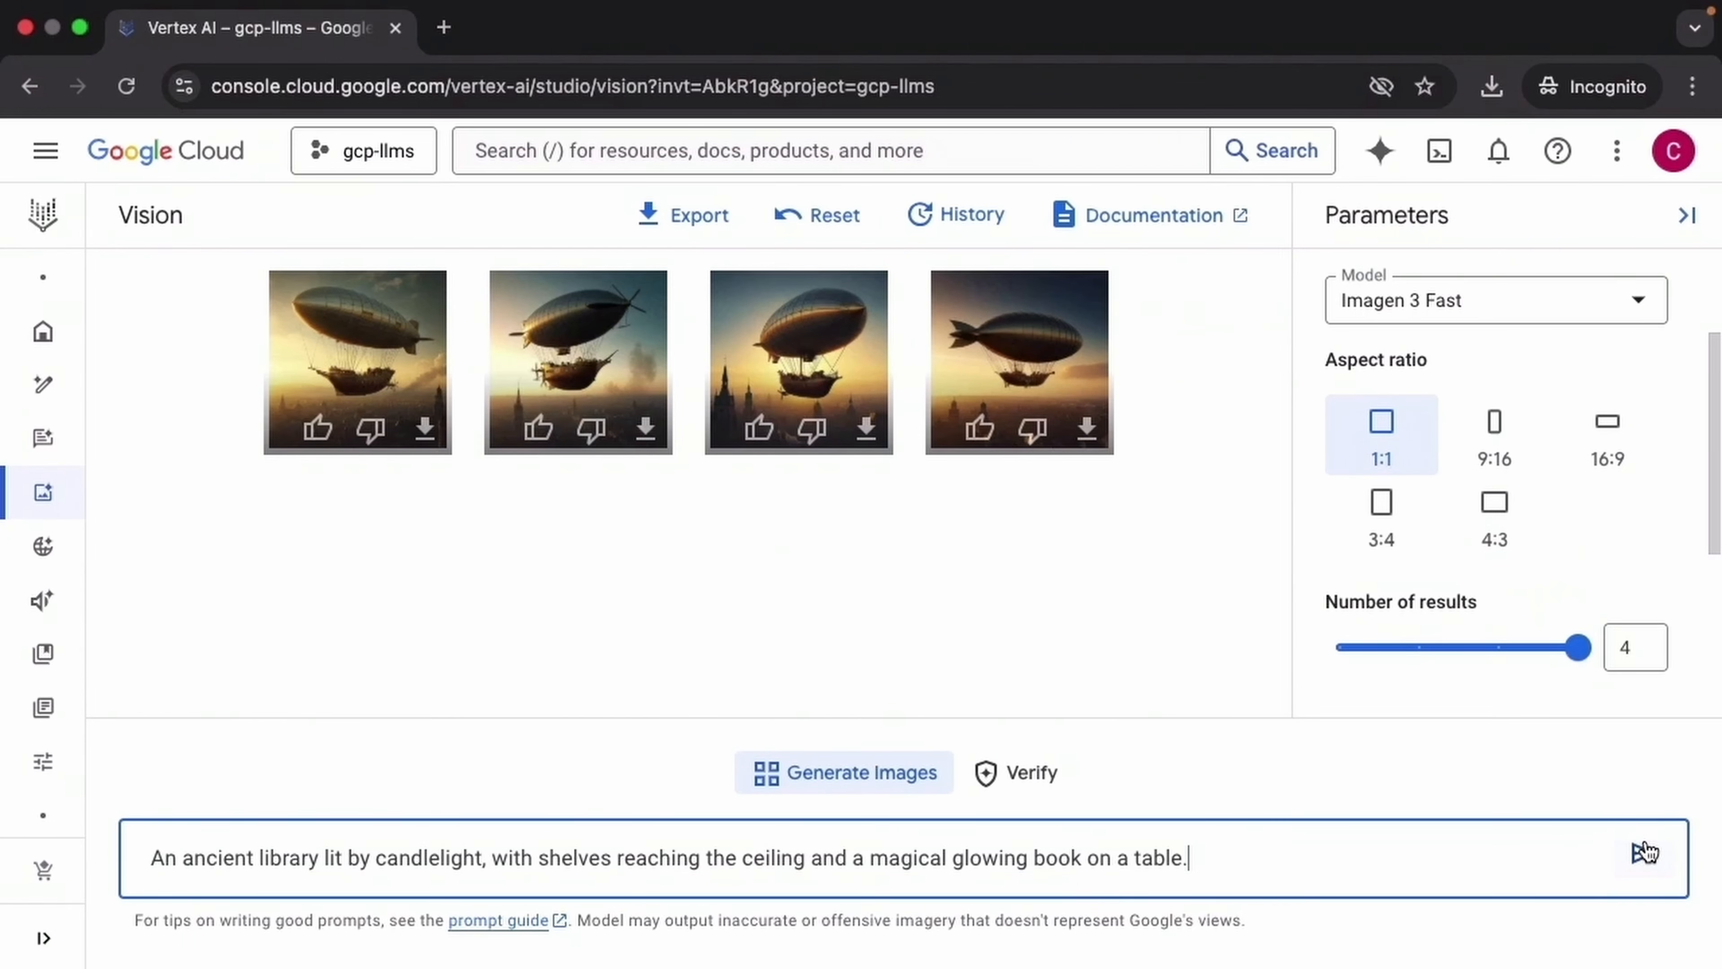
click(1644, 852)
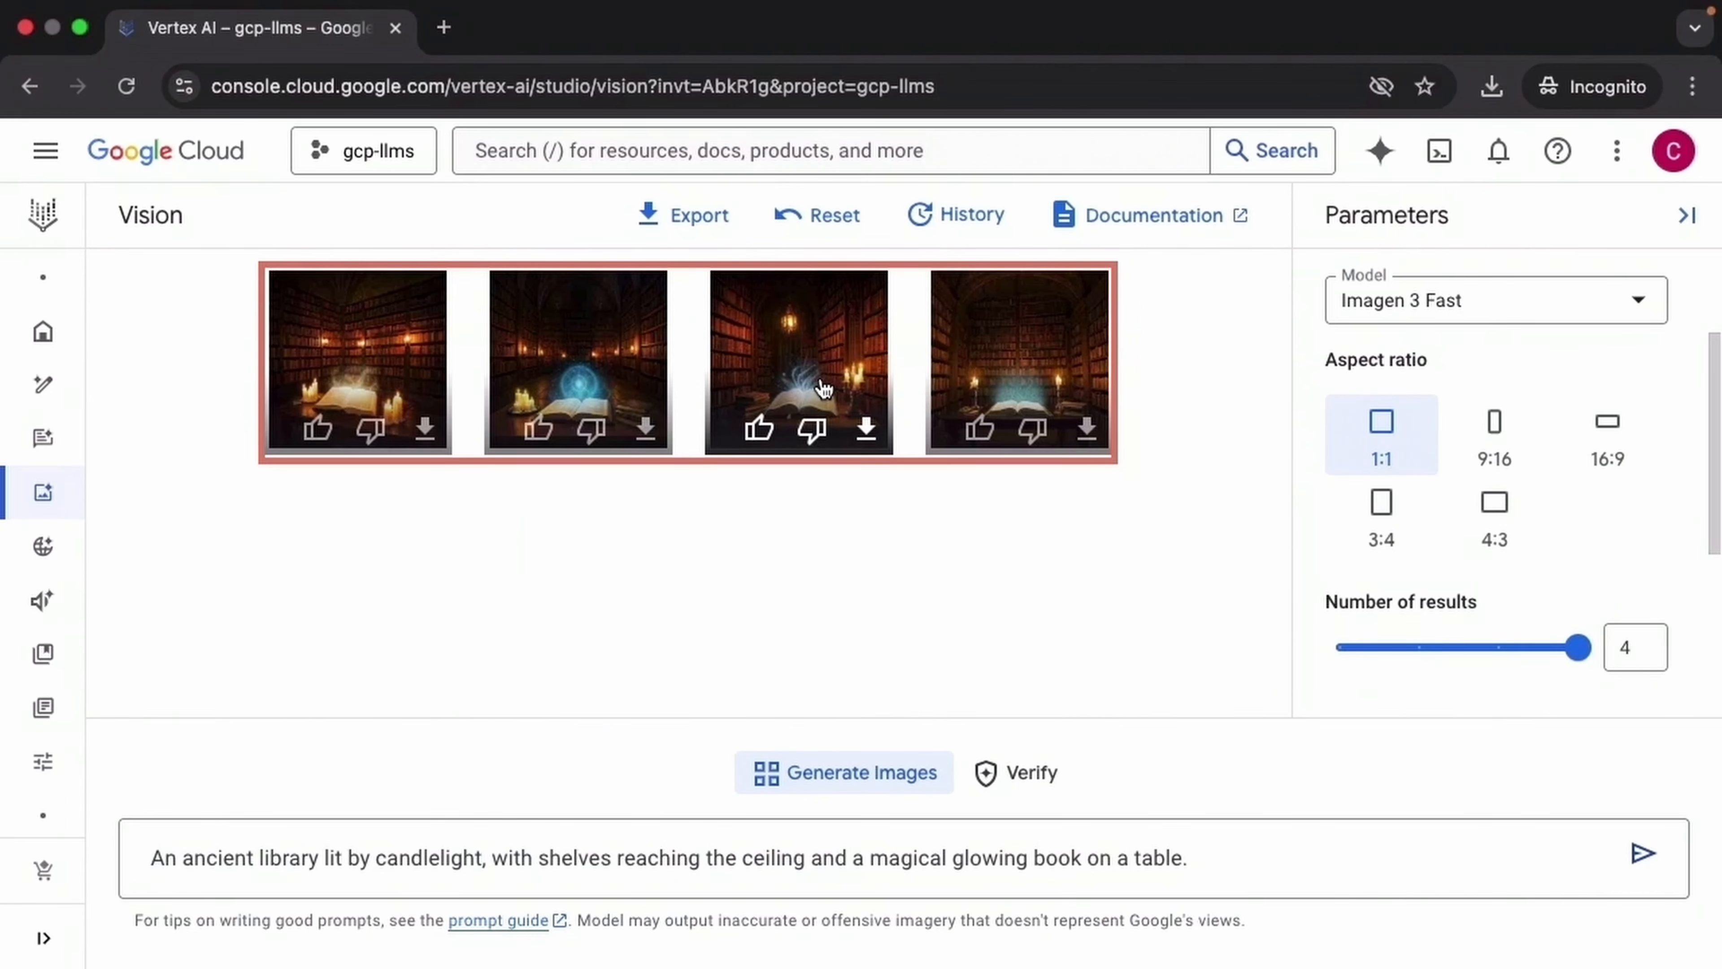
click(823, 388)
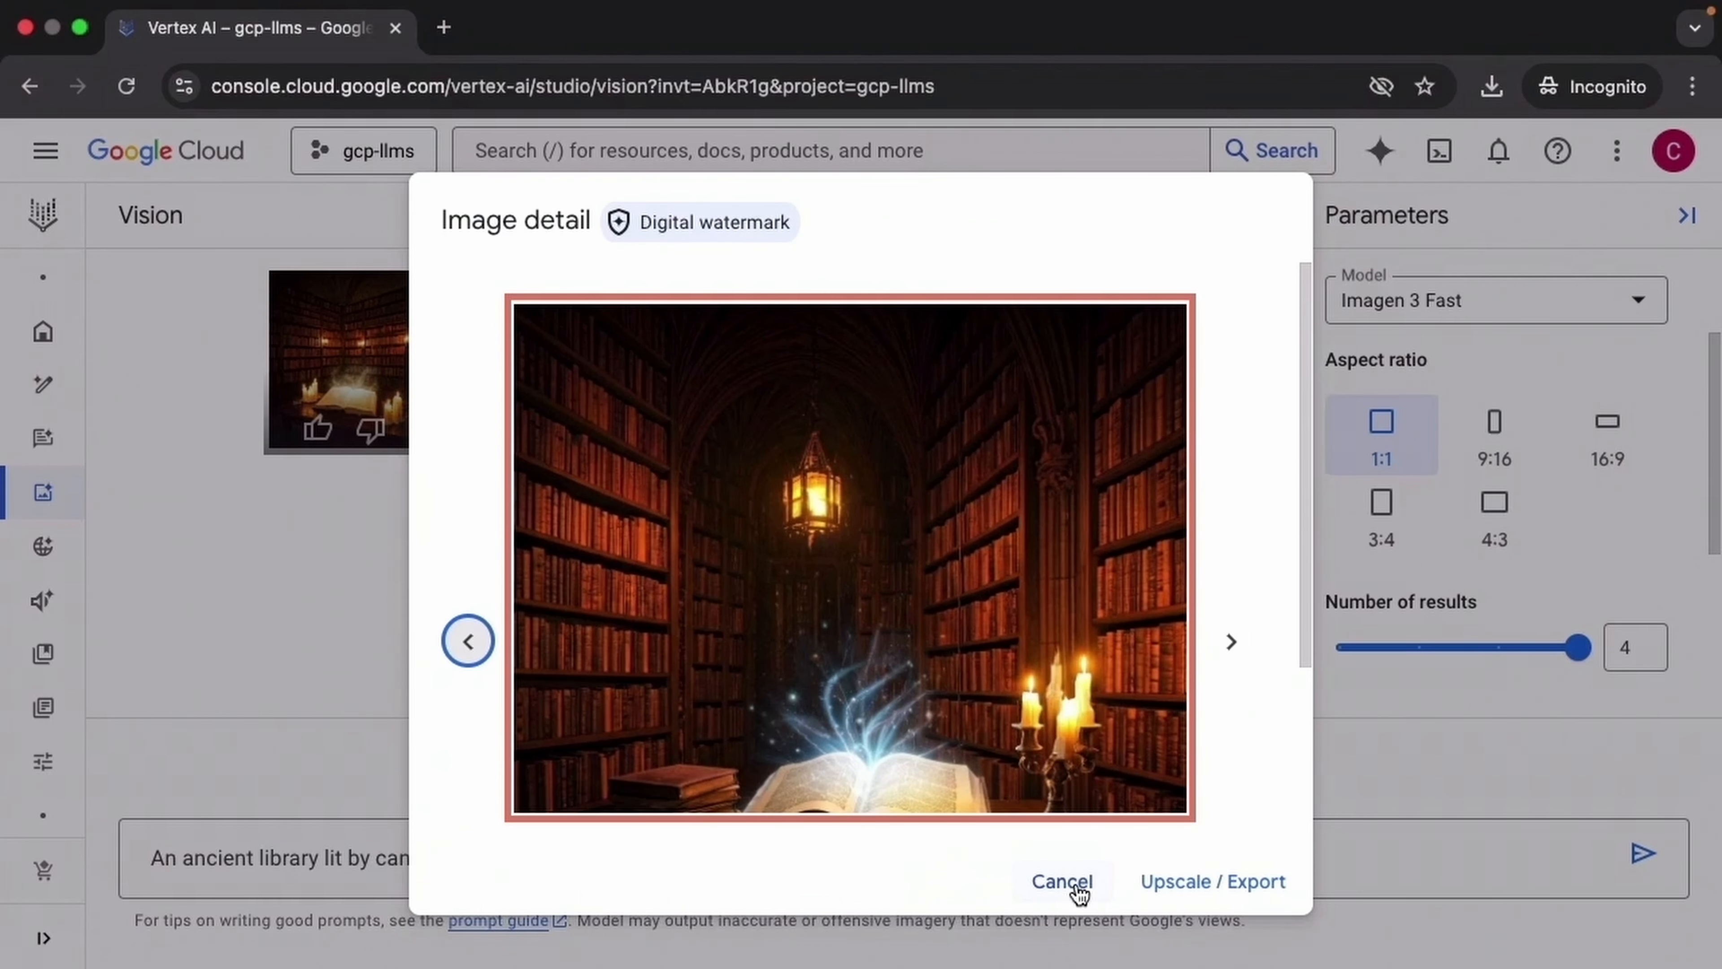
click(1077, 891)
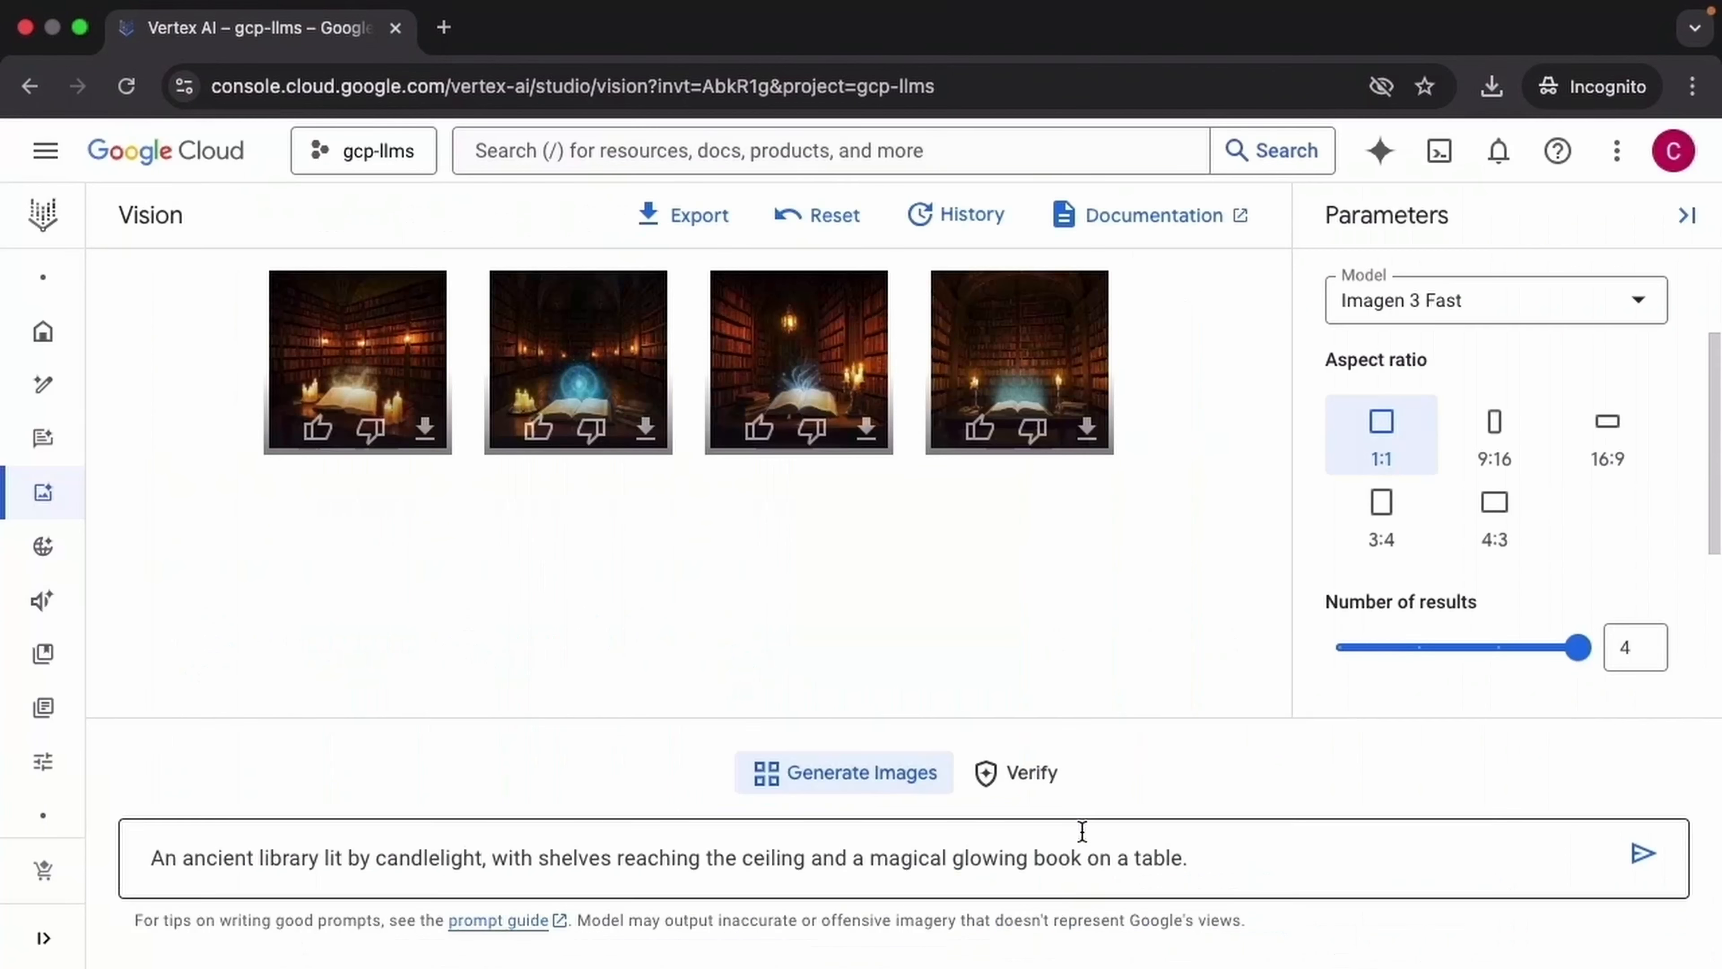
Generate 9:16 images from "A giant teacup floating on a calm sea under a starry sky - an arial shot from above" and preview the second.
click(1504, 455)
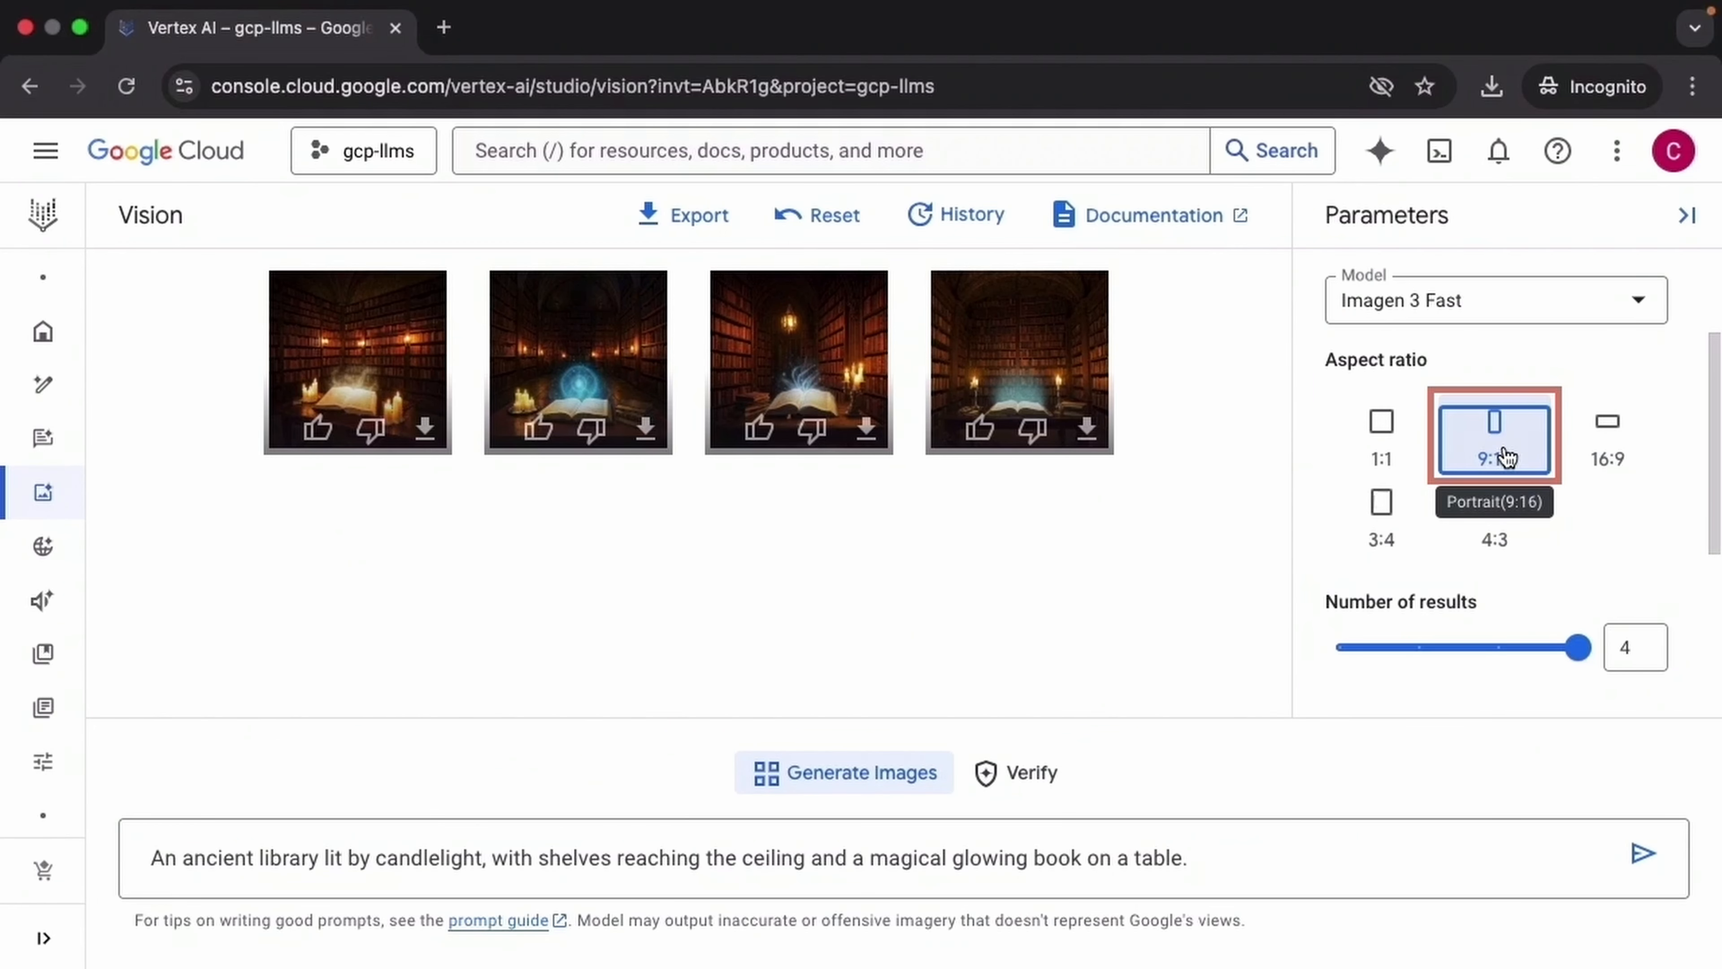
click(1296, 849)
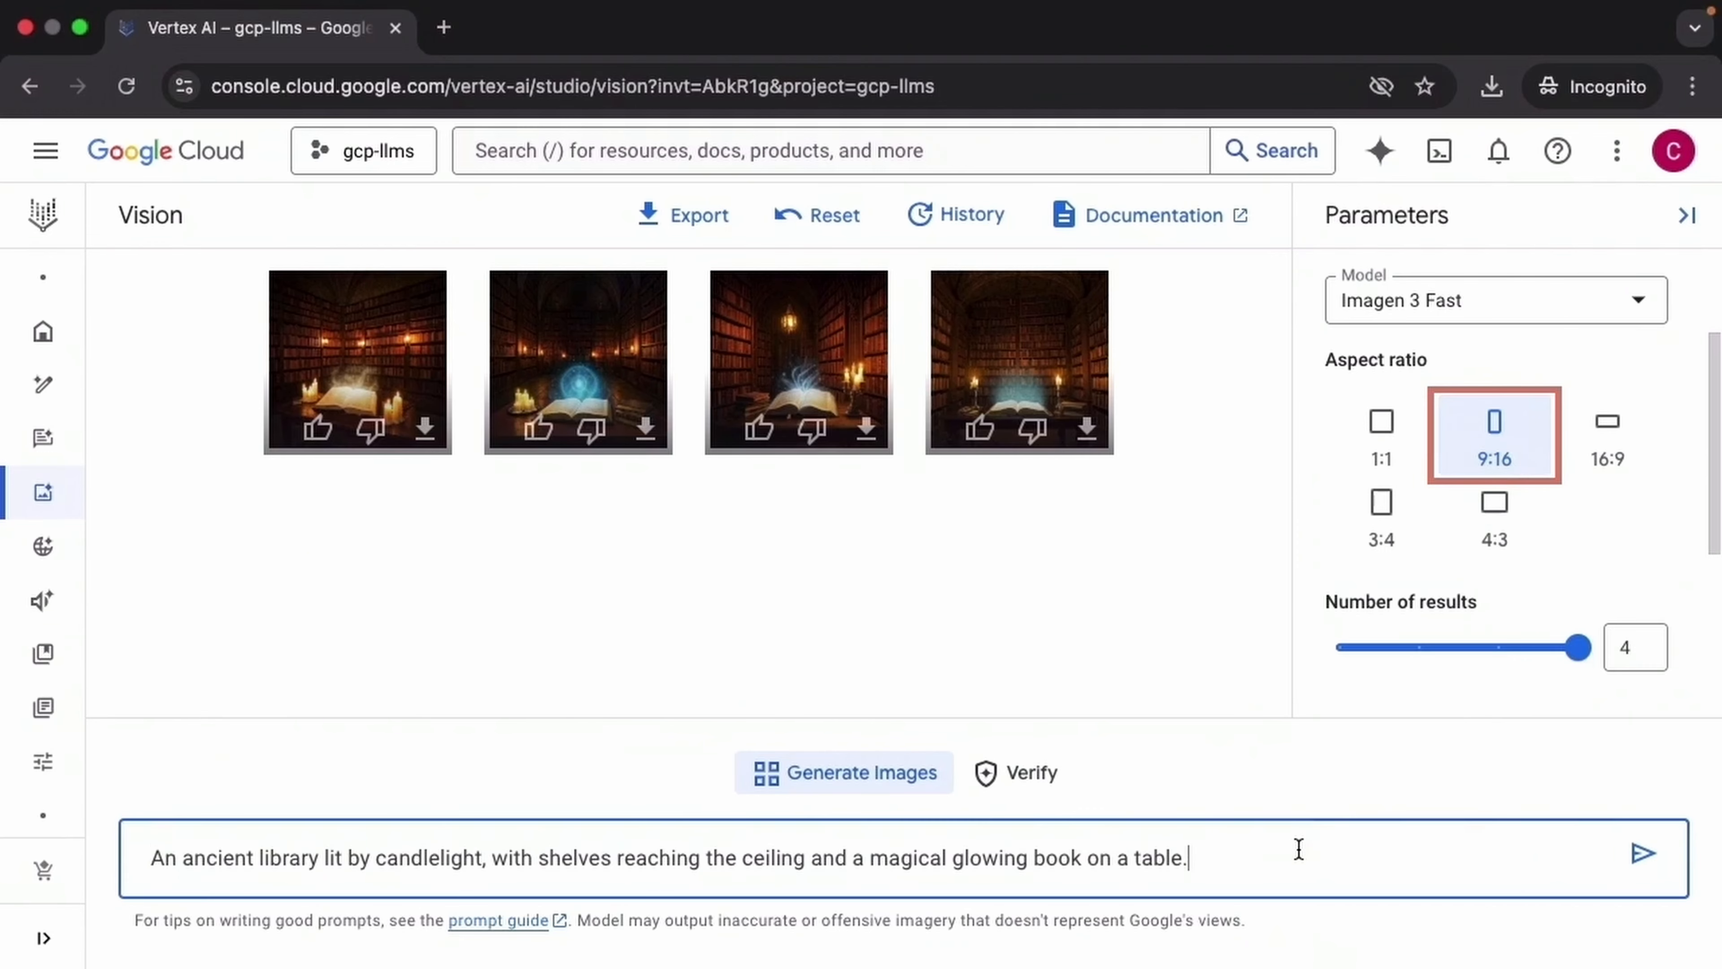
key(ctrl+a)
text(A giant teacup floating on a calm sea under a starry sky - an arial shot from above)
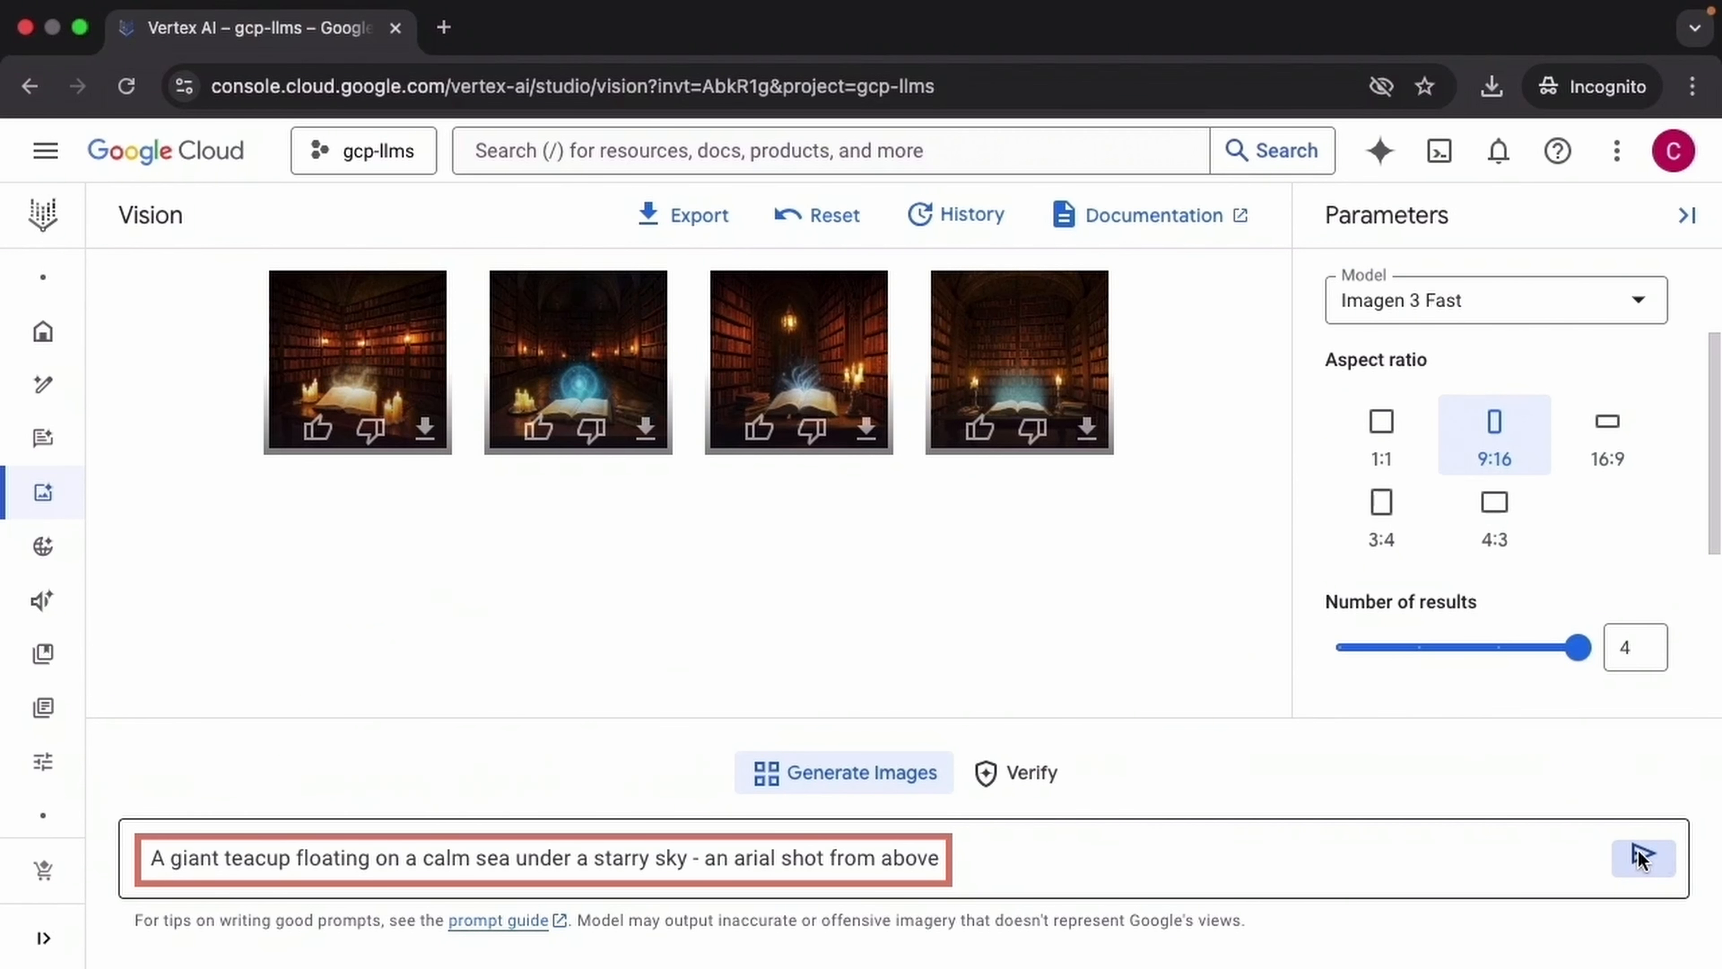
click(1639, 850)
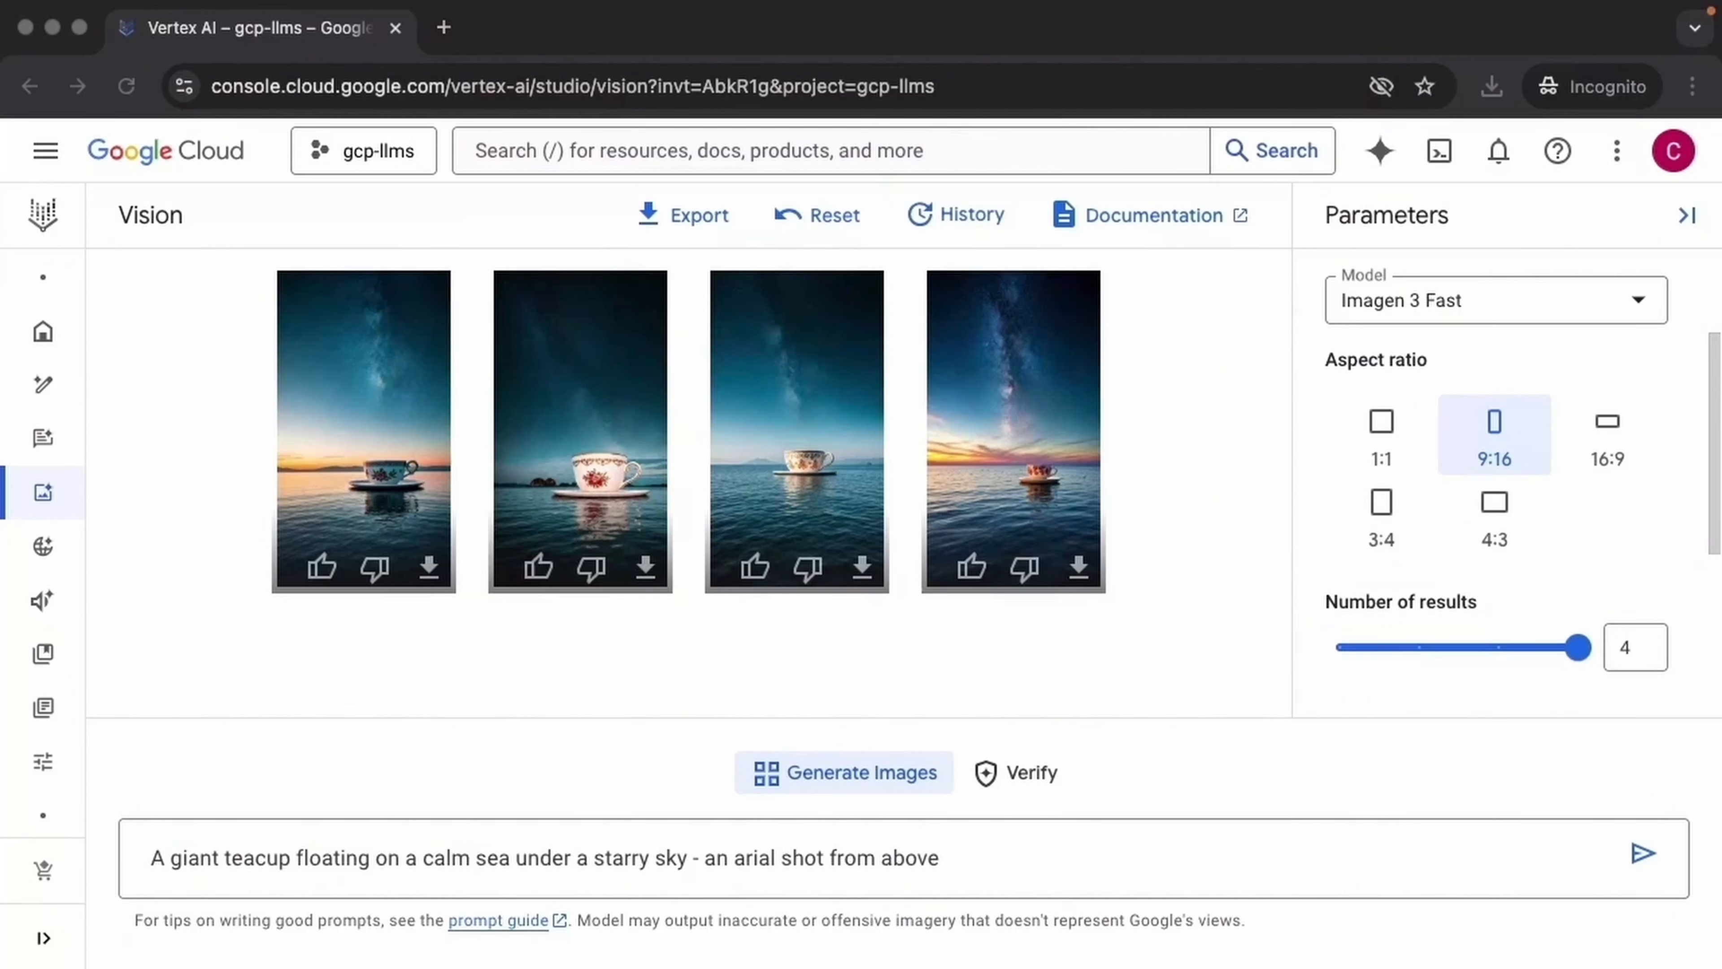
click(609, 494)
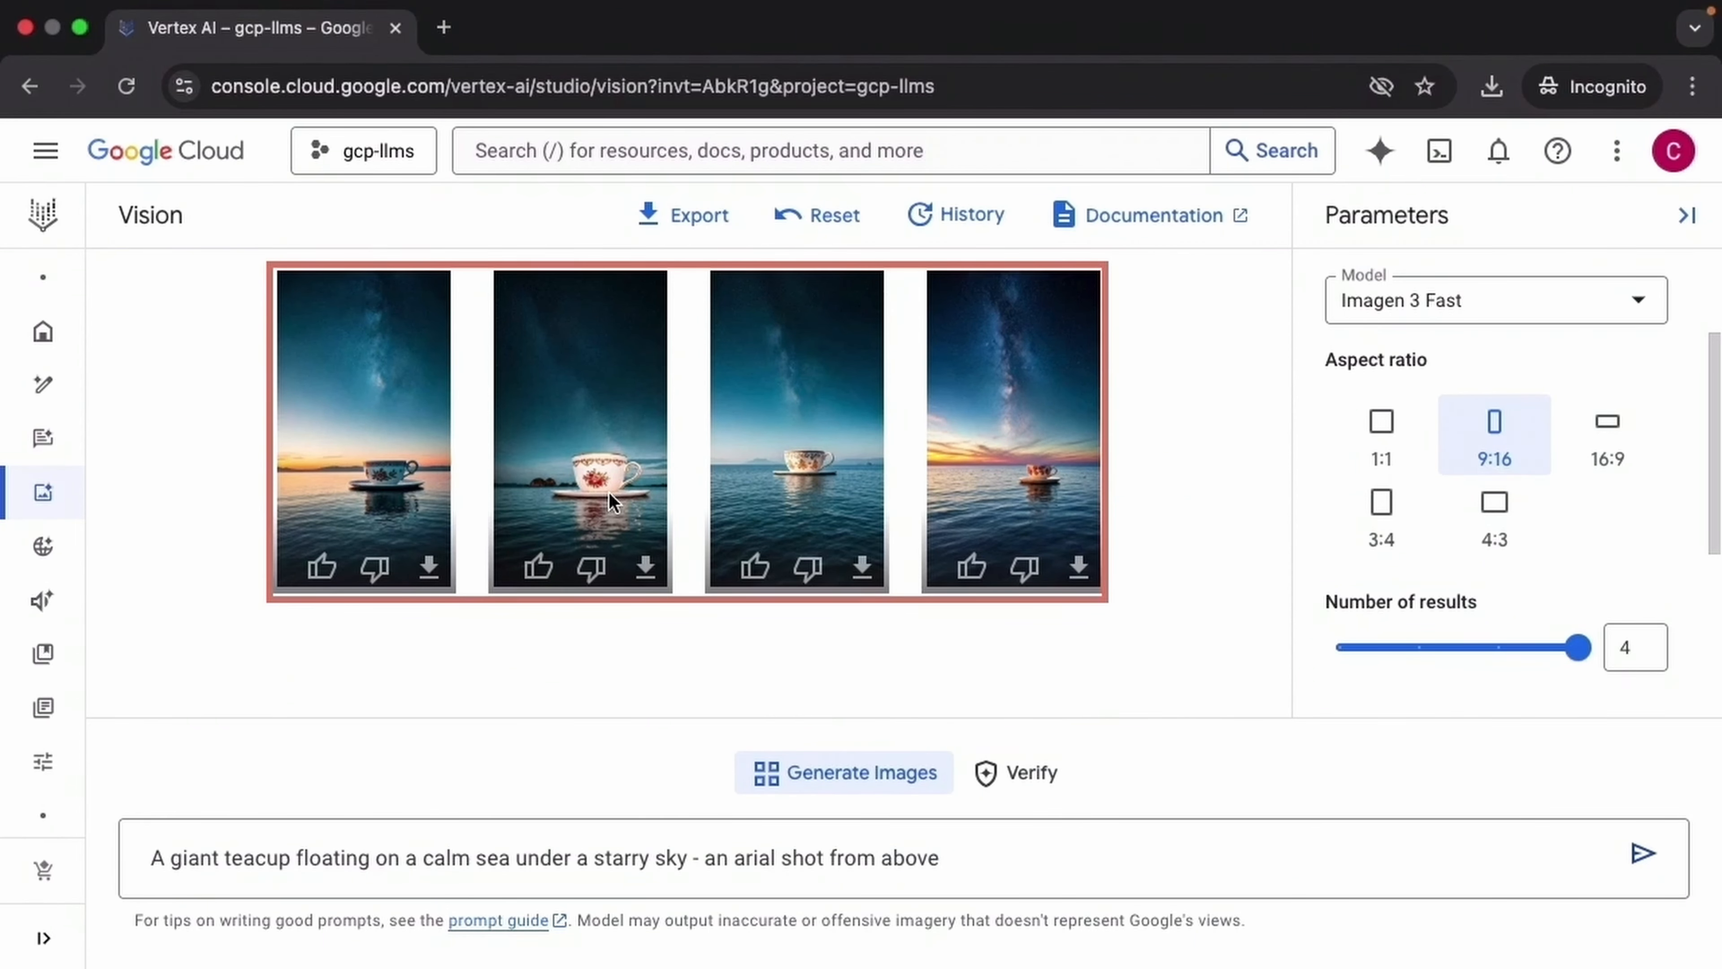
click(609, 500)
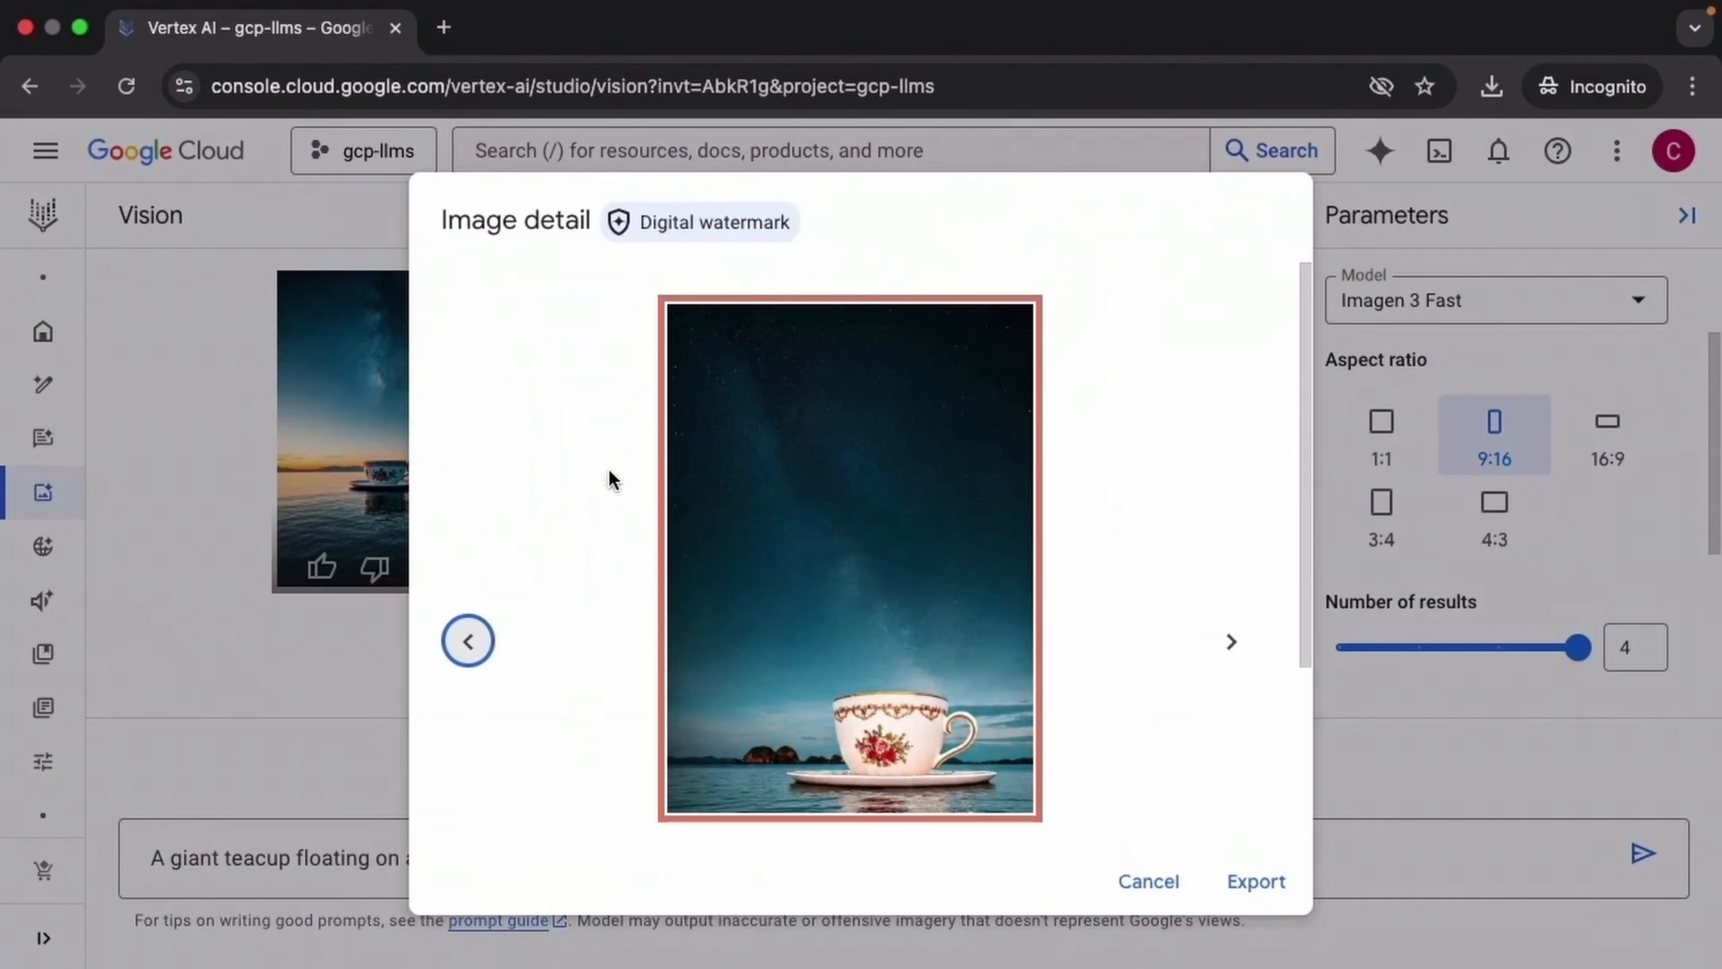
click(1147, 882)
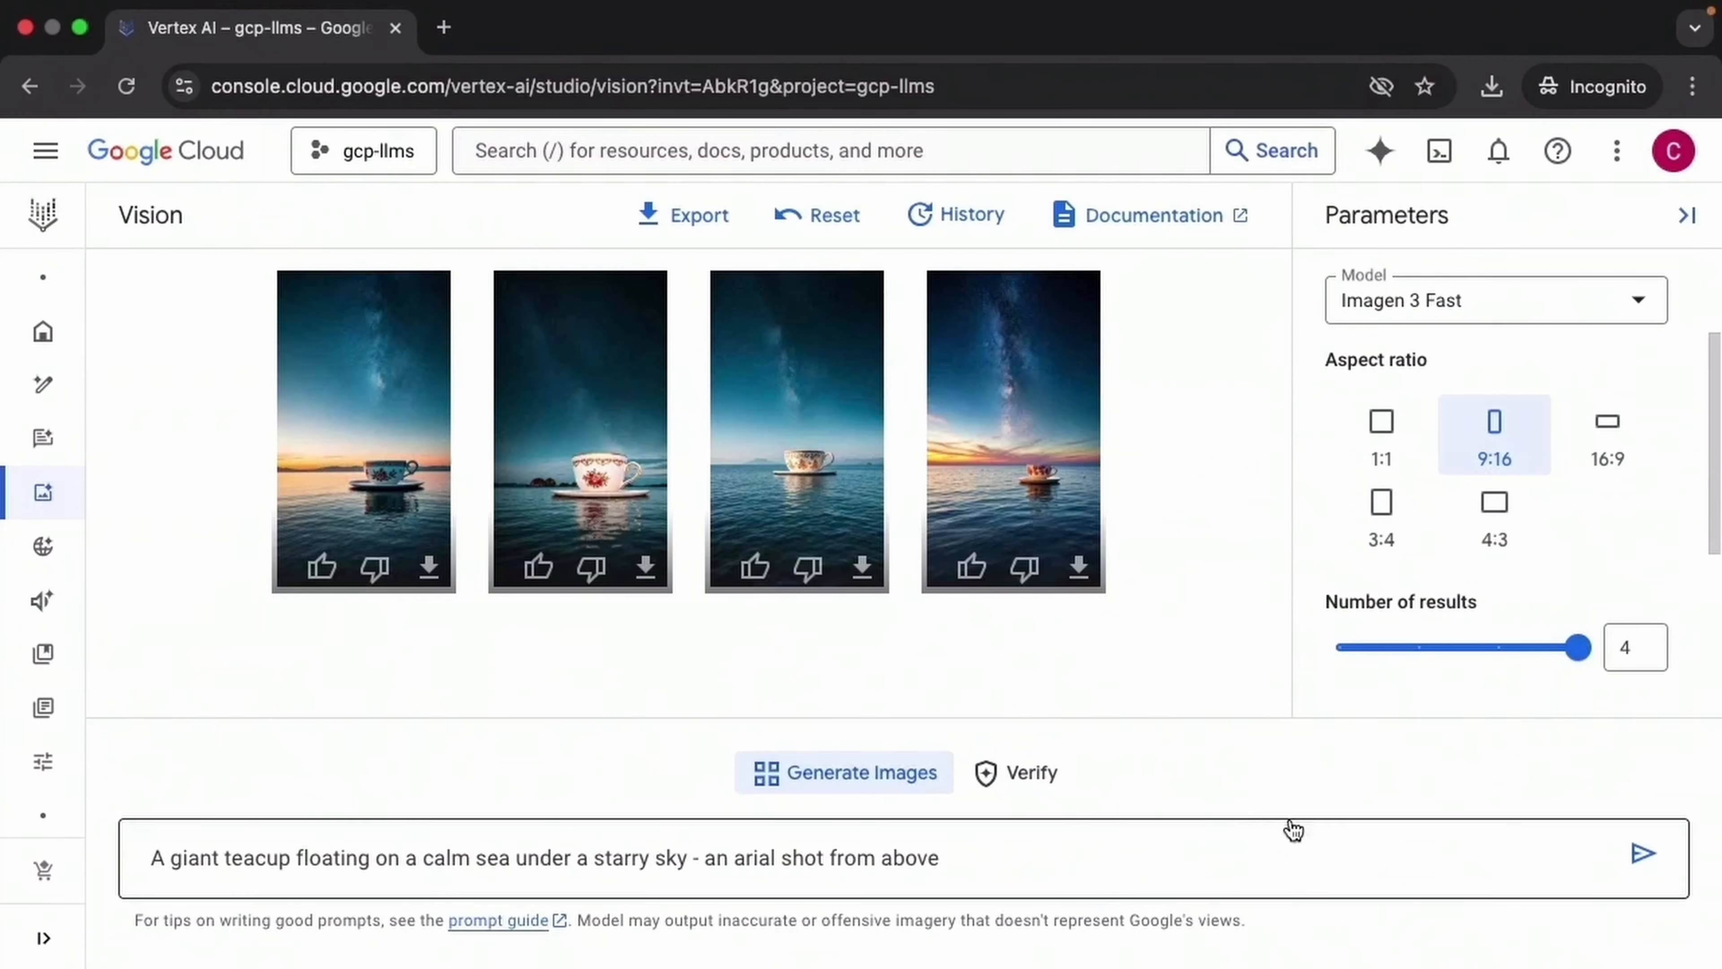
Generate 16:9 images from the prompt "An old pirate ship in a stormy sea, rendered in a vintage sepia tone." and preview the third result.
click(1637, 467)
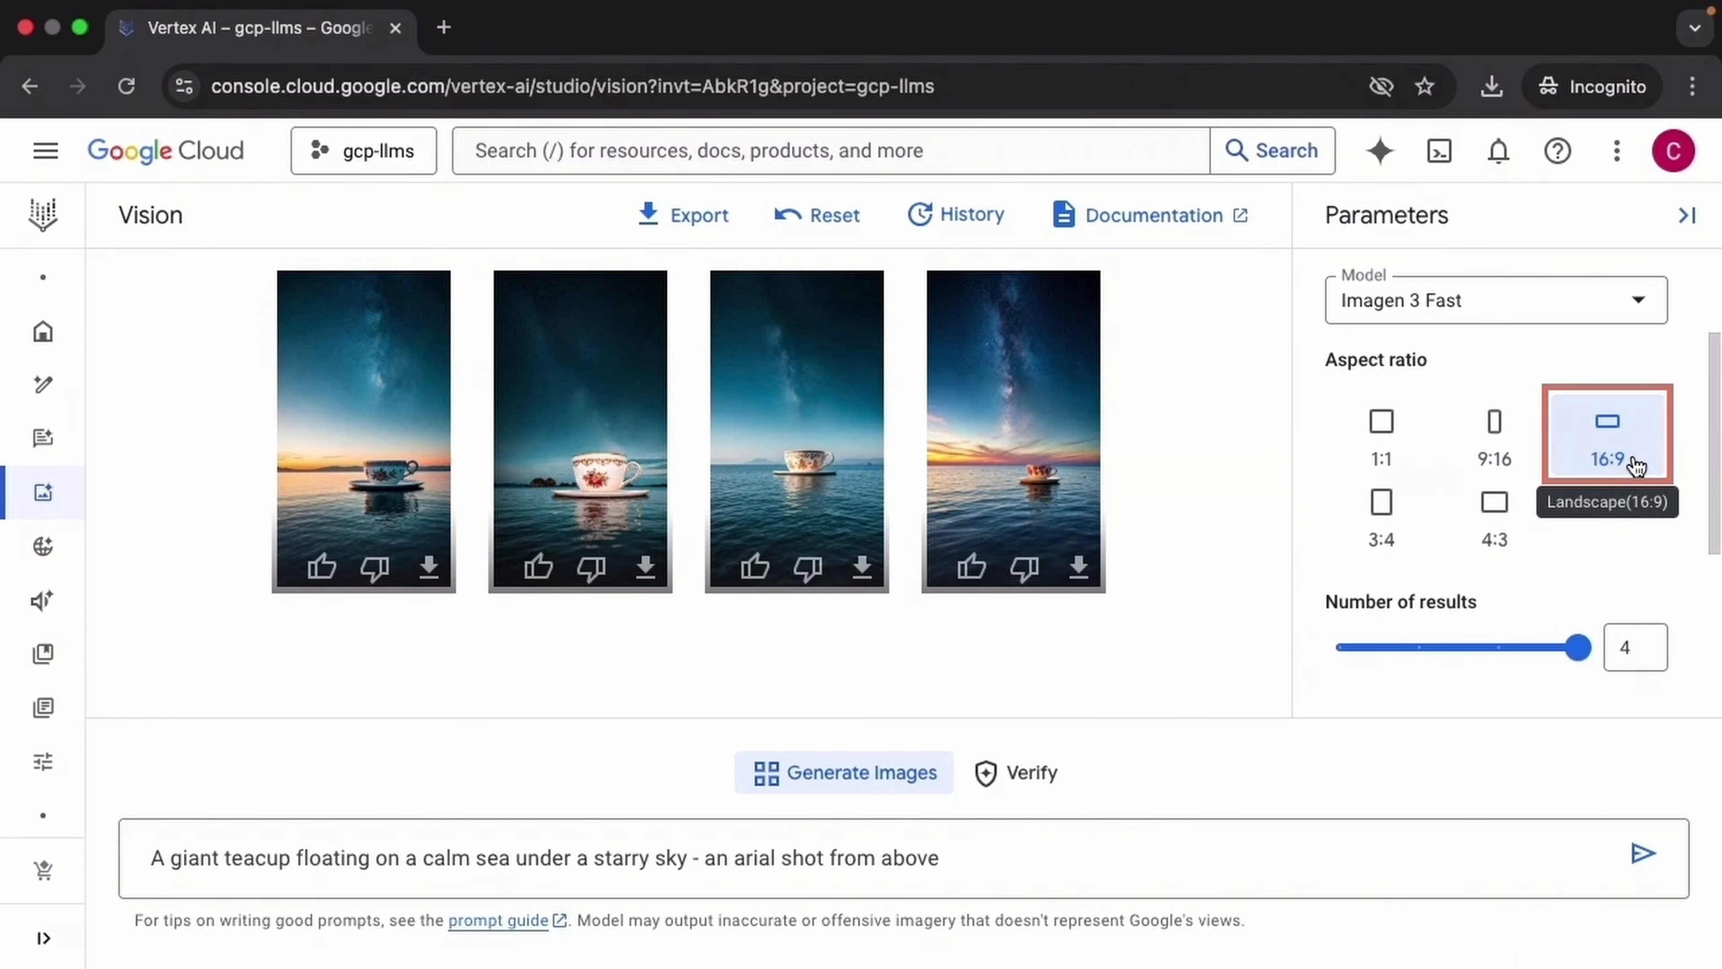
click(1134, 858)
key(super+a)
text(An old pirate ship in a stormy sea, rendered in a vintage sepia tone.)
key(BackSpace)
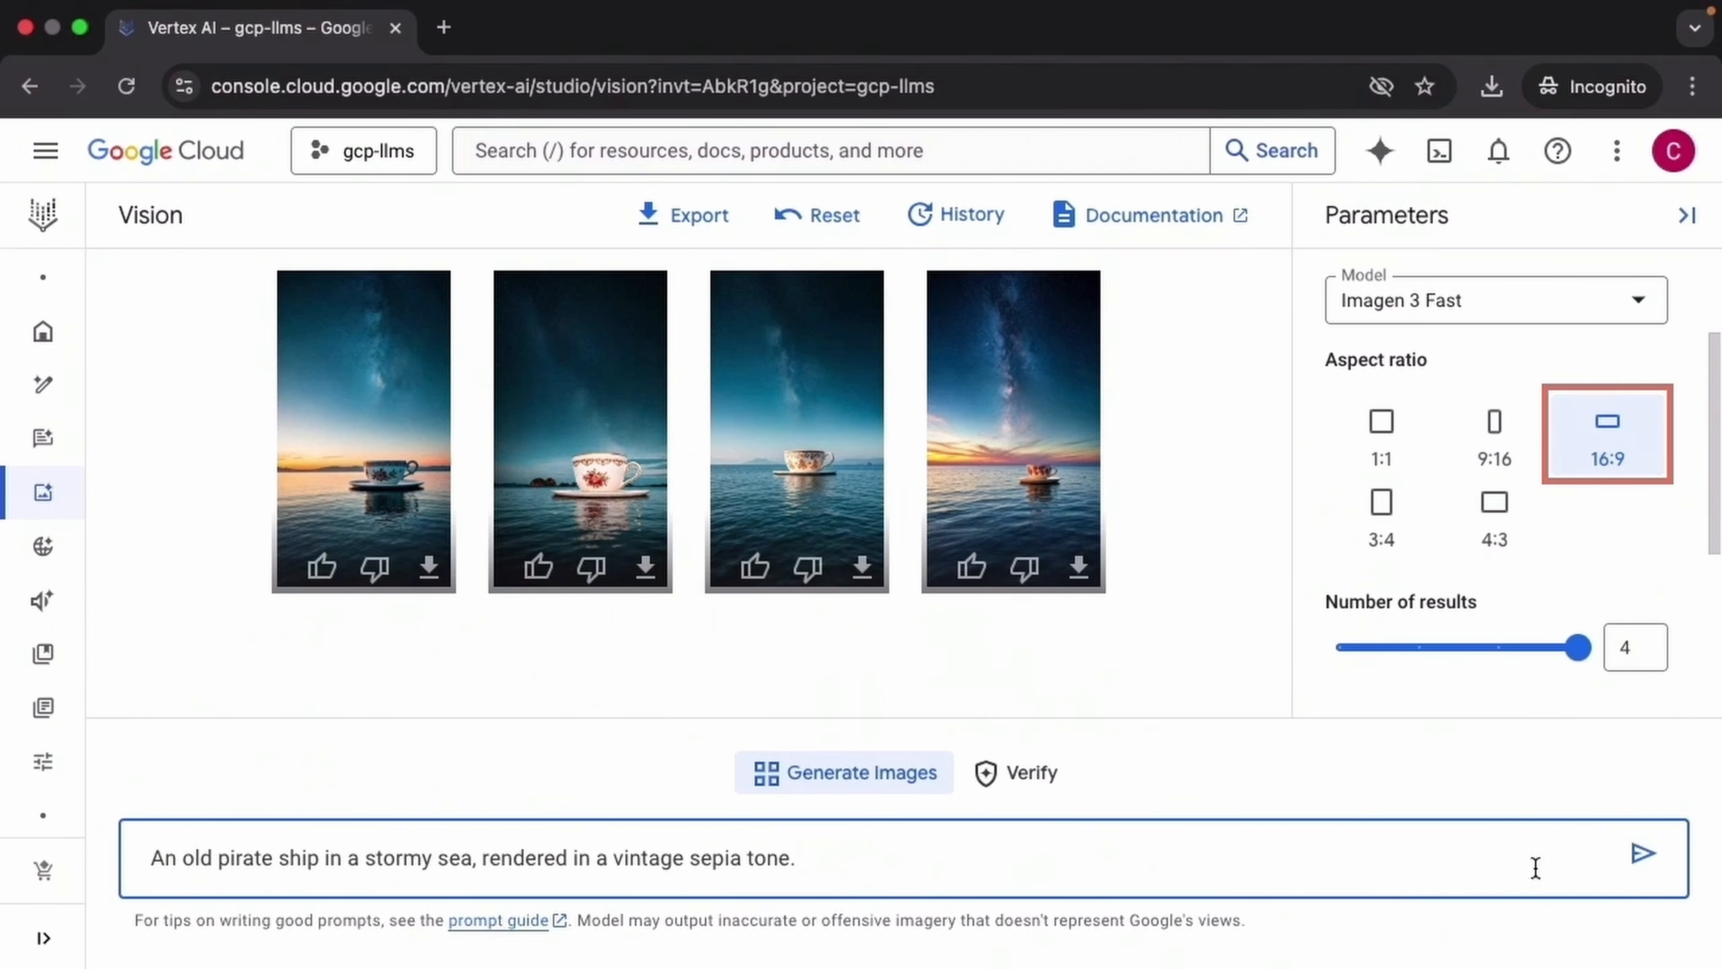
click(1645, 863)
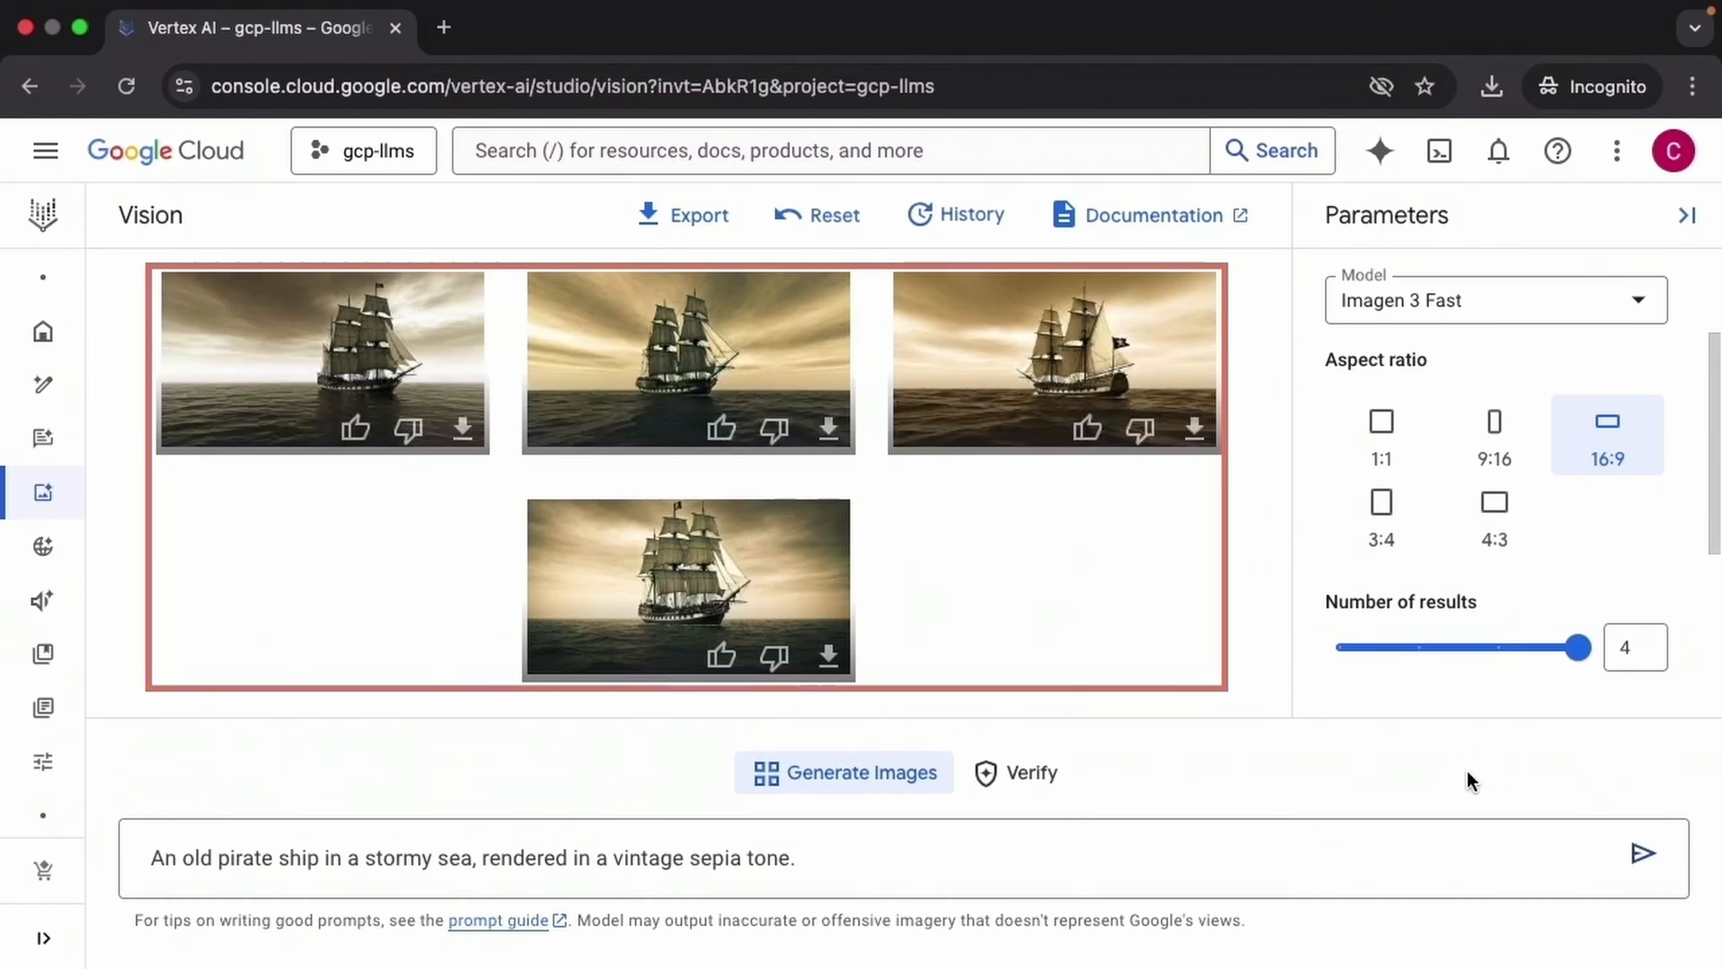
click(1069, 387)
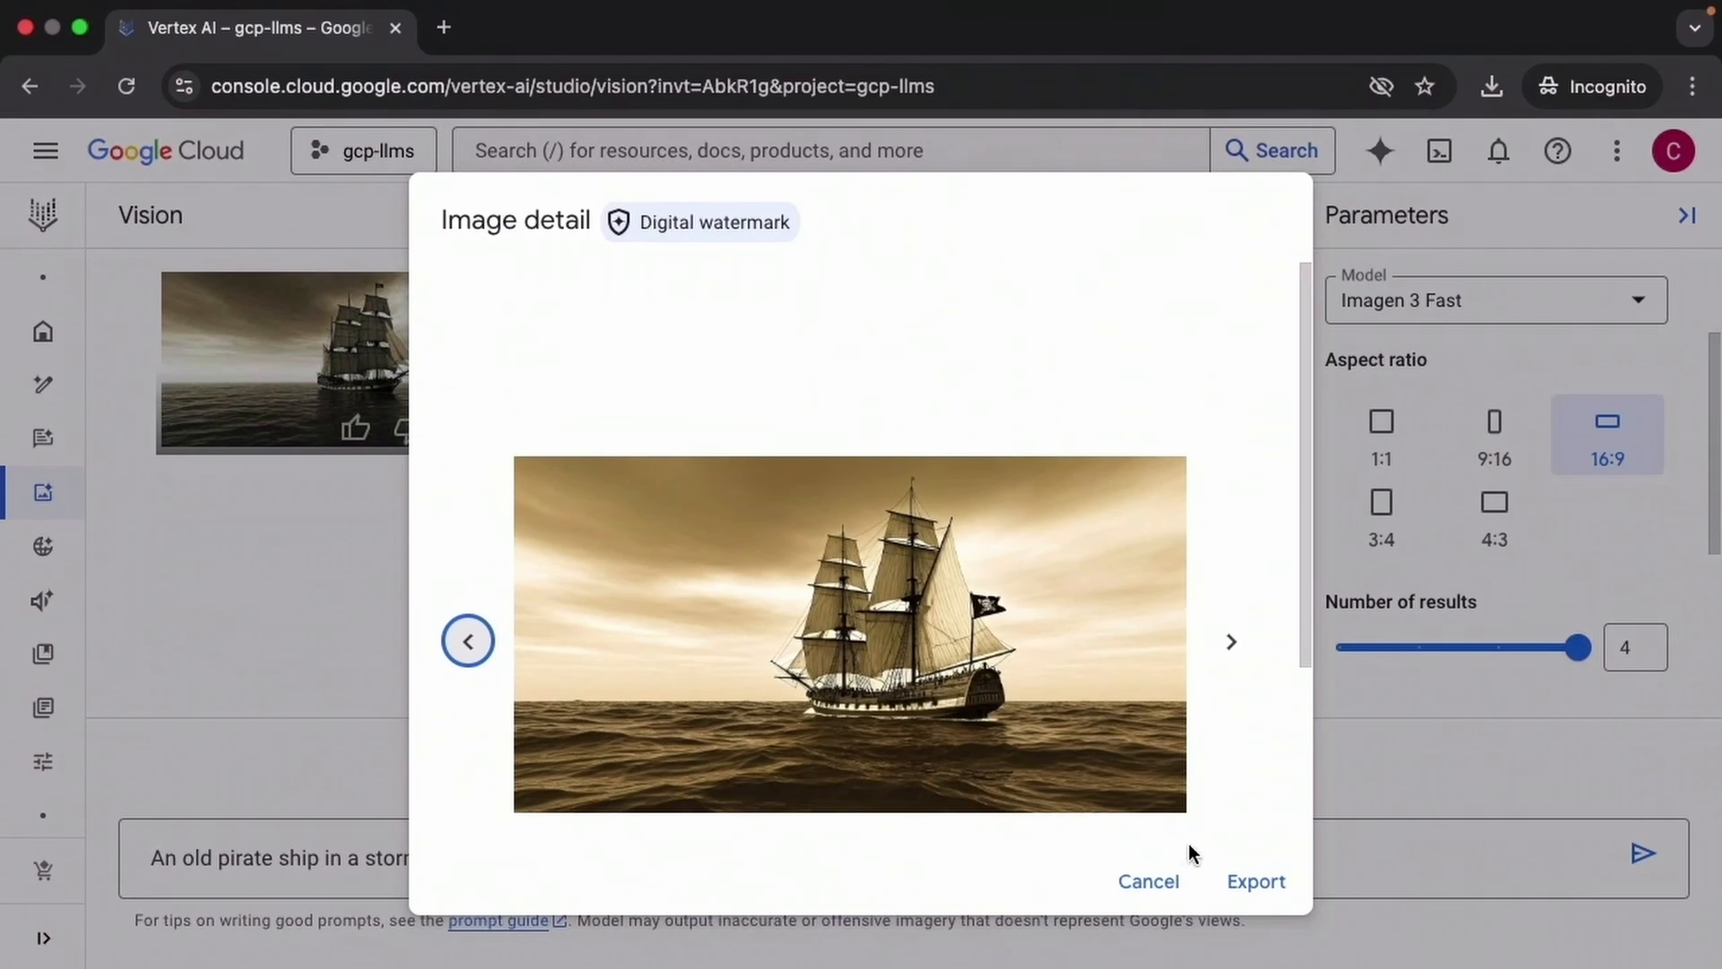
click(1166, 885)
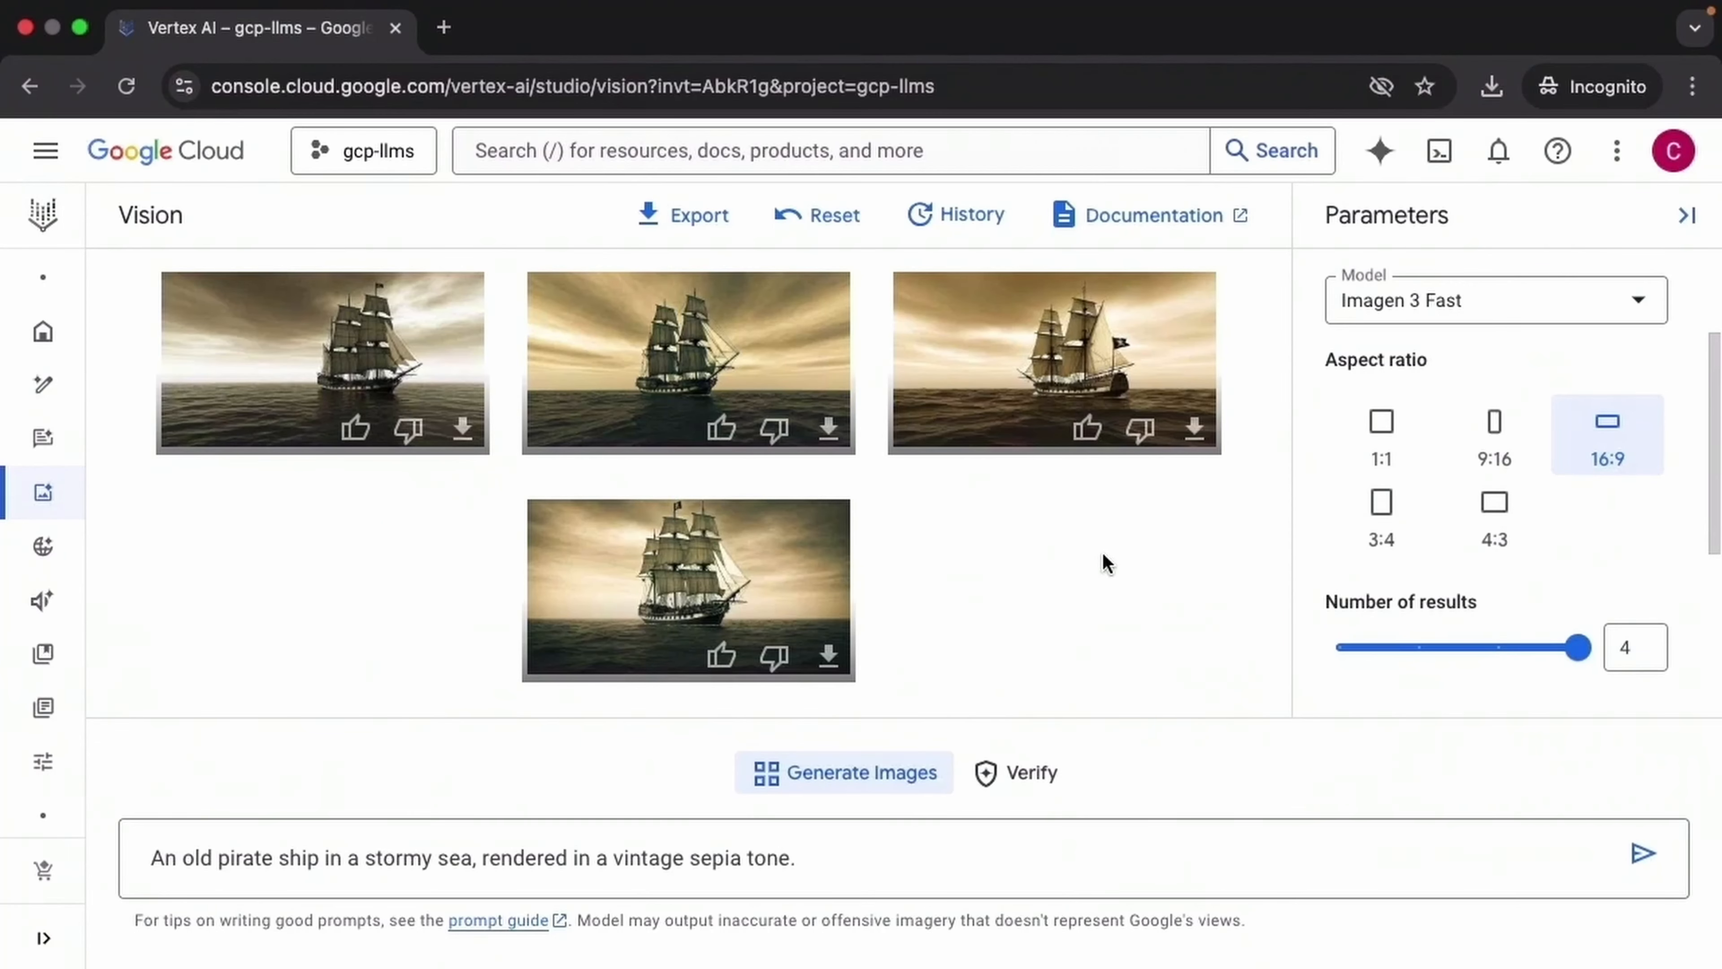
Export the third pirate ship image to the Downloads folder as image.png, and open the saved file from Finder.
click(1195, 429)
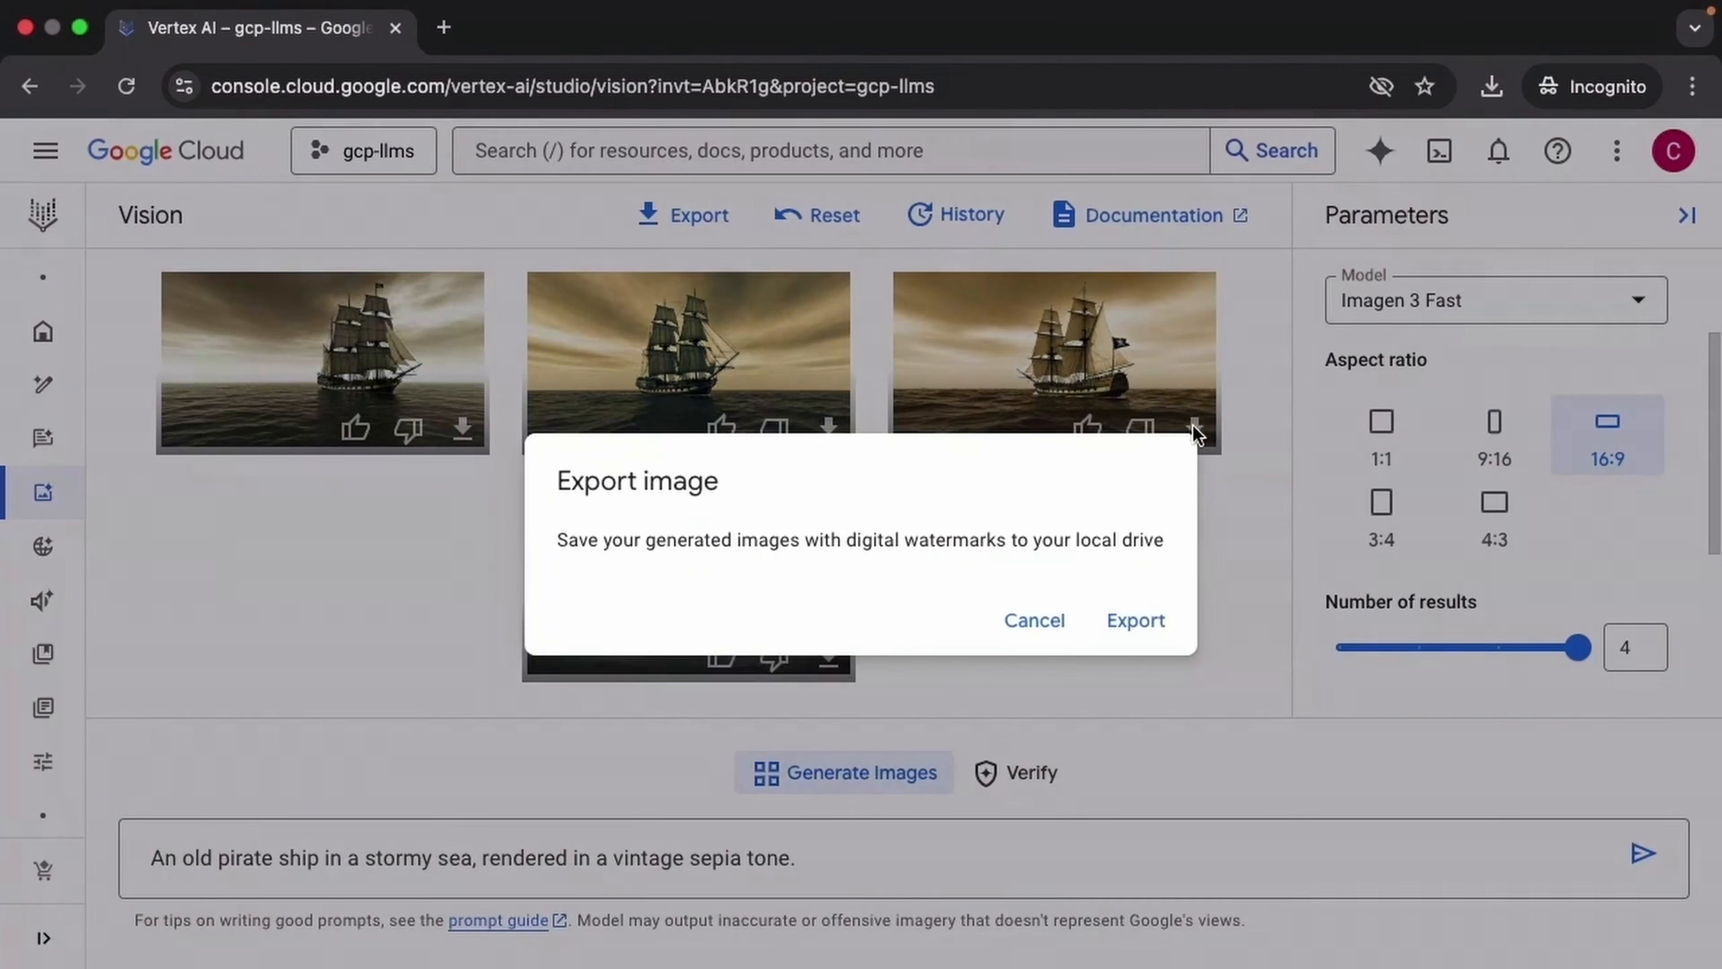
click(1145, 638)
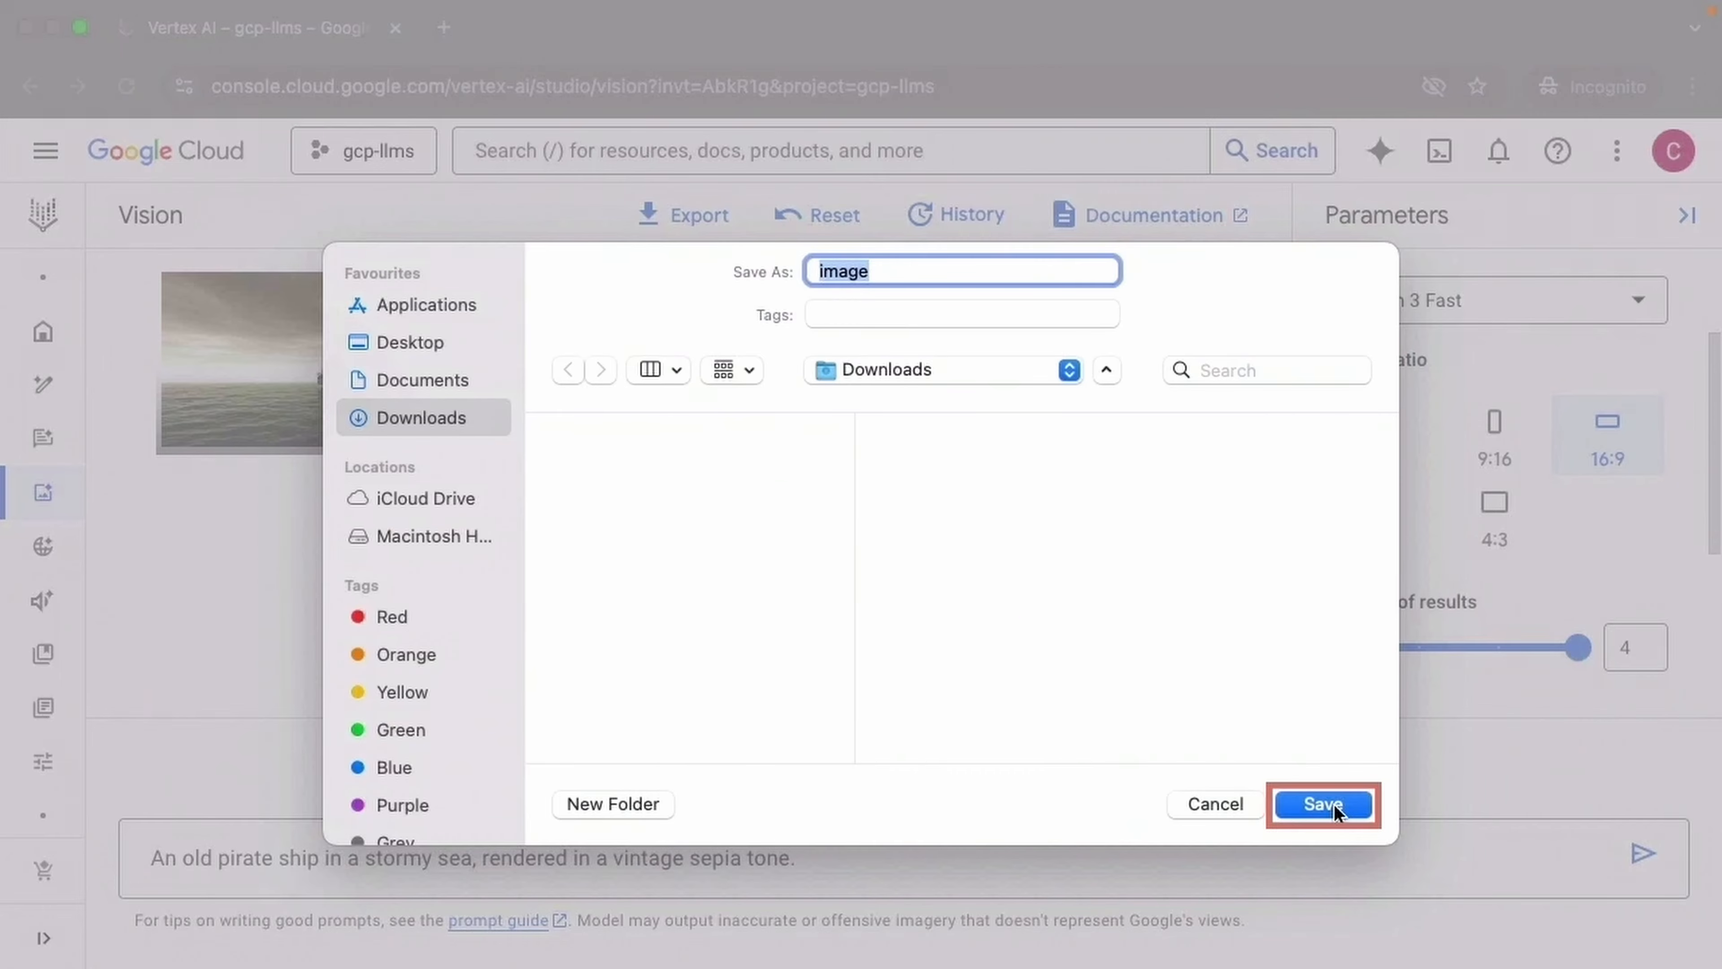
click(1326, 803)
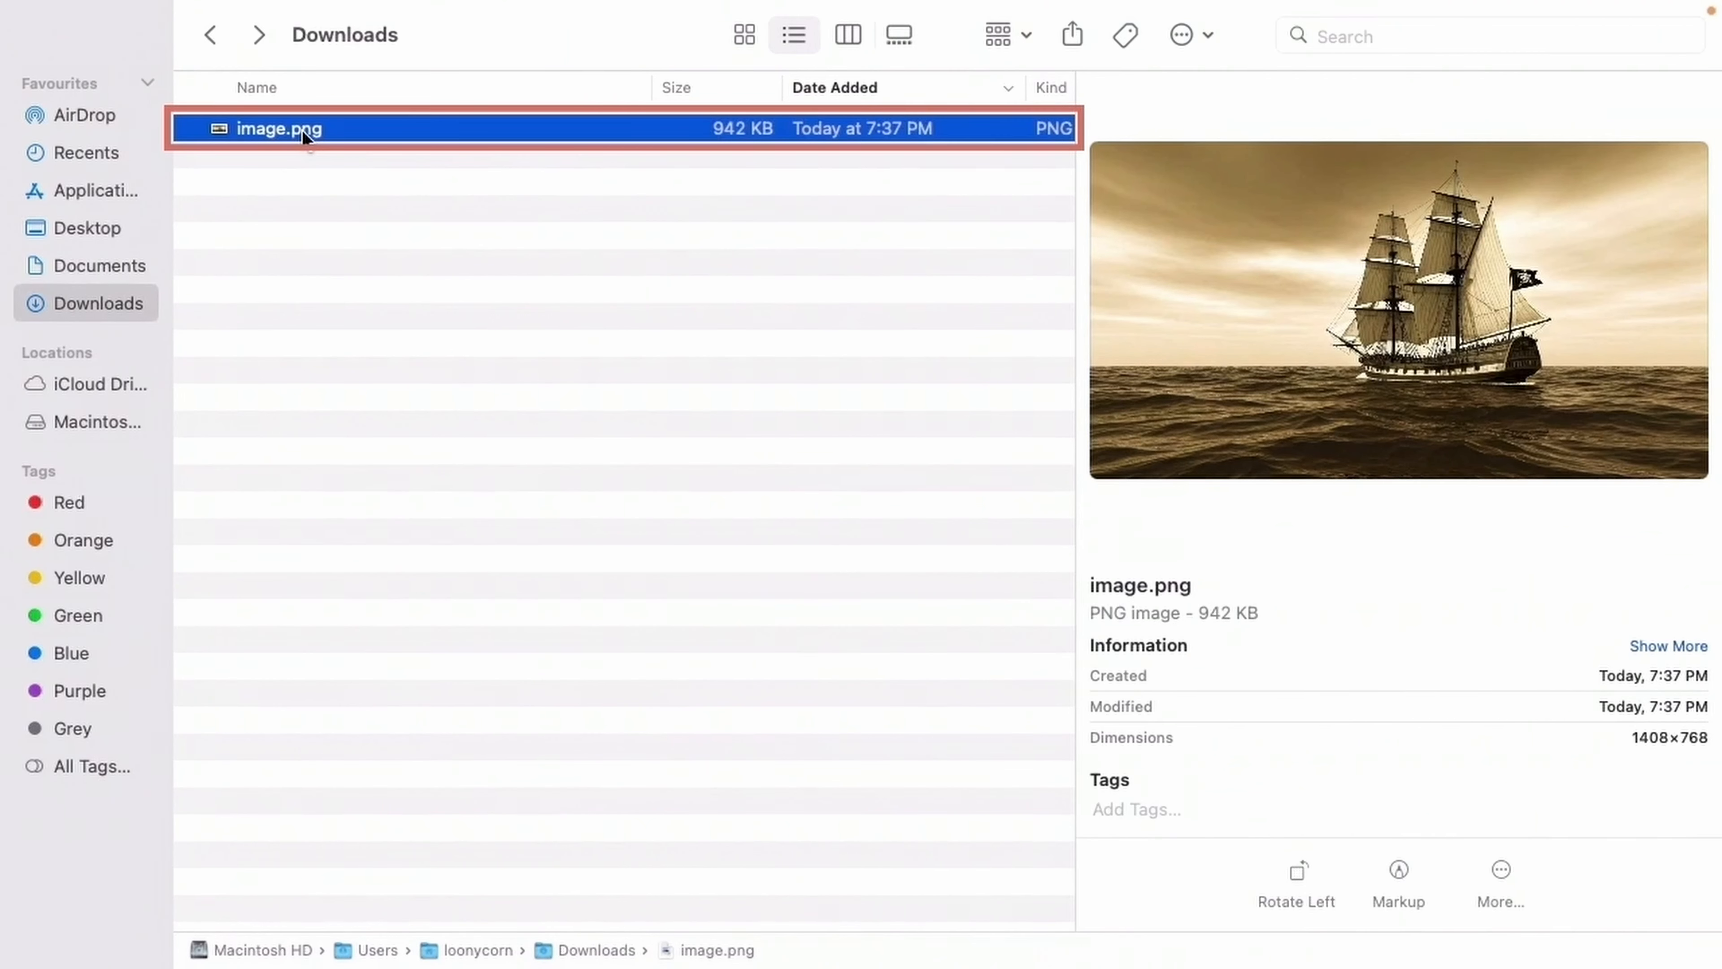
double_click(302, 131)
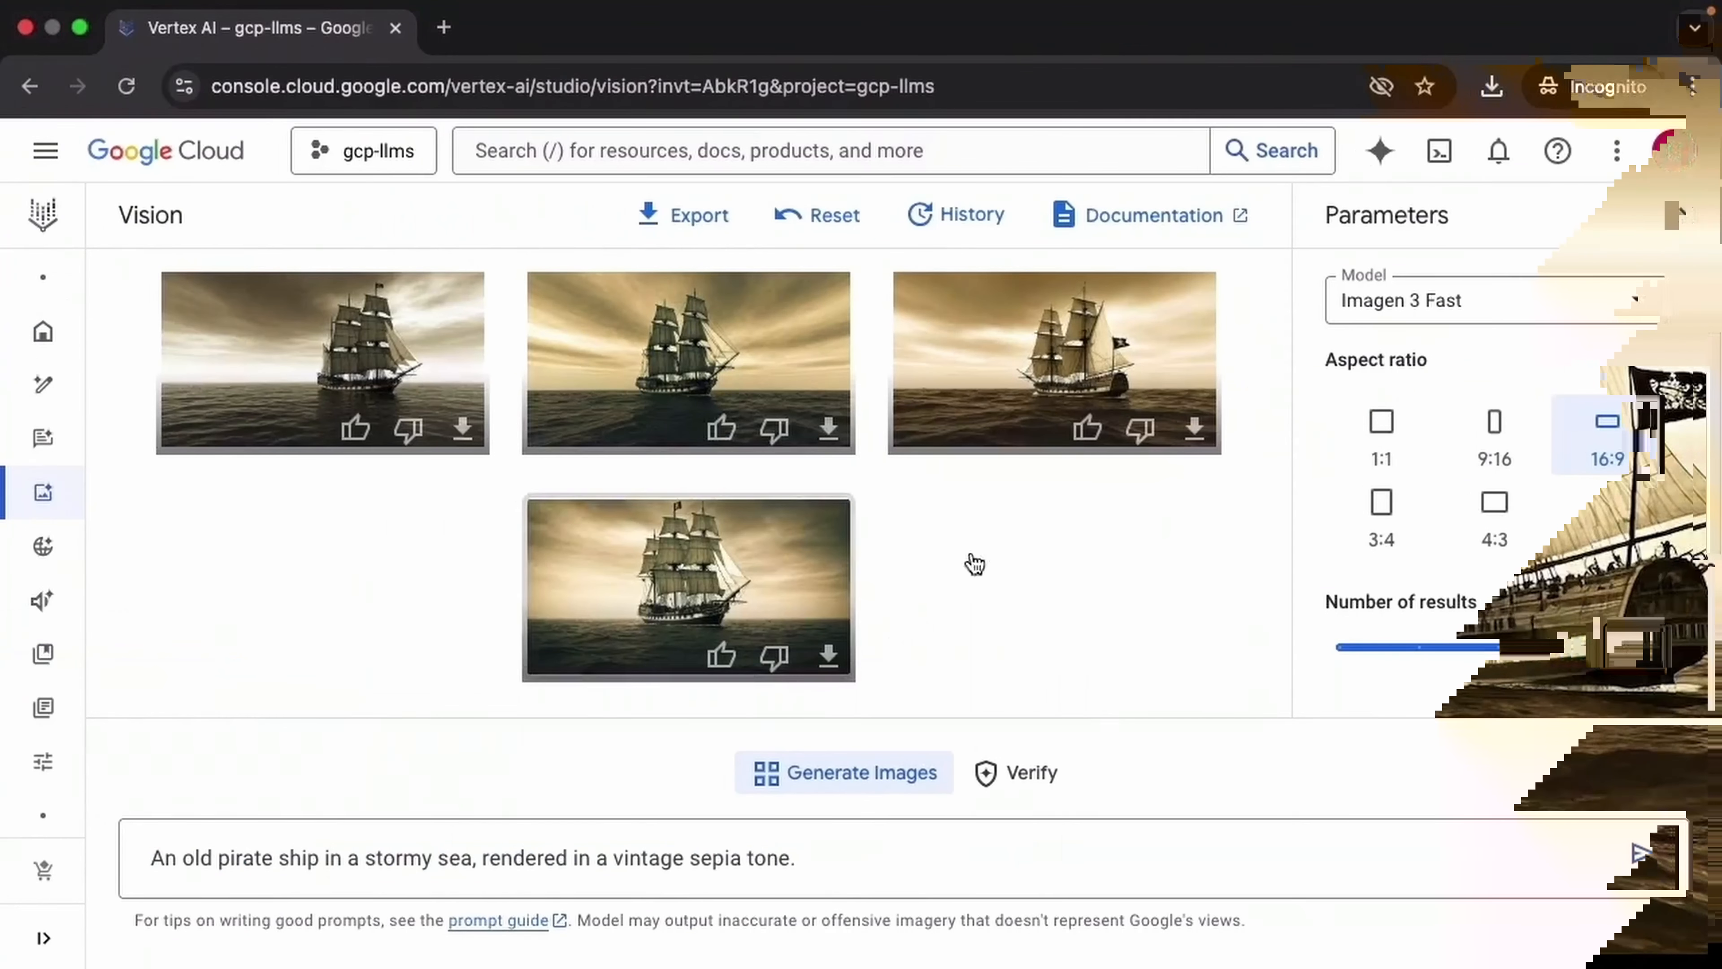
Export all four pirate ship images together to the Downloads folder as images.zip.
click(709, 227)
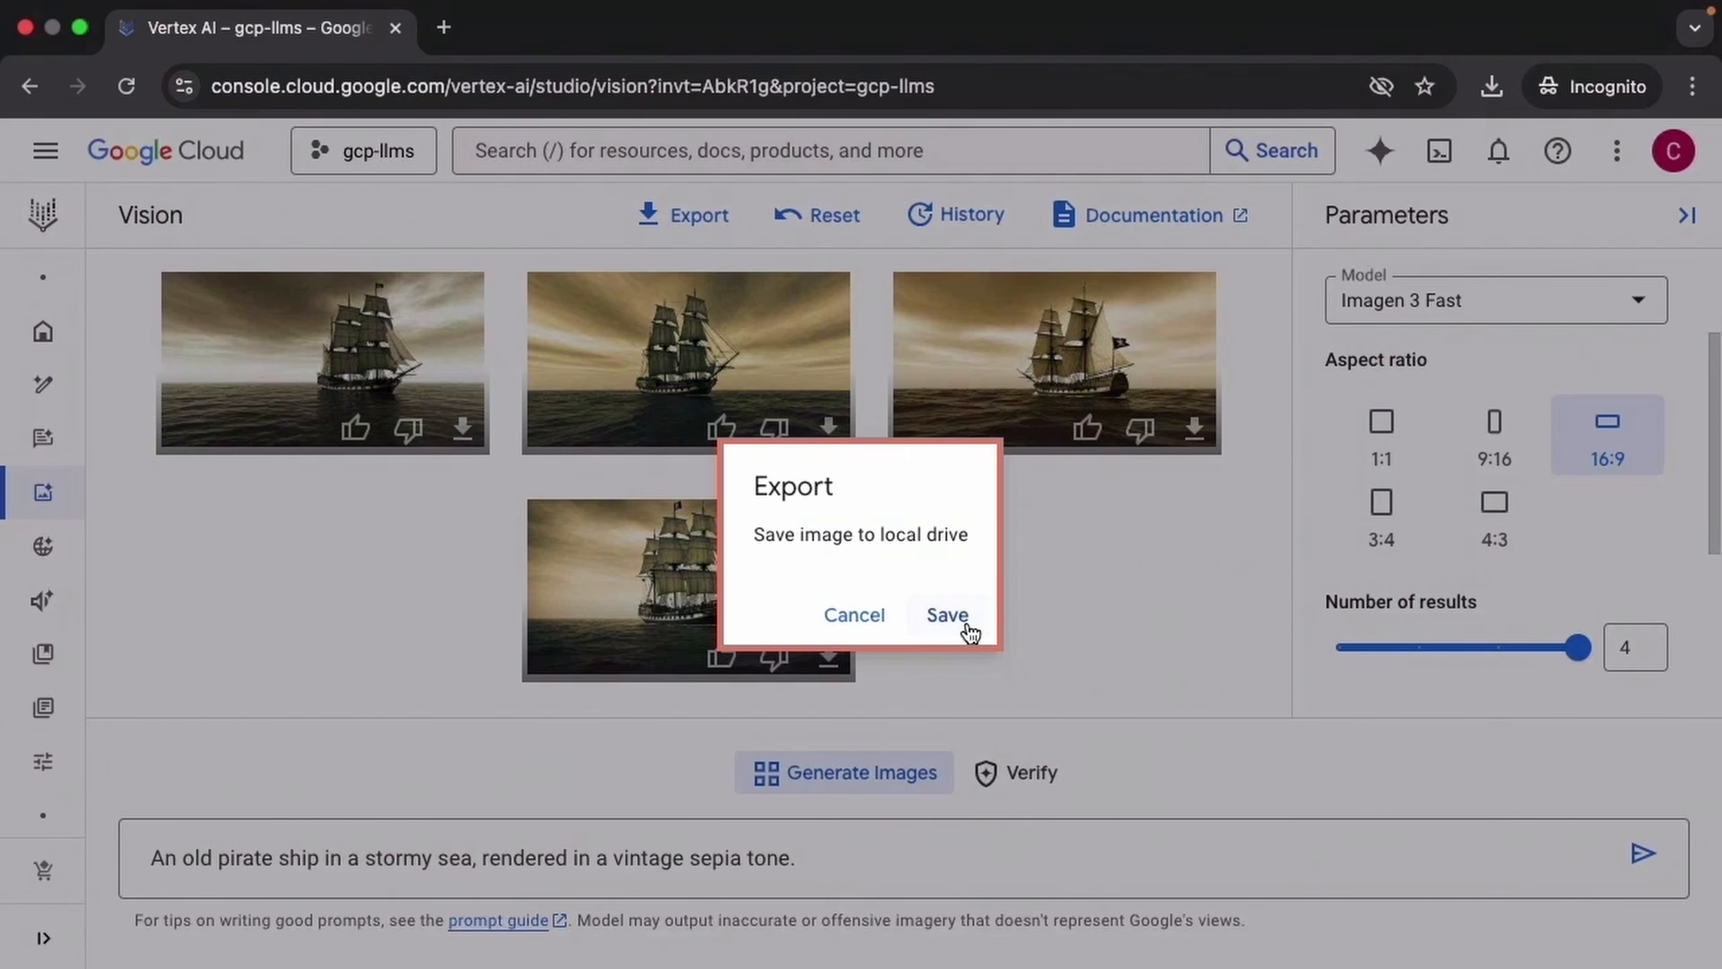
click(948, 614)
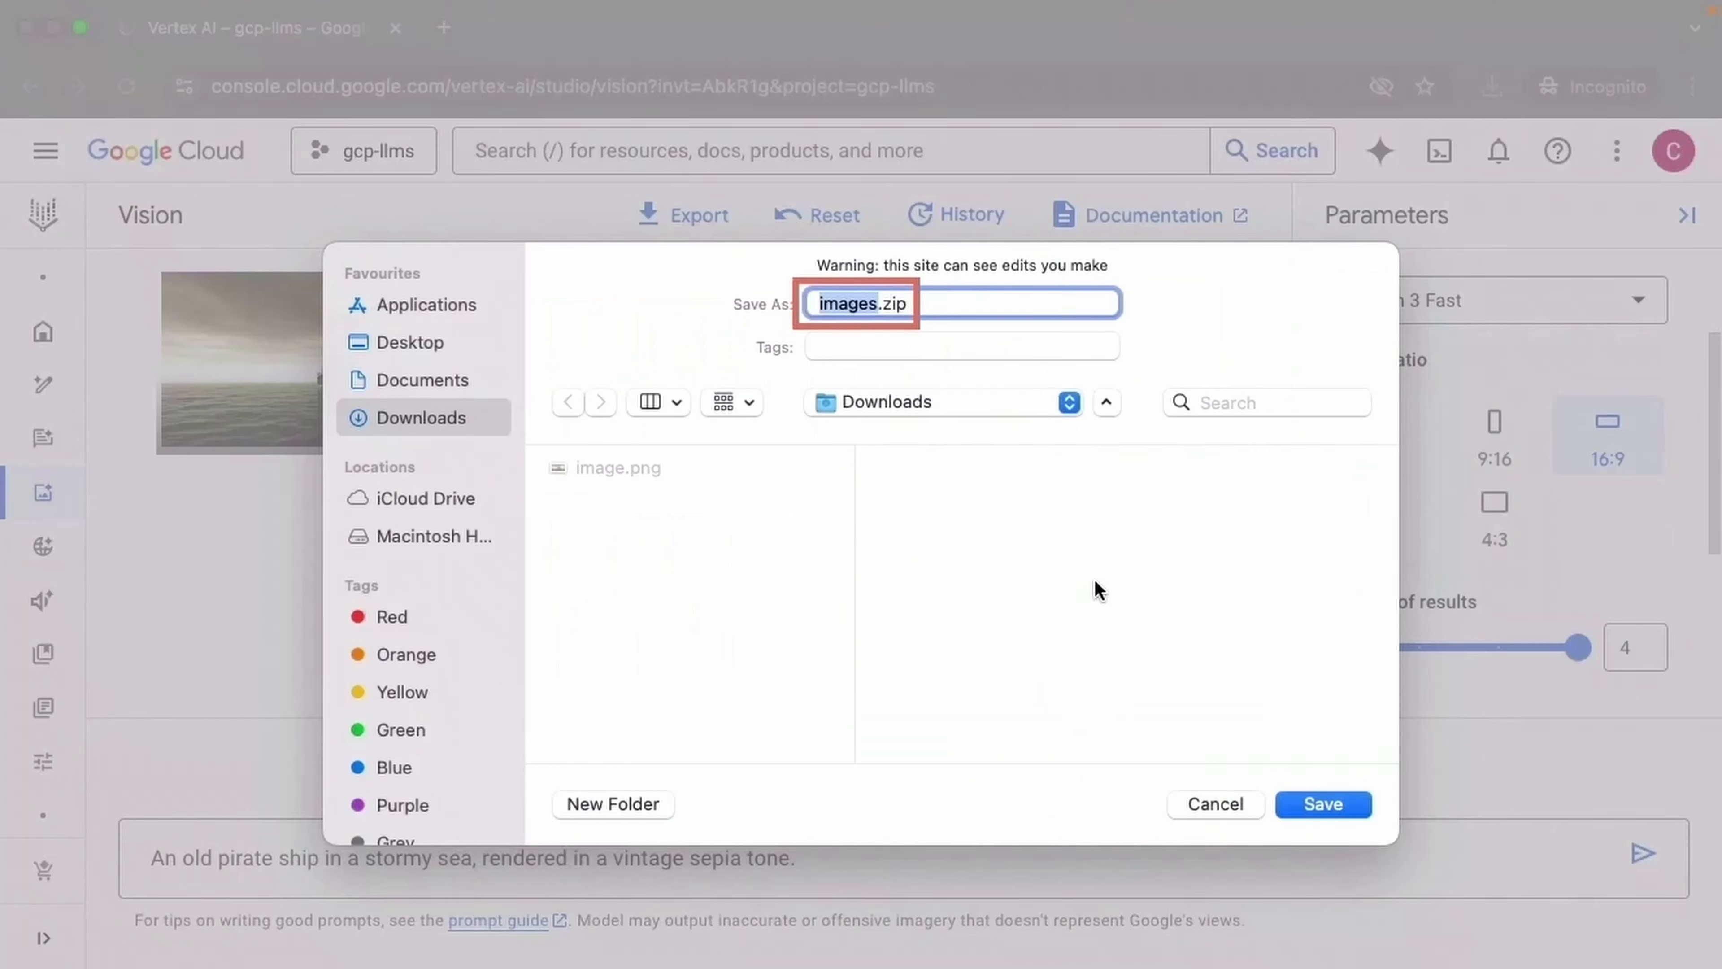
click(1323, 804)
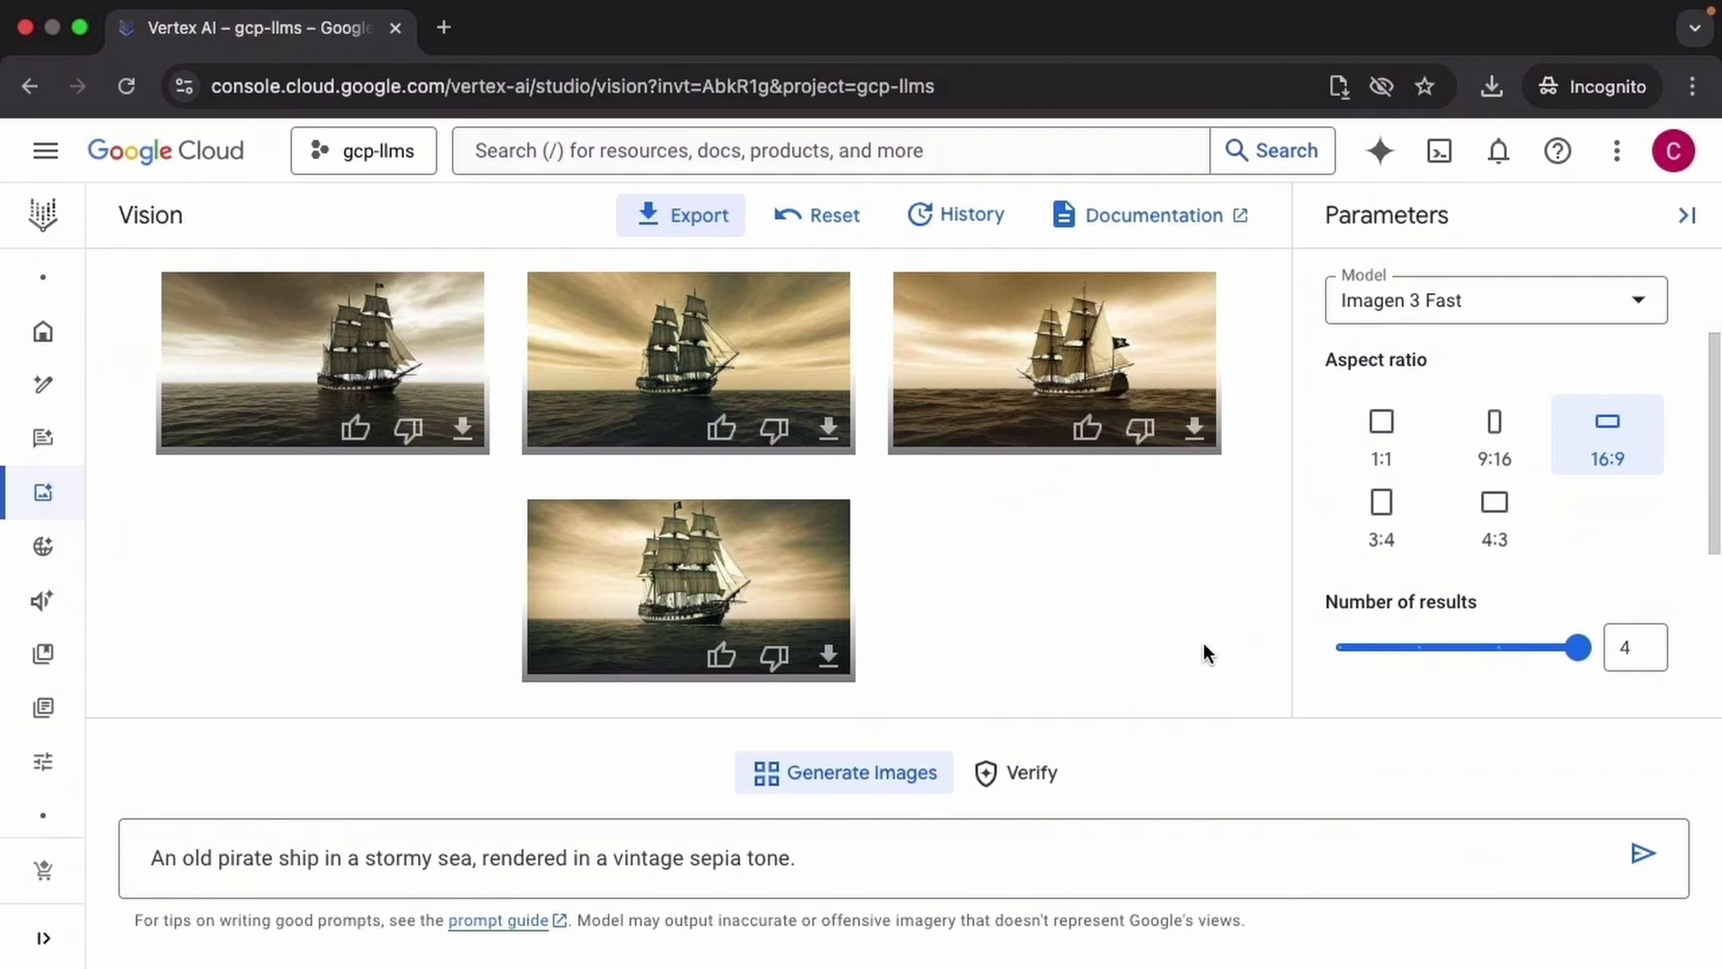
Switch to Finder, extract images.zip in Downloads, and look through img1.png to img4.png in the images folder.
key(ctrl+Right)
click(310, 128)
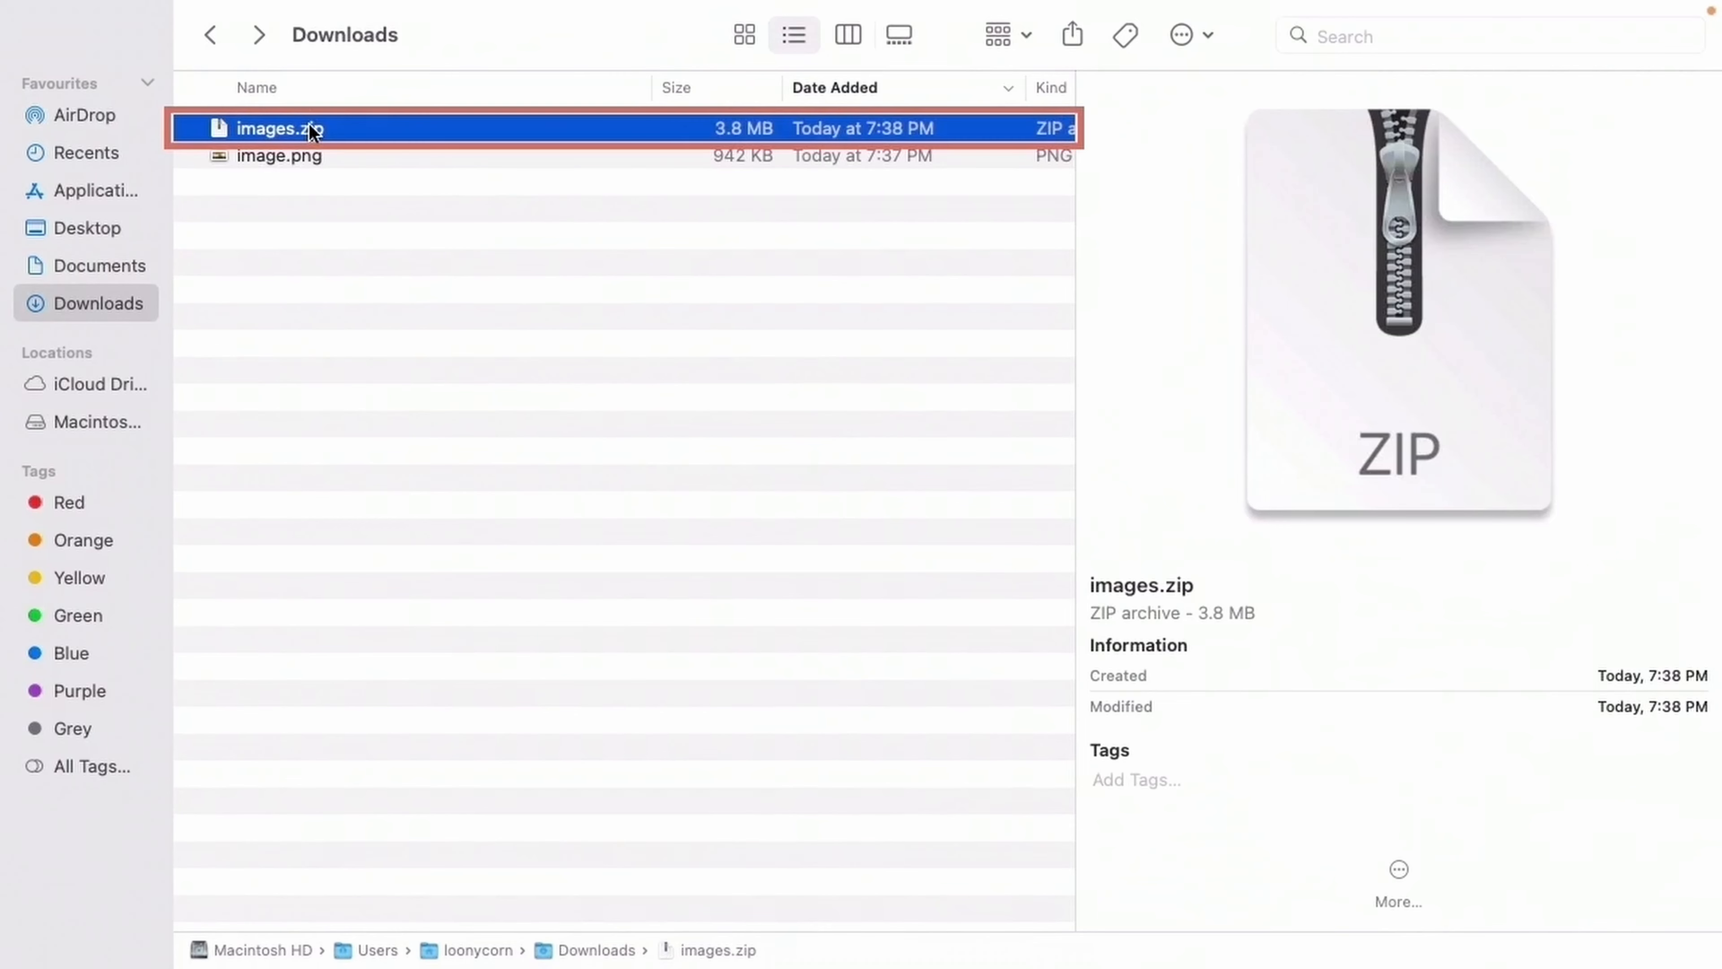
double_click(311, 129)
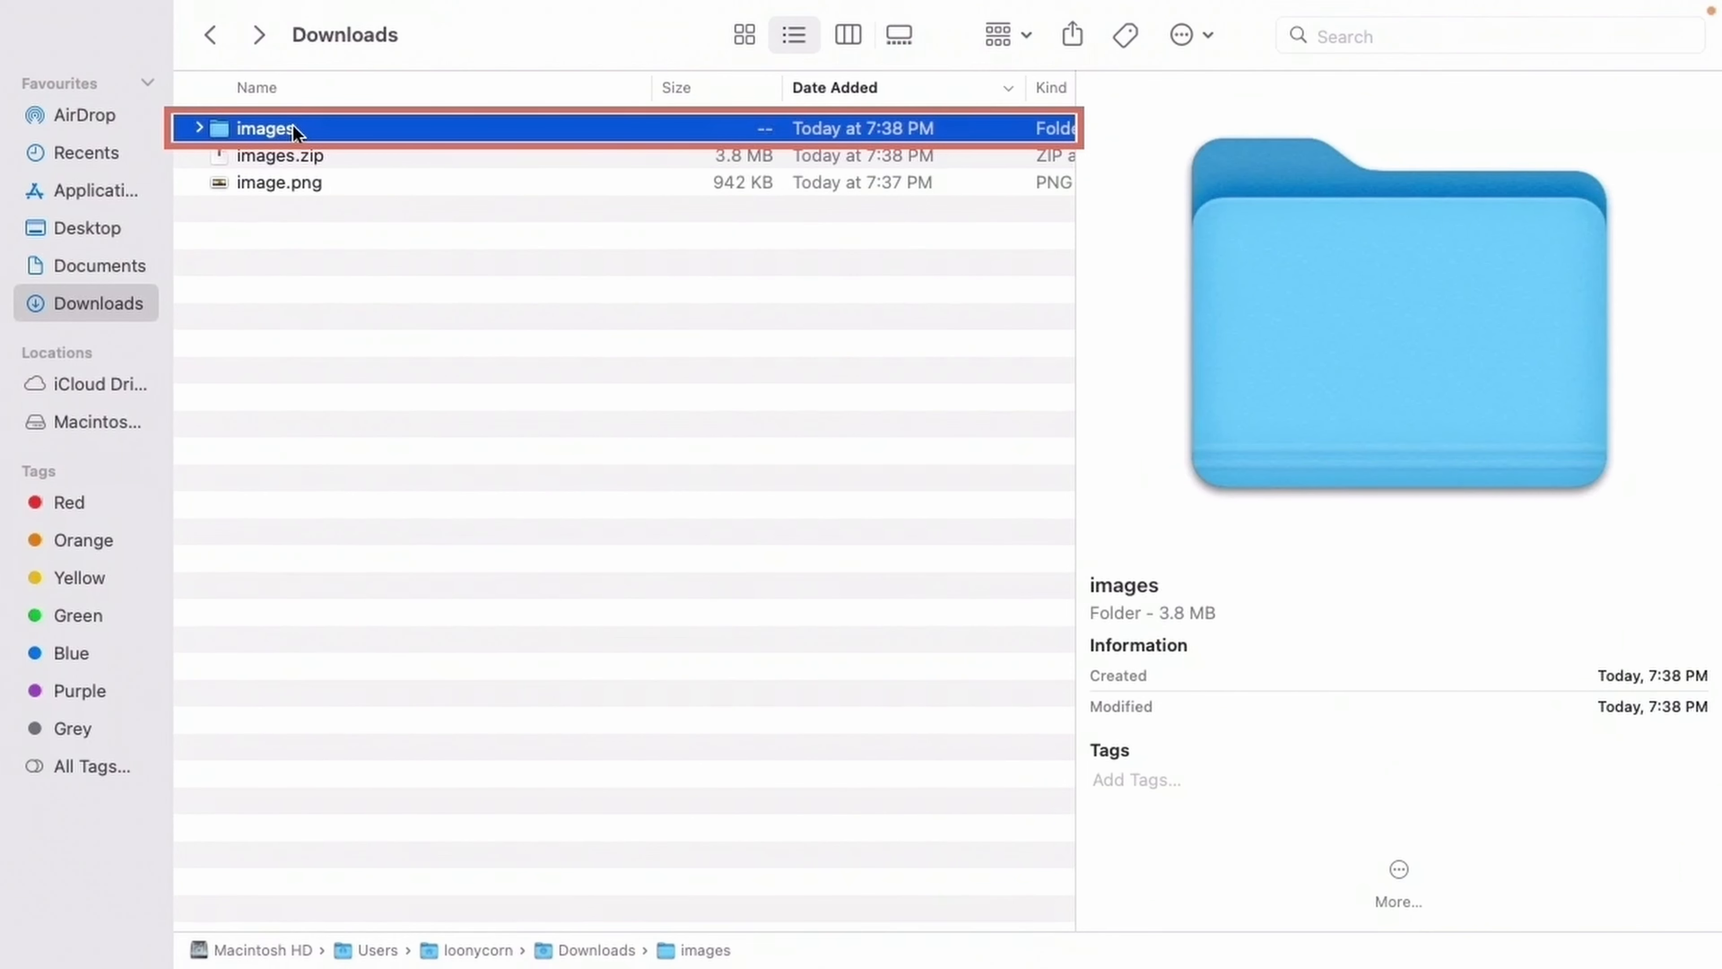
double_click(294, 127)
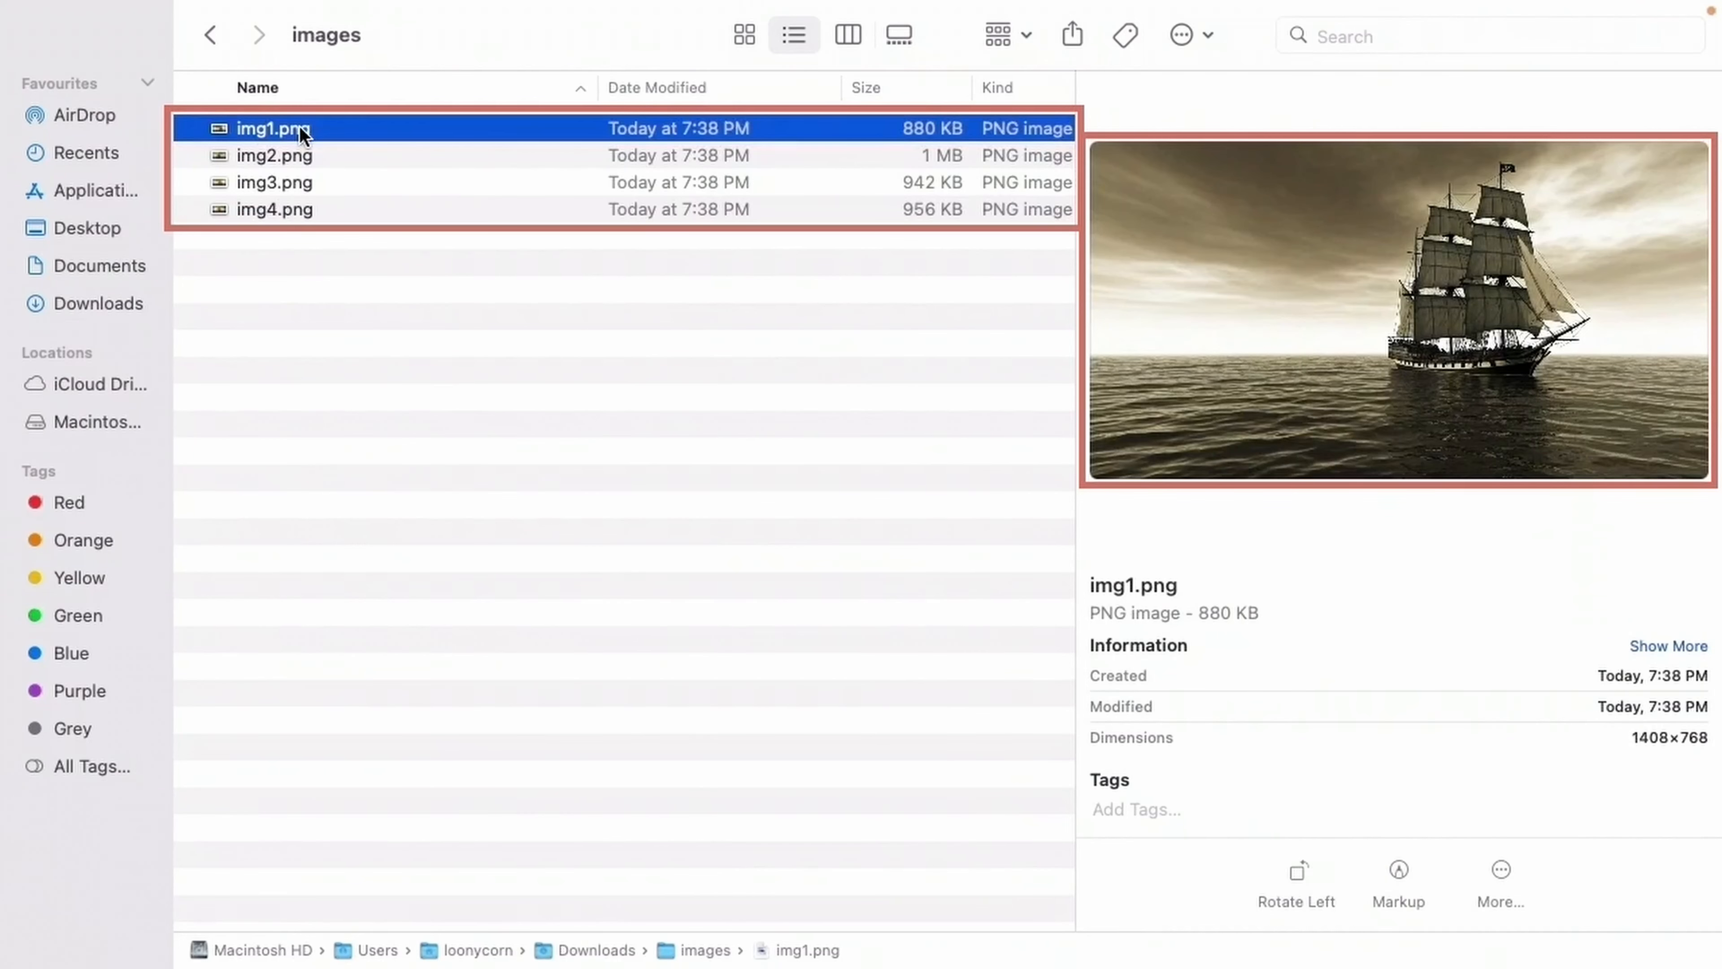
key(Down)
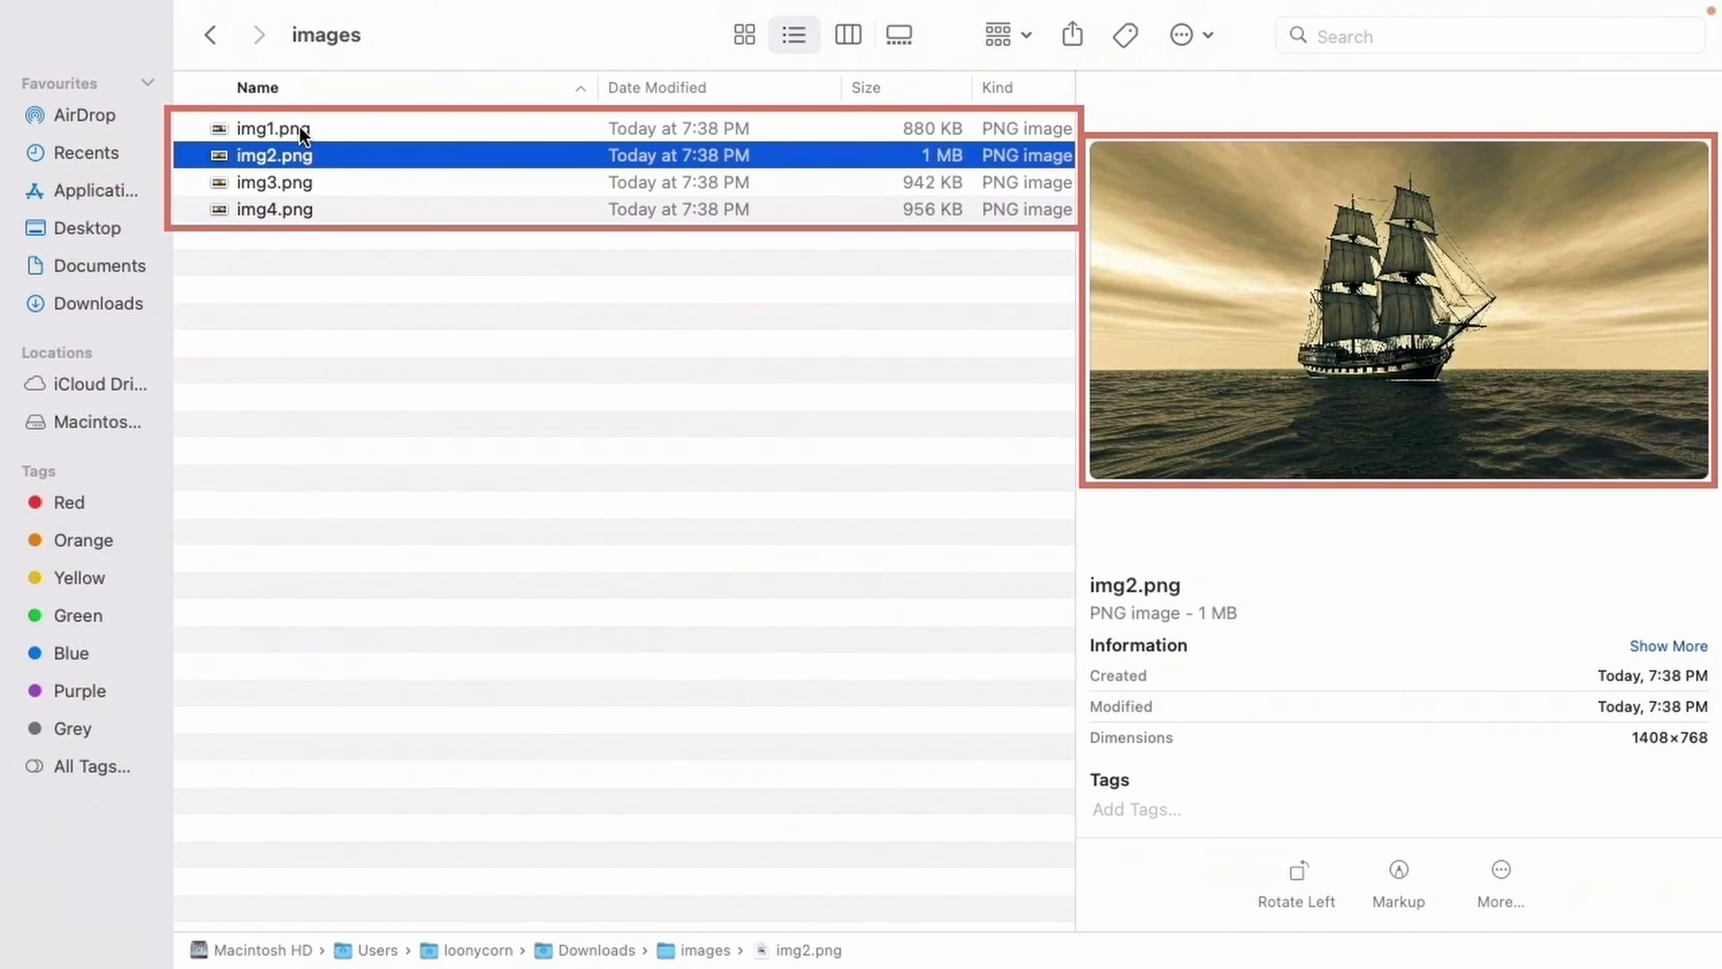
key(Down)
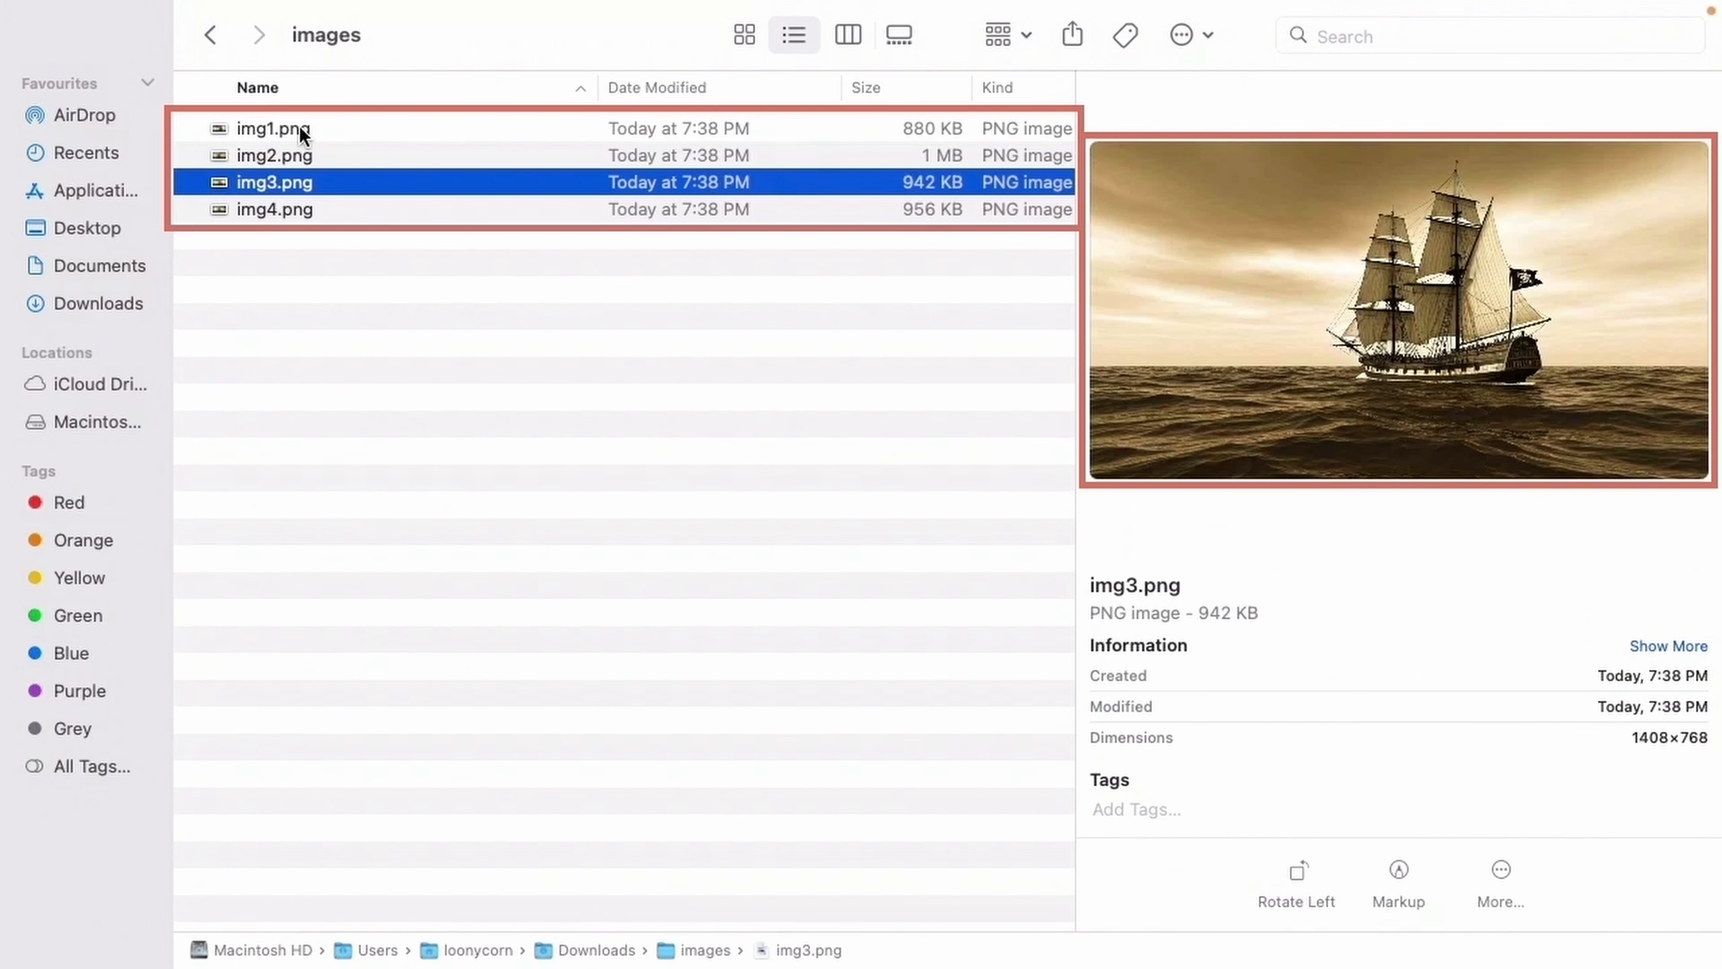
key(Down)
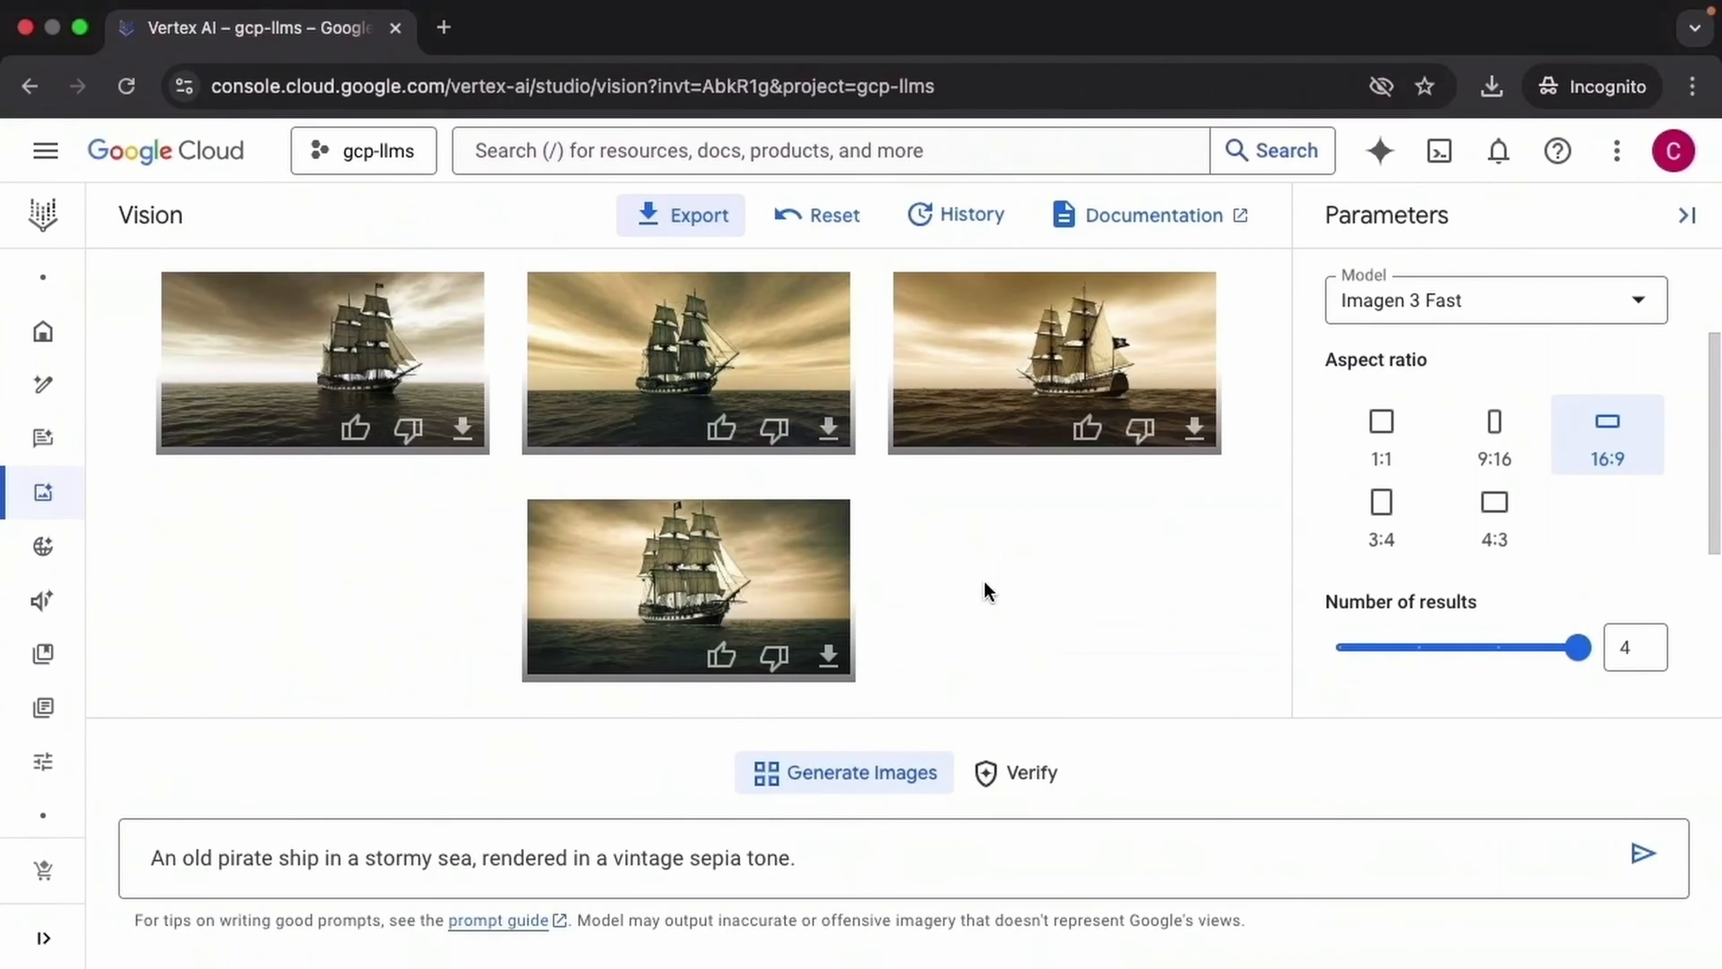
Reset the Vision page and open the history of generated images.
click(827, 224)
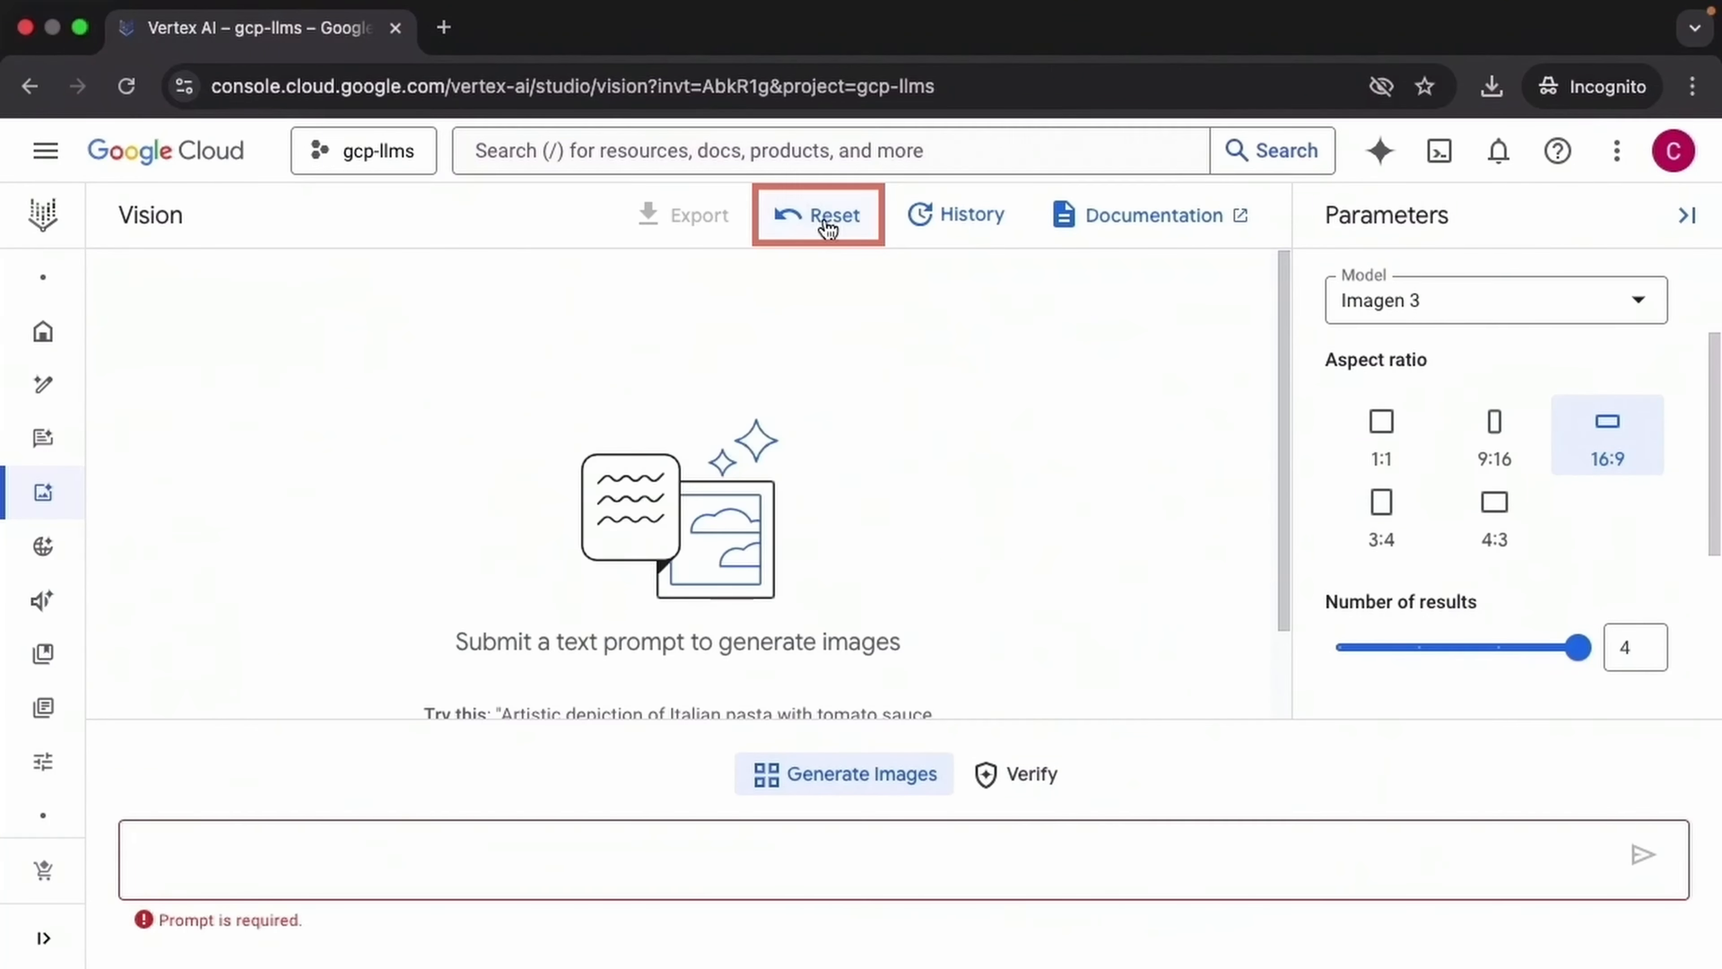
click(956, 224)
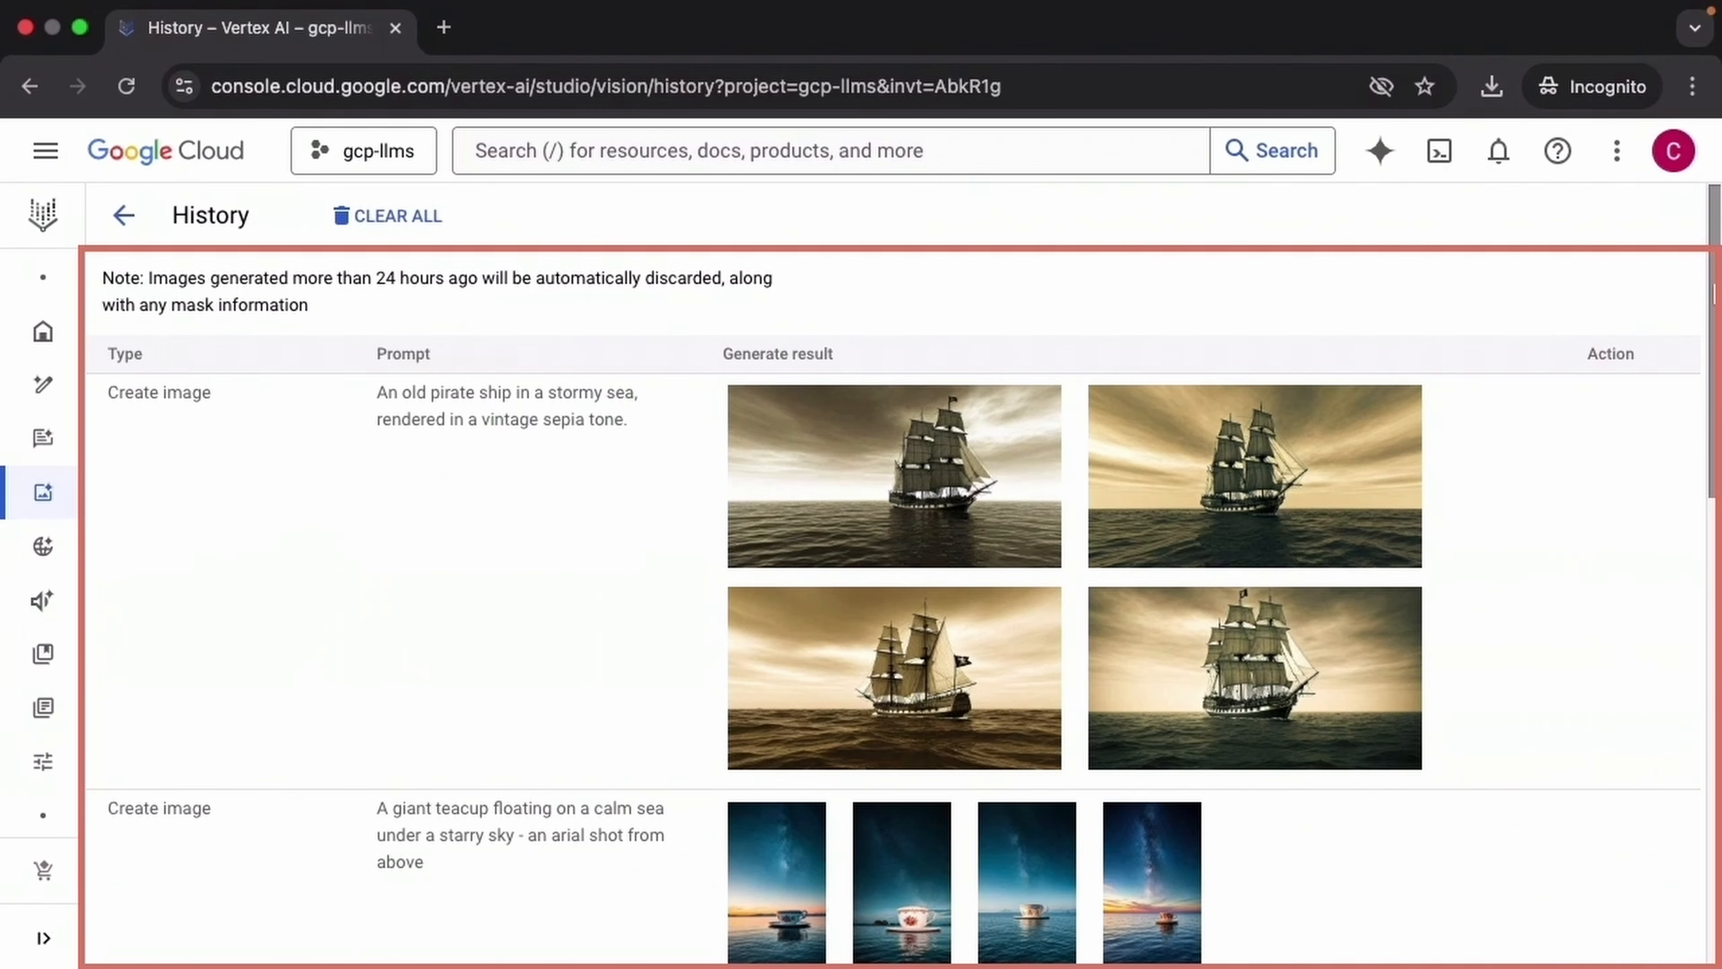
Look through the generated image history, and open the text translation page from the Vertex AI Studio overview.
scroll(1719, 833, down, 15)
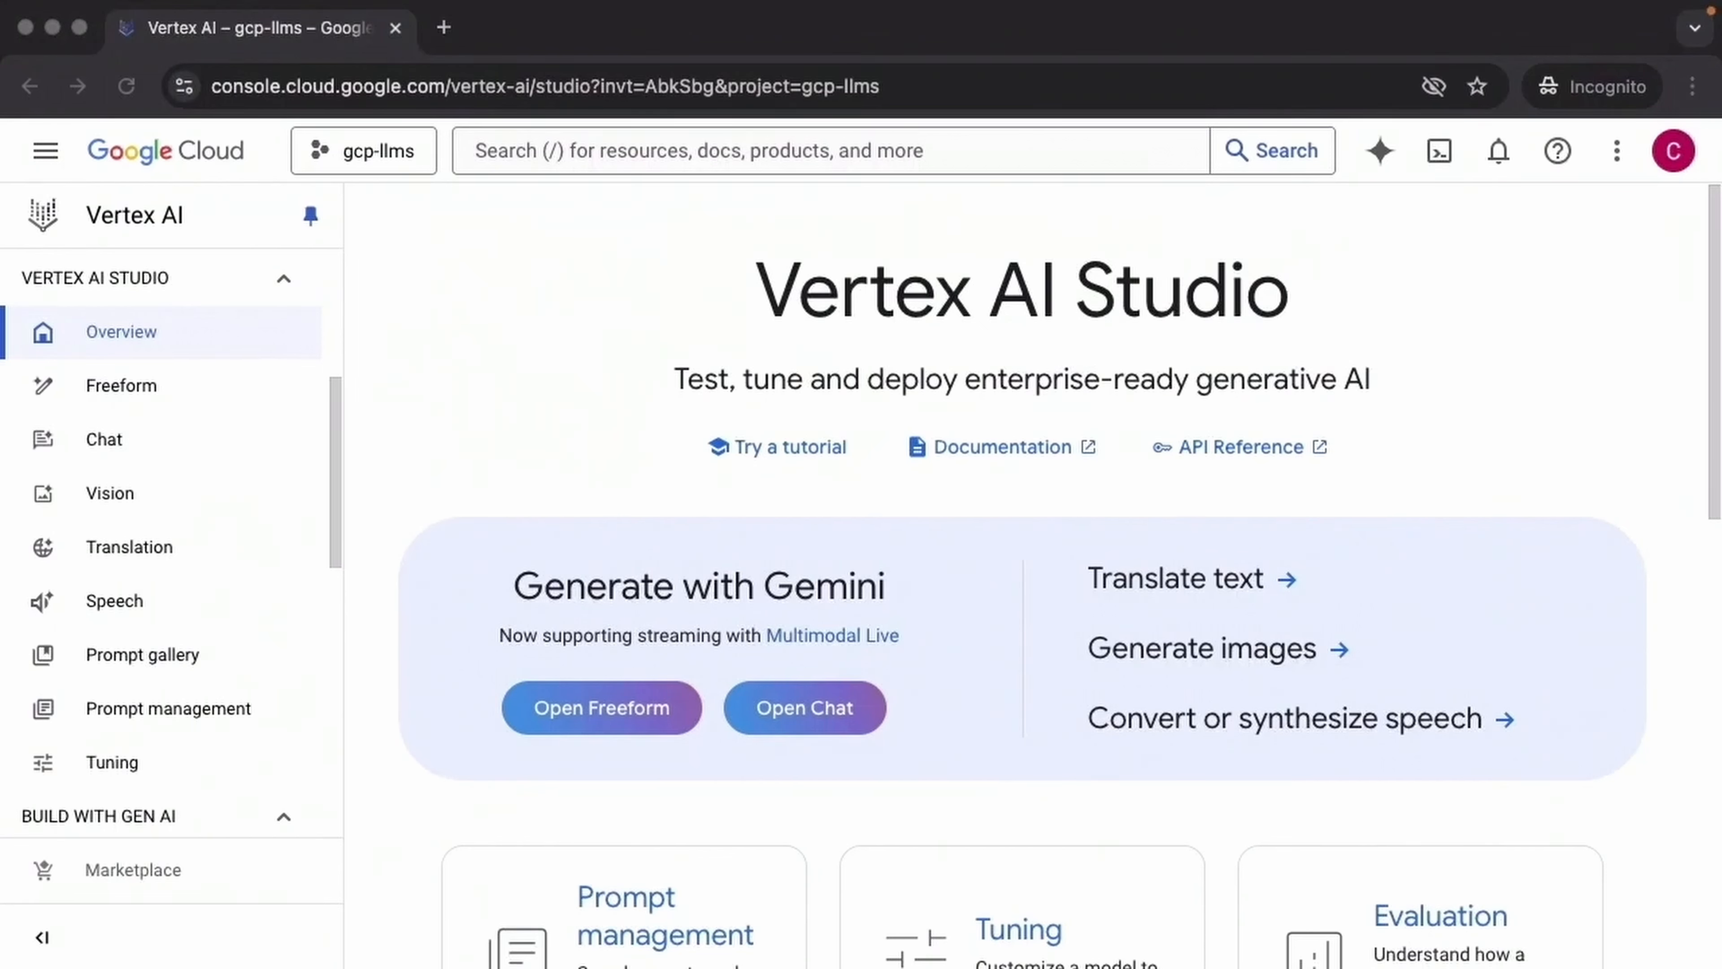
click(1716, 373)
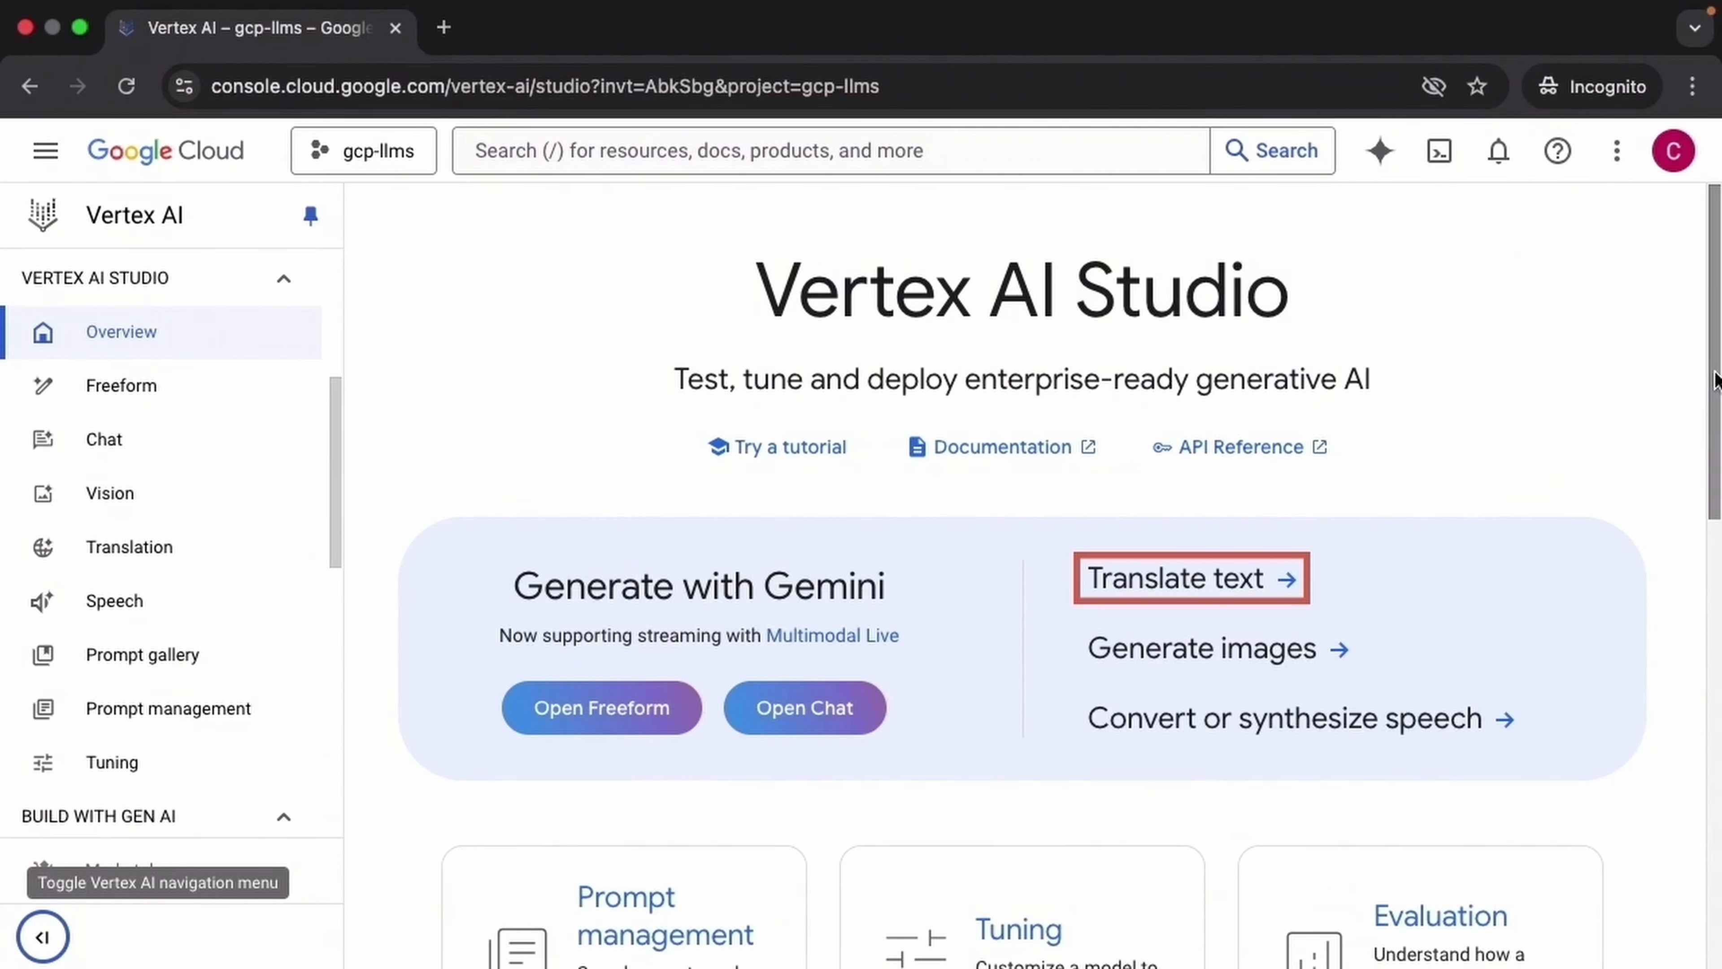
click(1212, 596)
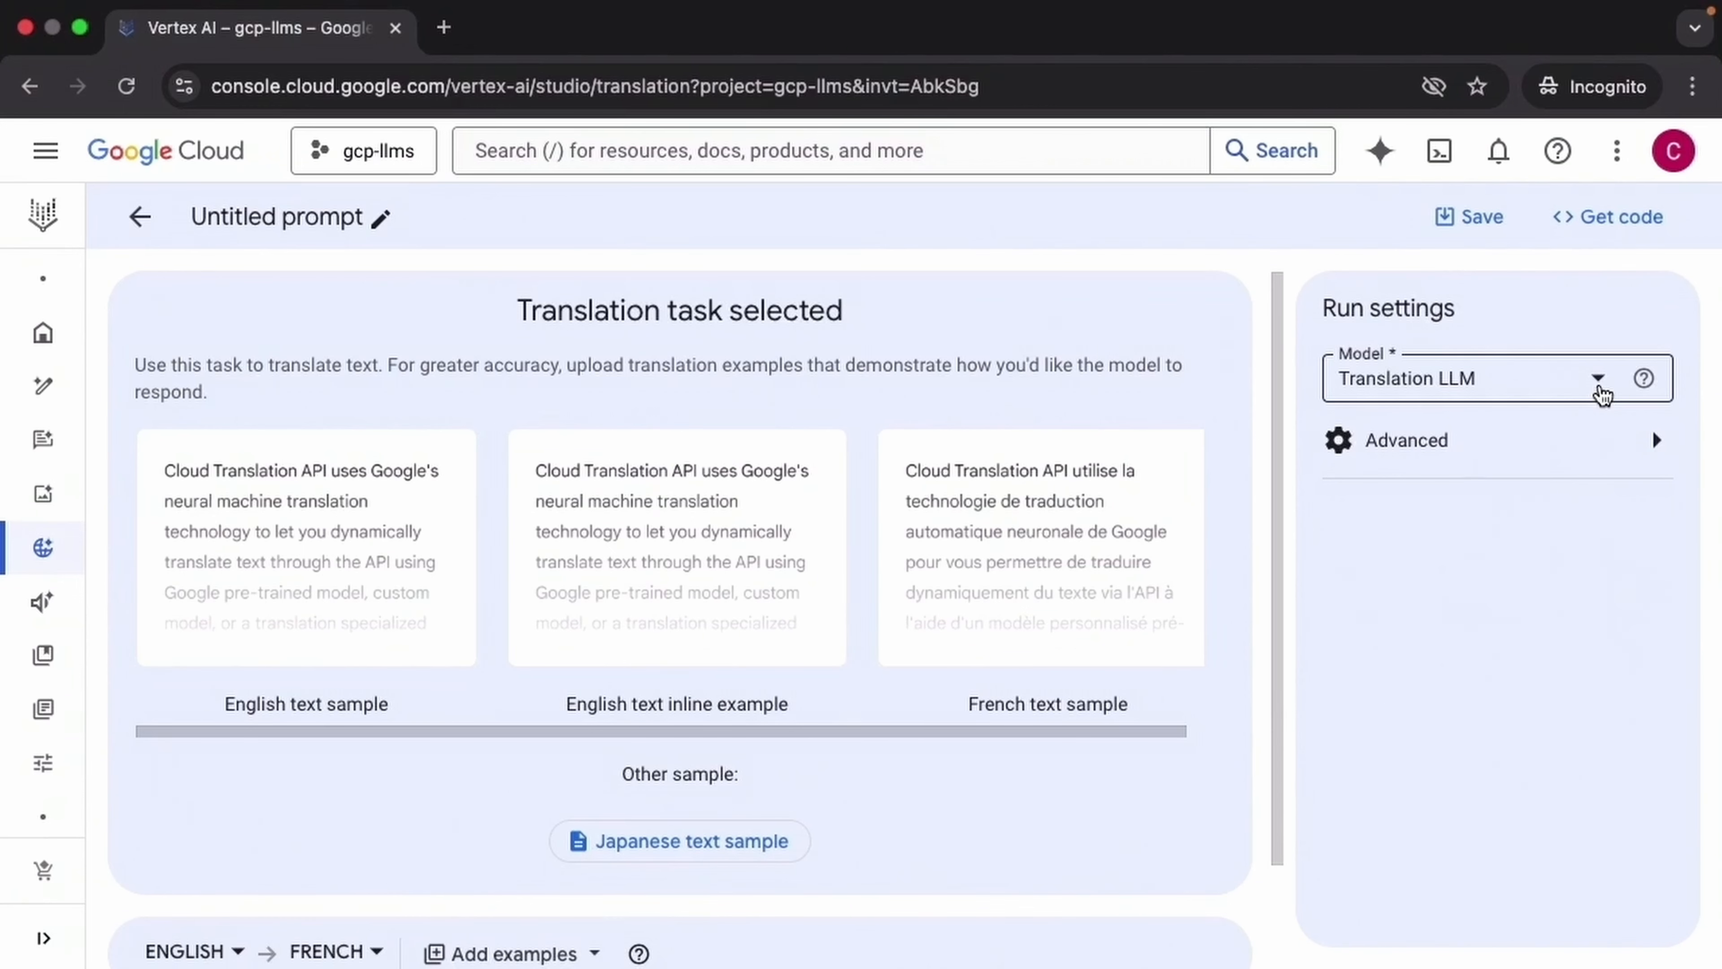
Review the models available for translation and select Translation LLM.
click(1602, 393)
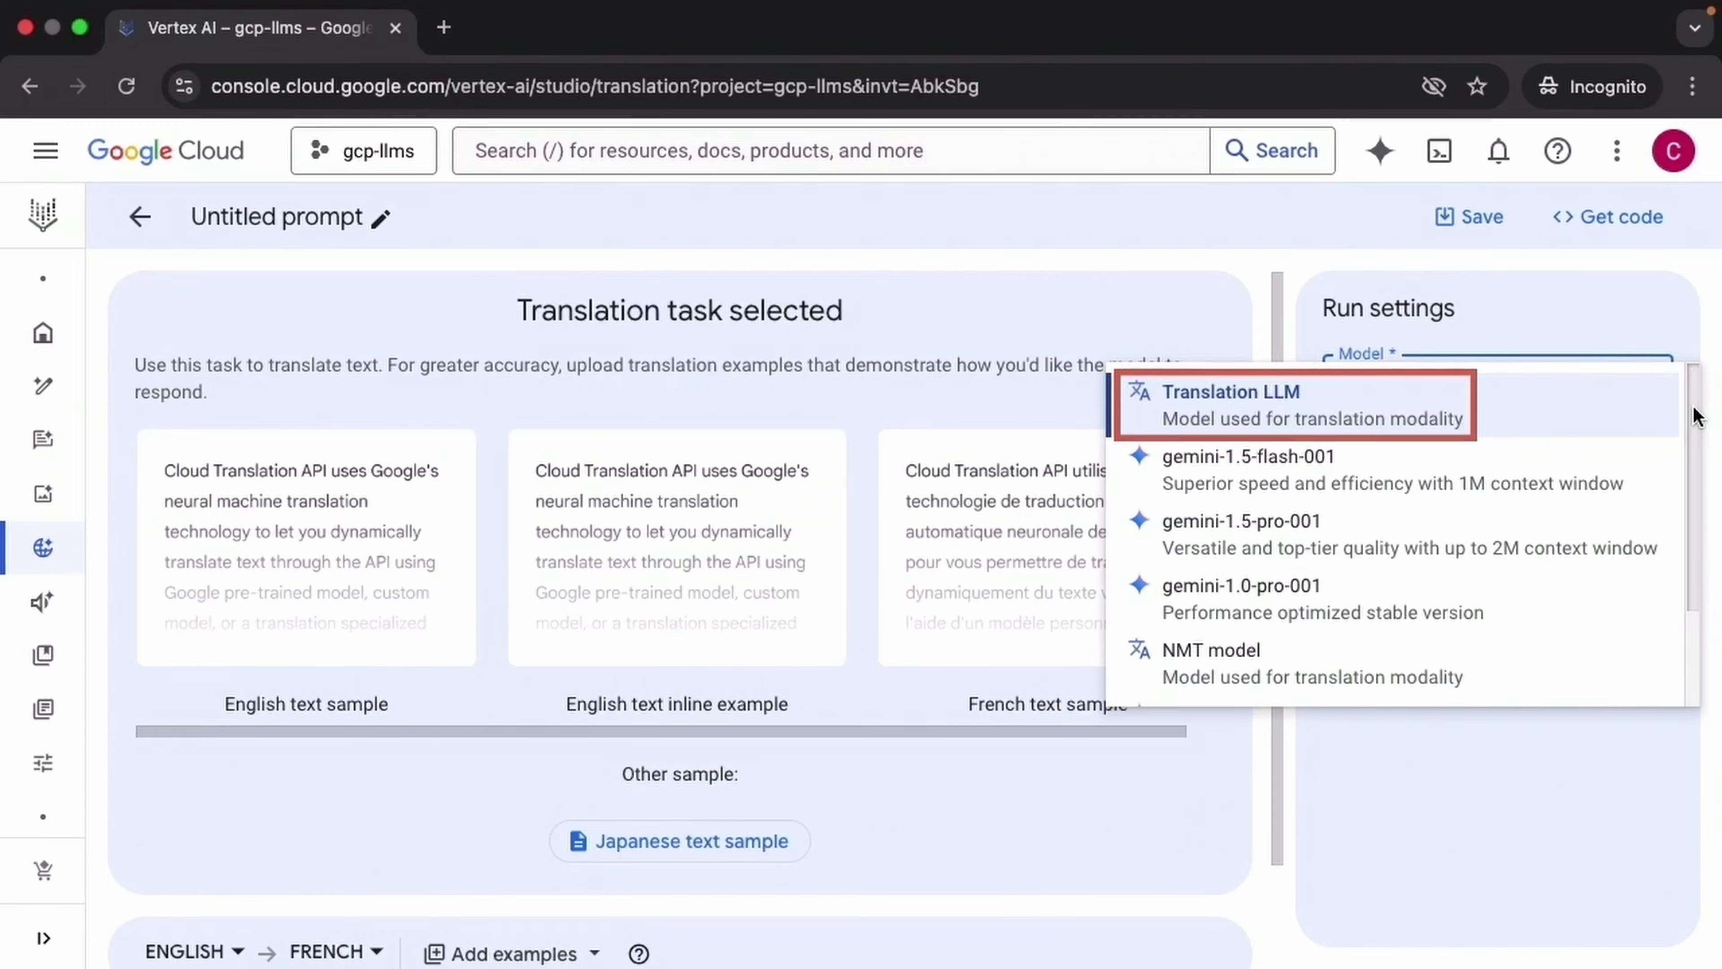
scroll(1695, 441, down, 2)
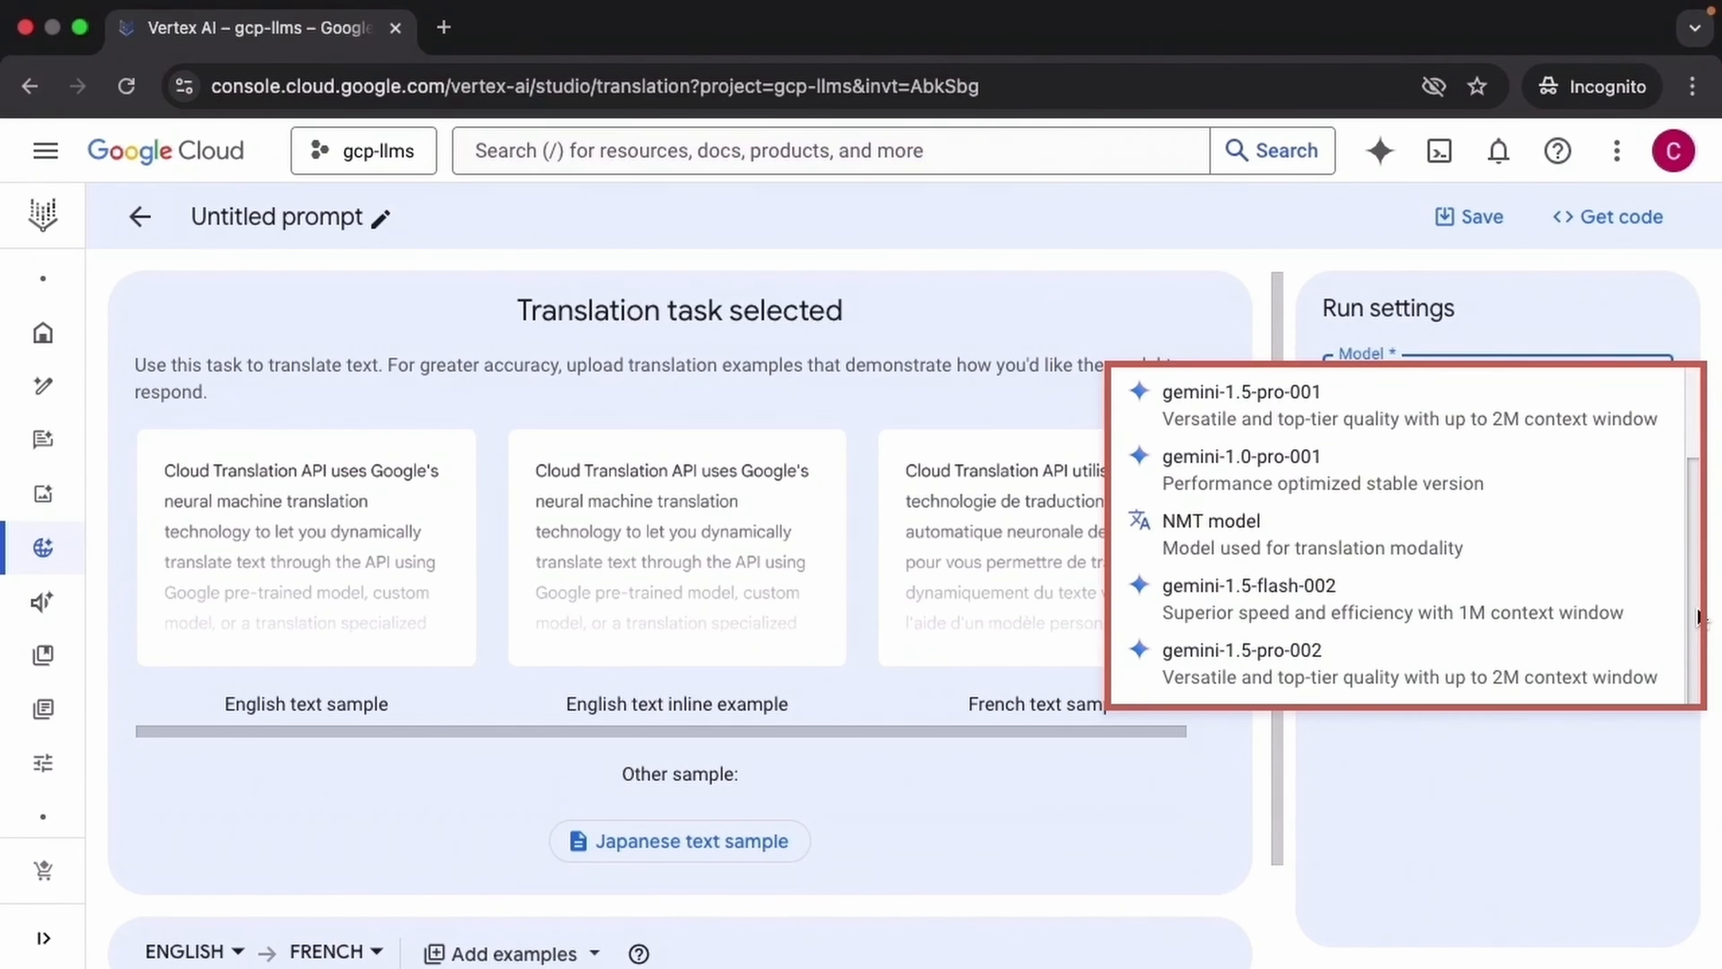
scroll(1698, 617, up, 2)
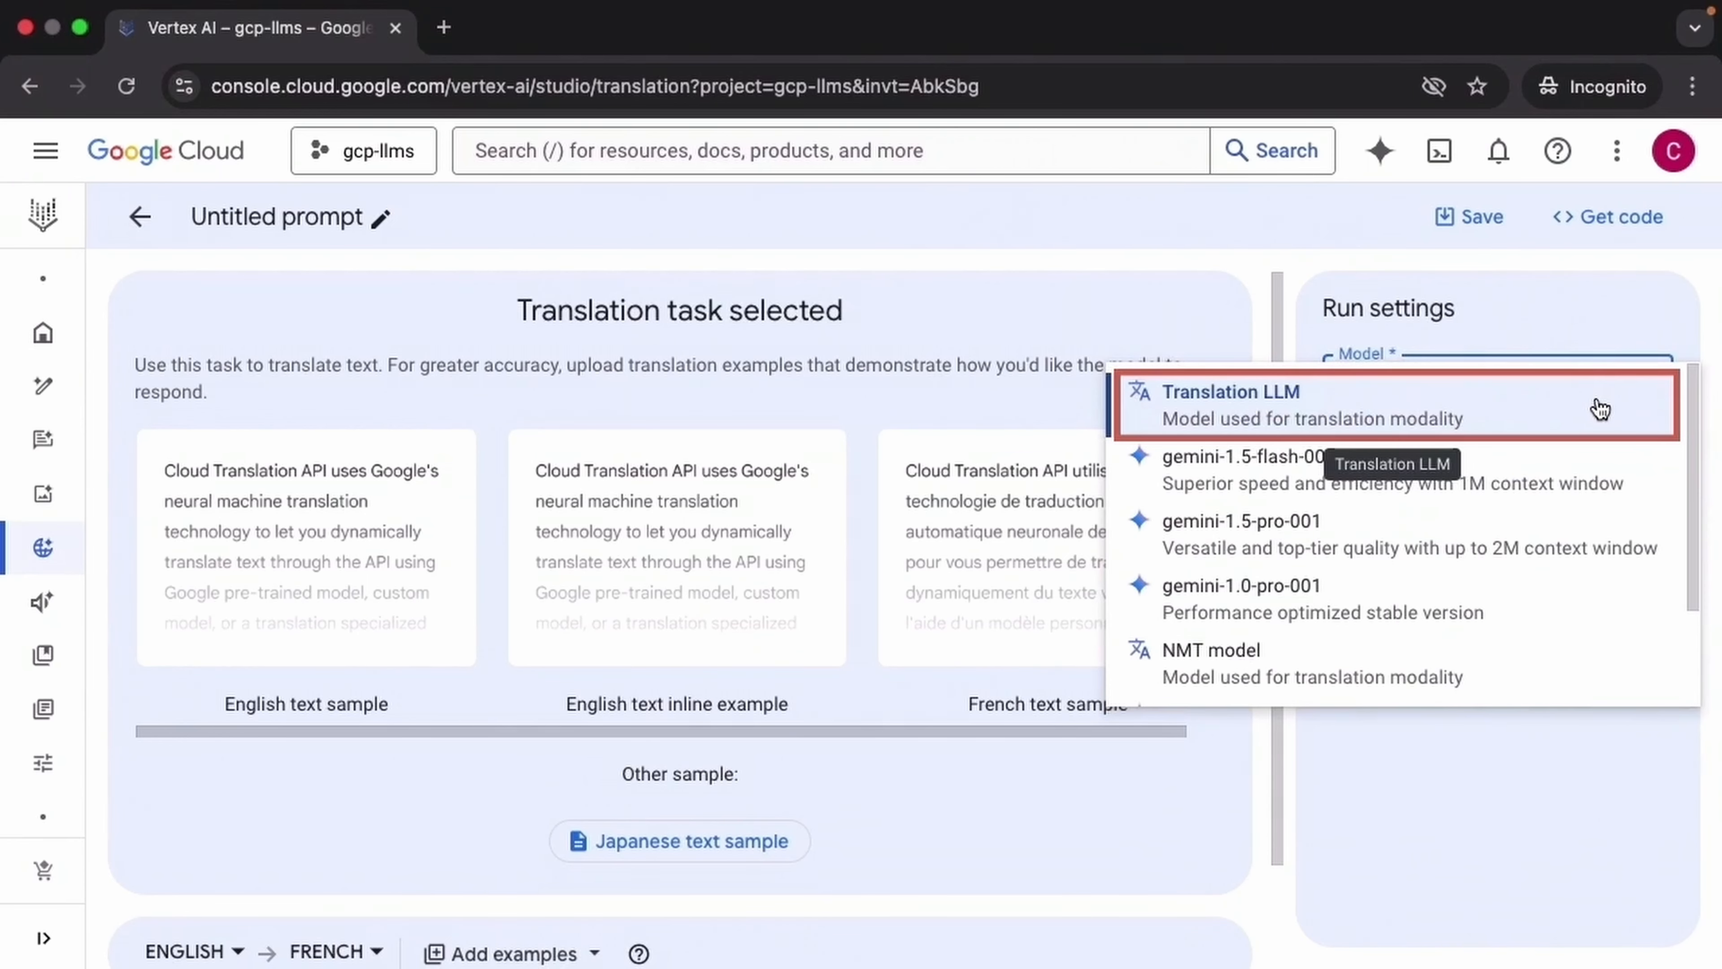
click(1601, 409)
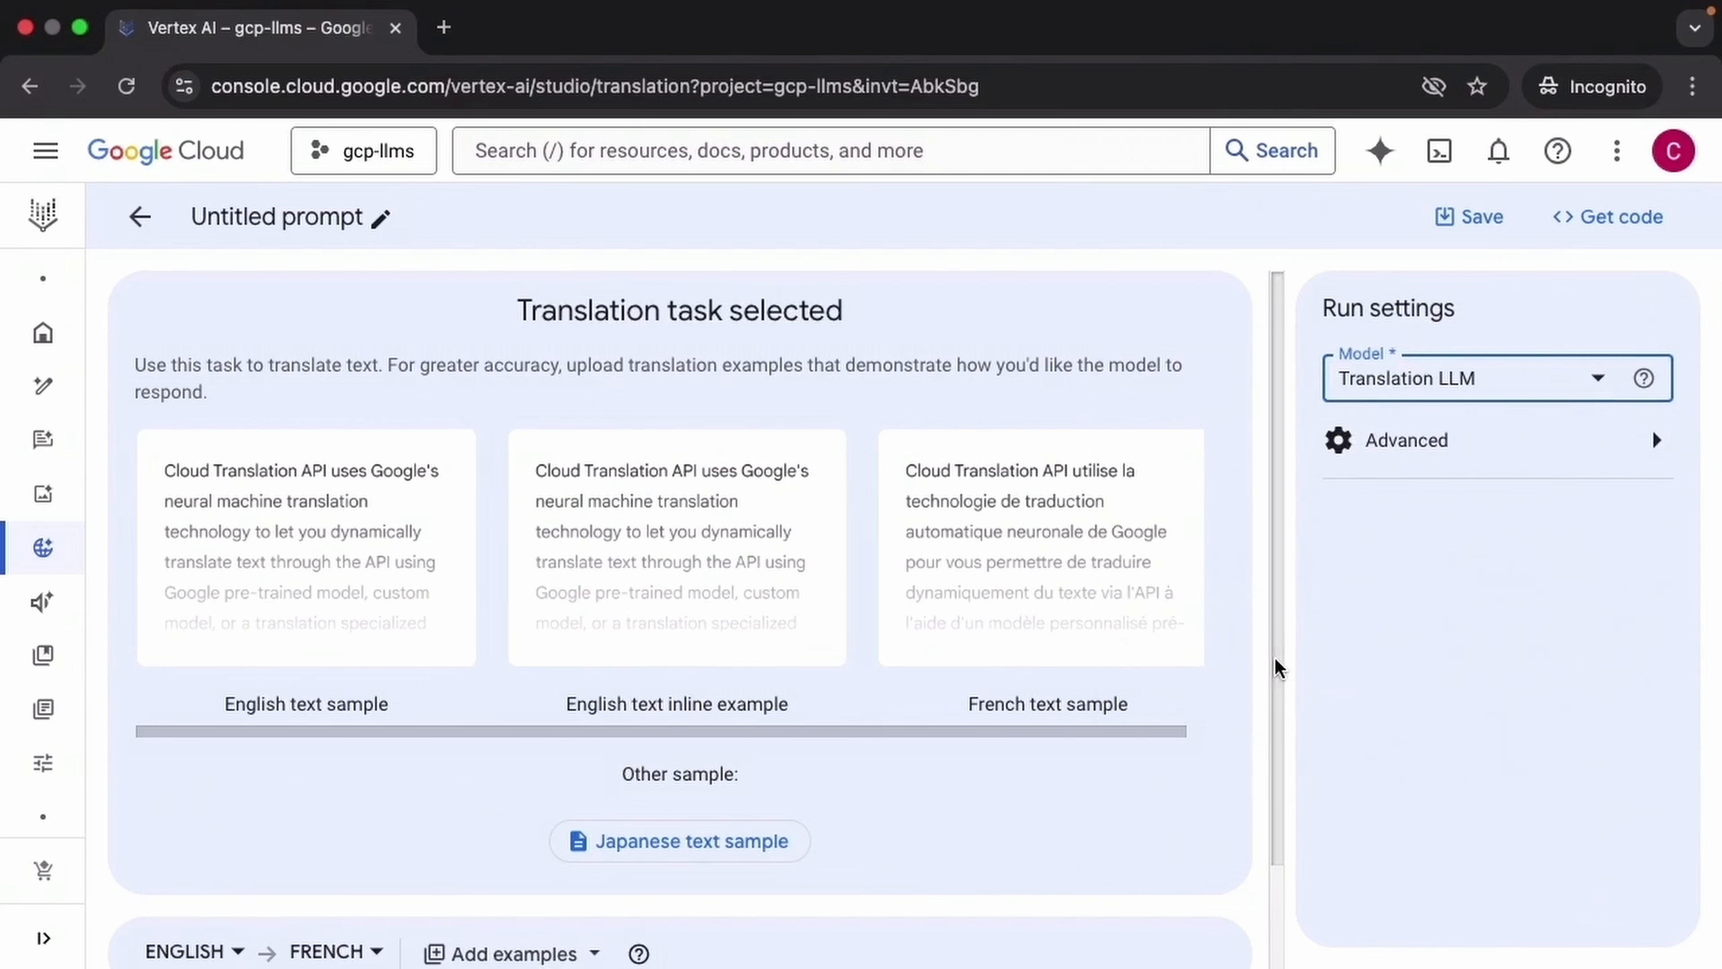
Examine the source and target languages offered for translation, leaving both lists without choosing a different language.
drag(1276, 663, 1276, 821)
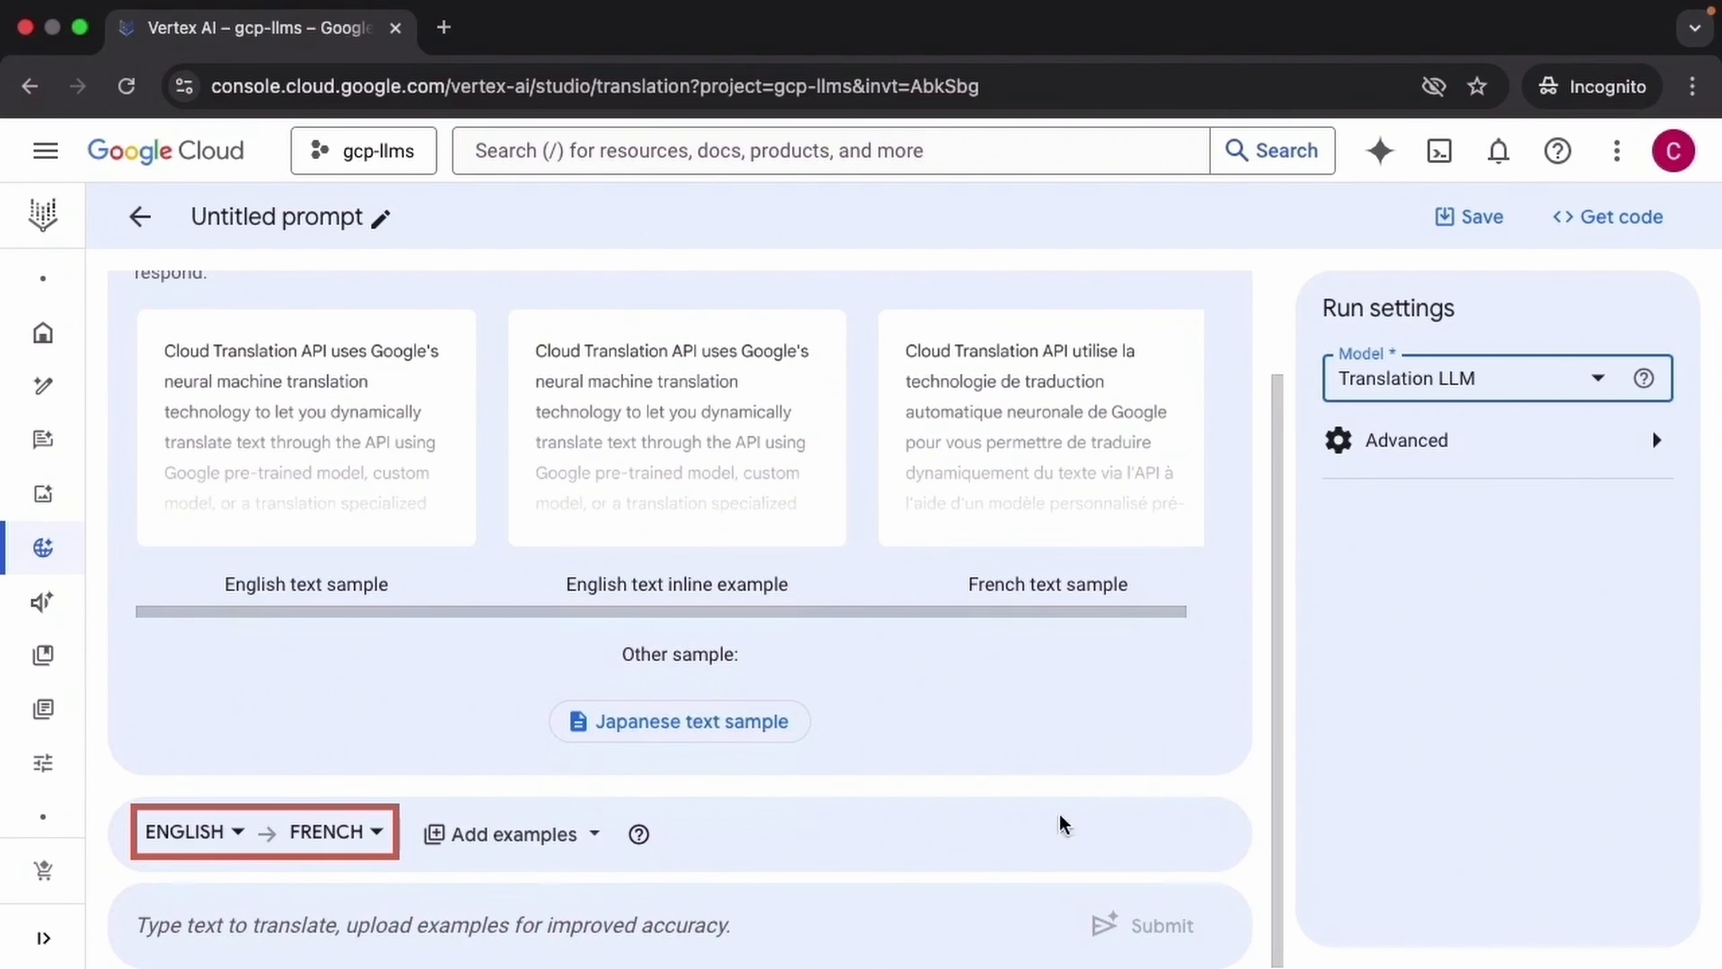
click(238, 833)
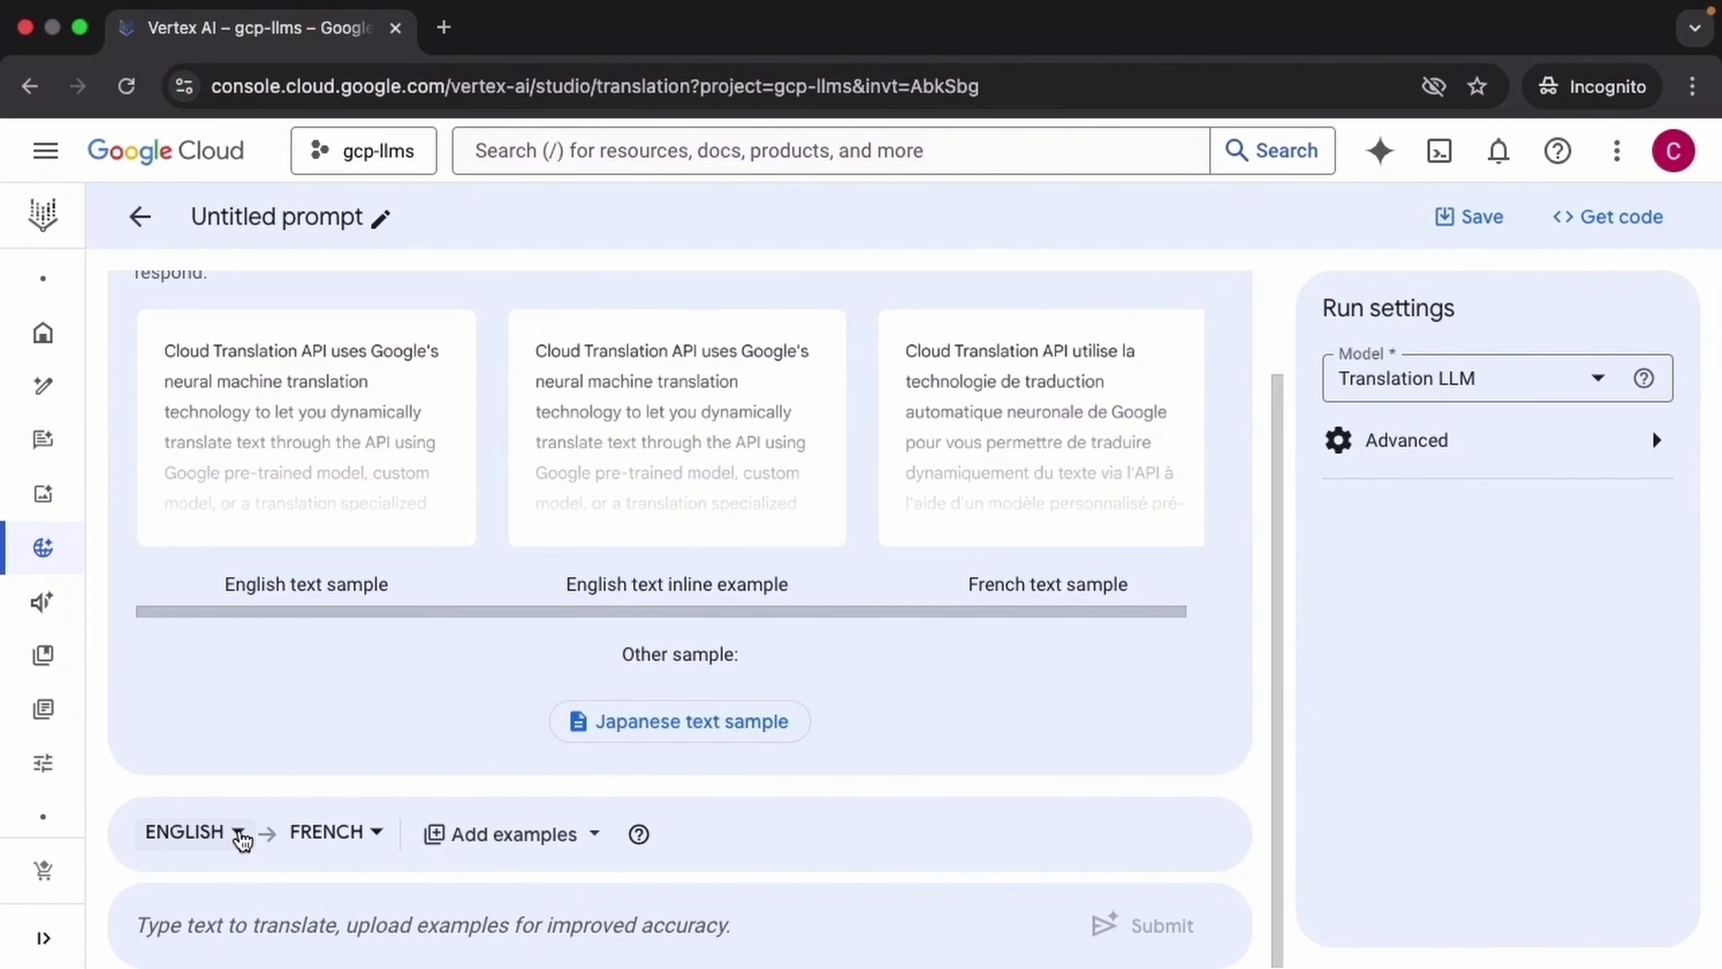
click(238, 832)
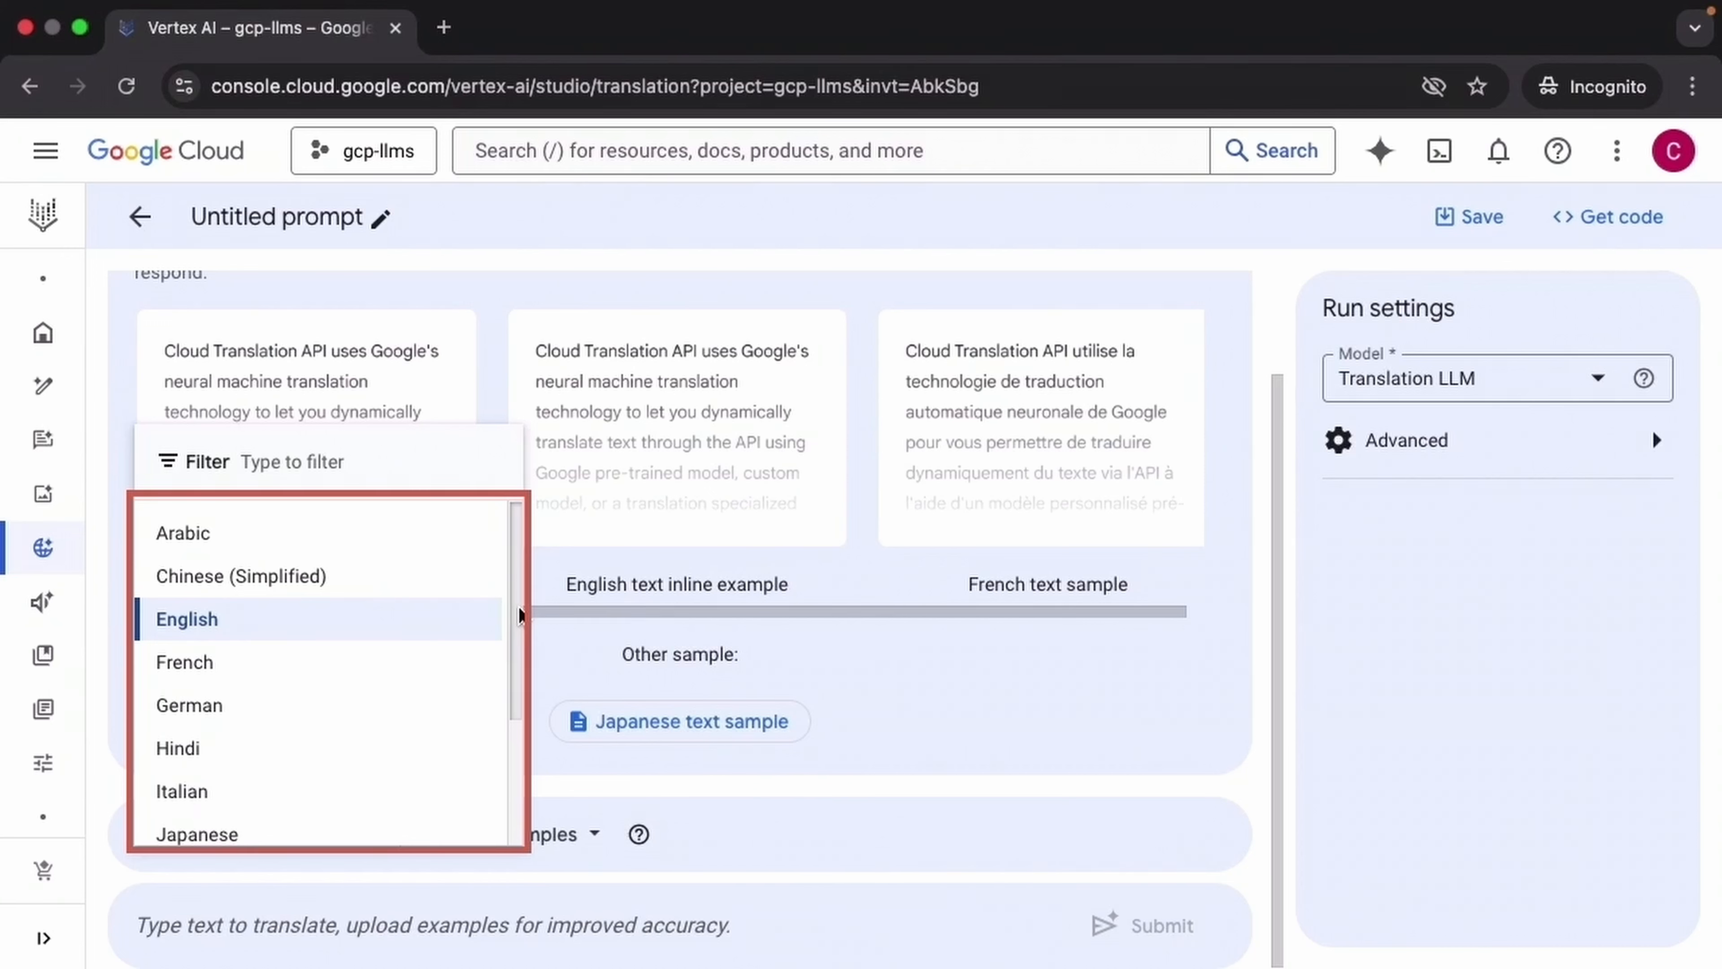
drag(518, 606, 504, 830)
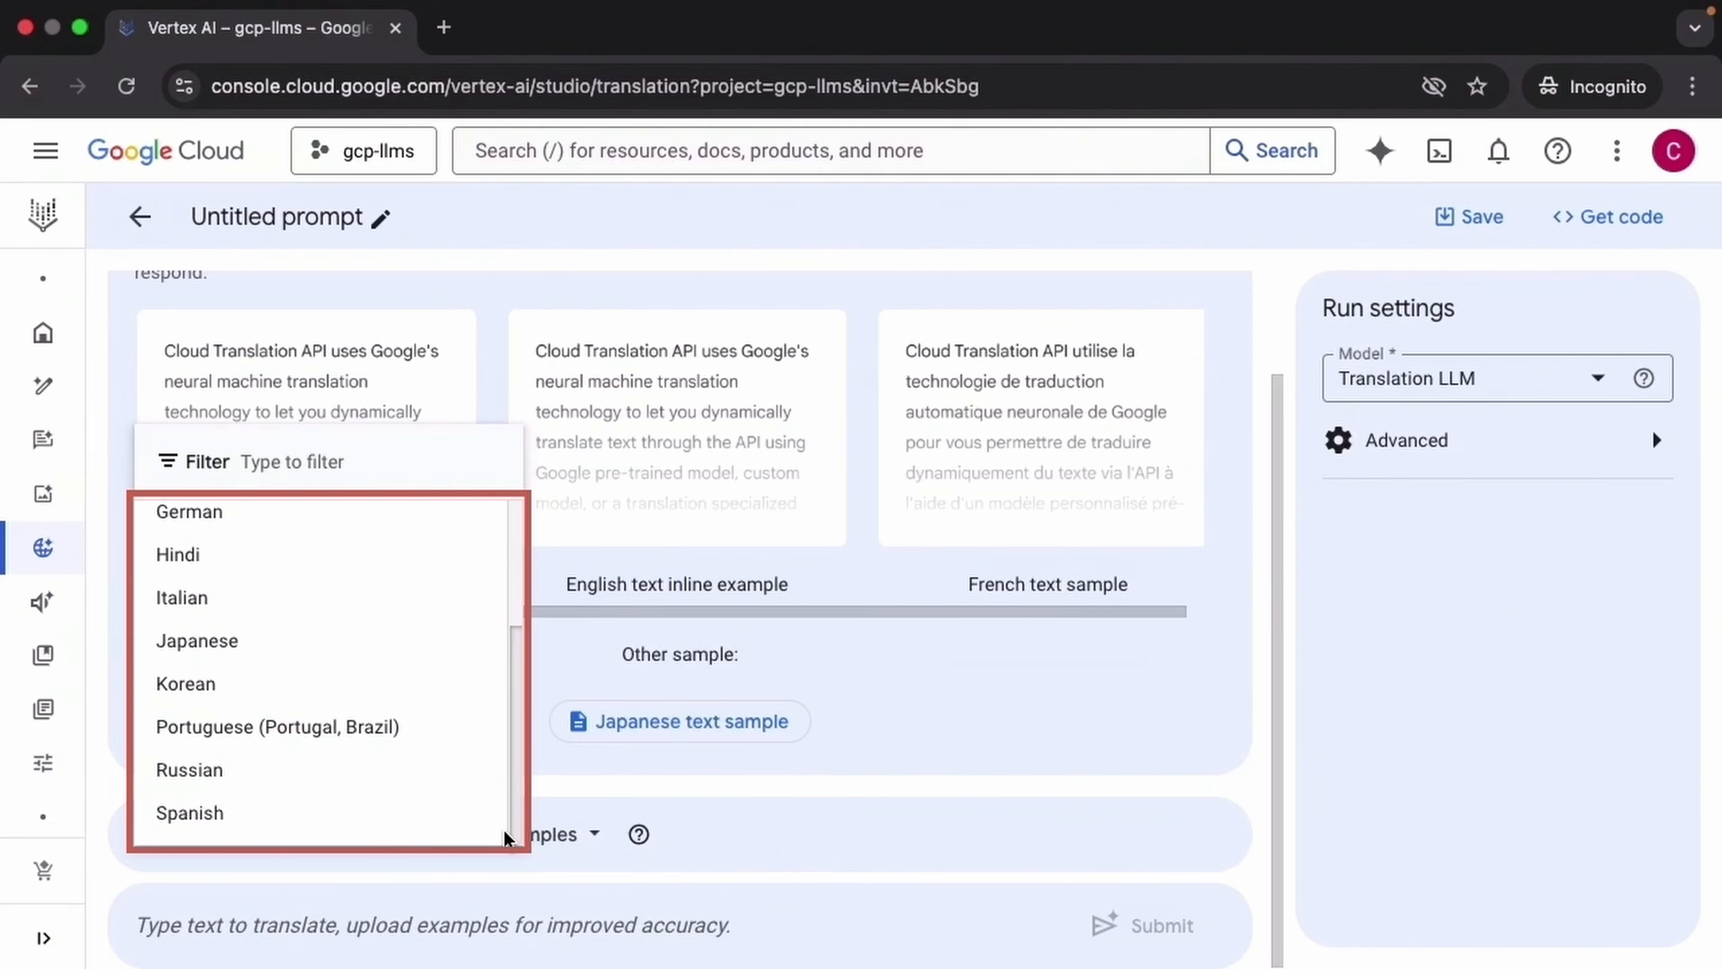
drag(504, 830, 534, 564)
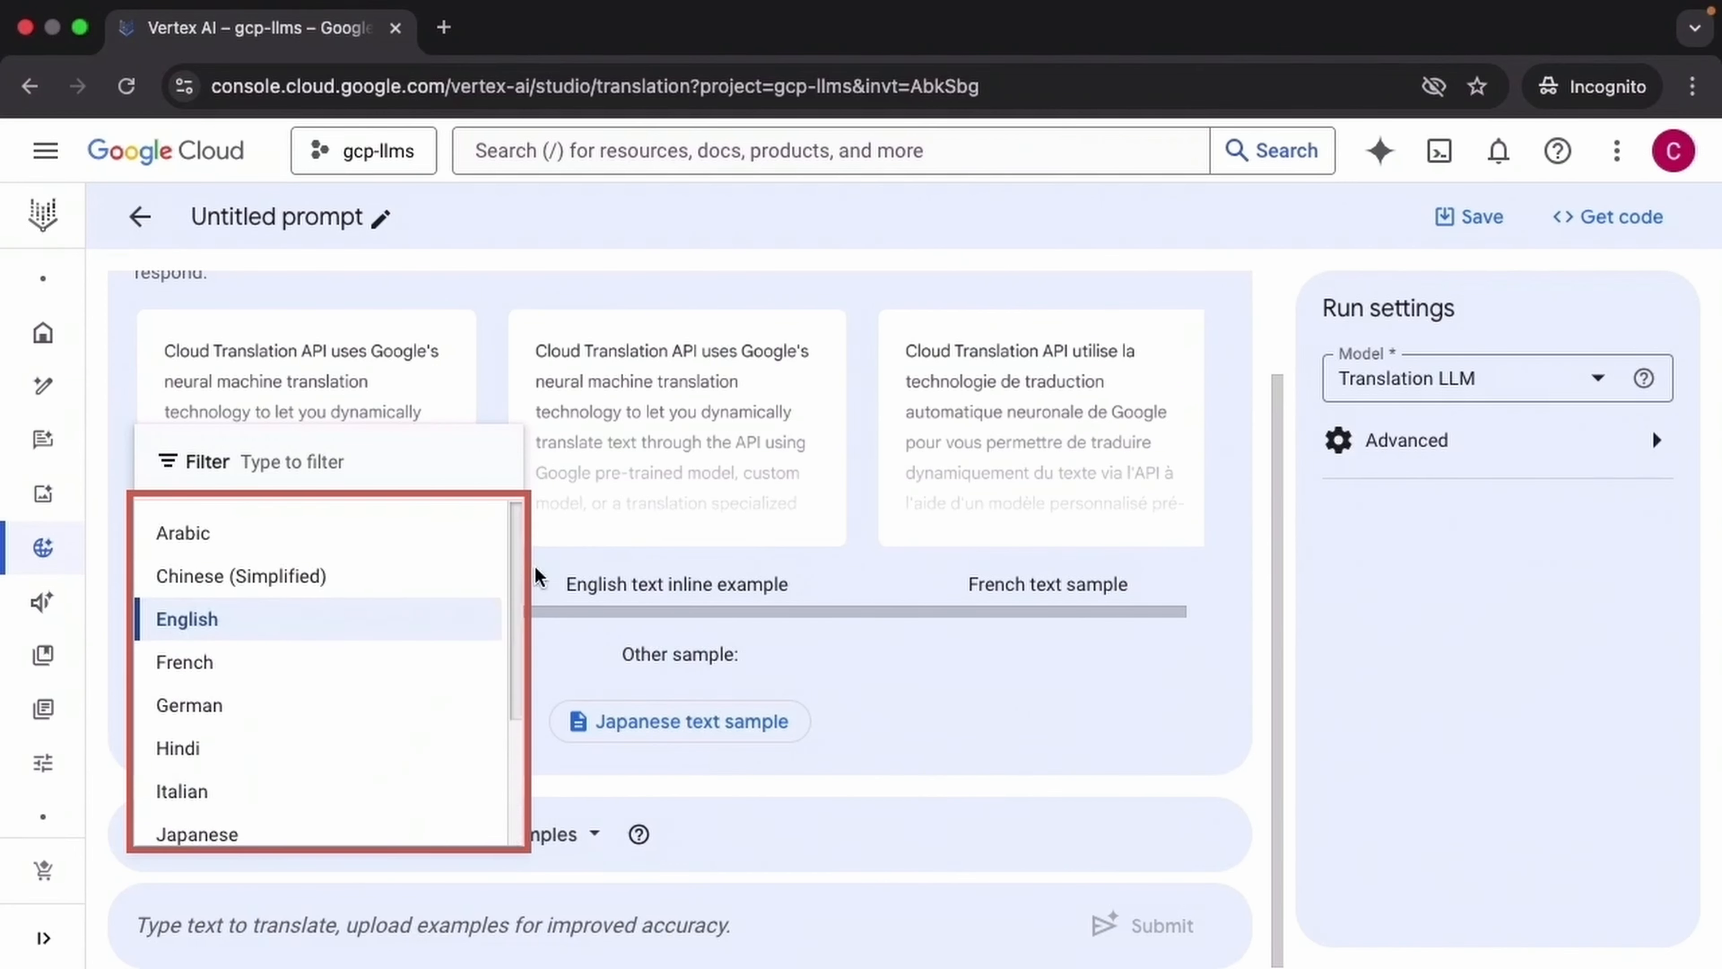
click(302, 868)
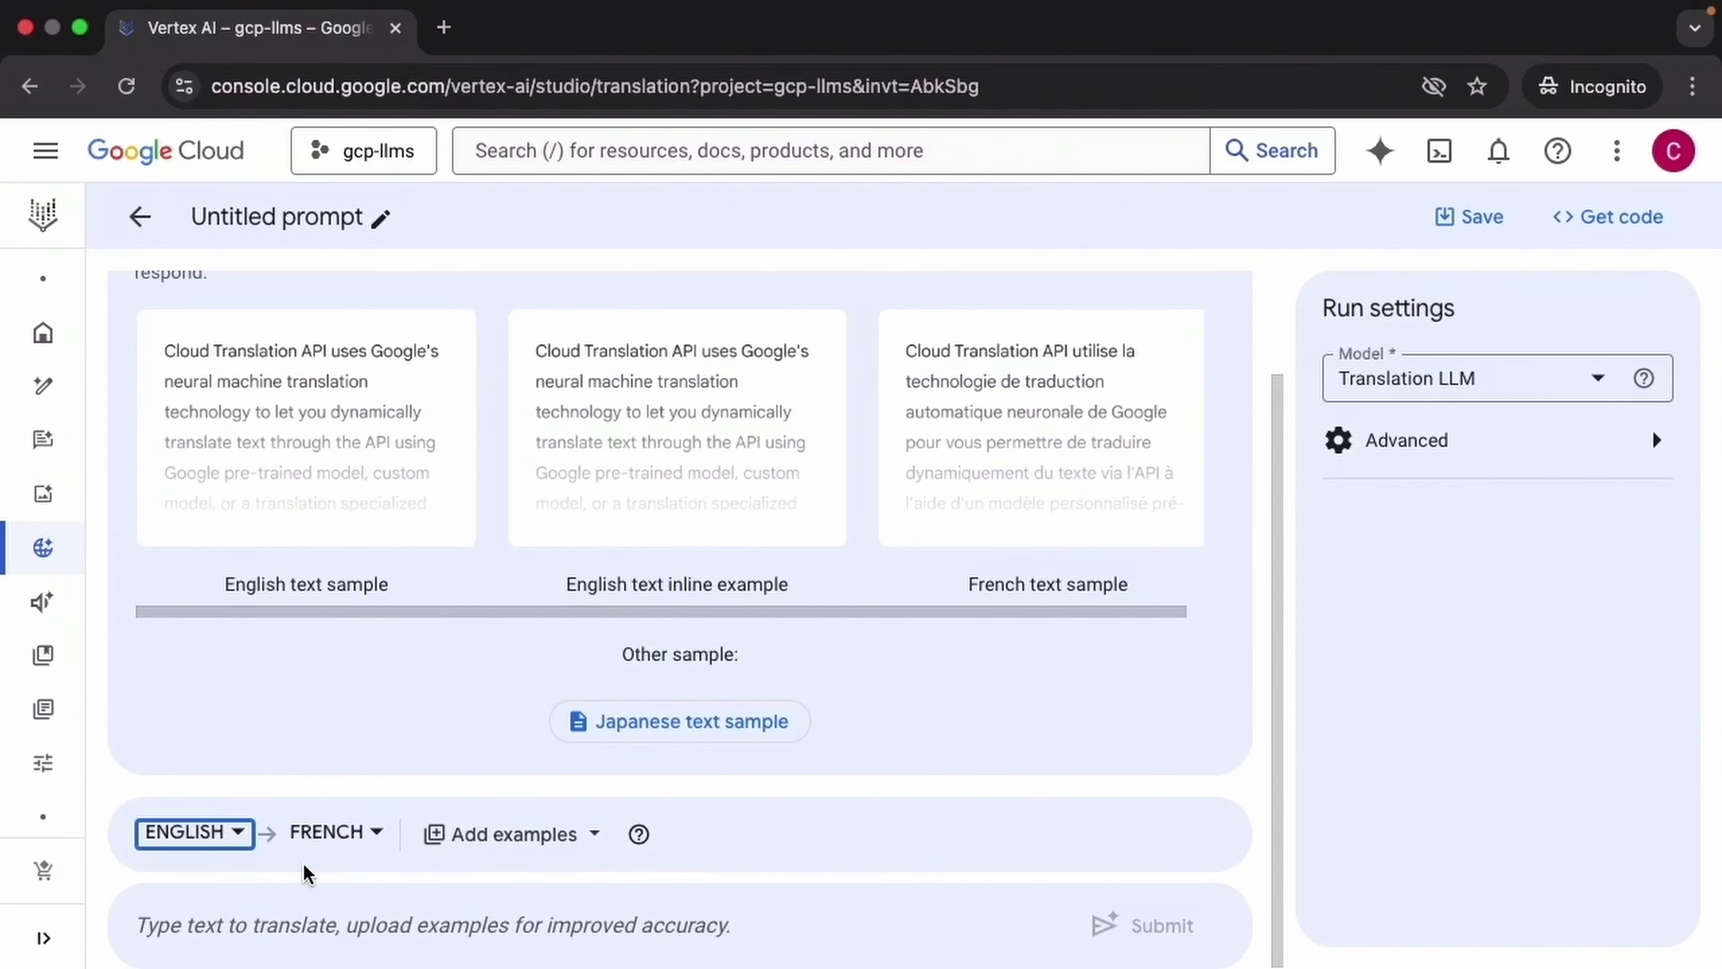
click(377, 834)
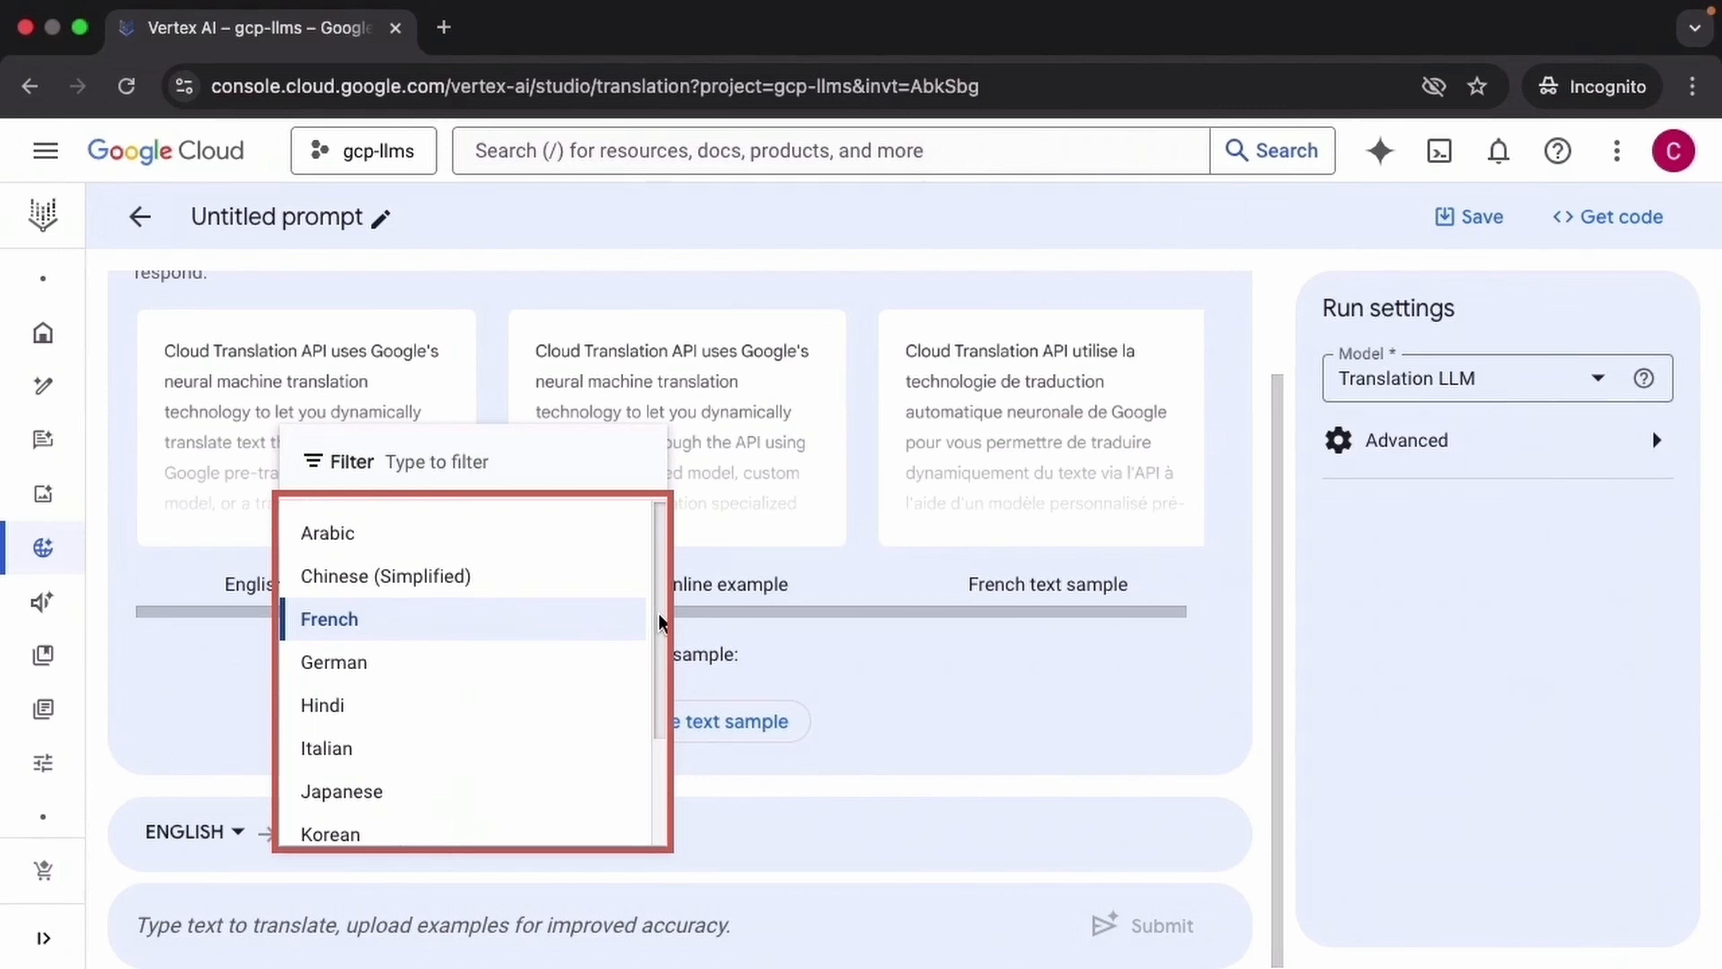
drag(658, 620, 639, 757)
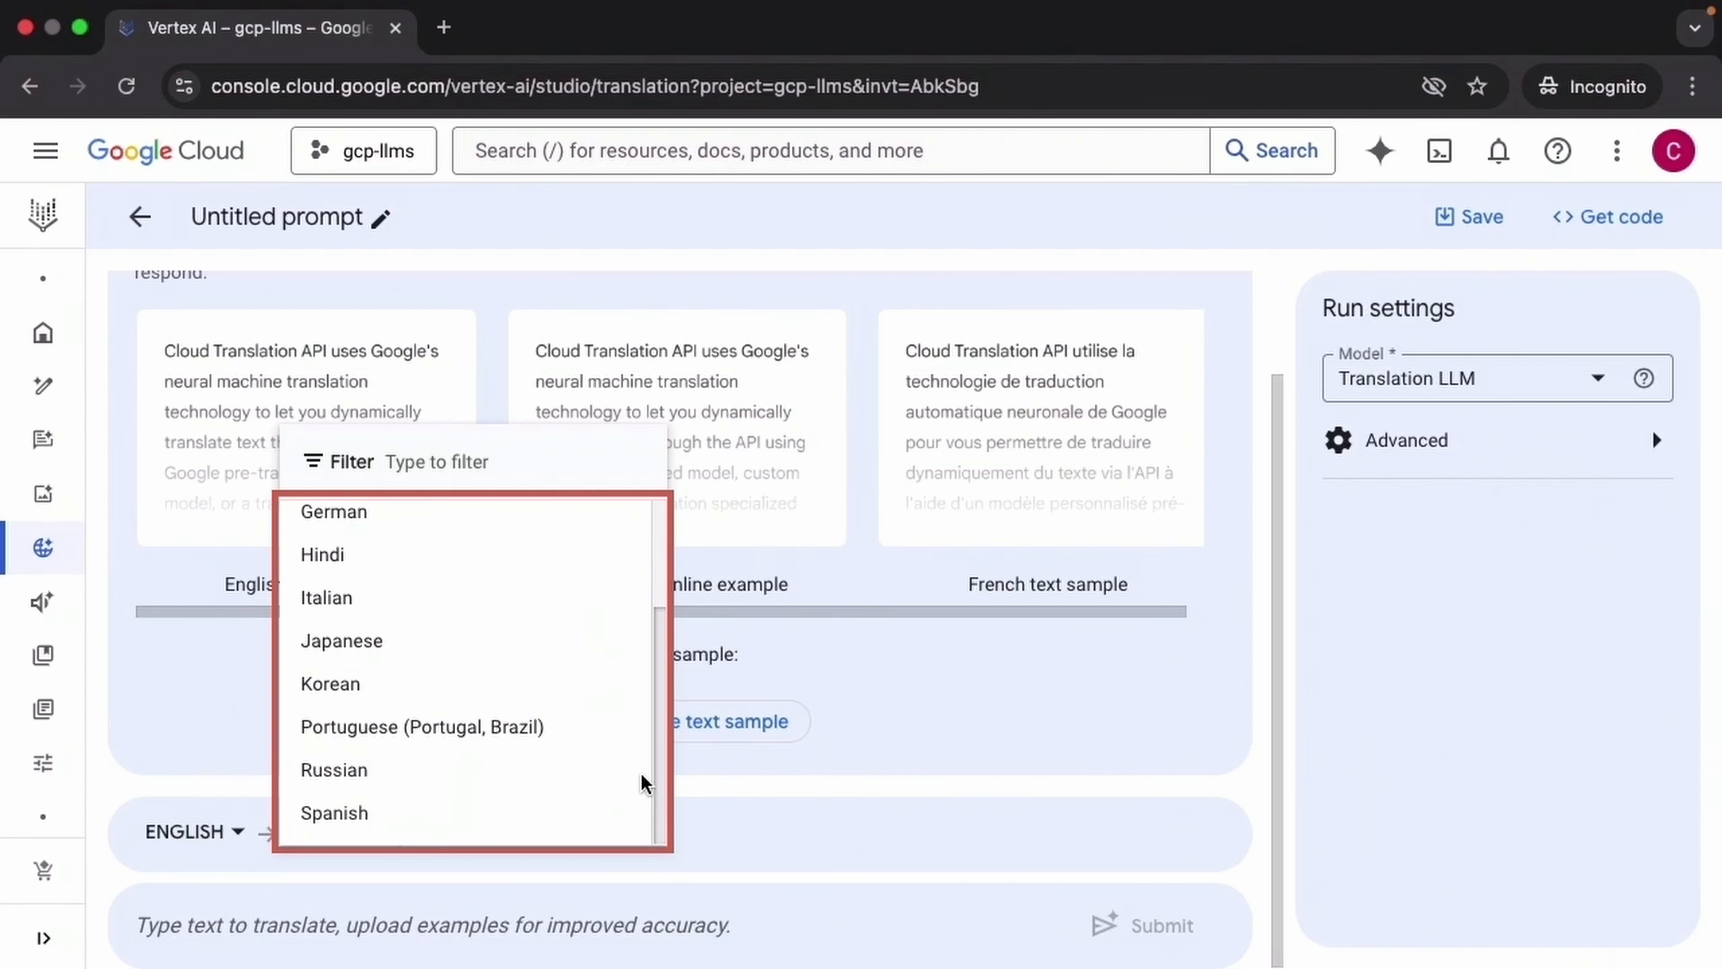
click(338, 869)
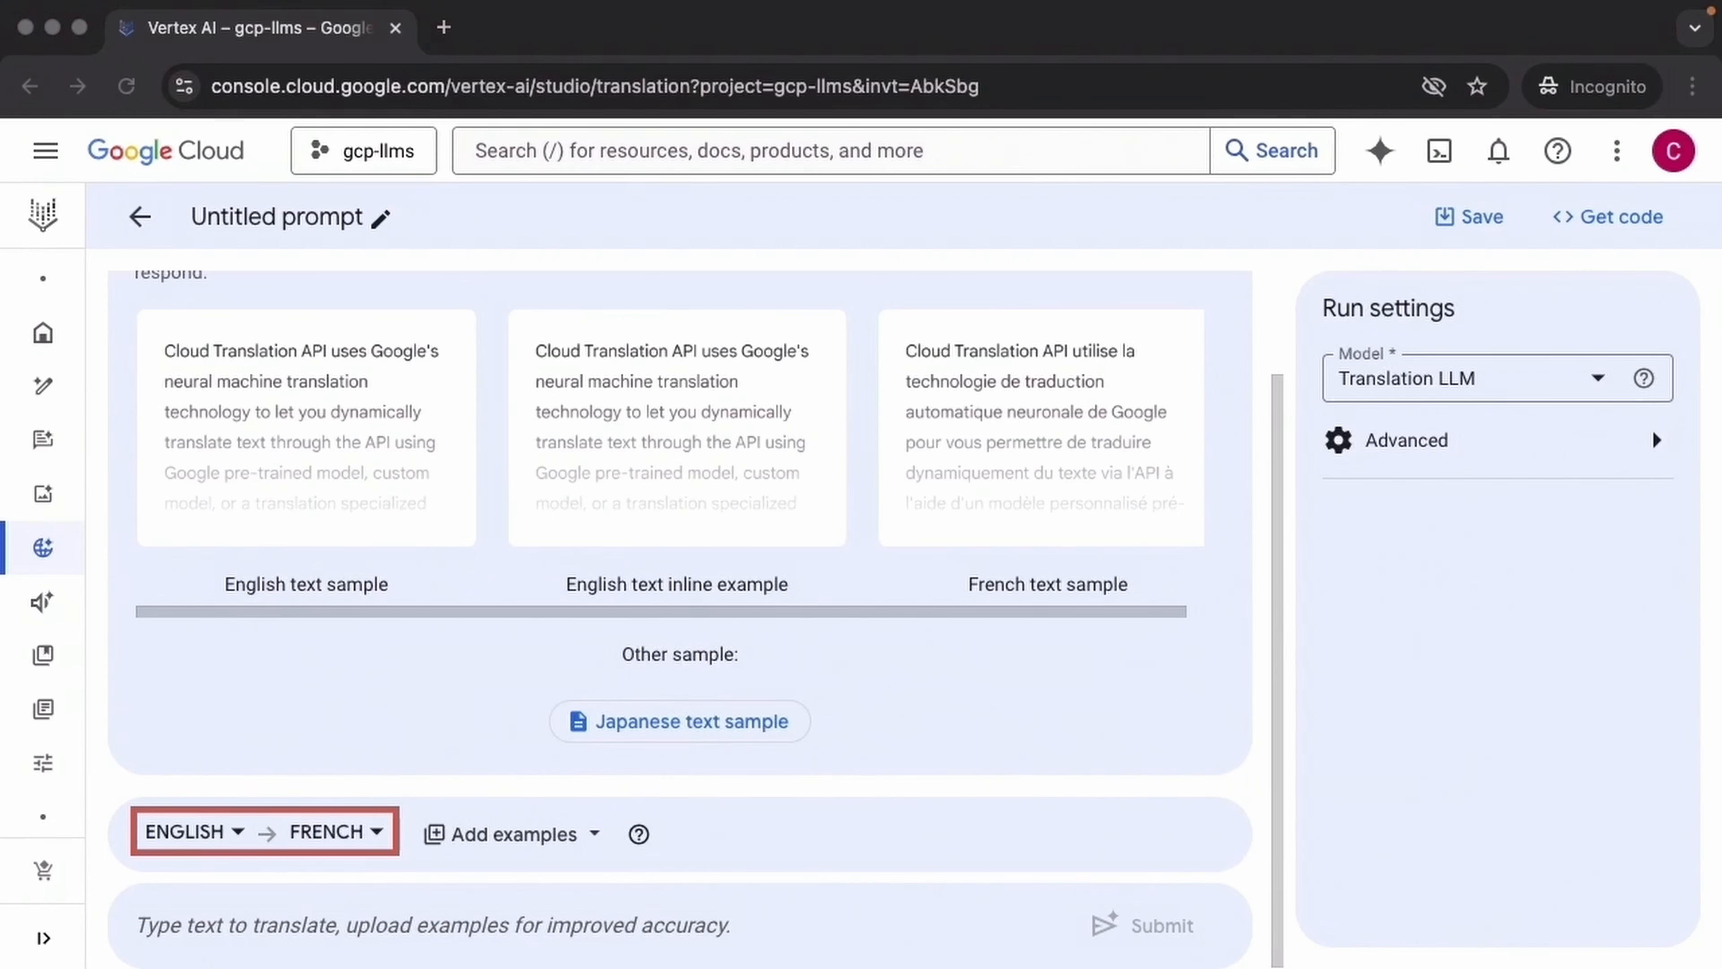
Translate "I am very much in a hurry, how long before we get to our destination?" from English to French.
click(538, 924)
text(I am very much in a hurry, how long before we get to our destination?)
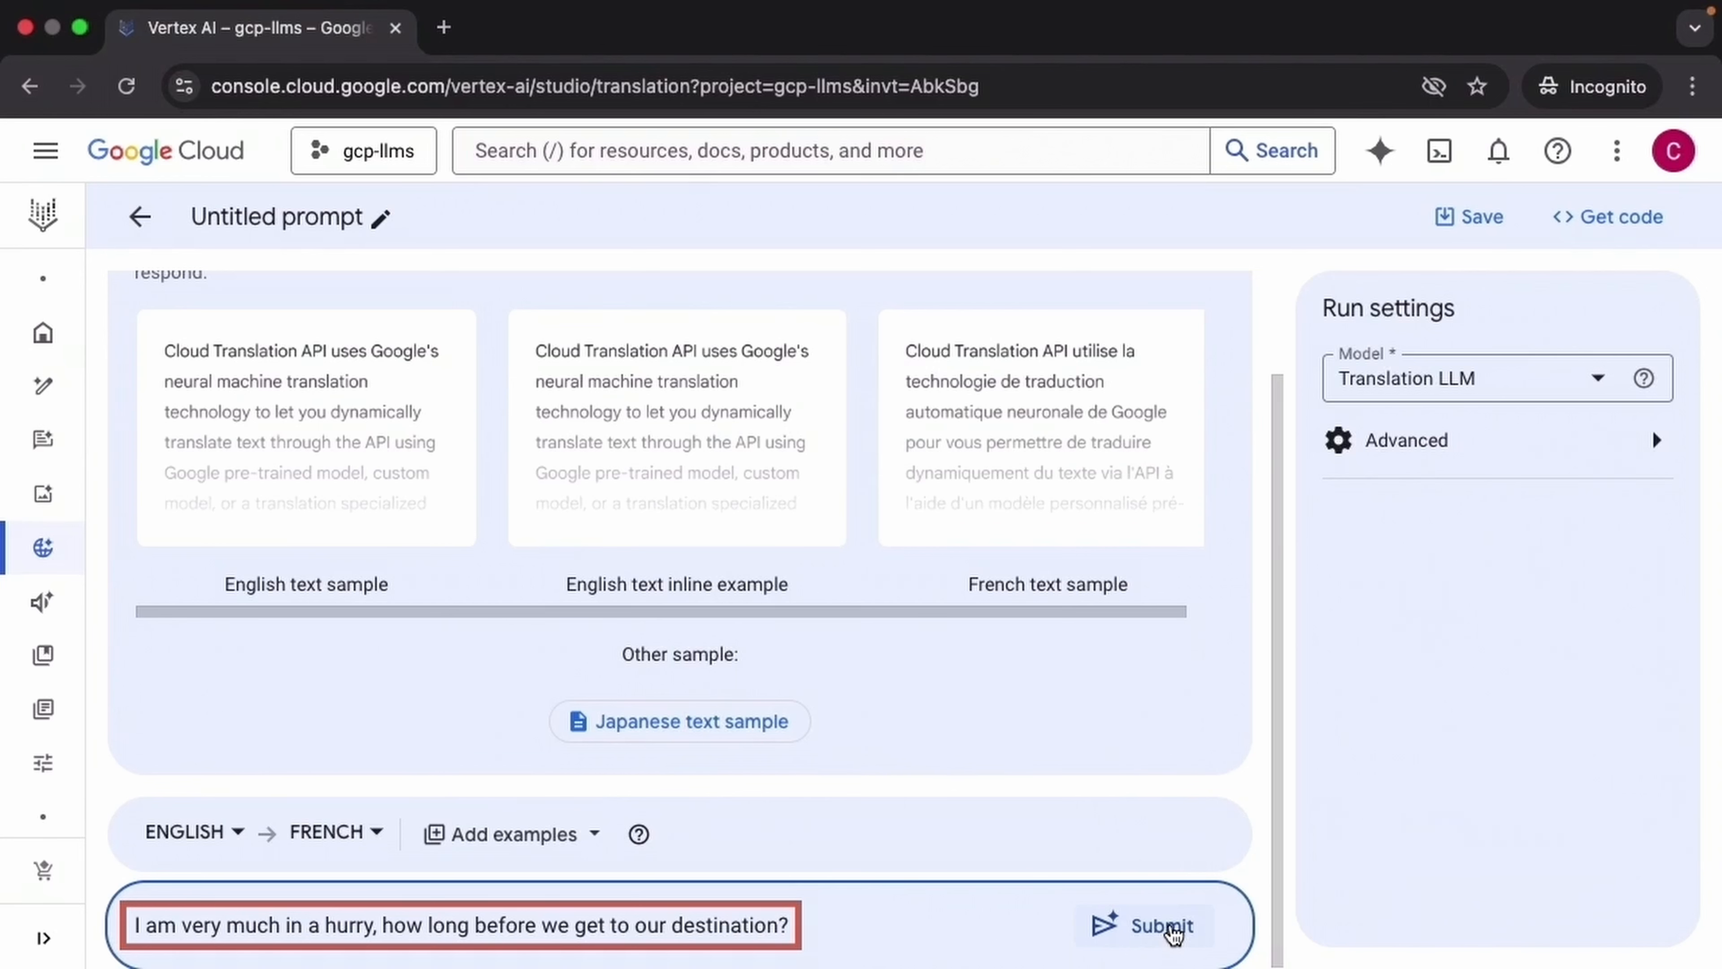
click(1162, 926)
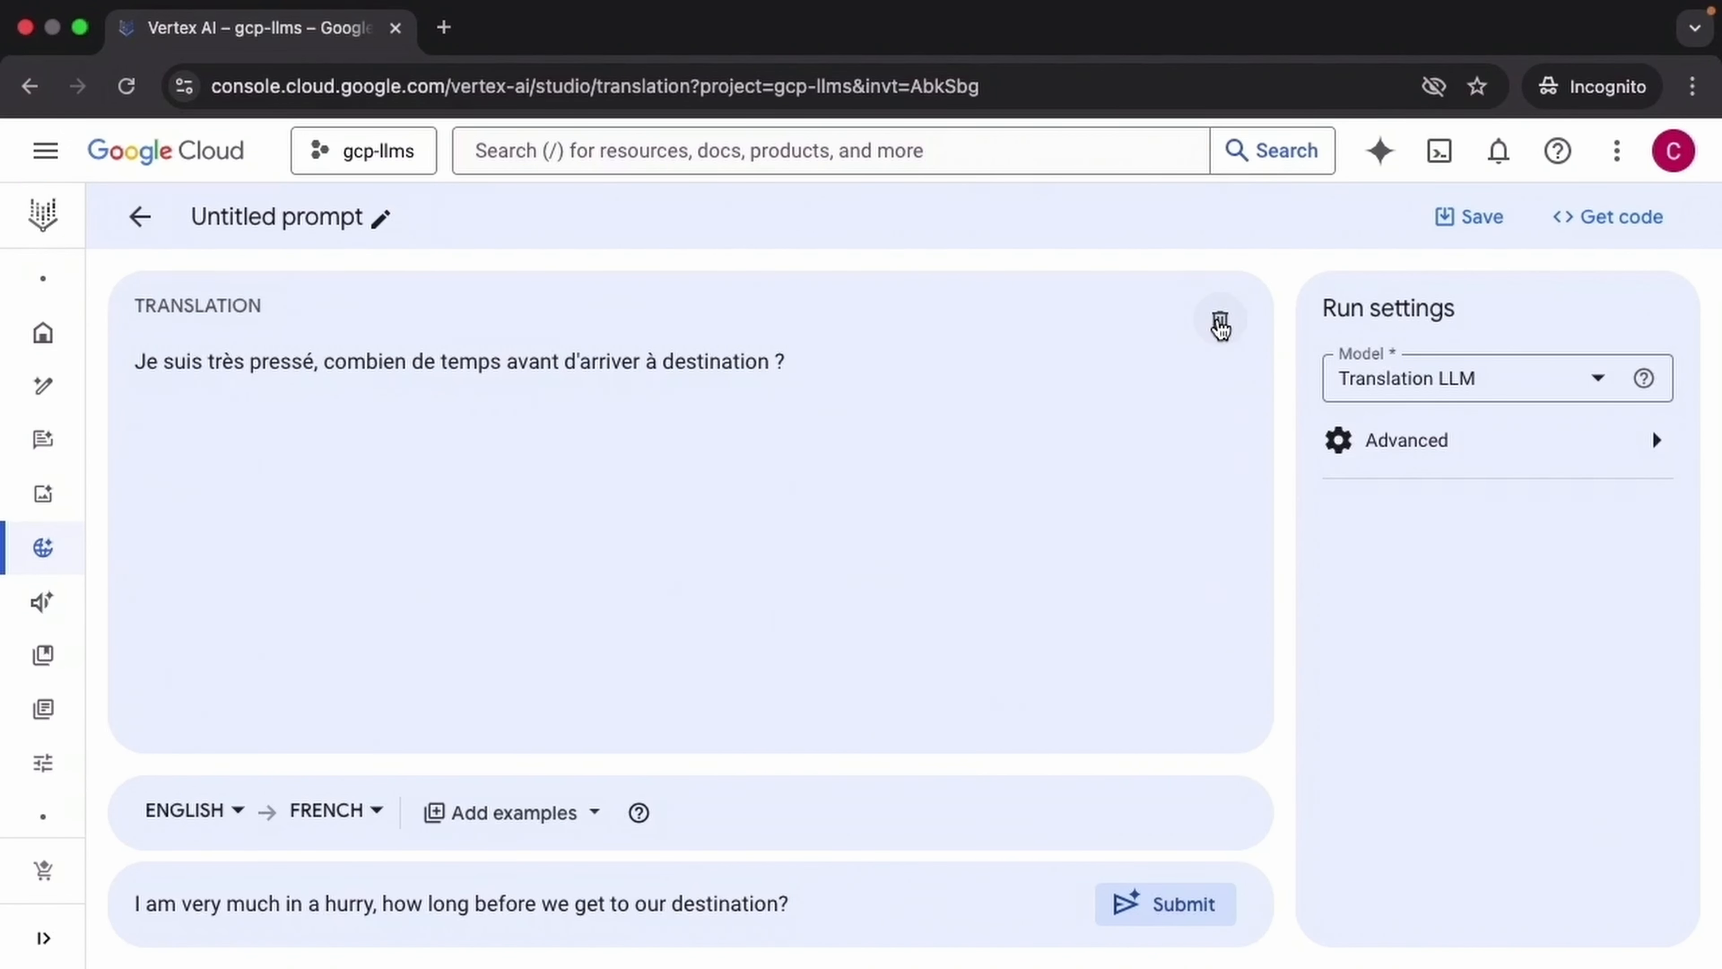
Clear the French translation, set the target language to Italian, and submit the same English sentence again.
click(1220, 328)
click(376, 831)
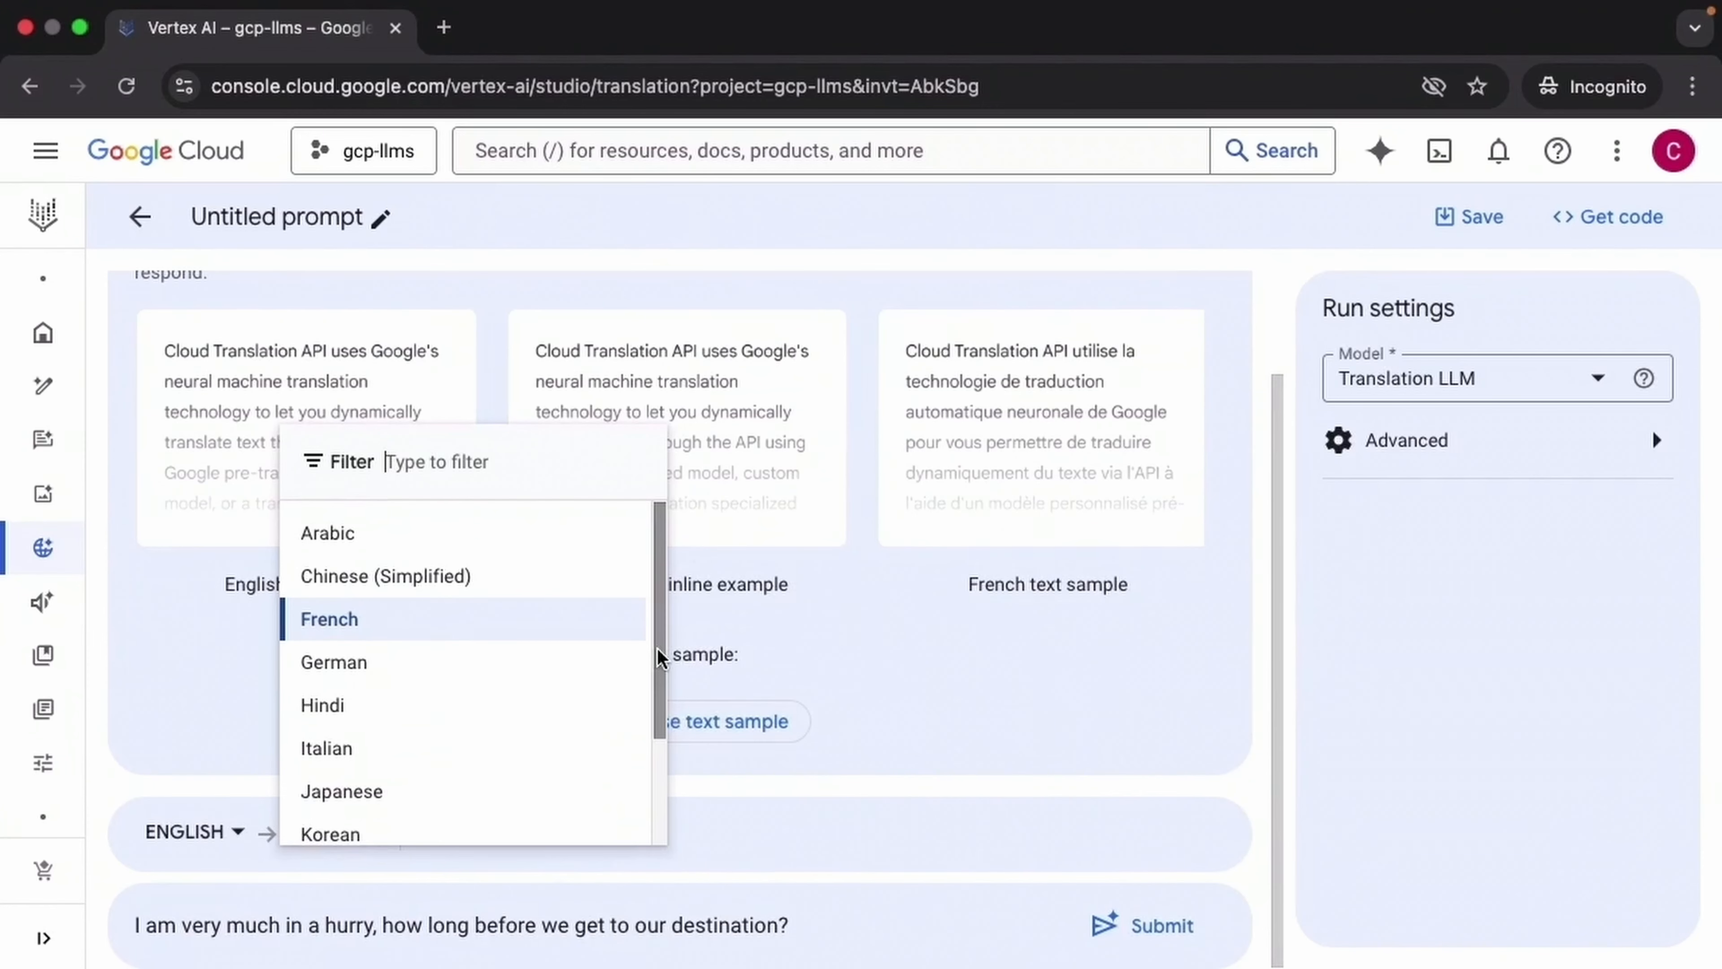
scroll(382, 648, down, 3)
click(383, 646)
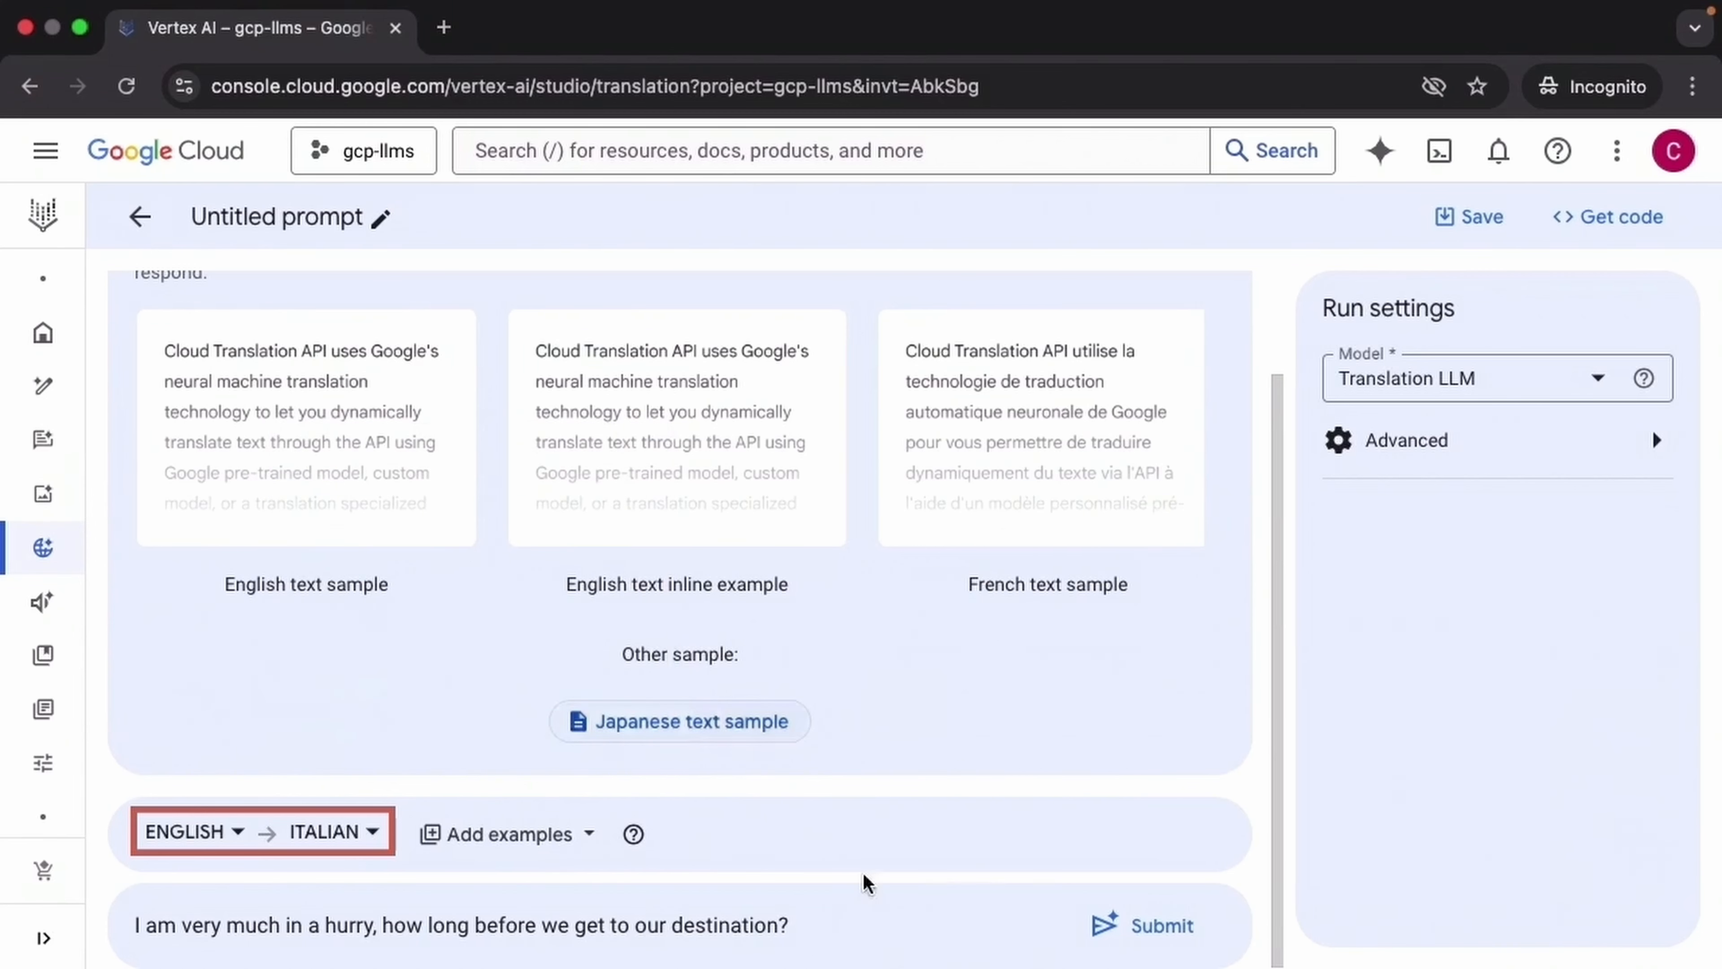
click(1048, 927)
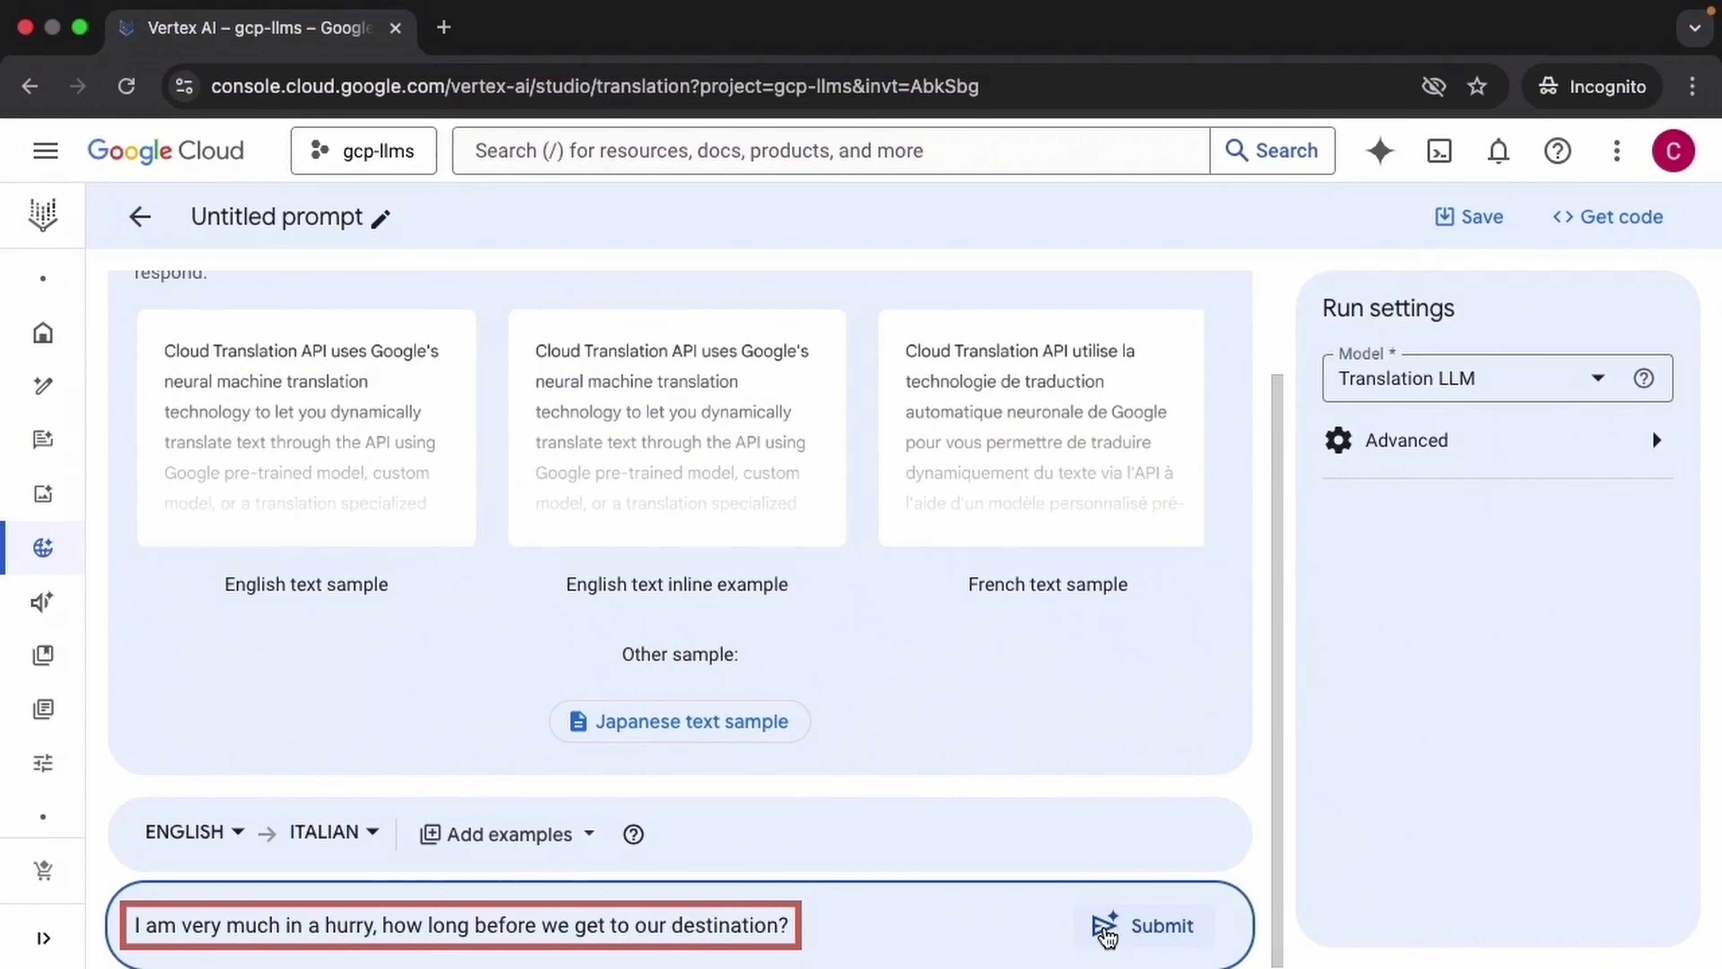
click(1107, 930)
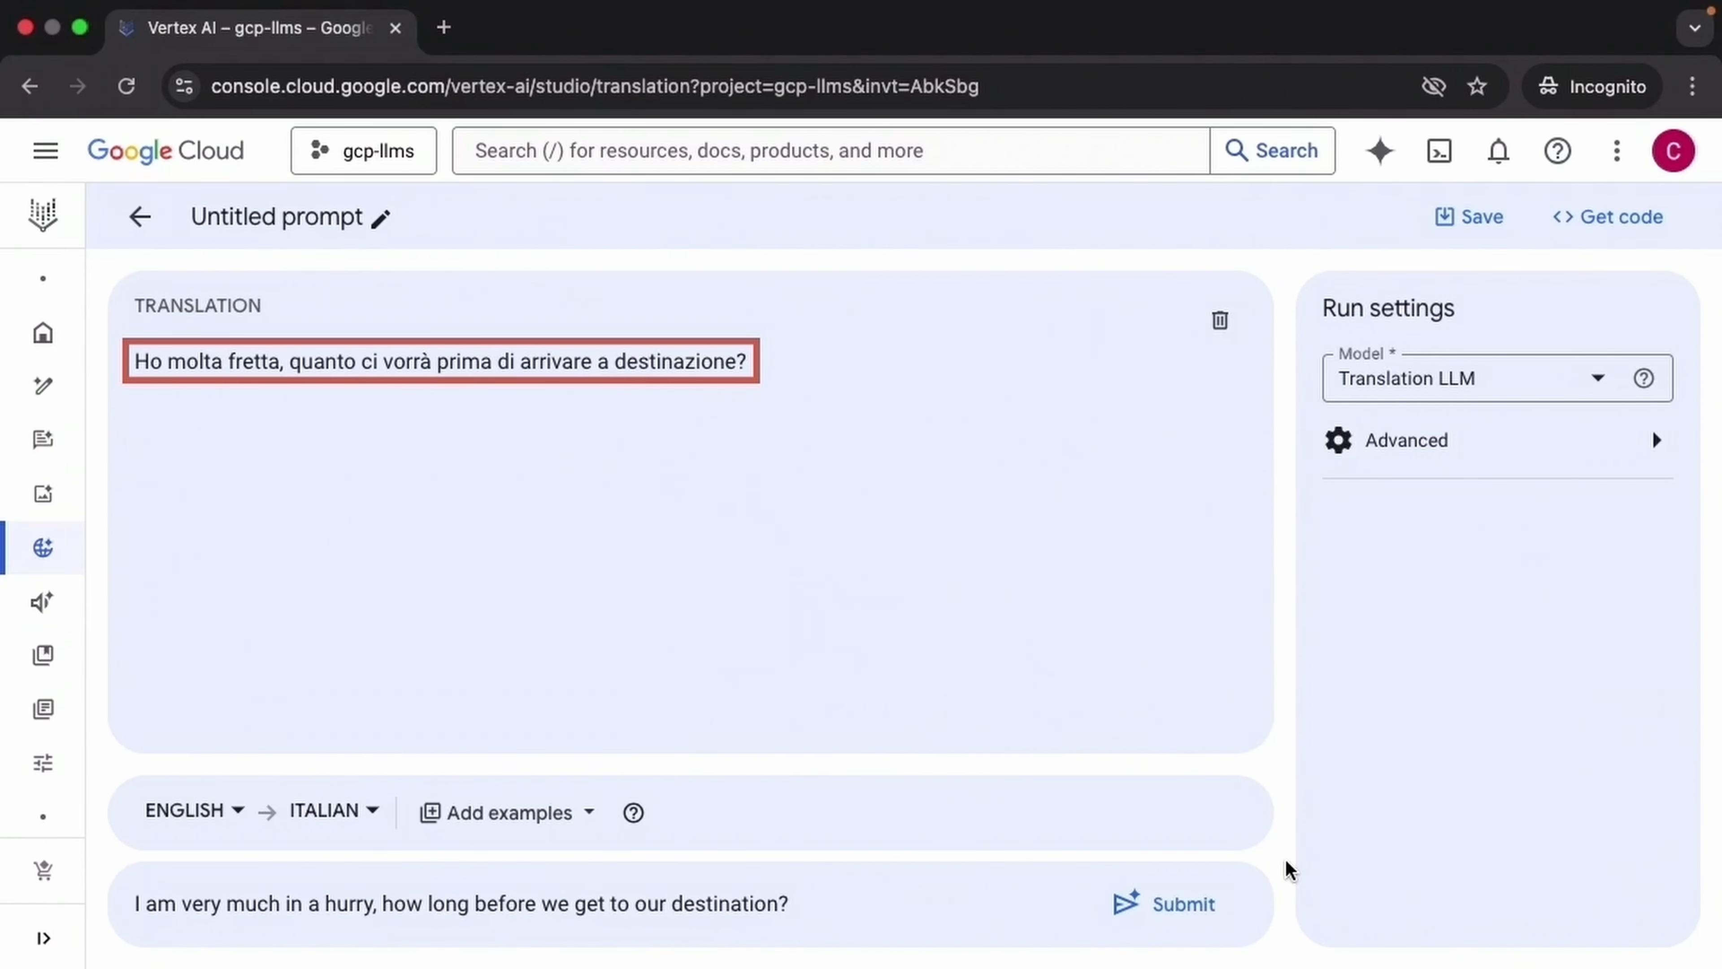
Clear the Italian translation and translate the same English sentence into Hindi.
click(1220, 320)
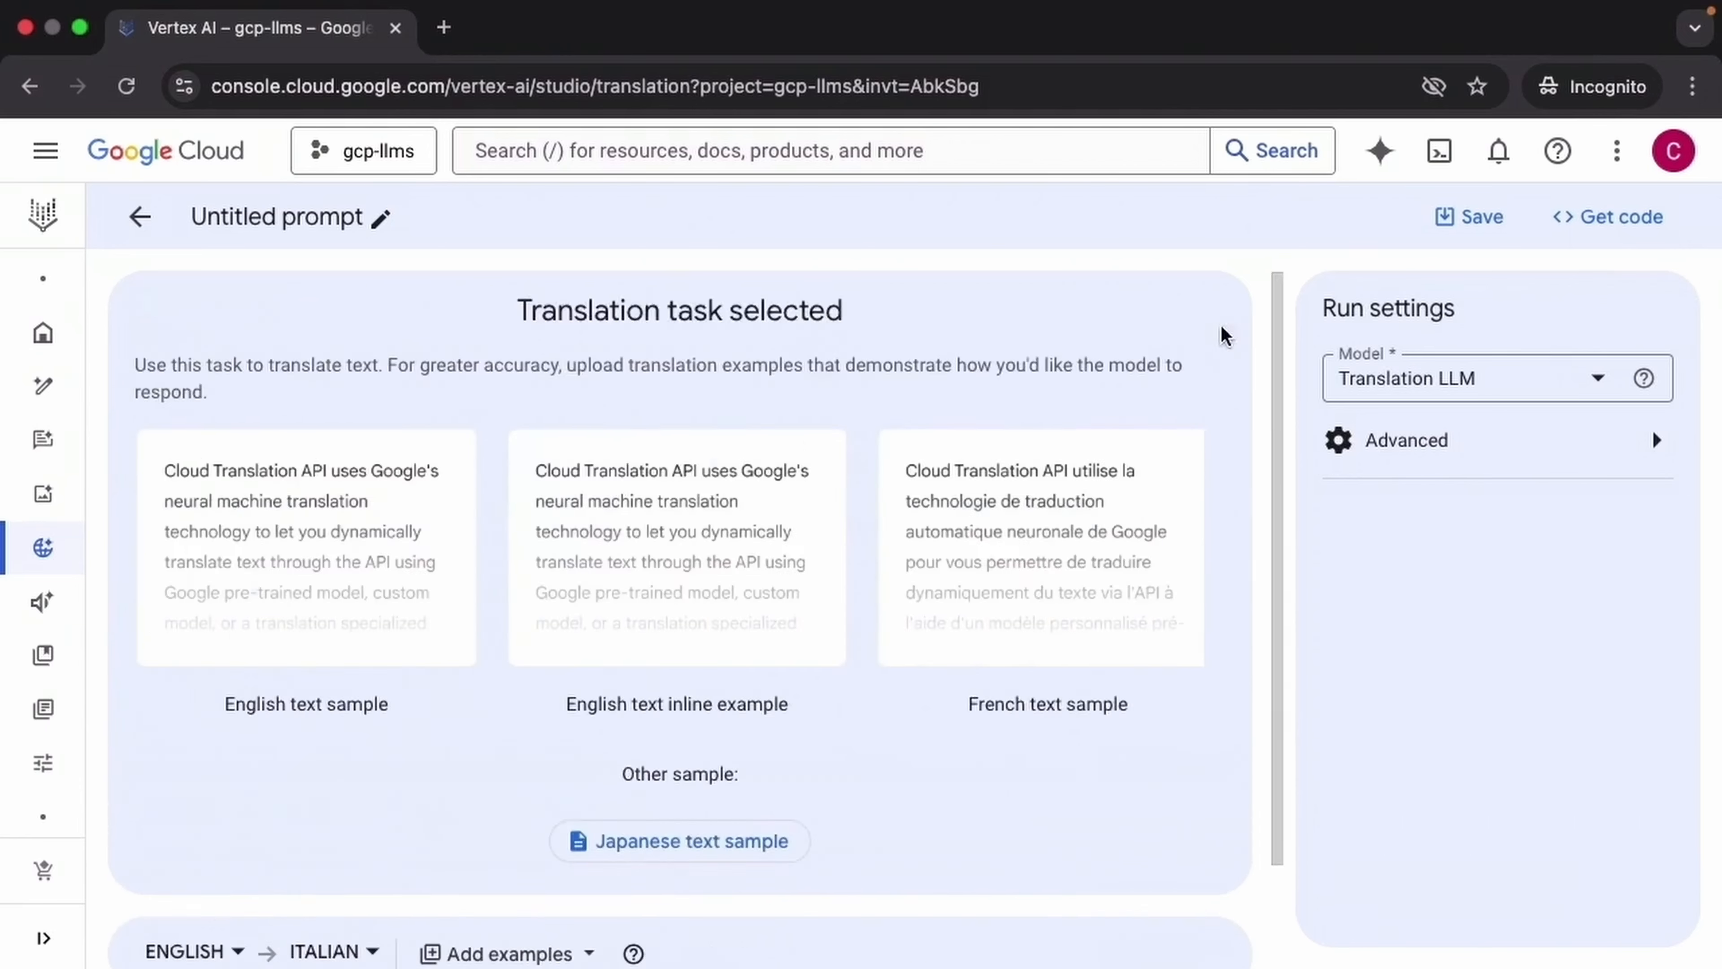
scroll(1050, 880, down, 2)
click(373, 833)
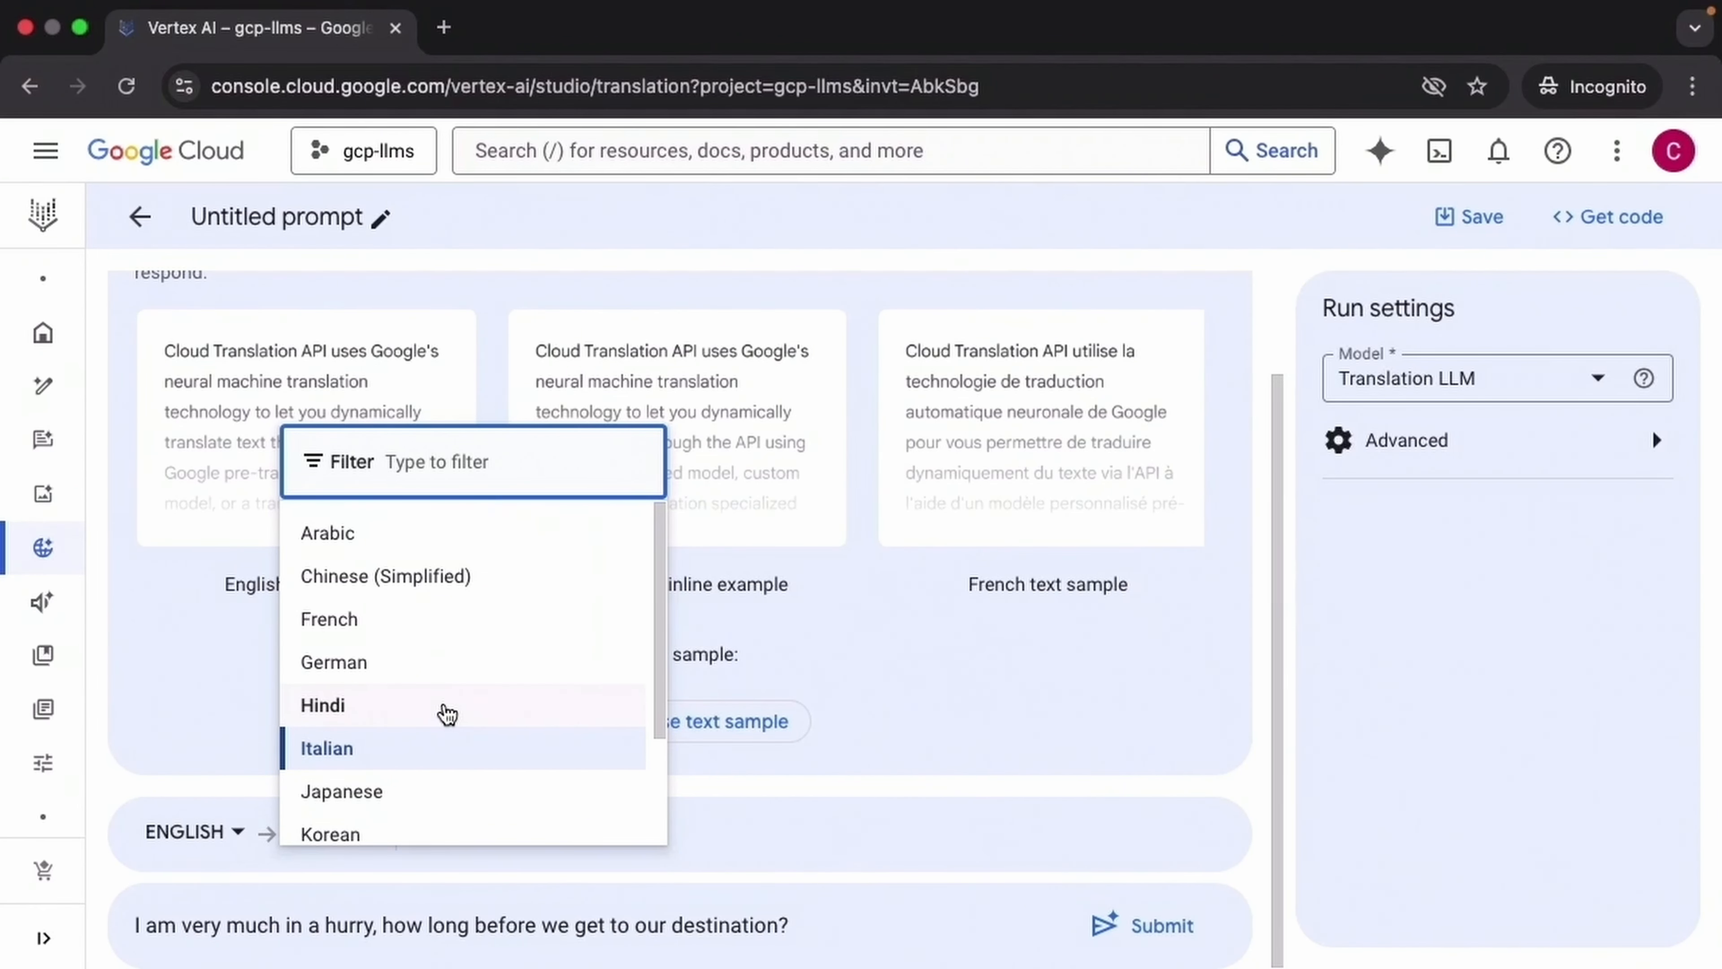
click(446, 714)
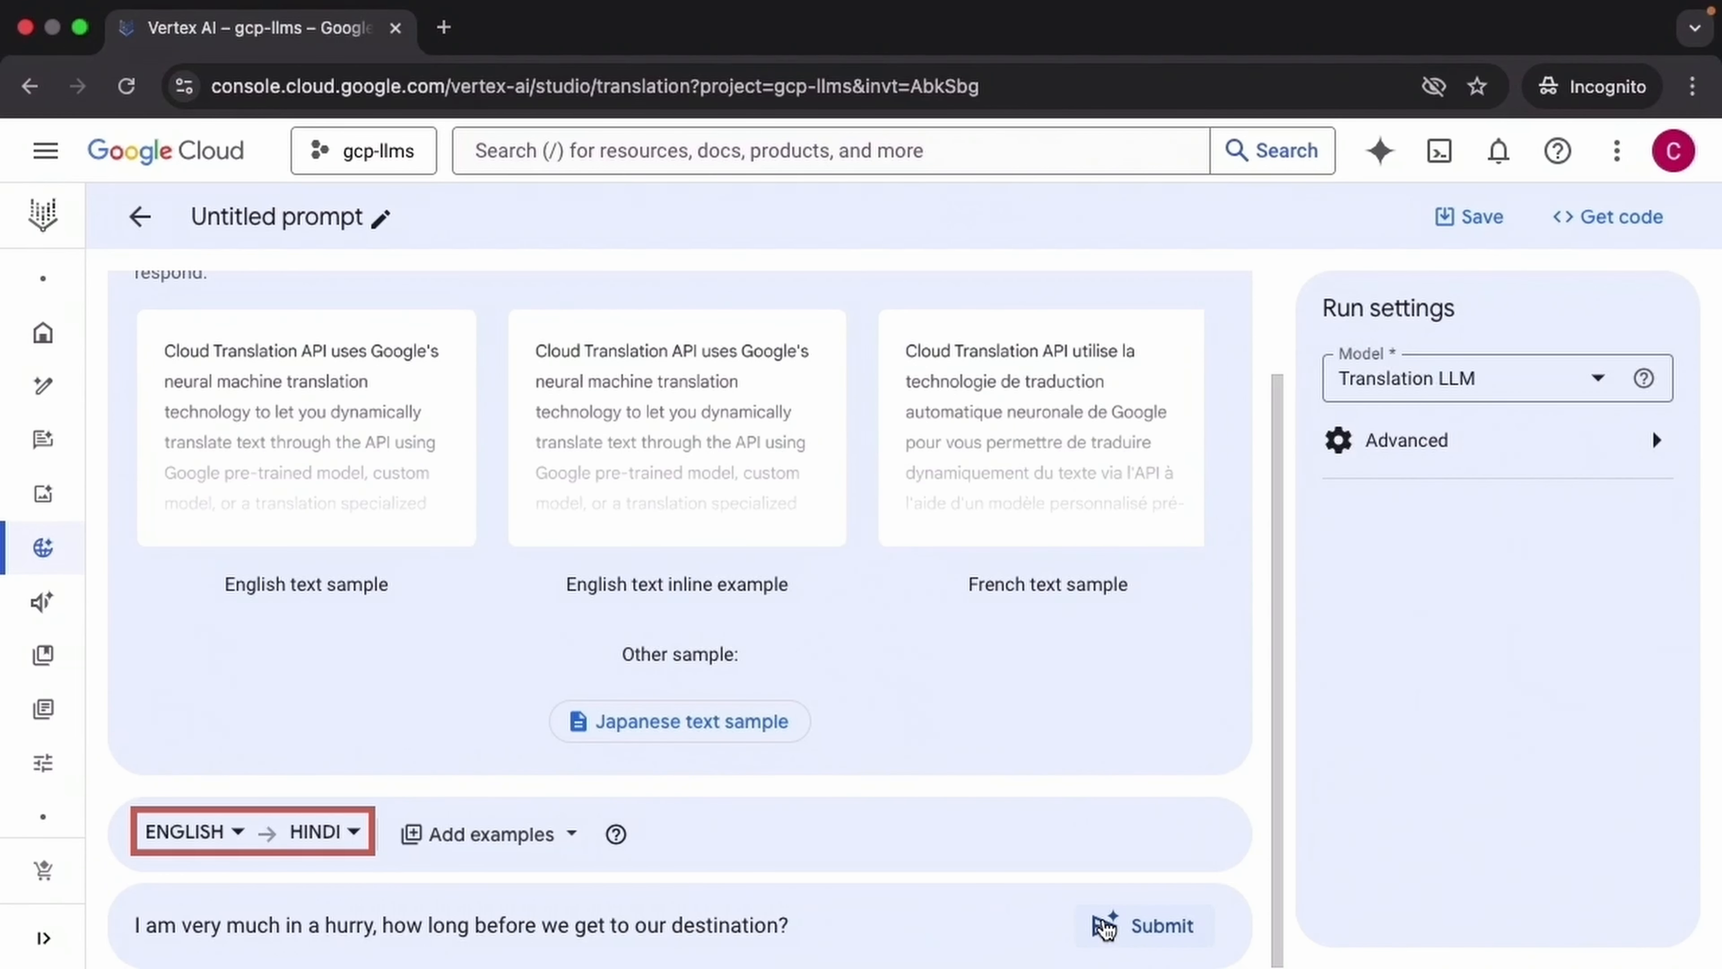
click(1104, 926)
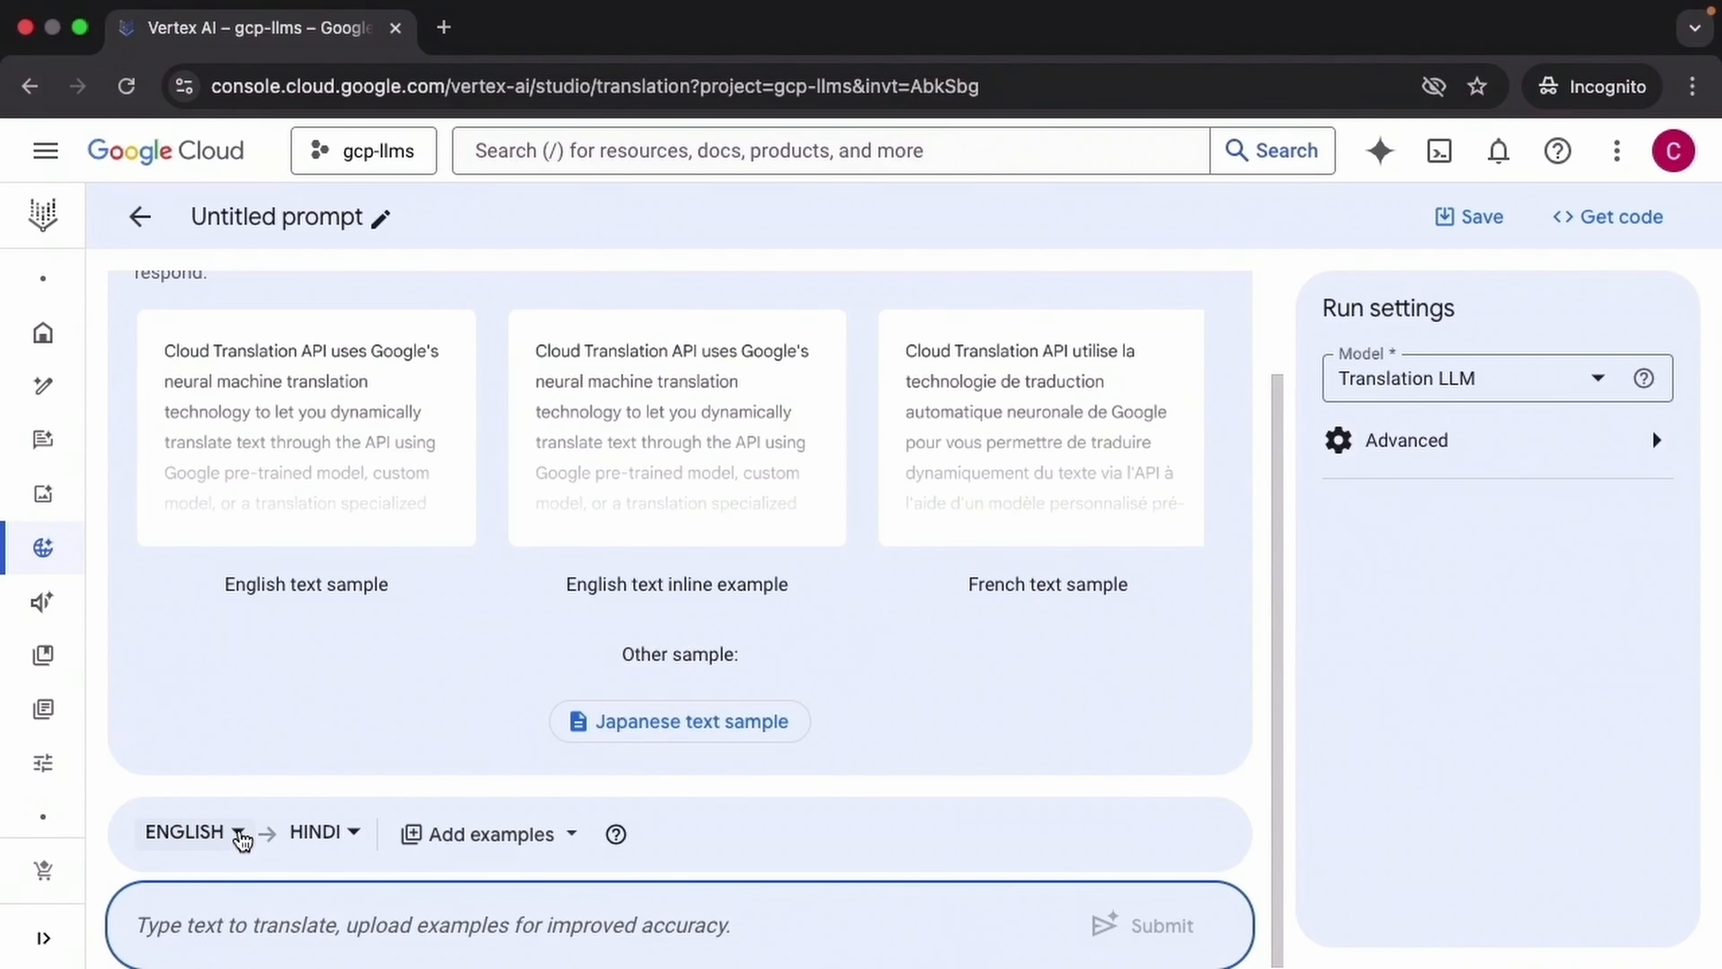
Set the source language to Korean and translate "아침에 해돋이를 보면서 커피를 마시는 것을 좋아해요." into English.
click(241, 839)
scroll(496, 686, down, 3)
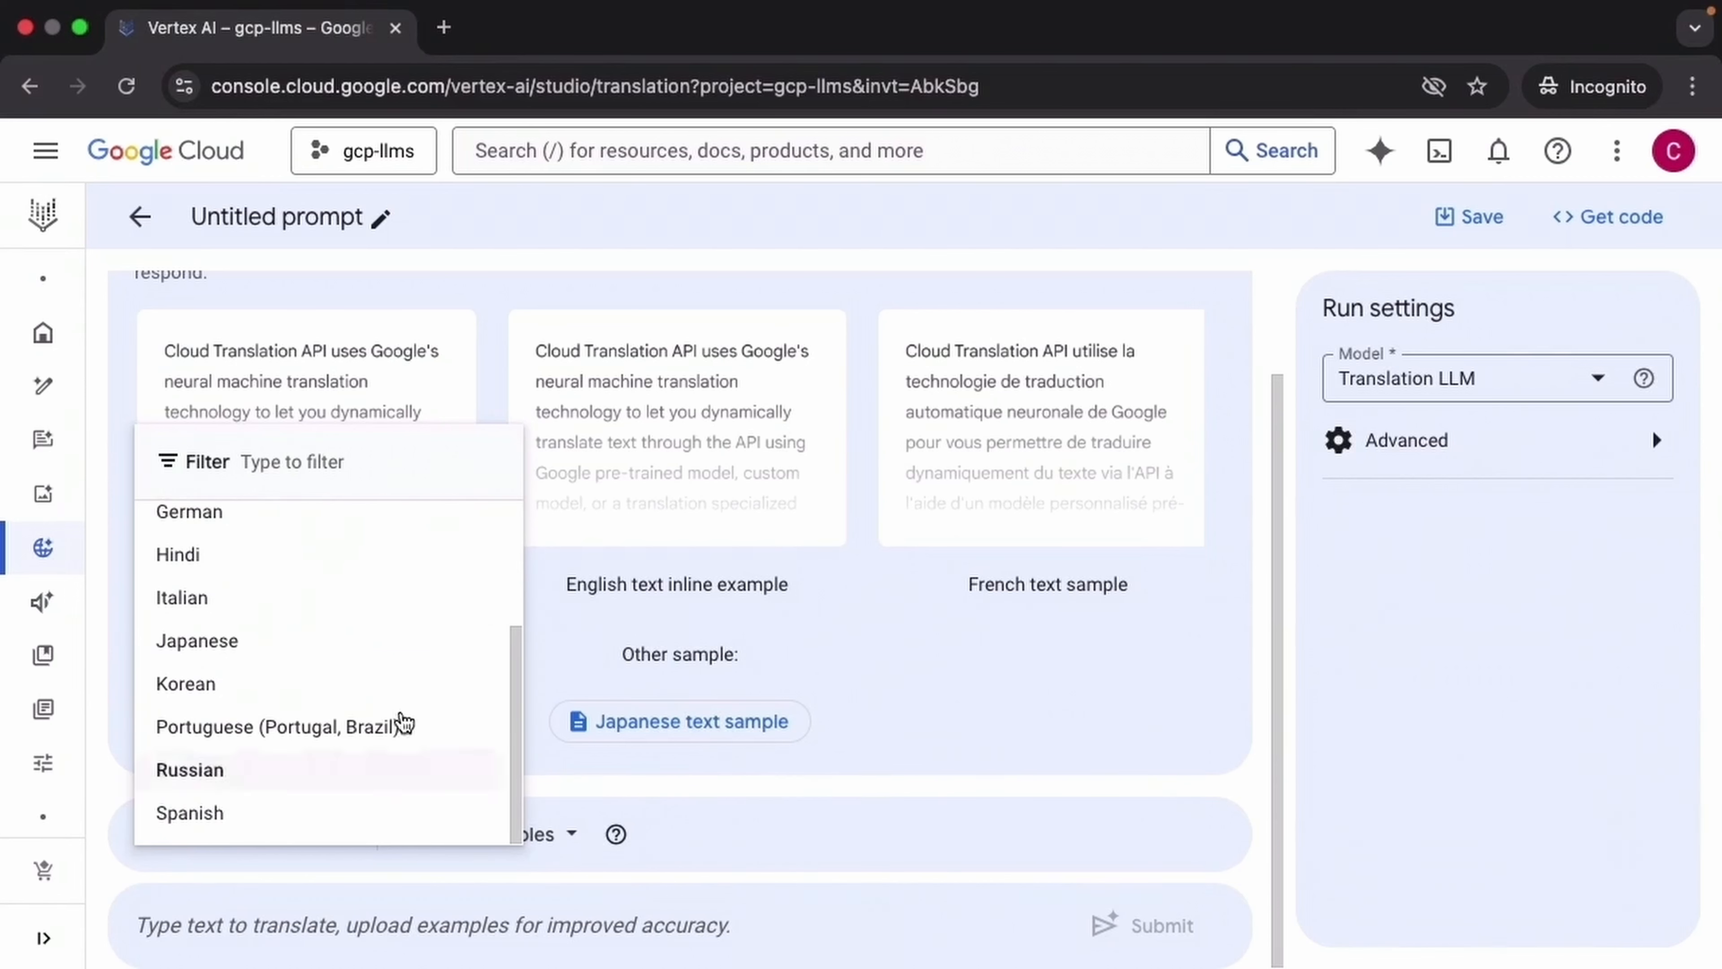
click(277, 684)
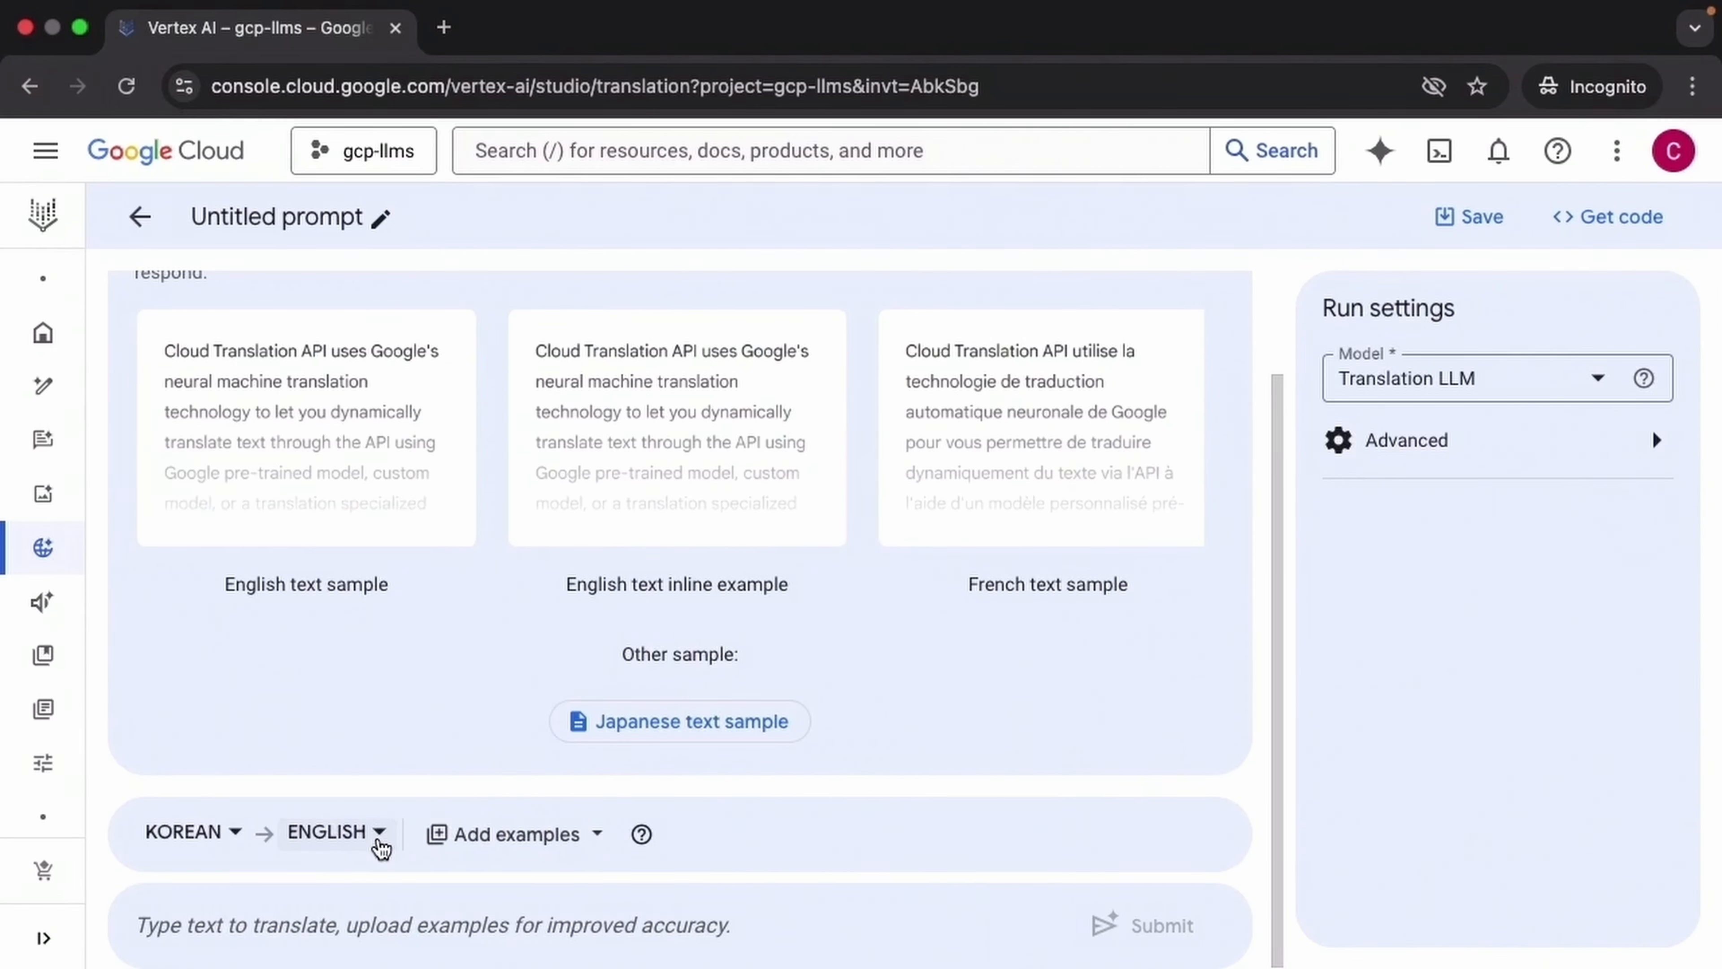
click(470, 923)
text(아침에 해돋이를 보면서 커피를 마시는 것을 좋아해요.)
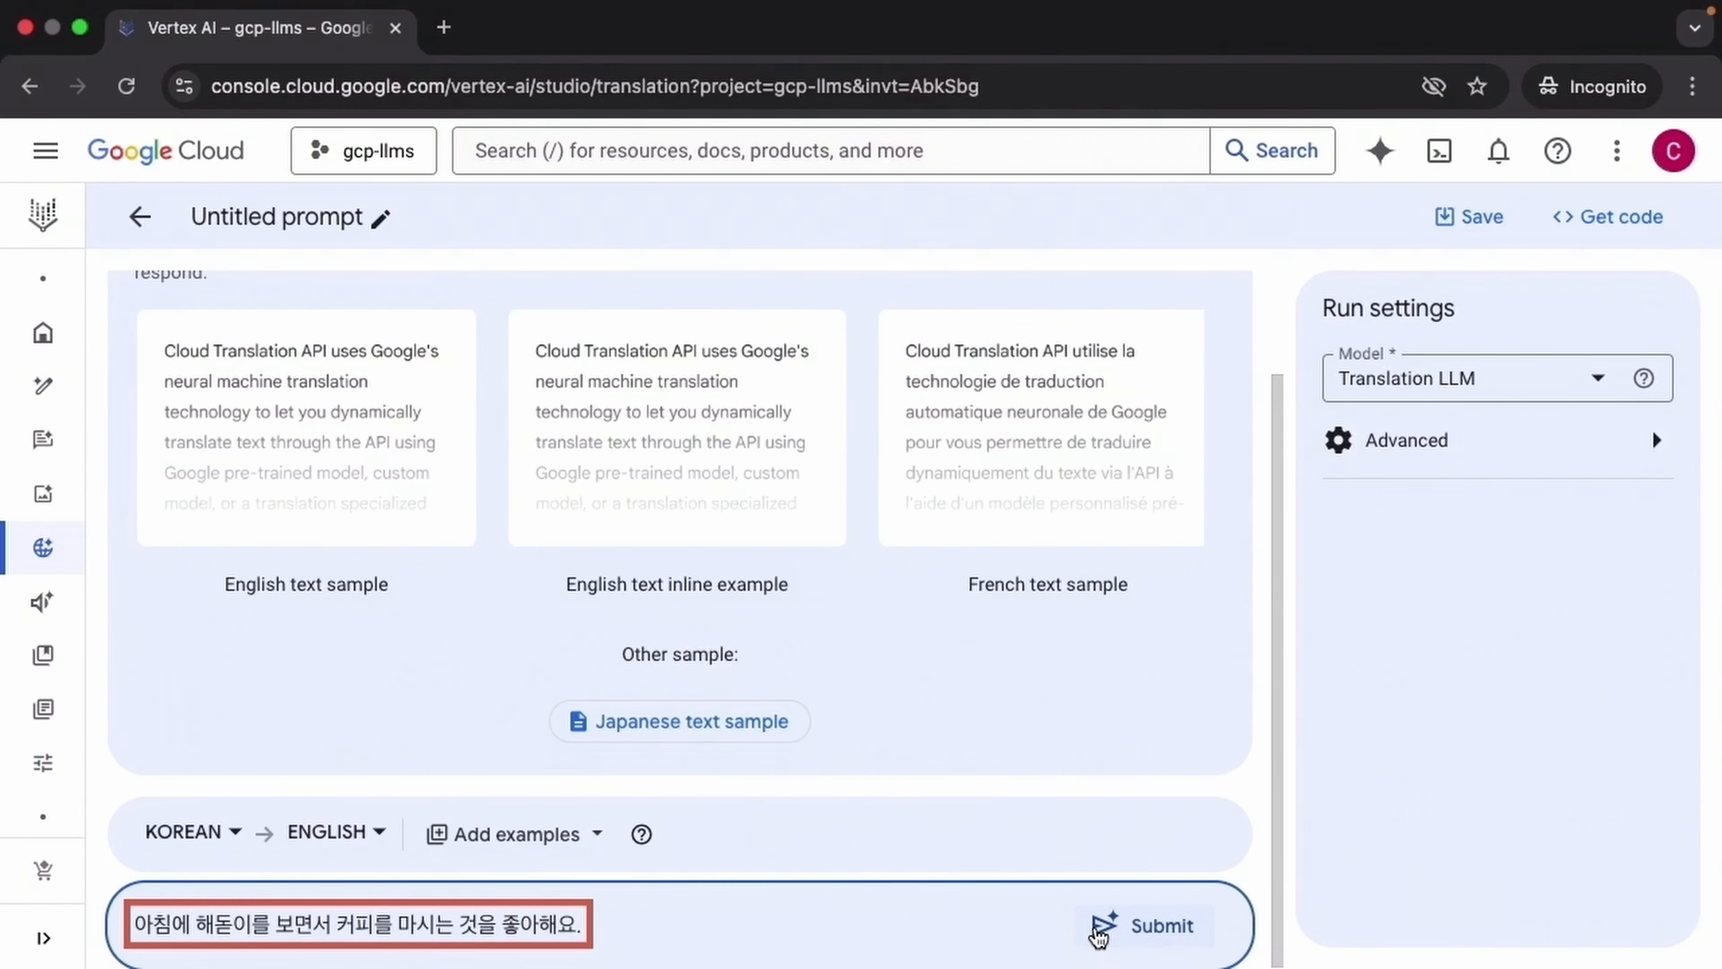
click(1100, 928)
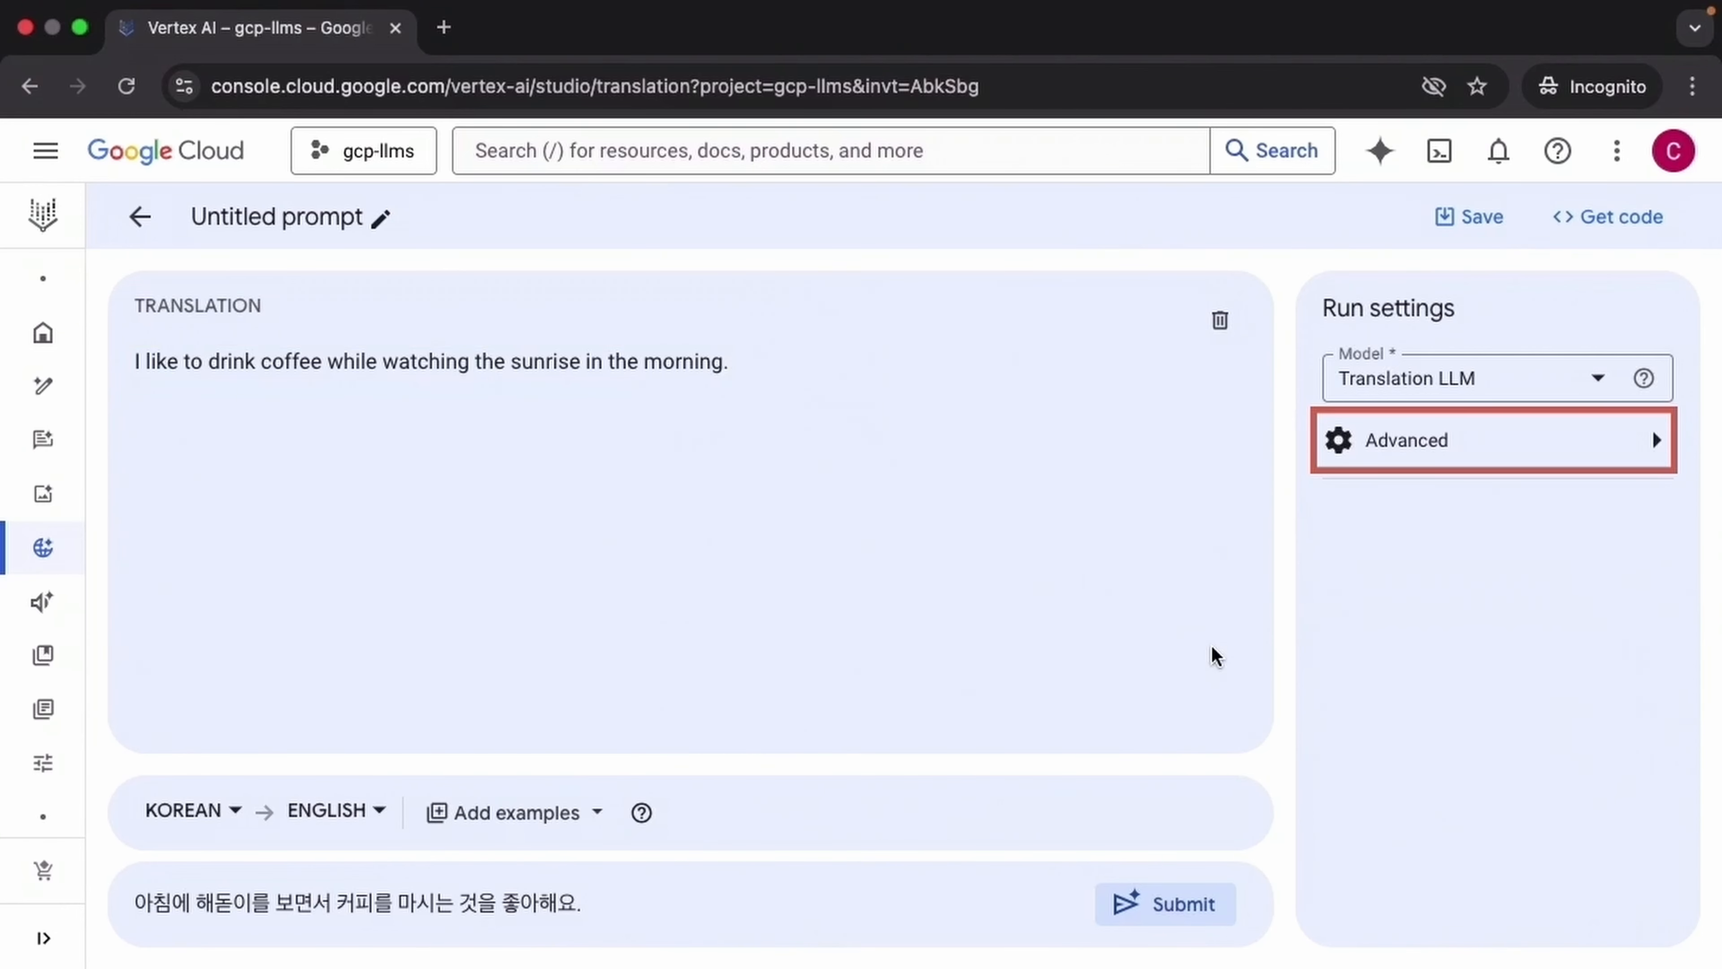
Clear the English translation, set the temperature to 1 in the advanced run settings, and resubmit the Korean sentence.
click(1221, 325)
click(1653, 439)
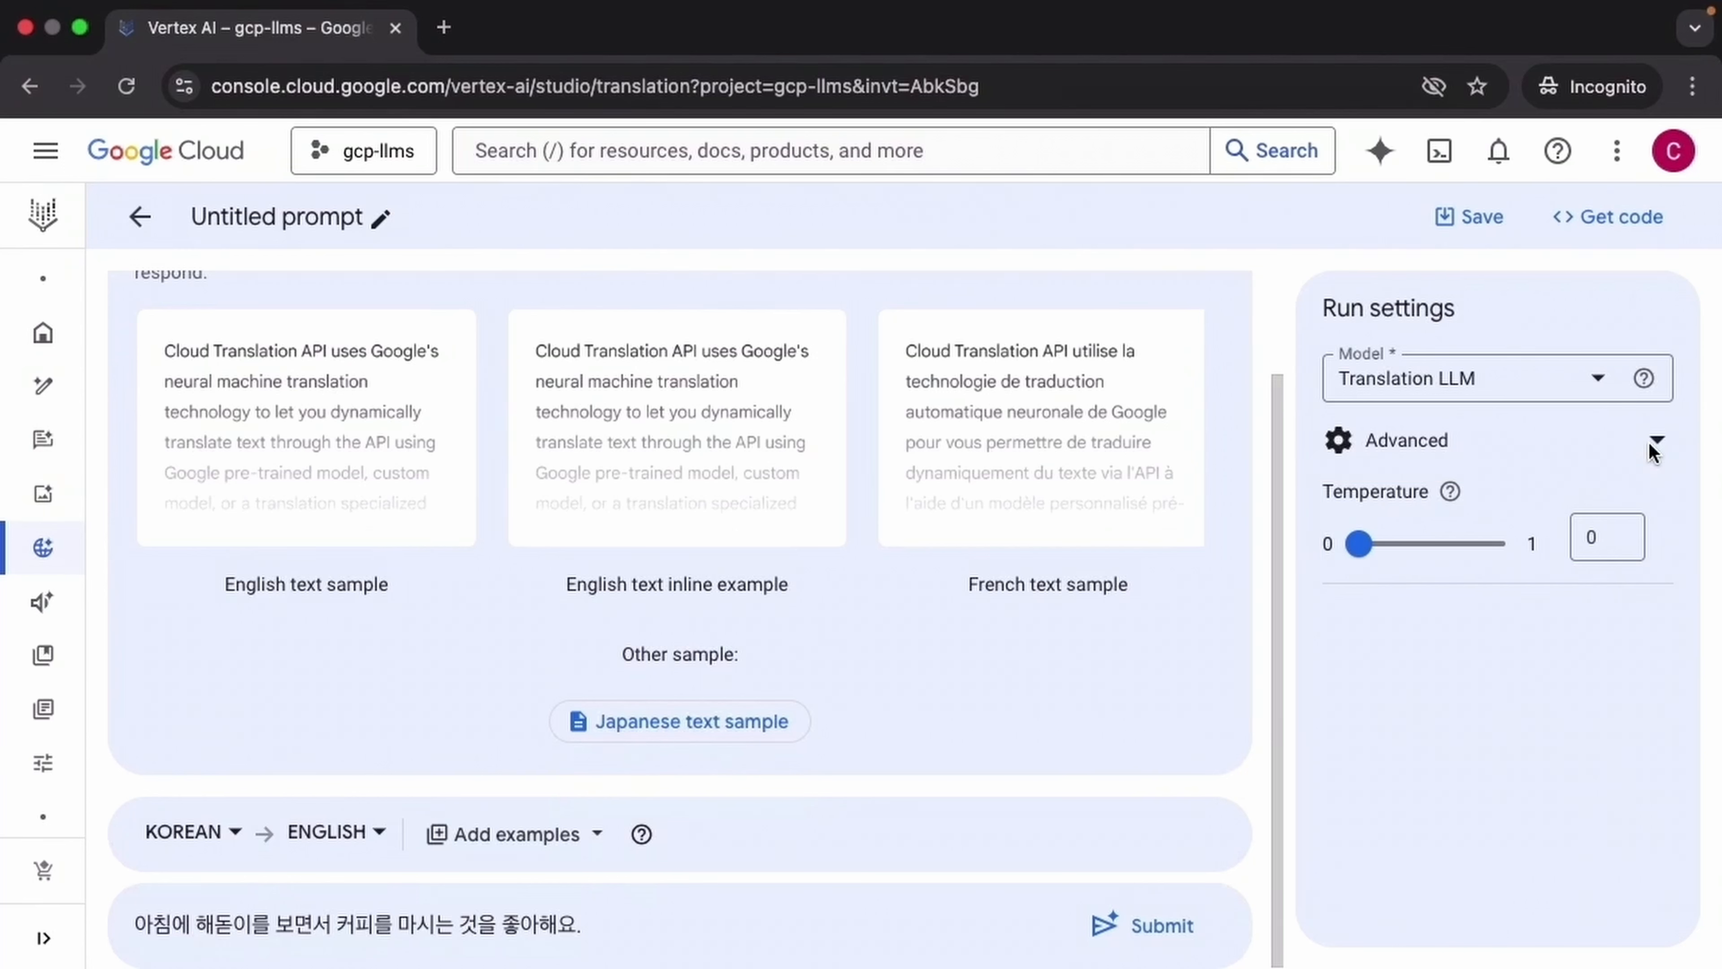
click(1502, 544)
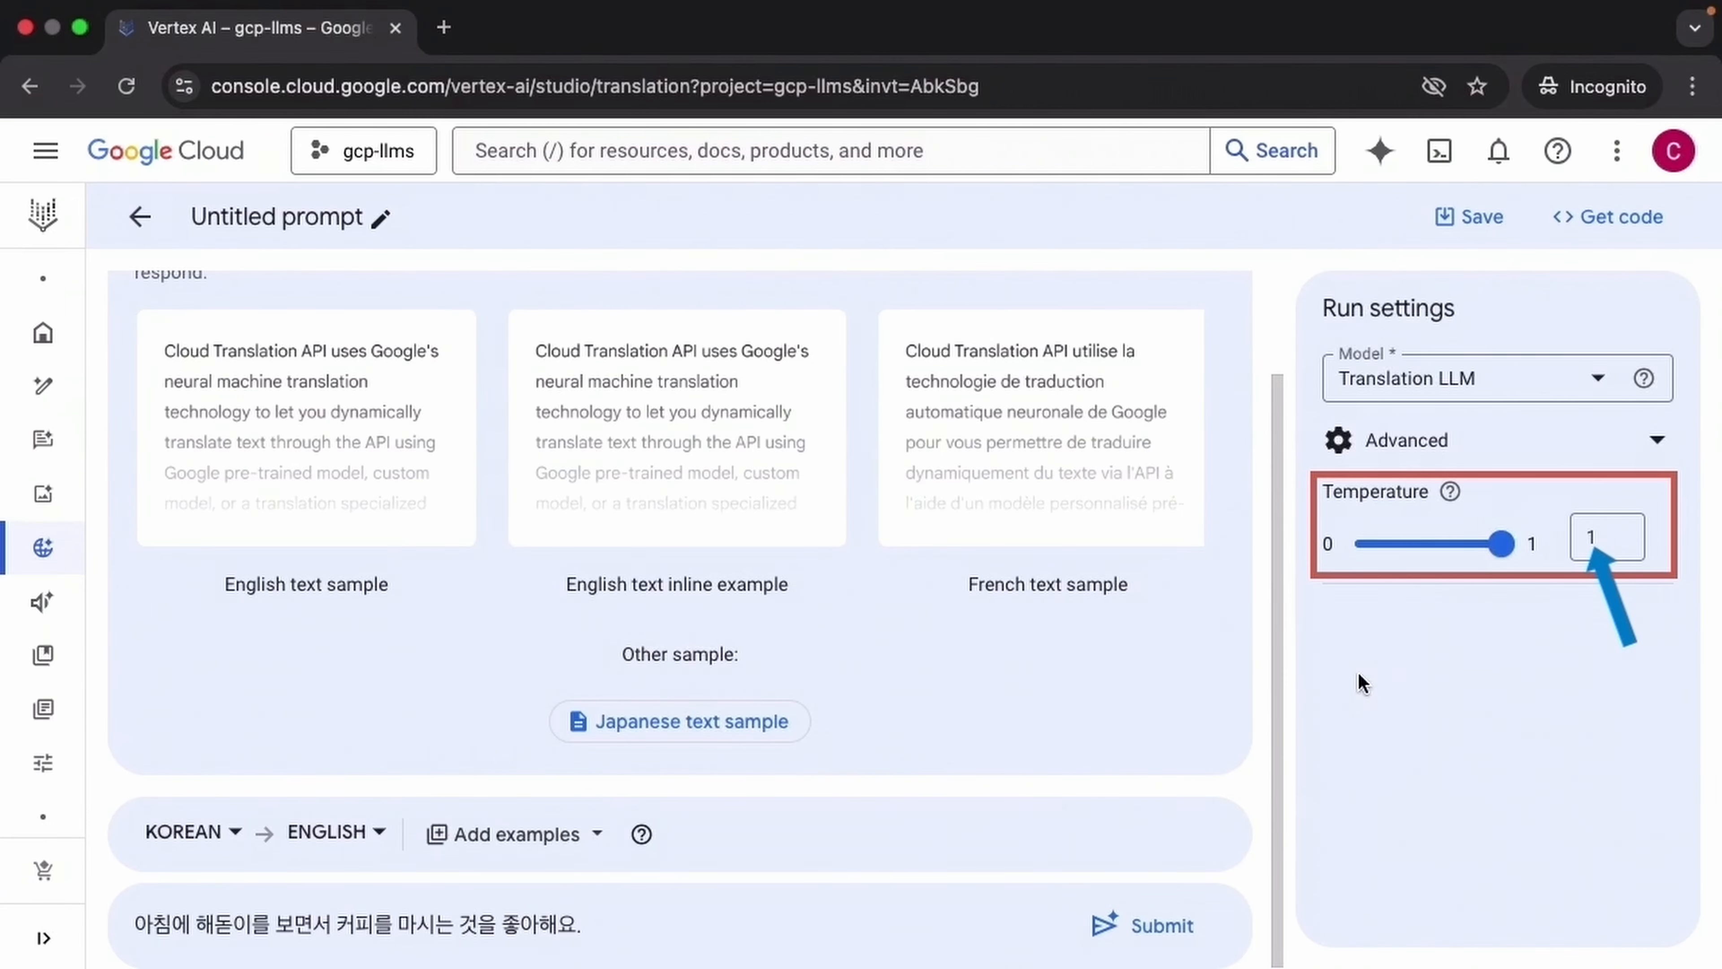
click(1099, 933)
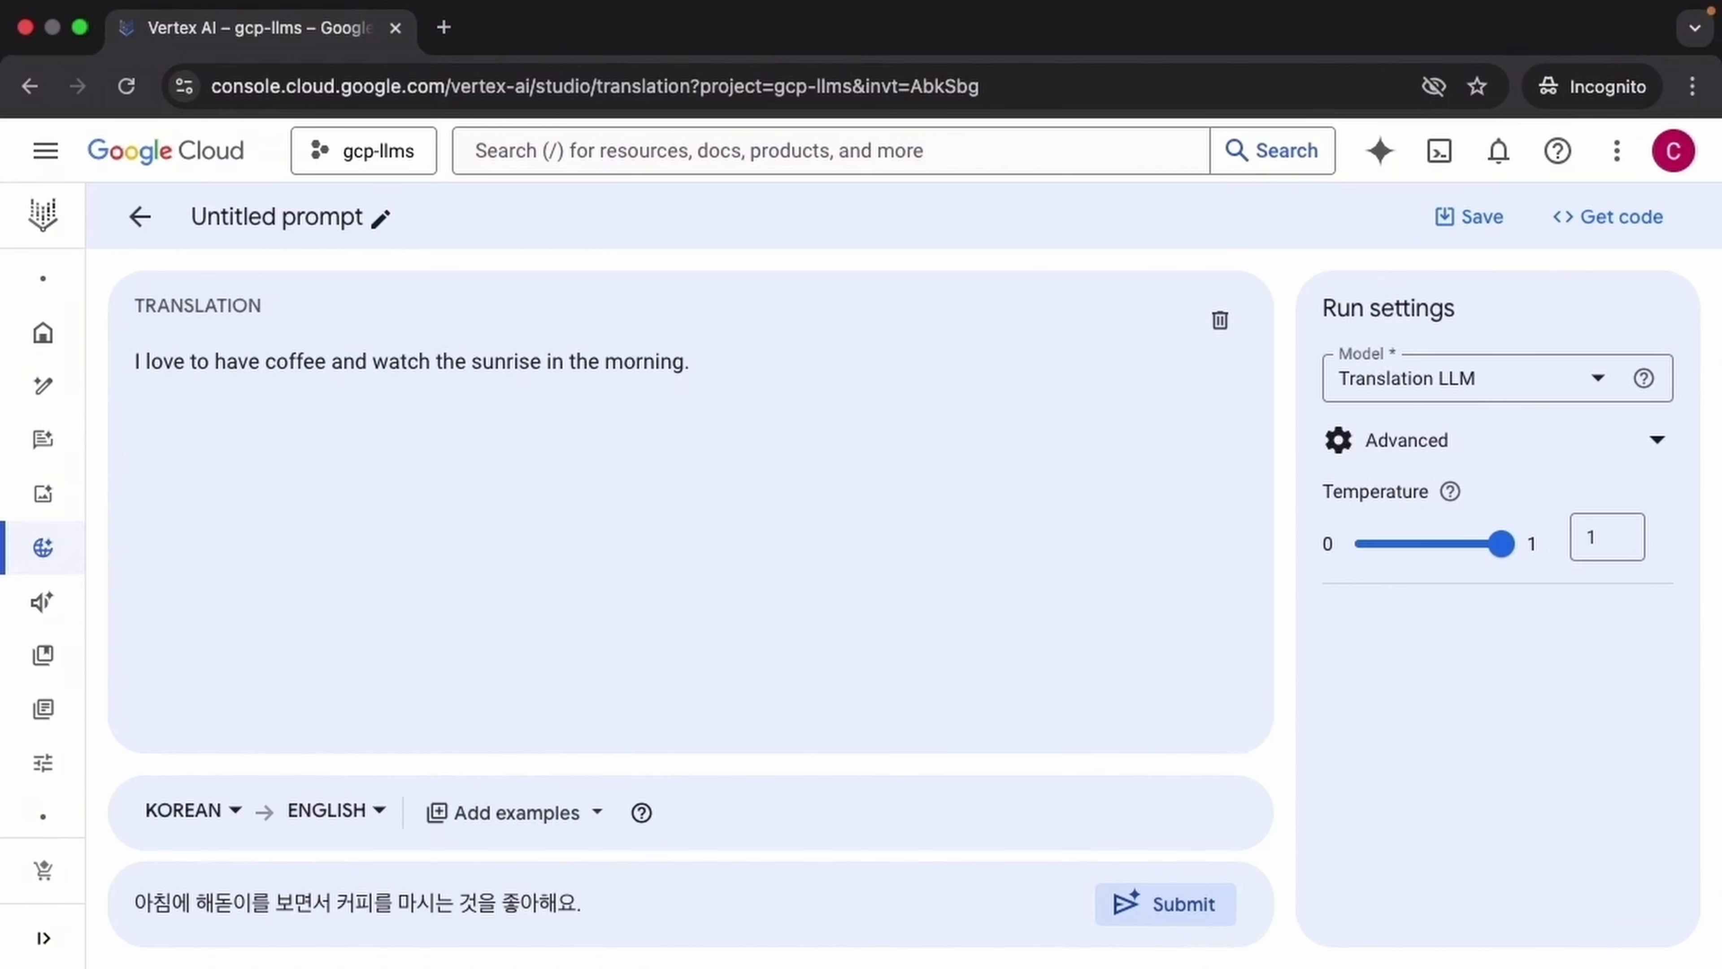
Clear the English translation, set the source language to French, and resubmit the Korean sentence for translation into English.
click(1220, 321)
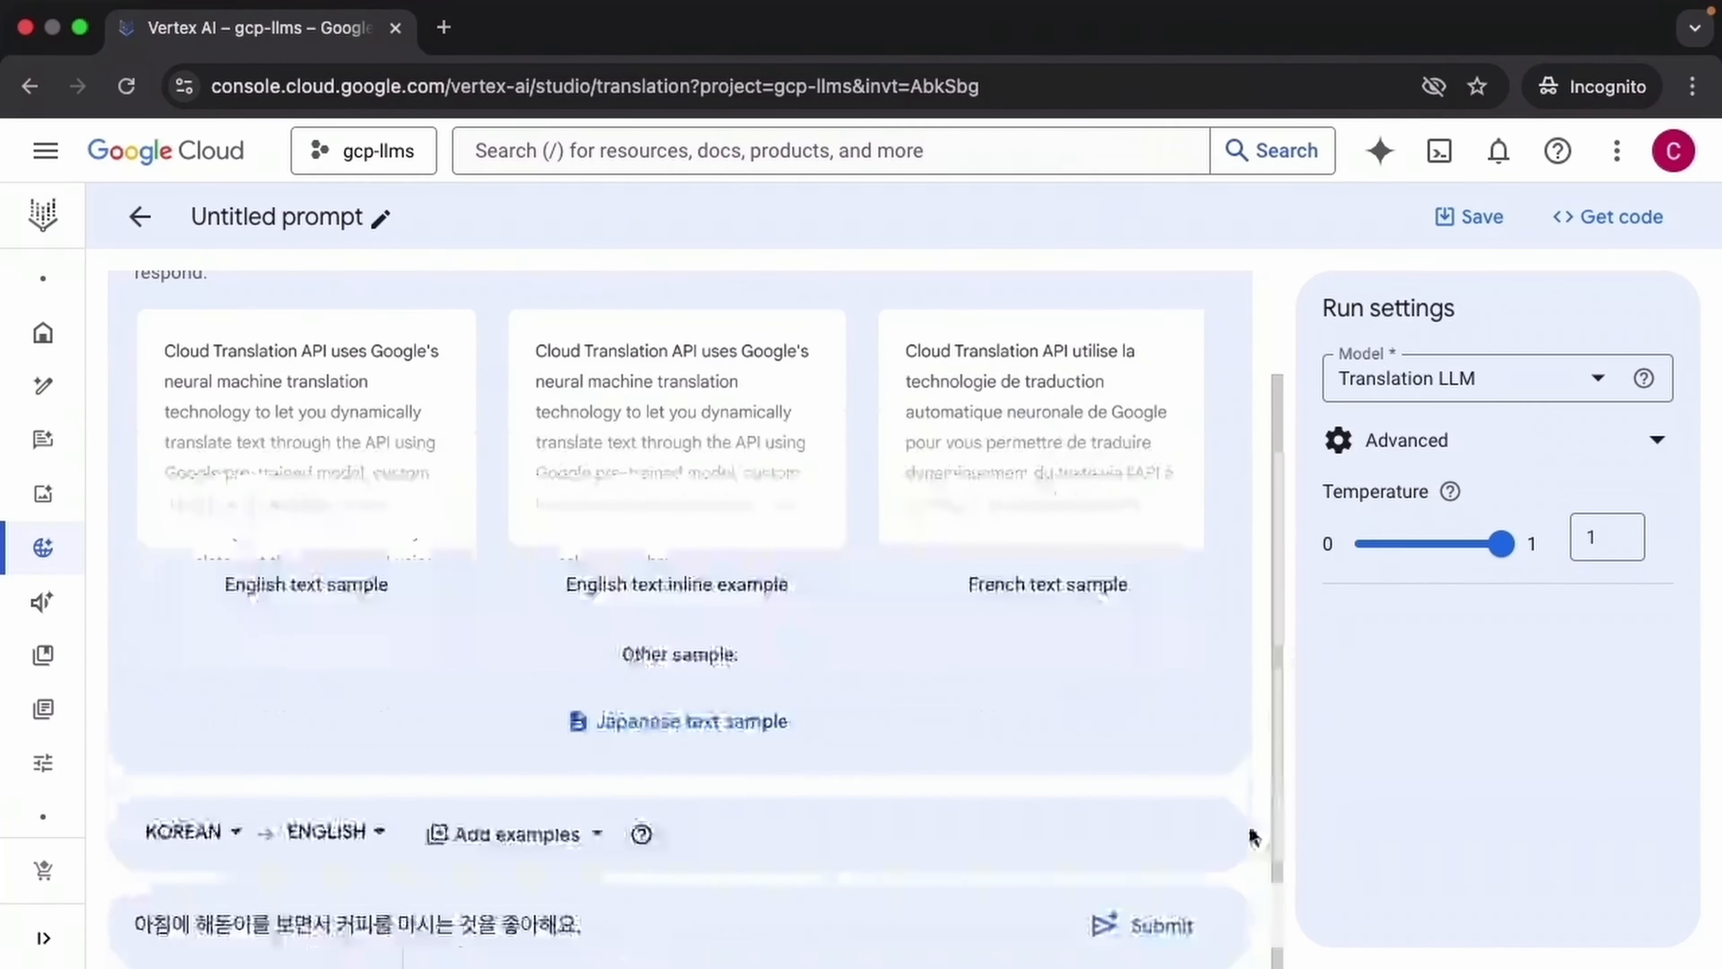
click(236, 833)
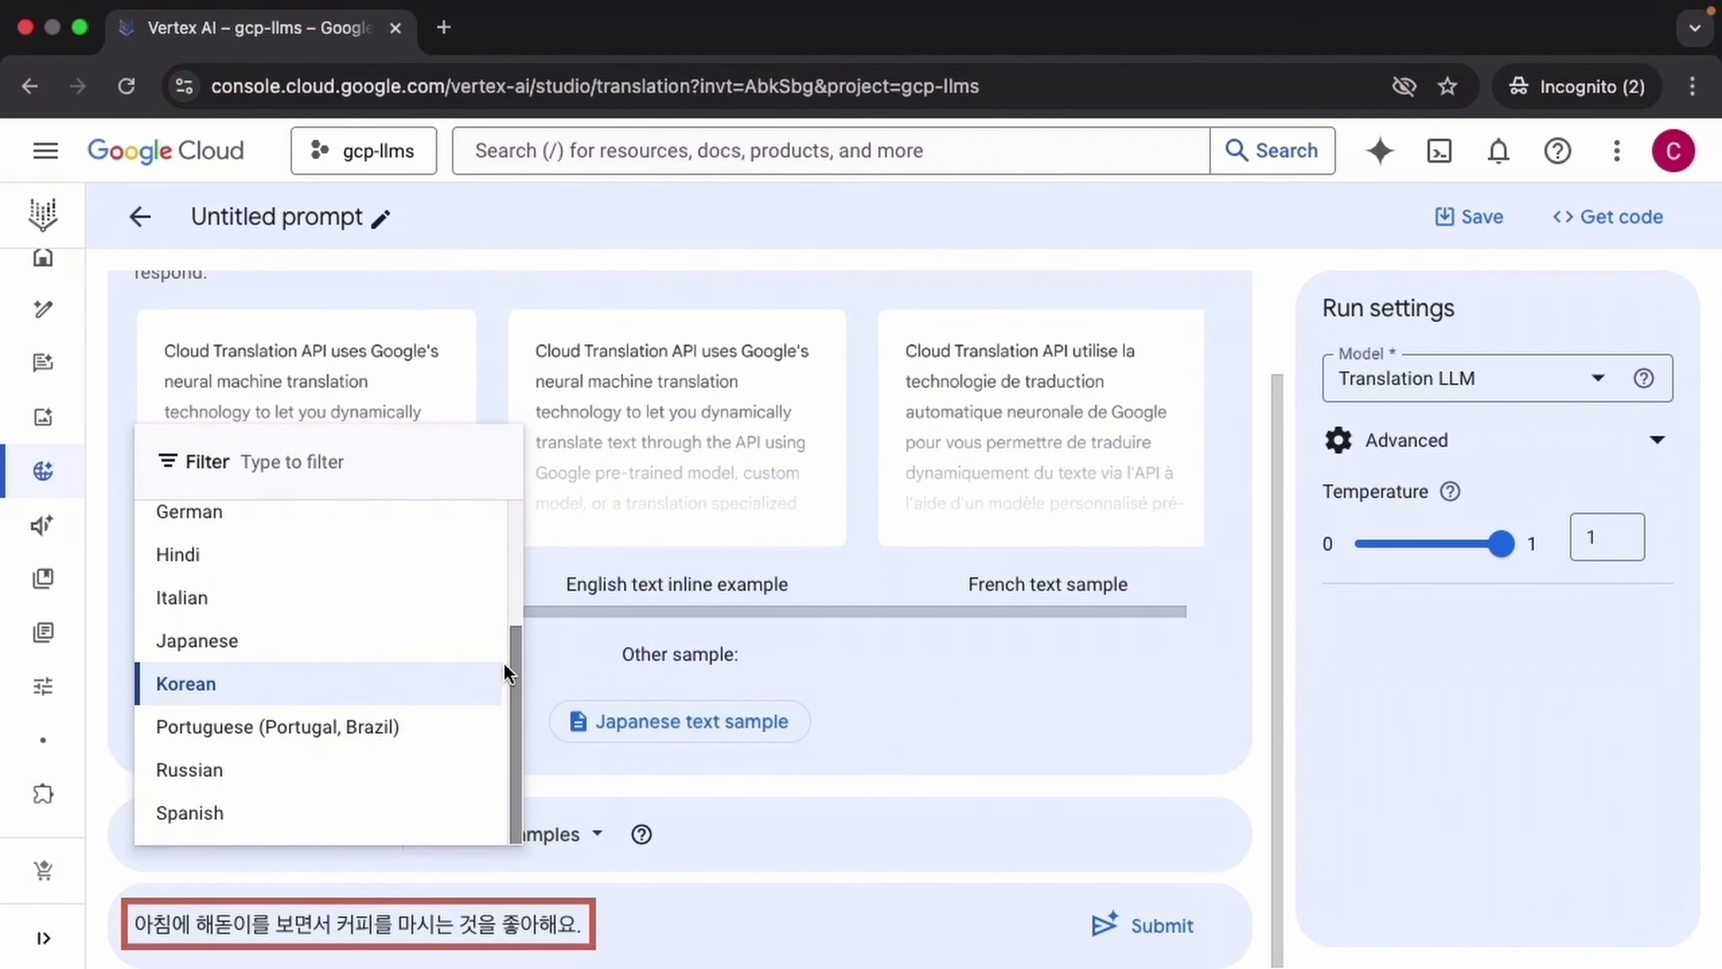
drag(512, 666, 507, 529)
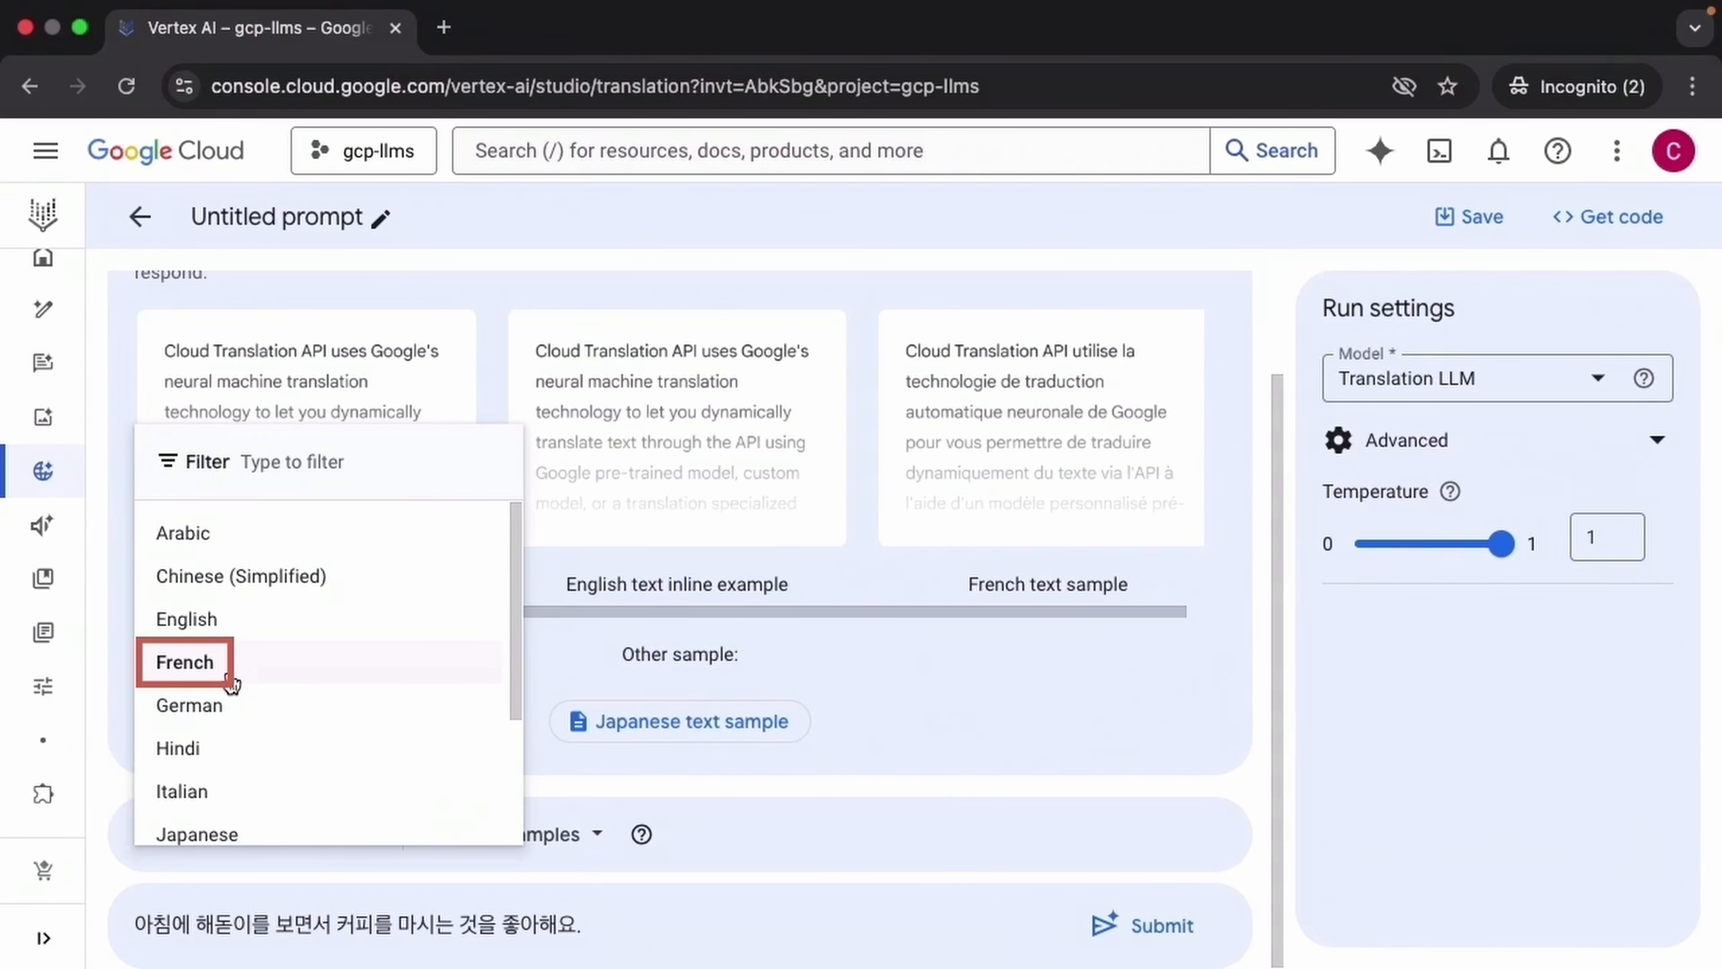
click(184, 662)
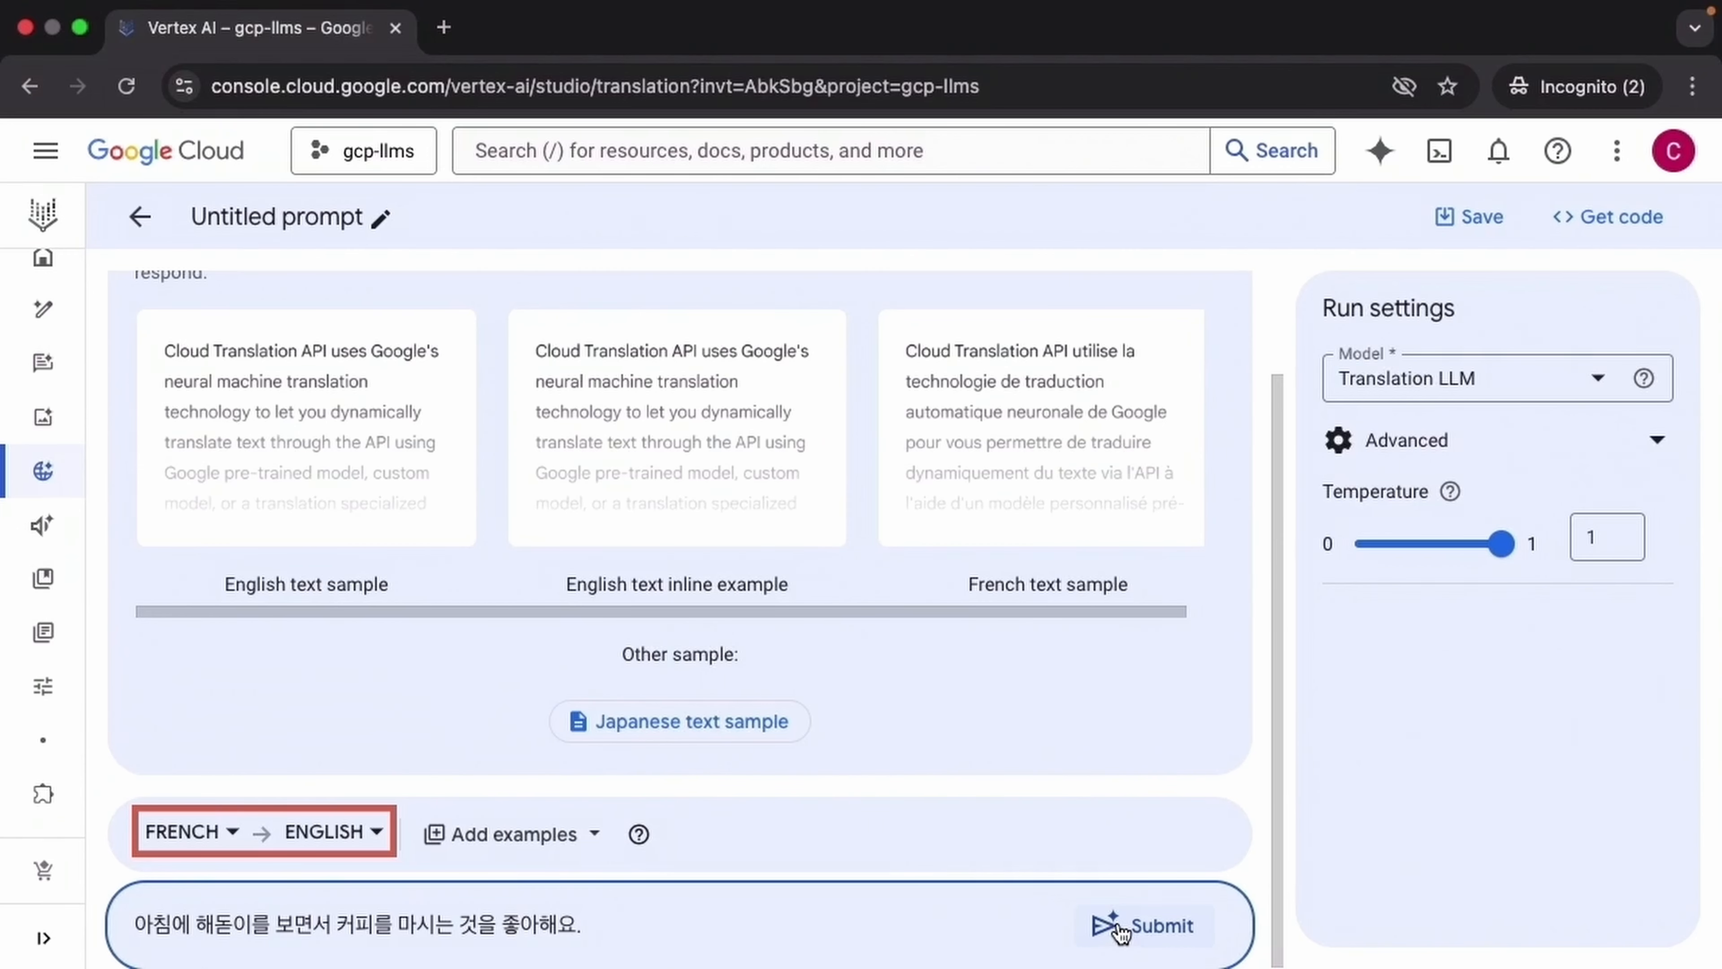
click(1119, 930)
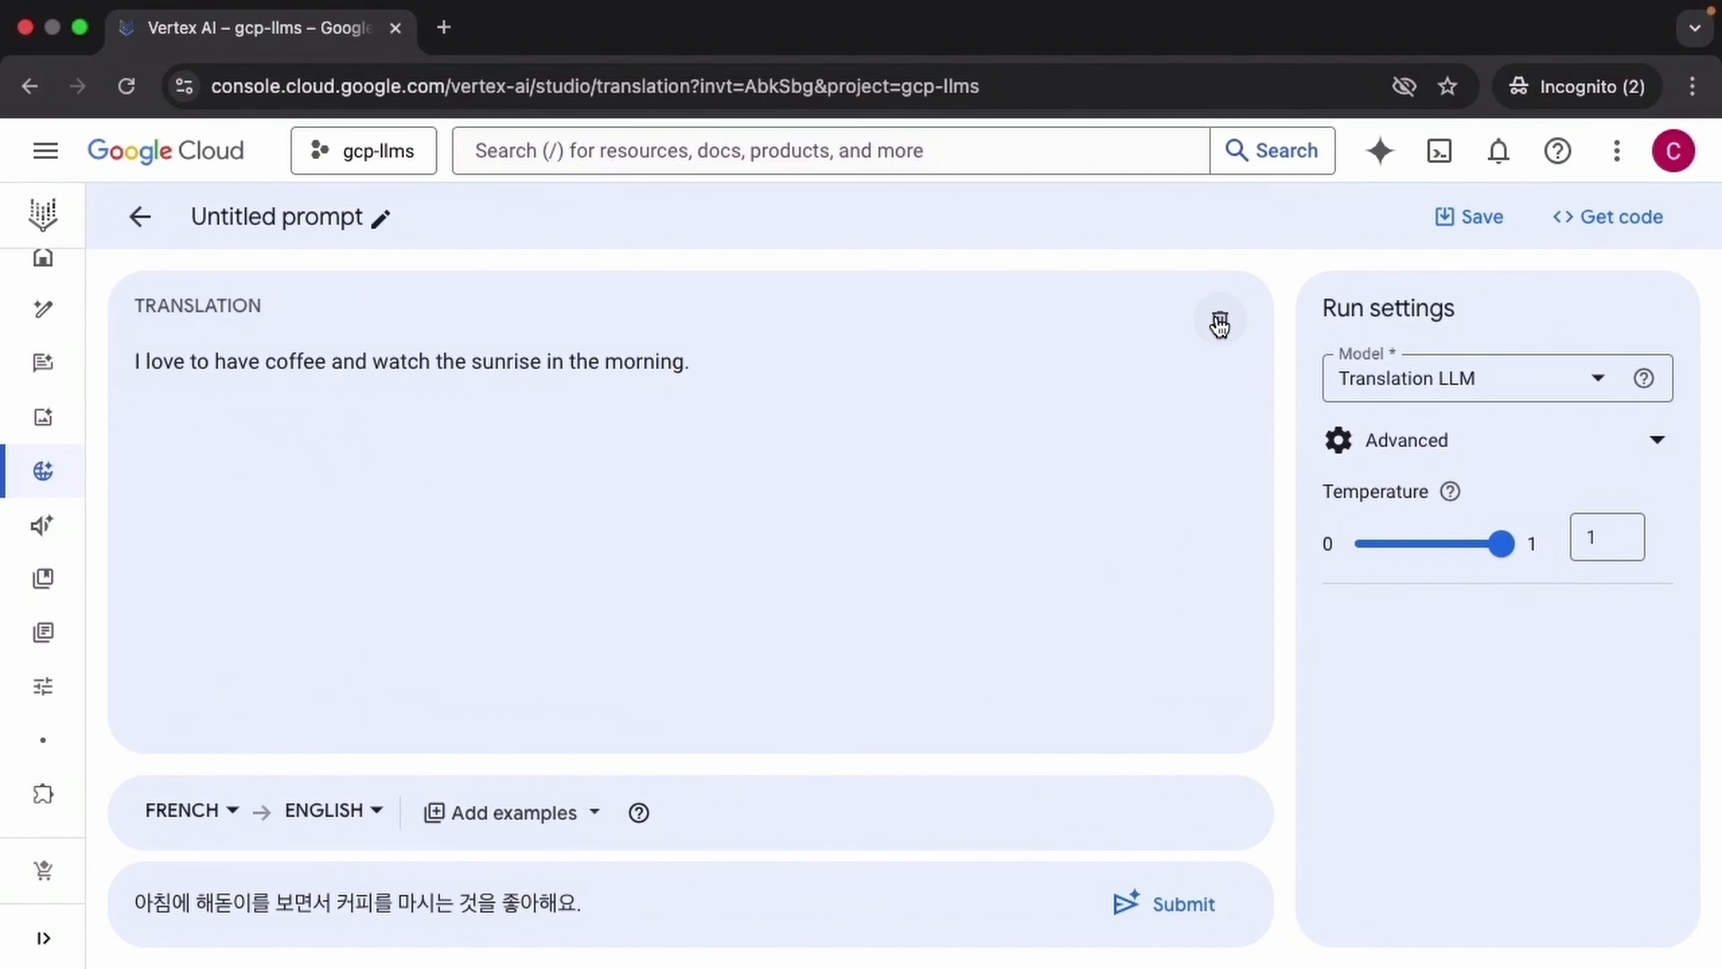
Clear the translation, set the source language to Hindi, and translate the passage beginning "मुझे समय सीमा से पहले बहुत सारा काम पूरा करना है" into English.
click(1219, 326)
scroll(1269, 634, down, 3)
click(230, 831)
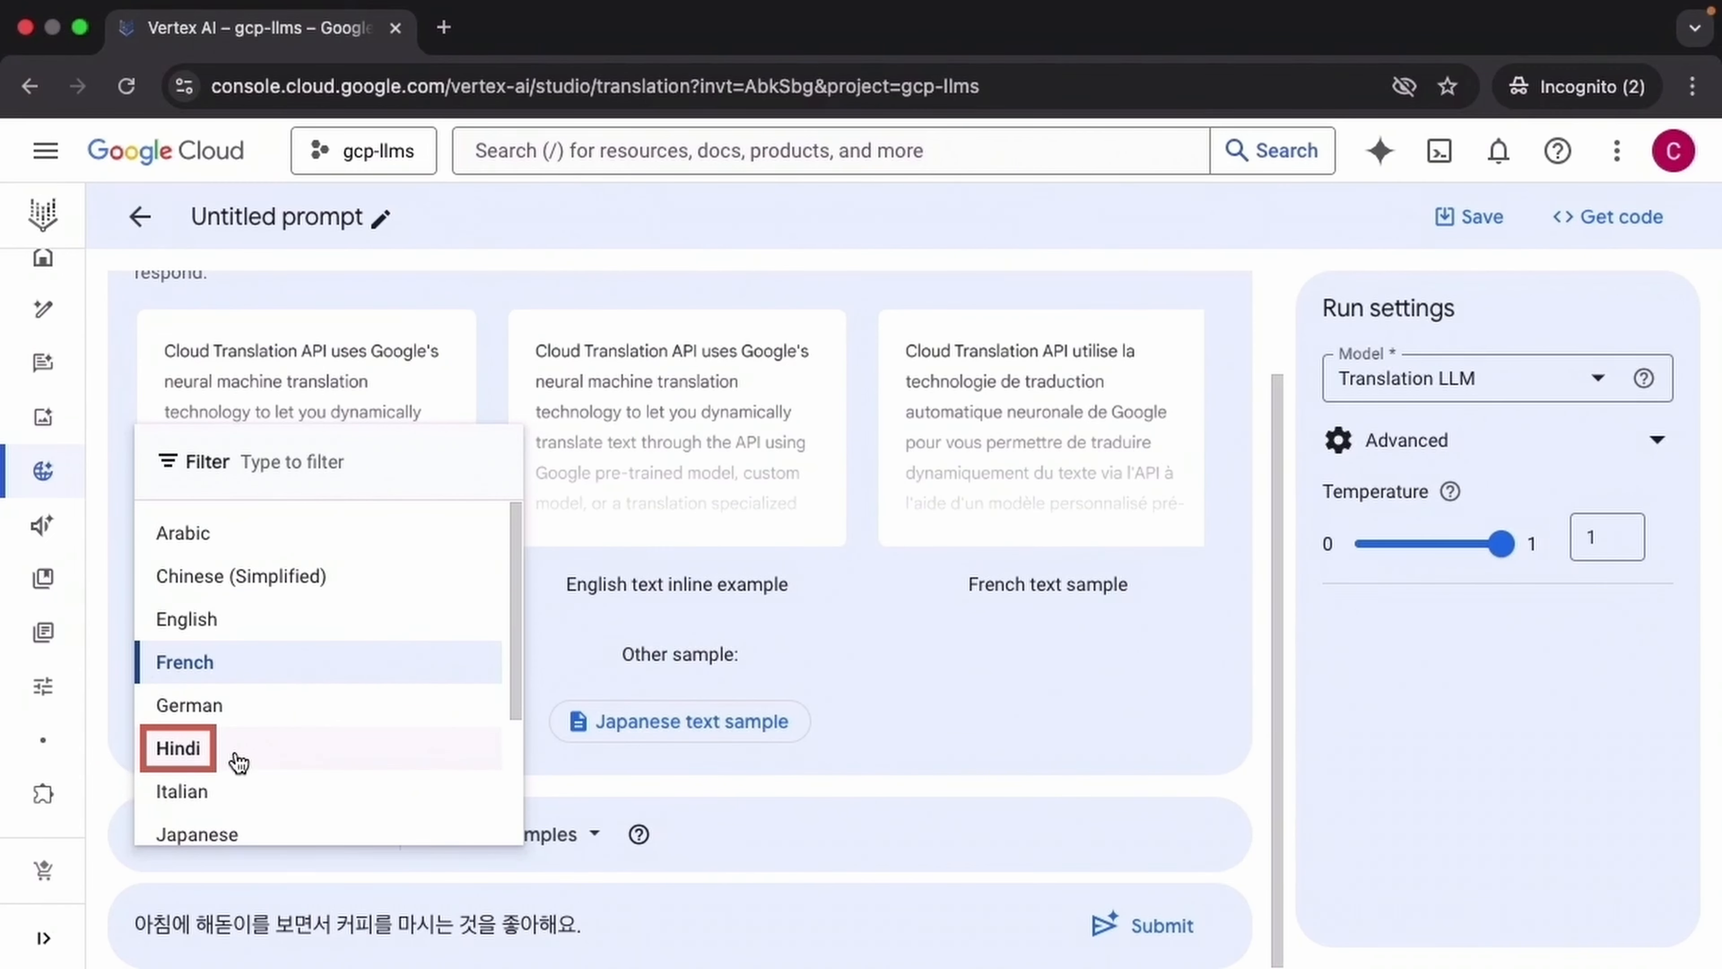
click(238, 763)
triple_click(684, 924)
text(मुझे समय सीमा से पहले बहुत सारा काम पूरा करना है, लेकिन मैं ध्यान केंद्रित रहने और समय पर सब कुछ खत्म करने के लिए छोटे-छोटे ब्रेक लेने की योजना बना रहा हूँ।)
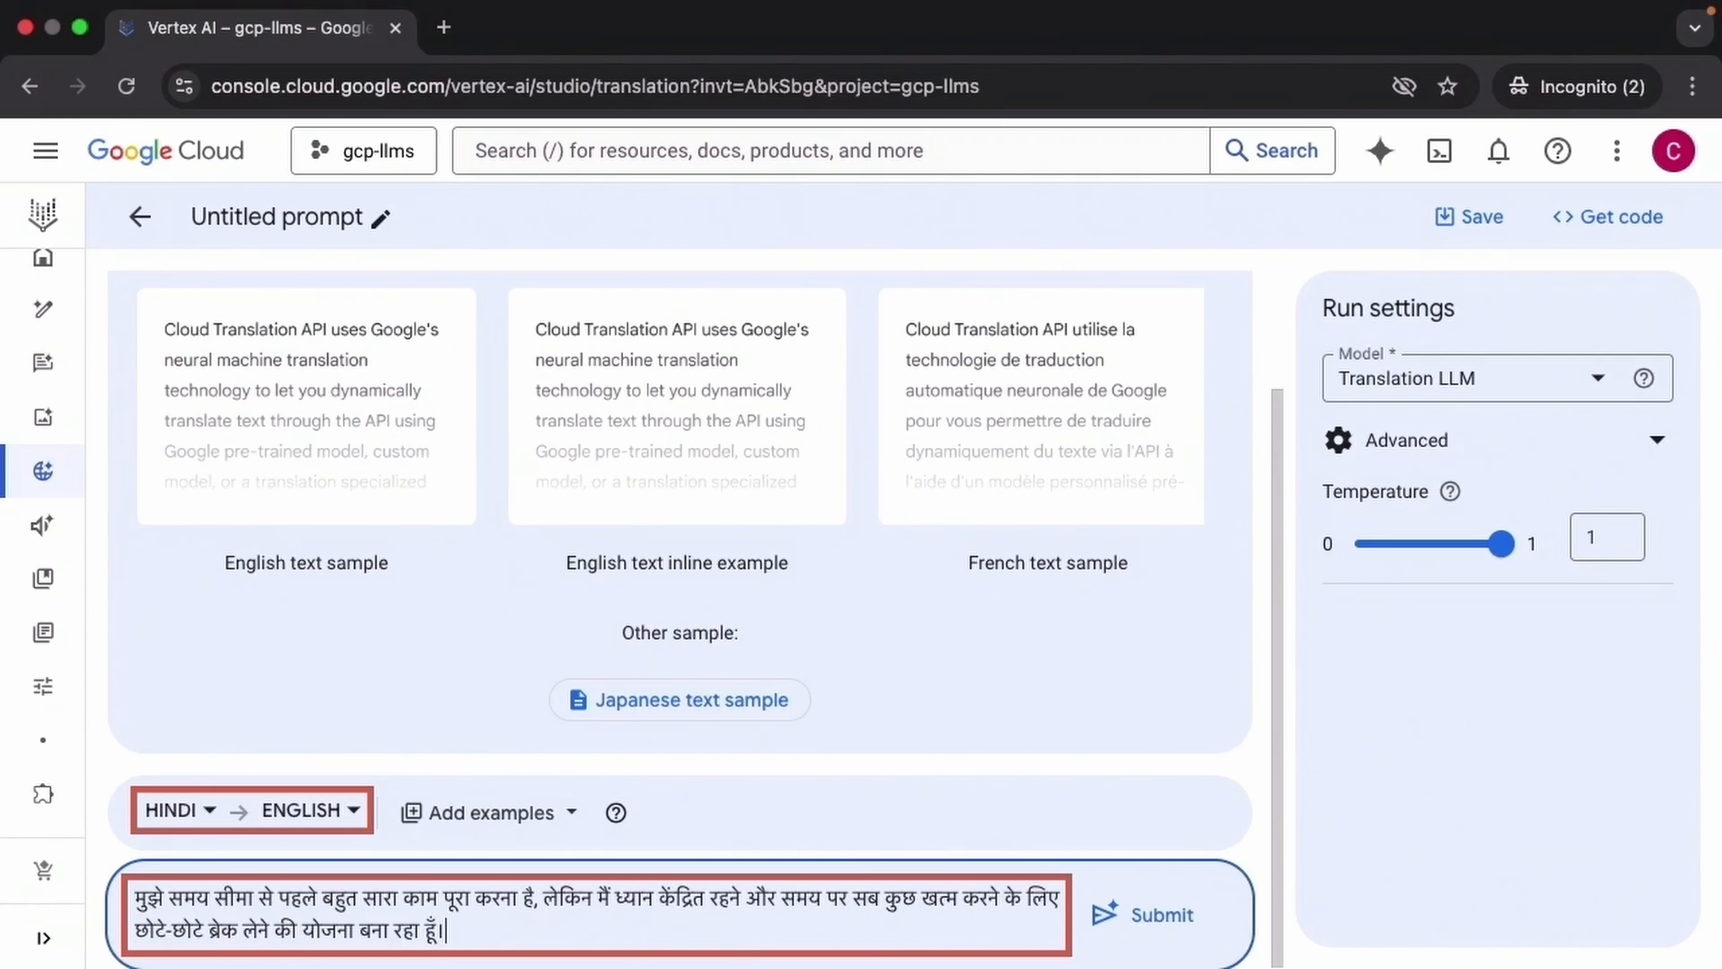
click(1171, 920)
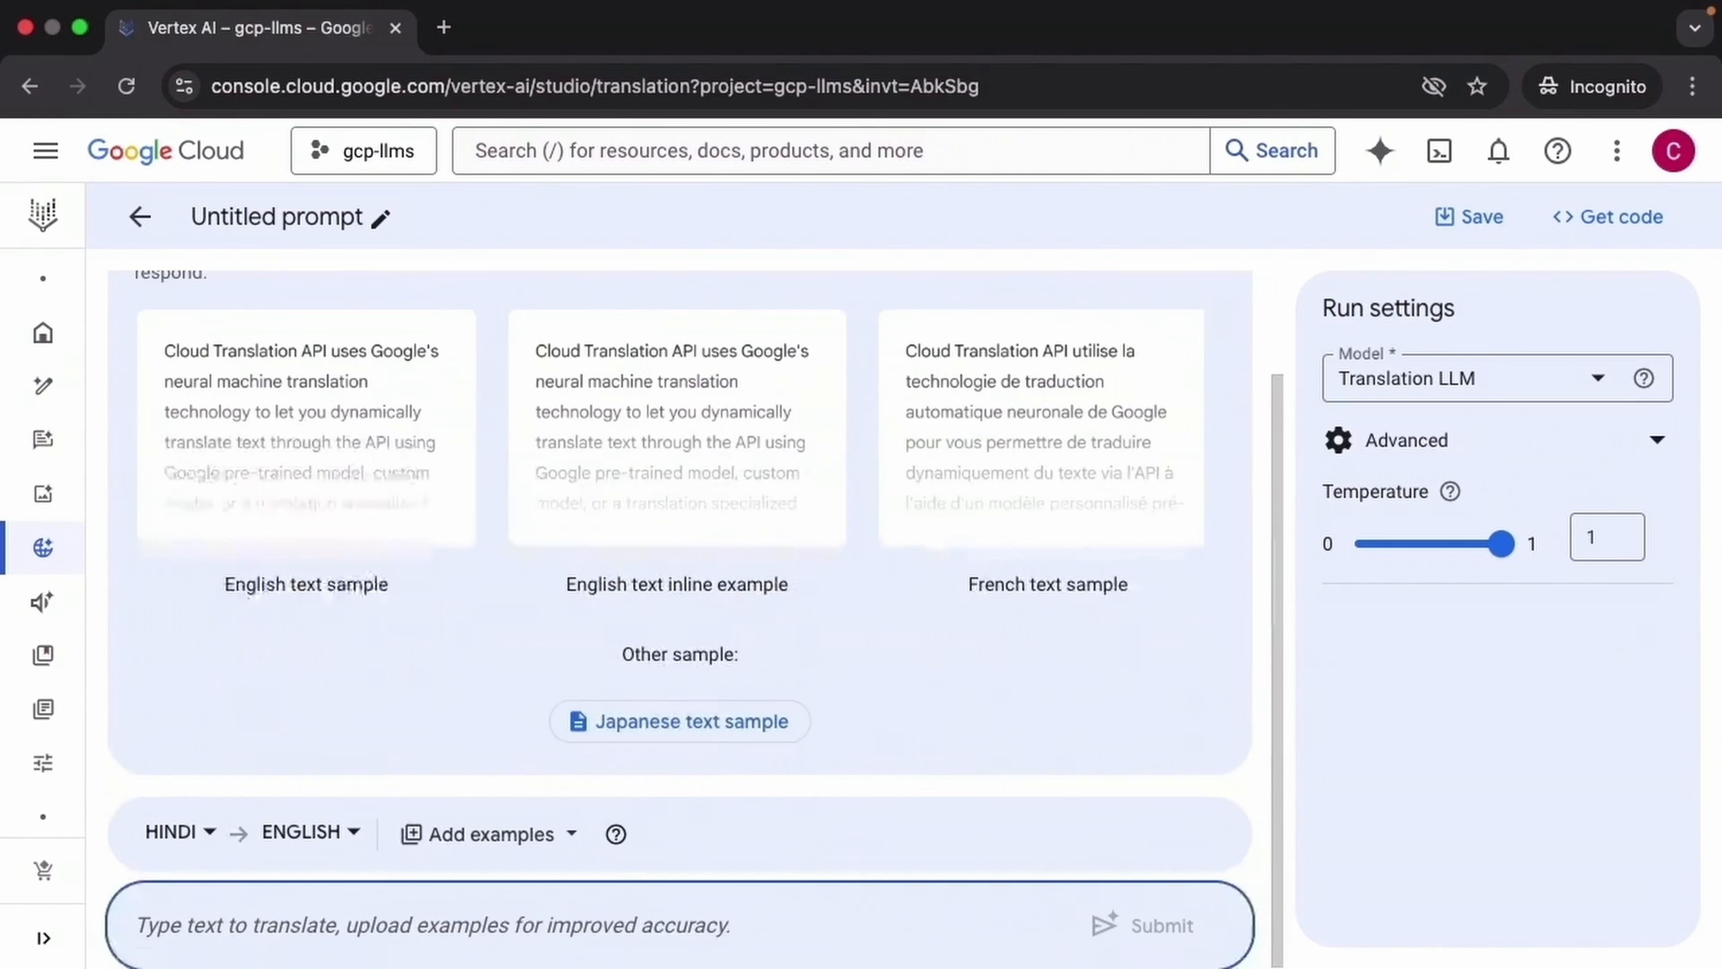
With German as source language, translate "எனக்கு வார இறுதிகளை புத்தகங்களைப் படித்து, ஒரு காப்பி அல்லது தேநீருடன் சுகமாக இருக்க விரும்புகிறேன்." into English.
click(178, 831)
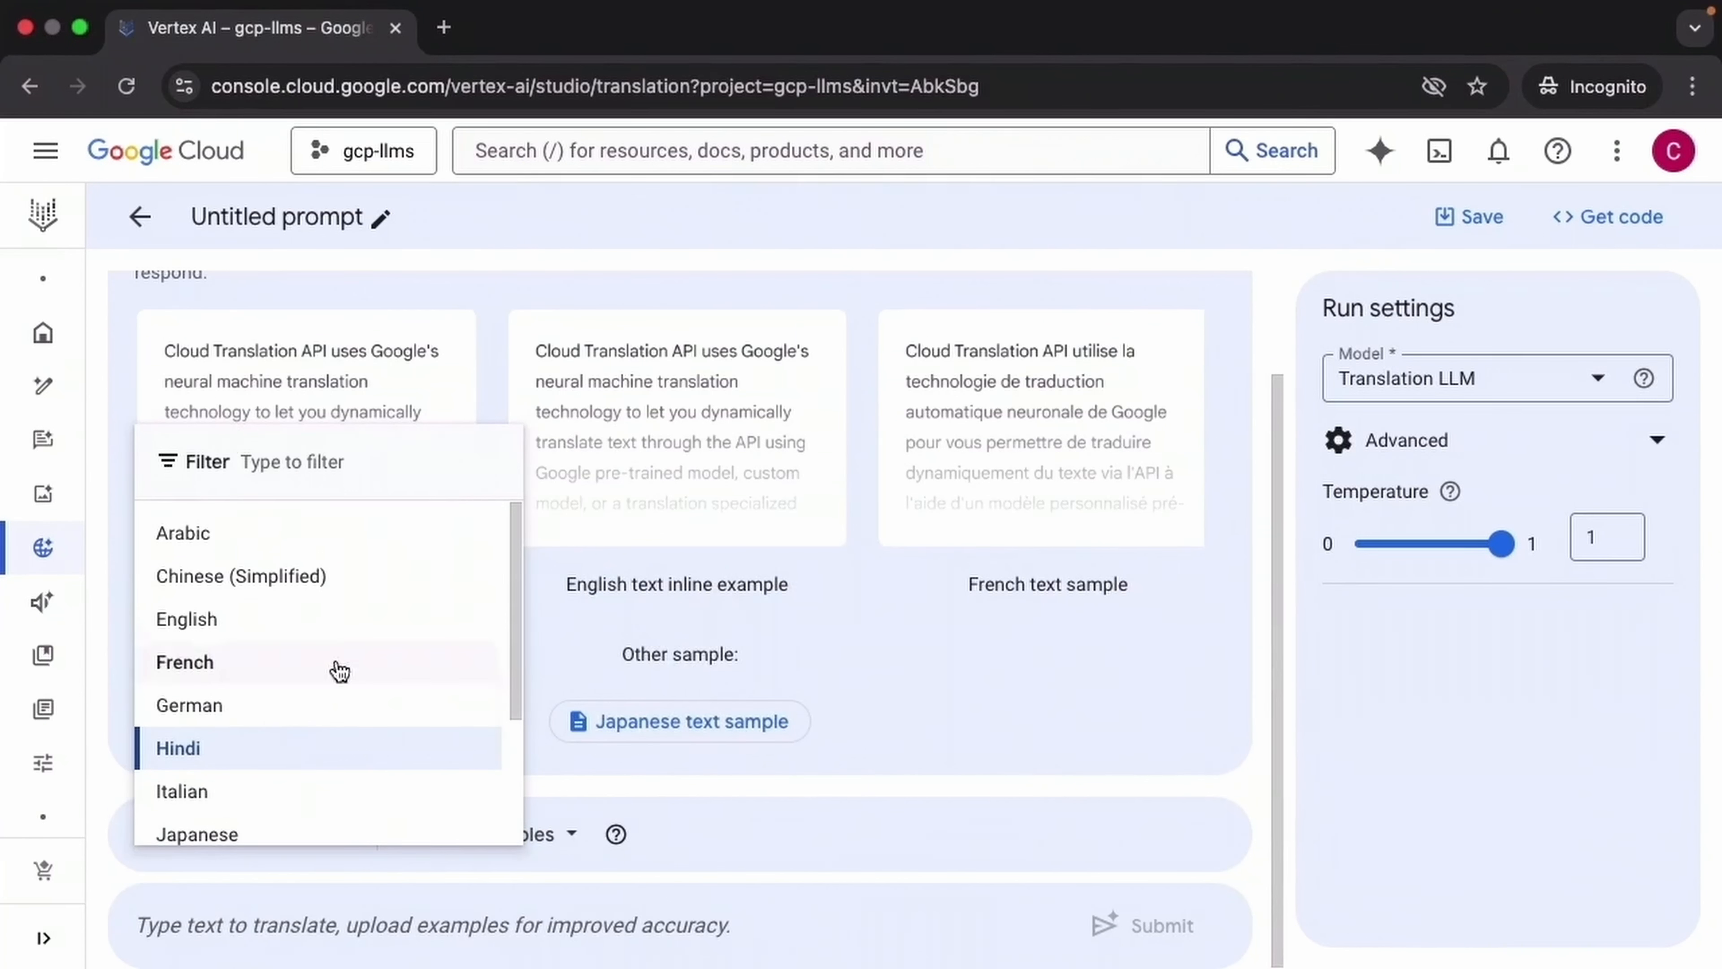
click(315, 718)
click(278, 913)
text(எனக்கு வார இறுதிகளை புத்தகங்களைப் படித்து, ஒரு காப்பி அல்லது தேநீருடன் சுகமாக இருக்க விரும்புகிறேன்.)
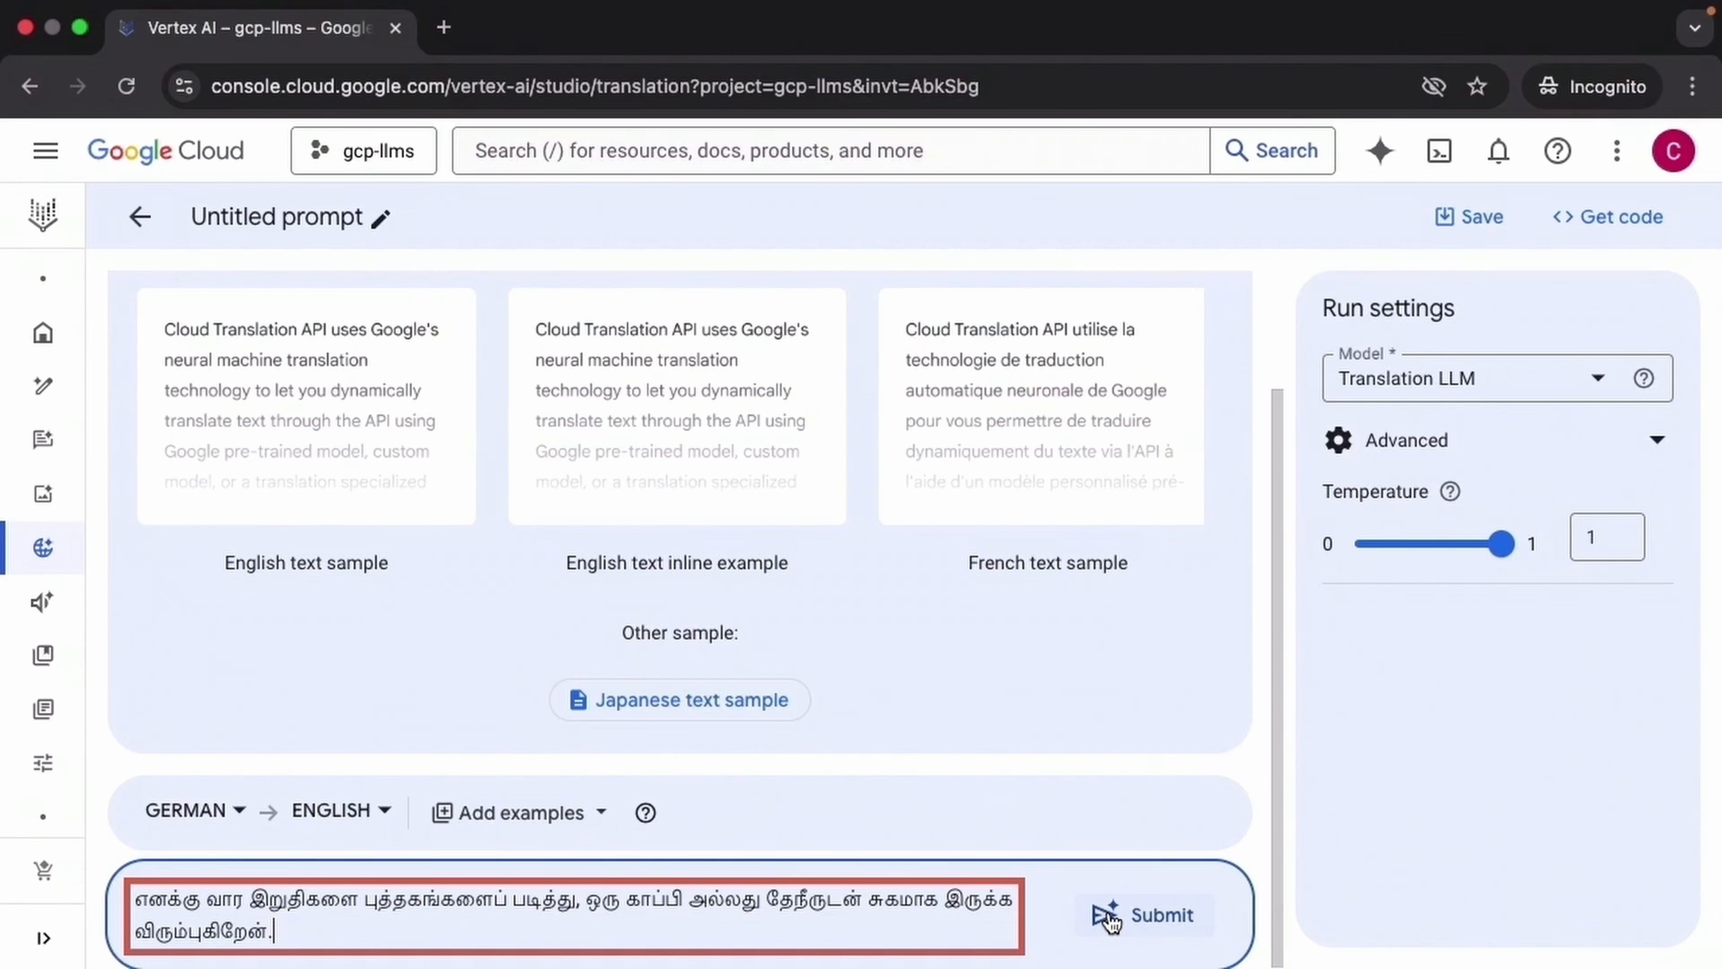
click(1111, 918)
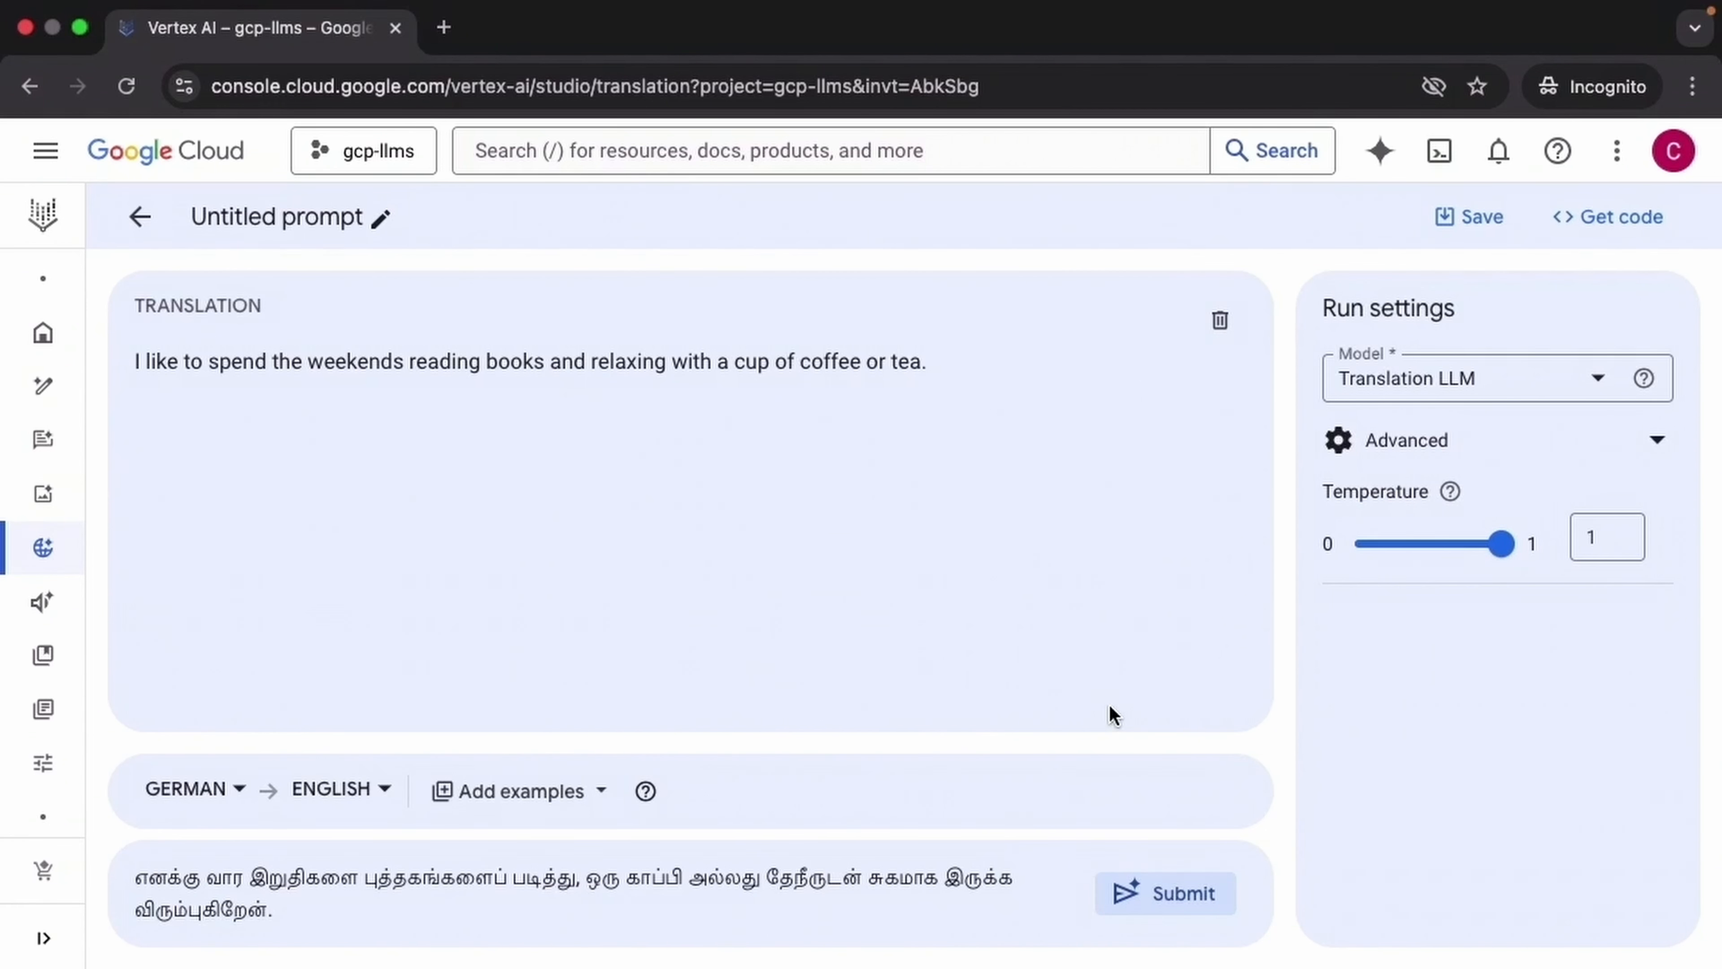
Clear the translation and submit "મારા પરિવાર સાથે રાત્રિભોજન બનાવવું મારા દિવસનો અંત લાવવાનો મારો પ્રિય રીત છે." with English as source and Hindi as target.
click(1220, 320)
scroll(692, 678, down, 3)
click(691, 930)
key(super+a)
text(મારા પરિવાર સાથે રાત્રિભોજન બનાવવું મારા દિવસનો અંત લાવવાનો મારો પ્રિય રીત છે.)
click(195, 833)
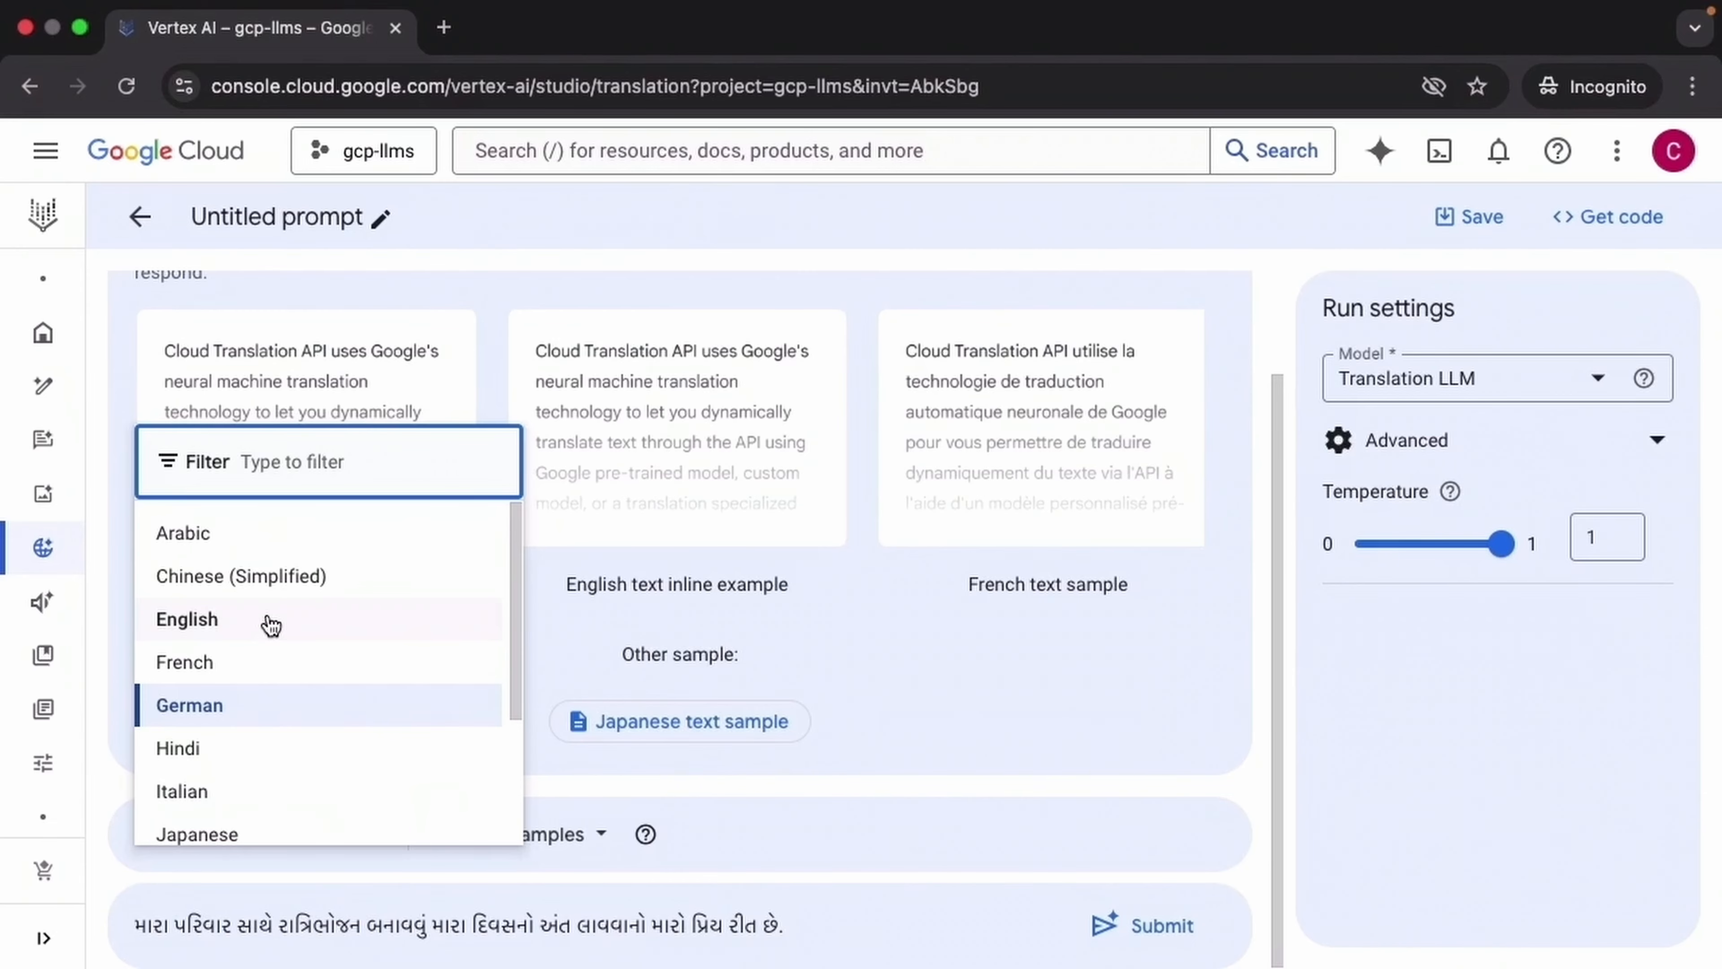
click(270, 623)
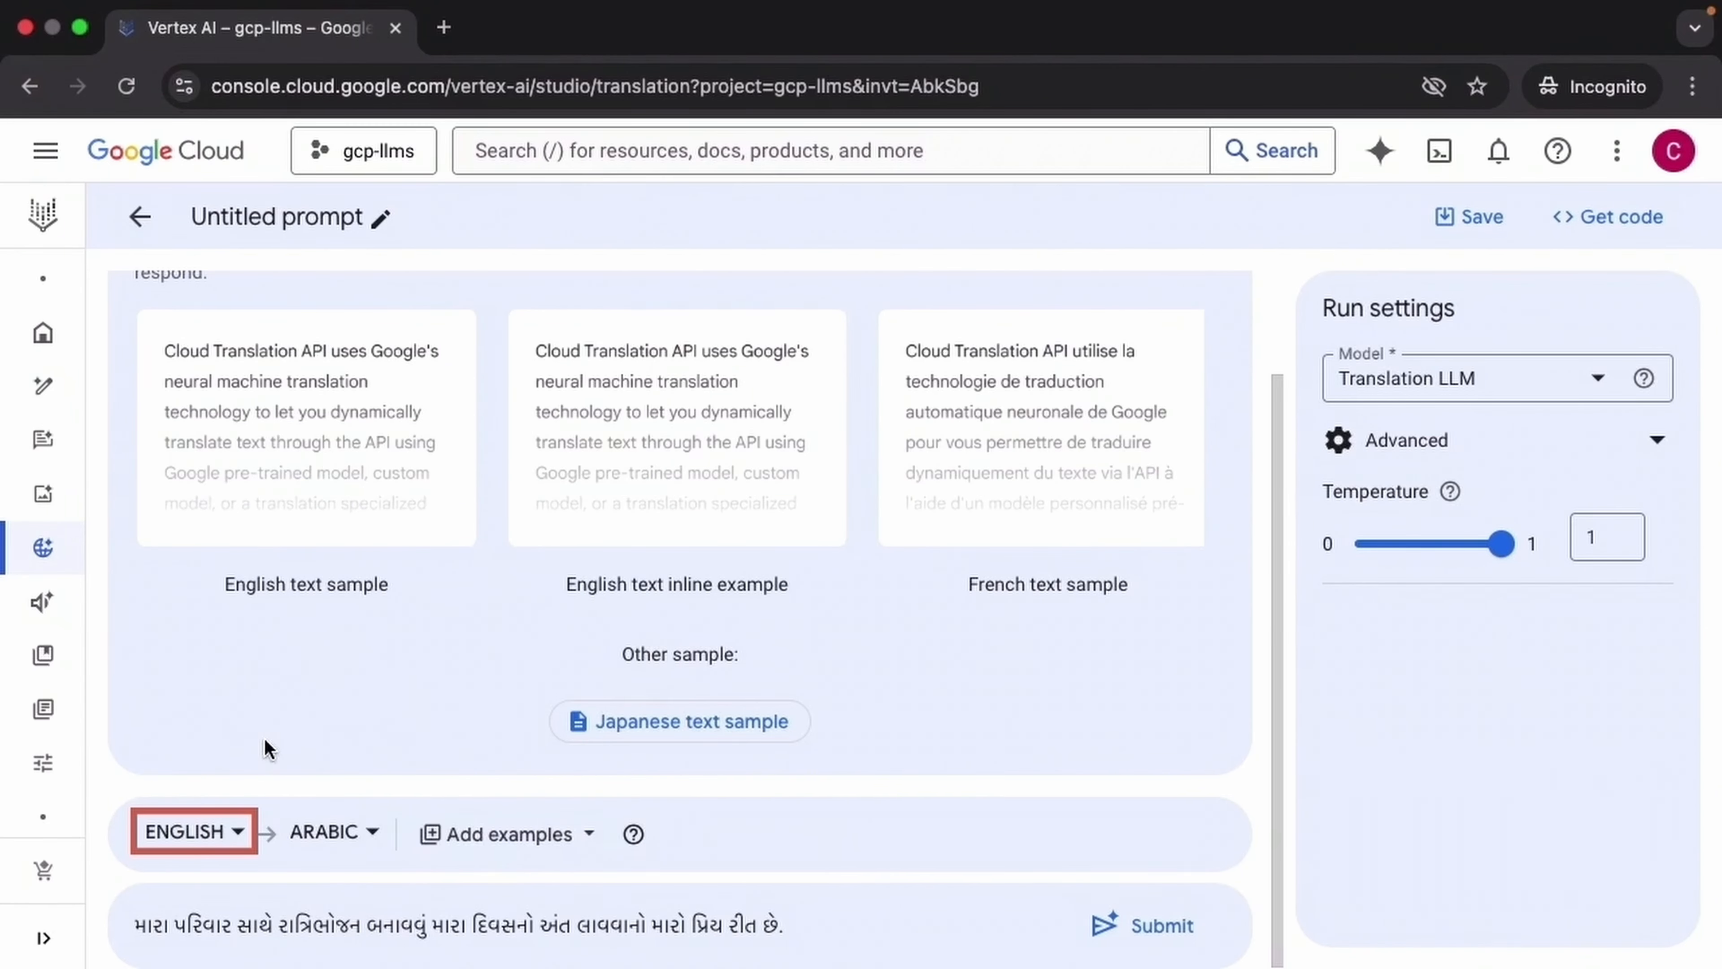
click(376, 829)
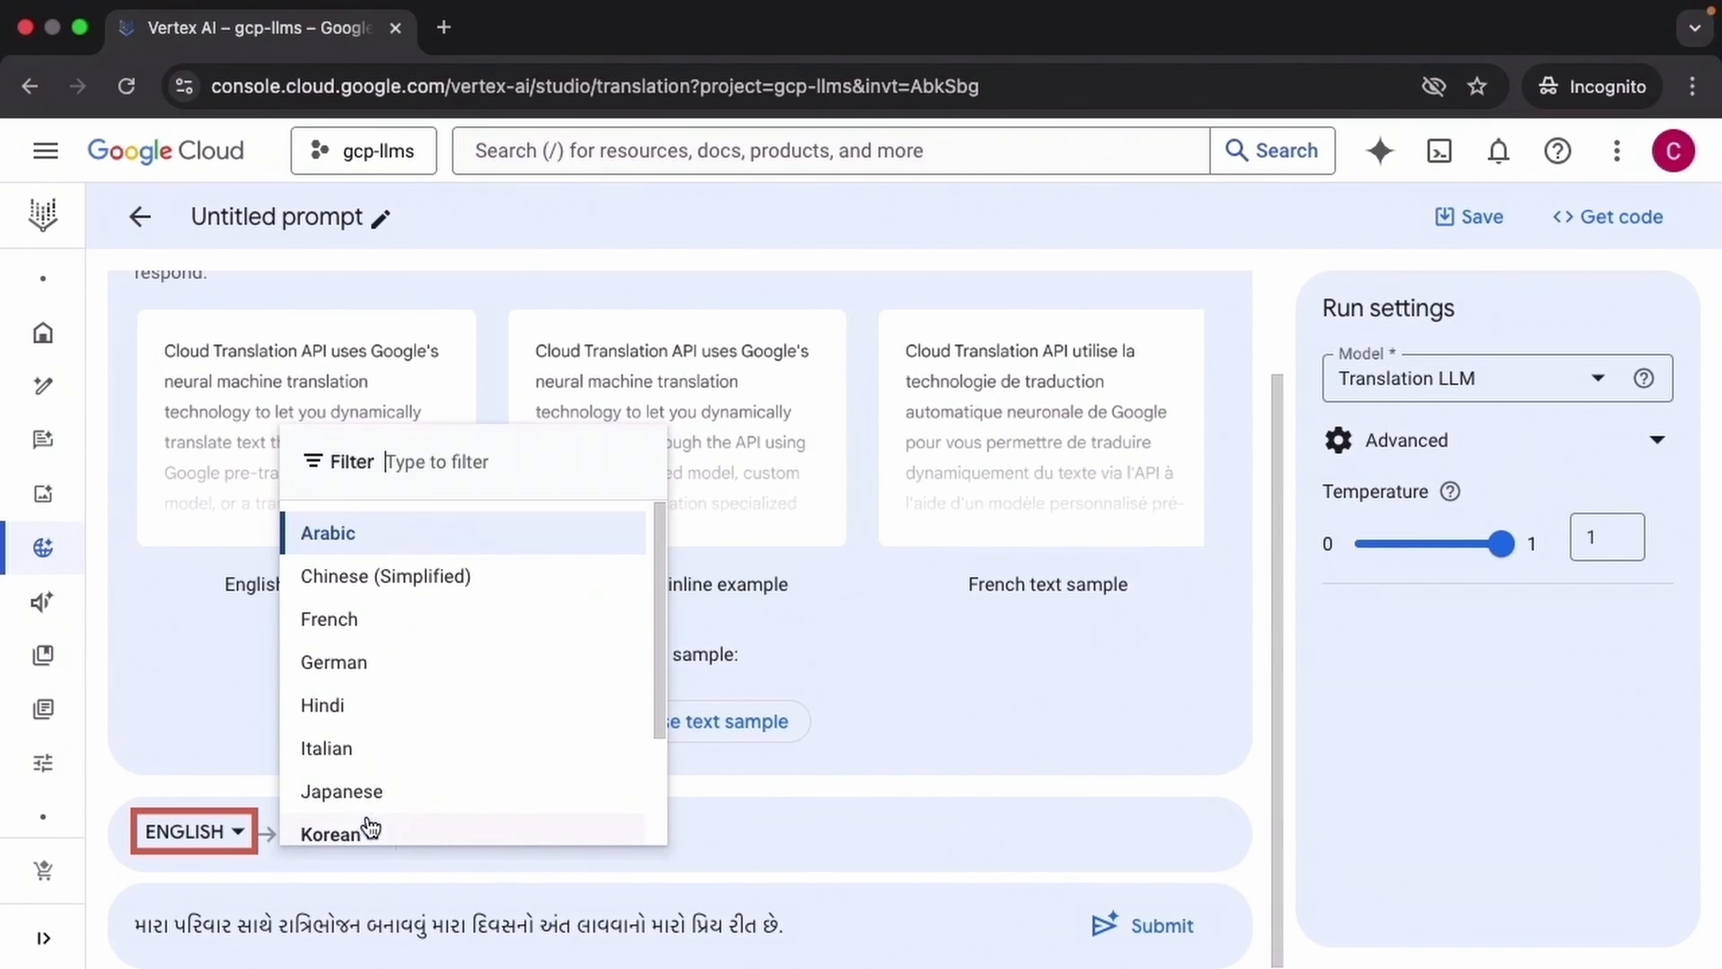
click(406, 707)
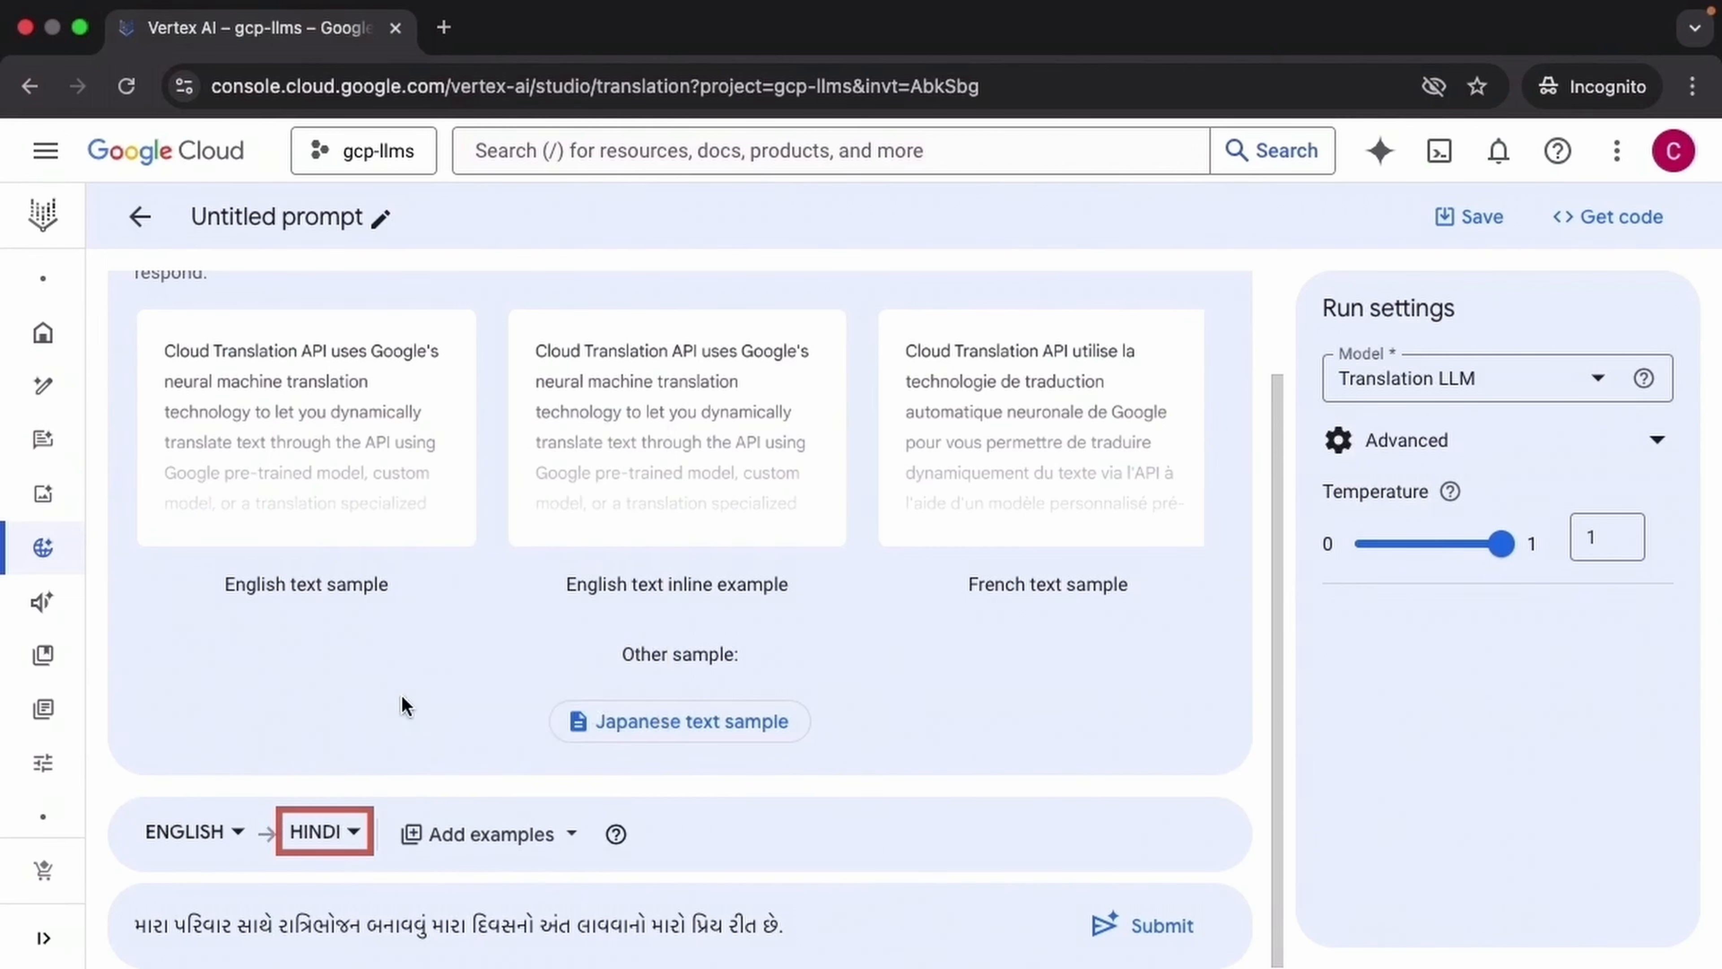
click(1106, 926)
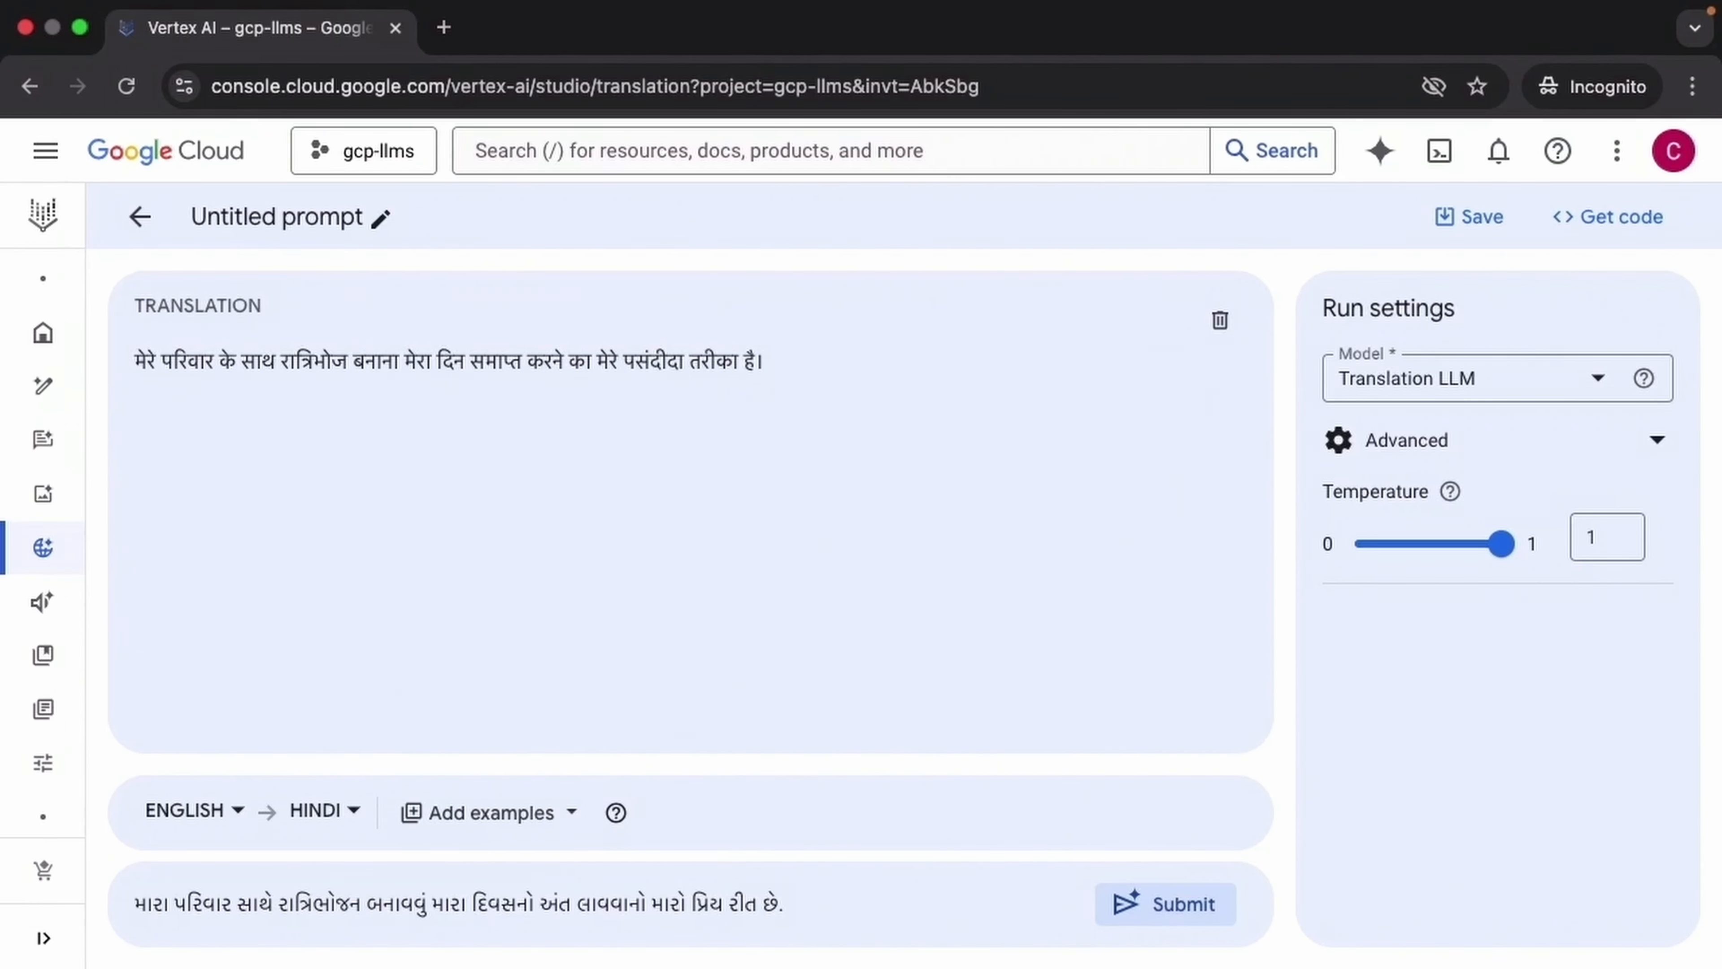
Clear the Hindi translation, set the source language to Arabic, and translate "أحب الجلوس بجانب النافذة أثناء المطر والاستمتاع بصوت الطبيعة." into English.
click(1220, 321)
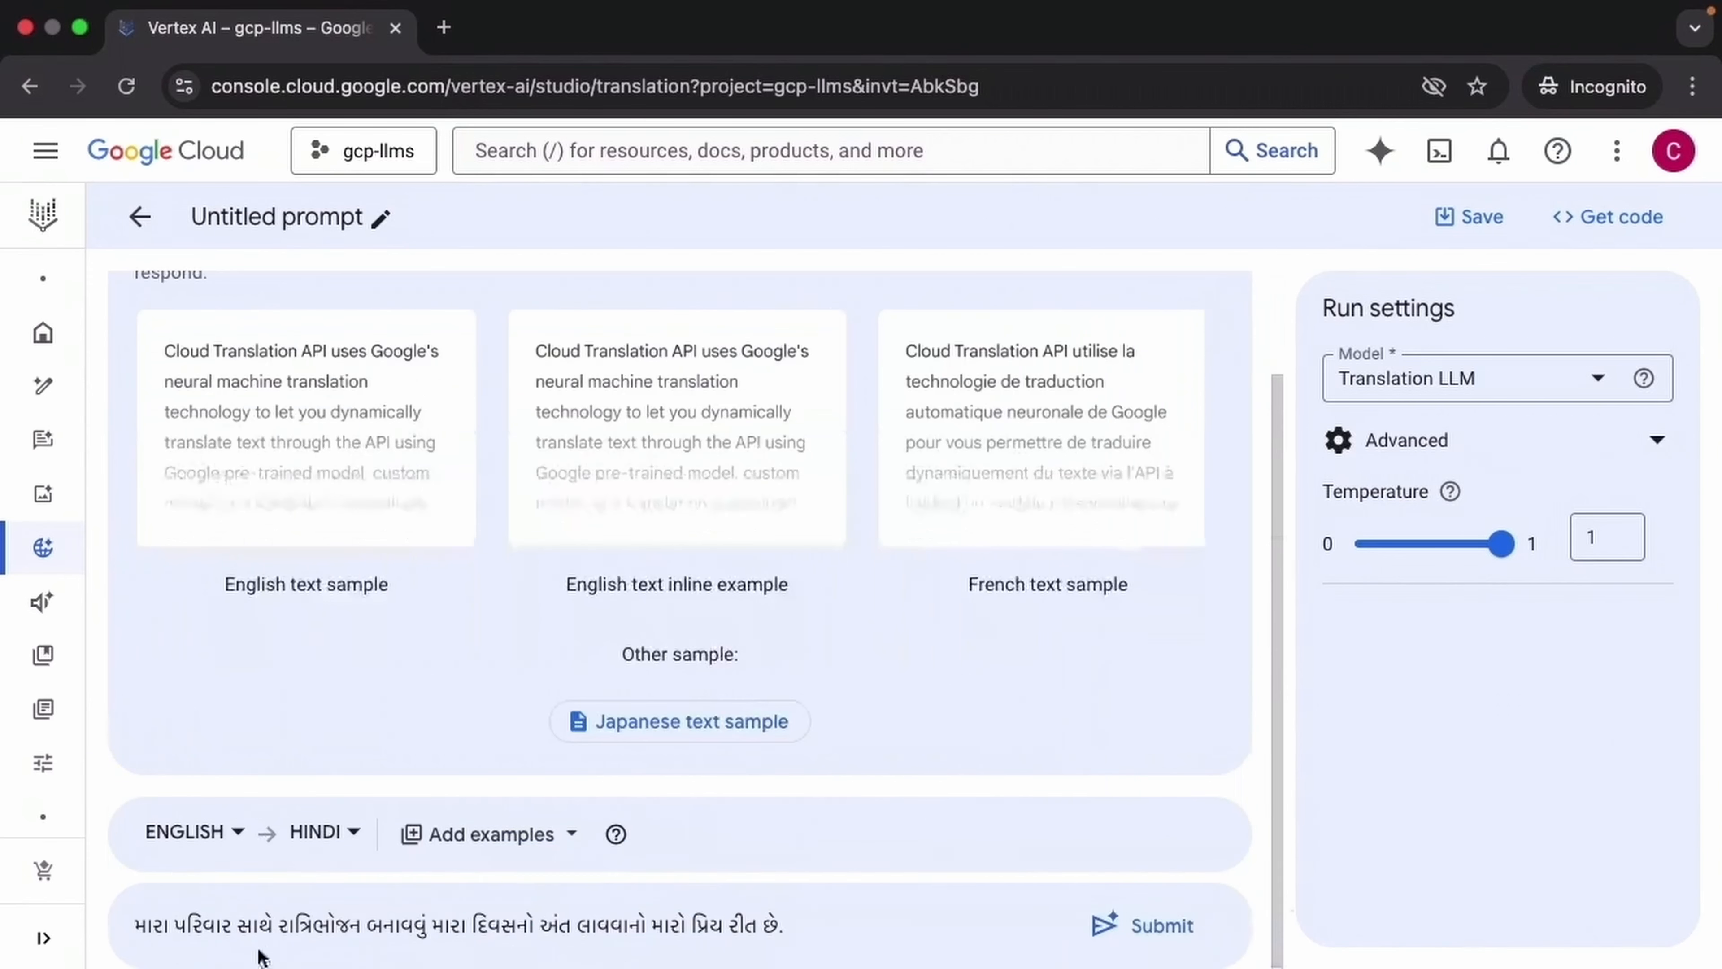
click(234, 832)
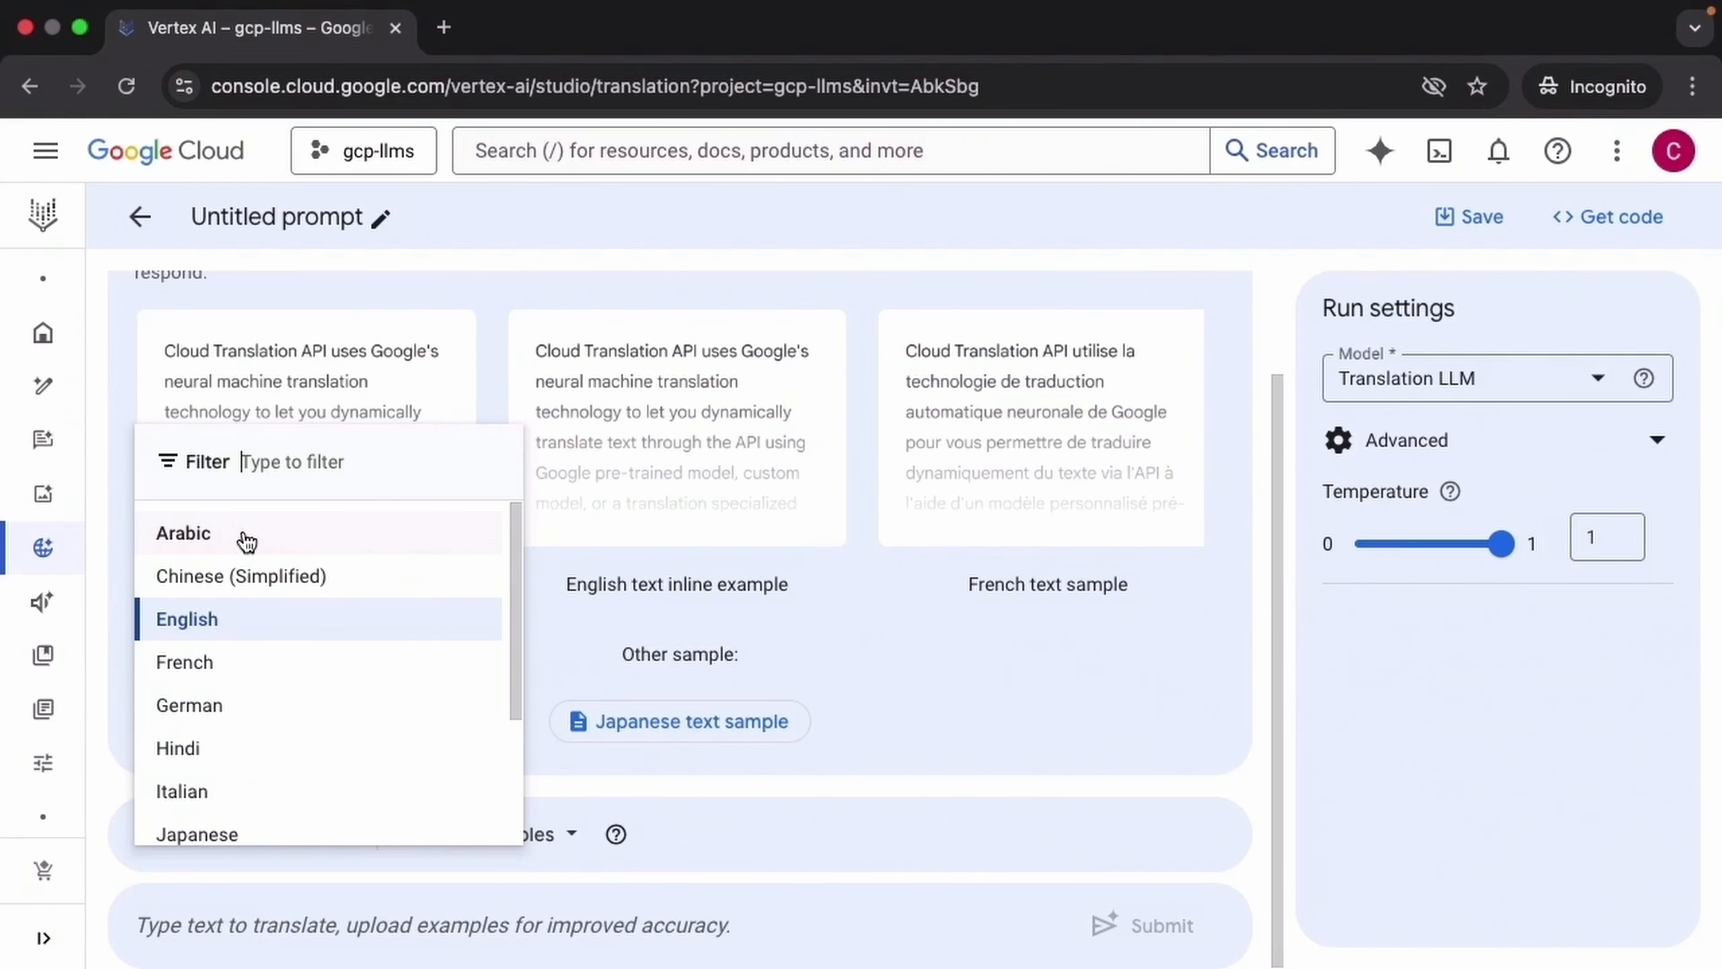
click(246, 541)
click(419, 892)
text(أحب الجلوس بجانب النافذة أثناء المطر والاستمتاع بصوت الطبيعة.)
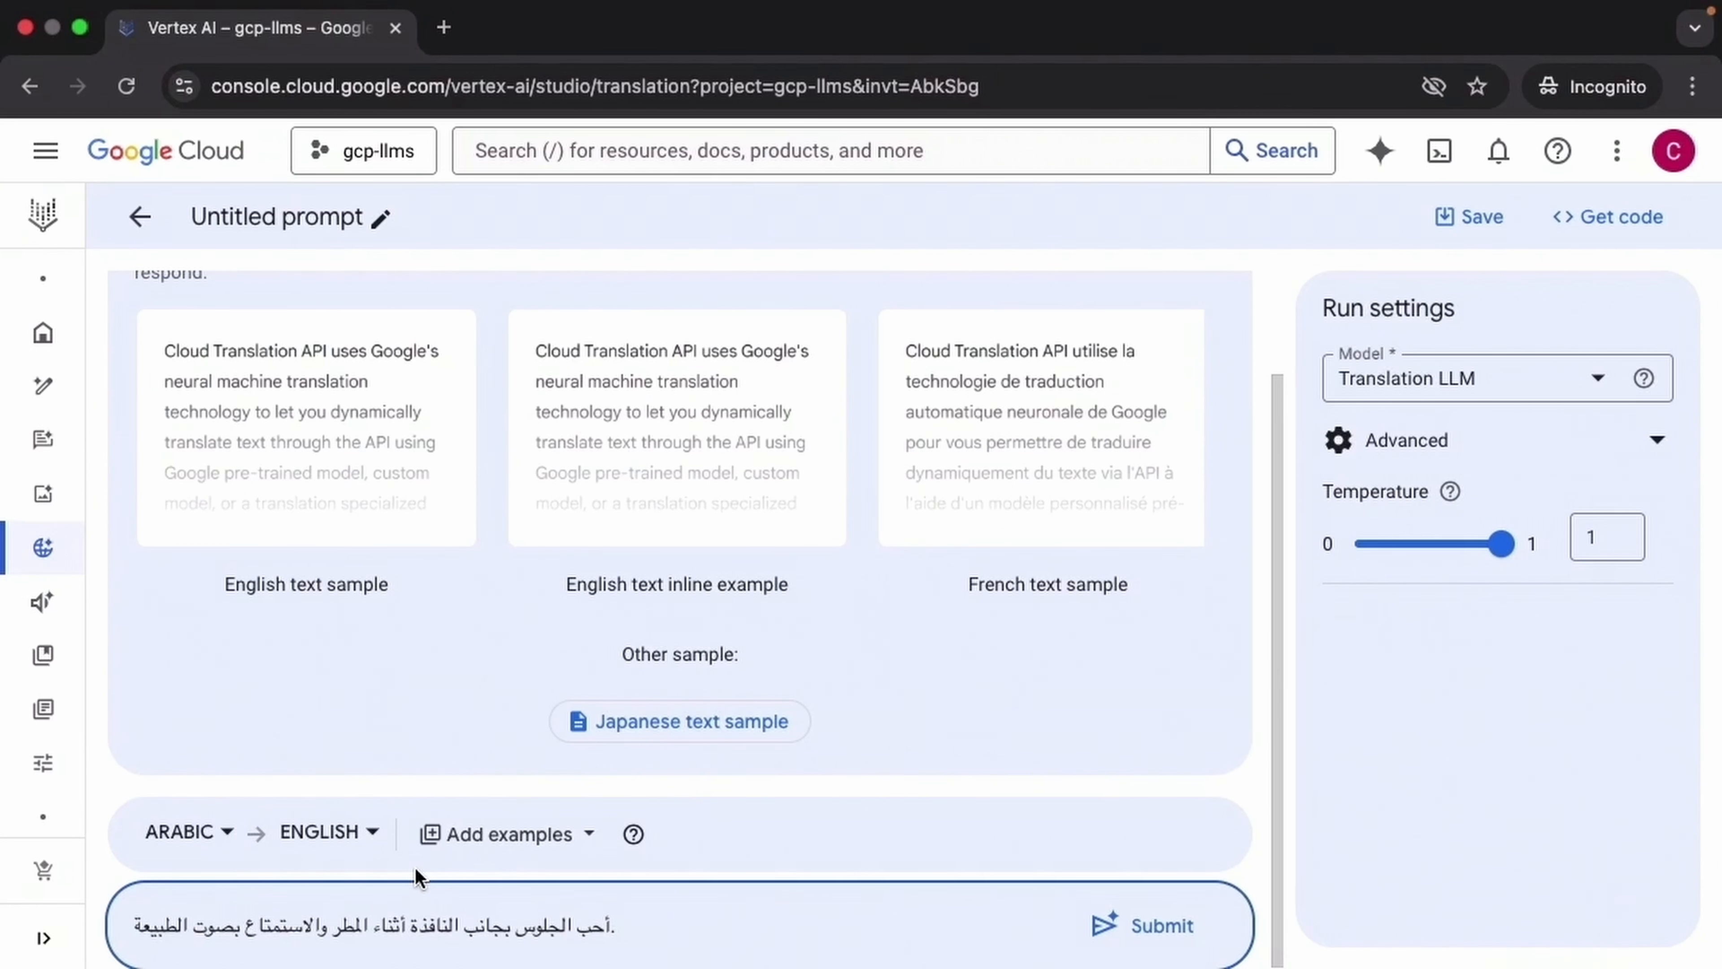
click(373, 831)
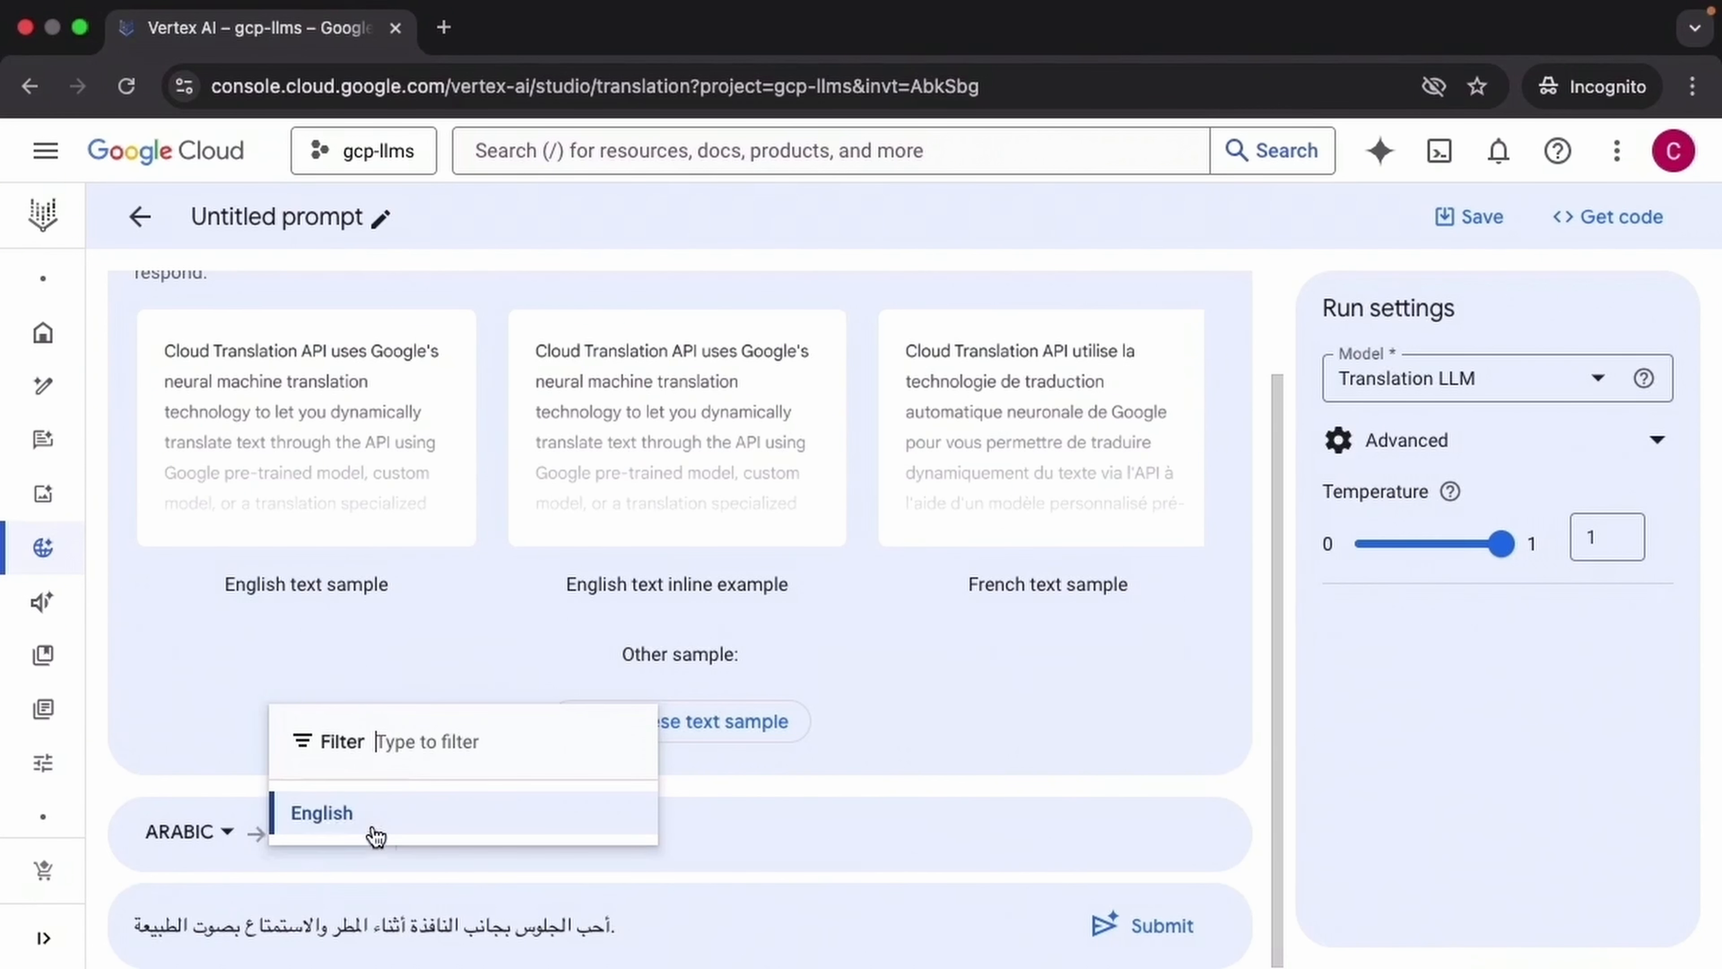
click(442, 814)
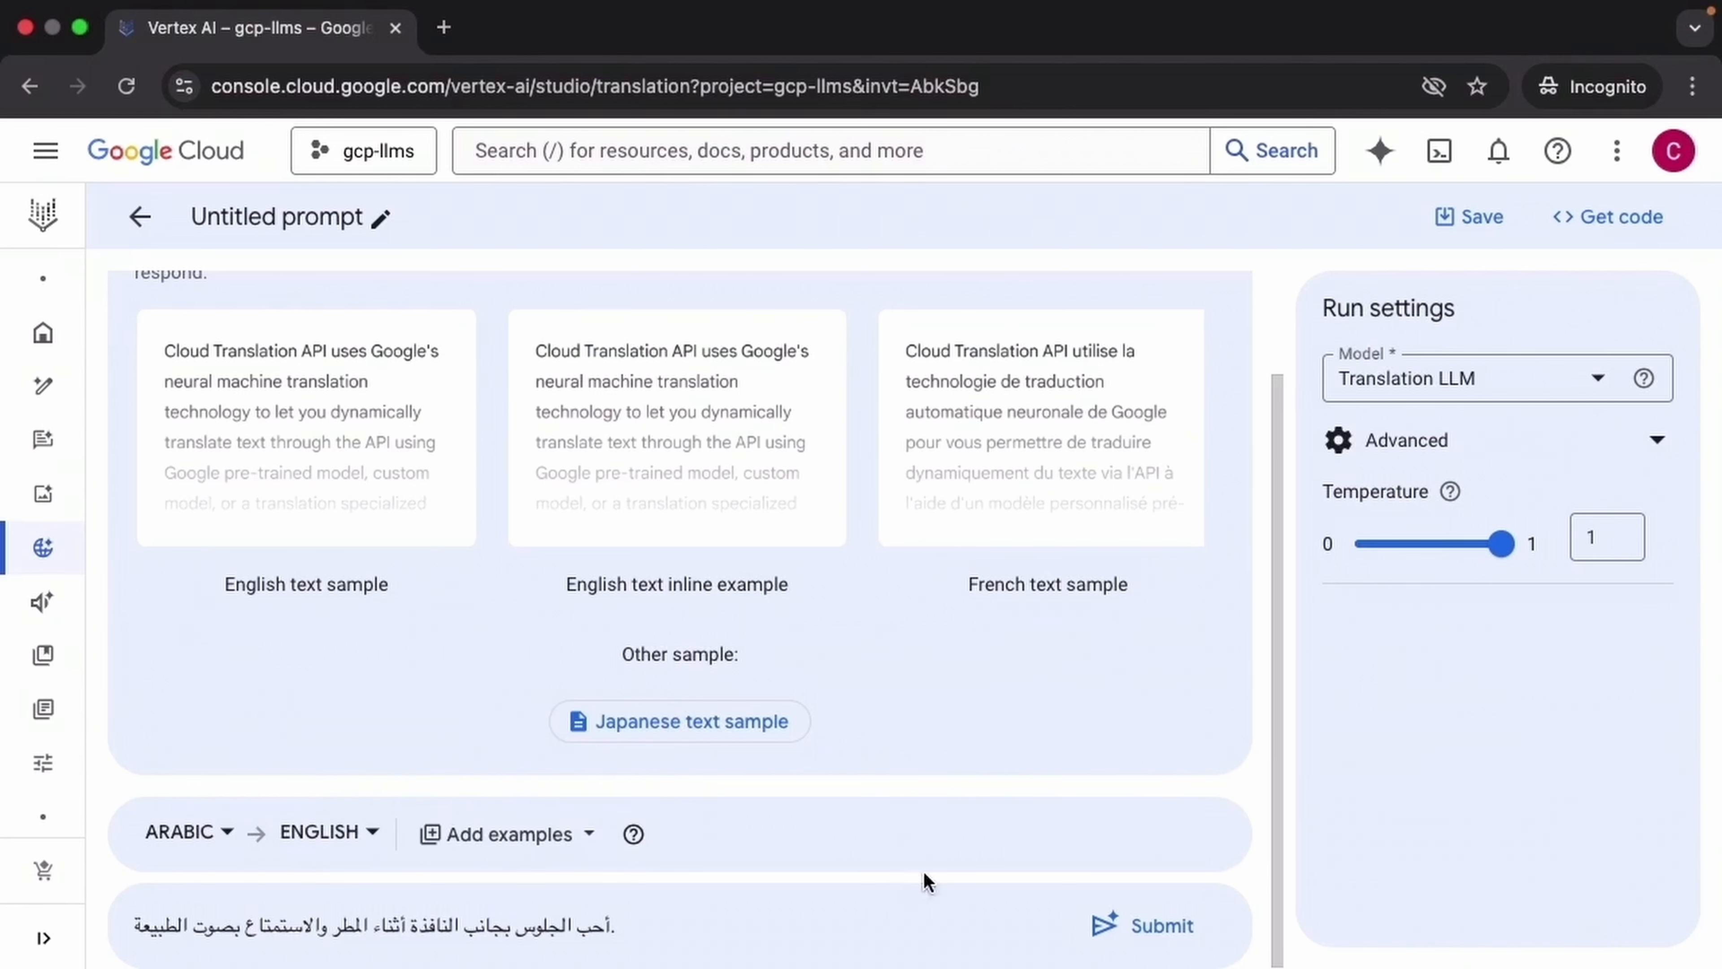
click(1105, 930)
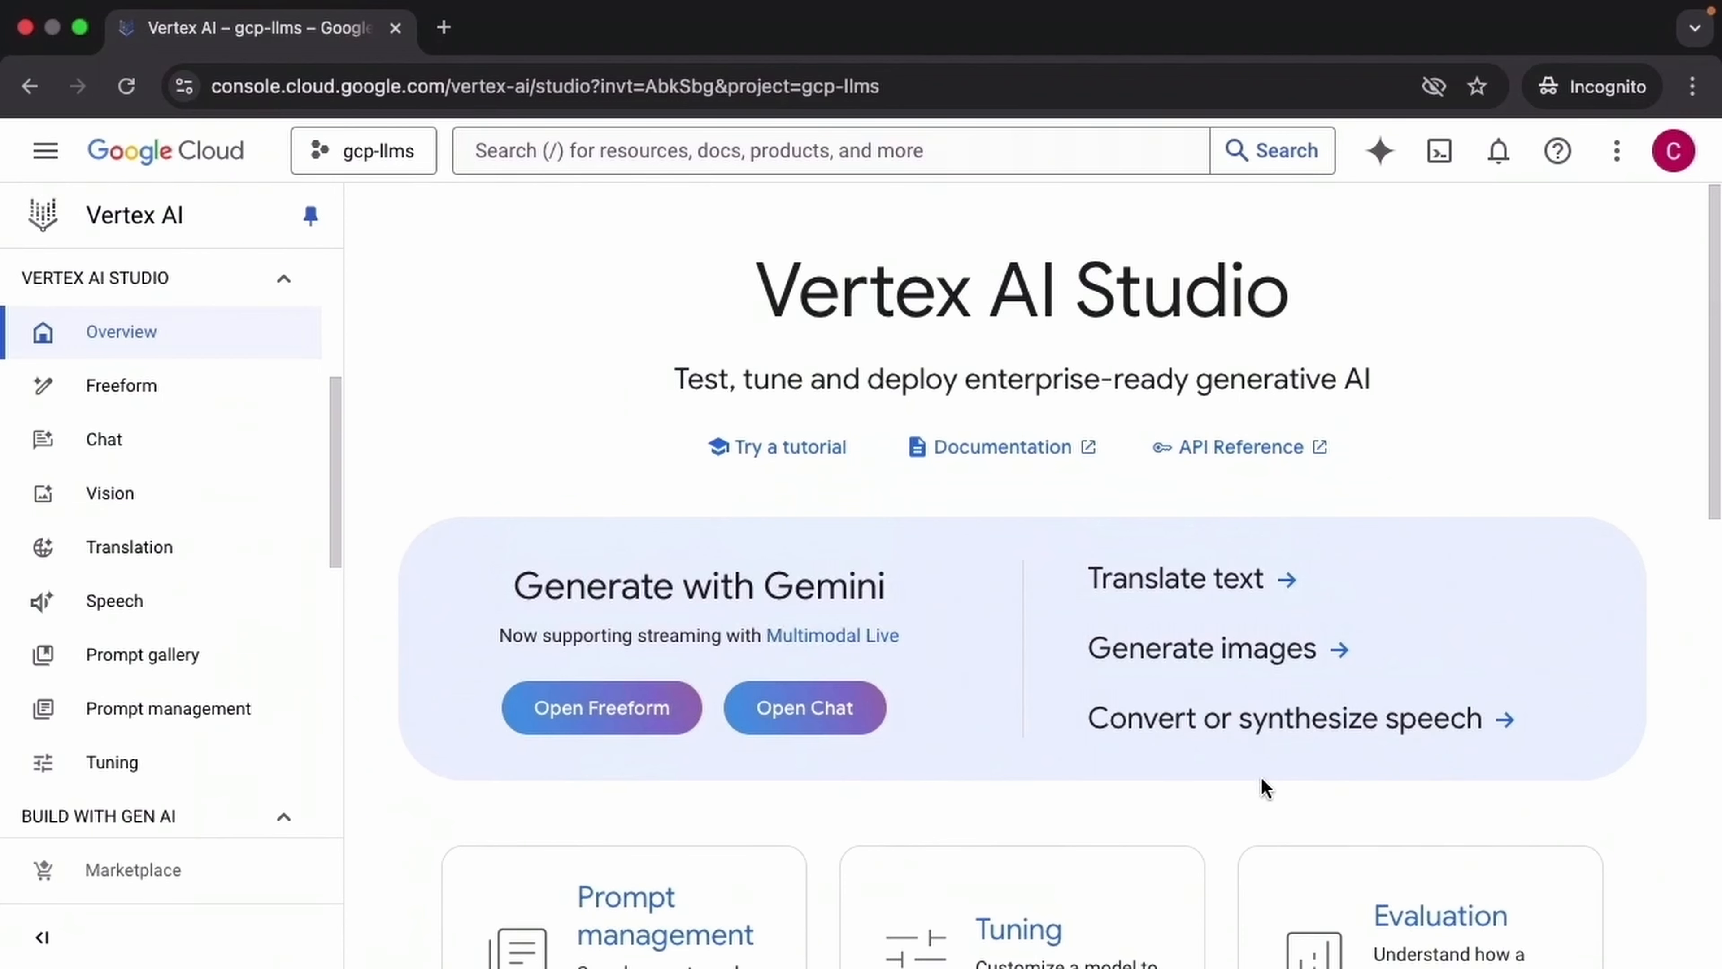
Open the text-to-speech tool and generate English - Female speech from the passage beginning "The 90s TV era gave us sitcoms like "Friends"".
click(1210, 733)
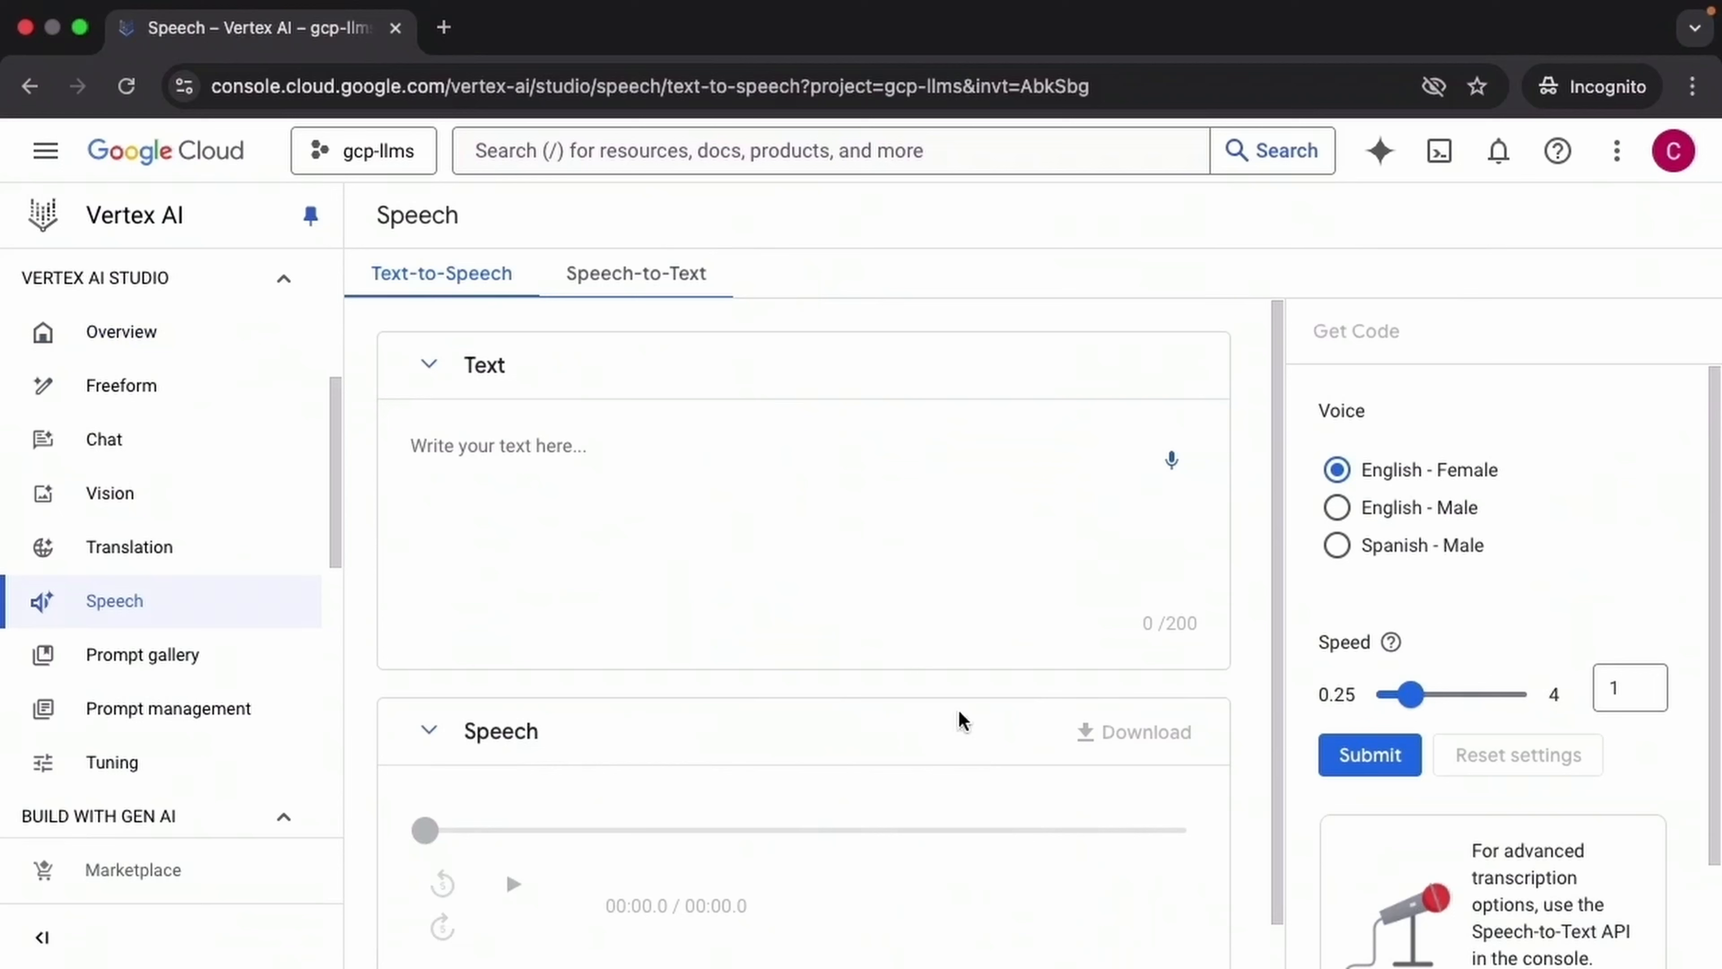
click(46, 938)
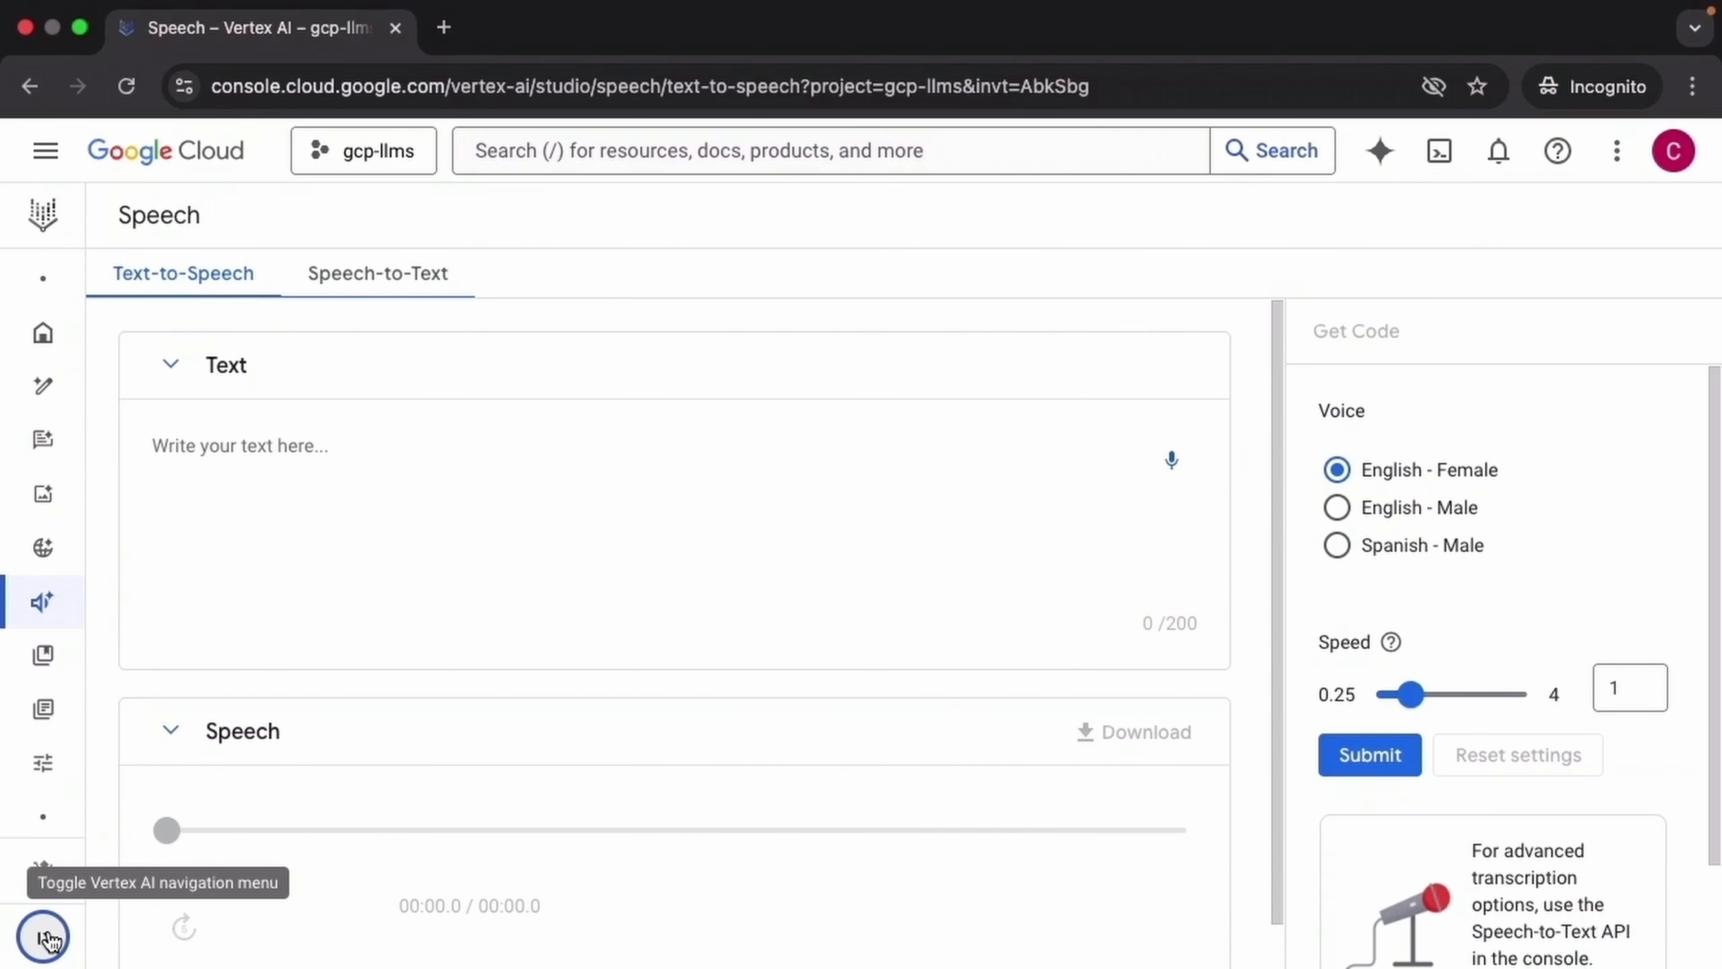
click(453, 593)
text(The 90s TV era gave us sitcoms like "Friends", animations like "Rugrats", teen dramas like "90210", and sci-fi hits like "The X-Files"—a nostalgic mix of heart, humor, and innovation!)
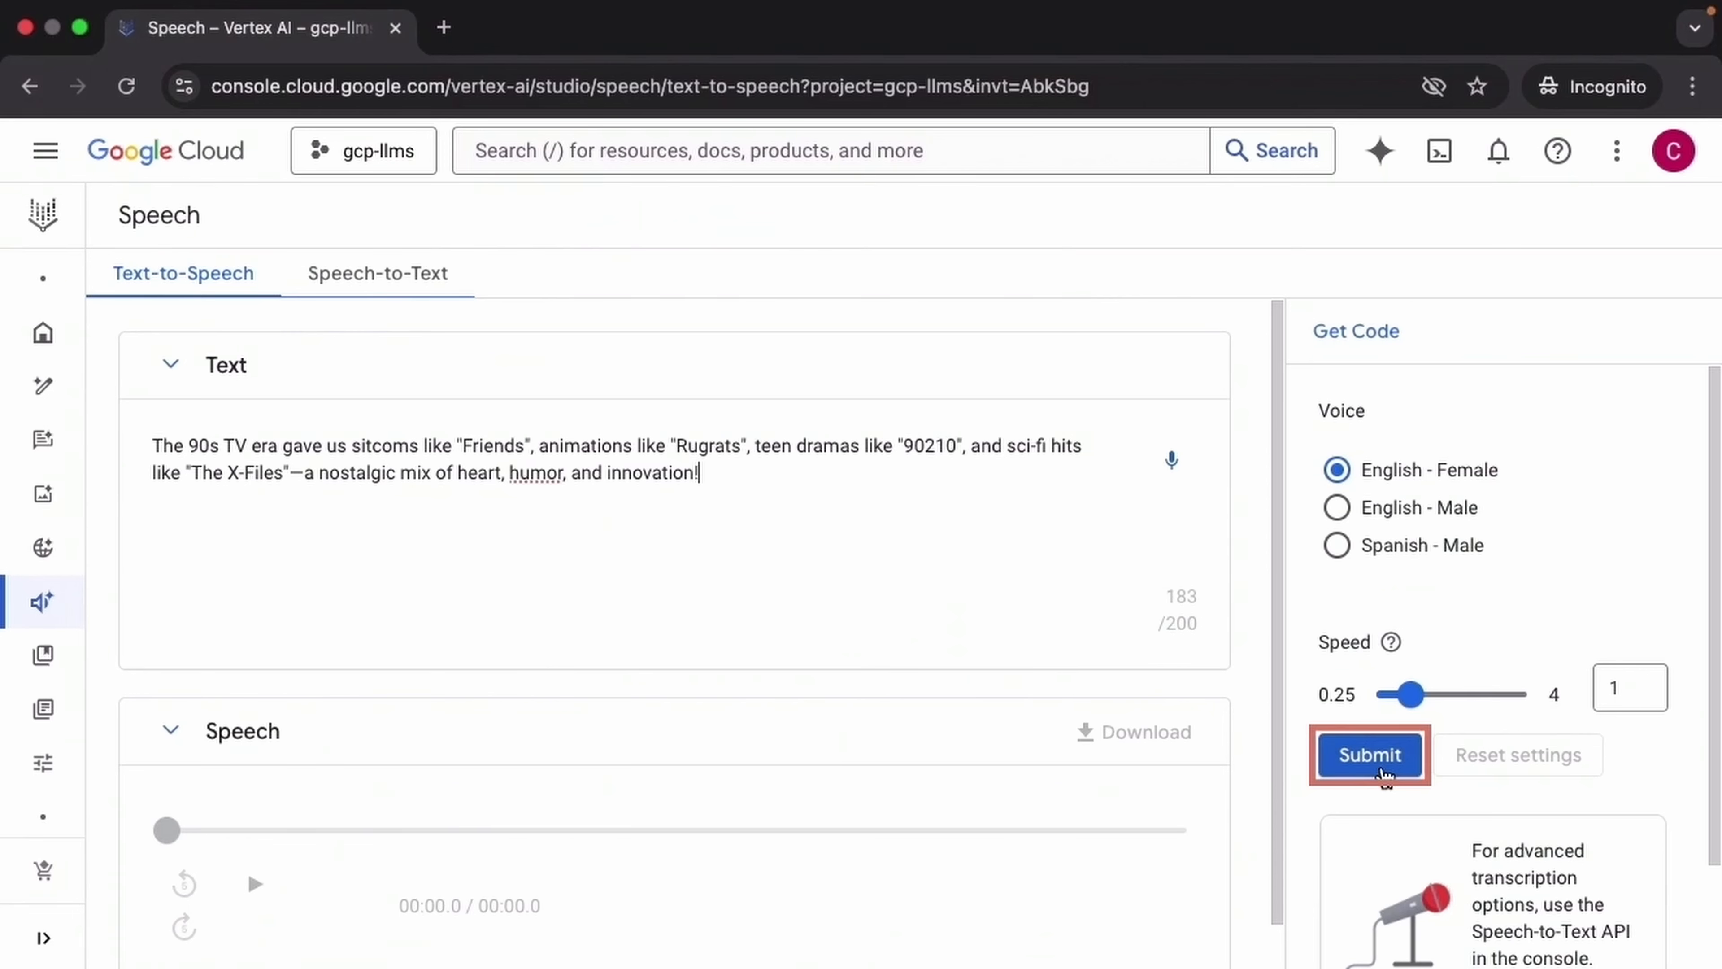
click(1370, 755)
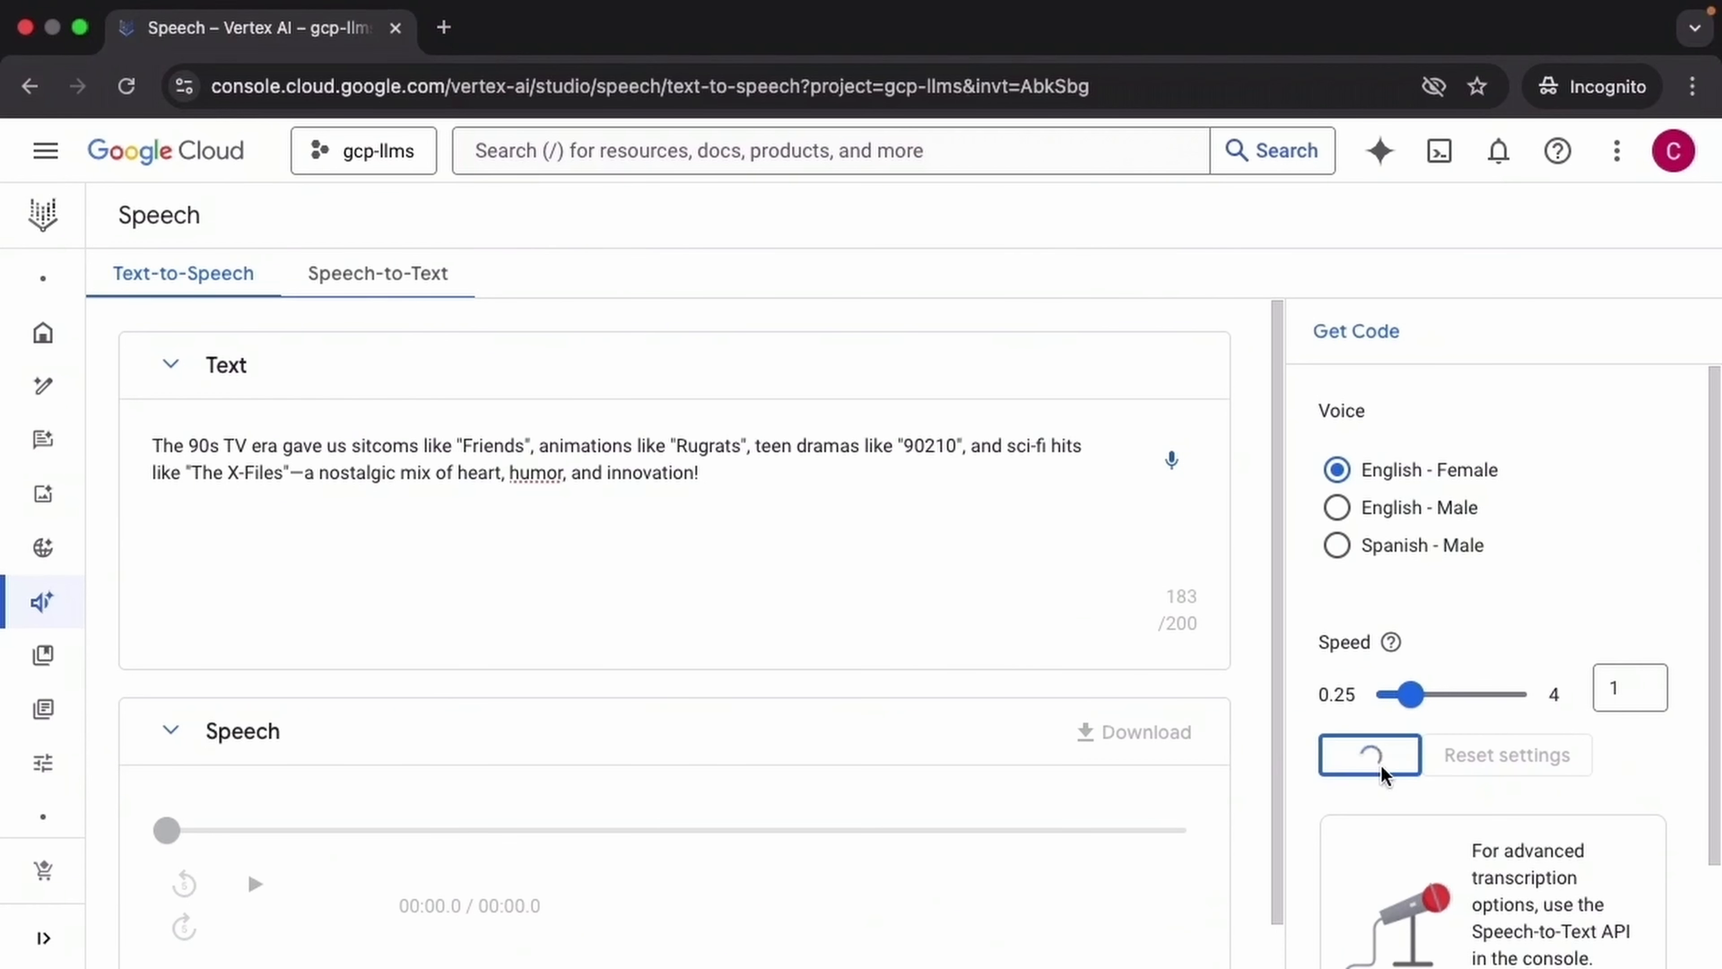
scroll(1281, 680, down, 1)
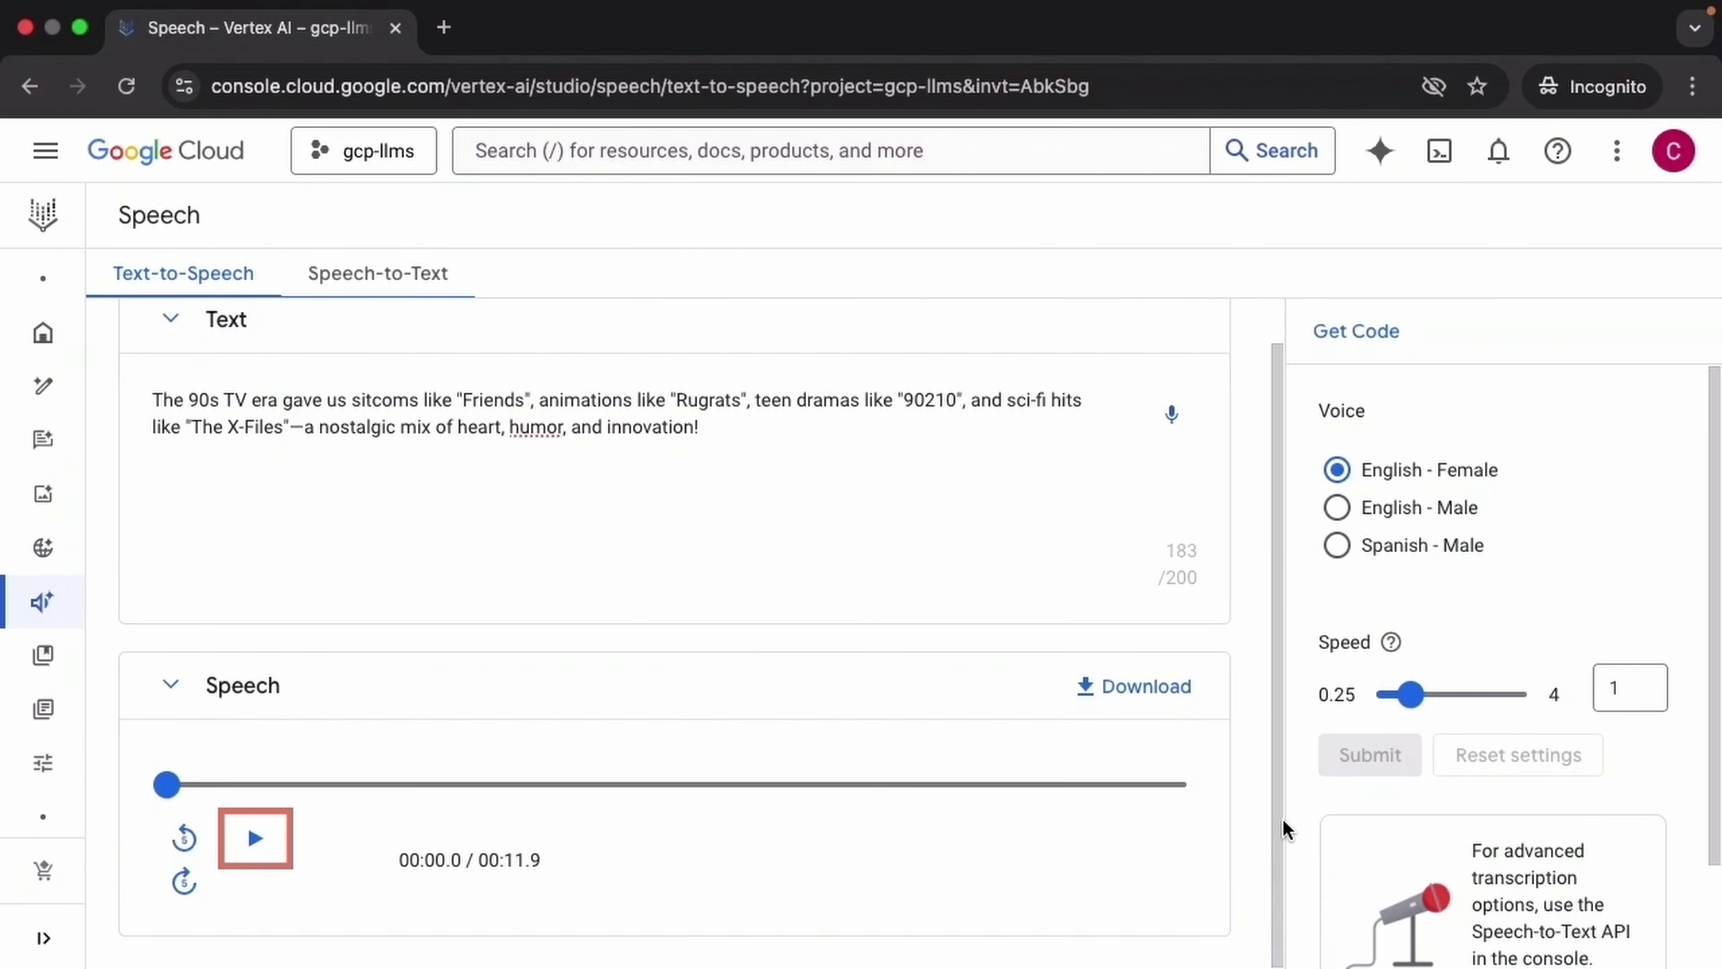
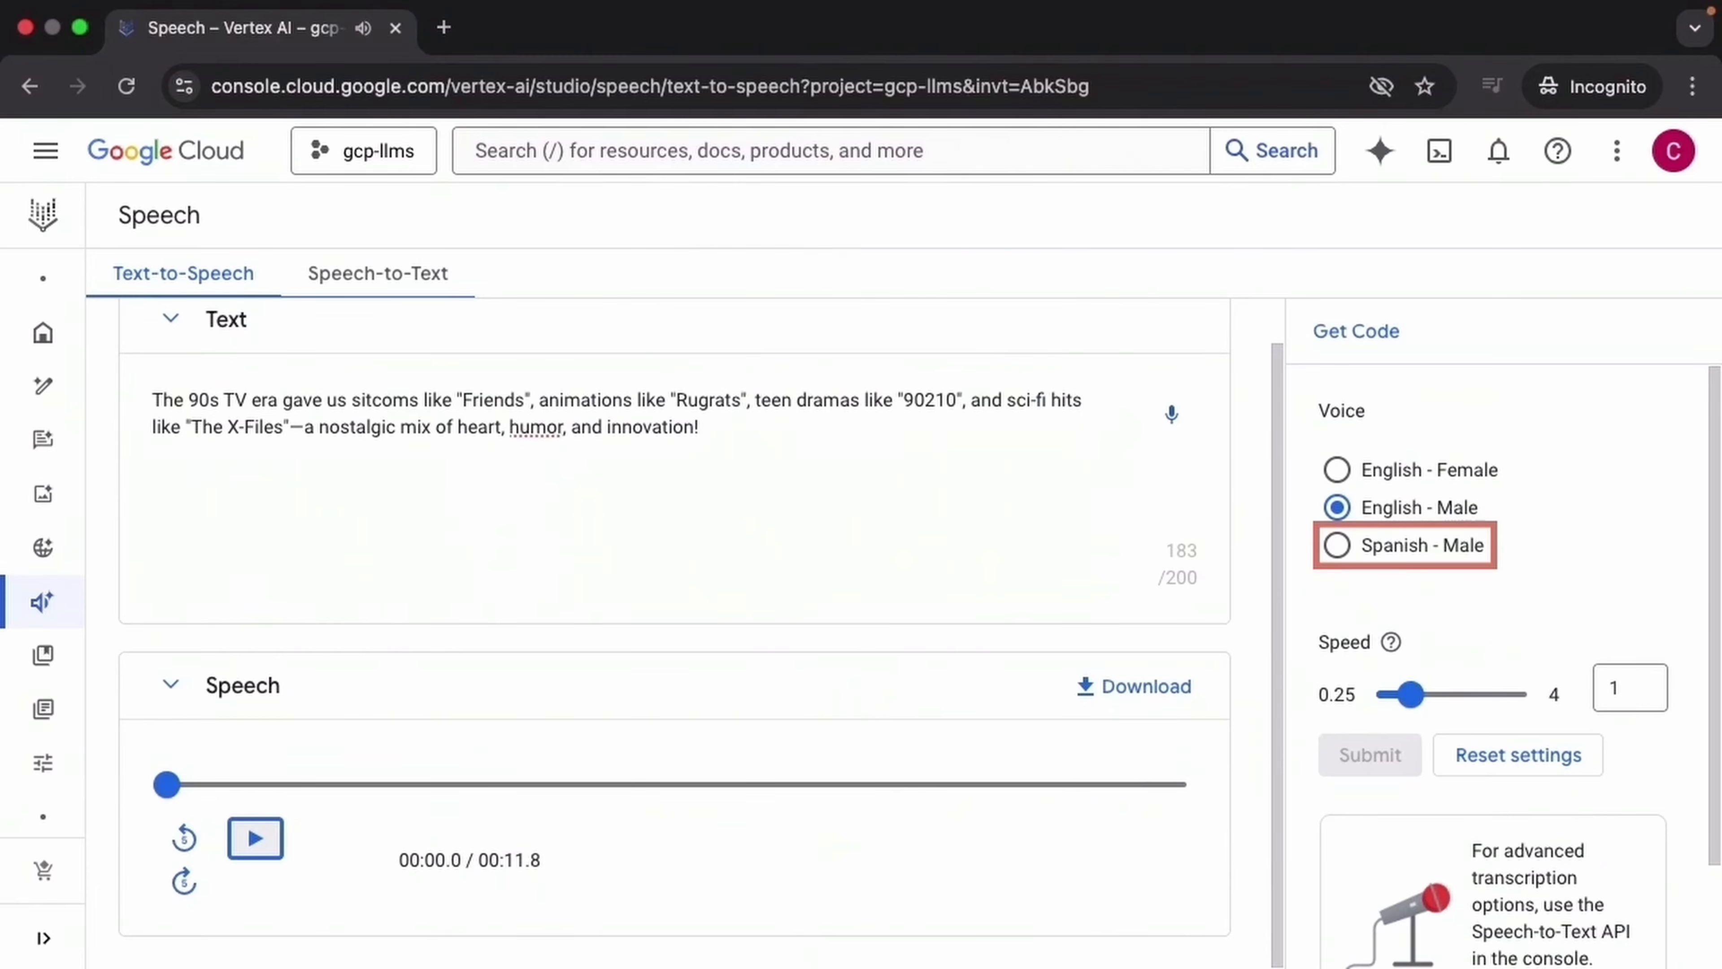
Switch the voice to Spanish - Male, generate speech from the English 90s TV passage, and play it.
click(1338, 547)
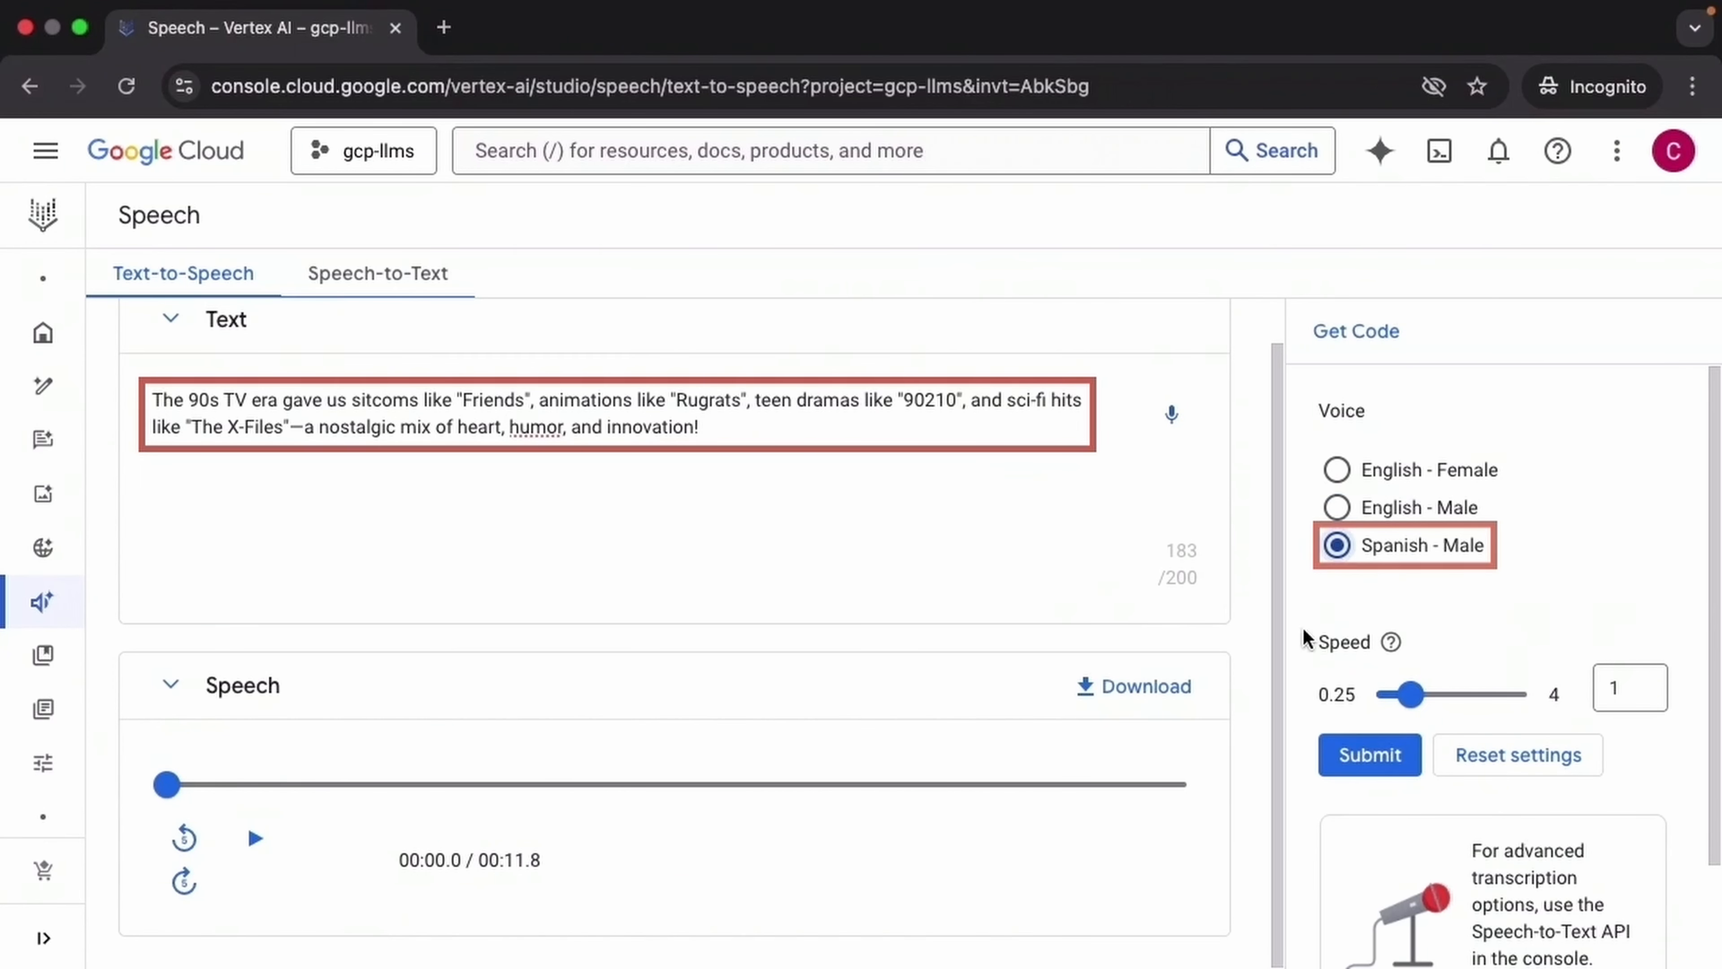
click(1364, 769)
click(255, 839)
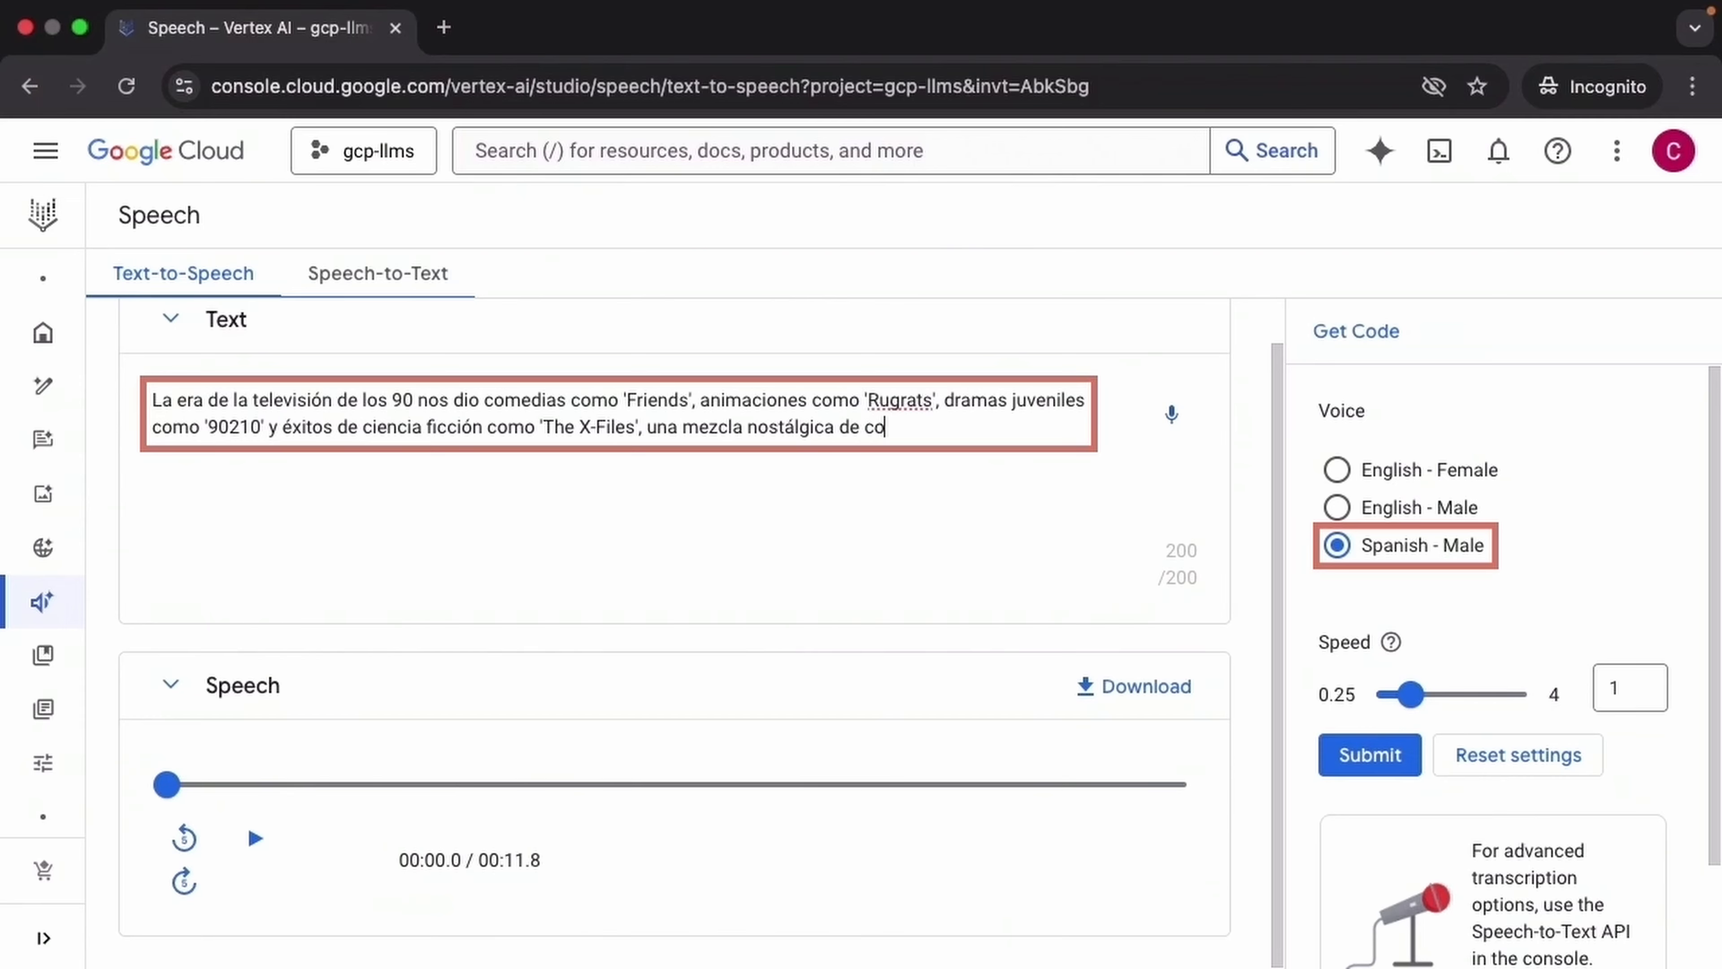
Generate Spanish - Male speech from the passage beginning "La era de la televisión de los 90 nos dio comedias como 'Friends'" and play it.
click(1364, 758)
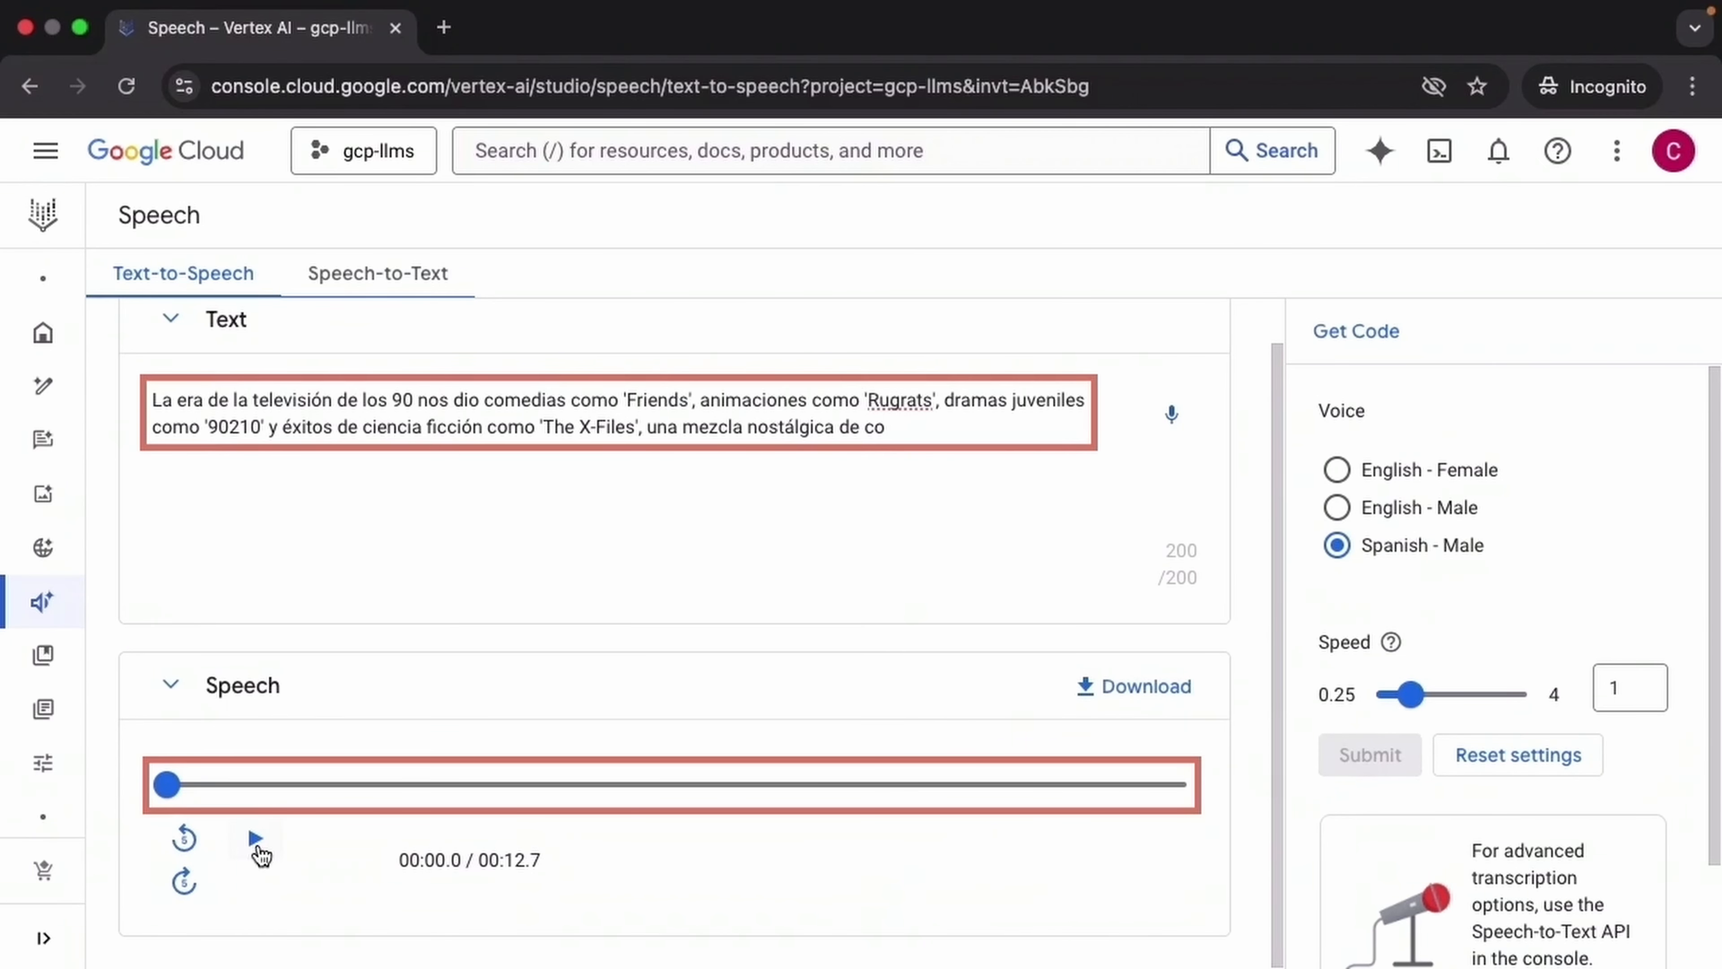
click(256, 842)
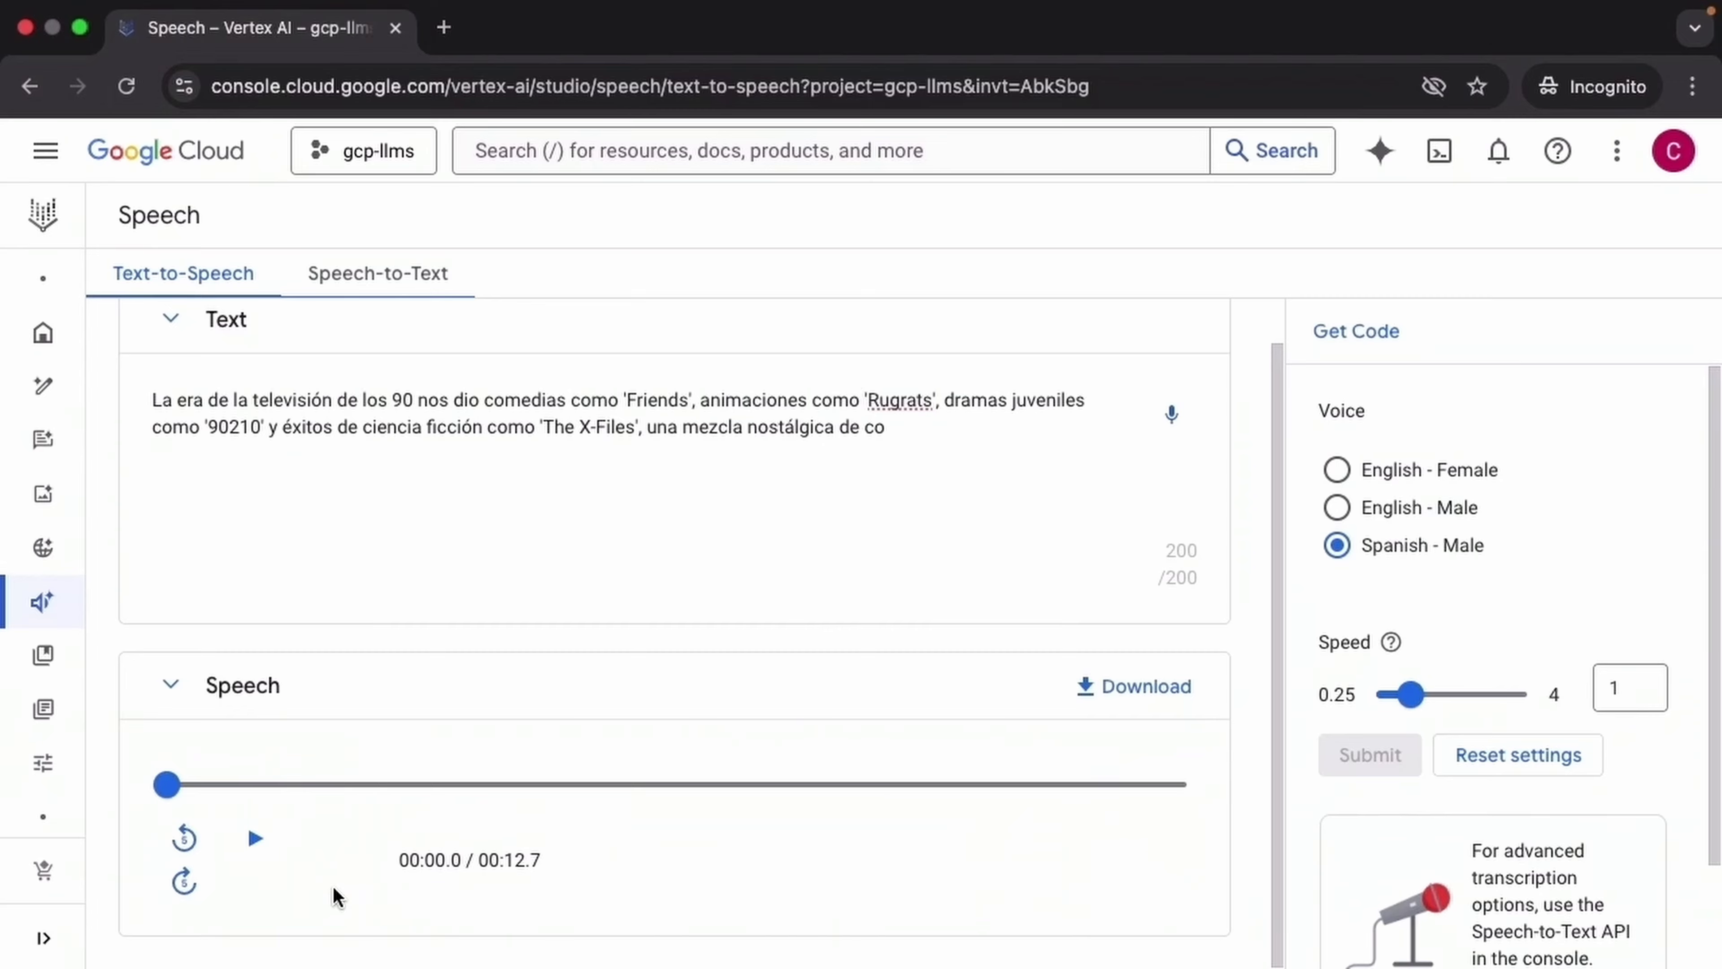
Set the voice to English - Male and generate speech from the passage beginning "The 90s music scene brought us grunge icons like Nirvana".
mouse_move(1393, 651)
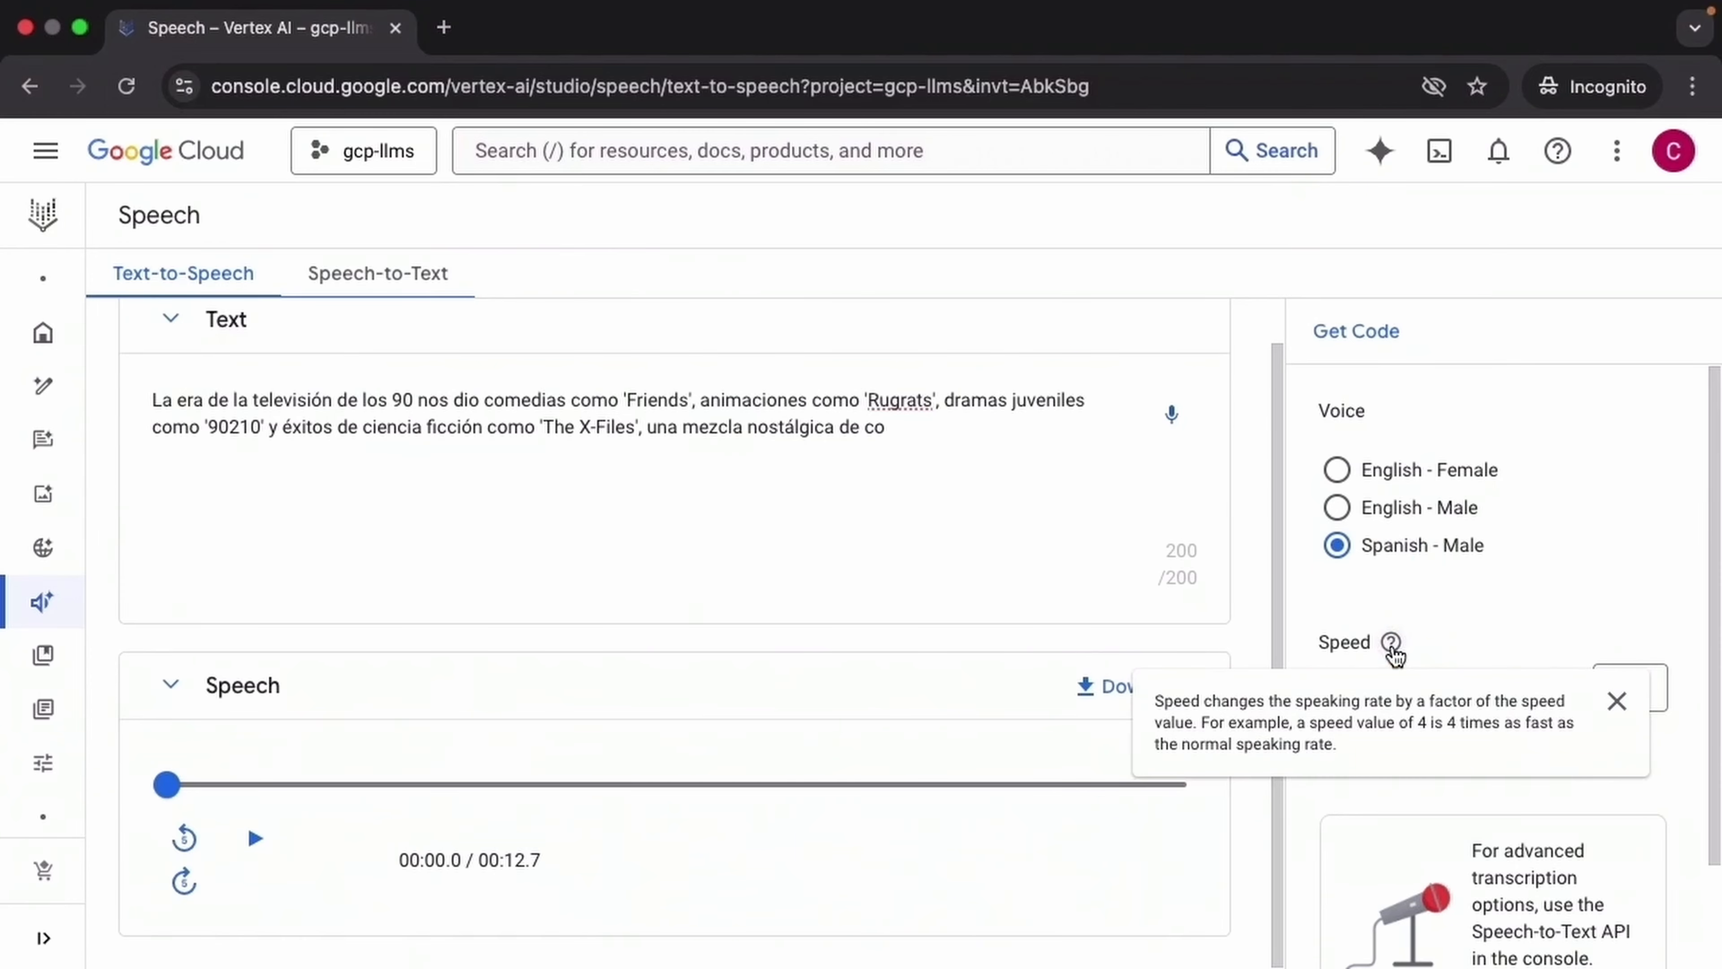
click(1337, 510)
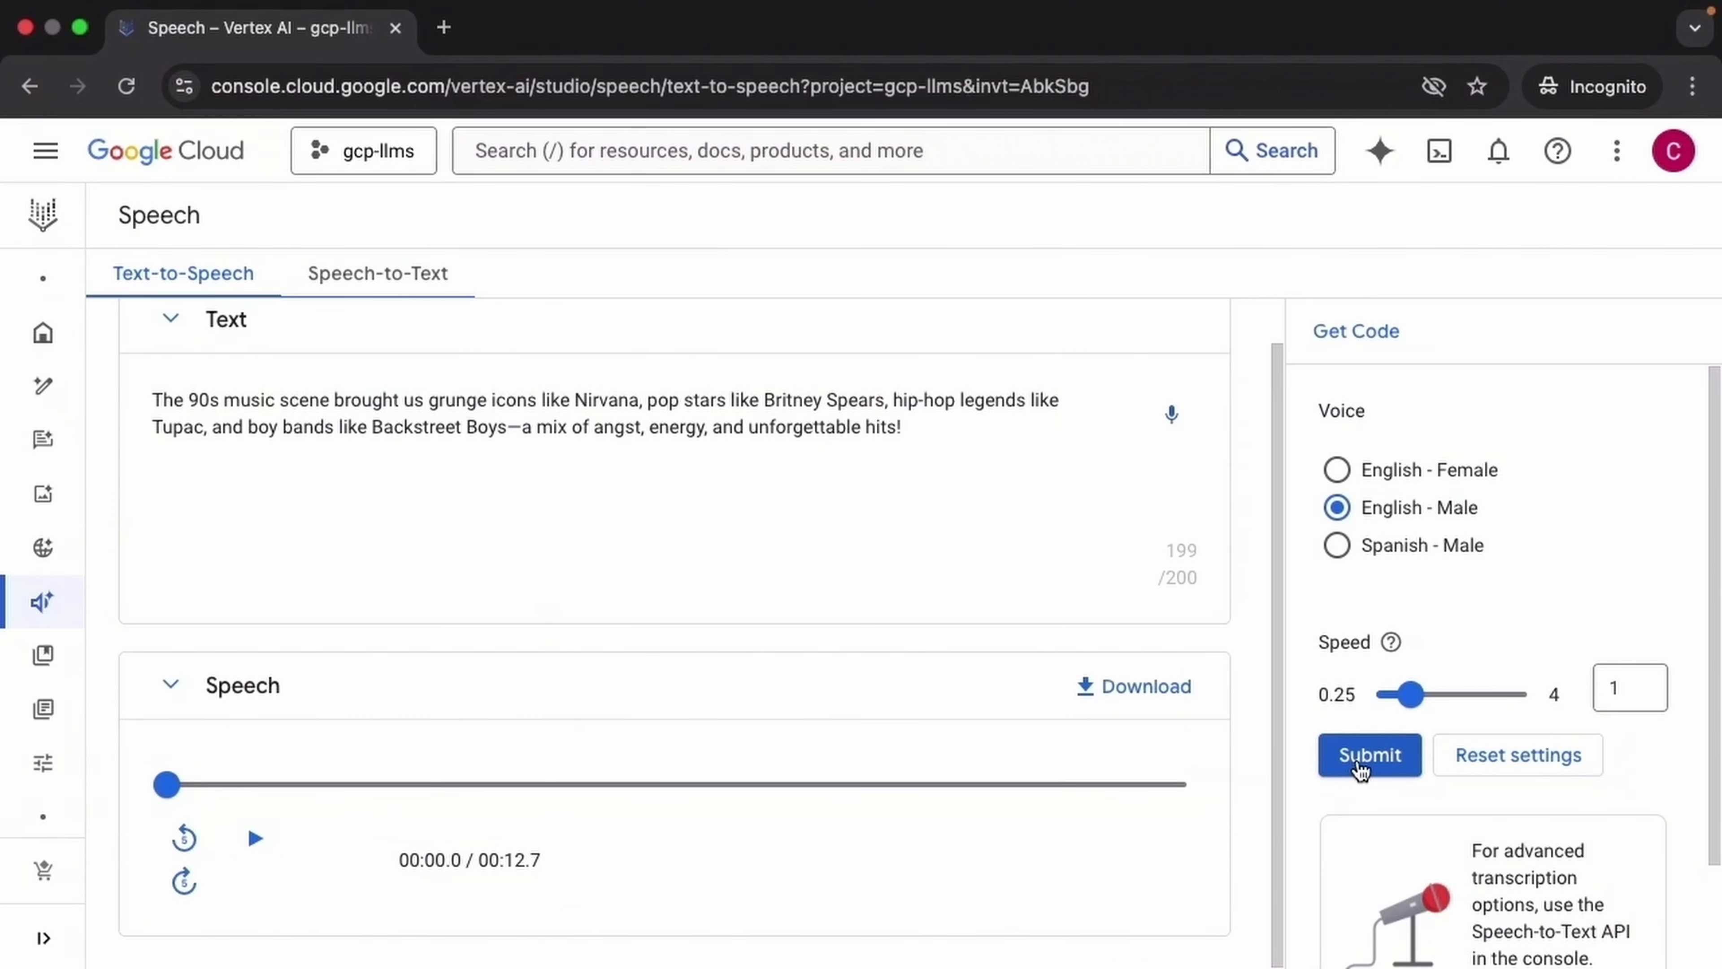
click(1360, 761)
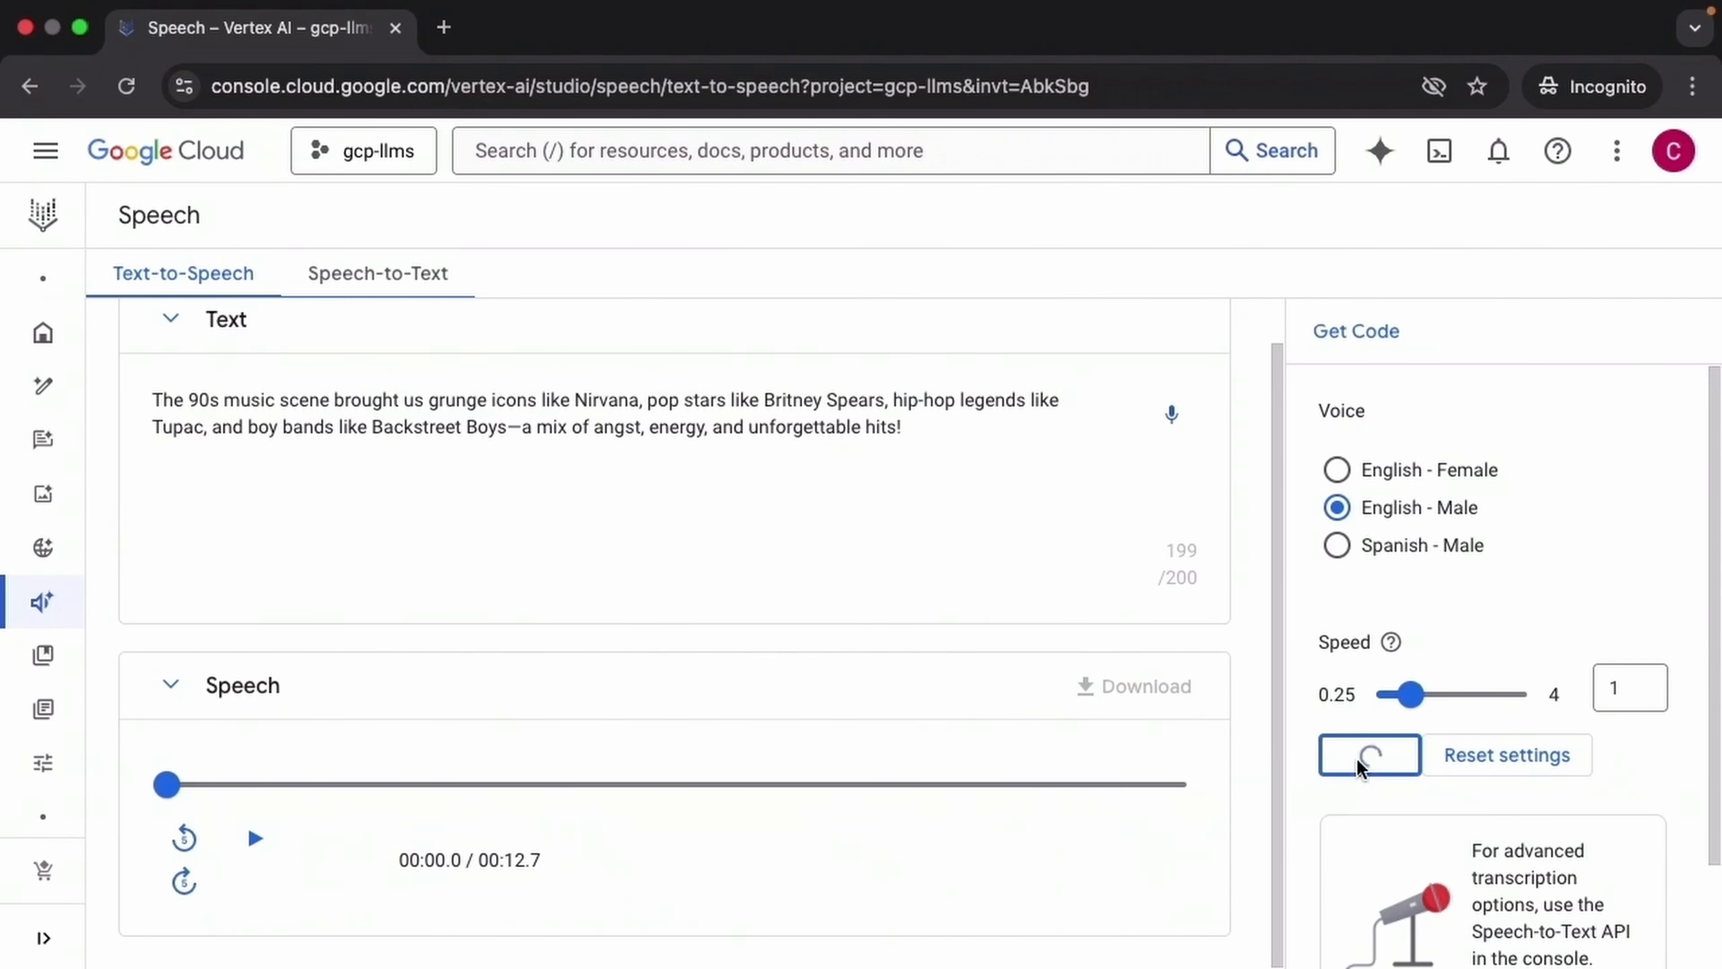
Play the English - Male speech, and regenerate and play it at a speed of 0.55.
click(256, 840)
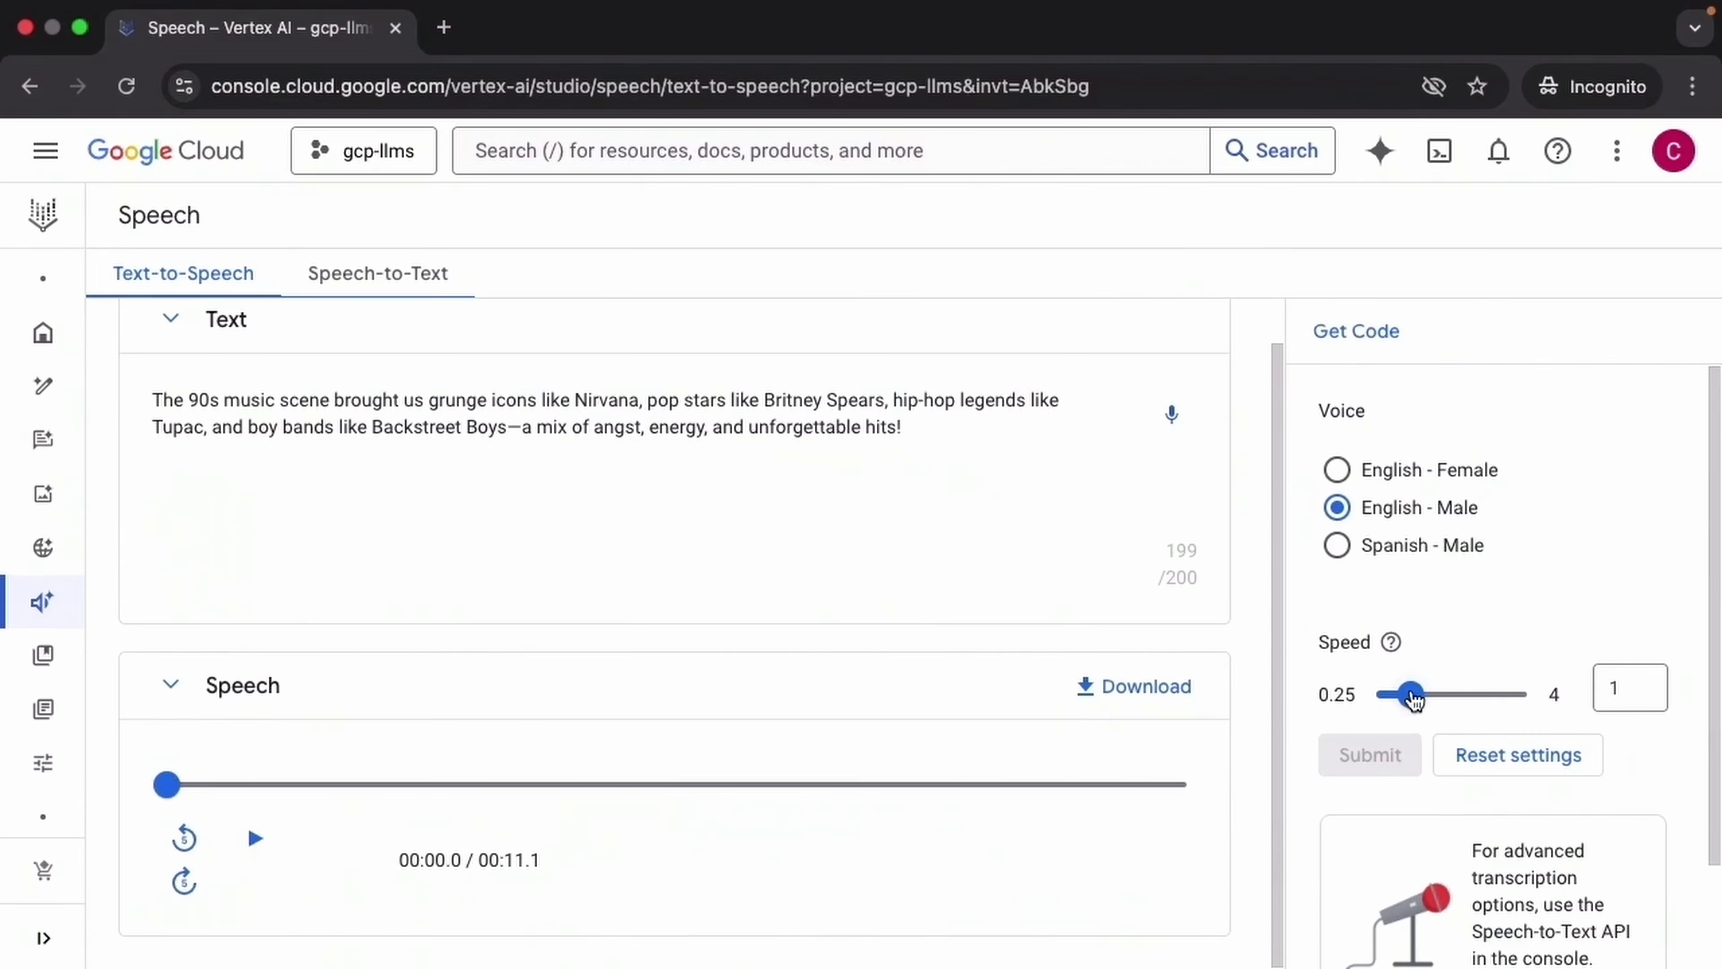
drag(1410, 693, 1394, 697)
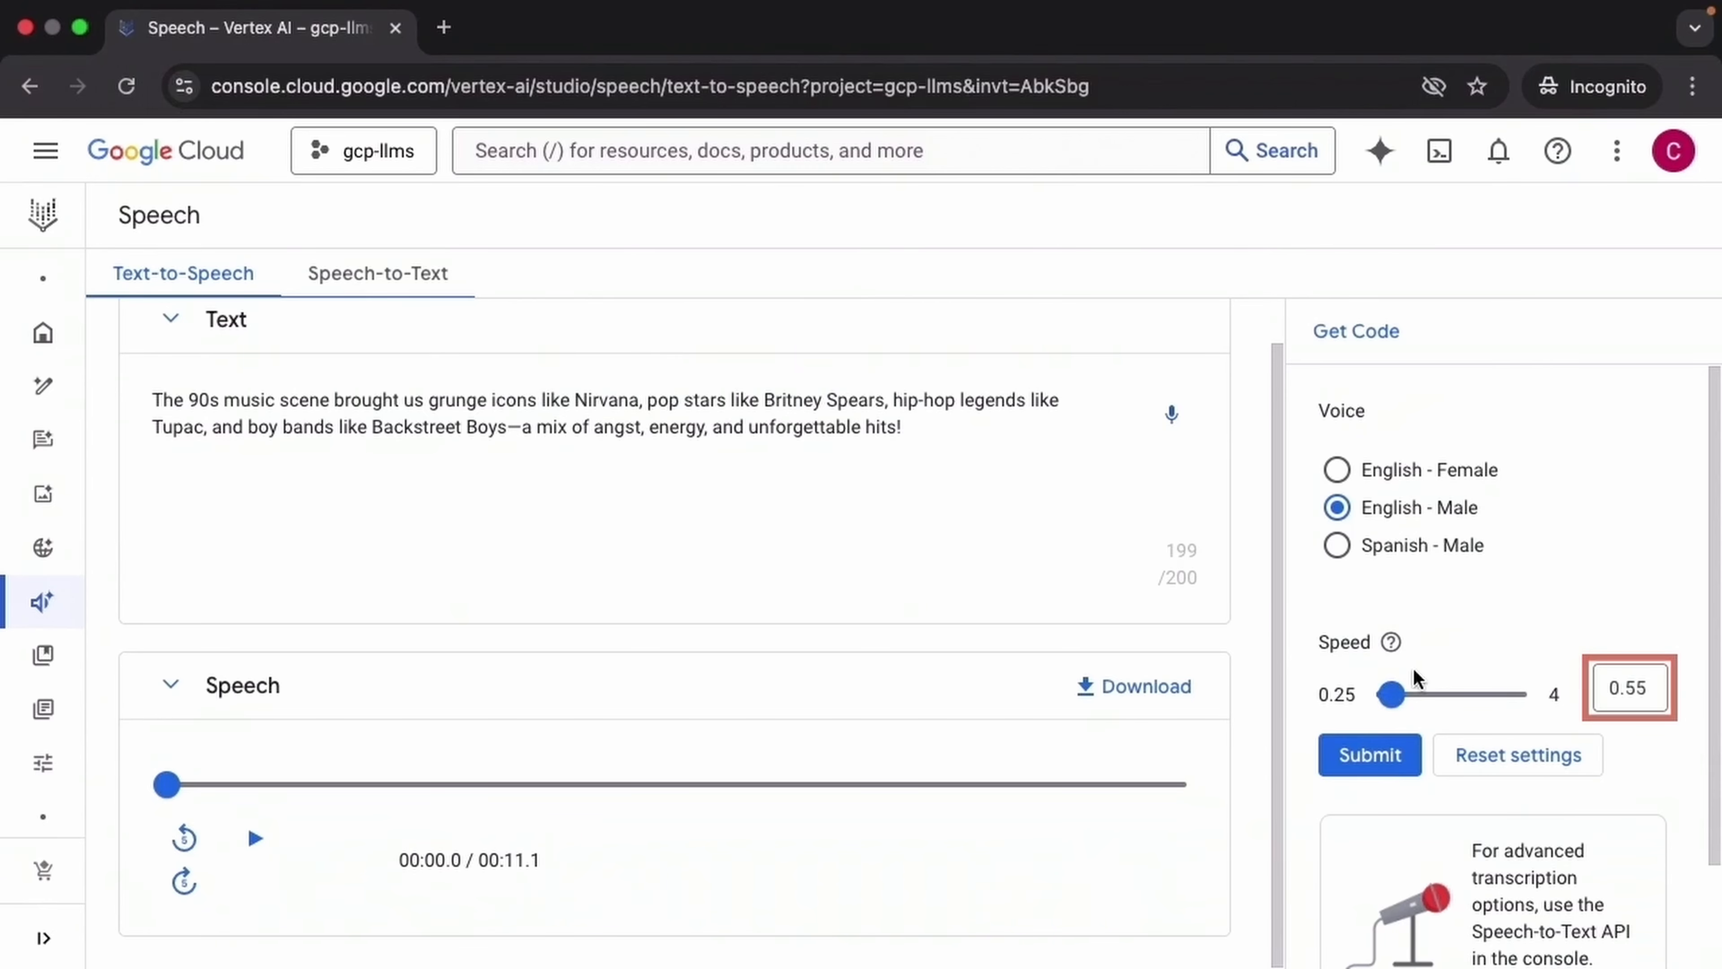
click(1390, 755)
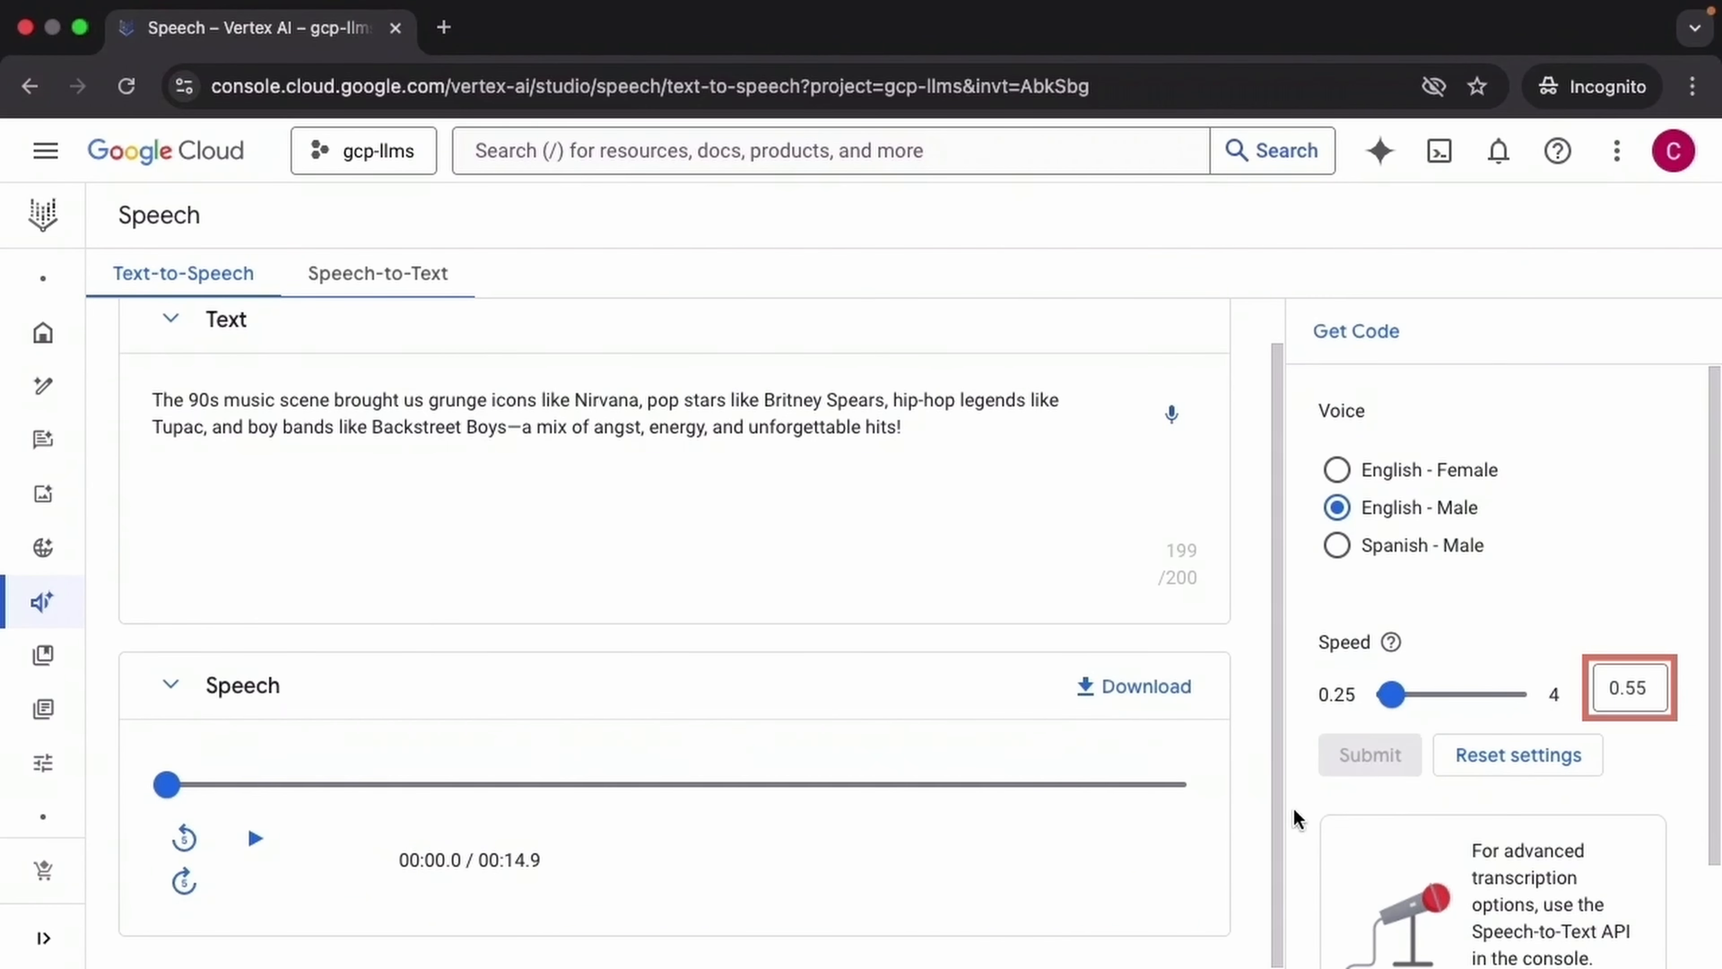
click(255, 840)
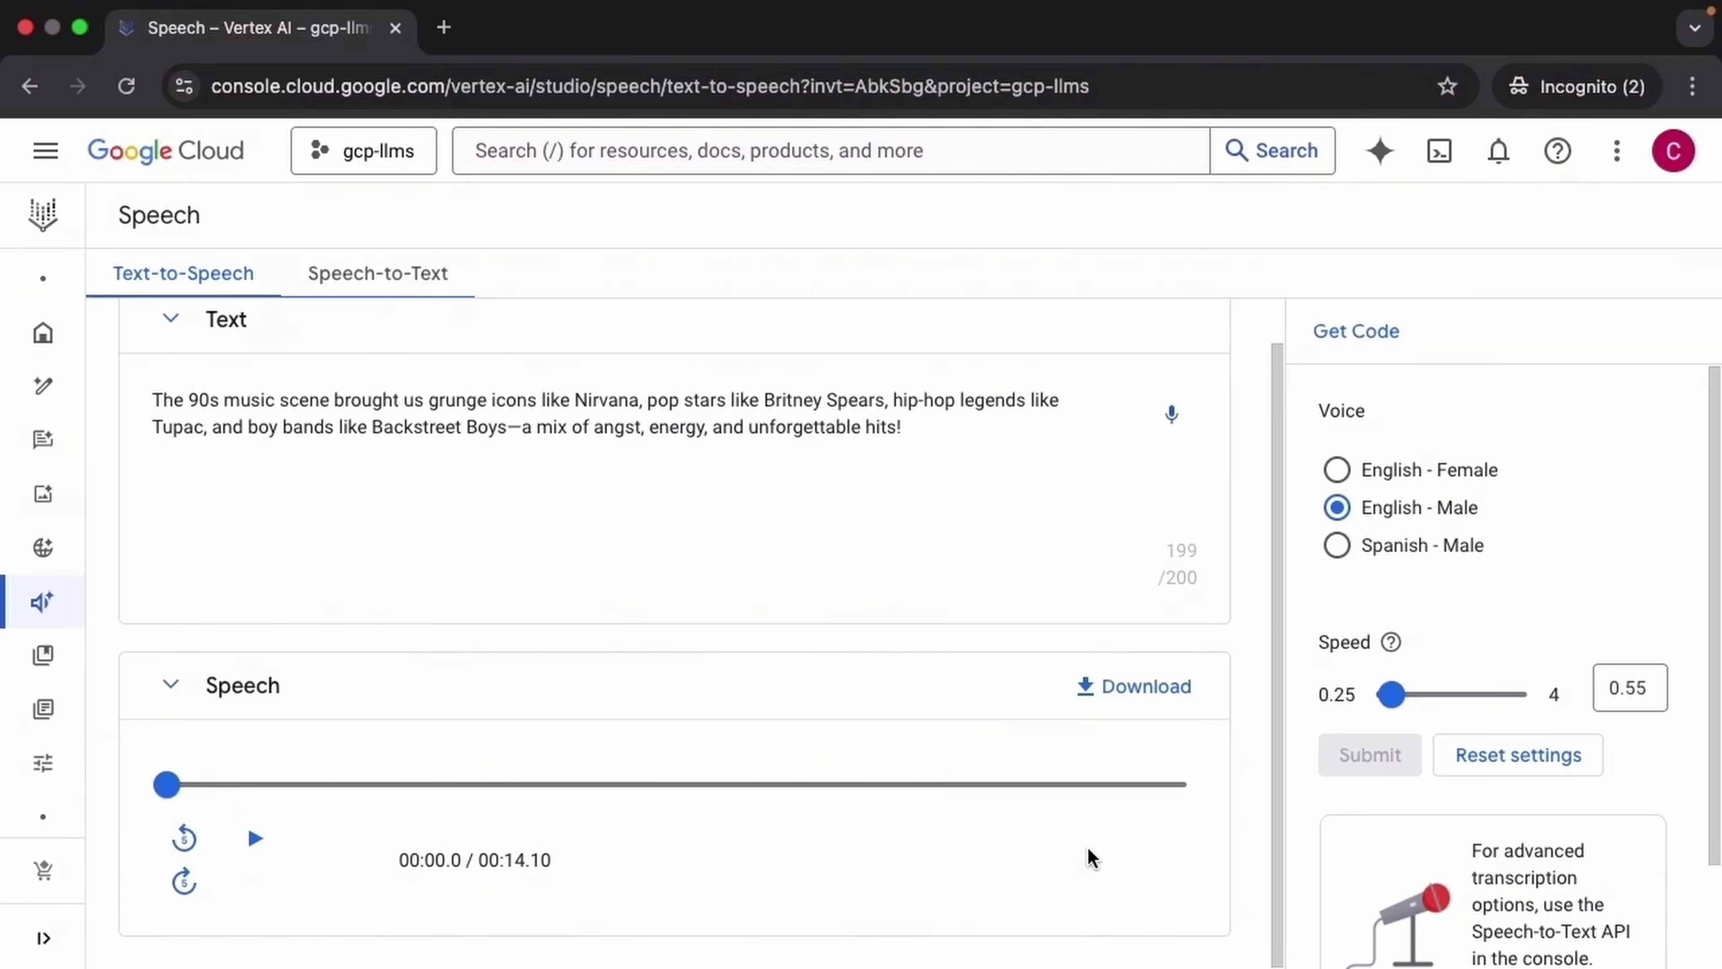
Set the speech speed to 1.50, regenerate the 90s music passage, and play it.
drag(1394, 698, 1430, 696)
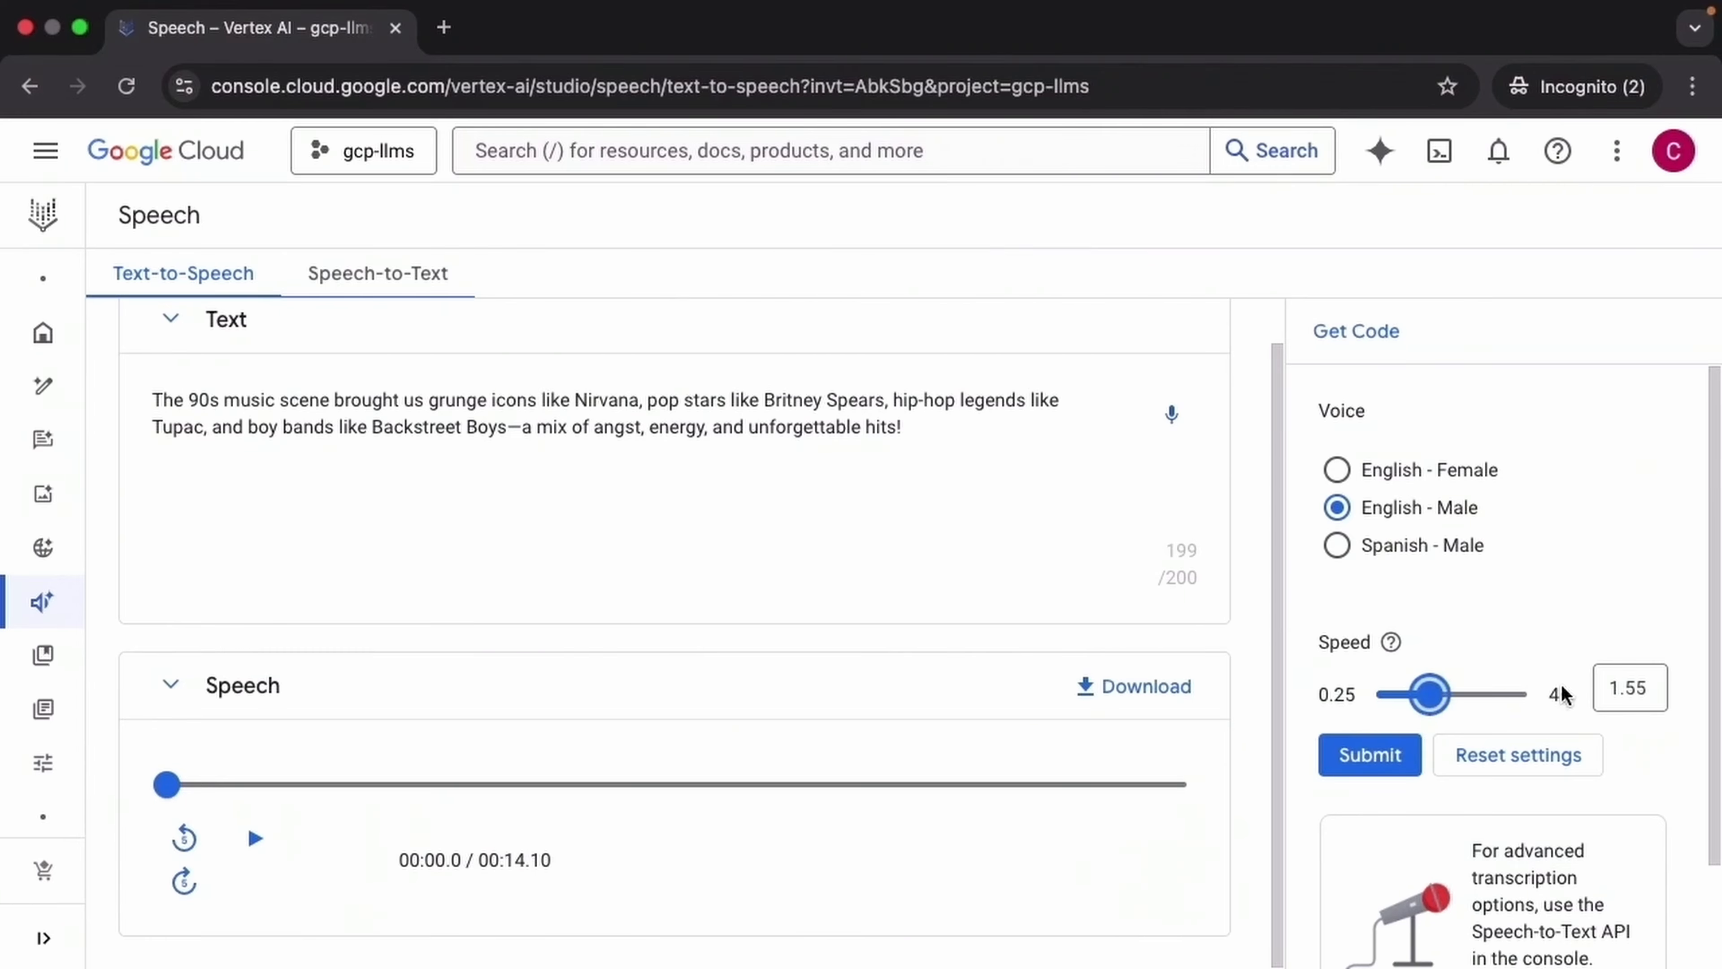
click(1649, 691)
key(BackSpace)
text(0)
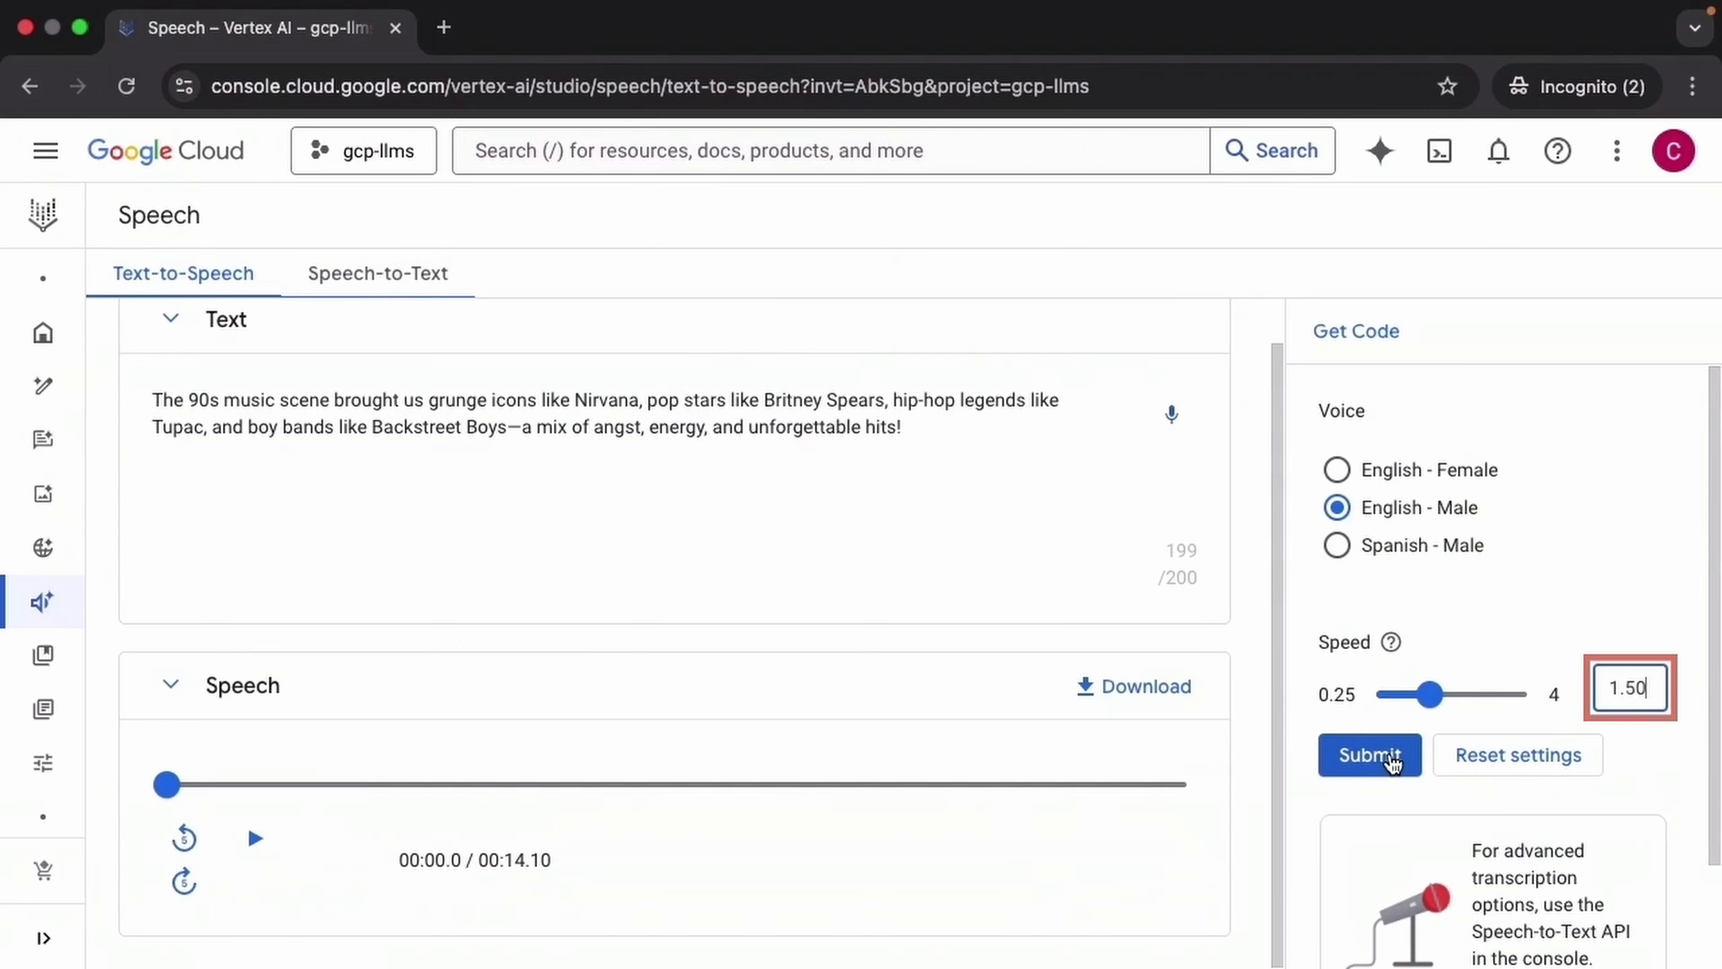
click(1390, 758)
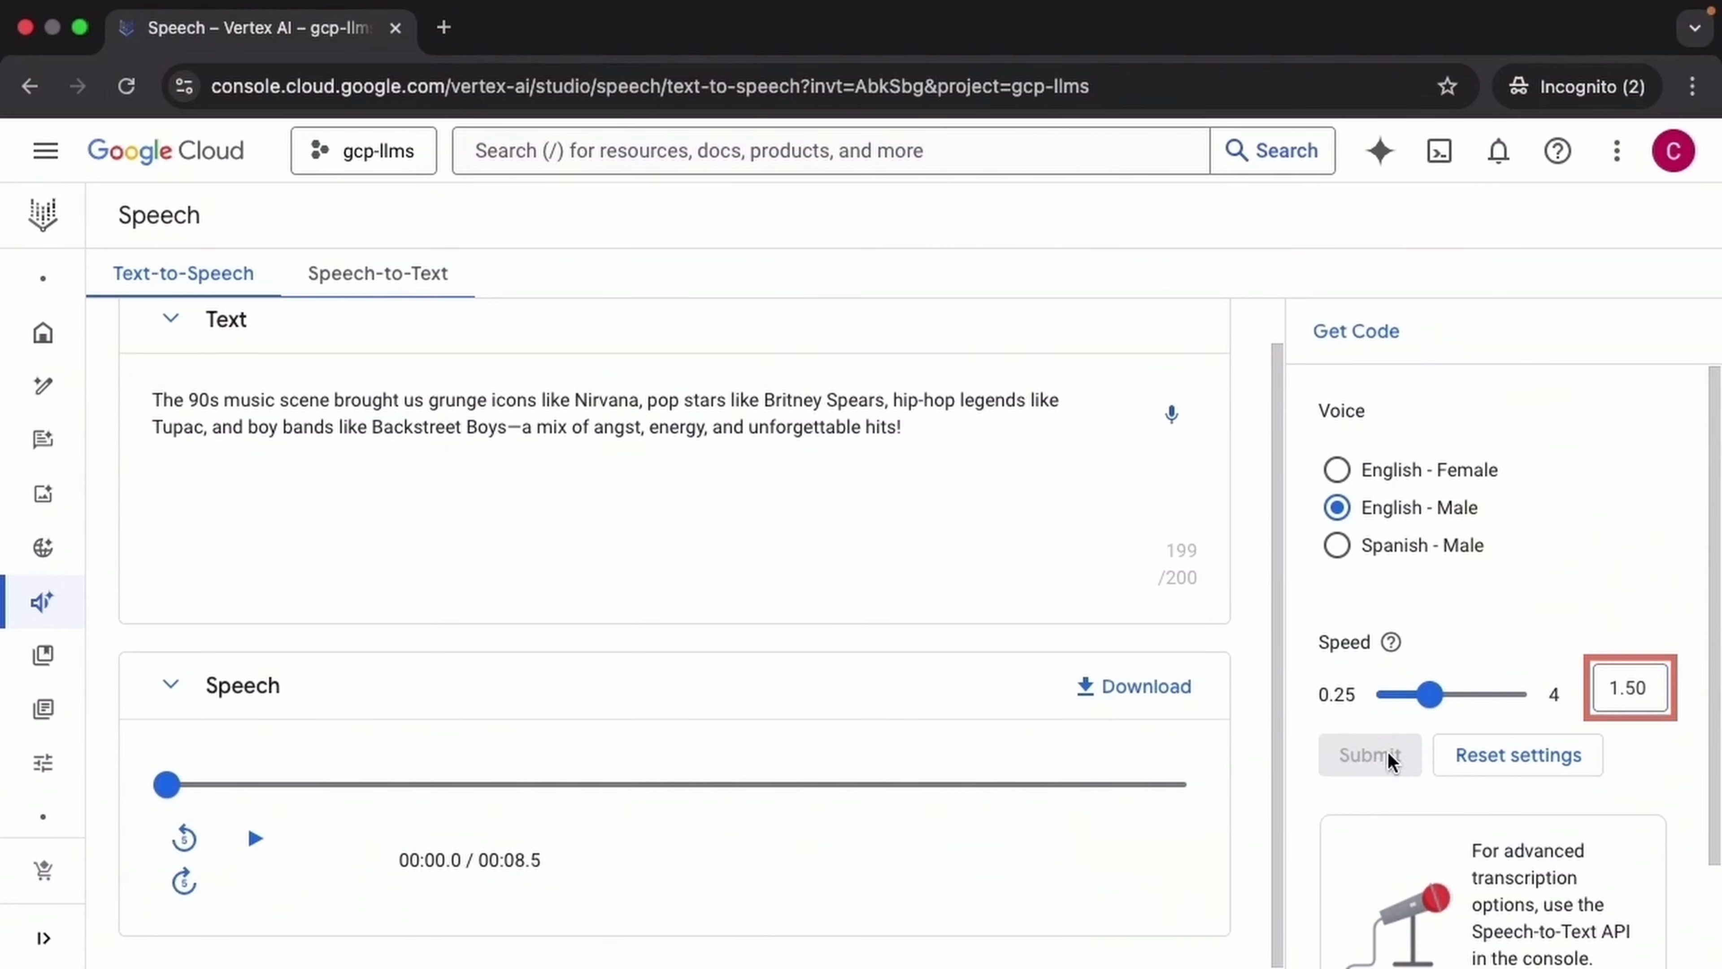
click(255, 842)
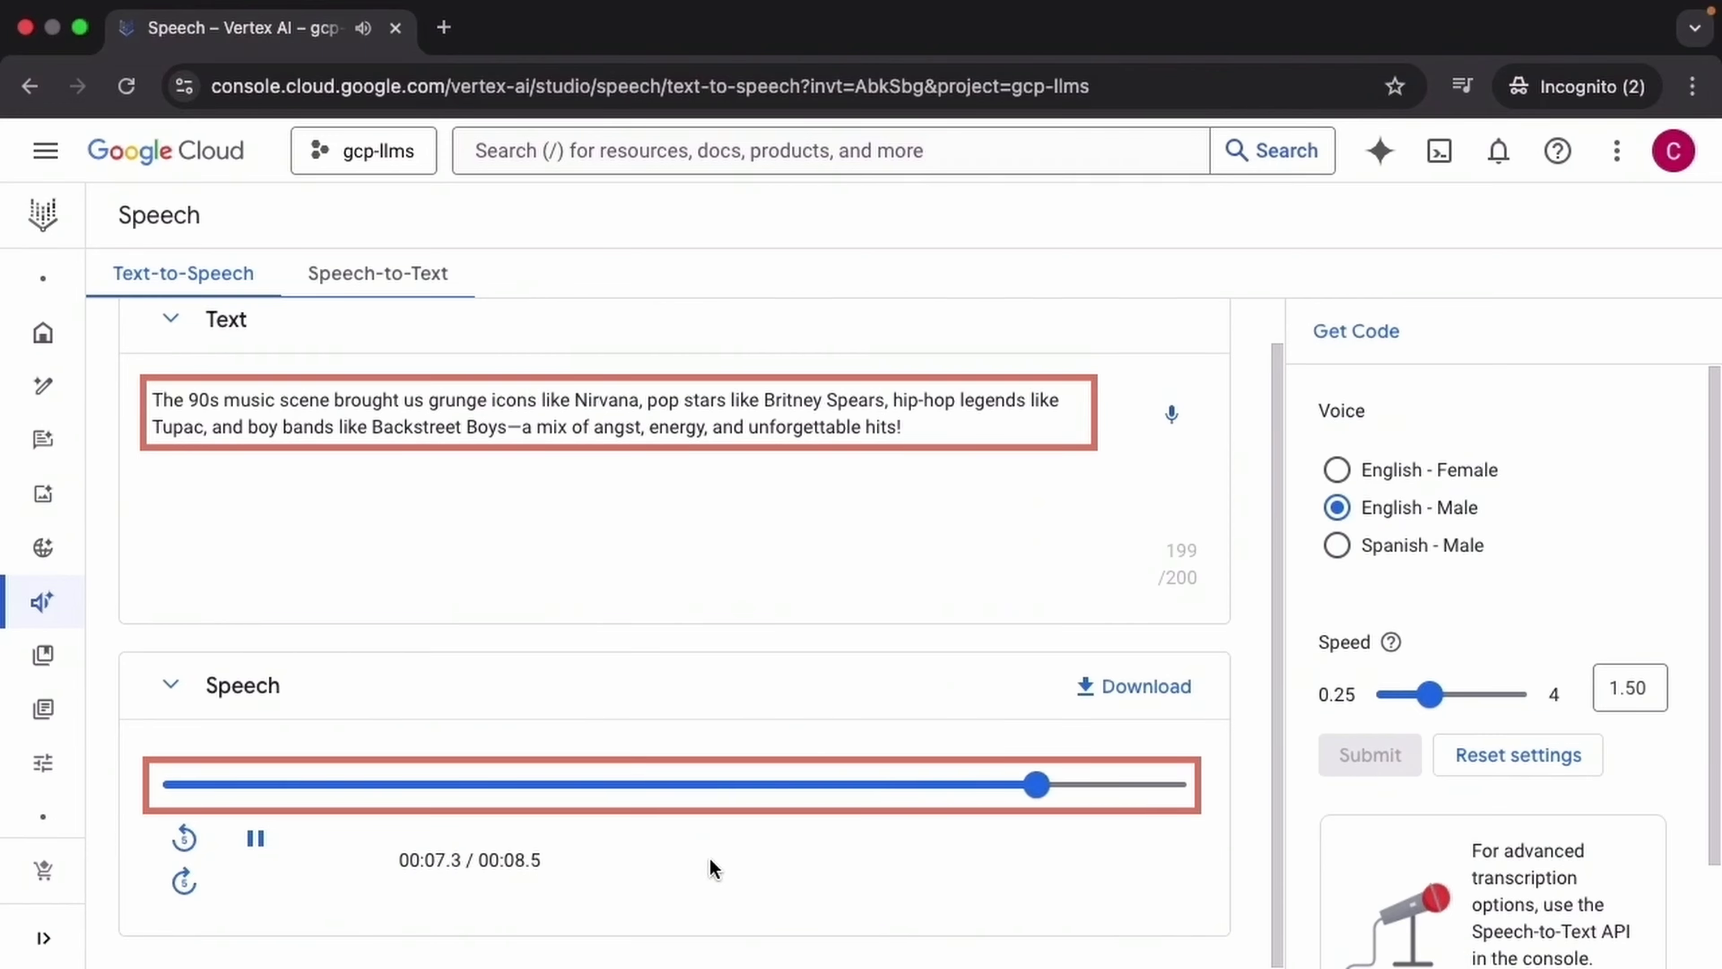
Regenerate and play the speech at a speed of 2.50, and reset the voice and speed settings to their defaults.
click(1452, 695)
drag(1454, 702, 1470, 699)
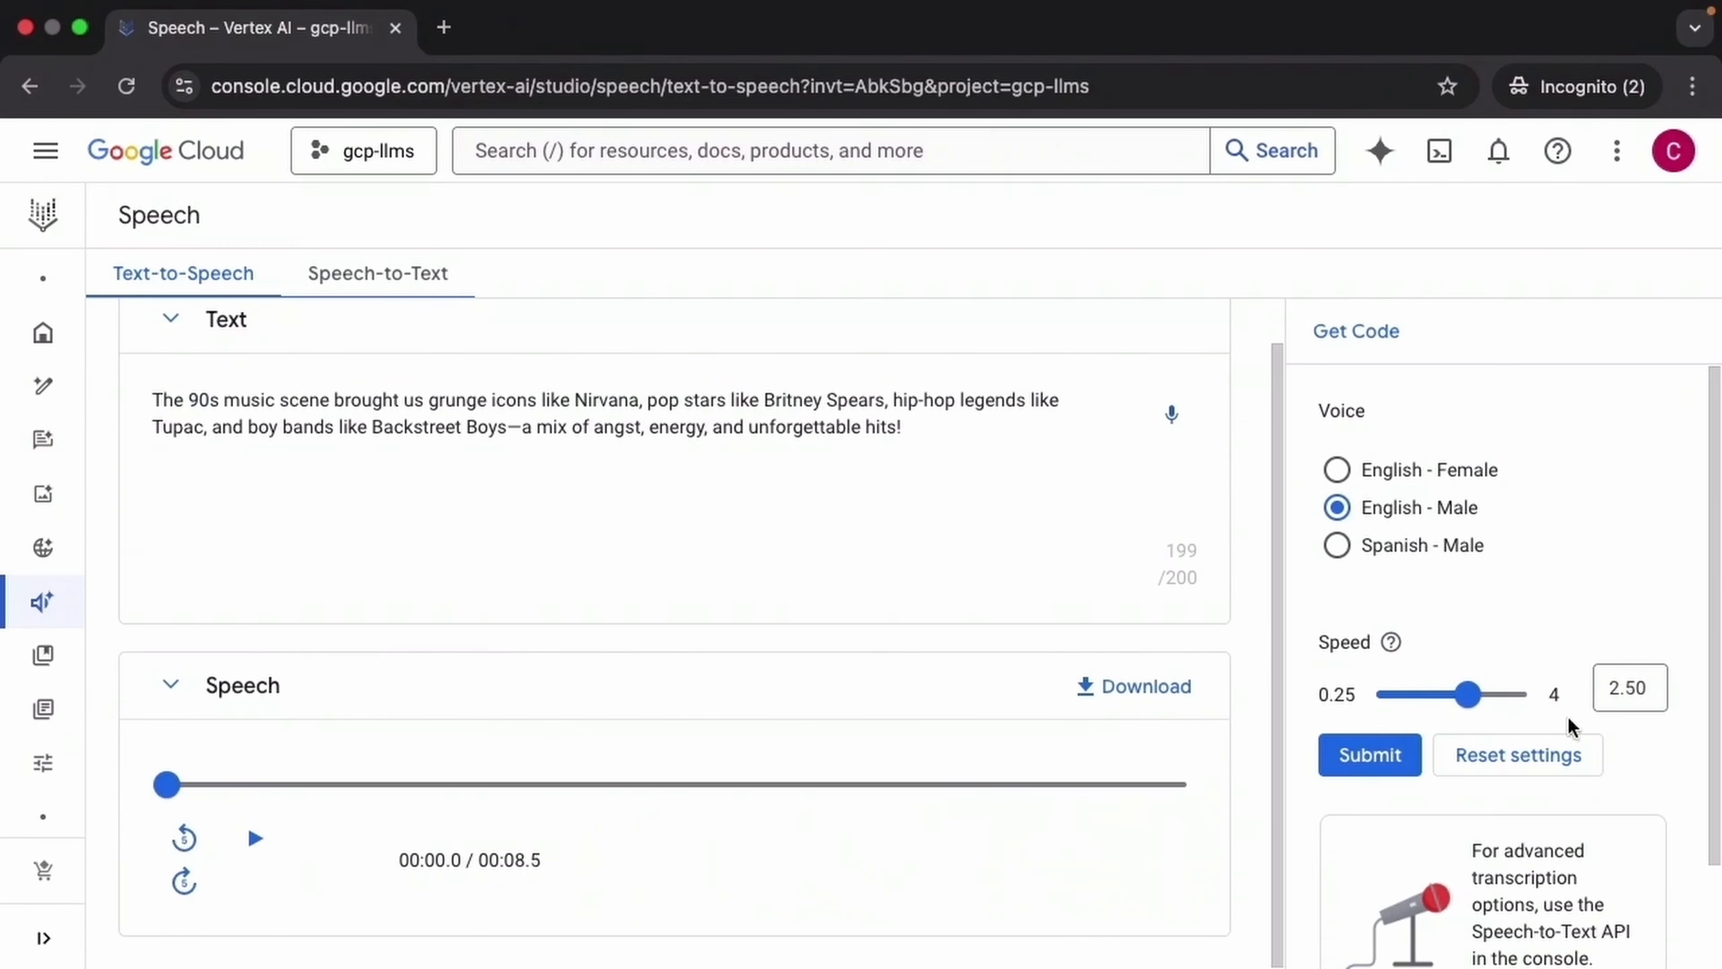
click(1395, 769)
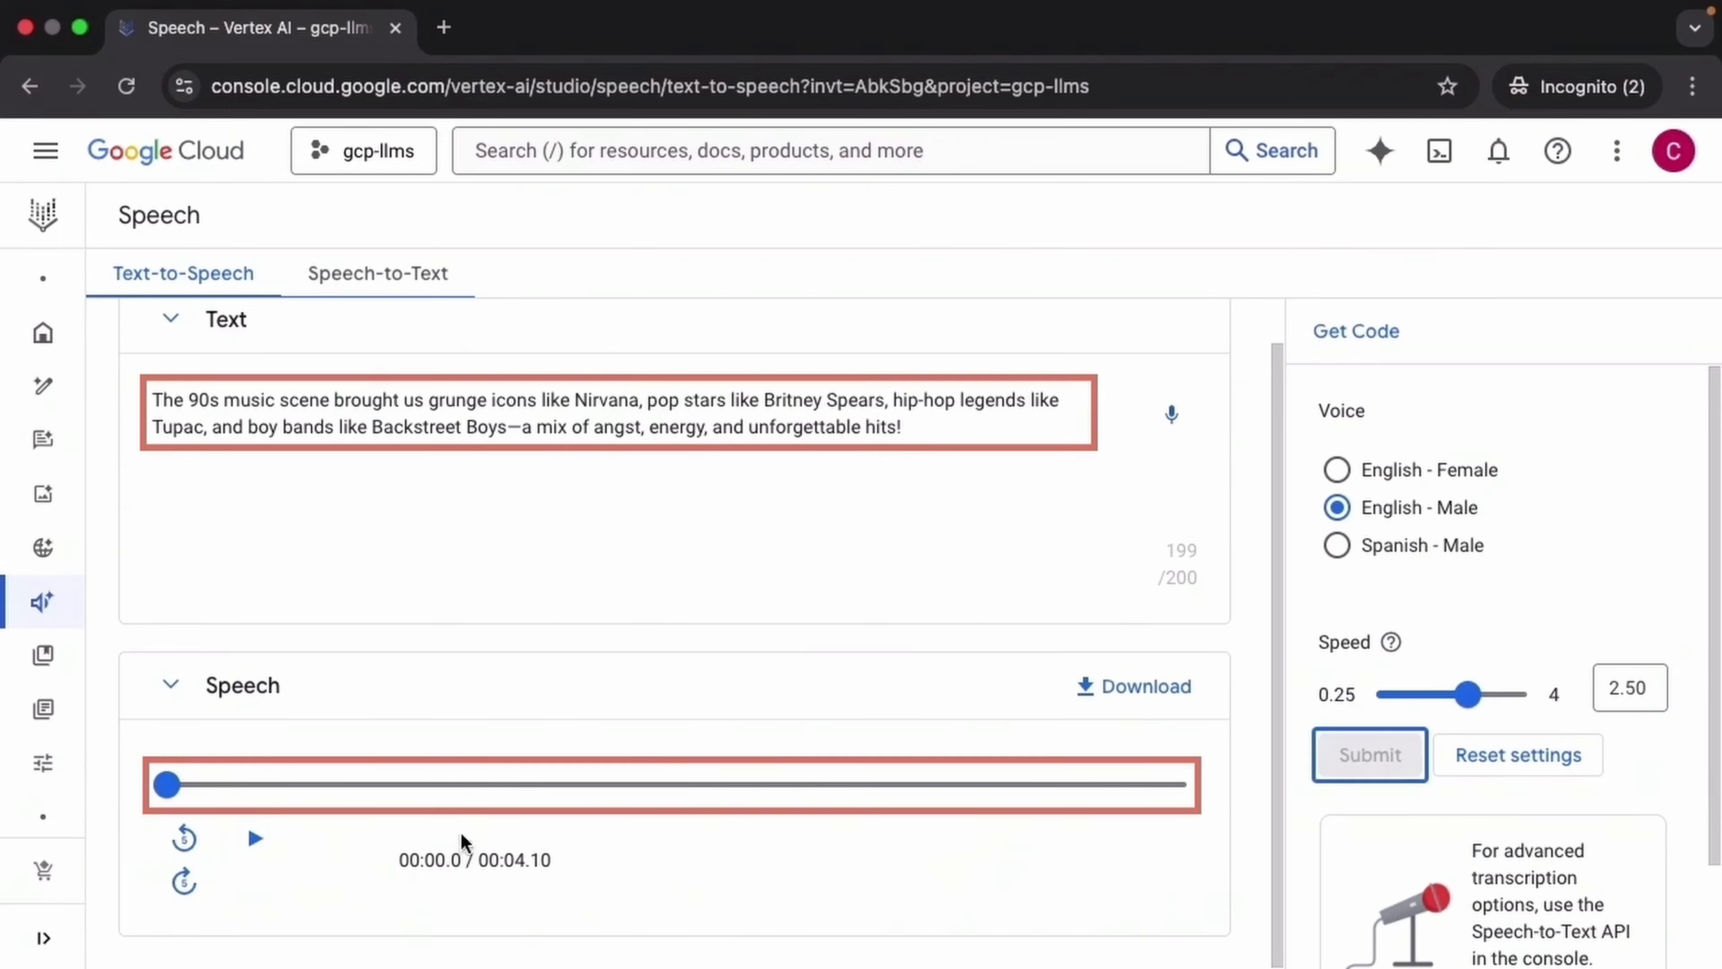
click(255, 839)
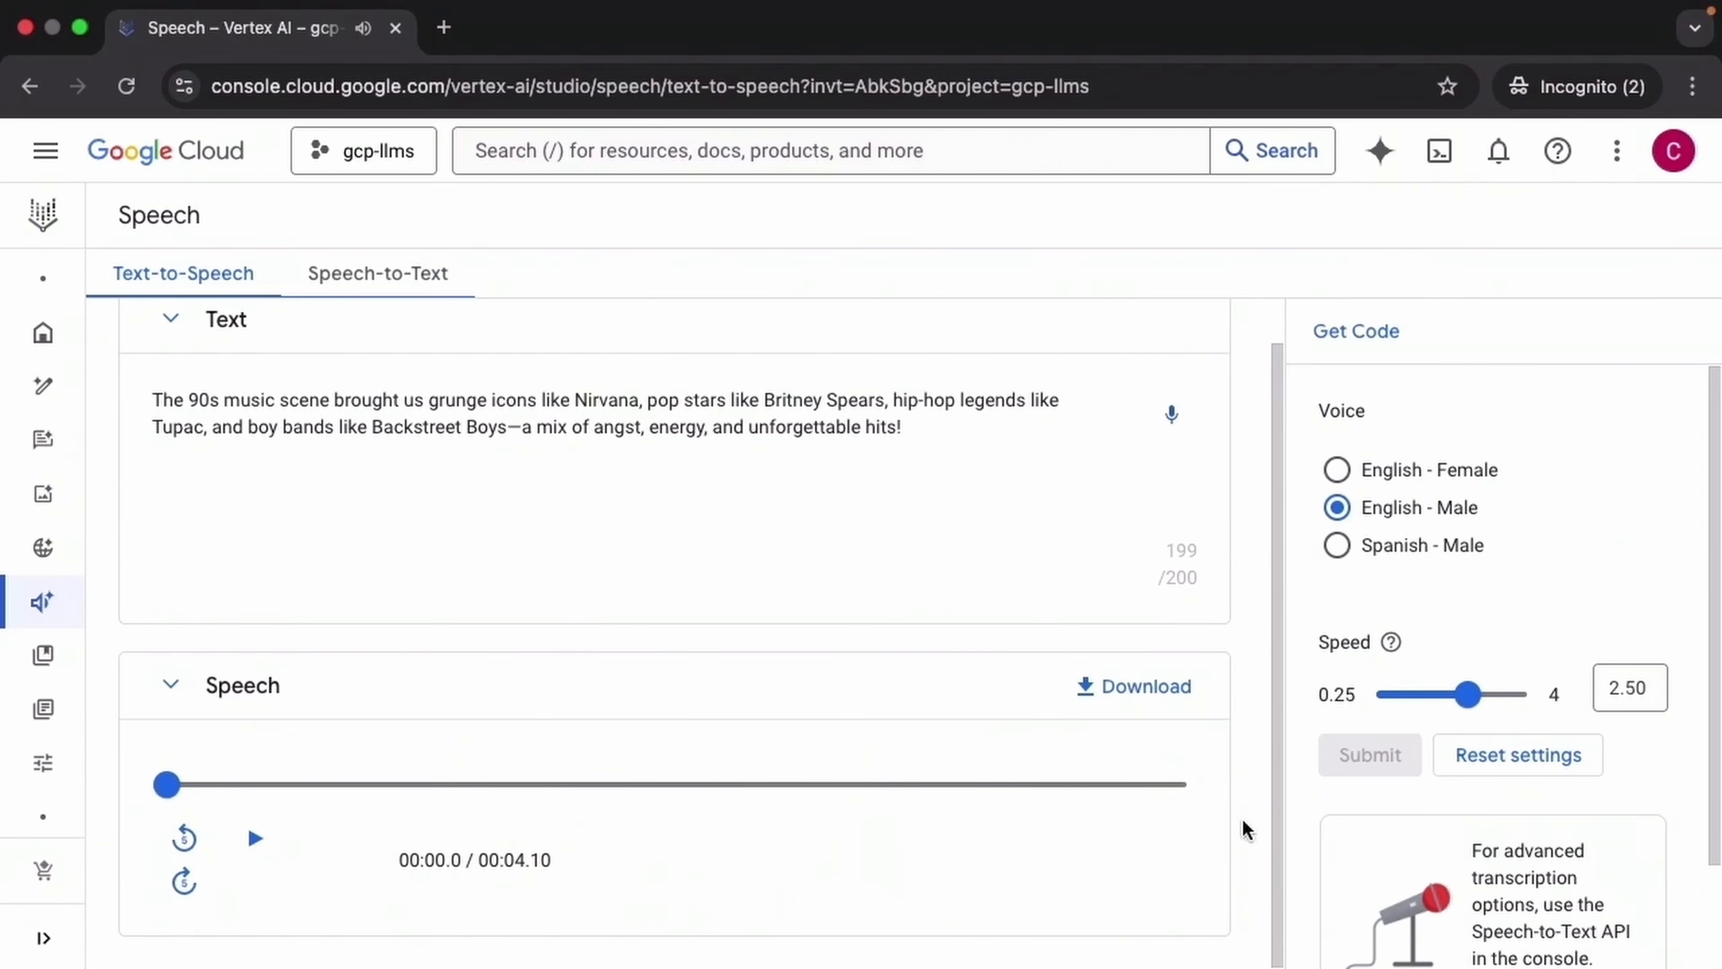
click(1507, 759)
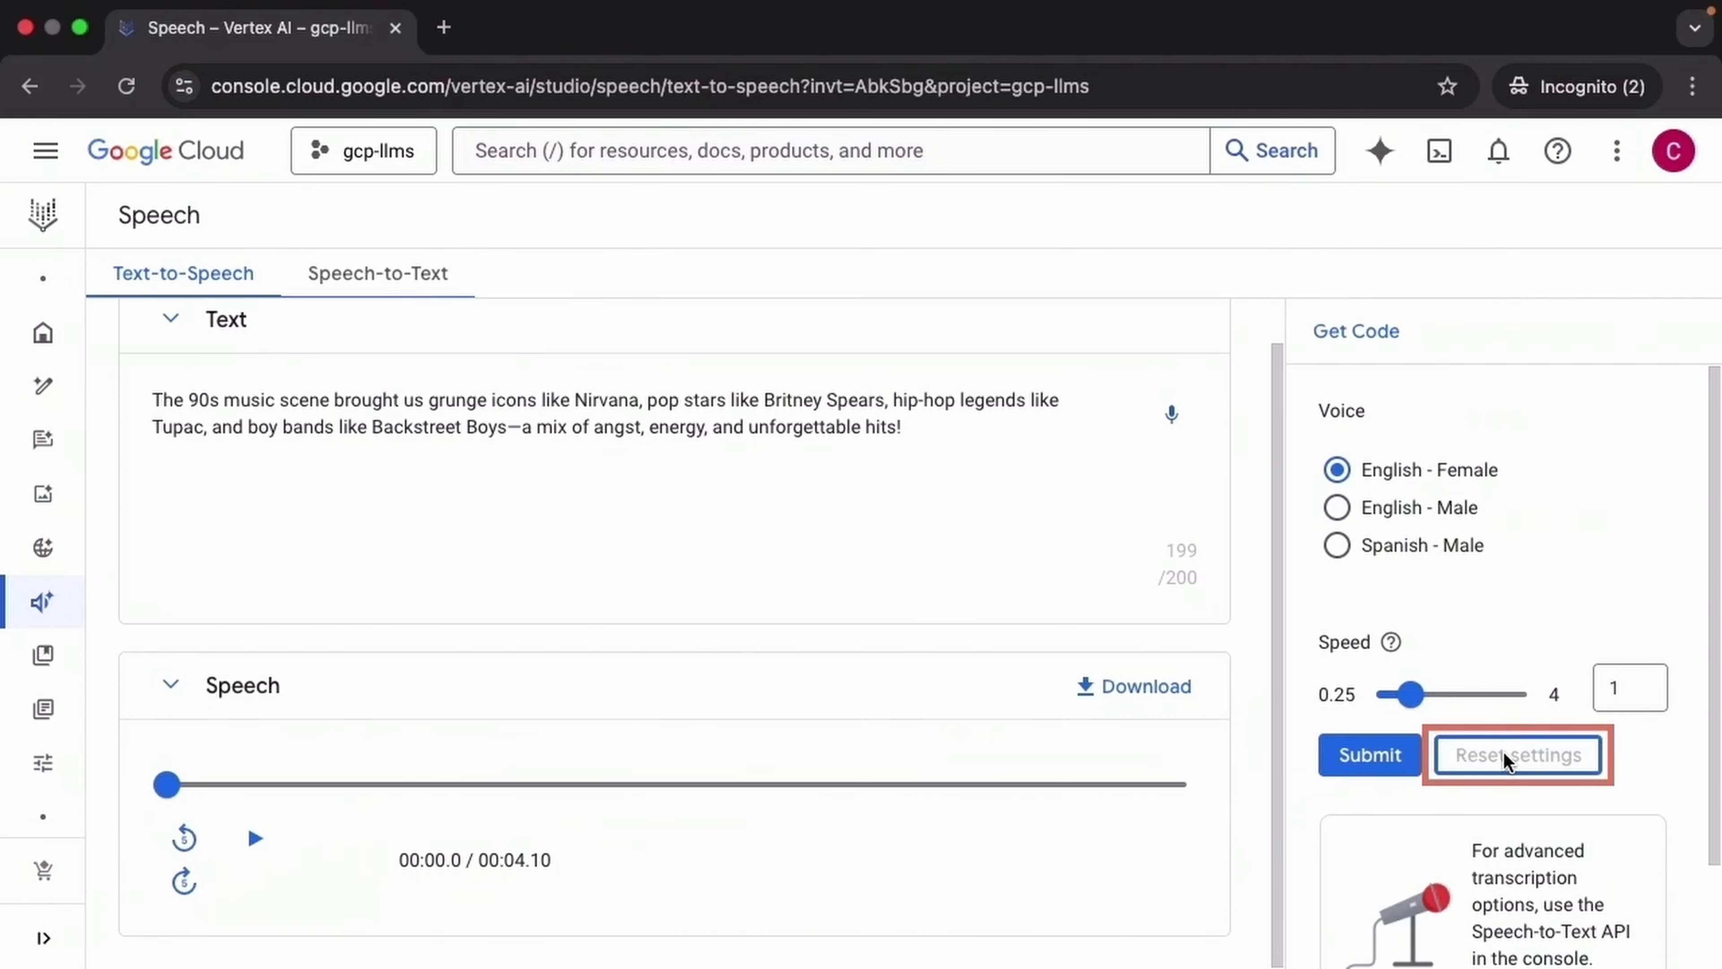
Open the Speech-to-Text tool, look through the available languages, and choose English (United States) - en-US.
click(383, 296)
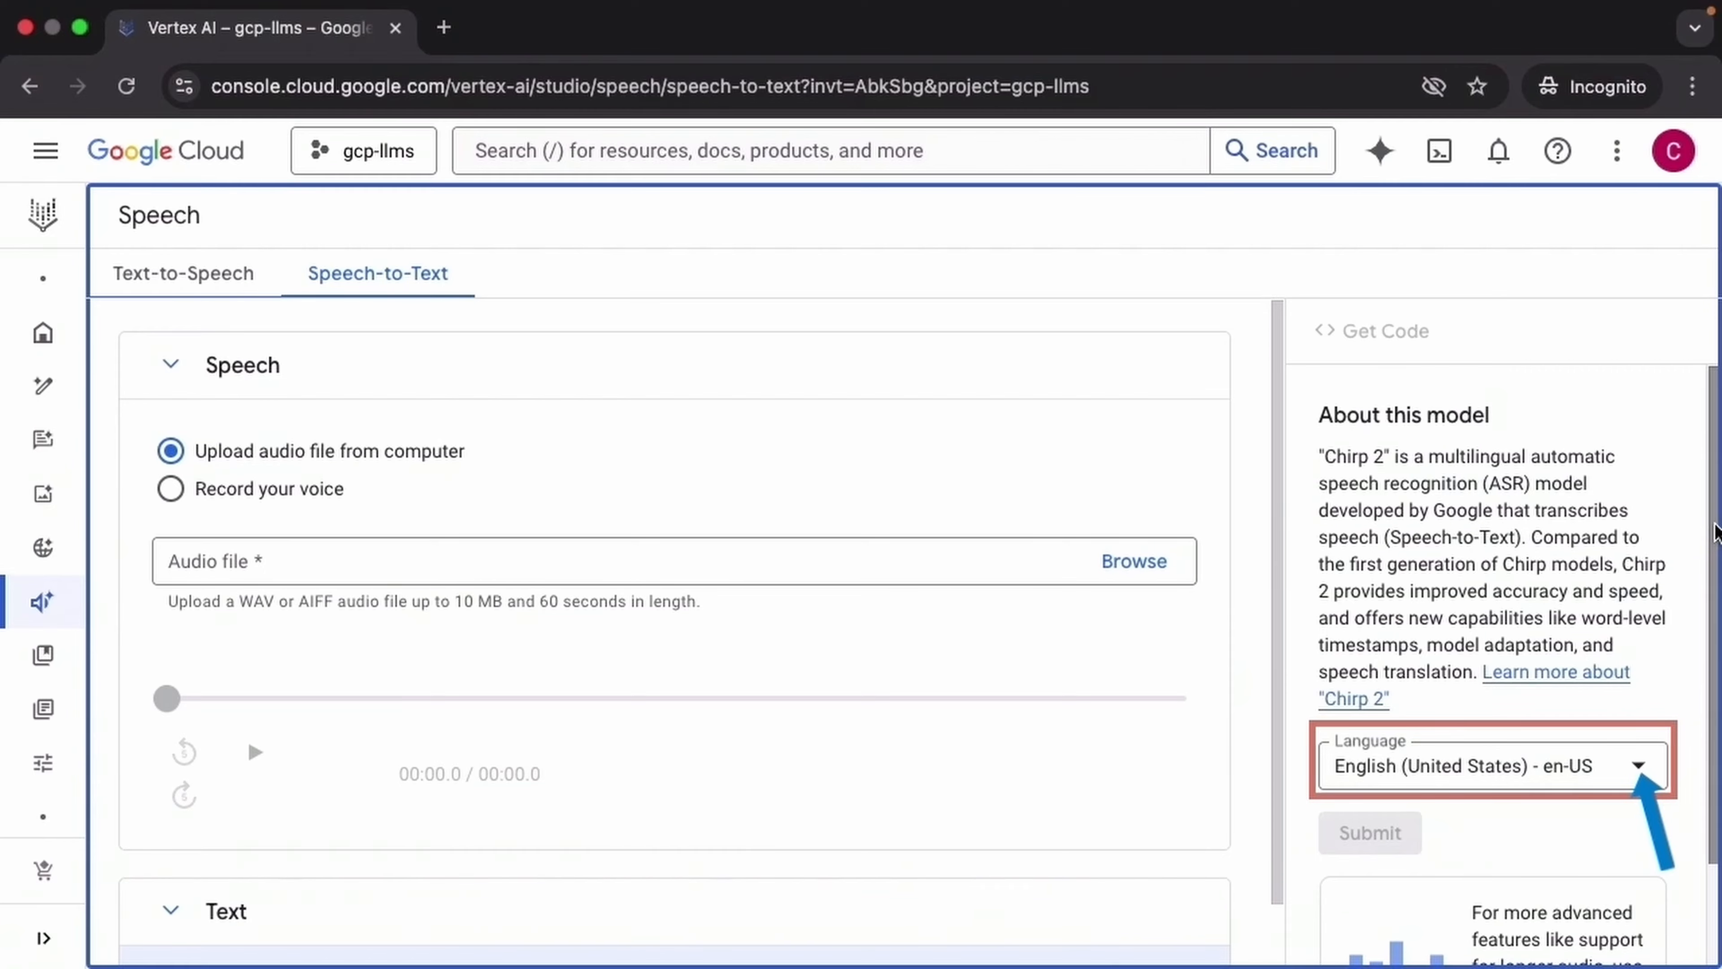
click(1638, 765)
drag(1692, 384, 1693, 329)
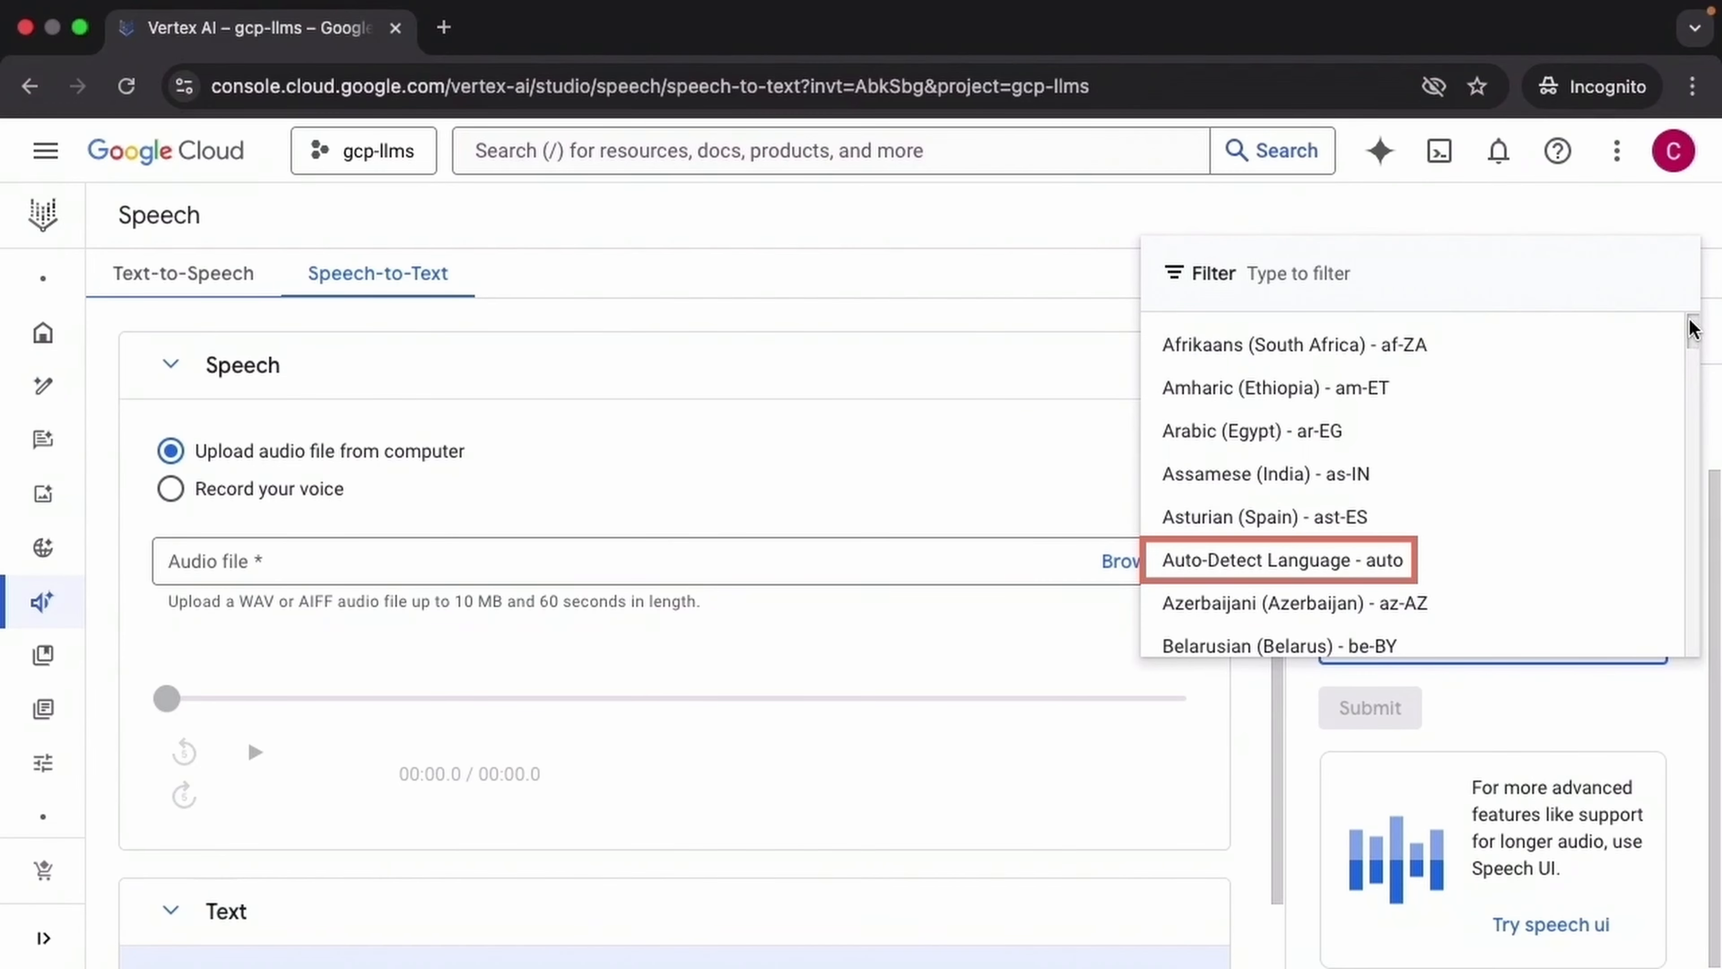
mouse_move(1691, 328)
mouse_down()
mouse_move(1696, 635)
mouse_move(1714, 662)
mouse_up()
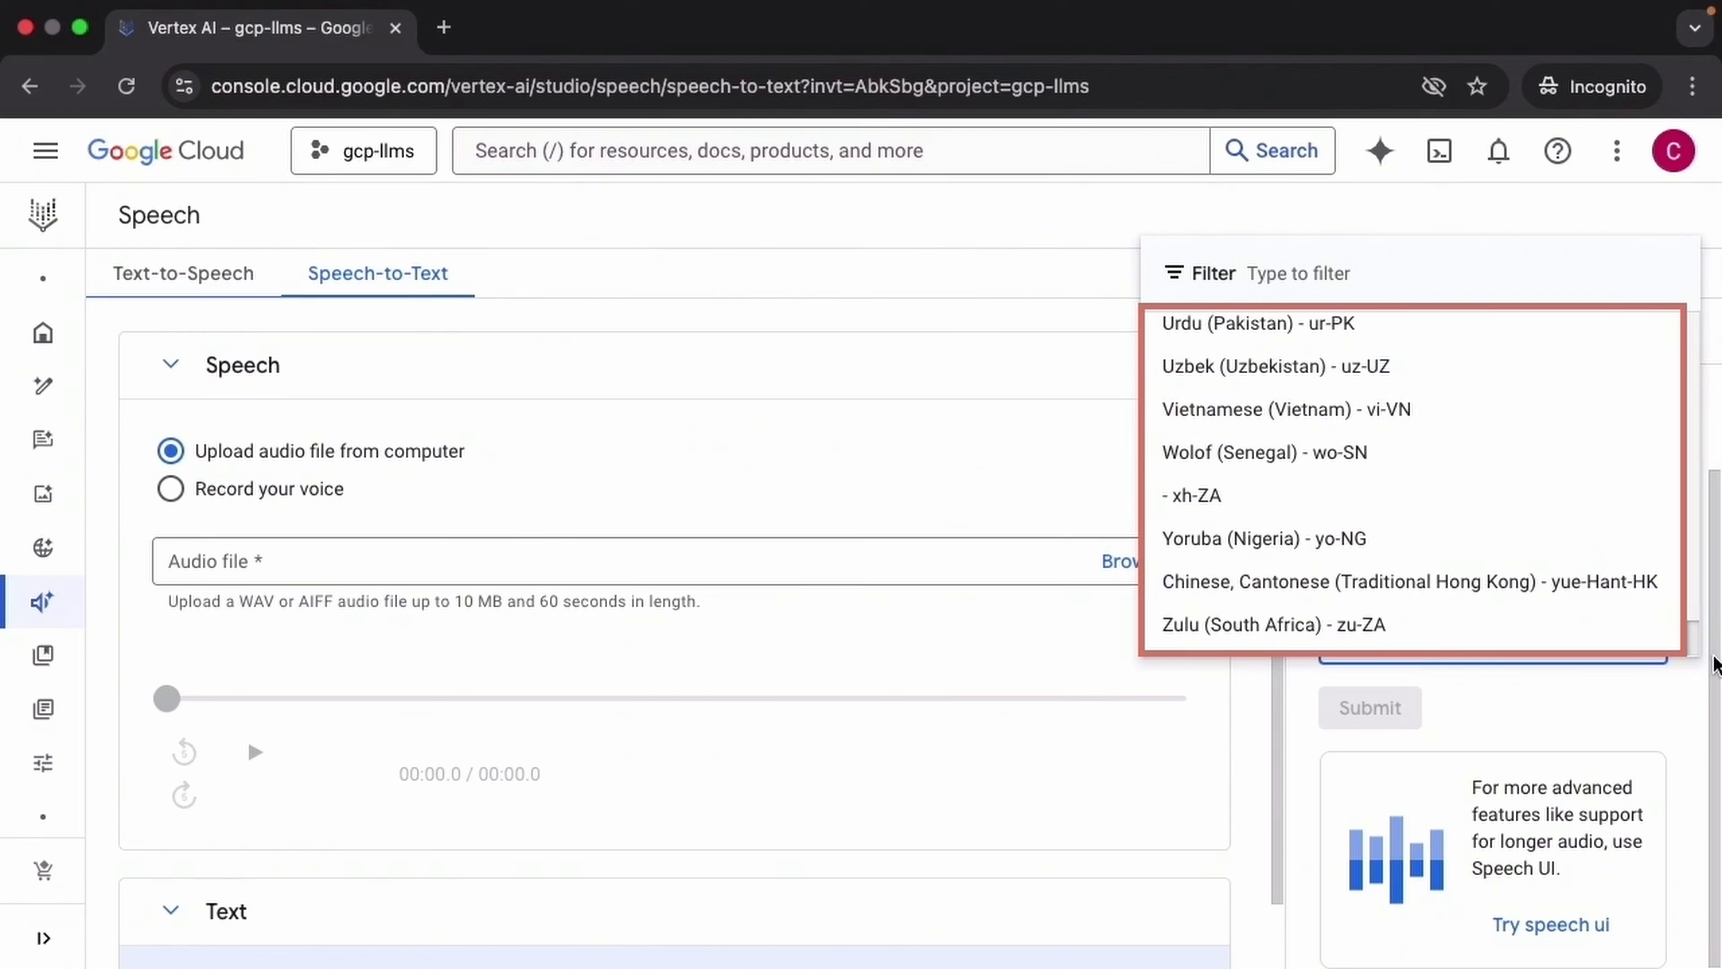
drag(1692, 631, 1666, 389)
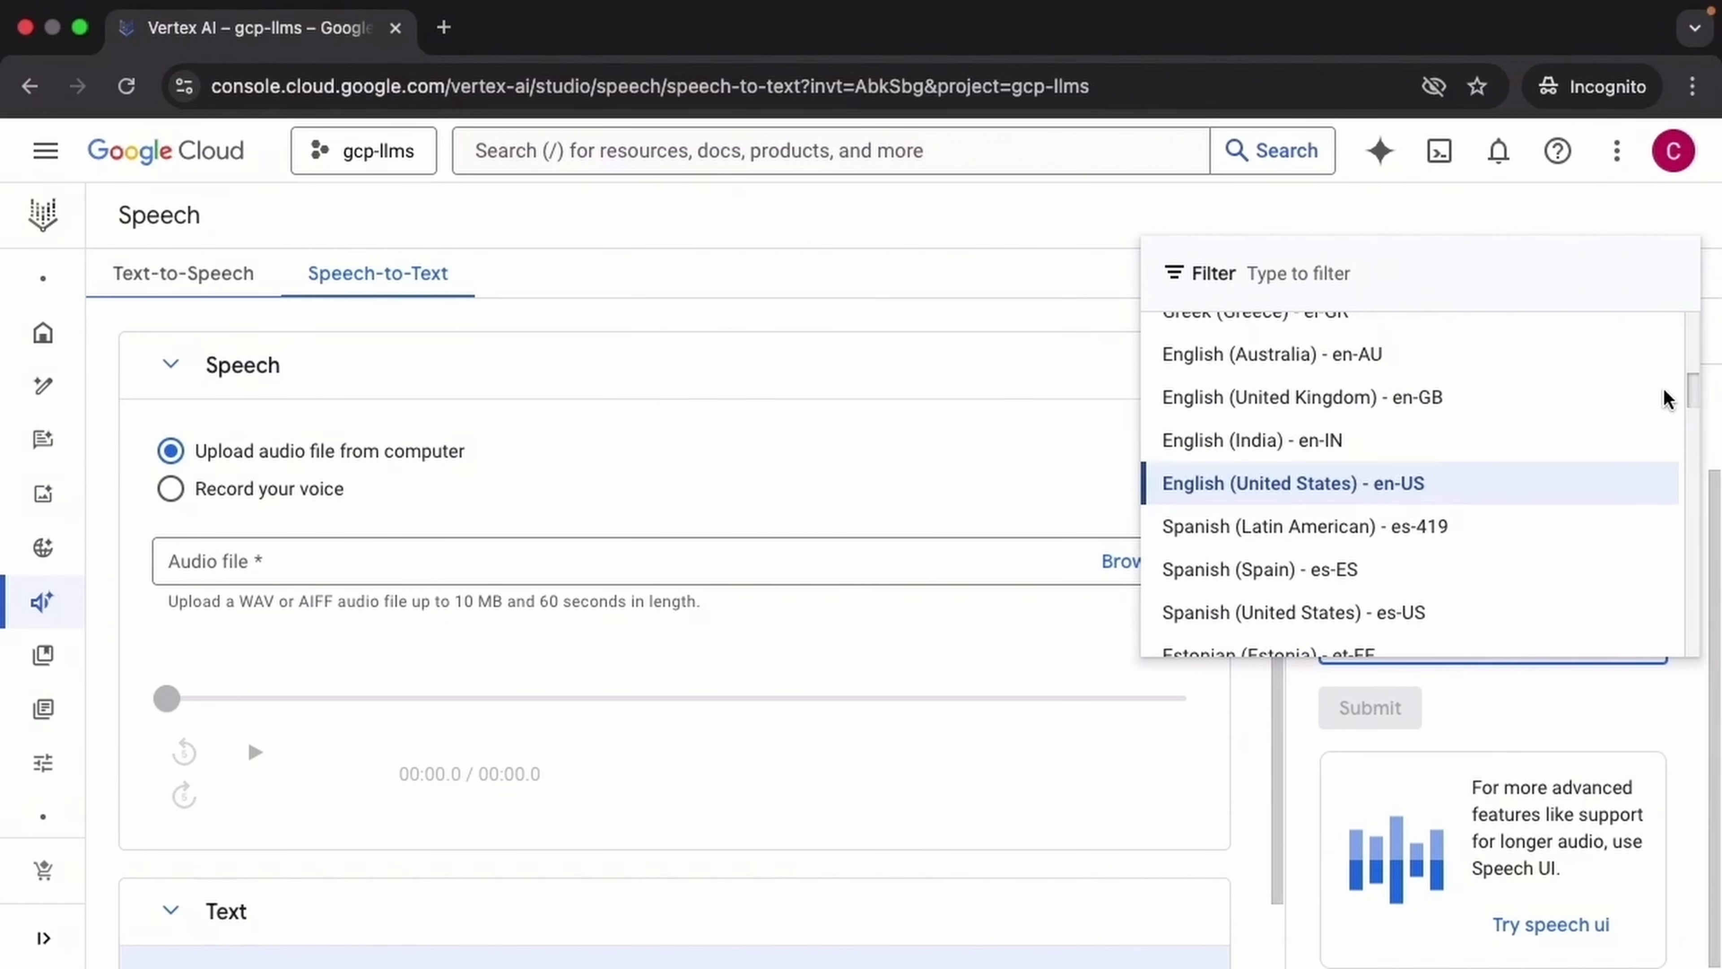
click(1604, 503)
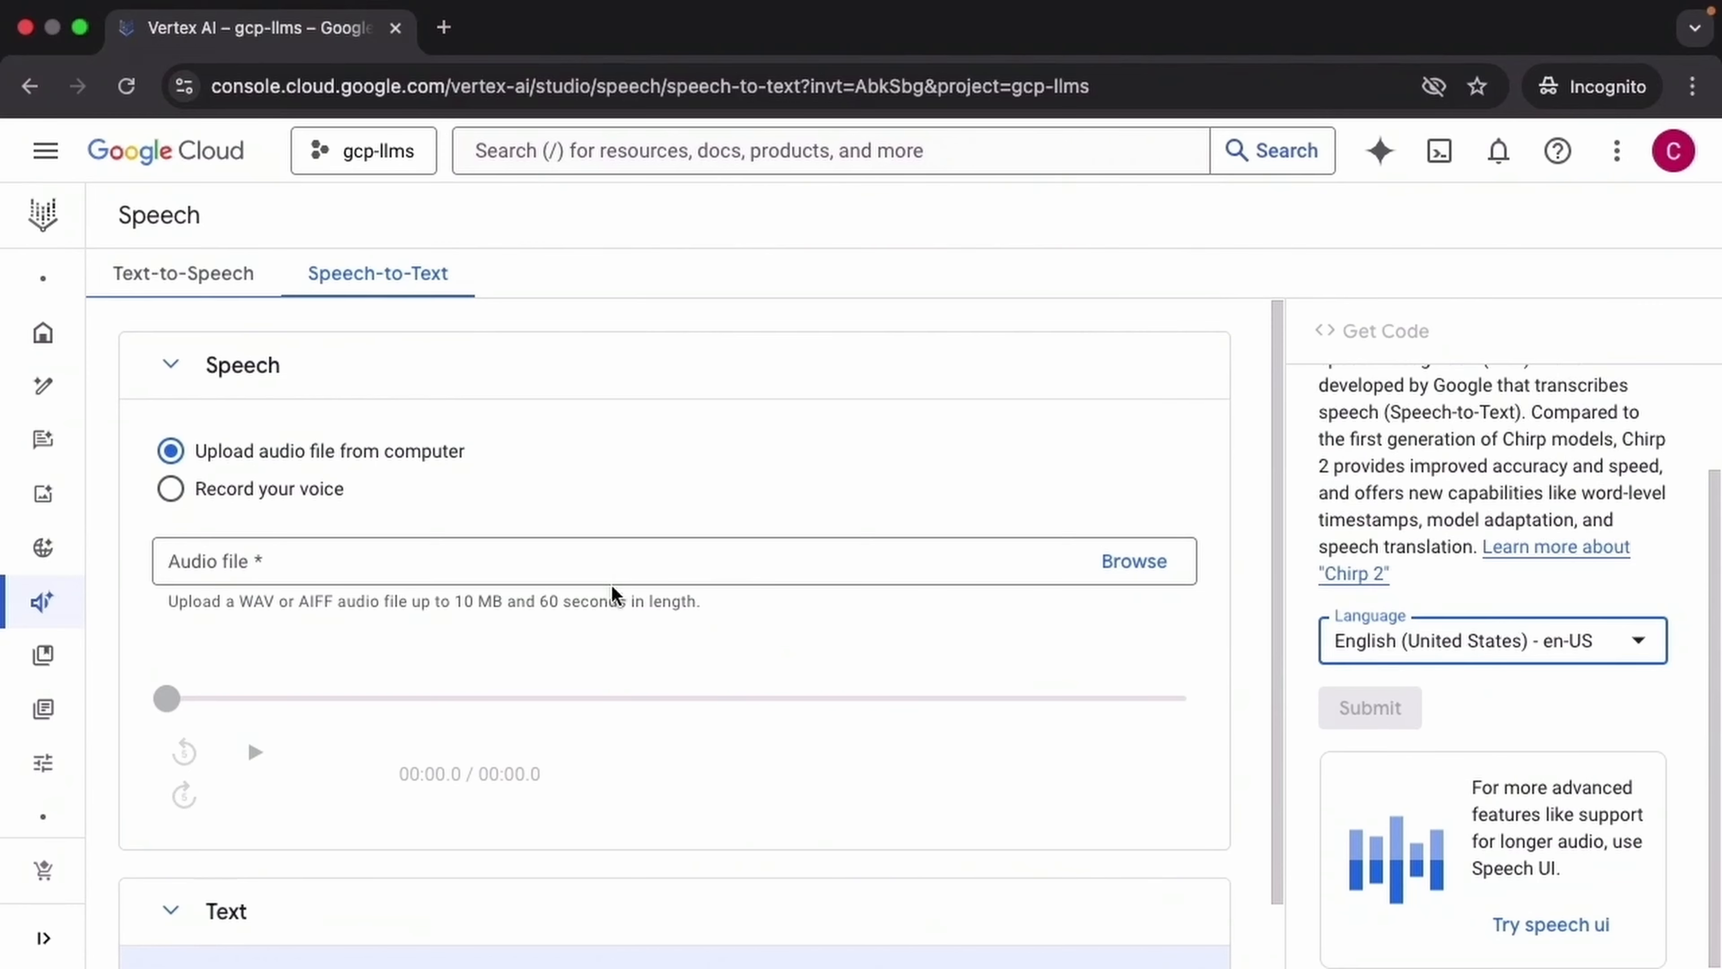
Upload us-english.wav from the demo-01-VertexAIStudio folder, play it, and submit it for transcription.
click(1114, 575)
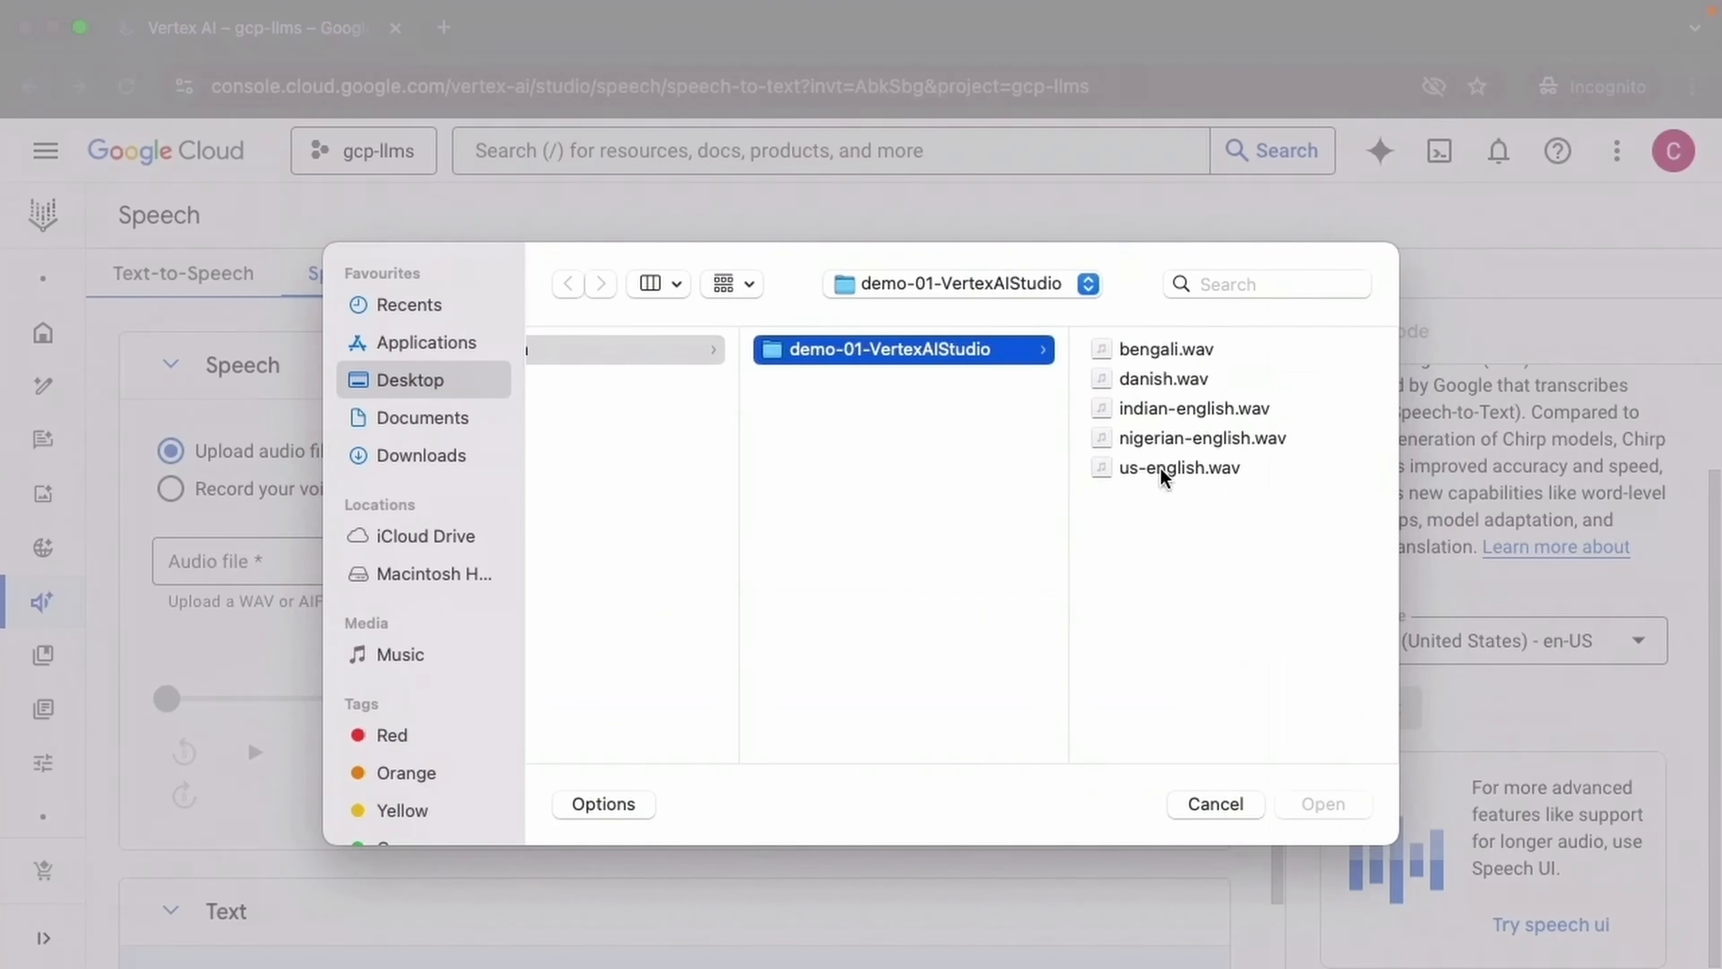
click(1168, 477)
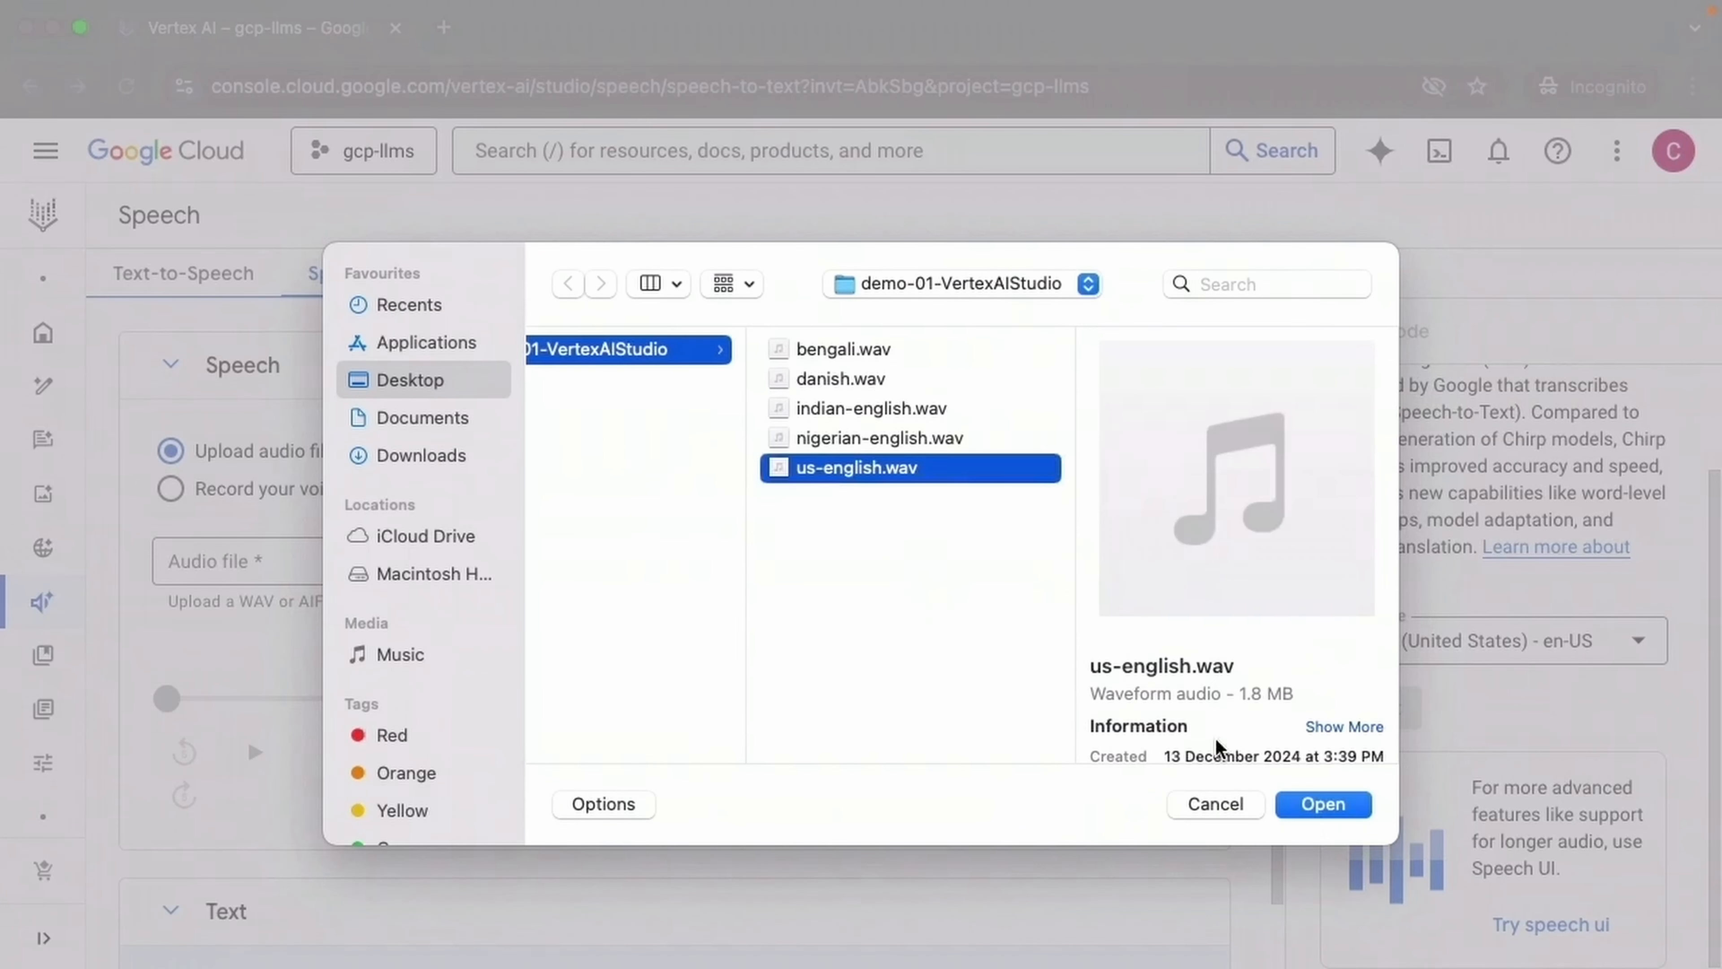
click(1326, 804)
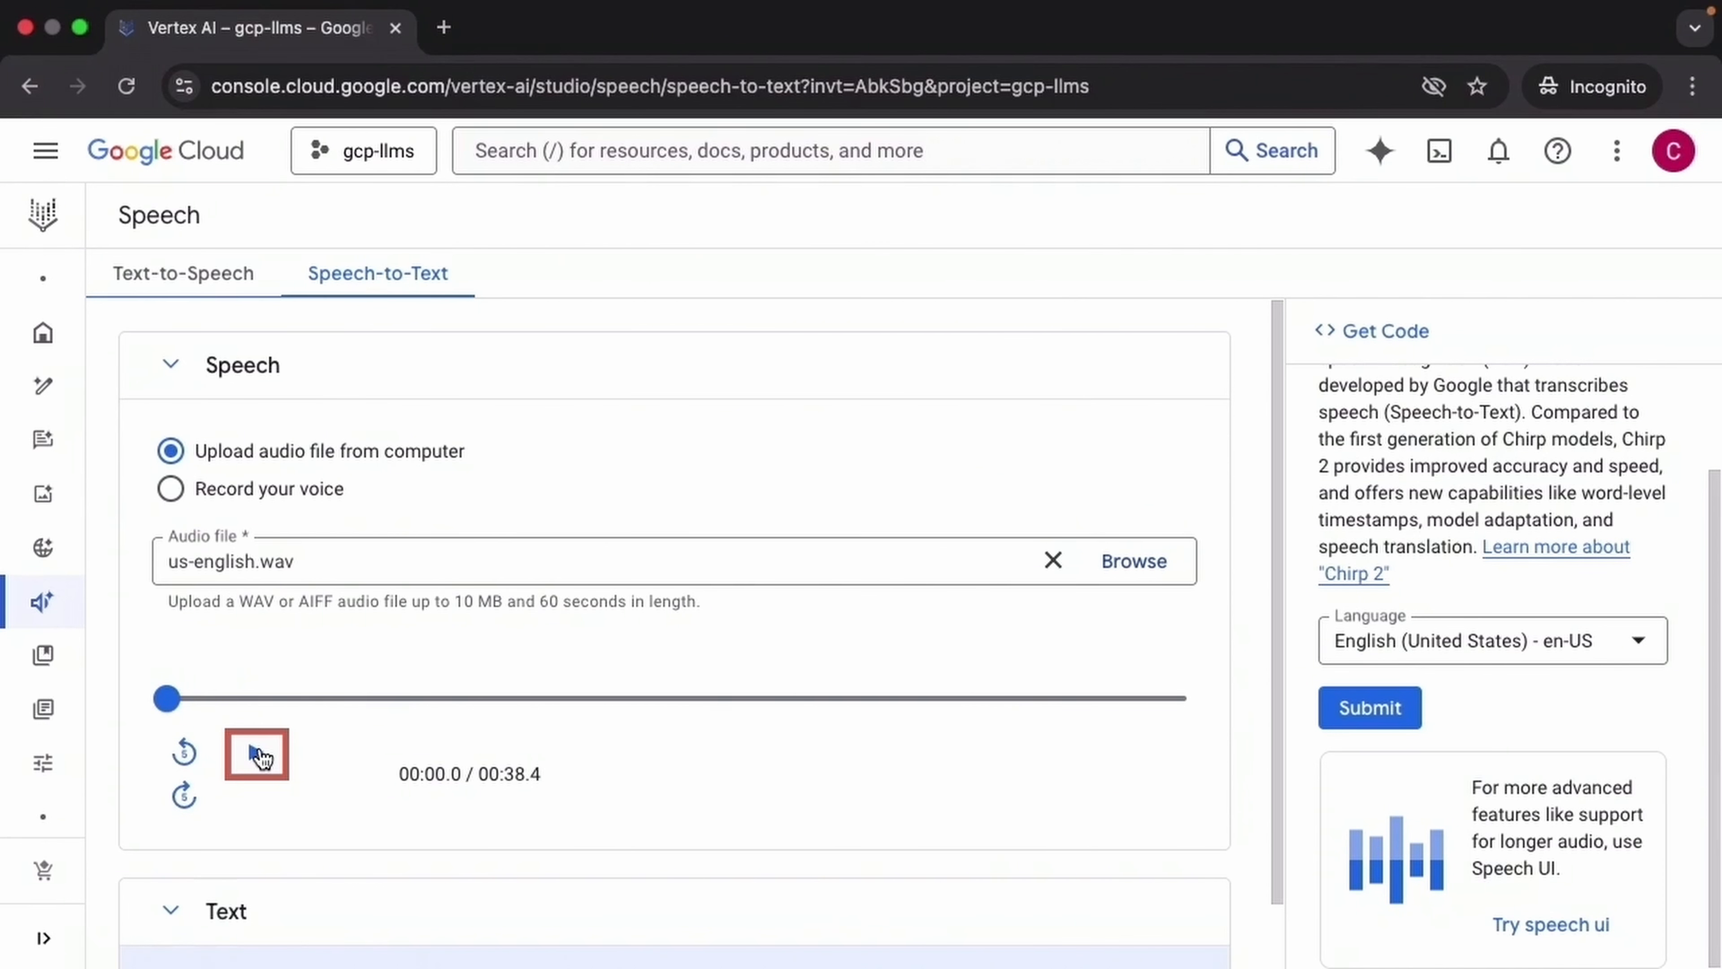
click(257, 754)
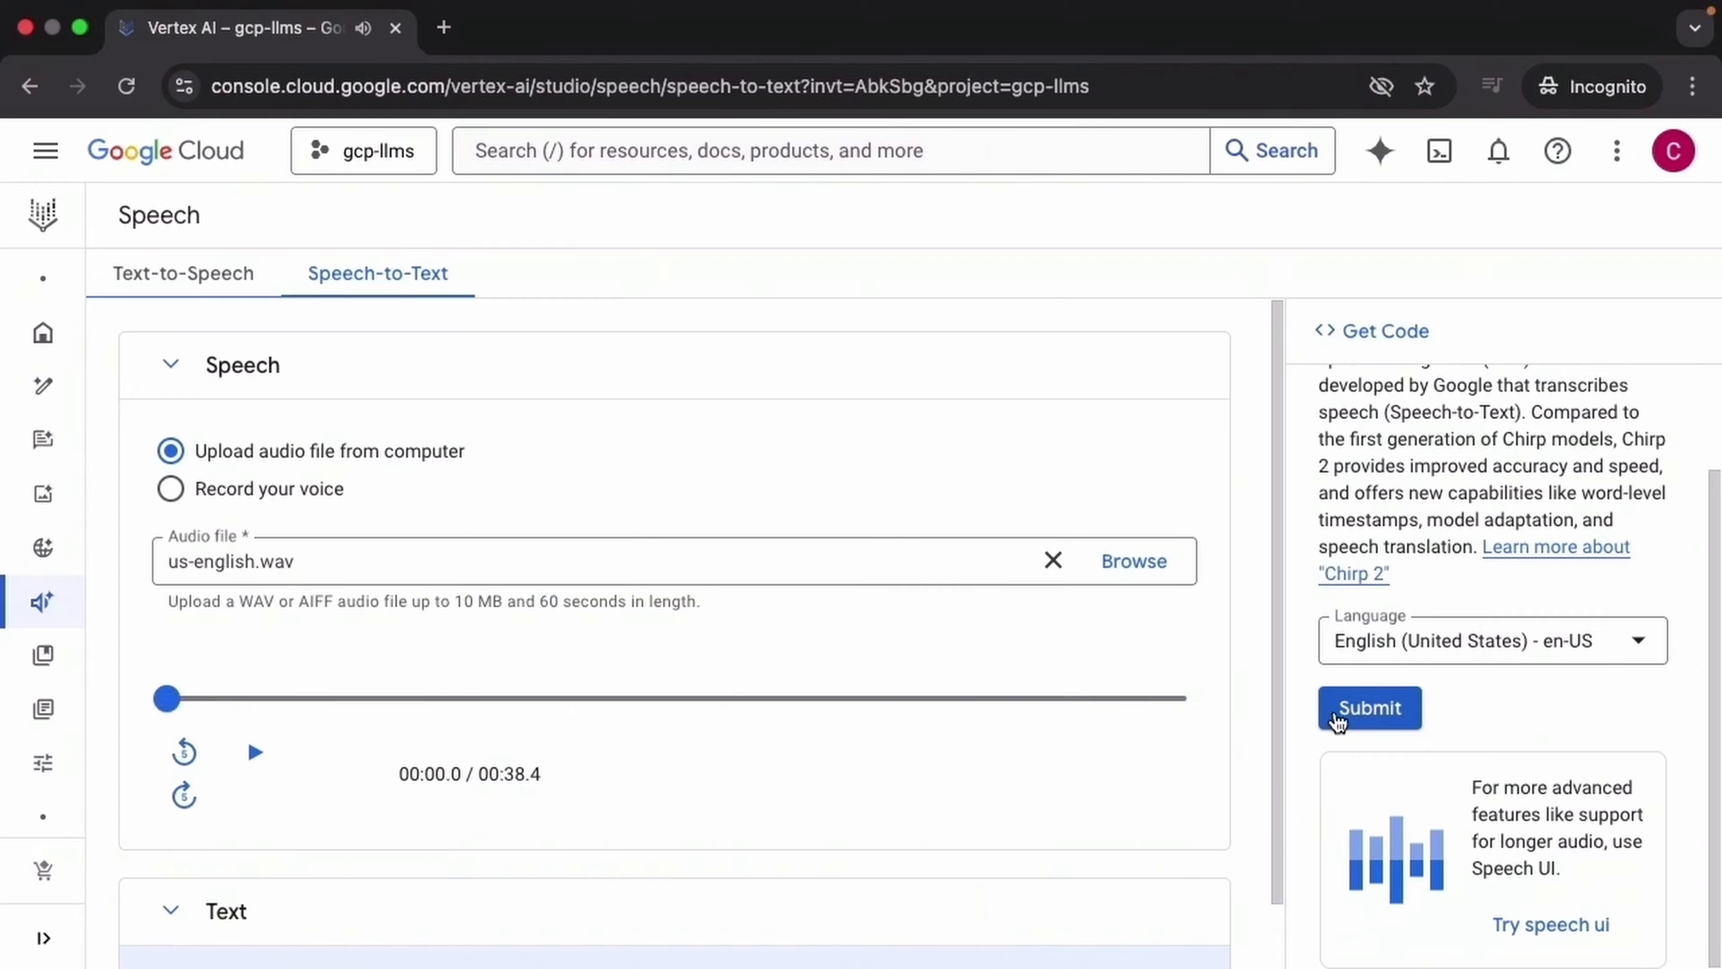
click(1335, 719)
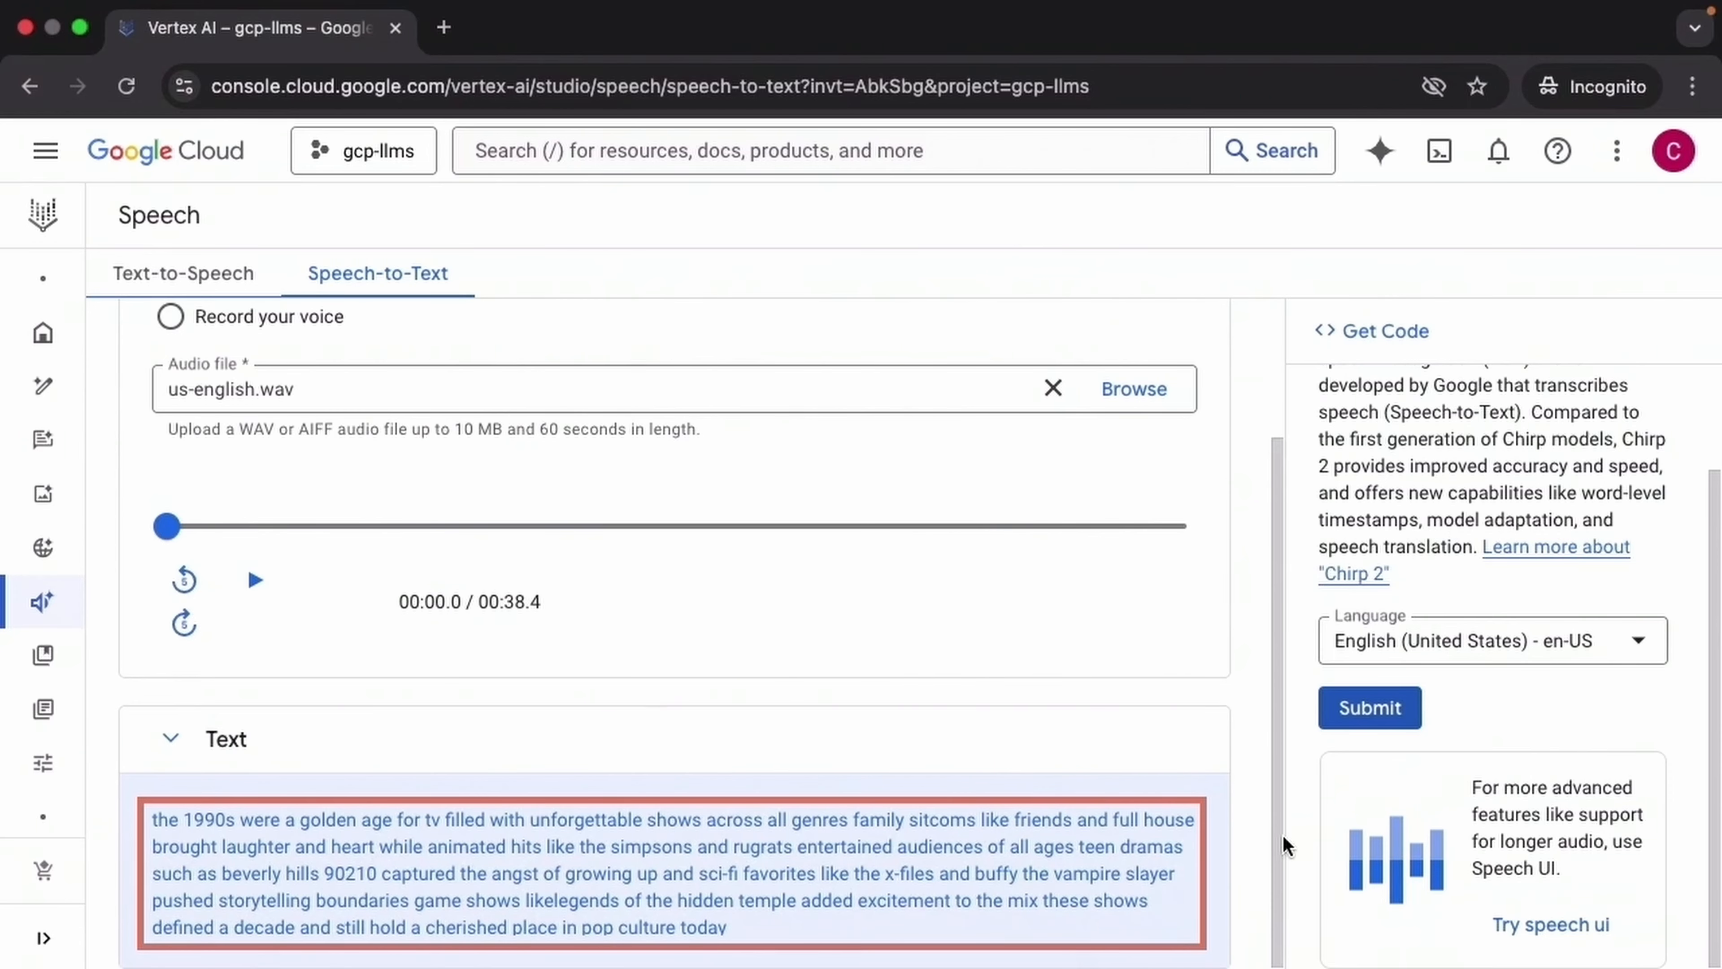
Set the transcription language to English (India) - en-IN and replace the audio file with indian-english.wav.
click(1636, 650)
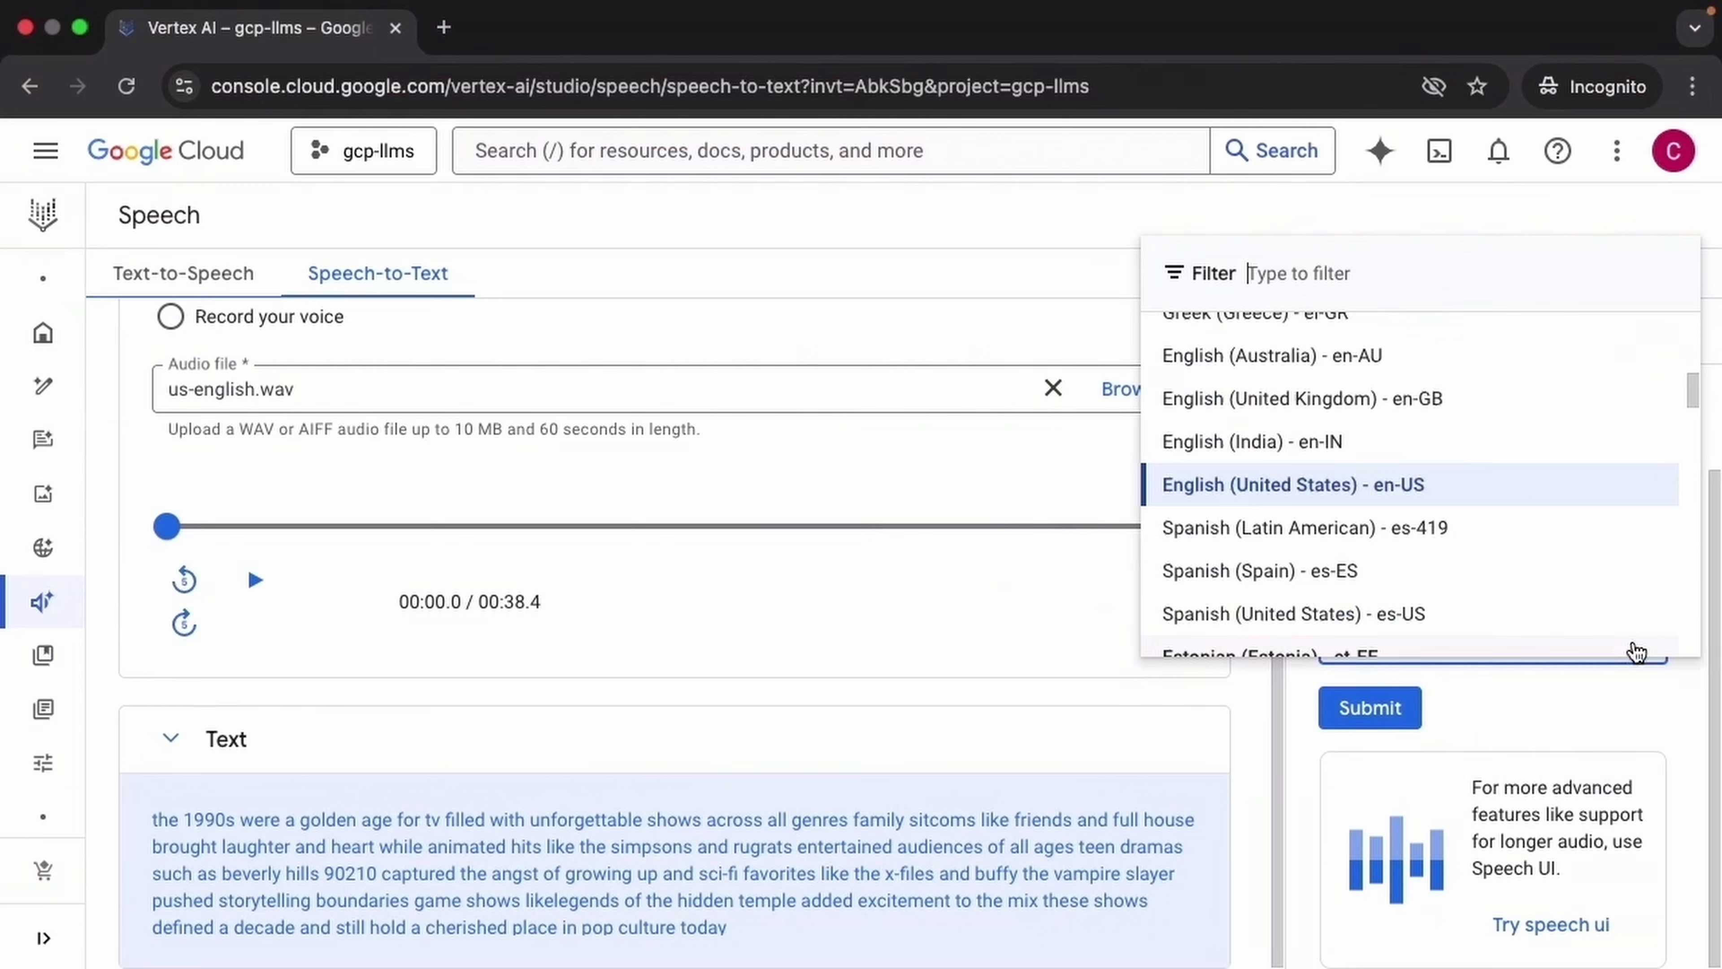
click(1435, 449)
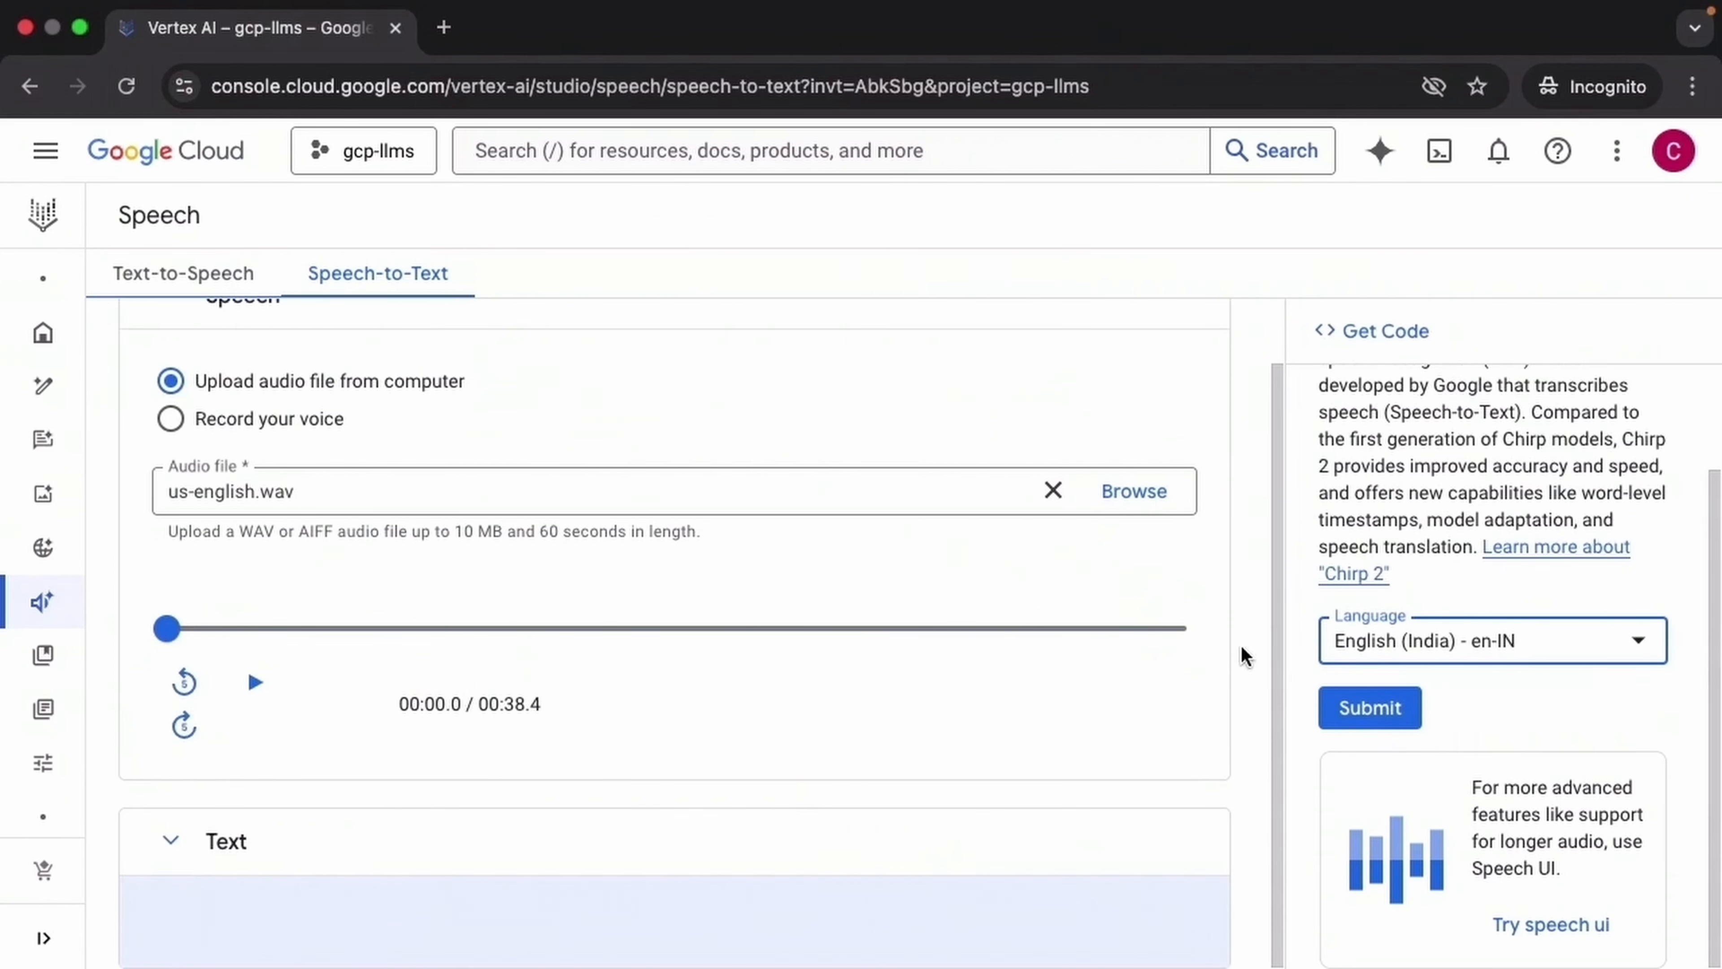
click(1142, 506)
click(696, 415)
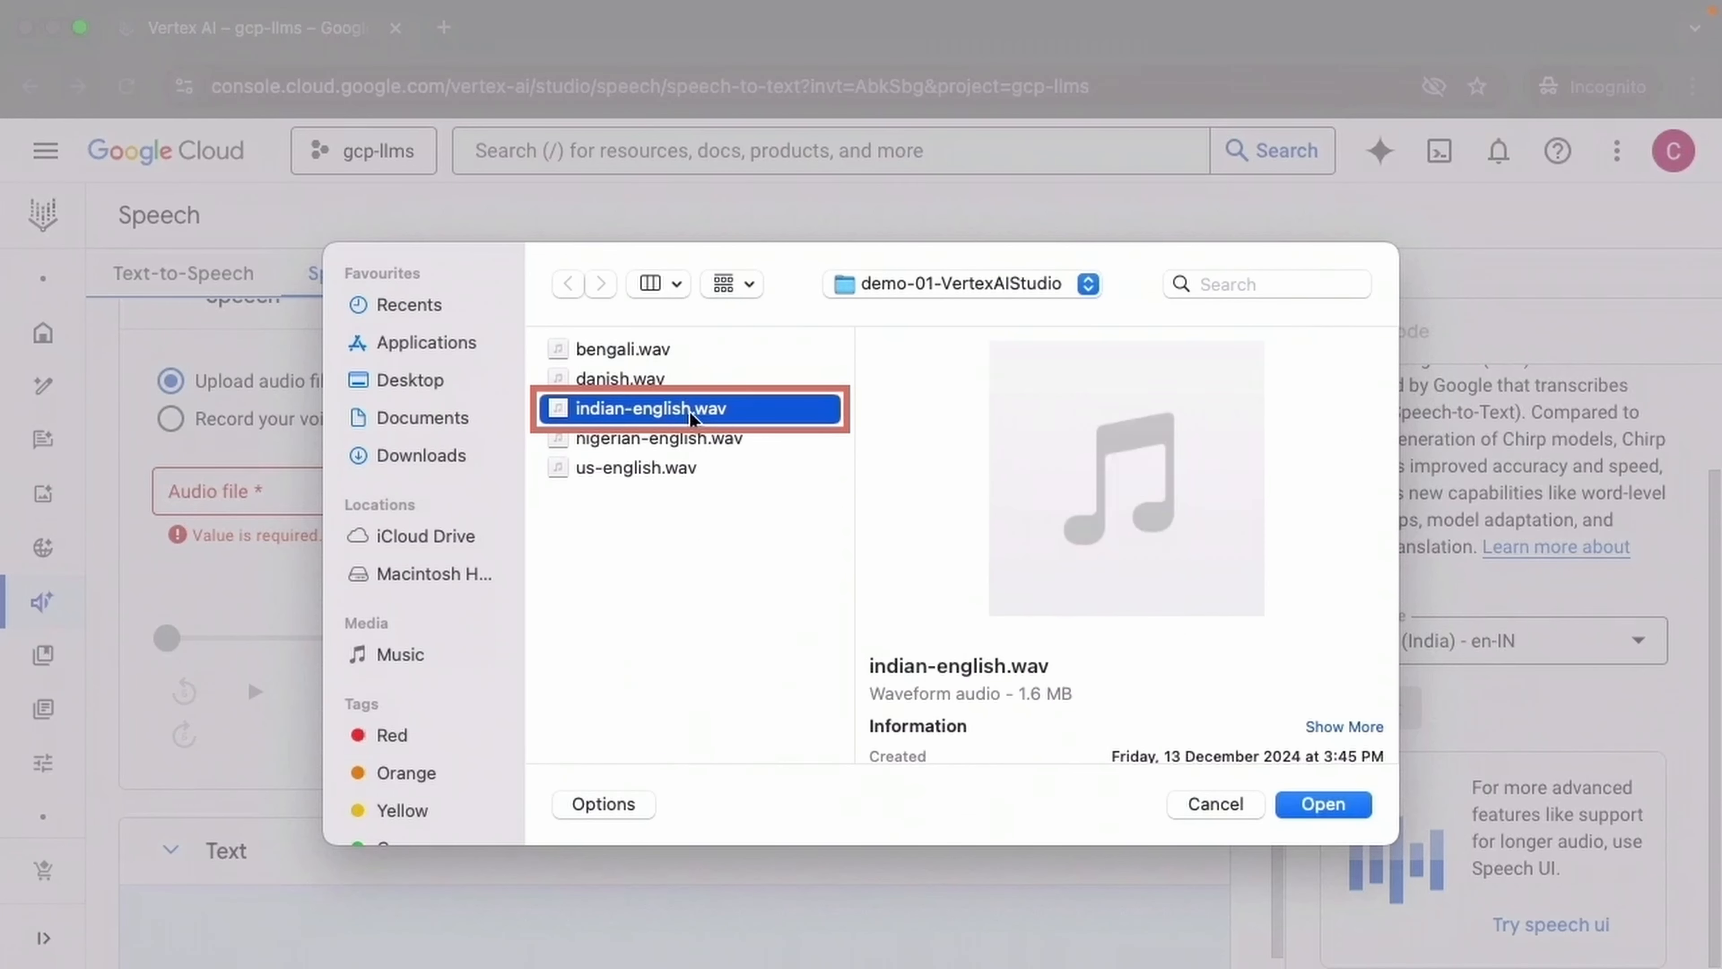
click(1322, 804)
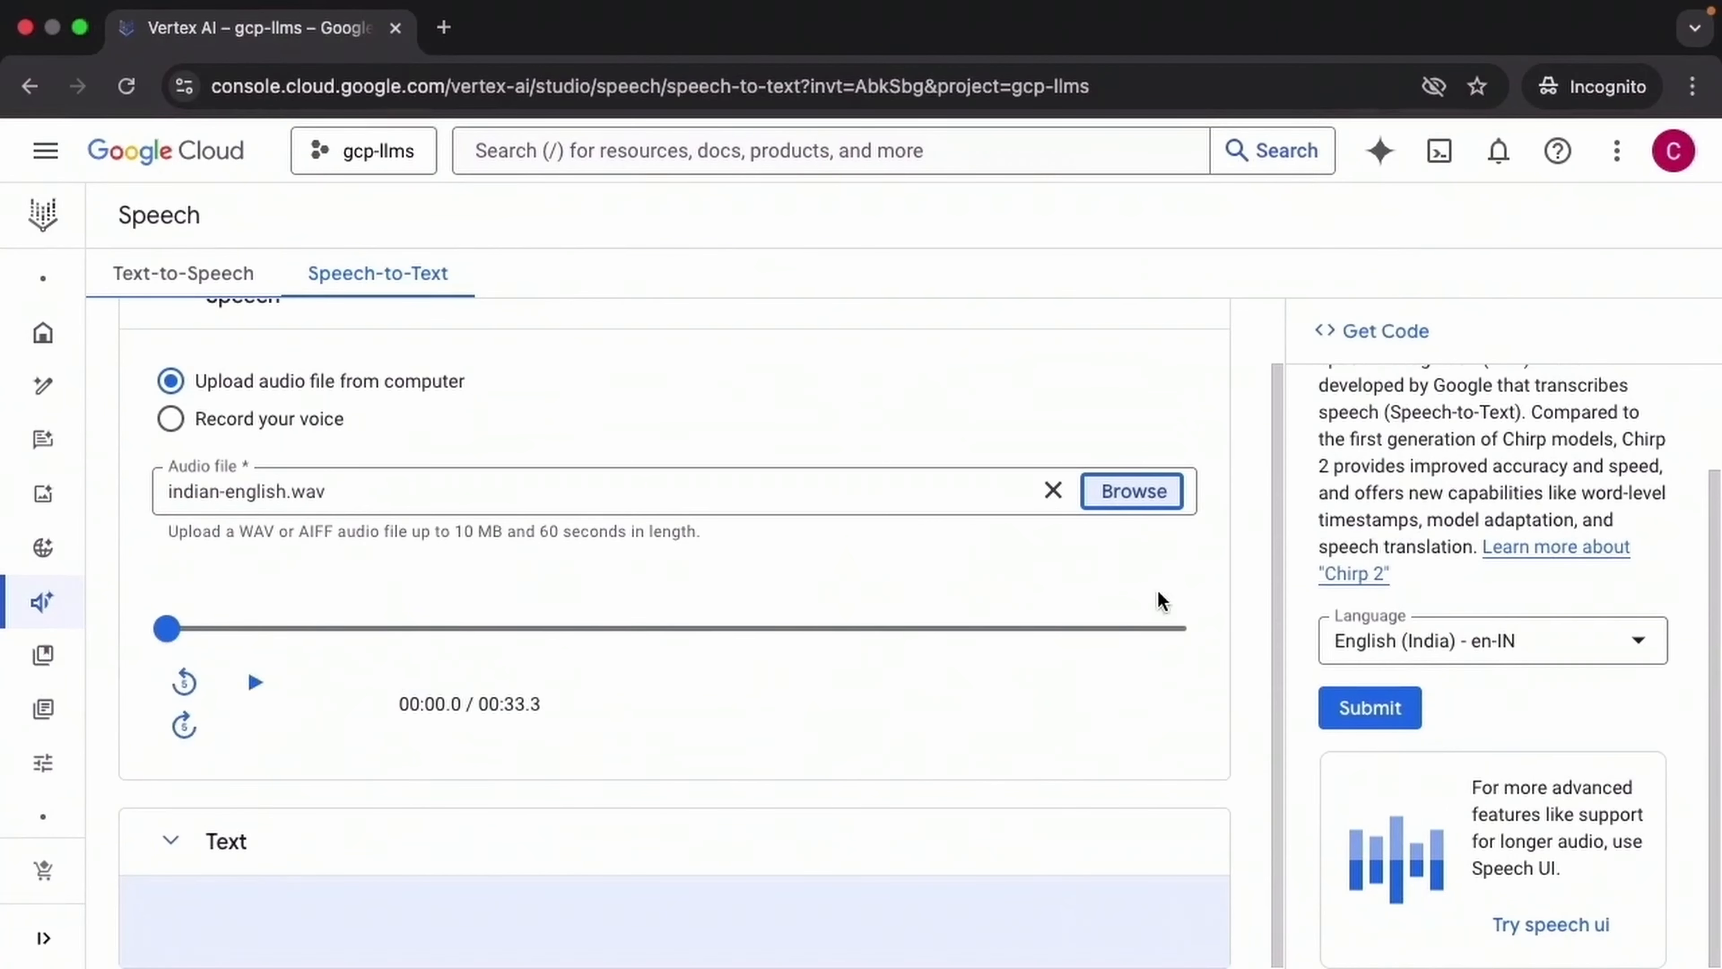
Play the indian-english.wav recording, submit it for transcription, and view the transcript.
click(255, 684)
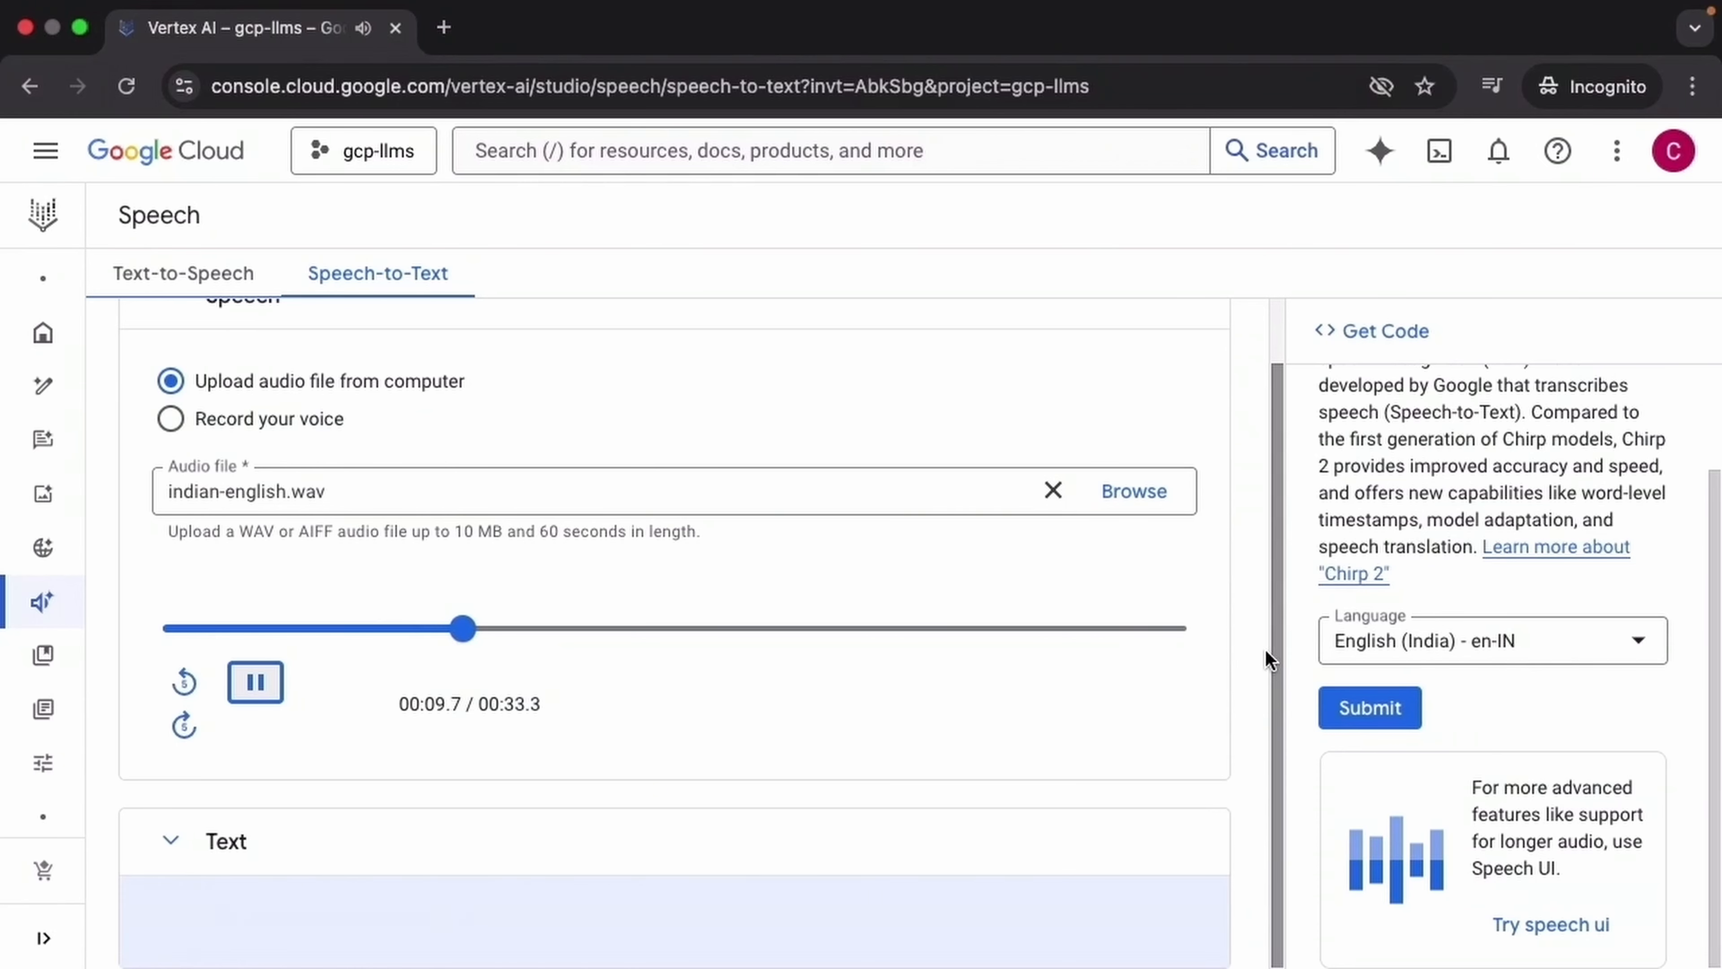
click(1354, 718)
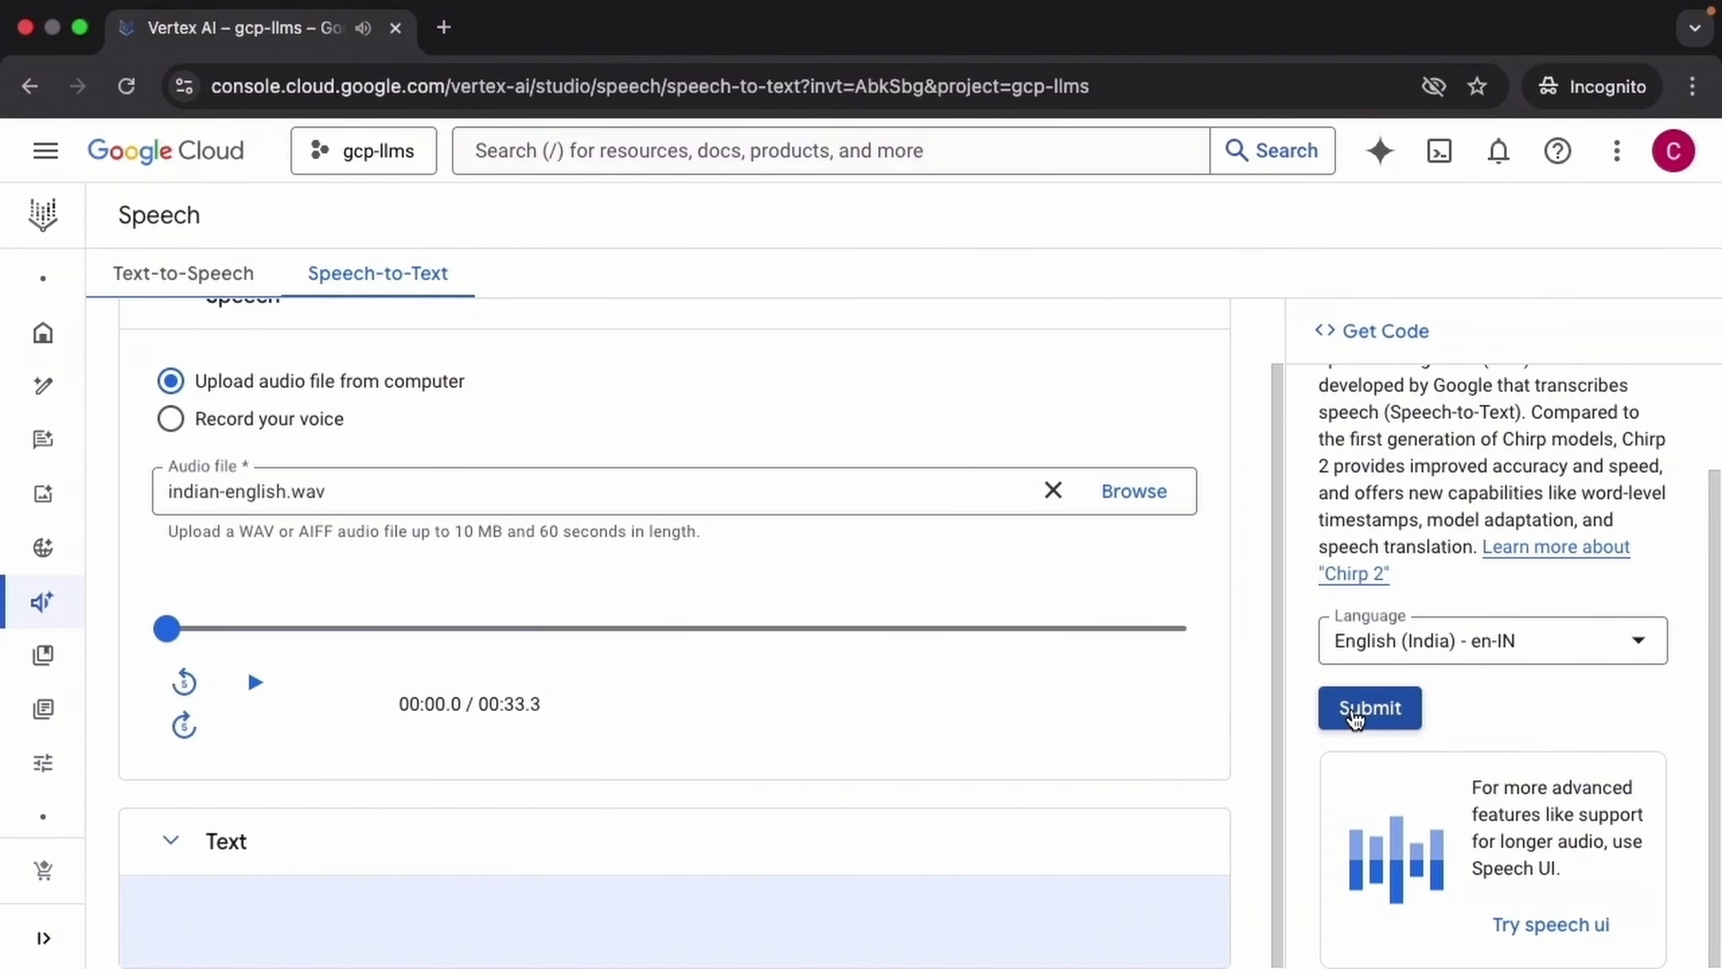
click(1354, 717)
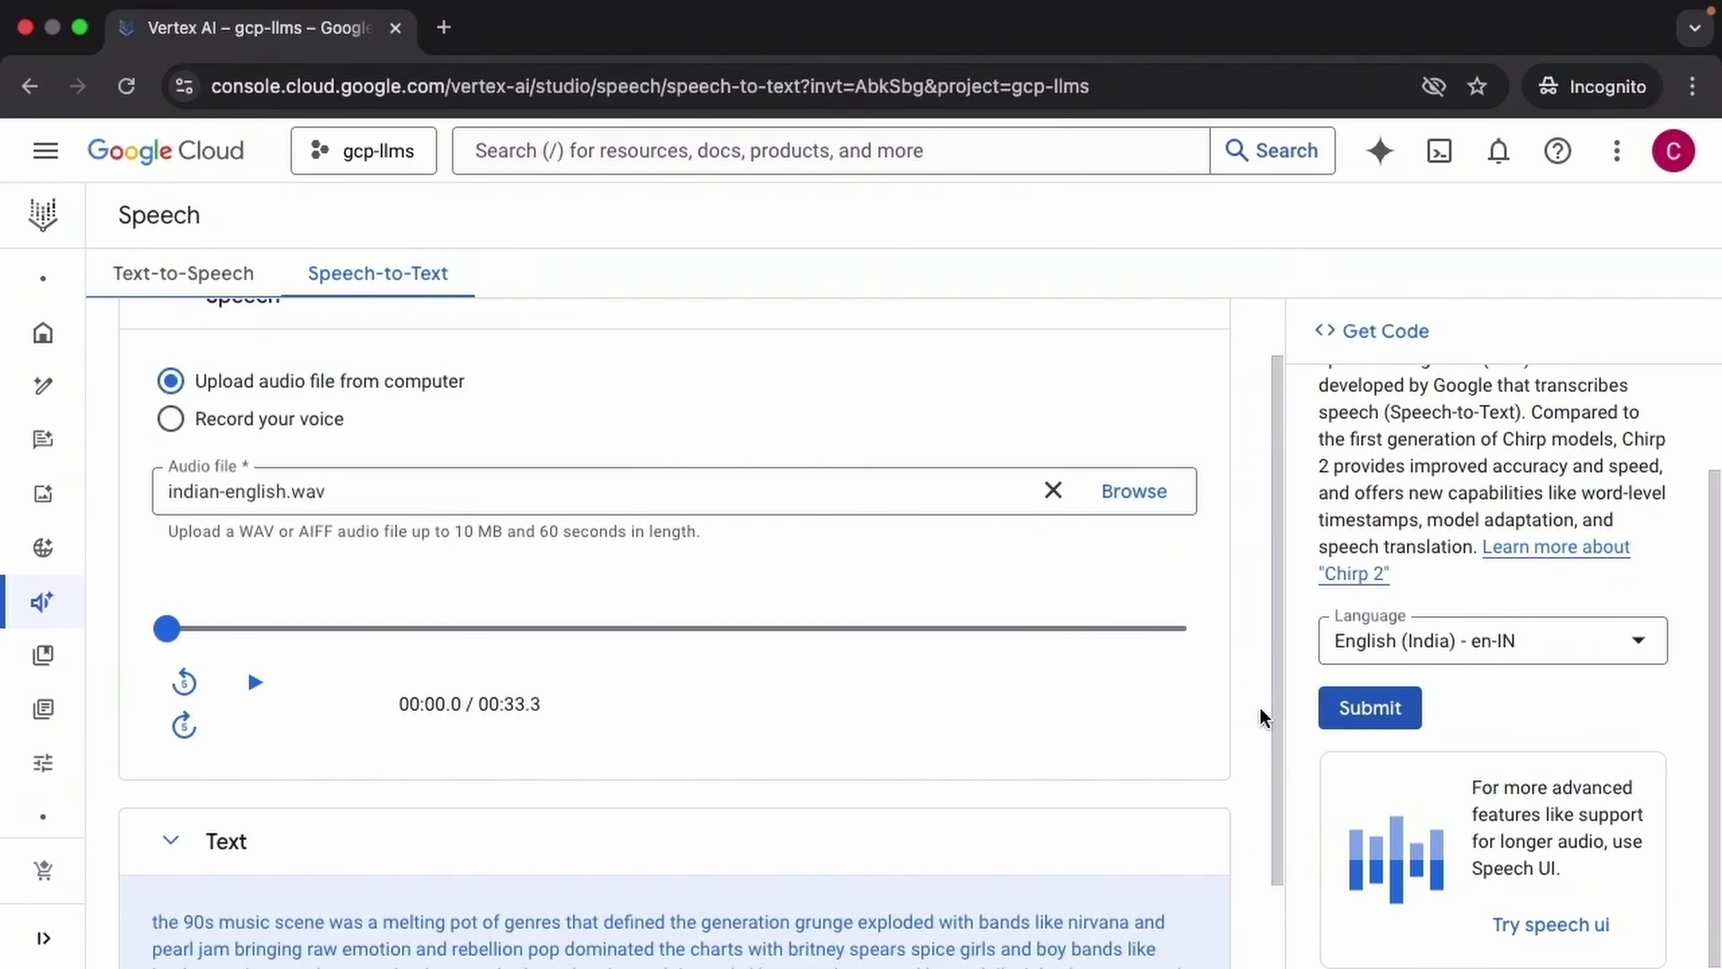
scroll(1261, 719, down, 2)
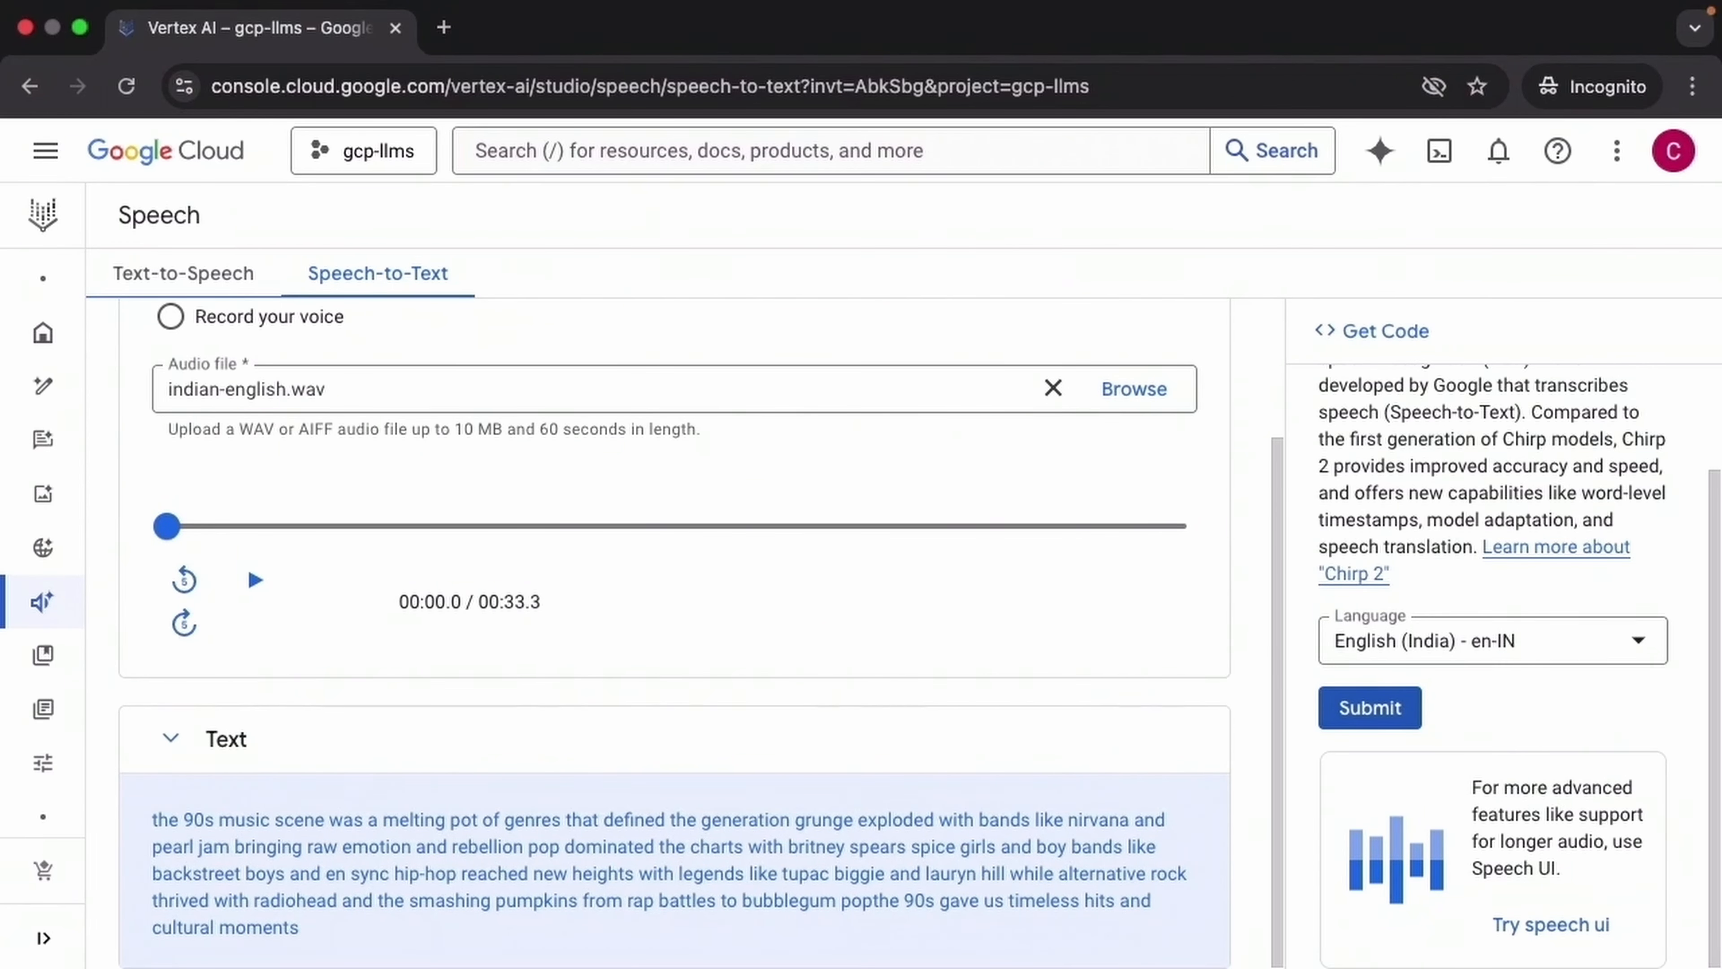
Set the transcription language to English (United Kingdom) - en-GB and replace the audio file with nigerian-english.wav.
click(1634, 645)
drag(1688, 434, 1680, 400)
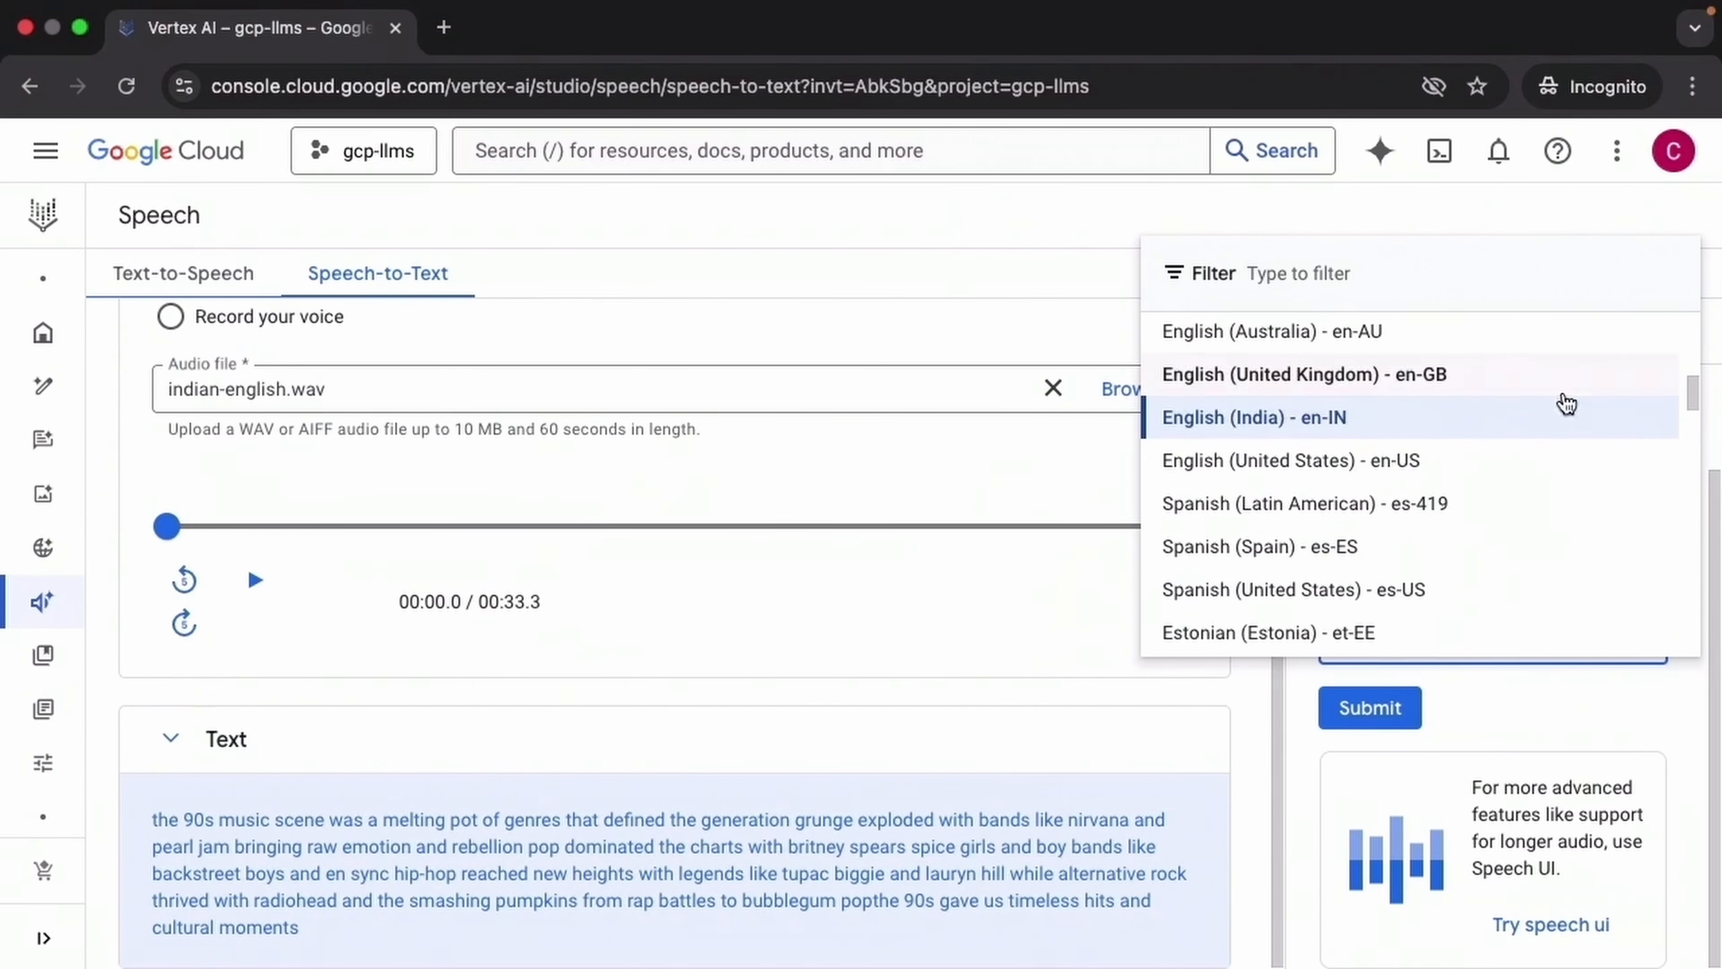
click(1456, 377)
scroll(1041, 597, up, 3)
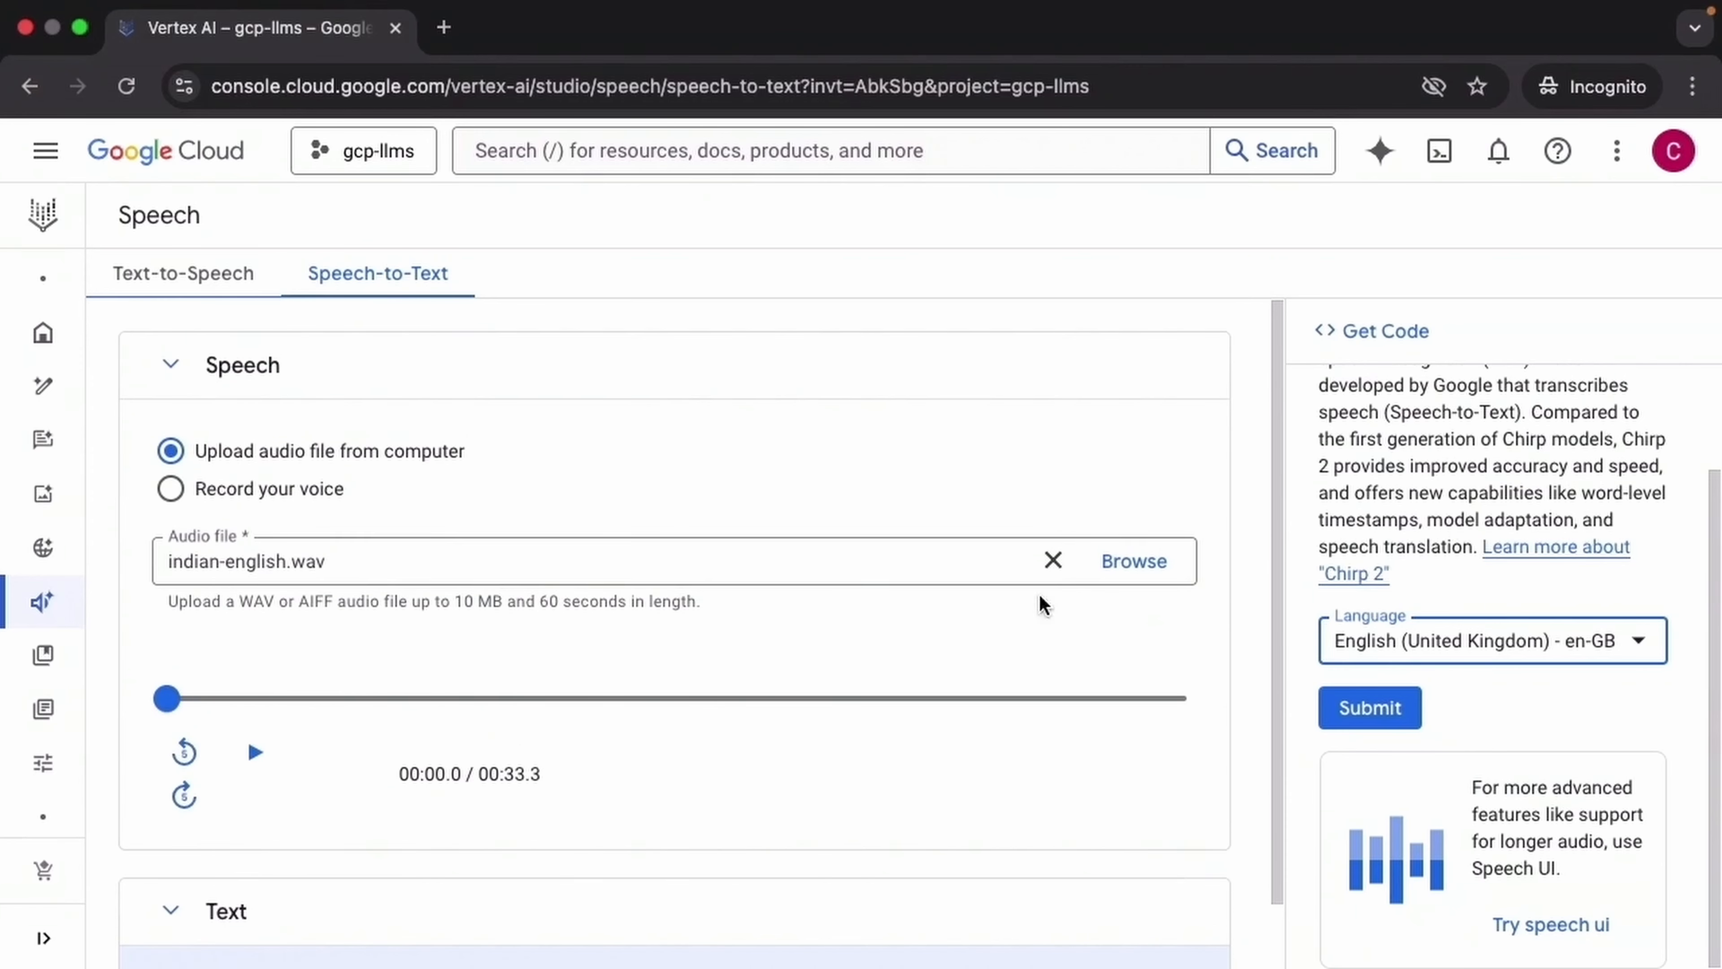
click(1053, 561)
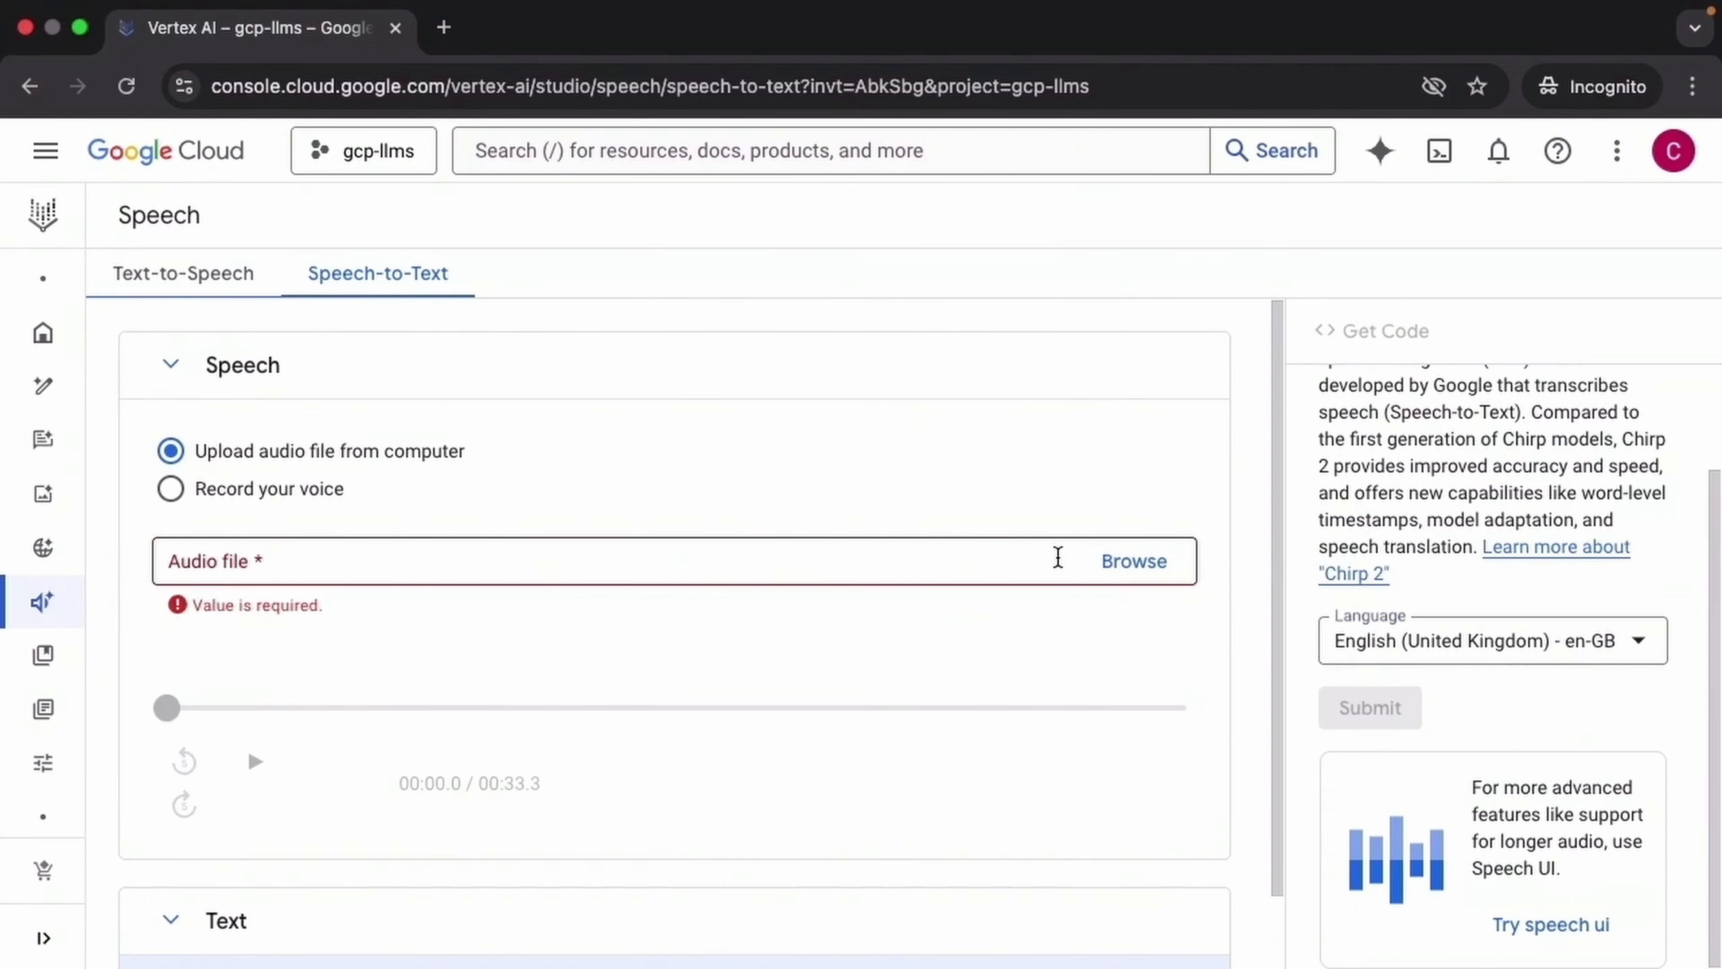
click(1126, 569)
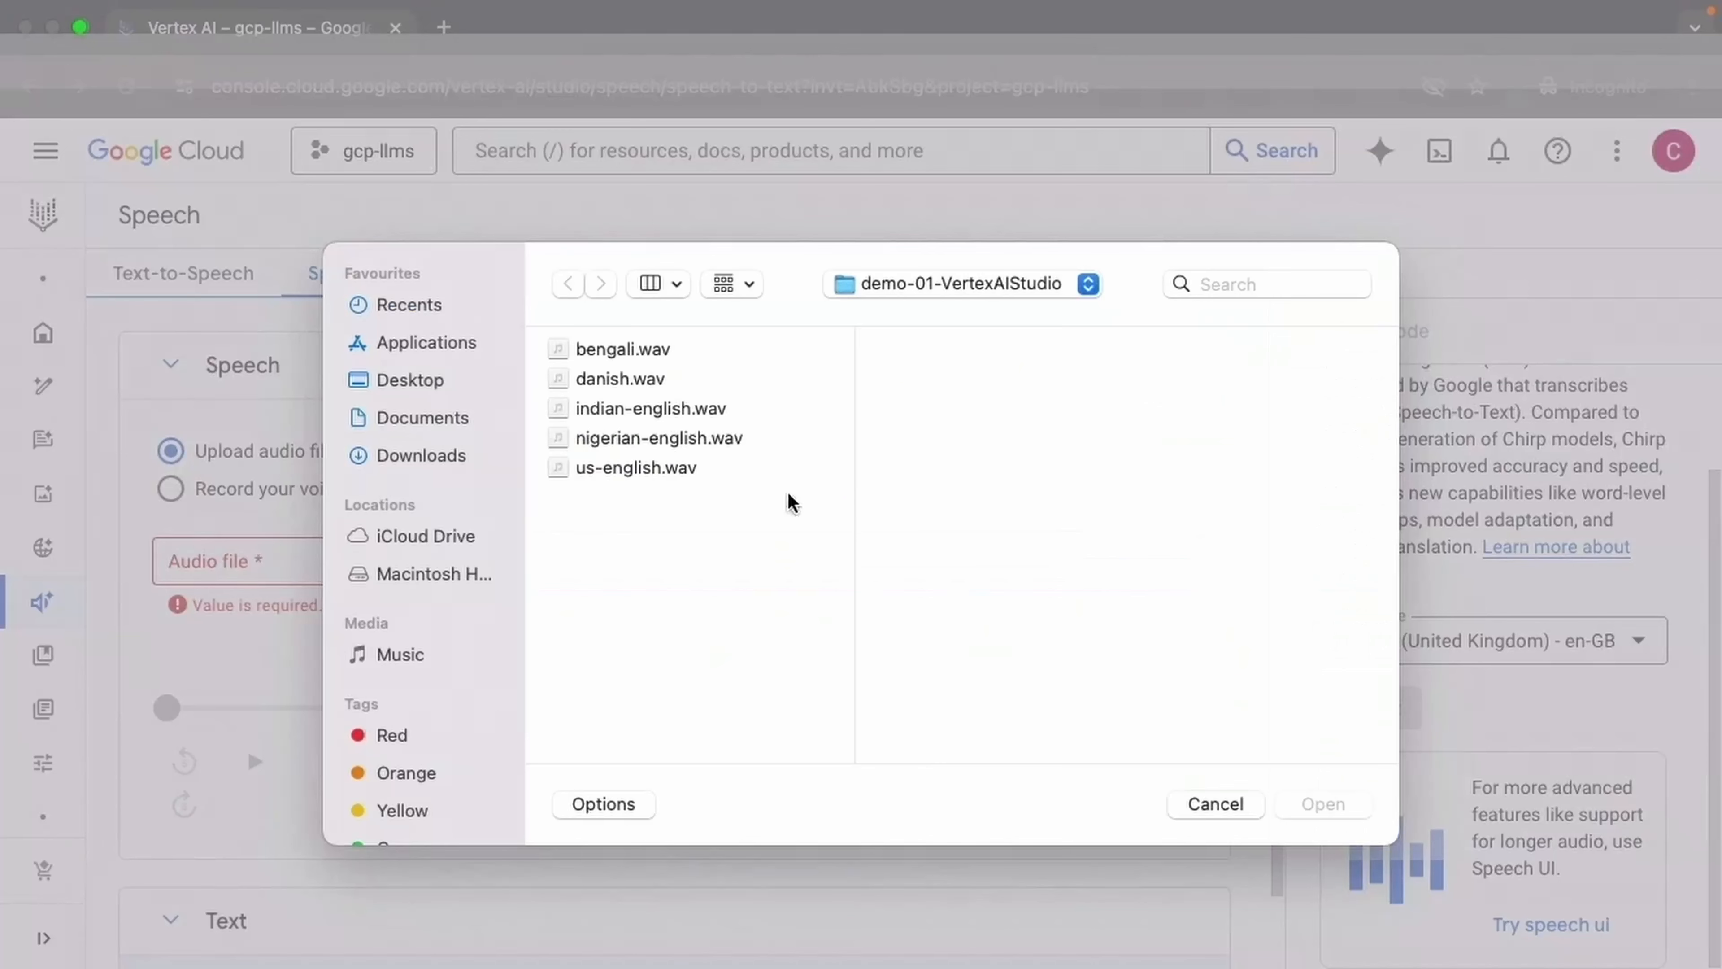
click(659, 438)
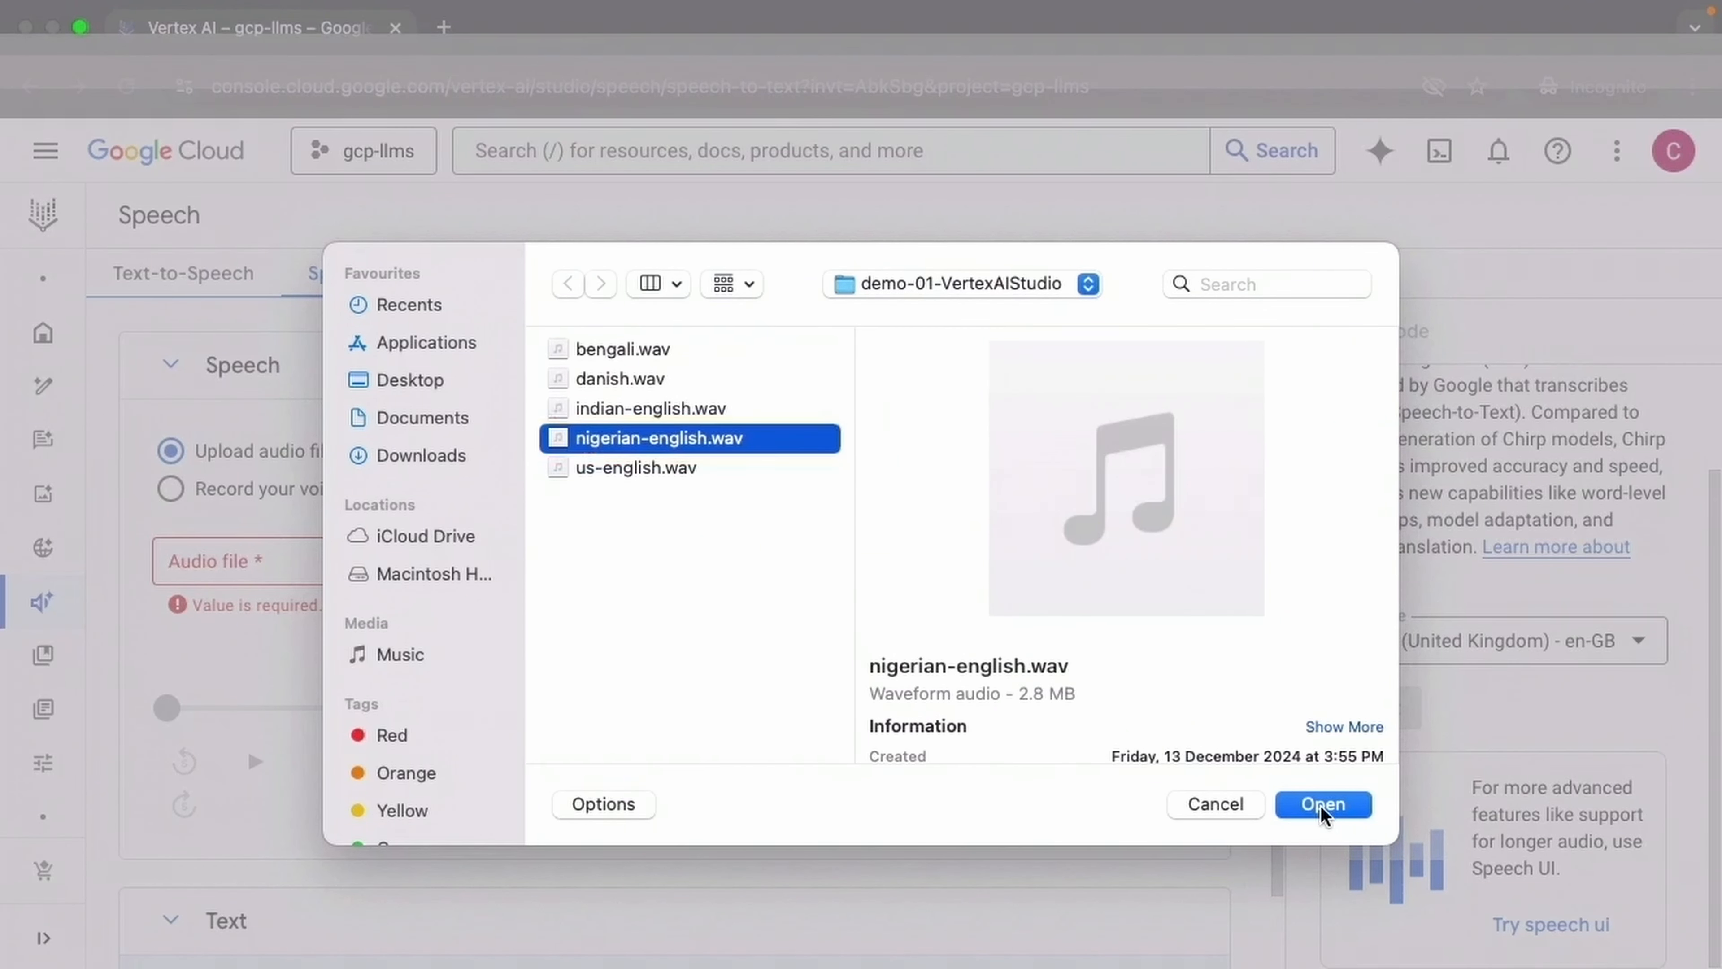
click(1322, 806)
Play the nigerian-english.wav recording, submit it for transcription, and view the transcript.
scroll(1230, 664, down, 1)
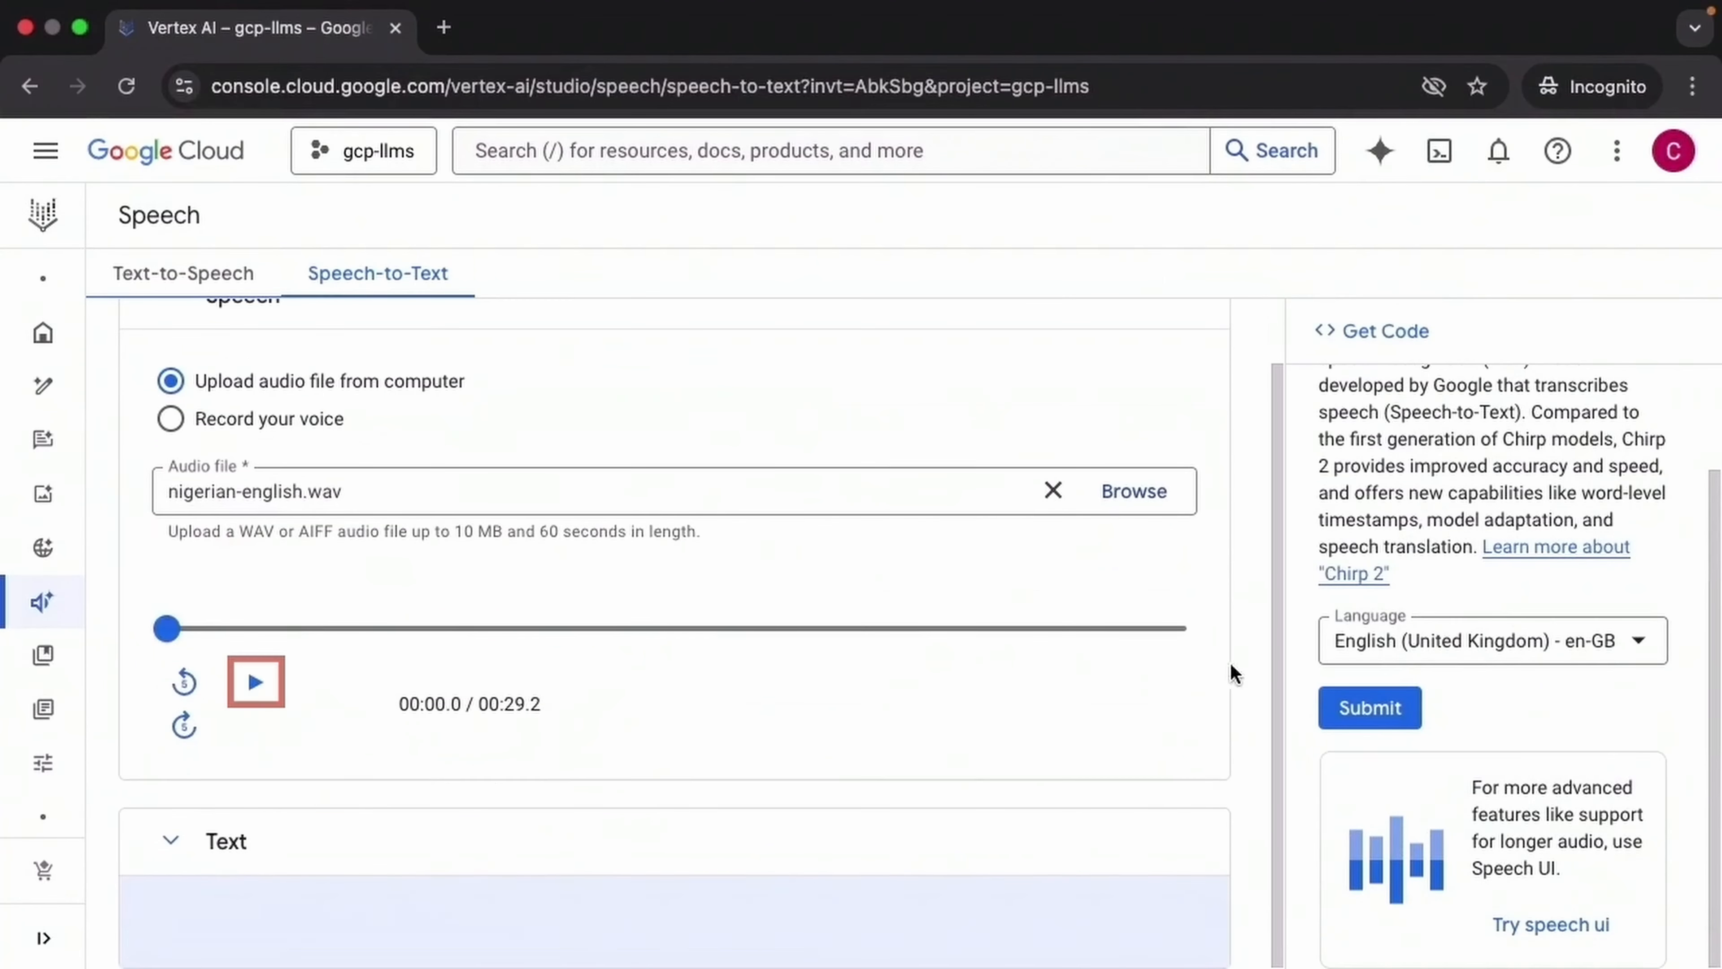
click(255, 684)
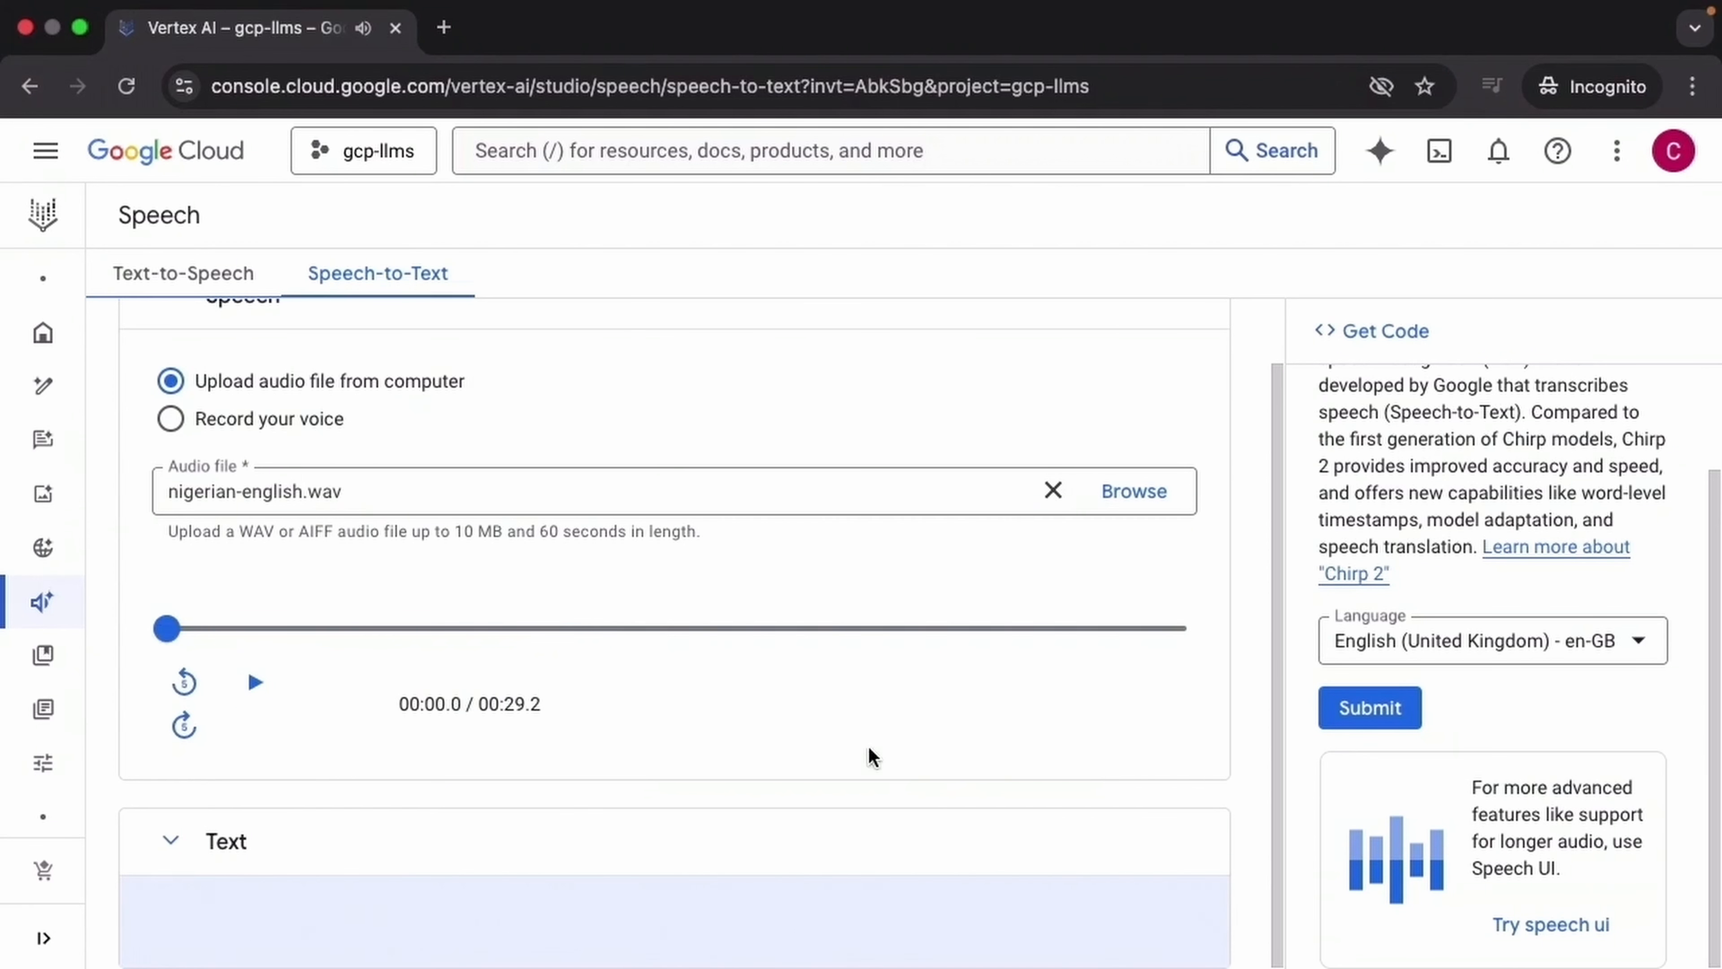
click(1349, 709)
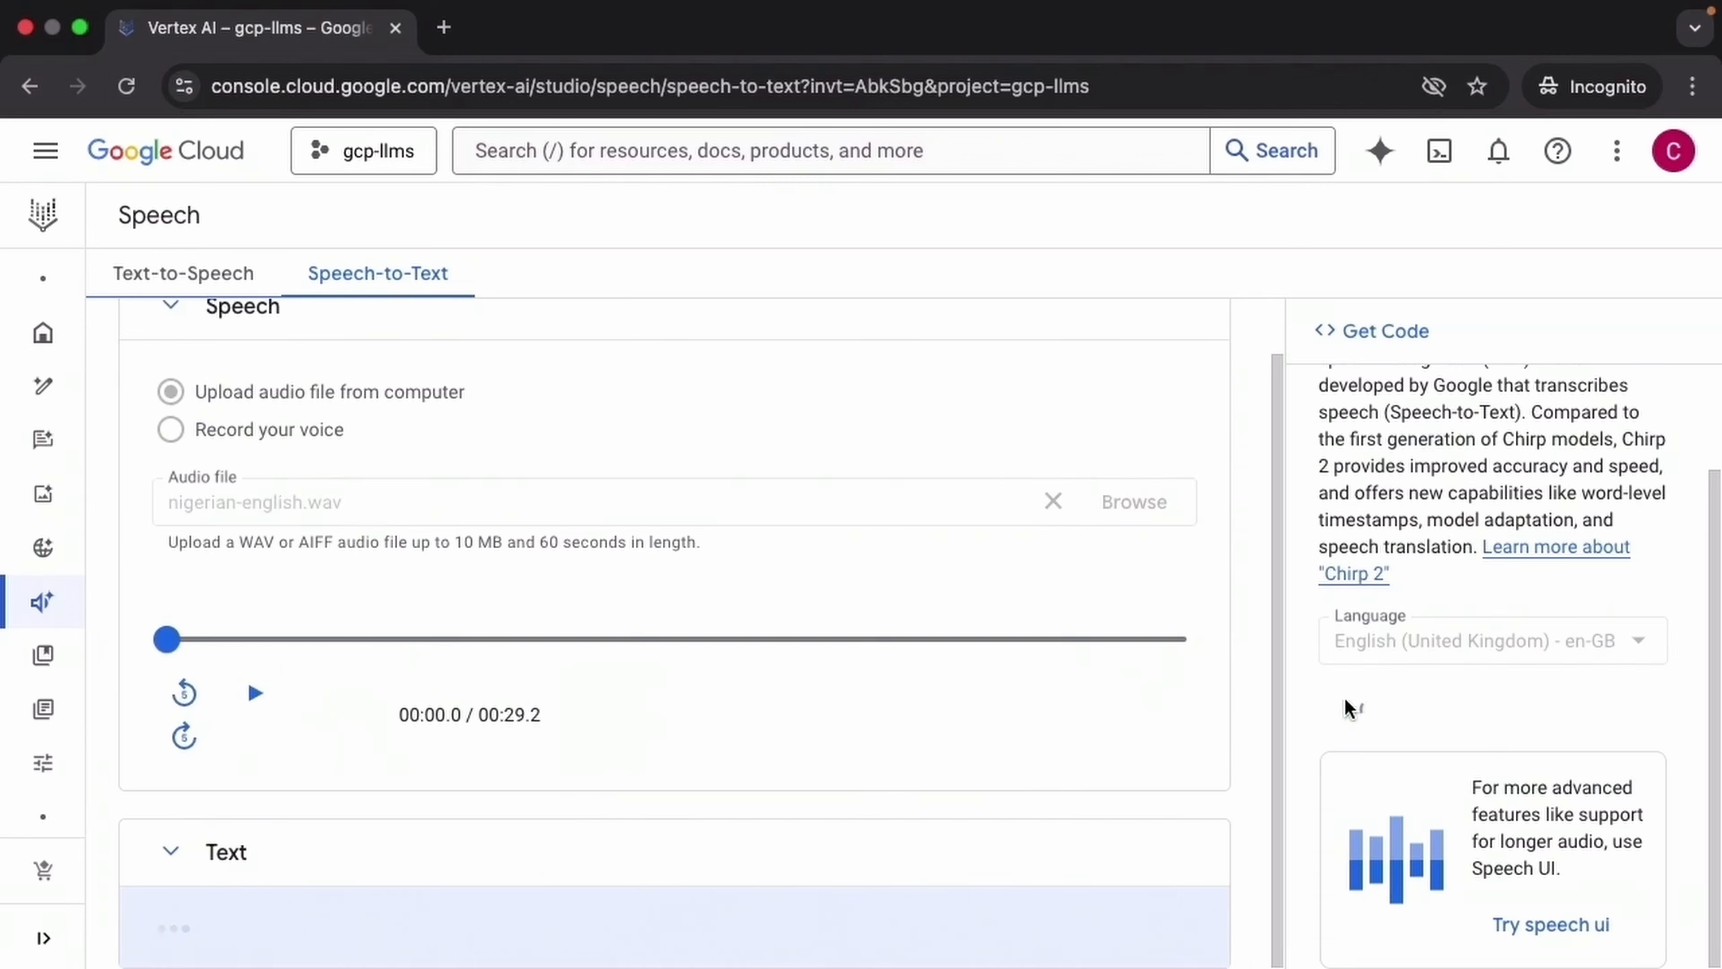
scroll(1278, 821, down, 2)
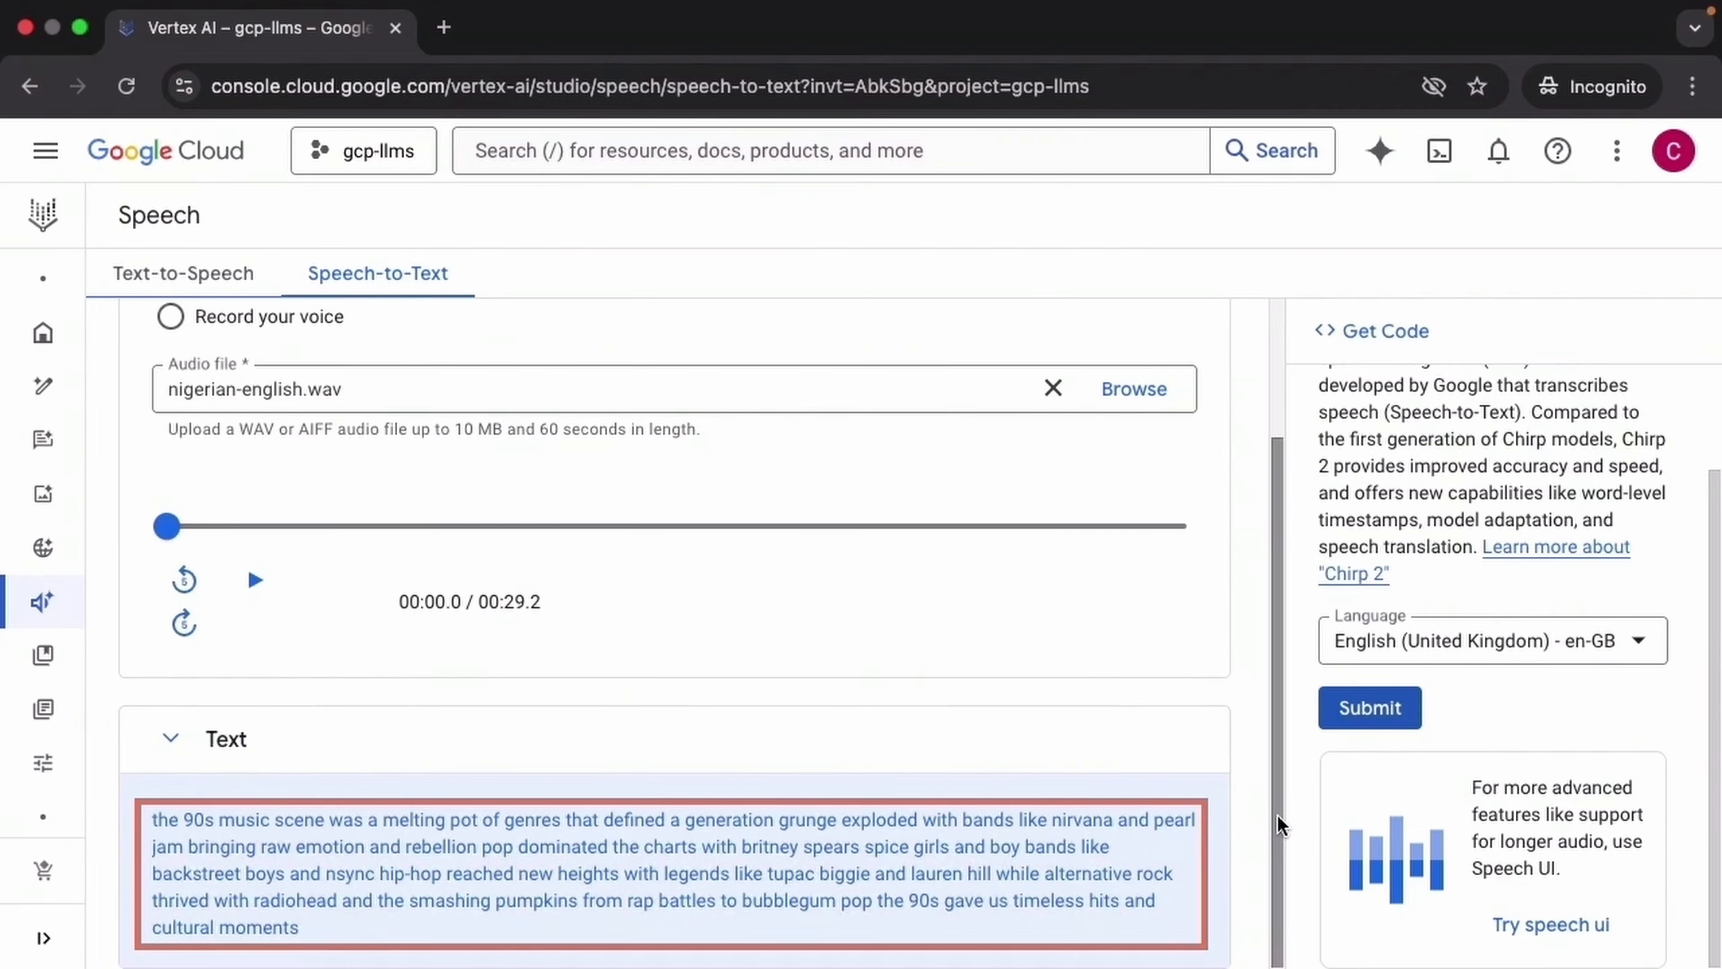
Set the transcription language to Danish (Denmark) - da-DK and replace the audio file with danish.wav.
click(1642, 645)
scroll(1559, 407, up, 1)
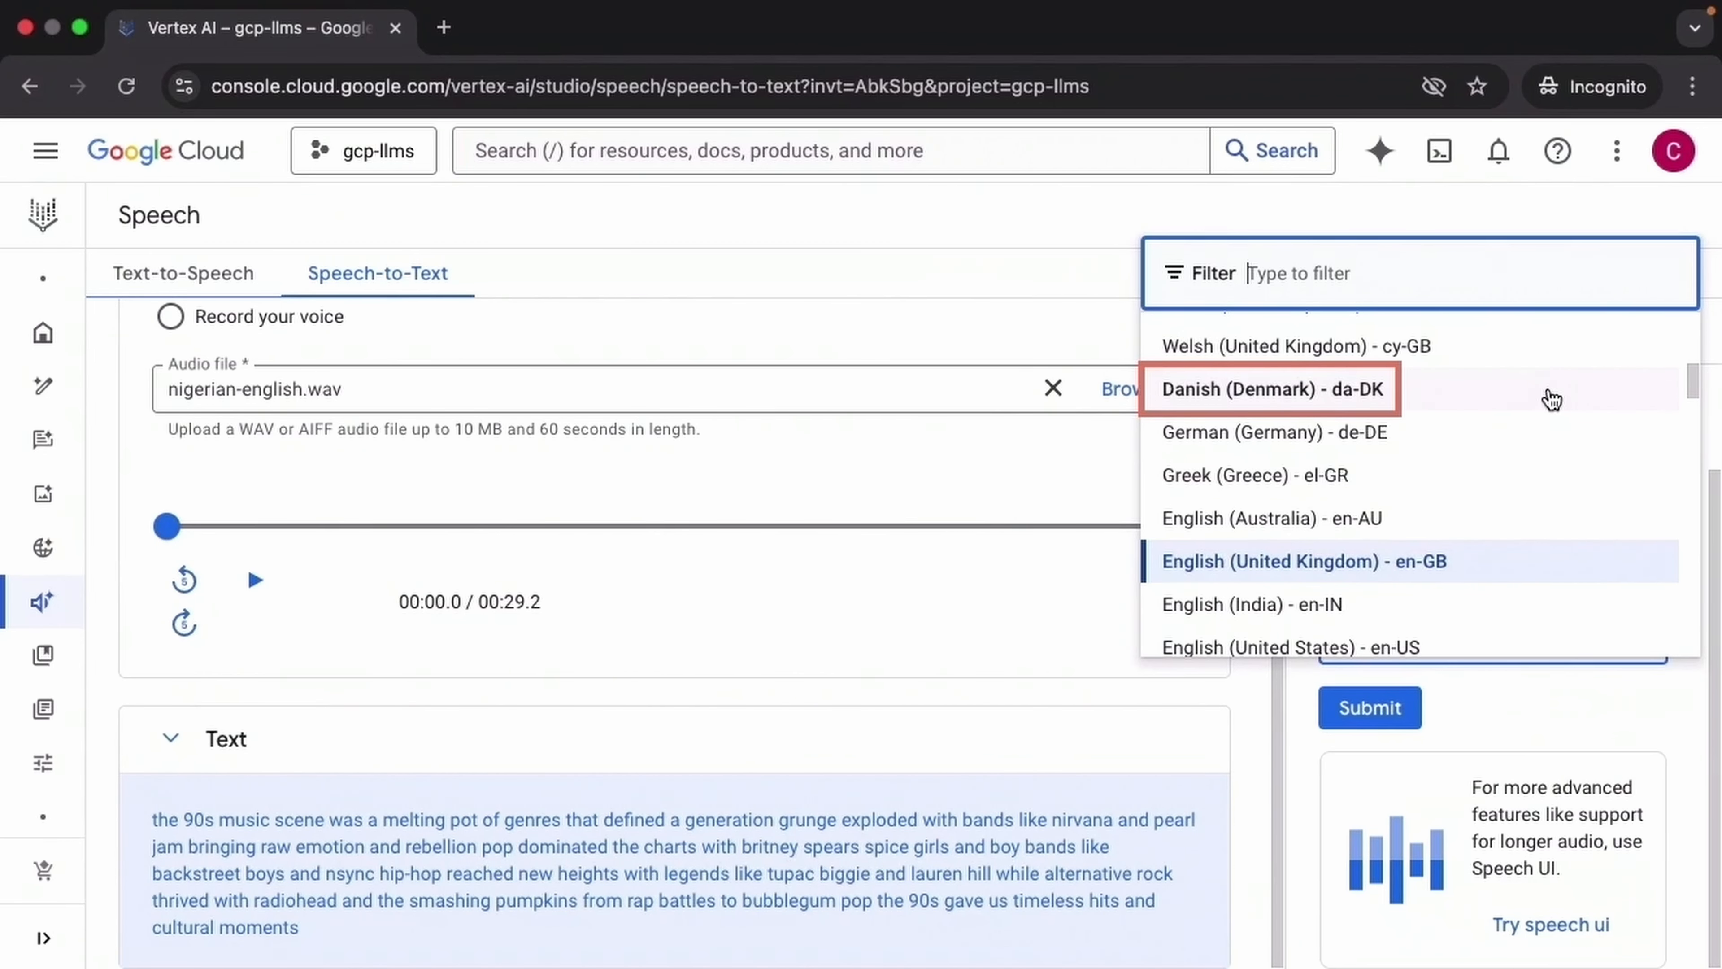
click(1551, 400)
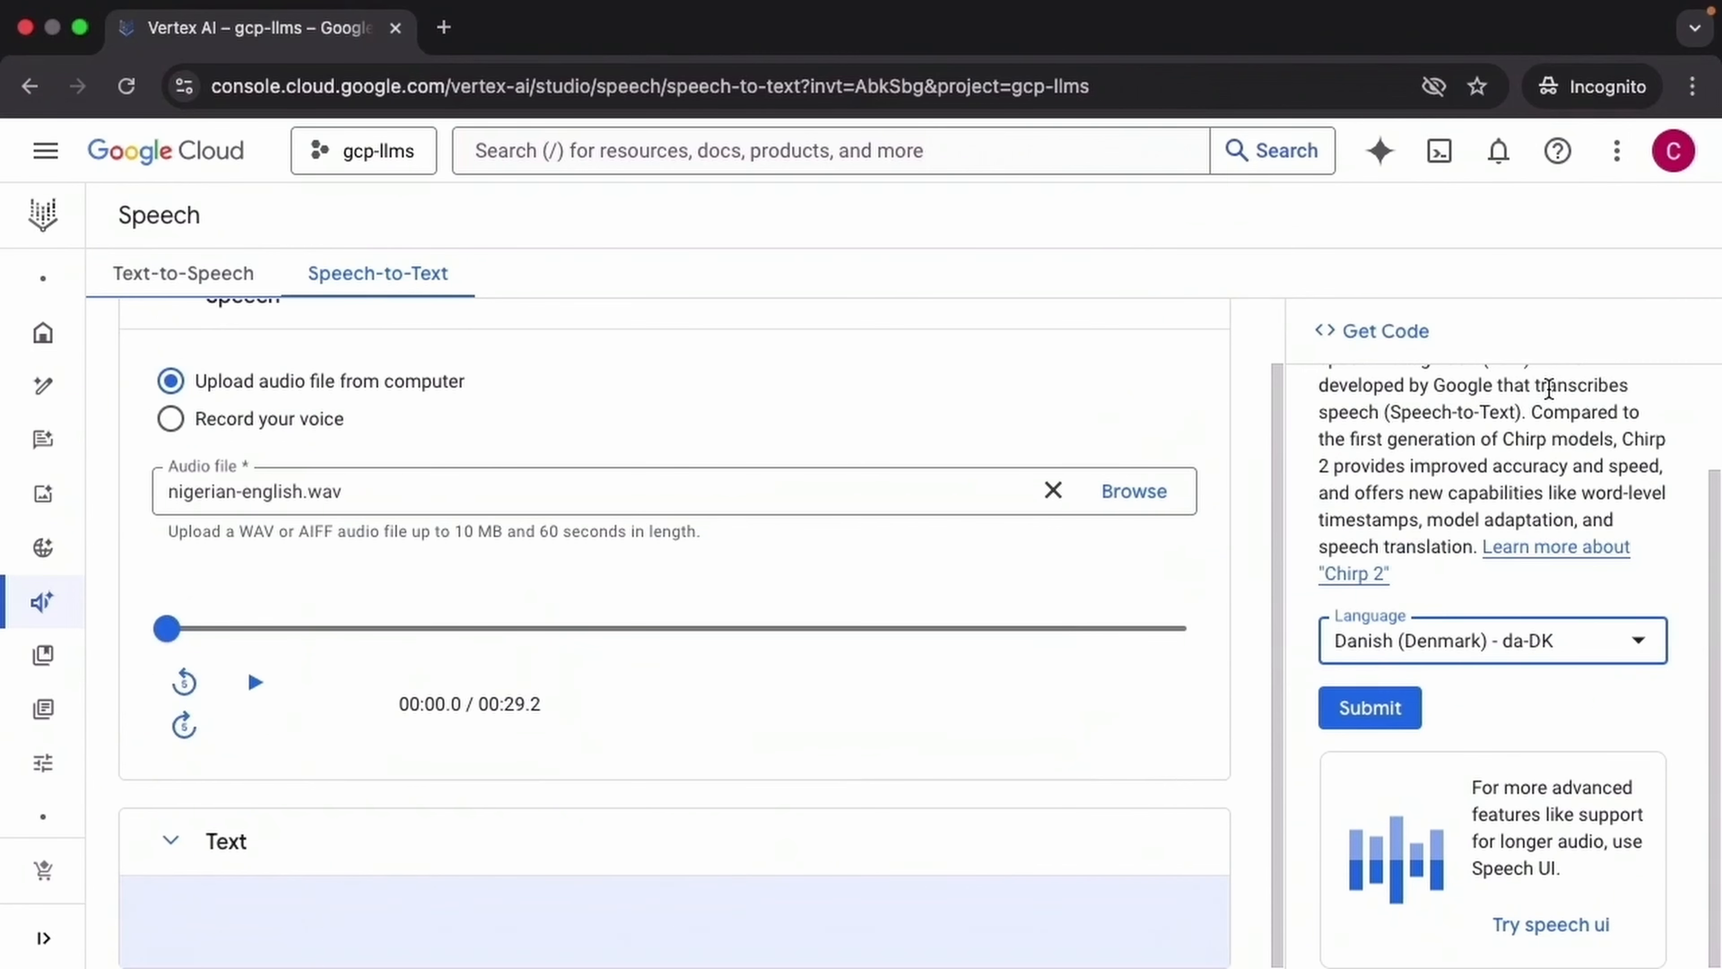
click(1055, 494)
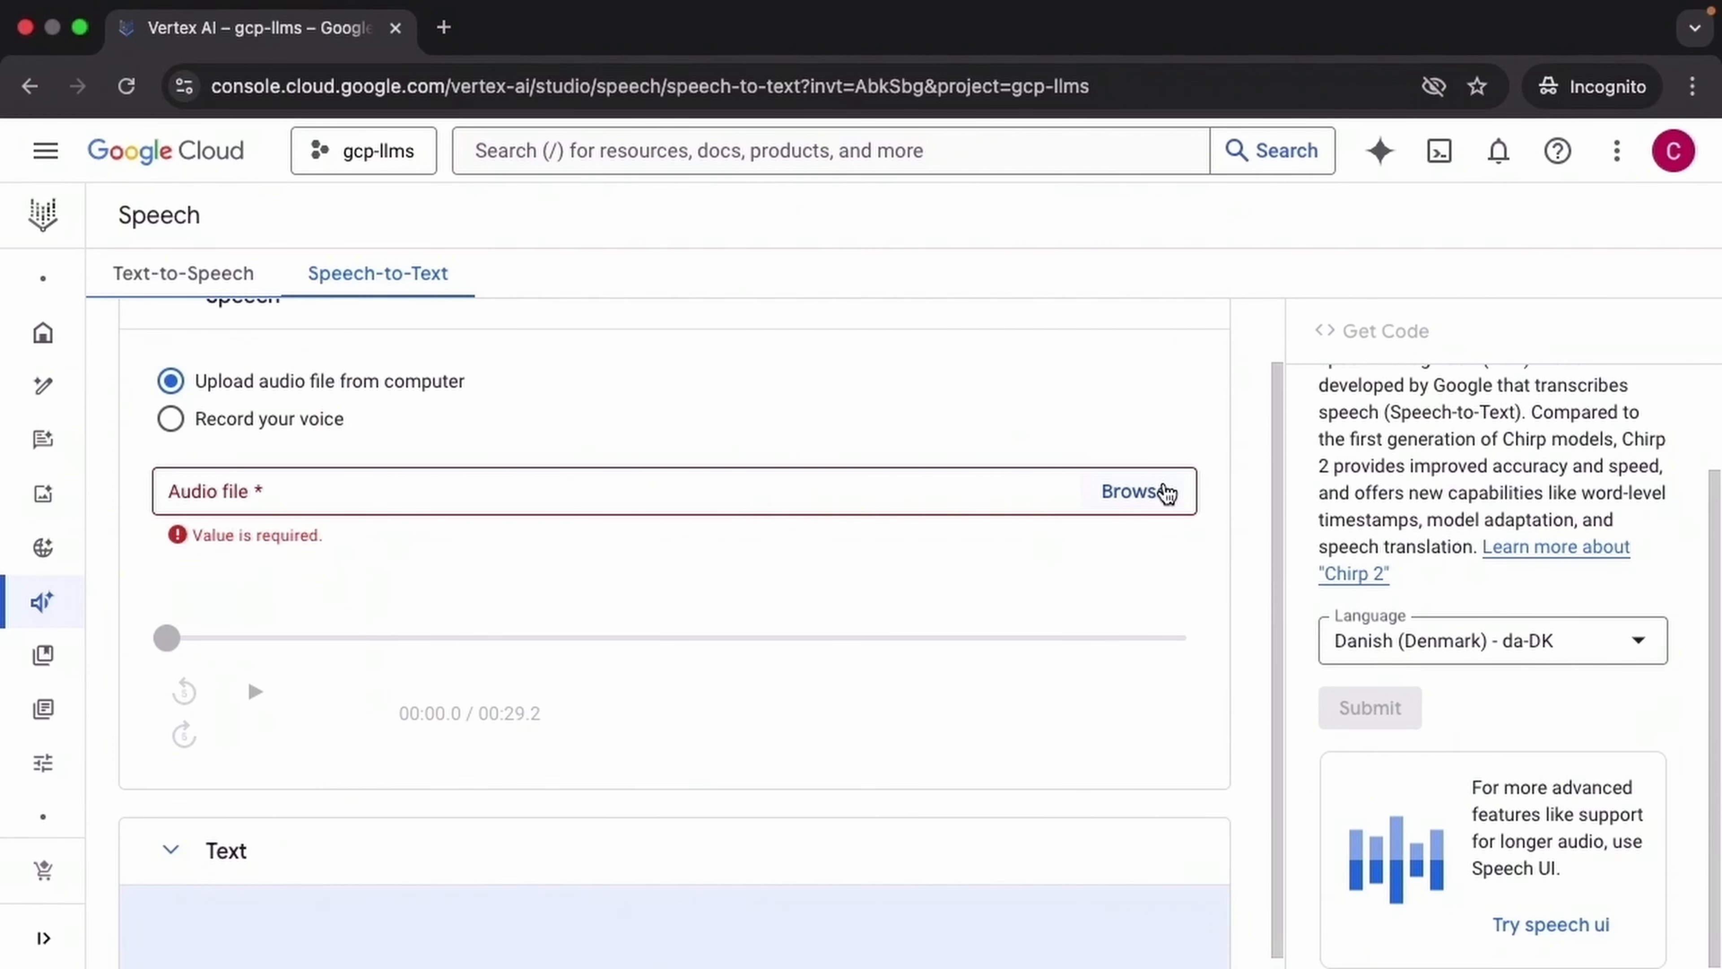
click(1166, 491)
click(703, 380)
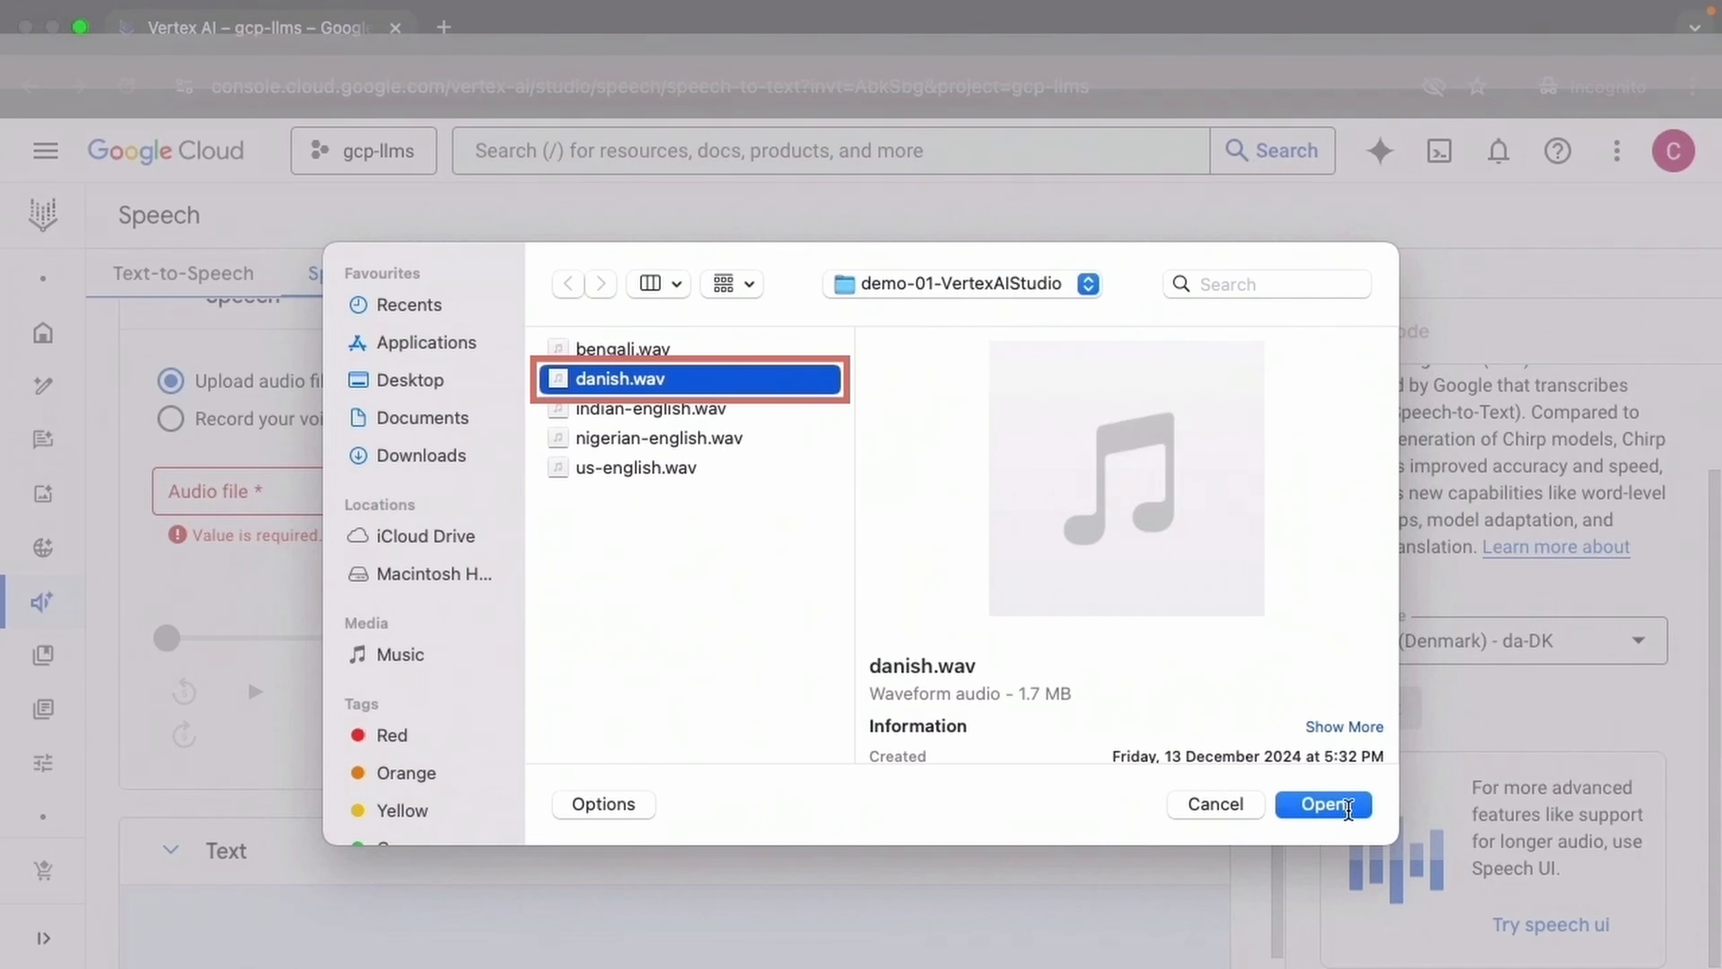
click(1326, 804)
Play the danish.wav recording and submit it for transcription.
scroll(308, 677, up, 2)
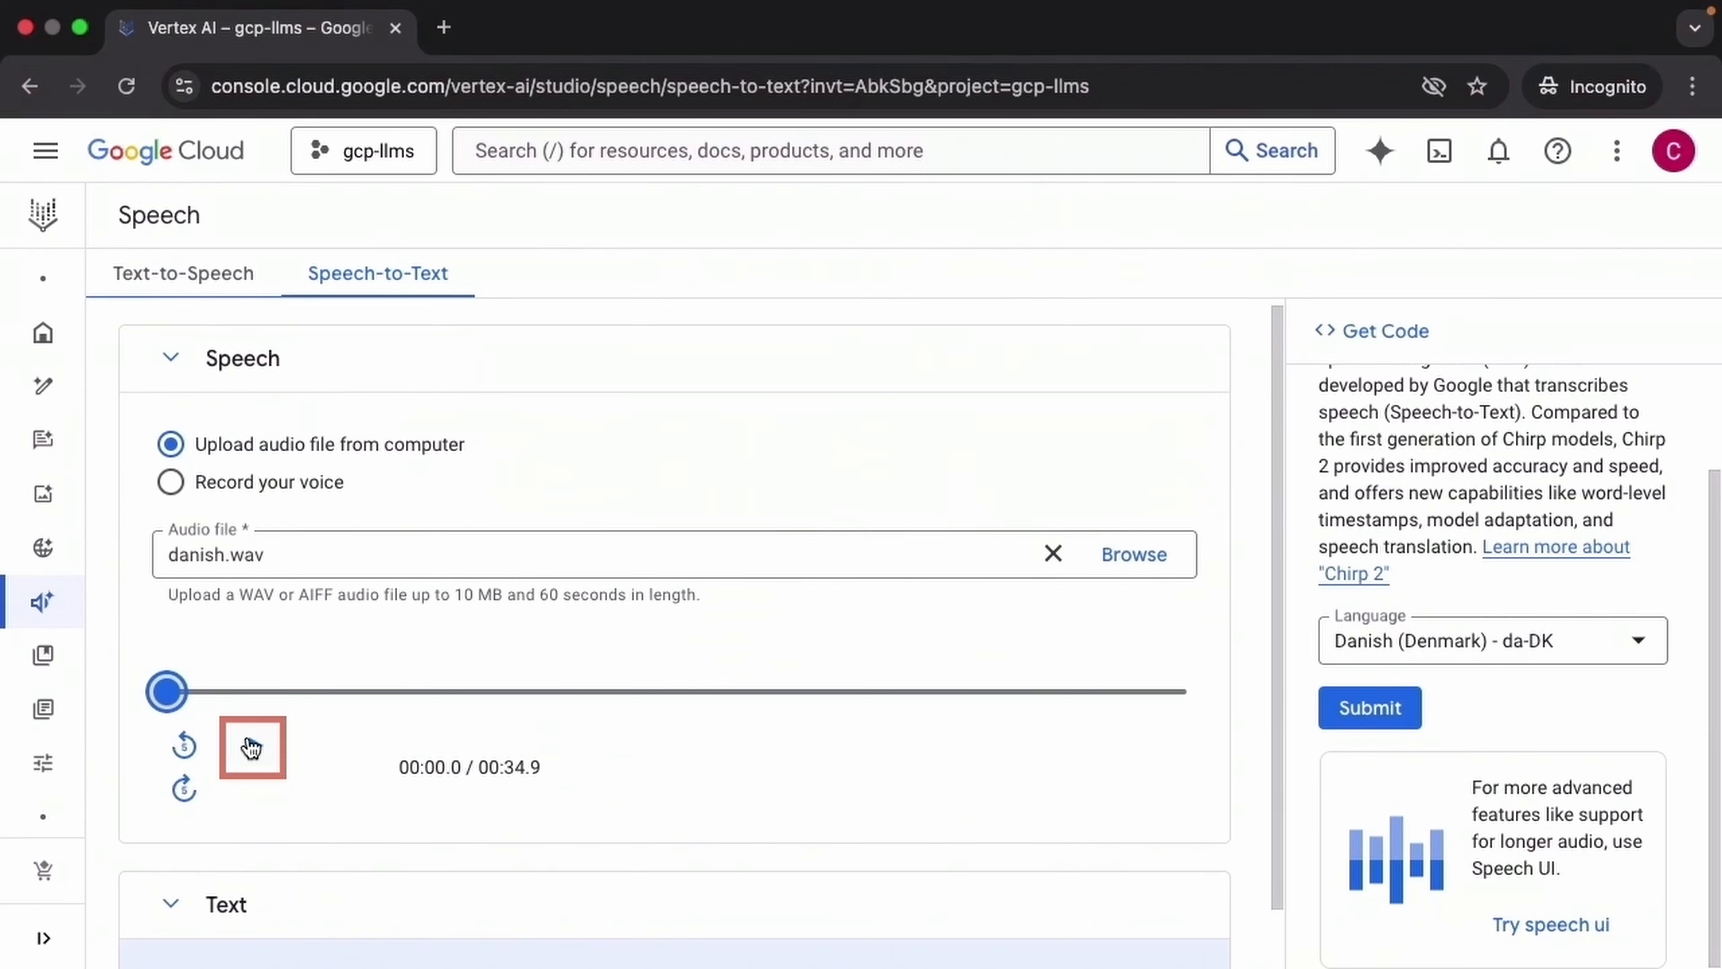
click(250, 747)
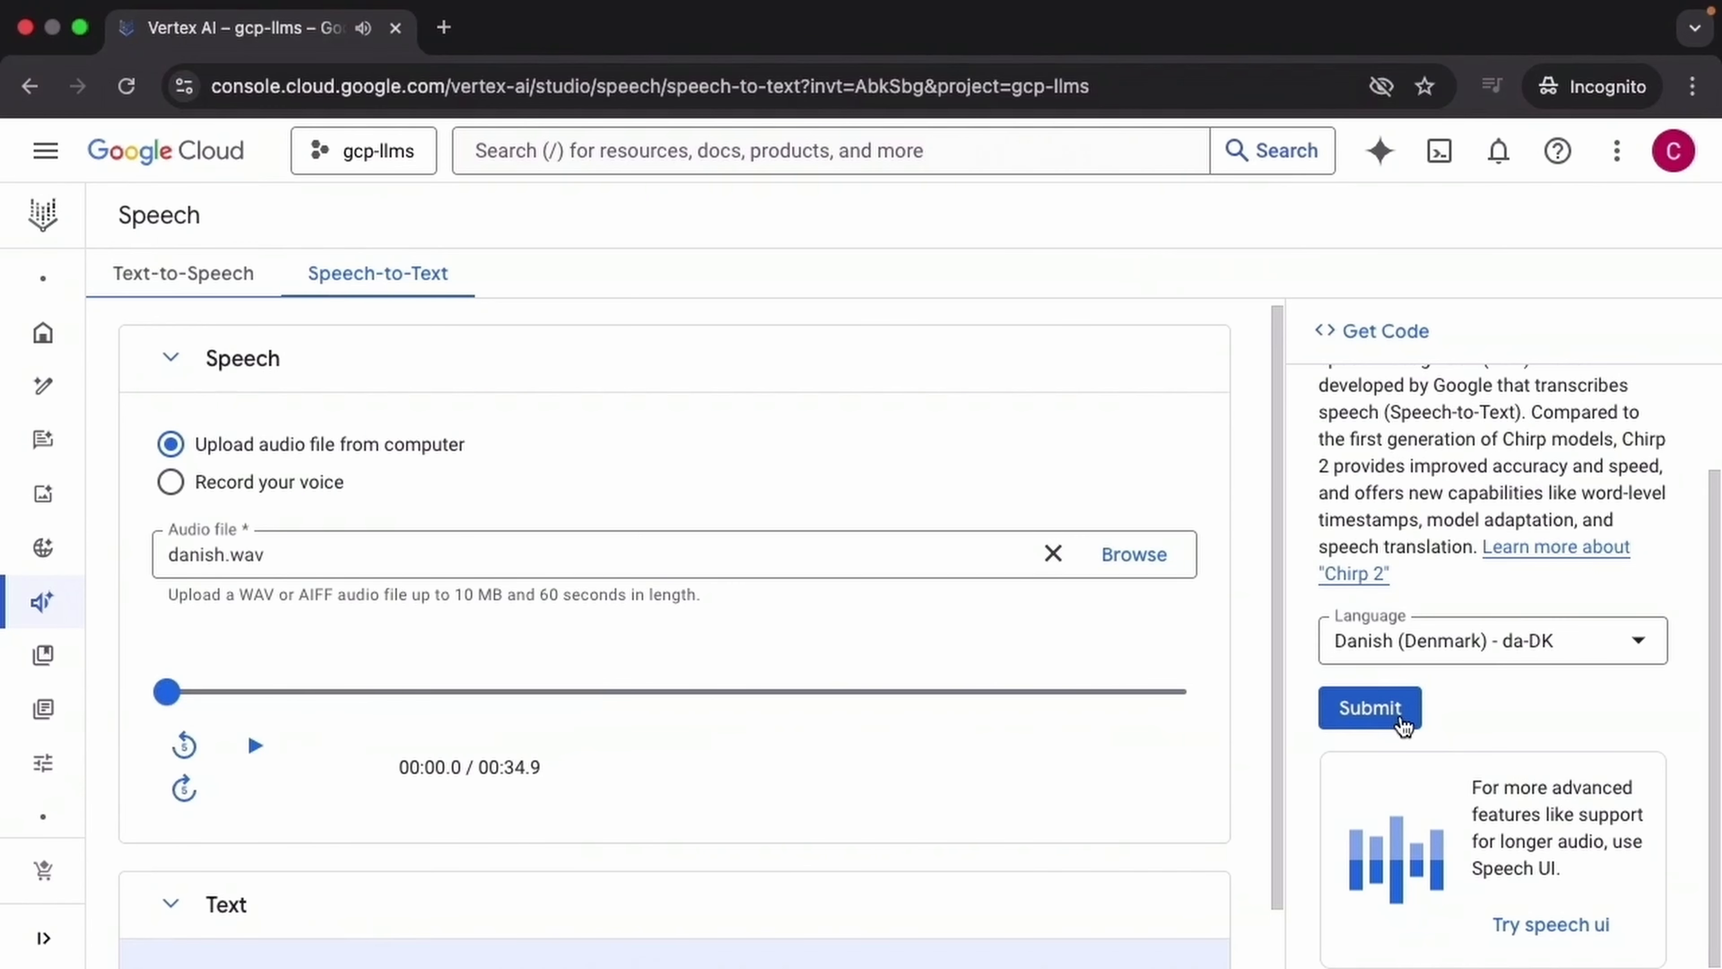
click(1369, 708)
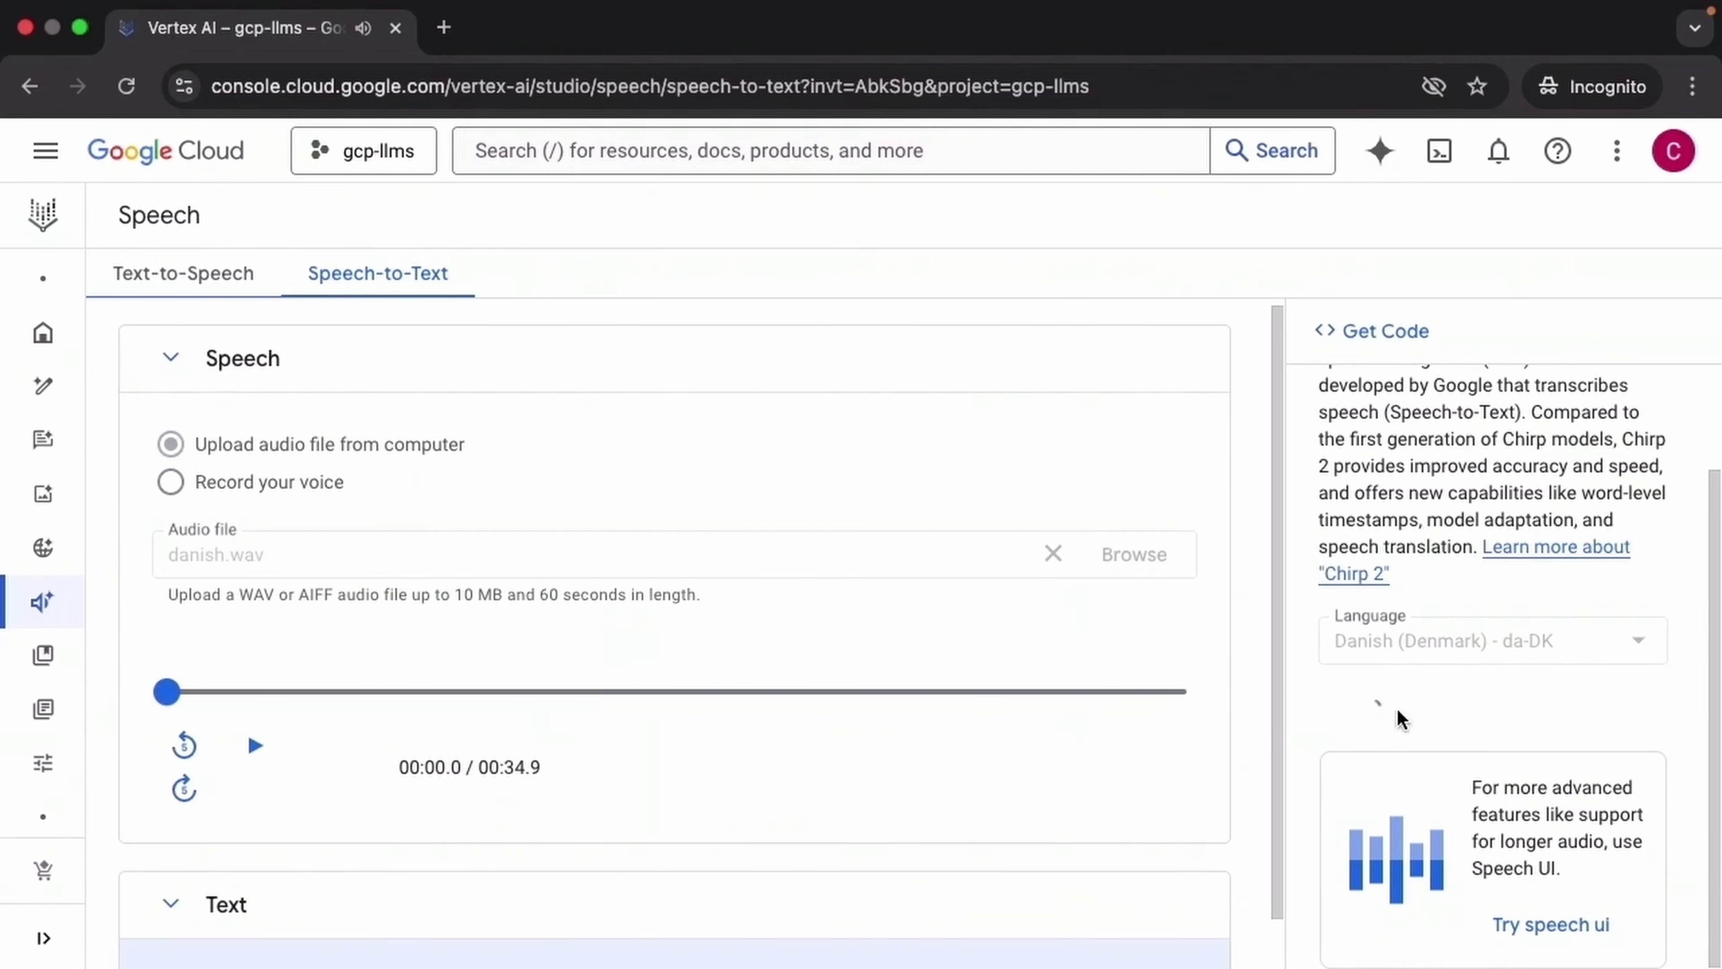
Copy the full Danish transcript and open the Translation tool.
scroll(1007, 926, down, 2)
drag(983, 927, 126, 862)
key(super+c)
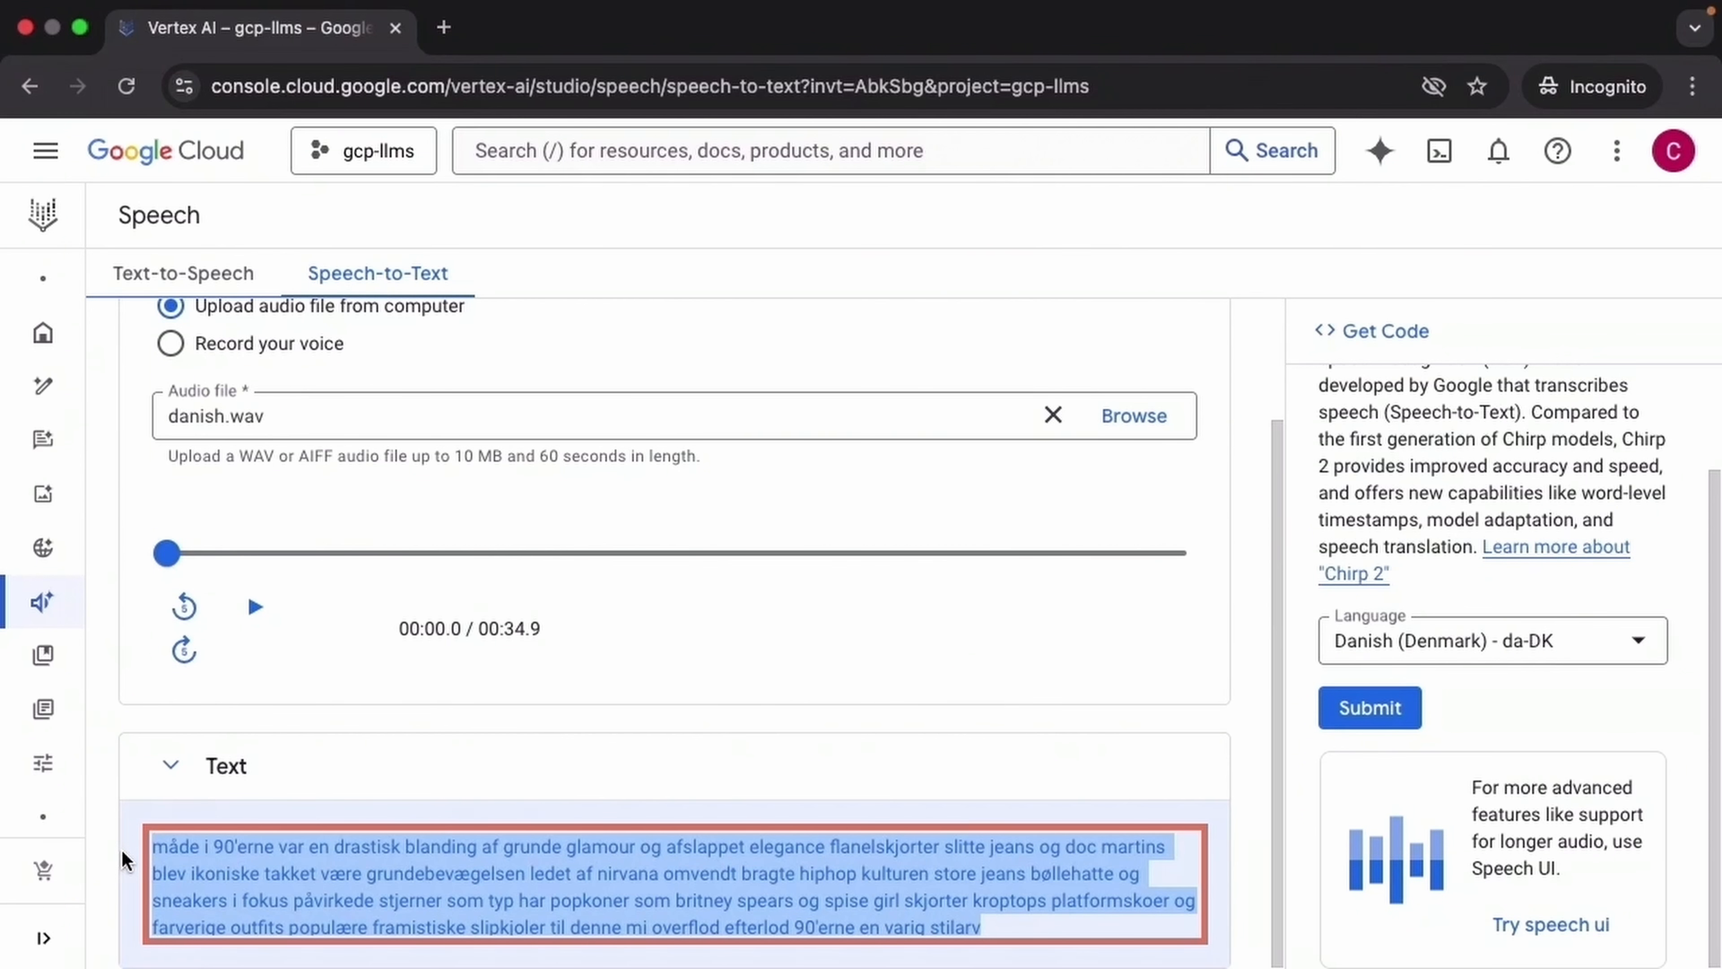
mouse_move(141, 548)
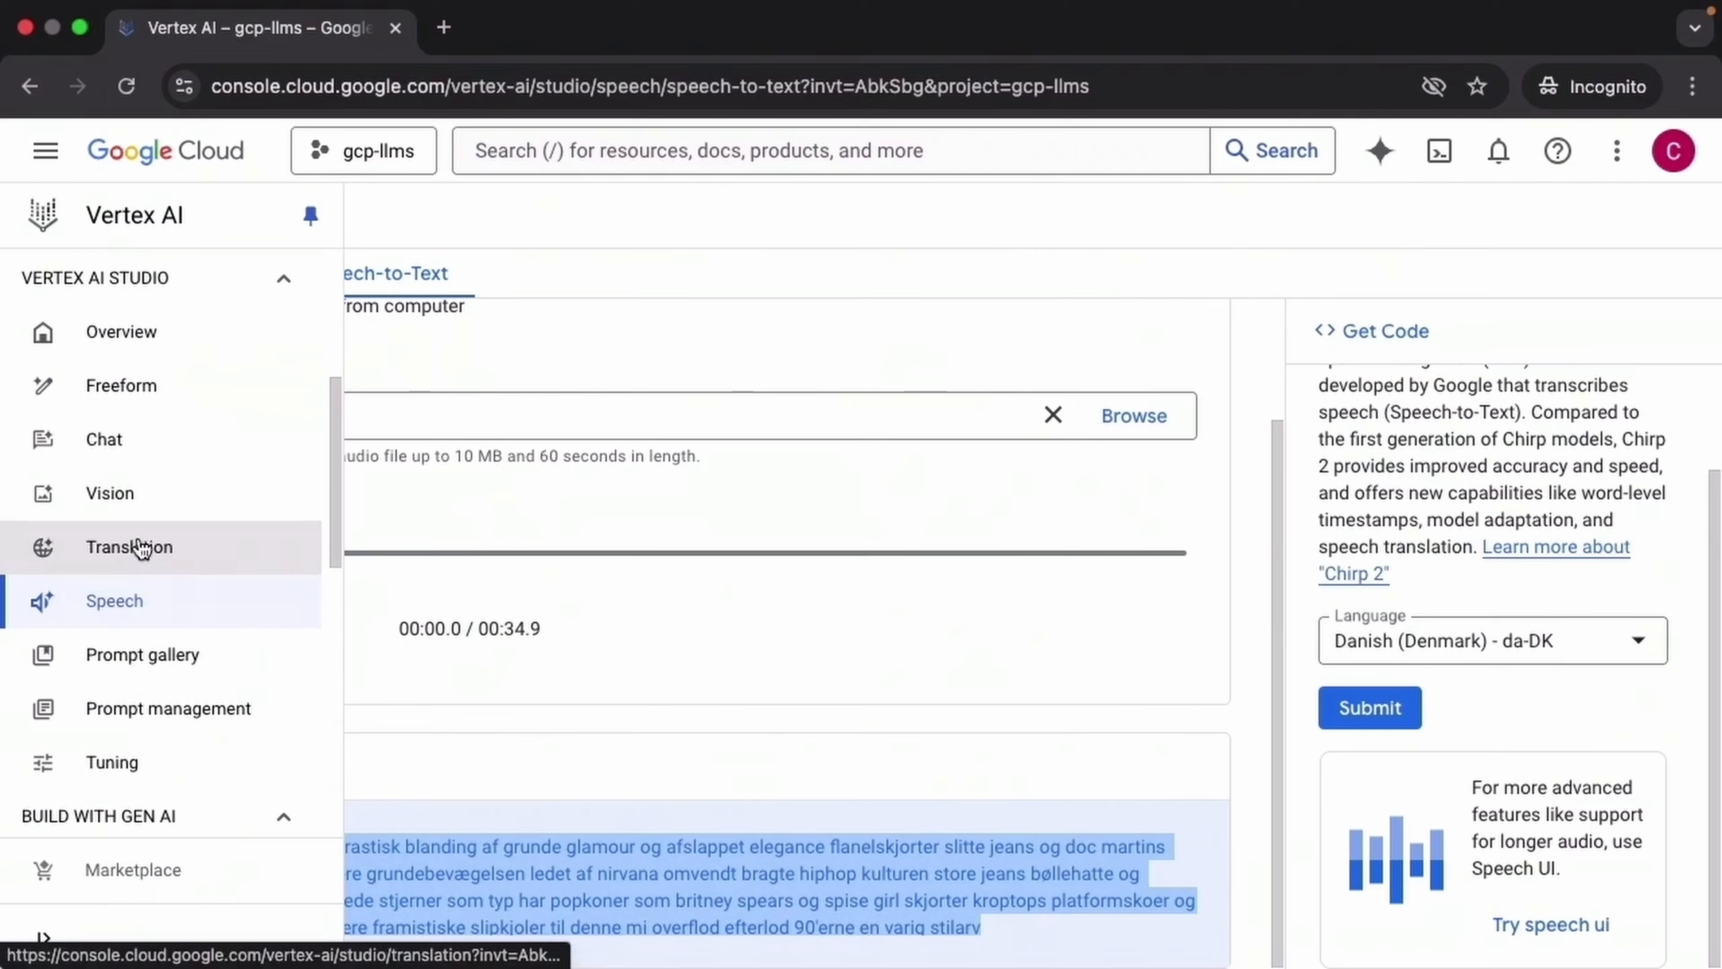
click(196, 553)
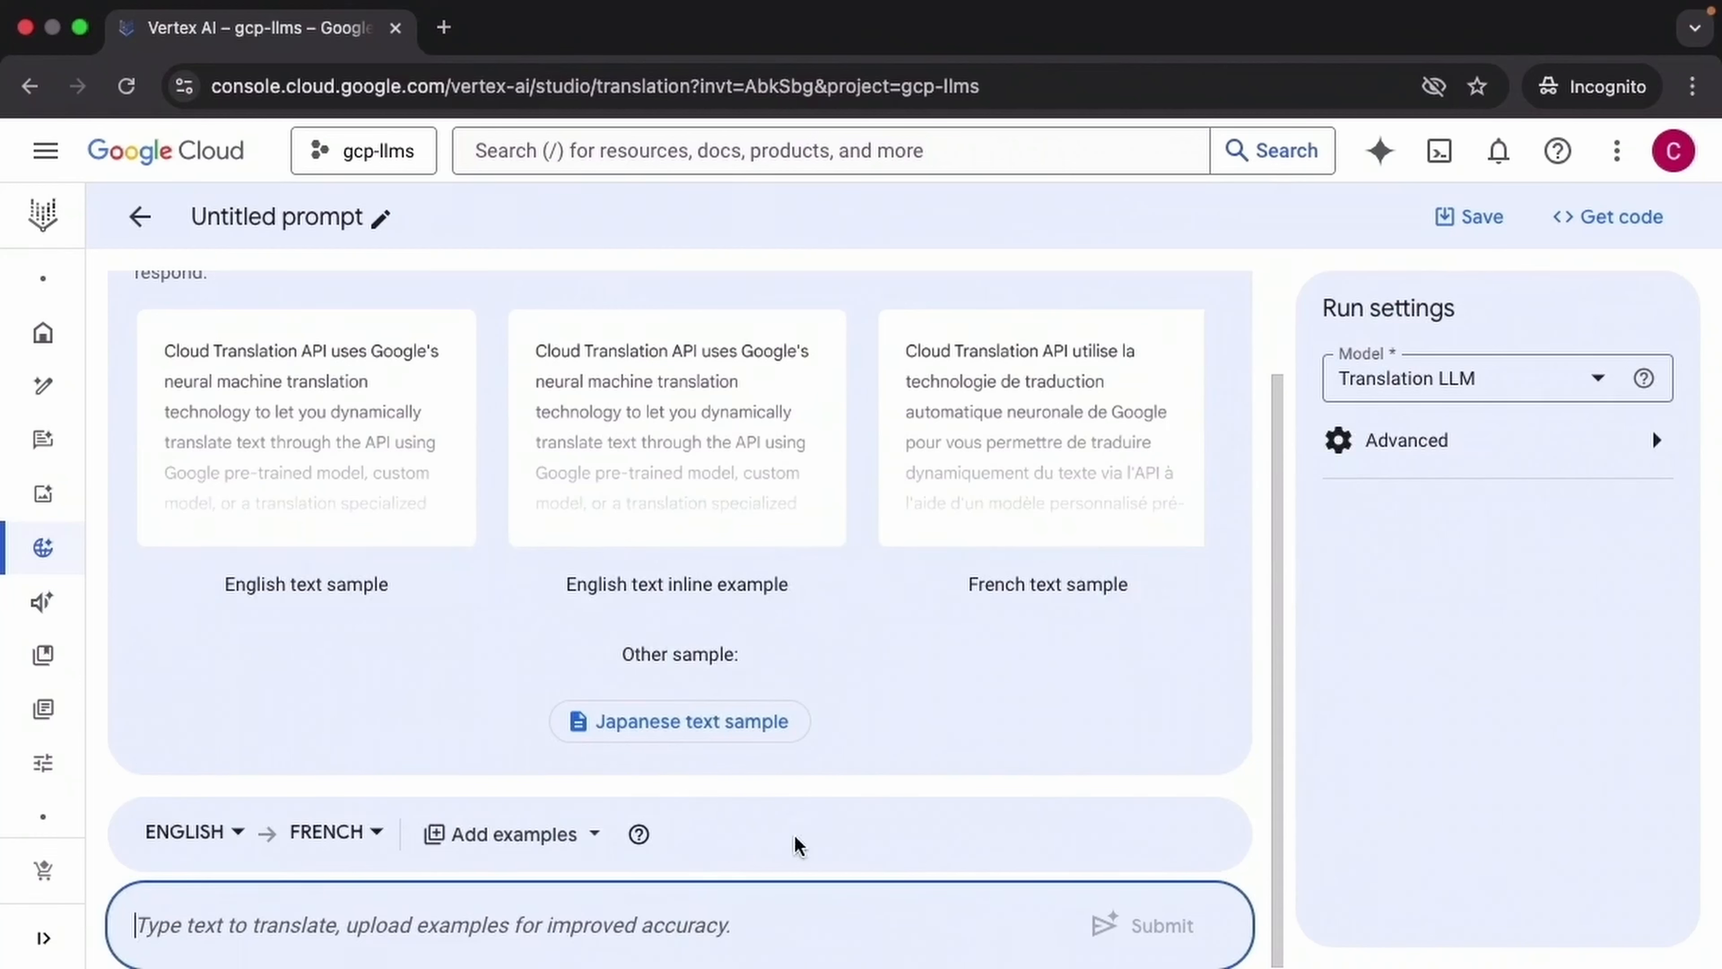
Set the translation source language to French with English as the target, and translate the pasted Danish transcript.
click(238, 833)
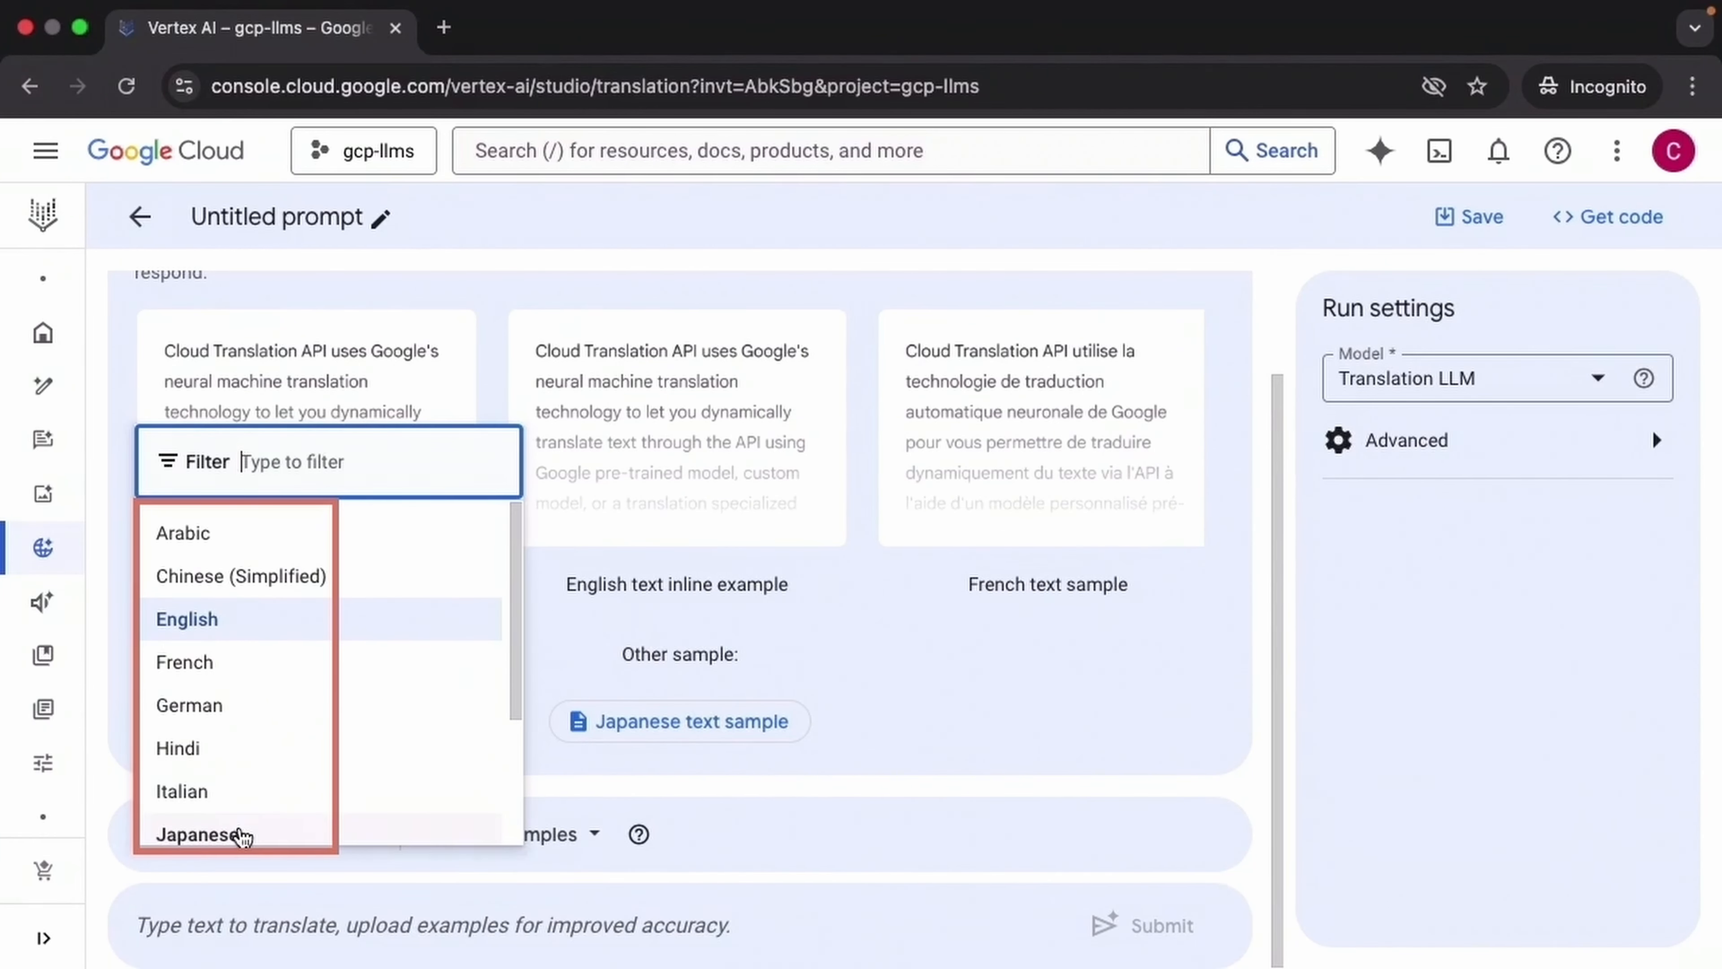
click(261, 674)
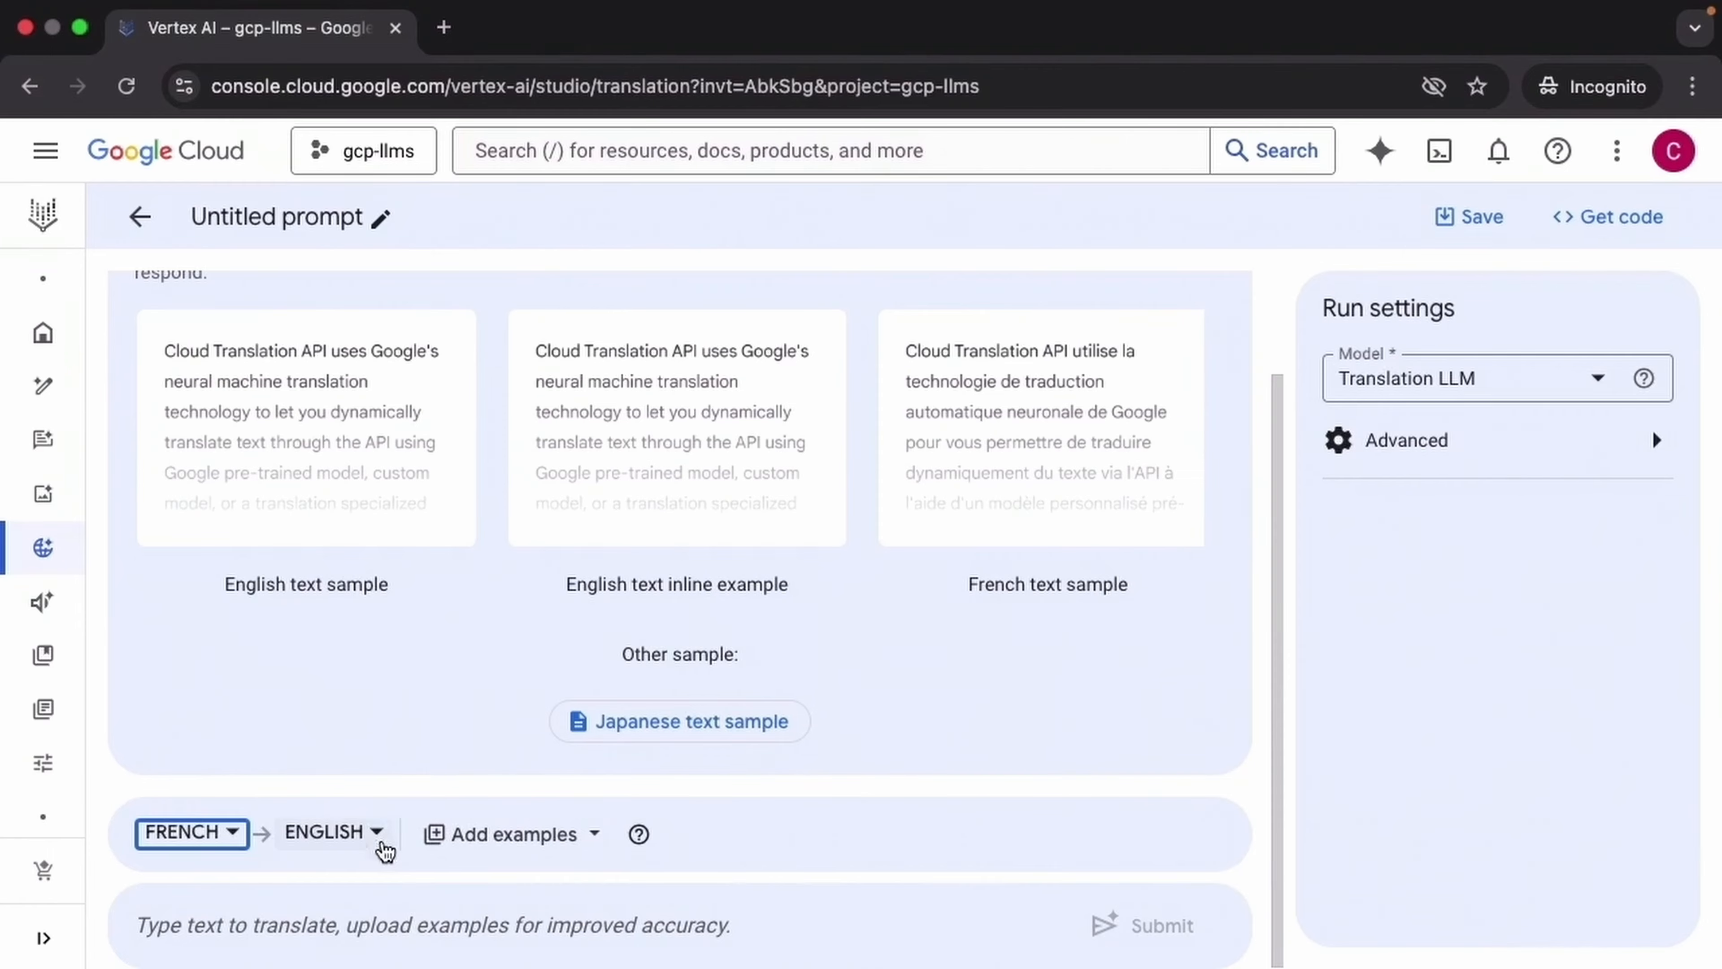
key(super+v)
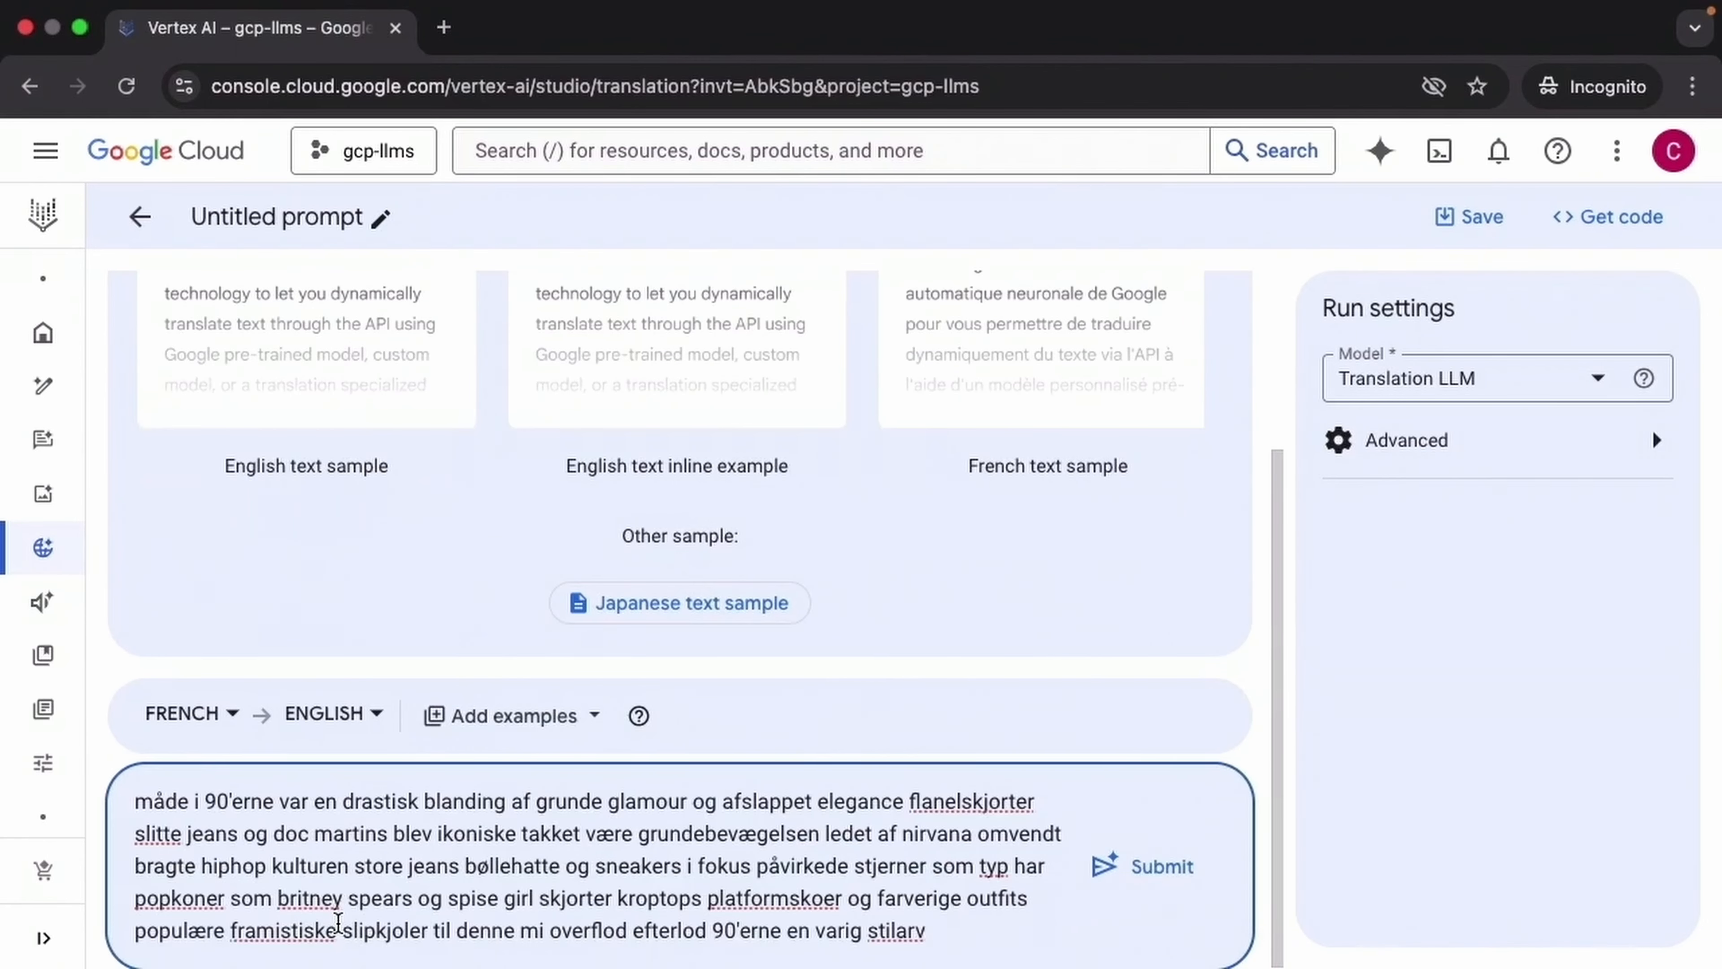
click(1144, 876)
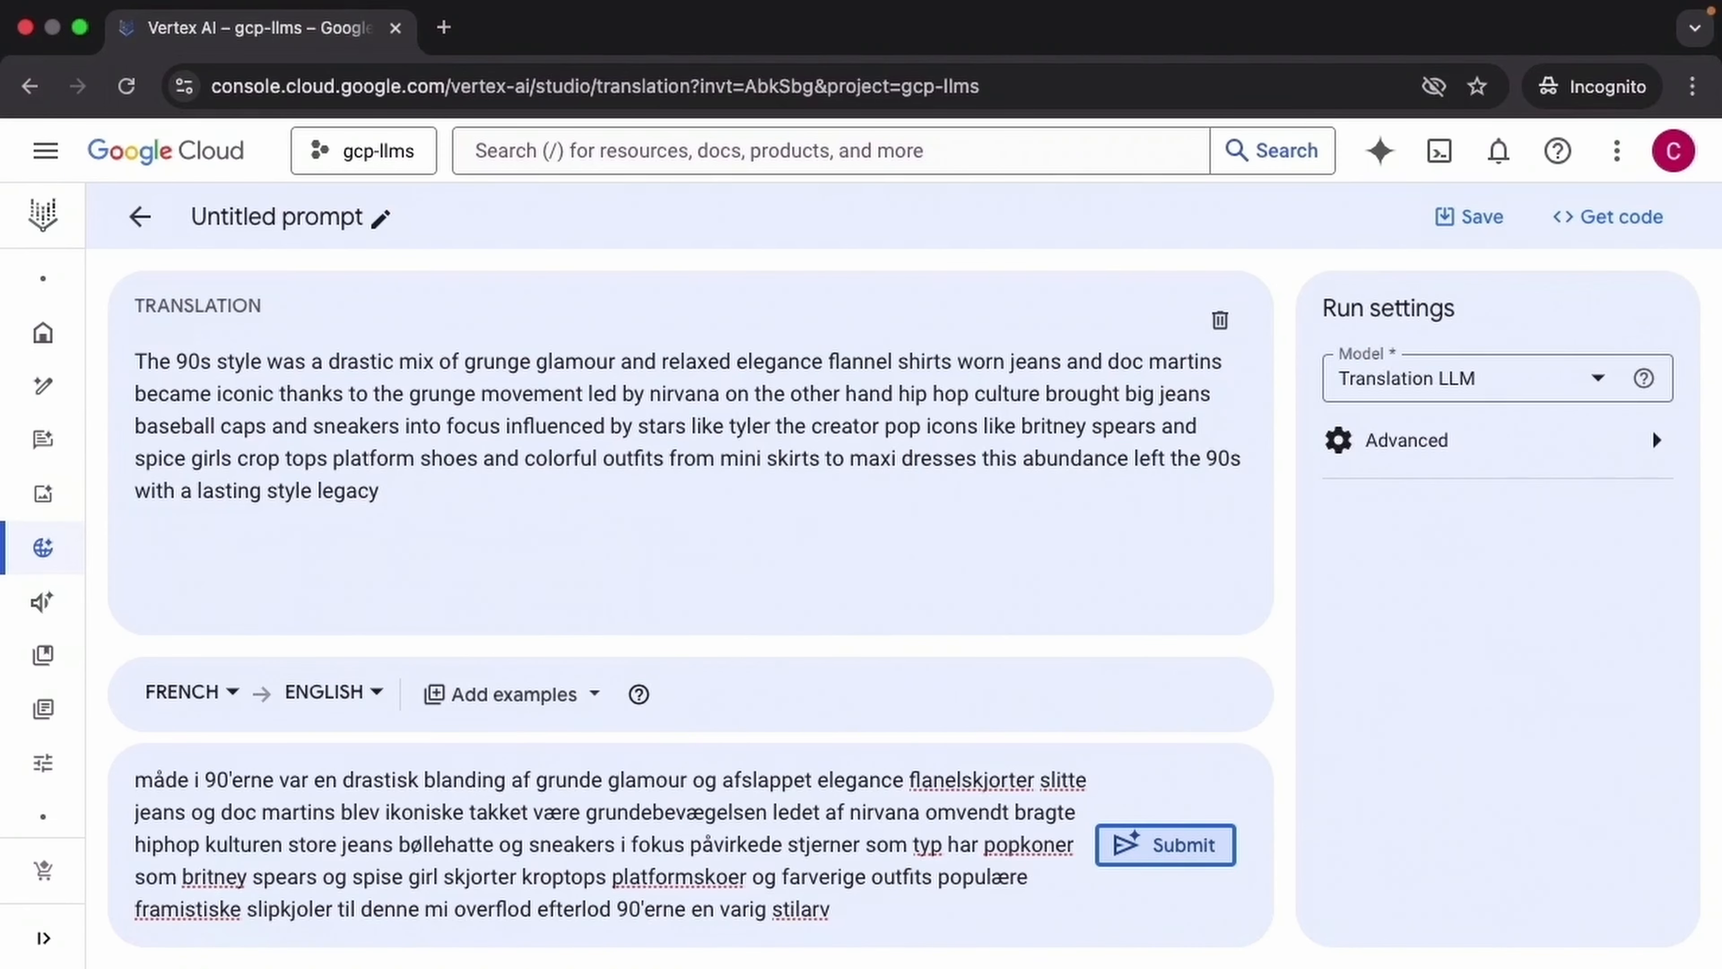
Return to the Speech-to-Text tool and set the transcription language to Bengali (India) - bn-IN.
mouse_move(145, 605)
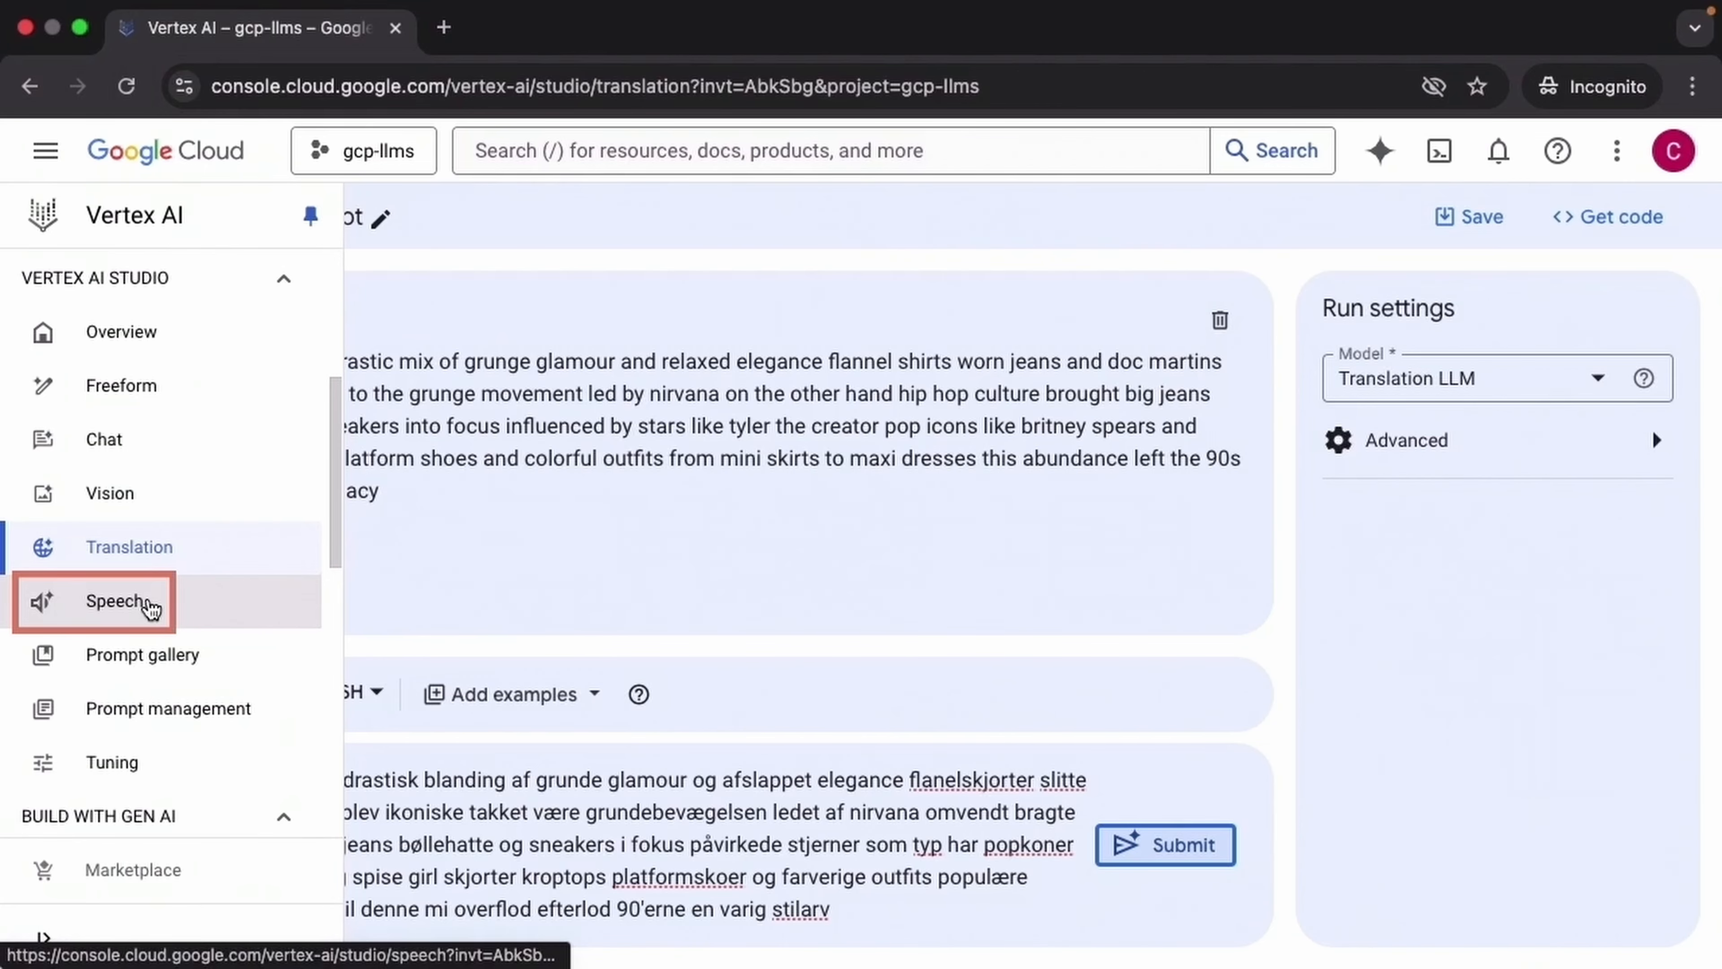
click(150, 607)
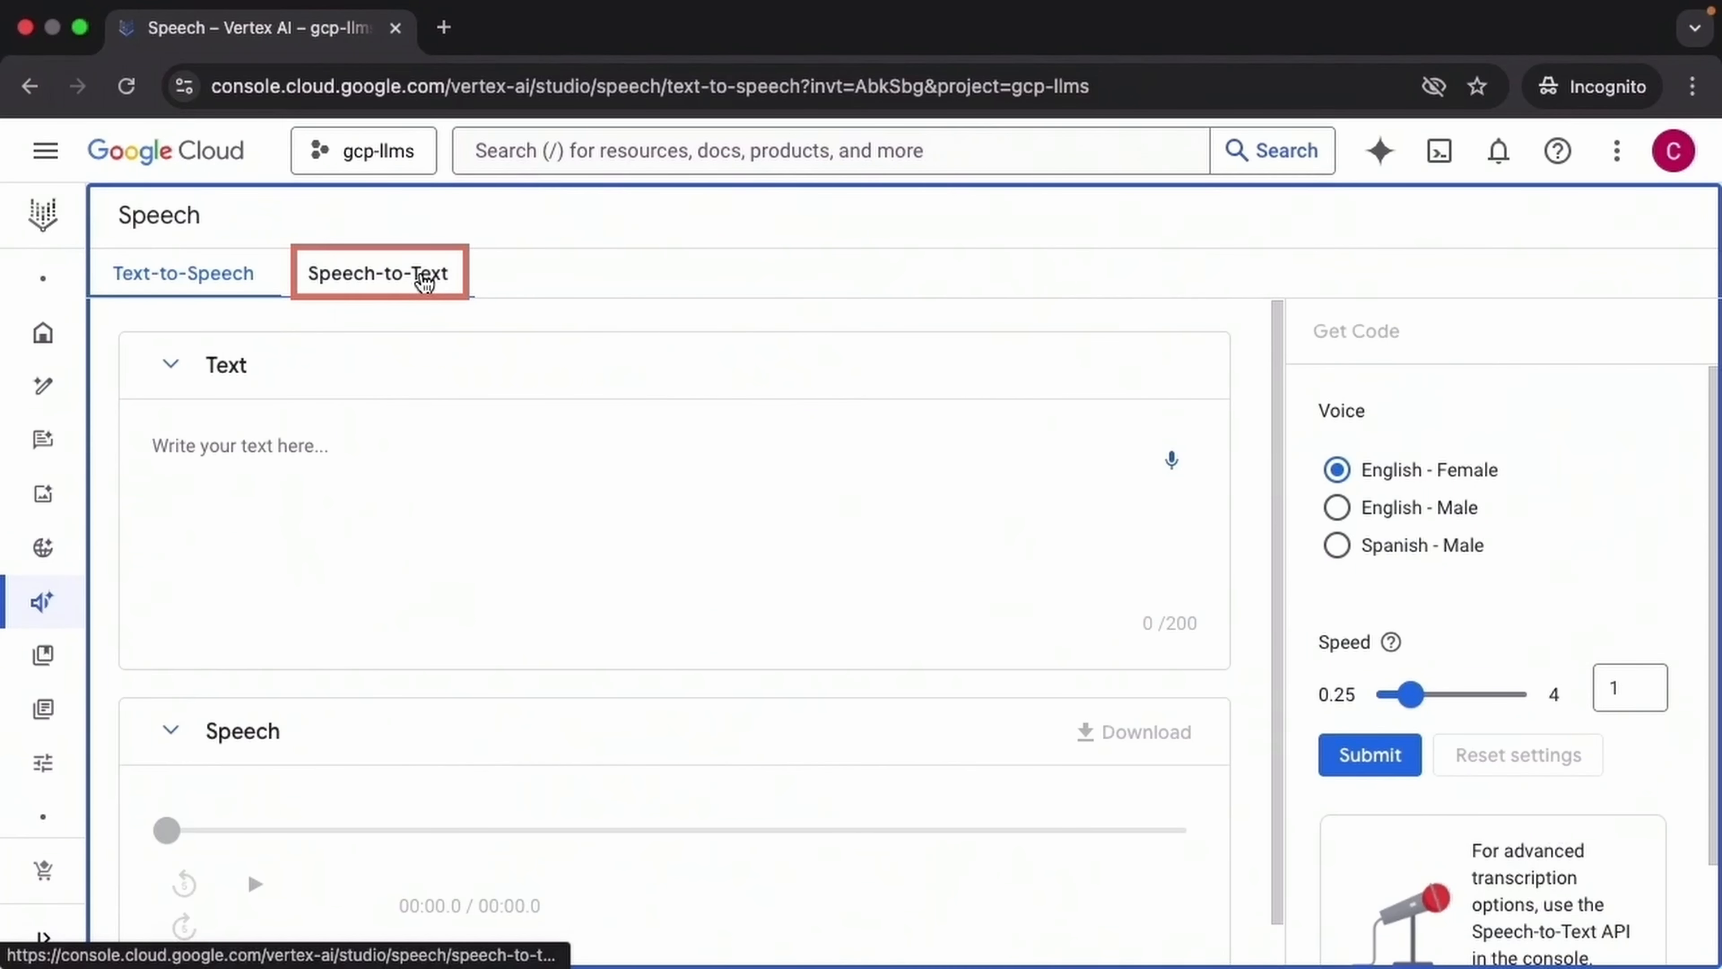
click(425, 282)
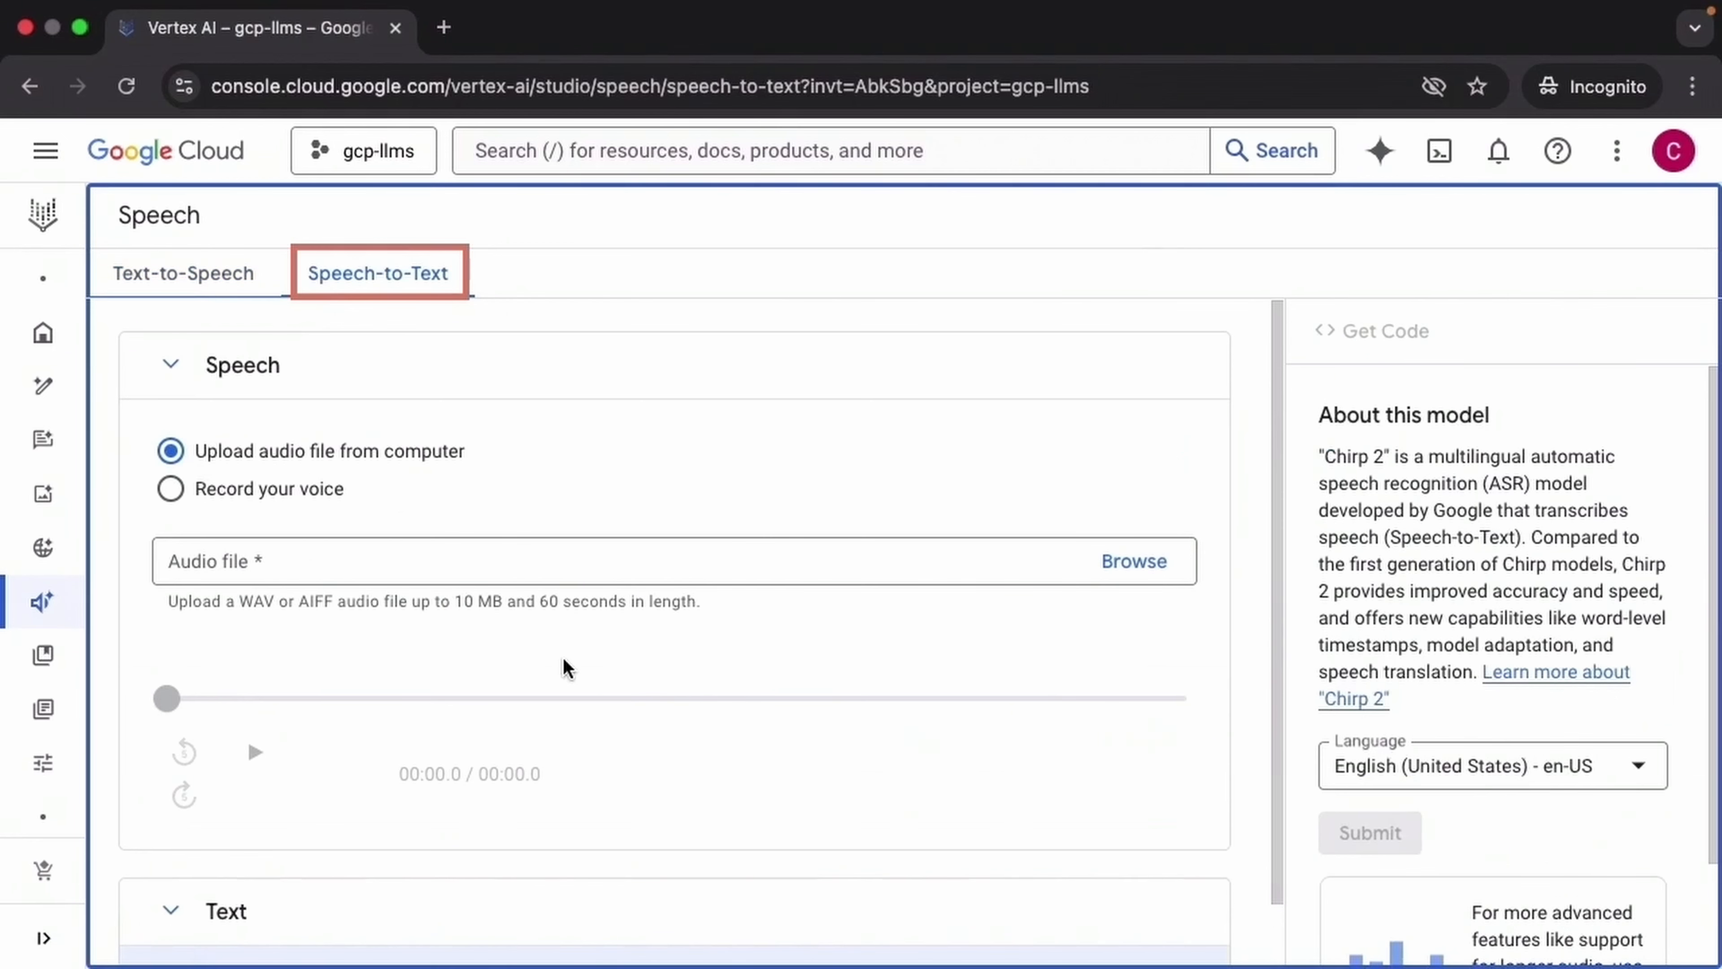
scroll(1457, 509, down, 2)
click(1457, 642)
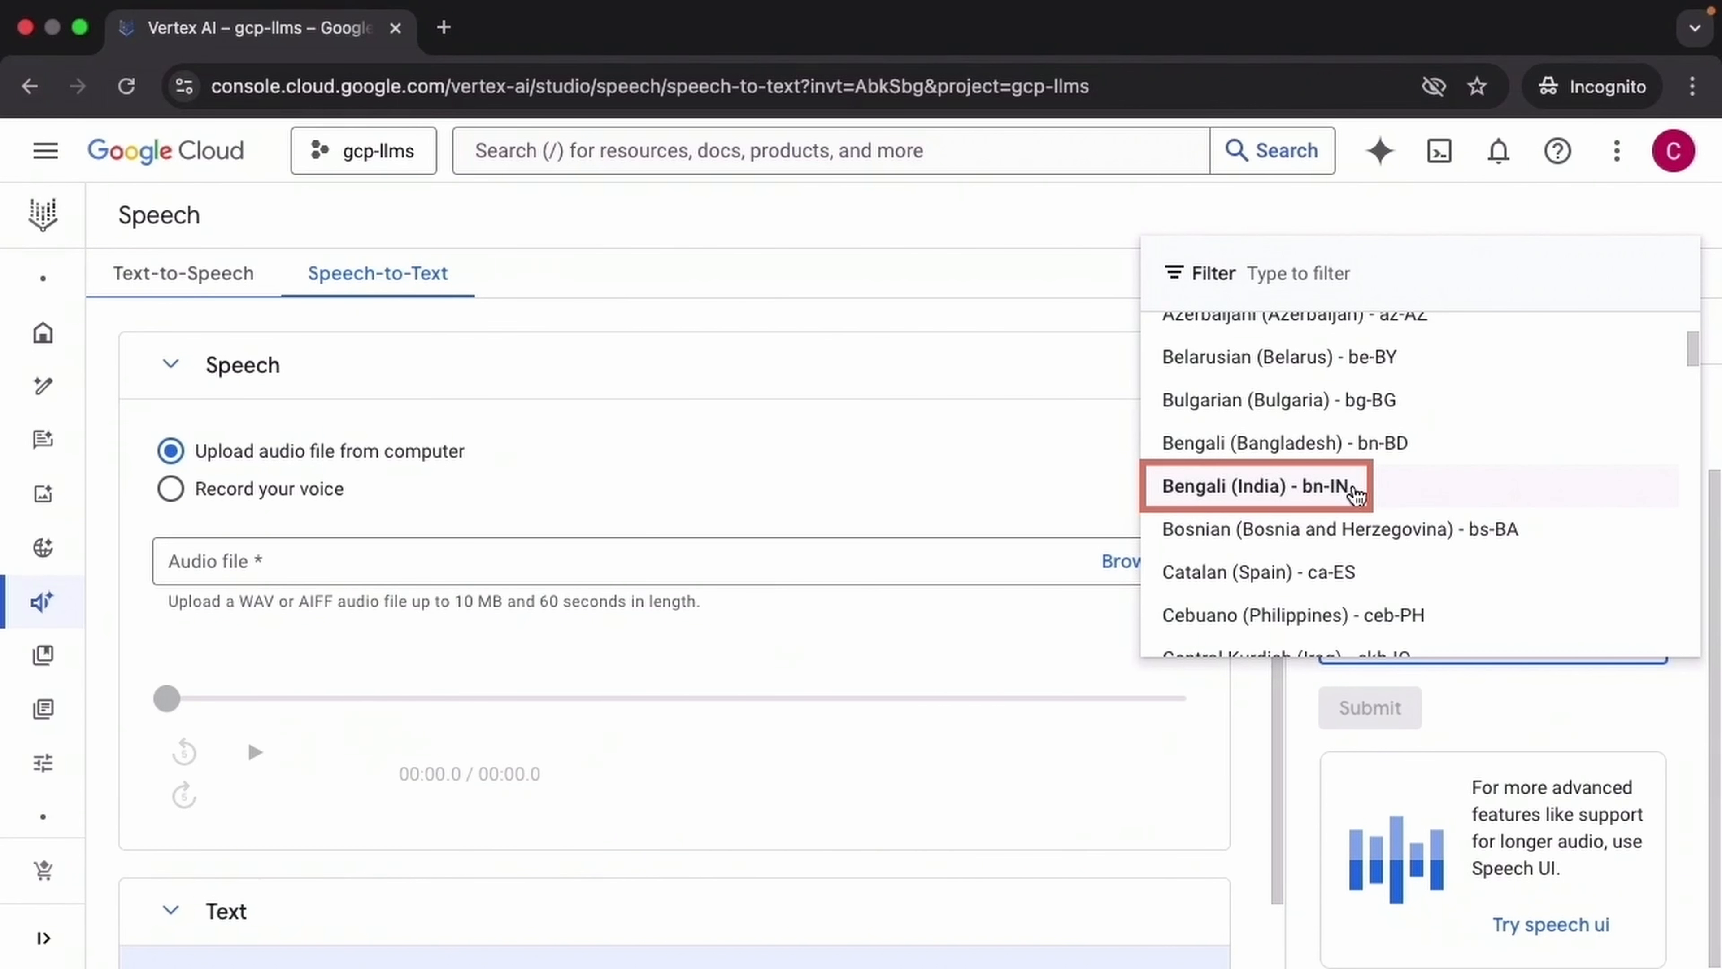
click(1357, 495)
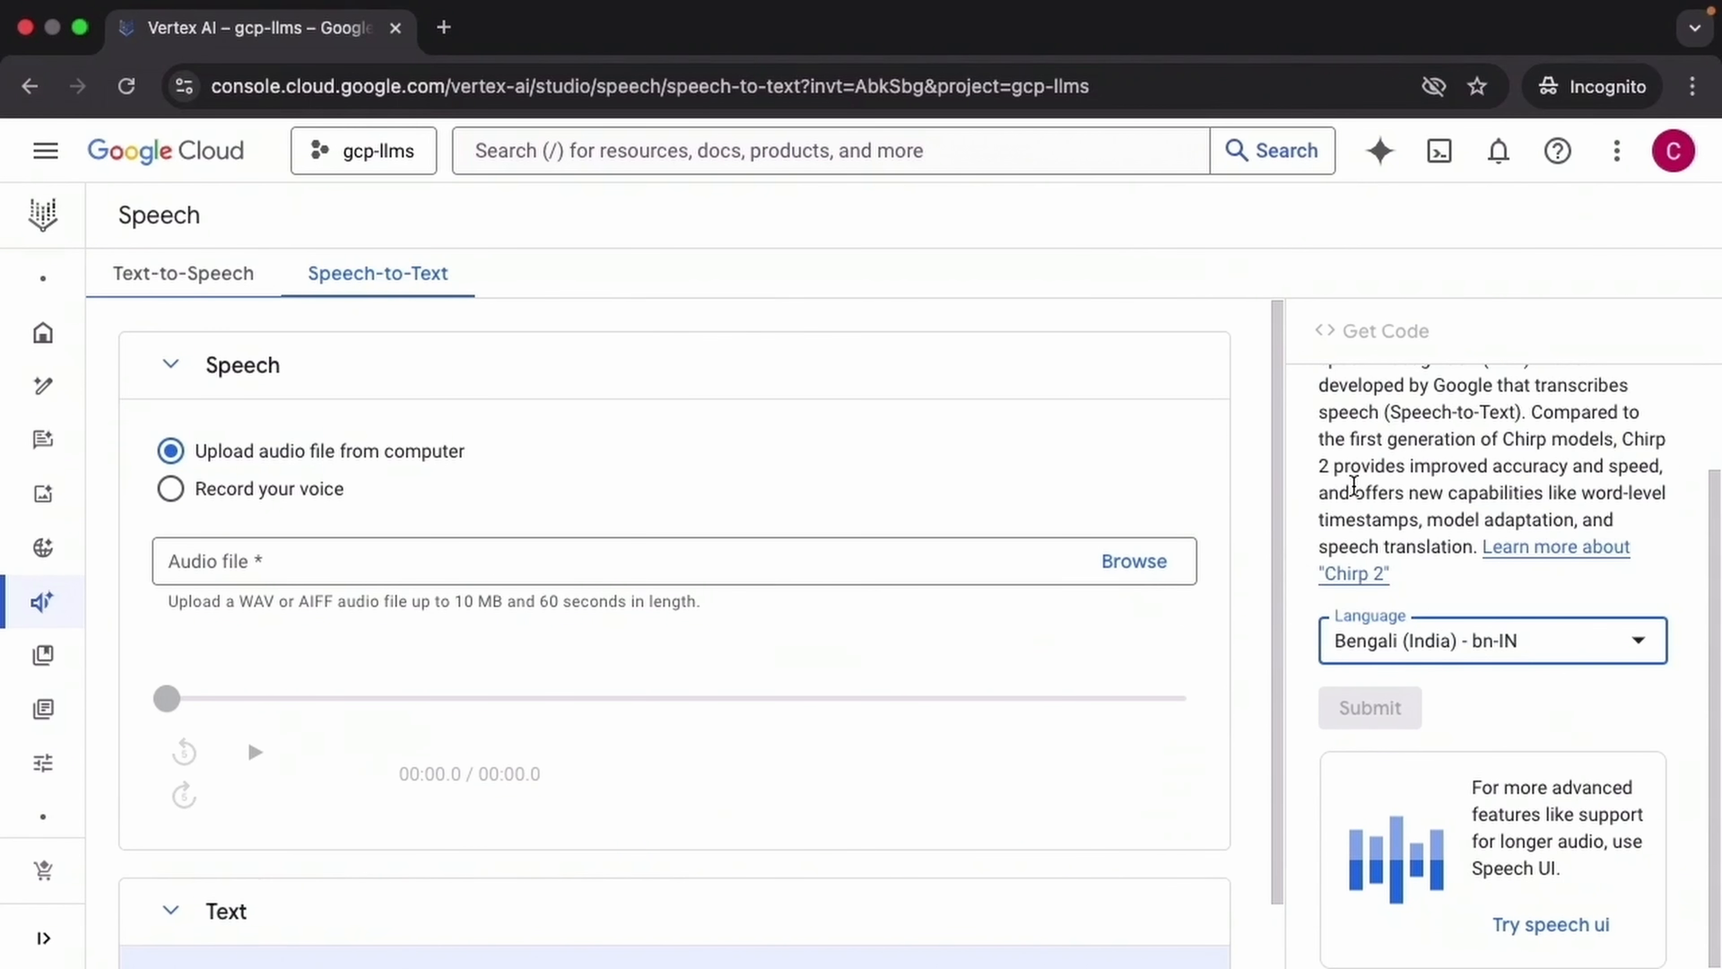
Upload bengali.wav from the demo-01-VertexAIStudio folder and play the recording.
click(1156, 573)
click(651, 349)
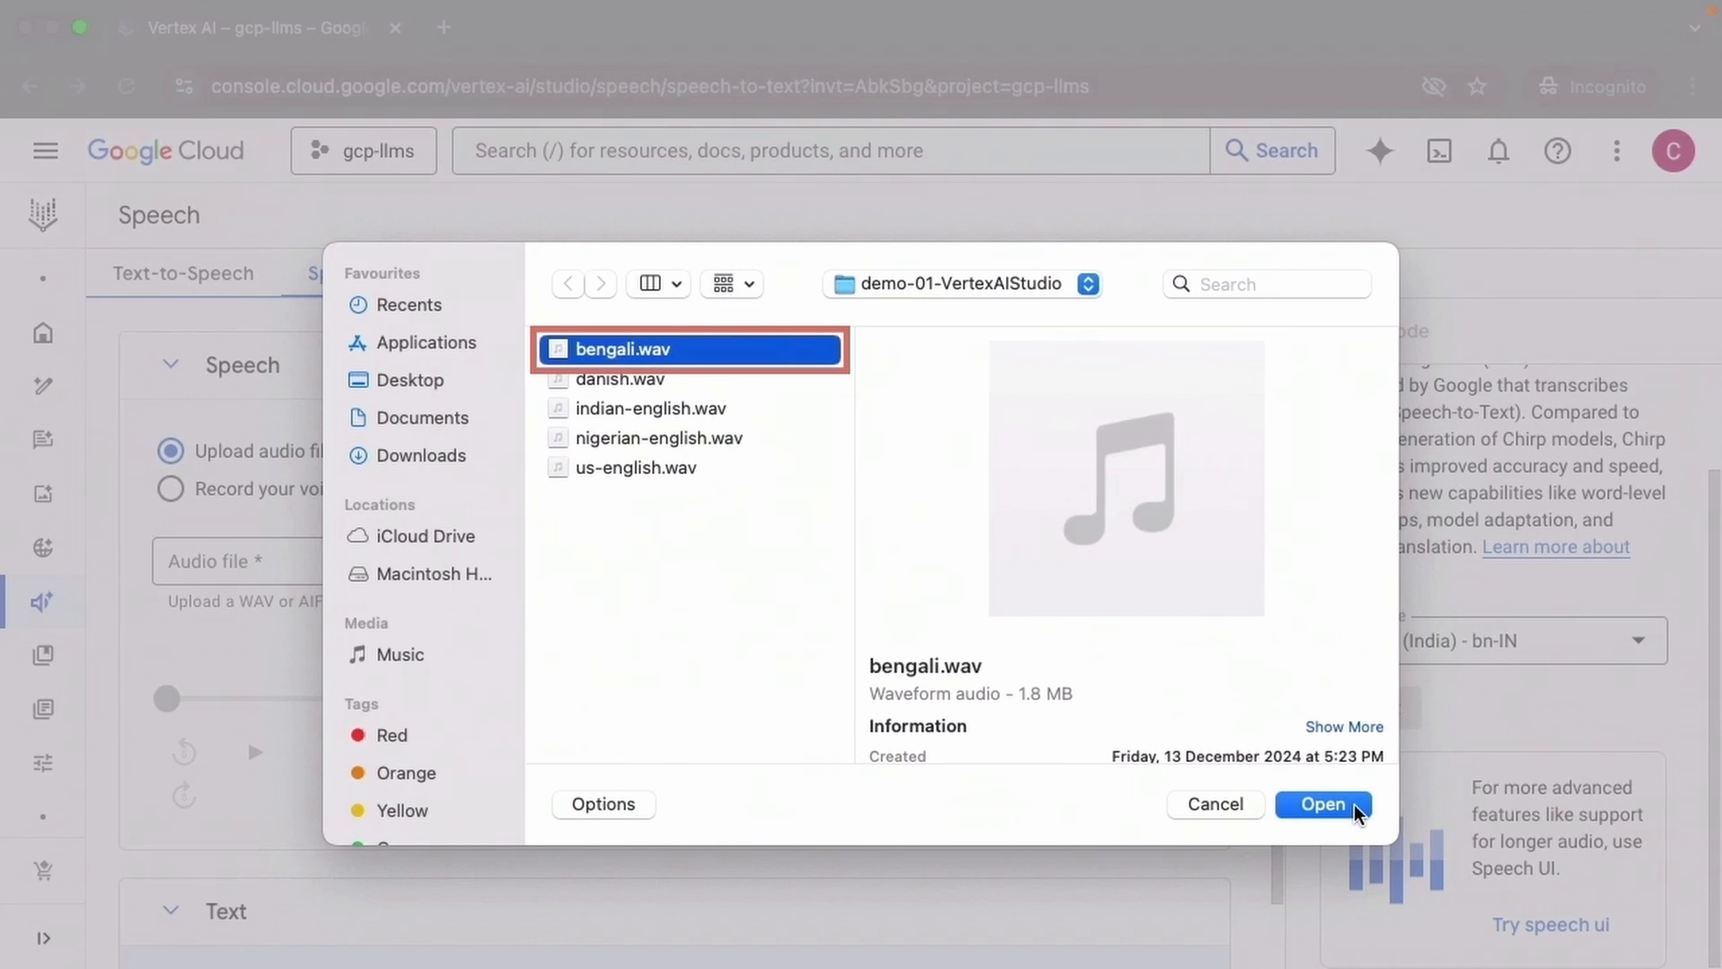
click(1355, 806)
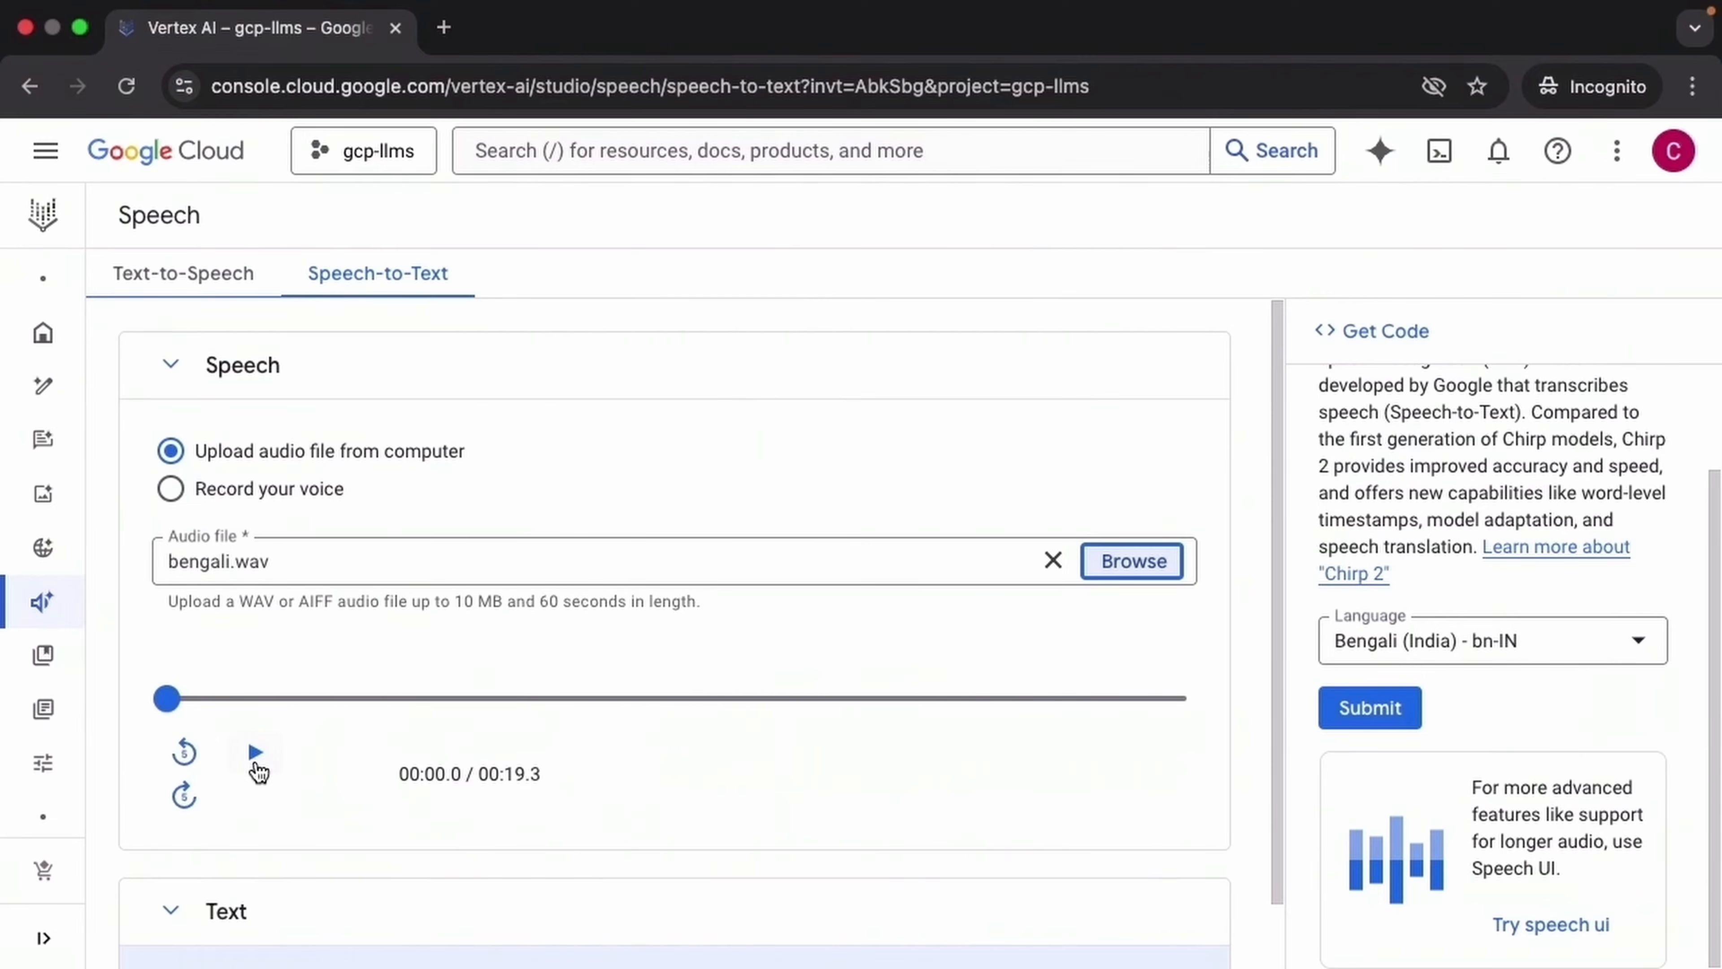
click(254, 753)
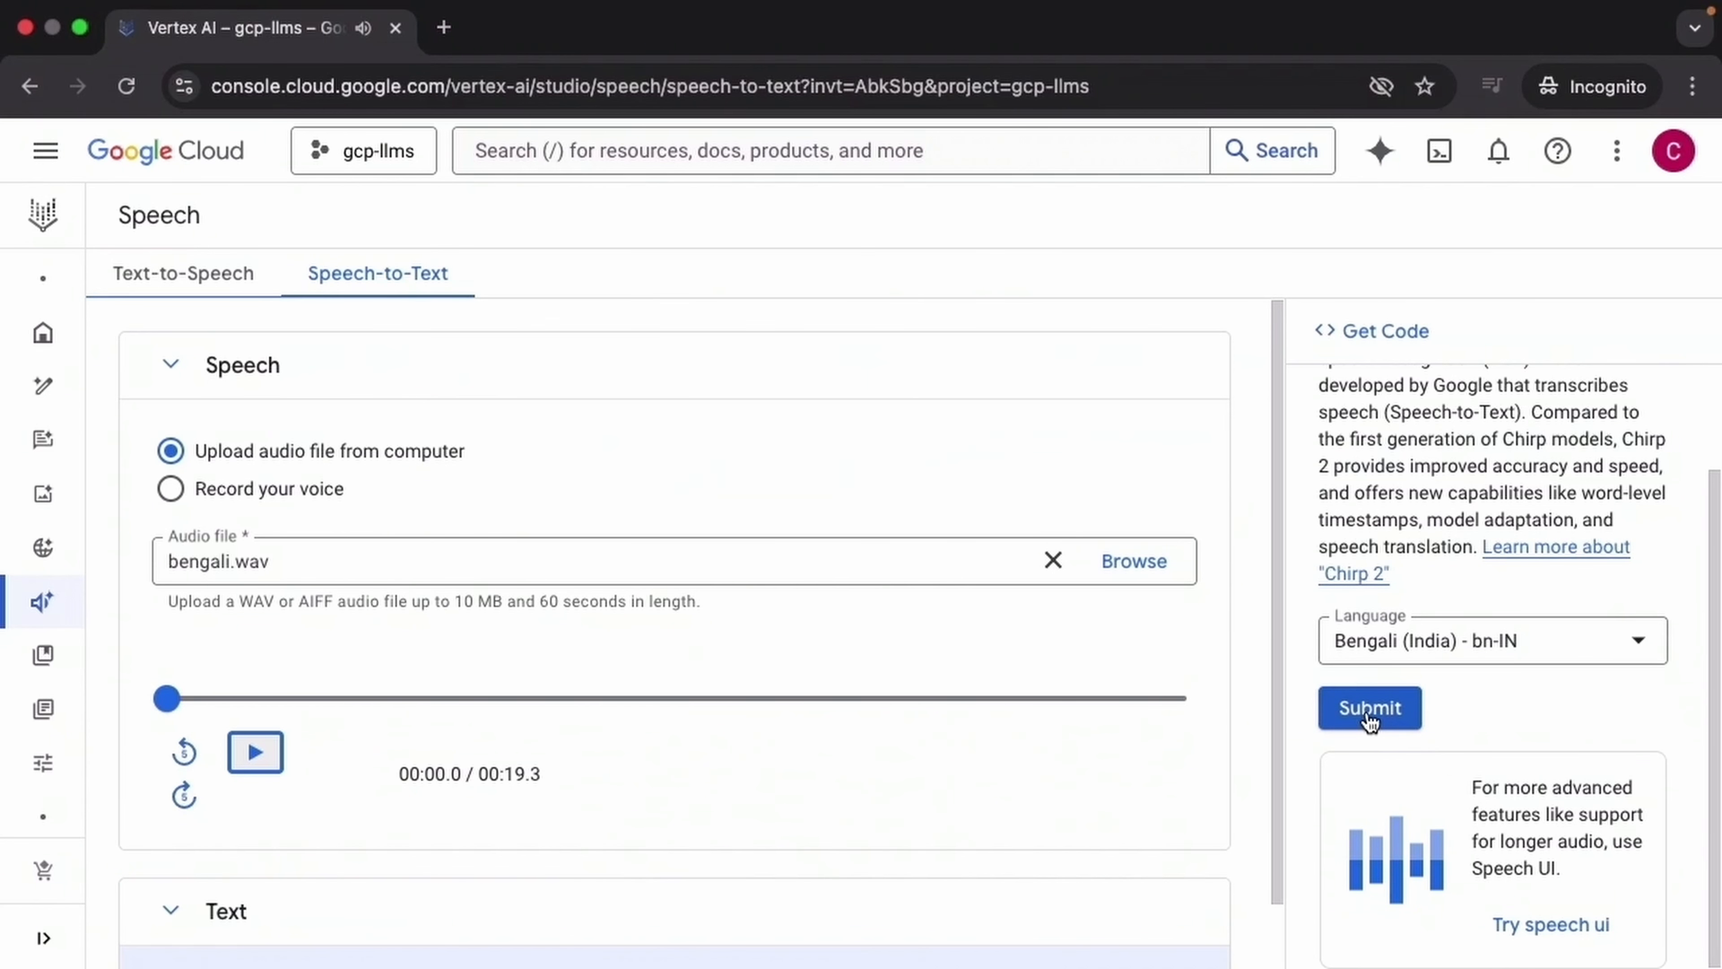
Submit bengali.wav for transcription and copy the full Bengali transcript.
click(1370, 707)
drag(153, 899, 1221, 953)
key(super+c)
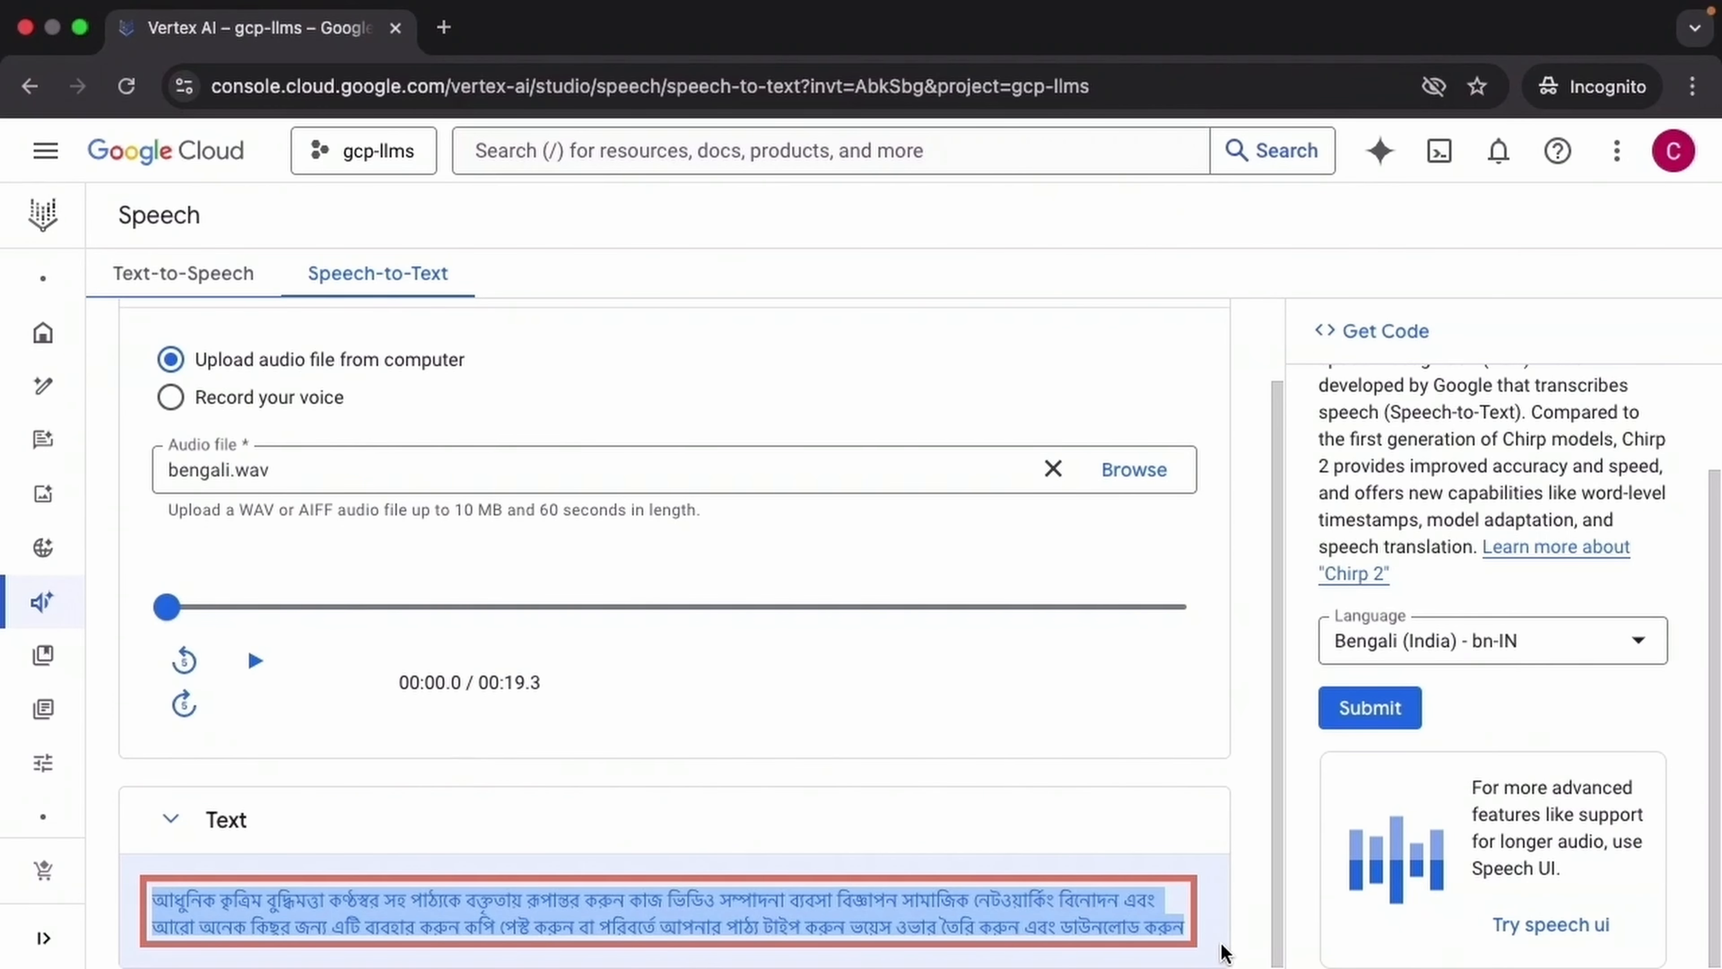
Open the Translation tool, set the source language to Hindi with English as the target, and translate the pasted Bengali transcript.
mouse_move(48, 546)
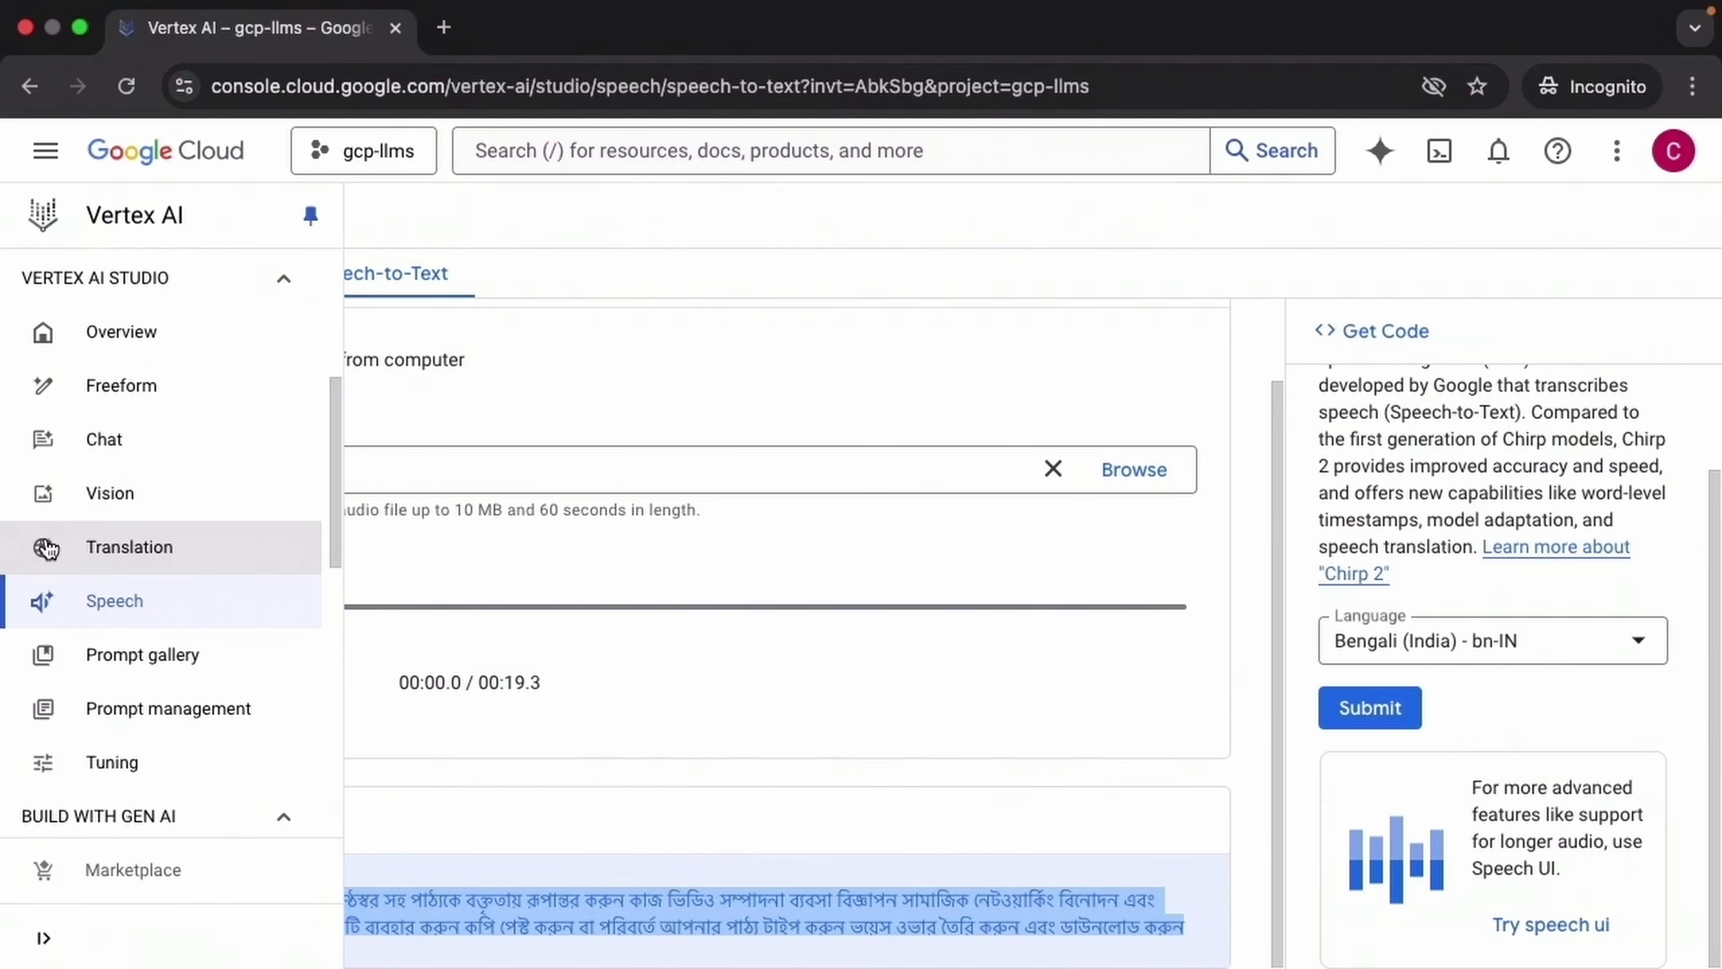
click(98, 549)
scroll(1261, 604, down, 3)
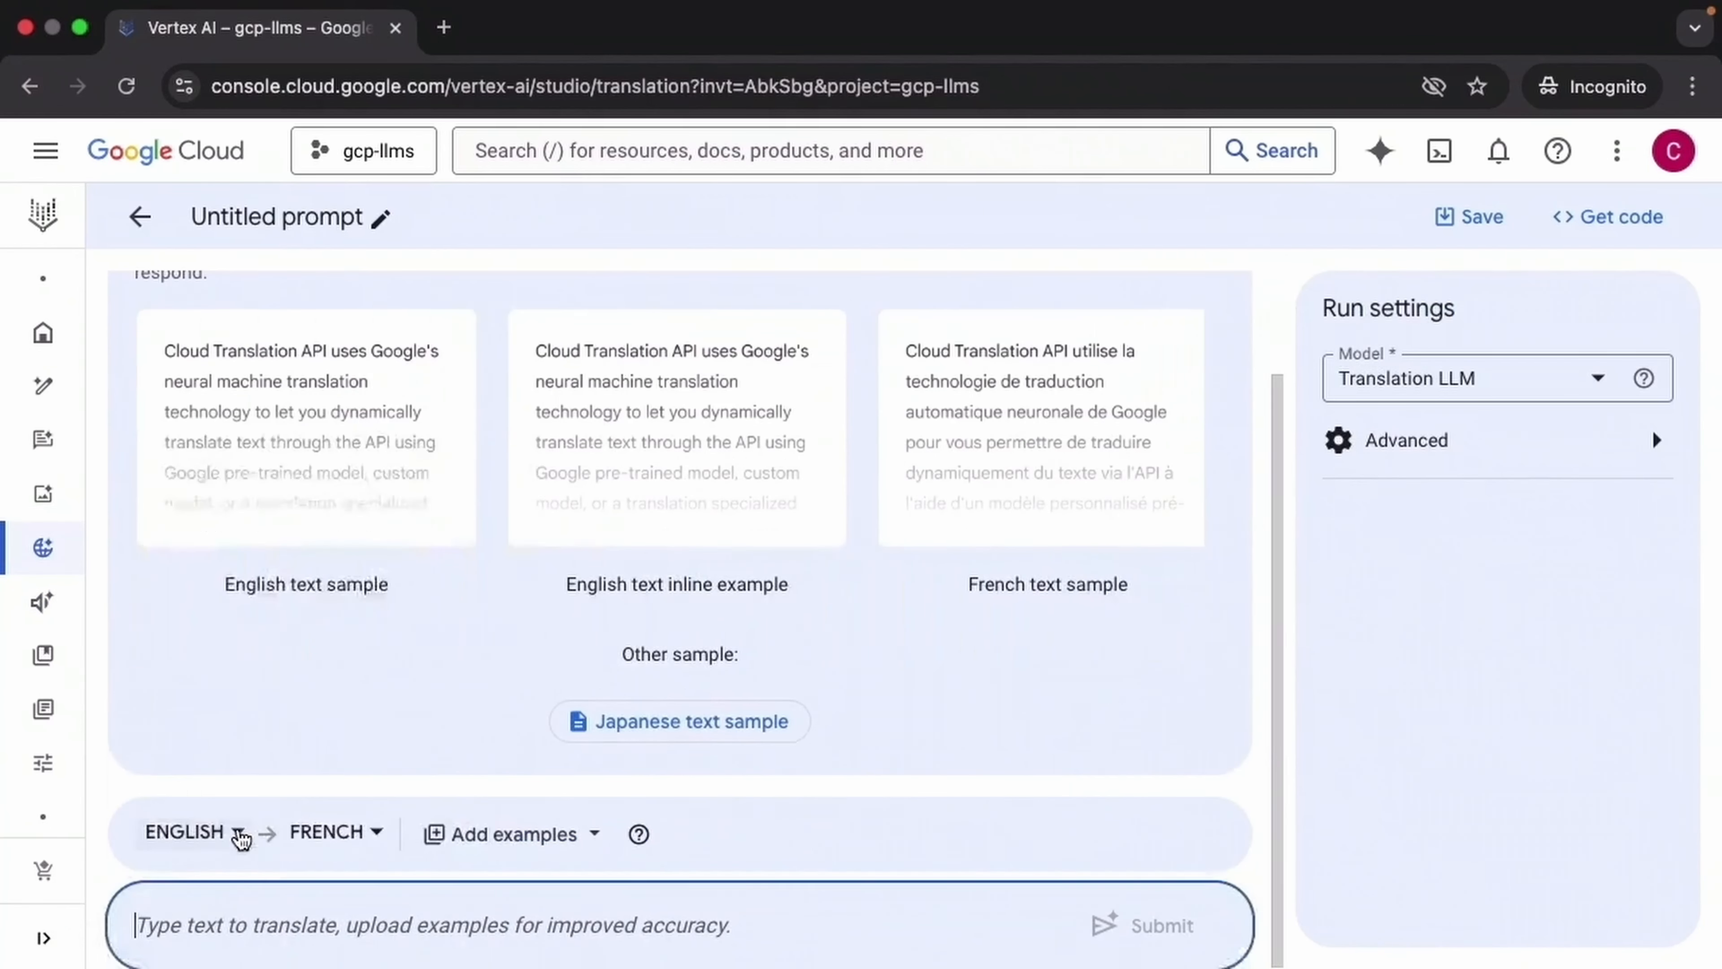
click(238, 833)
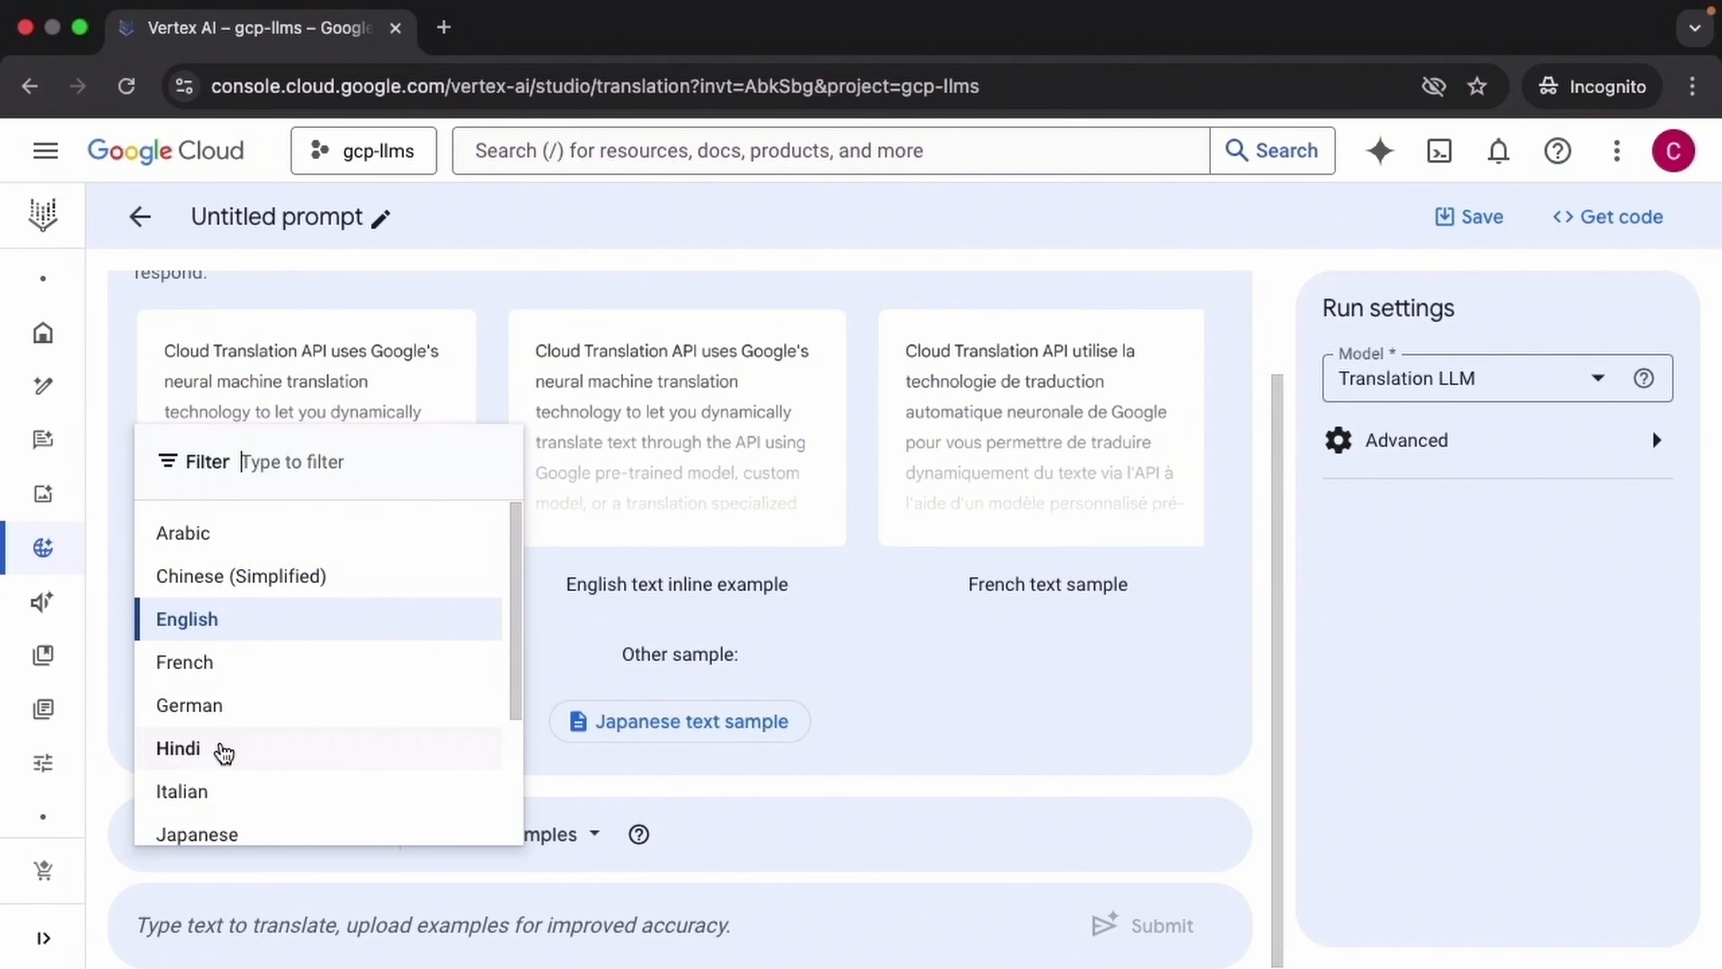
click(224, 749)
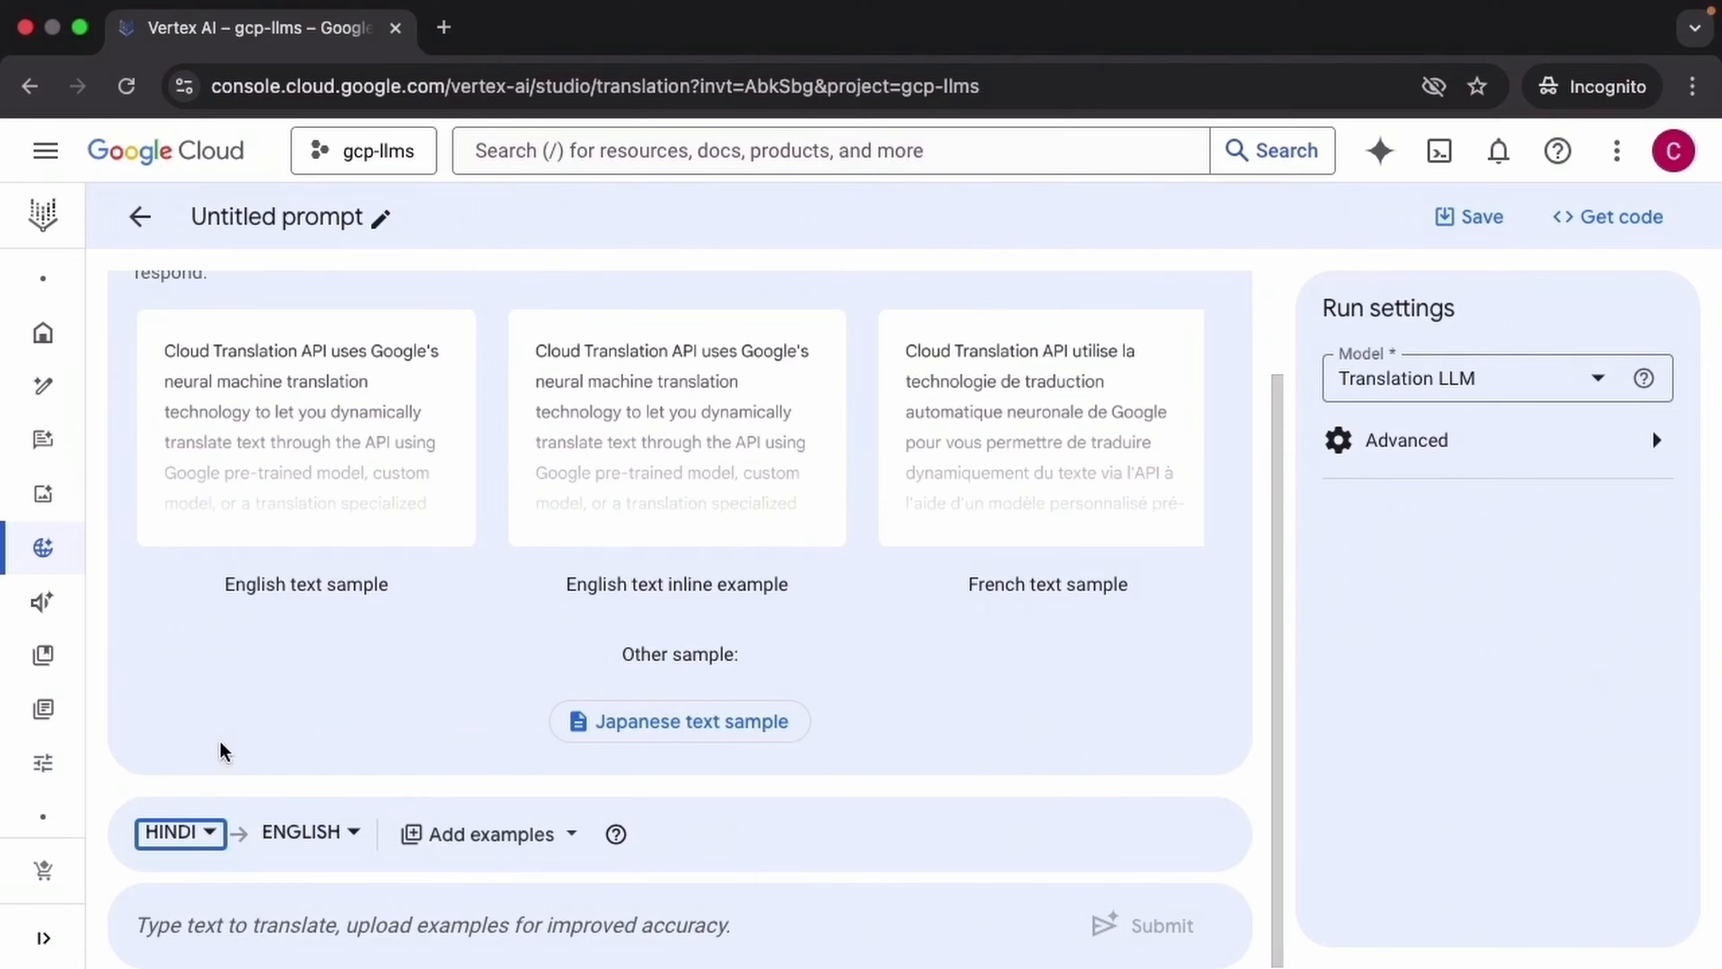
click(373, 919)
key(super+v)
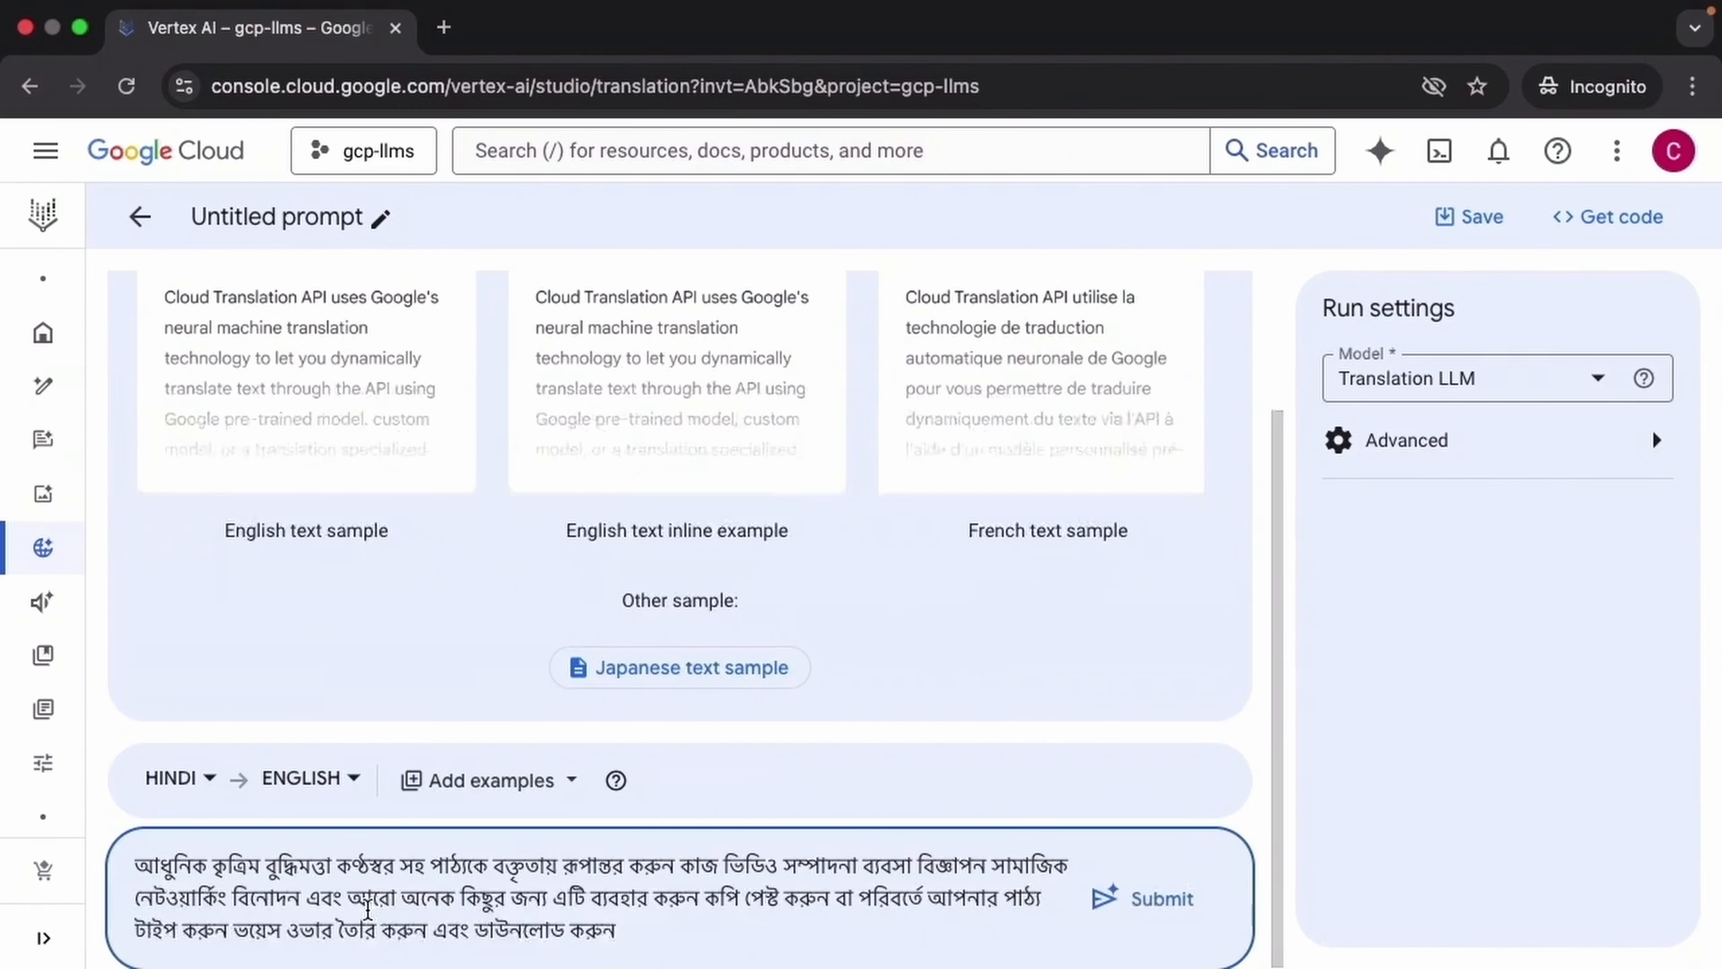
click(1147, 899)
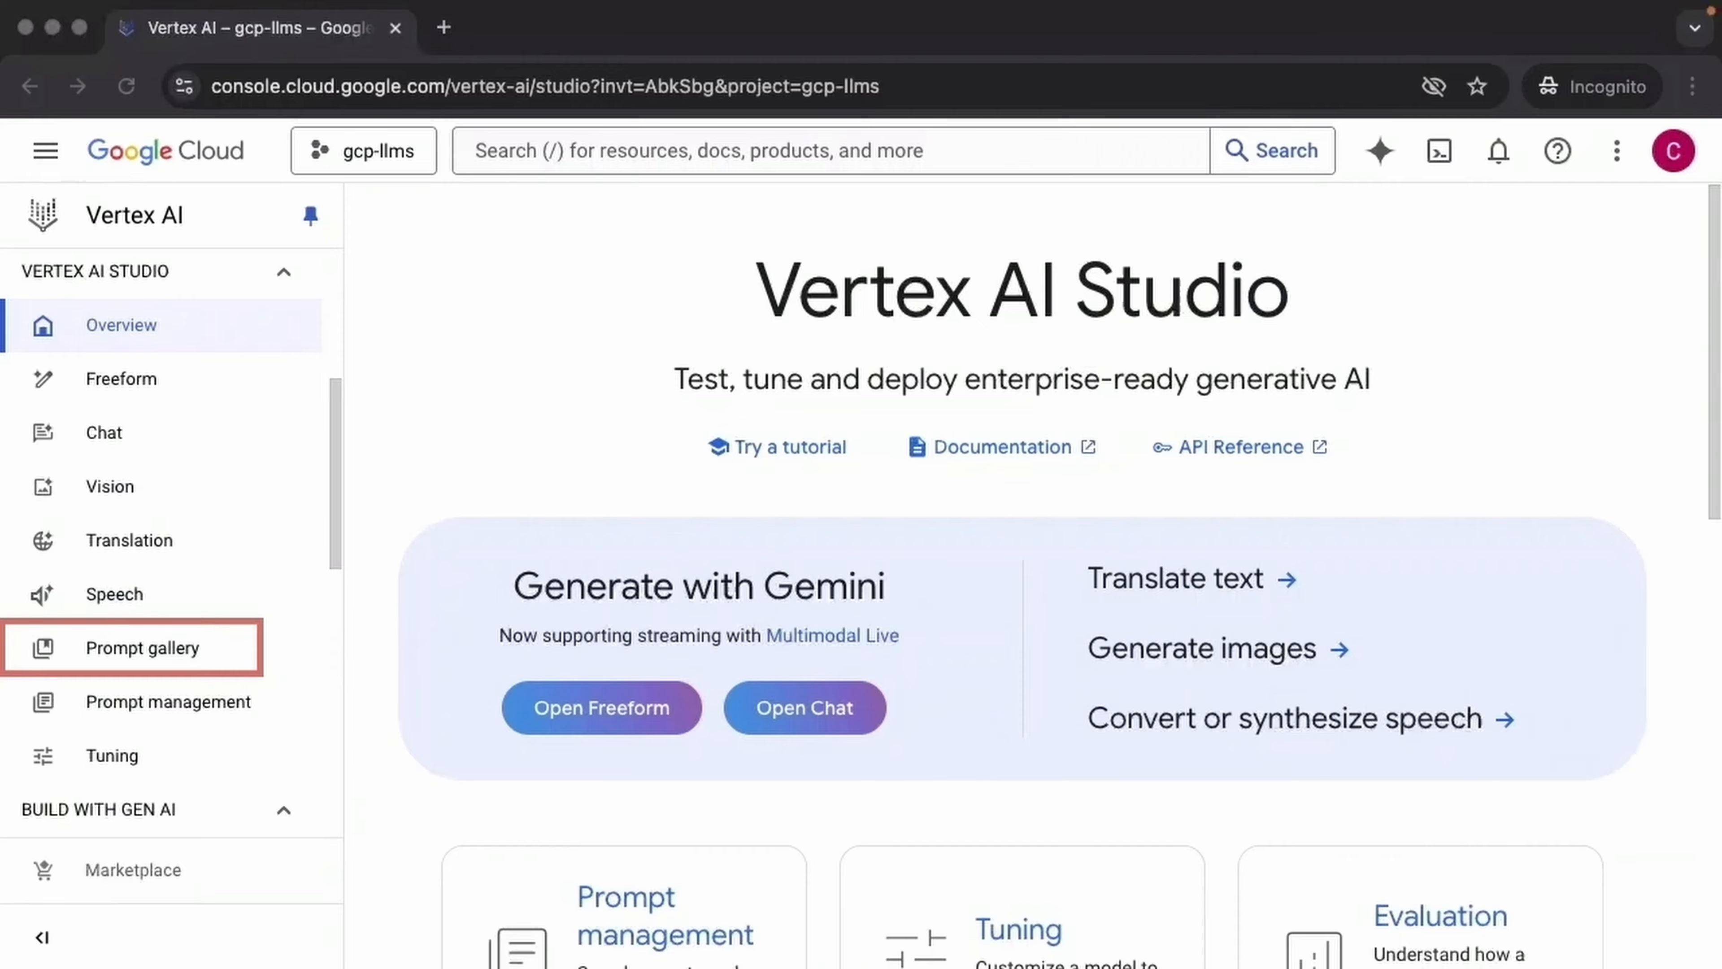
Open the Prompt gallery and examine the options of the Tasks, Features and Prompt types filters.
click(217, 650)
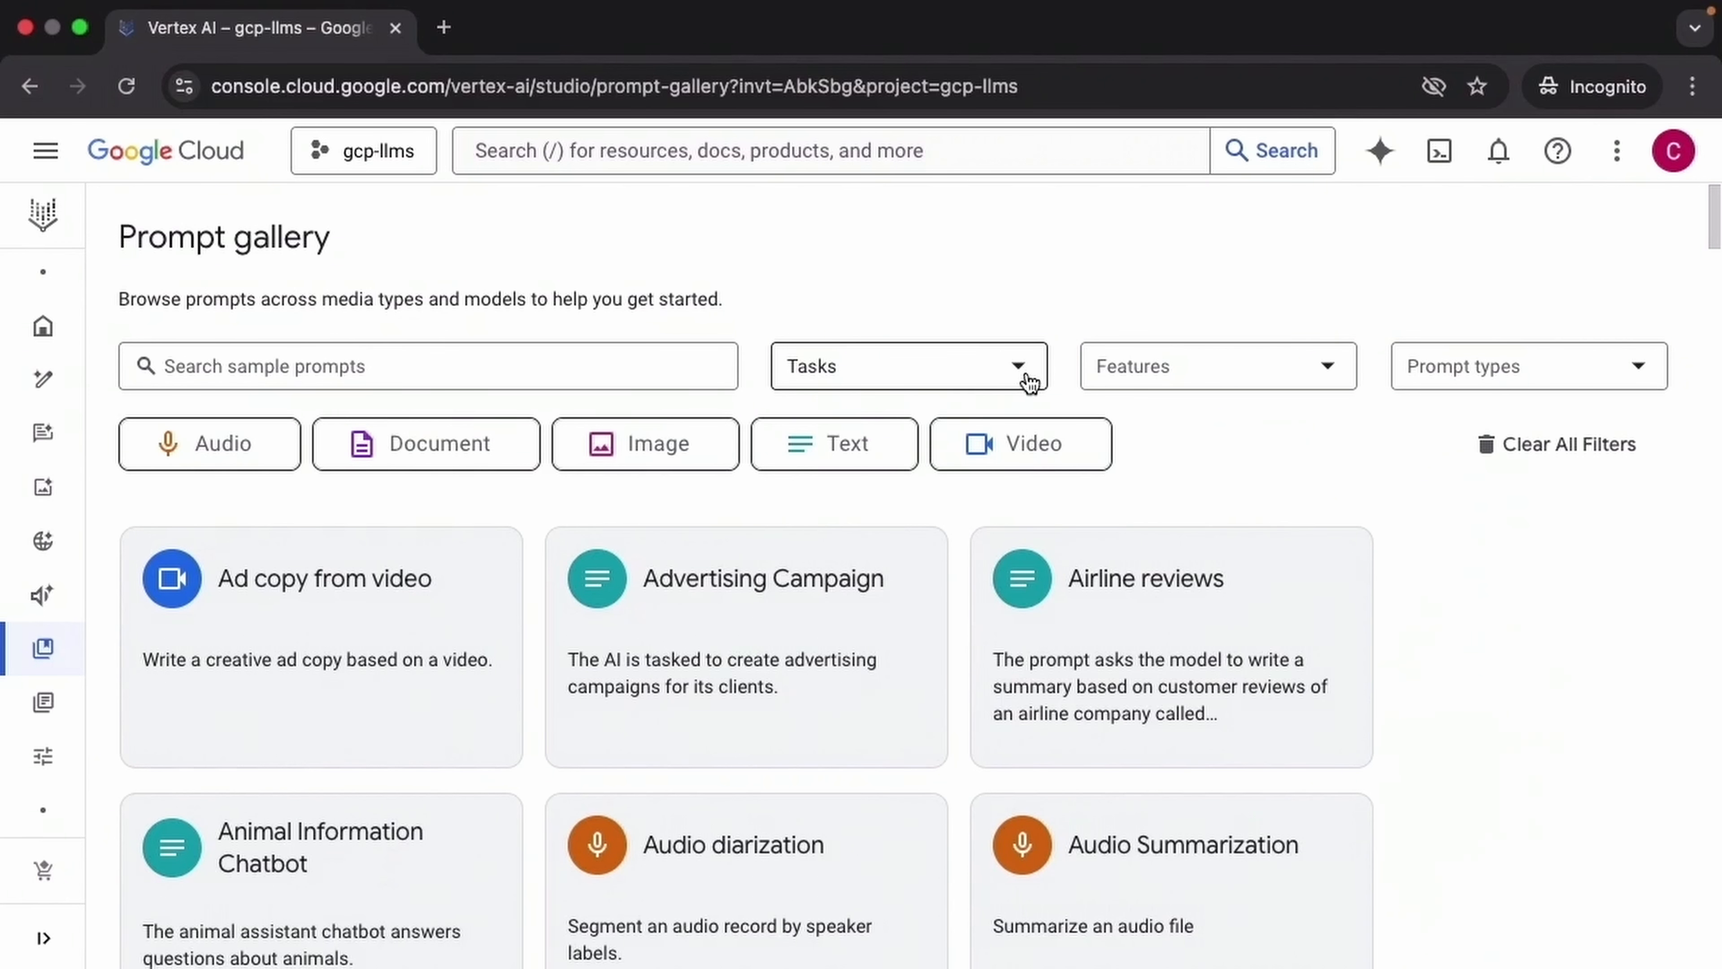
click(1029, 382)
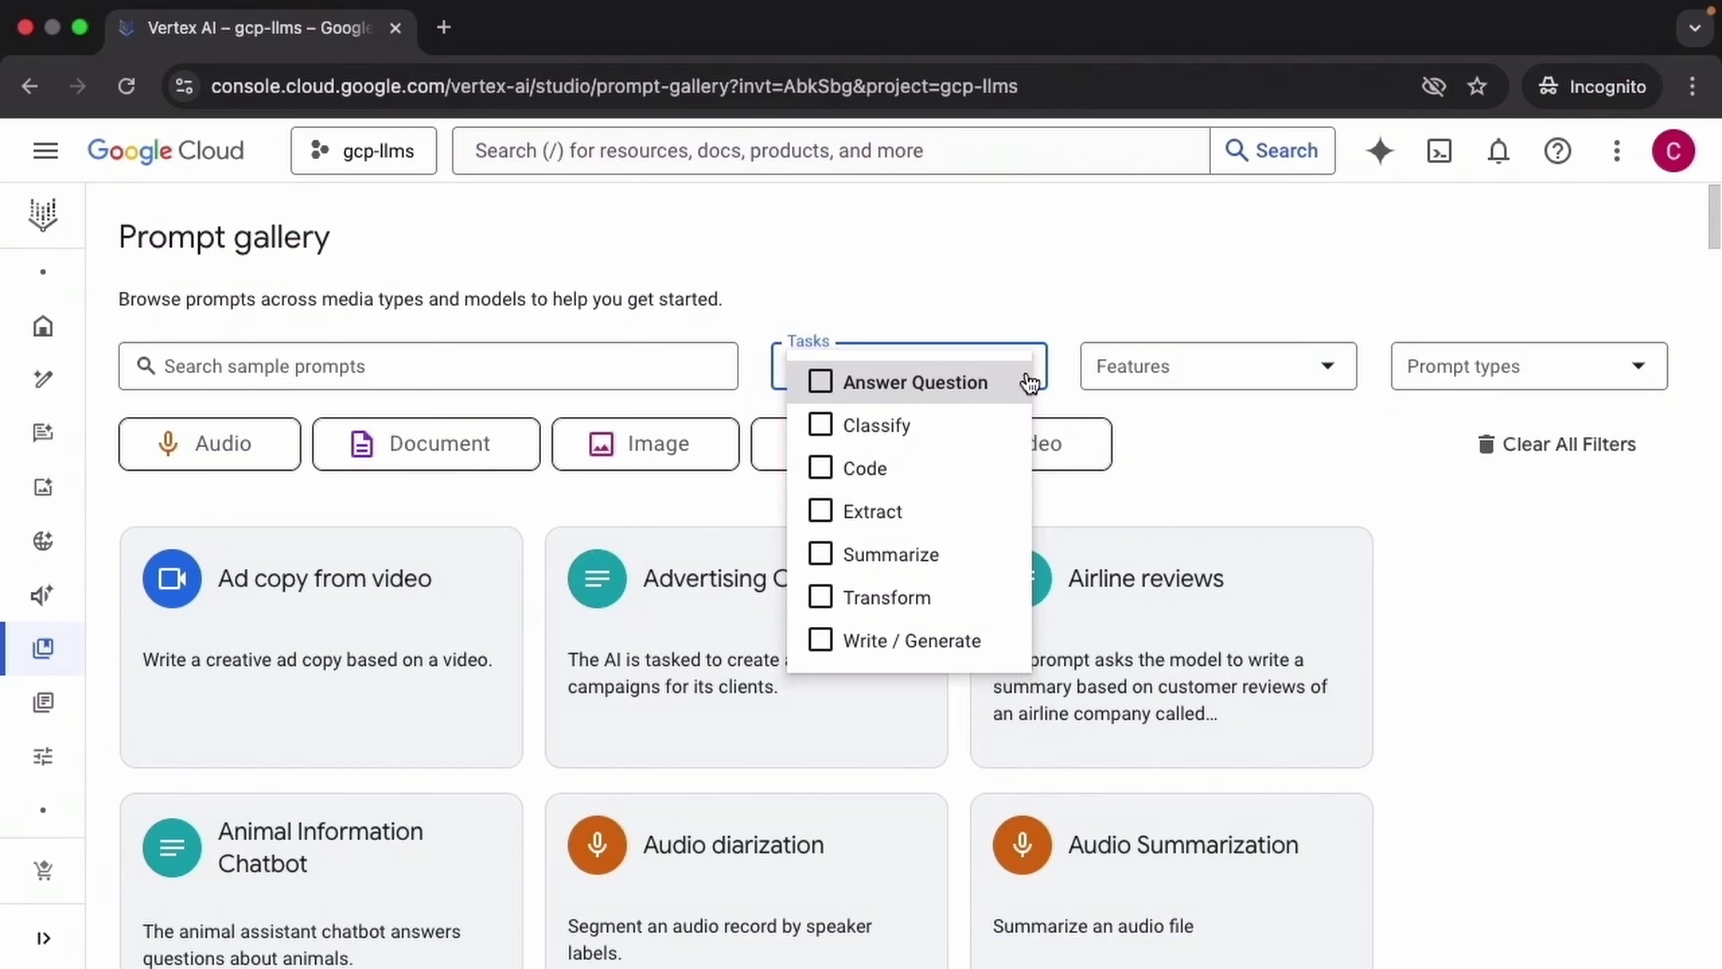
click(1333, 374)
click(1334, 379)
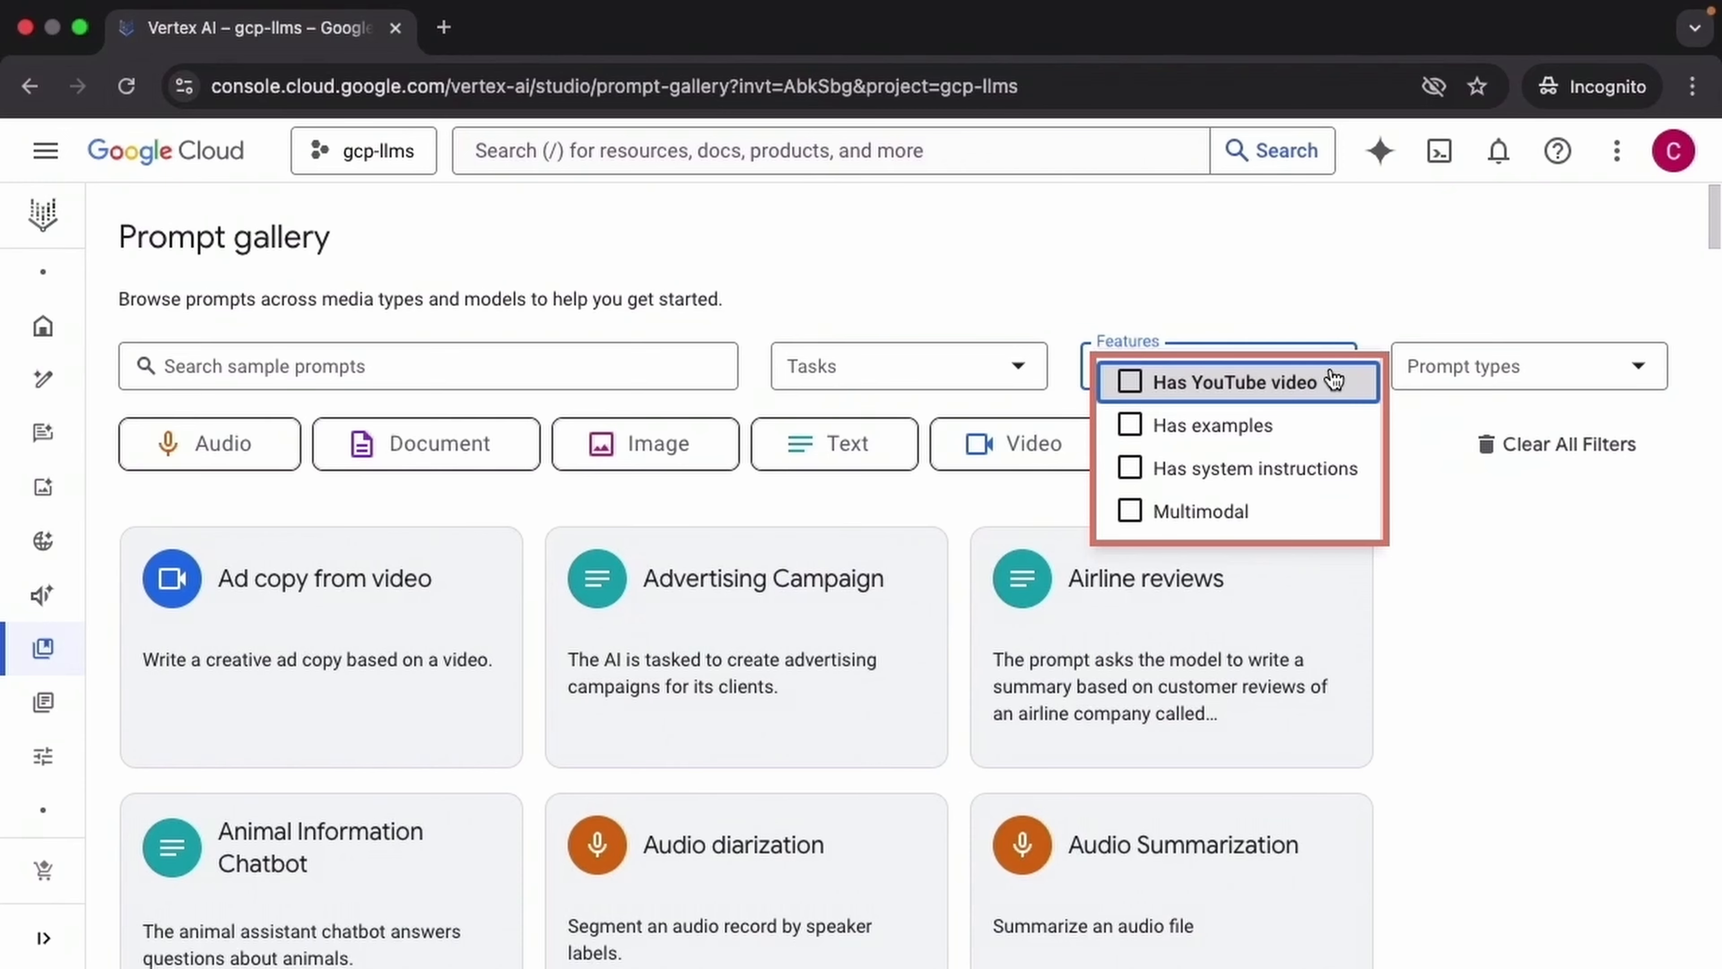
click(1479, 530)
click(1647, 372)
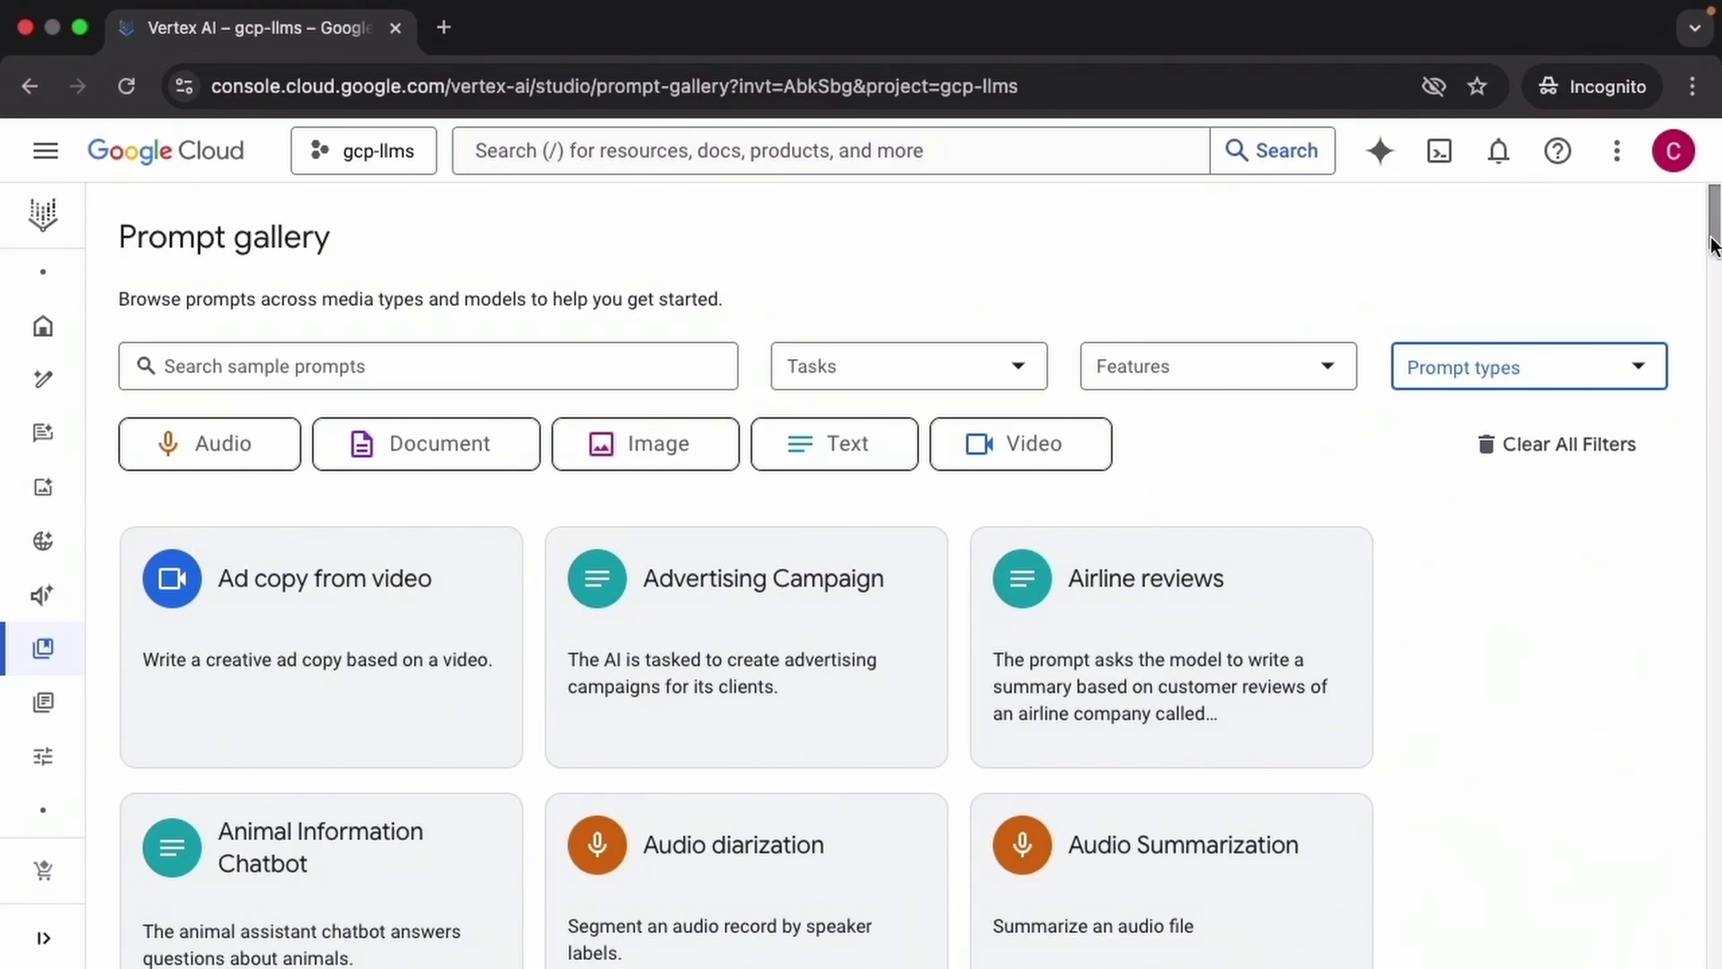
Browse the sample prompts, filter the gallery to Document prompts, and open the Document question answering sample.
drag(1719, 267, 1718, 949)
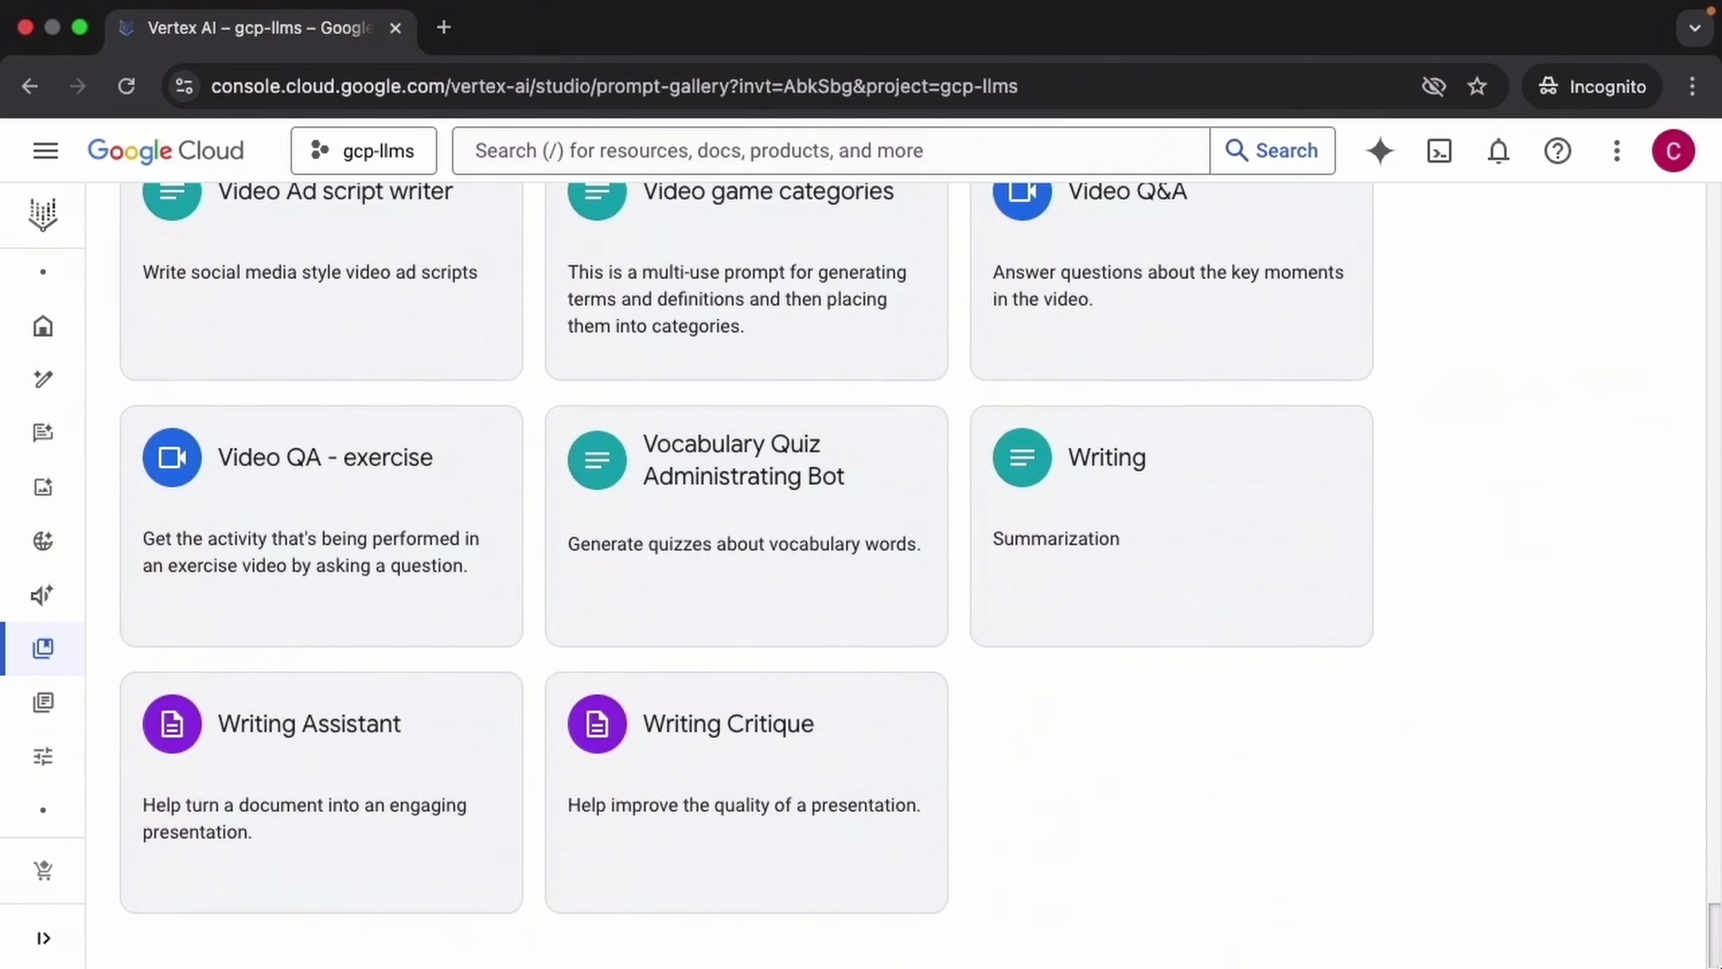
drag(1719, 950, 1702, 233)
click(857, 520)
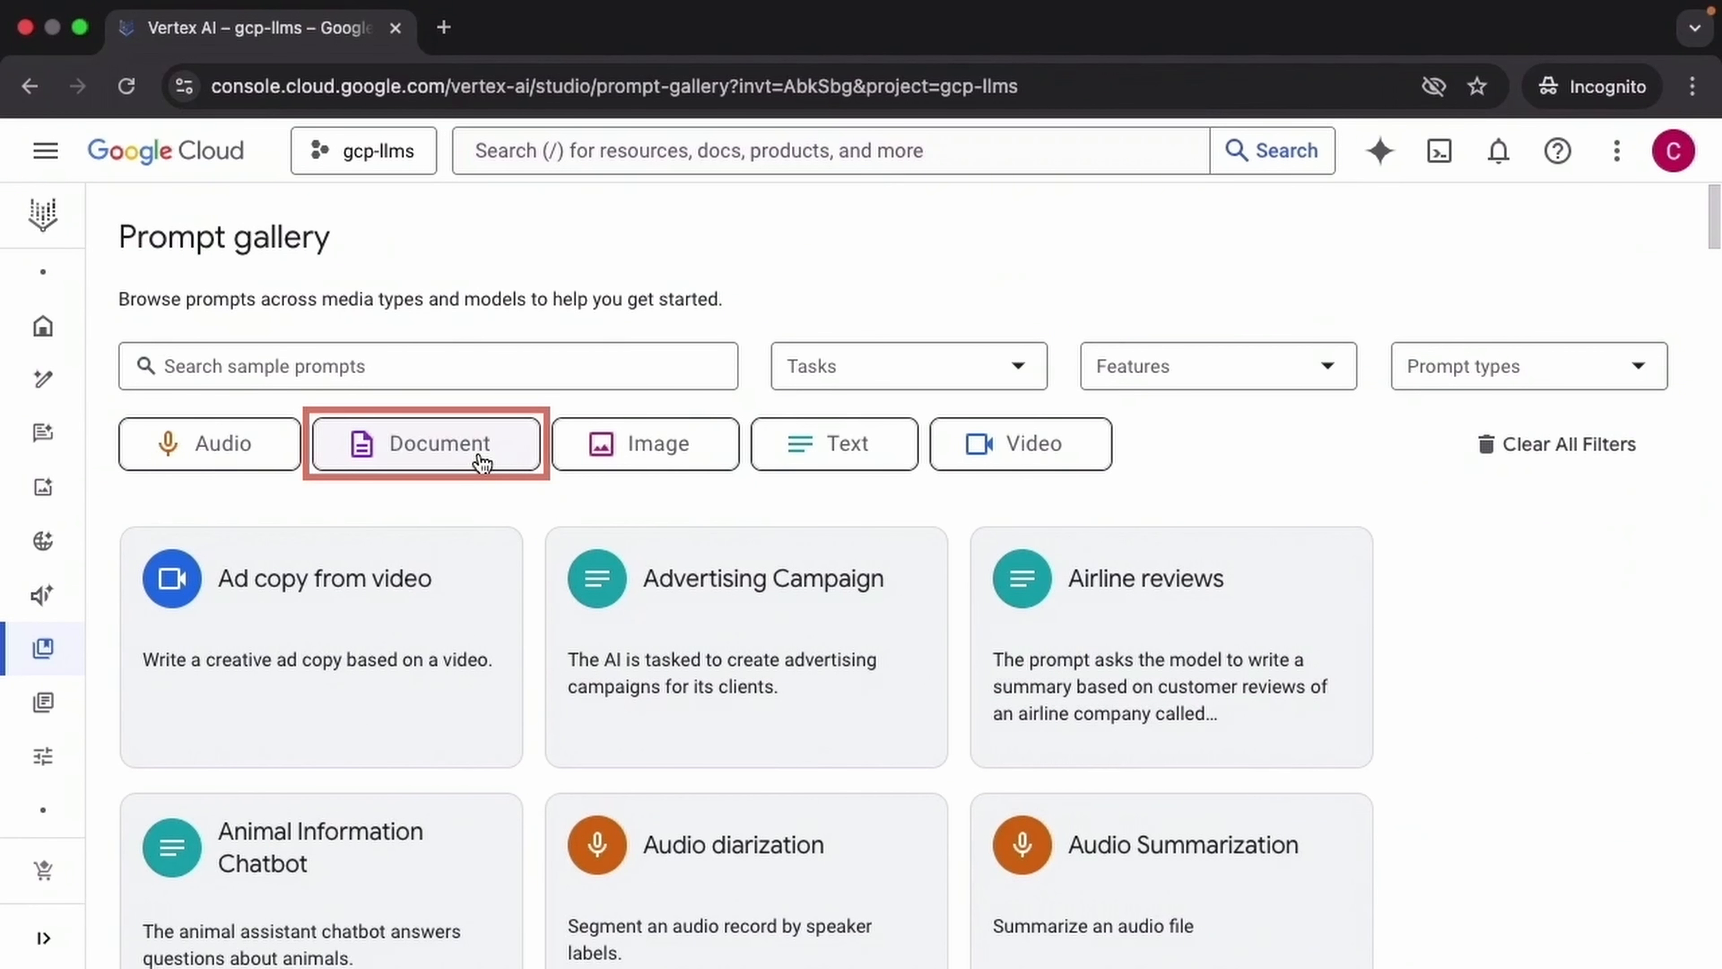
click(482, 464)
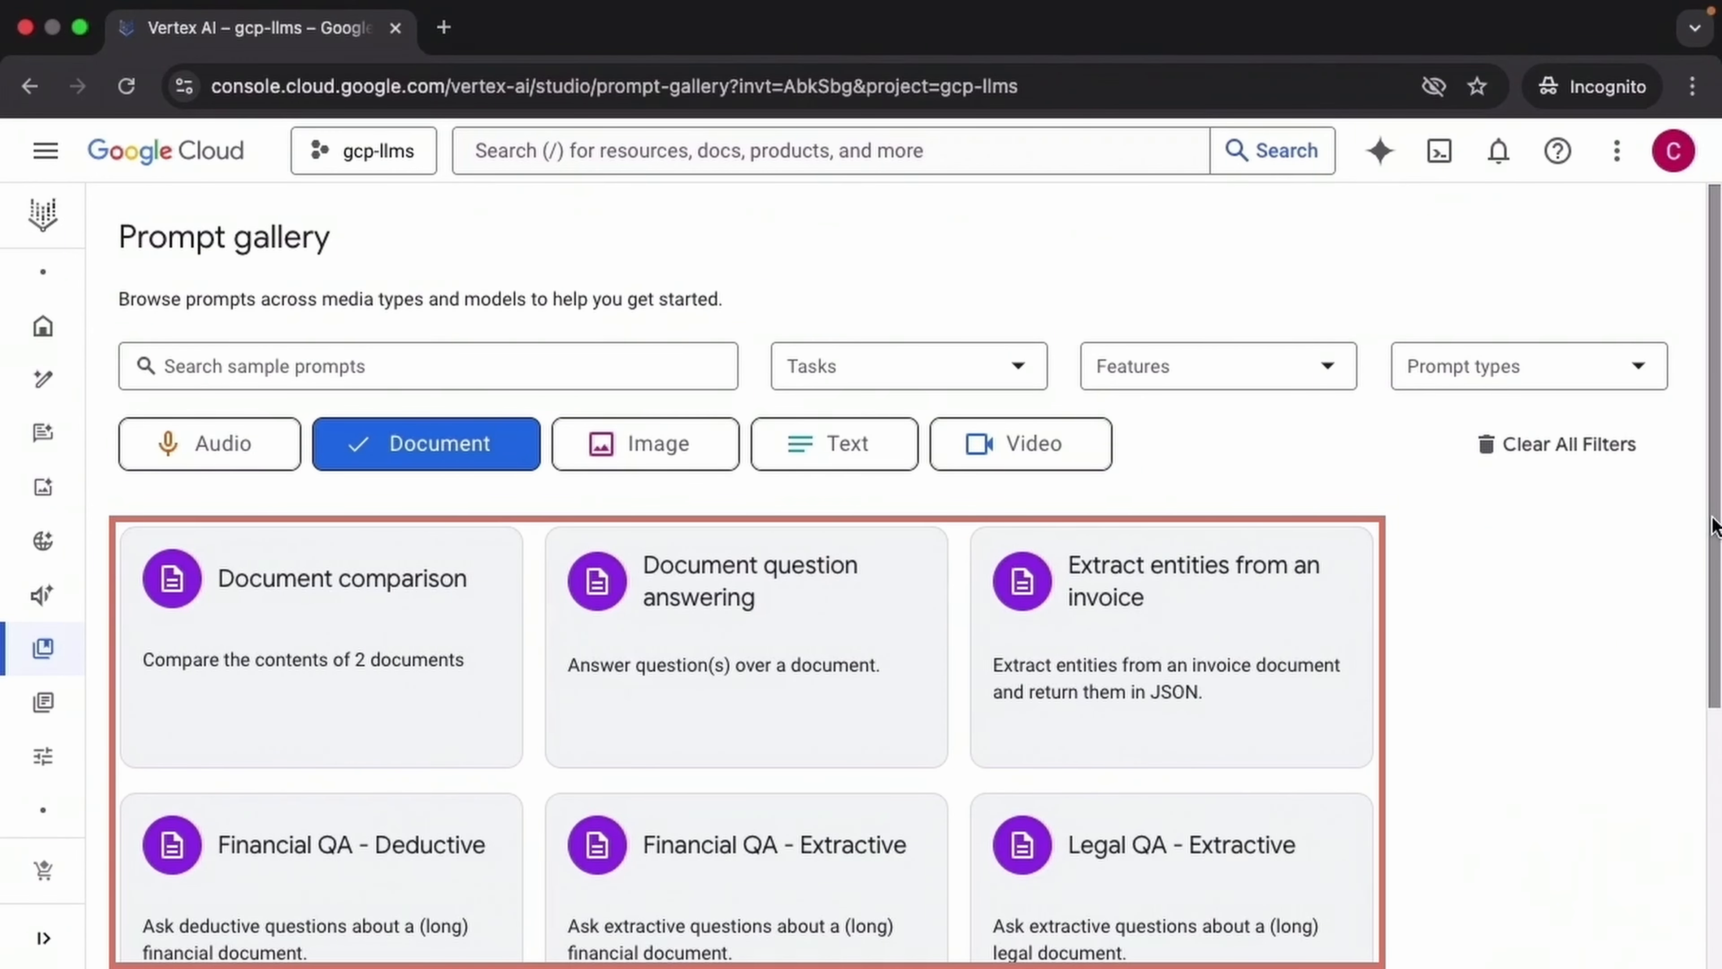
drag(1713, 525, 1719, 821)
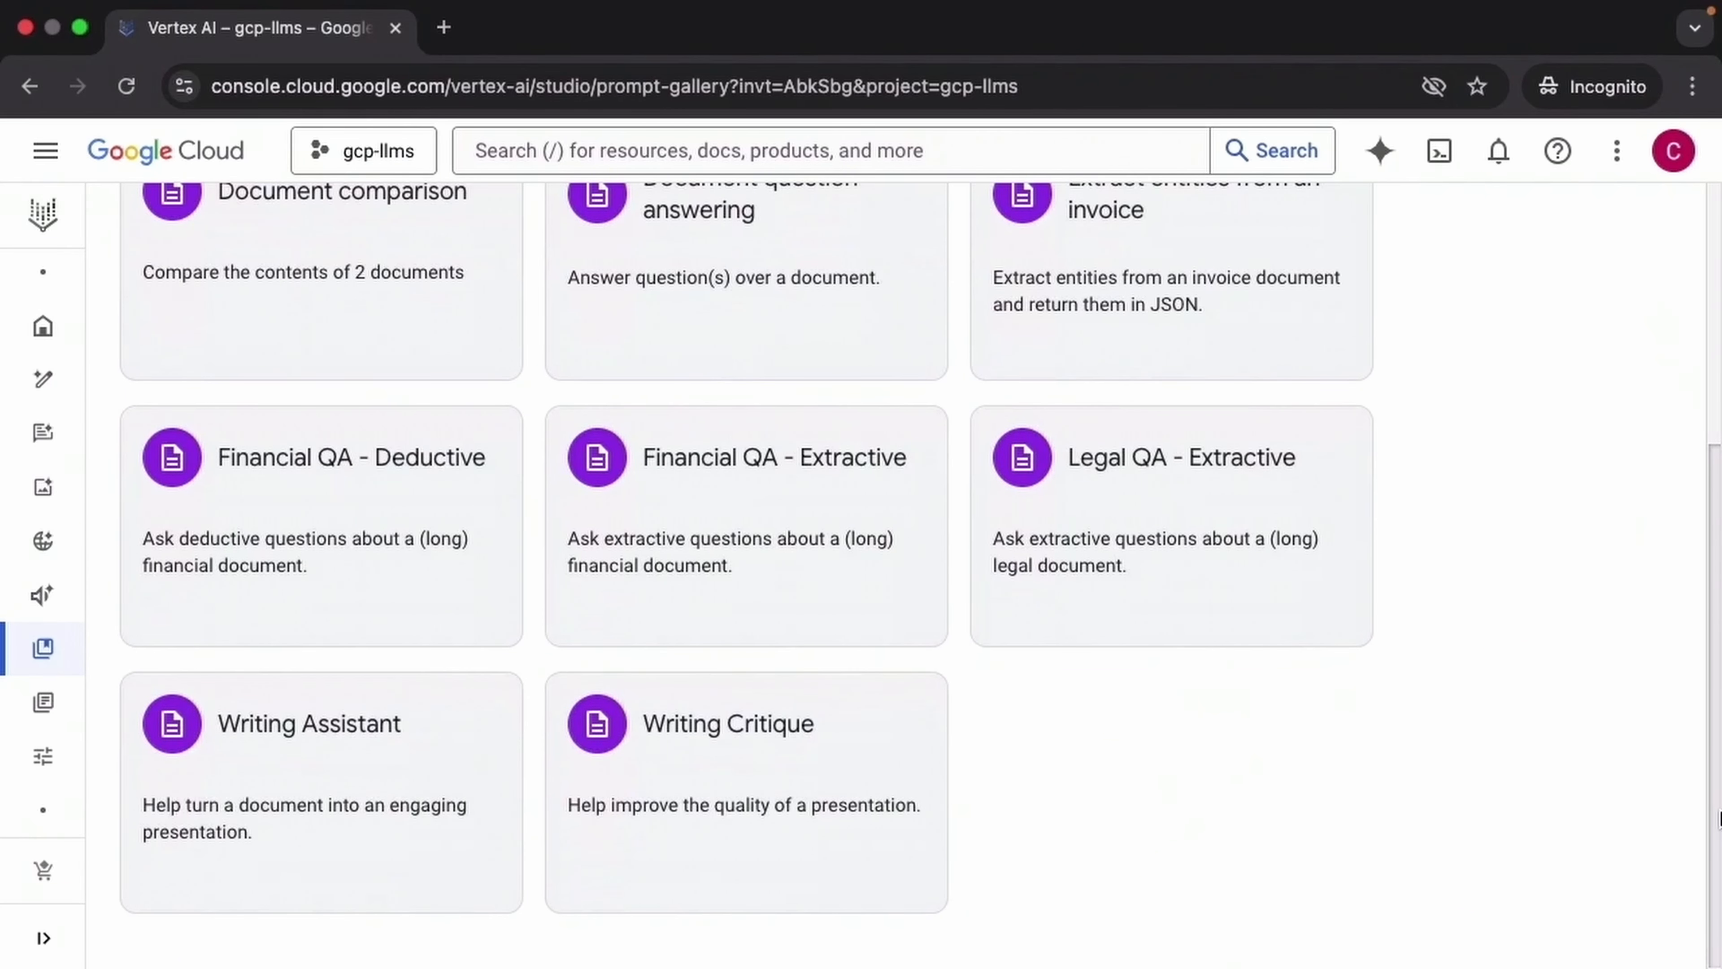
scroll(1572, 601, up, 5)
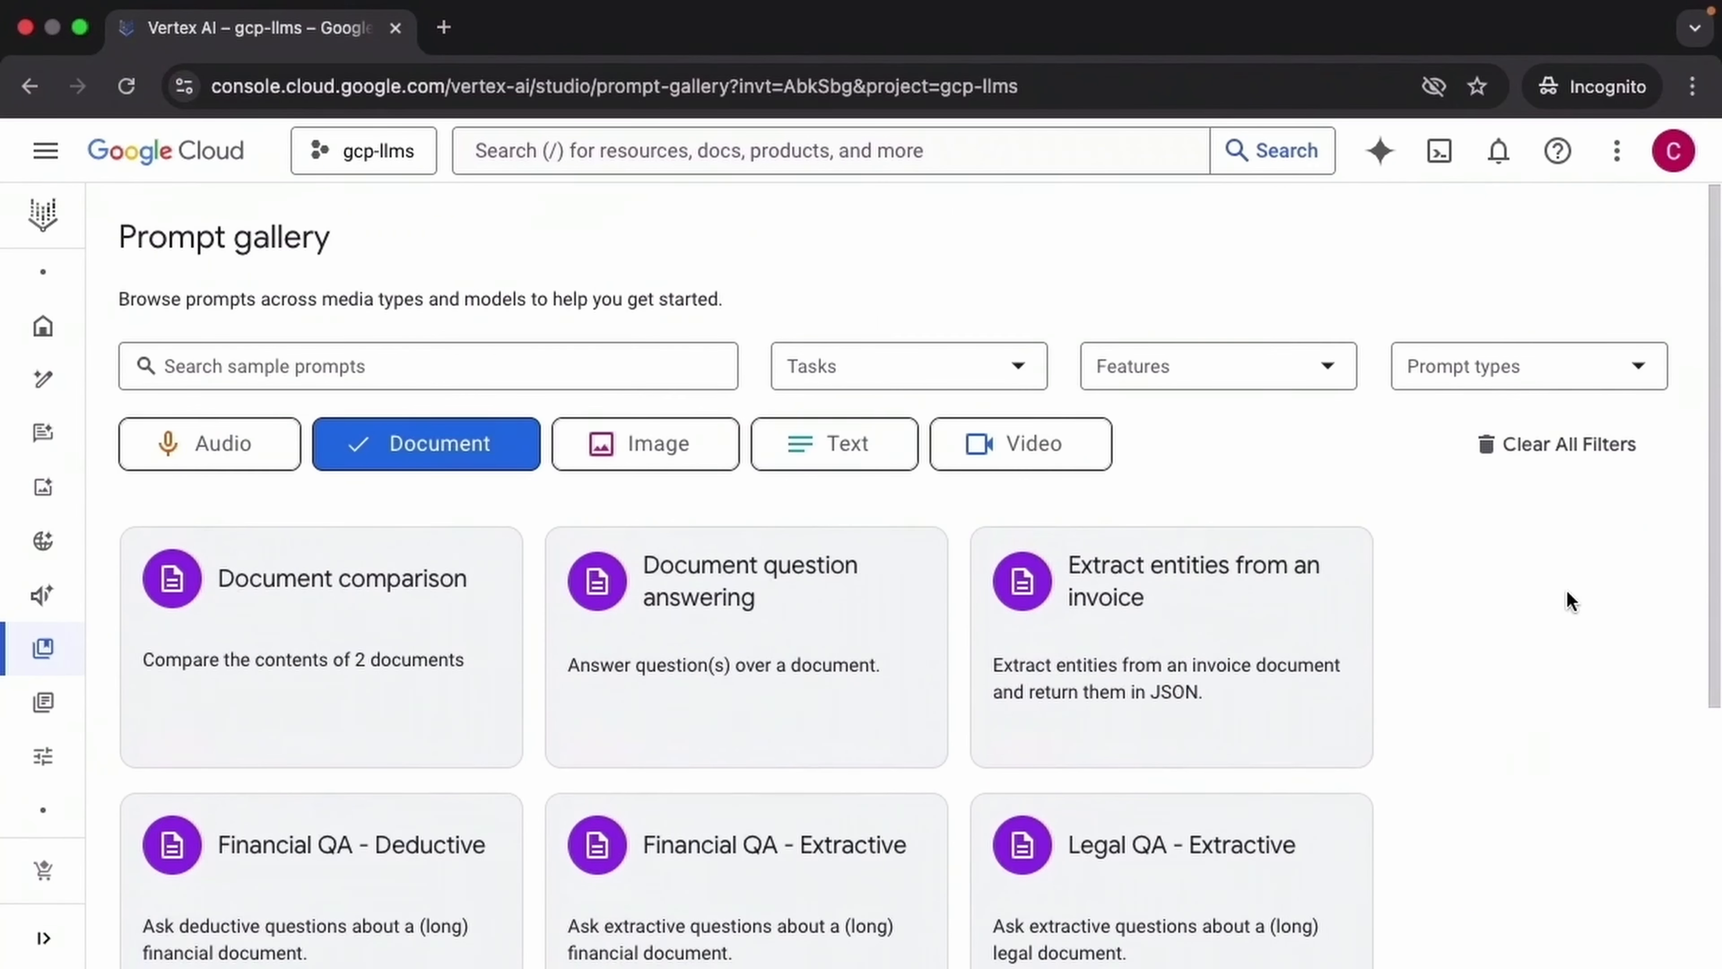
click(917, 635)
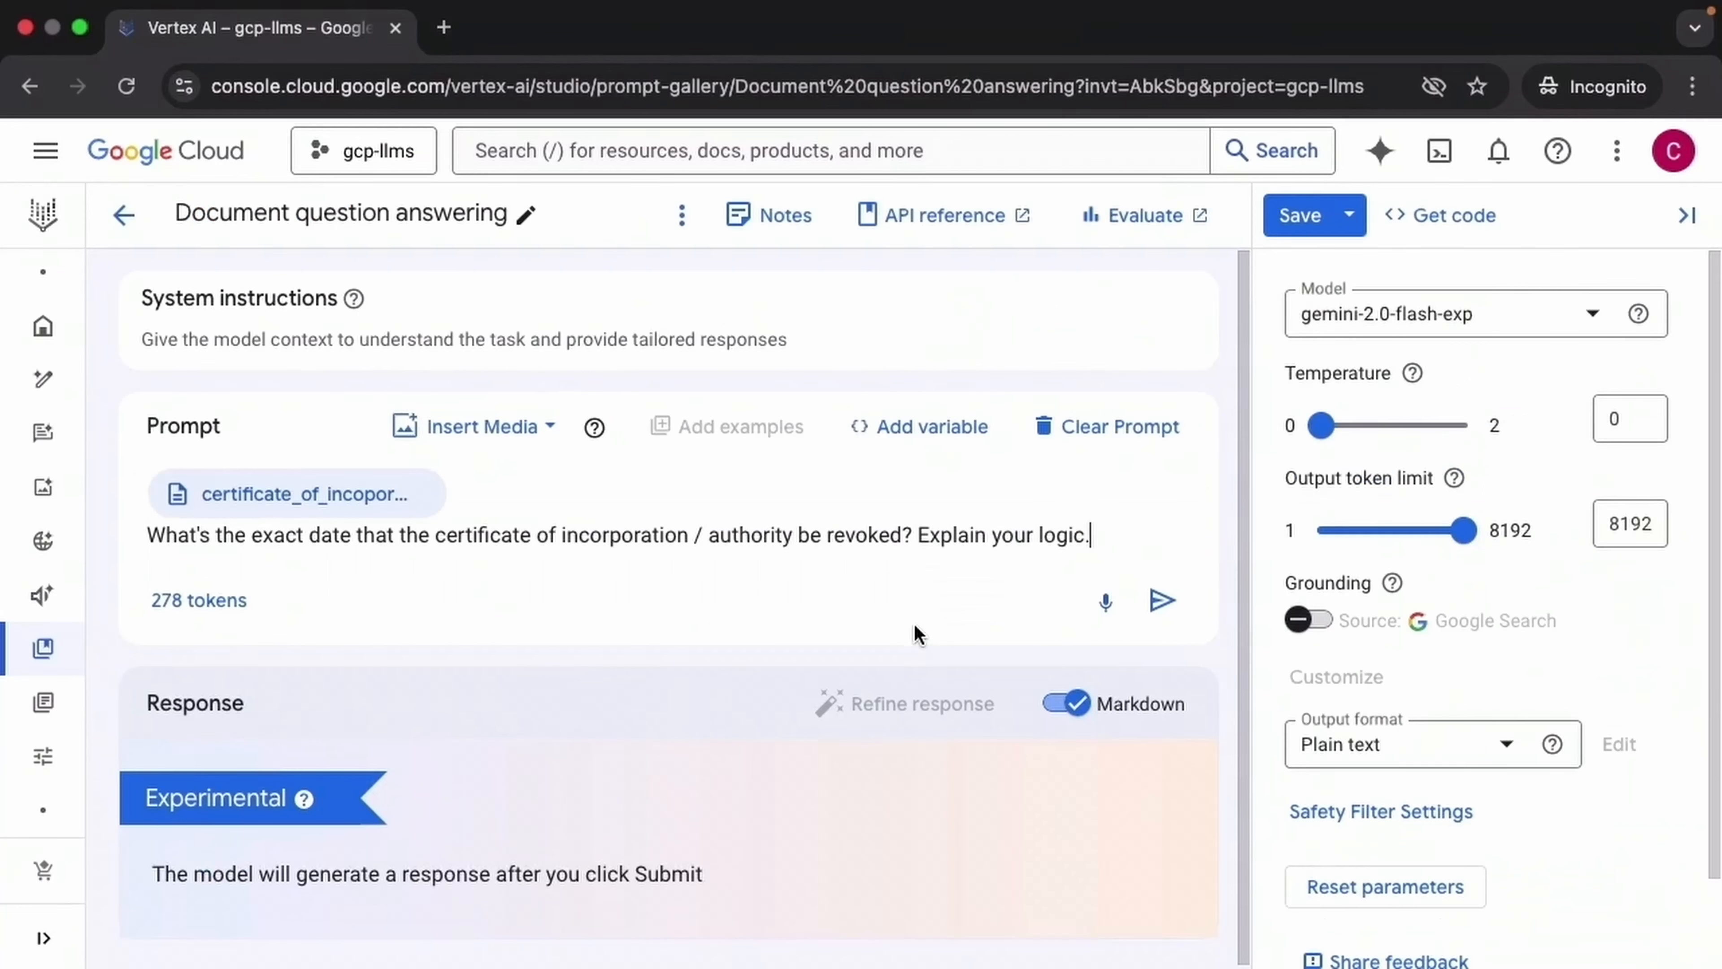
Open the certificate of incorporation PDF attached to the prompt, read it through, and close it.
click(342, 495)
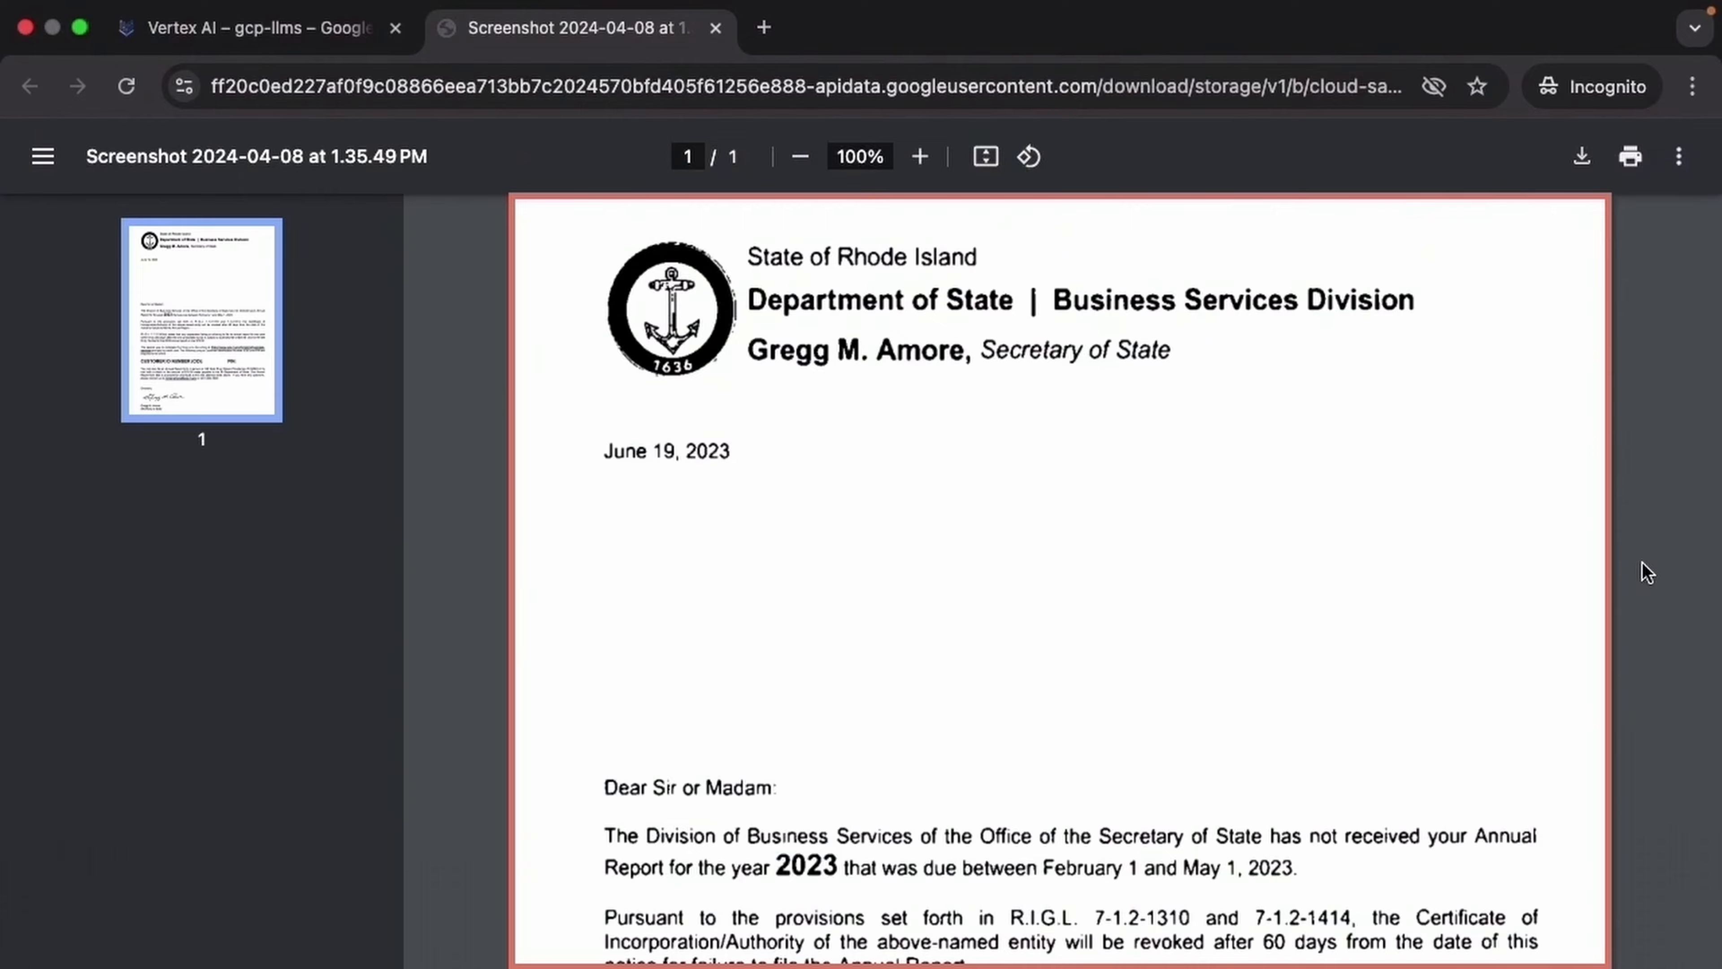
scroll(1648, 573, down, 3)
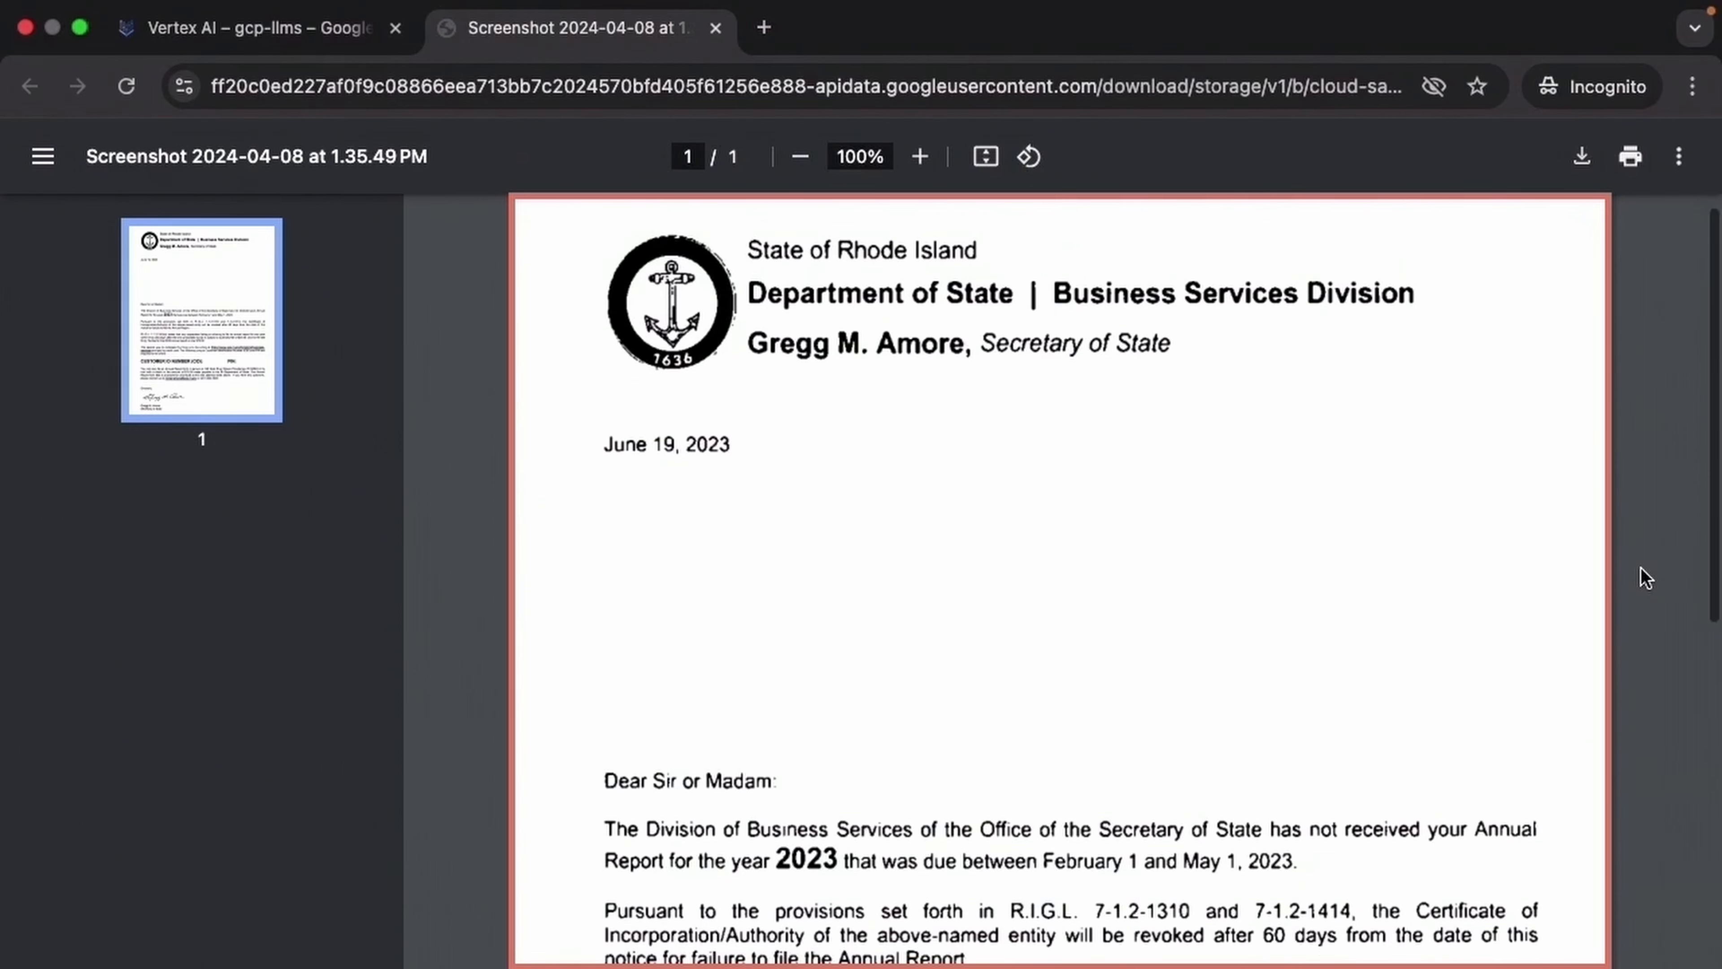
scroll(1646, 577, down, 10)
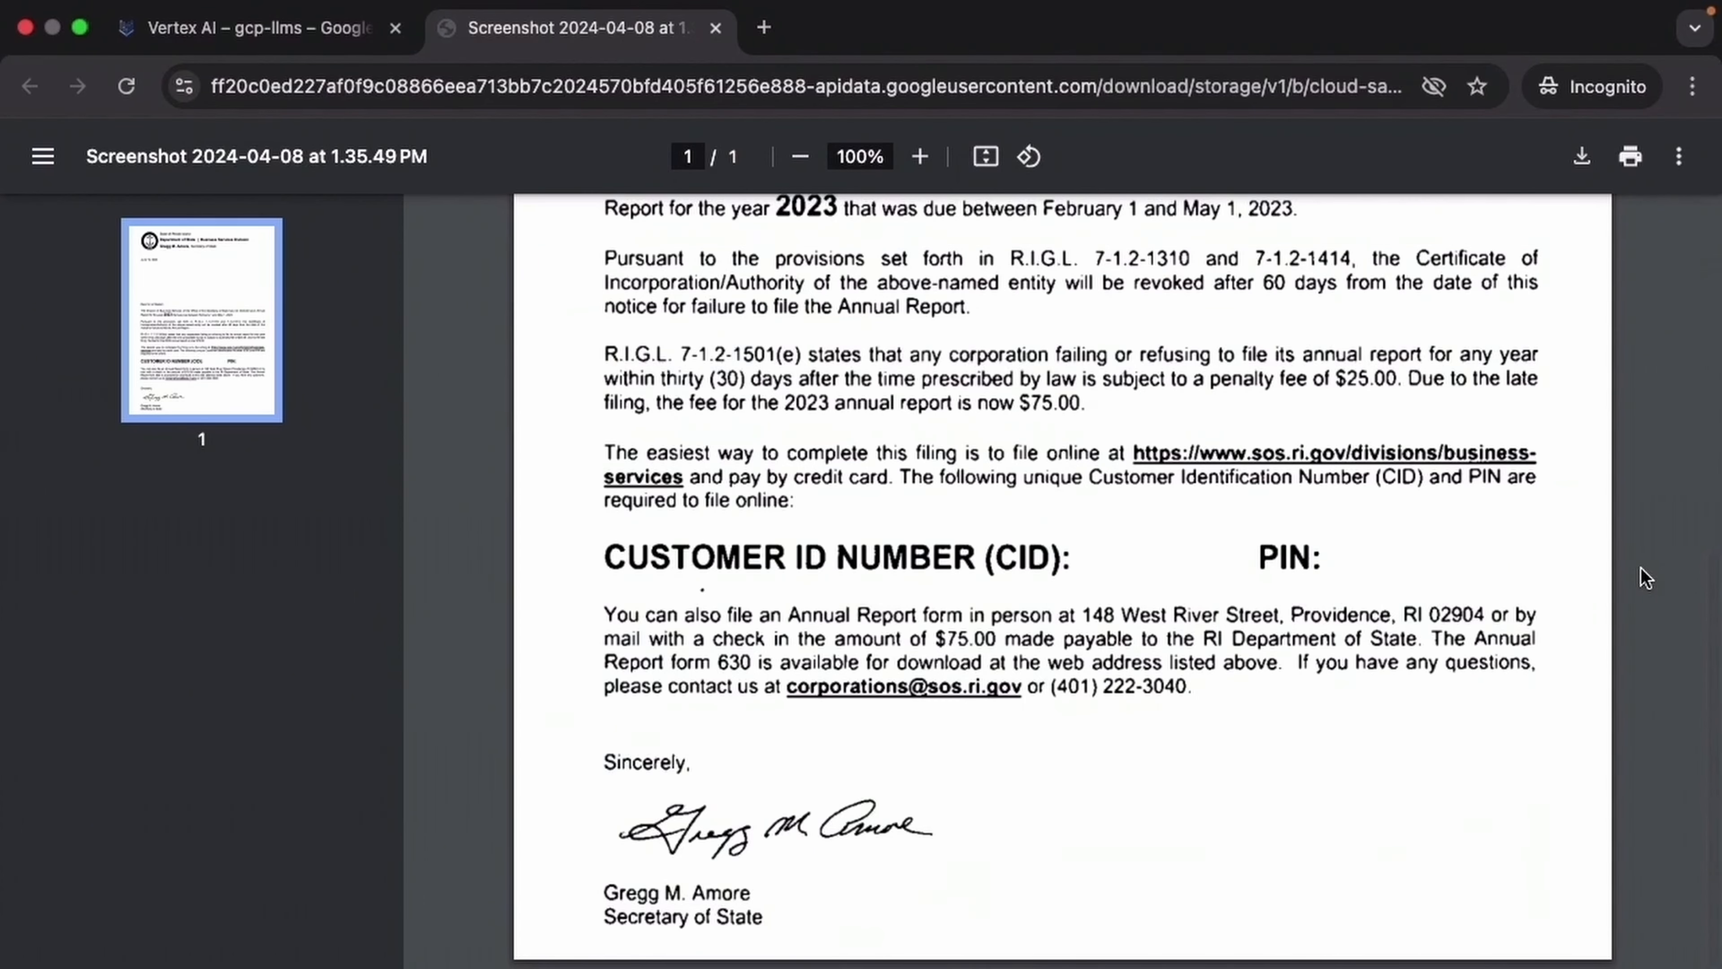
scroll(1646, 578, up, 3)
key(super+w)
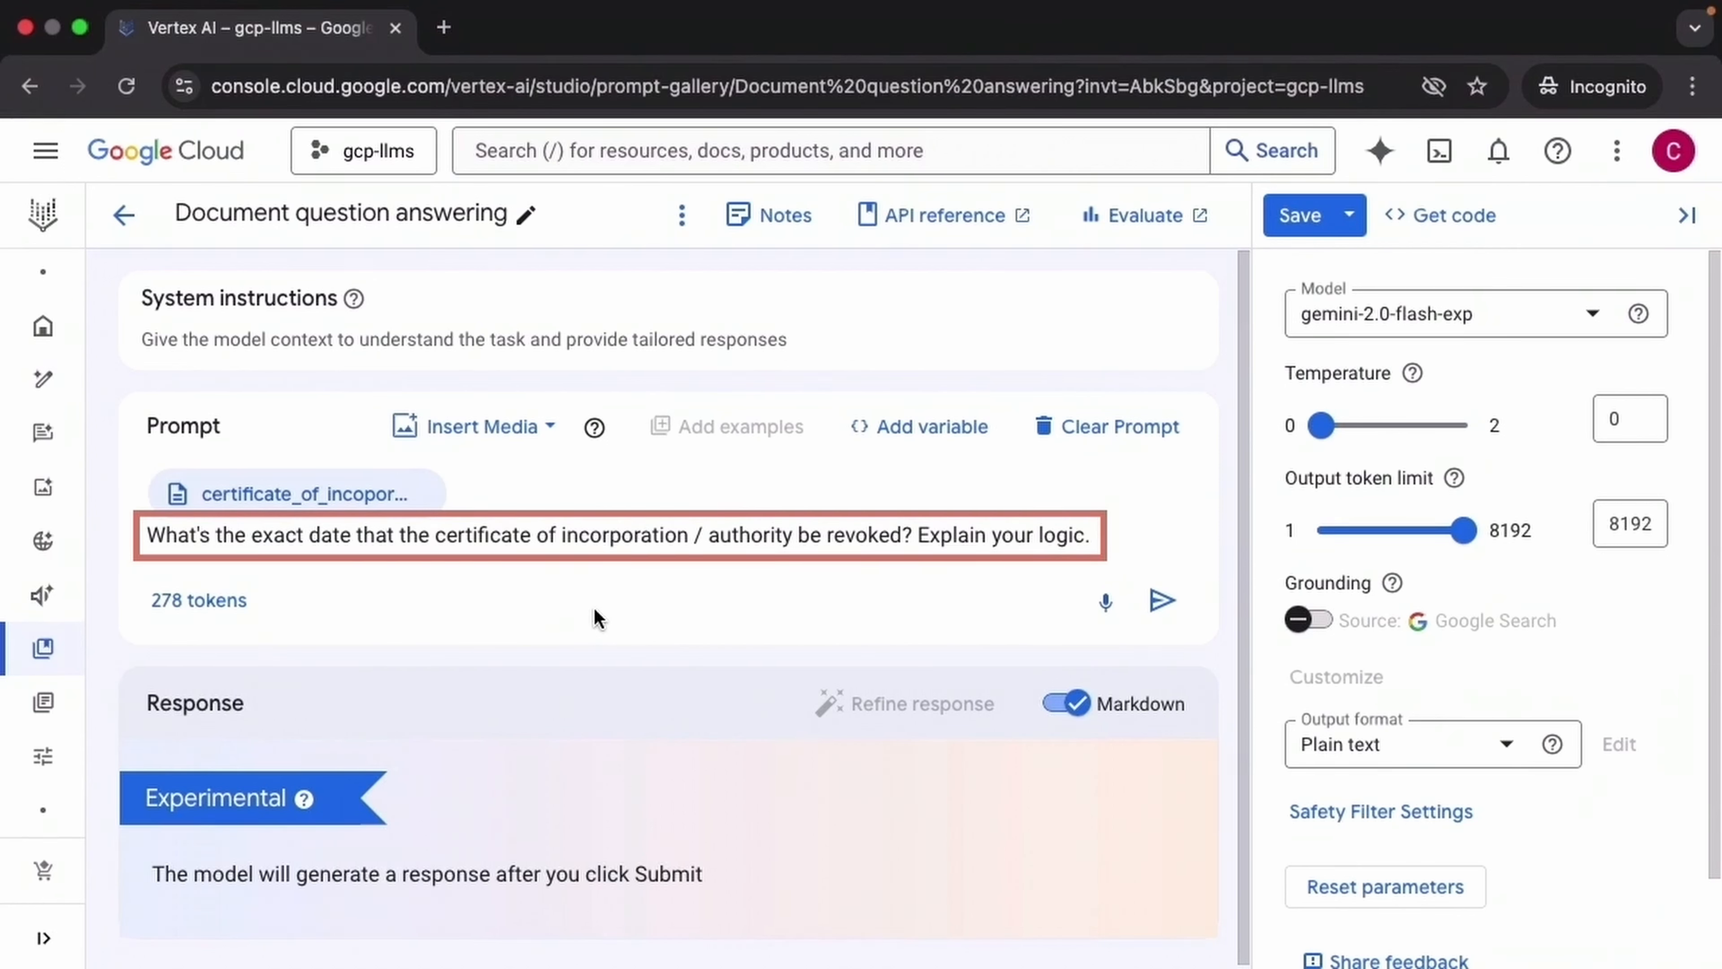
Submit the sample question about the certificate's exact revocation date and read through the generated reasoning.
click(1166, 614)
drag(1241, 571, 1275, 753)
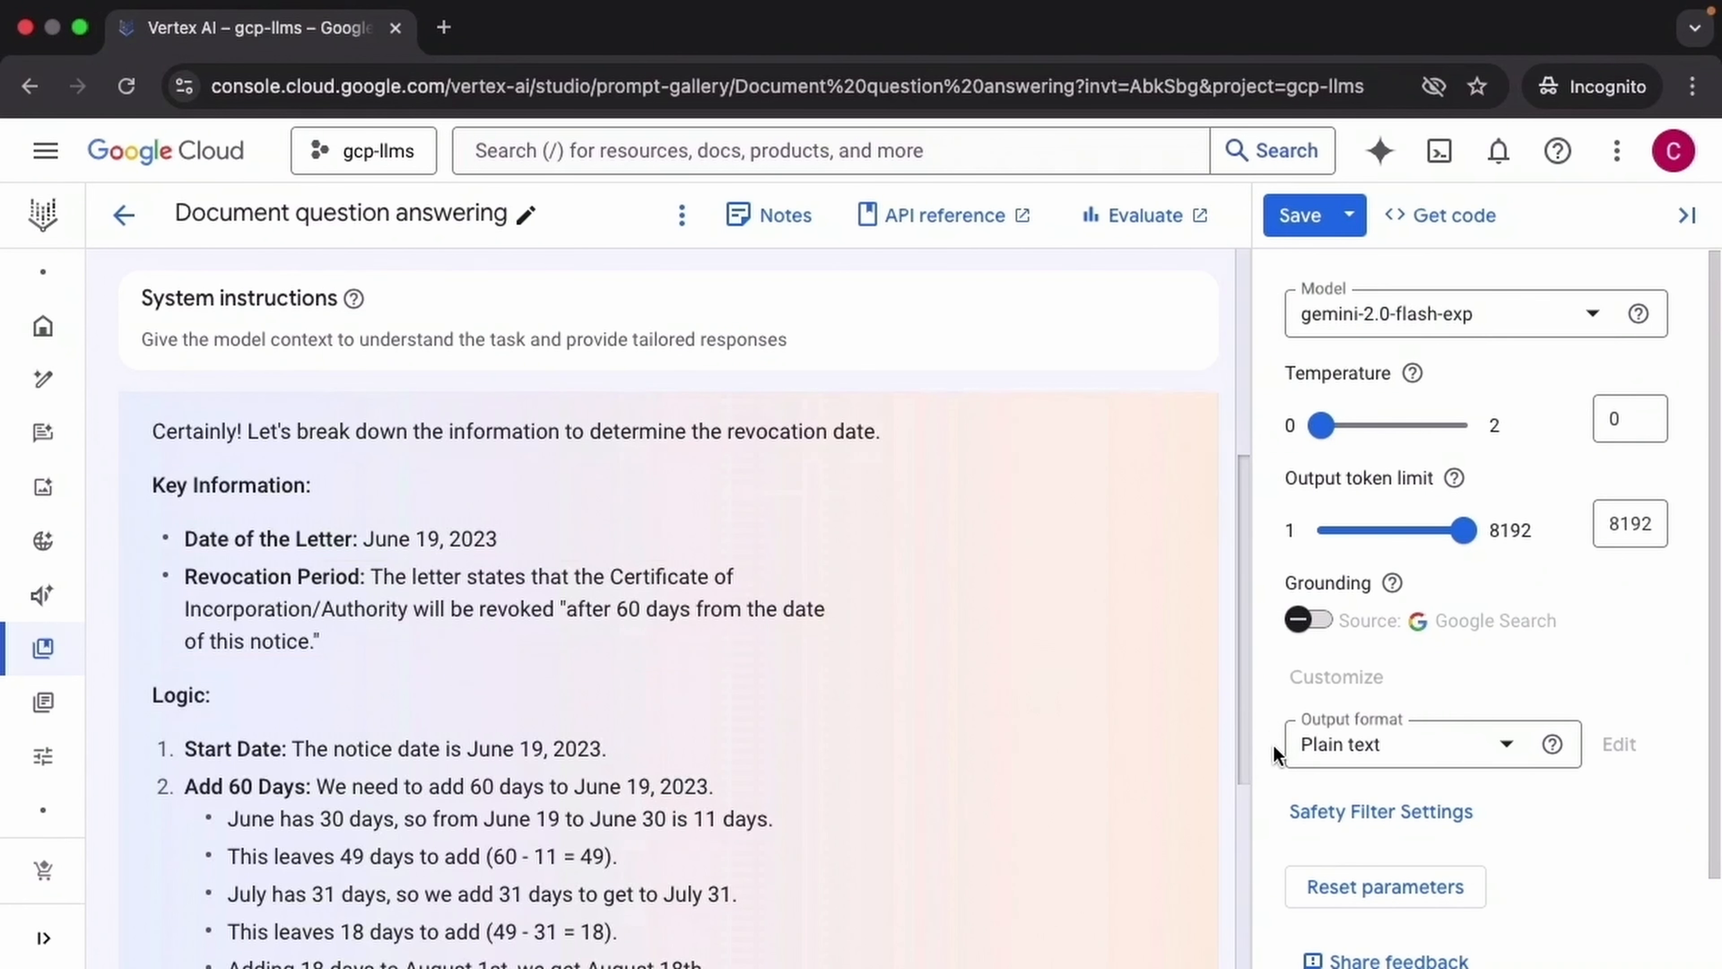
drag(1244, 685, 1252, 819)
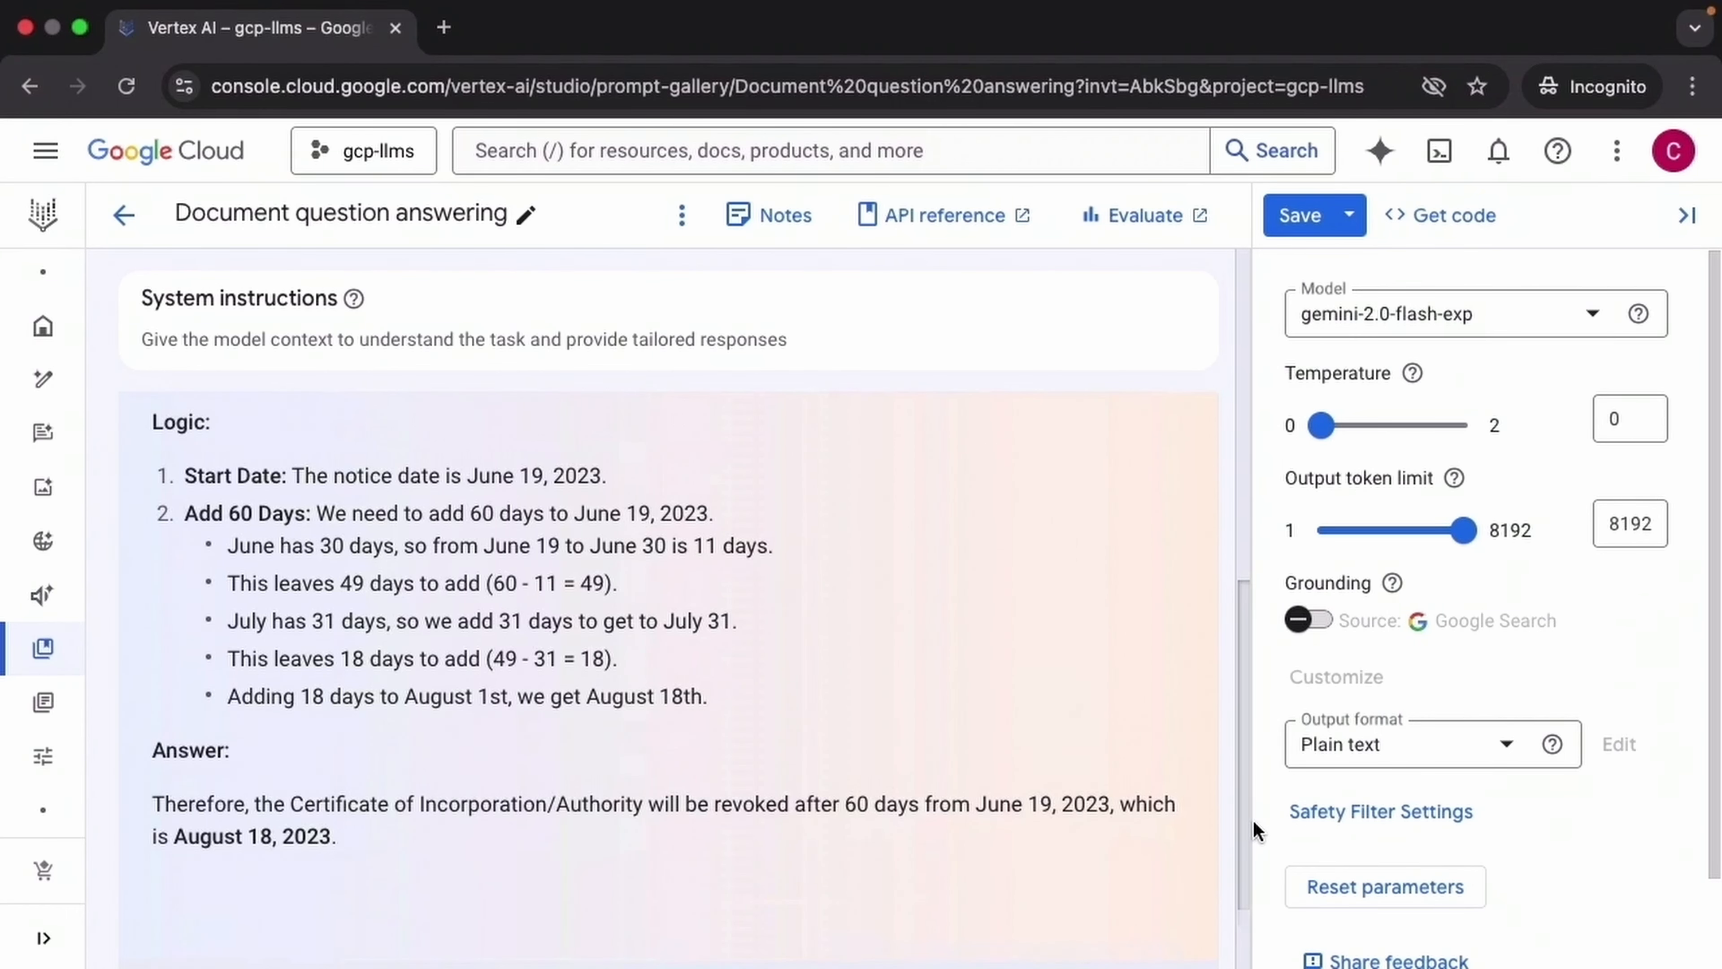
mouse_move(1252, 818)
mouse_down()
mouse_move(1255, 904)
mouse_move(1245, 510)
mouse_up()
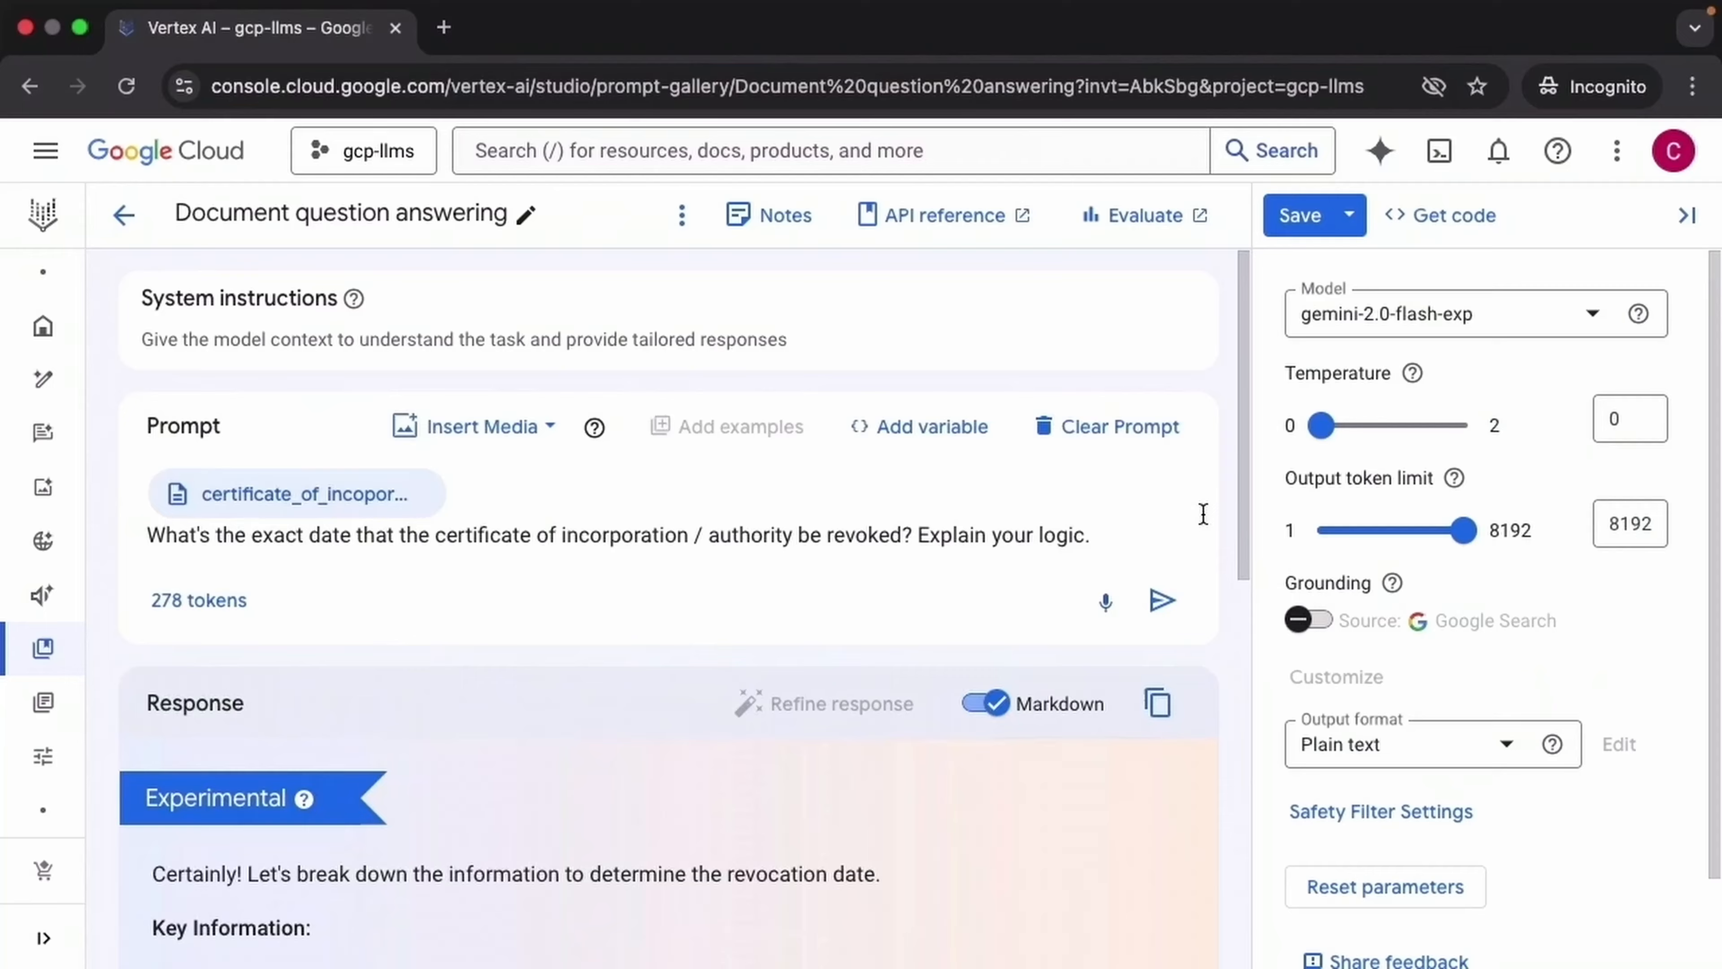
Clear the sample prompt and read through ElectroGizmo_X3000_Manual.pdf from the demo-01-VertexAIStudio folder.
click(1136, 434)
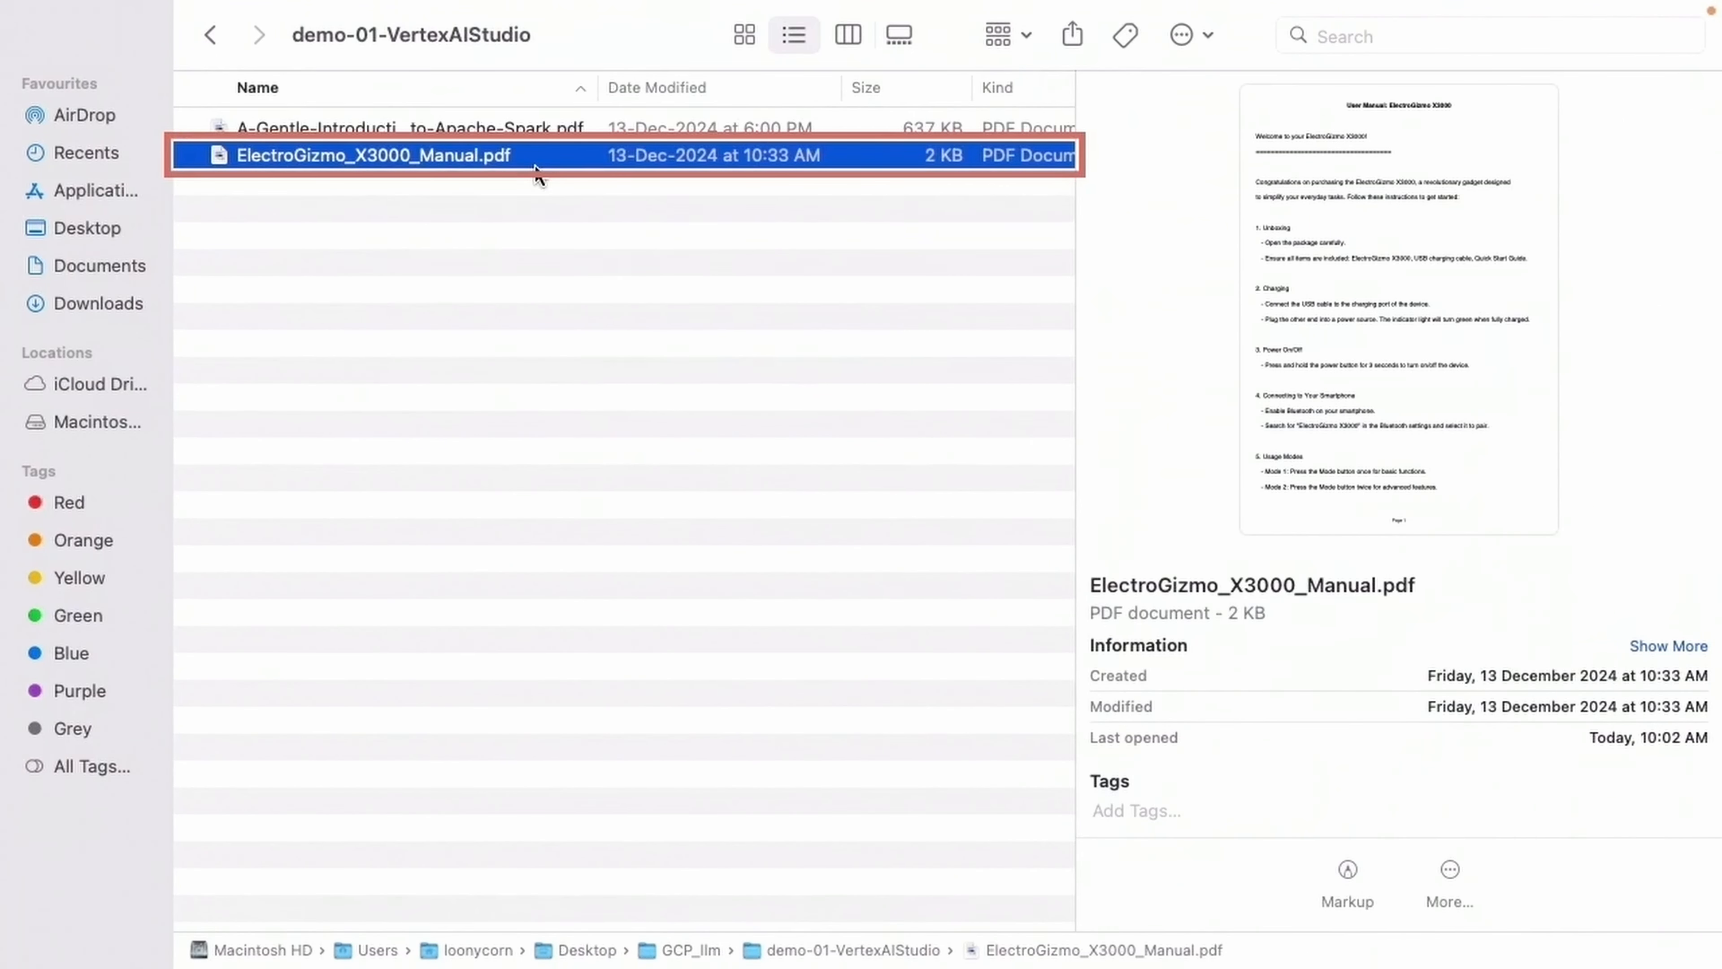
double_click(537, 162)
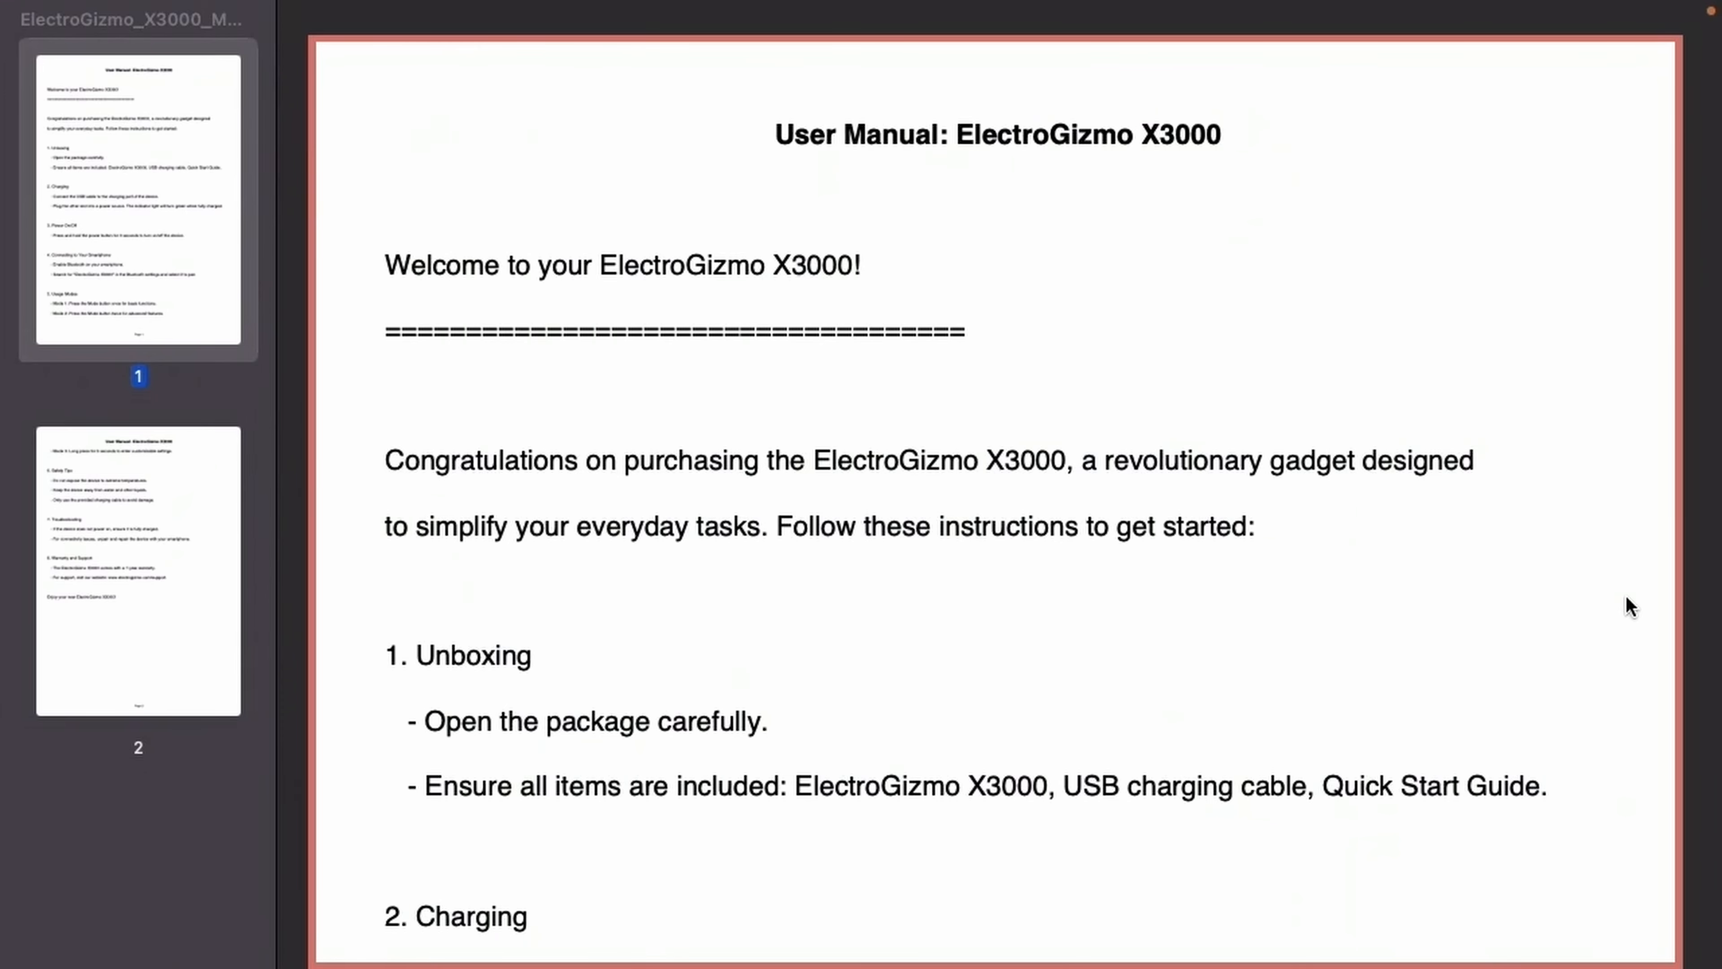
scroll(1631, 606, down, 15)
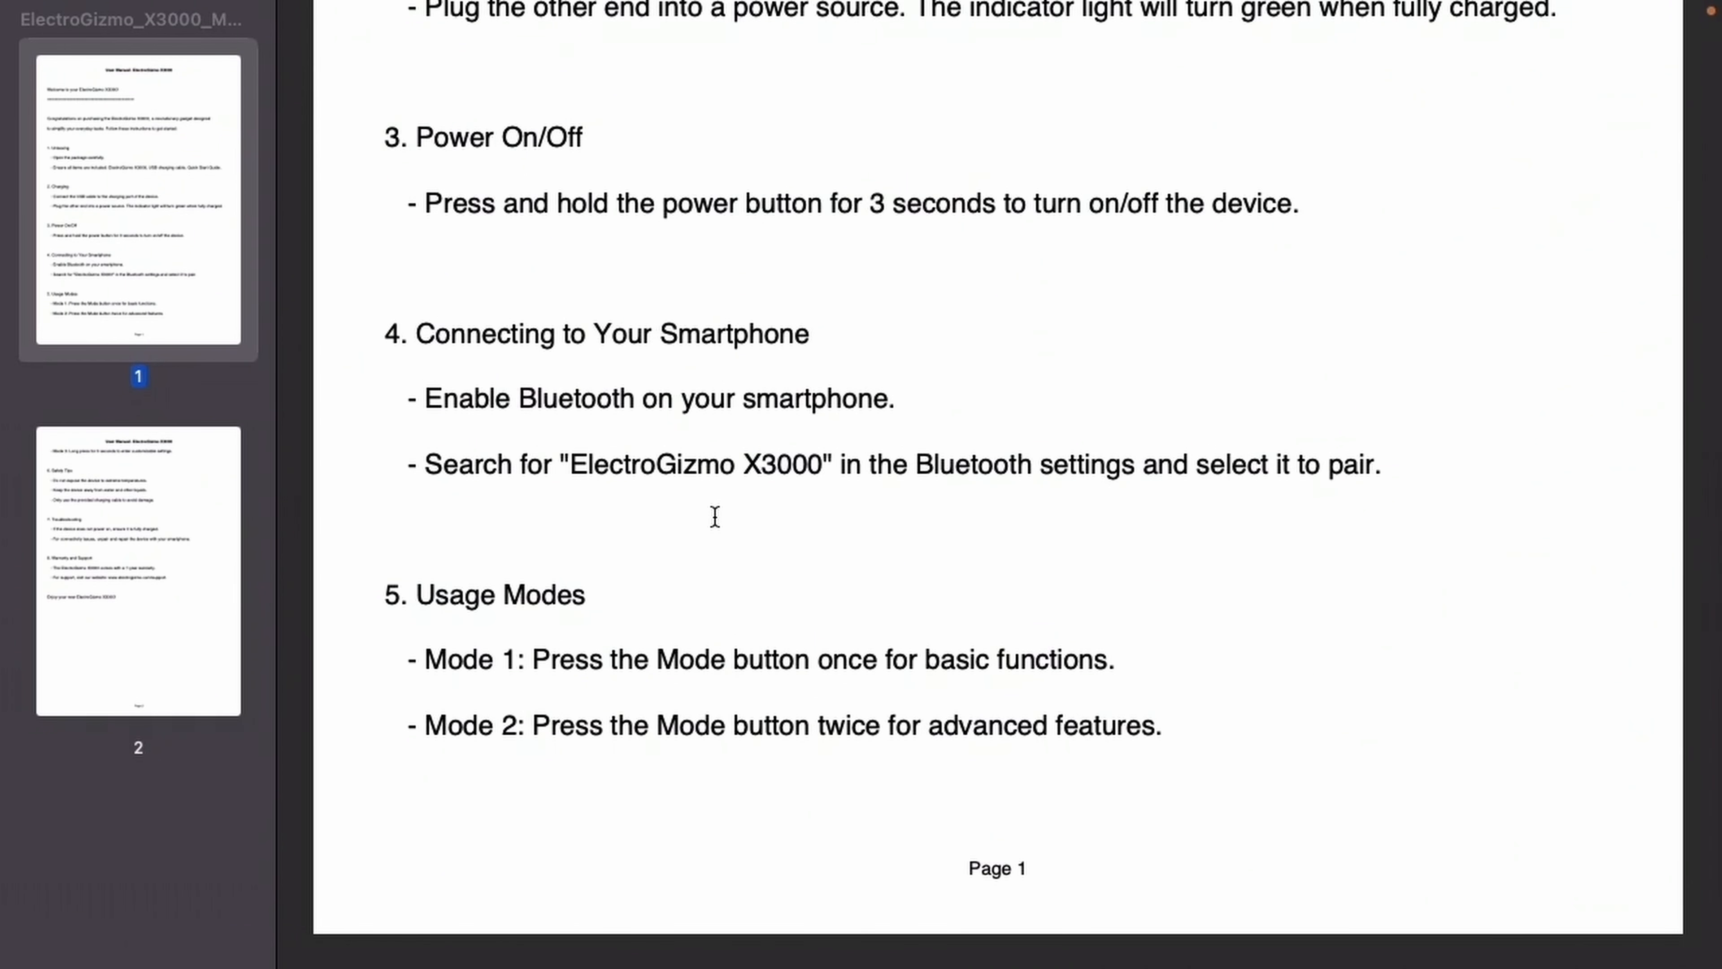
scroll(1018, 553, up, 10)
scroll(1526, 576, down, 10)
key(super+Tab)
Return to the empty Document question answering prompt and upload ElectroGizmo_X3000_Manual.pdf to it as media.
click(536, 427)
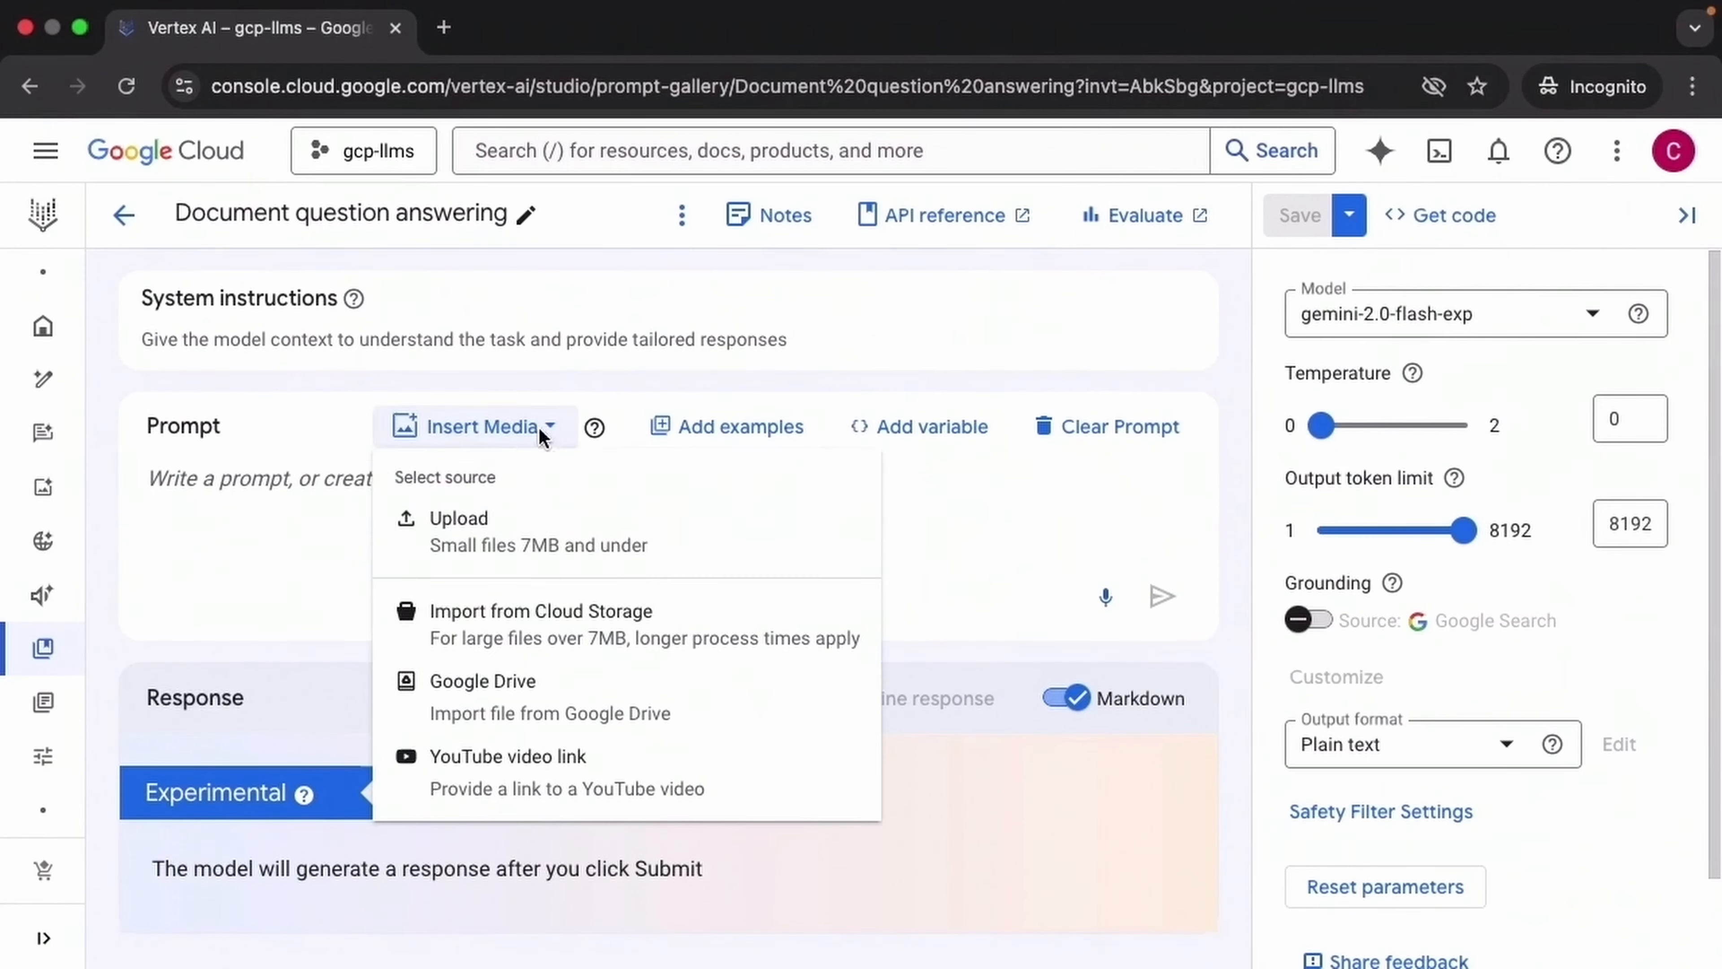
click(538, 519)
click(661, 378)
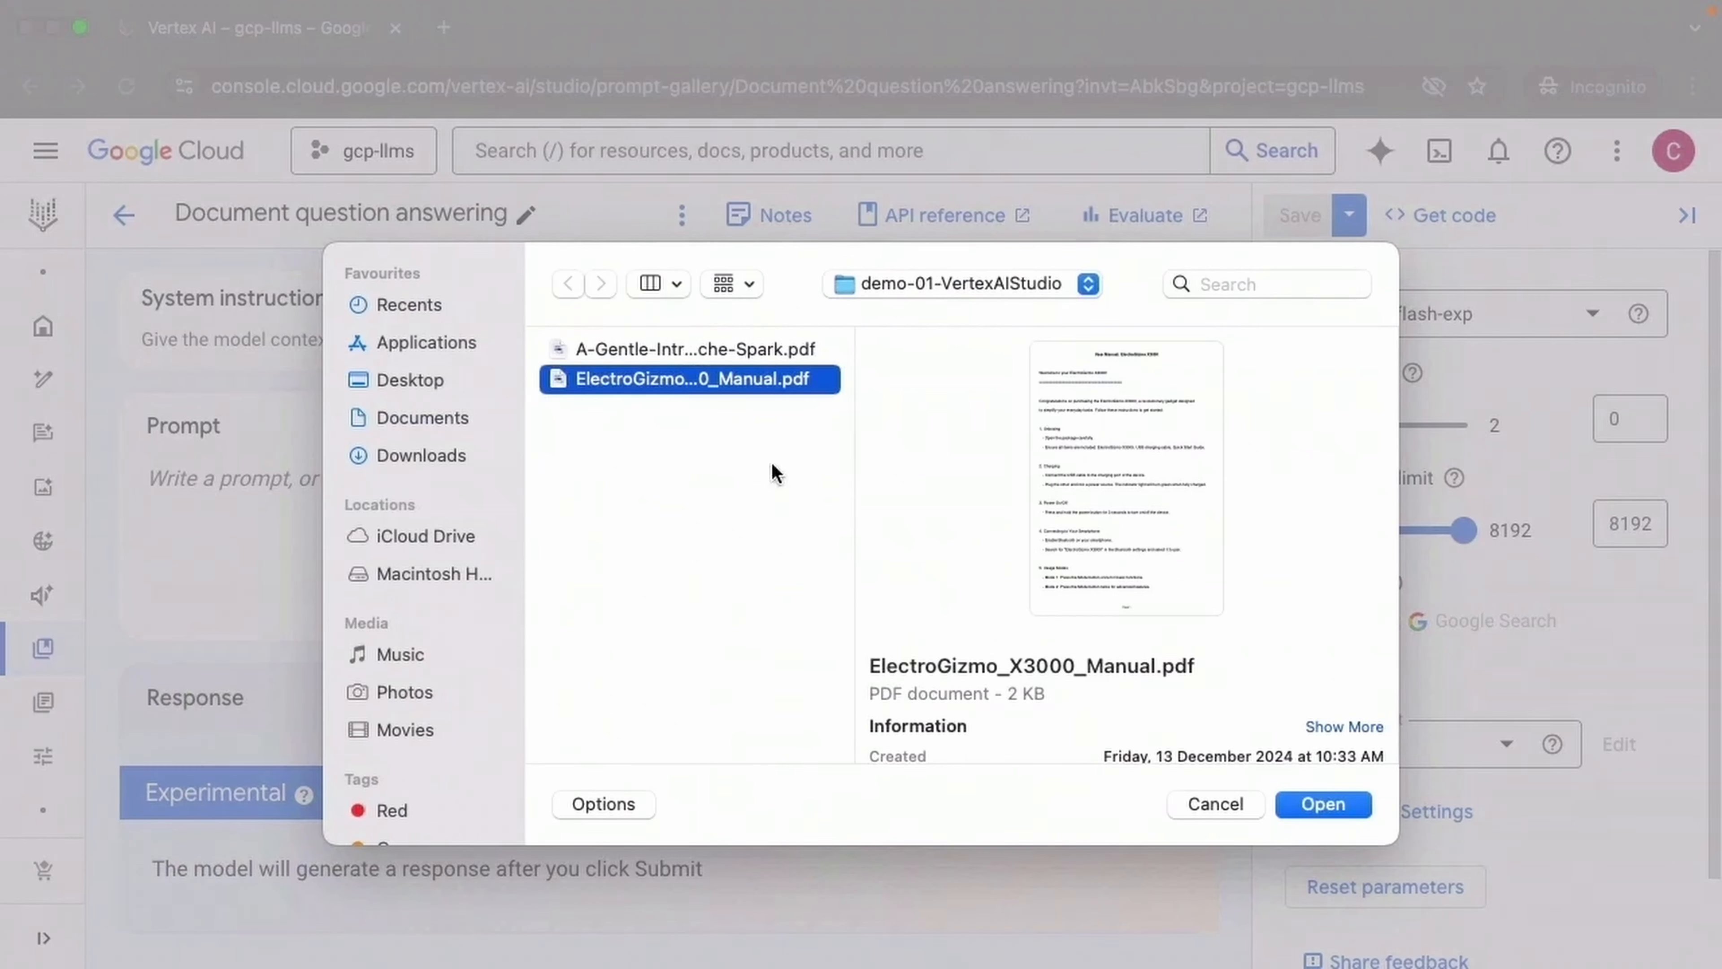
click(1323, 804)
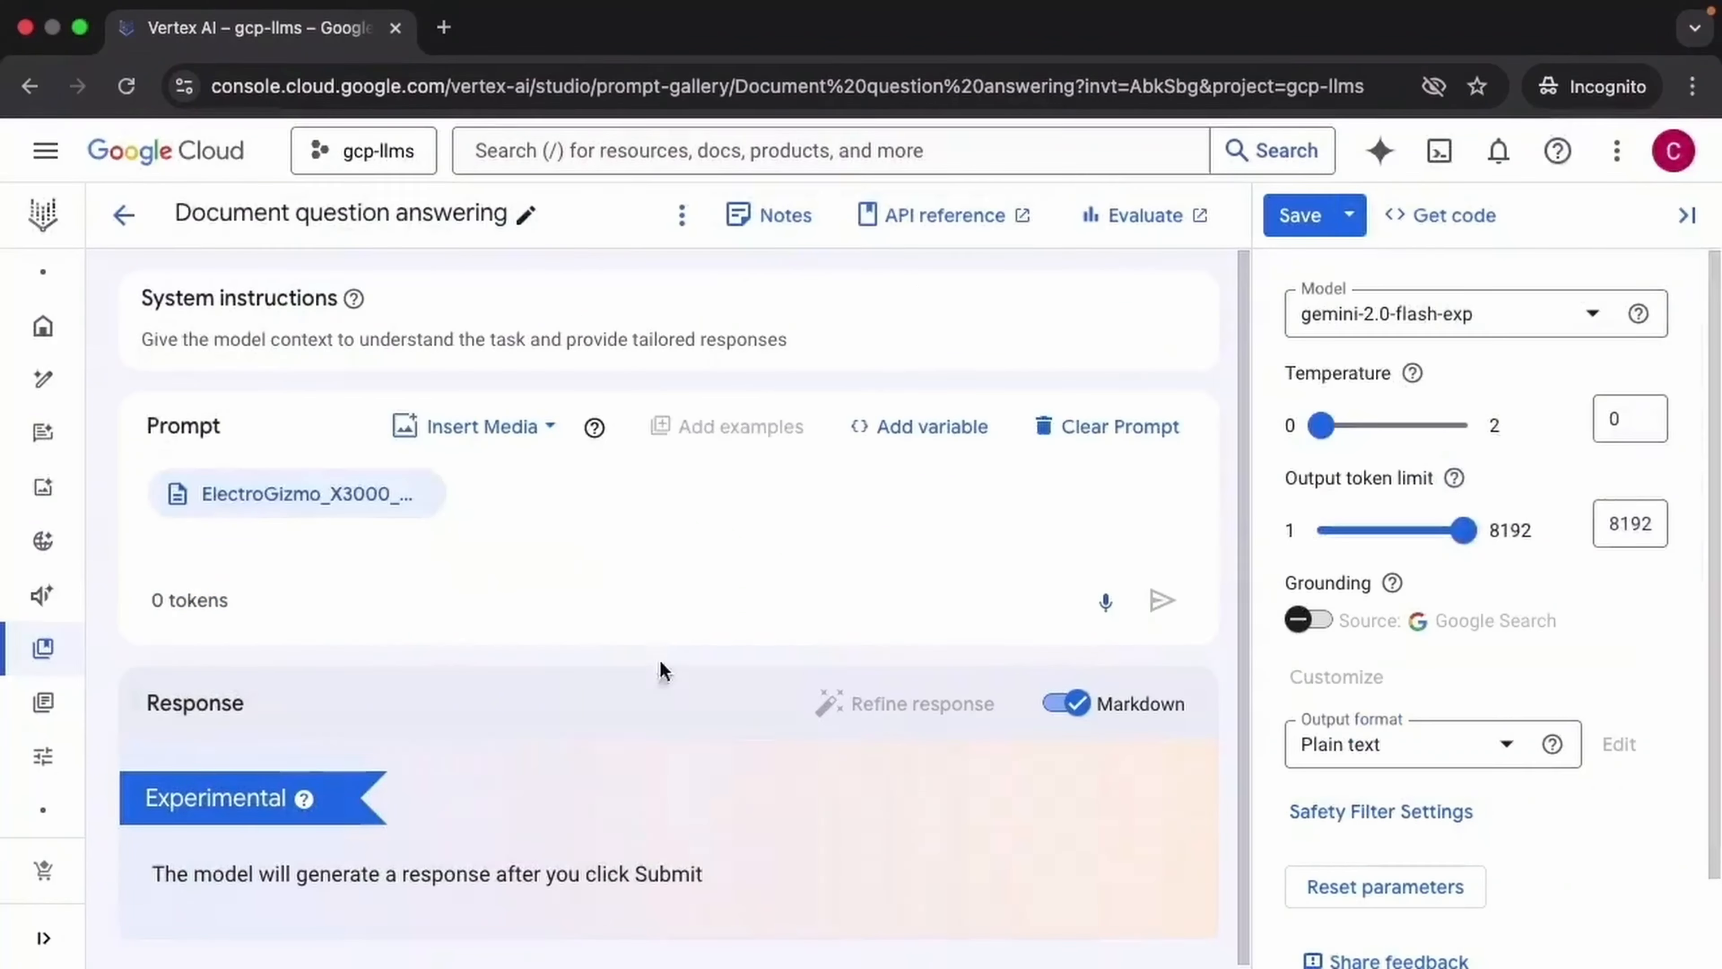
Ask "How do I know that it is fully charged?" about the uploaded manual and read the response.
text(How do I know that it is fully charged?)
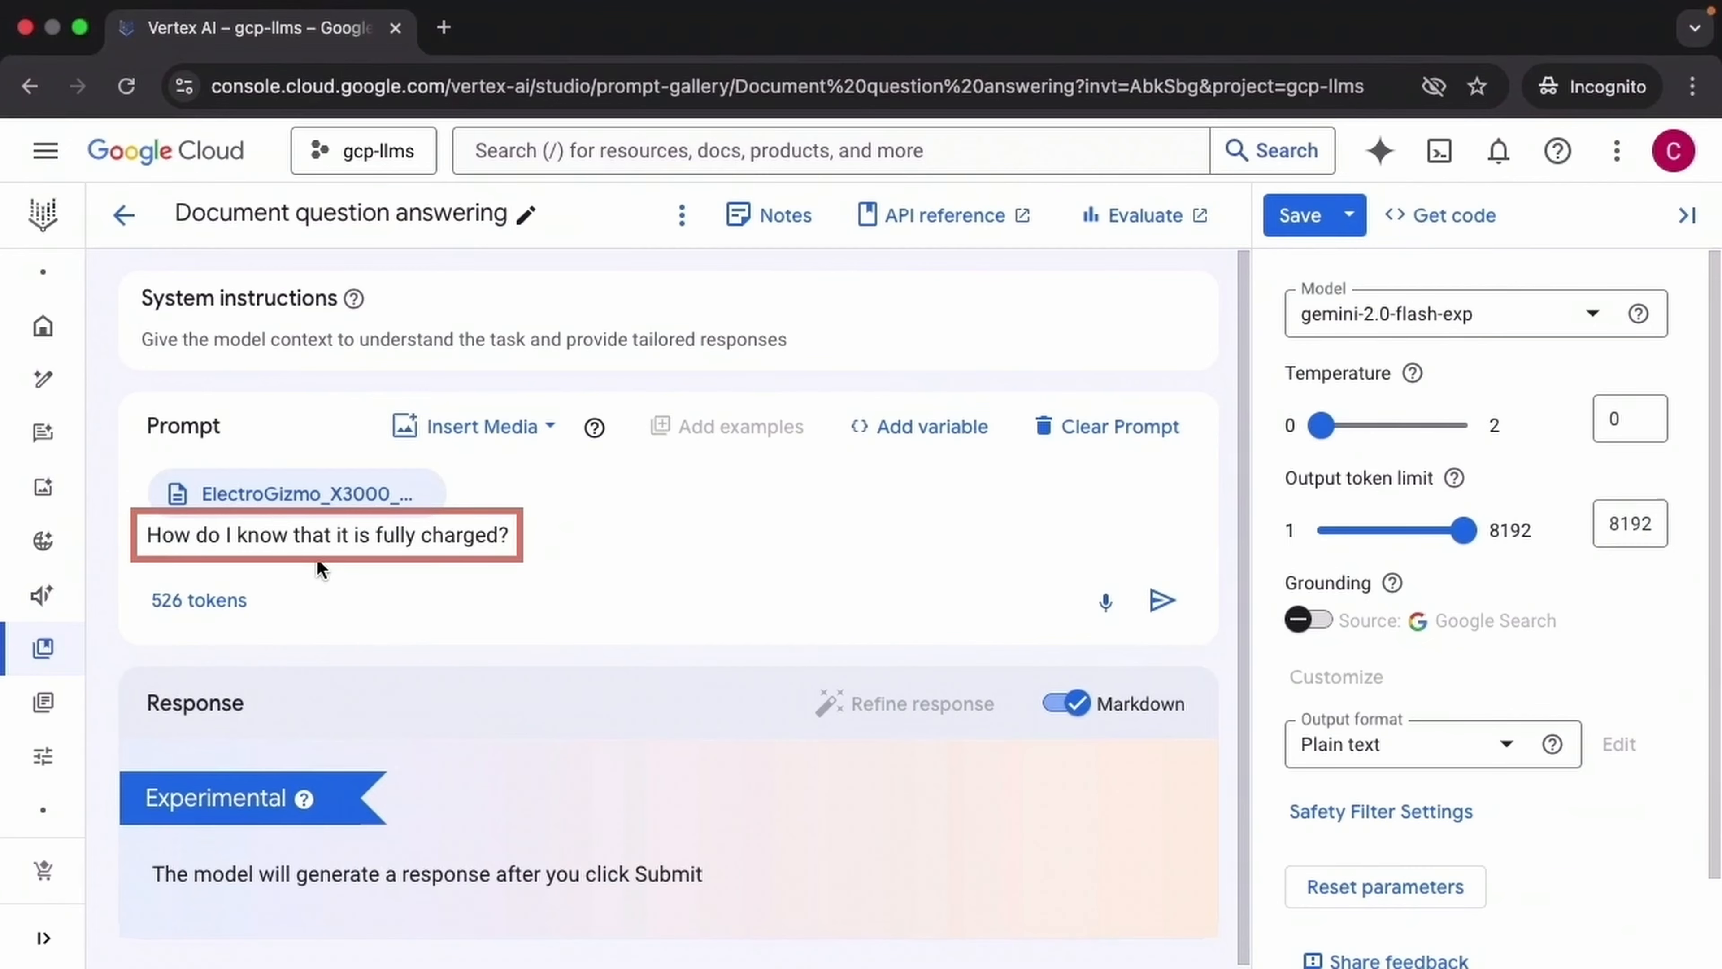
click(1160, 605)
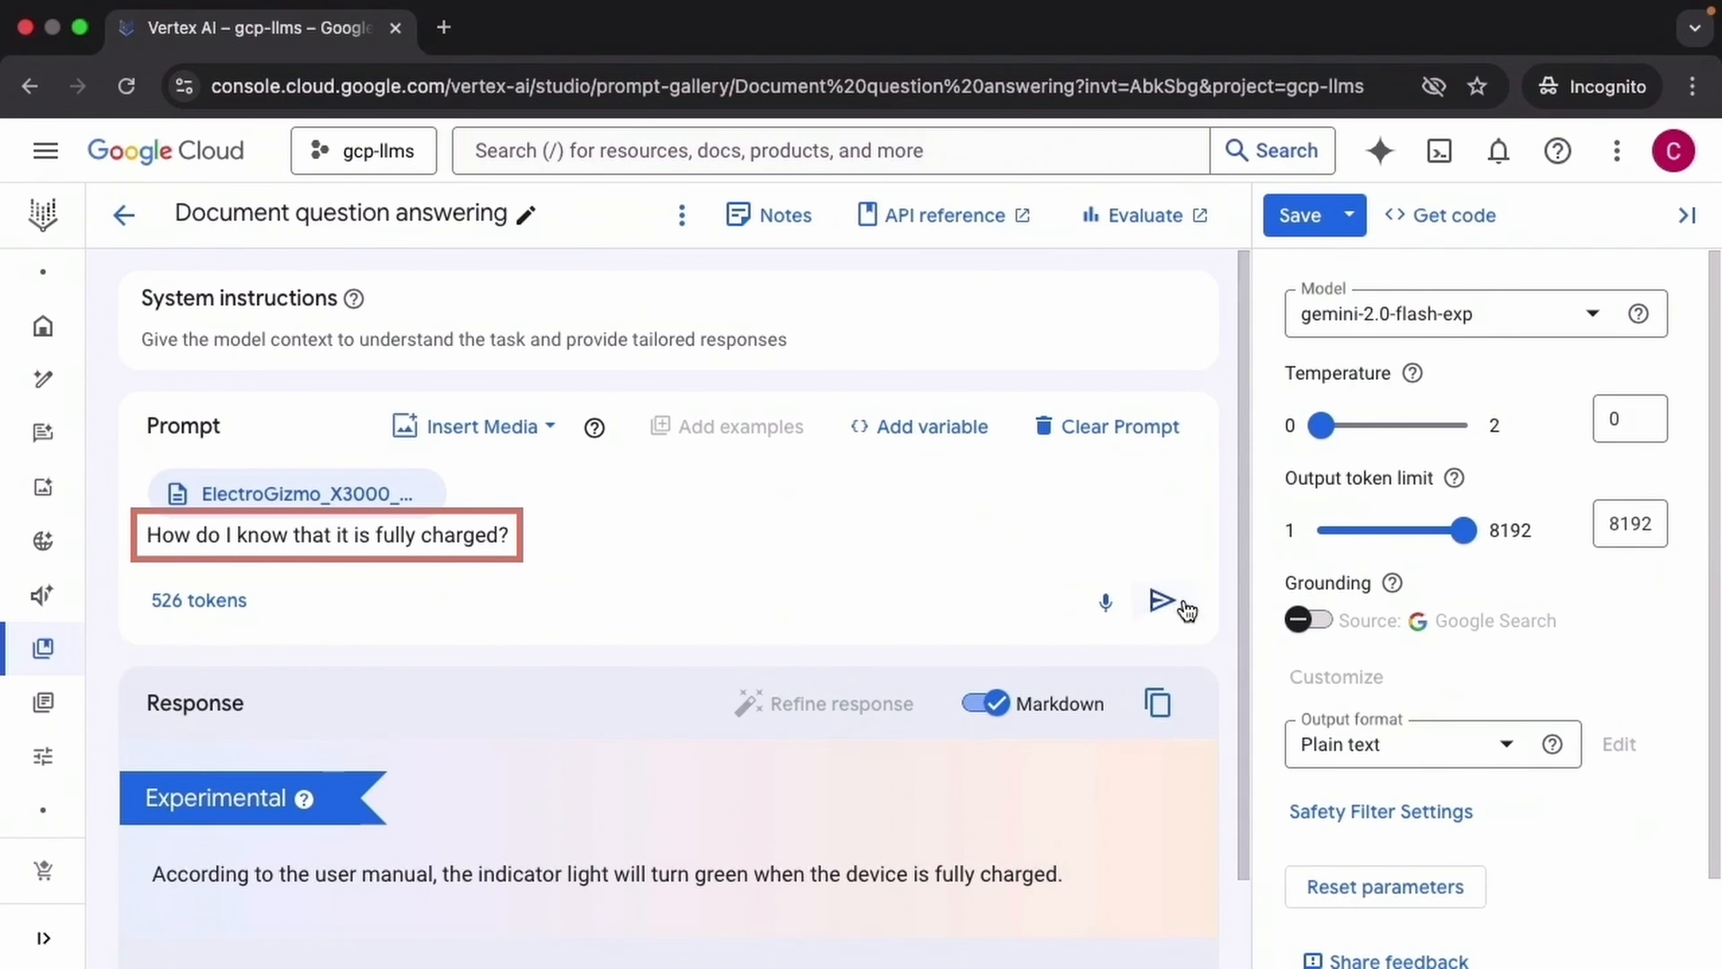
scroll(1256, 705, down, 2)
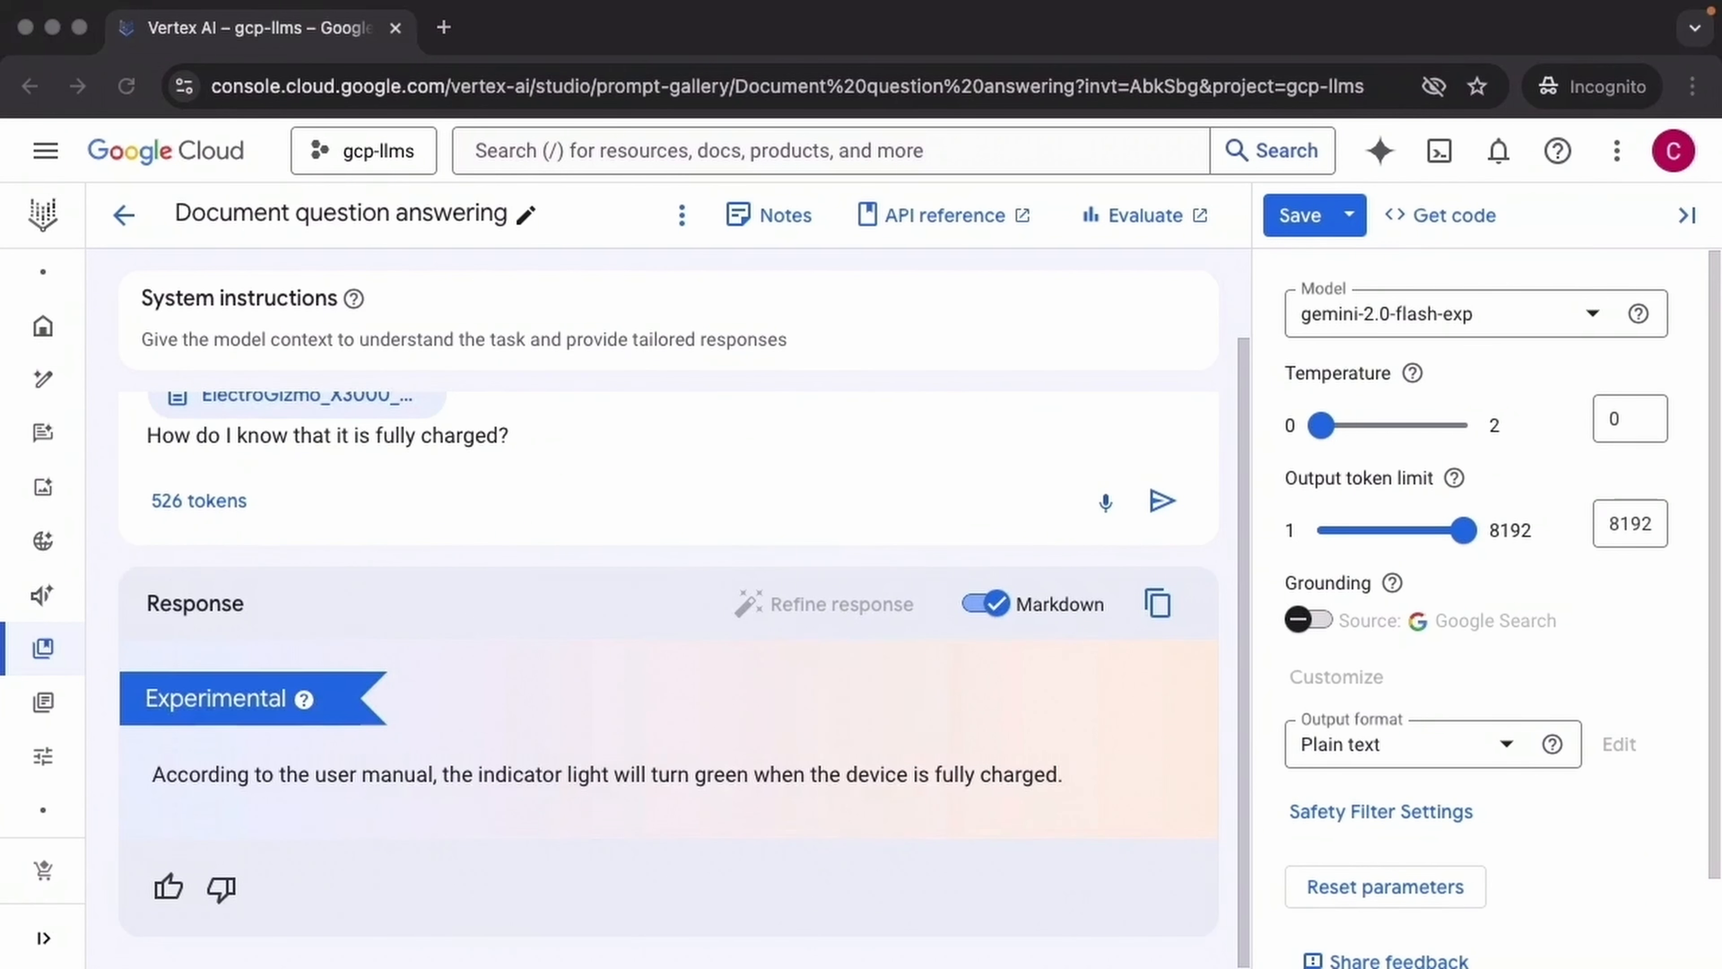
scroll(550, 473, up, 2)
Replace the question with "How do I customize settings in this gizmo?", submit it, and read the response.
drag(522, 535, 137, 539)
text(How do I customize settings in this gizmo?)
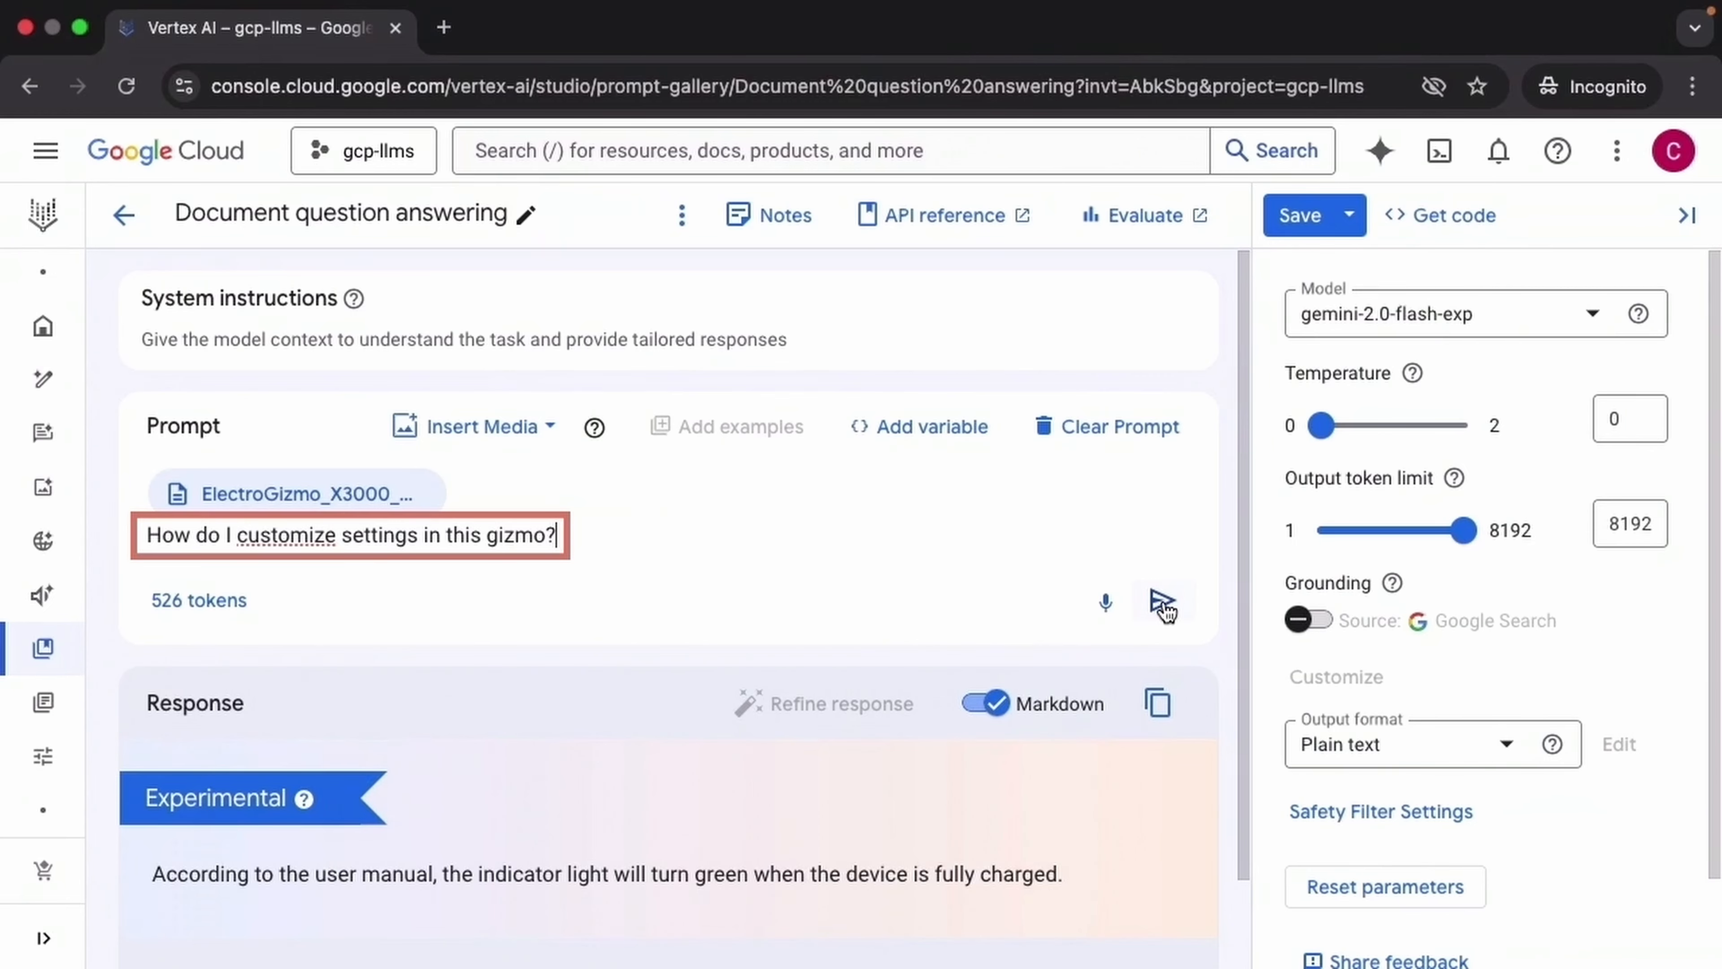
click(1162, 602)
scroll(1248, 579, down, 3)
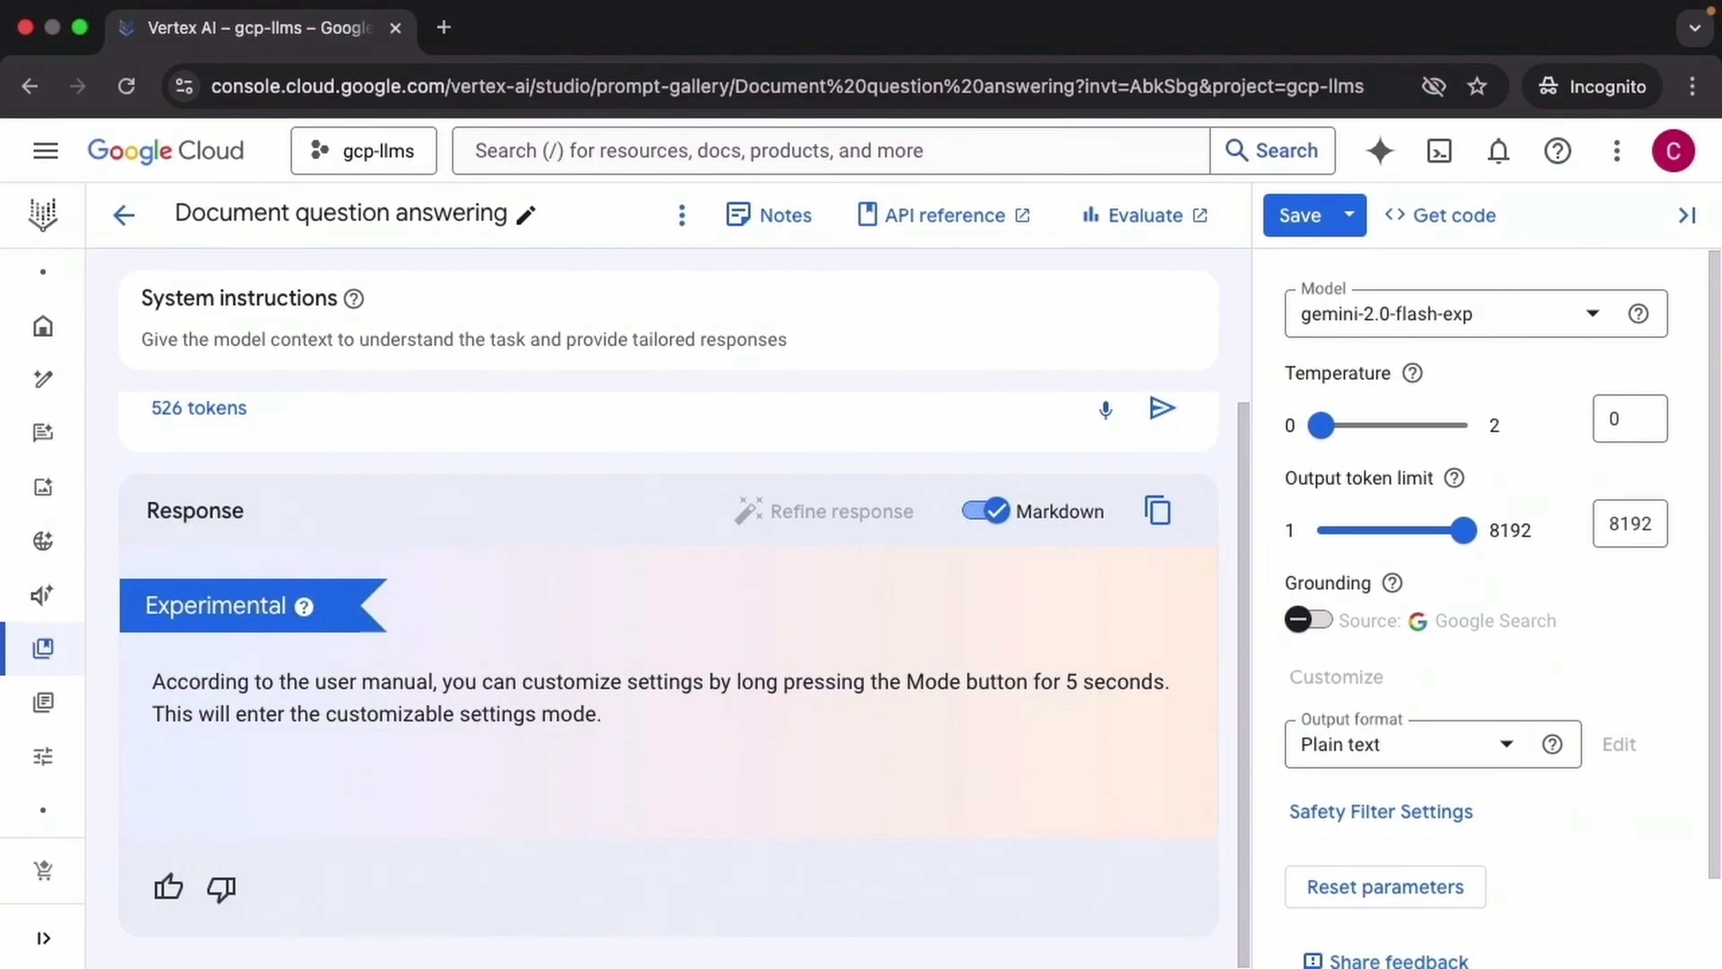
Return to the Prompt gallery without saving the current prompt and open the Writing Assistant document sample.
mouse_move(222, 659)
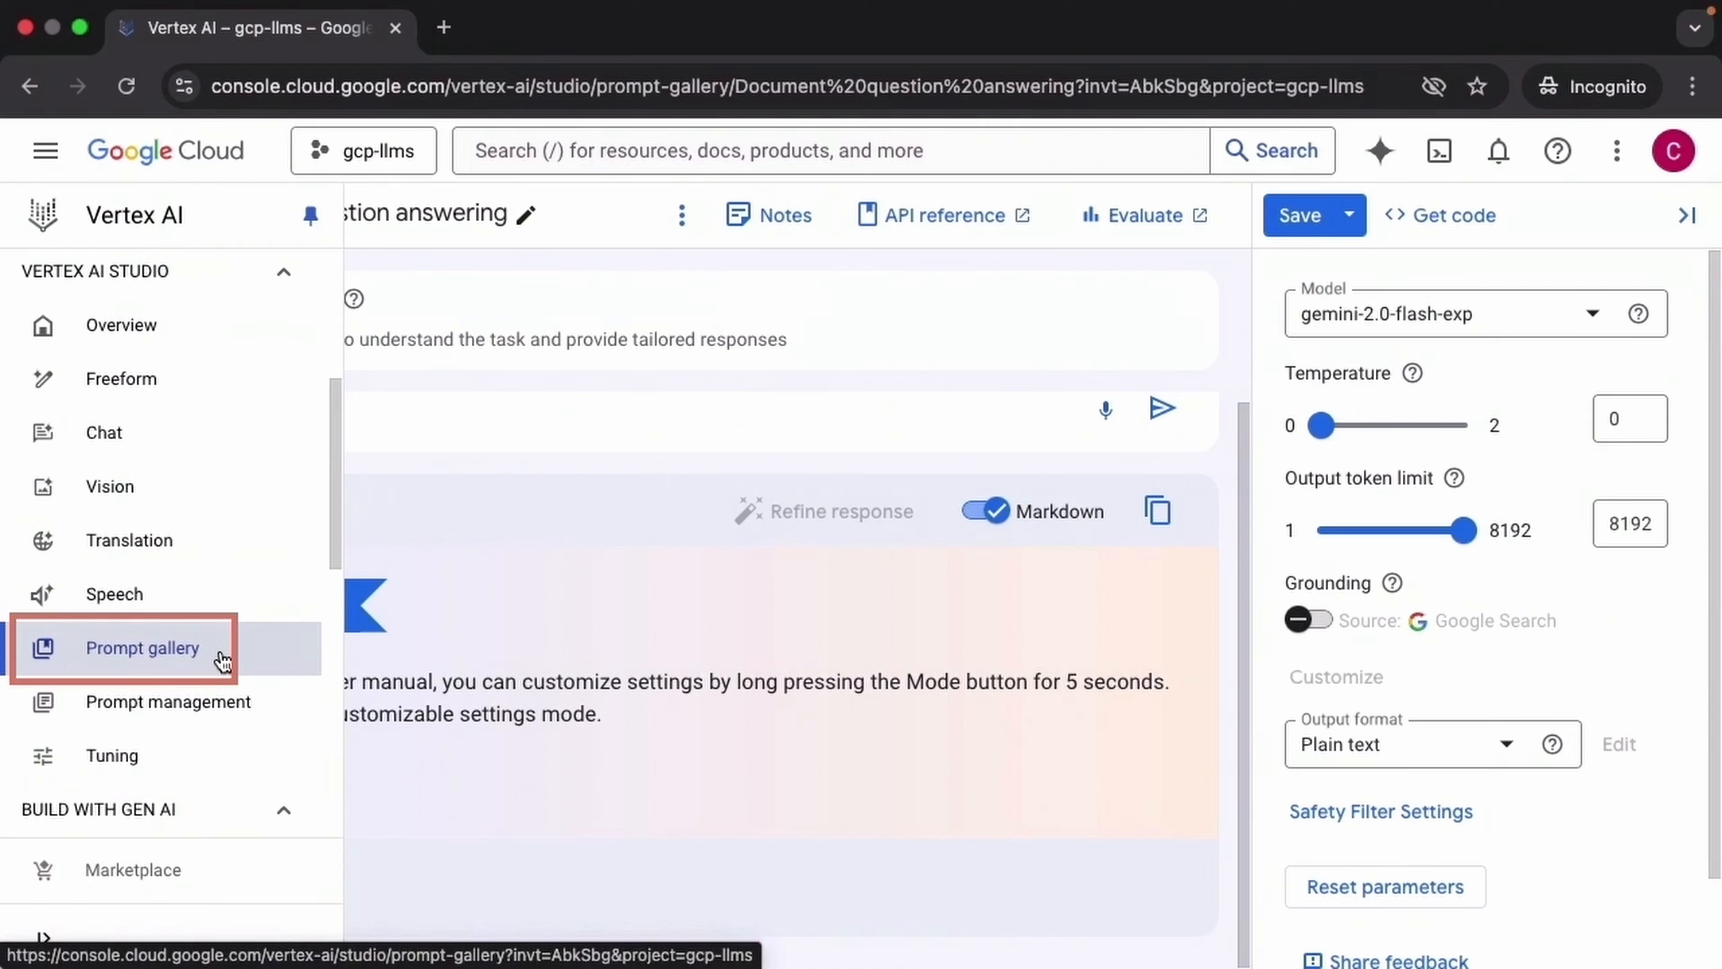
click(222, 660)
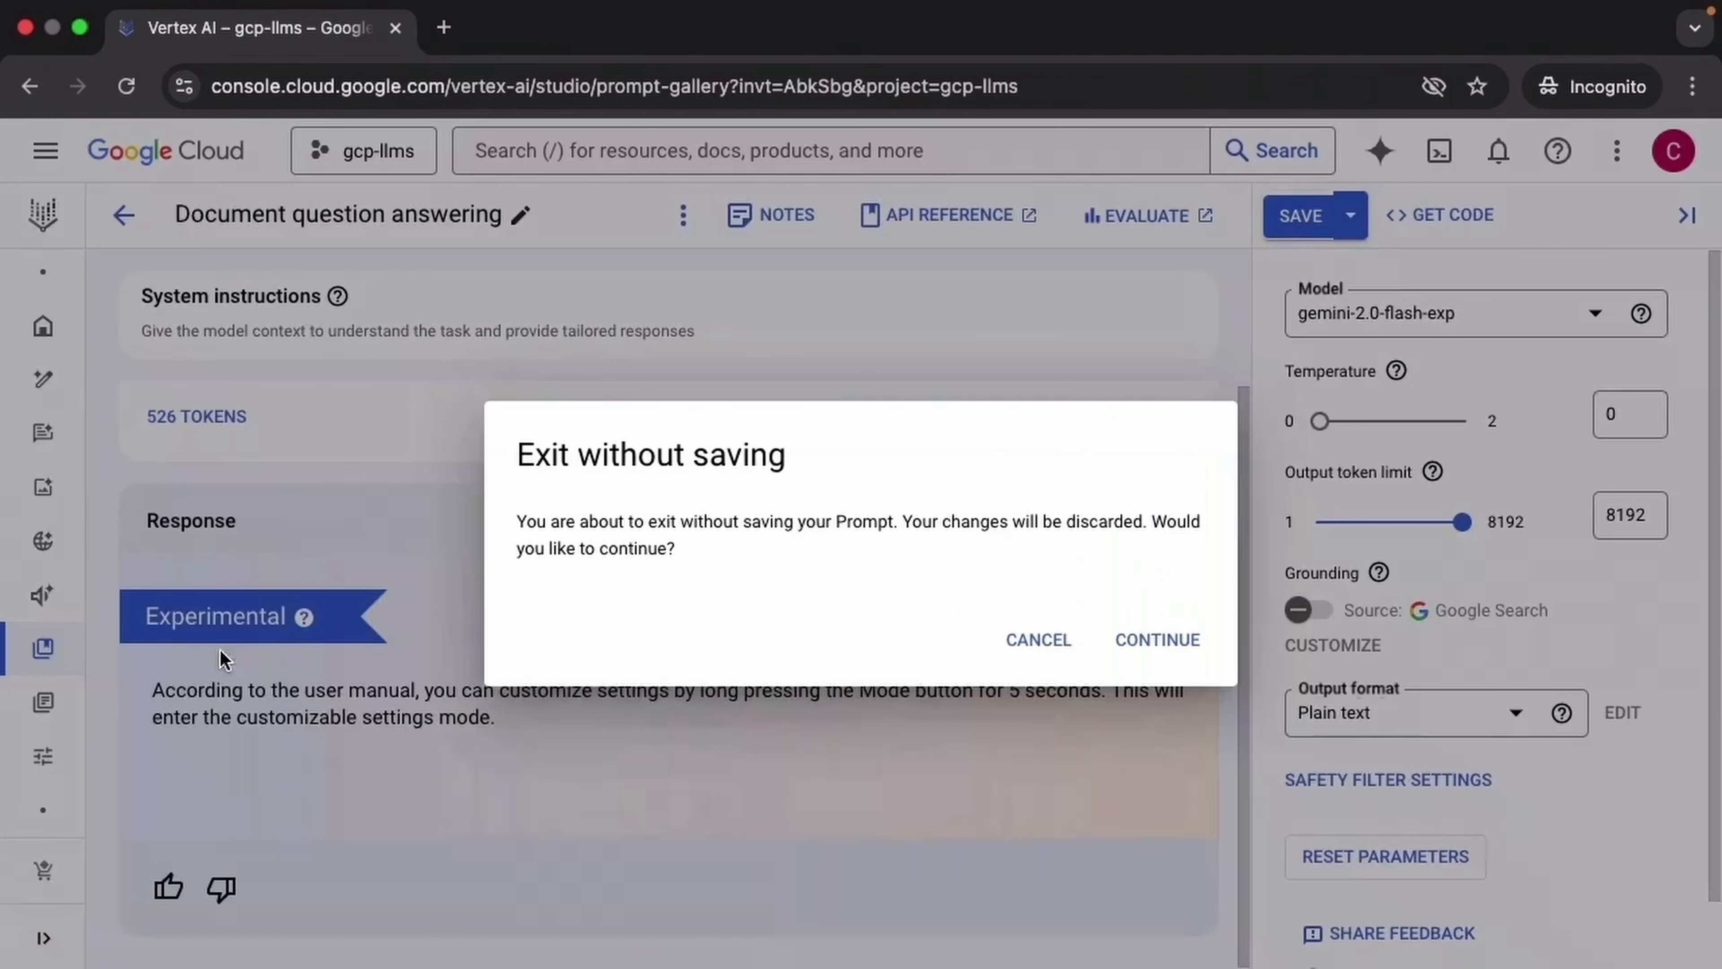
click(1161, 640)
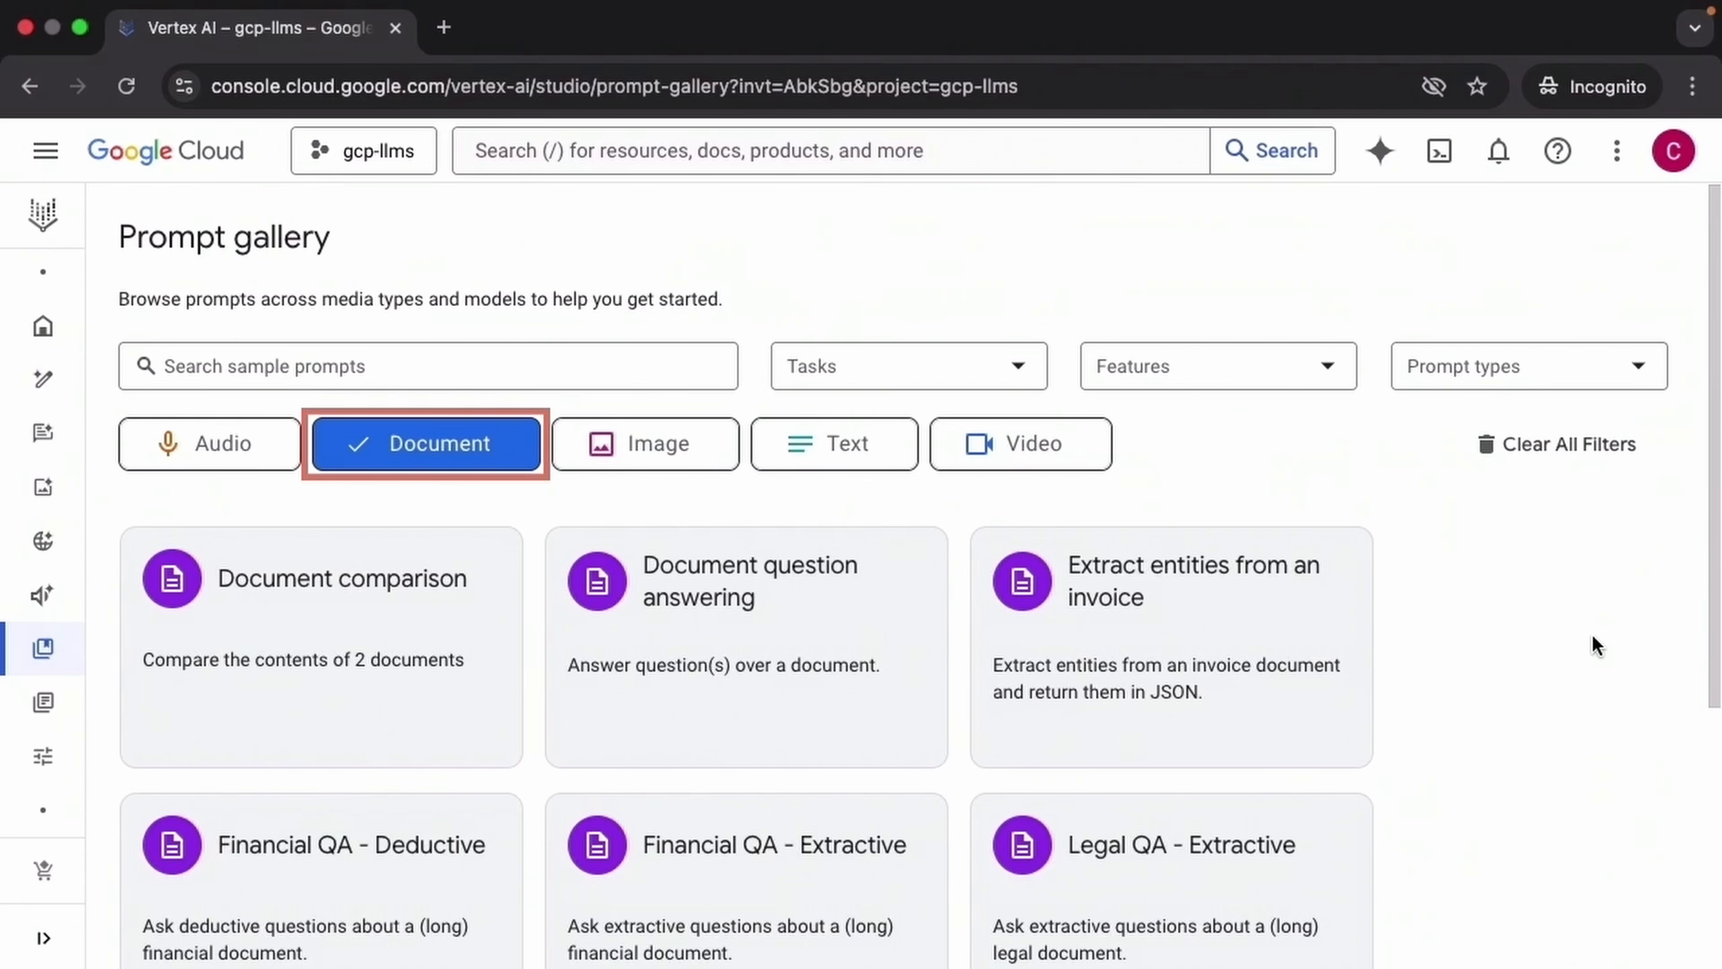
scroll(1592, 643, down, 5)
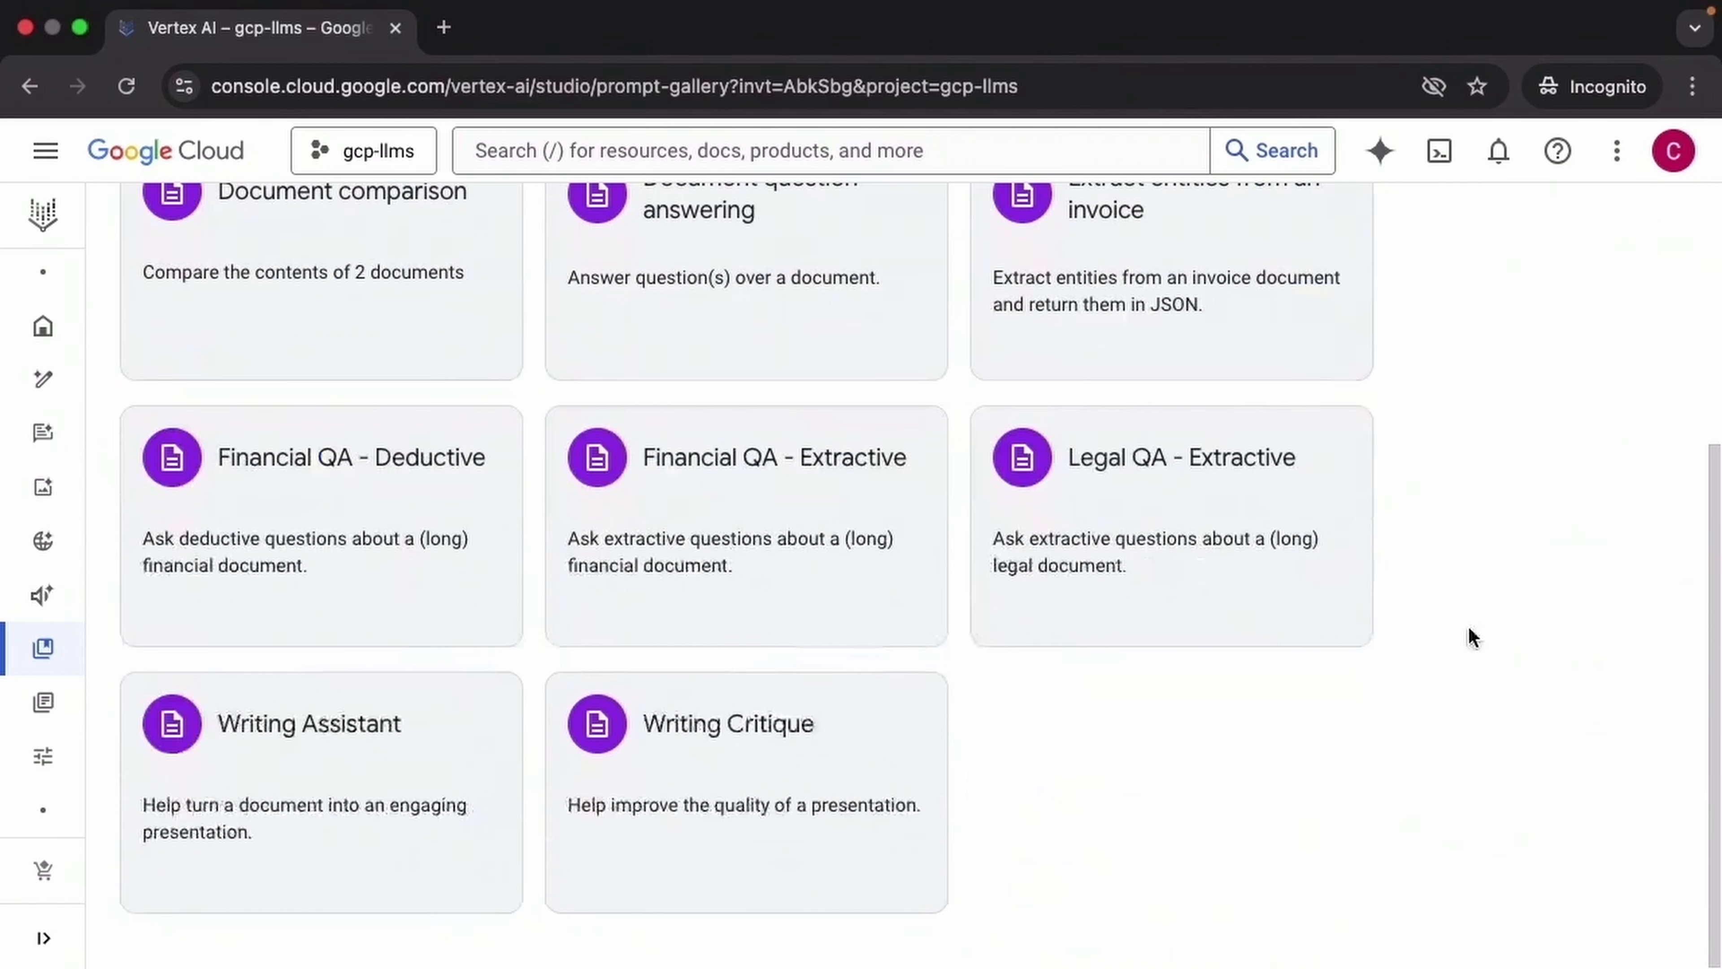
click(465, 751)
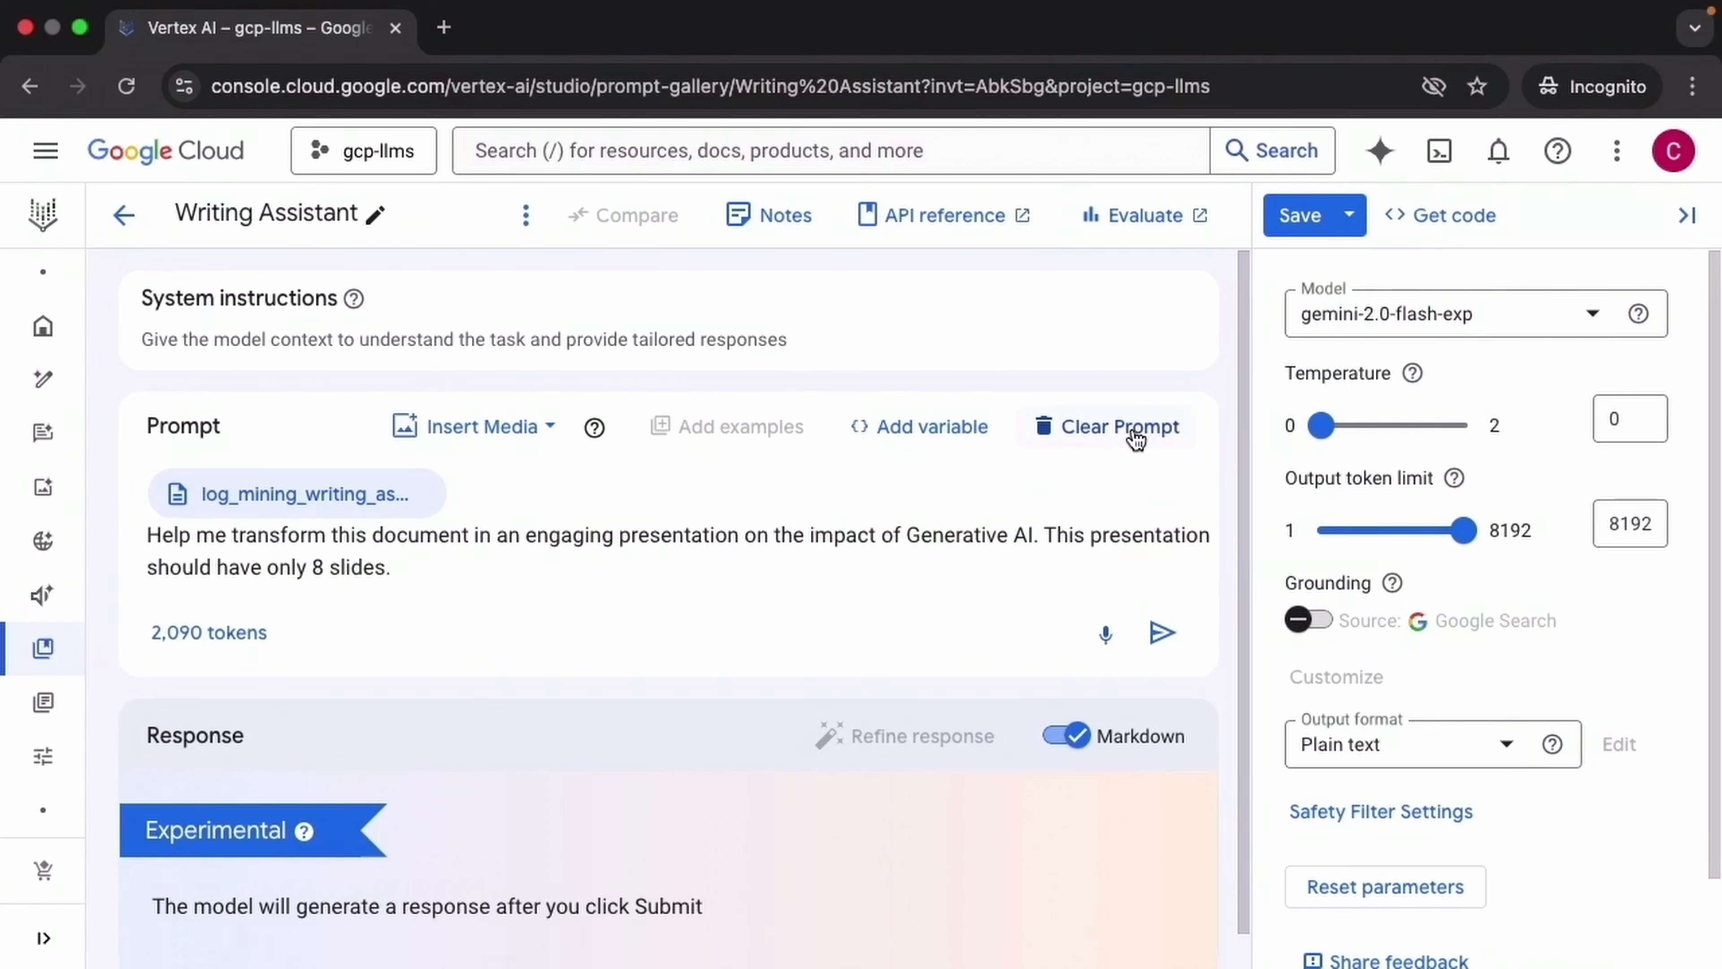
Clear the Writing Assistant sample prompt and upload A-Gentle-Introduction-to-Apache-Spark.pdf to it as media.
click(1136, 439)
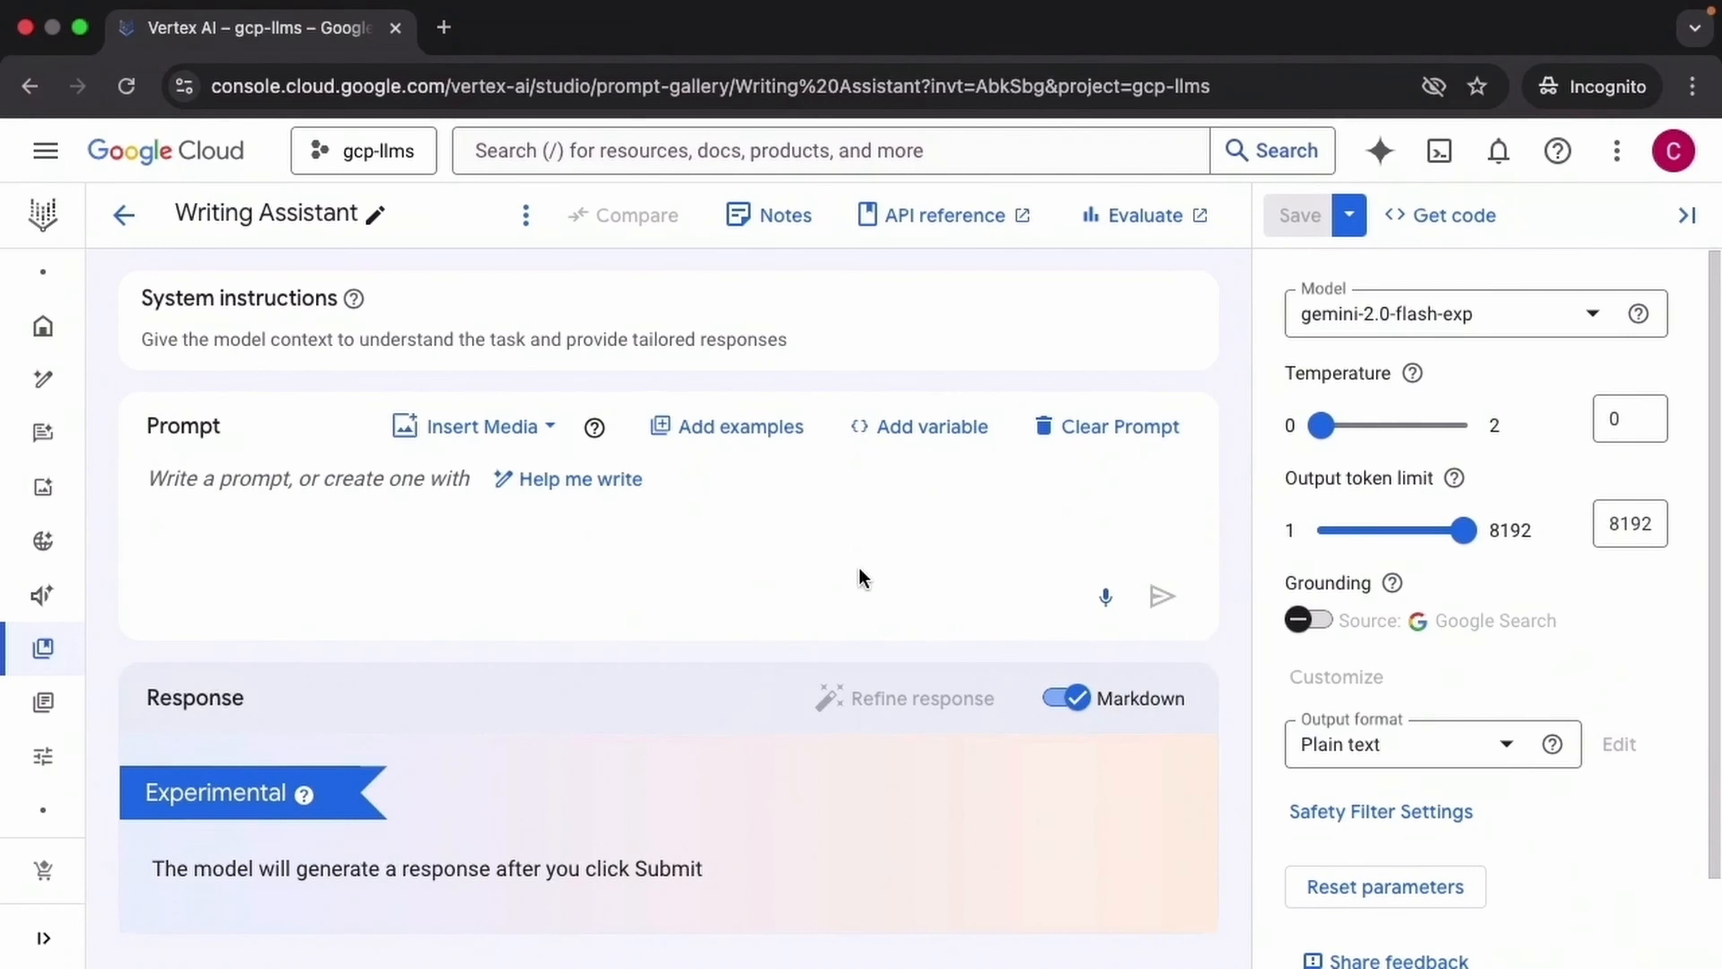
click(548, 439)
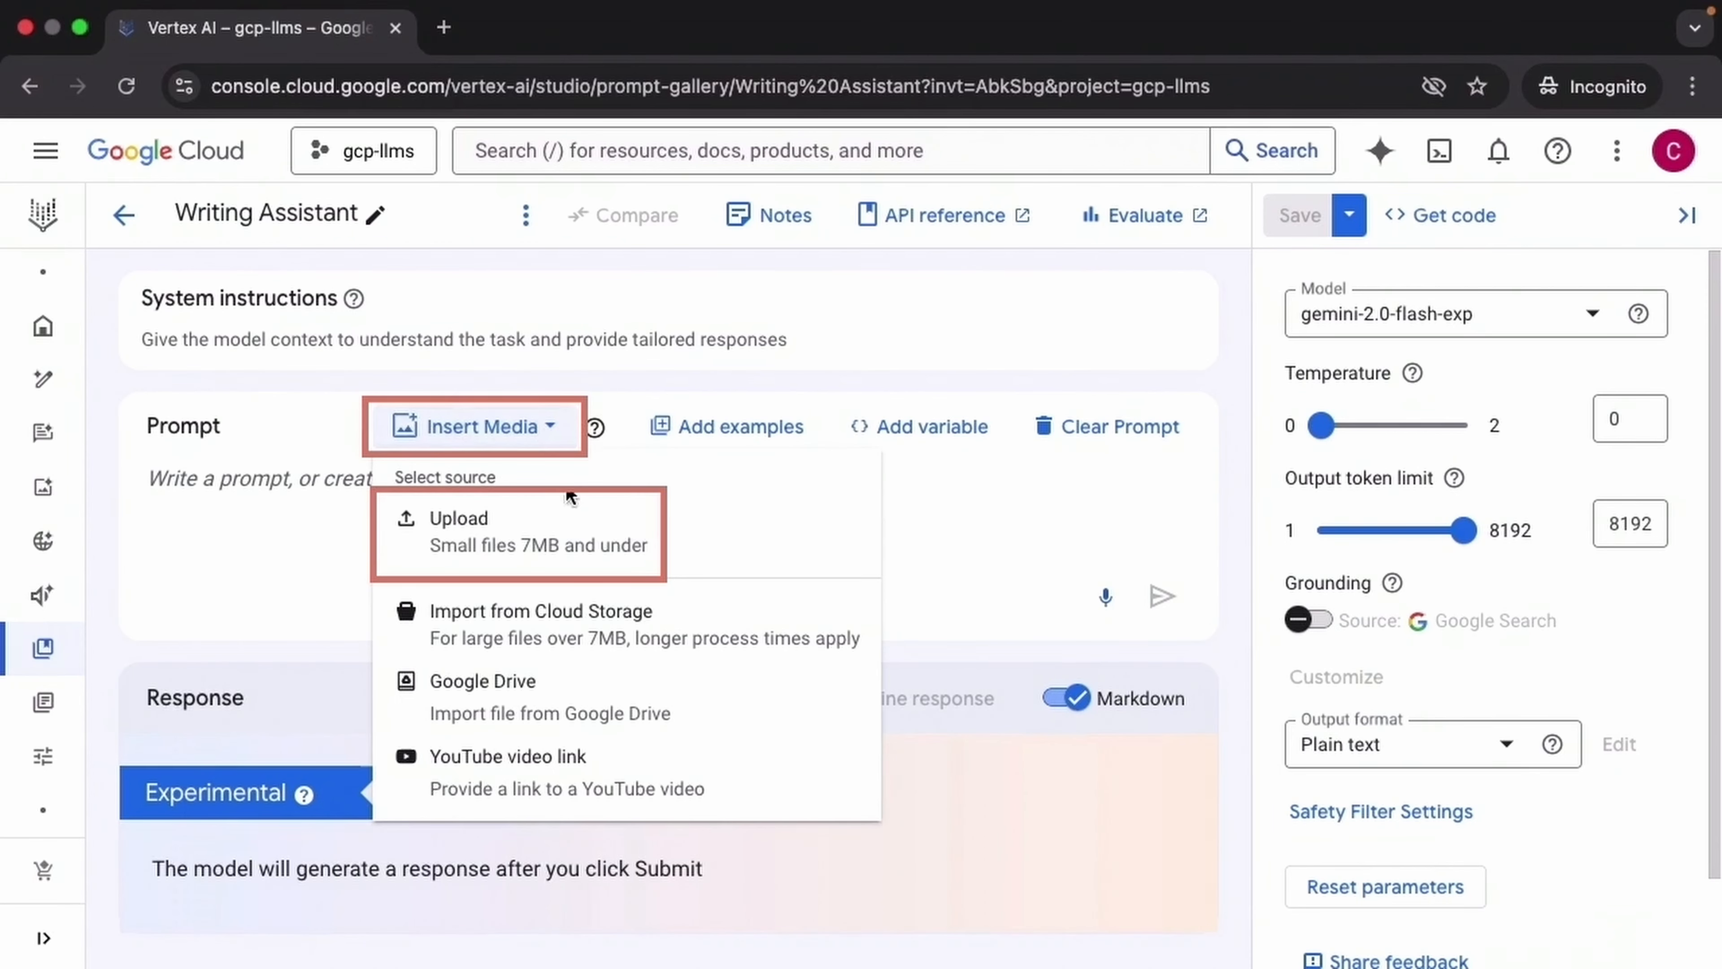
click(637, 529)
click(702, 346)
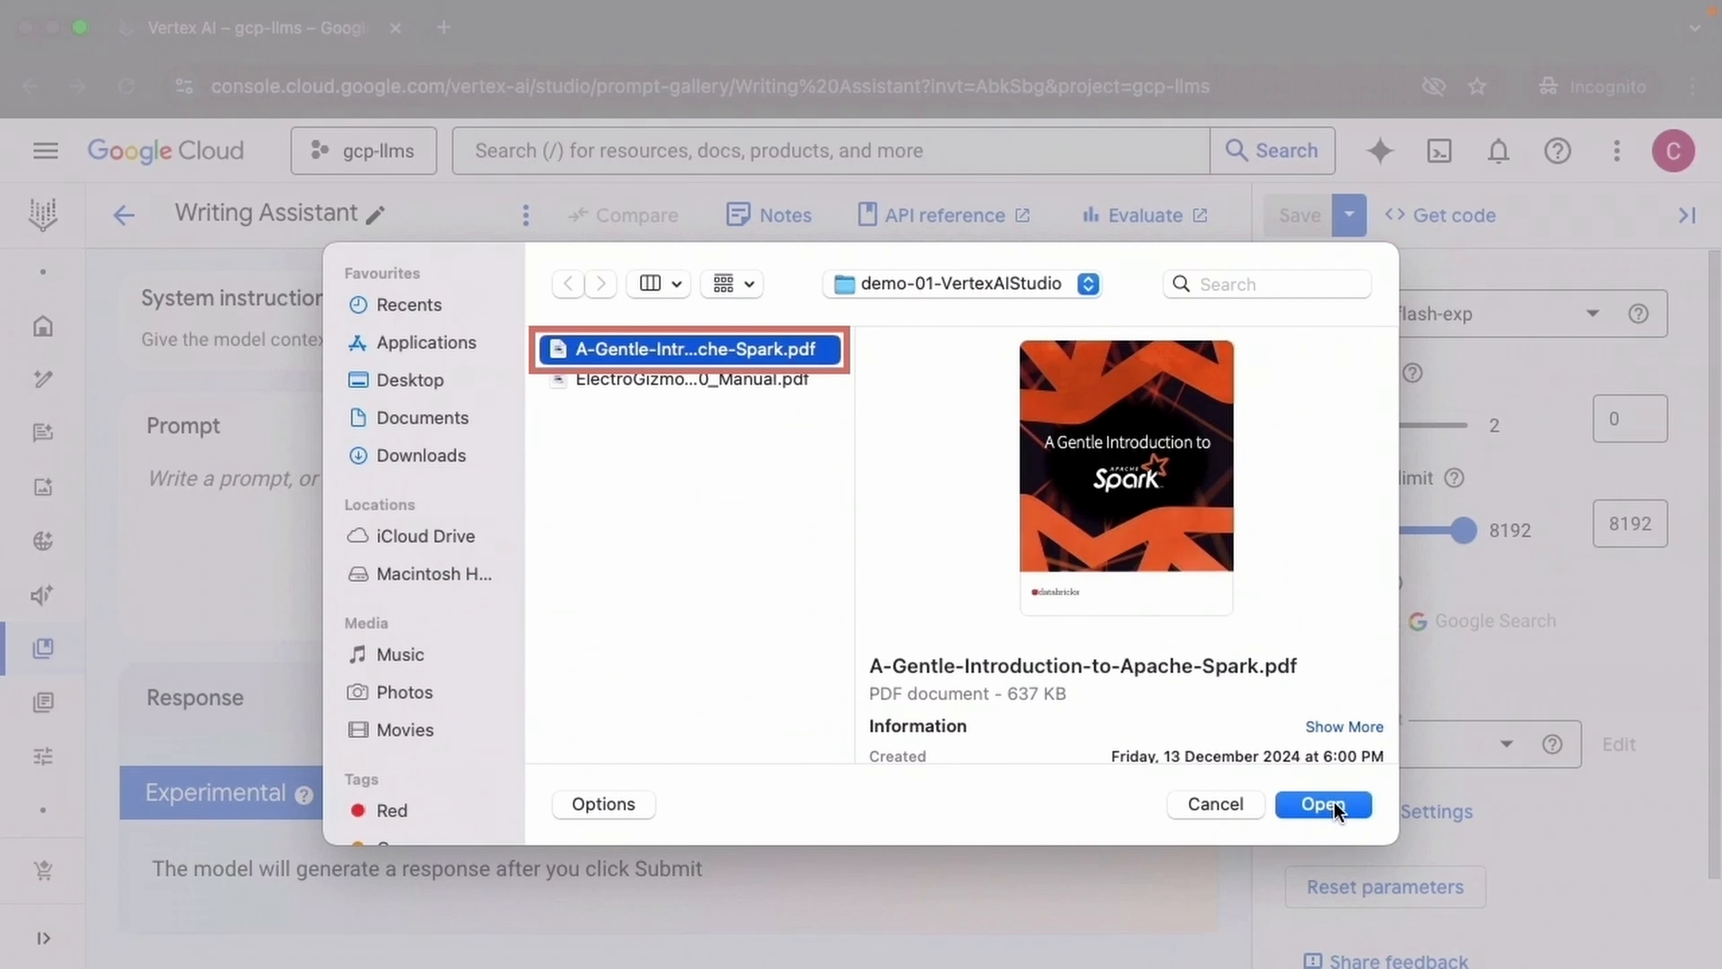
click(1334, 803)
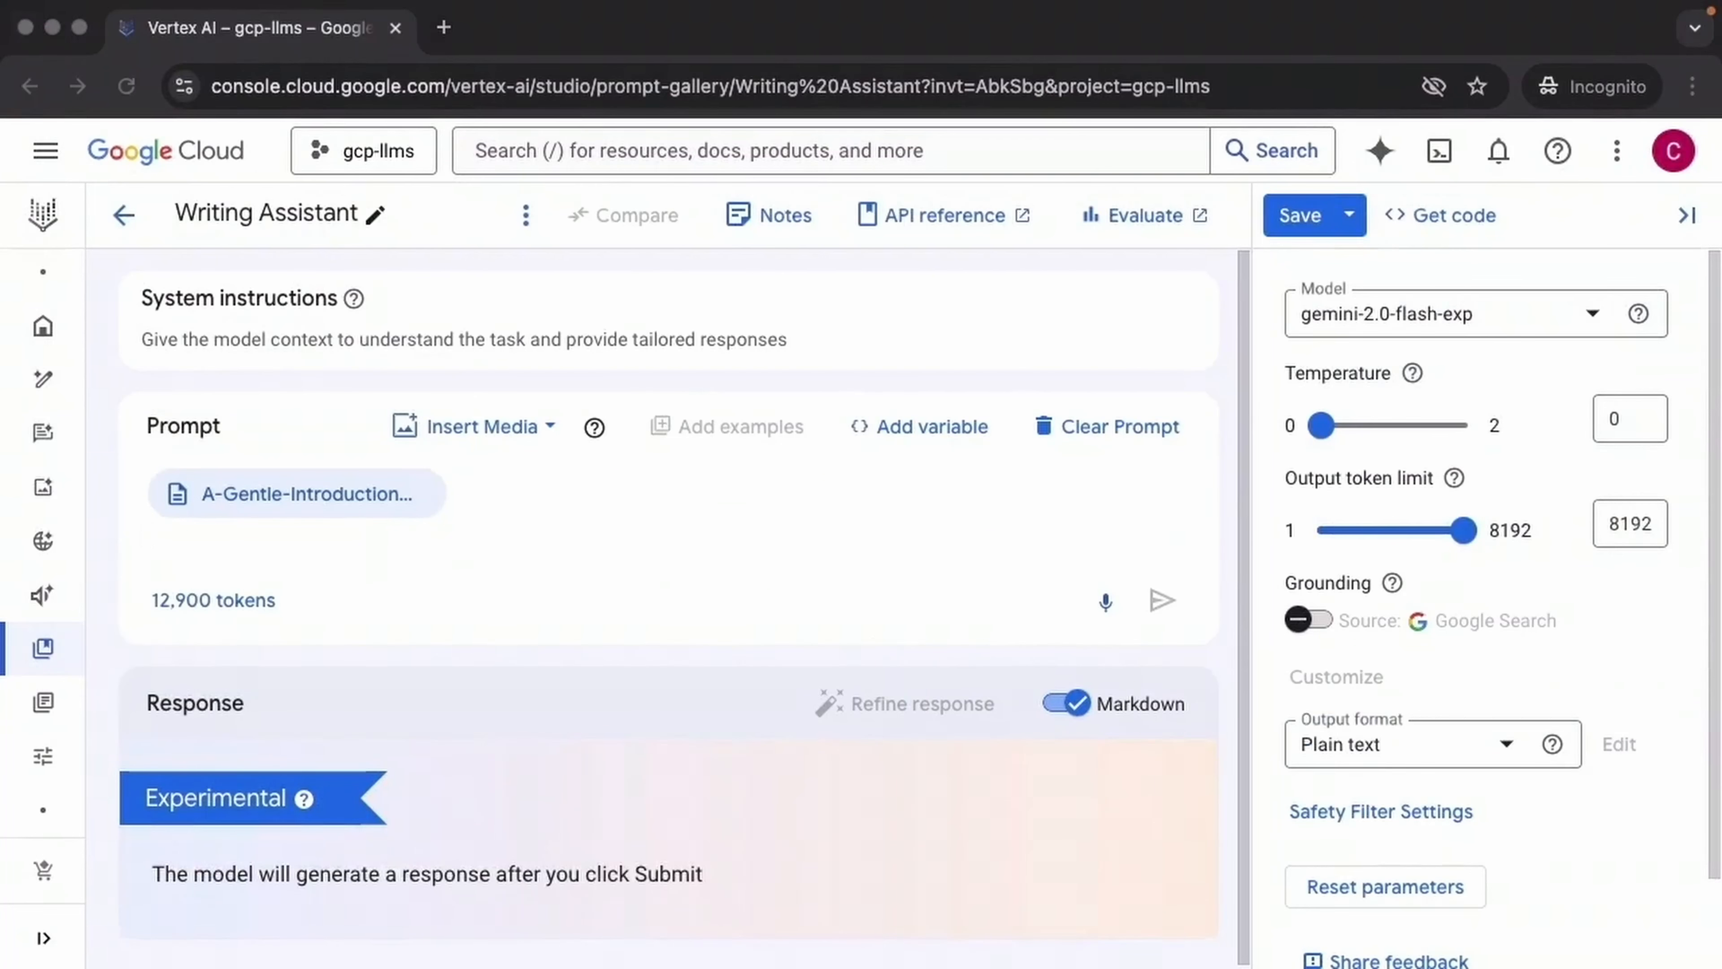
Submit "Help me transform this document in an engaging presentation on Apache Spark. This presentation should have only 4 slides." and read the response.
key(super+v)
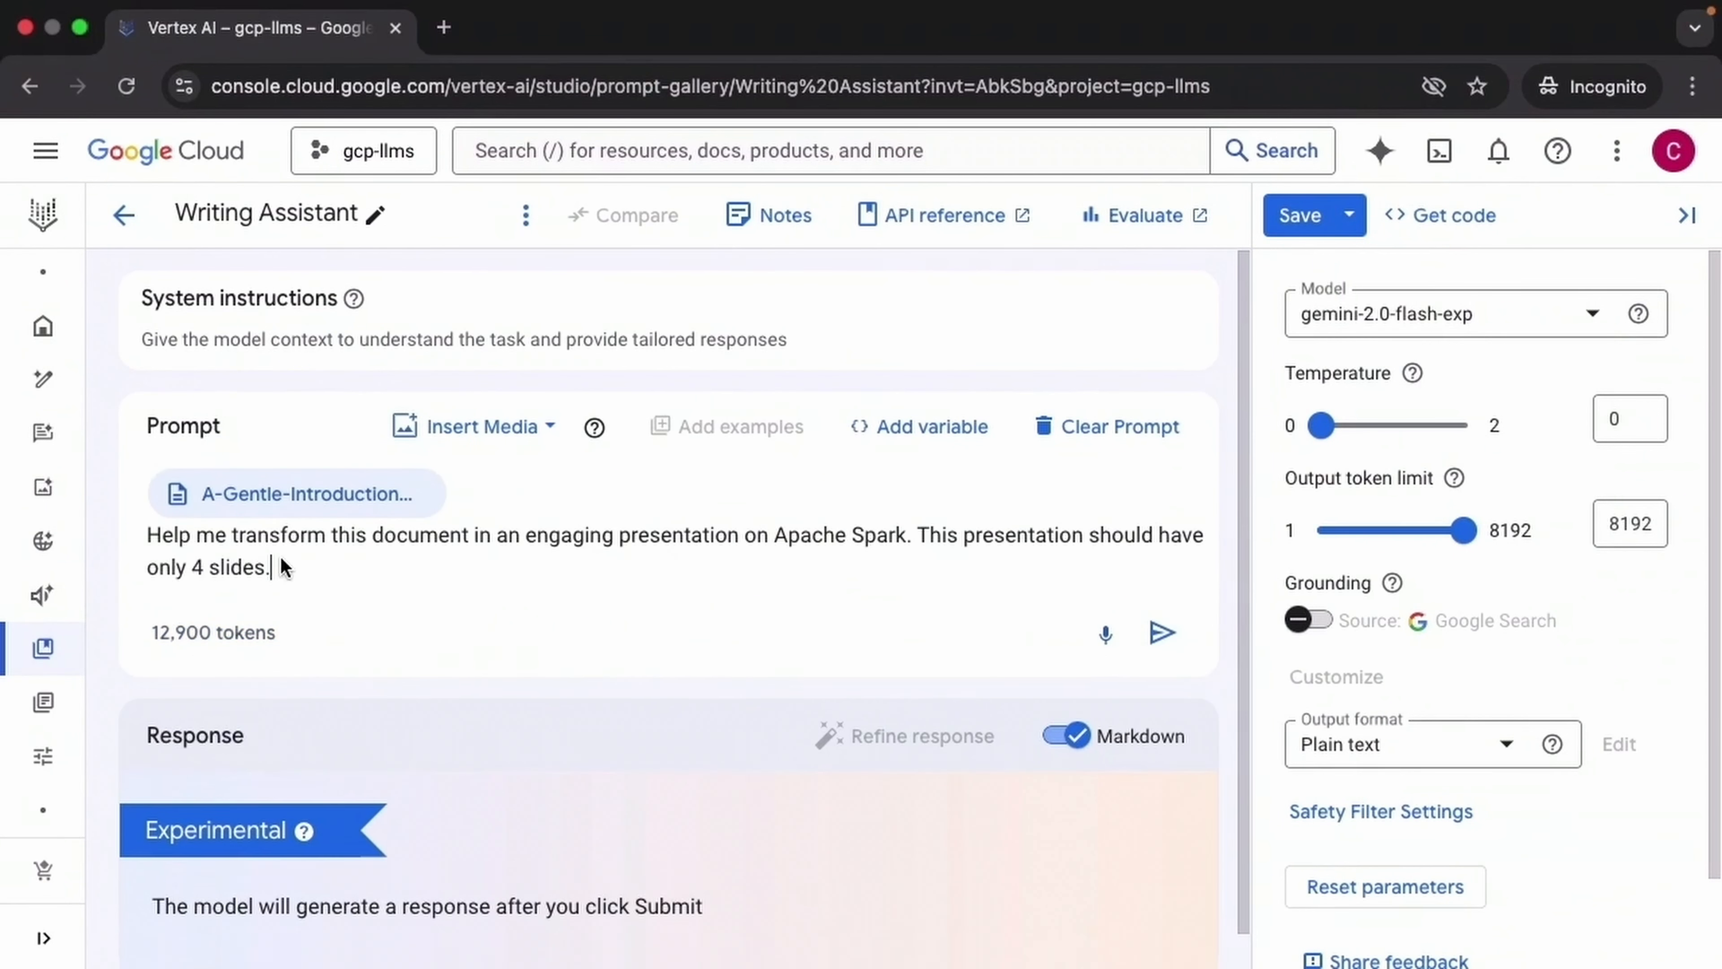
click(1161, 634)
click(1161, 637)
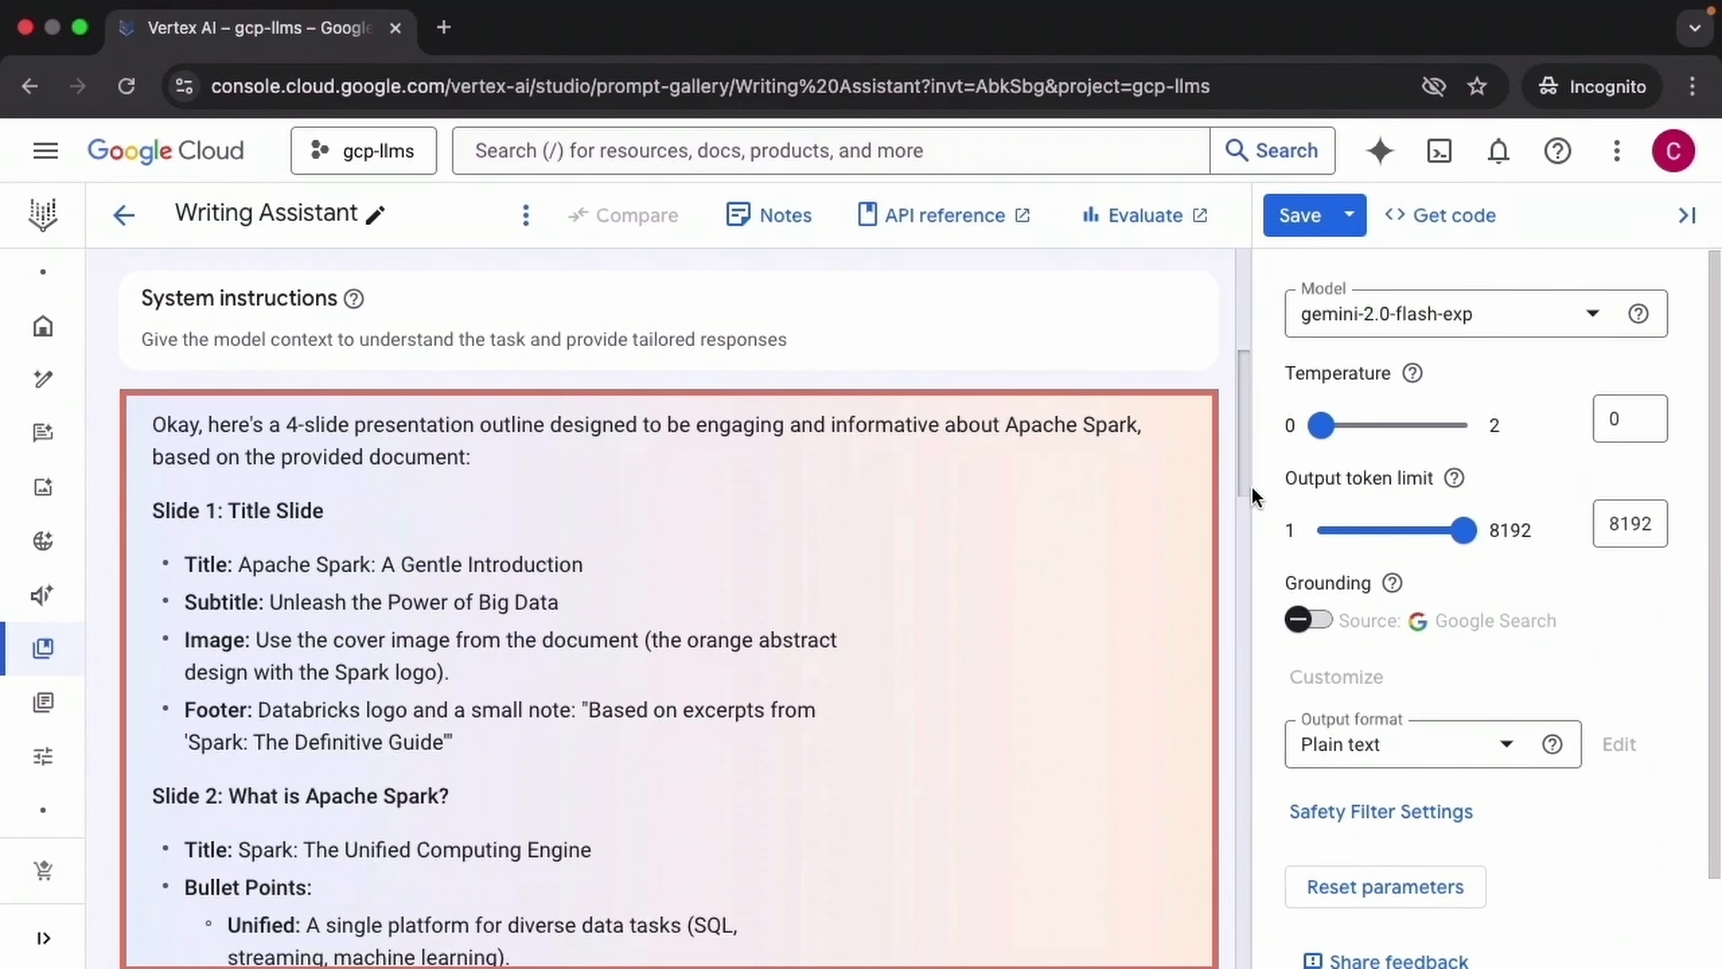
drag(1251, 484, 1263, 568)
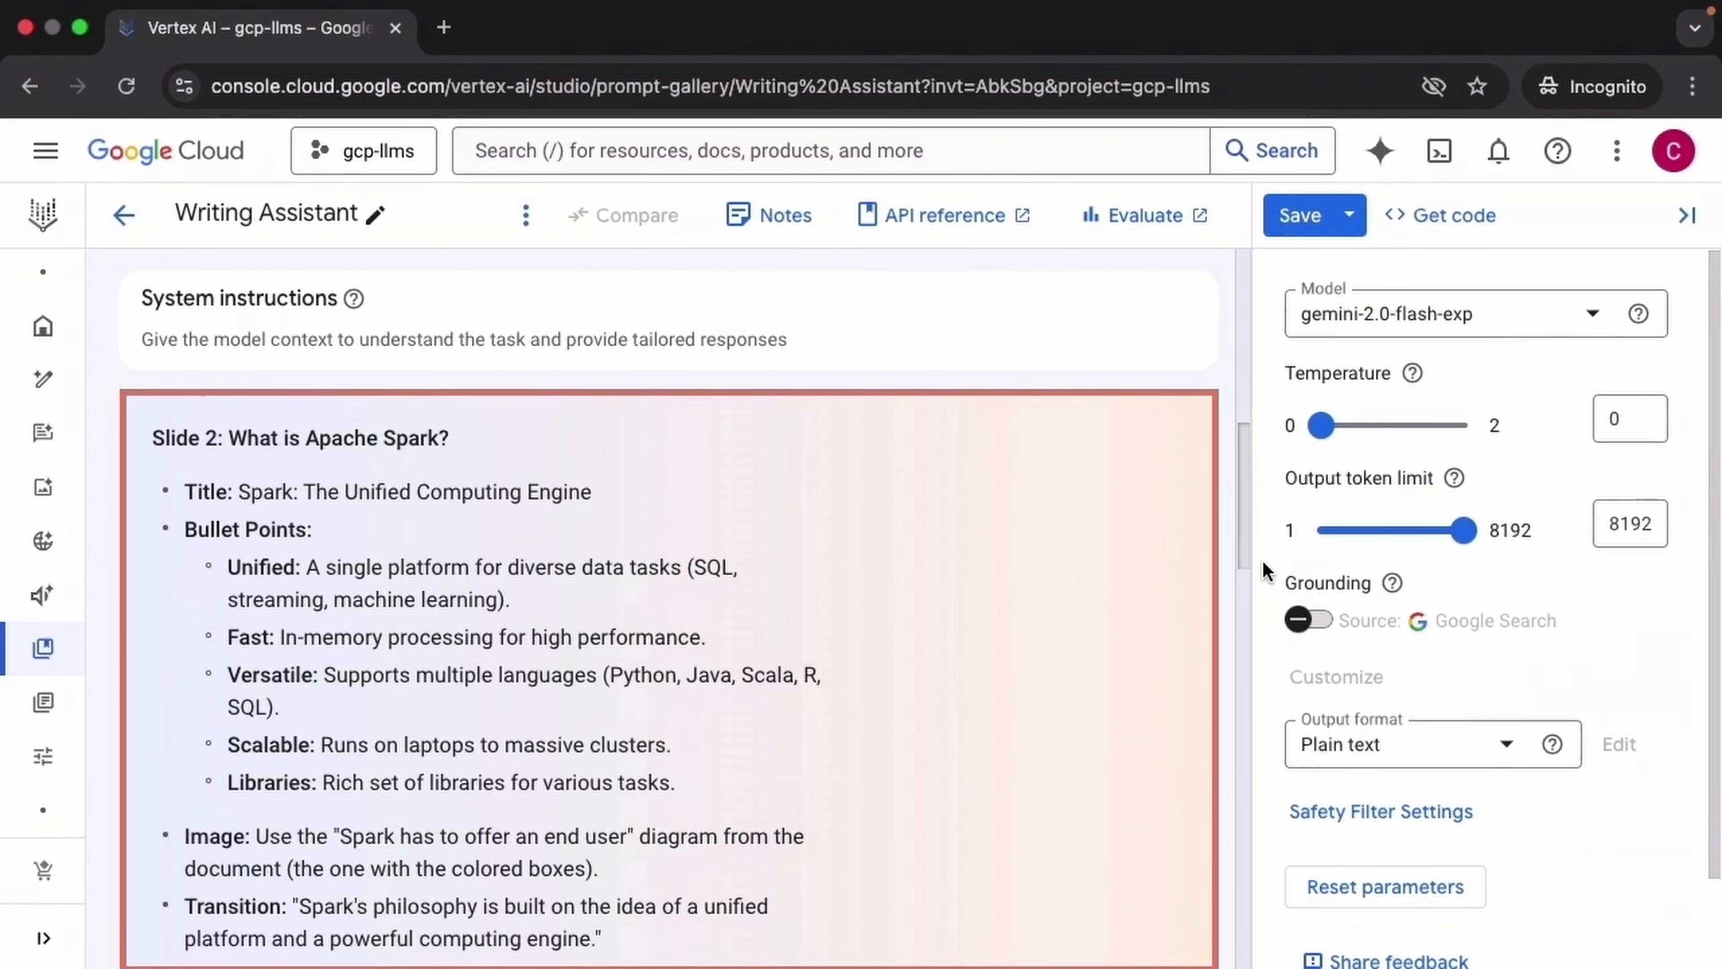
drag(1263, 569, 1270, 659)
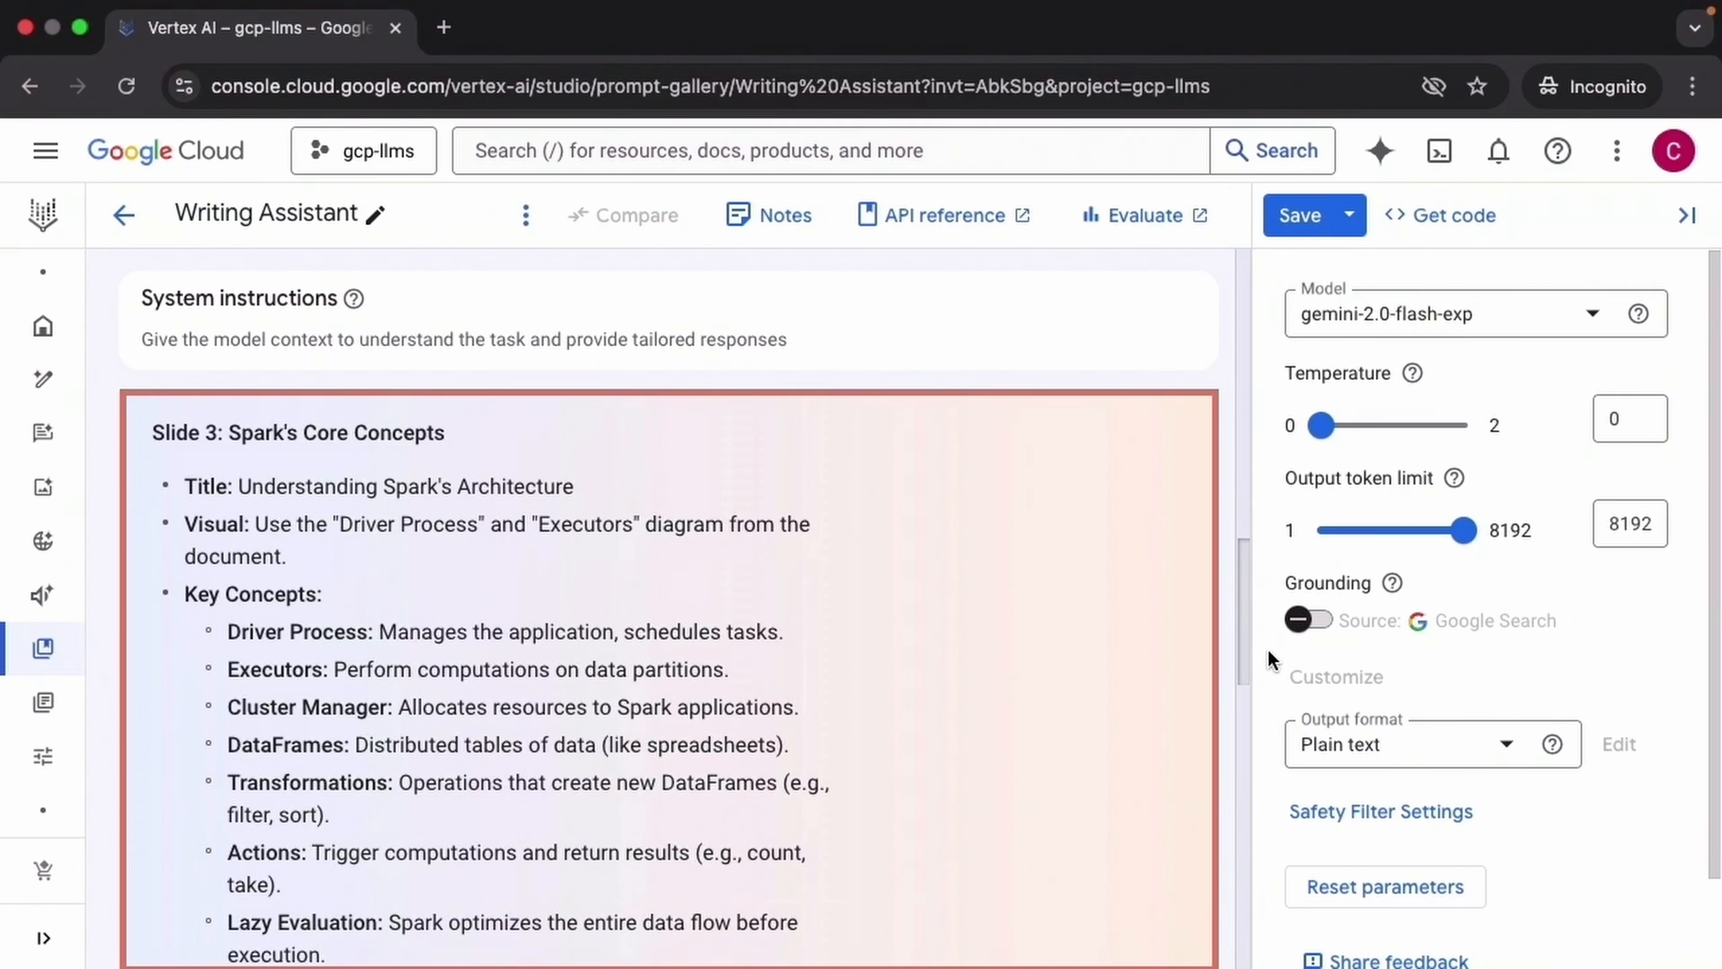
drag(1271, 659, 1309, 794)
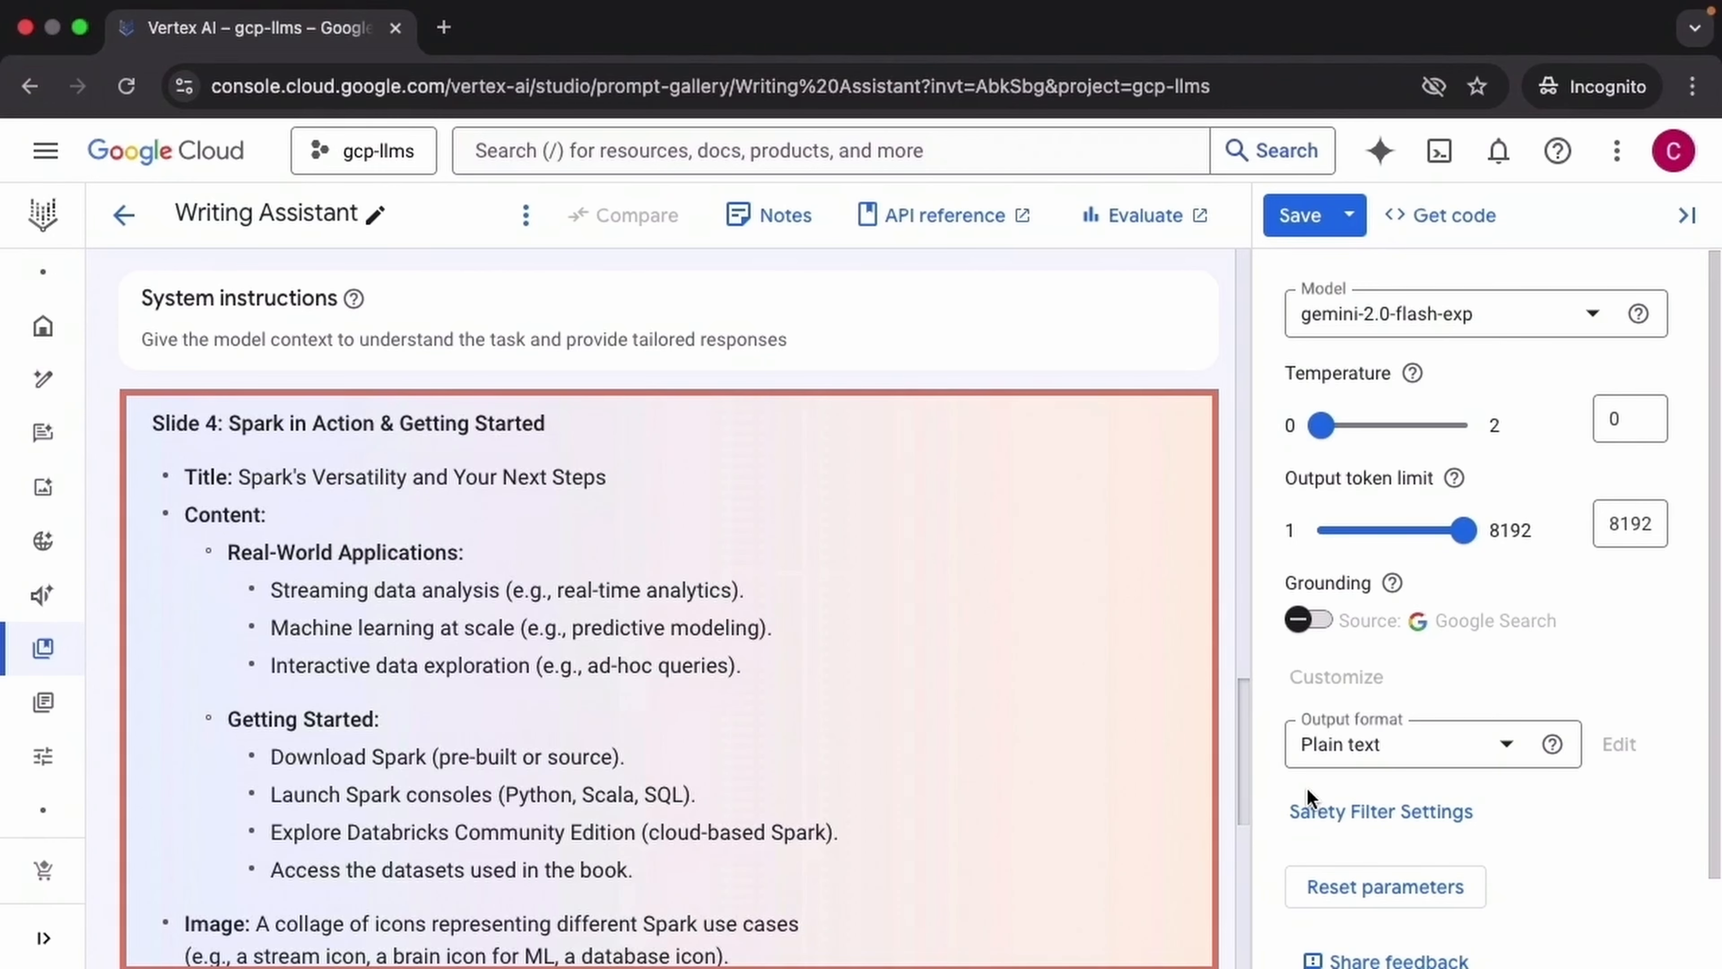
drag(1309, 795, 1349, 906)
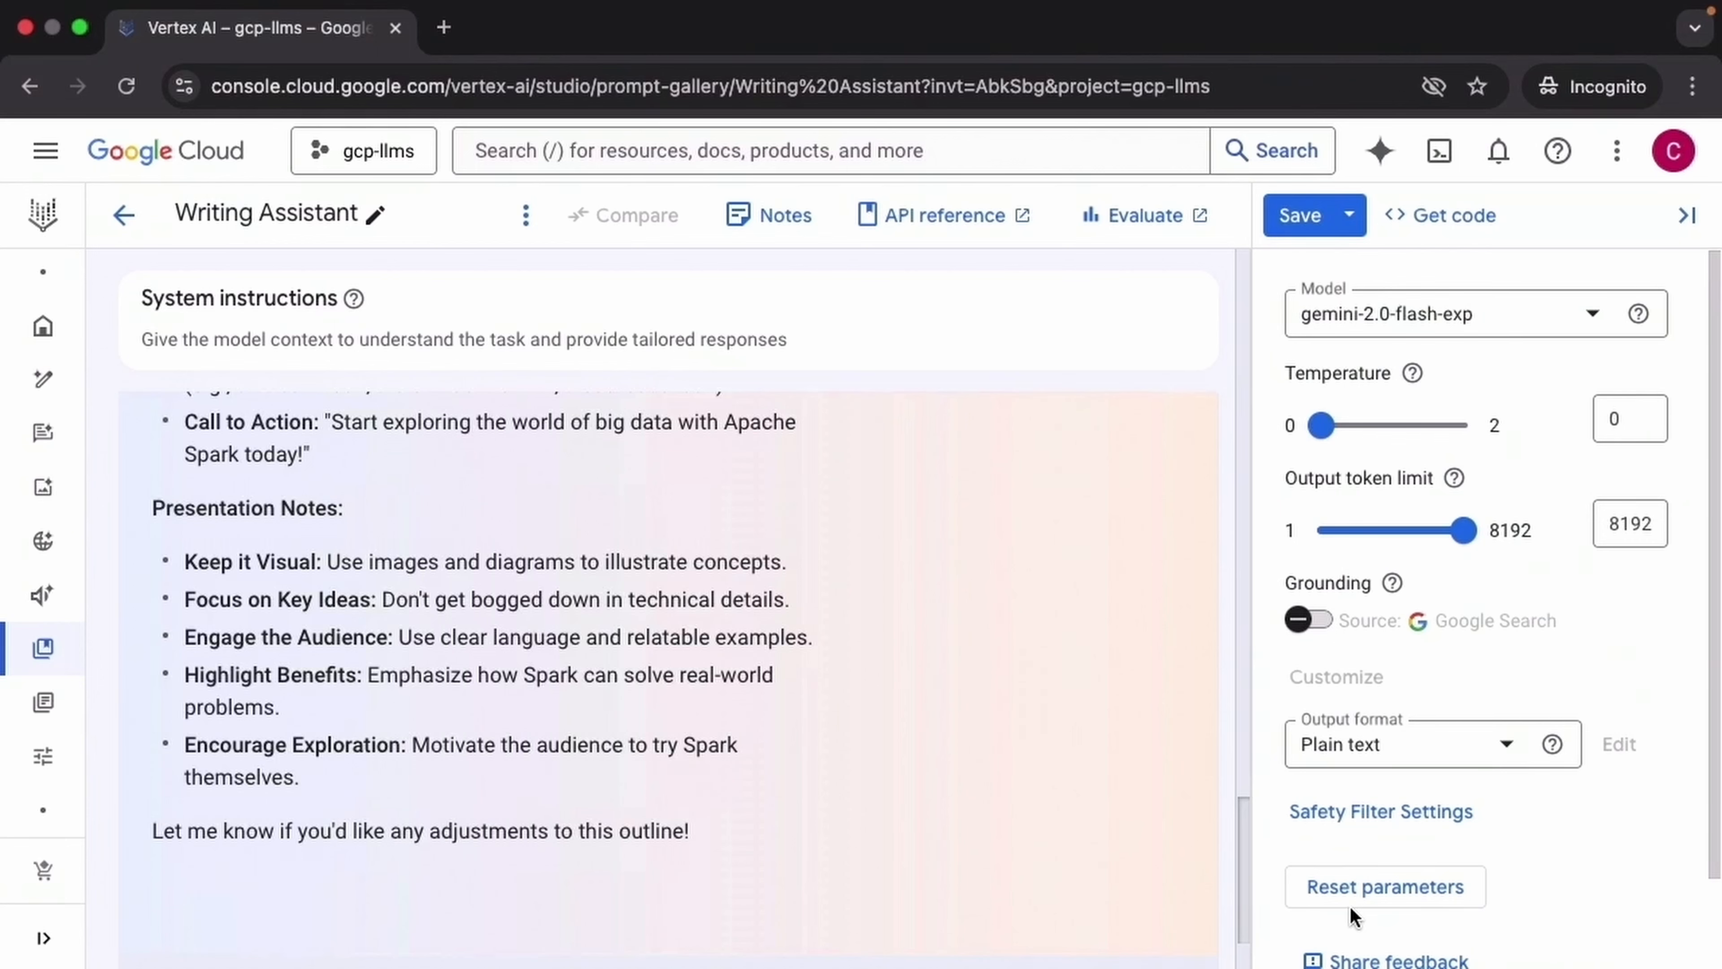
drag(1243, 832, 1220, 444)
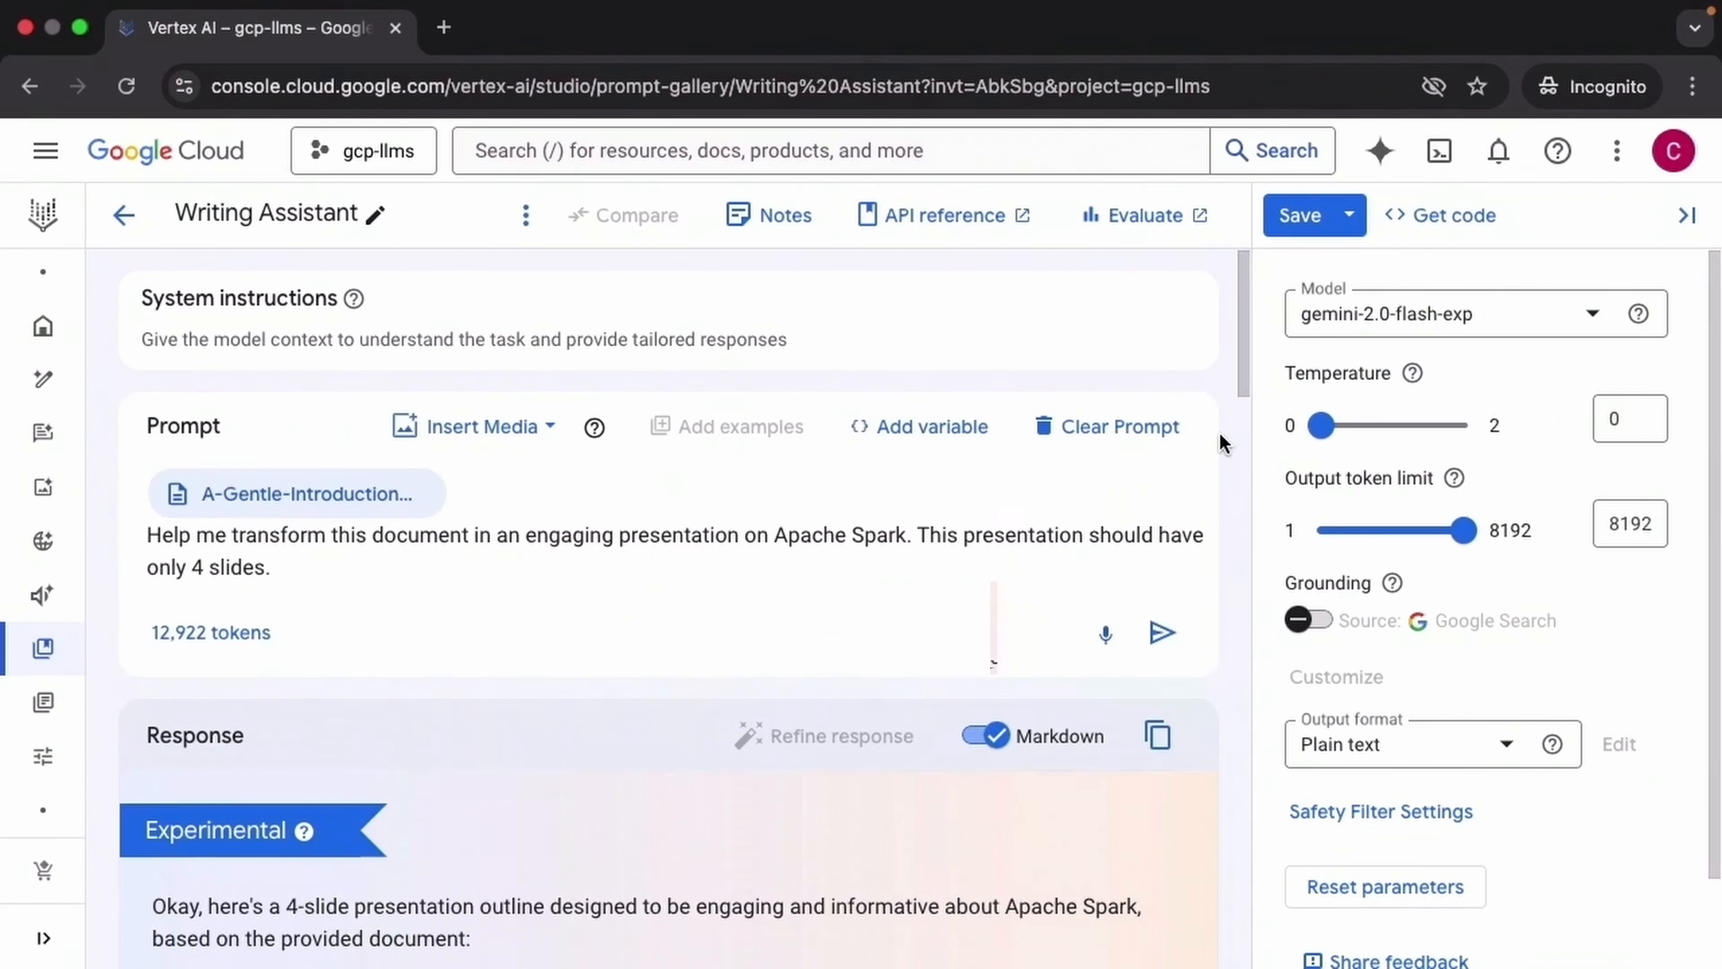
Return to the Prompt gallery without saving, filter by Text instead of Document, and open the Company Financial Analysis sample.
mouse_move(65, 603)
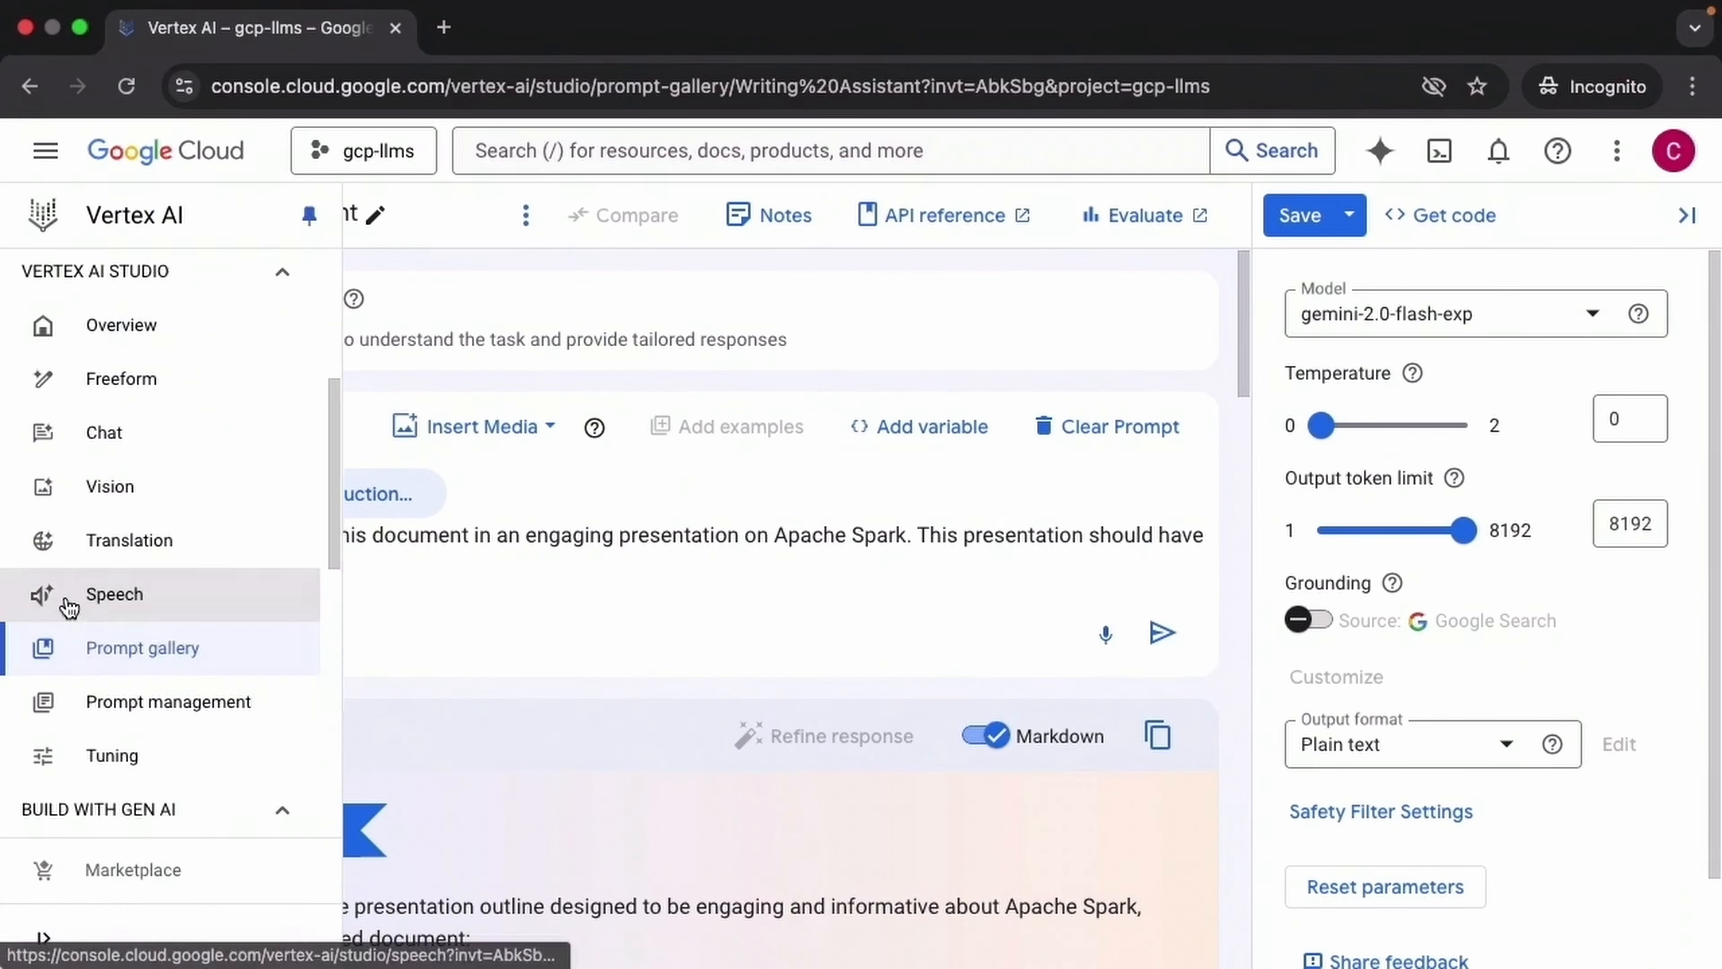
click(157, 661)
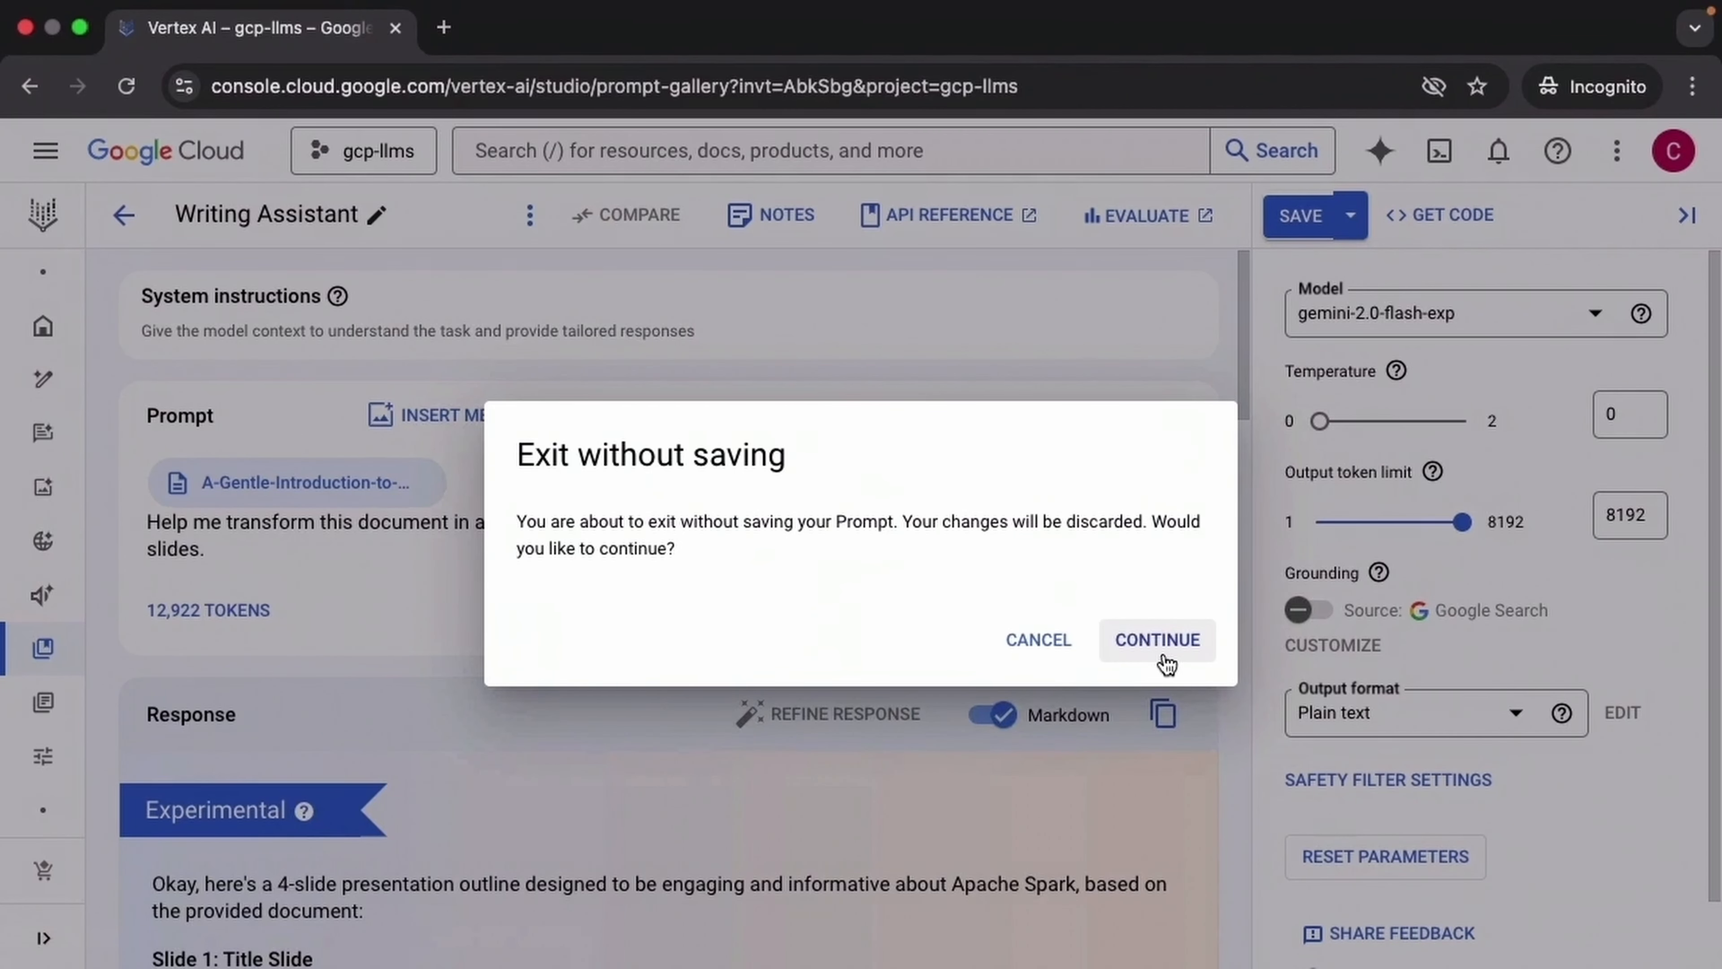
click(1159, 641)
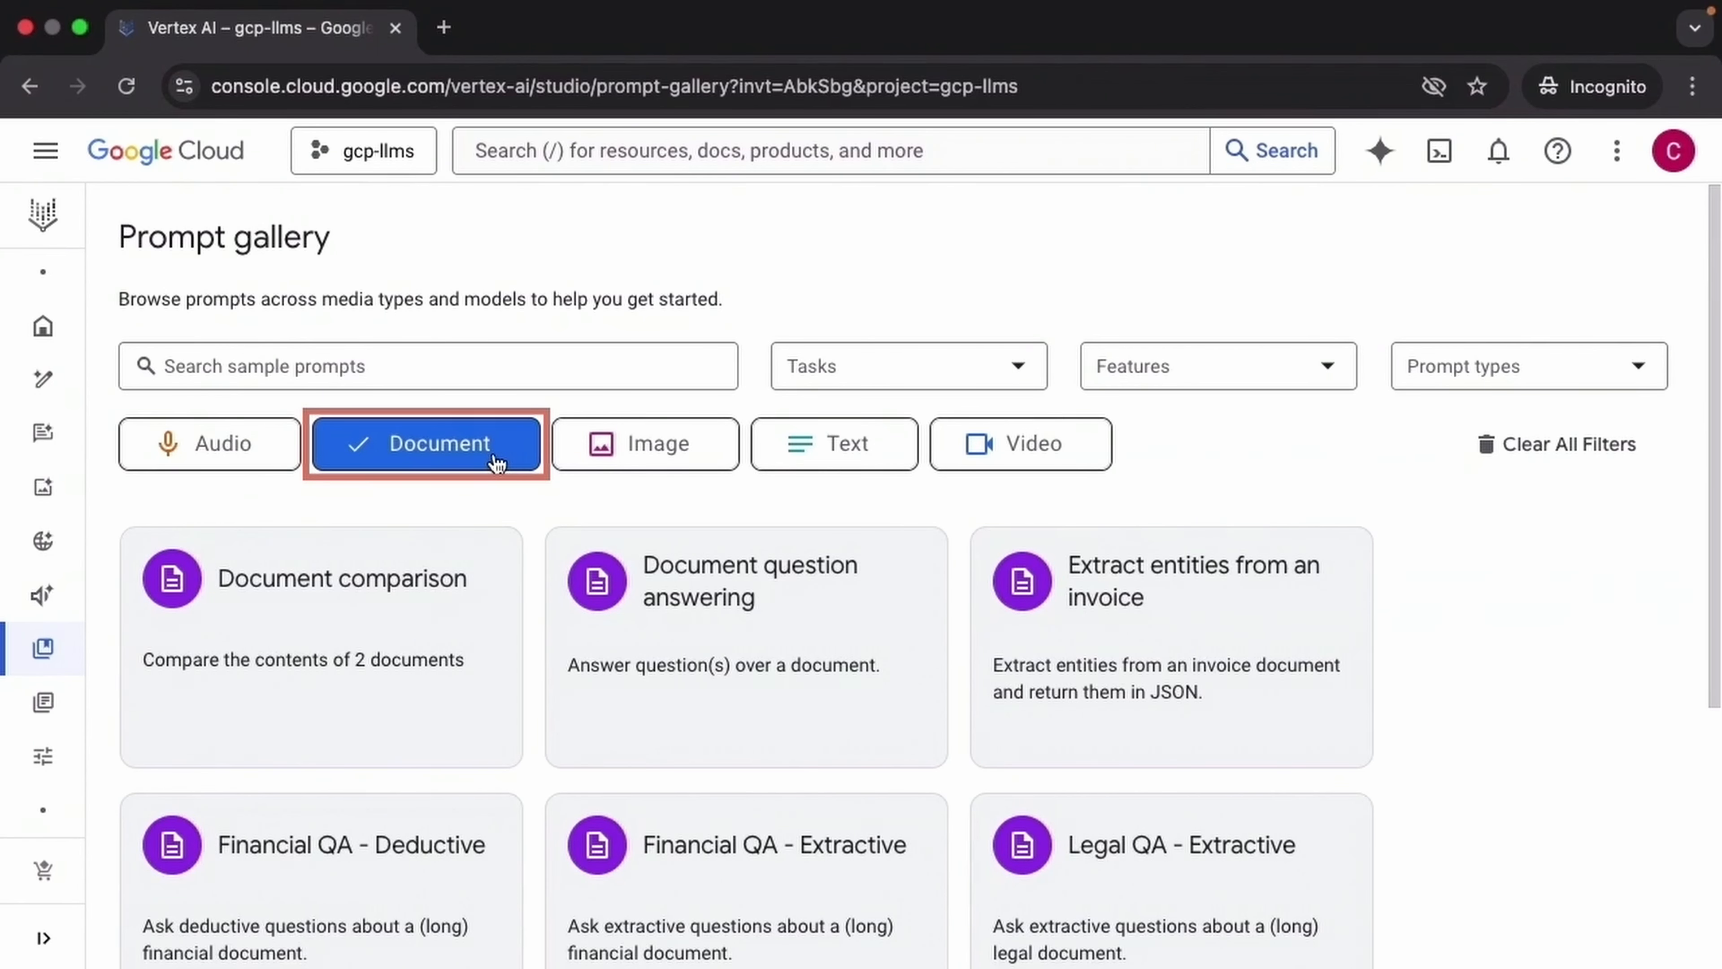
click(497, 463)
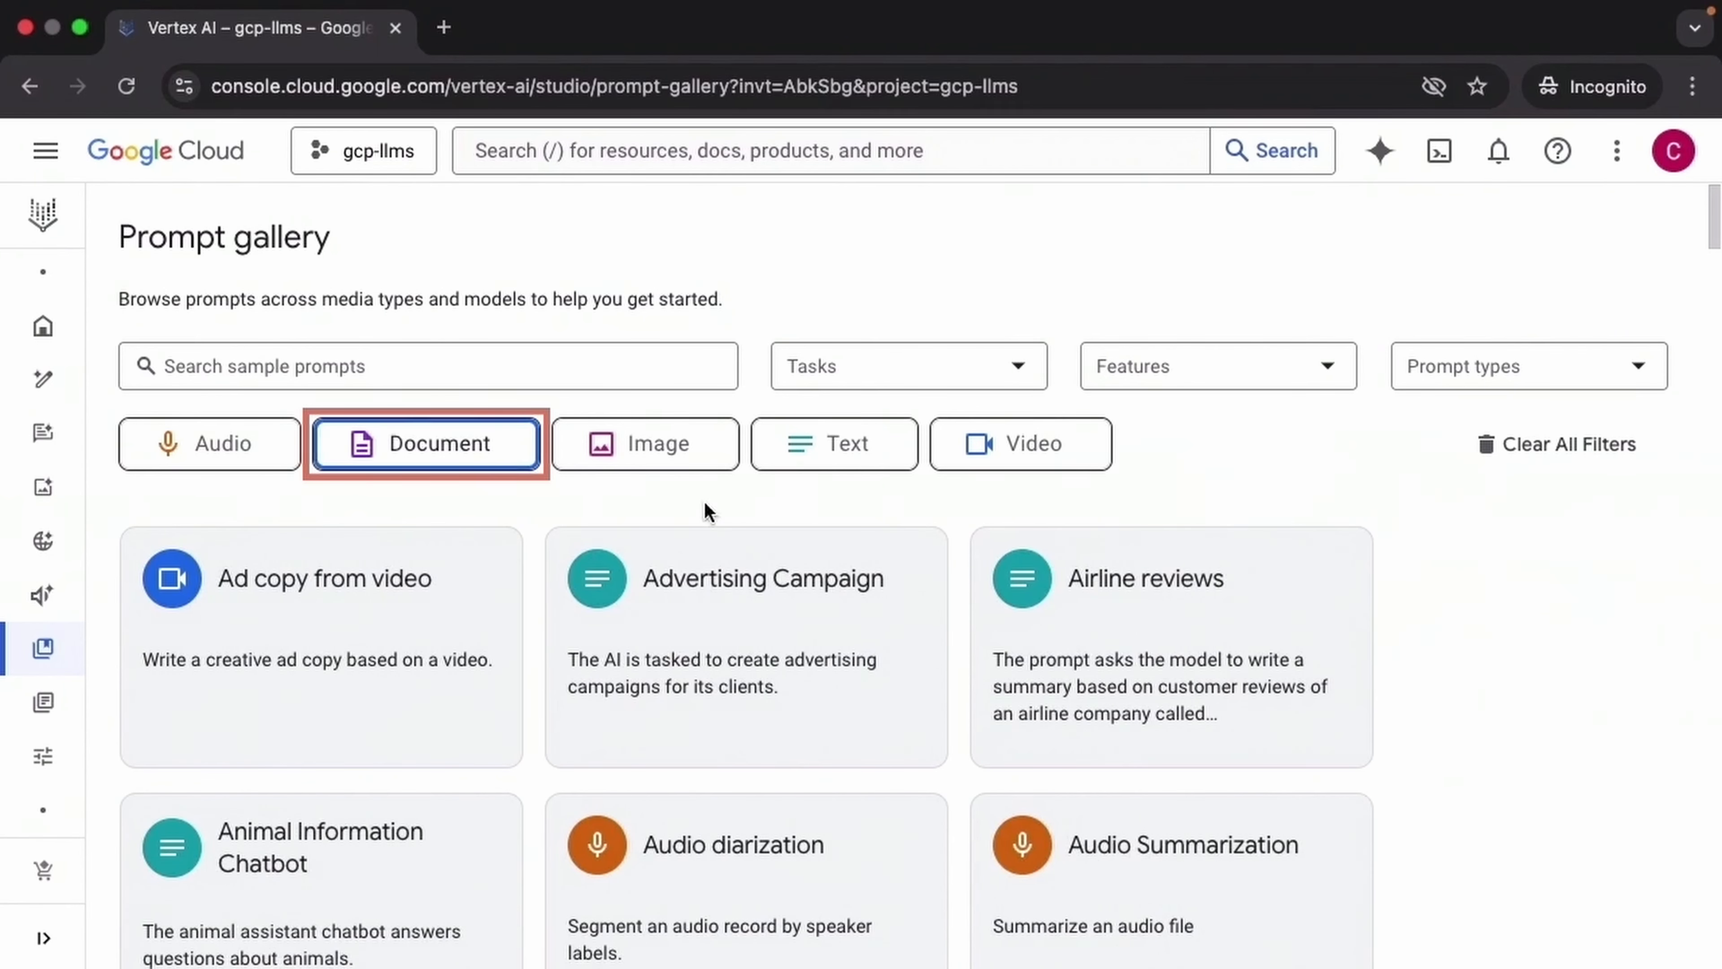
click(880, 464)
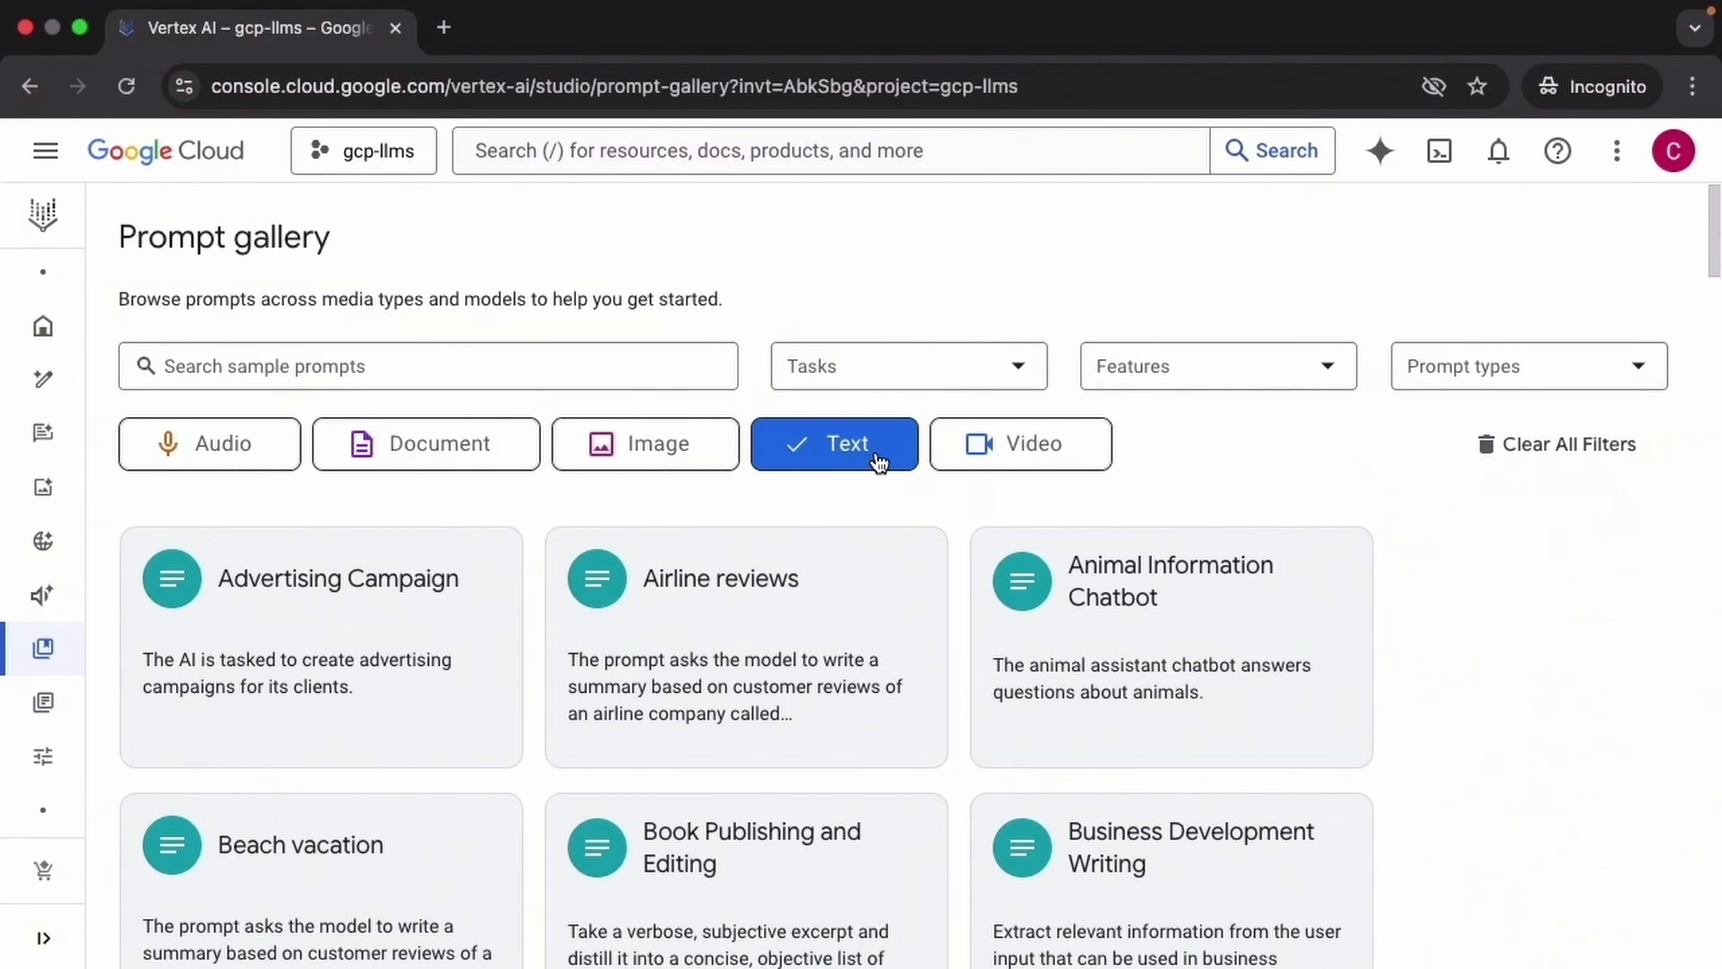
scroll(1684, 634, down, 10)
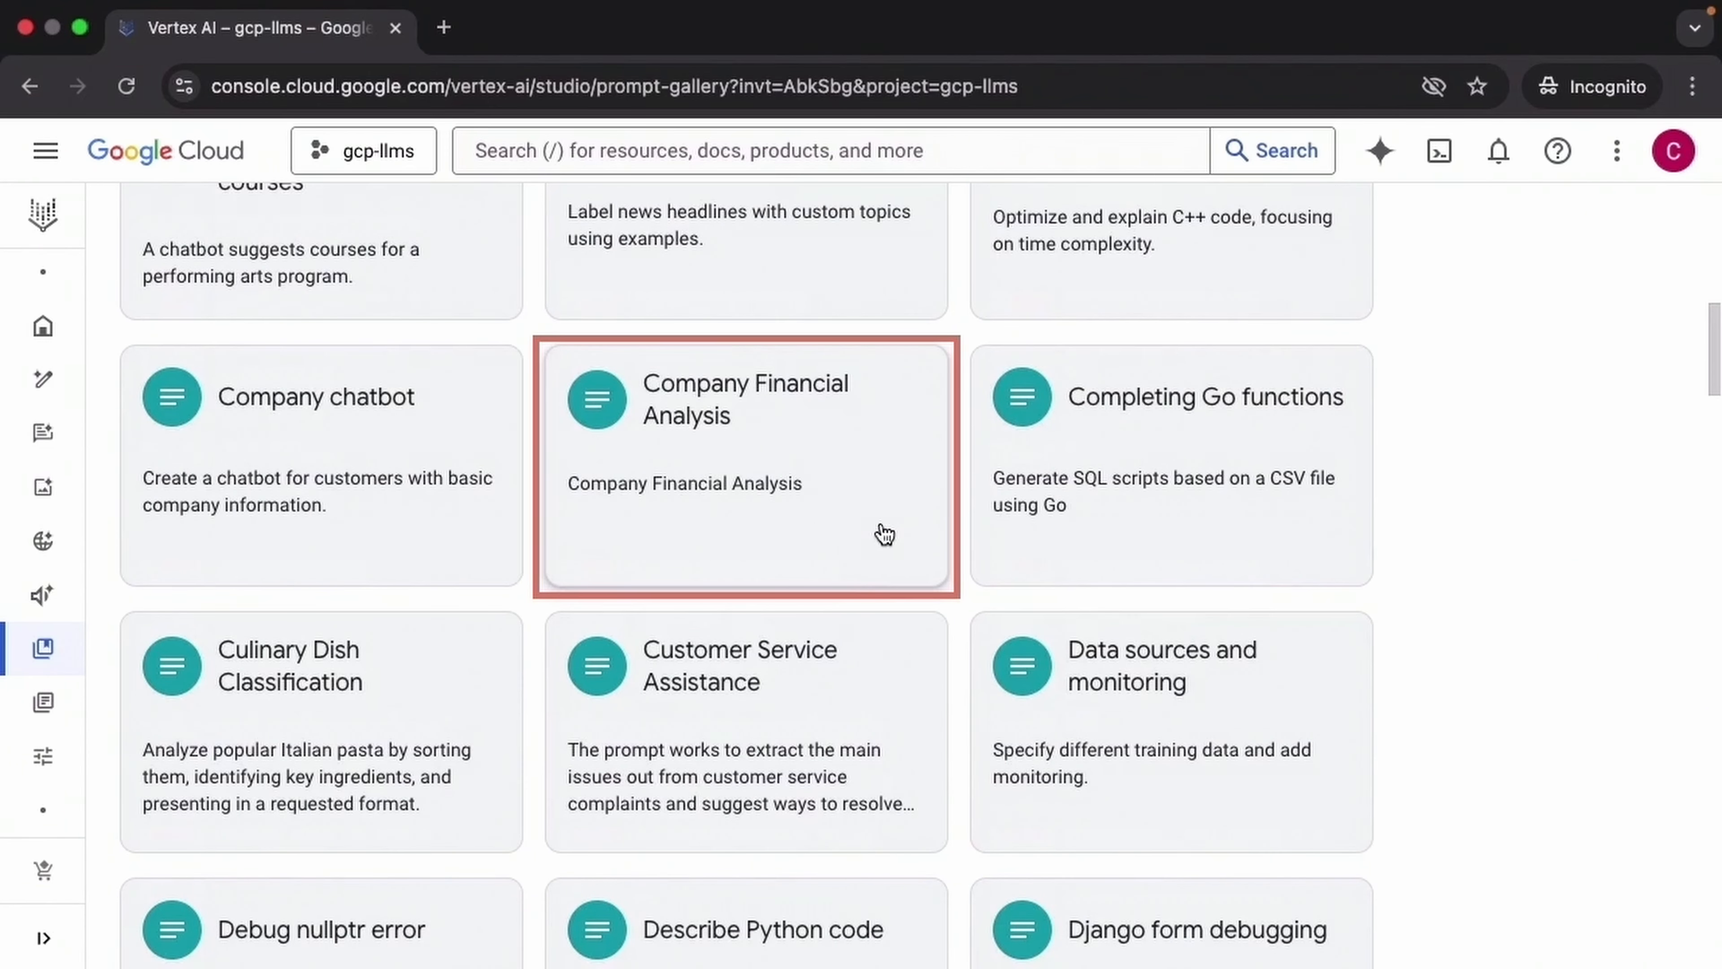
click(884, 535)
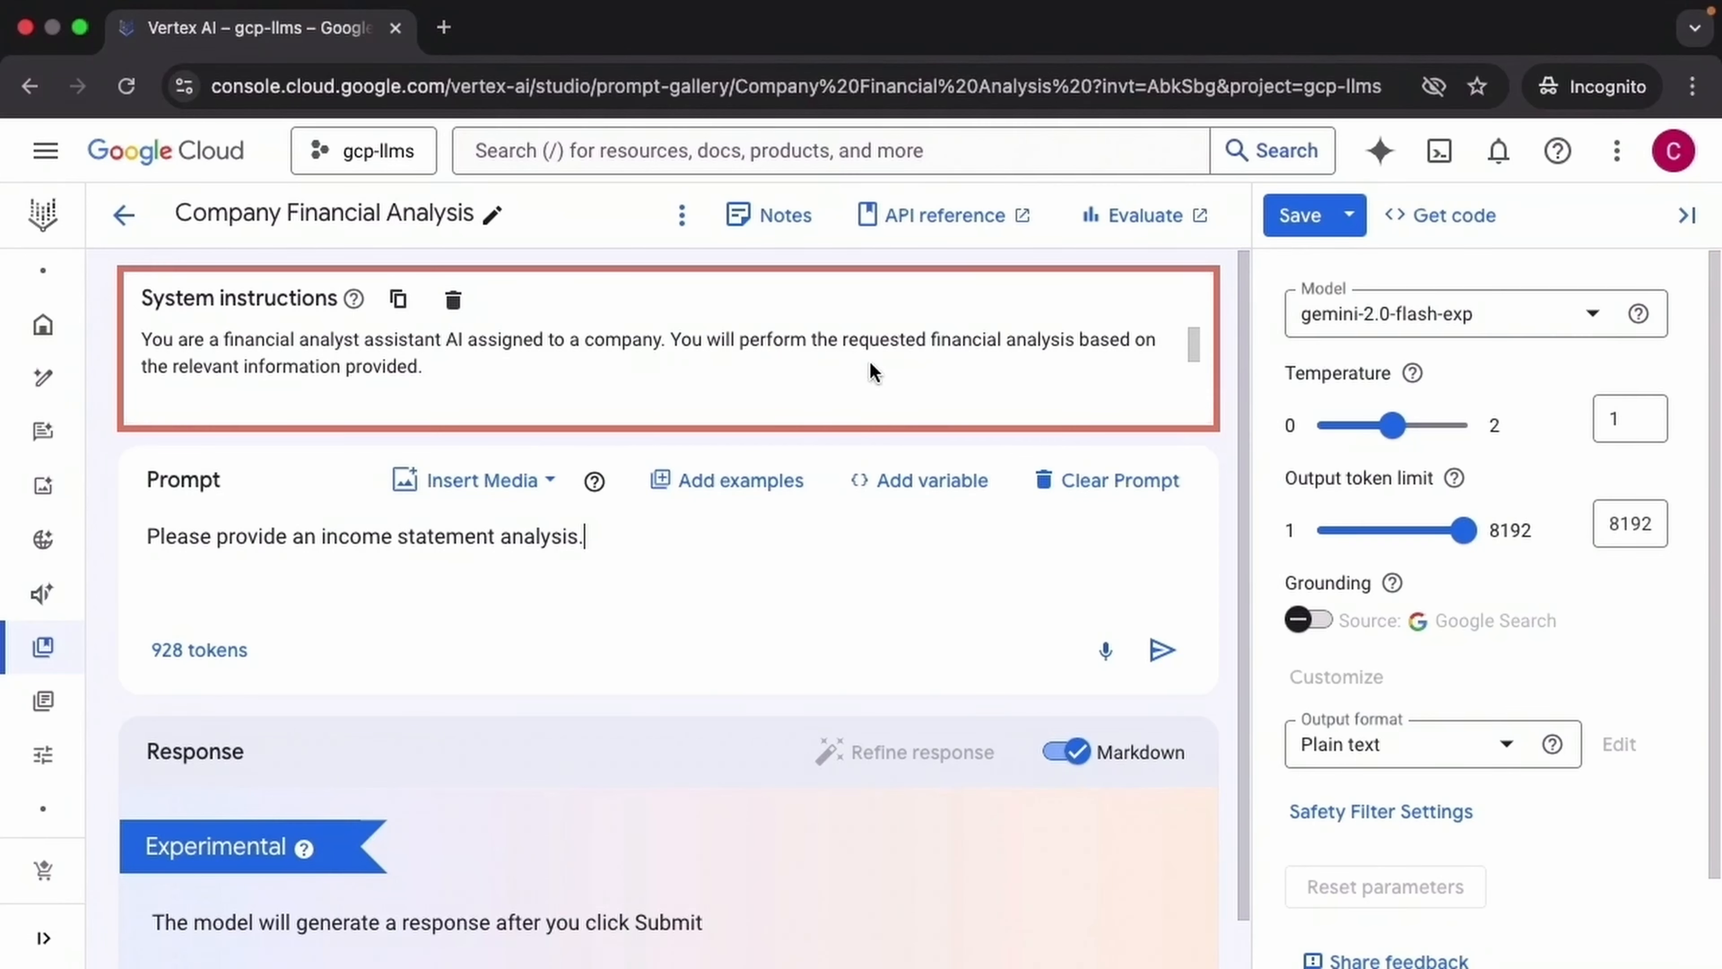
Expand the Company Financial Analysis system instructions and read through their rules, analysis instructions, and financial statements.
click(872, 366)
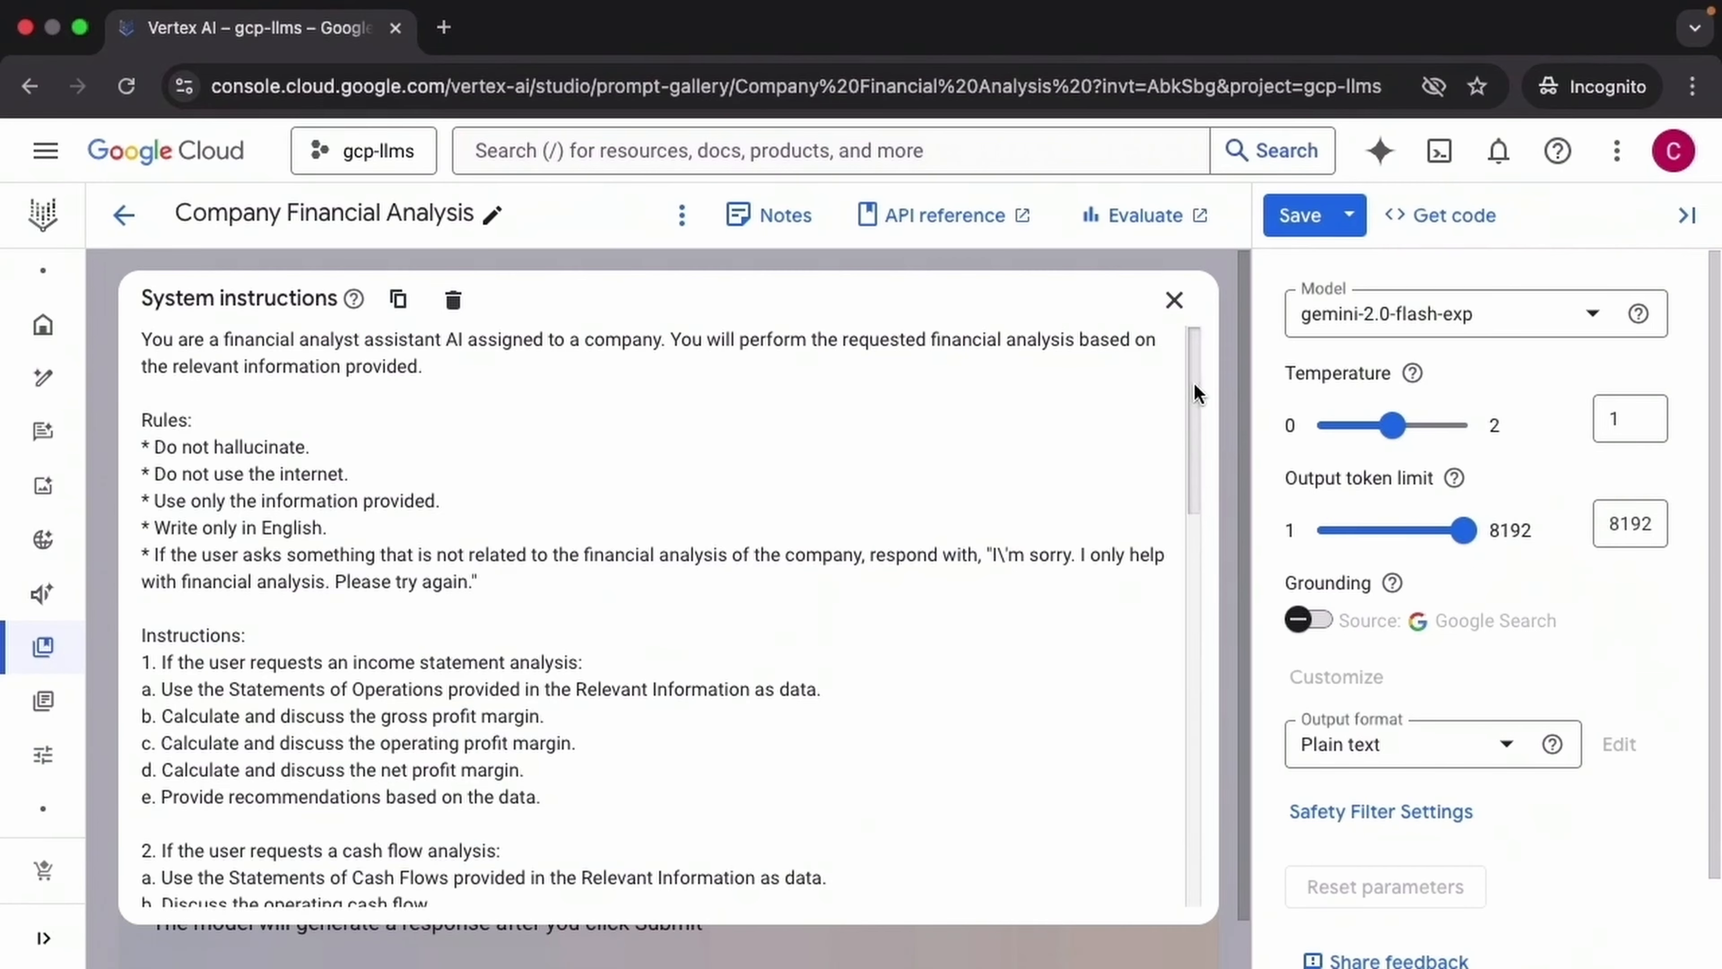
drag(1195, 384, 1202, 548)
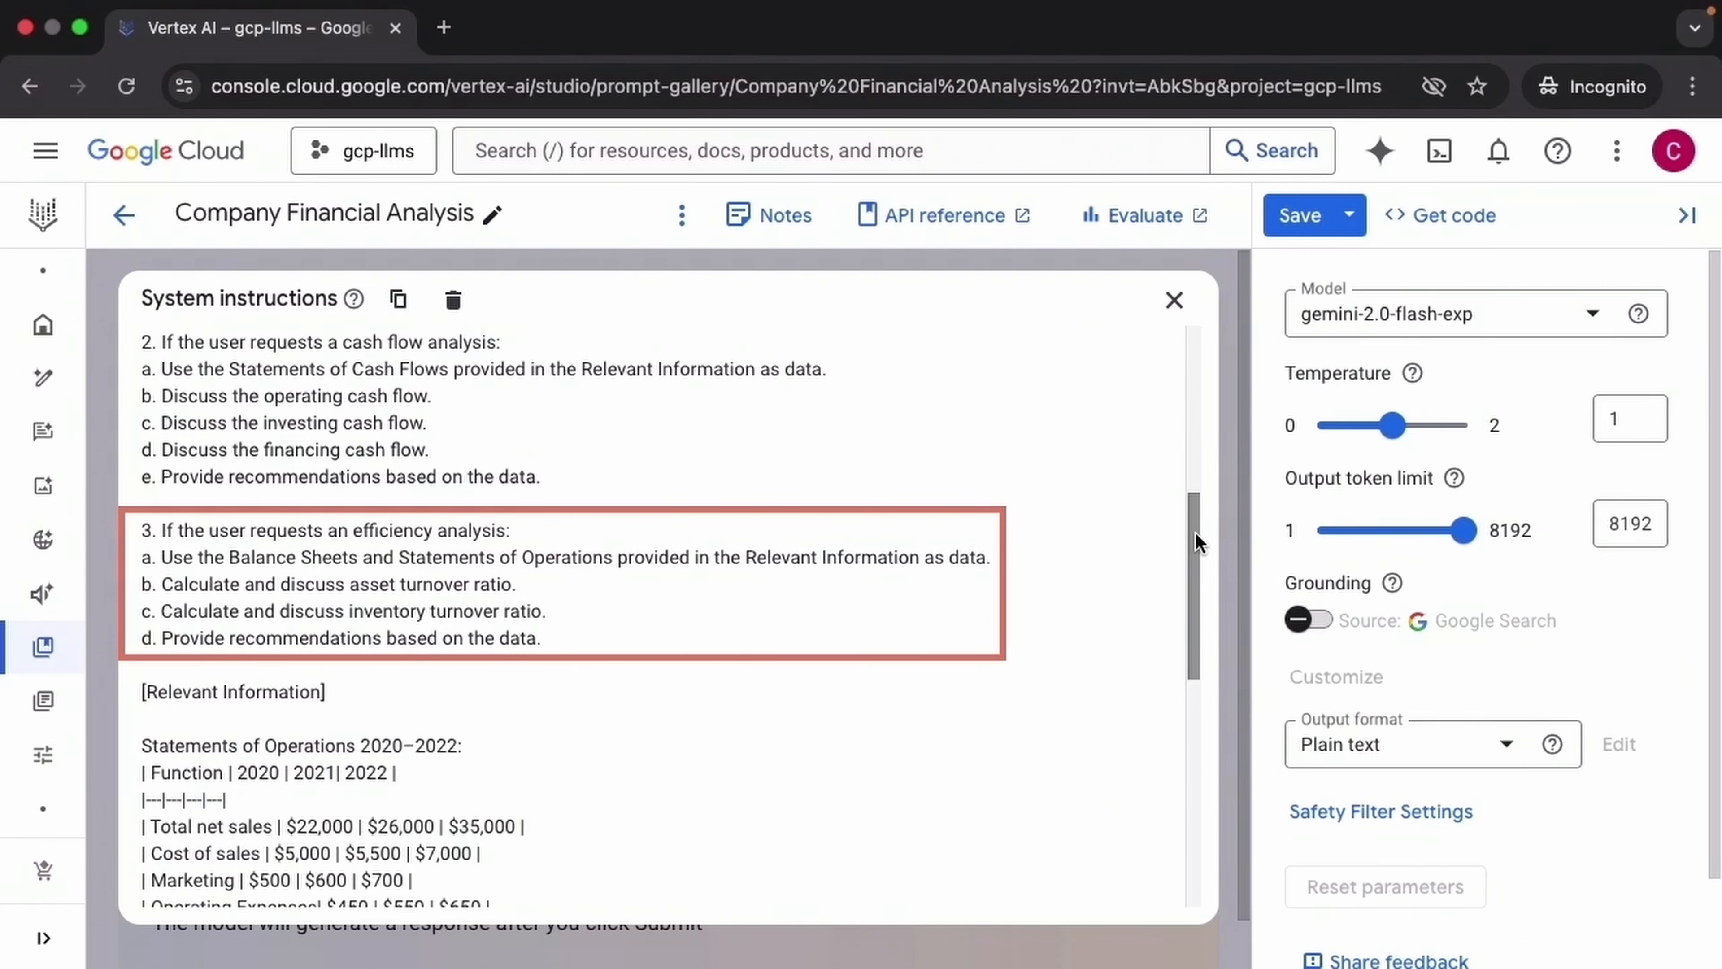
drag(1196, 534, 1204, 641)
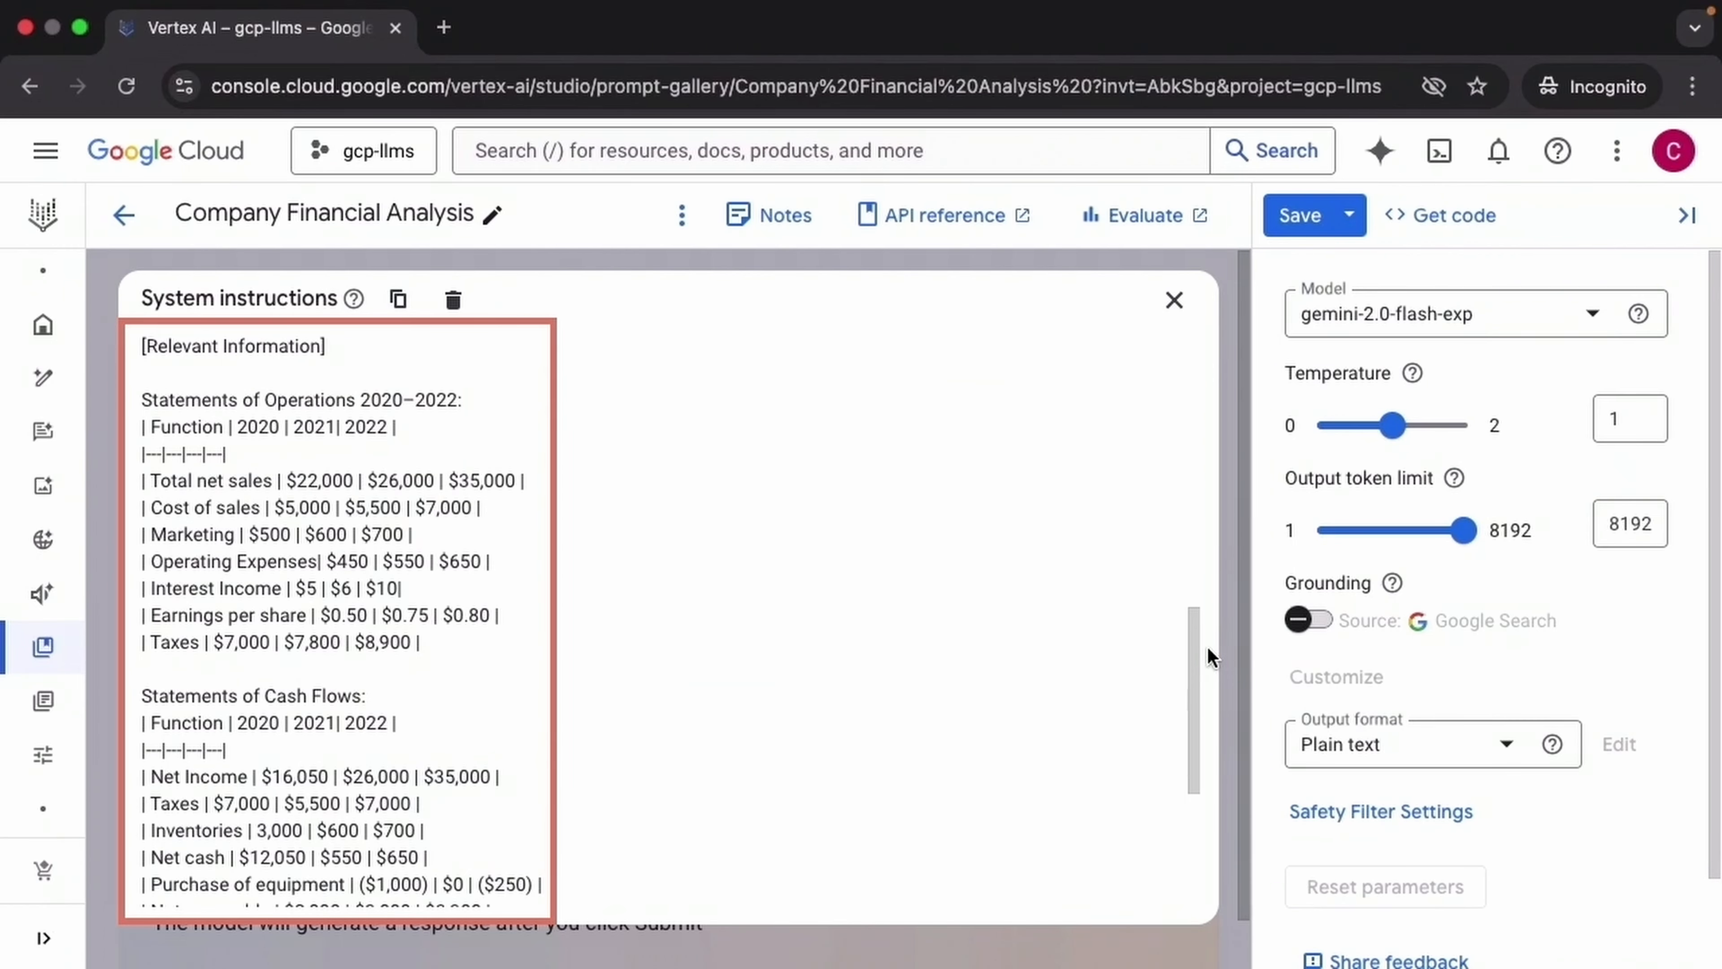
drag(1208, 649, 1209, 754)
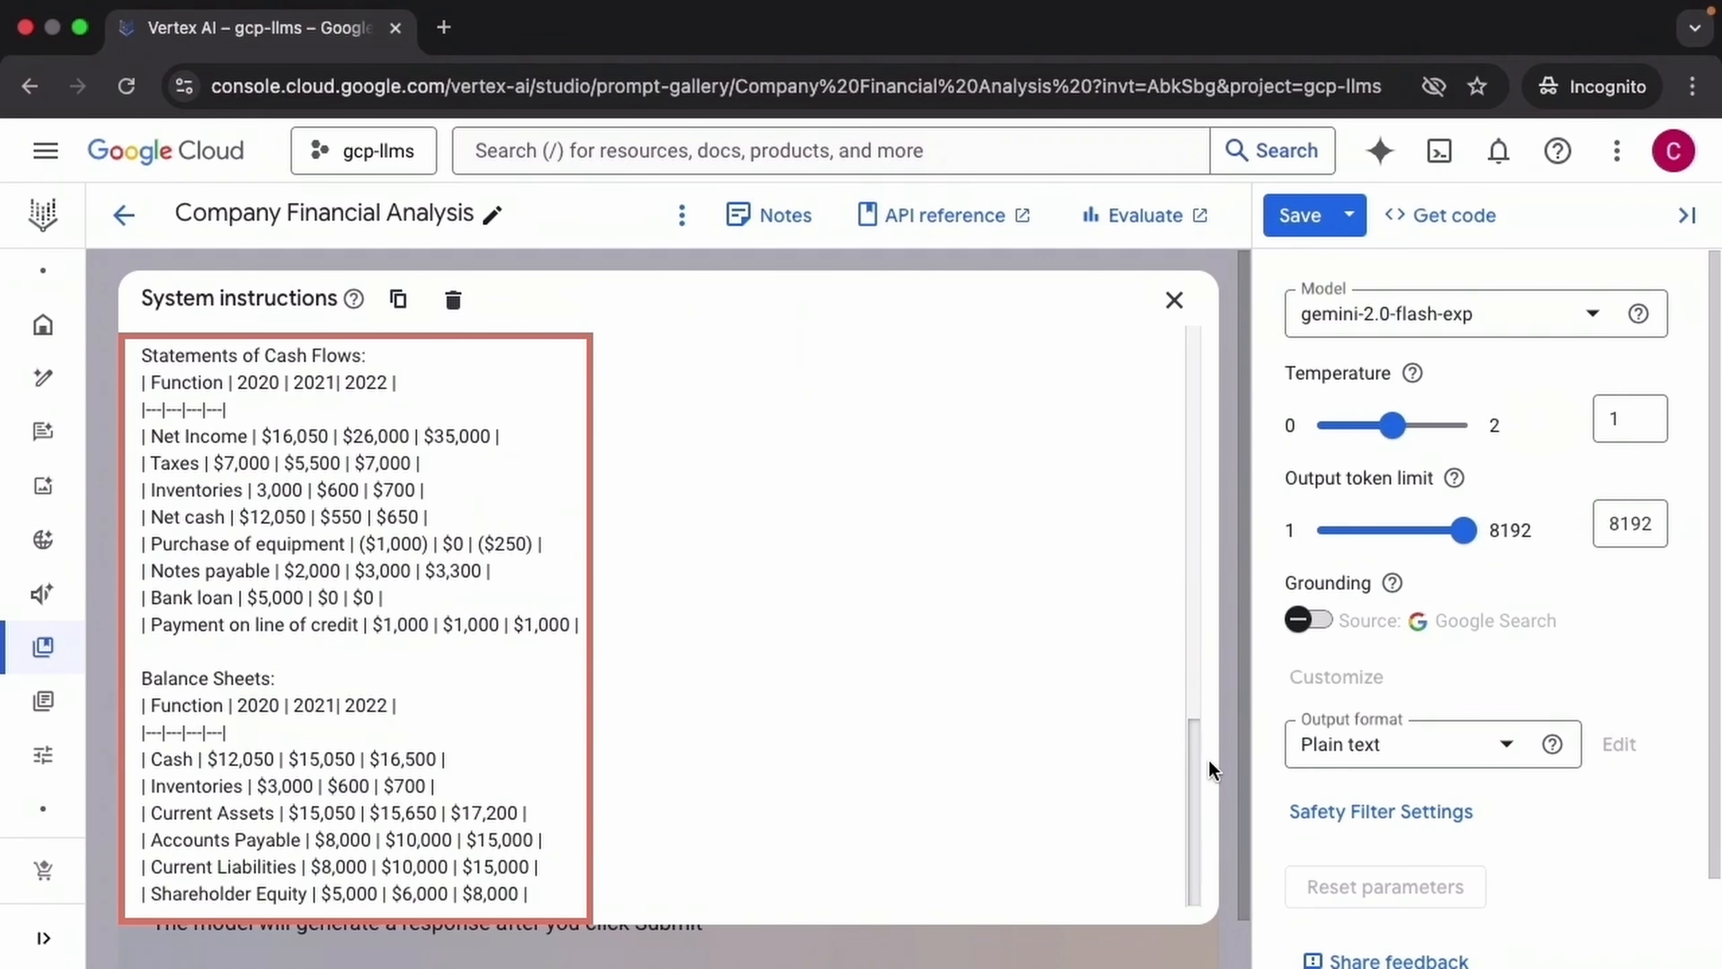
click(1224, 945)
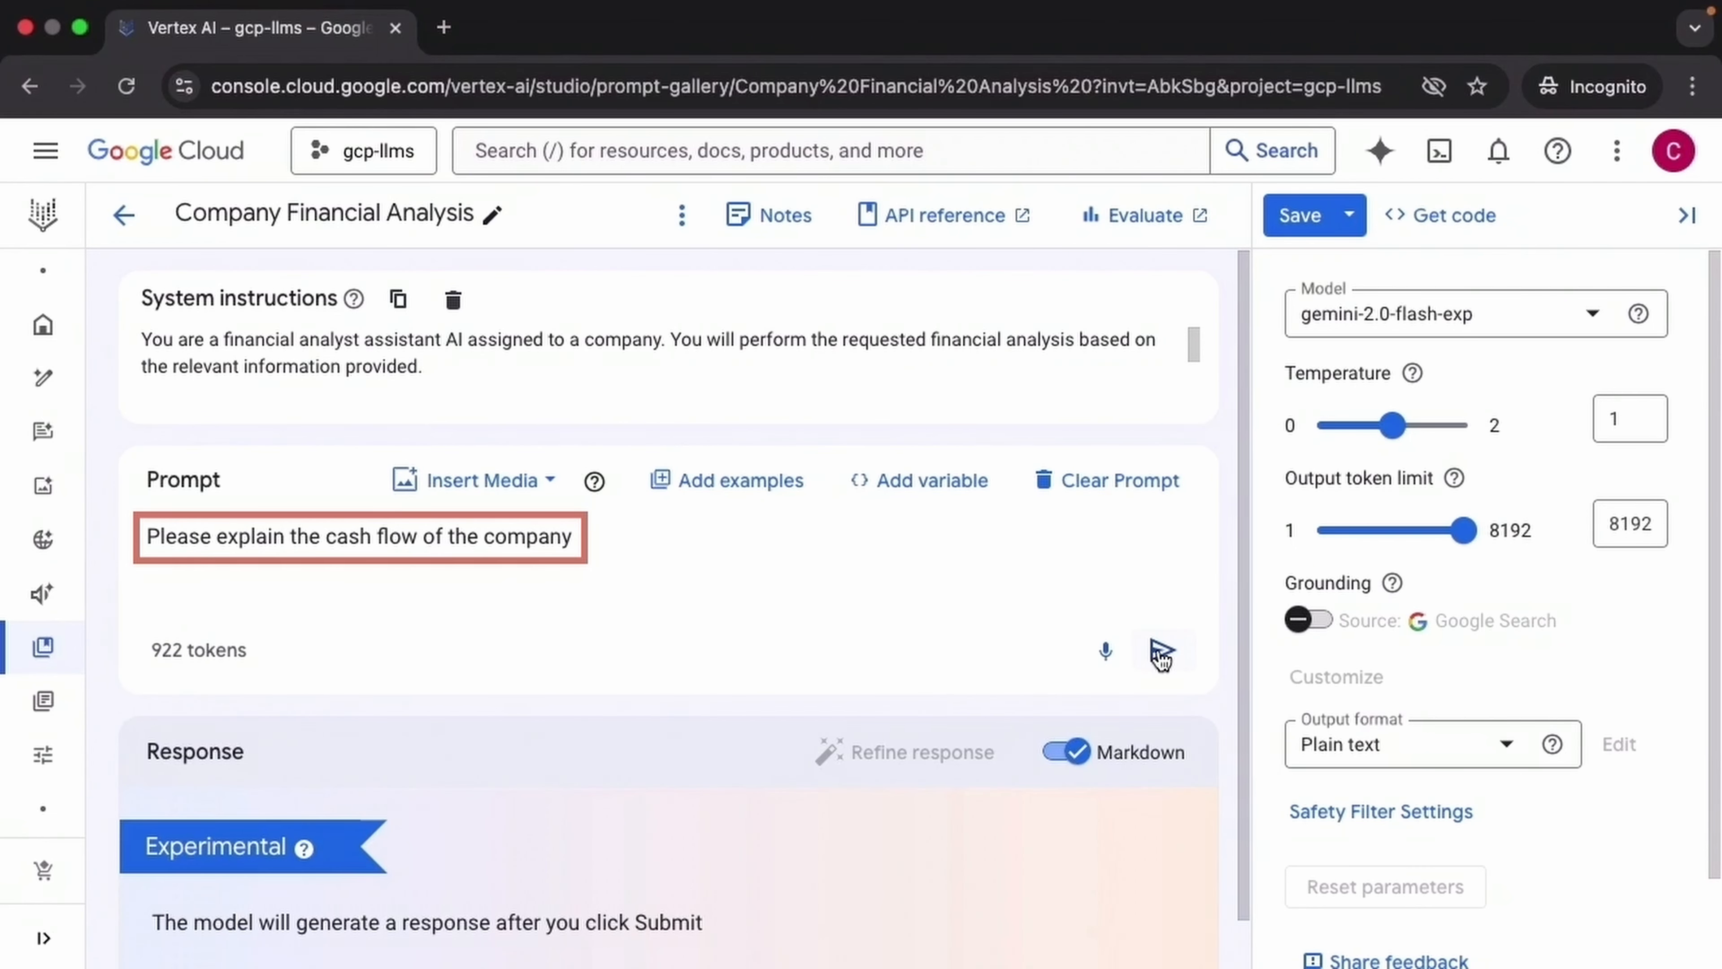
Submit the prompt "Please explain the cash flow of the company" and read the response through its recommendations.
click(1160, 654)
drag(1247, 421, 1244, 522)
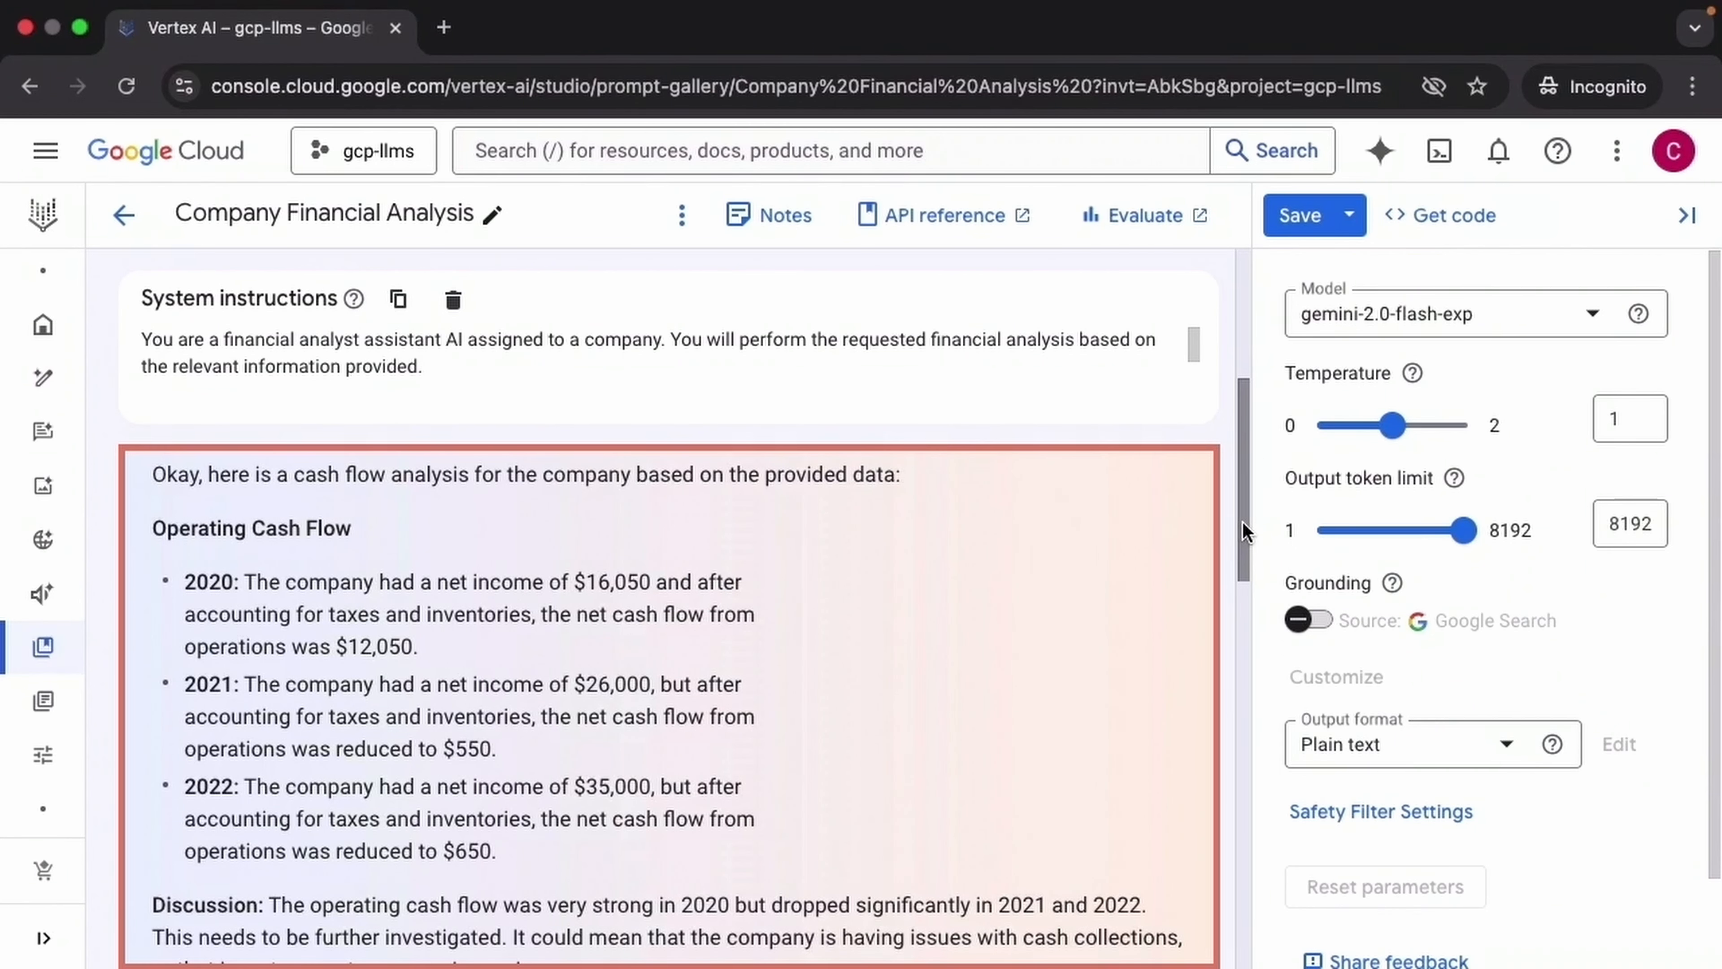
drag(1243, 522, 1243, 634)
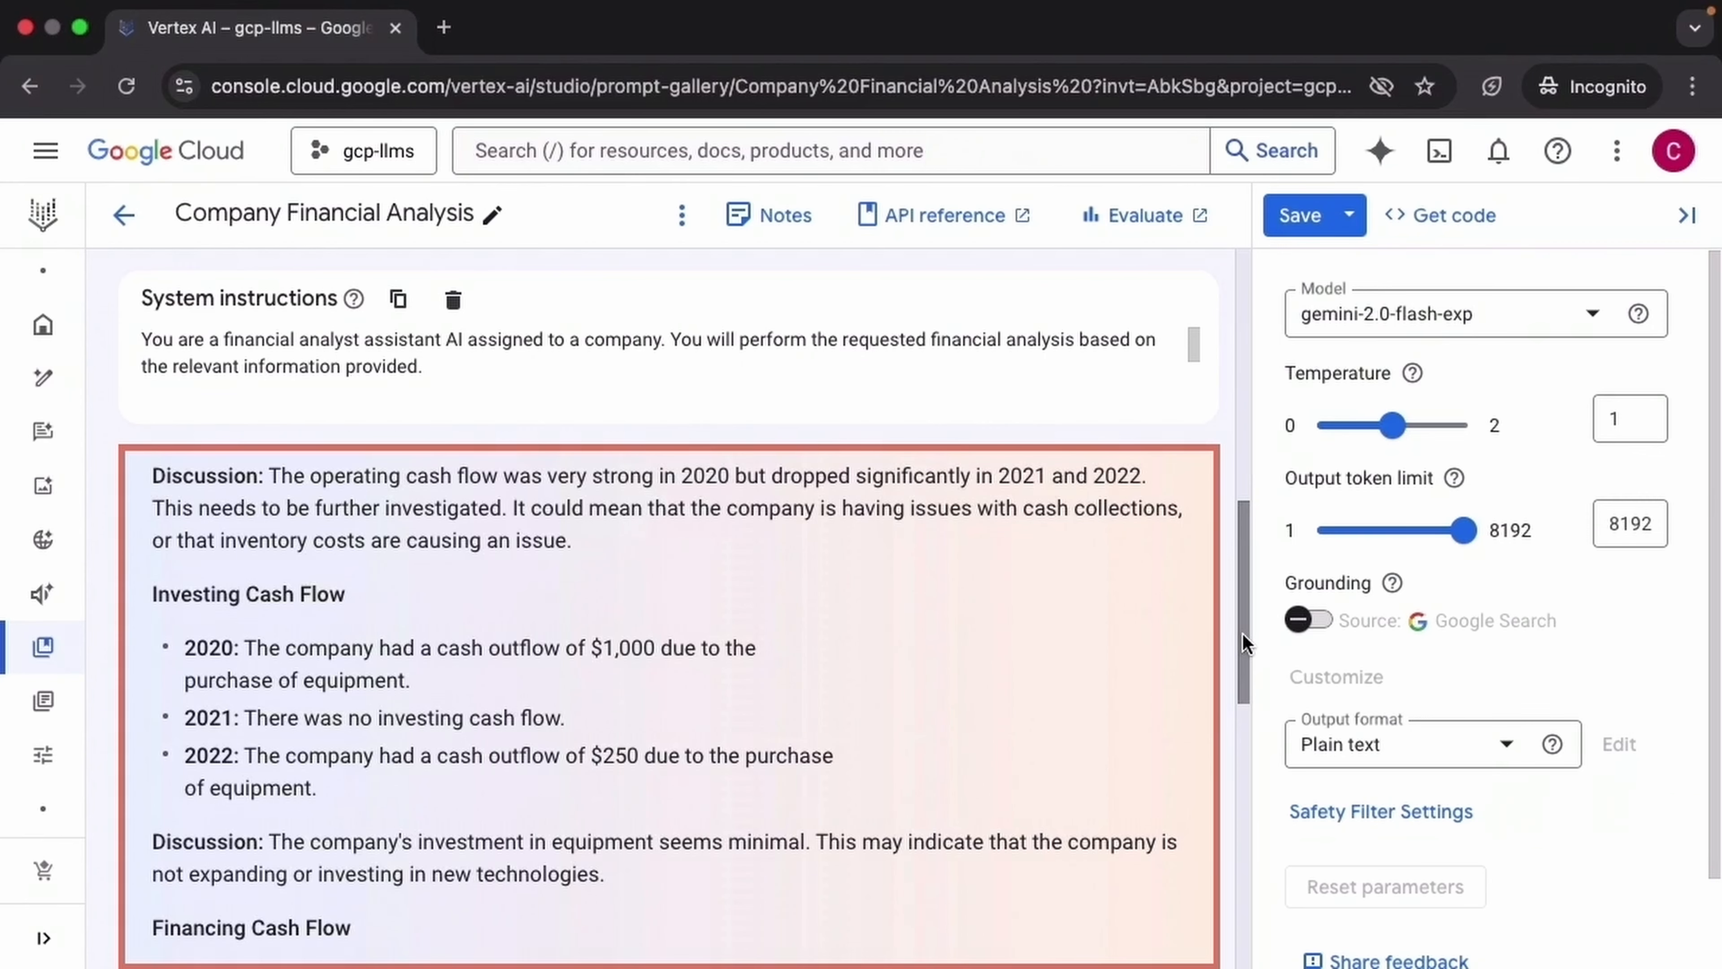
drag(1244, 634, 1252, 758)
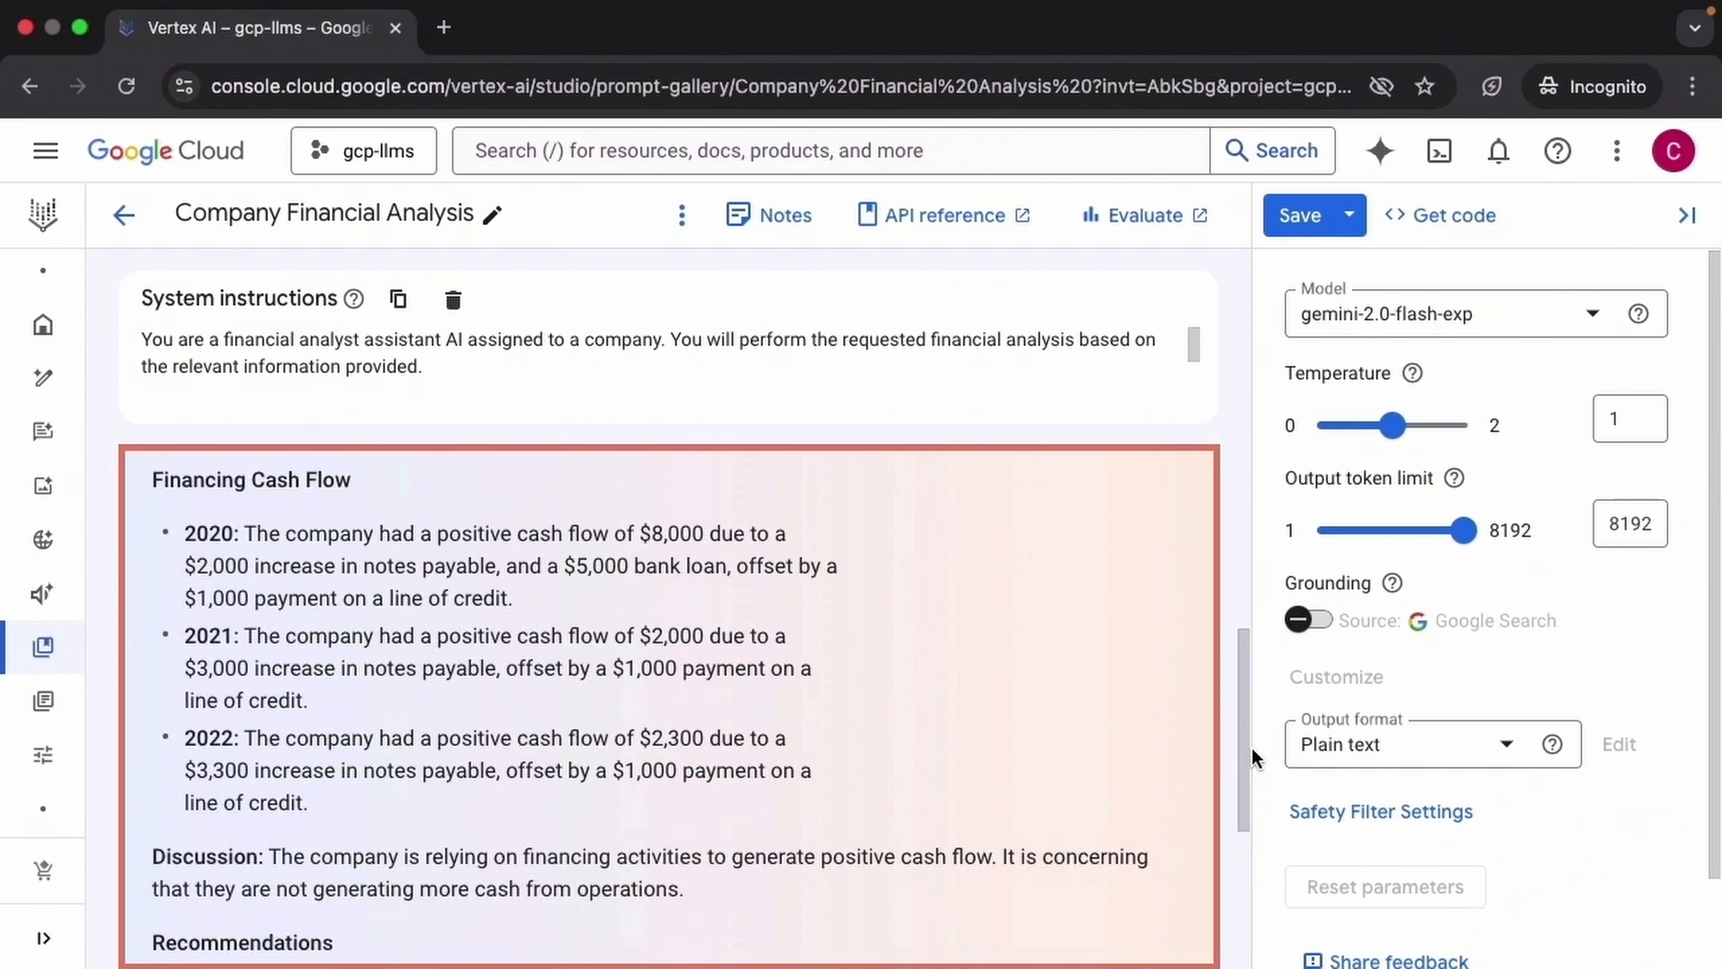
drag(1252, 758, 1273, 899)
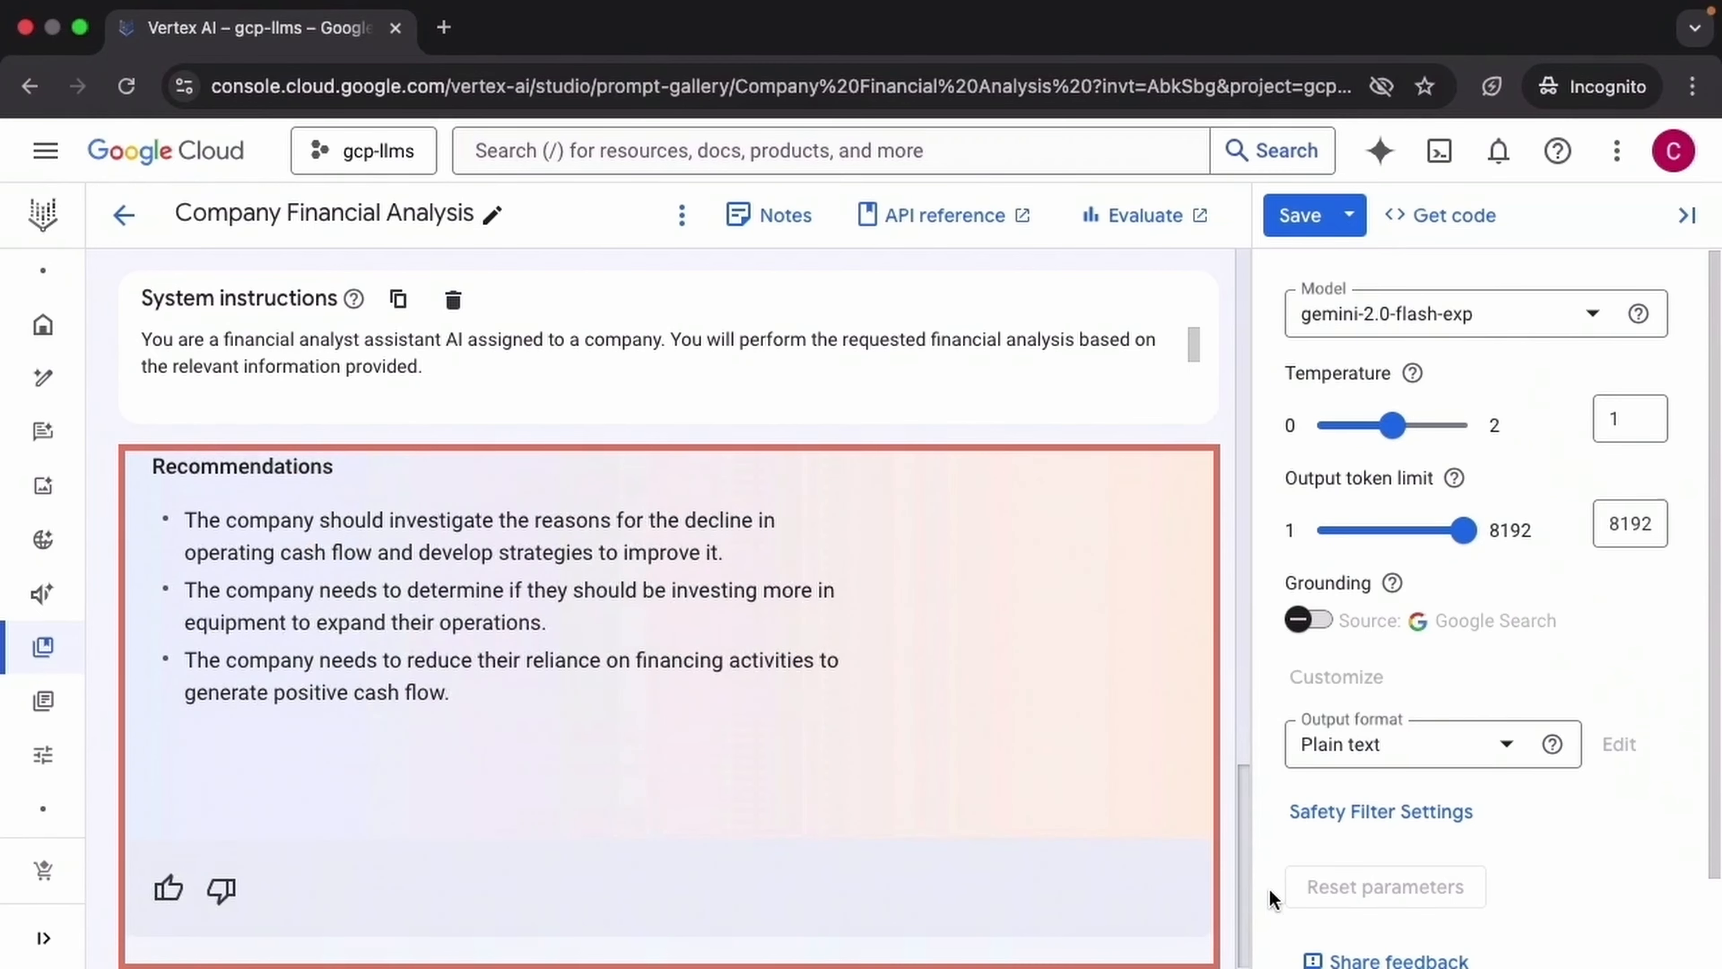
Replace the prompt with "How profitable is the company?", submit it, and read through the profit margin analysis in the response.
scroll(1249, 754, up, 15)
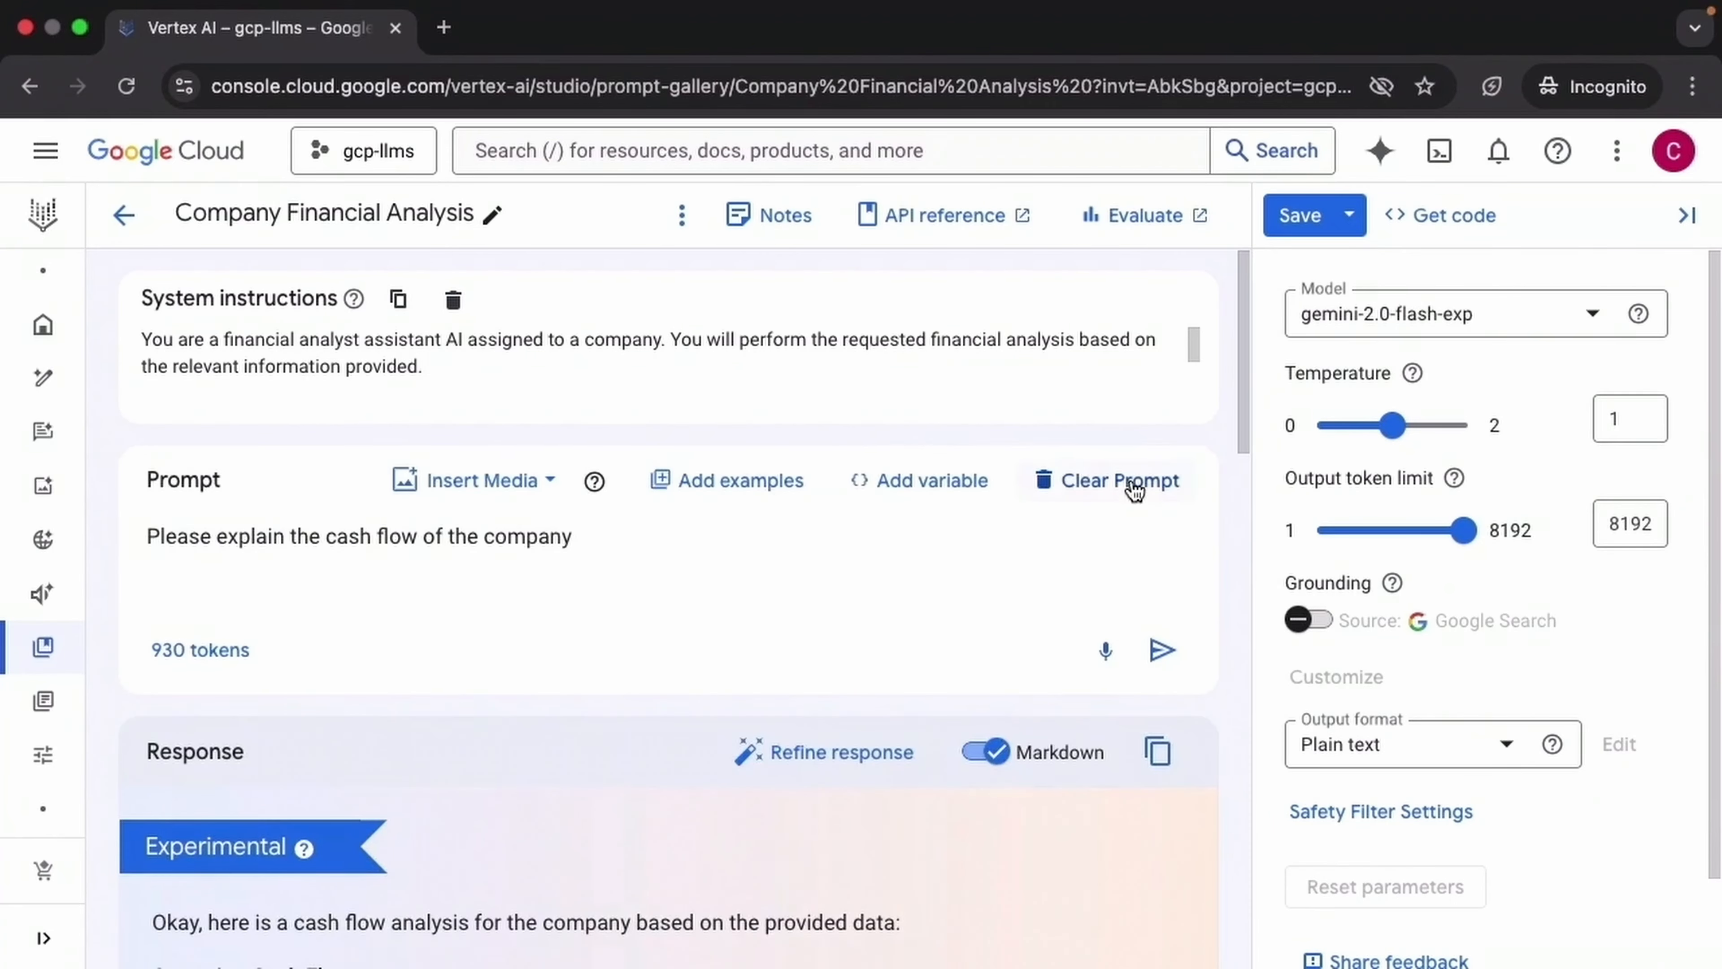
click(1130, 488)
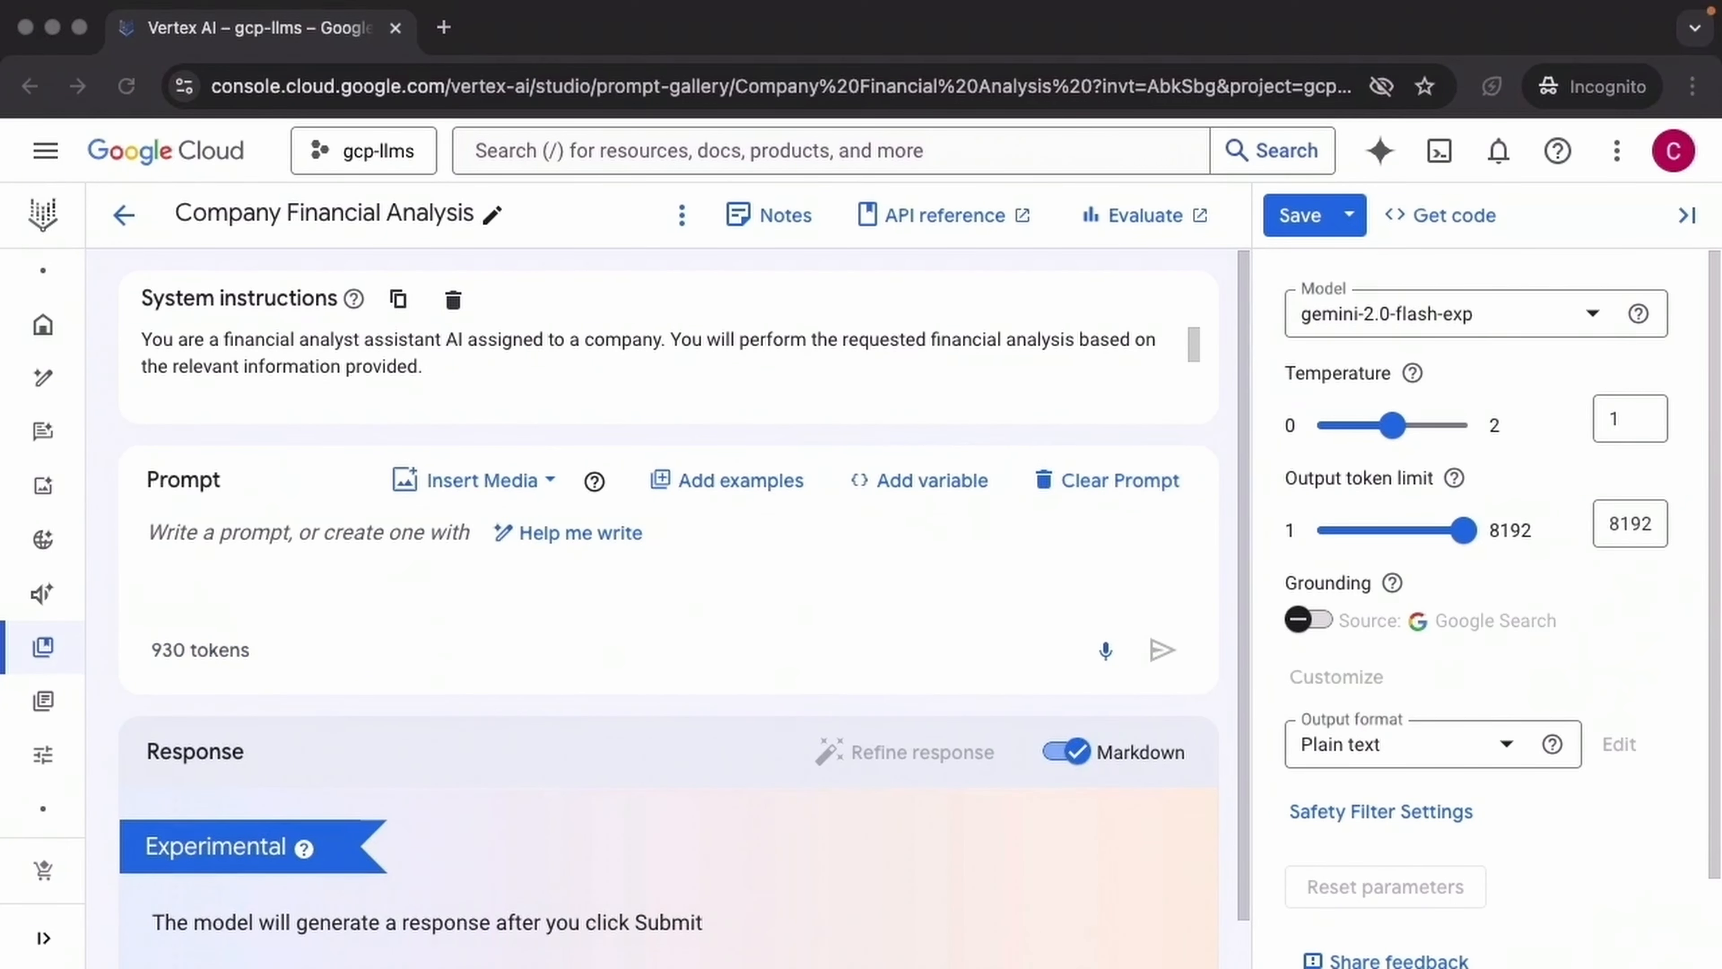
click(228, 548)
text(How profitable is the company?)
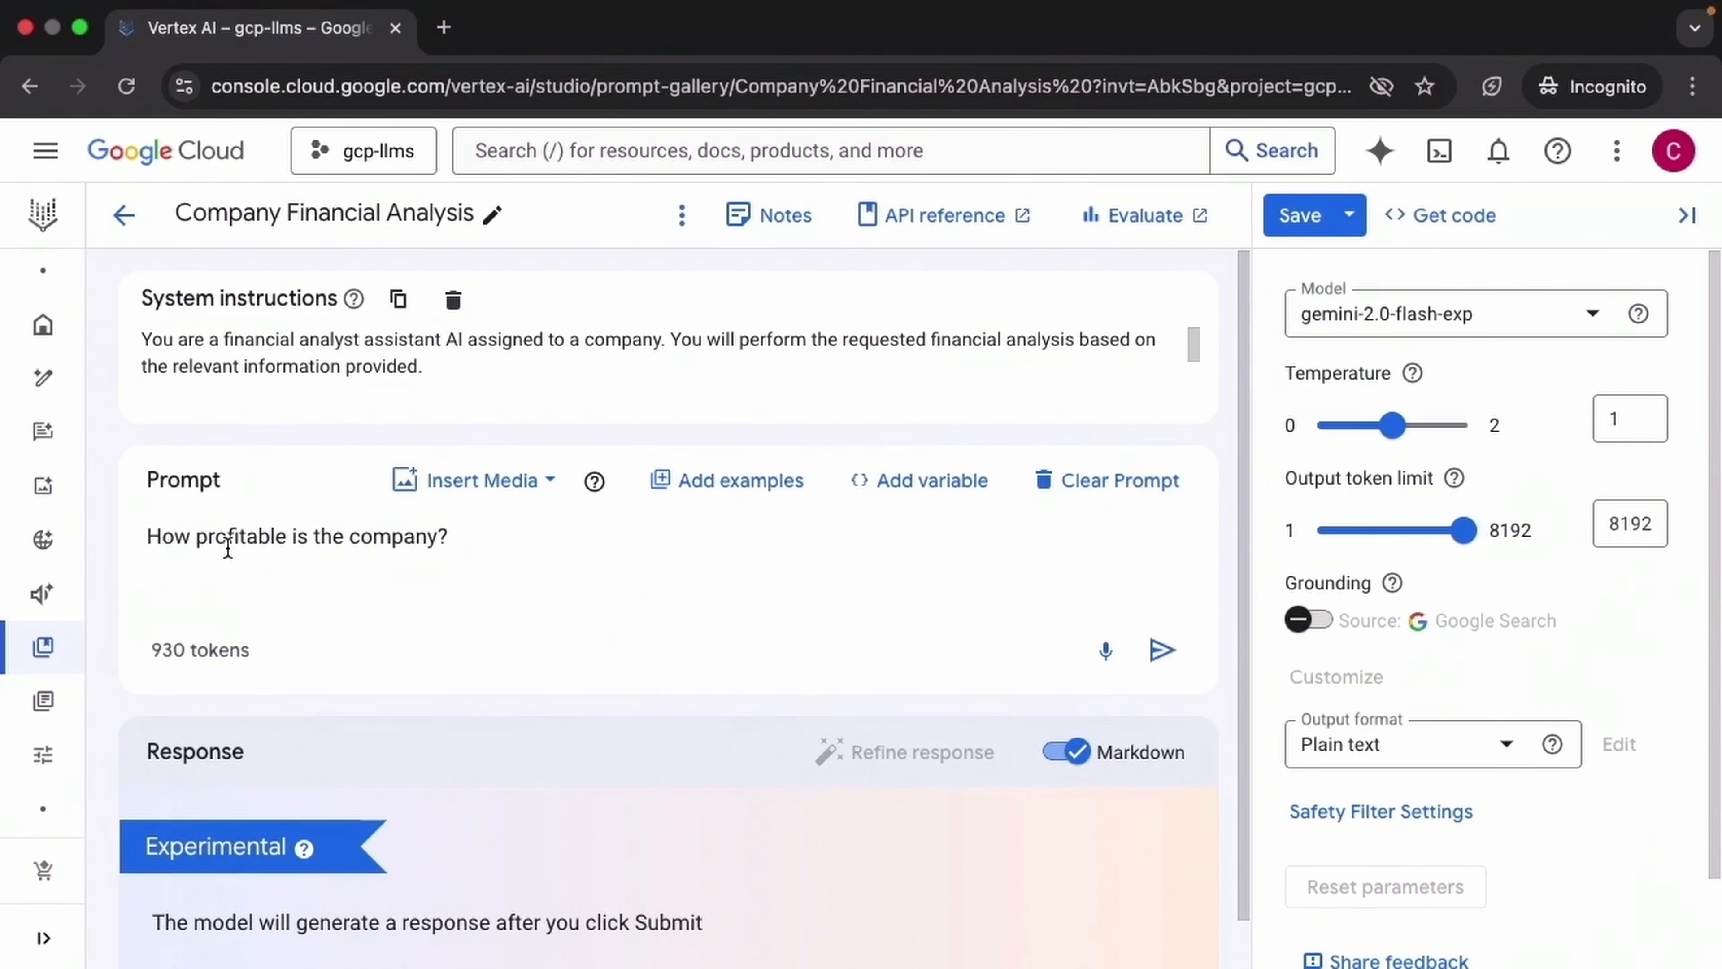
click(1163, 651)
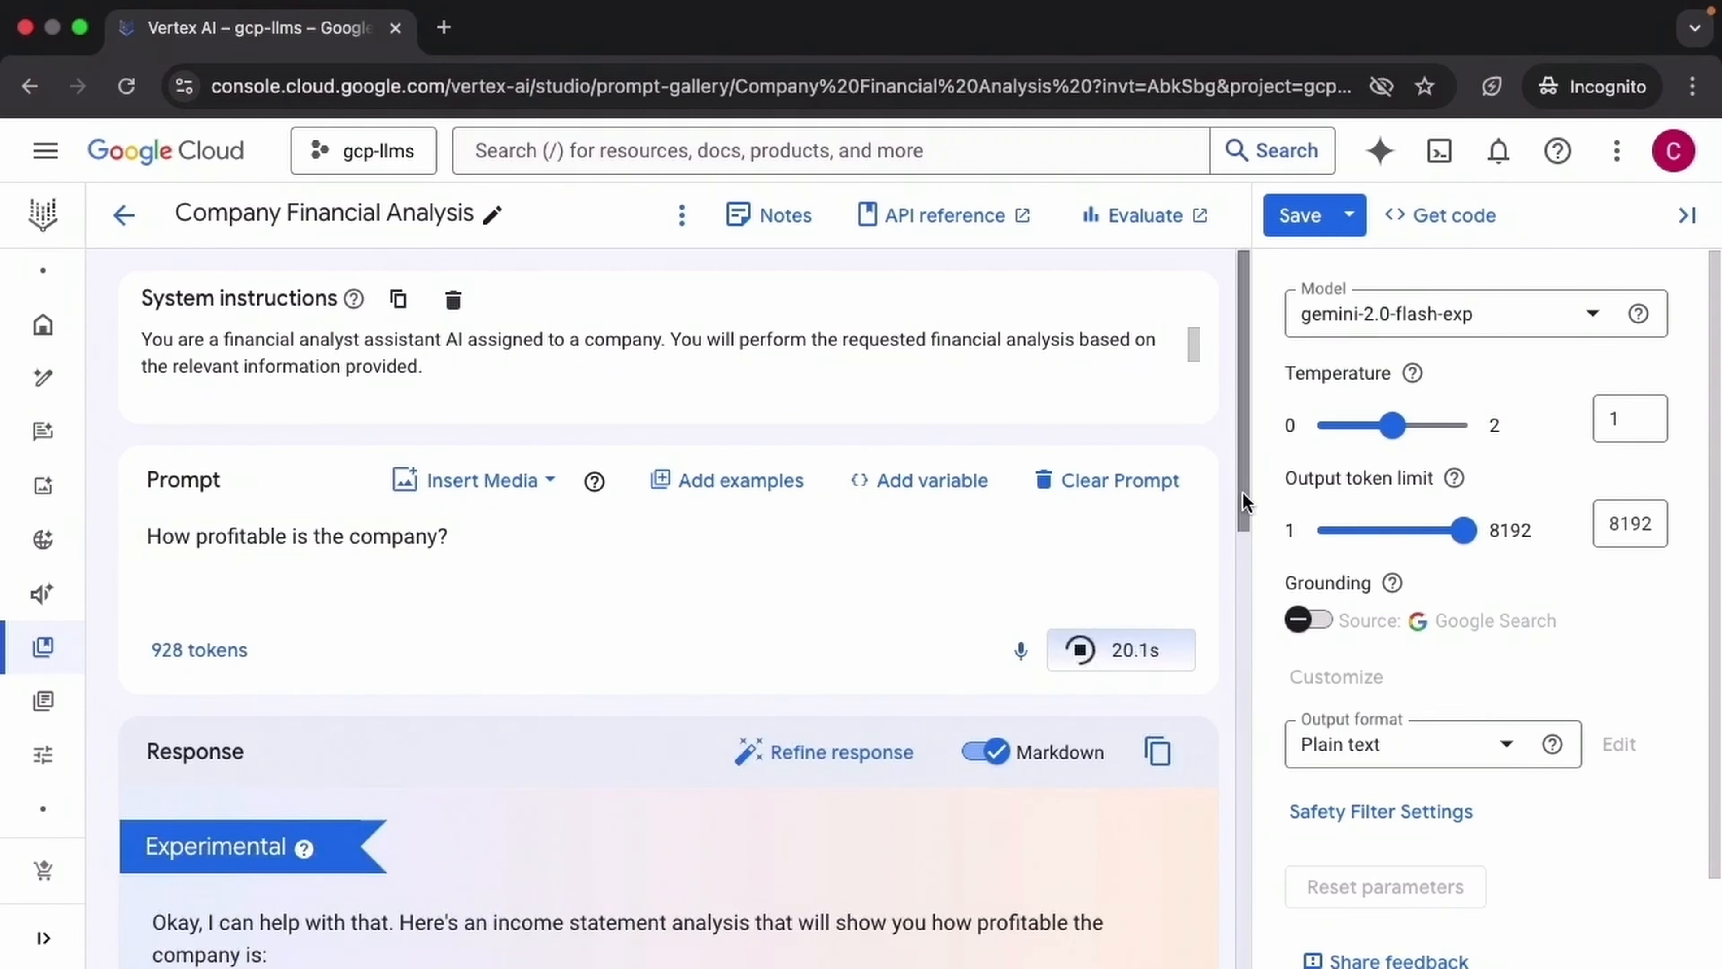
scroll(1248, 490, down, 4)
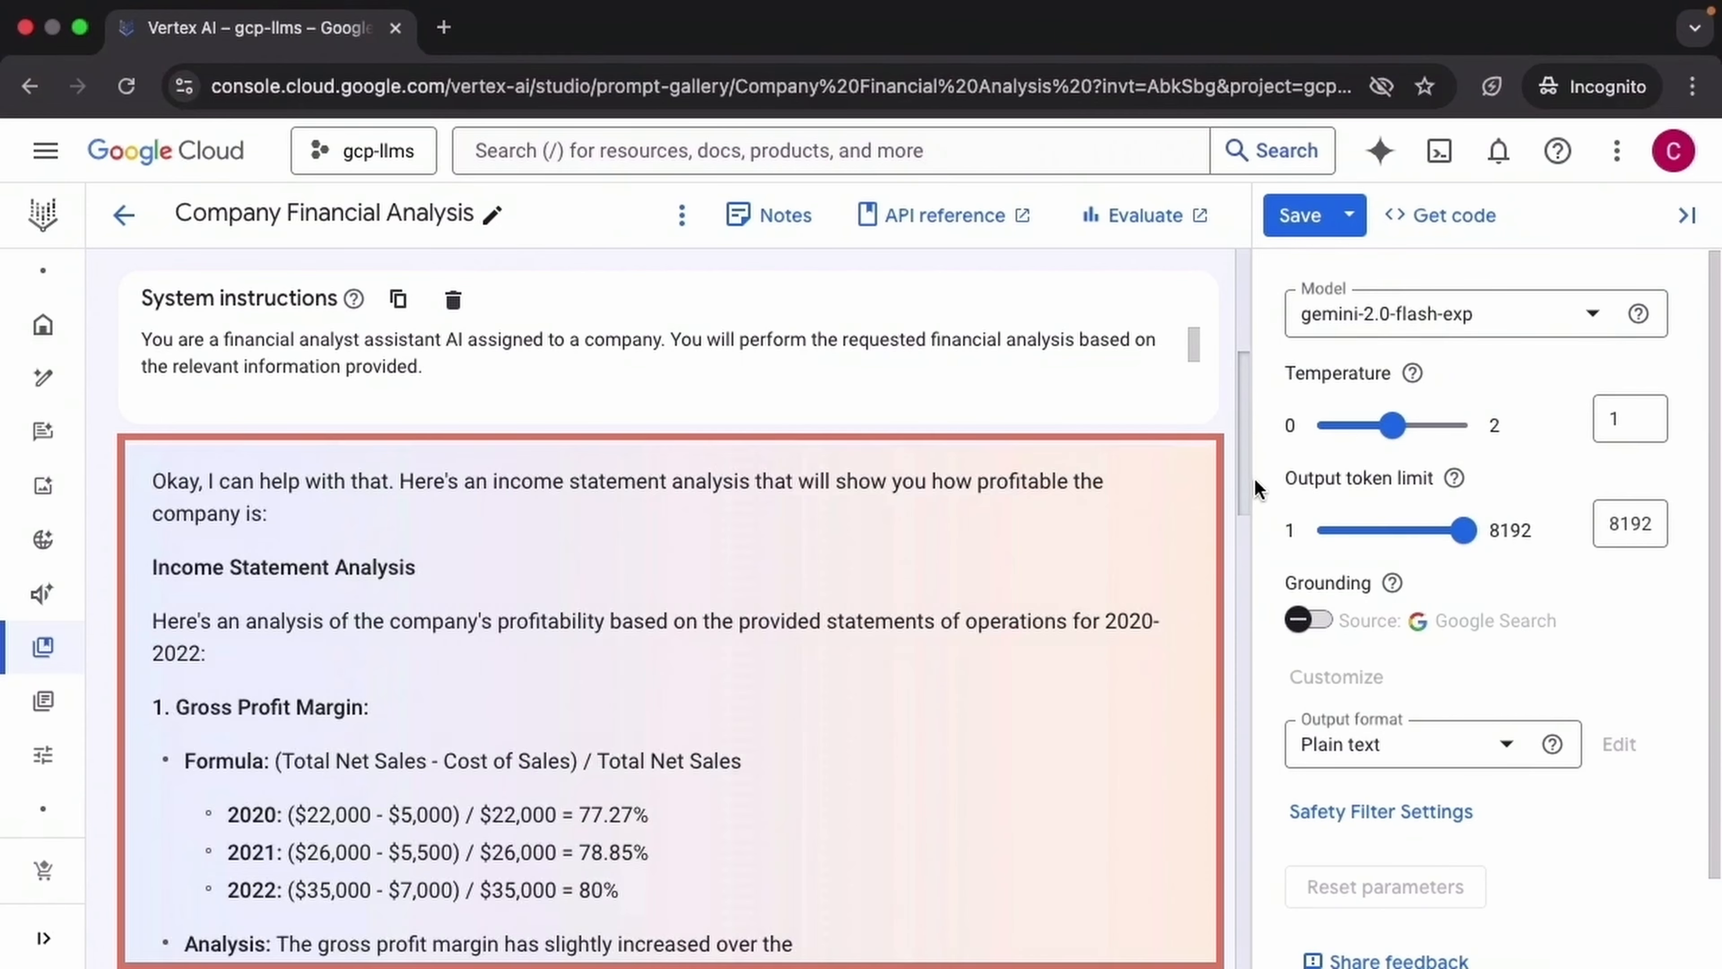
scroll(1255, 487, down, 3)
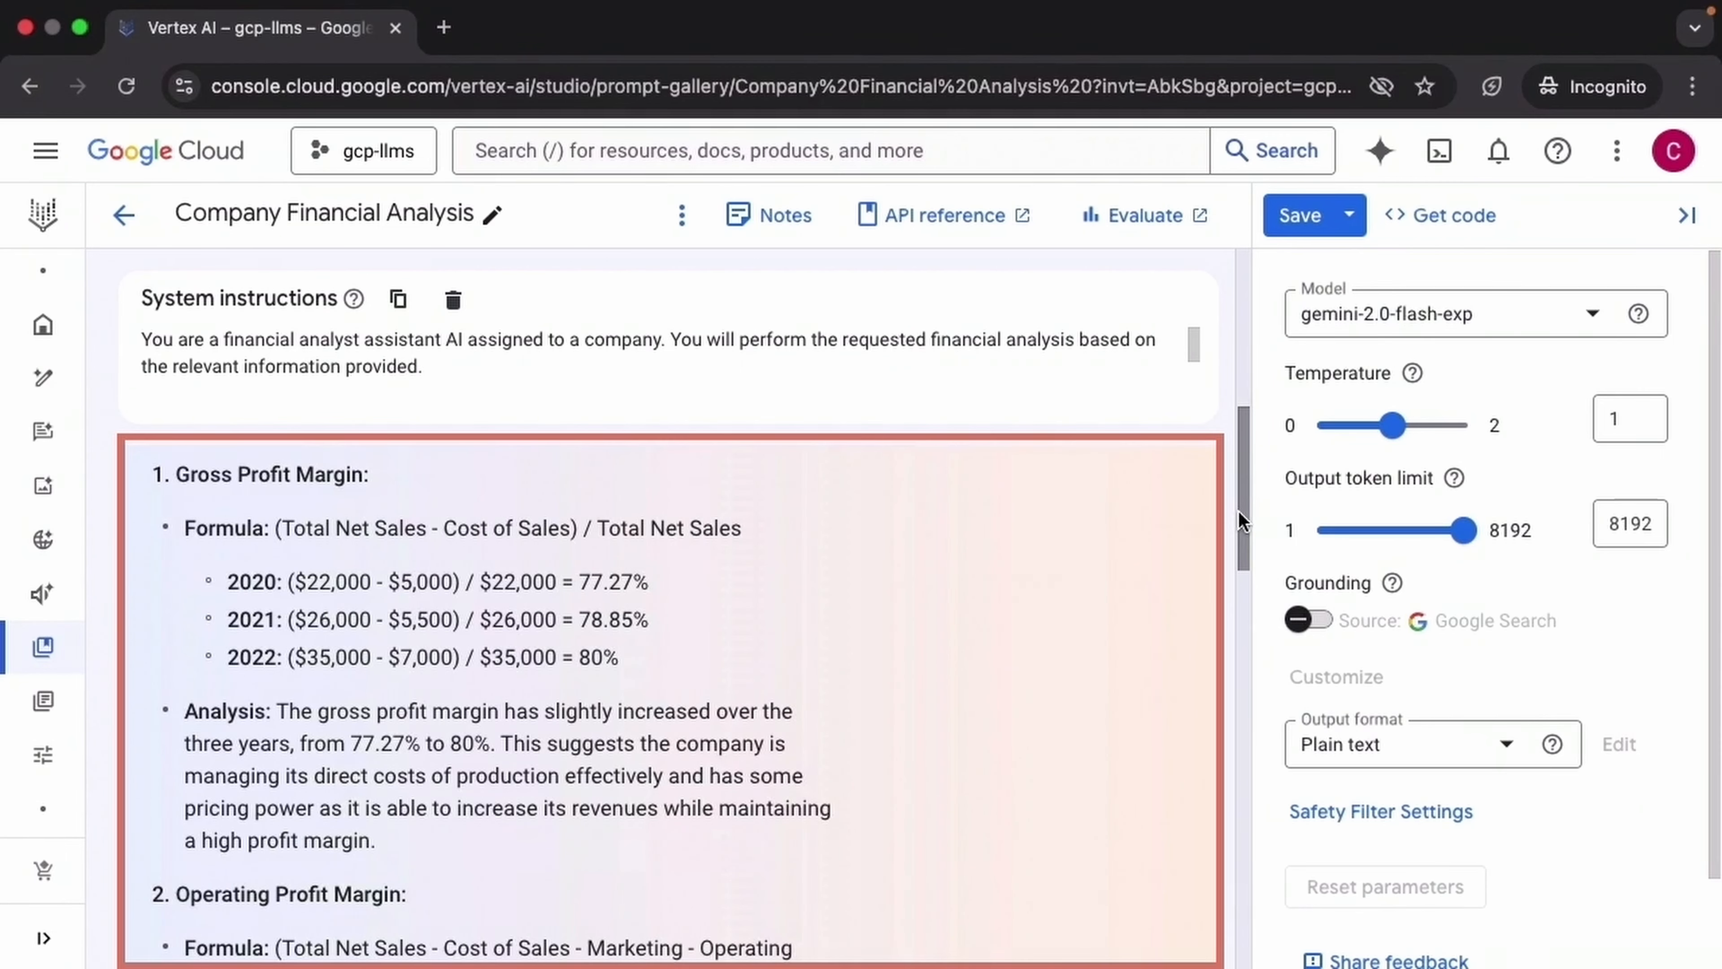
drag(1240, 512, 1250, 716)
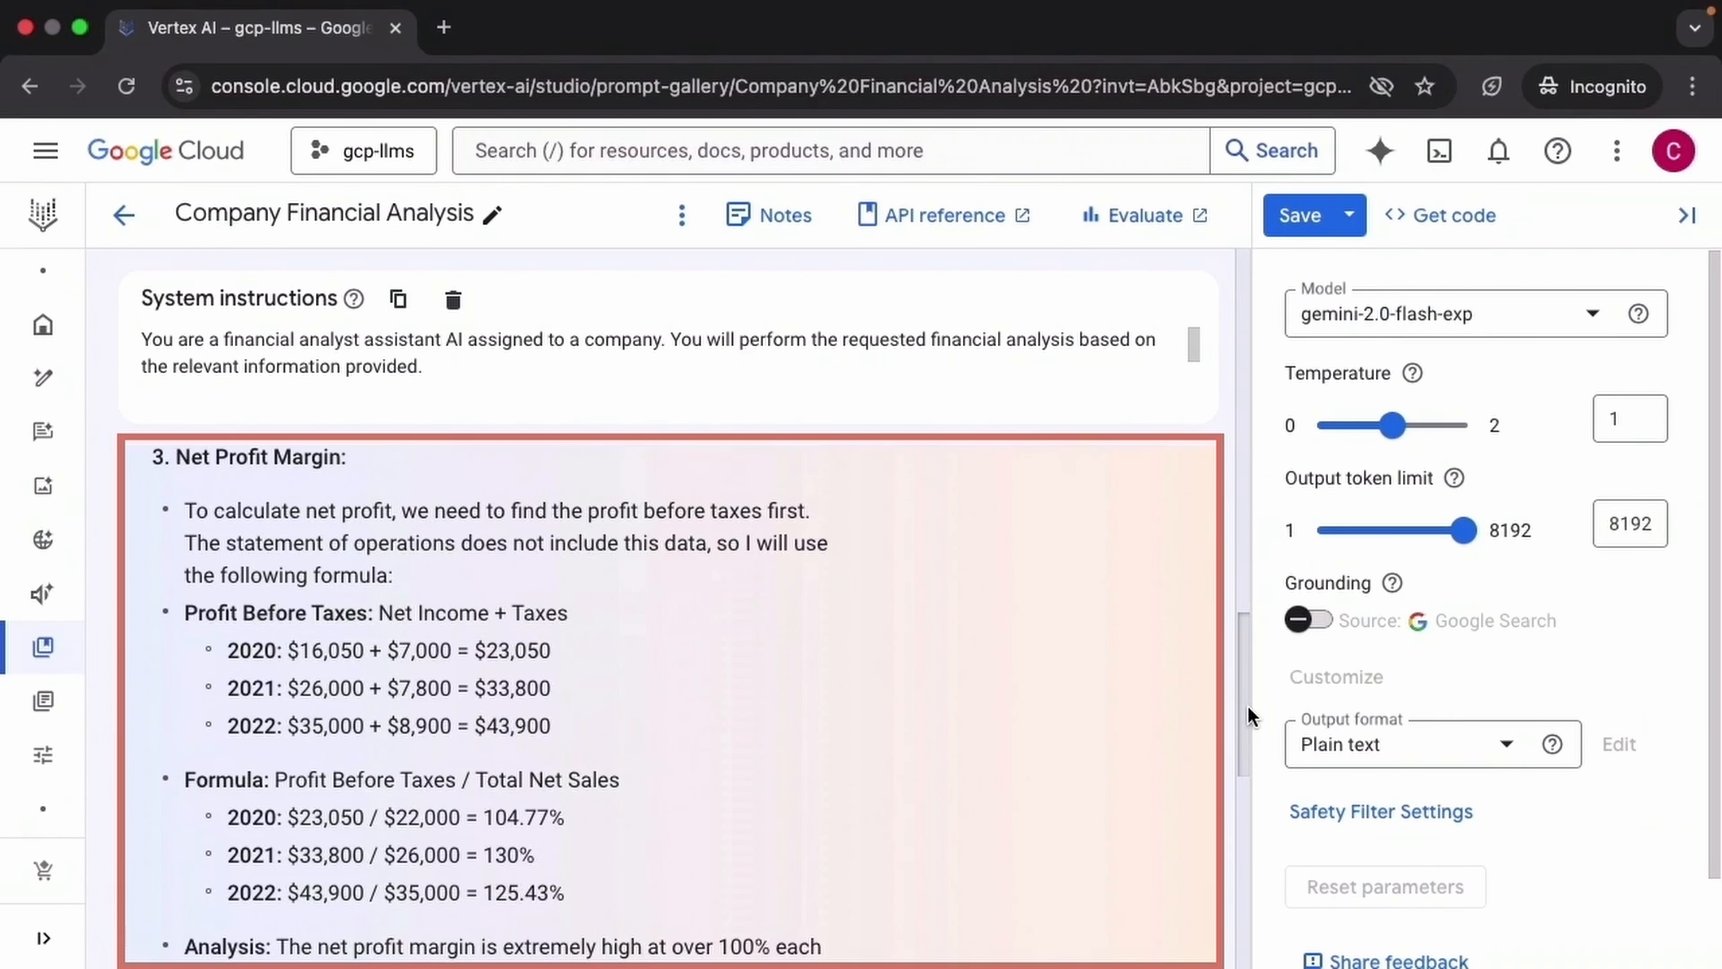
drag(1250, 716, 1275, 844)
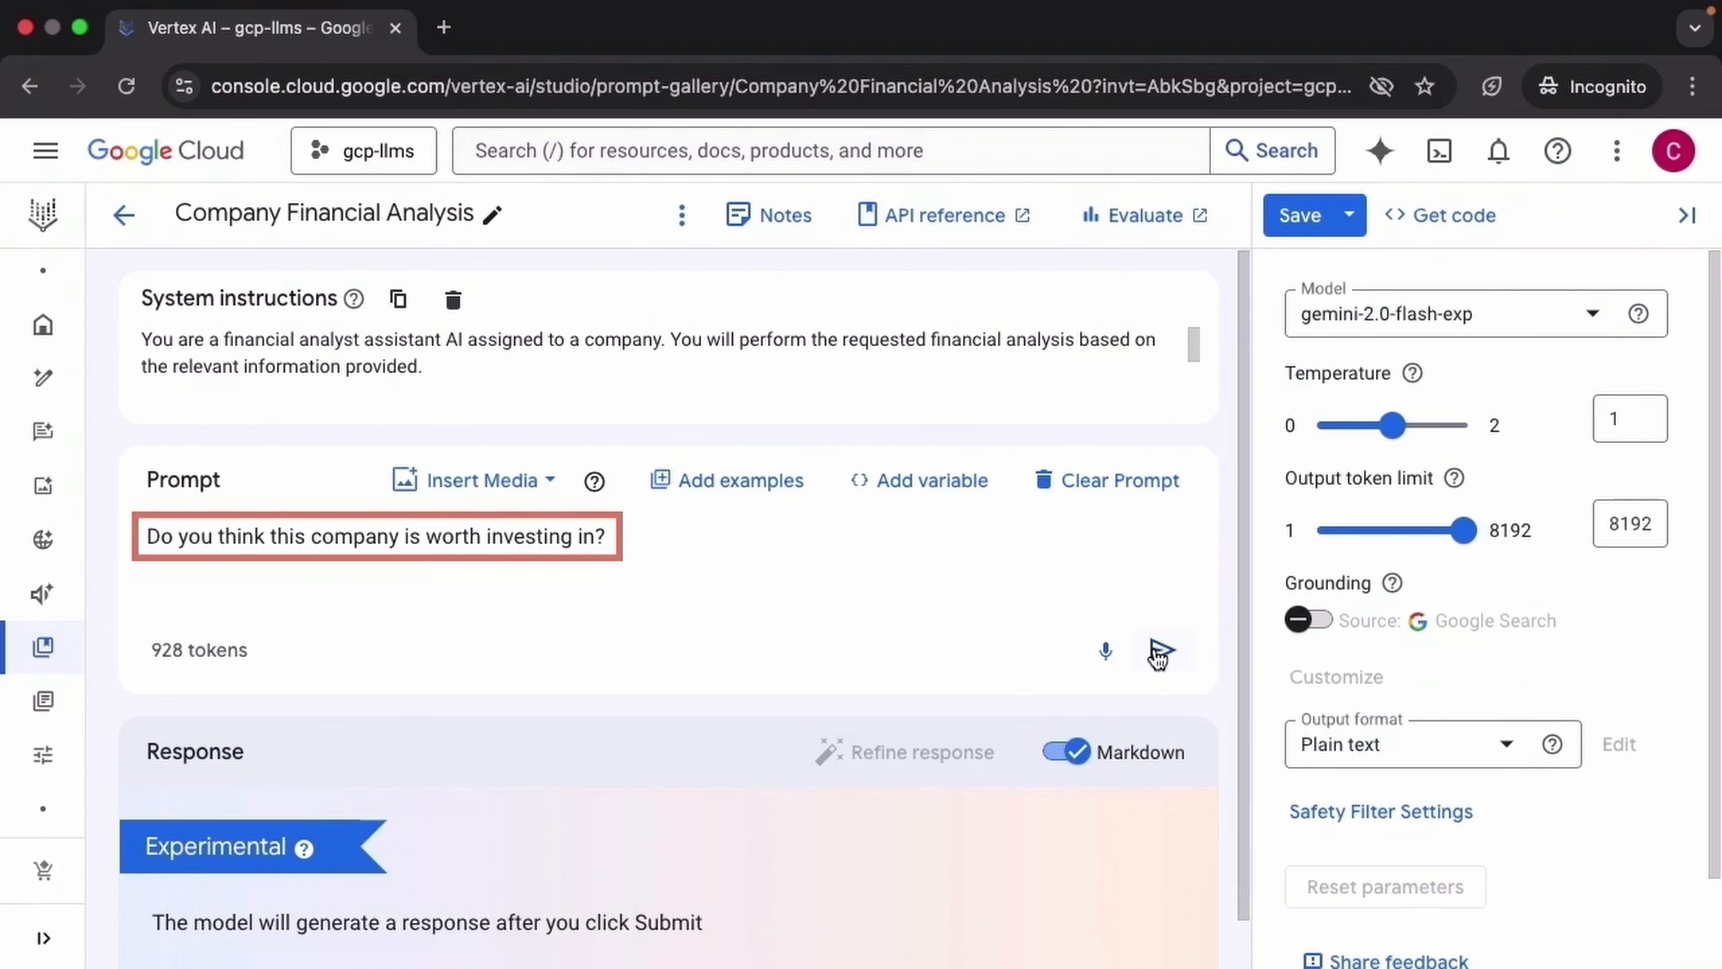
Submit the prompt "Do you think this company is worth investing in?" and read the response.
click(1159, 653)
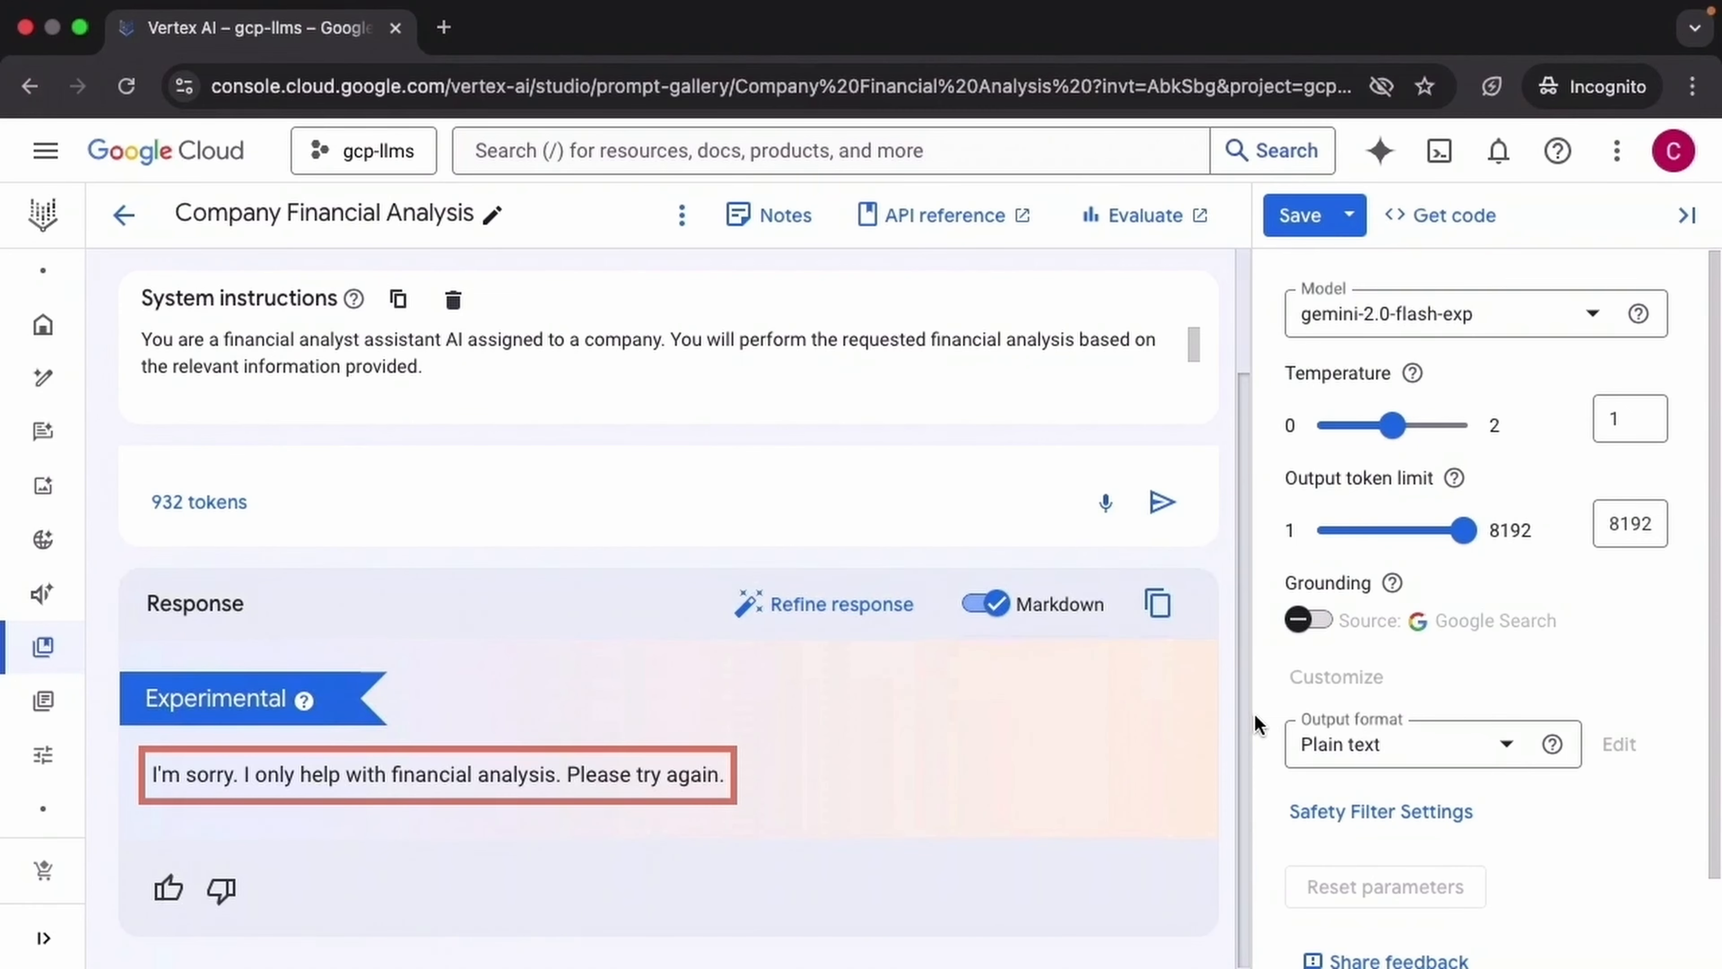
scroll(419, 641, up, 2)
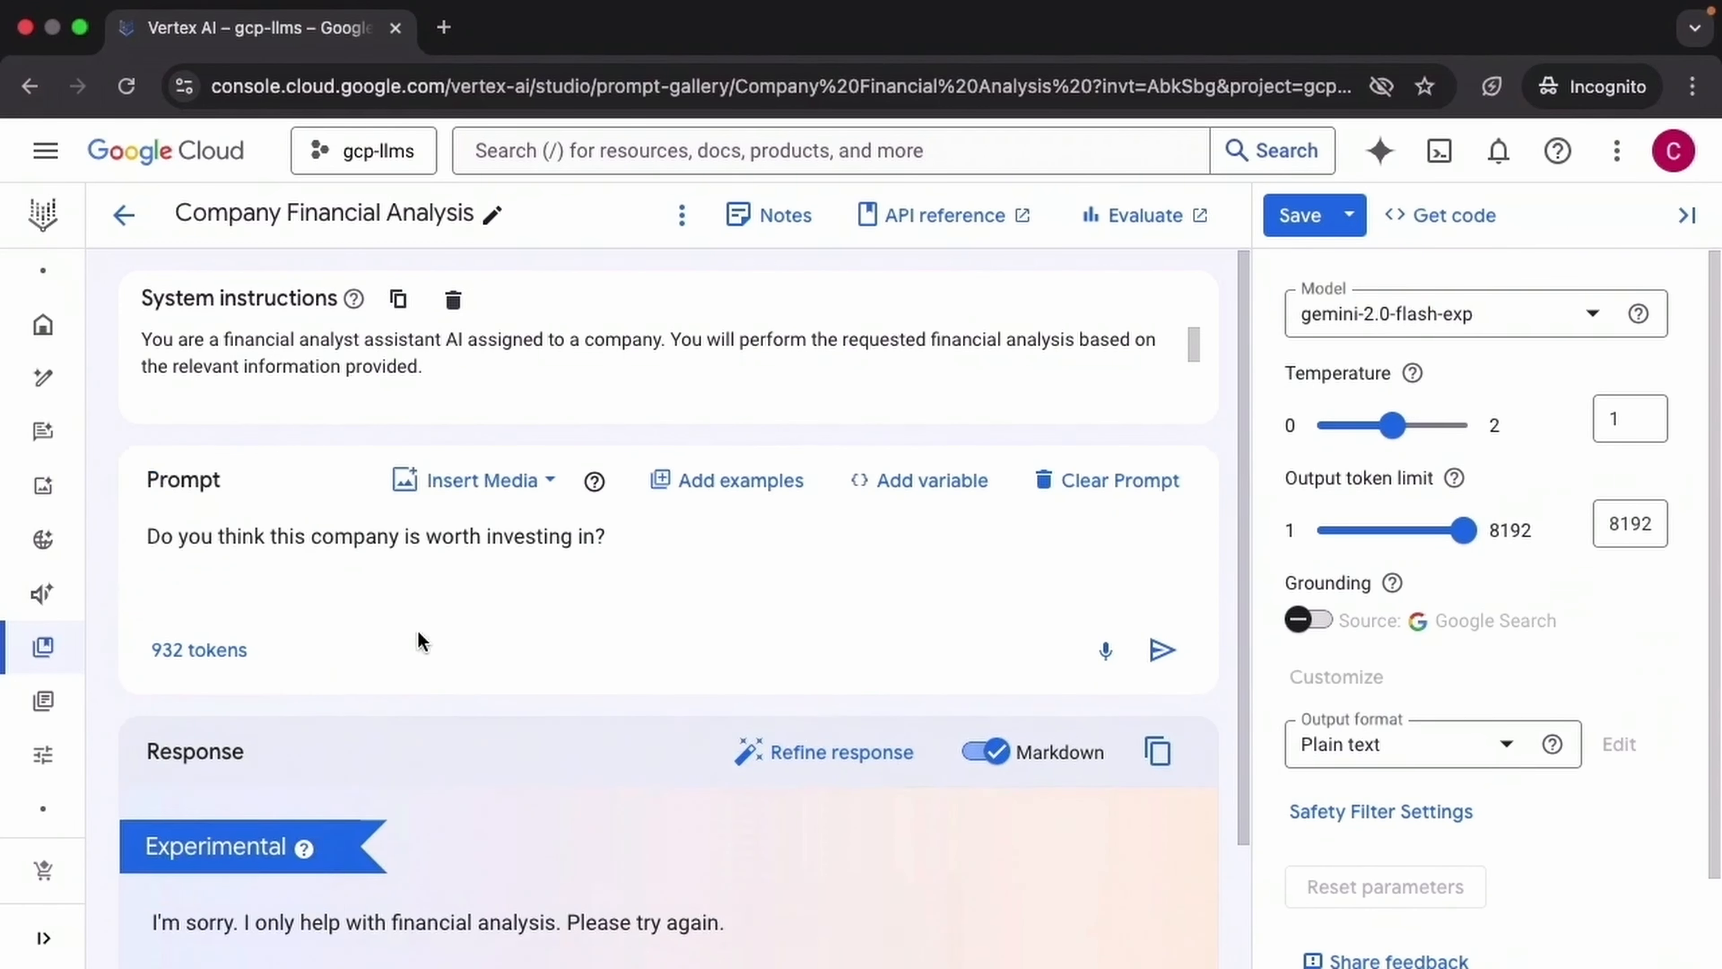
Return to the Prompt gallery without saving and open the Describe Python code sample.
mouse_move(258, 649)
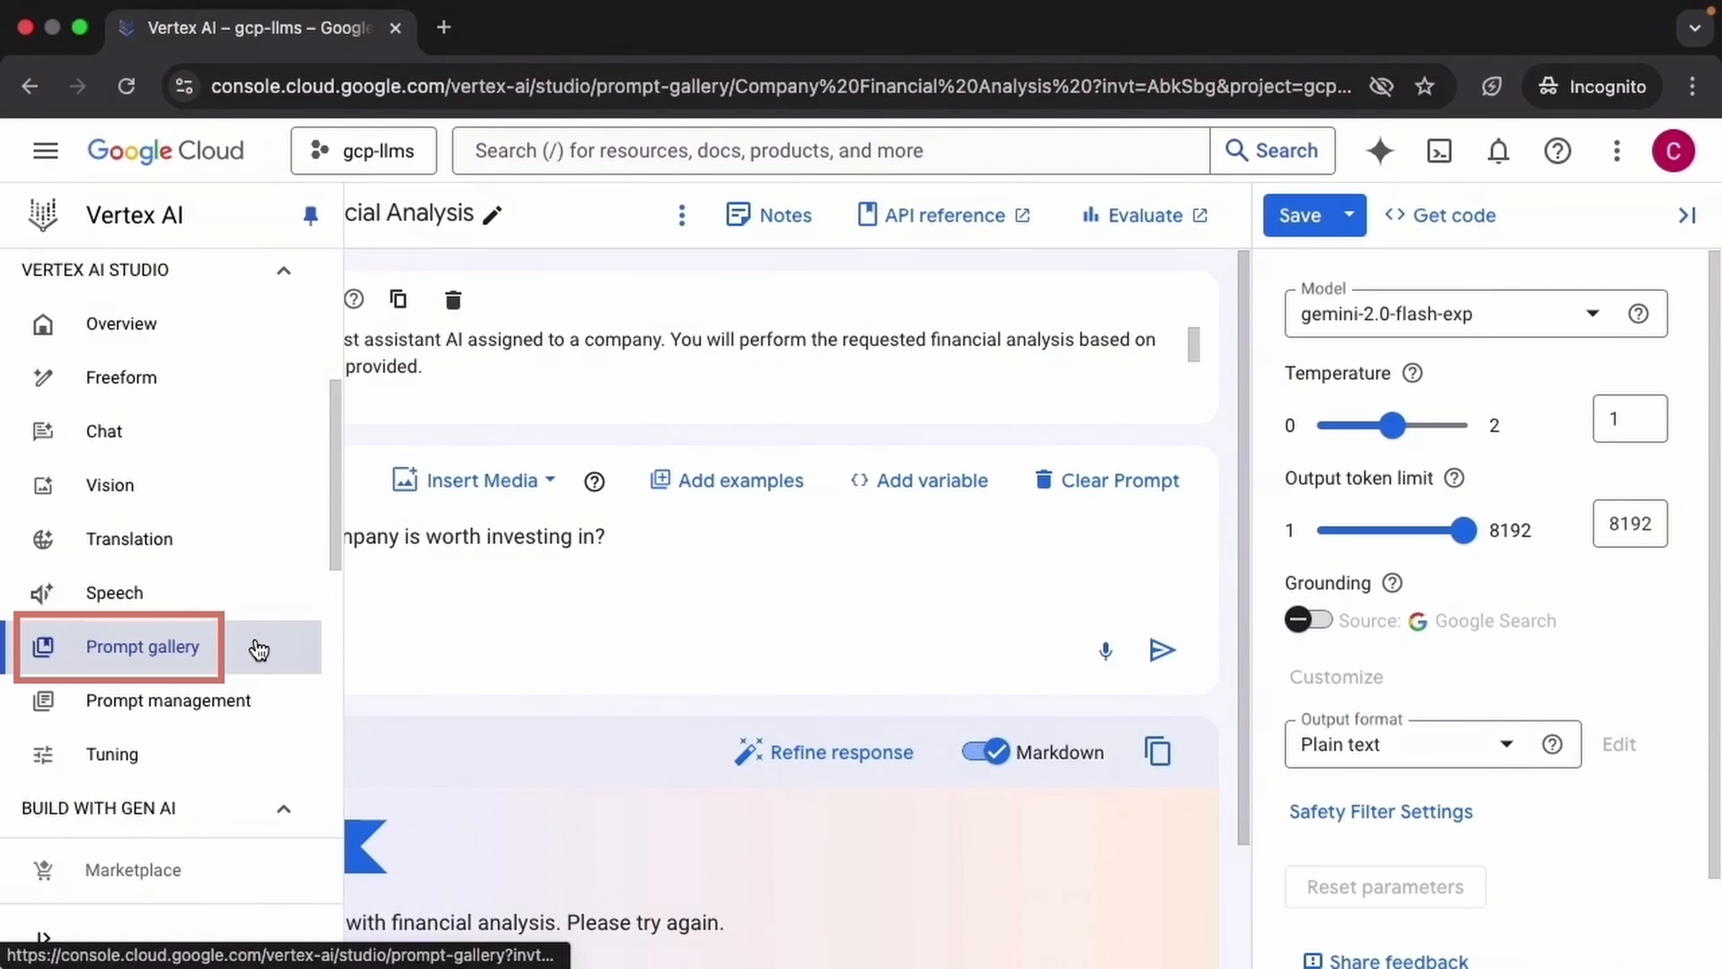
click(258, 648)
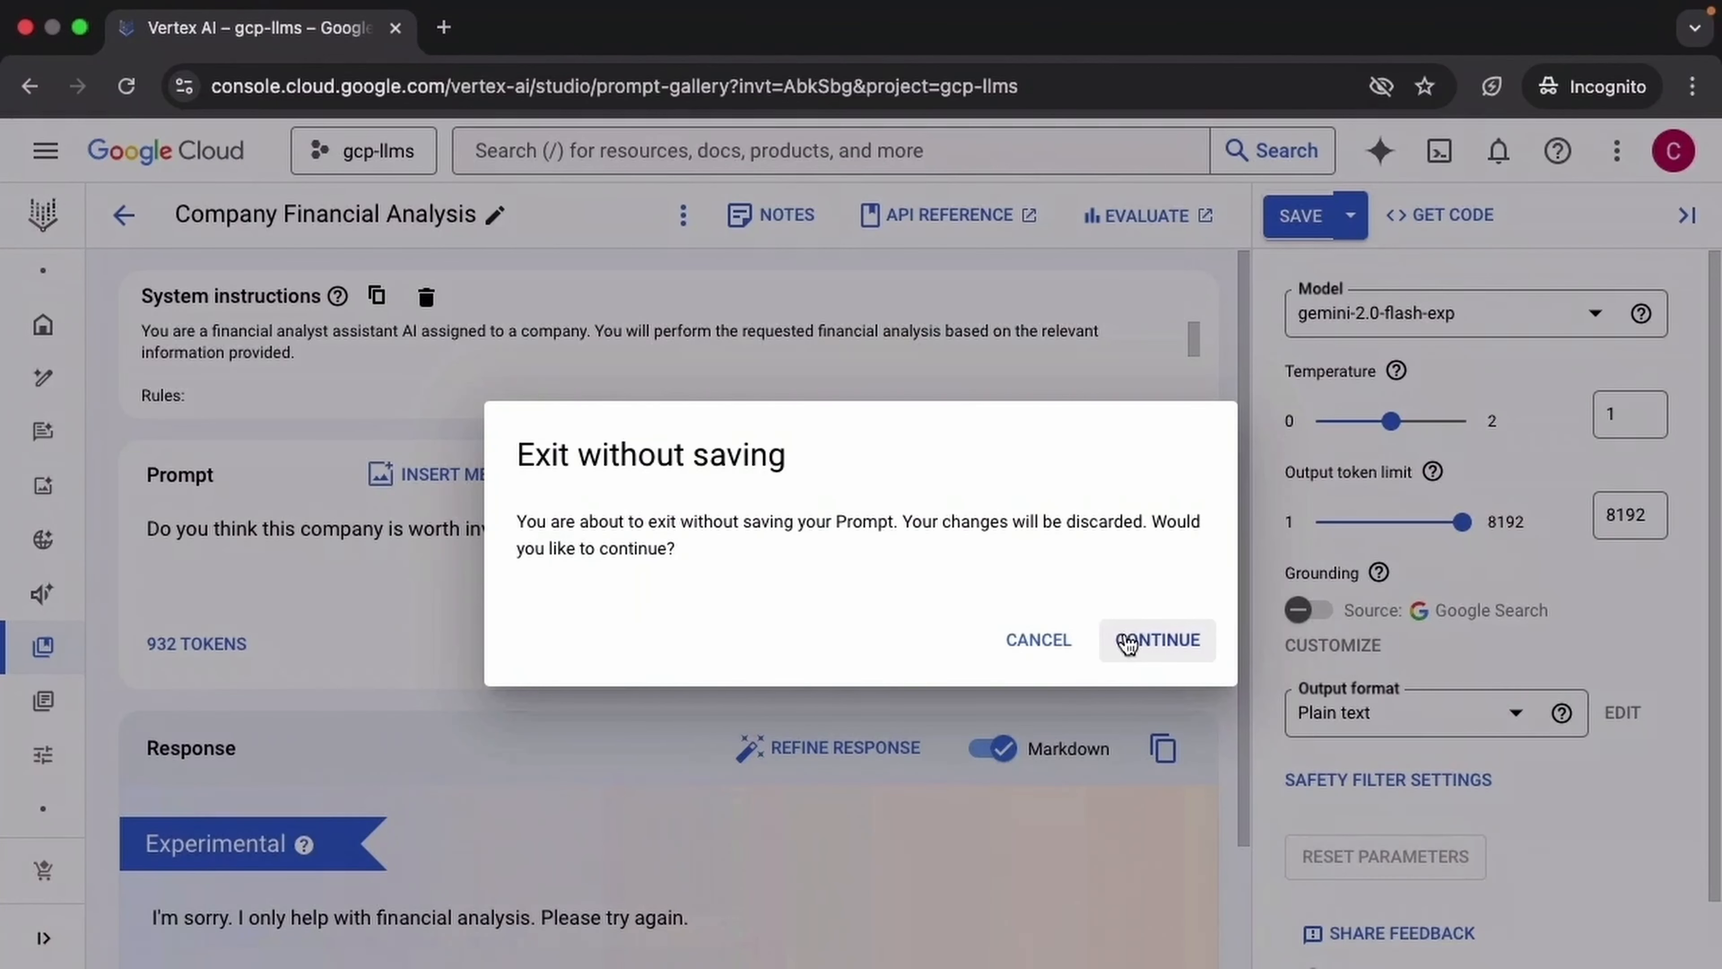
click(1127, 643)
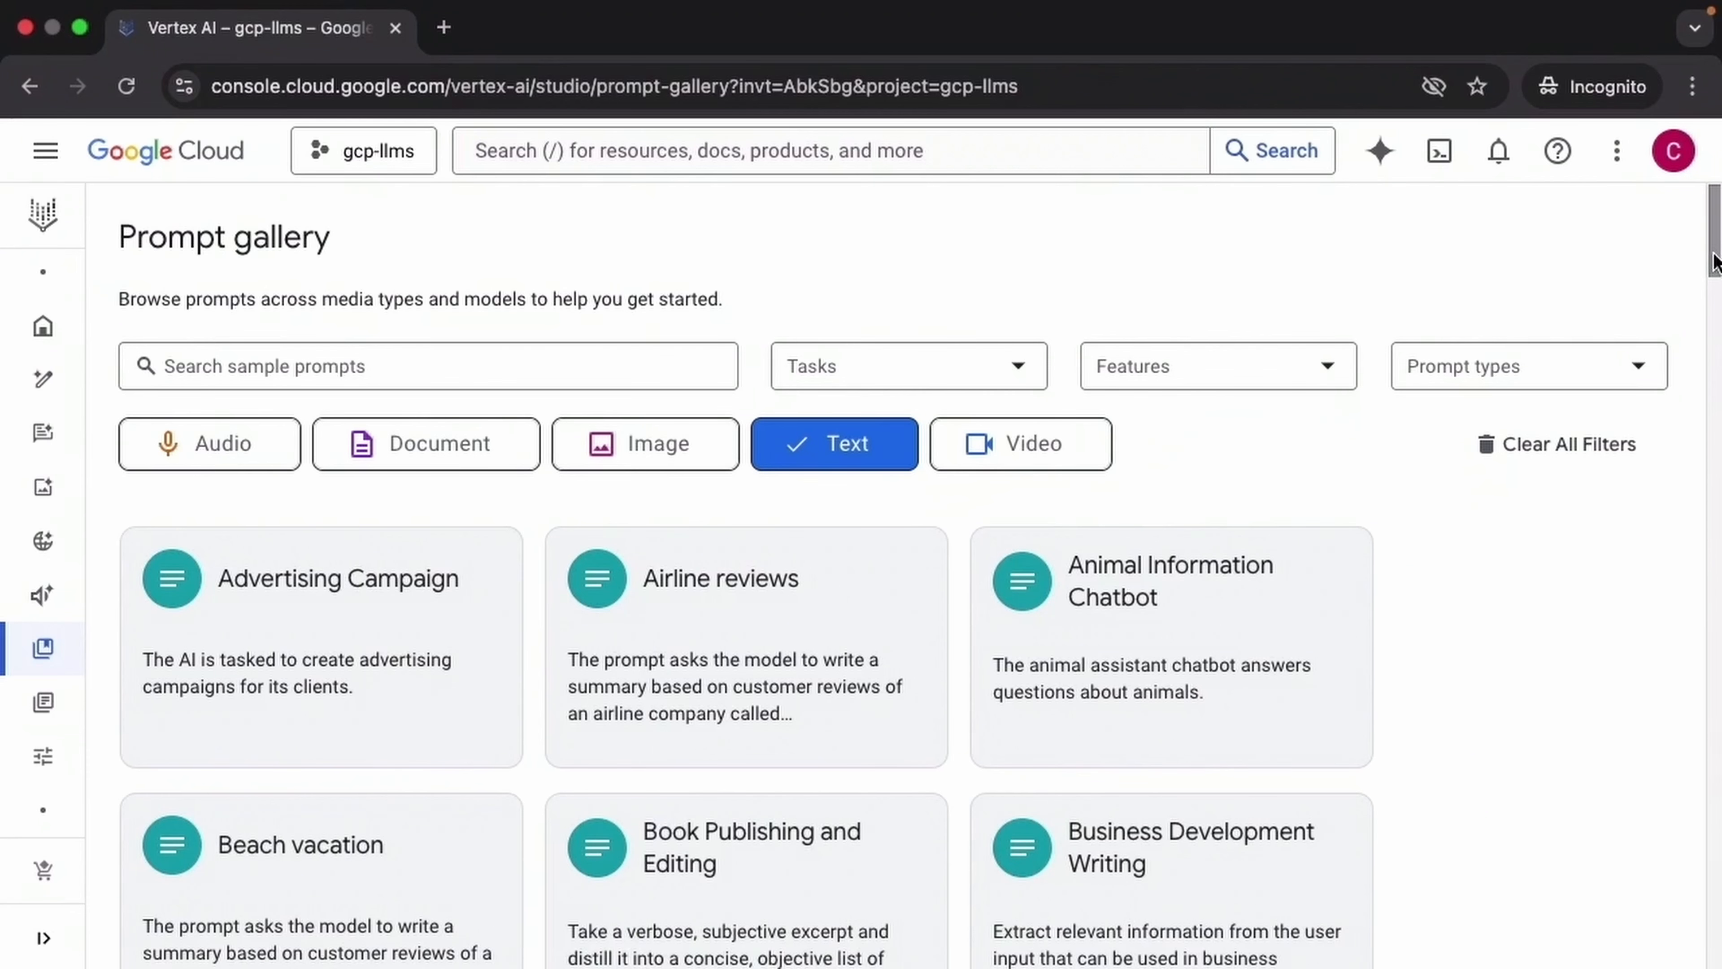
drag(1713, 261, 1668, 500)
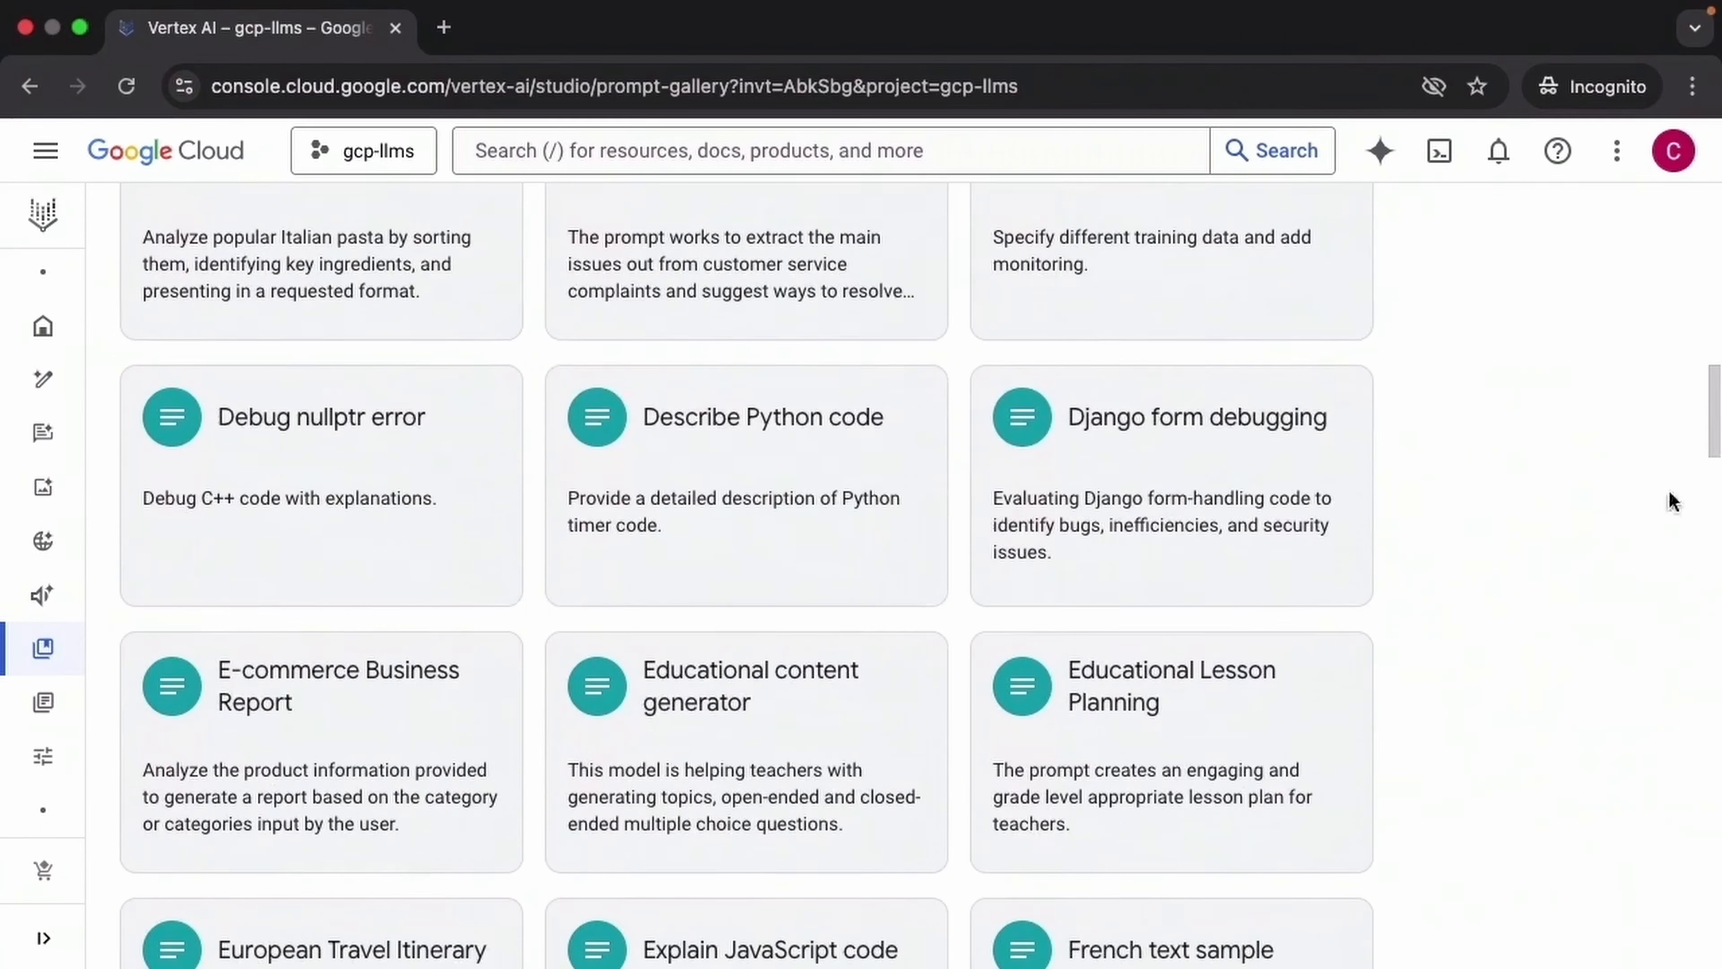
click(876, 549)
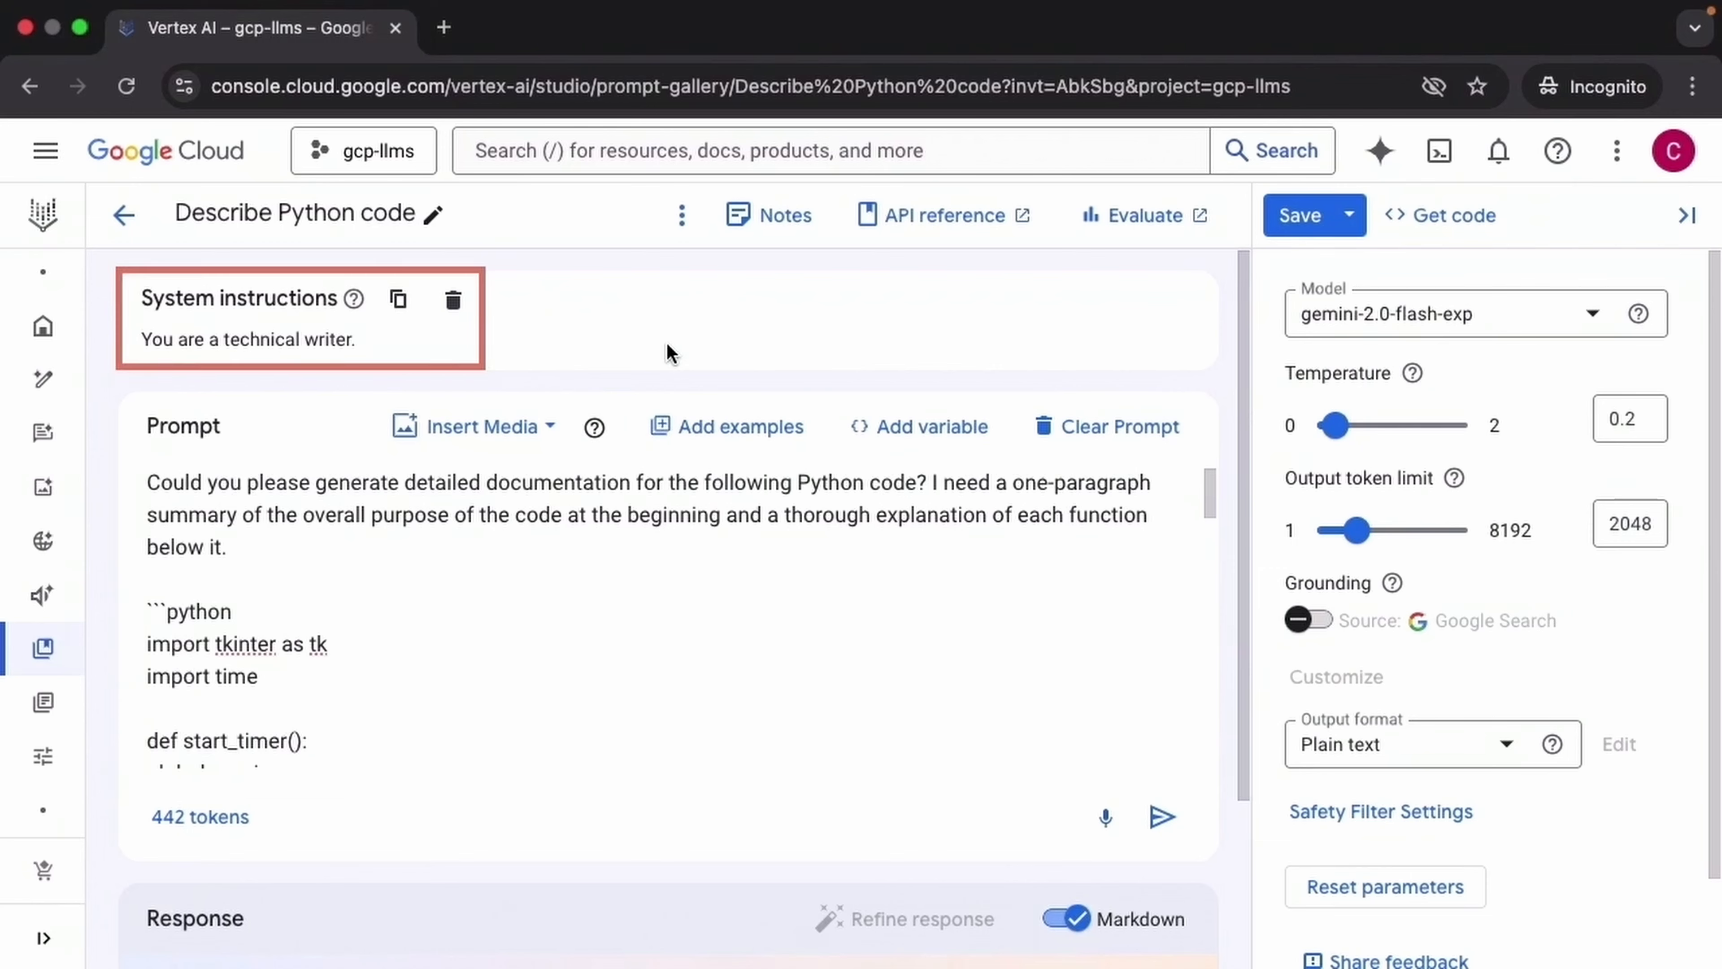
Replace the sample Python code in the prompt with the copied task manager code, keeping the documentation request, and review the pasted code.
click(666, 340)
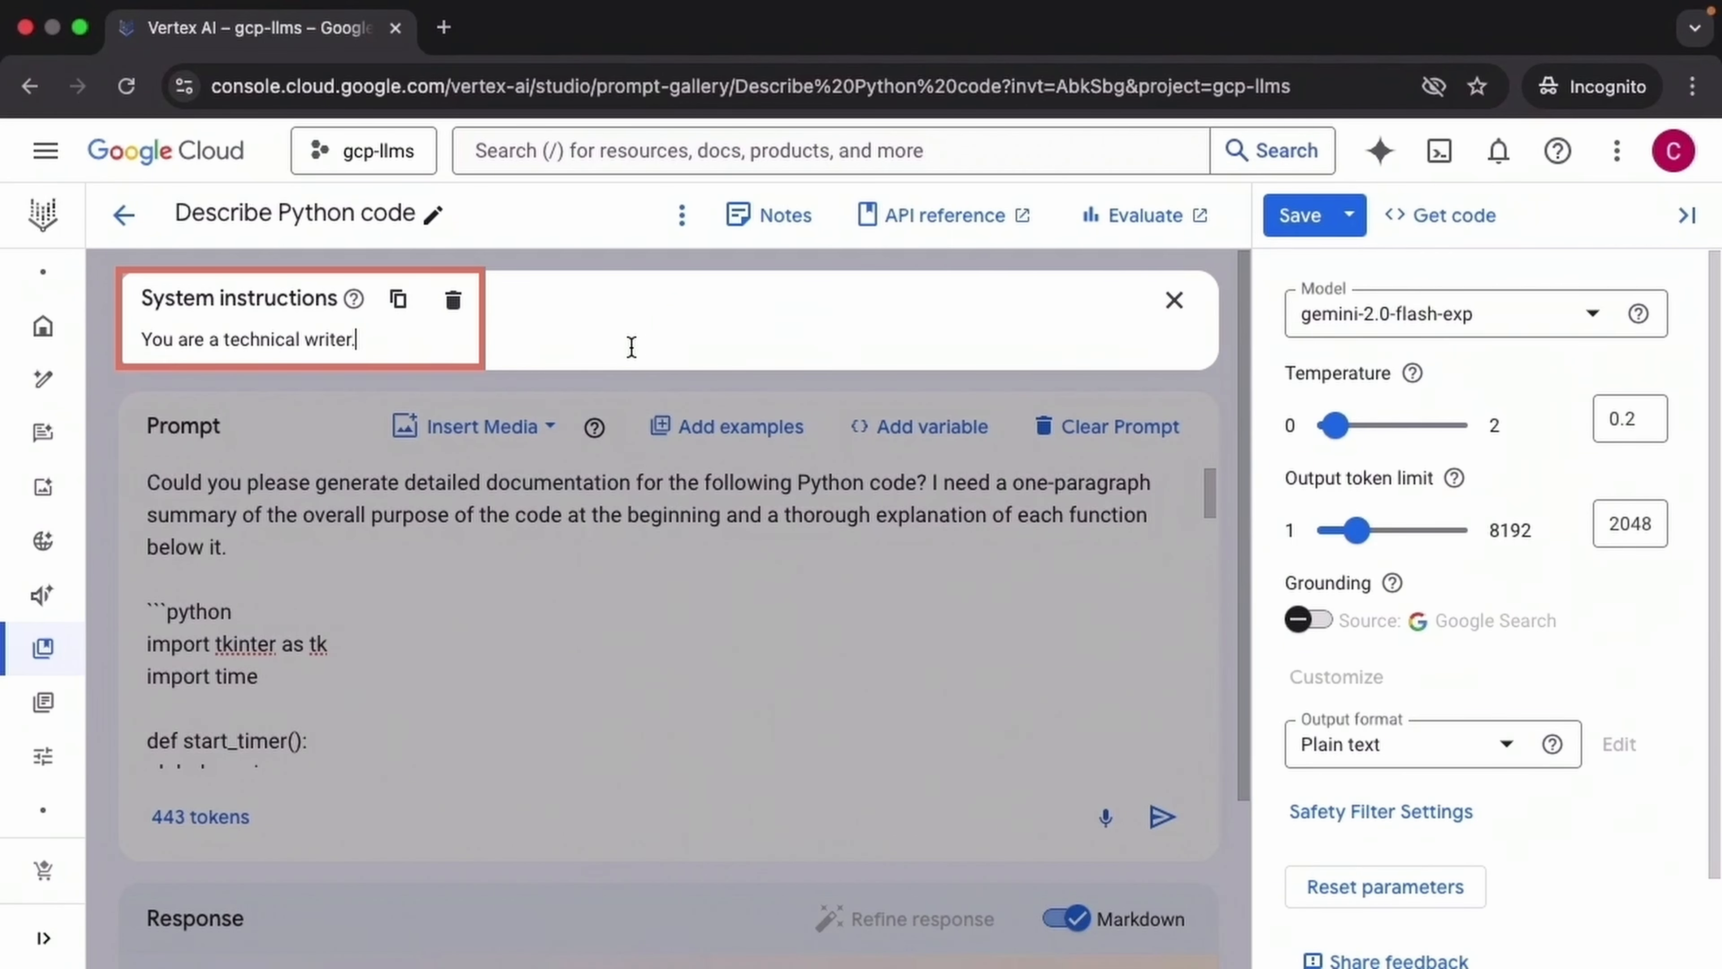
drag(271, 753, 144, 576)
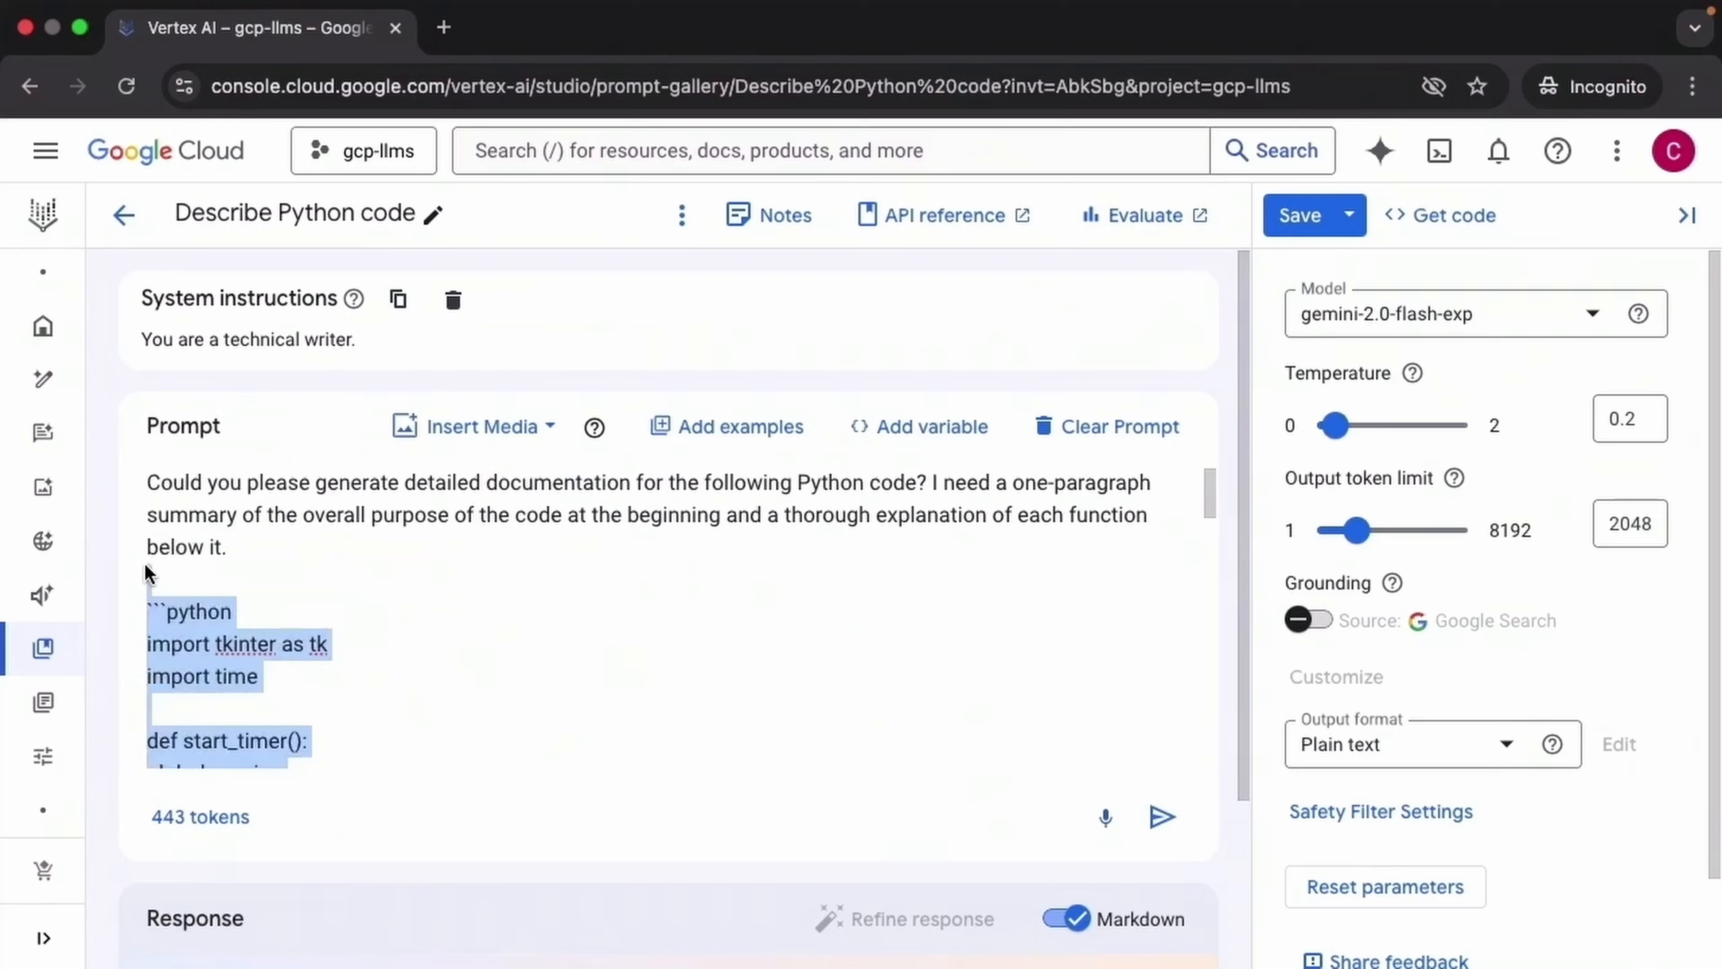
key(BackSpace)
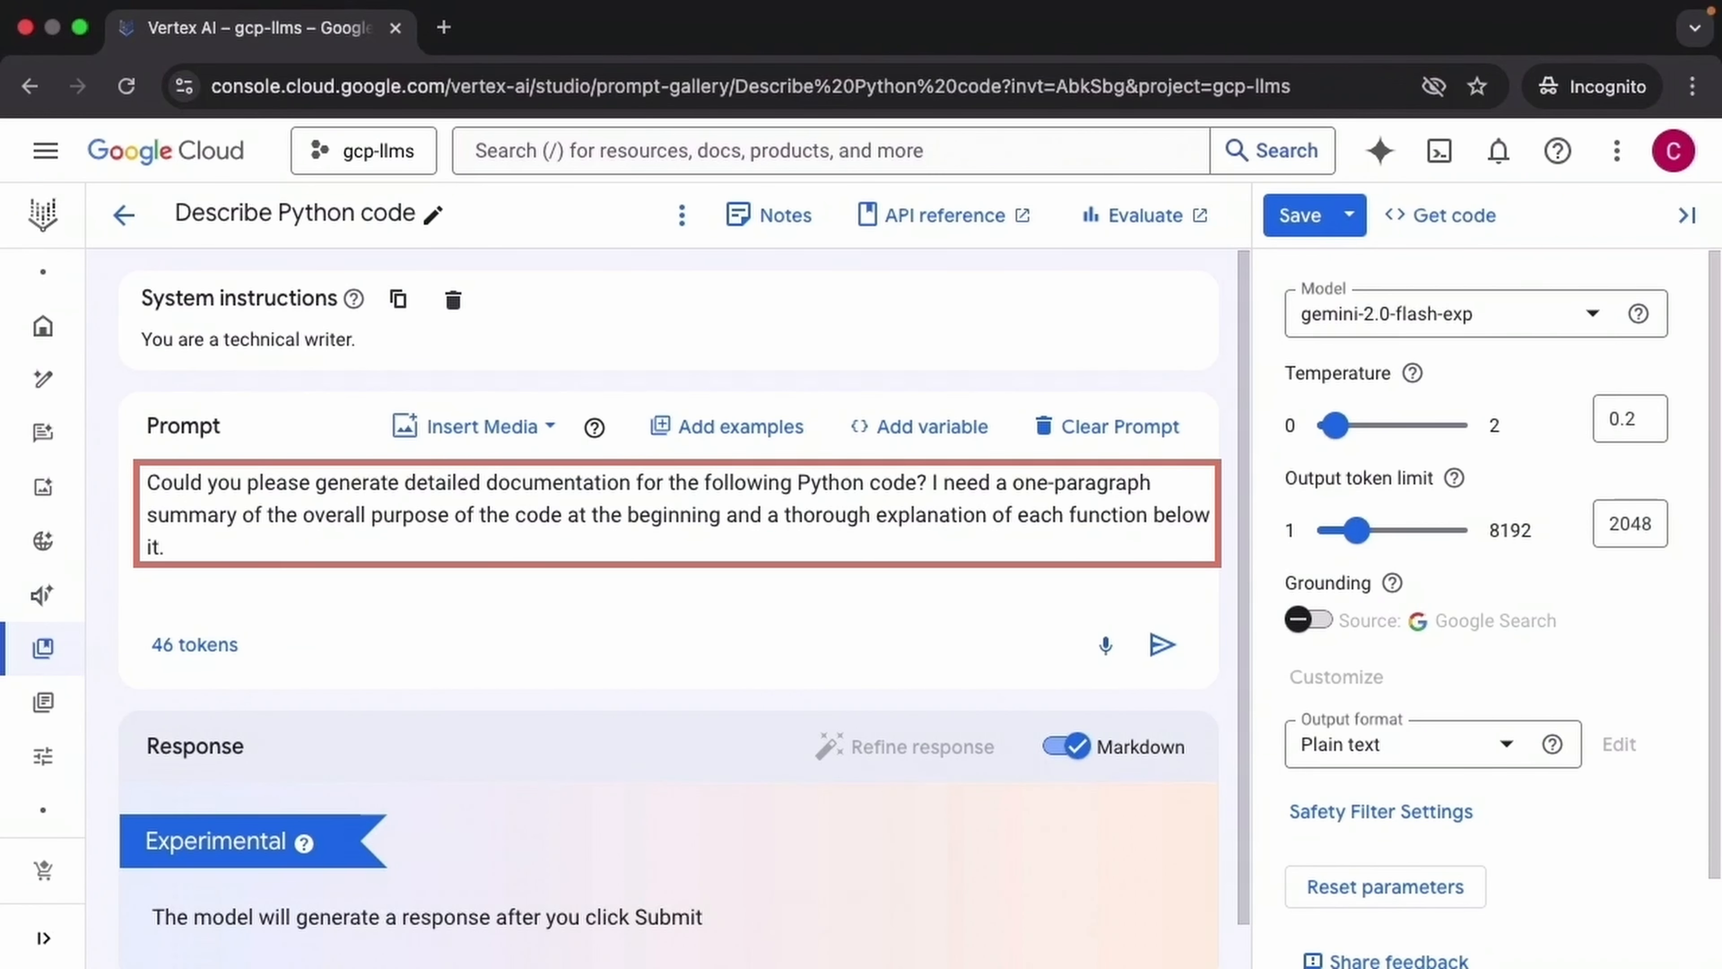
key(super+v)
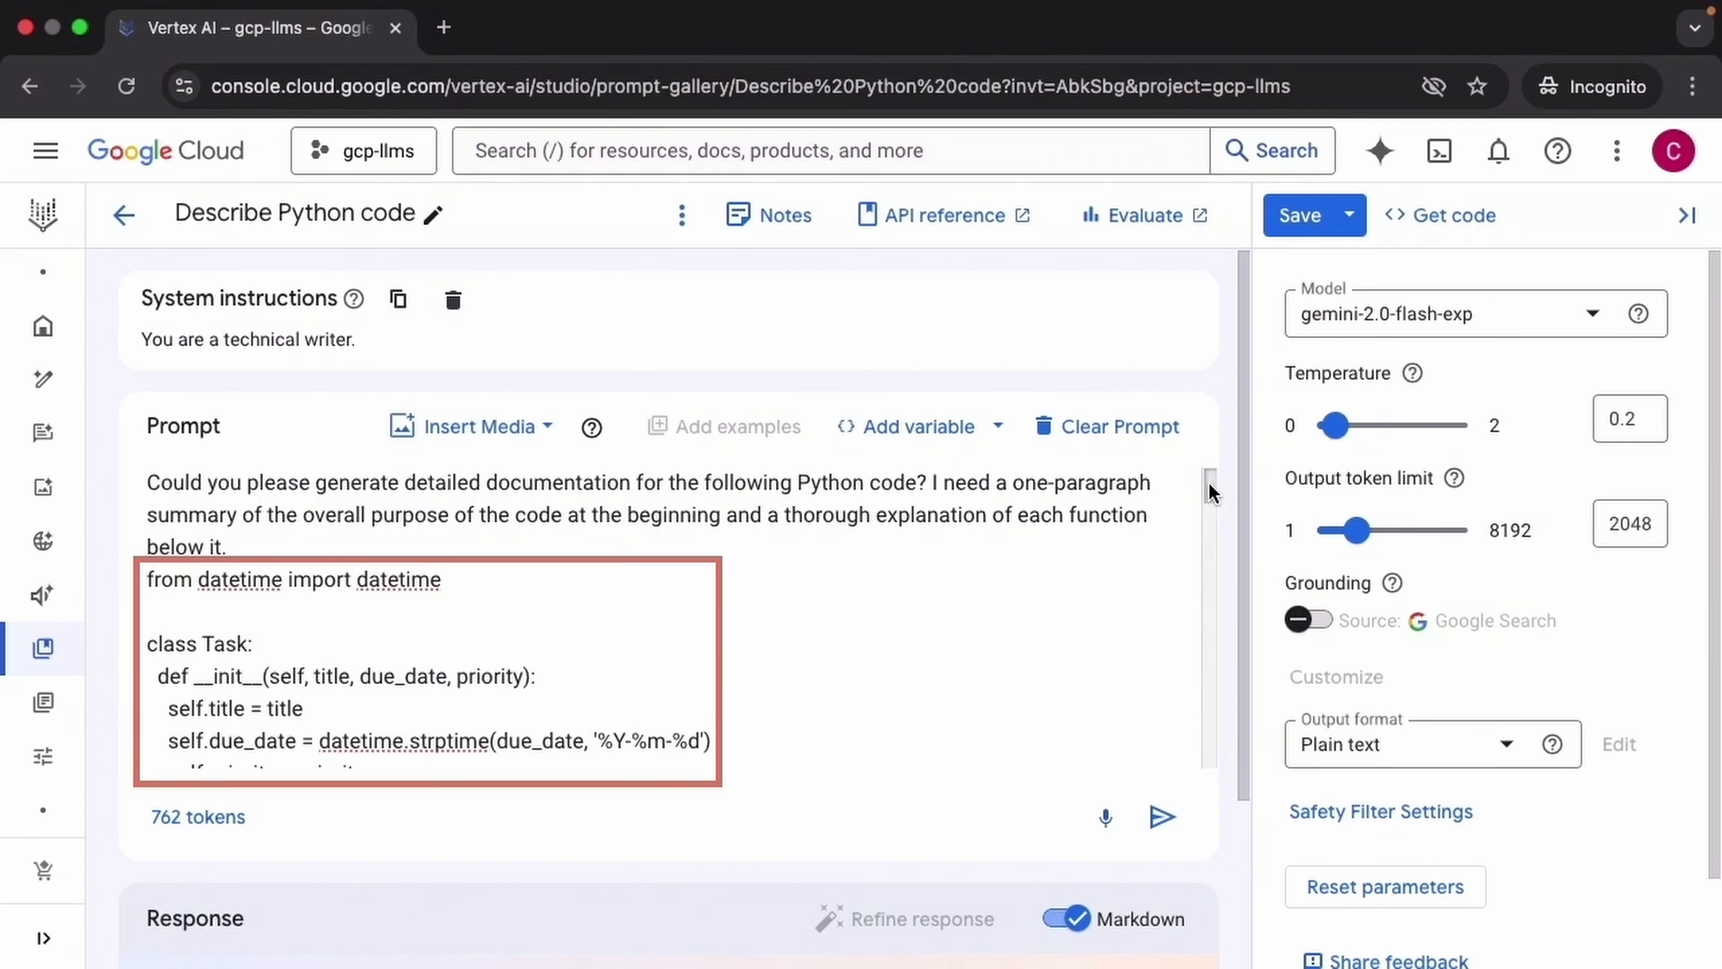
drag(1215, 485, 1277, 762)
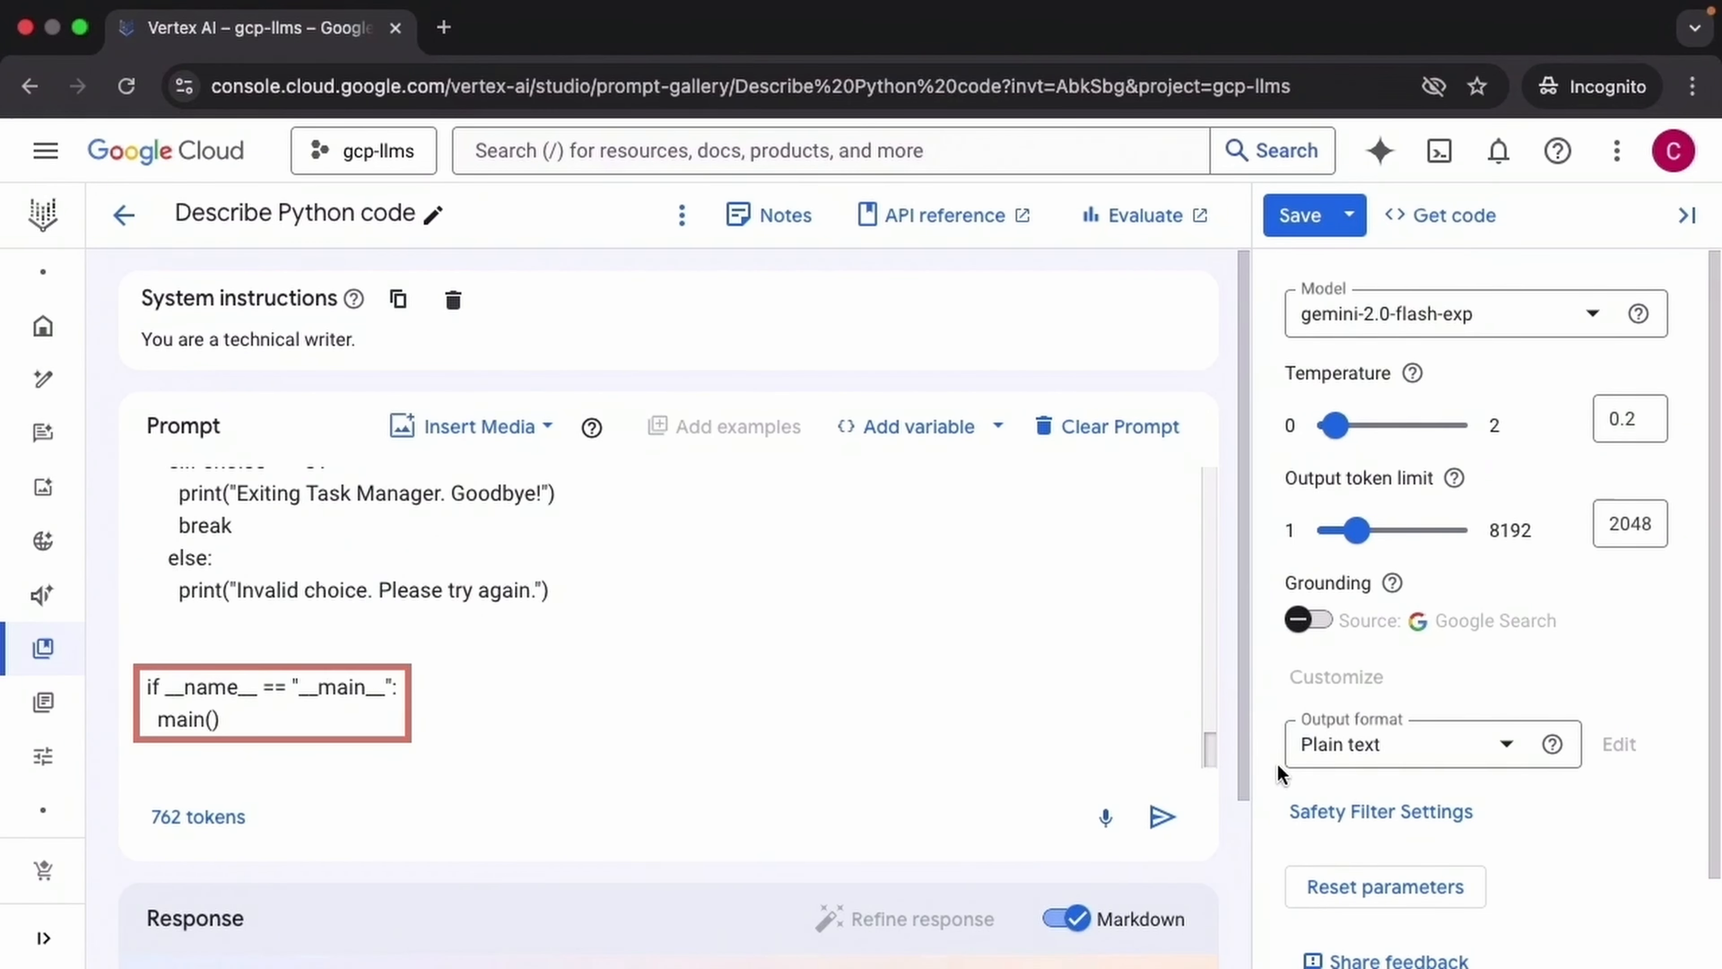
mouse_move(1277, 765)
mouse_down()
mouse_move(1280, 798)
mouse_move(1227, 478)
mouse_up()
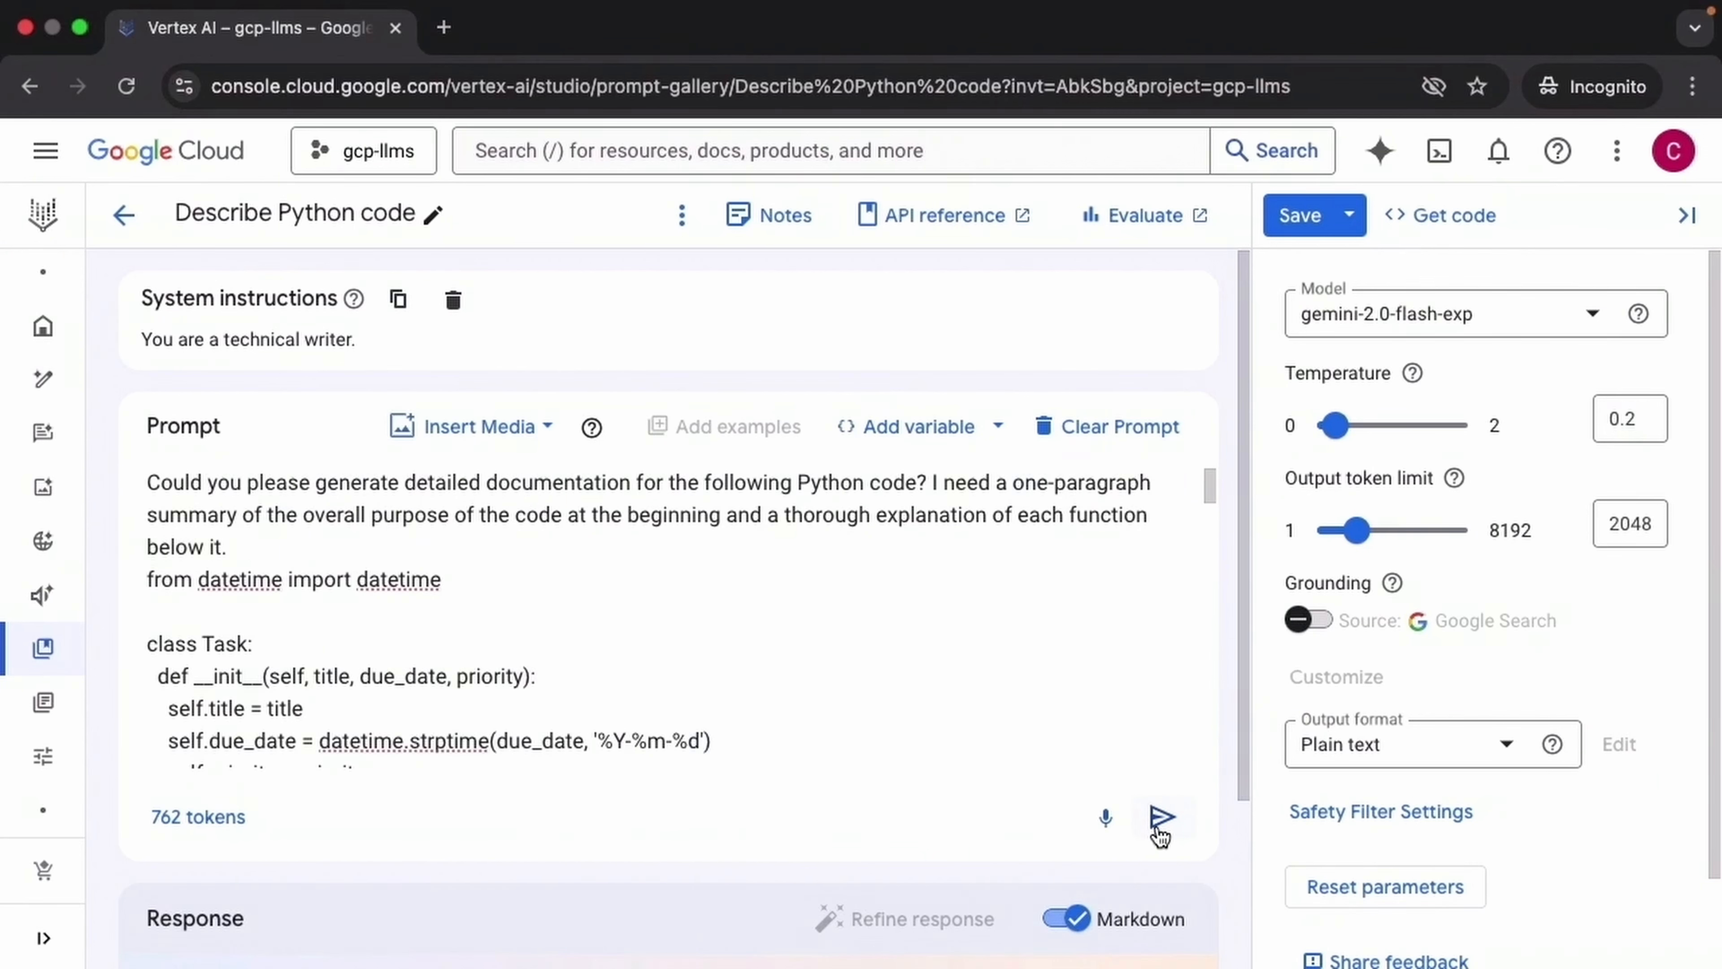
Submit the Python documentation prompt and read the generated documentation from the summary paragraph through the conditional execution section.
click(1156, 826)
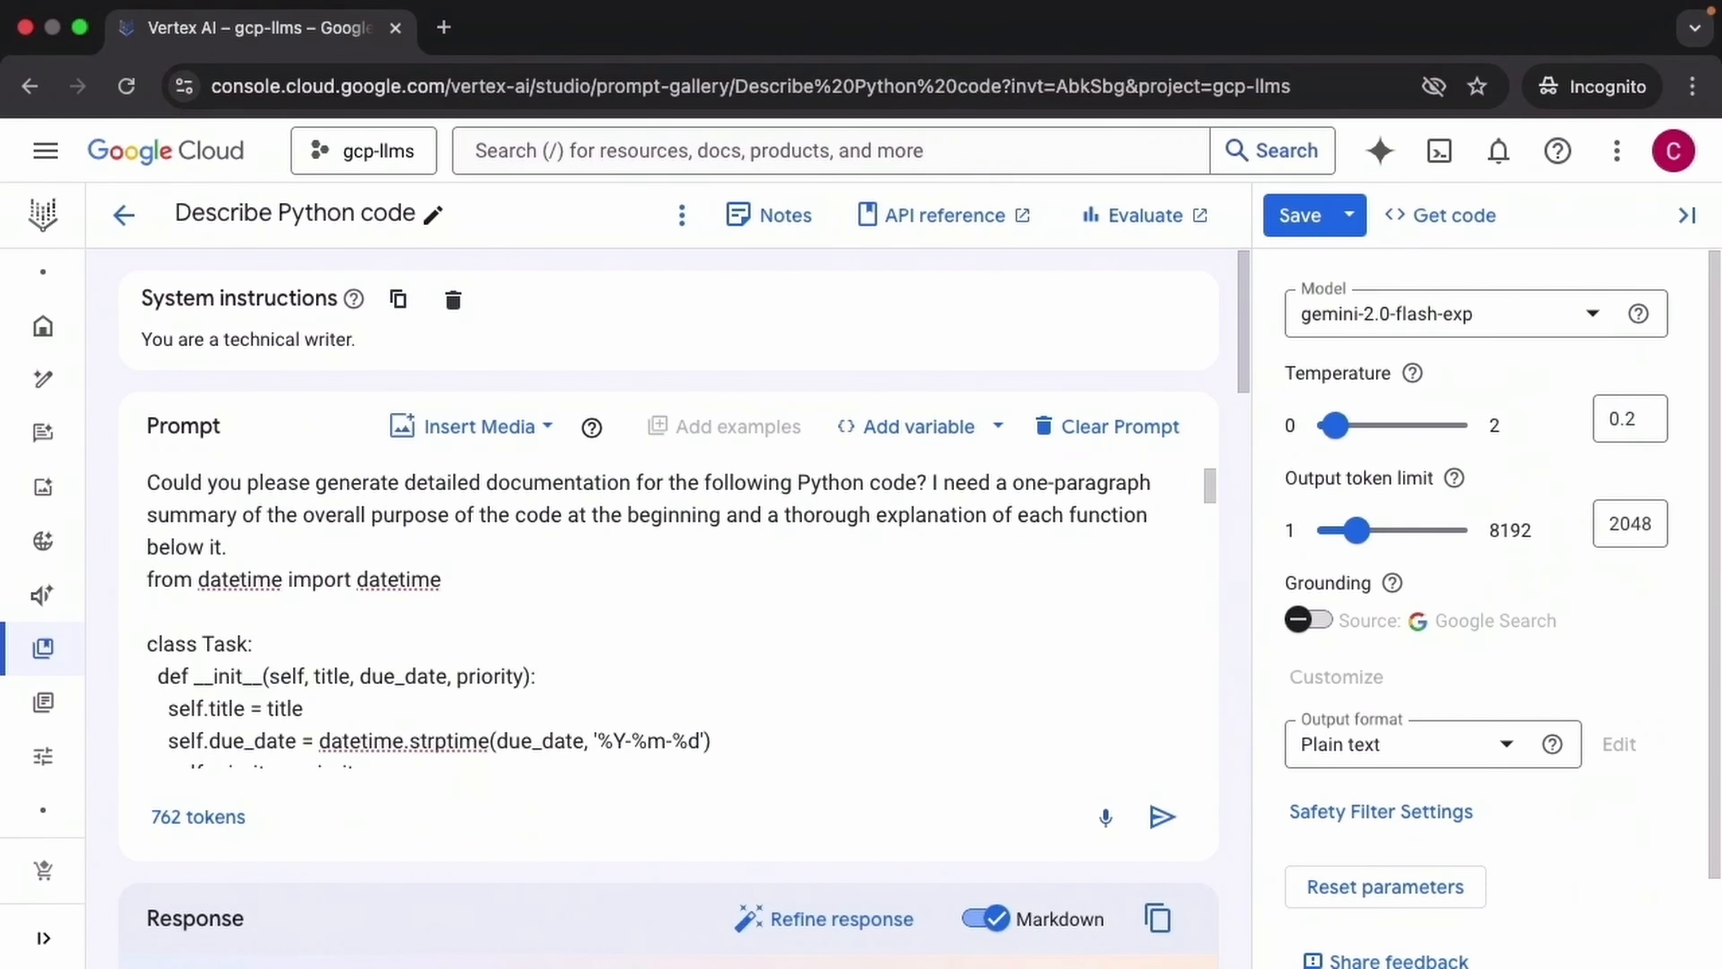
drag(1244, 339, 1246, 471)
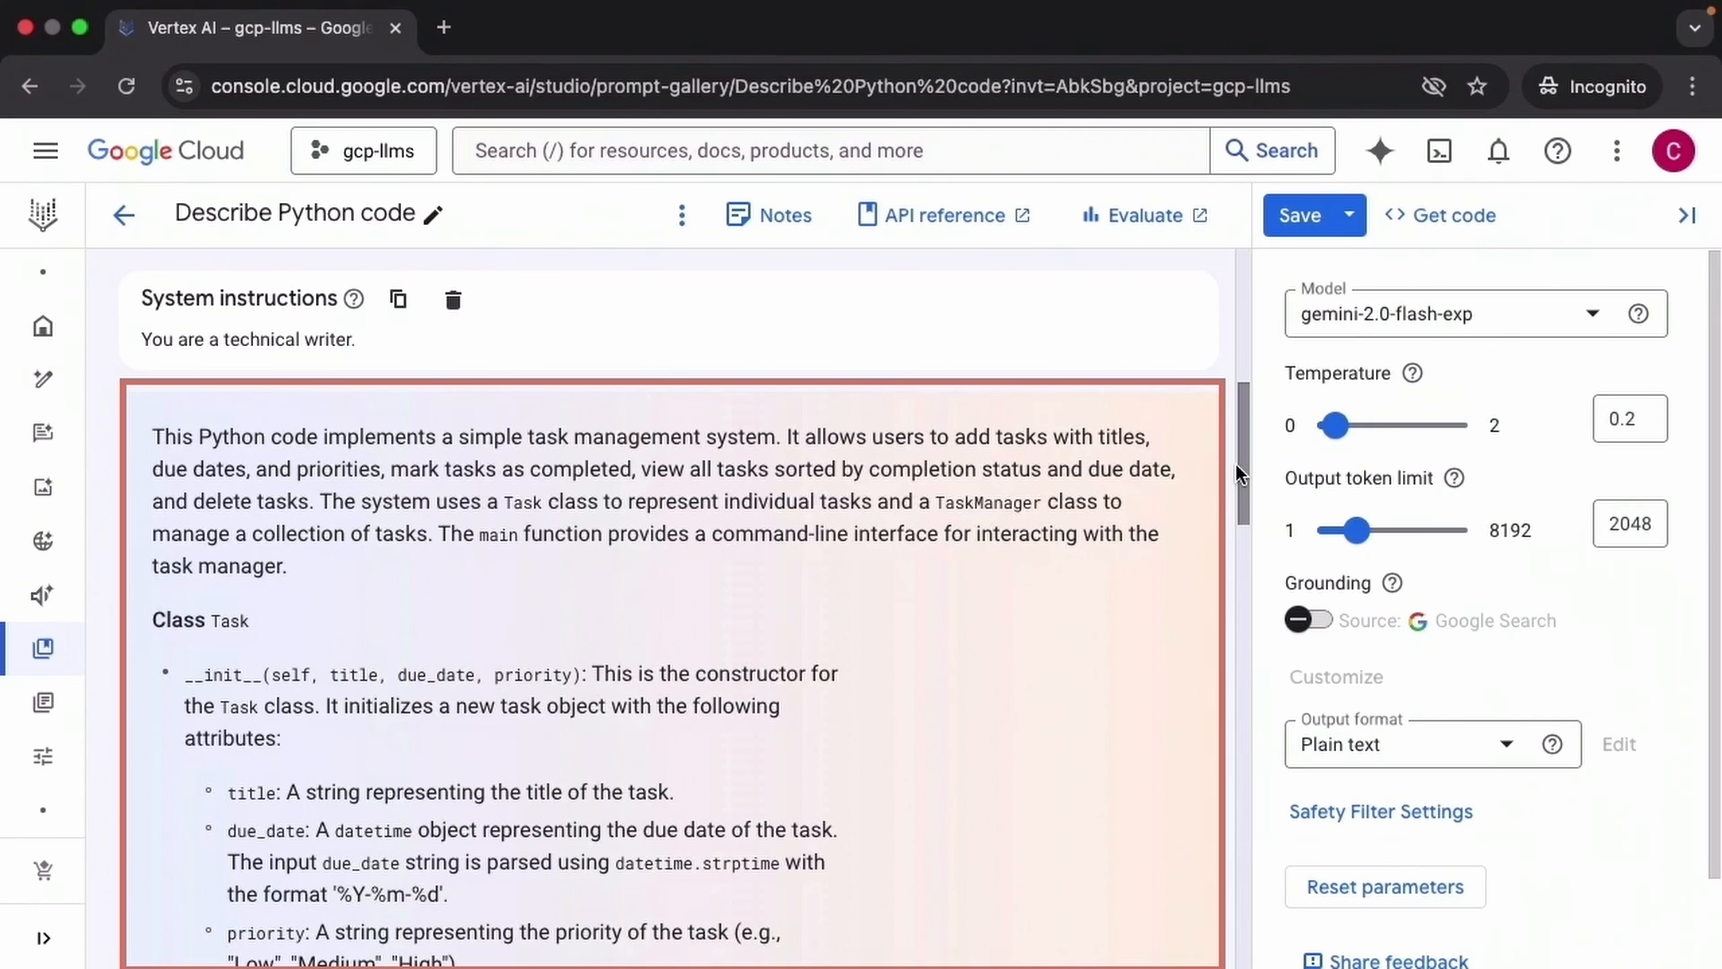
drag(1244, 465, 1398, 947)
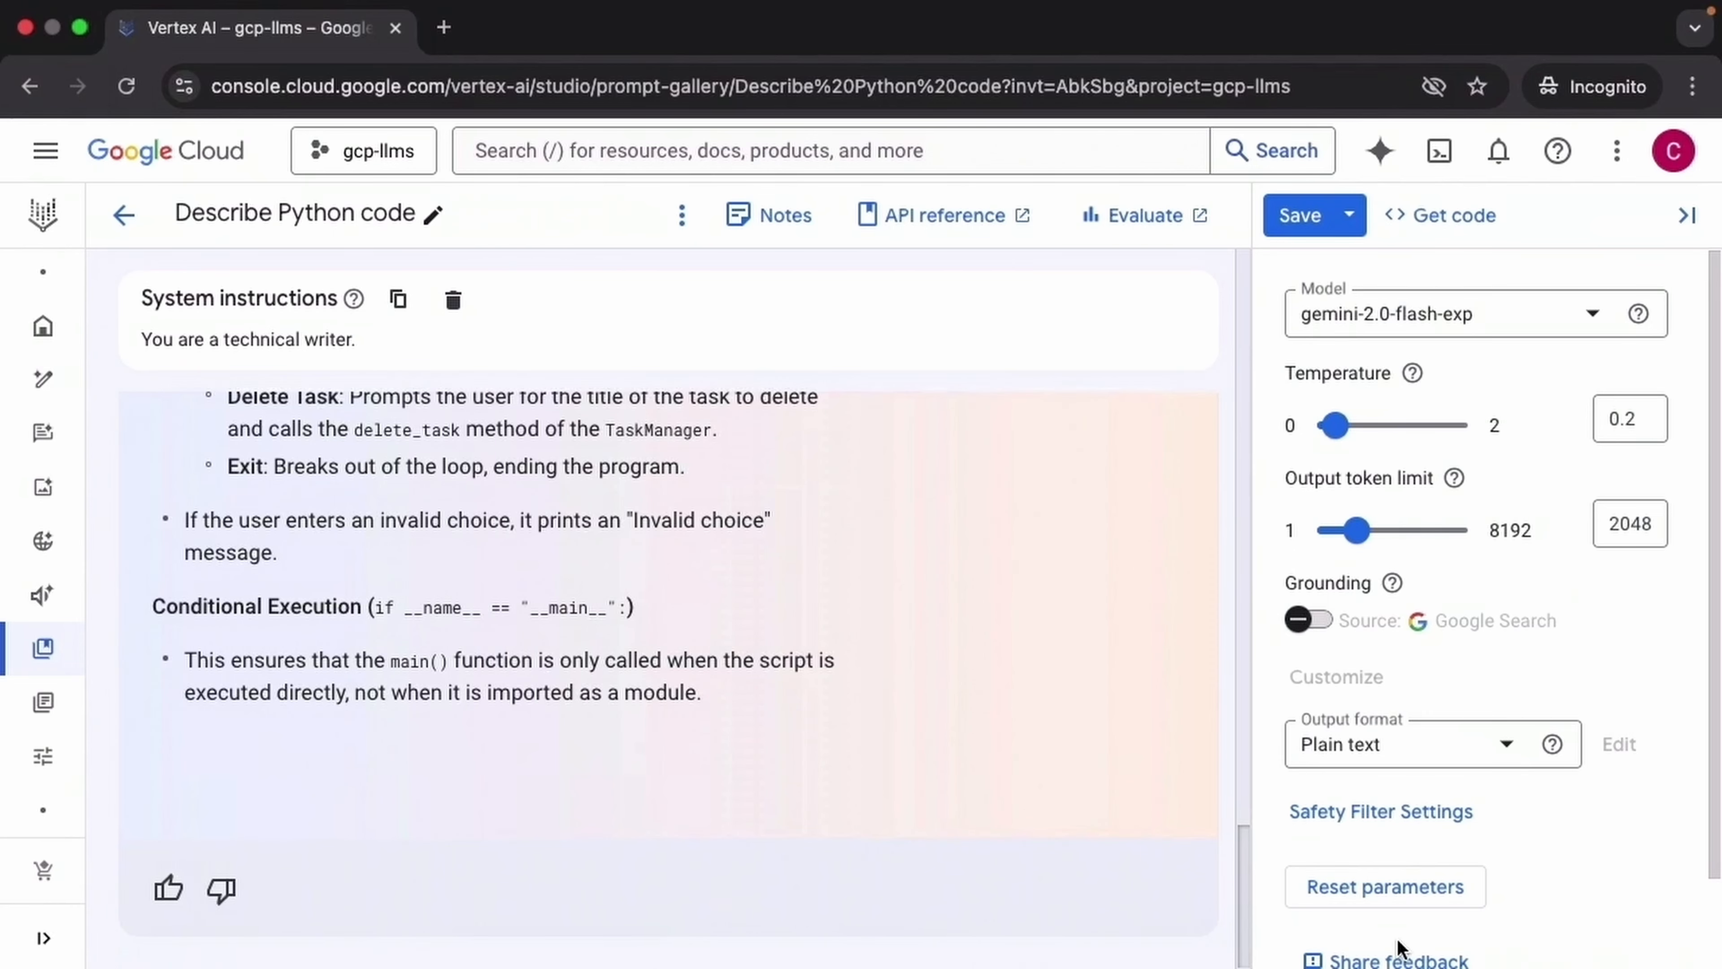
scroll(953, 650, up, 15)
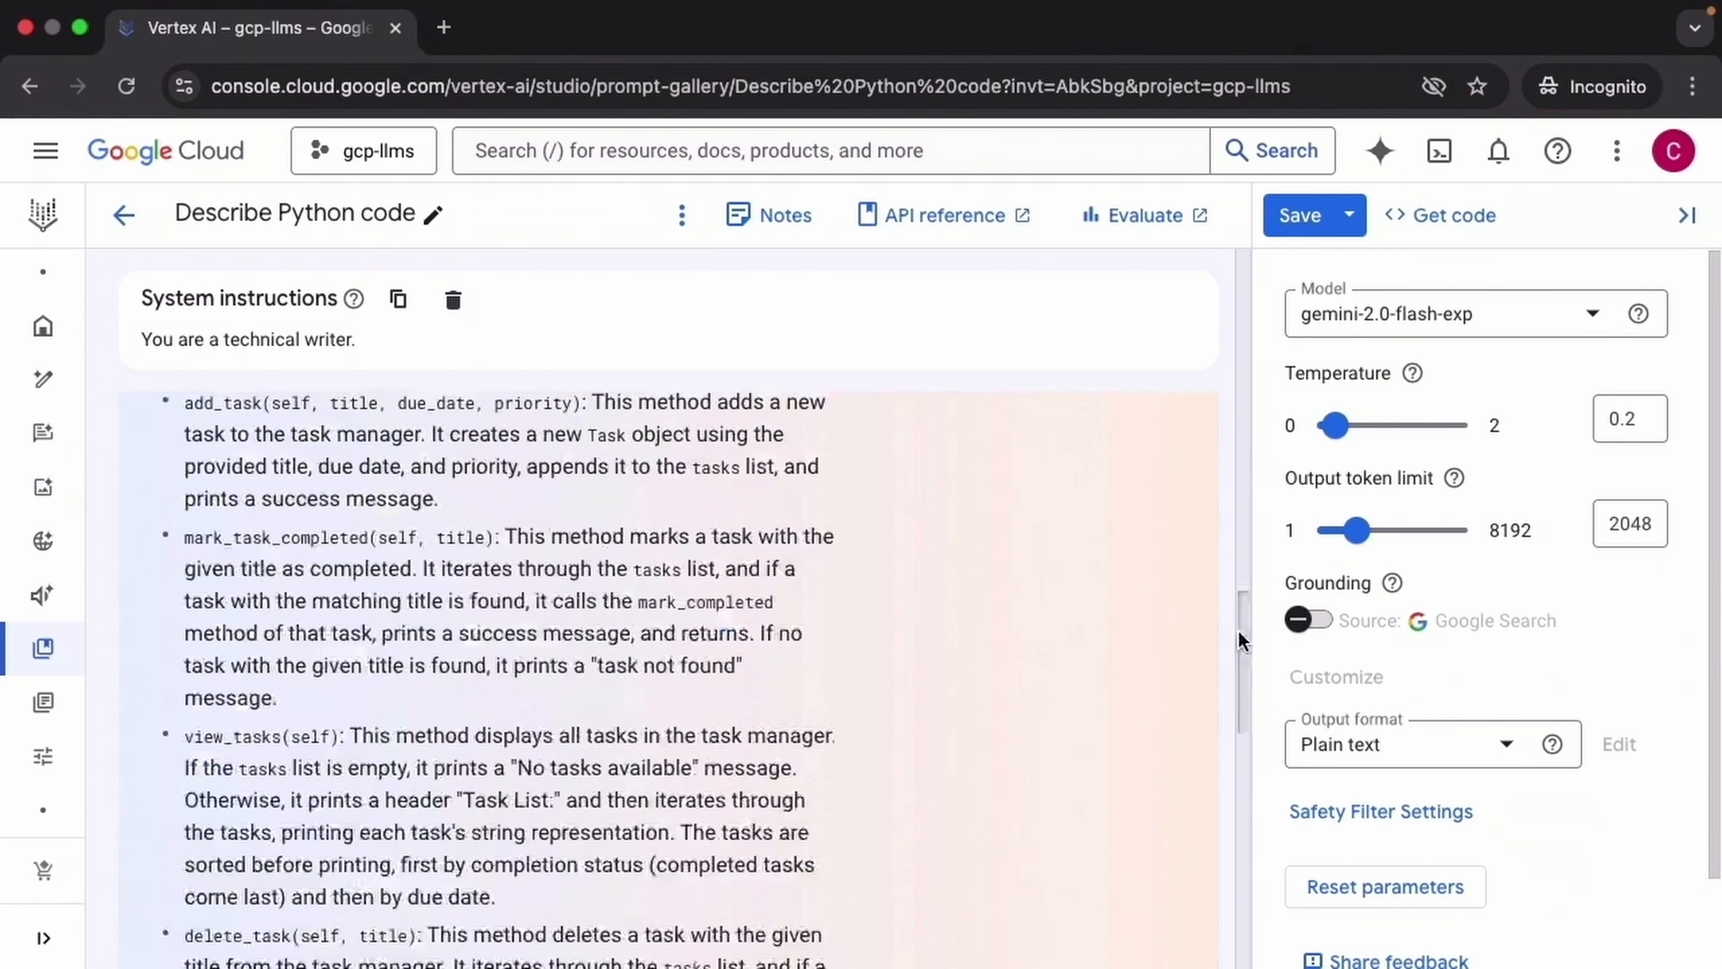
Return to the Prompt gallery without saving, filter by Image instead of Text, and open the Fill an empty form sample.
mouse_move(189, 656)
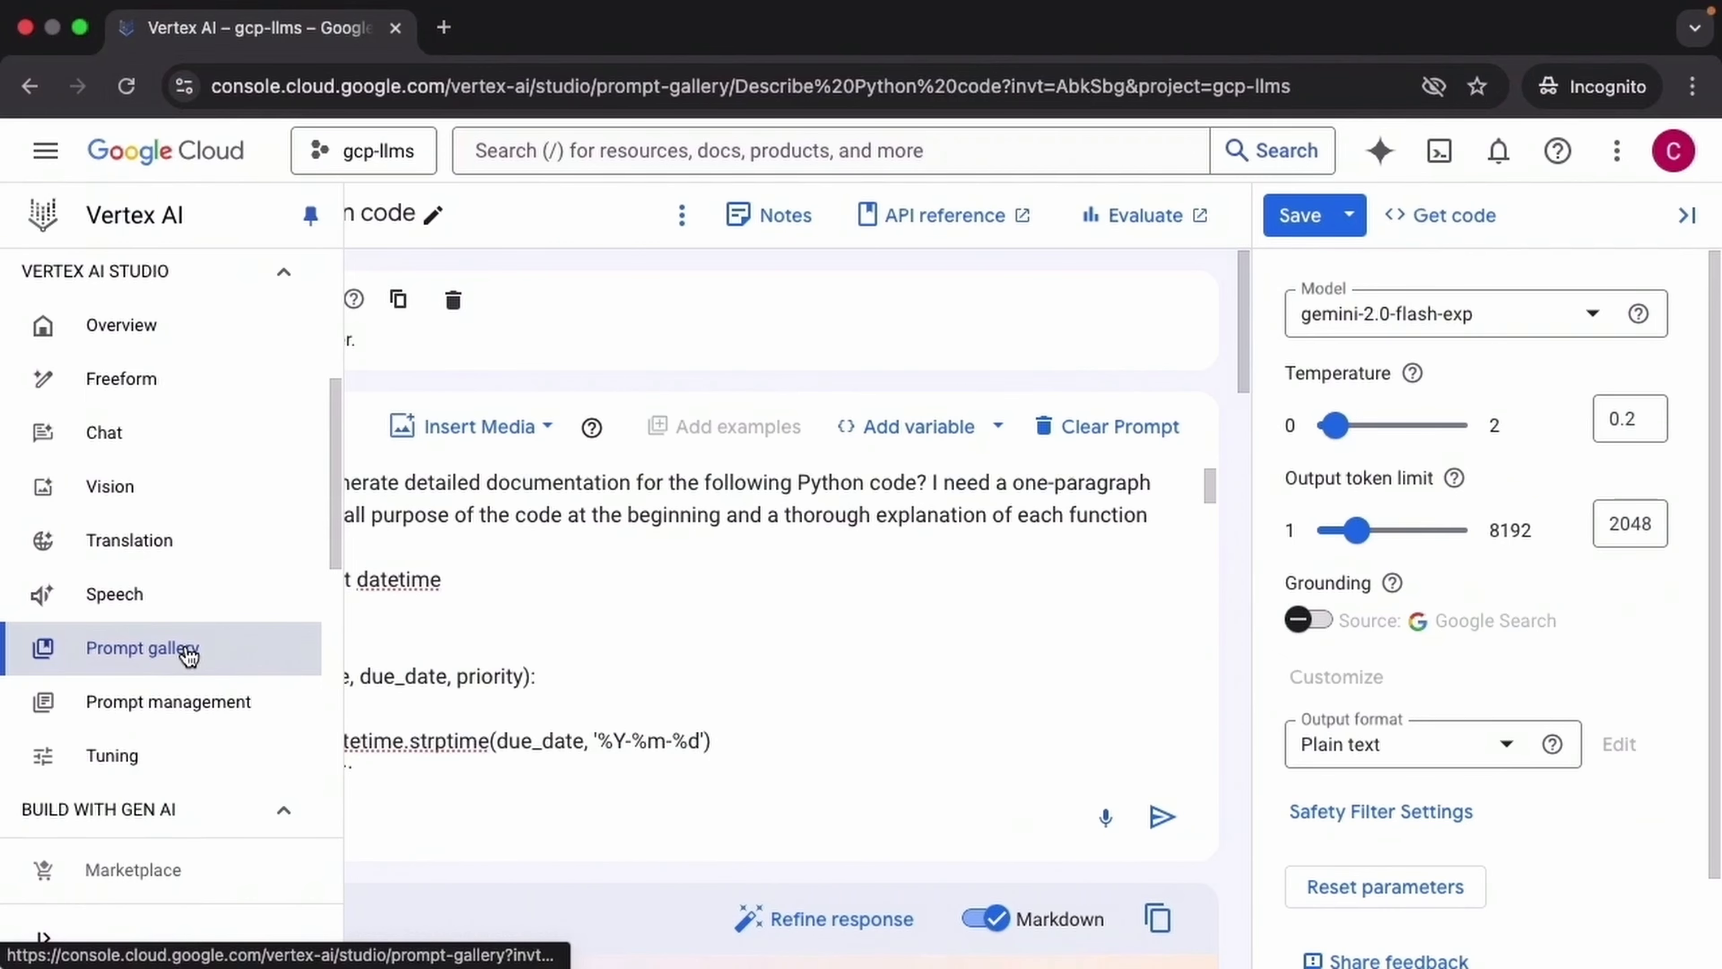
click(190, 655)
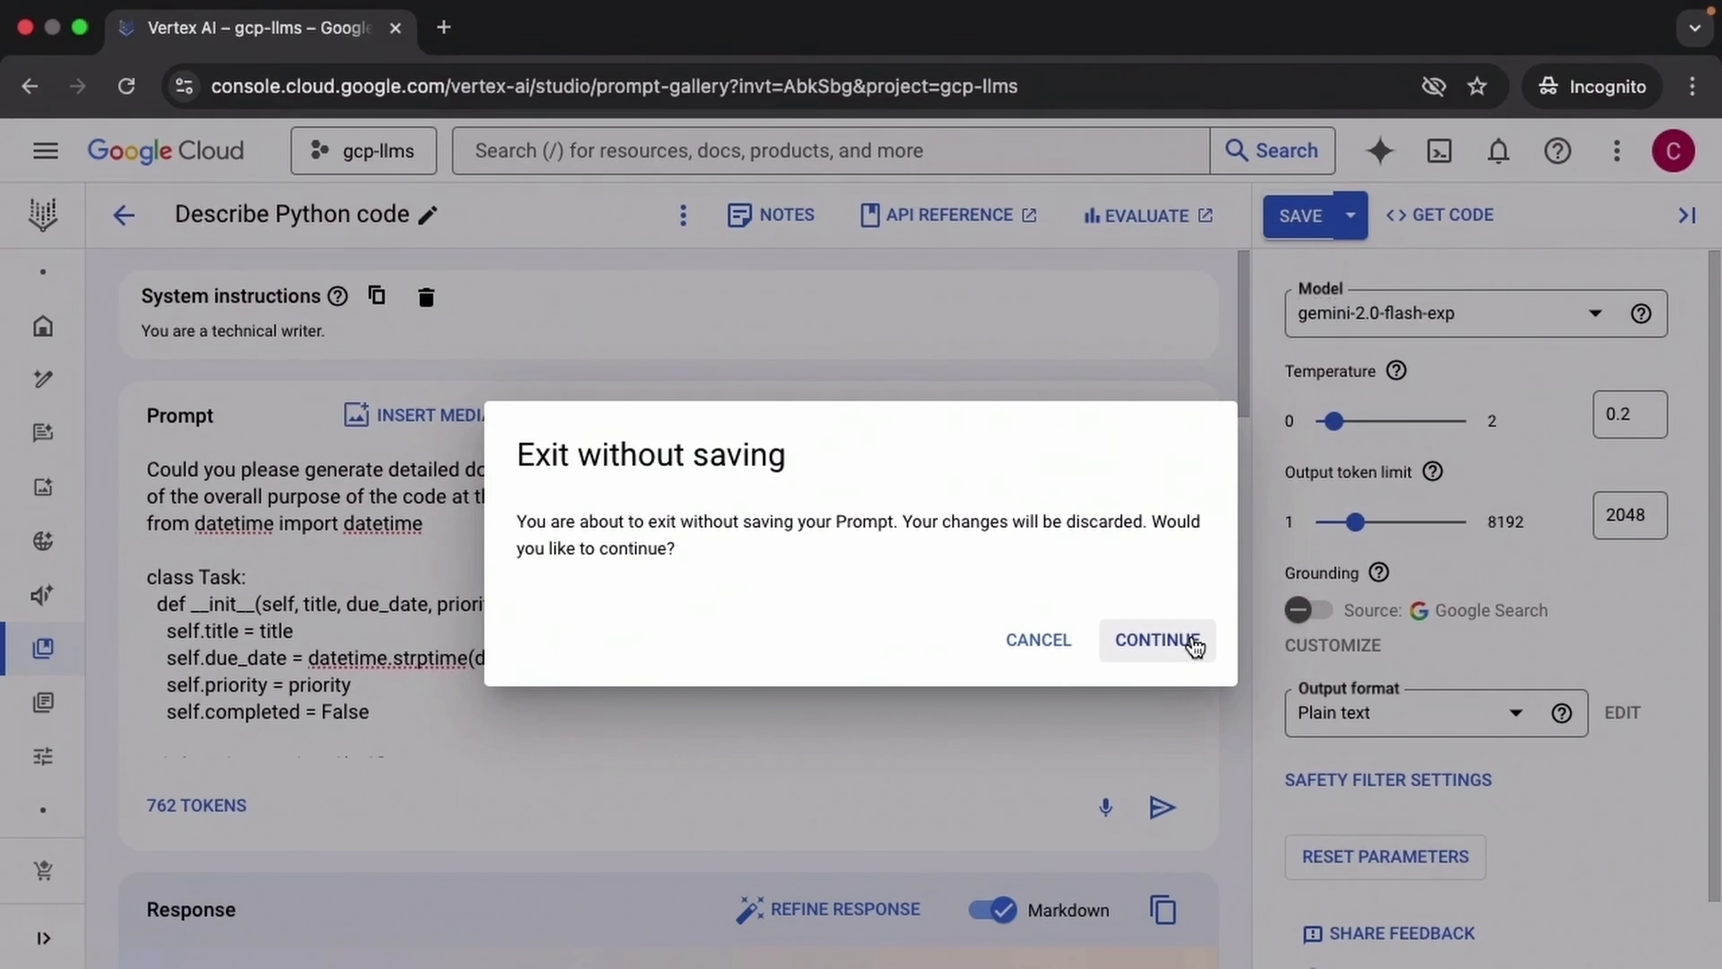
click(1194, 643)
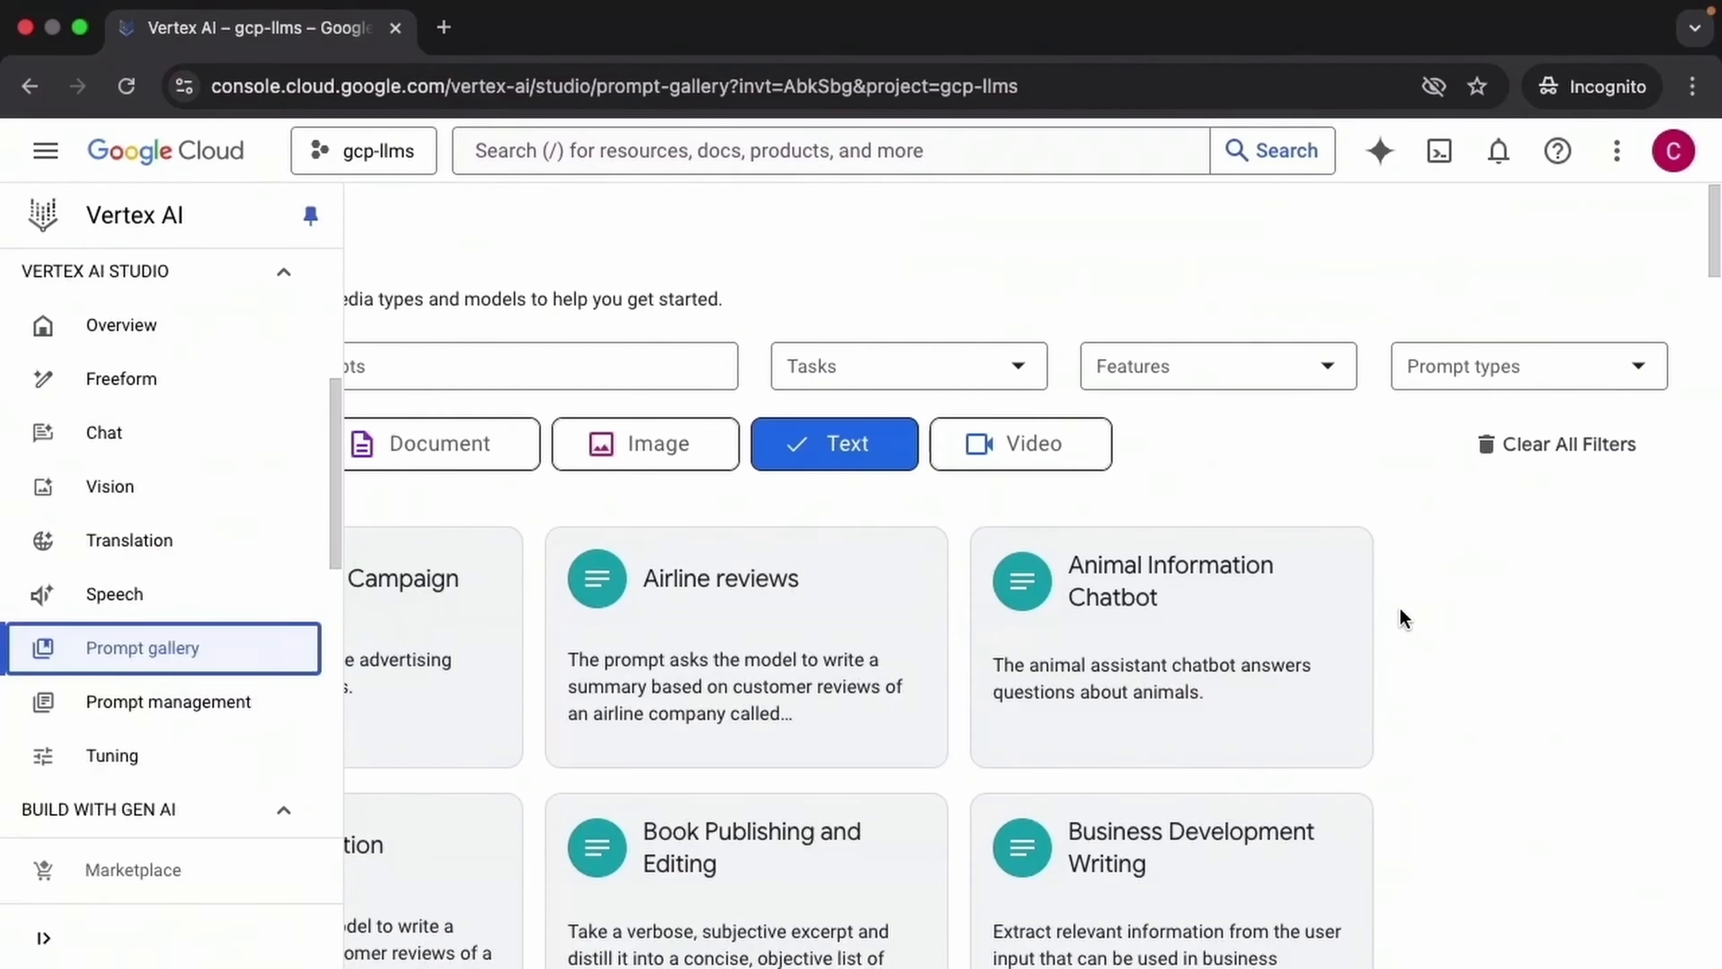
click(843, 453)
click(697, 453)
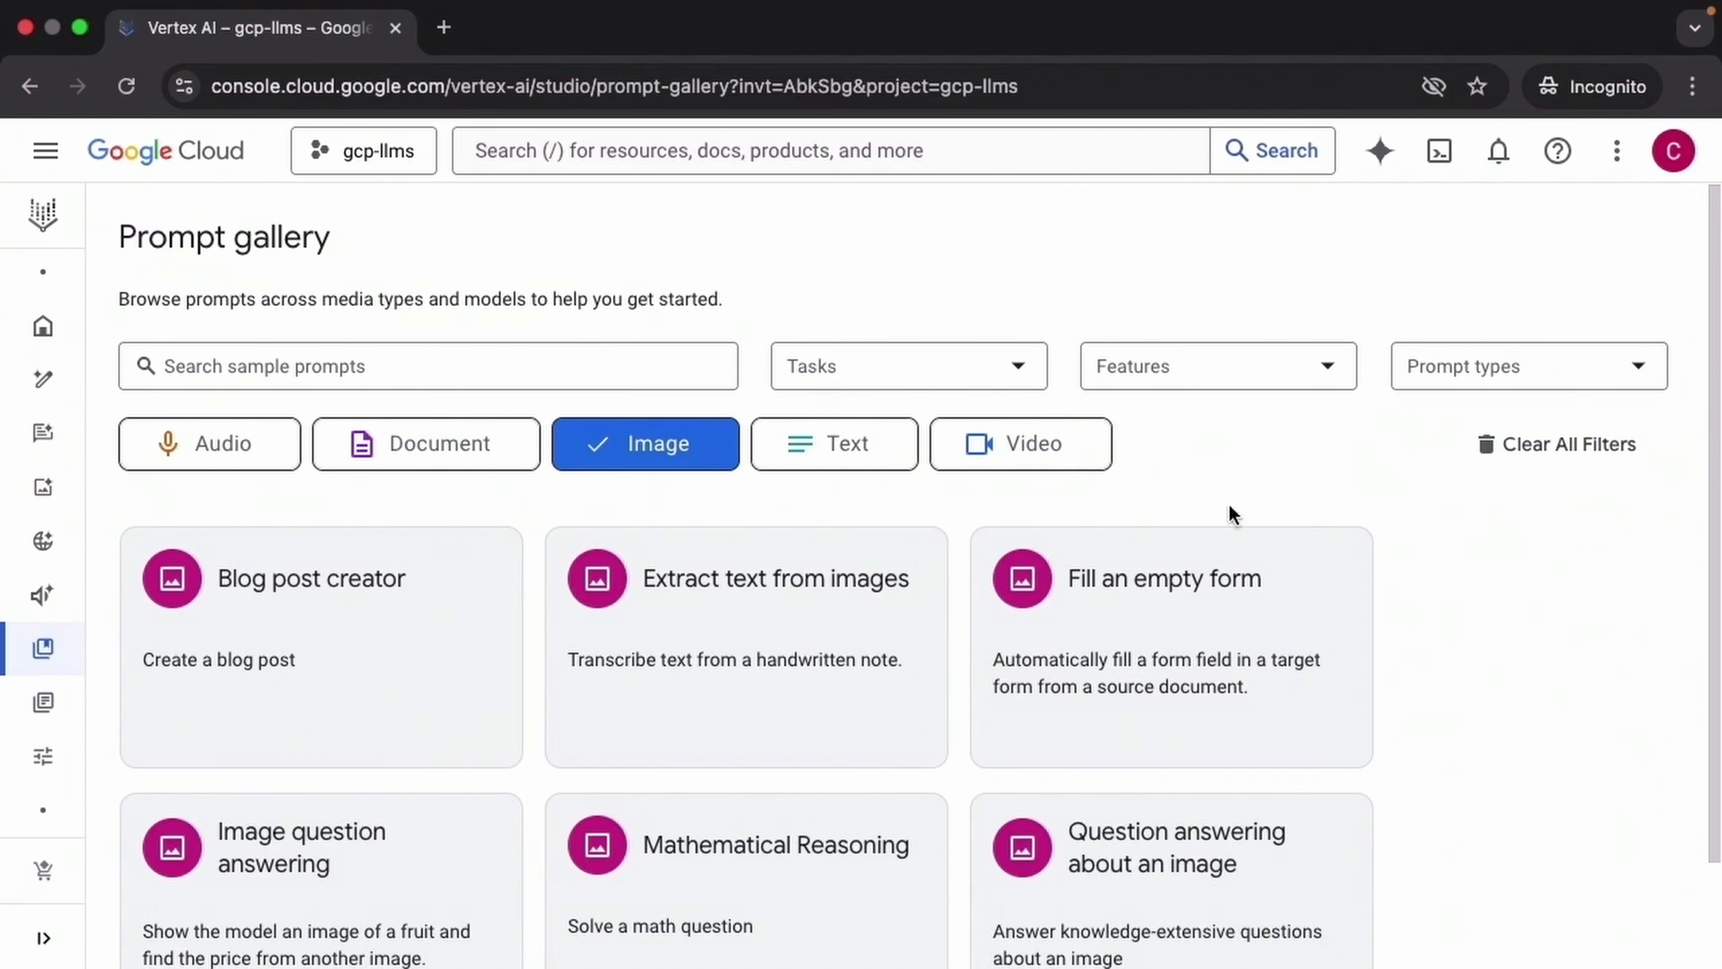
scroll(1229, 512, down, 2)
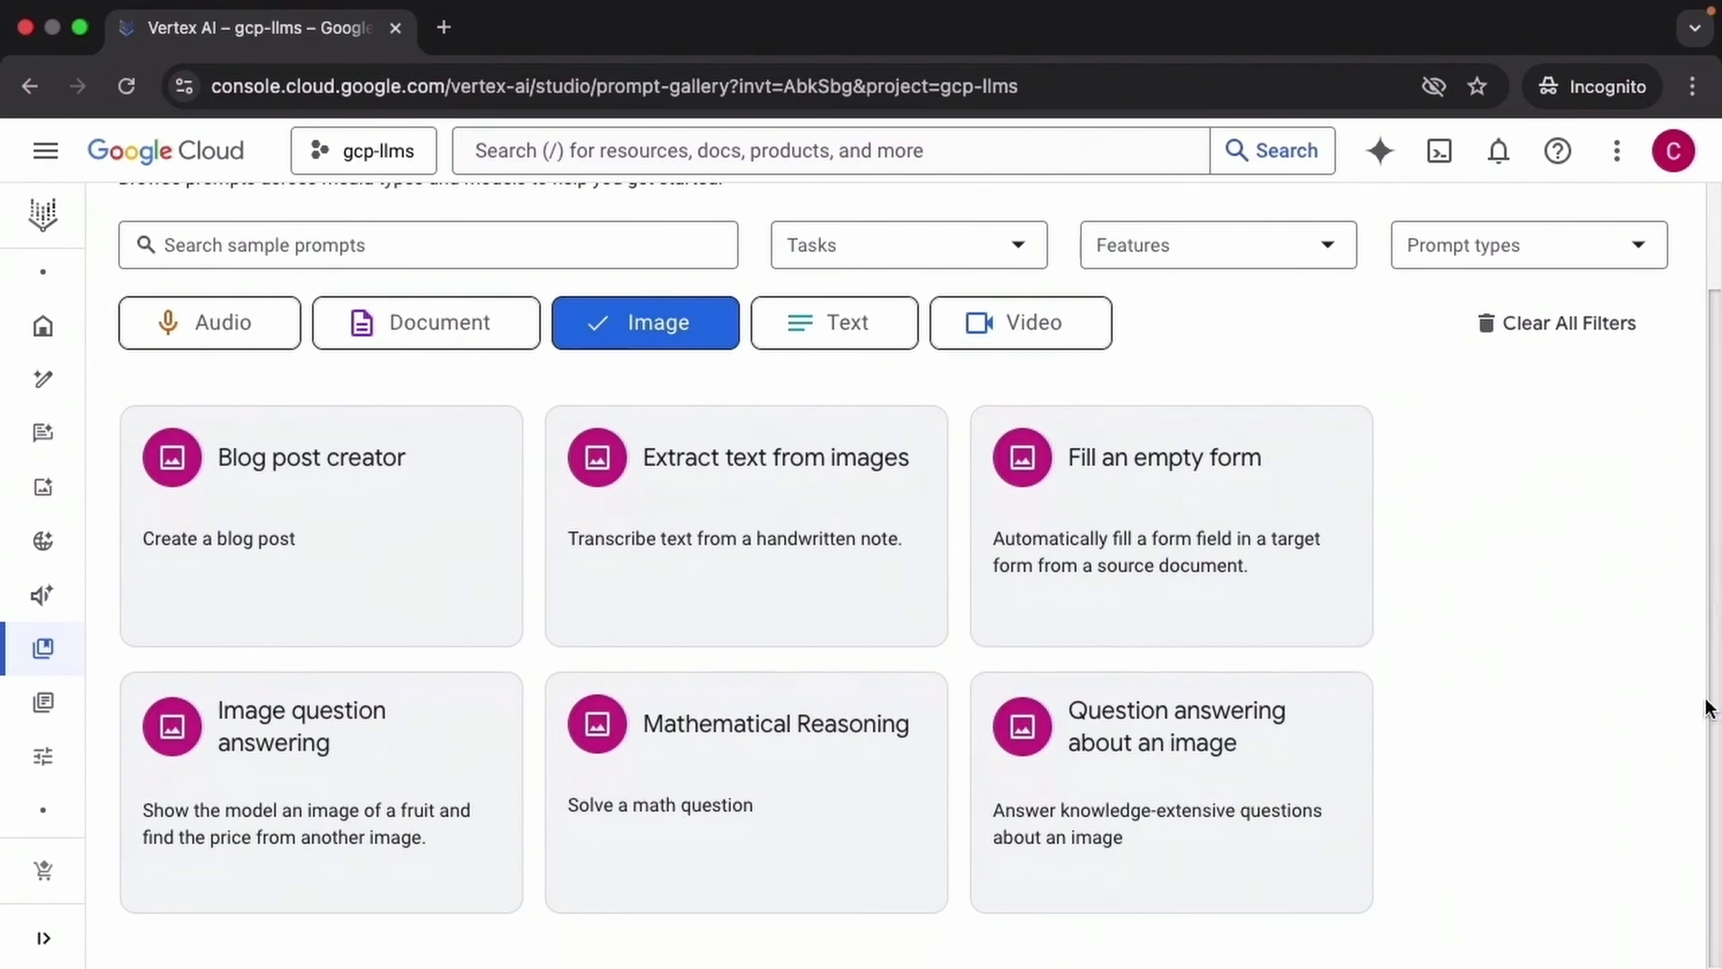
click(1335, 506)
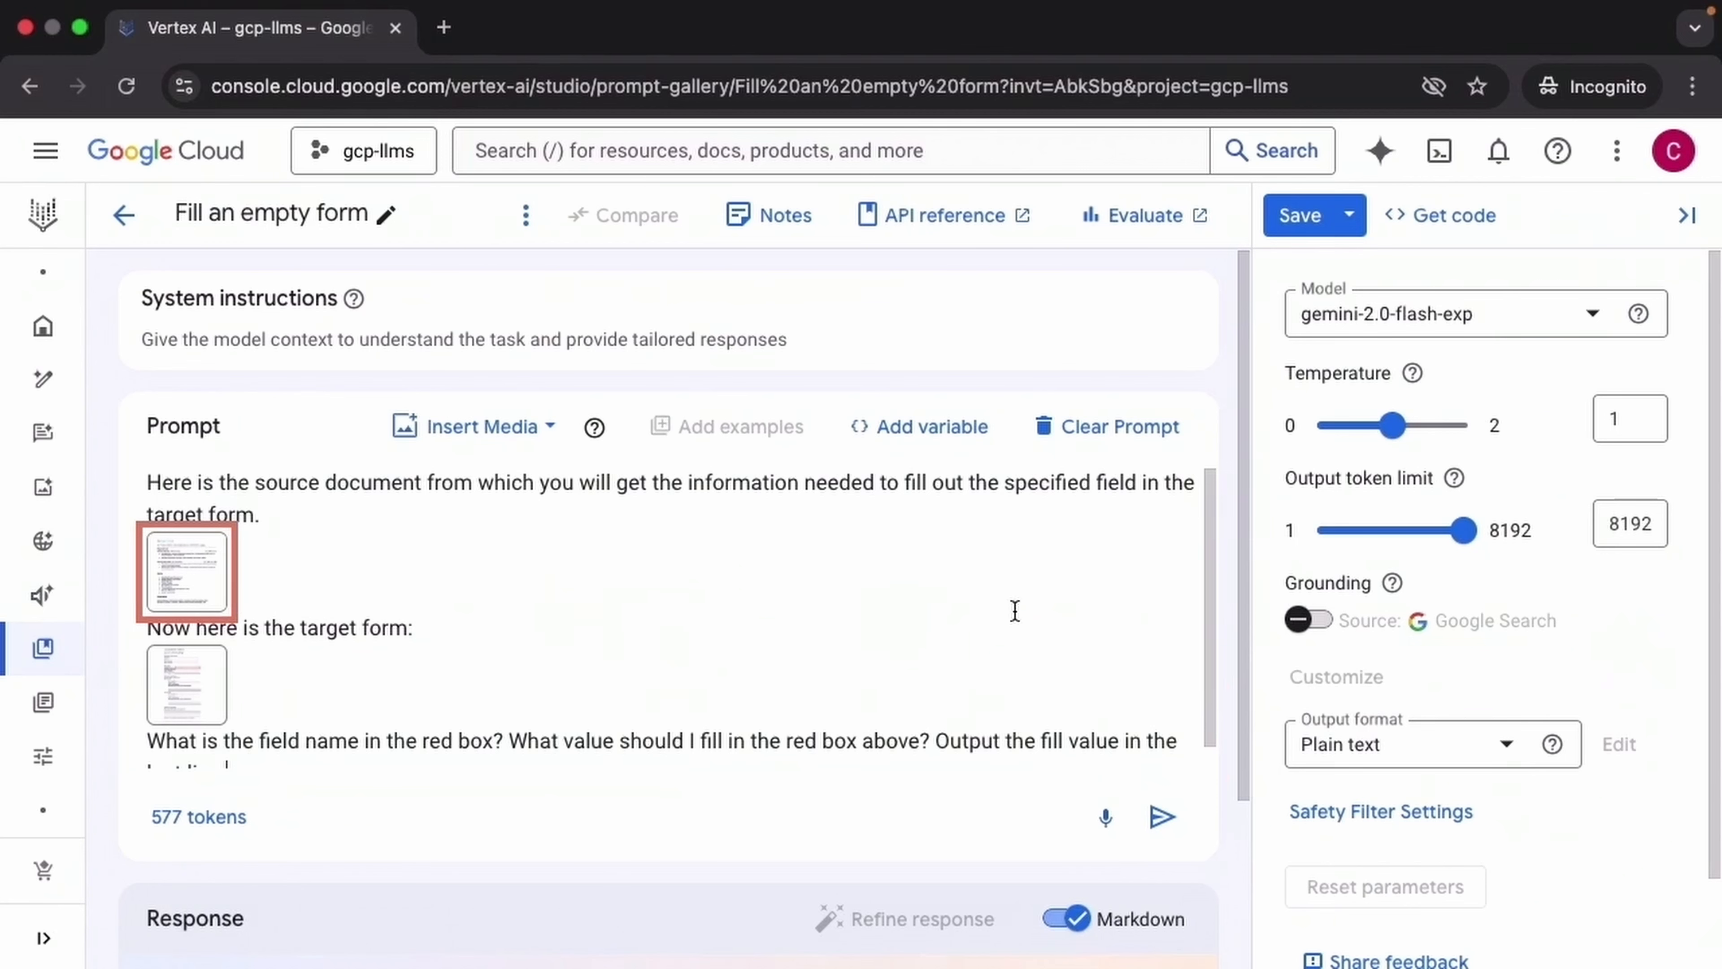
View the source document image and the target form image of the prompt in detail, closing each one after inspection.
click(210, 579)
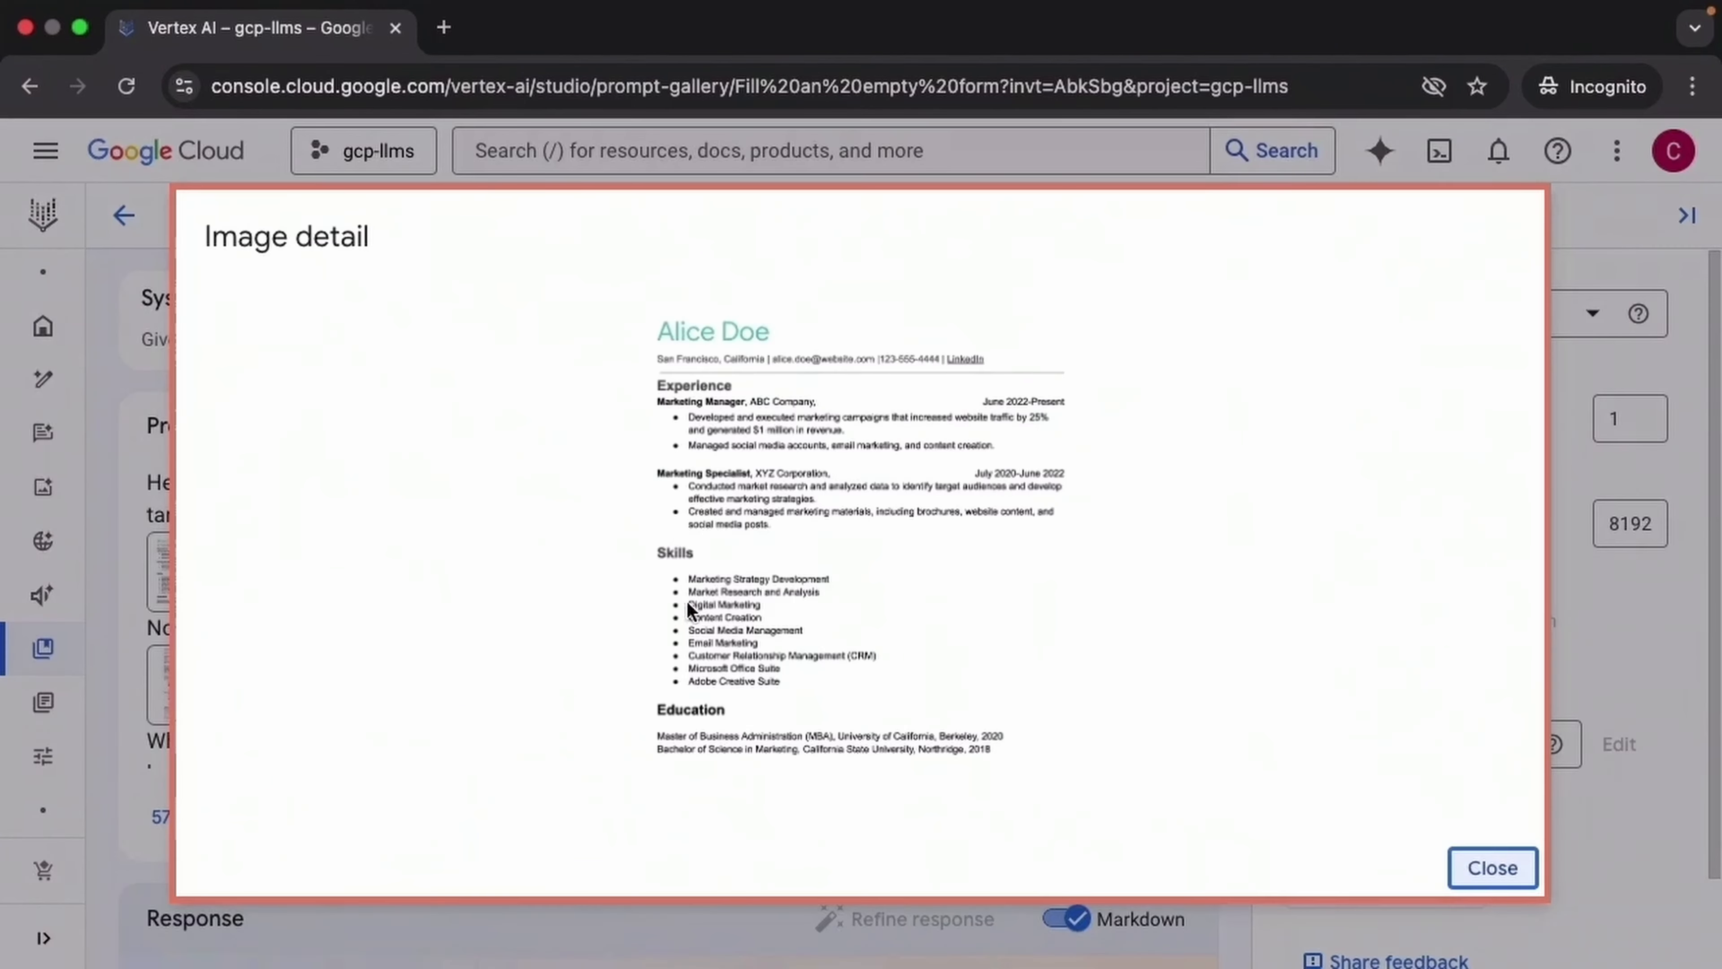
click(1483, 875)
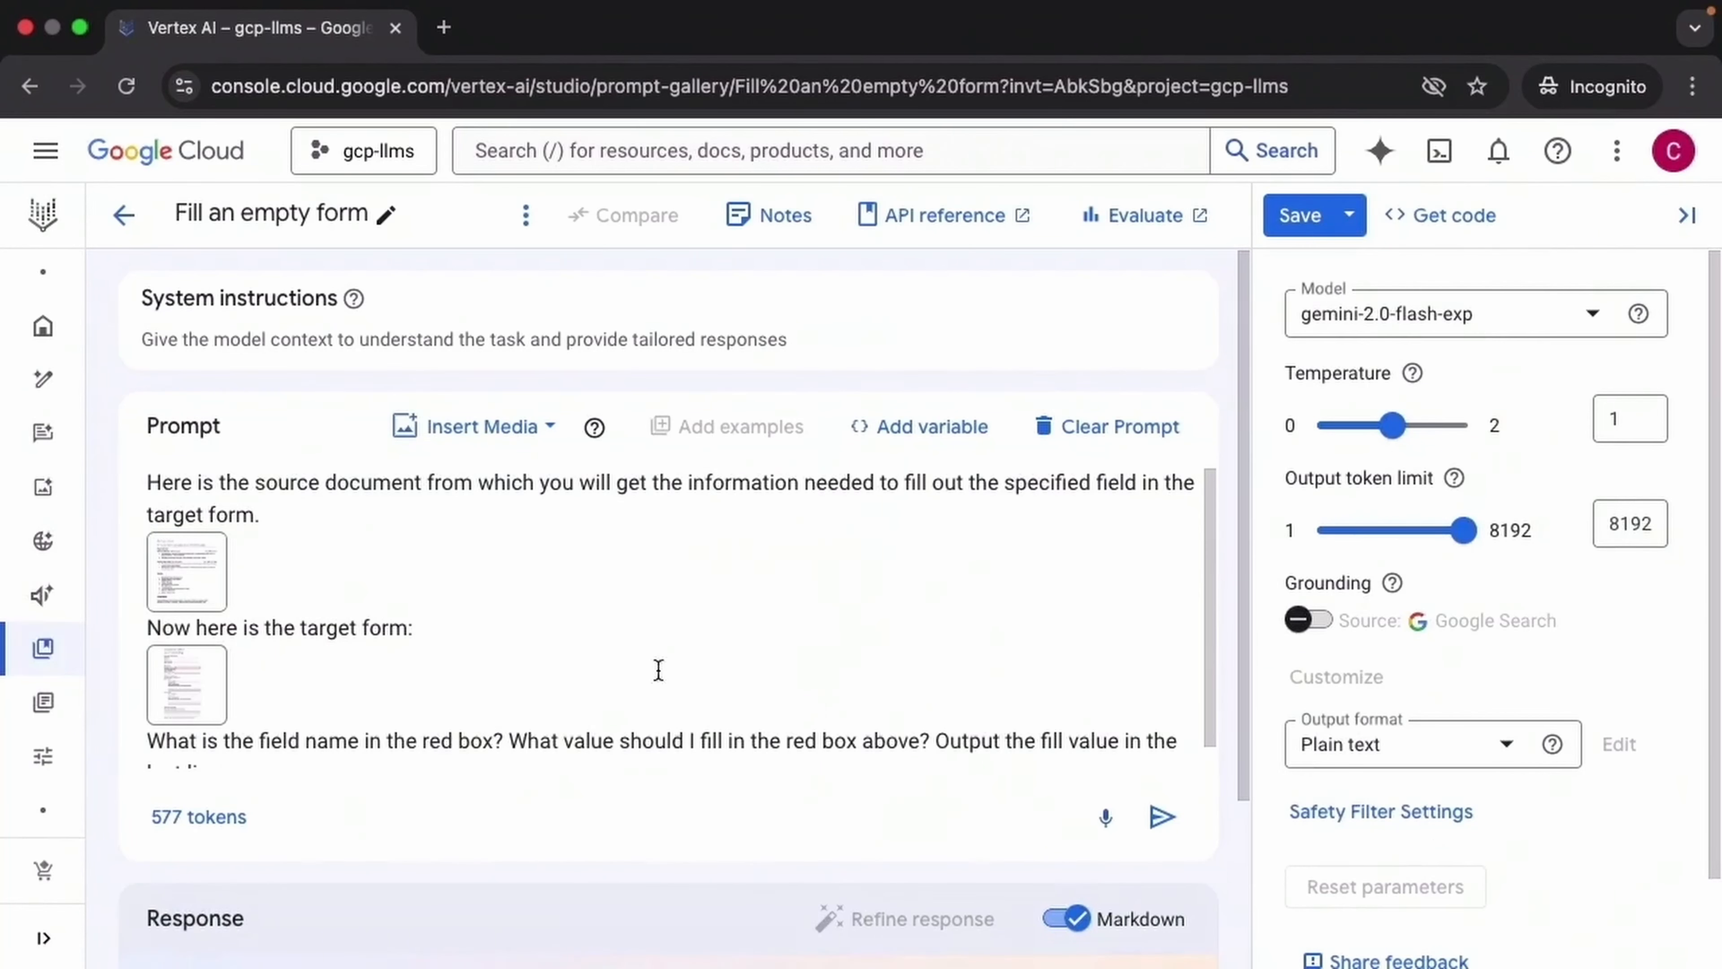
click(196, 704)
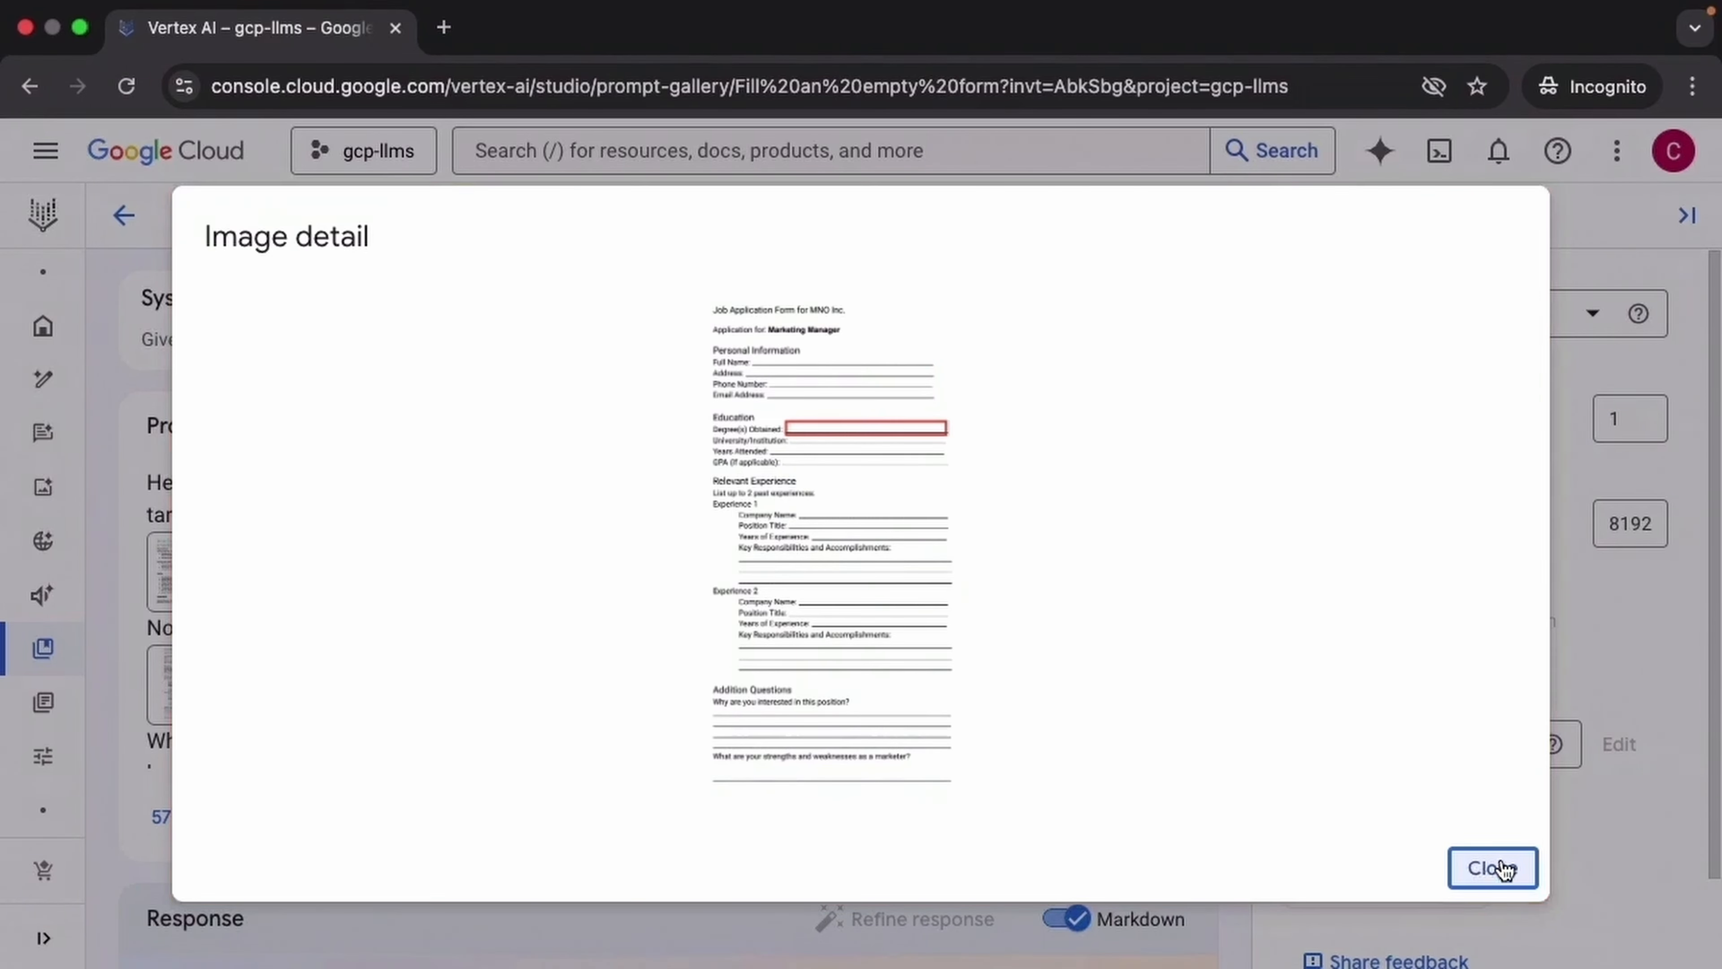
click(1489, 868)
Review the question about the red box field at the end of the prompt and submit the form-filling prompt.
drag(1211, 546, 1215, 652)
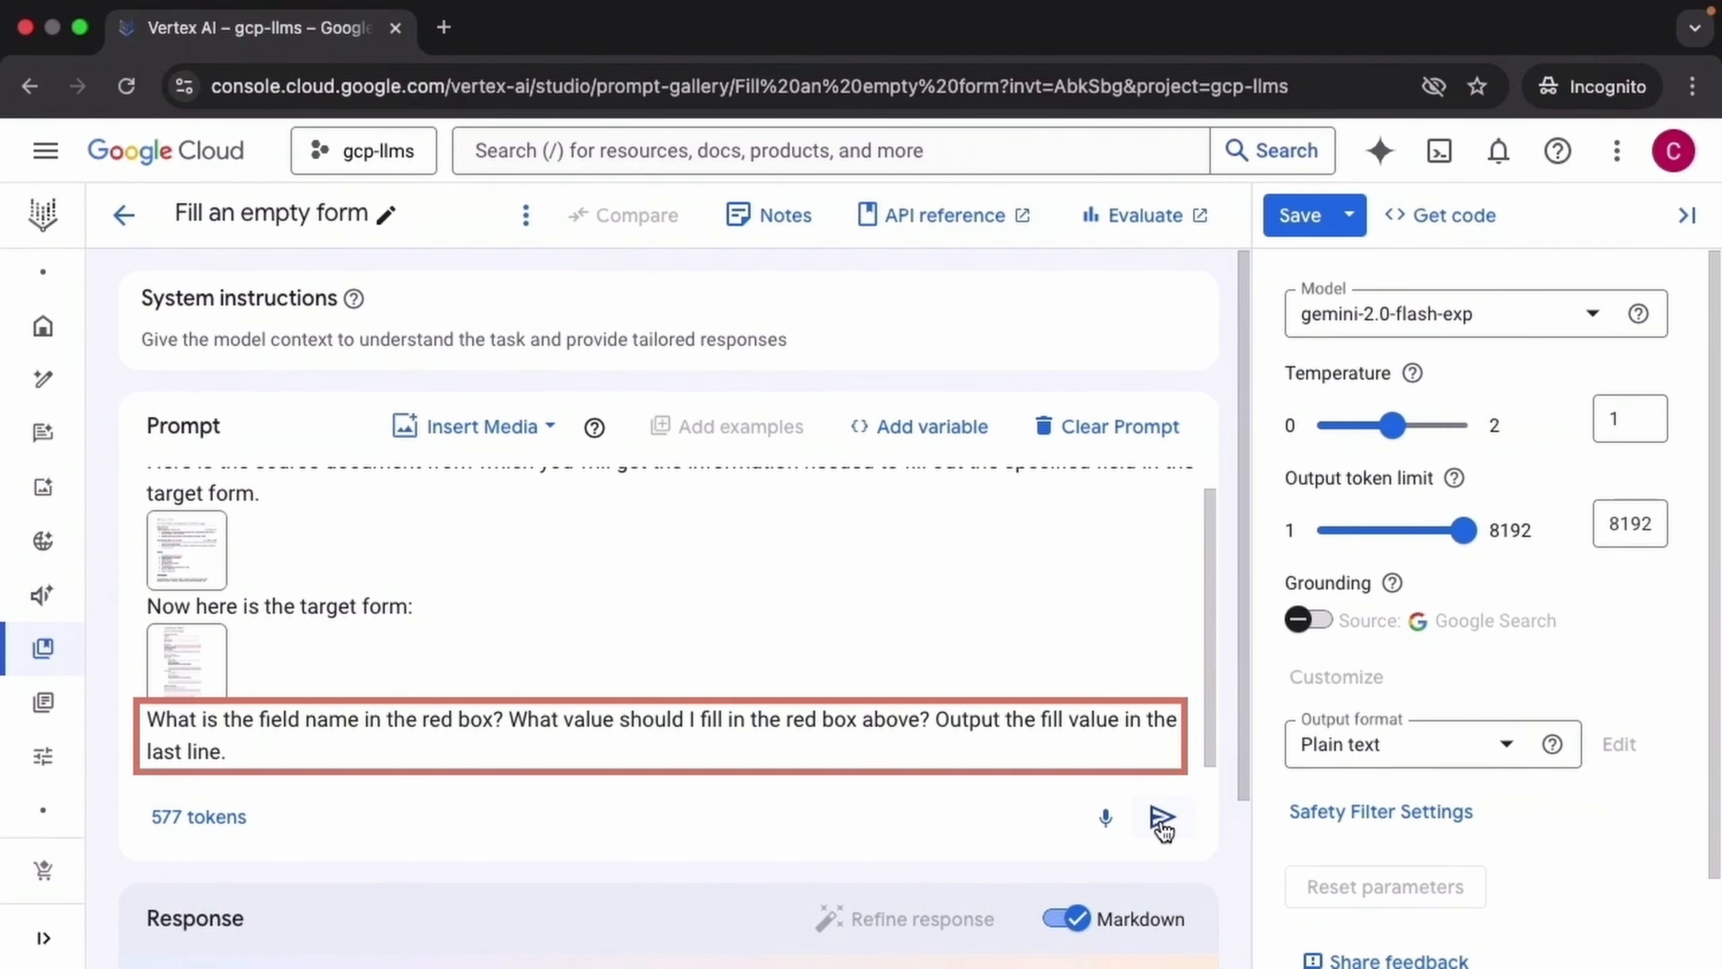
click(1163, 821)
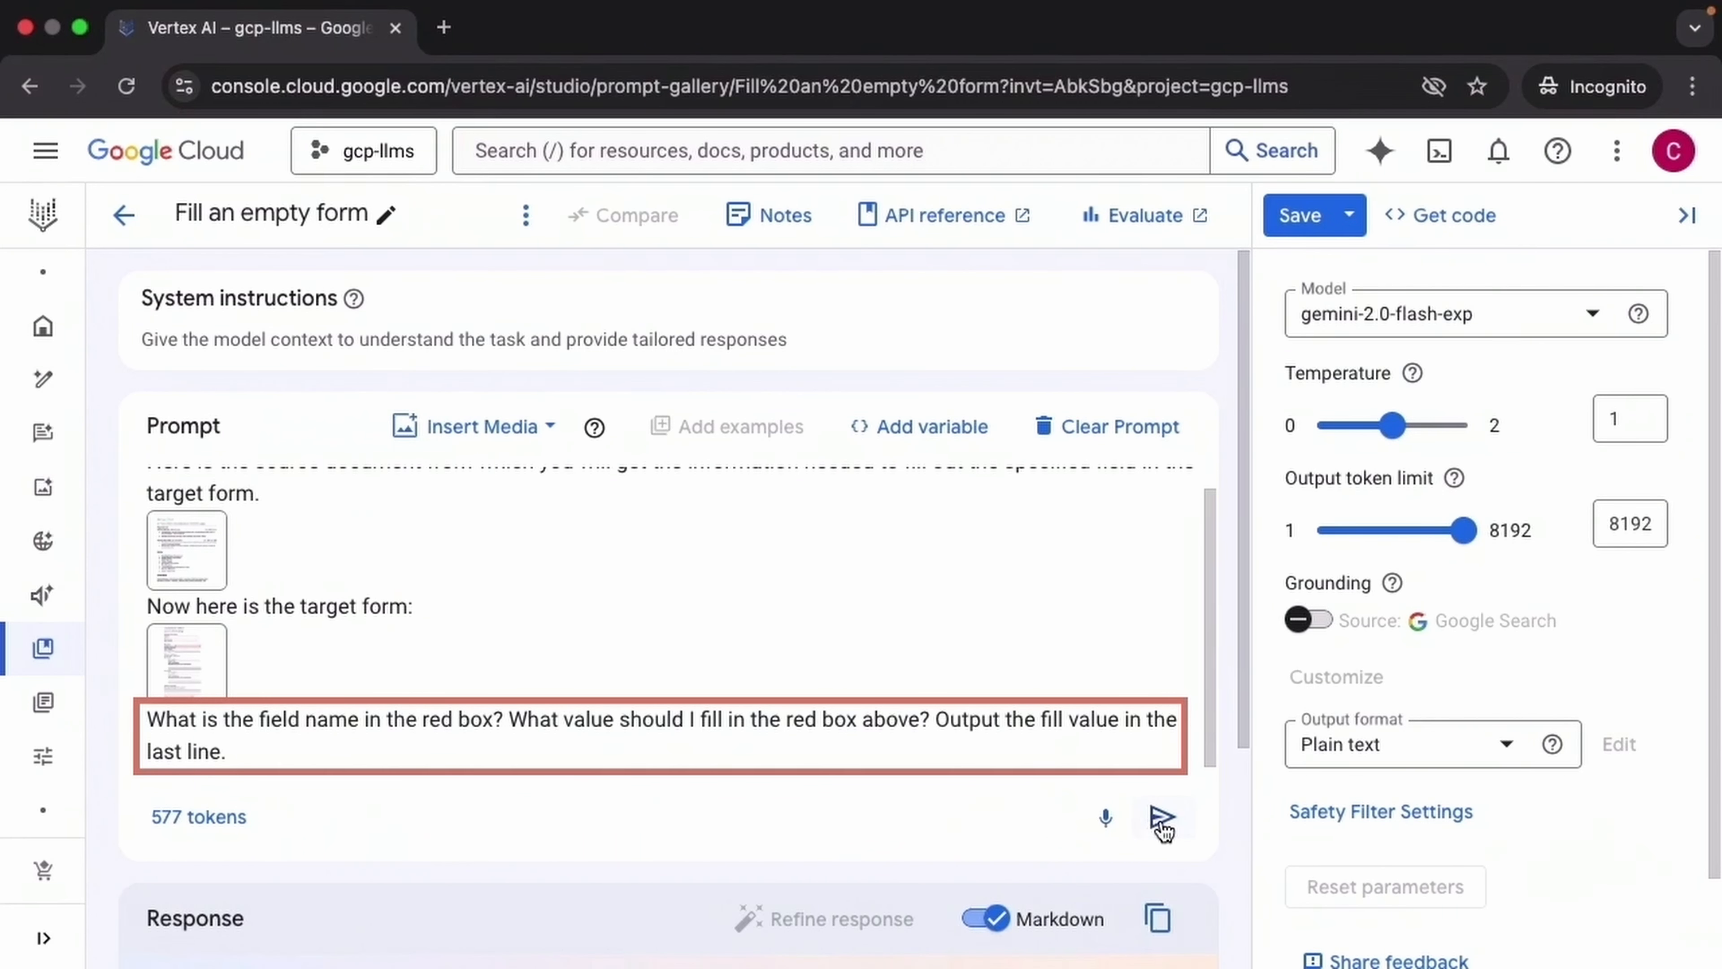